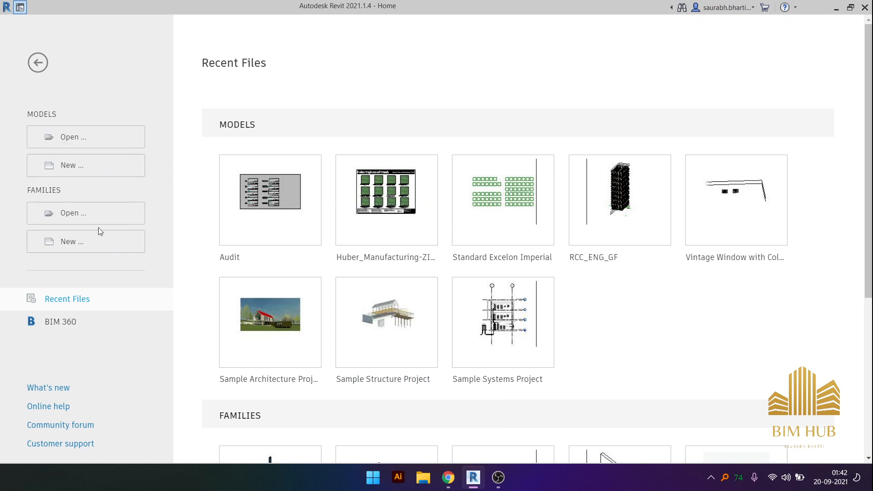
# - Create a new project based on the Imperial-Architectural Template
pyautogui.click(71, 166)
pyautogui.click(414, 213)
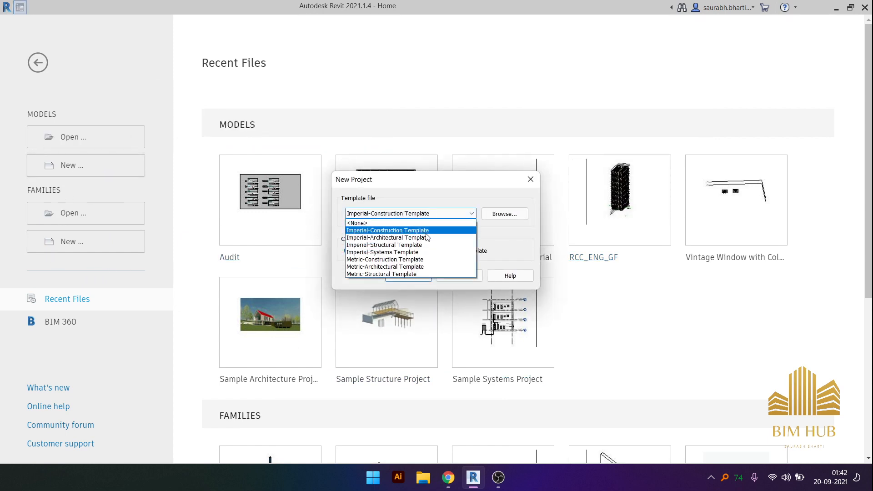
pyautogui.click(395, 239)
pyautogui.click(405, 274)
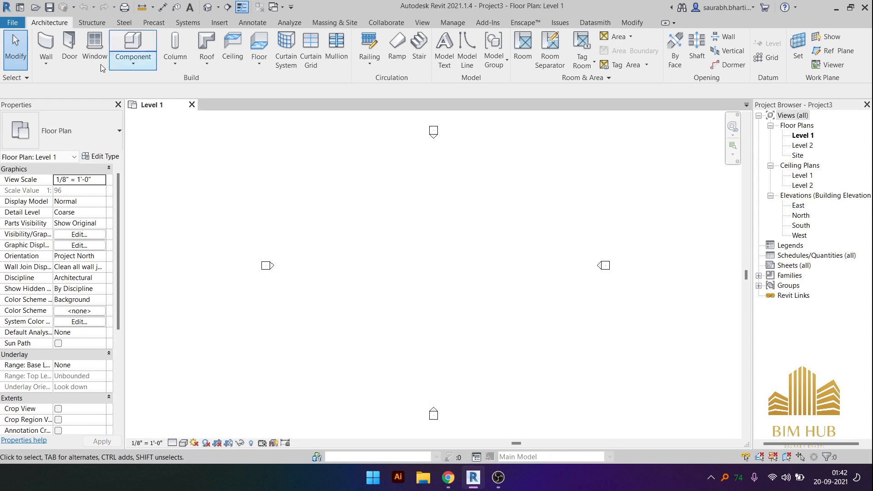
# - Start a wall and duplicate the Generic - 8" basic wall type under the name Generic - 9"
pyautogui.click(46, 45)
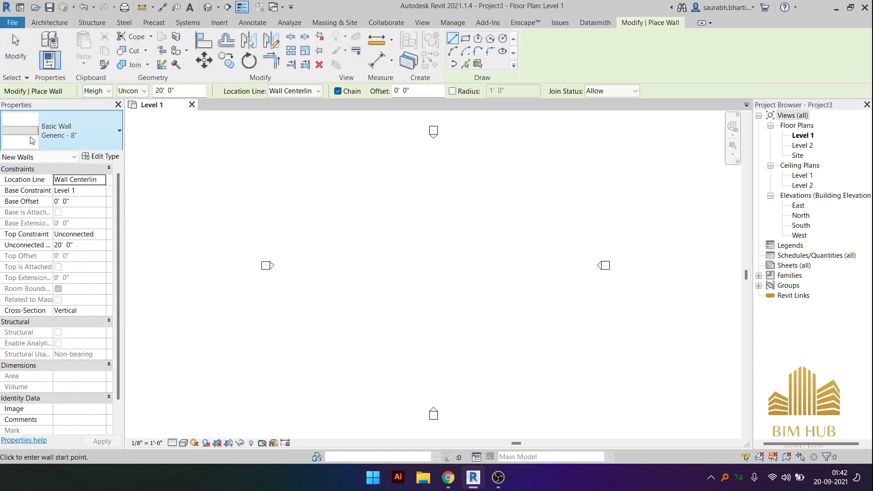
pyautogui.click(97, 158)
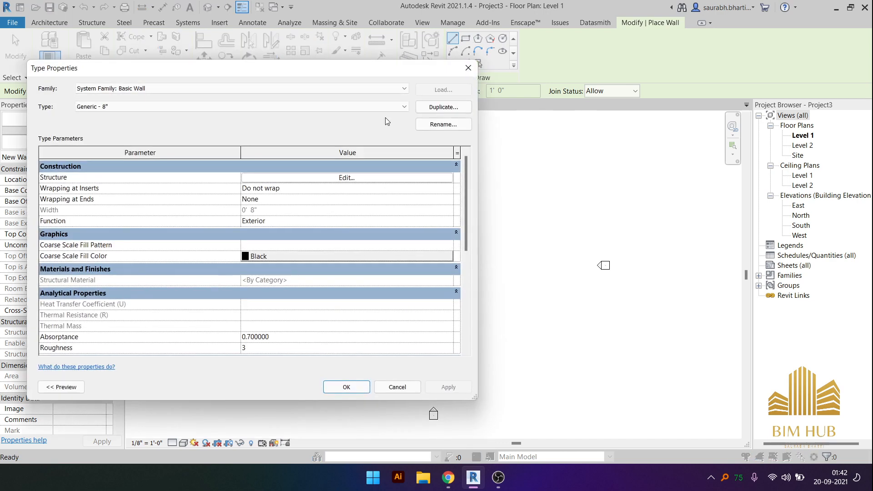
pyautogui.click(436, 108)
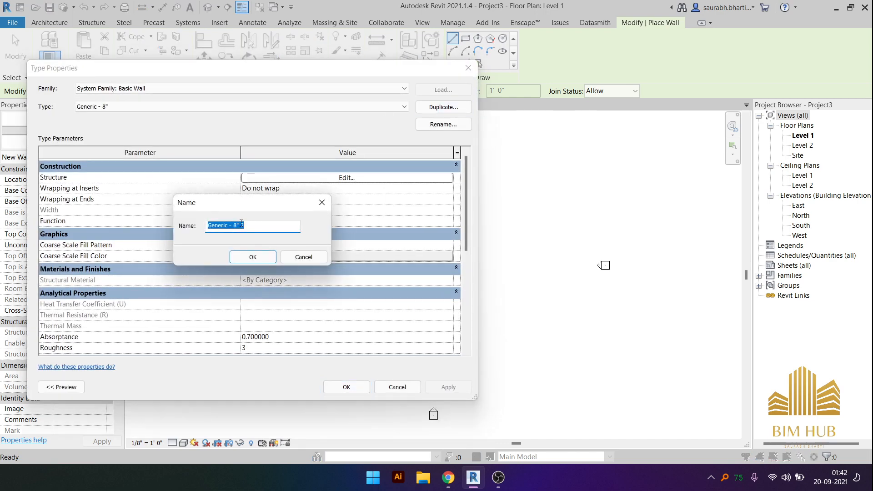
pyautogui.click(236, 225)
pyautogui.write('9"')
pyautogui.press('Return')
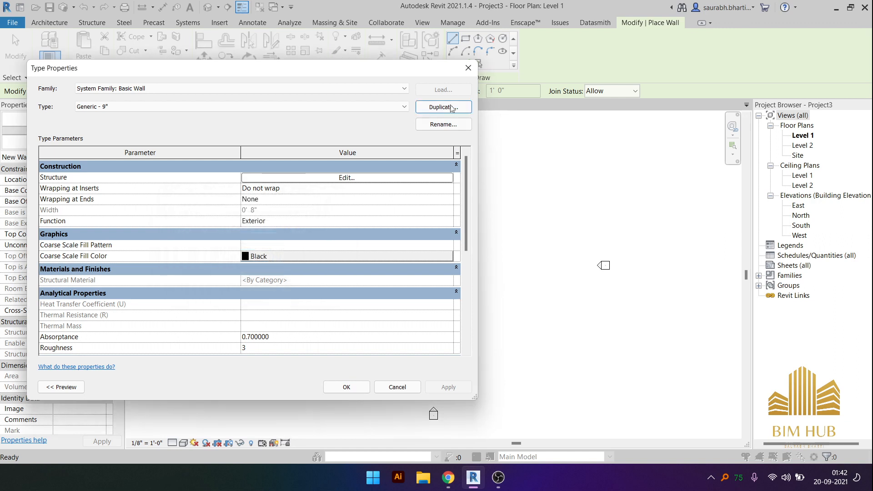
# - Set the structure layer thickness of the Generic - 9" wall type to 9" and accept the type changes
pyautogui.click(353, 177)
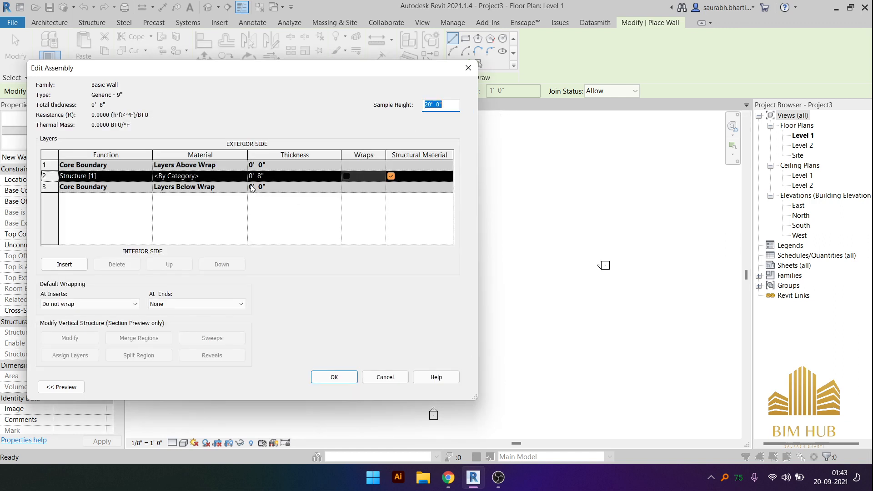
pyautogui.click(278, 178)
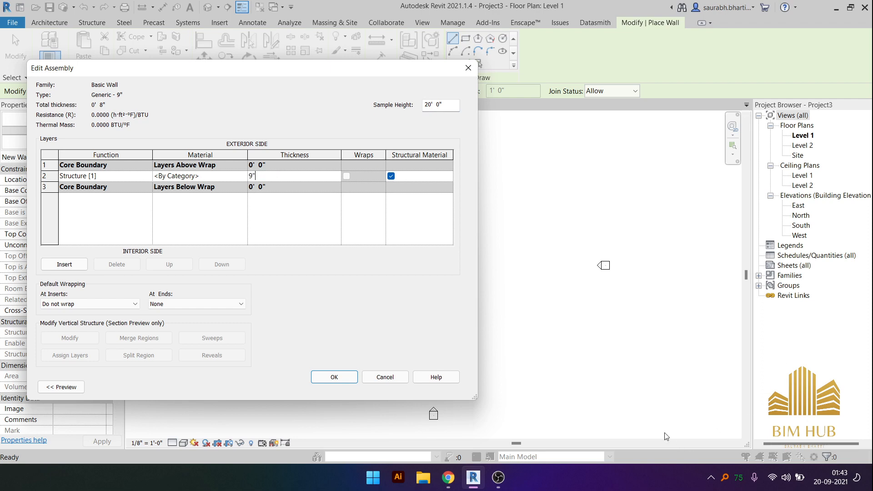
pyautogui.click(348, 378)
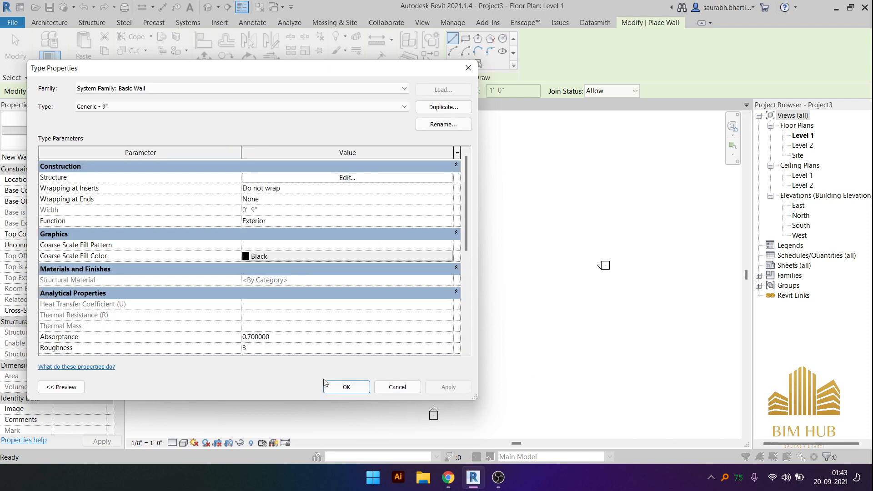
pyautogui.click(326, 384)
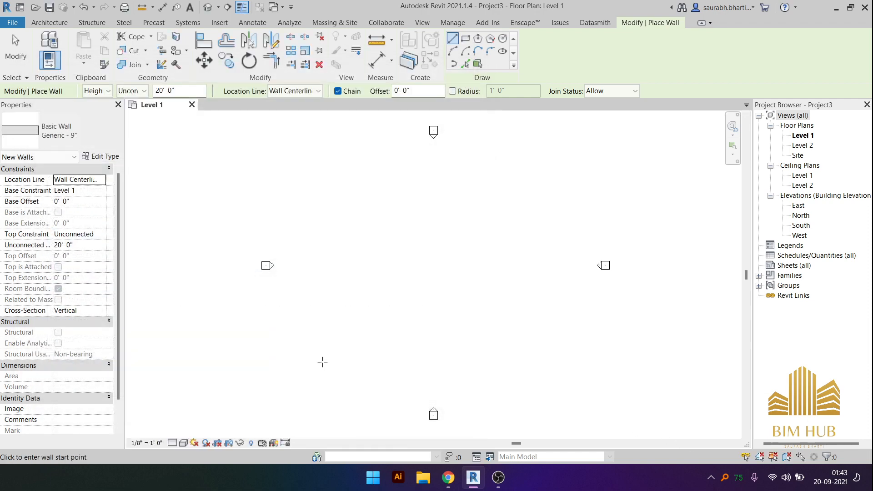
# - Duplicate the Generic - 9" wall type under the name Generic - 4.5"
pyautogui.click(101, 156)
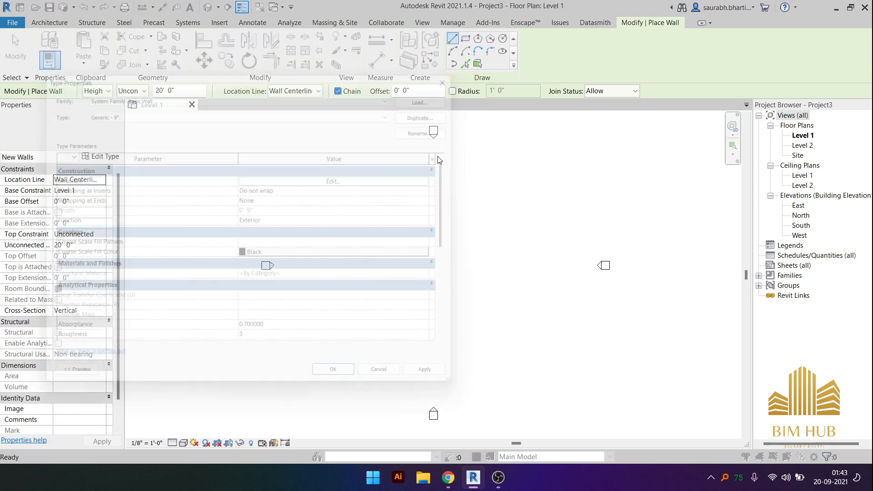
pyautogui.click(443, 106)
pyautogui.press('End')
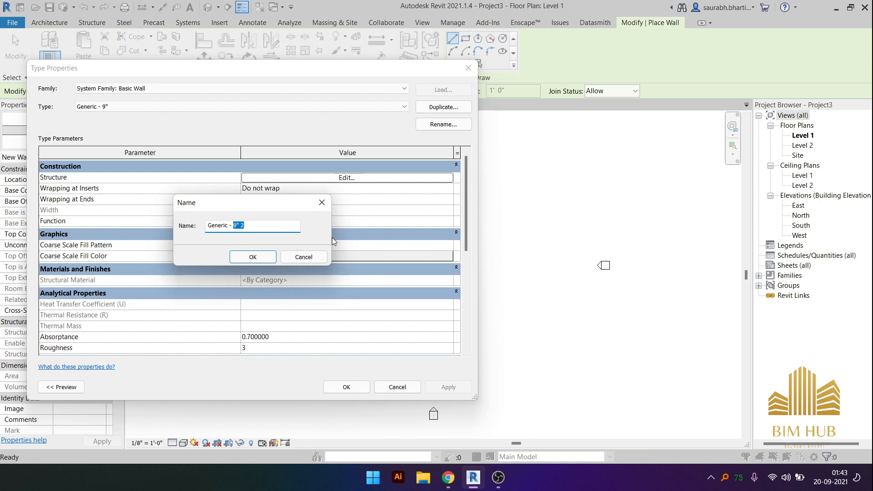
pyautogui.write('4.5"')
pyautogui.press('Return')
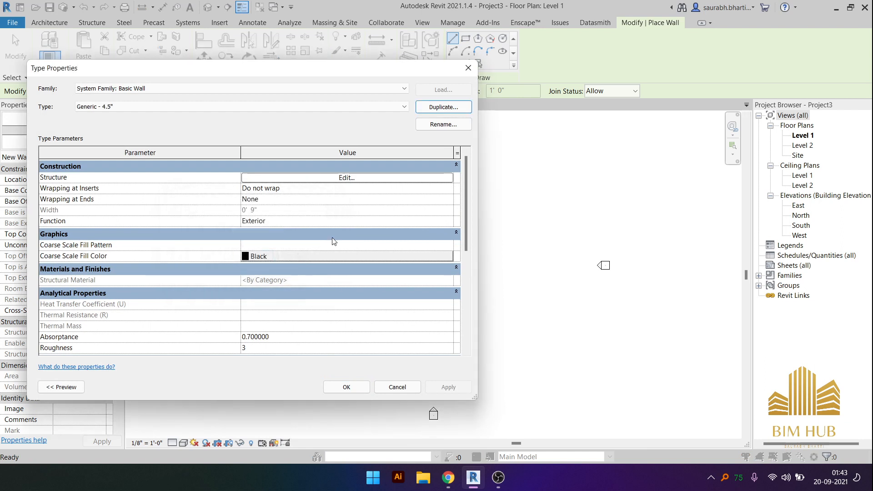
# - Set the structure layer thickness of the Generic - 4.5" wall type to 4.5" and accept the type changes
pyautogui.click(327, 178)
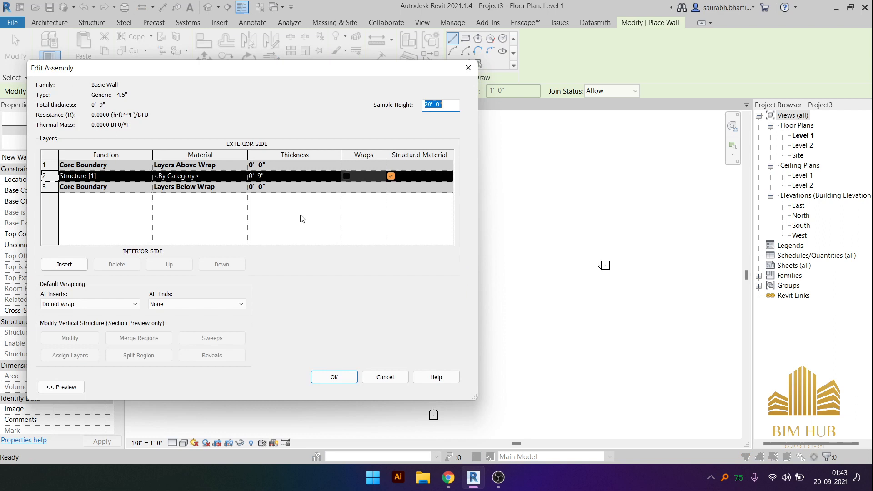
pyautogui.click(294, 177)
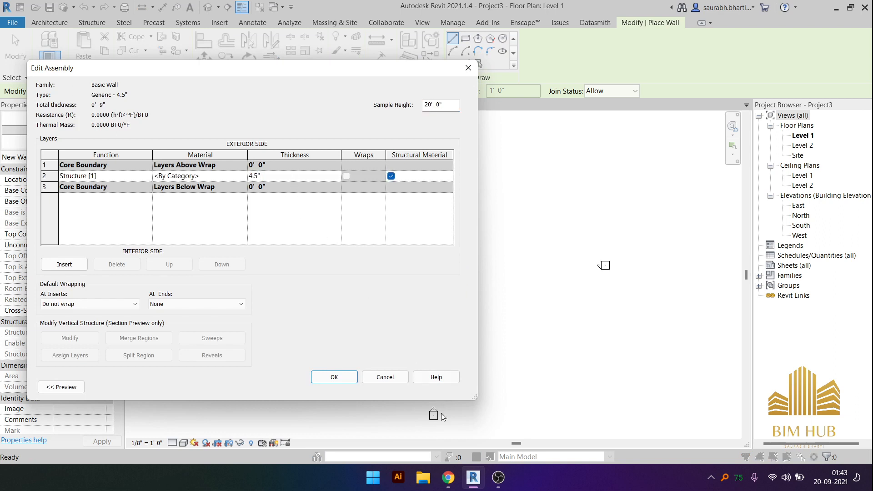
pyautogui.click(334, 377)
pyautogui.click(341, 384)
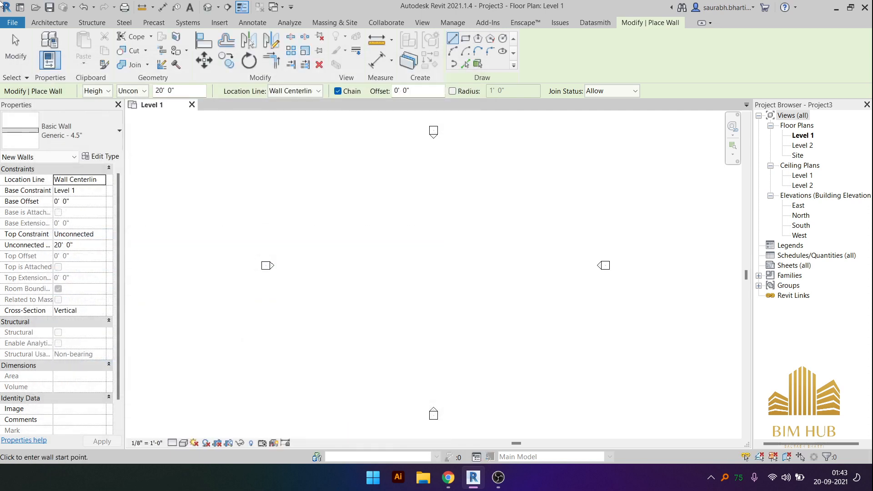
# - Draw a horizontal Generic - 9" wall 8' long between the elevation markers on Level 1
pyautogui.click(50, 23)
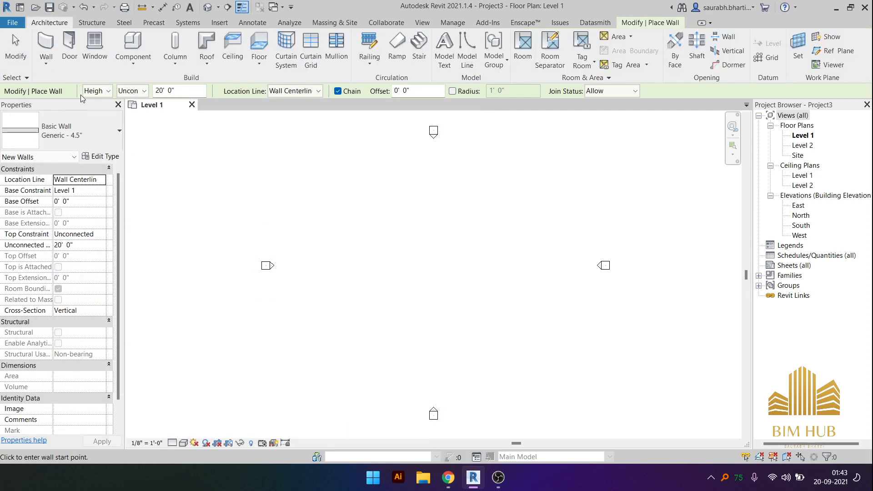
pyautogui.click(46, 42)
pyautogui.click(89, 132)
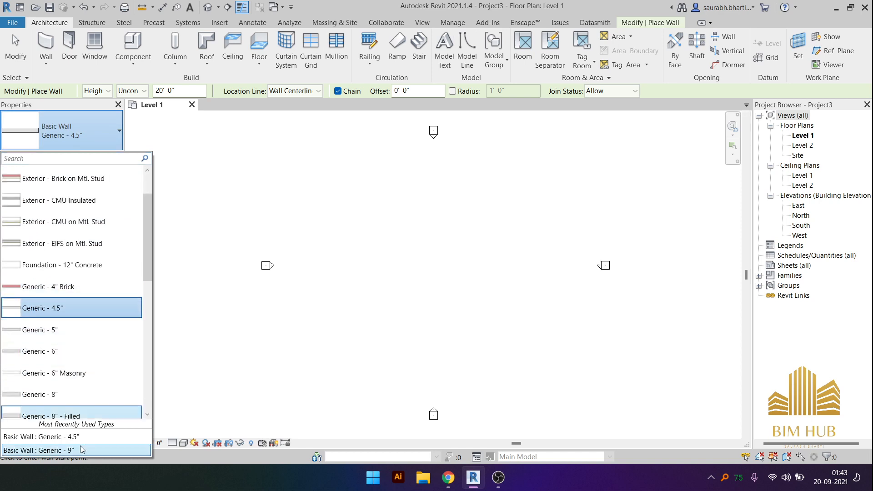
pyautogui.click(39, 450)
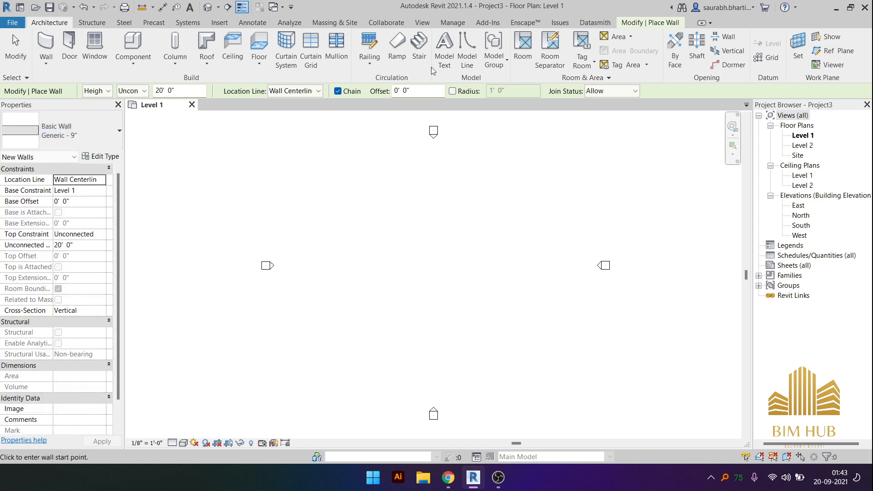
pyautogui.click(661, 23)
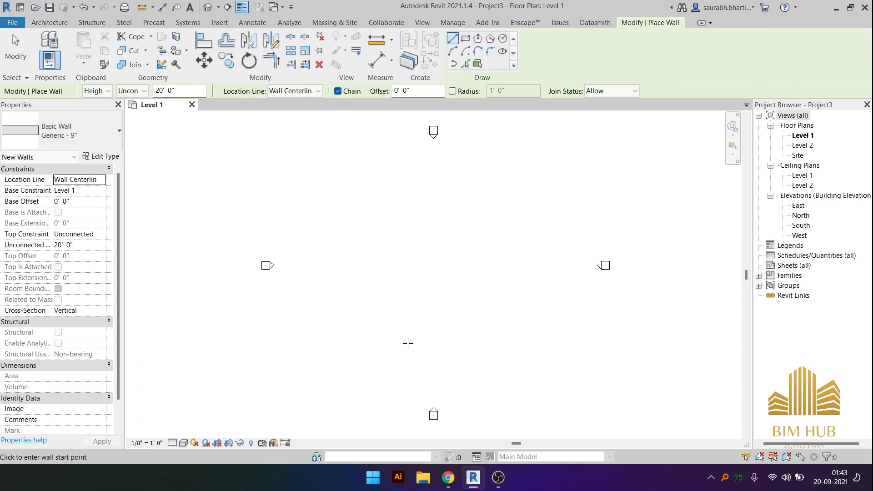
pyautogui.click(381, 236)
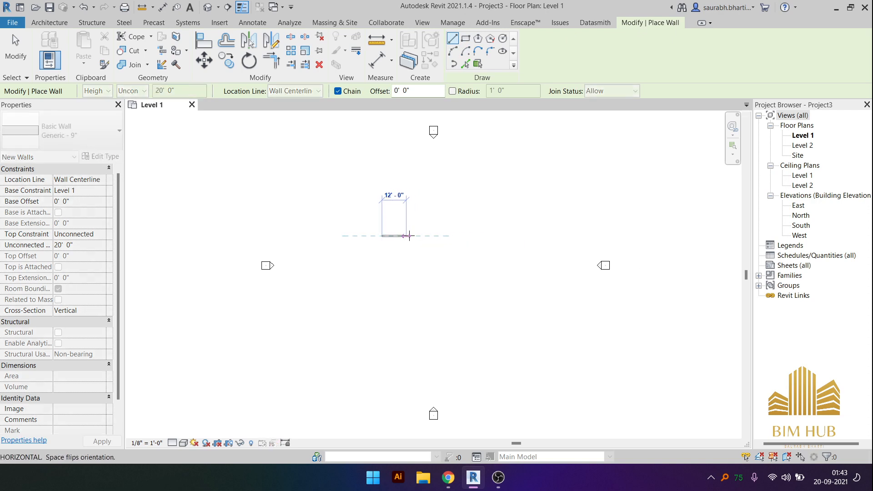
pyautogui.scroll(5, 408, 235)
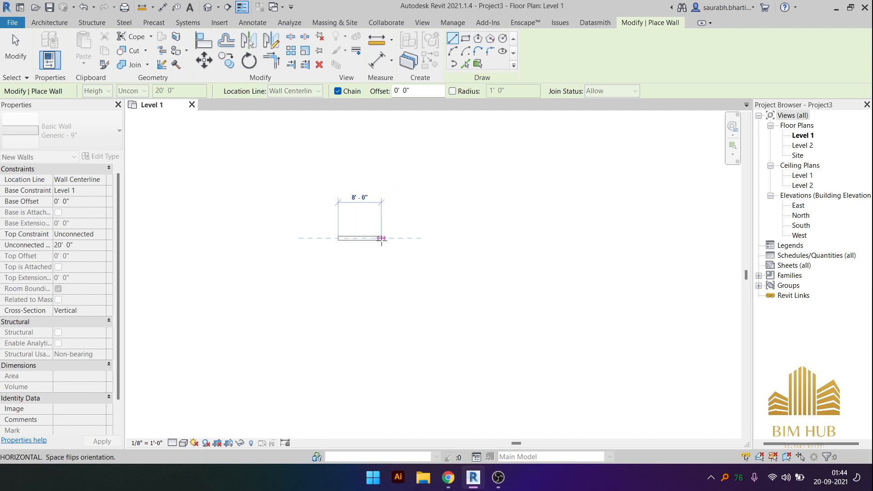
pyautogui.click(382, 237)
pyautogui.press('Escape')
pyautogui.press('Escape')
pyautogui.moveTo(345, 291); pyautogui.dragTo(417, 277, button='middle')
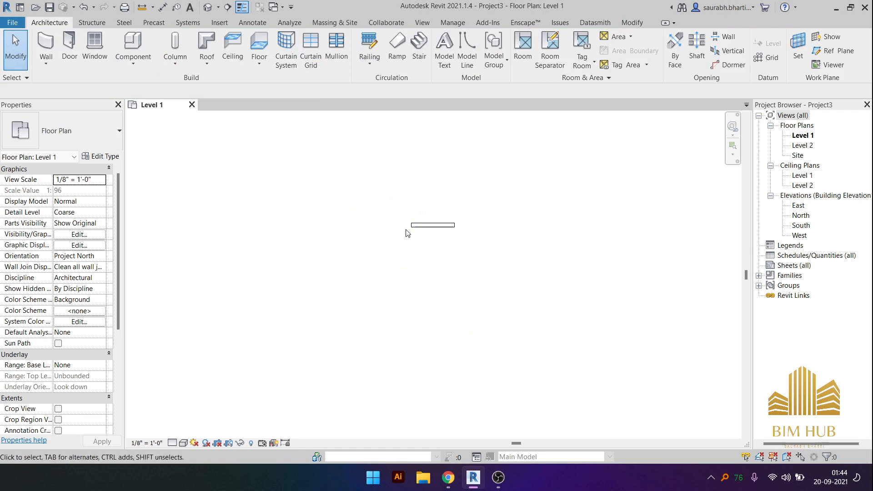
# - Draw a Generic - 4.5" wall about 6' long straight down from the left end of the 9" wall
pyautogui.press('w')
pyautogui.press('a')
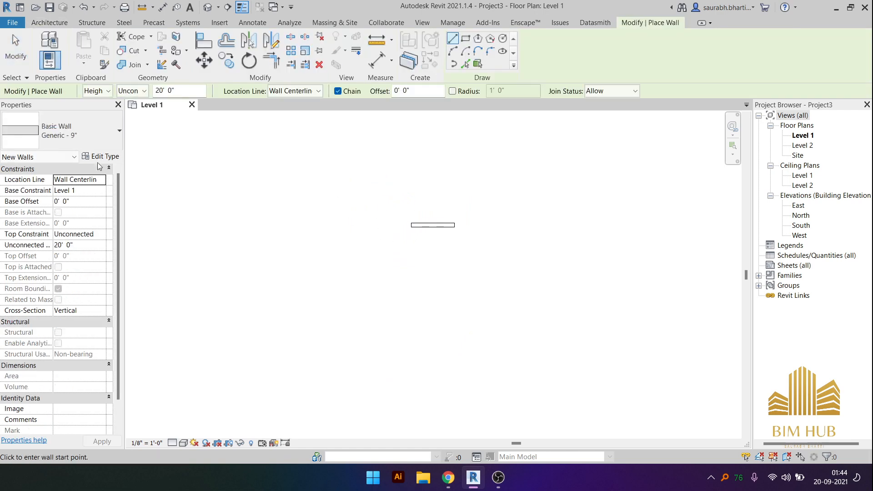
pyautogui.click(68, 131)
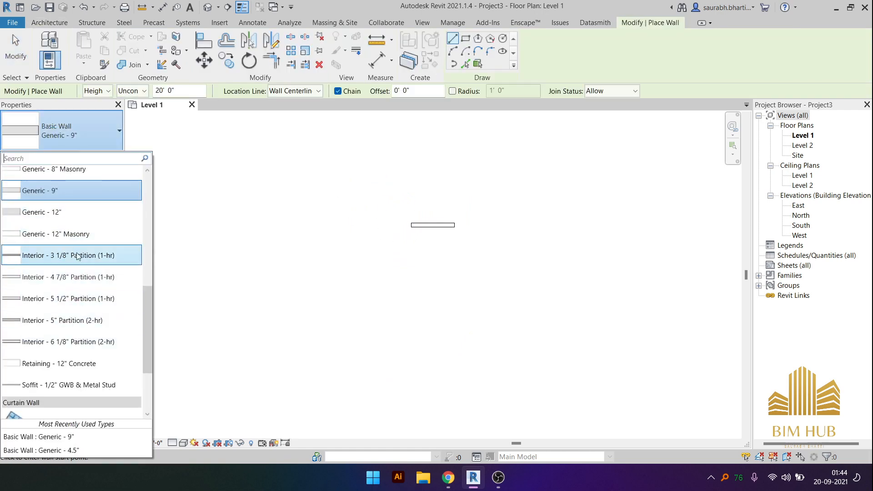
pyautogui.click(93, 450)
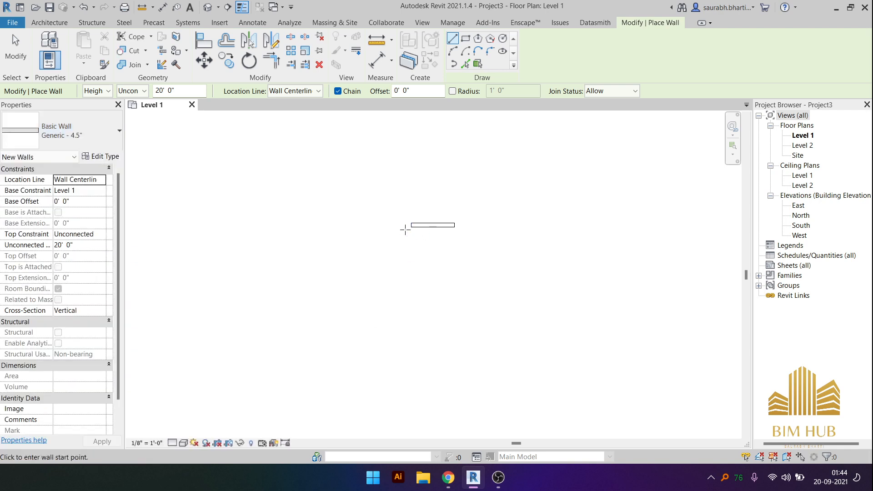
pyautogui.click(412, 225)
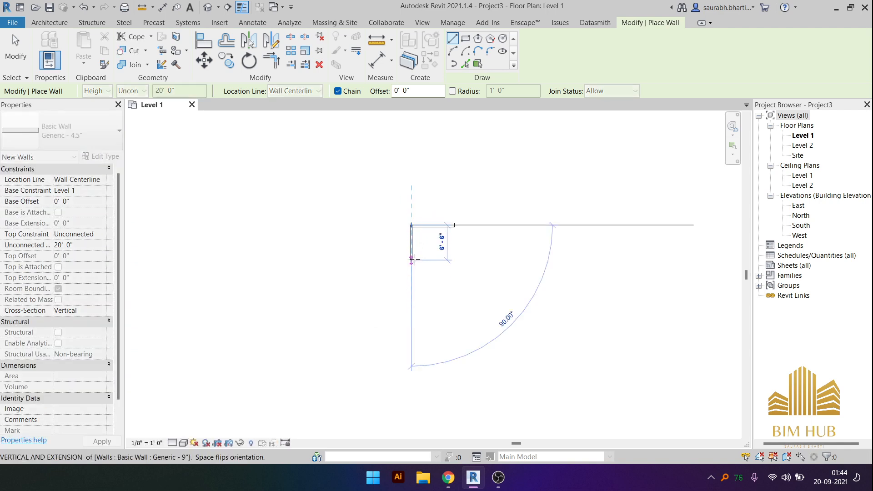
pyautogui.click(411, 257)
pyautogui.press('Escape')
# - Draw a second Generic - 4.5" wall down from the right end of the 9" wall, matching the first one's length
pyautogui.click(455, 225)
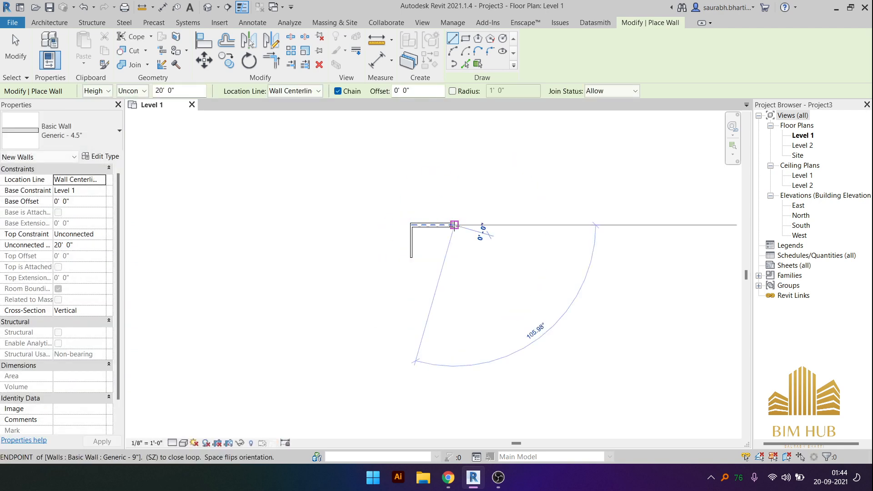
pyautogui.click(455, 257)
pyautogui.press('Escape')
pyautogui.press('Escape')
pyautogui.scroll(5, 427, 246)
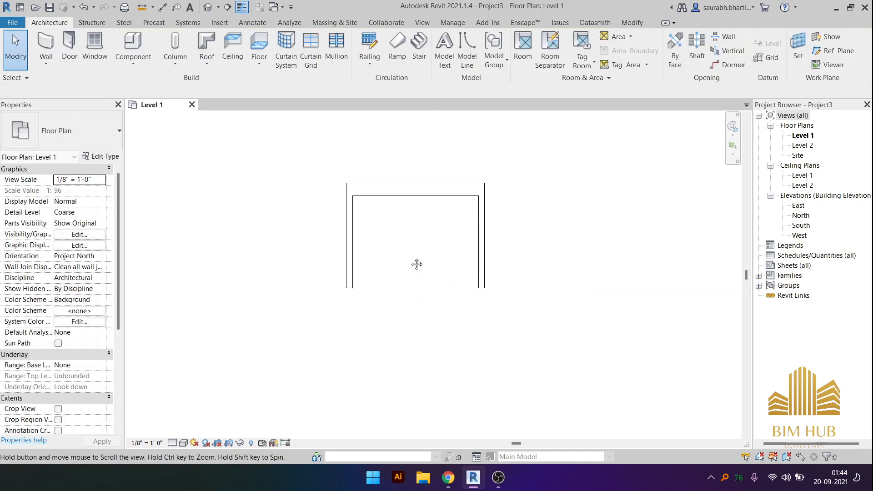
# - Examine the three walls against the levels in the default 3D view from several angles and in the North elevation
pyautogui.click(207, 8)
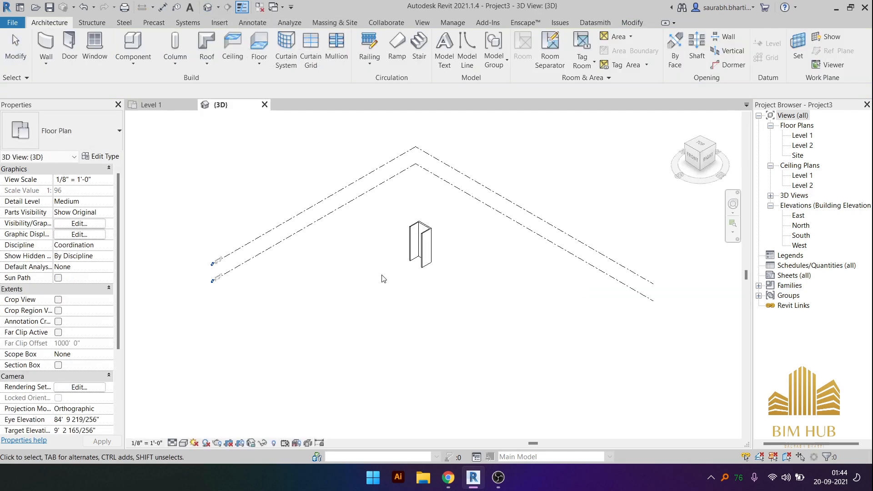
pyautogui.keyDown('shift'); pyautogui.moveTo(382, 277); pyautogui.dragTo(423, 327, button='middle'); pyautogui.keyUp('shift')
pyautogui.keyDown('shift'); pyautogui.moveTo(462, 268); pyautogui.dragTo(427, 220, button='middle'); pyautogui.keyUp('shift')
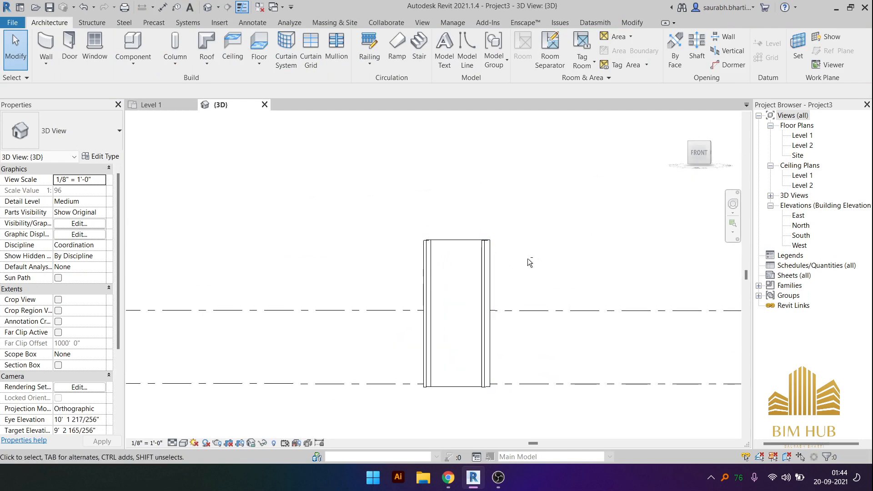
pyautogui.keyDown('shift'); pyautogui.moveTo(568, 275); pyautogui.dragTo(550, 206, button='middle'); pyautogui.keyUp('shift')
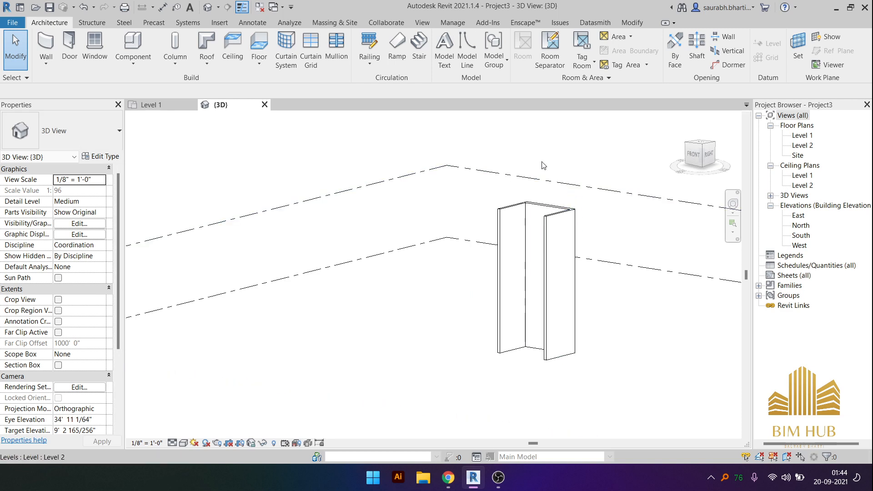
pyautogui.keyDown('shift'); pyautogui.moveTo(545, 256); pyautogui.dragTo(572, 249, button='middle'); pyautogui.keyUp('shift')
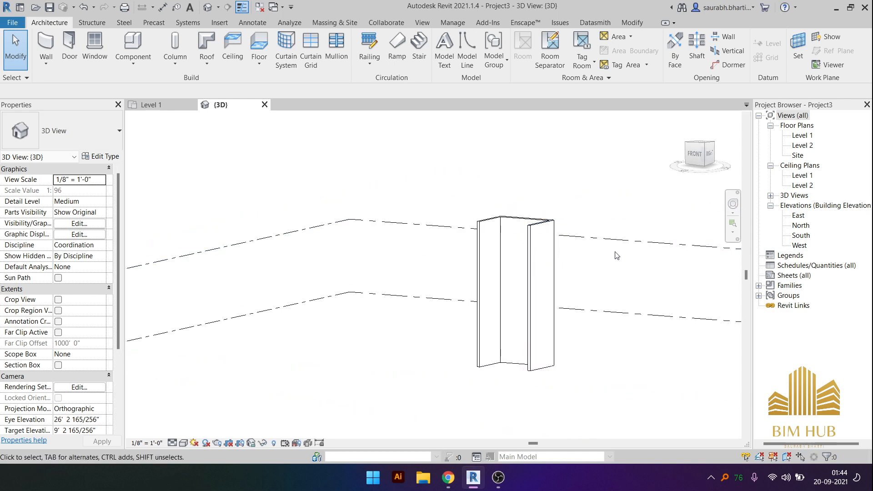
pyautogui.doubleClick(802, 226)
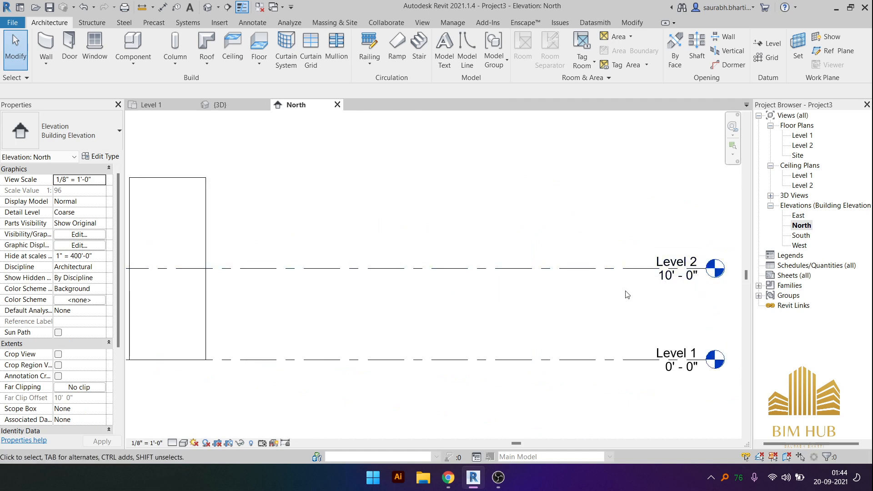
pyautogui.scroll(-3, 610, 278)
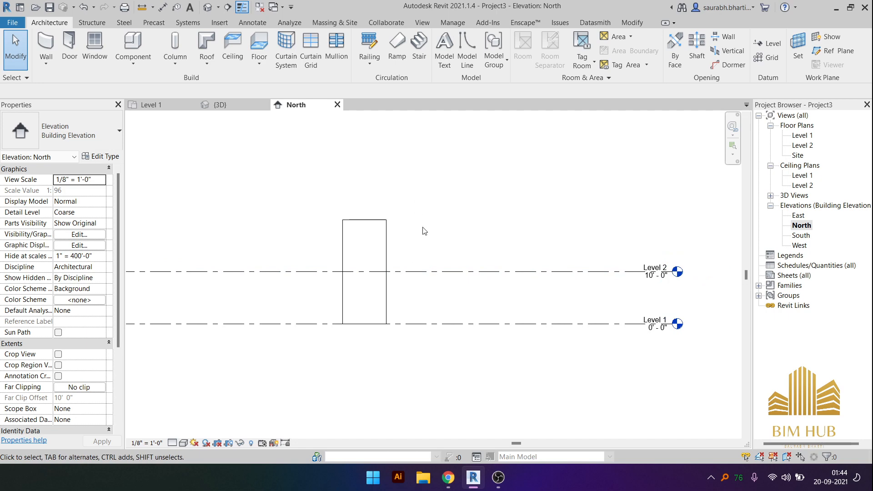
# - Constrain the tops of all three walls up to Level 2 and inspect them against the levels in the 3D view
pyautogui.click(363, 236)
pyautogui.click(475, 225)
pyautogui.moveTo(485, 196); pyautogui.dragTo(242, 227)
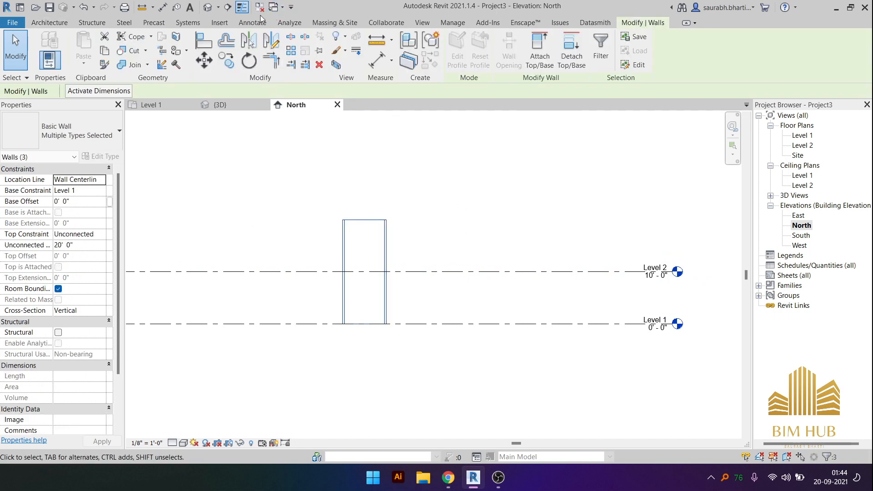
pyautogui.click(208, 6)
pyautogui.keyDown('shift'); pyautogui.moveTo(515, 191); pyautogui.dragTo(547, 227, button='middle'); pyautogui.keyUp('shift')
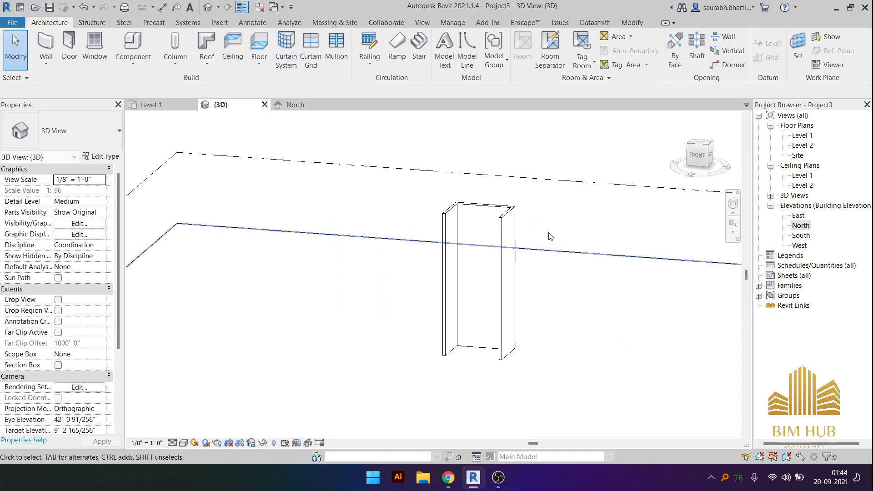
pyautogui.moveTo(564, 216); pyautogui.dragTo(412, 230)
pyautogui.keyDown('shift'); pyautogui.moveTo(463, 250); pyautogui.dragTo(480, 268, button='middle'); pyautogui.keyUp('shift')
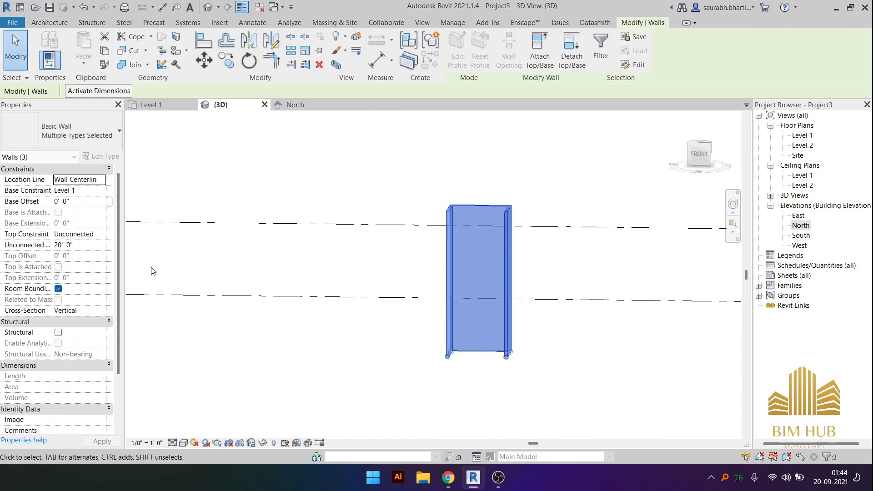
pyautogui.click(104, 235)
pyautogui.click(101, 234)
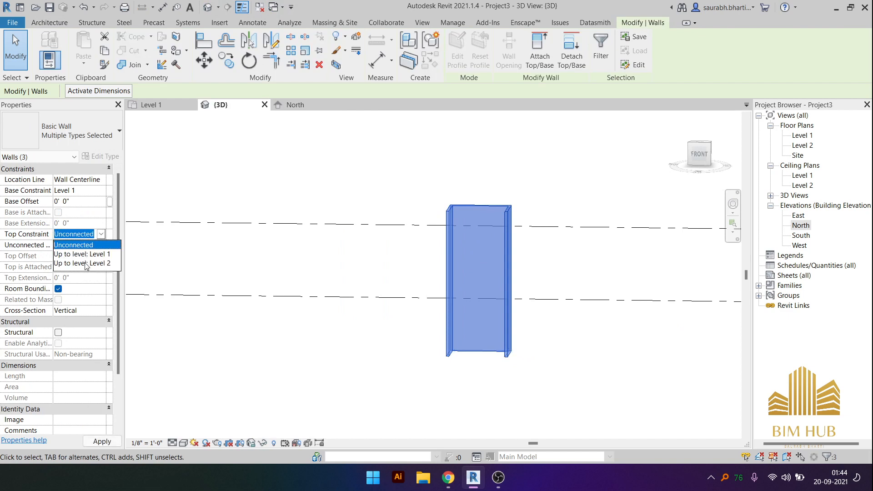
pyautogui.click(69, 263)
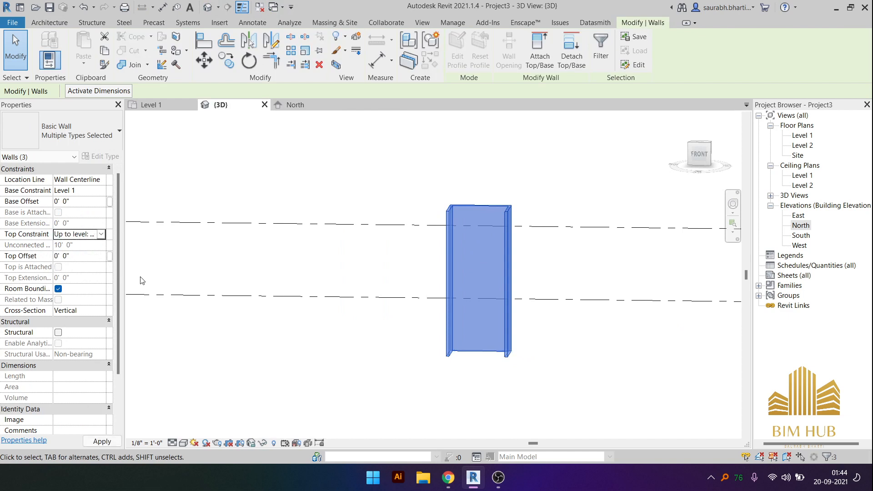
pyautogui.keyDown('shift'); pyautogui.moveTo(538, 341); pyautogui.dragTo(474, 316, button='middle'); pyautogui.keyUp('shift')
pyautogui.click(545, 211)
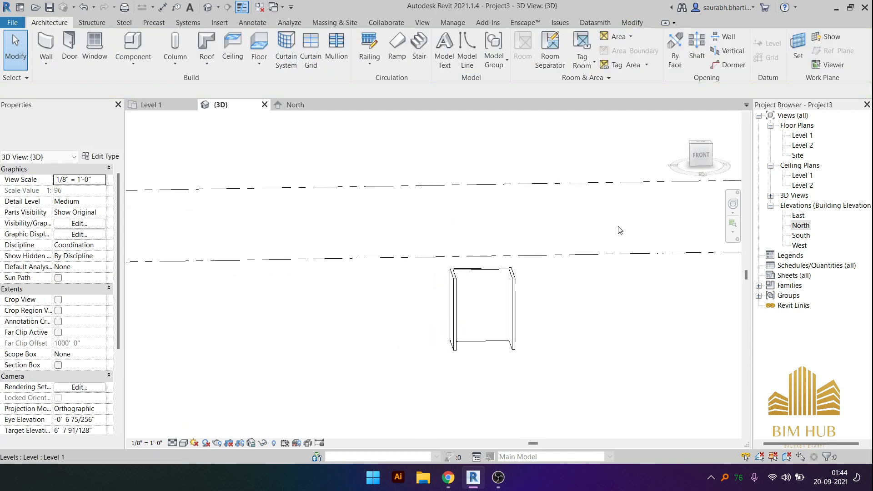
pyautogui.click(698, 152)
pyautogui.scroll(5, 510, 327)
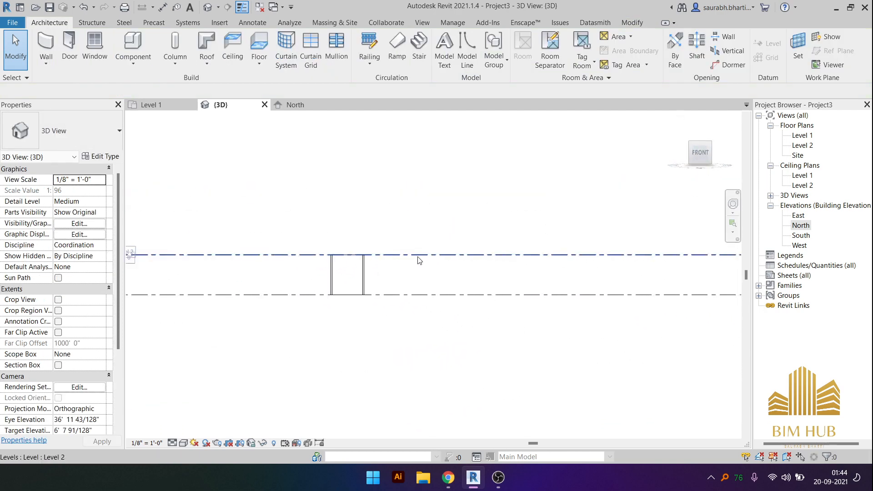
pyautogui.keyDown('shift'); pyautogui.moveTo(343, 272); pyautogui.dragTo(361, 305, button='middle'); pyautogui.keyUp('shift')
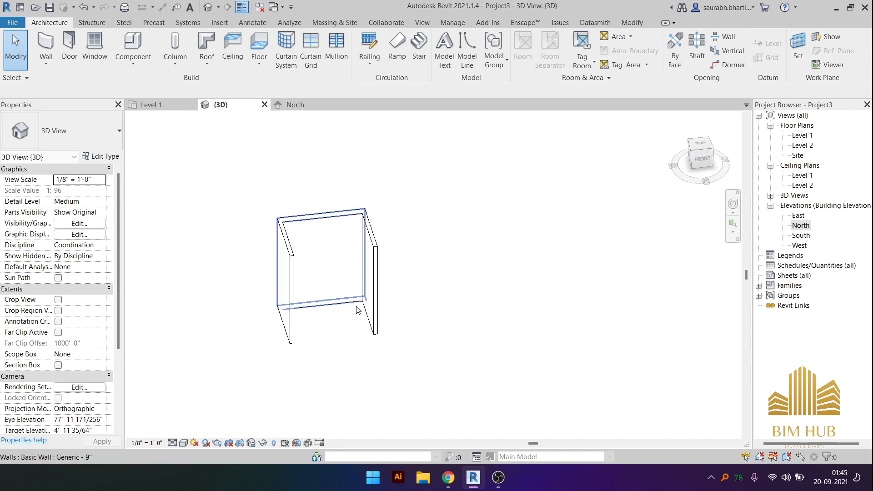
# - Draw a Generic - 9" wall on Level 1 joining the lower ends of the two 4.5" walls to close the room
pyautogui.doubleClick(802, 136)
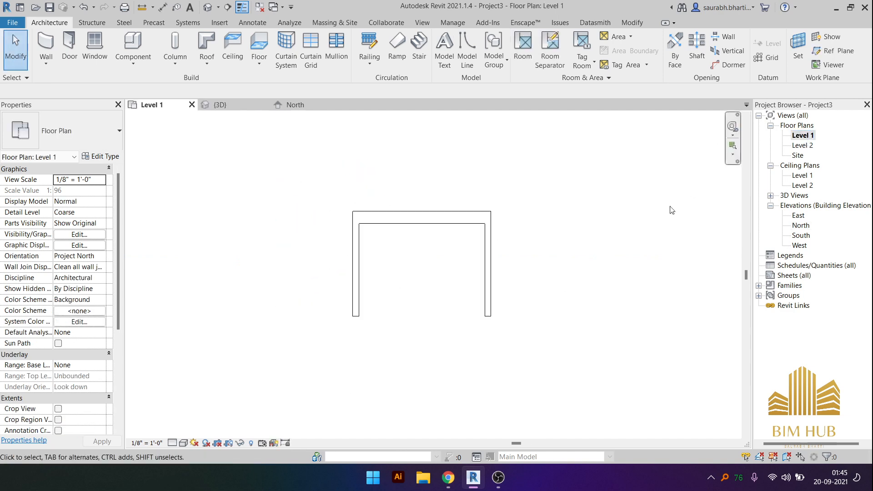
pyautogui.click(459, 219)
pyautogui.press('w')
pyautogui.press('a')
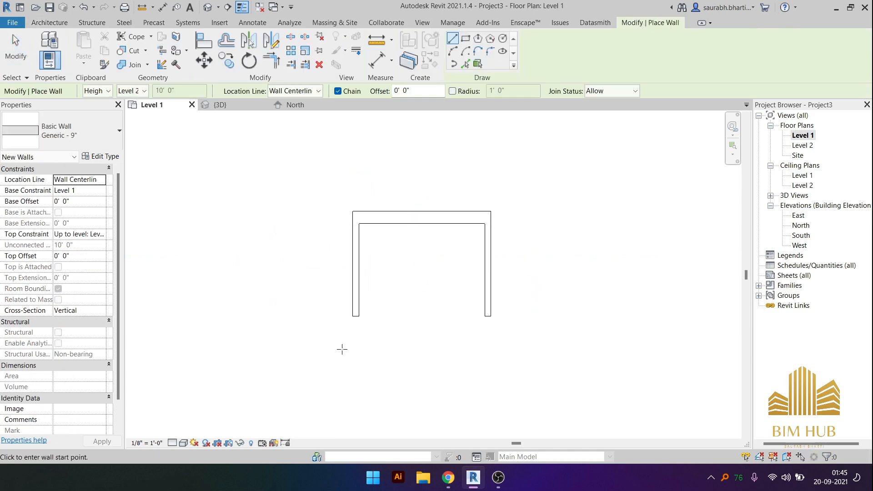
pyautogui.scroll(2, 356, 316)
pyautogui.click(355, 316)
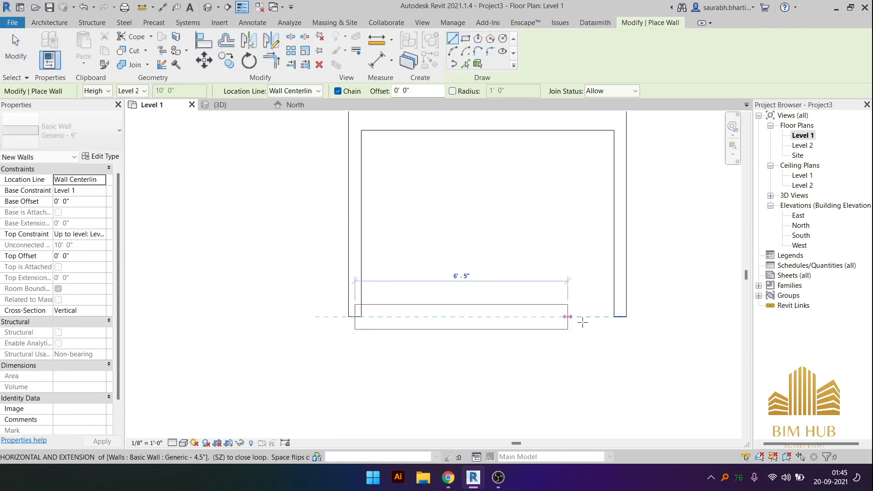
pyautogui.press('Escape')
pyautogui.press('Escape')
pyautogui.scroll(-2, 520, 368)
pyautogui.moveTo(512, 366); pyautogui.dragTo(496, 261, button='middle')
pyautogui.click(224, 11)
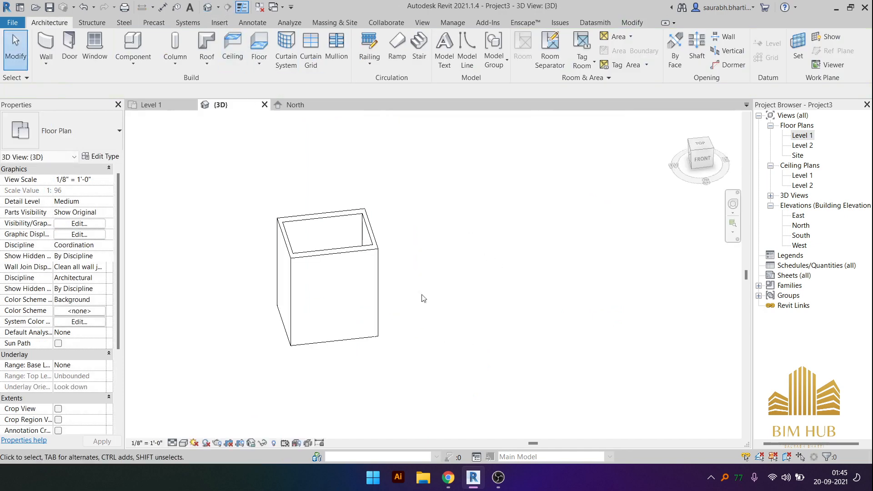
pyautogui.scroll(4, 319, 262)
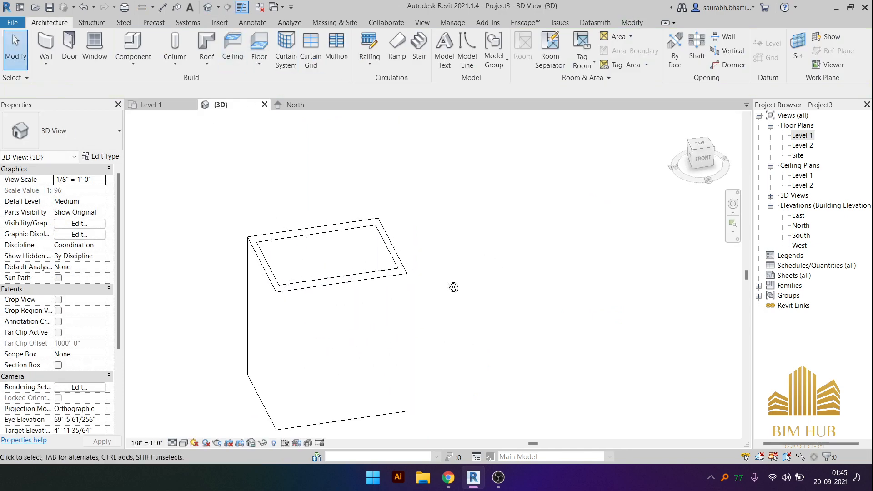
pyautogui.keyDown('shift'); pyautogui.moveTo(453, 286); pyautogui.dragTo(421, 318, button='middle'); pyautogui.keyUp('shift')
# - Set the distance between the two 4.5" side walls to 9' by moving the right one in the Level 1 plan
pyautogui.click(795, 137)
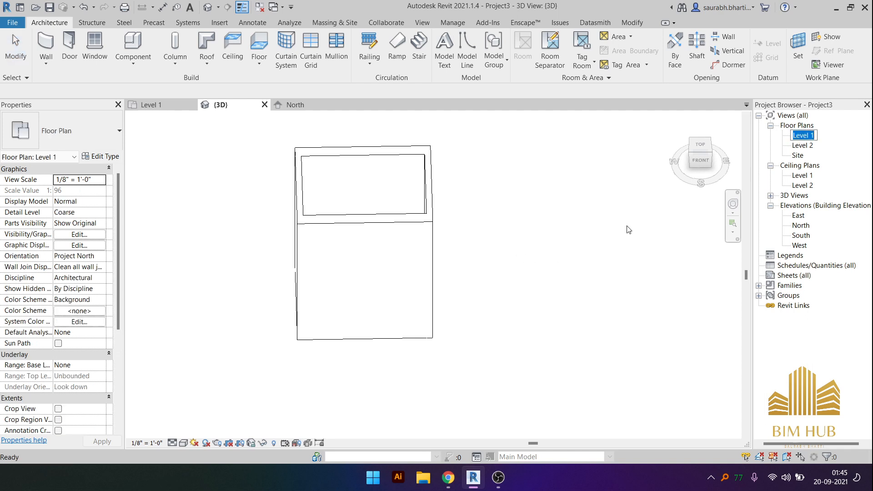
pyautogui.doubleClick(811, 138)
pyautogui.scroll(-3, 415, 209)
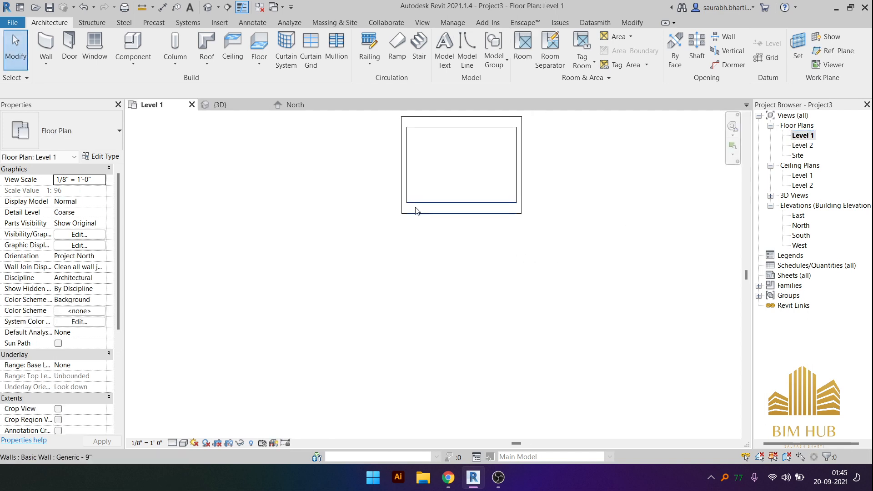
pyautogui.click(486, 234)
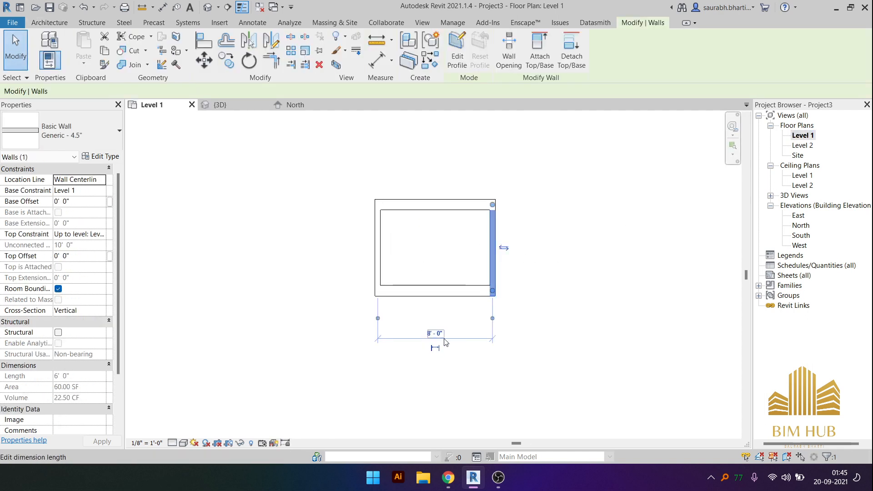
pyautogui.click(435, 334)
pyautogui.write('9')
pyautogui.press('Return')
pyautogui.click(444, 337)
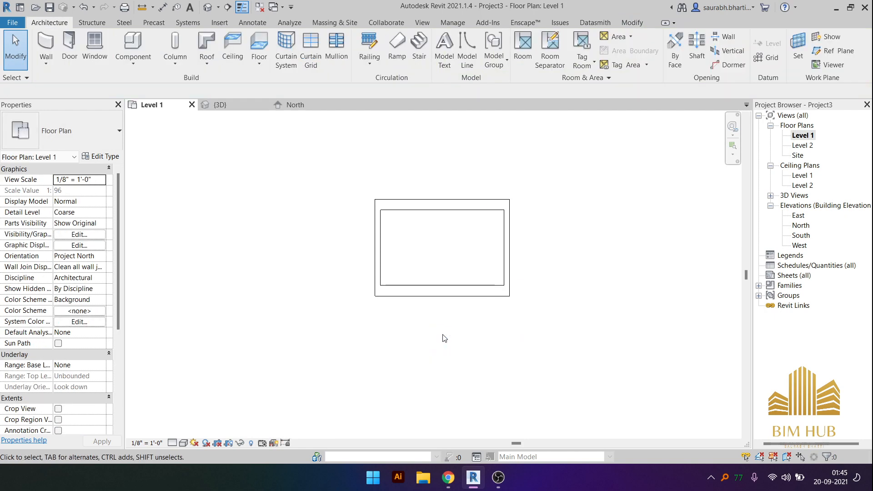
# - Set the distance between the upper and lower 9" walls to 7' by moving the lower wall
pyautogui.click(459, 290)
pyautogui.click(323, 247)
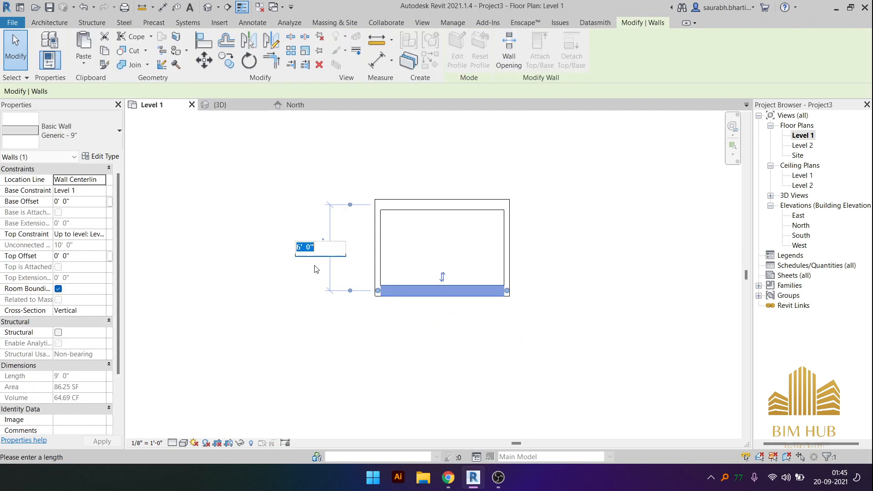
pyautogui.write('7')
pyautogui.press('Return')
pyautogui.click(315, 268)
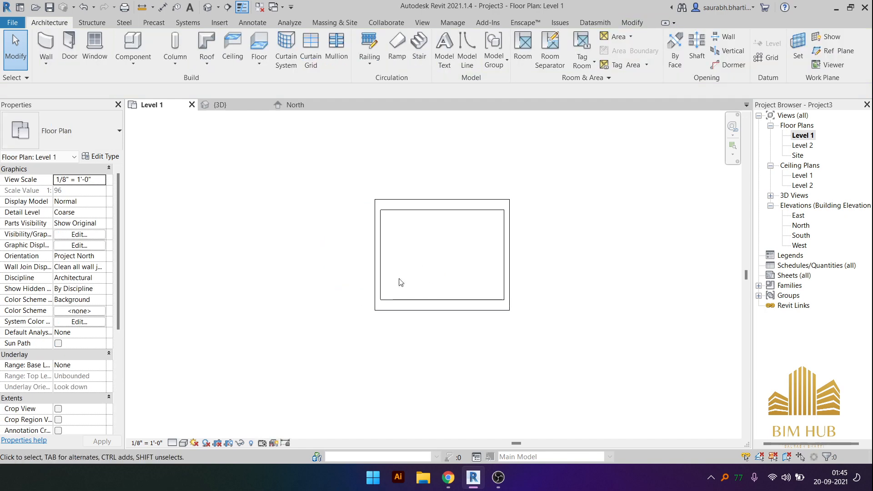
# - Temporarily hide the lower 9" wall in the Level 1 plan
pyautogui.click(415, 305)
pyautogui.press('h')
pyautogui.press('h')
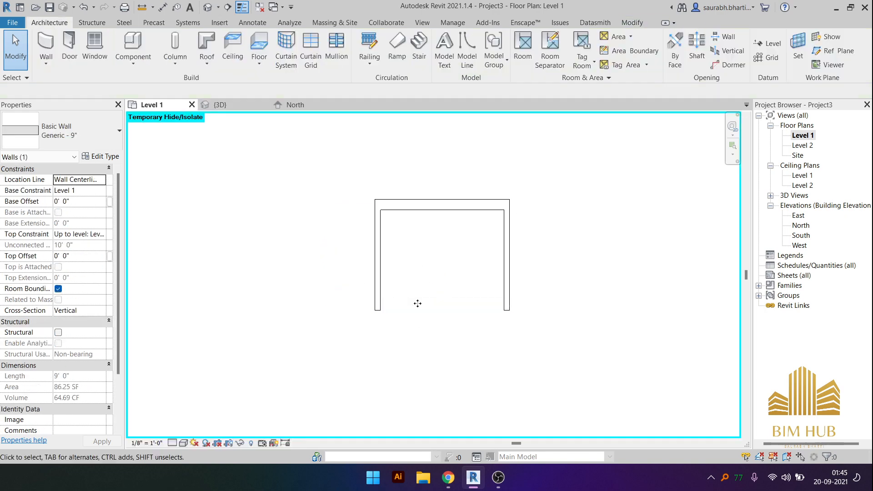
pyautogui.moveTo(448, 332); pyautogui.dragTo(449, 334, button='middle')
# - Temporarily hide the front 9" wall in the 3D view and look into the room from the front
pyautogui.click(207, 7)
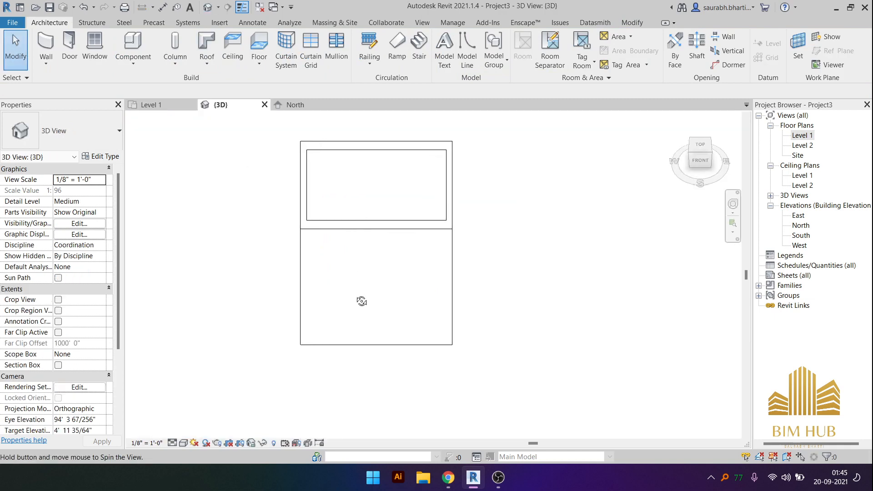
pyautogui.press('h')
pyautogui.press('i')
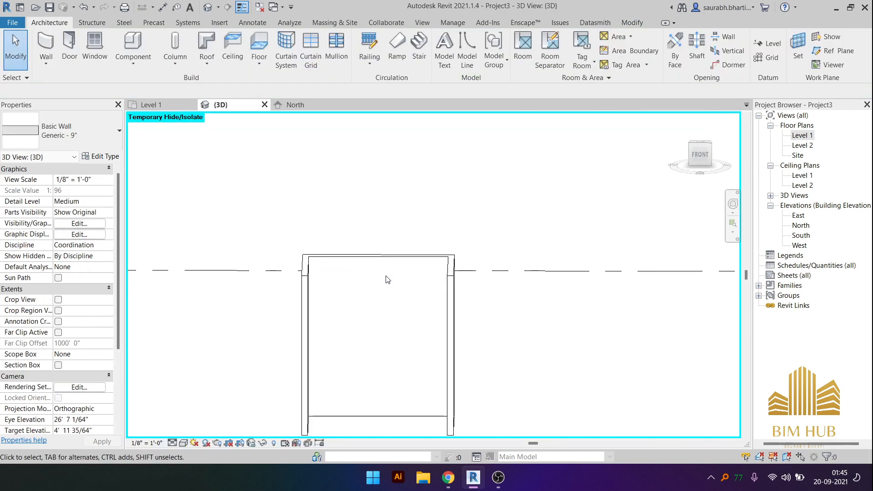
pyautogui.click(700, 156)
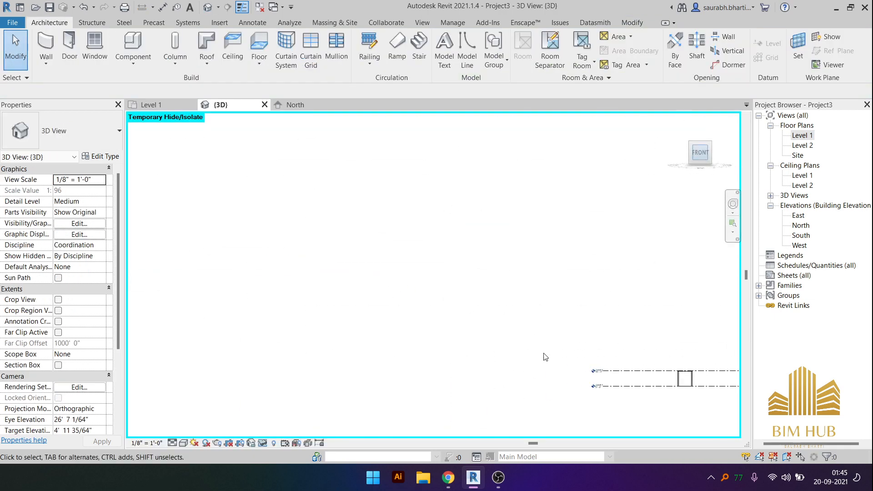
pyautogui.keyDown('shift'); pyautogui.moveTo(486, 268); pyautogui.dragTo(390, 326, button='middle'); pyautogui.keyUp('shift')
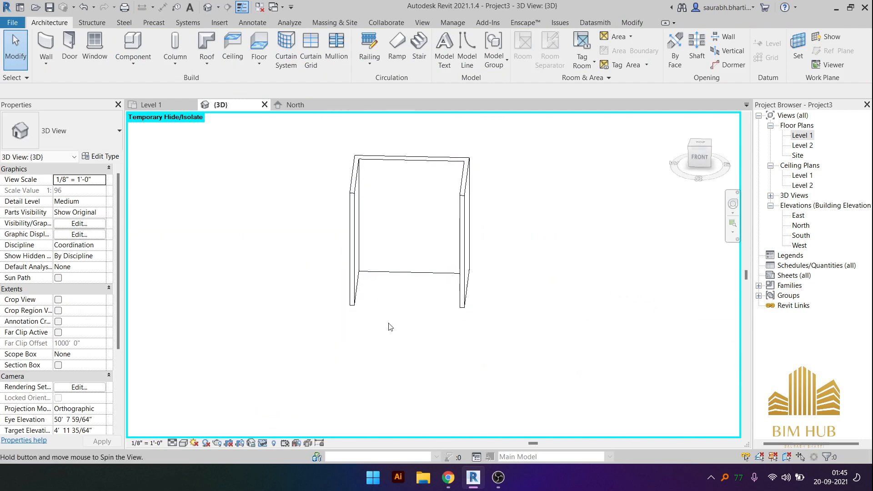
# - Start a floor on Level 1 and duplicate the Generic - 12" floor type as Generic - 6"
pyautogui.doubleClick(810, 139)
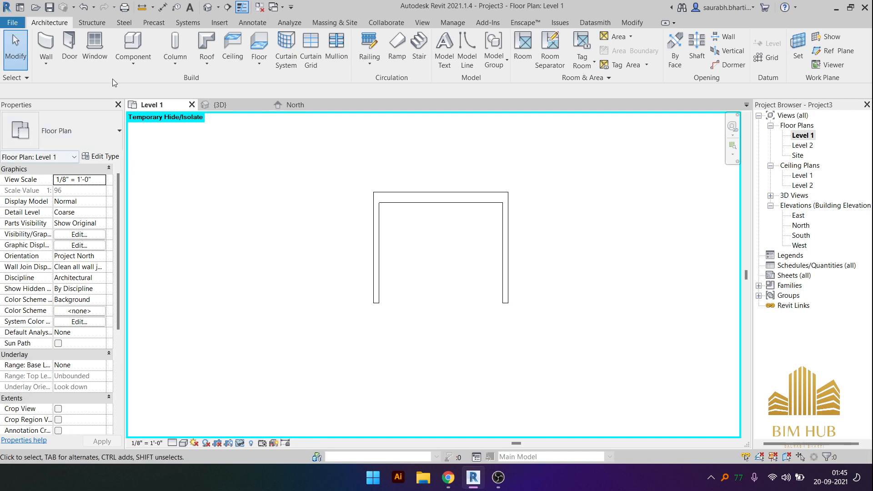
pyautogui.click(259, 42)
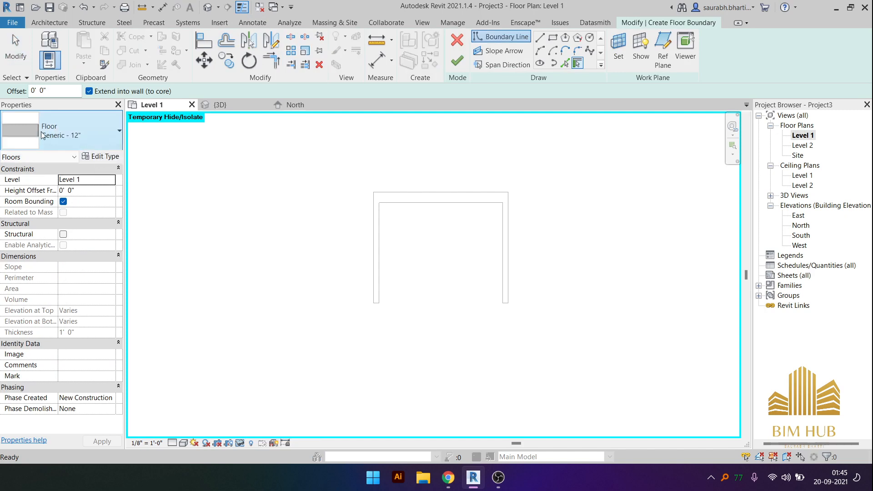
pyautogui.click(95, 157)
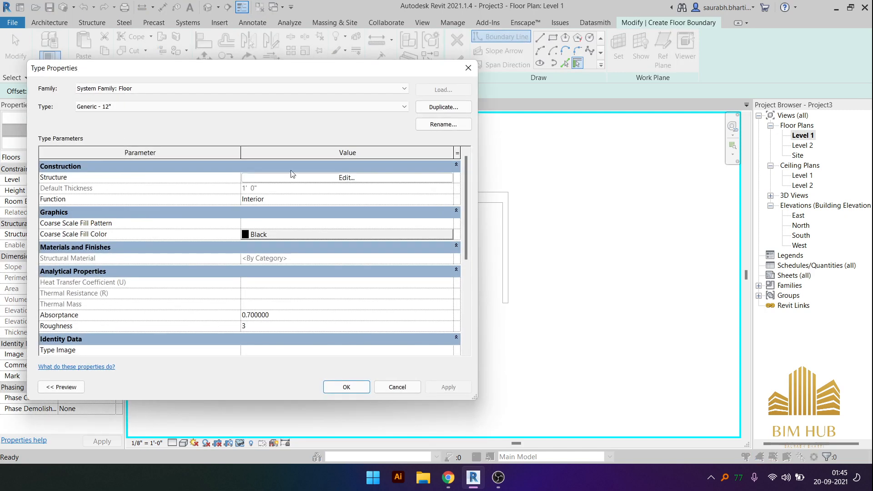
pyautogui.click(427, 112)
pyautogui.click(236, 225)
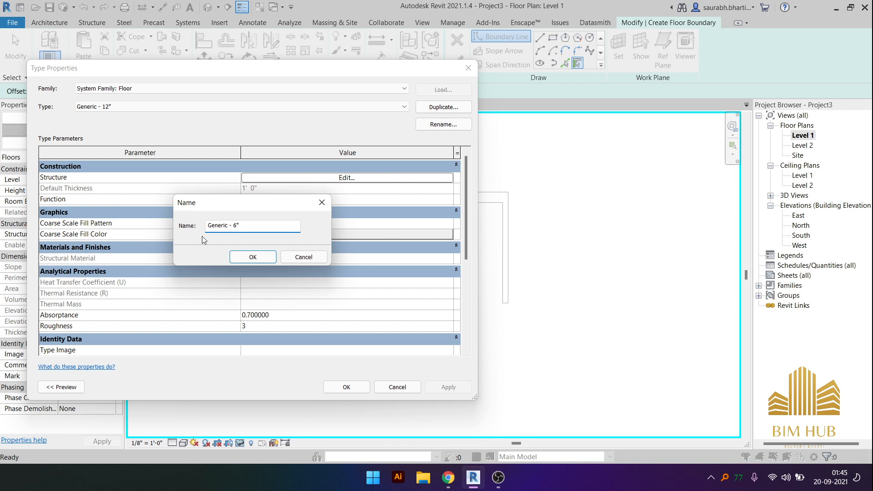
pyautogui.click(254, 257)
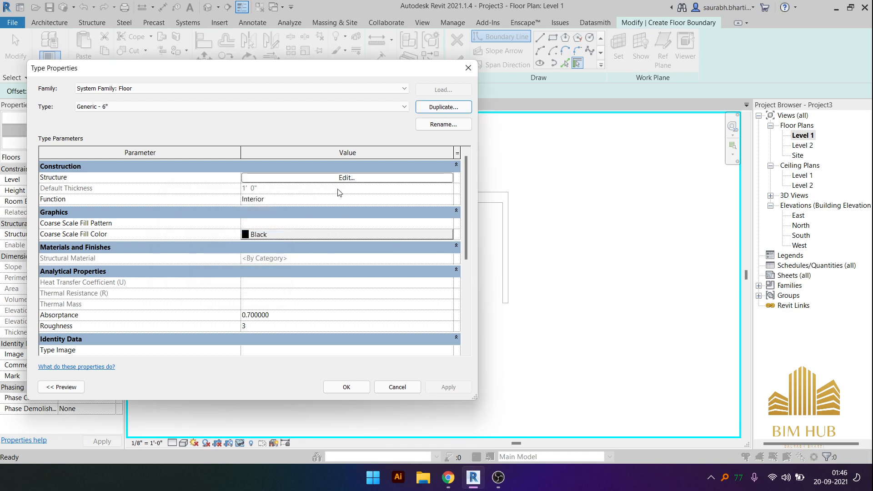
# - Set the structure layer thickness of the Generic - 6" floor type to 6"
pyautogui.click(340, 177)
pyautogui.click(264, 176)
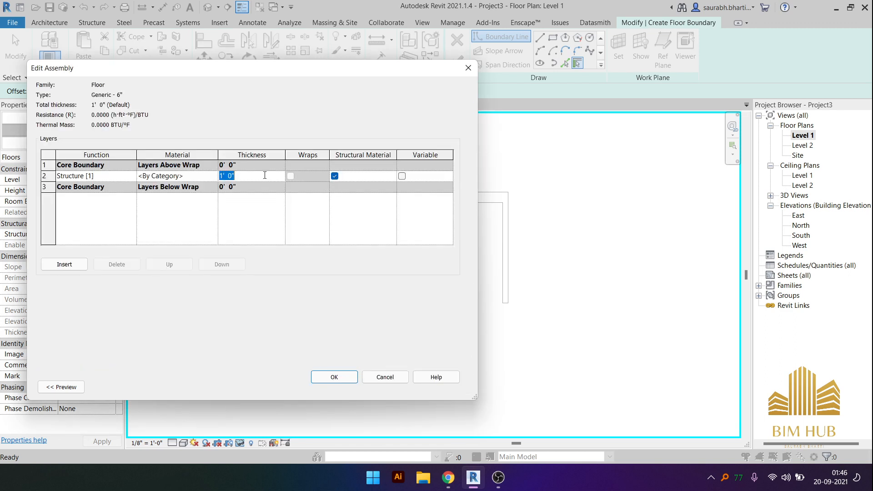
pyautogui.click(318, 380)
pyautogui.click(363, 387)
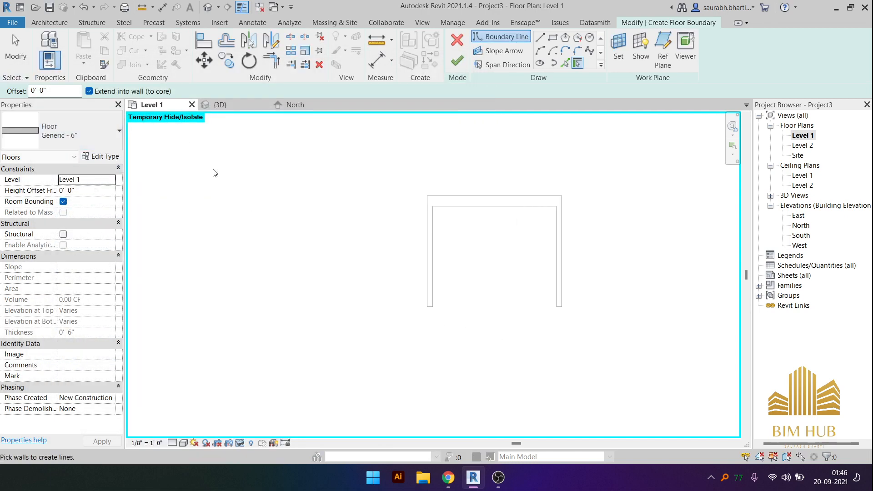
# - Sketch a rectangular floor boundary from the walls' upper-left outer corner to the lower-right outer corner
pyautogui.click(553, 39)
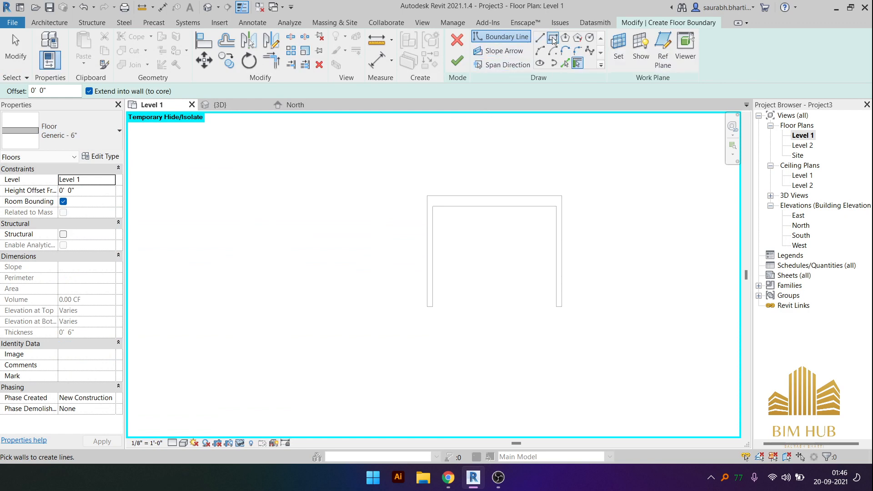
pyautogui.click(422, 195)
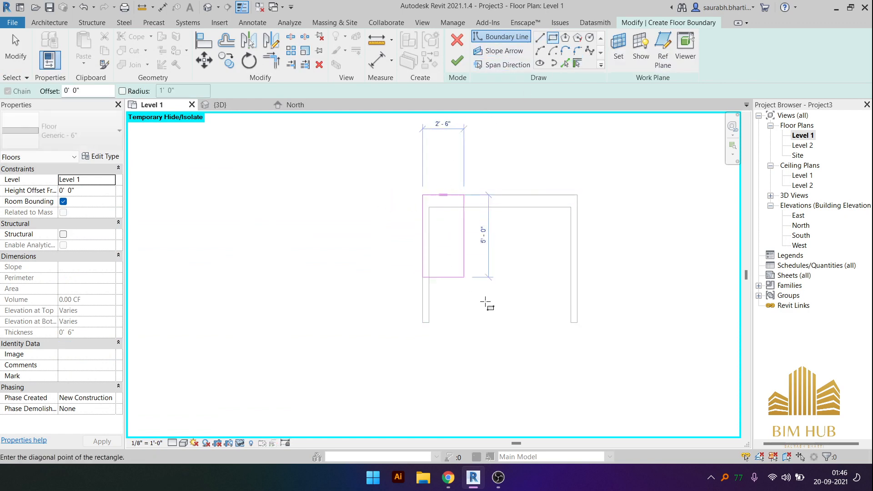
pyautogui.click(577, 322)
pyautogui.press('Escape')
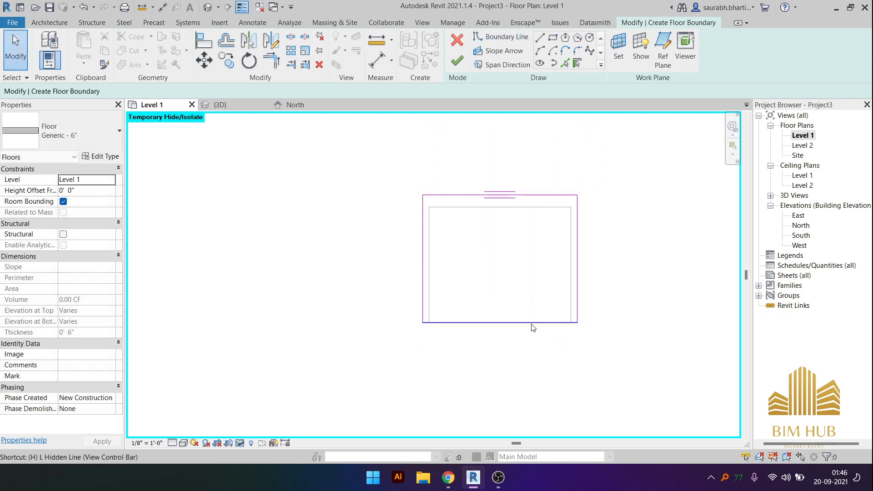
# - Reset the temporary hide in the Level 1 plan to bring back the lower wall
pyautogui.press('h')
pyautogui.press('r')
pyautogui.moveTo(520, 341); pyautogui.dragTo(523, 341, button='middle')
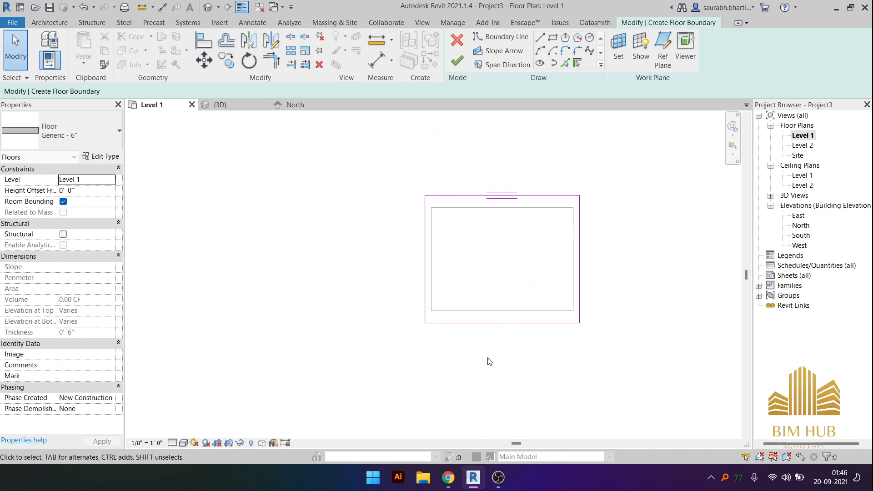
# - Finish the floor sketch and reset the temporary hide in the 3D view so the complete room shows
pyautogui.click(464, 64)
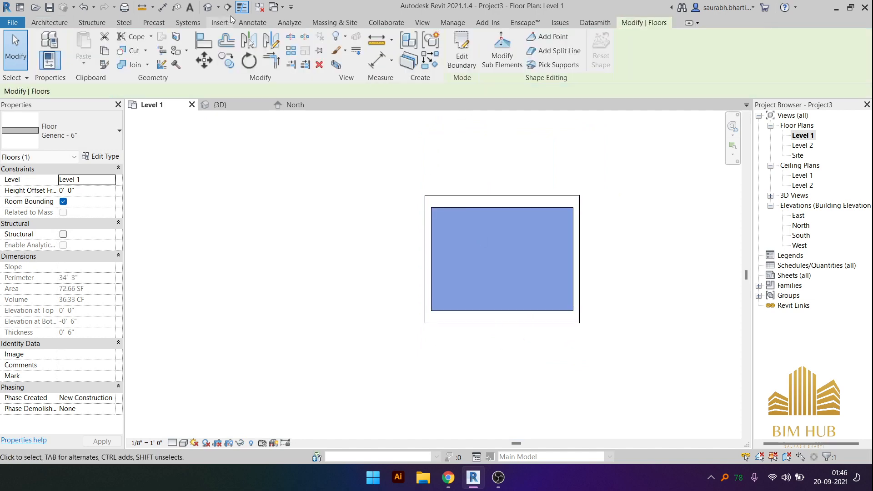
pyautogui.click(210, 6)
pyautogui.scroll(-2, 496, 314)
pyautogui.keyDown('shift'); pyautogui.moveTo(478, 337); pyautogui.dragTo(509, 306, button='middle'); pyautogui.keyUp('shift')
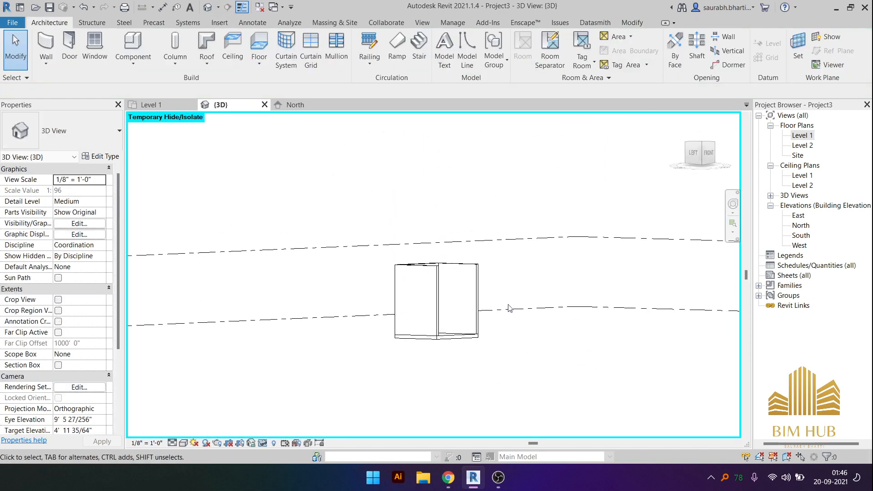
pyautogui.moveTo(463, 350)
pyautogui.keyDown('shift'); pyautogui.mouseDown(button='middle')
pyautogui.moveTo(490, 273)
pyautogui.moveTo(445, 399)
pyautogui.moveTo(559, 323)
pyautogui.moveTo(452, 356)
pyautogui.mouseUp(button='middle'); pyautogui.keyUp('shift')
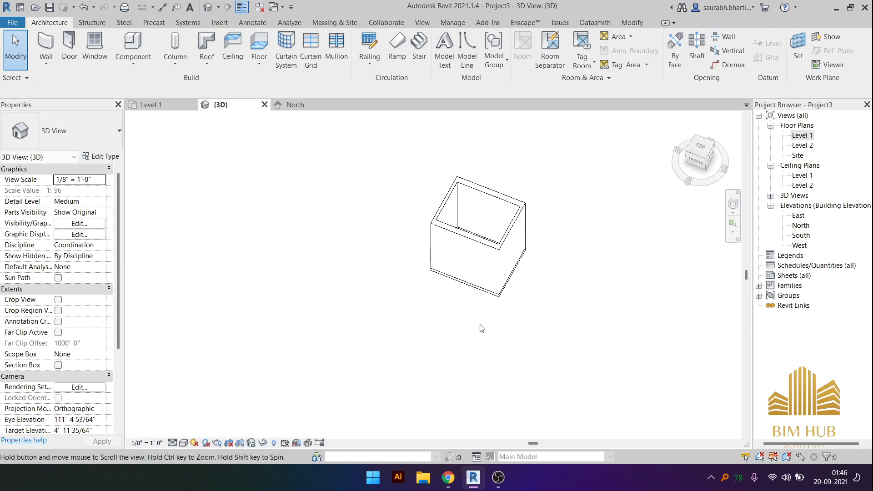
# - Copy the Generic - 6" floor at the base of the walls and paste it aligned to Level 2
pyautogui.click(498, 298)
pyautogui.keyDown('shift'); pyautogui.moveTo(498, 297); pyautogui.dragTo(530, 331, button='middle'); pyautogui.keyUp('shift')
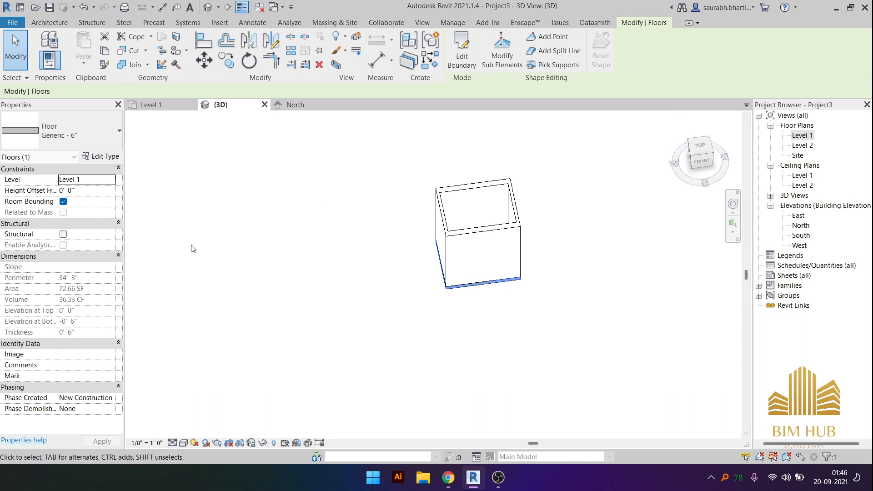
pyautogui.keyDown('shift'); pyautogui.moveTo(533, 276); pyautogui.dragTo(505, 255, button='middle'); pyautogui.keyUp('shift')
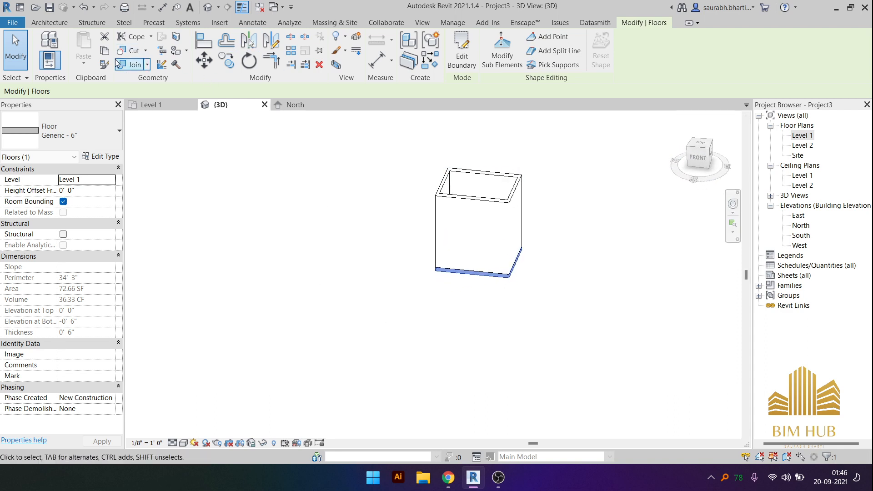
pyautogui.click(85, 63)
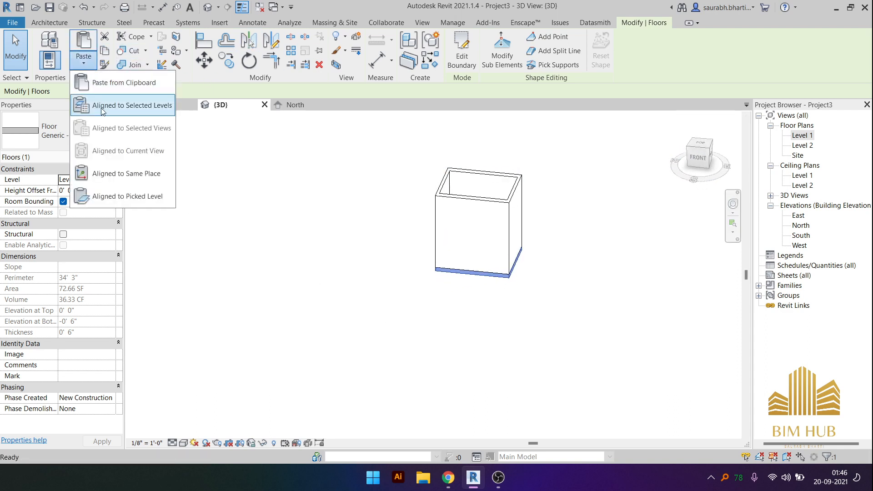
pyautogui.click(109, 102)
pyautogui.click(386, 169)
pyautogui.click(427, 312)
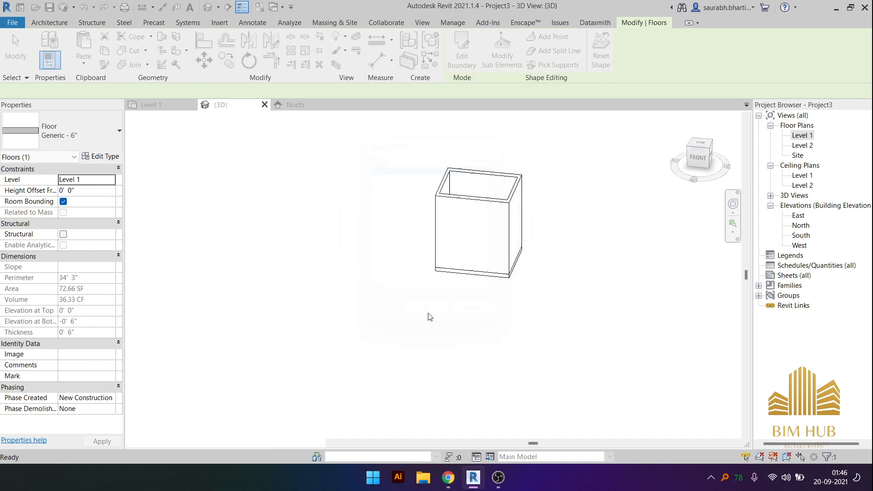
pyautogui.click(604, 225)
pyautogui.keyDown('shift'); pyautogui.moveTo(604, 225); pyautogui.dragTo(487, 189, button='middle'); pyautogui.keyUp('shift')
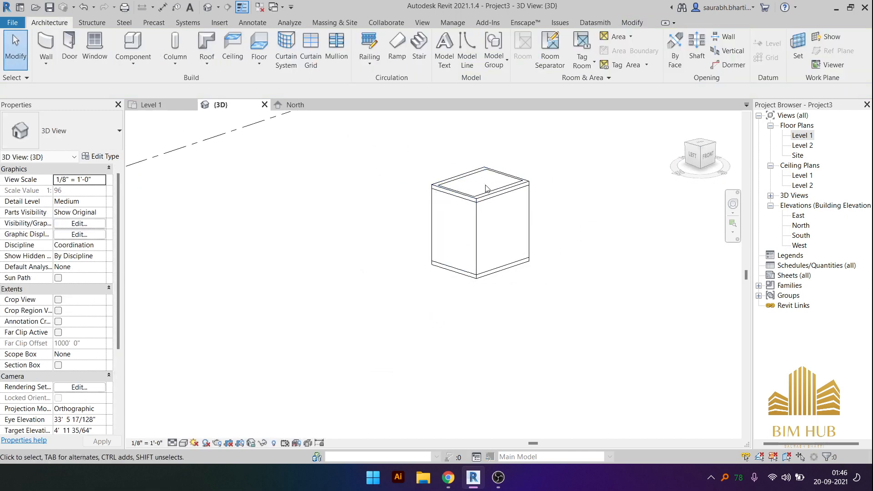
# - Examine from the front and from above how the wall tops meet the floor at Level 2
pyautogui.click(709, 156)
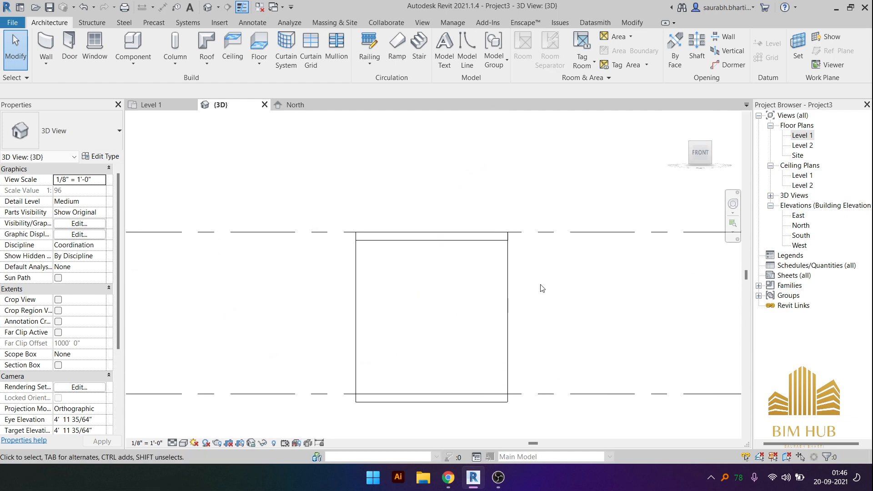
pyautogui.keyDown('shift'); pyautogui.moveTo(451, 252); pyautogui.dragTo(405, 255, button='middle'); pyautogui.keyUp('shift')
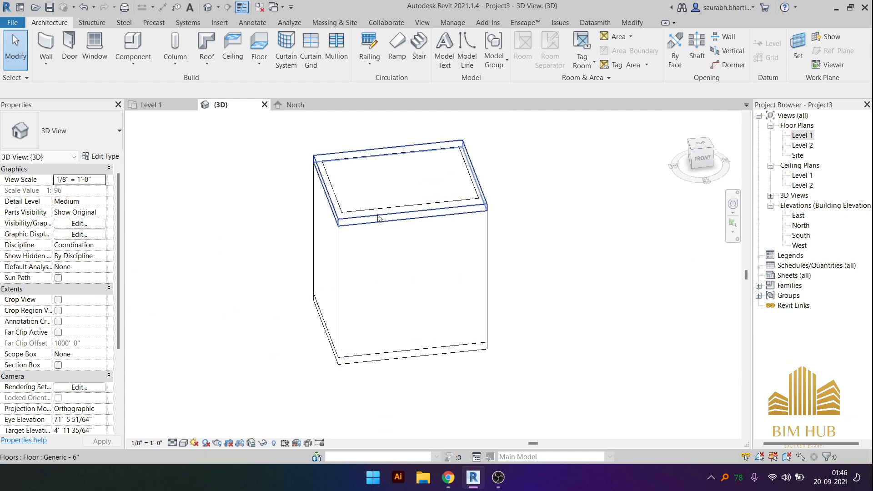
pyautogui.keyDown('shift'); pyautogui.moveTo(402, 168); pyautogui.dragTo(536, 188, button='middle'); pyautogui.keyUp('shift')
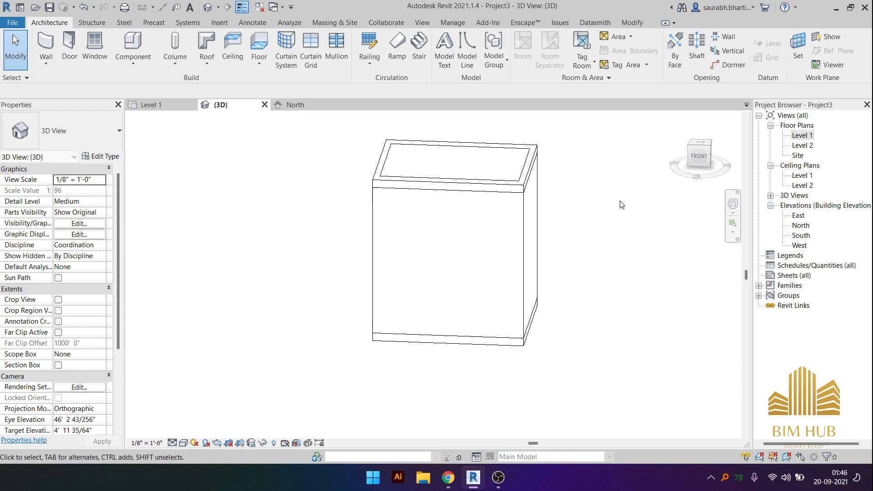
pyautogui.keyDown('shift'); pyautogui.moveTo(589, 227); pyautogui.dragTo(610, 218, button='middle'); pyautogui.keyUp('shift')
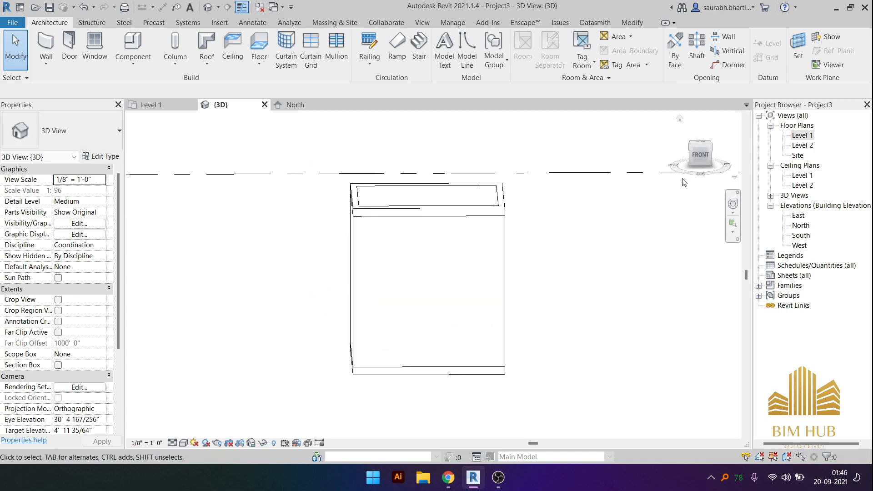
pyautogui.click(700, 158)
pyautogui.scroll(-6, 630, 268)
pyautogui.scroll(6, 659, 307)
pyautogui.moveTo(390, 297); pyautogui.dragTo(584, 380, button='middle')
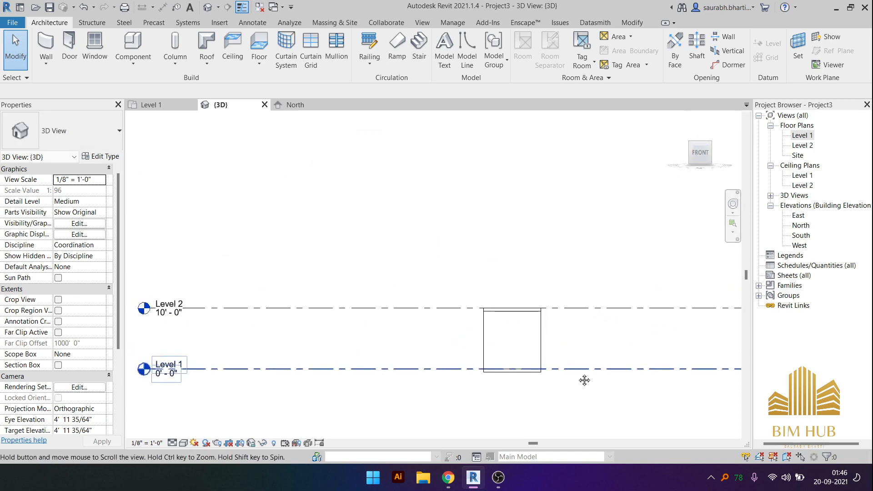
# - Attach the tops of all four walls to the Level 2 floor
pyautogui.moveTo(604, 332); pyautogui.dragTo(442, 351)
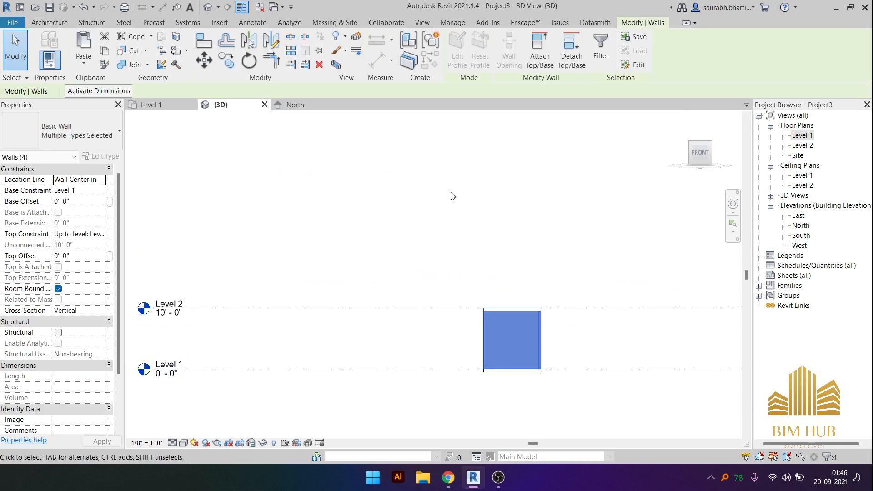
pyautogui.keyDown('shift'); pyautogui.moveTo(490, 251); pyautogui.dragTo(503, 298, button='middle'); pyautogui.keyUp('shift')
pyautogui.scroll(5, 475, 276)
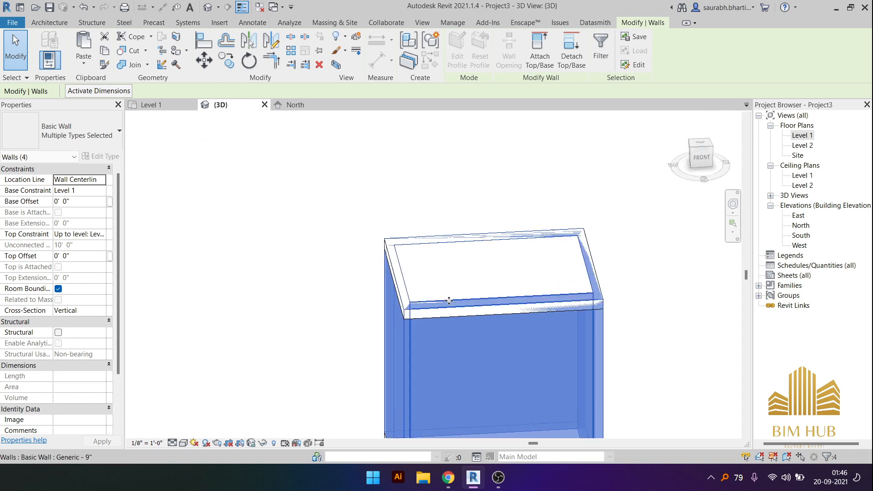
pyautogui.moveTo(495, 234); pyautogui.dragTo(498, 191, button='middle')
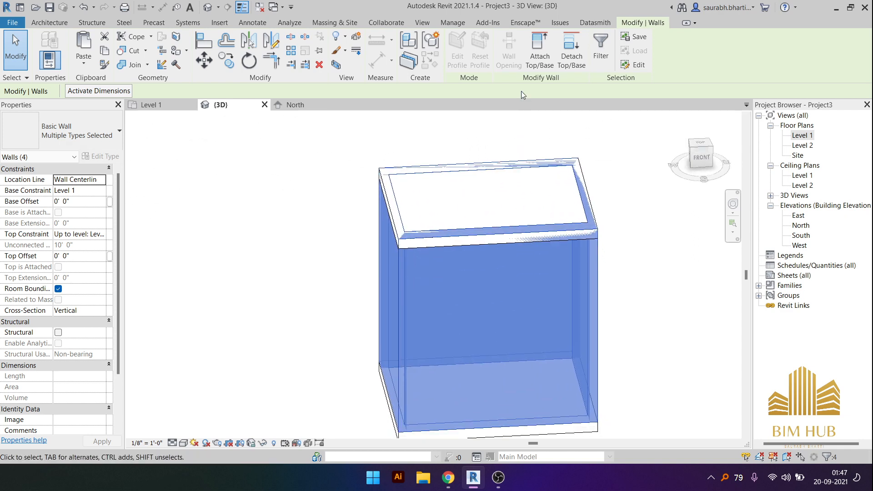
pyautogui.click(541, 59)
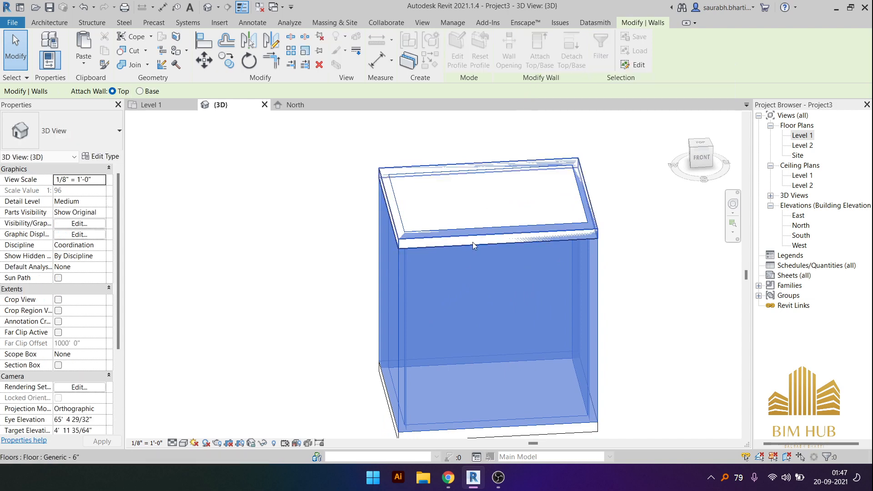
pyautogui.click(451, 239)
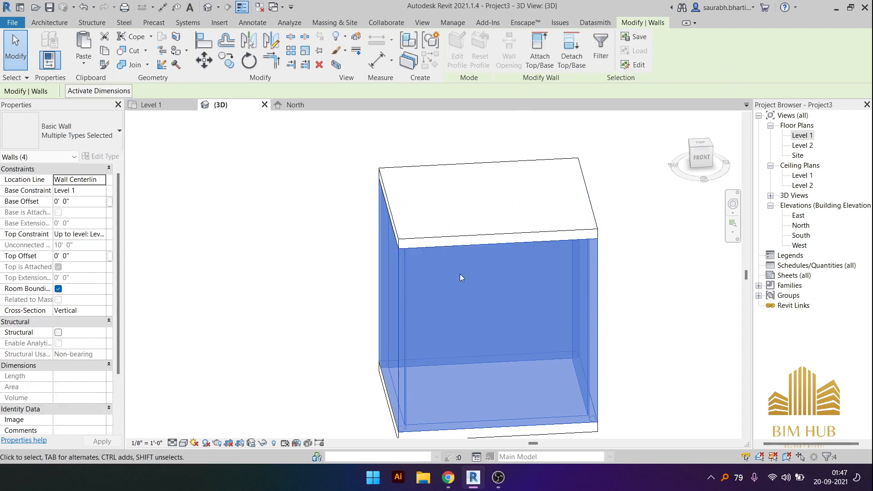
pyautogui.click(682, 266)
pyautogui.keyDown('shift'); pyautogui.moveTo(590, 298); pyautogui.dragTo(520, 278, button='middle'); pyautogui.keyUp('shift')
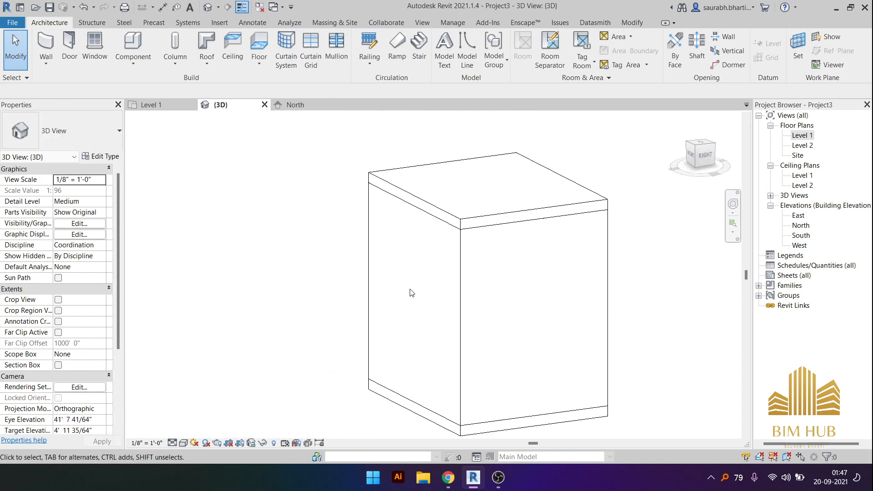
pyautogui.keyDown('shift'); pyautogui.moveTo(411, 292); pyautogui.dragTo(543, 265, button='middle'); pyautogui.keyUp('shift')
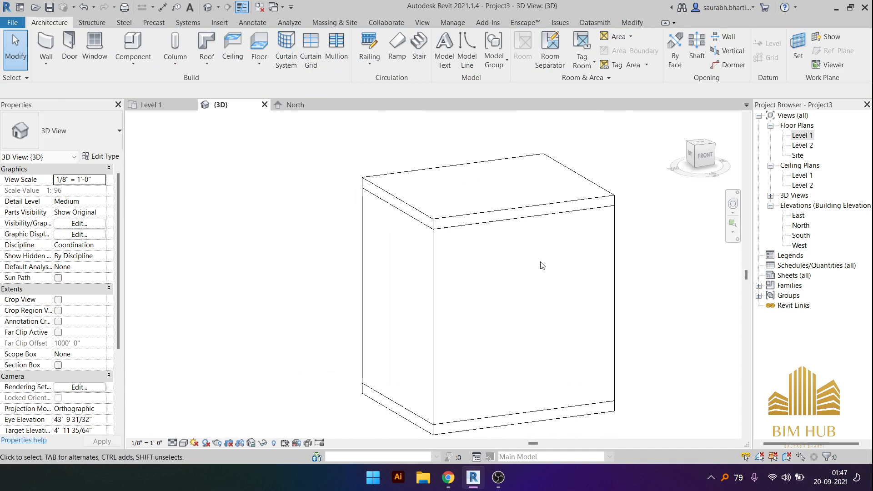
# - Temporarily hide the front 9" wall in the 3D view to expose the room's interior
pyautogui.click(518, 224)
pyautogui.keyDown('shift'); pyautogui.moveTo(631, 302); pyautogui.dragTo(622, 290, button='middle'); pyautogui.keyUp('shift')
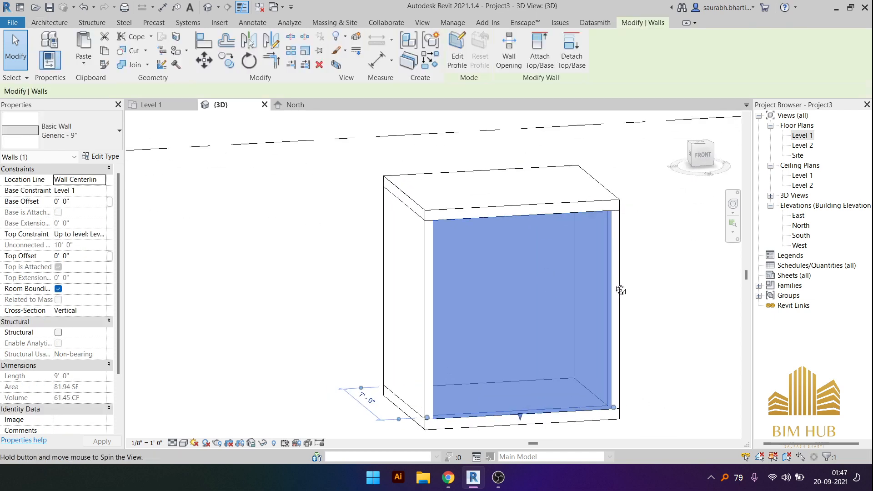
pyautogui.click(627, 290)
pyautogui.scroll(-2, 460, 298)
pyautogui.keyDown('shift'); pyautogui.moveTo(487, 316); pyautogui.dragTo(468, 307, button='middle'); pyautogui.keyUp('shift')
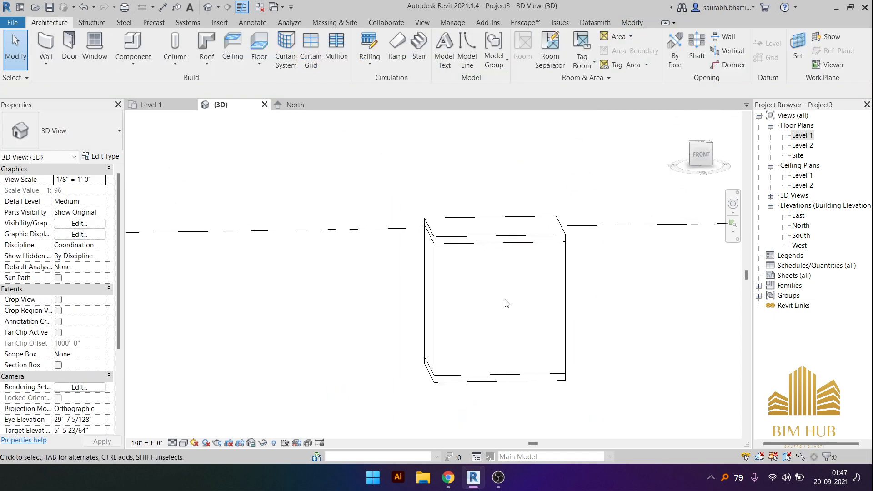
pyautogui.click(539, 246)
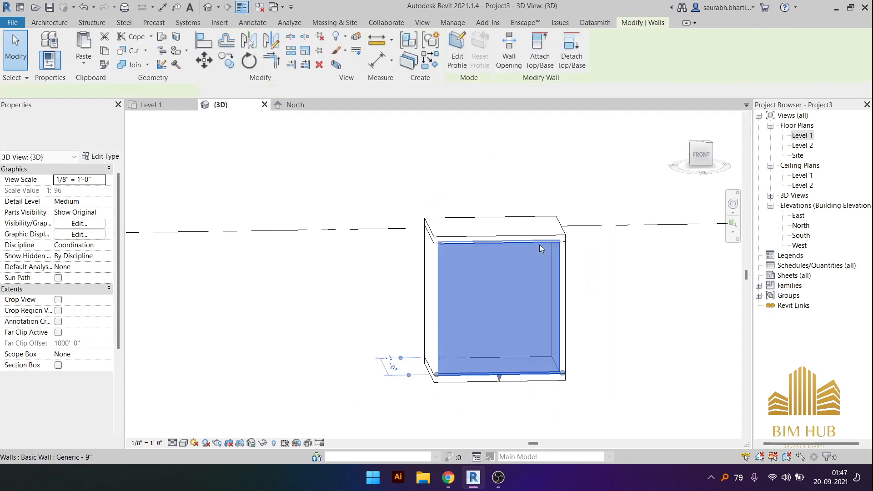
pyautogui.press('h')
pyautogui.press('h')
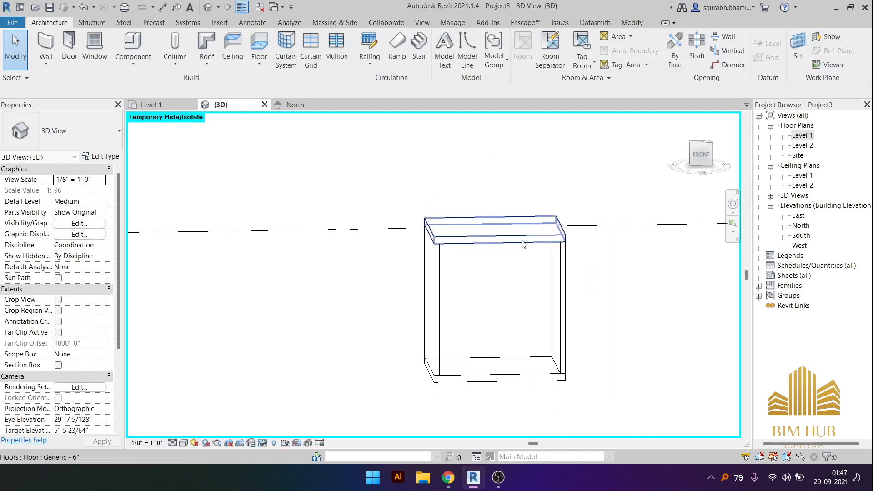
pyautogui.click(478, 238)
pyautogui.keyDown('shift'); pyautogui.moveTo(560, 278); pyautogui.dragTo(562, 260, button='middle'); pyautogui.keyUp('shift')
pyautogui.click(585, 252)
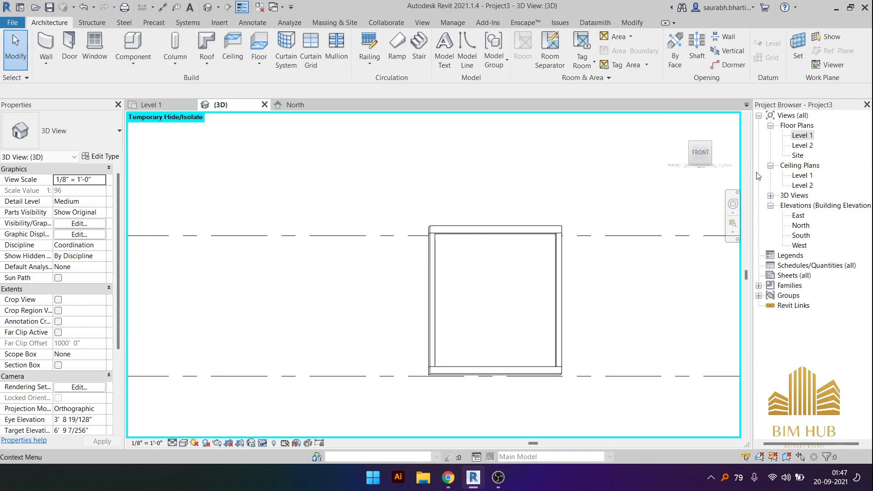
pyautogui.keyDown('shift'); pyautogui.moveTo(694, 192); pyautogui.dragTo(678, 236, button='middle'); pyautogui.keyUp('shift')
# - Place an automatic 2' x 4' ACT System ceiling within the room's walls, offset 8' 0" from Level 1
pyautogui.click(702, 144)
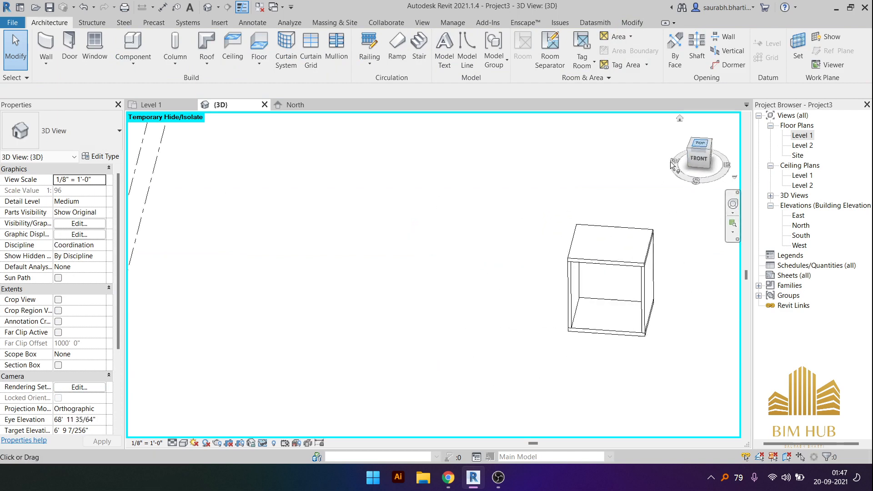
pyautogui.click(230, 56)
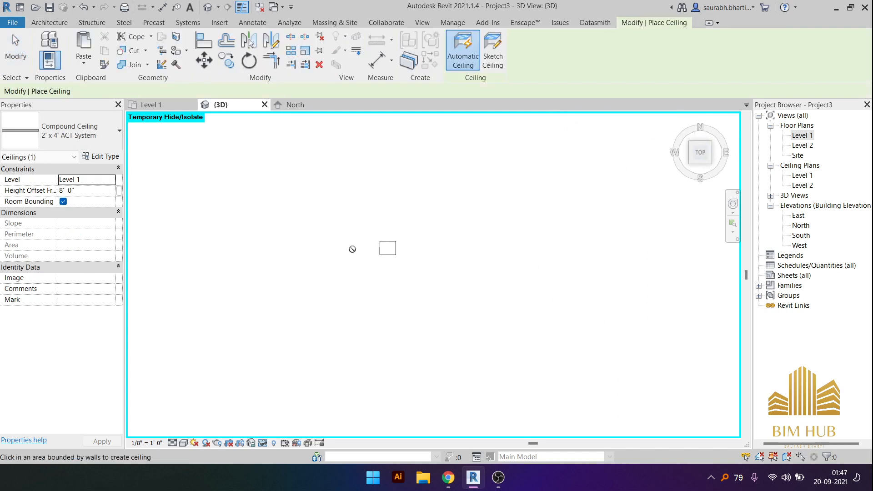
pyautogui.scroll(3, 430, 247)
pyautogui.moveTo(493, 227); pyautogui.dragTo(395, 265, button='middle')
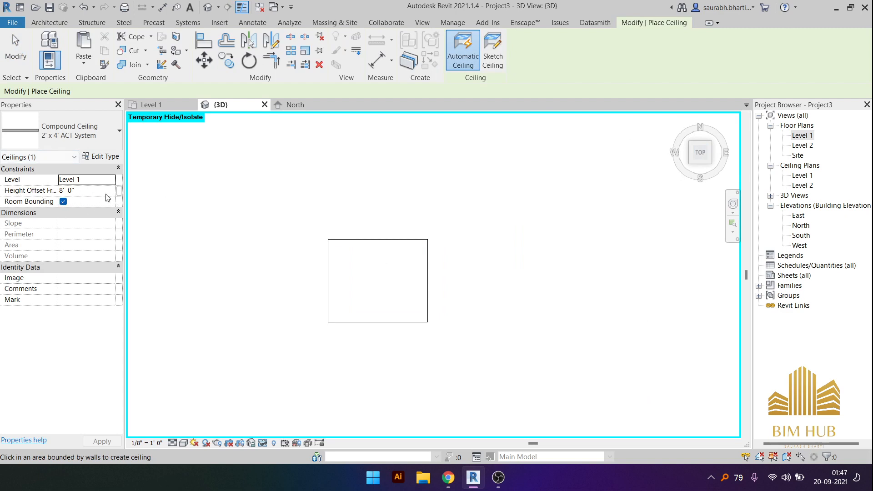
pyautogui.click(62, 136)
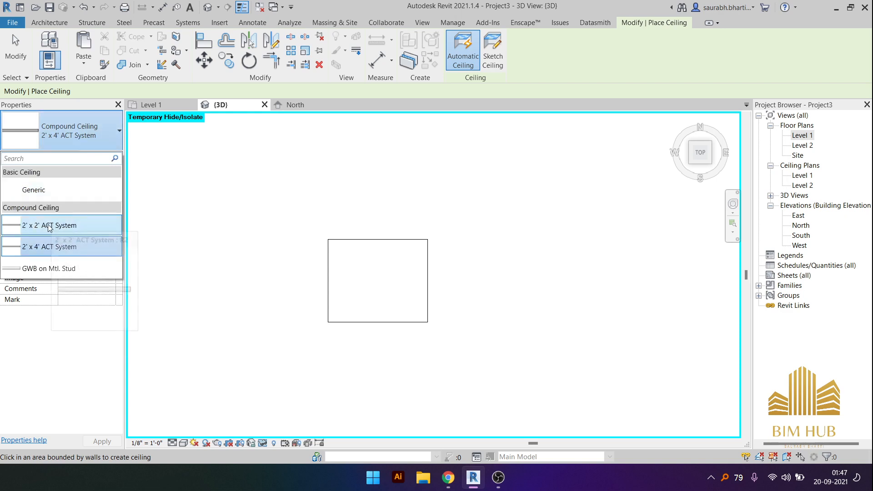
pyautogui.click(53, 250)
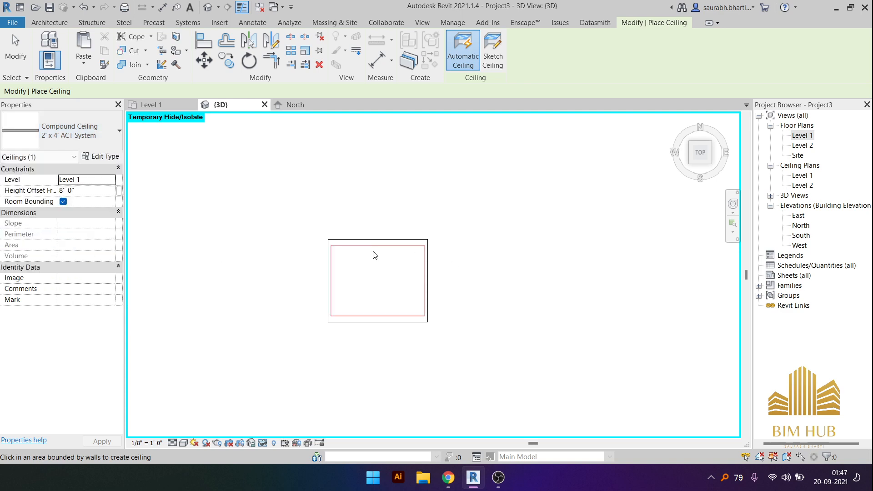
pyautogui.press('Escape')
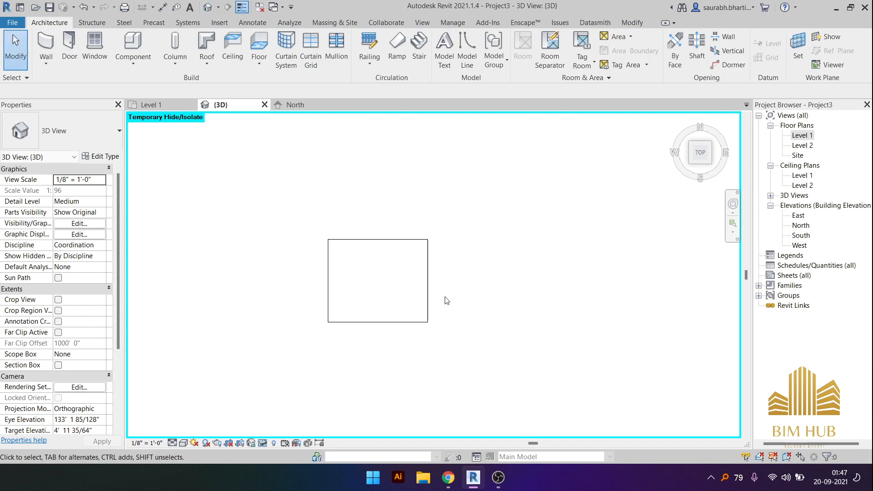
# - Temporarily hide the Level 2 floor in the 3D view to expose the ceiling below it
pyautogui.keyDown('shift'); pyautogui.moveTo(445, 300); pyautogui.dragTo(481, 94, button='middle'); pyautogui.keyUp('shift')
pyautogui.moveTo(473, 264); pyautogui.dragTo(550, 142, button='middle')
pyautogui.keyDown('shift'); pyautogui.moveTo(523, 296); pyautogui.dragTo(457, 258, button='middle'); pyautogui.keyUp('shift')
pyautogui.click(468, 247)
pyautogui.press('Escape')
pyautogui.click(467, 236)
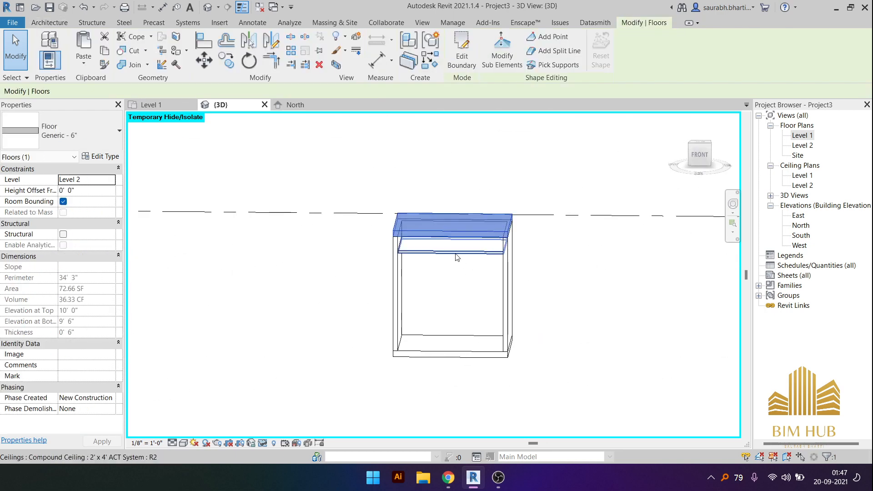
pyautogui.click(553, 148)
pyautogui.click(448, 236)
pyautogui.press('Escape')
pyautogui.keyDown('shift'); pyautogui.moveTo(477, 260); pyautogui.dragTo(701, 217, button='middle'); pyautogui.keyUp('shift')
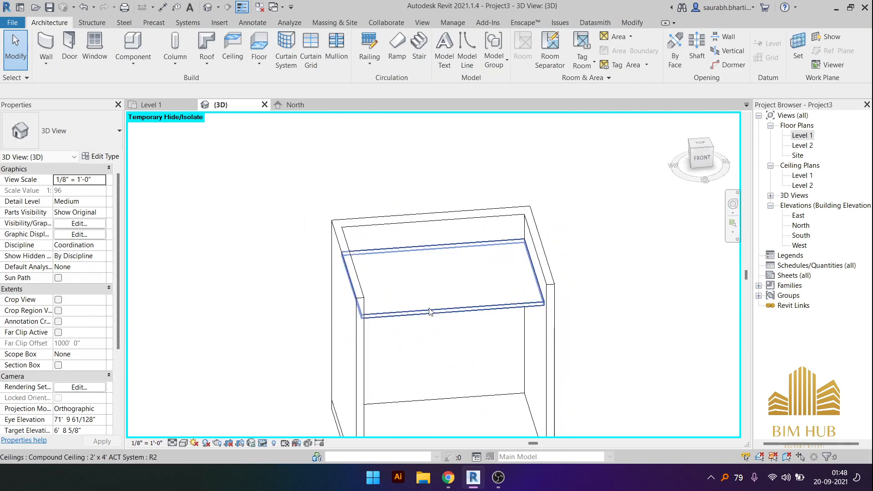
# - Select the 2' x 4' ACT System ceiling and examine its position inside the room
pyautogui.click(402, 309)
pyautogui.keyDown('shift'); pyautogui.moveTo(405, 314); pyautogui.dragTo(483, 267, button='middle'); pyautogui.keyUp('shift')
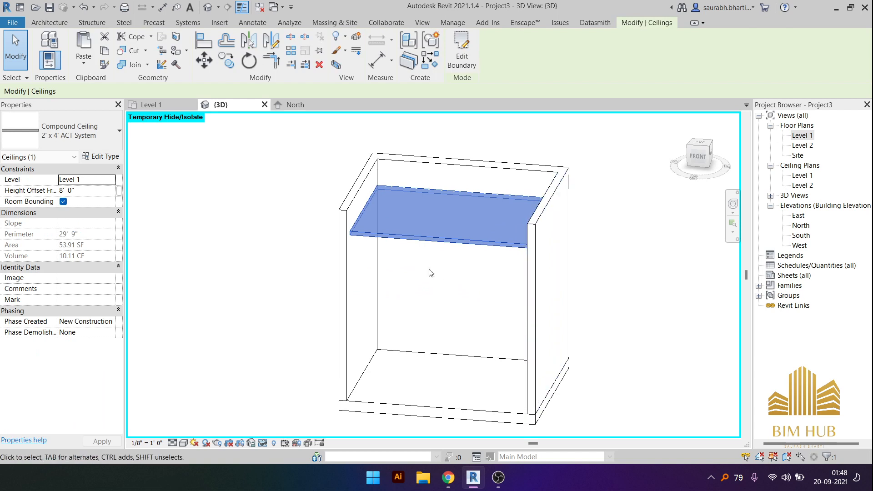
pyautogui.keyDown('shift'); pyautogui.moveTo(430, 273); pyautogui.dragTo(477, 300, button='middle'); pyautogui.keyUp('shift')
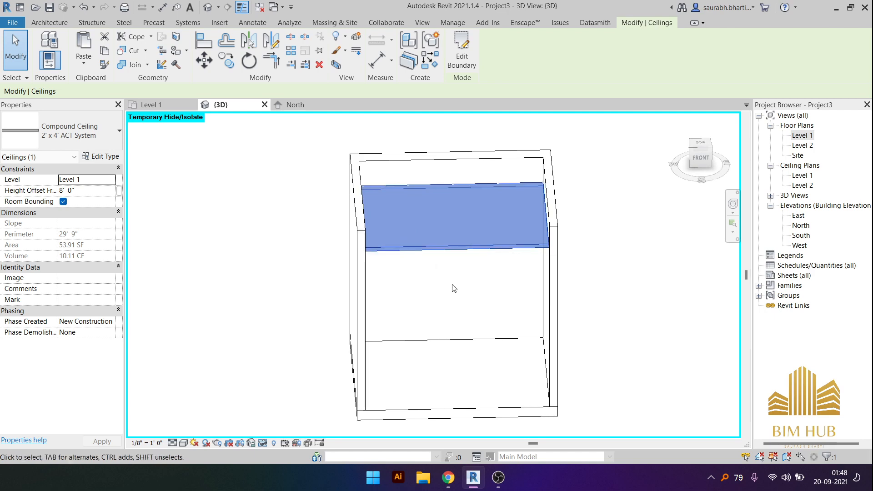
# - Examine the ceiling's height within the room from the front and from an angled 3D view, and clear its selection
pyautogui.keyDown('shift'); pyautogui.moveTo(452, 288); pyautogui.dragTo(564, 202, button='middle'); pyautogui.keyUp('shift')
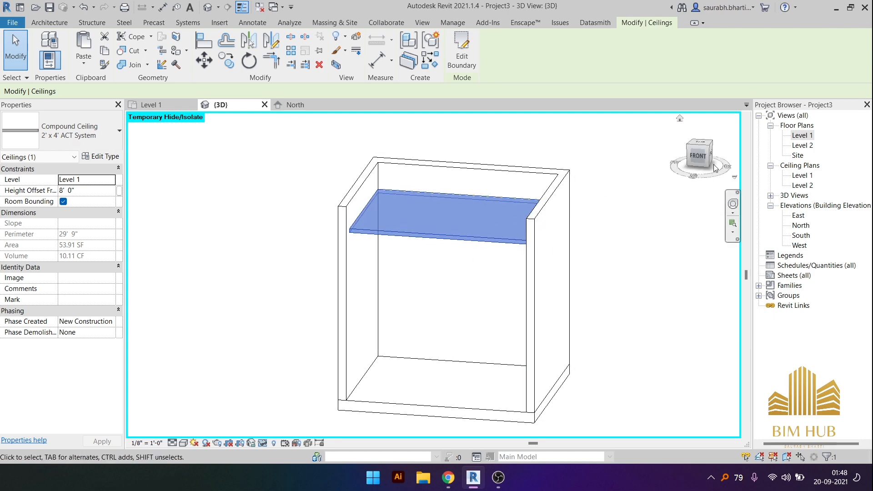
pyautogui.click(694, 156)
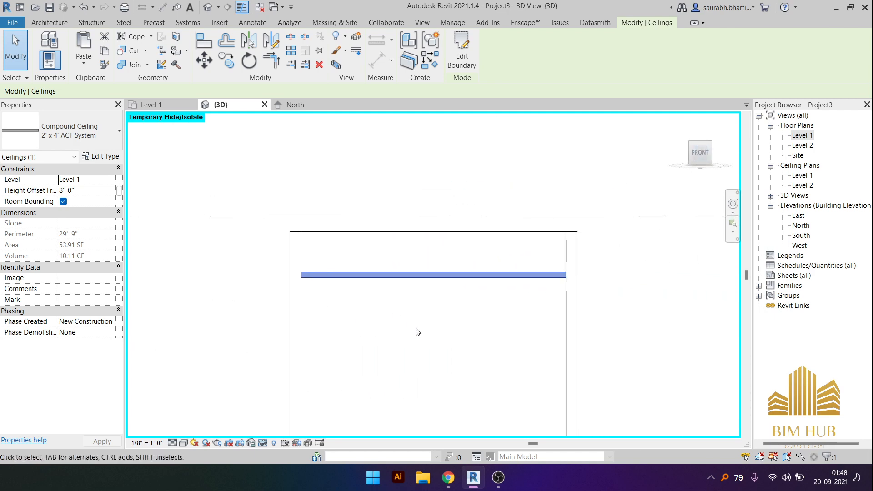
pyautogui.press('Escape')
pyautogui.keyDown('shift'); pyautogui.moveTo(478, 274); pyautogui.dragTo(495, 318, button='middle'); pyautogui.keyUp('shift')
# - Draw a horizontal building section across the room in the Level 1 floor plan and open its section view for inspection
pyautogui.click(795, 144)
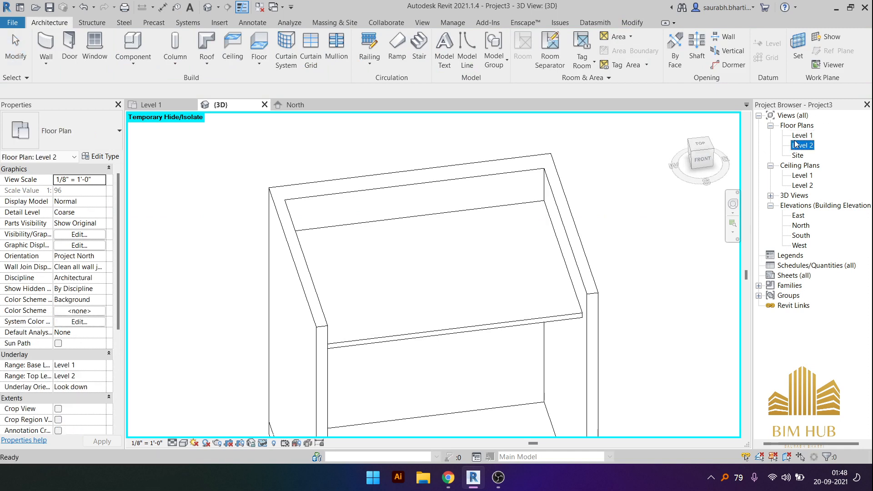
pyautogui.click(801, 137)
pyautogui.doubleClick(801, 136)
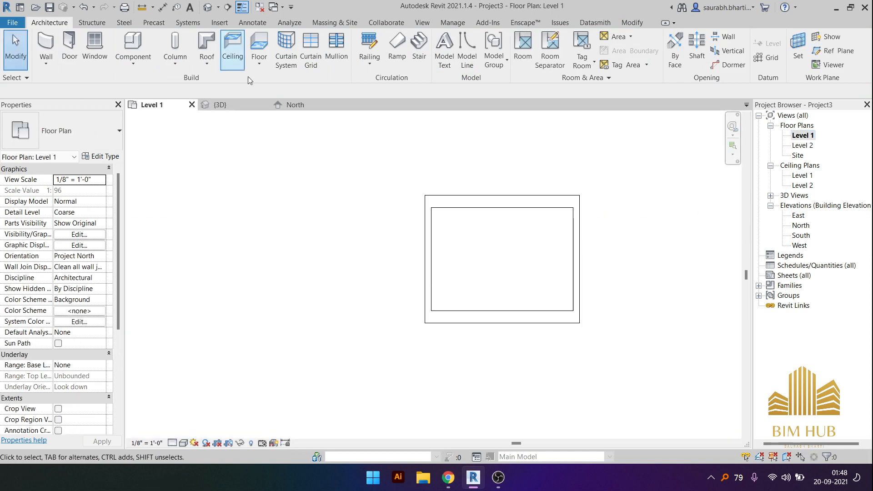
pyautogui.click(228, 6)
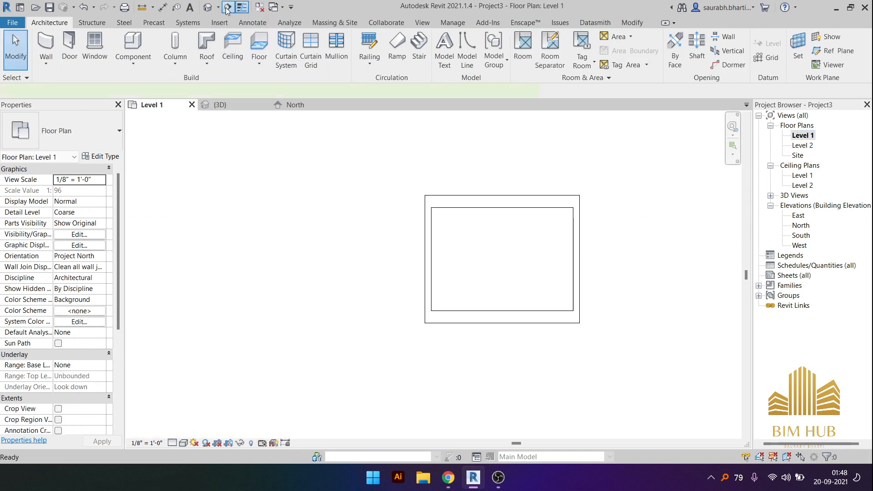
pyautogui.click(319, 284)
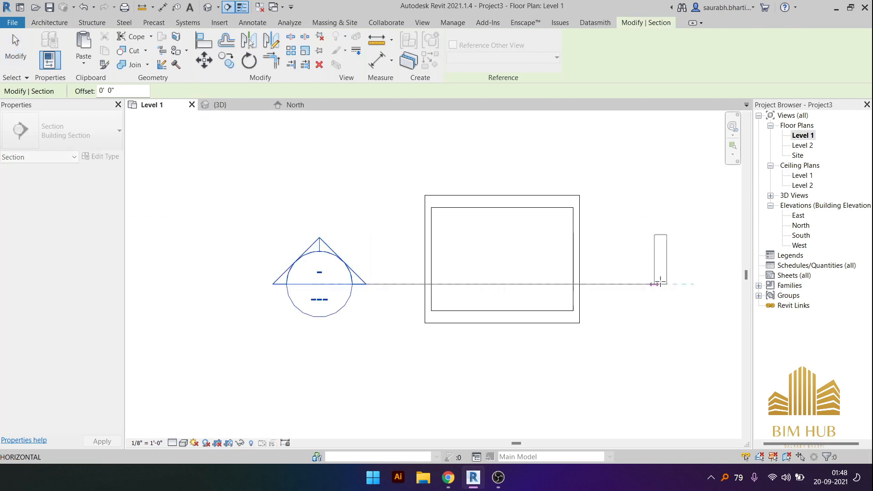
pyautogui.click(697, 284)
pyautogui.press('Escape')
pyautogui.press('Escape')
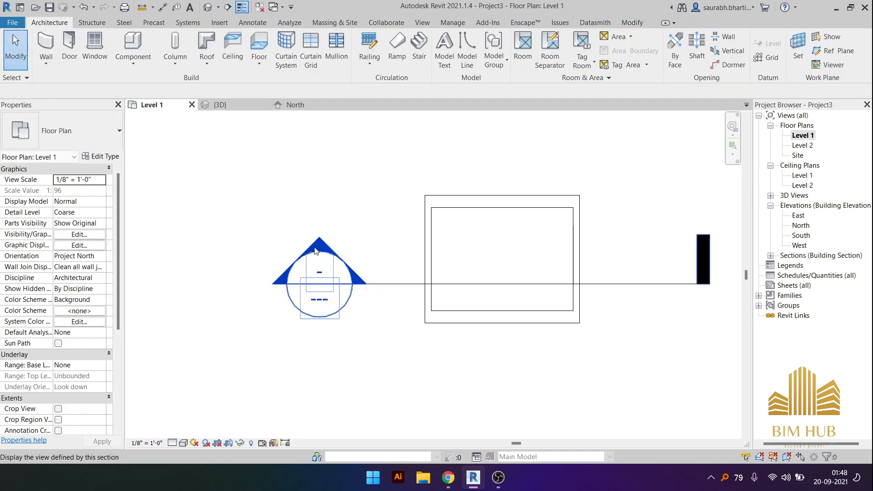
pyautogui.doubleClick(348, 307)
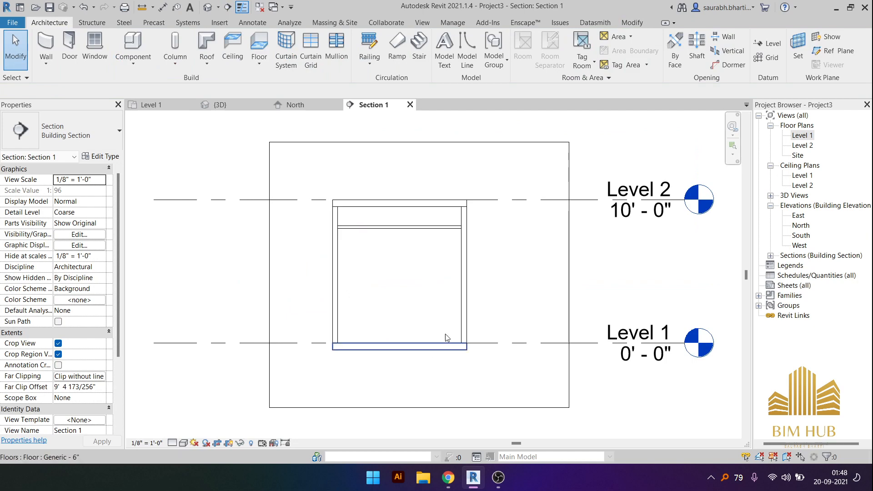
pyautogui.scroll(3, 363, 277)
pyautogui.scroll(-5, 391, 273)
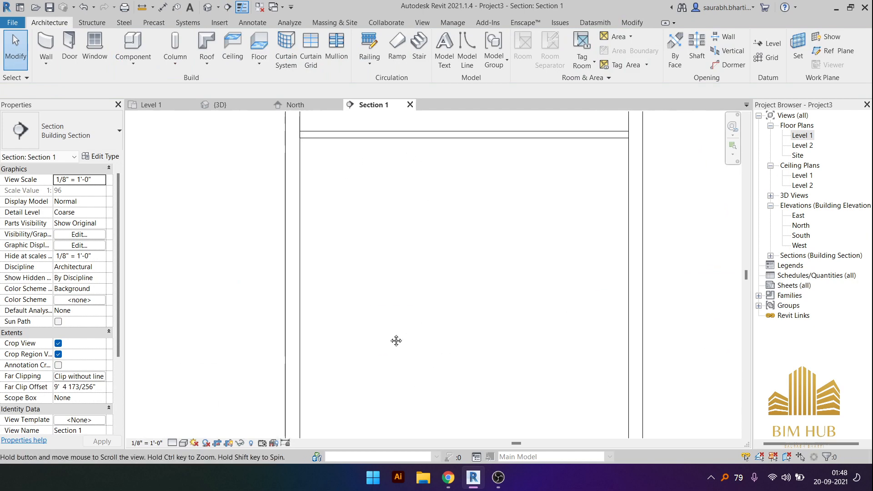
# - Temporarily hide the right-hand 4.5" side wall in the 3D view, with the model turned to face front
pyautogui.click(209, 7)
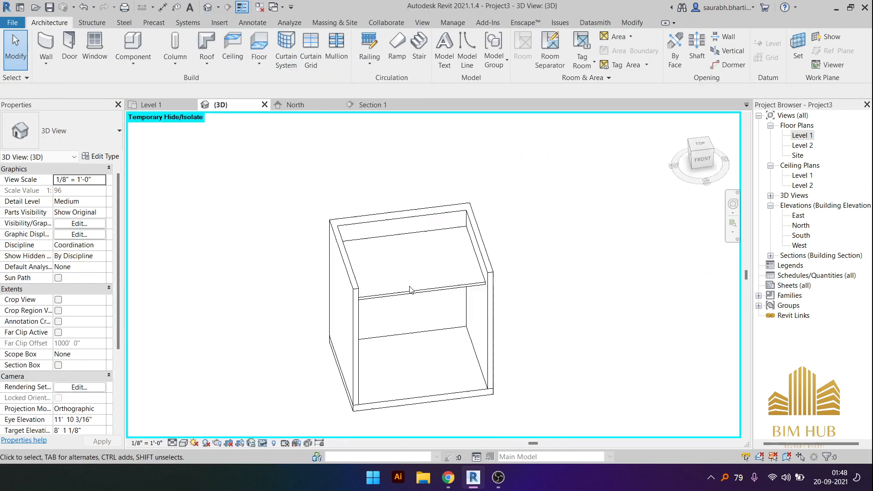
pyautogui.keyDown('shift'); pyautogui.moveTo(318, 273); pyautogui.dragTo(349, 366, button='middle'); pyautogui.keyUp('shift')
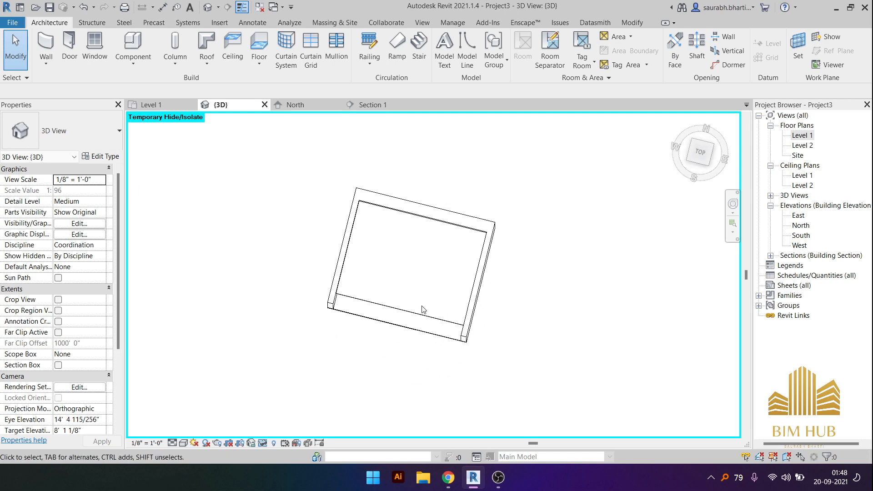
pyautogui.keyDown('shift'); pyautogui.moveTo(421, 306); pyautogui.dragTo(467, 335, button='middle'); pyautogui.keyUp('shift')
pyautogui.keyDown('shift'); pyautogui.moveTo(527, 283); pyautogui.dragTo(511, 259, button='middle'); pyautogui.keyUp('shift')
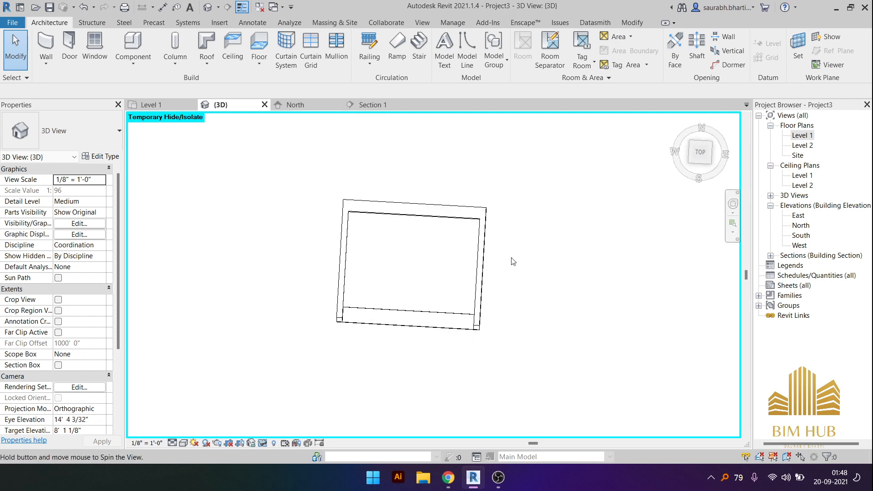
pyautogui.keyDown('shift'); pyautogui.moveTo(525, 301); pyautogui.dragTo(514, 267, button='middle'); pyautogui.keyUp('shift')
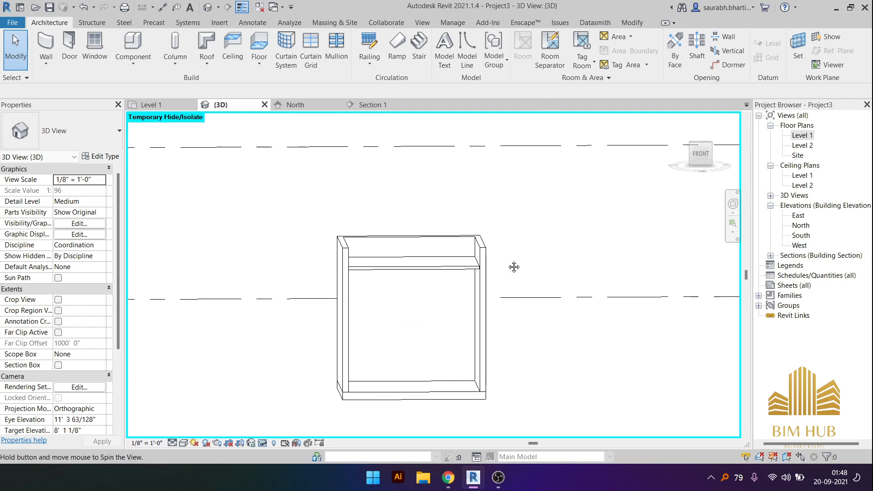
pyautogui.keyDown('shift'); pyautogui.moveTo(394, 244); pyautogui.dragTo(456, 197, button='middle'); pyautogui.keyUp('shift')
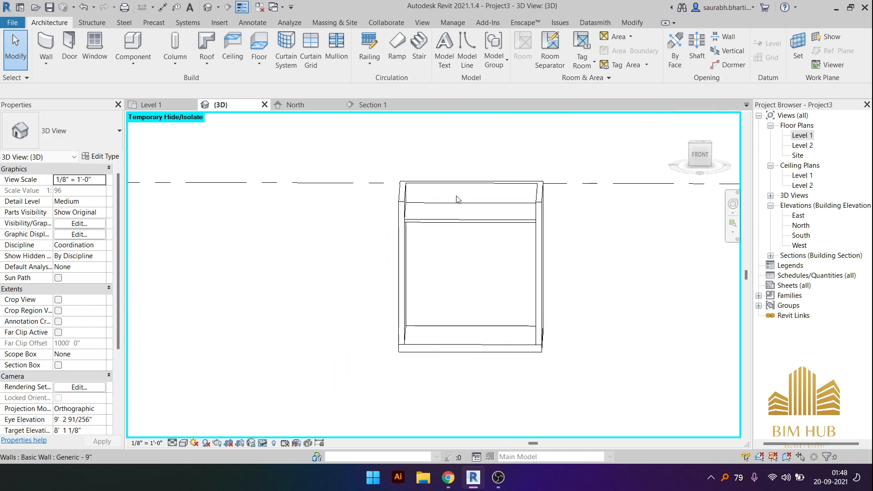
pyautogui.click(697, 157)
pyautogui.scroll(7, 487, 232)
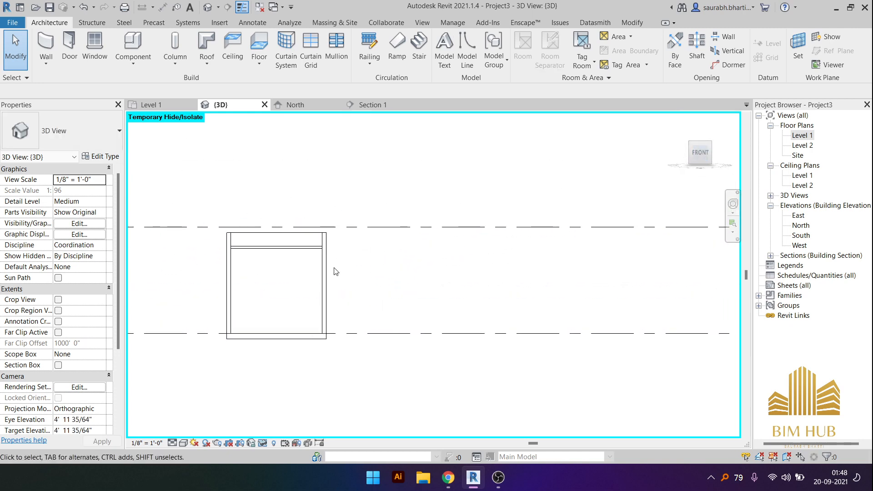
pyautogui.click(325, 273)
pyautogui.press('h')
pyautogui.press('h')
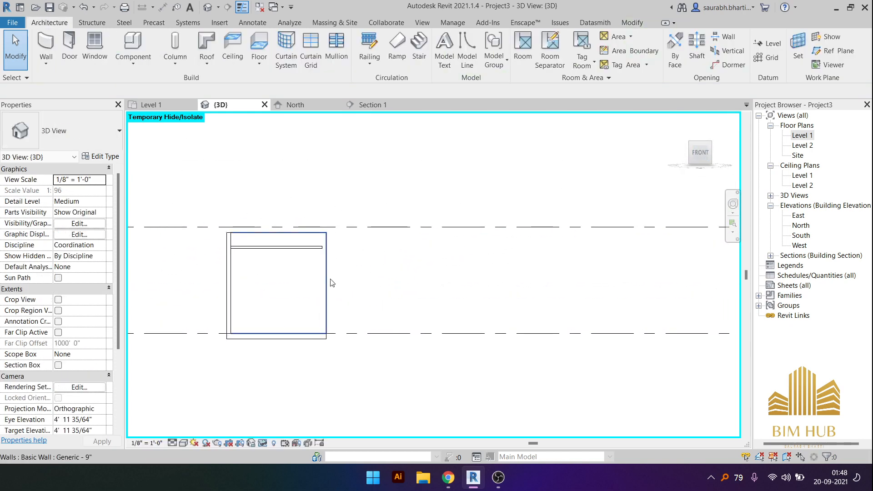
# - Start an in-place component in the Generic Models category, keeping the default name
pyautogui.moveTo(331, 283); pyautogui.dragTo(562, 285, button='middle')
pyautogui.click(134, 61)
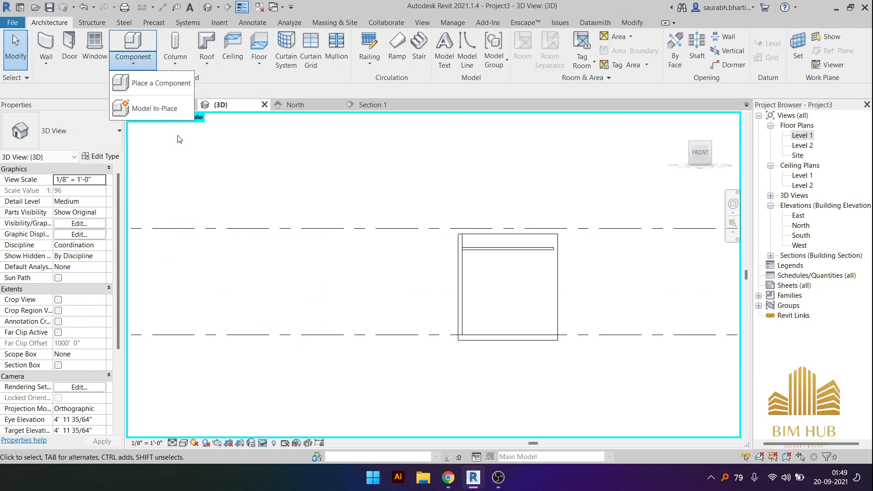
pyautogui.click(154, 108)
pyautogui.scroll(-2, 391, 230)
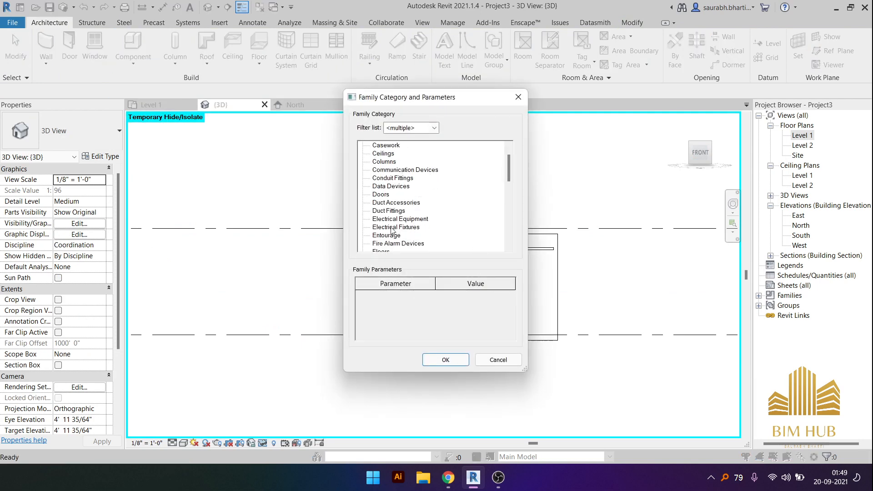
pyautogui.scroll(-2, 395, 235)
pyautogui.click(393, 235)
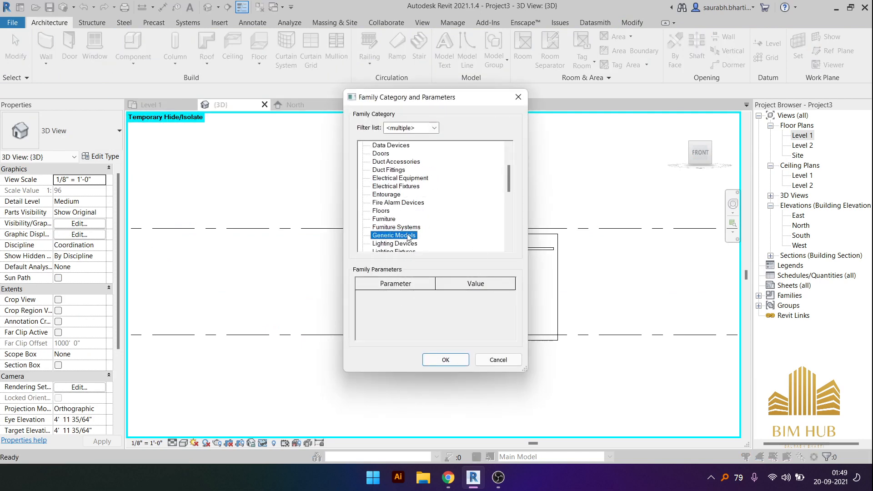
pyautogui.click(440, 361)
pyautogui.click(434, 256)
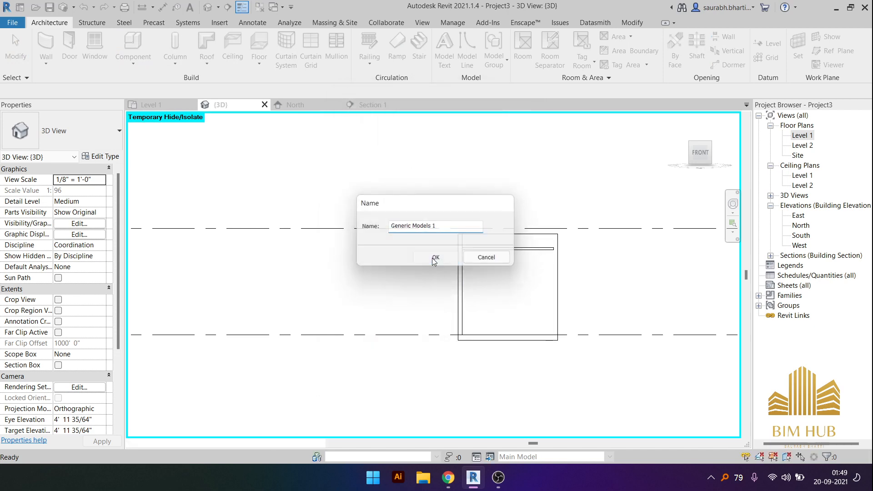
# - Start an extrusion and set its work plane by picking the face of the back 9" wall
pyautogui.click(107, 45)
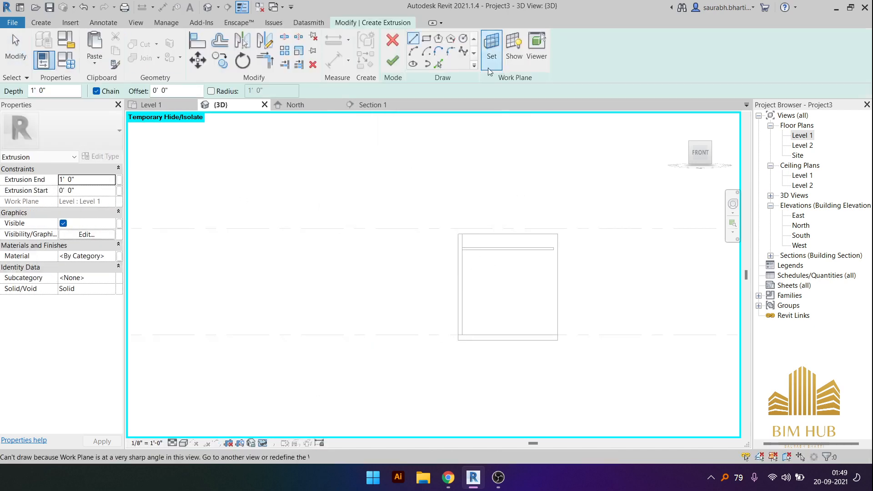
pyautogui.click(491, 46)
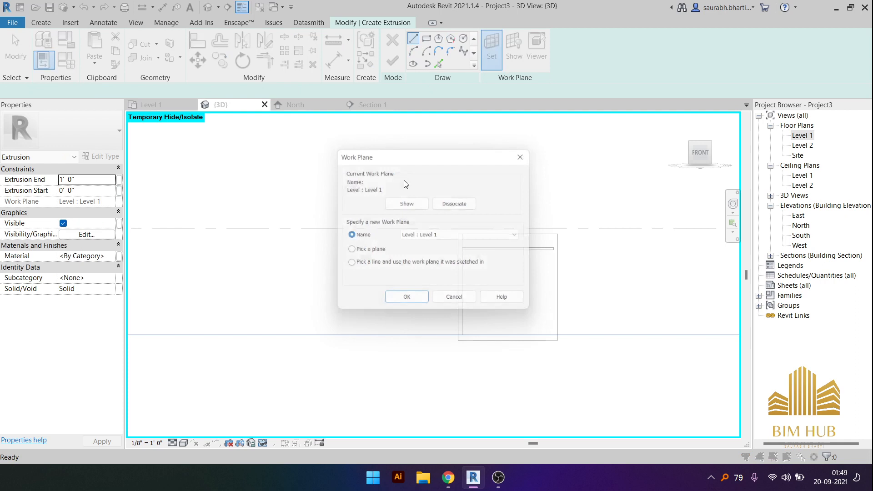
pyautogui.click(369, 253)
pyautogui.click(416, 303)
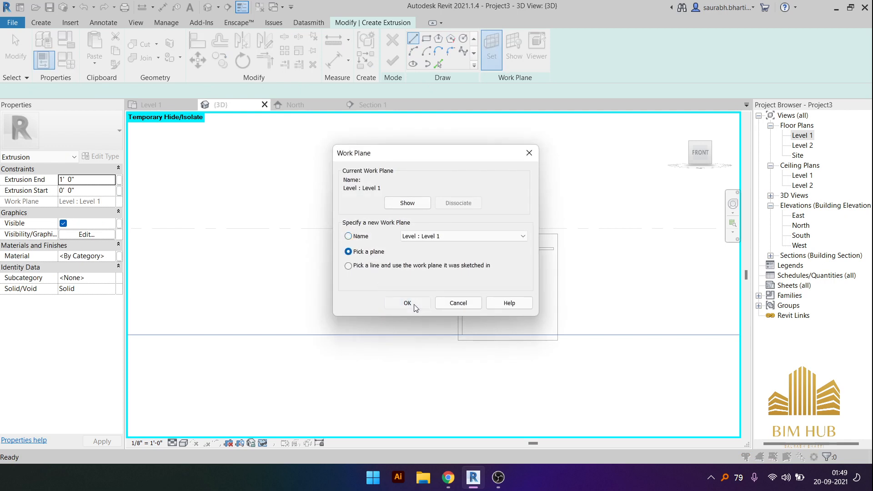
pyautogui.moveTo(535, 314); pyautogui.dragTo(373, 327, button='middle')
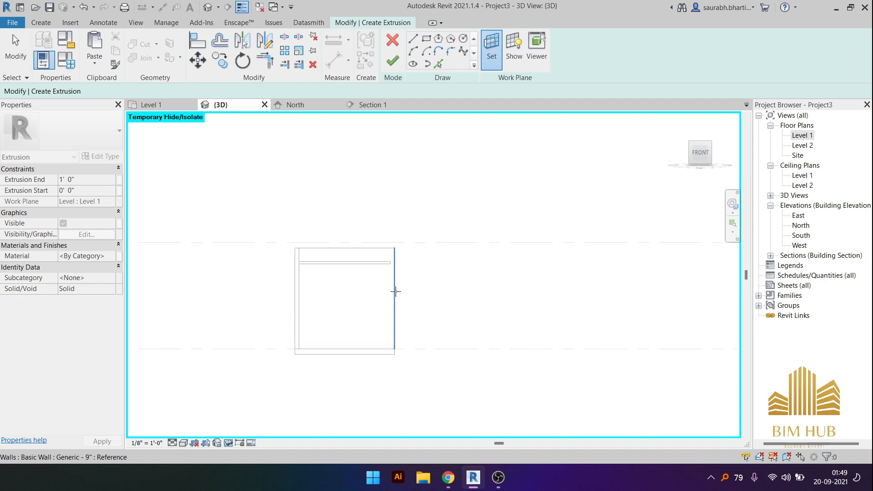
pyautogui.click(391, 289)
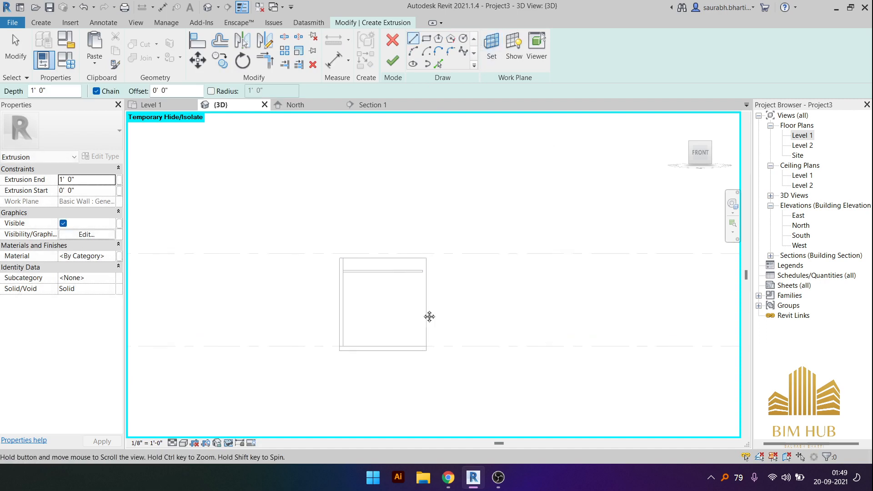
# - Sketch a rectangle about 3' 6 5/8" wide and 8' 0" high from the ceiling's underside at the left wall down to the floor
pyautogui.click(426, 40)
pyautogui.scroll(4, 376, 300)
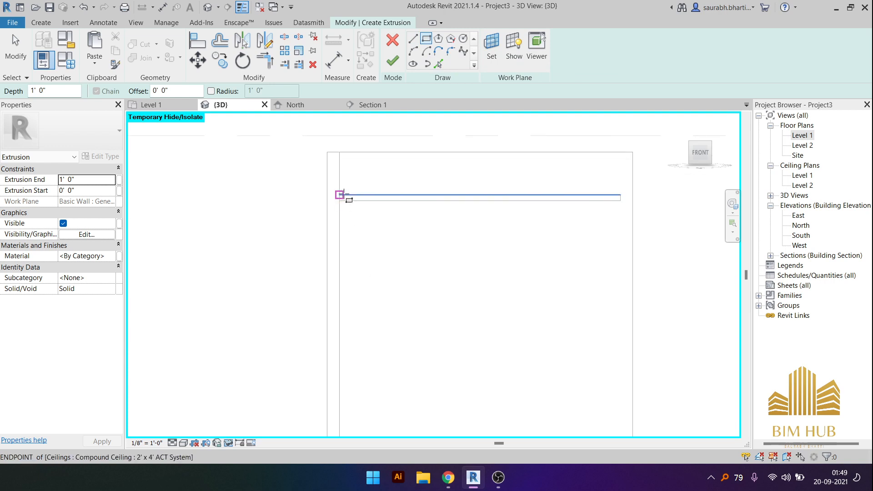
pyautogui.click(341, 202)
pyautogui.moveTo(376, 346)
pyautogui.mouseDown(button='middle')
pyautogui.moveTo(403, 209)
pyautogui.moveTo(397, 194)
pyautogui.mouseUp(button='middle')
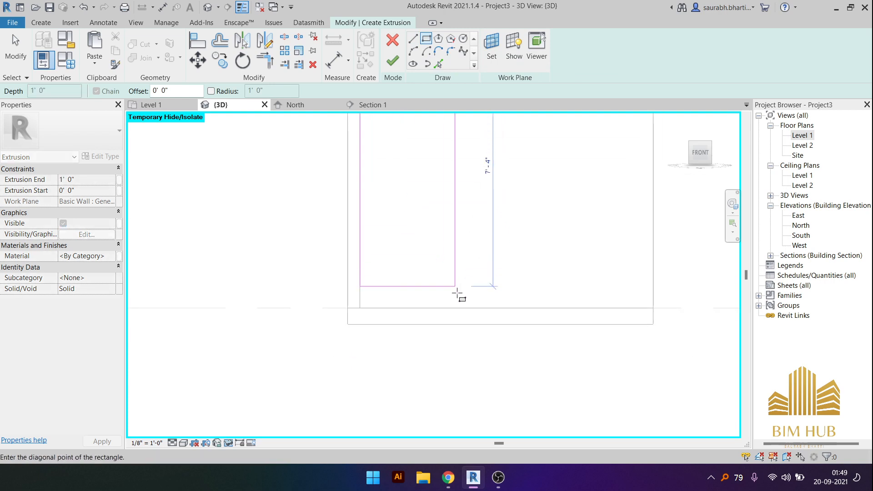
pyautogui.click(476, 308)
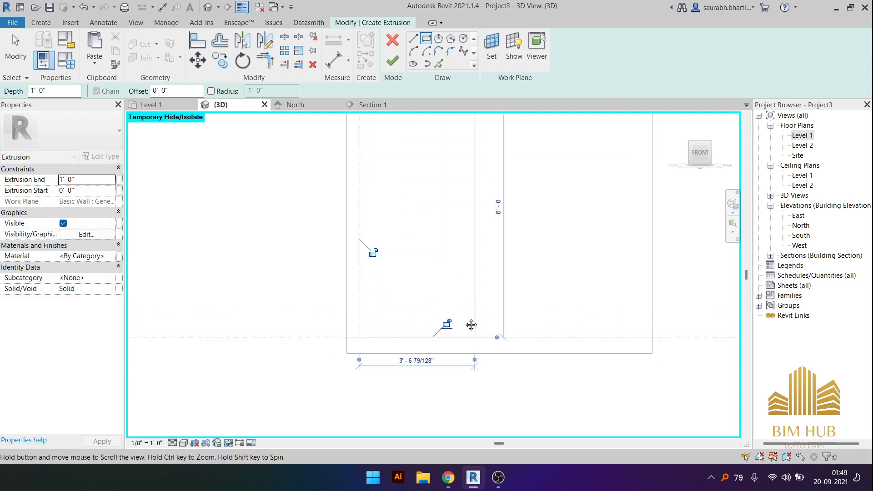
pyautogui.press('Escape')
pyautogui.press('Escape')
pyautogui.scroll(-3, 480, 302)
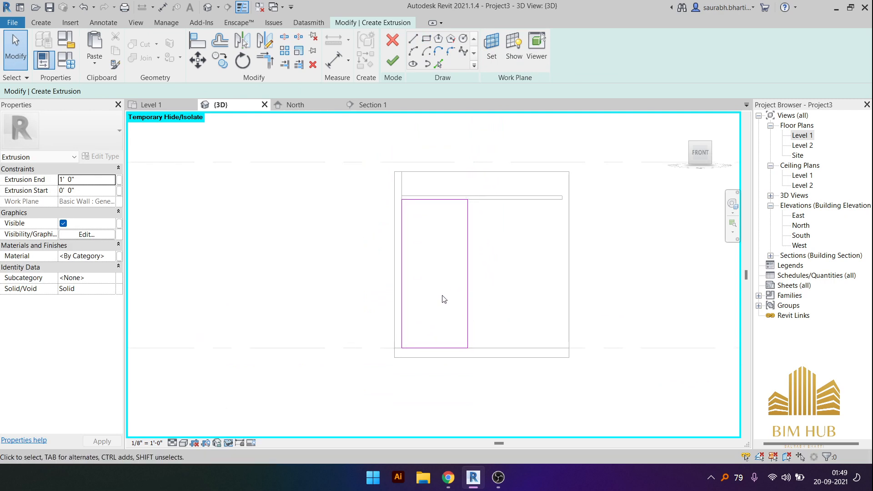
# - Widen the rectangular extrusion profile to 5' 6" by moving its right edge
pyautogui.moveTo(467, 278)
pyautogui.mouseDown()
pyautogui.moveTo(519, 272)
pyautogui.moveTo(498, 262)
pyautogui.mouseUp()
pyautogui.click(520, 304)
pyautogui.click(505, 282)
pyautogui.click(510, 286)
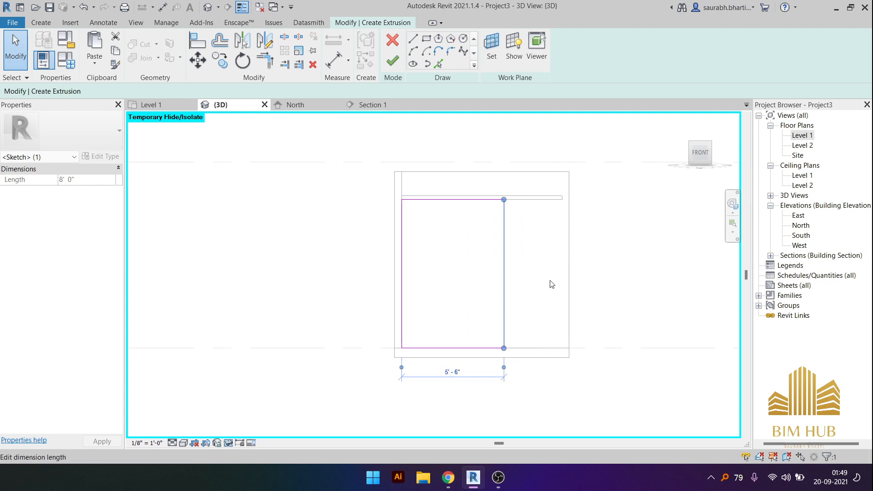
pyautogui.click(511, 231)
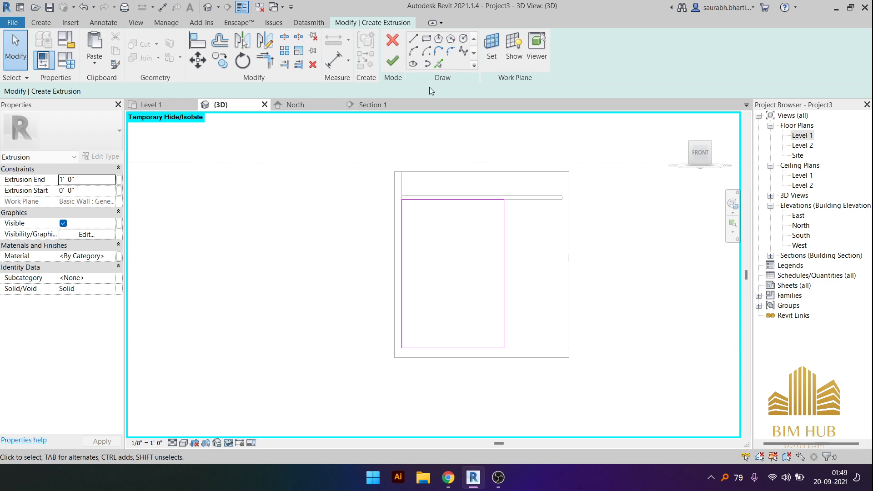
# - Finish the extrusion sketch and set the Extrusion End to 1' 6"
pyautogui.click(398, 68)
pyautogui.keyDown('shift'); pyautogui.moveTo(454, 359); pyautogui.dragTo(460, 282, button='middle'); pyautogui.keyUp('shift')
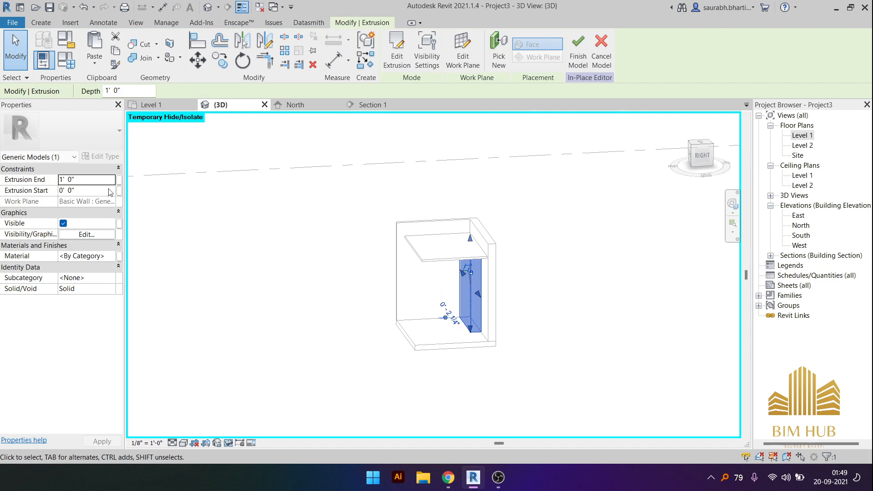
pyautogui.click(93, 179)
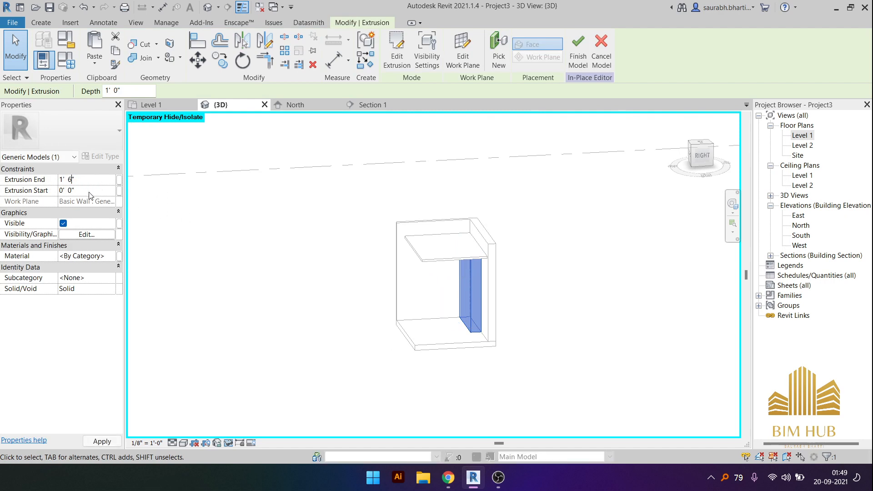
pyautogui.click(322, 307)
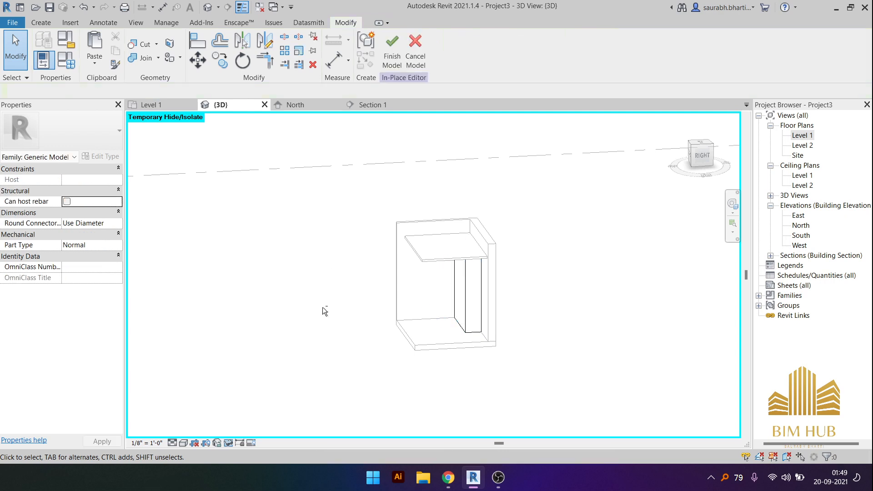
pyautogui.keyDown('shift'); pyautogui.moveTo(323, 307); pyautogui.dragTo(501, 338, button='middle'); pyautogui.keyUp('shift')
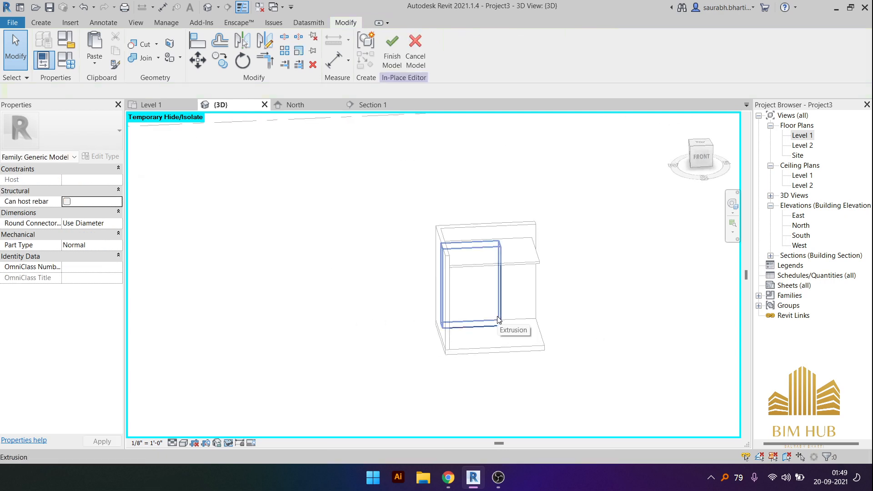
# - Check the wardrobe extrusion from the front and at an angle, and finish the in-place model
pyautogui.click(500, 273)
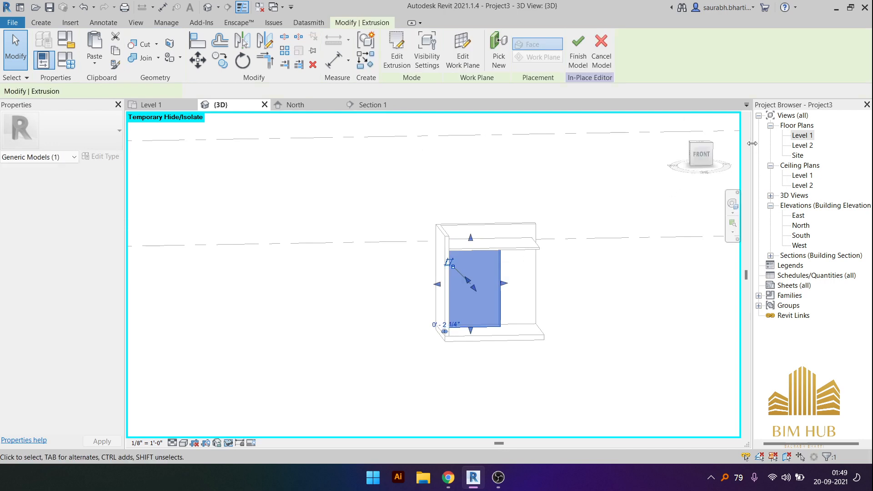
pyautogui.click(701, 153)
pyautogui.moveTo(681, 258); pyautogui.dragTo(411, 260, button='middle')
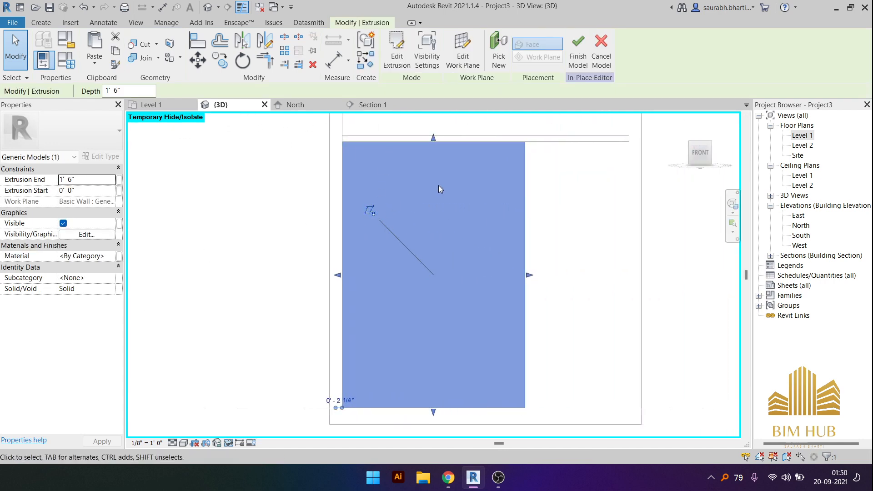
pyautogui.scroll(-3, 444, 200)
pyautogui.press('Escape')
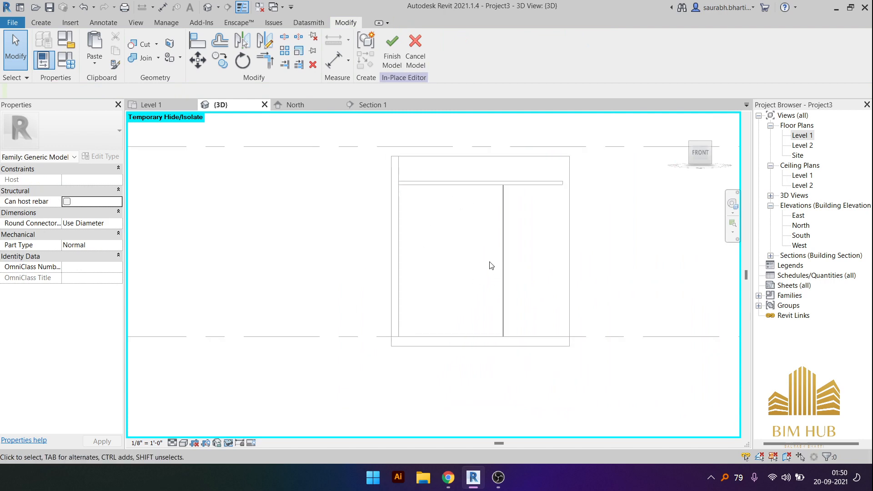
pyautogui.moveTo(548, 298); pyautogui.dragTo(459, 266, button='middle')
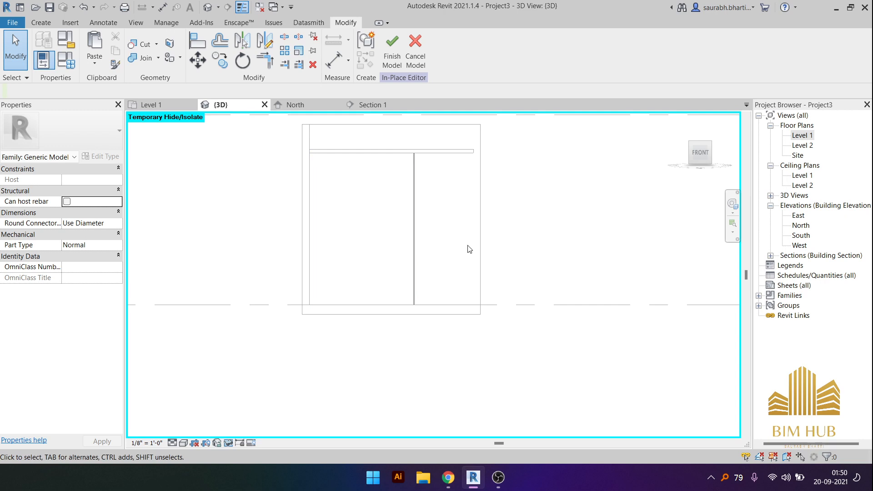
pyautogui.keyDown('shift'); pyautogui.moveTo(474, 242); pyautogui.dragTo(571, 228, button='middle'); pyautogui.keyUp('shift')
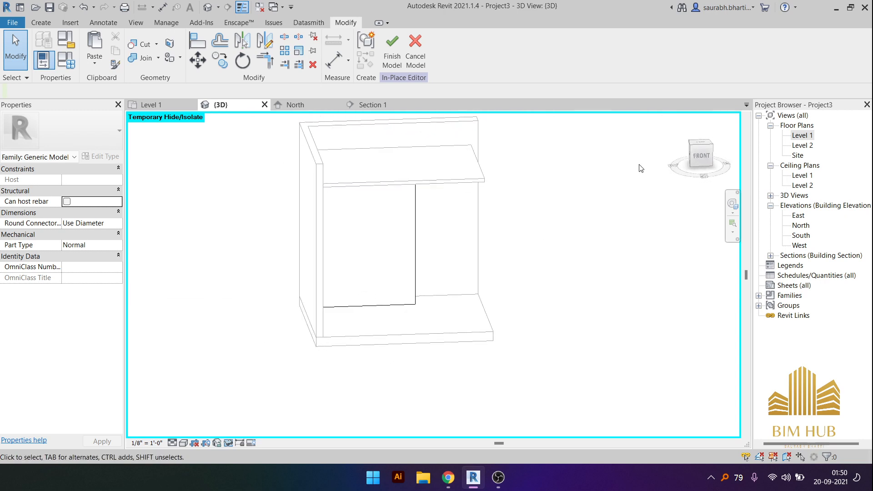
pyautogui.click(697, 157)
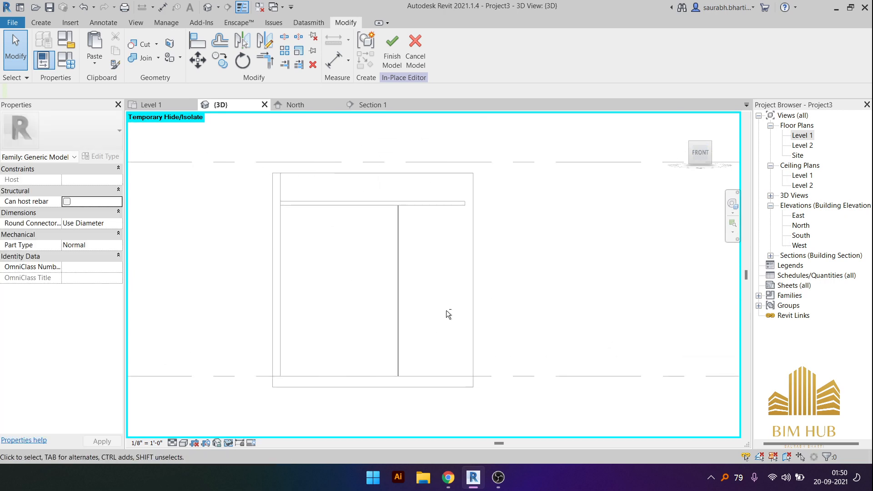
pyautogui.keyDown('shift'); pyautogui.moveTo(446, 310); pyautogui.dragTo(287, 255, button='middle'); pyautogui.keyUp('shift')
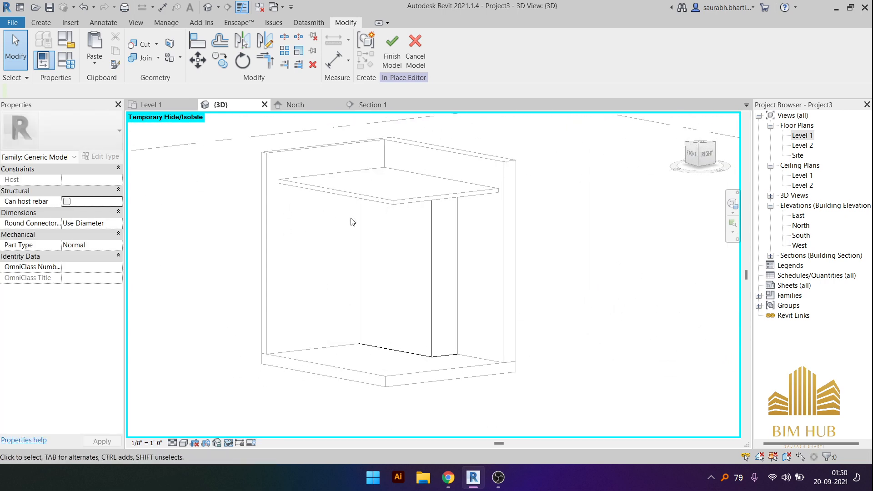
pyautogui.click(392, 50)
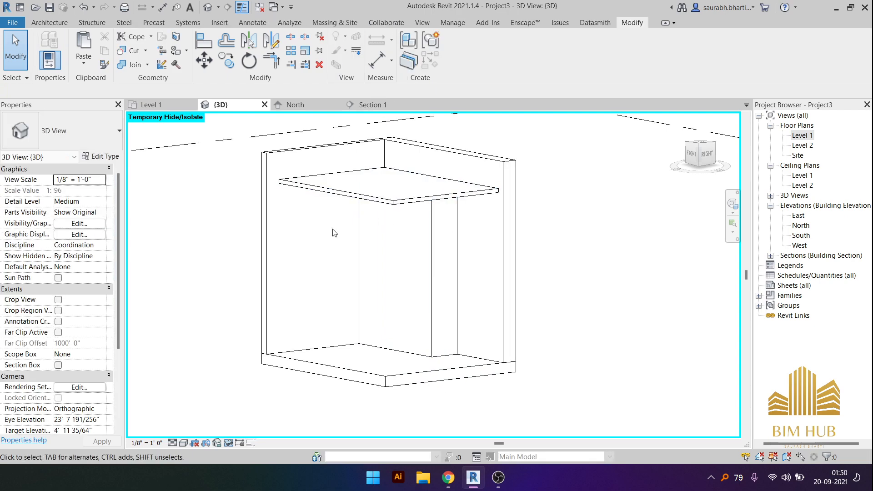
# - Examine the finished room and wardrobe extrusion in the 3D view from an angle and from the front
pyautogui.keyDown('shift'); pyautogui.moveTo(280, 209); pyautogui.dragTo(320, 271, button='middle'); pyautogui.keyUp('shift')
pyautogui.keyDown('shift'); pyautogui.moveTo(372, 426); pyautogui.dragTo(439, 411, button='middle'); pyautogui.keyUp('shift')
pyautogui.scroll(-5, 551, 350)
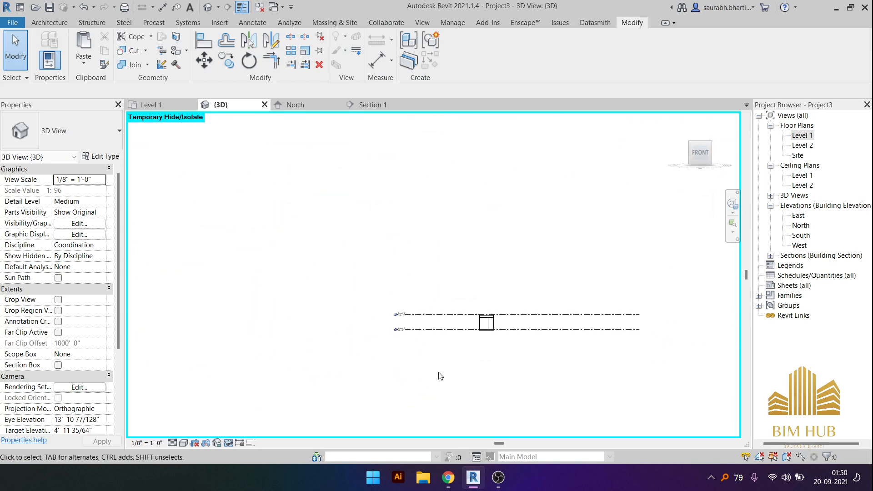
pyautogui.scroll(5, 473, 310)
pyautogui.scroll(4, 322, 306)
pyautogui.moveTo(283, 262); pyautogui.dragTo(359, 365, button='middle')
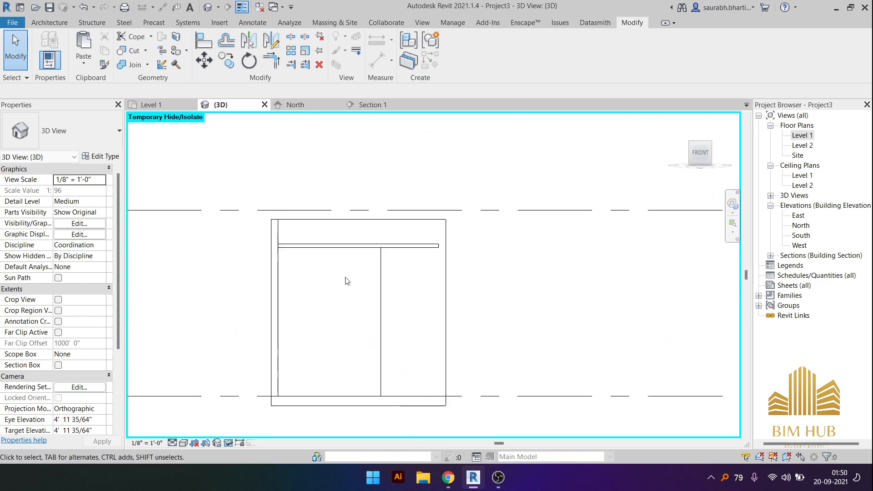
pyautogui.keyDown('shift'); pyautogui.moveTo(347, 280); pyautogui.dragTo(421, 291, button='middle'); pyautogui.keyUp('shift')
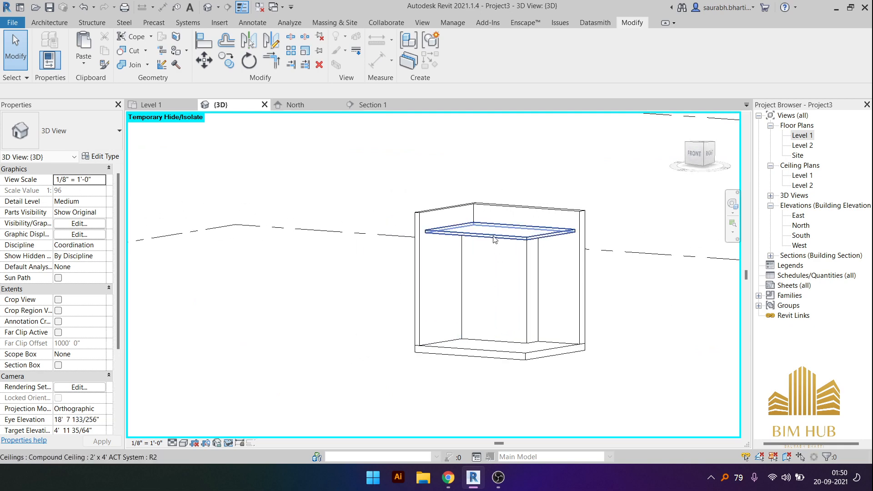
pyautogui.click(696, 156)
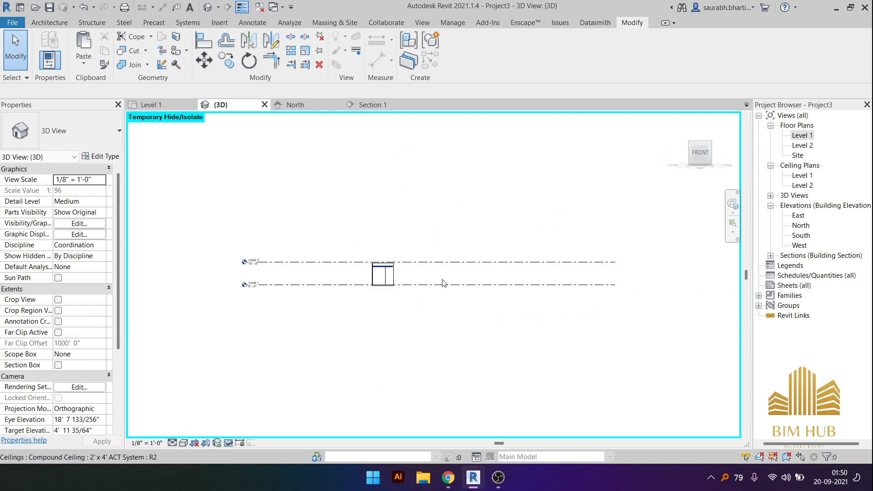
pyautogui.scroll(3, 444, 282)
pyautogui.scroll(3, 267, 279)
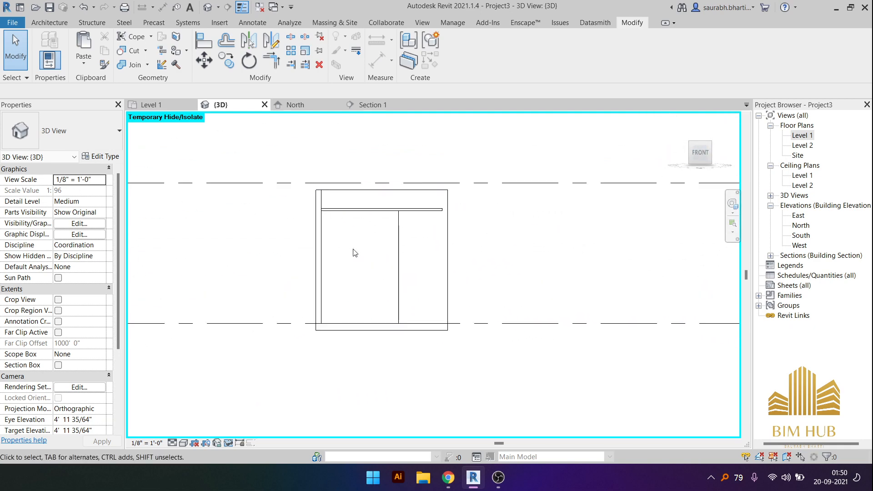
# - Create a new family from the English template Metric Generic Model face based.rft
pyautogui.click(13, 23)
pyautogui.moveTo(45, 68)
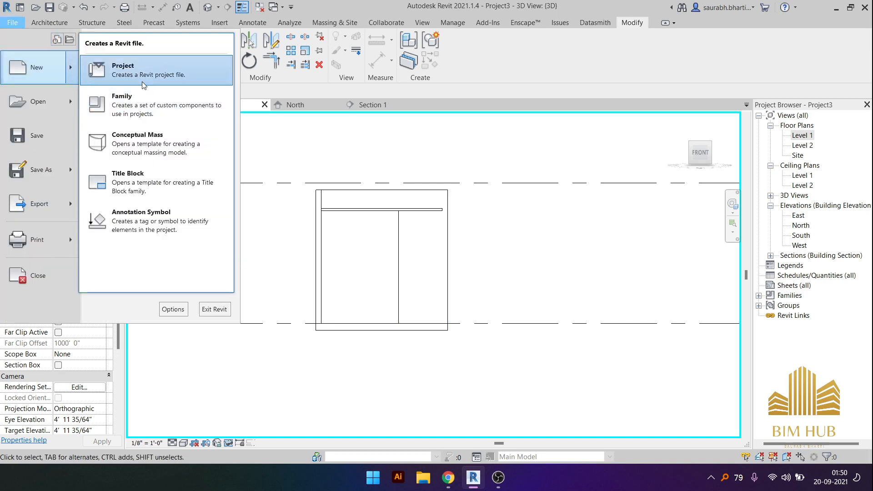
pyautogui.click(129, 111)
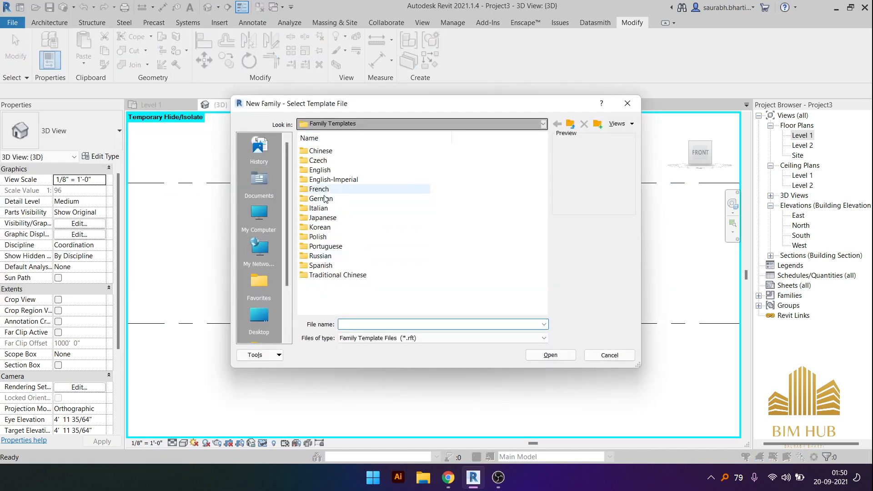
pyautogui.doubleClick(320, 171)
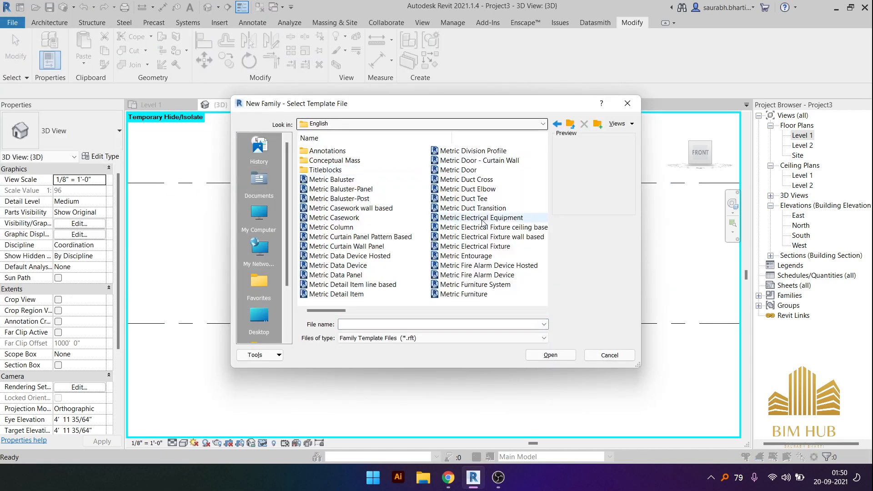
pyautogui.click(424, 200)
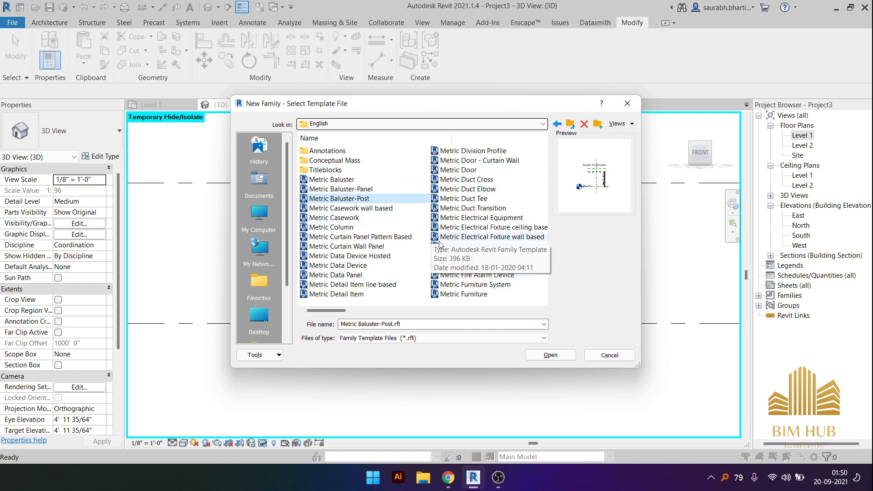
pyautogui.scroll(-2, 400, 230)
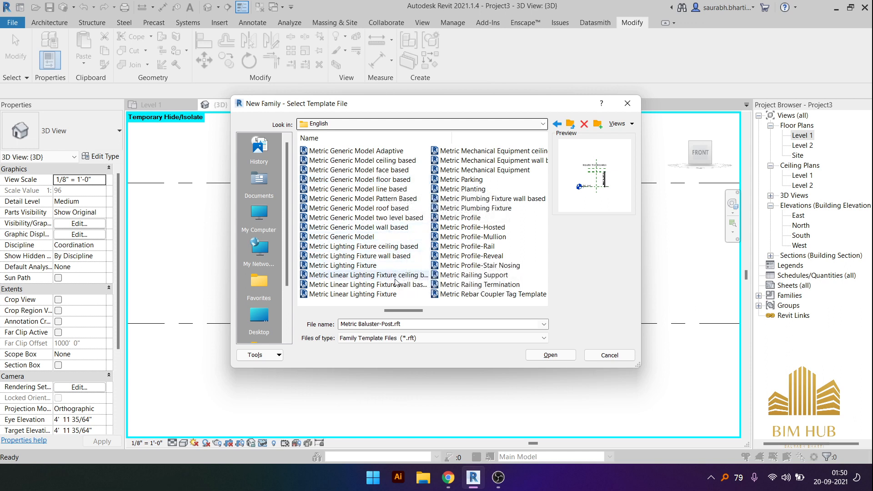
pyautogui.click(386, 160)
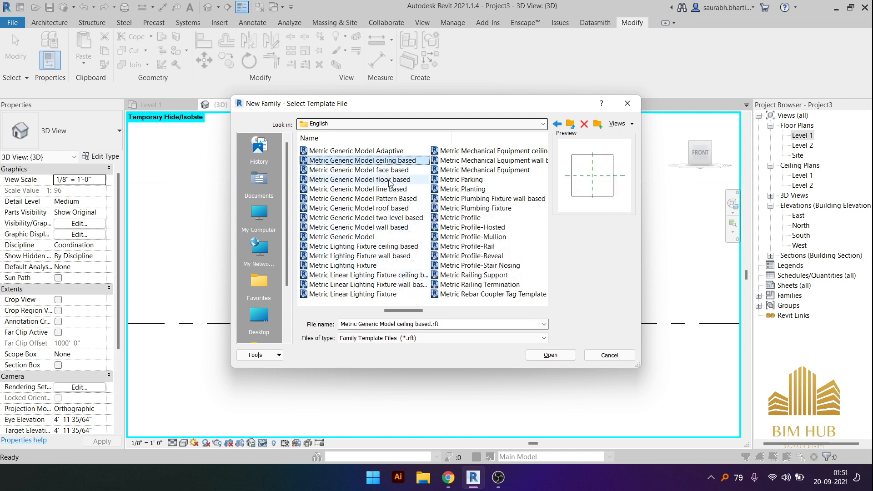
pyautogui.click(388, 179)
pyautogui.click(386, 170)
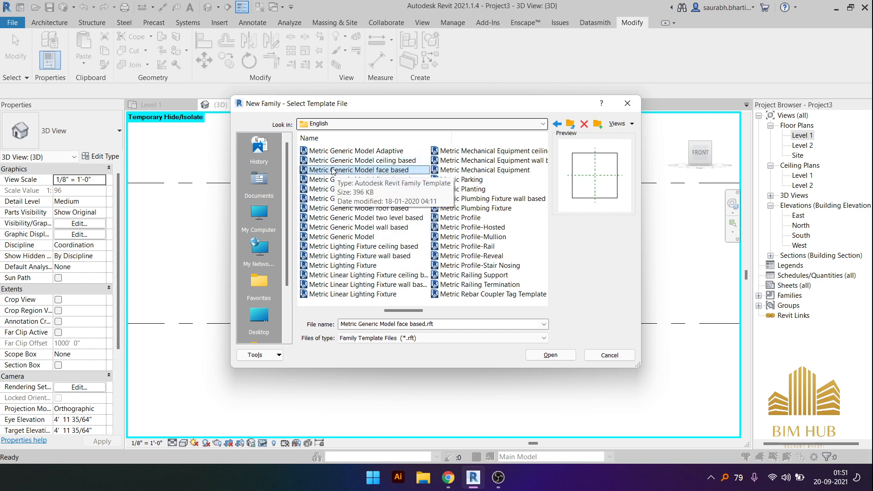
pyautogui.click(543, 356)
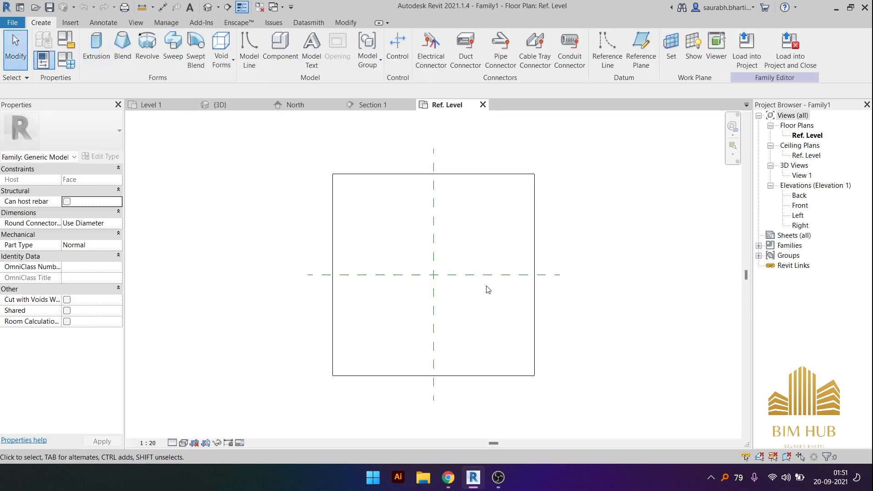
# - Draw two horizontal reference planes about 800 mm above and below the Center (Front/Back) plane
pyautogui.press('r')
pyautogui.press('p')
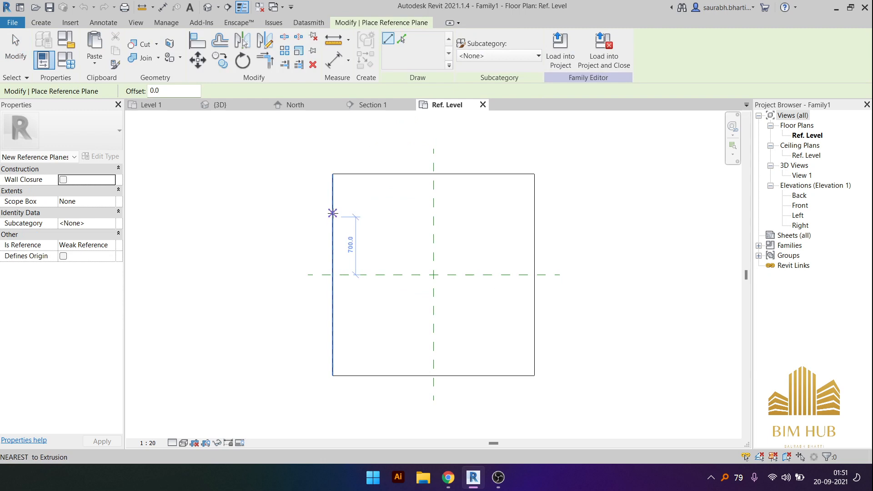
pyautogui.click(332, 213)
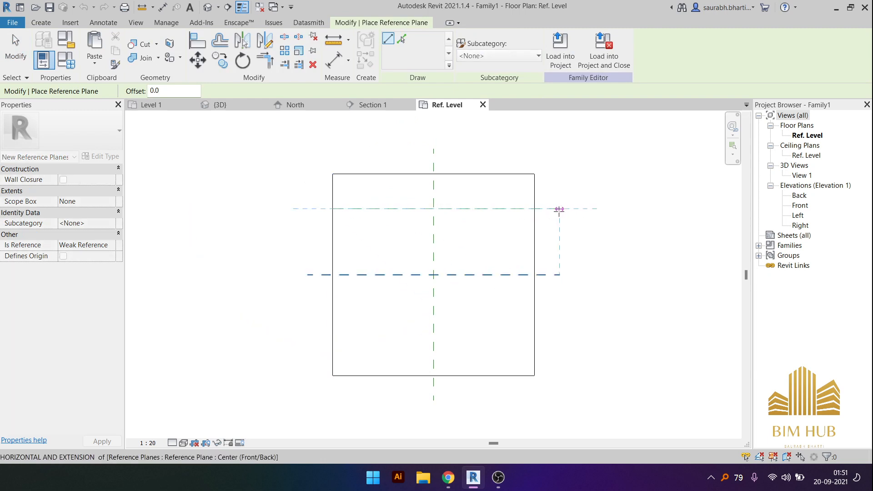
pyautogui.click(559, 209)
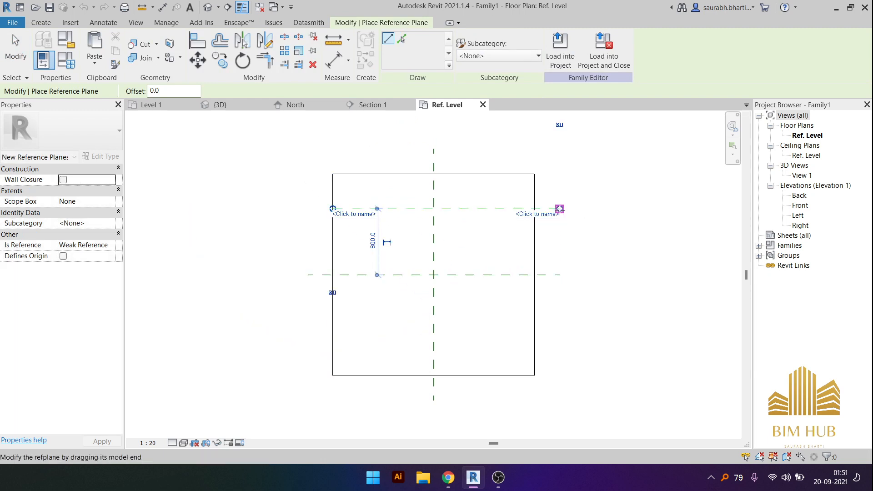
pyautogui.click(308, 341)
pyautogui.click(627, 340)
# - Draw vertical reference planes on both sides of the Center (Left/Right) plane, the left one about 454 mm away
pyautogui.click(395, 156)
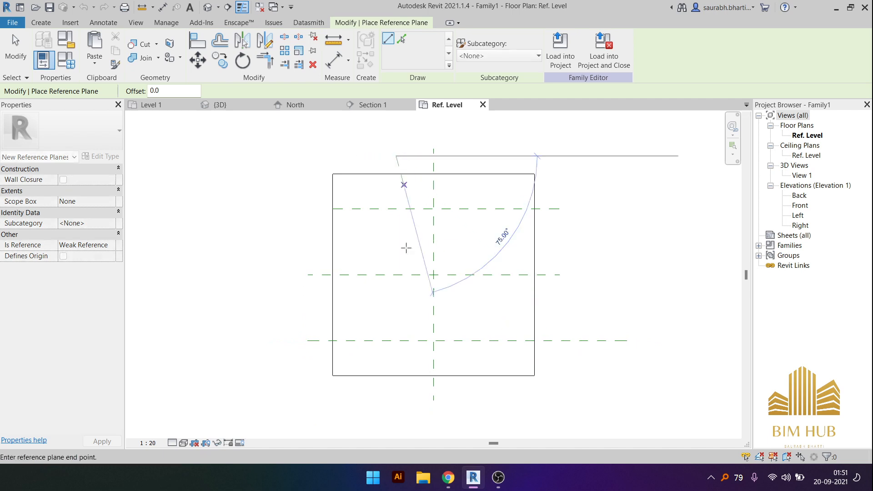
pyautogui.click(396, 401)
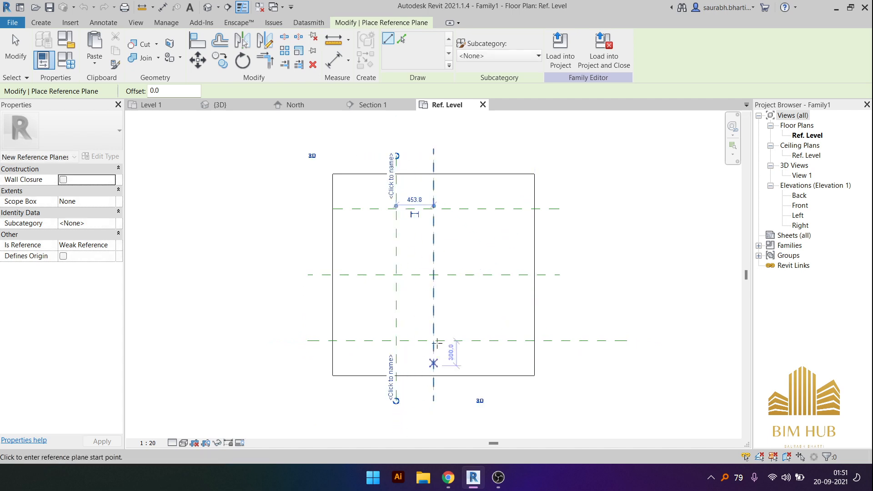
pyautogui.click(466, 156)
pyautogui.click(468, 401)
pyautogui.press('Escape')
pyautogui.press('Escape')
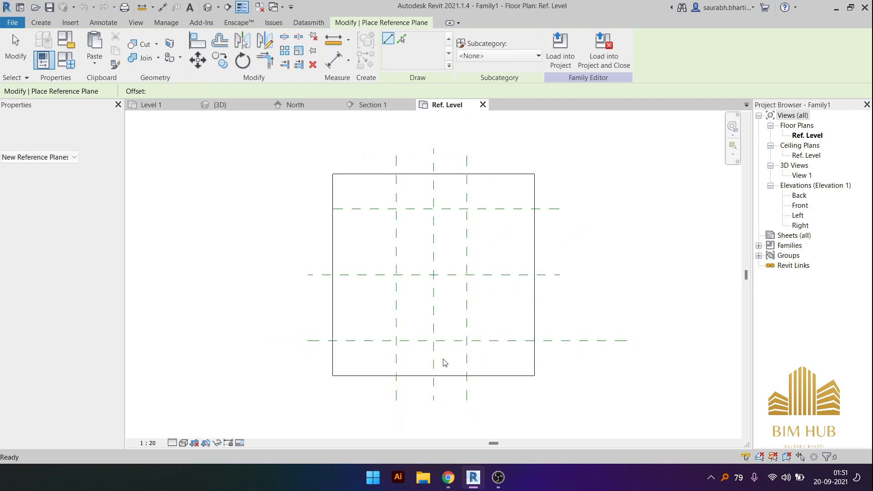
# - Start a void extrusion using Pick Lines with Lock enabled and an offset of 6.4 mm
pyautogui.click(41, 22)
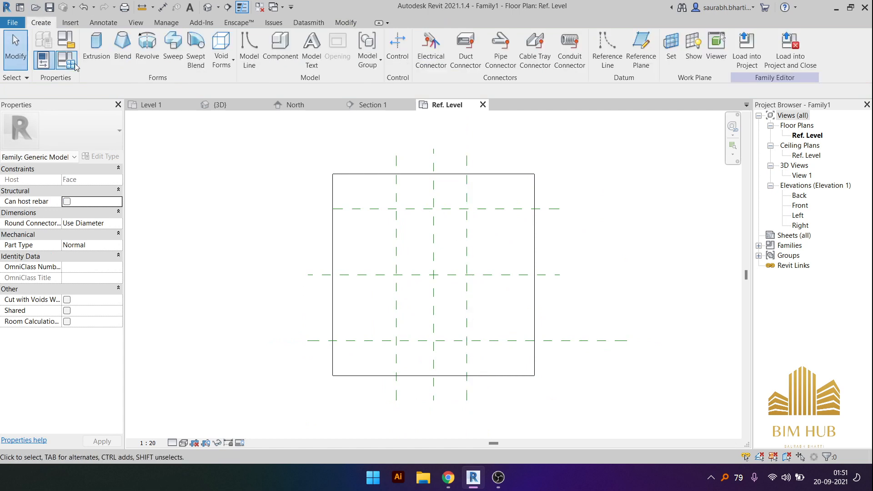
pyautogui.click(223, 60)
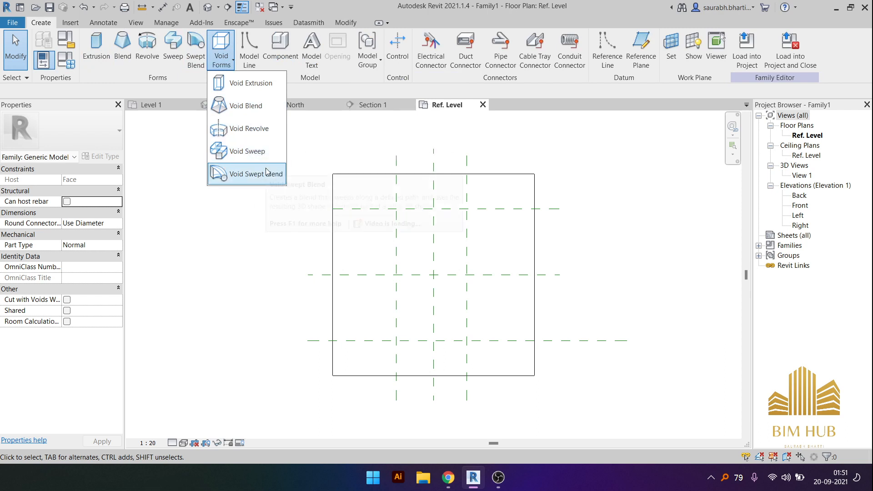
pyautogui.click(241, 86)
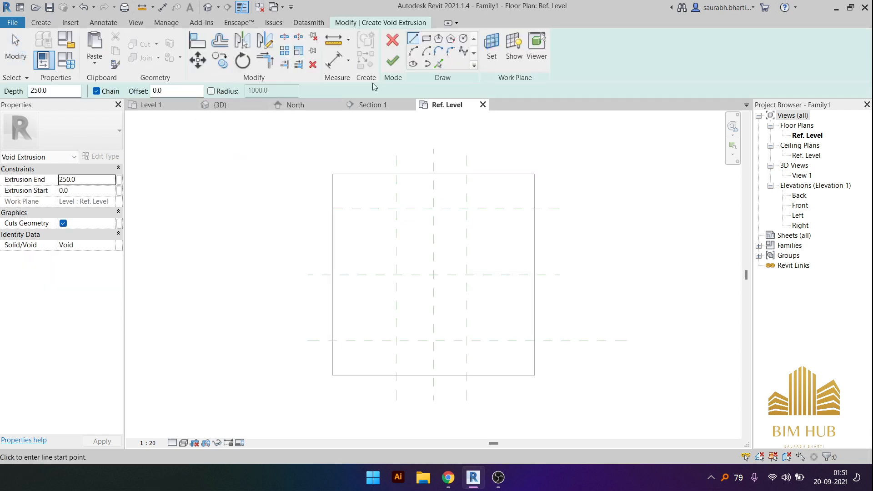
pyautogui.click(439, 64)
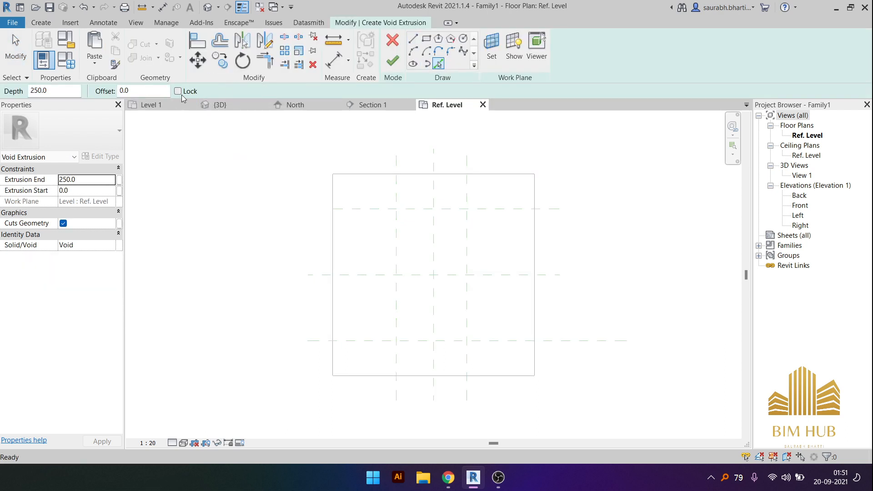
pyautogui.click(179, 91)
pyautogui.click(154, 87)
pyautogui.write('1')
# - Pick the Center (Left/Right) plane on both sides to sketch two locked vertical lines offset 6.4 mm from it
pyautogui.scroll(5, 428, 250)
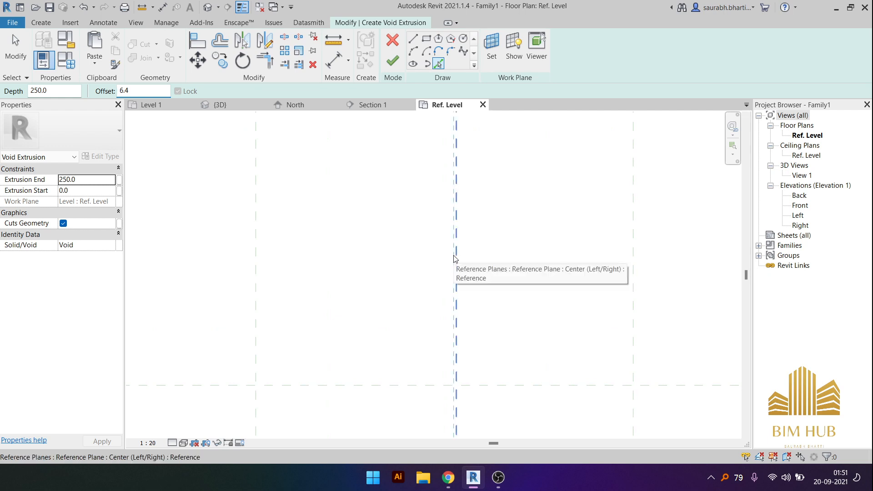
pyautogui.scroll(4, 455, 258)
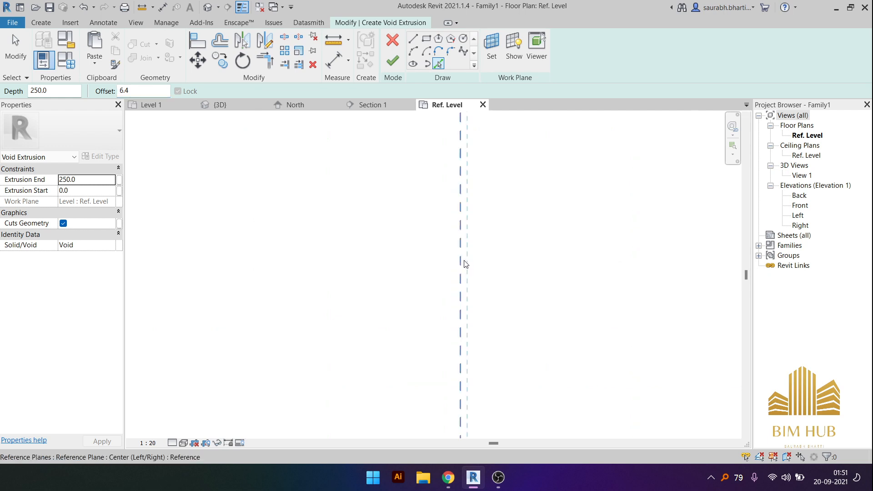
pyautogui.click(462, 263)
pyautogui.scroll(-5, 439, 266)
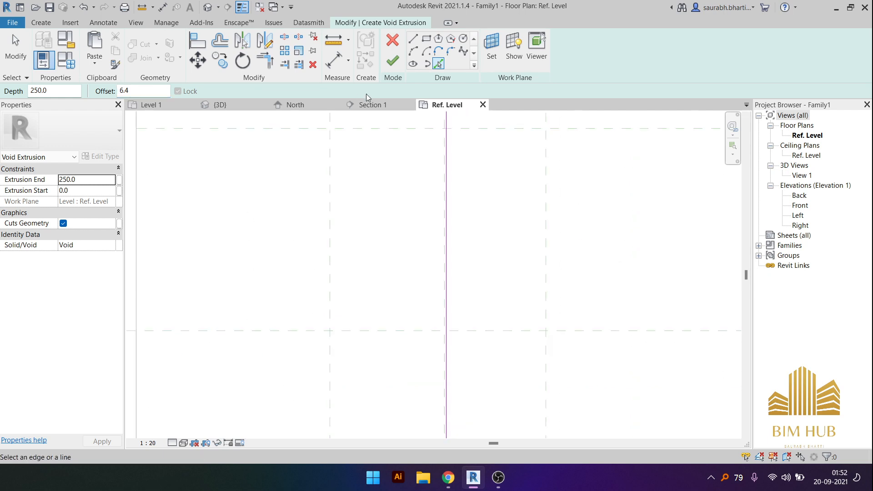
pyautogui.scroll(3, 473, 284)
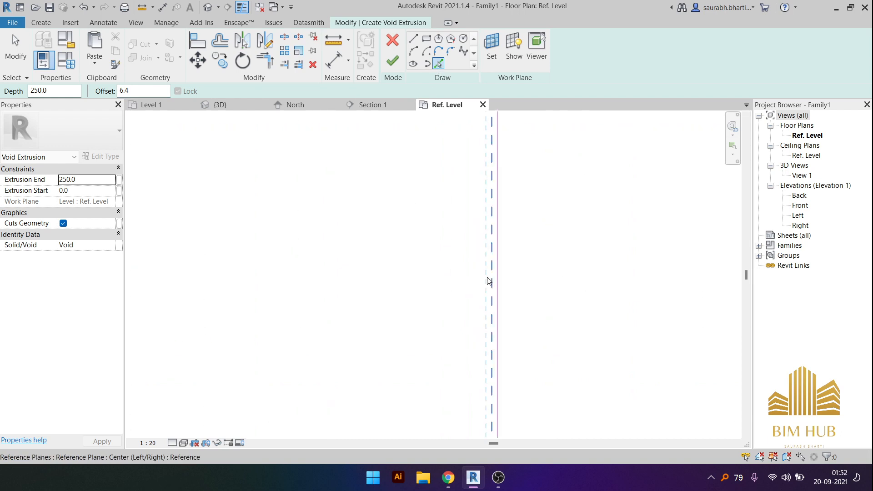
pyautogui.scroll(-6, 468, 268)
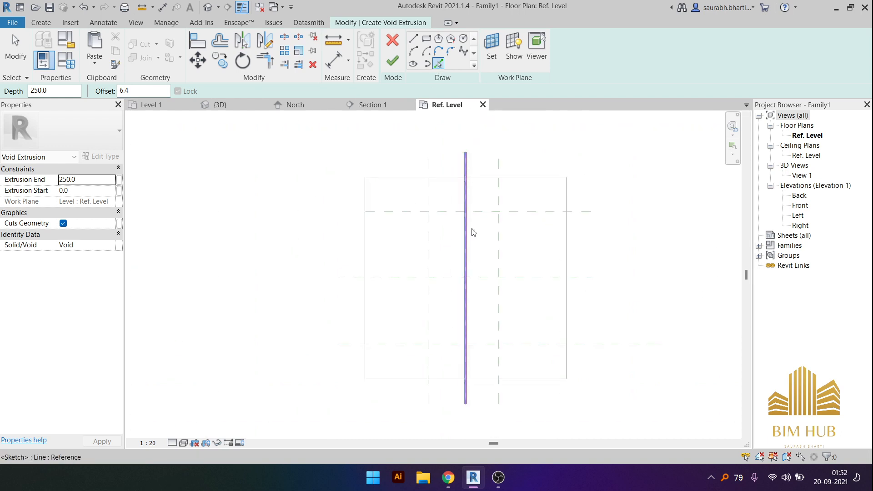
# - Pick the upper and lower horizontal reference planes to add the void sketch's two end lines at the 6.4 mm offset
pyautogui.scroll(3, 481, 191)
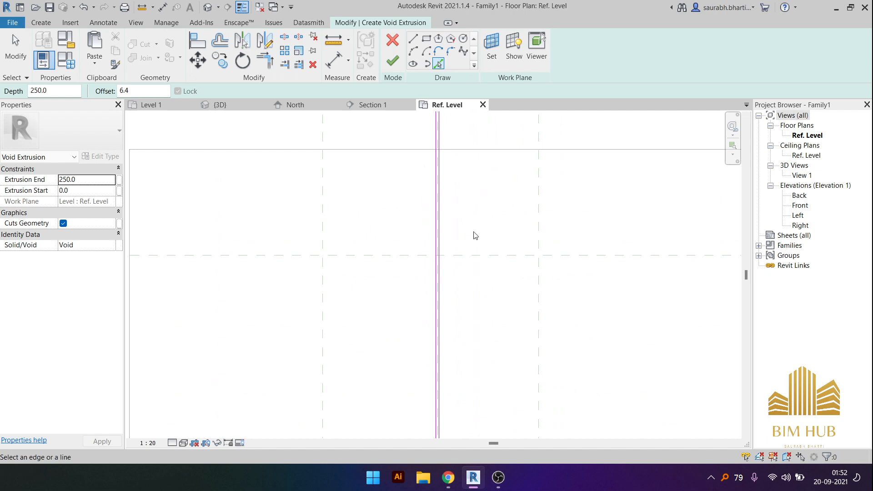
pyautogui.click(483, 258)
pyautogui.scroll(-3, 483, 260)
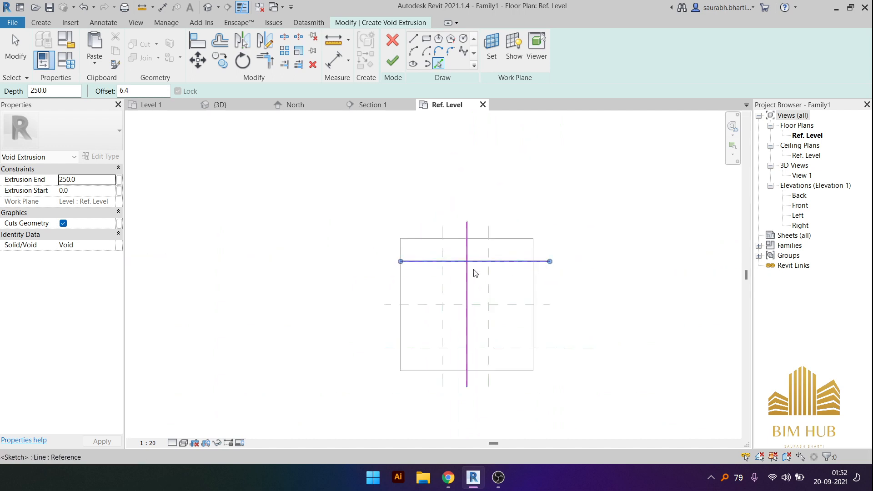
pyautogui.click(480, 348)
pyautogui.scroll(3, 476, 350)
pyautogui.press('Escape')
# - Trim both vertical sketch lines with the lower horizontal line to form the strip's two lower corners
pyautogui.scroll(8, 461, 357)
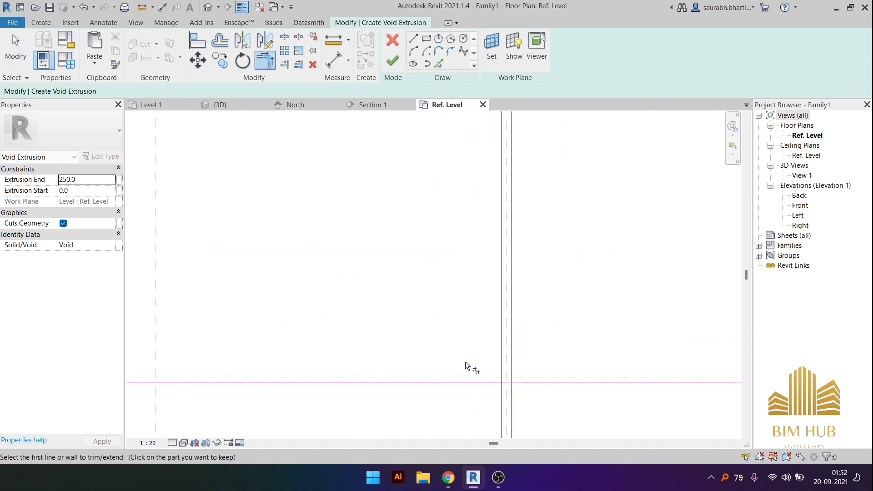
pyautogui.moveTo(591, 433); pyautogui.dragTo(499, 349, button='middle')
pyautogui.click(492, 336)
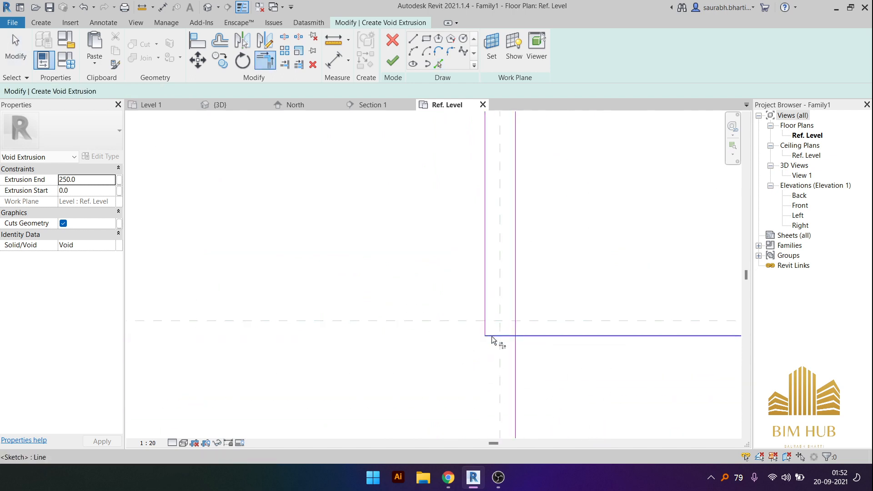
pyautogui.click(502, 337)
pyautogui.click(514, 291)
# - Trim both vertical sketch lines with the upper horizontal line to close the narrow rectangular void profile
pyautogui.scroll(-8, 511, 277)
pyautogui.moveTo(501, 148); pyautogui.dragTo(473, 478, button='middle')
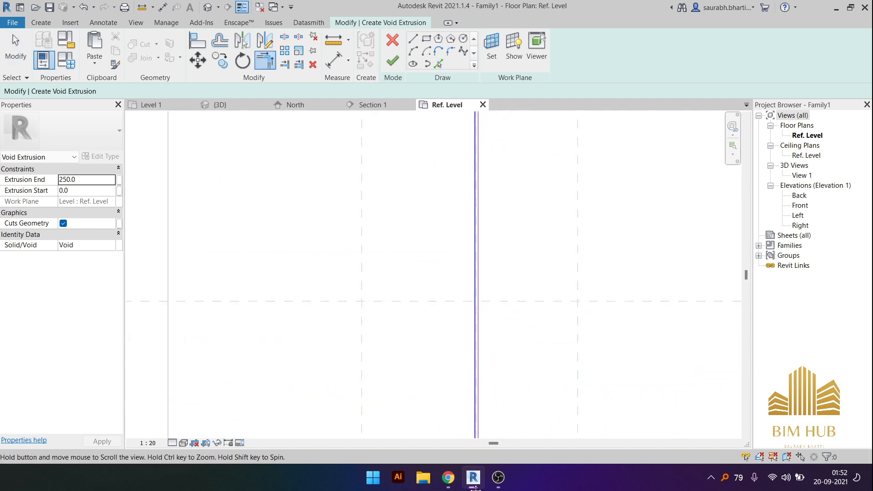
pyautogui.moveTo(467, 183); pyautogui.dragTo(454, 475, button='middle')
pyautogui.scroll(5, 457, 380)
pyautogui.scroll(4, 474, 323)
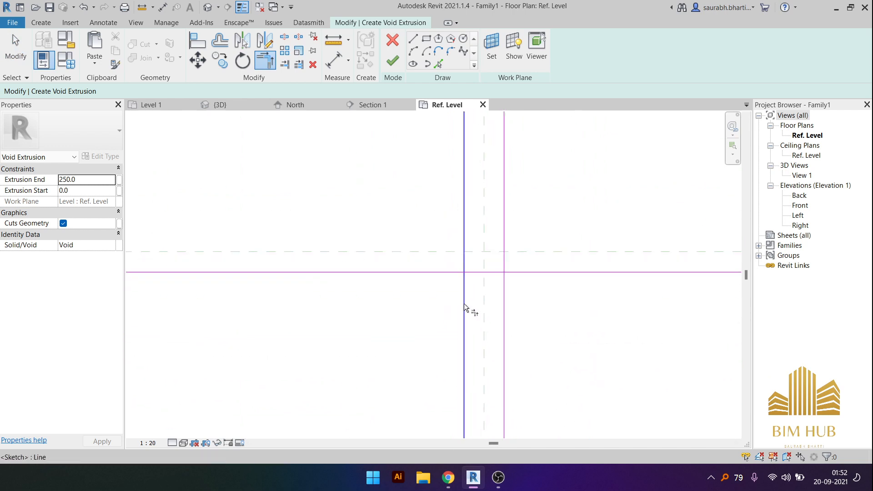
pyautogui.click(465, 305)
pyautogui.click(470, 271)
pyautogui.click(503, 293)
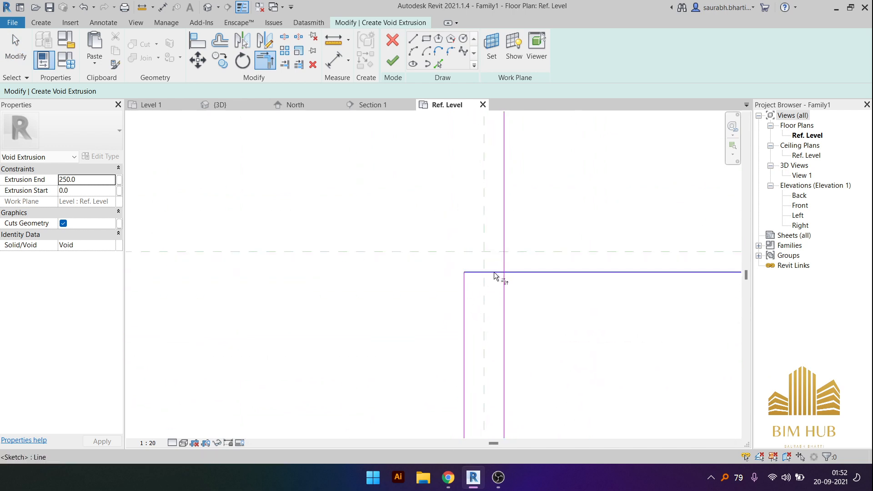
pyautogui.click(503, 296)
pyautogui.scroll(-5, 495, 293)
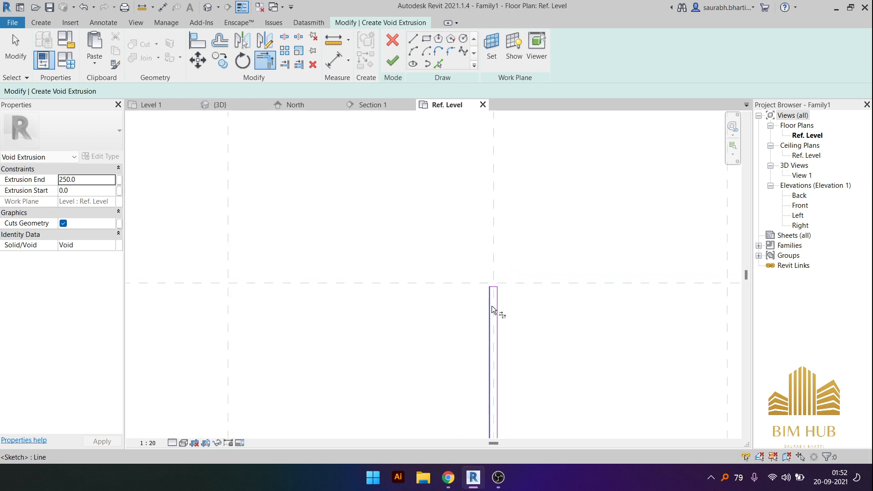
# - Move the strip's upper edge off its reference plane, align it back to that upper plane and lock the alignment
pyautogui.press('Escape')
pyautogui.scroll(7, 490, 293)
pyautogui.moveTo(481, 310); pyautogui.dragTo(486, 169)
pyautogui.press('l')
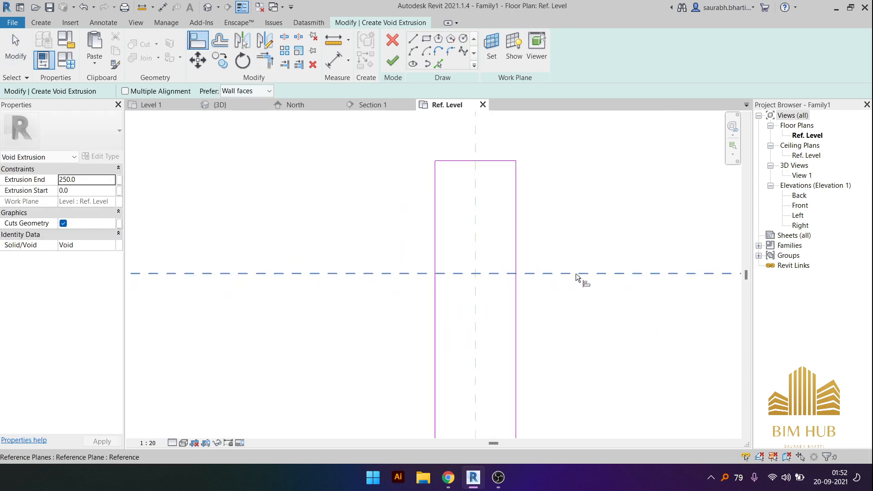
pyautogui.click(577, 275)
pyautogui.click(483, 161)
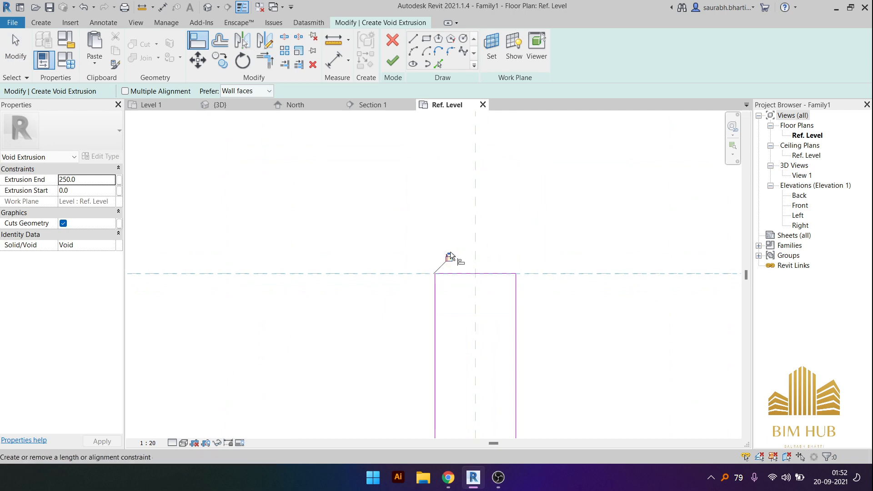
pyautogui.click(449, 254)
# - Align the strip's lower edge to the lower horizontal reference plane and lock the alignment
pyautogui.scroll(-10, 466, 307)
pyautogui.moveTo(467, 296); pyautogui.dragTo(472, 9, button='middle')
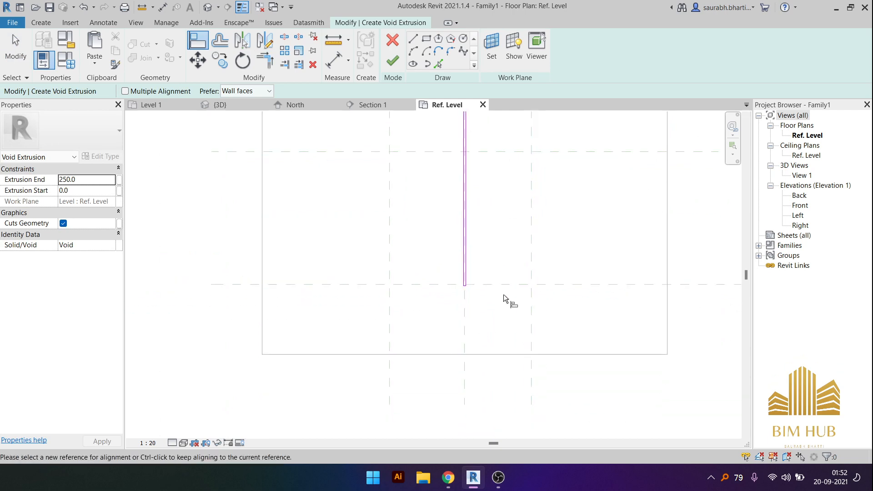
pyautogui.scroll(5, 500, 300)
pyautogui.scroll(3, 391, 300)
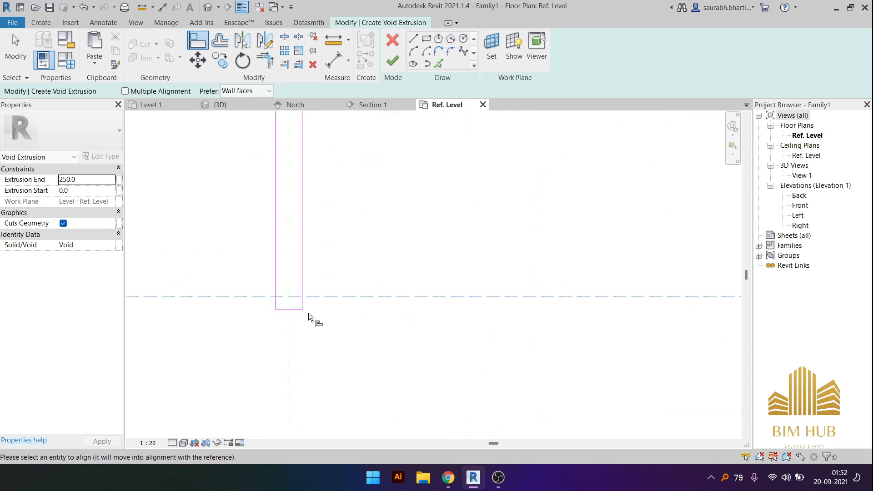
pyautogui.click(297, 310)
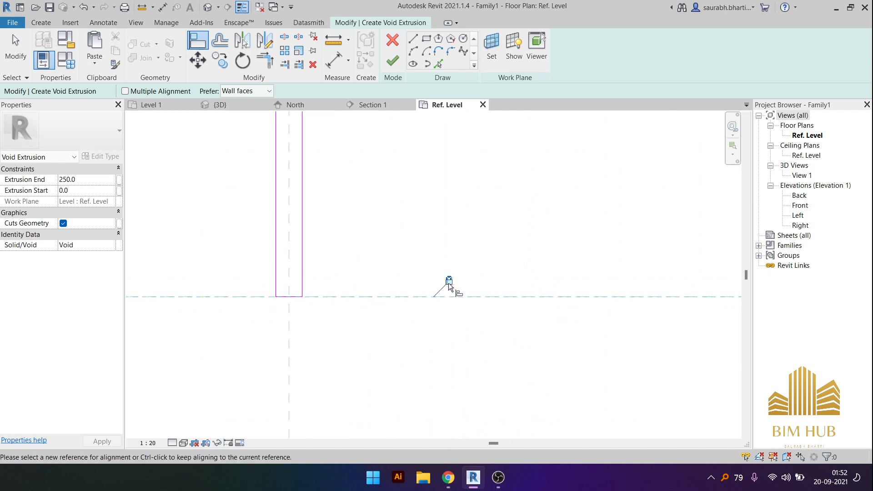
# - Finish the void extrusion sketch with the 250 mm depth and deselect the void
pyautogui.scroll(-7, 440, 295)
pyautogui.scroll(-5, 439, 294)
pyautogui.moveTo(451, 289); pyautogui.dragTo(470, 296, button='middle')
pyautogui.press('Escape')
pyautogui.scroll(4, 464, 313)
pyautogui.scroll(2, 419, 316)
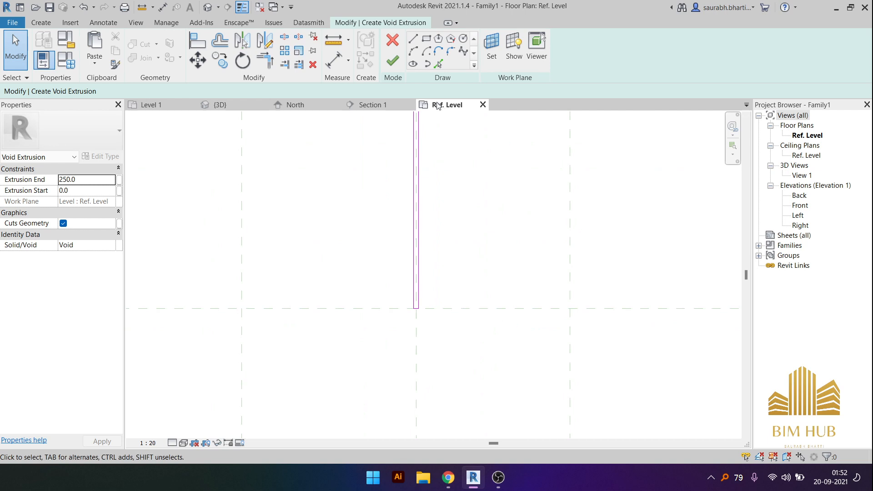
pyautogui.click(398, 68)
pyautogui.scroll(-5, 411, 233)
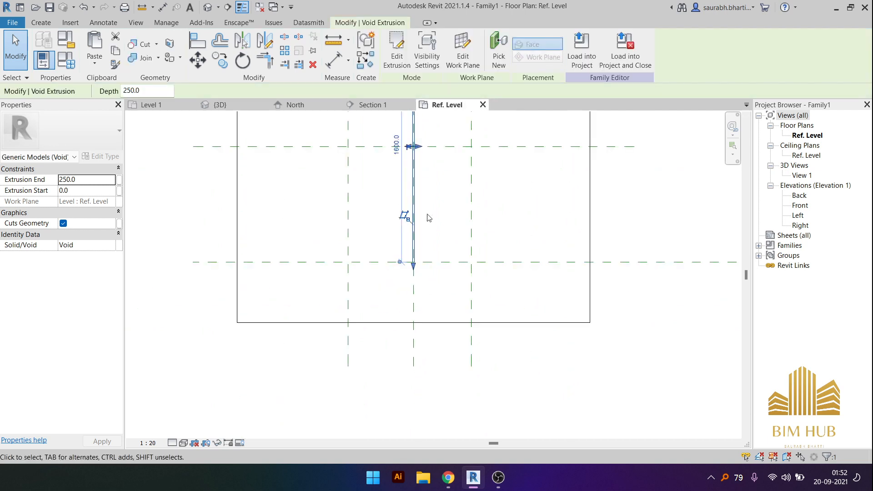
pyautogui.moveTo(429, 218); pyautogui.dragTo(448, 293, button='middle')
pyautogui.moveTo(443, 116); pyautogui.dragTo(452, 181, button='middle')
pyautogui.press('Escape')
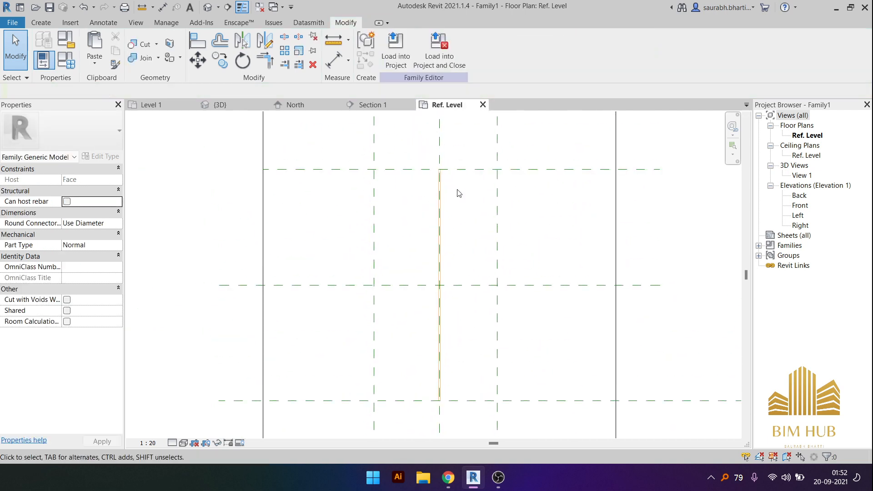
# - Move the lower horizontal reference plane to about 1640 mm from the upper one to test that the void's length follows
pyautogui.scroll(-3, 466, 178)
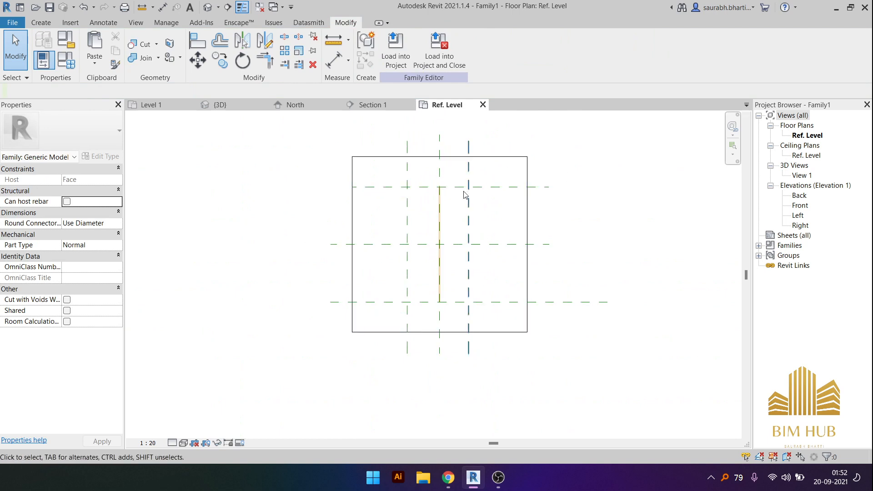
pyautogui.scroll(5, 447, 215)
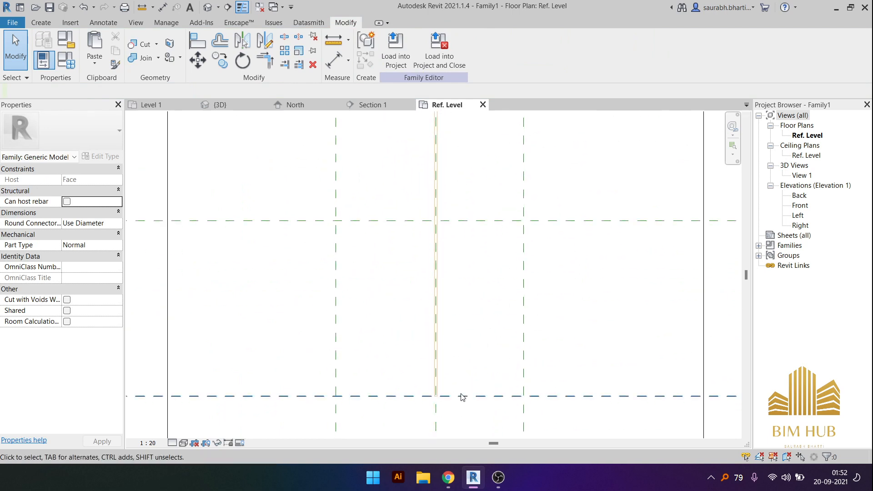
pyautogui.moveTo(461, 394); pyautogui.dragTo(467, 267, button='middle')
pyautogui.scroll(1, 443, 269)
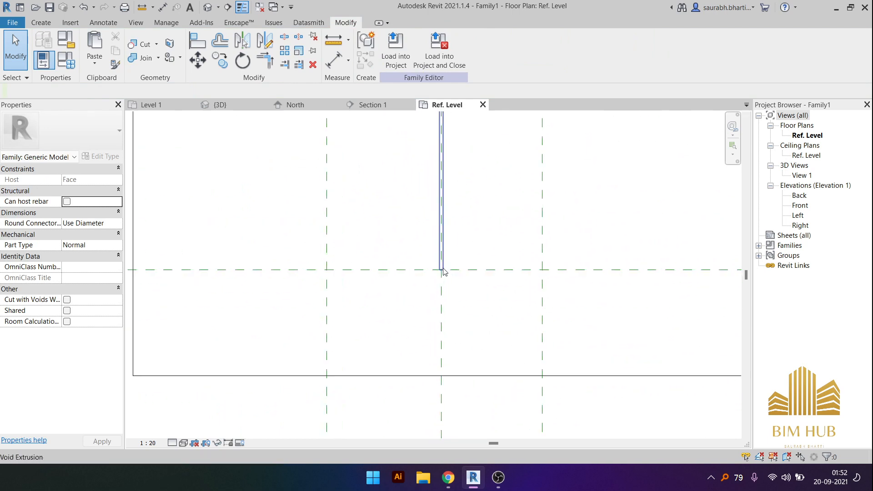
pyautogui.scroll(3, 443, 271)
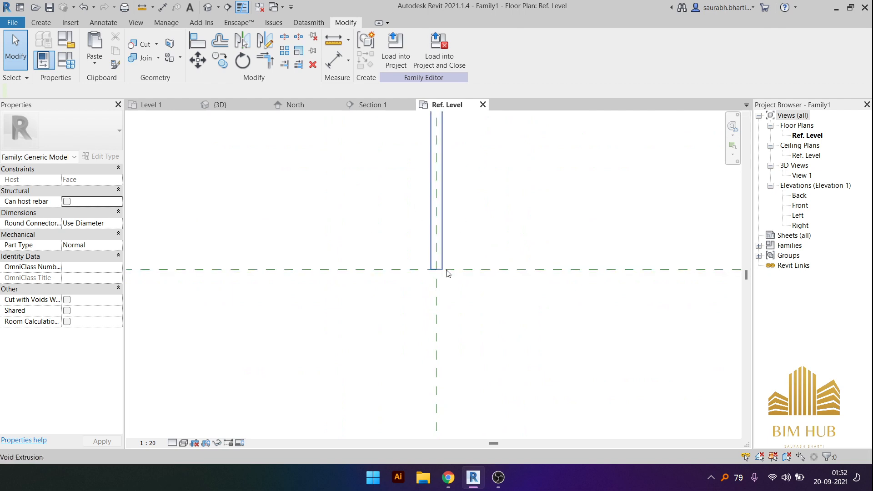
pyautogui.click(485, 273)
pyautogui.moveTo(485, 272); pyautogui.dragTo(490, 331)
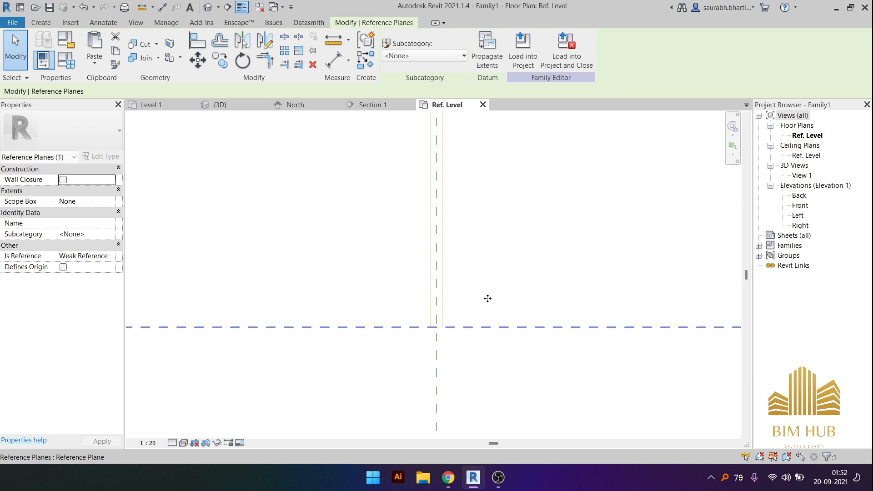
pyautogui.scroll(-3, 487, 306)
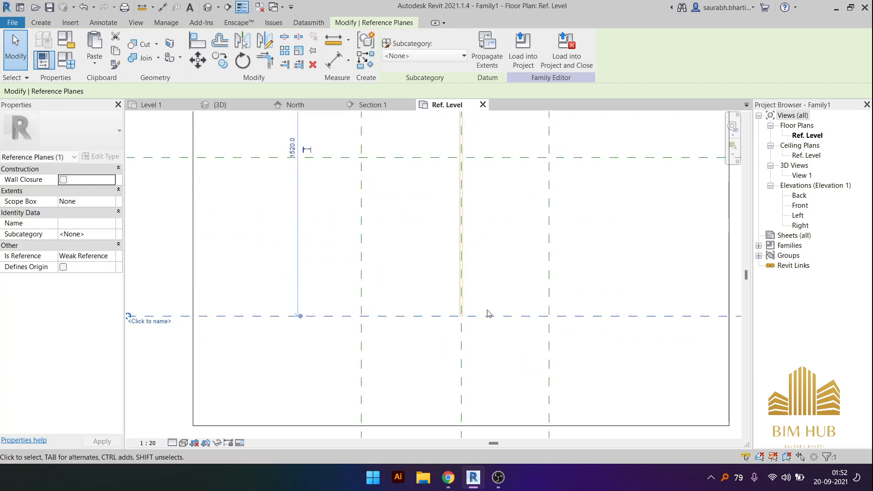
pyautogui.moveTo(489, 314); pyautogui.dragTo(499, 342)
pyautogui.scroll(-2, 498, 314)
pyautogui.moveTo(499, 247); pyautogui.dragTo(490, 281, button='middle')
pyautogui.press('Escape')
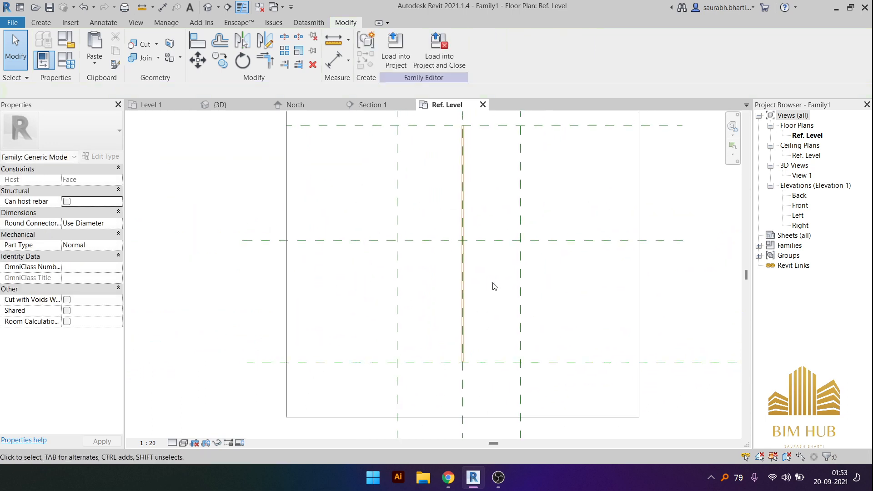
pyautogui.scroll(-3, 478, 223)
pyautogui.scroll(5, 461, 273)
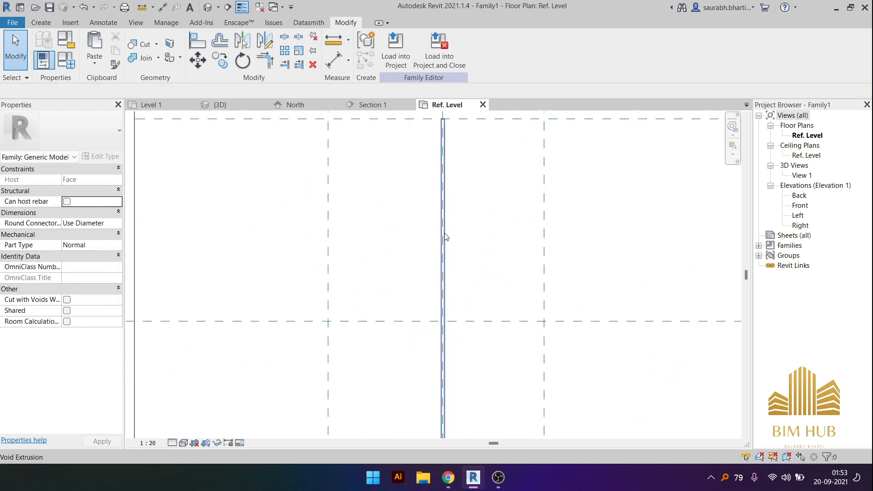
pyautogui.scroll(3, 444, 234)
pyautogui.click(444, 234)
pyautogui.press('Escape')
pyautogui.scroll(-5, 444, 234)
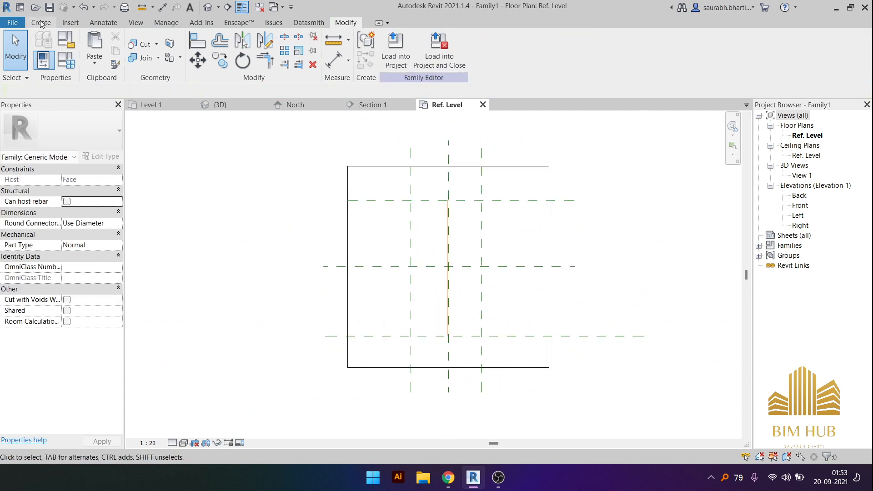
# - Place an aligned dimension between the upper and lower horizontal reference planes, to the right of the void
pyautogui.scroll(5, 475, 248)
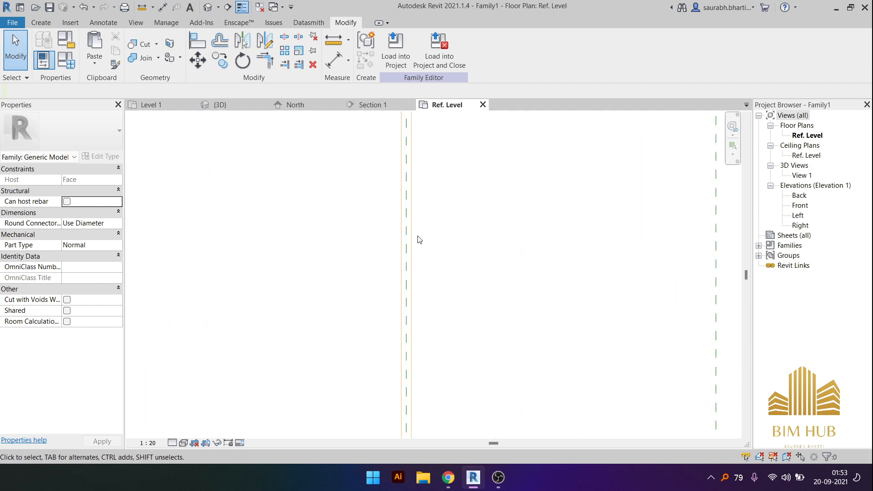
pyautogui.scroll(-6, 418, 236)
pyautogui.scroll(6, 435, 193)
pyautogui.moveTo(377, 175); pyautogui.dragTo(500, 458, button='middle')
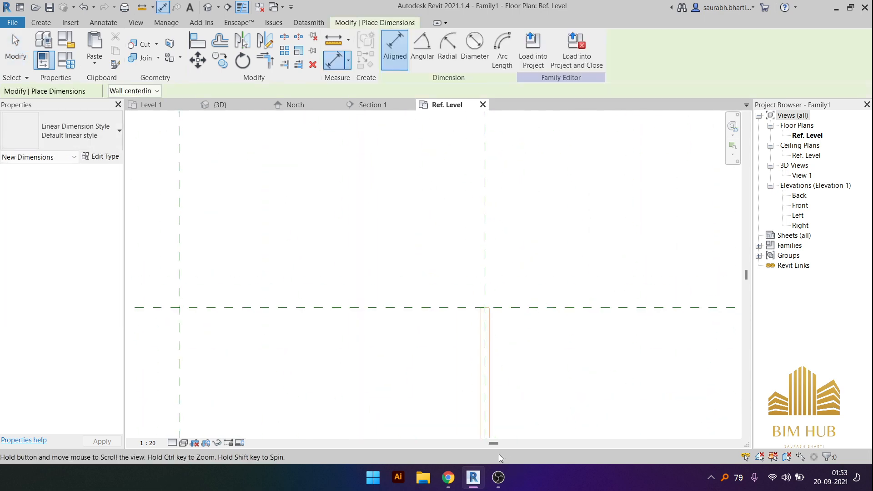
pyautogui.scroll(-5, 572, 322)
pyautogui.moveTo(626, 351); pyautogui.dragTo(516, 159, button='middle')
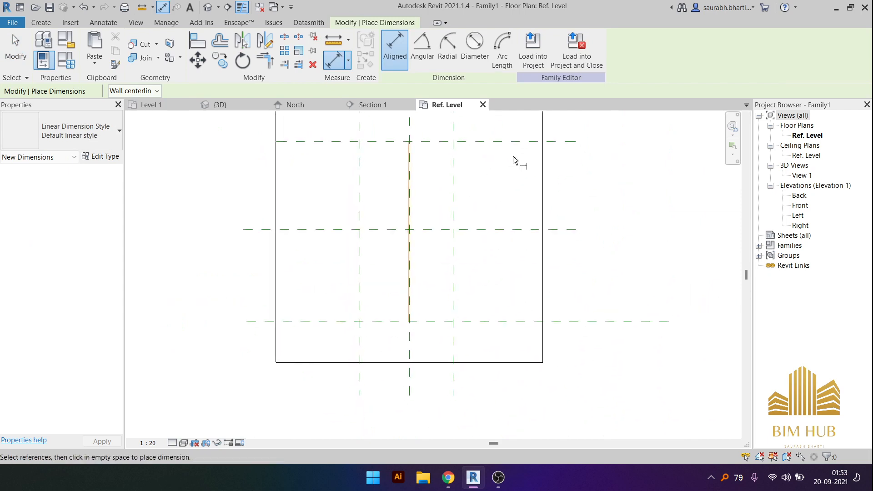
pyautogui.click(516, 144)
pyautogui.click(511, 322)
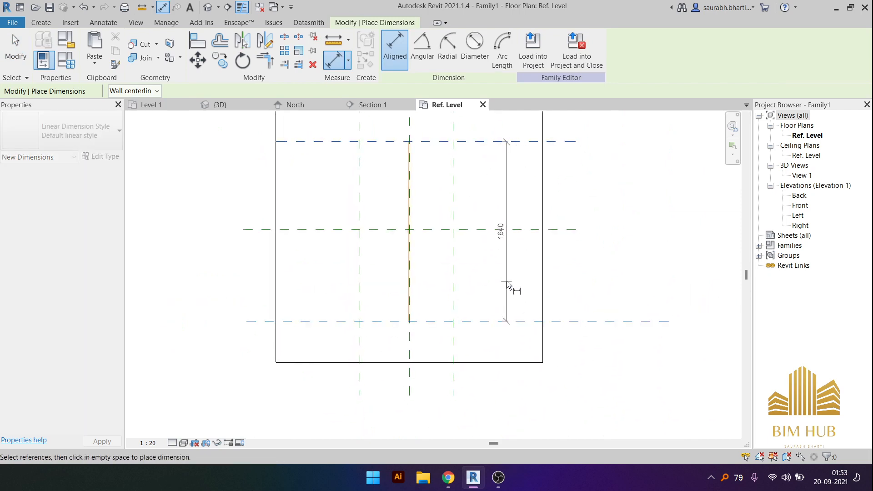
pyautogui.click(507, 282)
pyautogui.moveTo(507, 281); pyautogui.dragTo(535, 316, button='middle')
pyautogui.press('Escape')
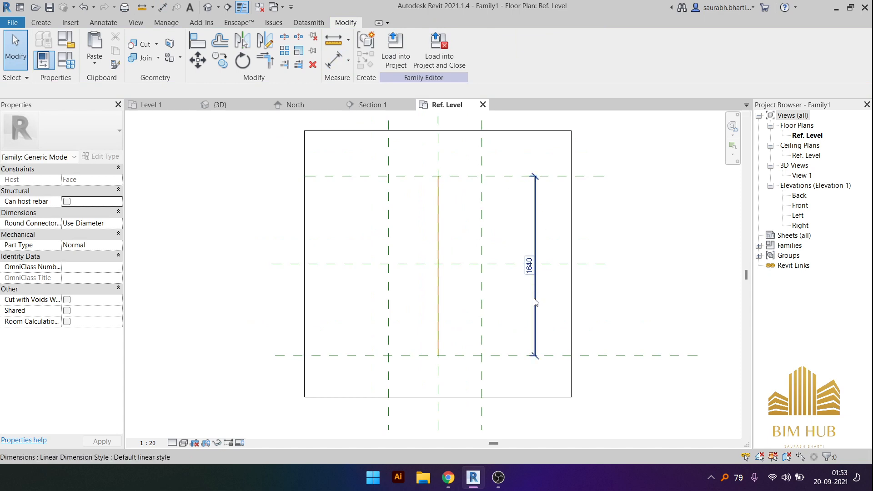
# - Label the dimension between the upper and lower horizontal reference planes with a new instance family parameter named Height
pyautogui.click(536, 302)
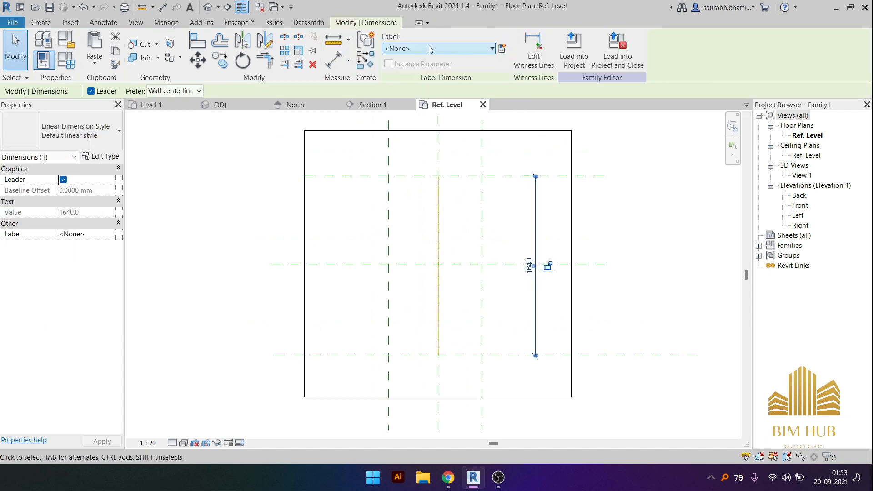
pyautogui.click(502, 49)
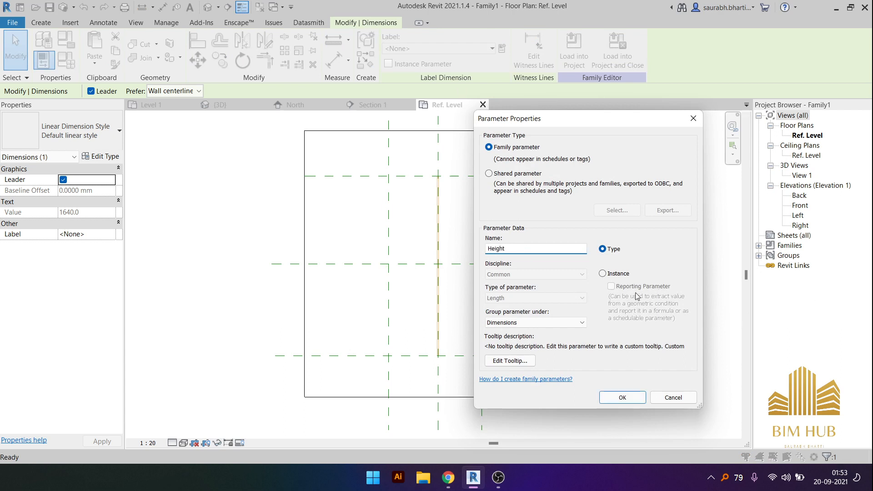
pyautogui.click(613, 273)
pyautogui.click(636, 401)
pyautogui.scroll(-3, 447, 297)
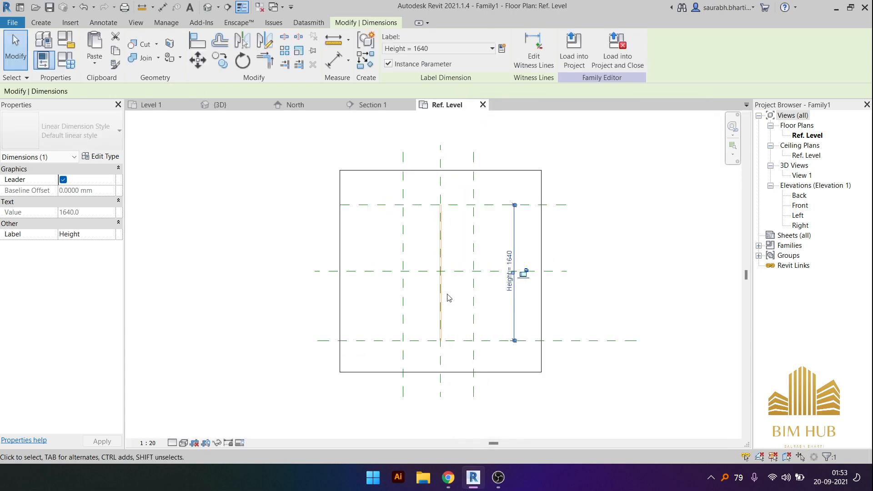
pyautogui.scroll(2, 485, 278)
pyautogui.click(533, 260)
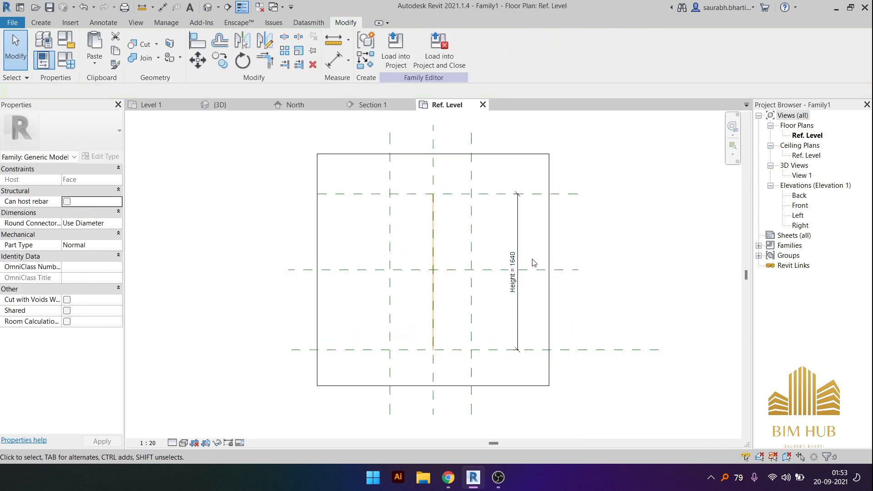
# - Set the Height dimension to 2000 mm by driving the upper horizontal reference plane
pyautogui.click(532, 194)
pyautogui.click(511, 270)
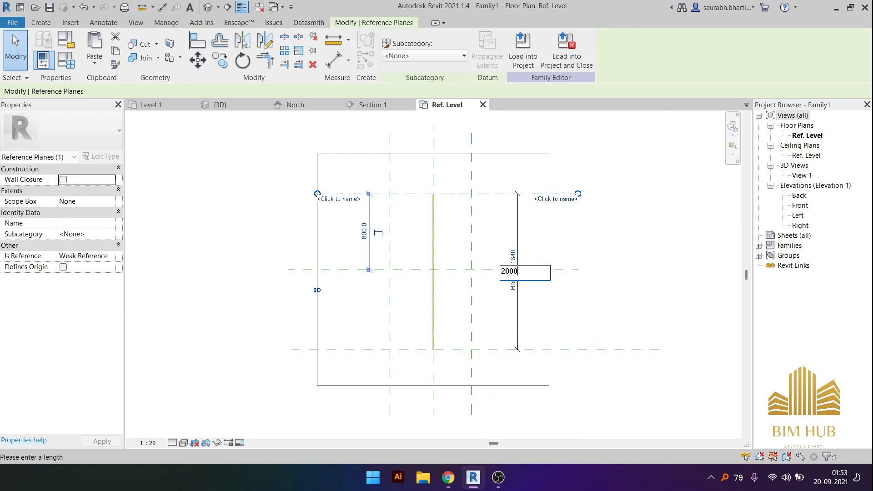
pyautogui.press('Return')
pyautogui.click(403, 240)
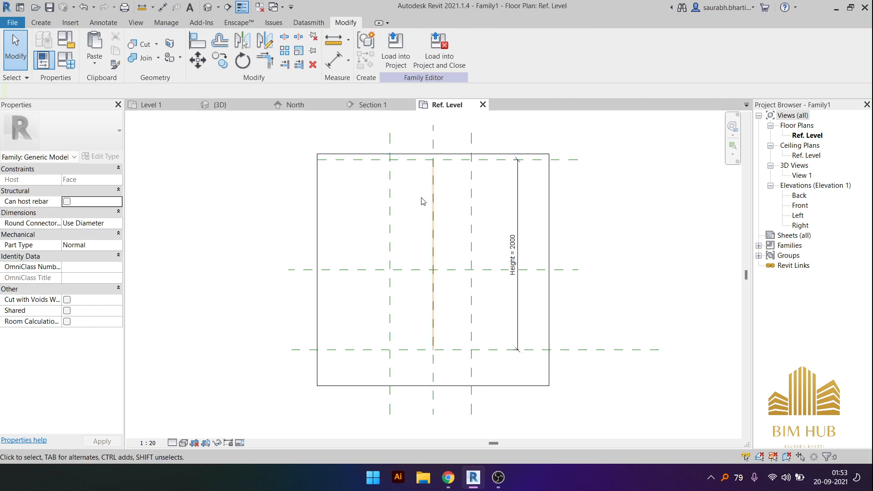
# - Examine the void extrusion in plan to check its length against the horizontal reference planes
pyautogui.click(436, 192)
pyautogui.scroll(1, 439, 193)
pyautogui.moveTo(458, 201); pyautogui.dragTo(479, 226, button='middle')
pyautogui.click(478, 224)
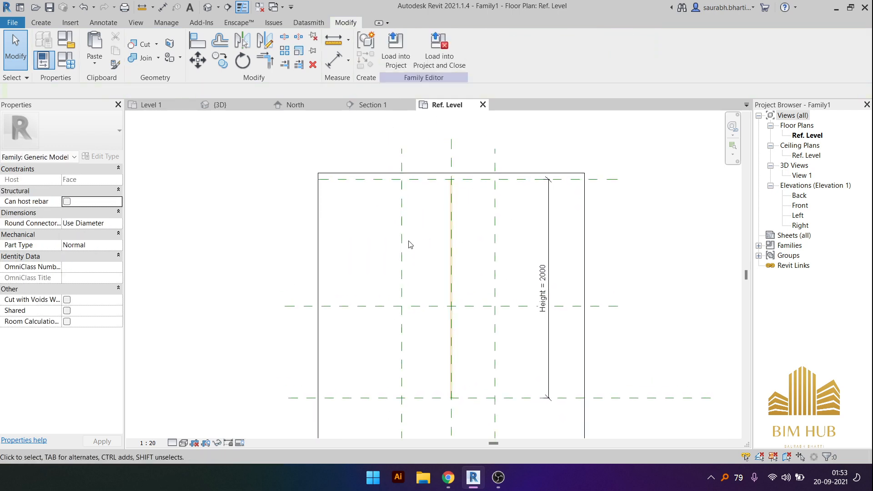
pyautogui.scroll(4, 448, 238)
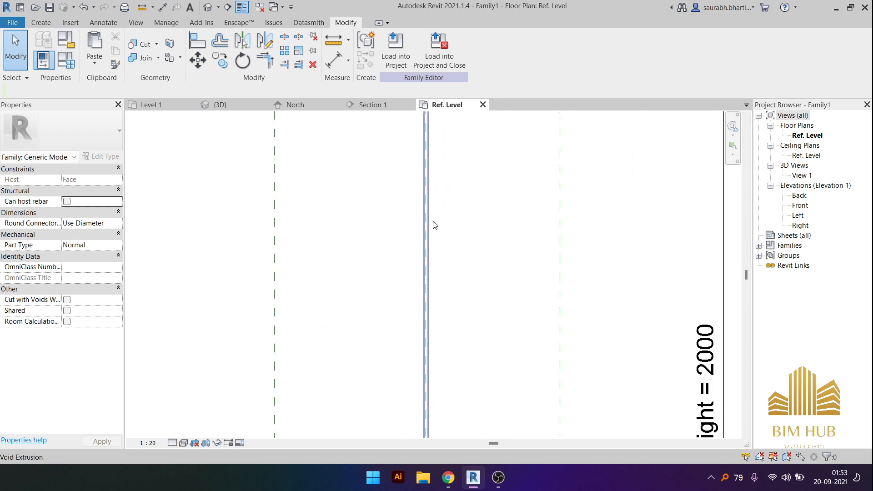
pyautogui.click(436, 229)
pyautogui.scroll(-5, 457, 267)
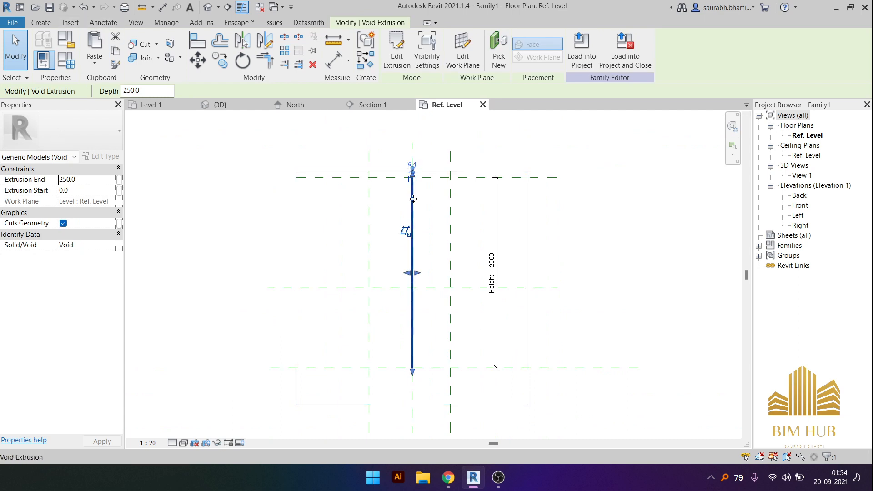
pyautogui.click(582, 224)
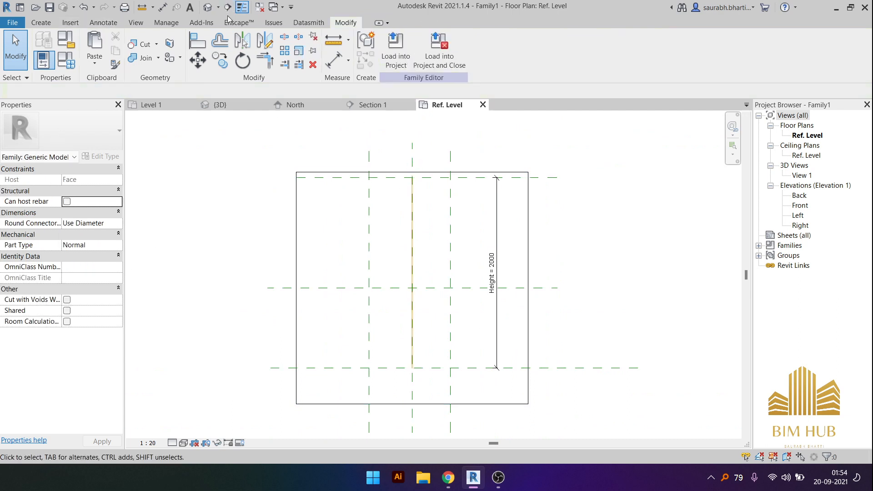
# - Open the default 3D view and set the void extrusion's Extrusion End to -3" so it goes into the host
pyautogui.click(209, 8)
pyautogui.keyDown('shift'); pyautogui.moveTo(502, 260); pyautogui.dragTo(436, 241, button='middle'); pyautogui.keyUp('shift')
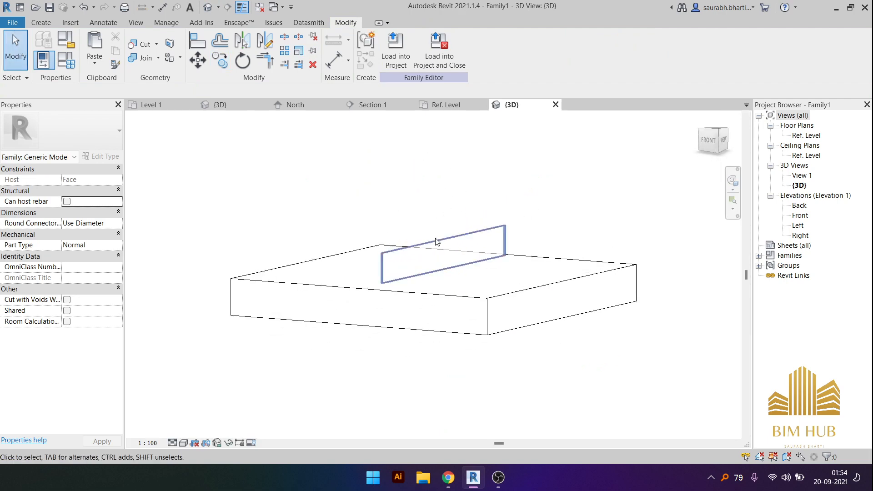
pyautogui.click(436, 244)
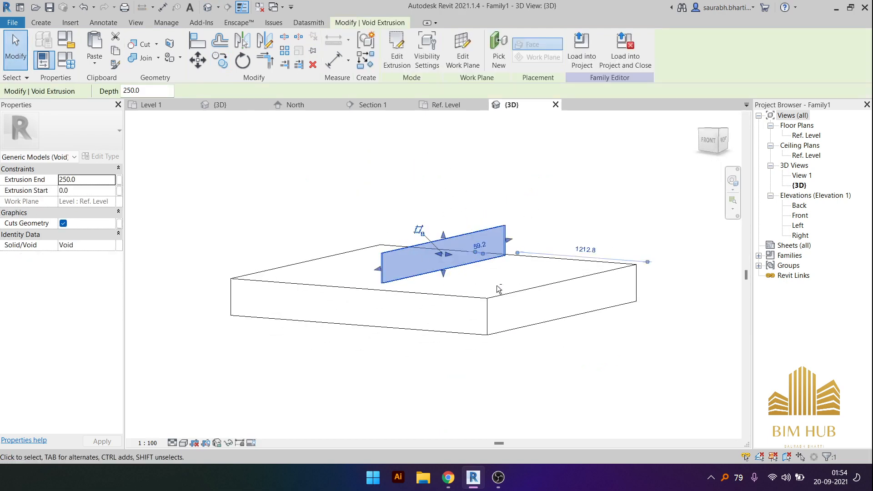
pyautogui.keyDown('shift'); pyautogui.moveTo(497, 289); pyautogui.dragTo(427, 339, button='middle'); pyautogui.keyUp('shift')
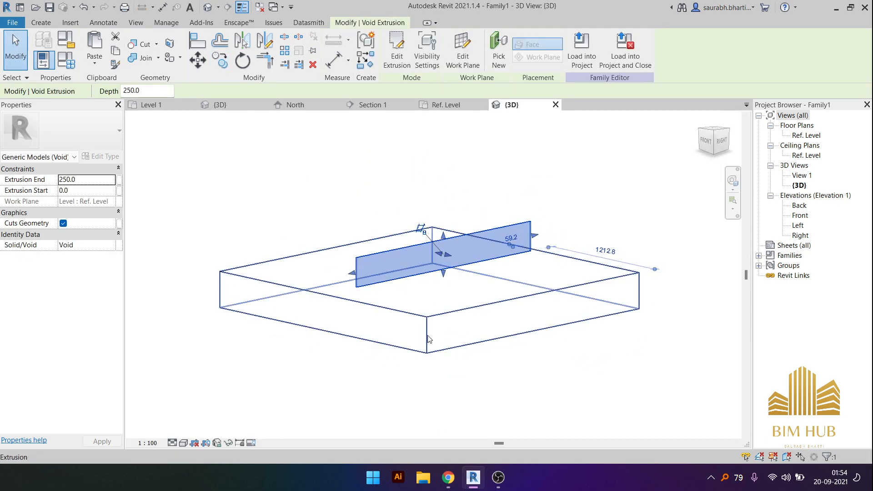
pyautogui.click(89, 180)
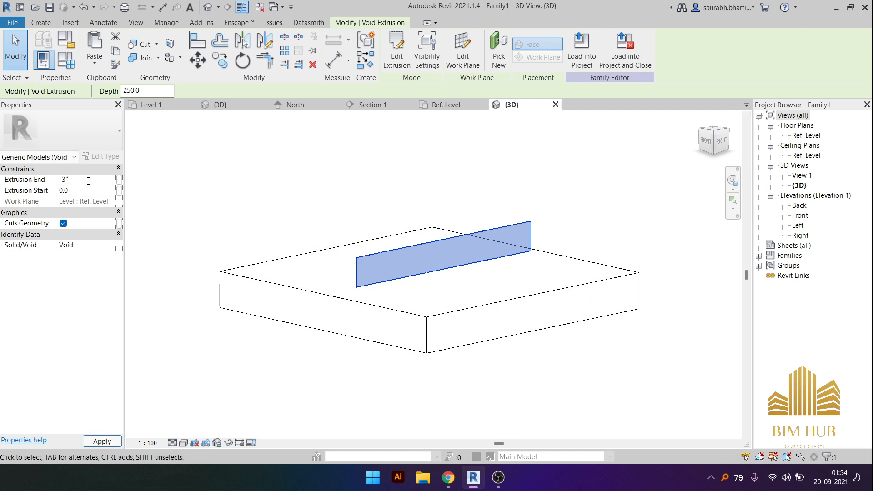
pyautogui.keyDown('shift'); pyautogui.moveTo(315, 236); pyautogui.dragTo(373, 227, button='middle'); pyautogui.keyUp('shift')
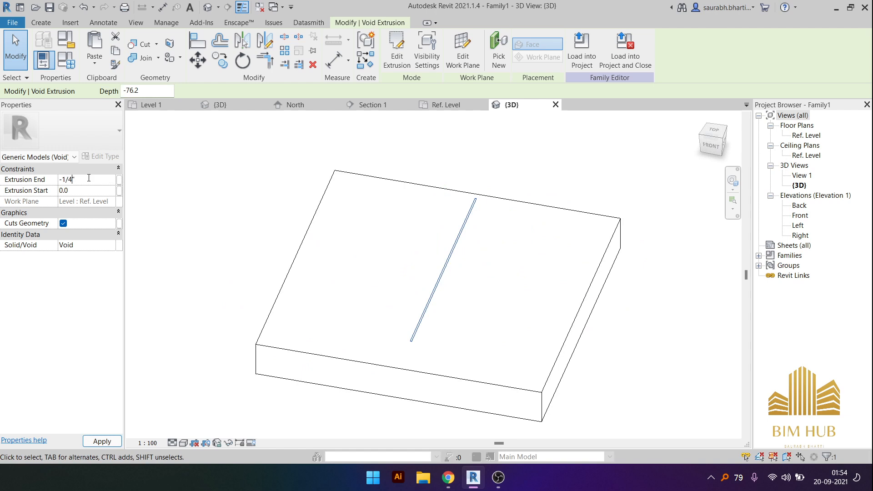
# - Set the void's Extrusion End to -1/4" and deselect it
pyautogui.keyDown('shift'); pyautogui.moveTo(613, 297); pyautogui.dragTo(457, 283, button='middle'); pyautogui.keyUp('shift')
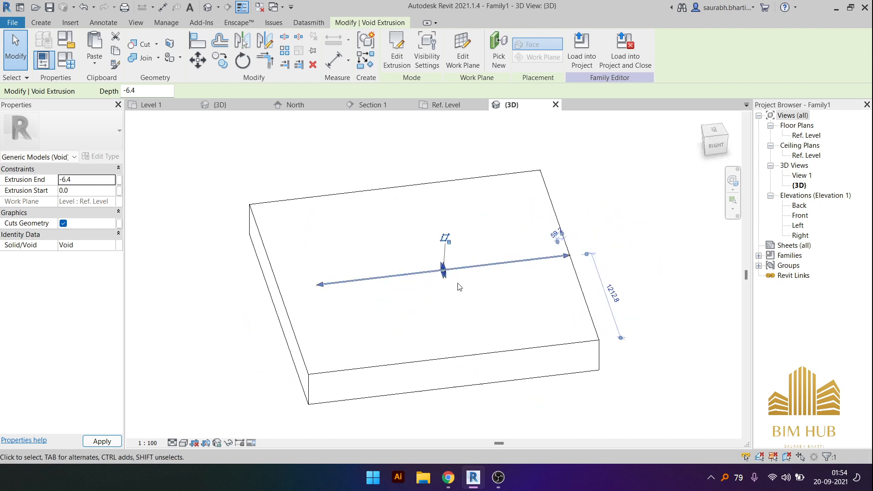
pyautogui.click(422, 302)
pyautogui.keyDown('shift'); pyautogui.moveTo(375, 310); pyautogui.dragTo(417, 294, button='middle'); pyautogui.keyUp('shift')
pyautogui.scroll(5, 456, 322)
pyautogui.scroll(-5, 400, 279)
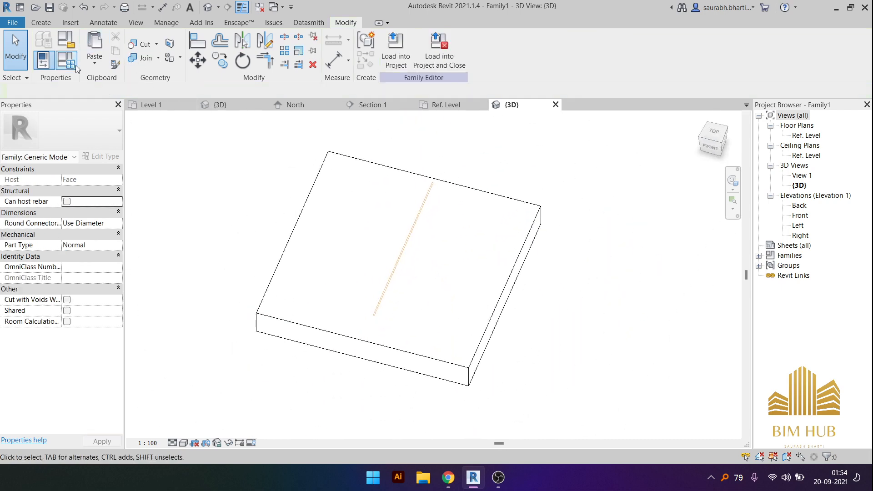
# - Examine the shallow void on the host face in 3D from several angles
pyautogui.click(42, 23)
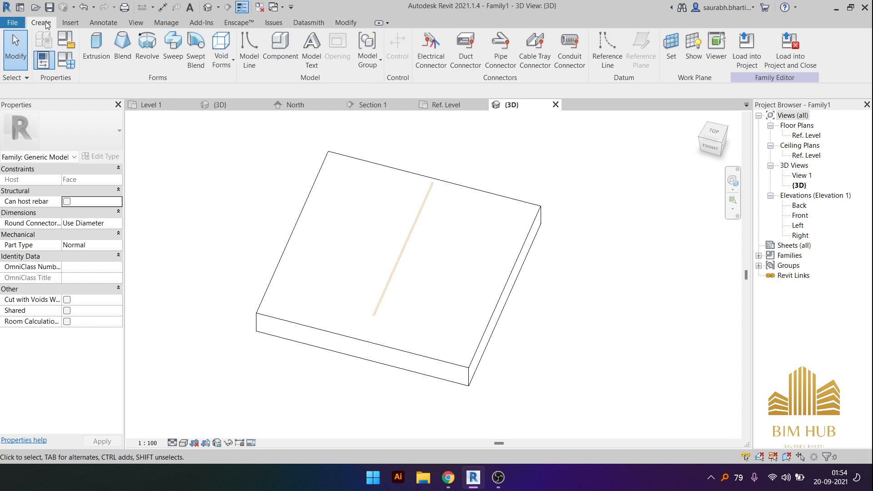
pyautogui.click(343, 22)
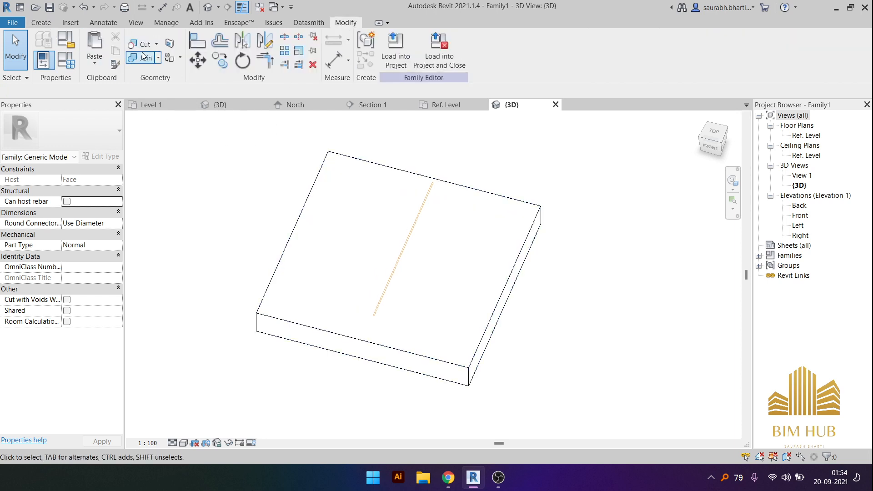
pyautogui.keyDown('shift'); pyautogui.moveTo(328, 222); pyautogui.dragTo(387, 269, button='middle'); pyautogui.keyUp('shift')
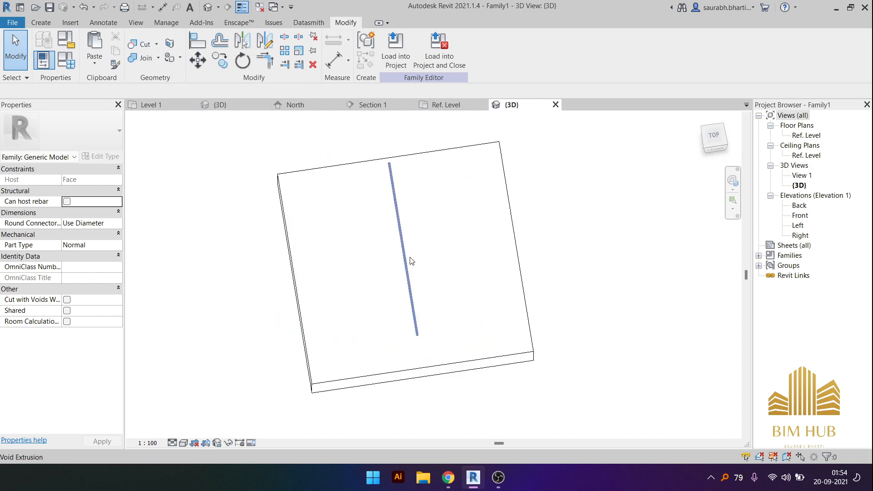
pyautogui.scroll(7, 408, 258)
pyautogui.click(383, 252)
pyautogui.keyDown('shift'); pyautogui.moveTo(374, 216); pyautogui.dragTo(296, 206, button='middle'); pyautogui.keyUp('shift')
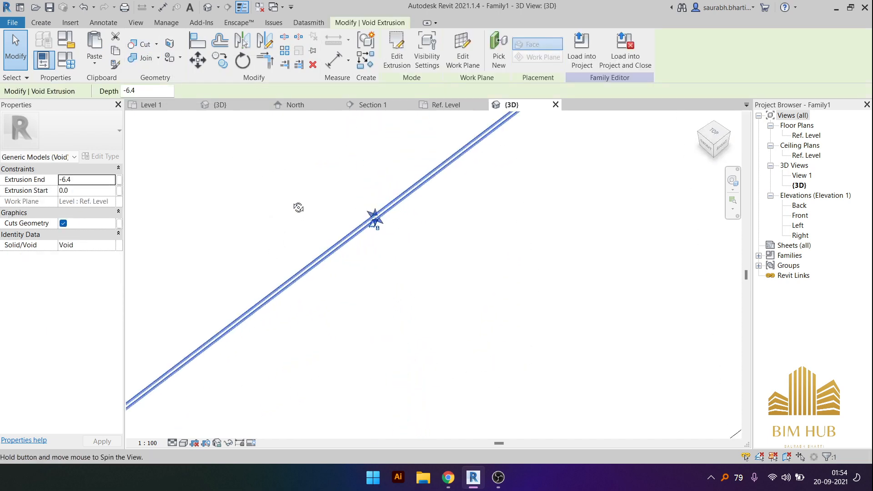
pyautogui.scroll(-5, 404, 251)
pyautogui.keyDown('shift'); pyautogui.moveTo(398, 277); pyautogui.dragTo(503, 179, button='middle'); pyautogui.keyUp('shift')
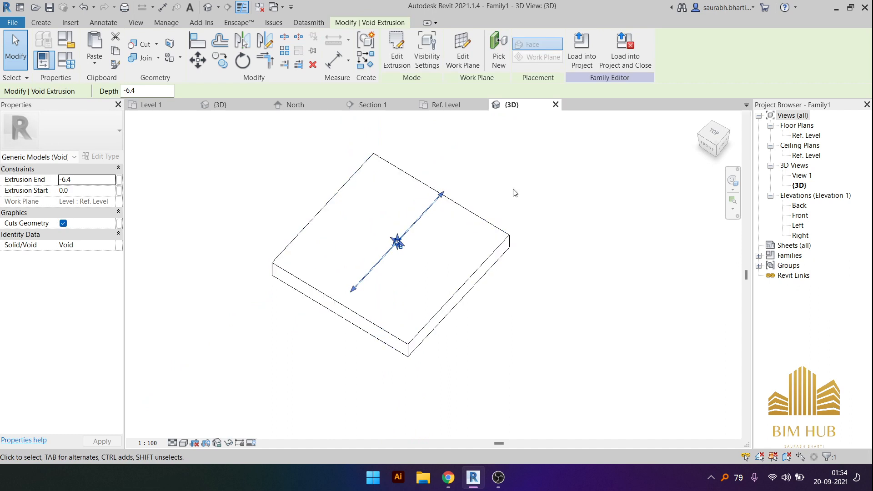
pyautogui.click(514, 193)
pyautogui.scroll(1, 171, 132)
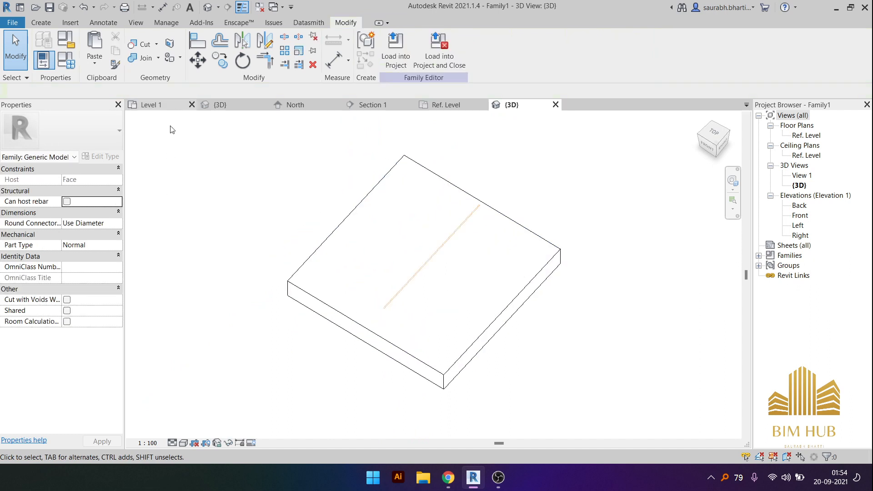
# - Cut the host solid with the void extrusion using Cut Geometry
pyautogui.click(141, 45)
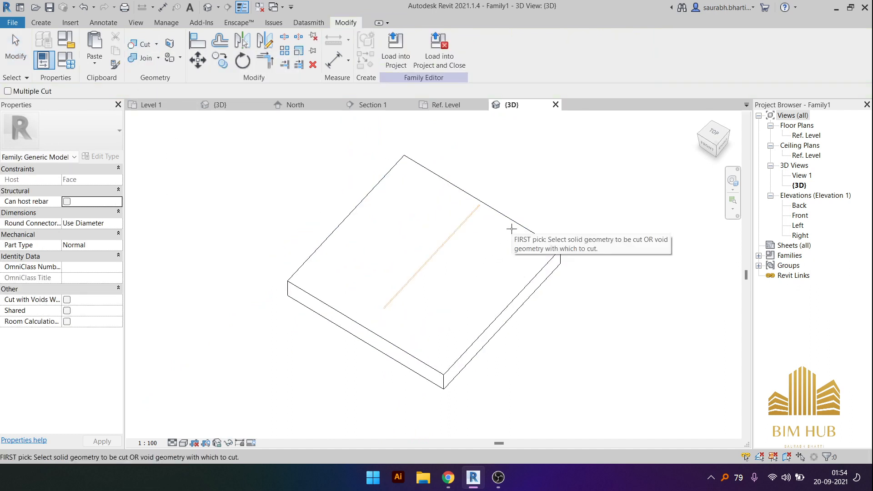
pyautogui.click(516, 225)
pyautogui.scroll(5, 444, 245)
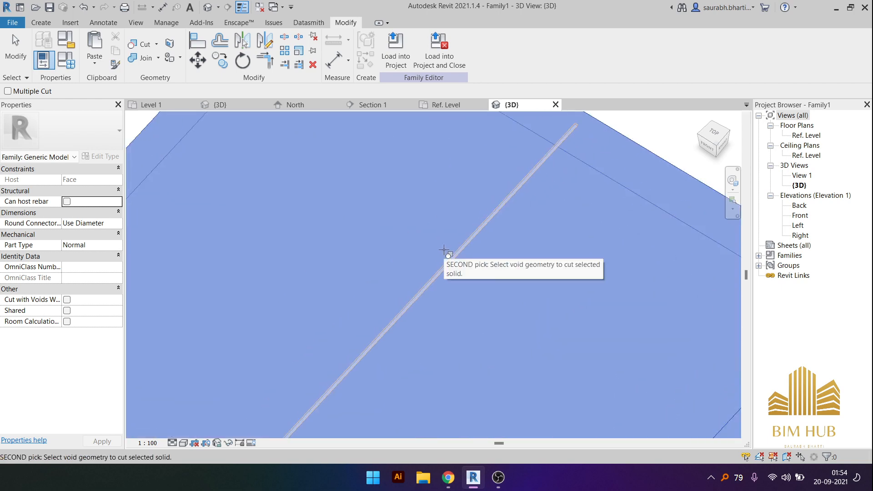
pyautogui.click(448, 261)
pyautogui.scroll(-4, 444, 266)
pyautogui.press('Escape')
pyautogui.keyDown('shift'); pyautogui.moveTo(463, 299); pyautogui.dragTo(312, 249, button='middle'); pyautogui.keyUp('shift')
pyautogui.scroll(4, 431, 346)
pyautogui.scroll(-5, 275, 279)
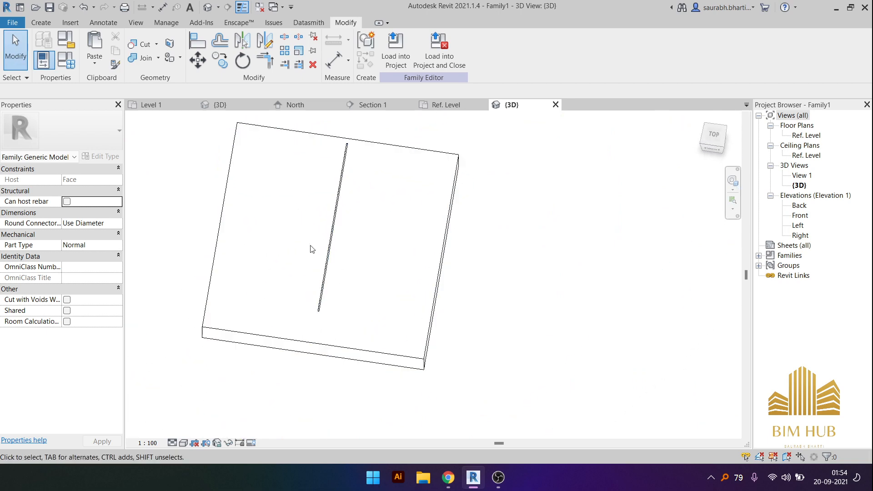
# - Load the family into the project and place one instance on the front face of the left wardrobe door in 3D
pyautogui.click(396, 56)
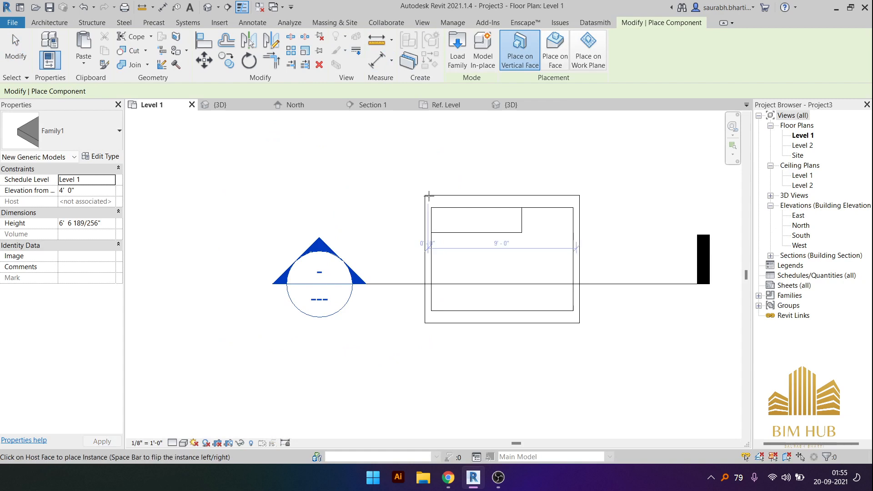
pyautogui.moveTo(497, 263); pyautogui.dragTo(398, 223, button='middle')
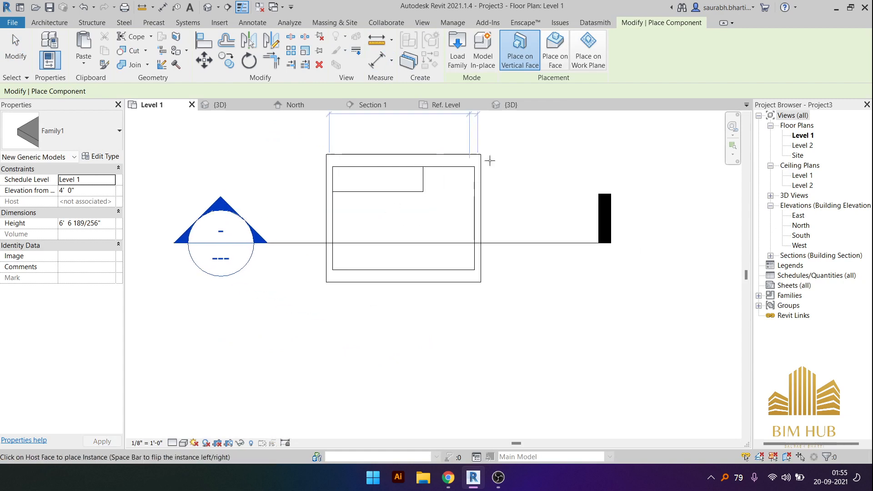
pyautogui.click(211, 13)
pyautogui.keyDown('shift'); pyautogui.moveTo(386, 290); pyautogui.dragTo(344, 326, button='middle'); pyautogui.keyUp('shift')
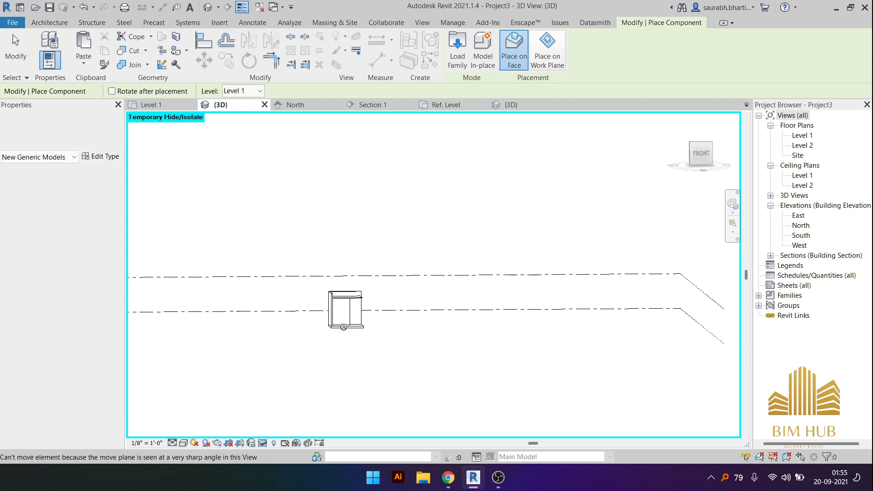
pyautogui.scroll(8, 343, 326)
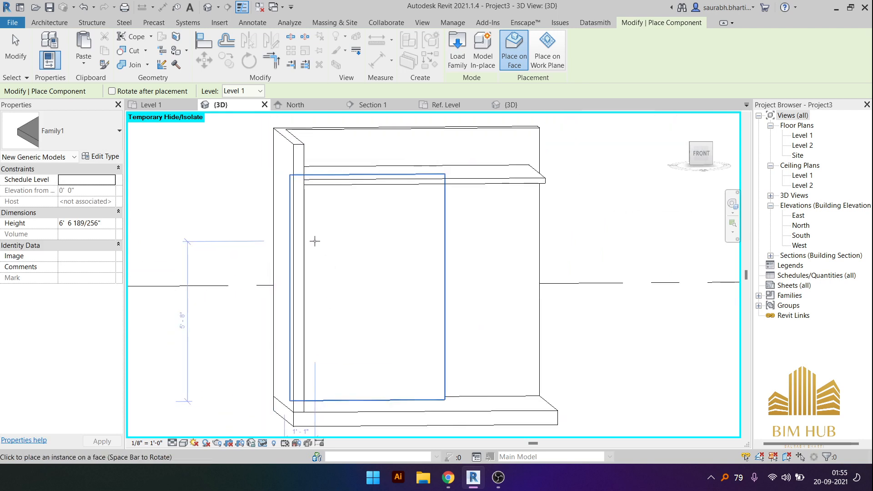
pyautogui.scroll(-5, 323, 239)
pyautogui.press('Escape')
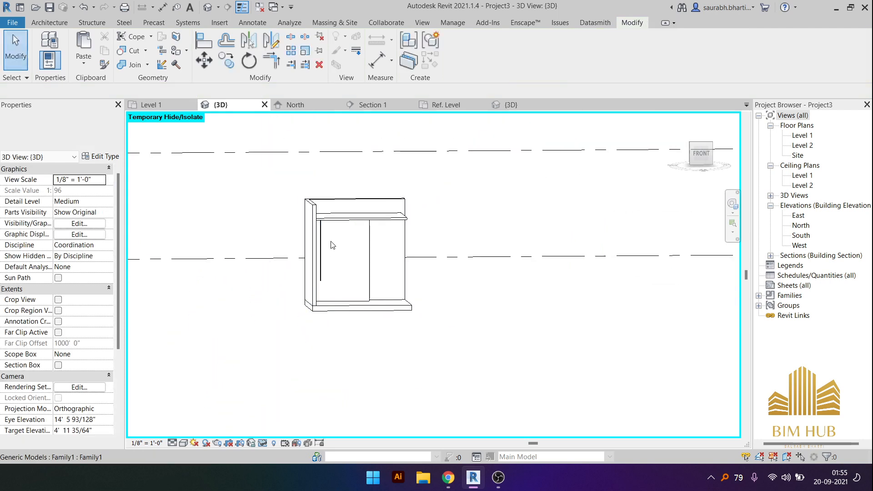
# - Turn the project's 3D view to the front and examine the groove on the left wardrobe door
pyautogui.scroll(3, 323, 262)
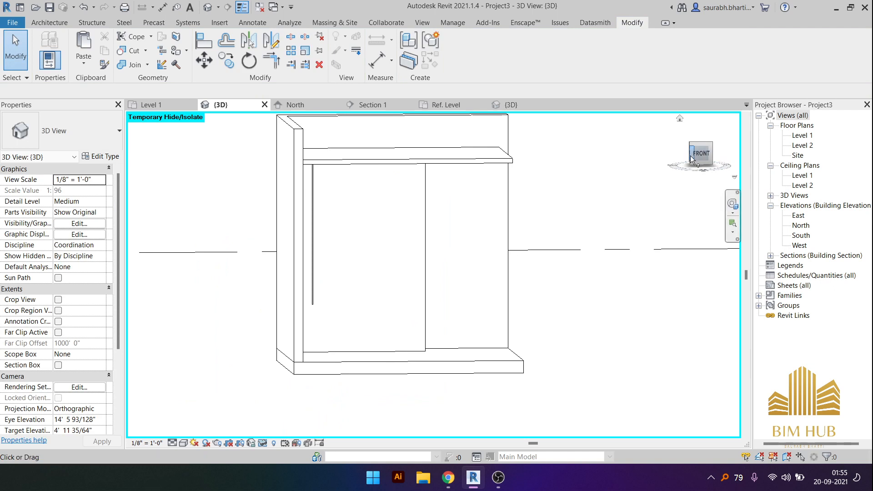
pyautogui.click(692, 154)
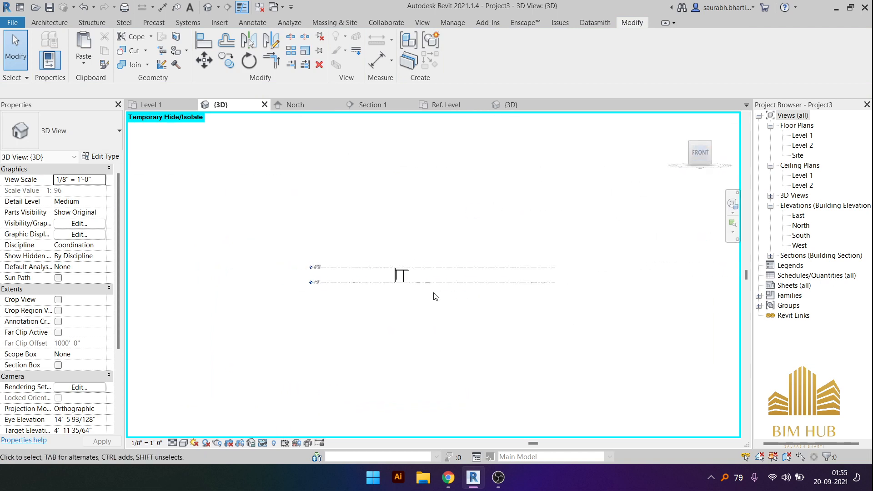
pyautogui.scroll(5, 435, 296)
pyautogui.moveTo(396, 289); pyautogui.dragTo(713, 296, button='middle')
pyautogui.scroll(5, 622, 288)
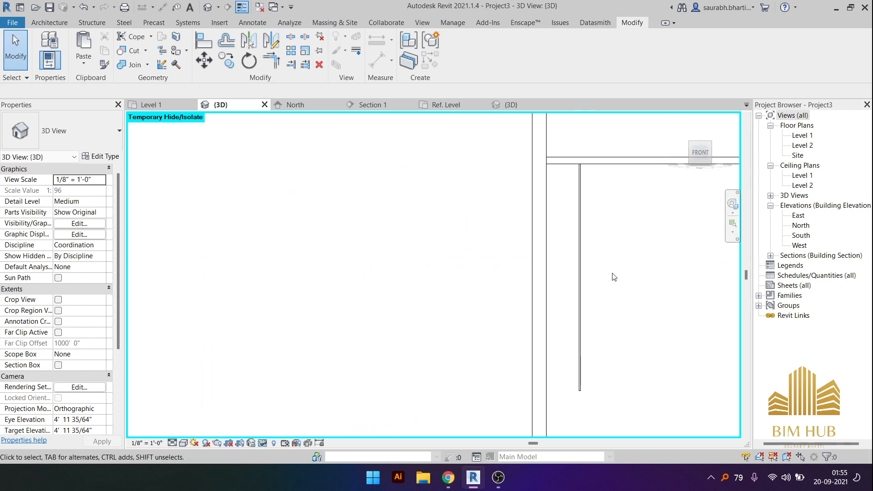
pyautogui.scroll(1, 601, 264)
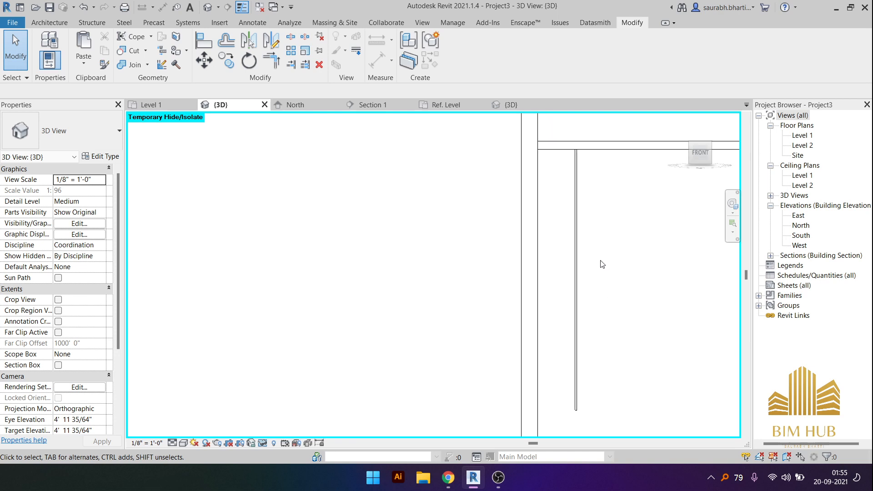
# - Move the groove down and closer to the outer edge of the left wardrobe door, to an elevation of about 4' 0 3/8"
pyautogui.click(577, 251)
pyautogui.scroll(1, 584, 314)
pyautogui.moveTo(583, 314); pyautogui.dragTo(514, 217, button='middle')
pyautogui.scroll(-2, 515, 245)
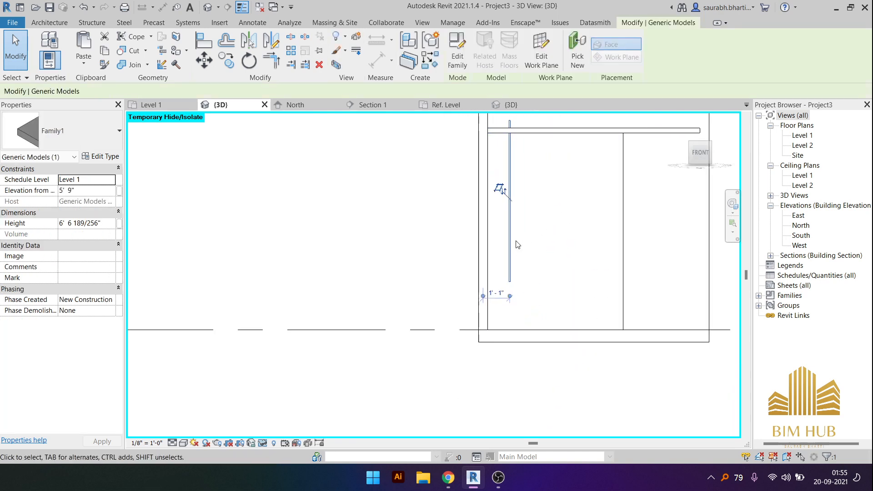
pyautogui.moveTo(509, 230); pyautogui.dragTo(496, 271)
pyautogui.moveTo(526, 210); pyautogui.dragTo(514, 242, button='middle')
pyautogui.click(508, 236)
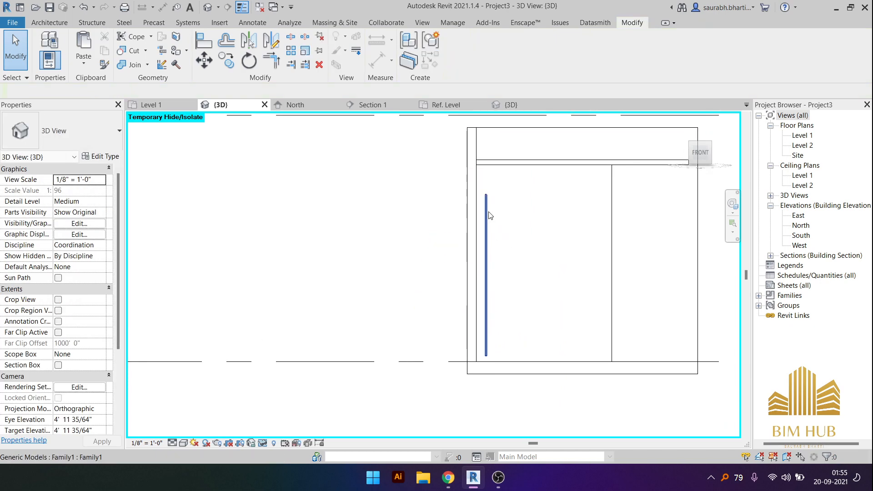
pyautogui.scroll(3, 489, 214)
pyautogui.click(486, 201)
pyautogui.scroll(-3, 481, 227)
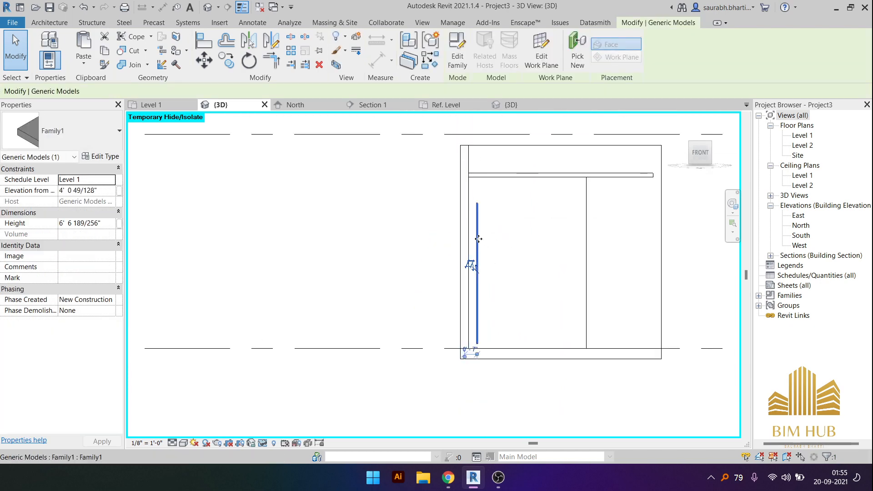
pyautogui.scroll(3, 479, 243)
pyautogui.click(497, 241)
# - Examine the repositioned groove in 3D and return to the front orientation
pyautogui.keyDown('shift'); pyautogui.moveTo(497, 273); pyautogui.dragTo(464, 282, button='middle'); pyautogui.keyUp('shift')
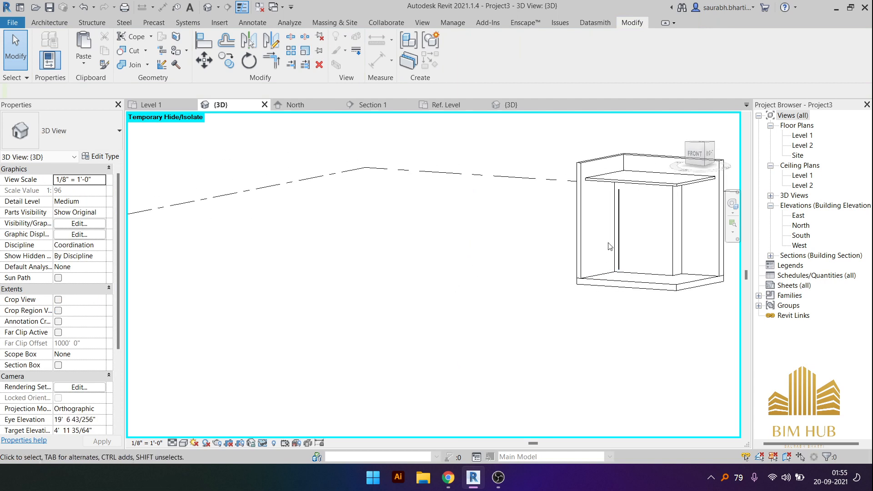
pyautogui.scroll(3, 614, 244)
pyautogui.moveTo(621, 238); pyautogui.dragTo(546, 264, button='middle')
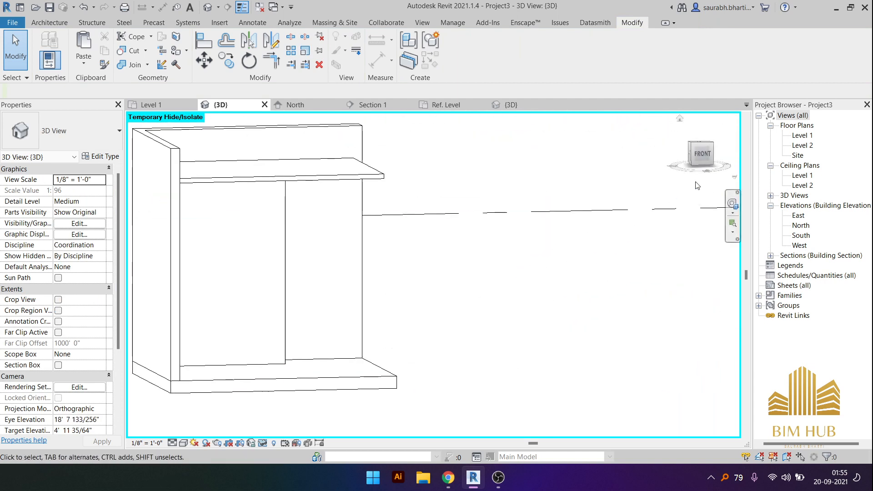
pyautogui.click(701, 157)
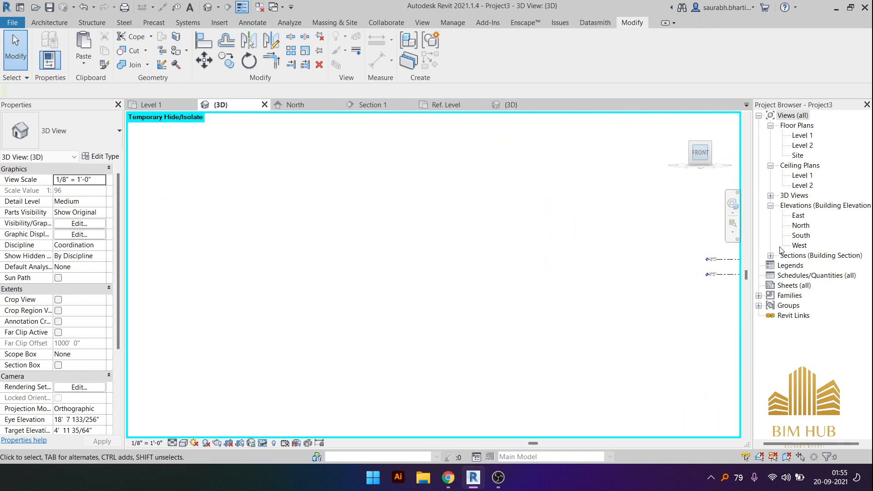
# - In the North elevation, temporarily hide the 9" wall that covers the wardrobe doors
pyautogui.doubleClick(801, 235)
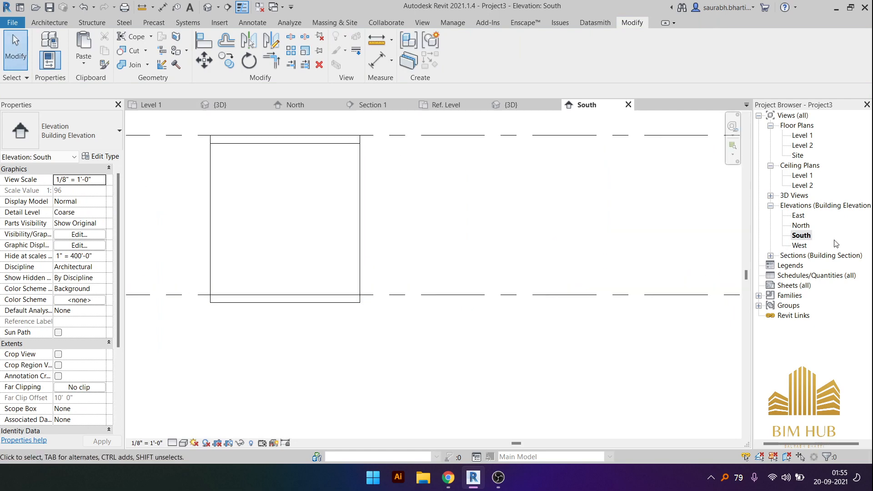
pyautogui.doubleClick(801, 225)
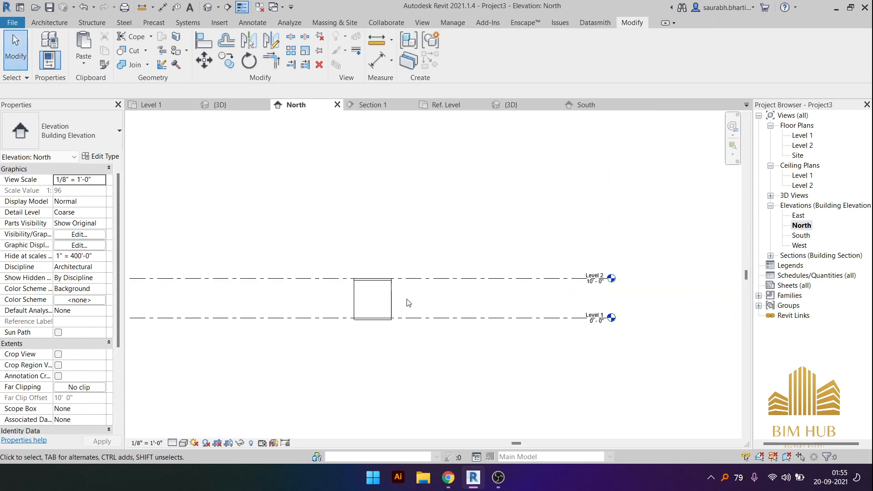
pyautogui.click(391, 298)
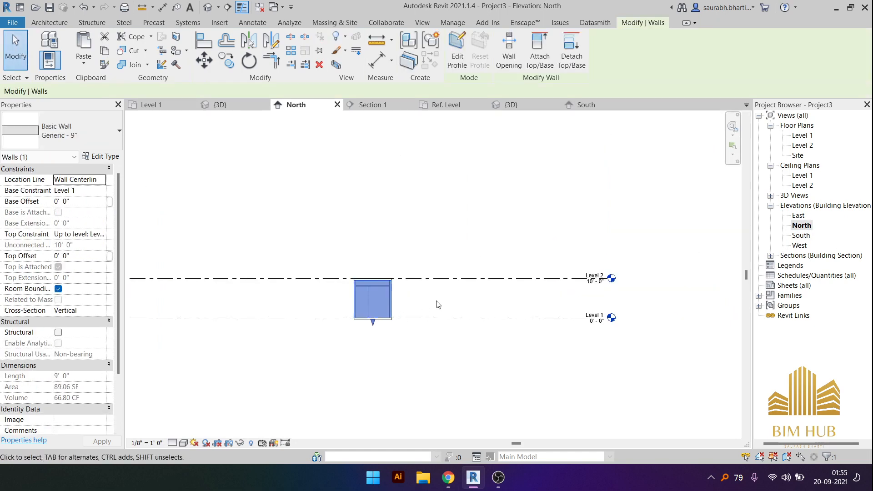
pyautogui.click(398, 307)
pyautogui.click(392, 302)
pyautogui.scroll(4, 355, 311)
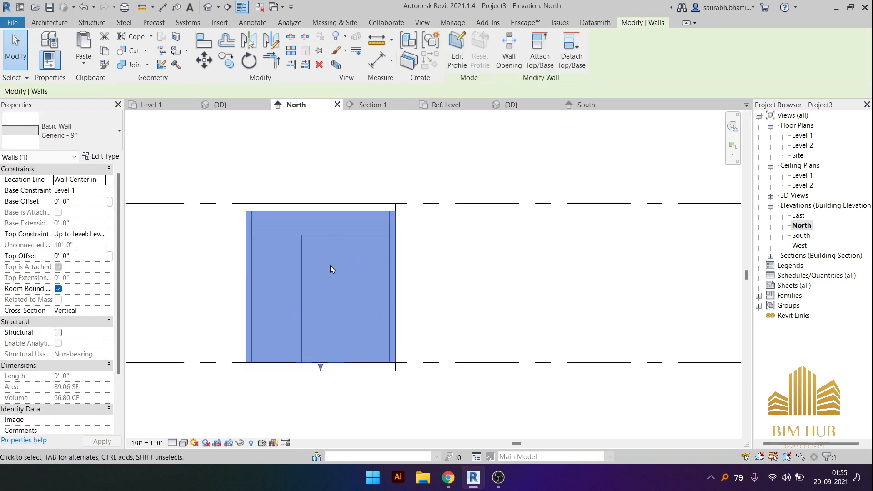
pyautogui.press('h')
pyautogui.press('h')
pyautogui.scroll(-2, 321, 286)
pyautogui.moveTo(363, 335); pyautogui.dragTo(308, 354, button='middle')
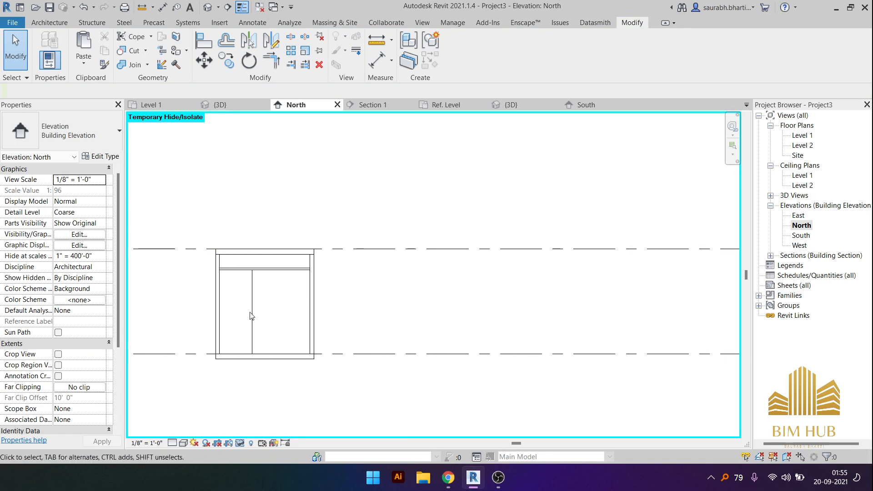
pyautogui.click(260, 314)
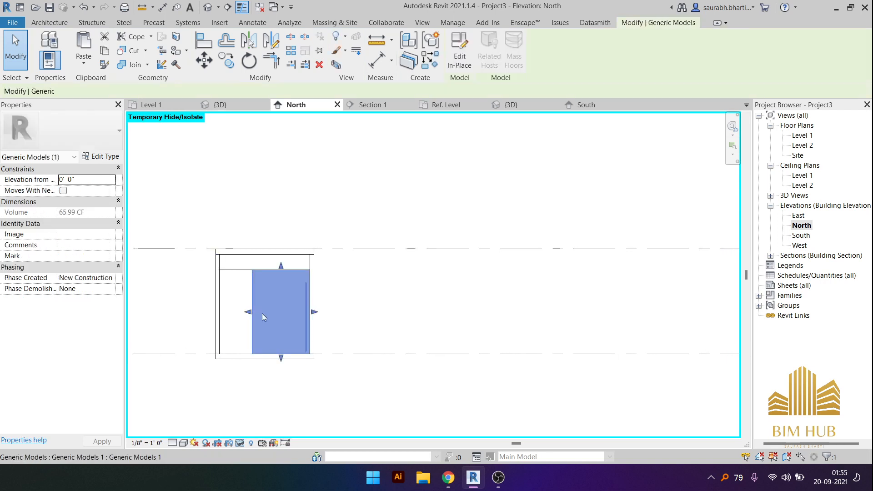
pyautogui.click(466, 287)
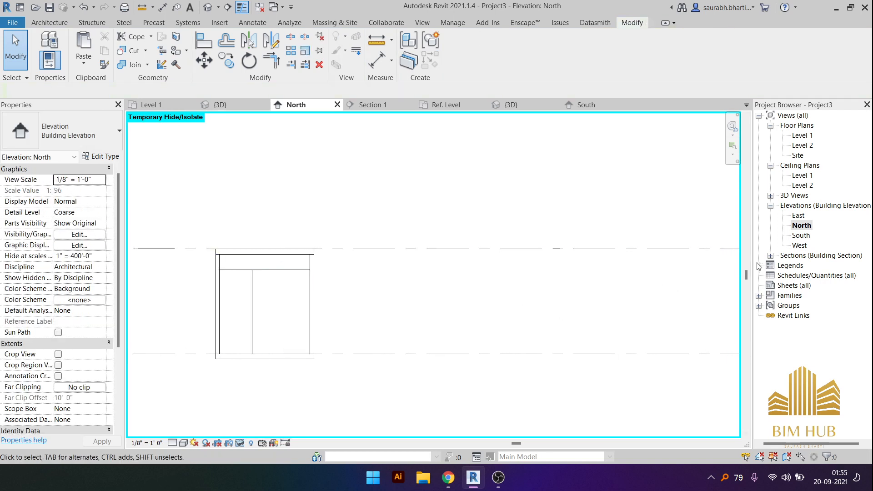
# - In the South elevation, temporarily hide the 9" wall in front of the wardrobe to expose the grooved door
pyautogui.doubleClick(799, 236)
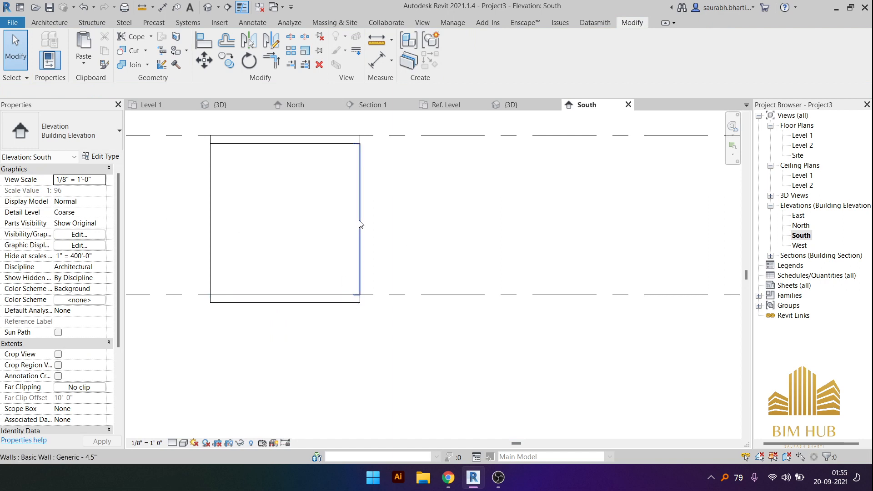
pyautogui.click(356, 191)
pyautogui.click(344, 164)
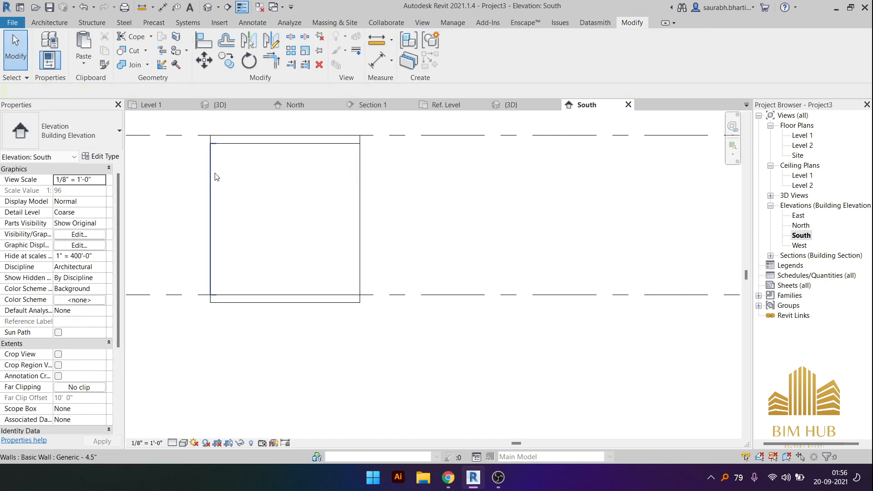
pyautogui.click(212, 184)
pyautogui.click(249, 258)
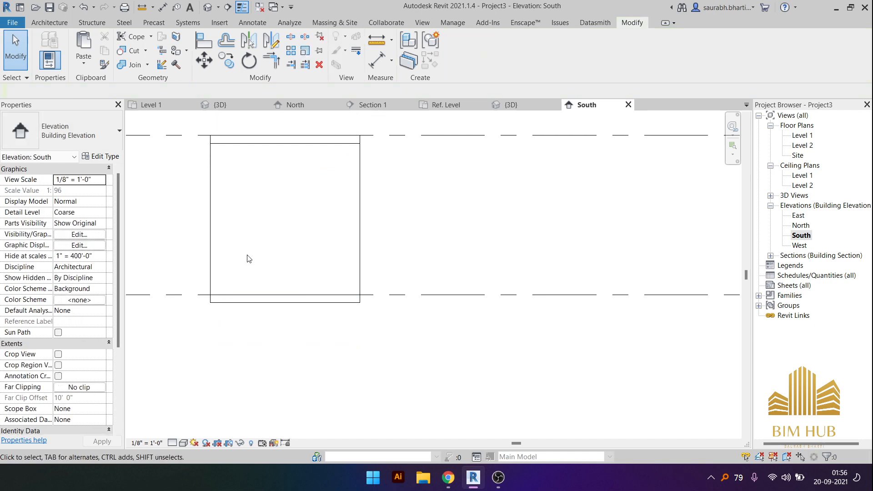
pyautogui.click(245, 293)
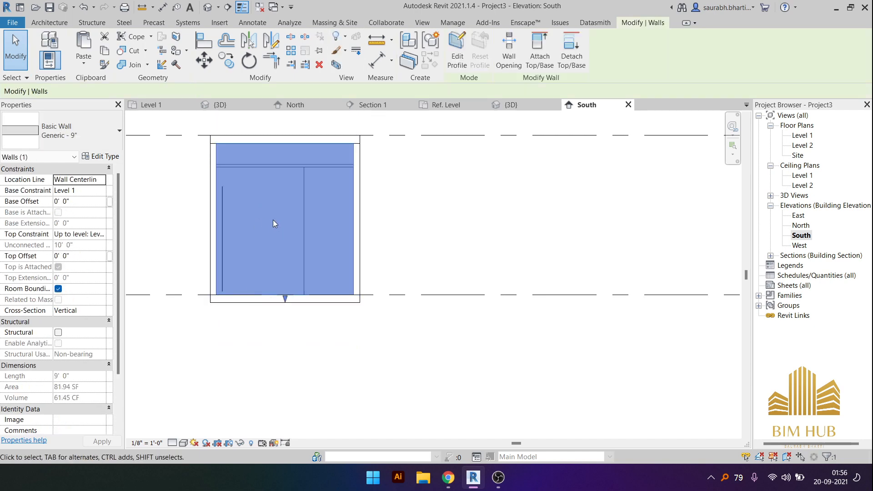
pyautogui.press('h')
pyautogui.press('h')
# - Stretch the upper end of the groove up to the top edge of the left door, at the ceiling's underside
pyautogui.click(331, 271)
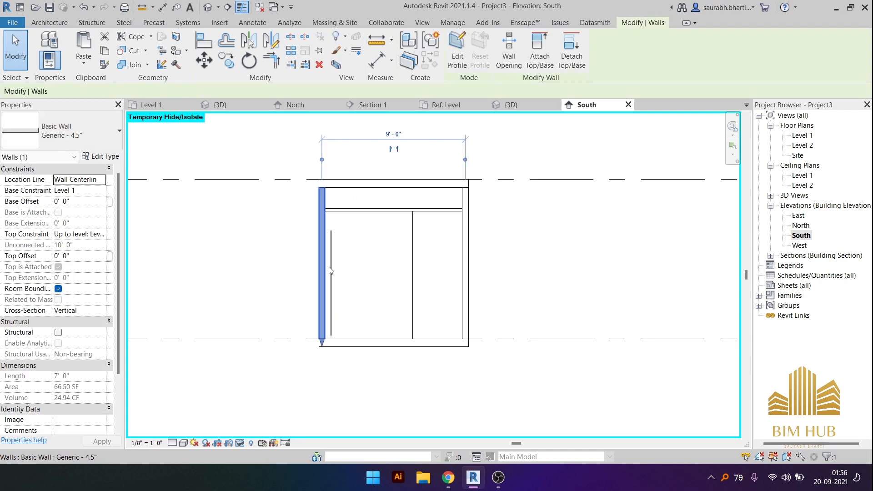
pyautogui.press('Escape')
pyautogui.scroll(9, 330, 257)
pyautogui.click(336, 229)
pyautogui.scroll(1, 340, 229)
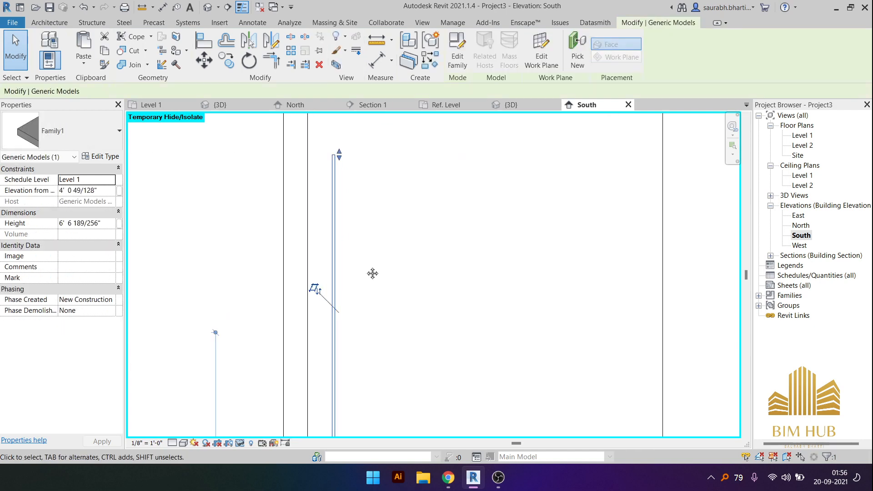
pyautogui.moveTo(372, 272); pyautogui.dragTo(390, 393, button='middle')
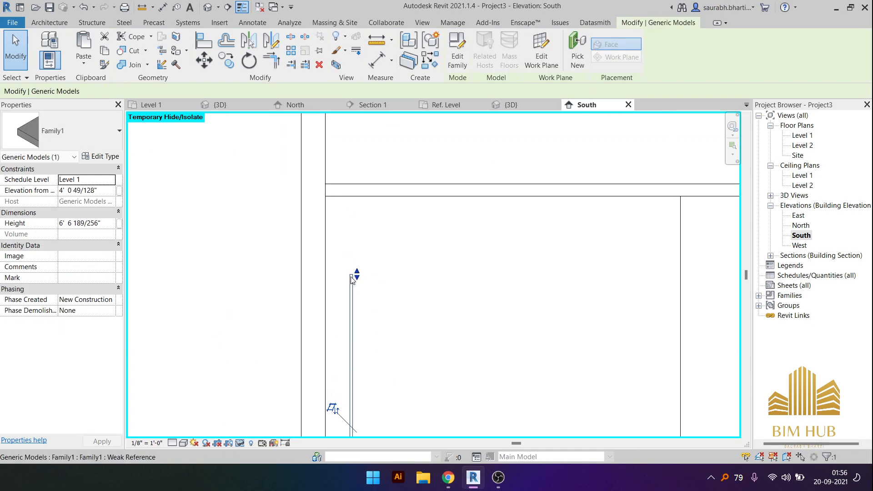
pyautogui.moveTo(357, 274); pyautogui.dragTo(354, 197)
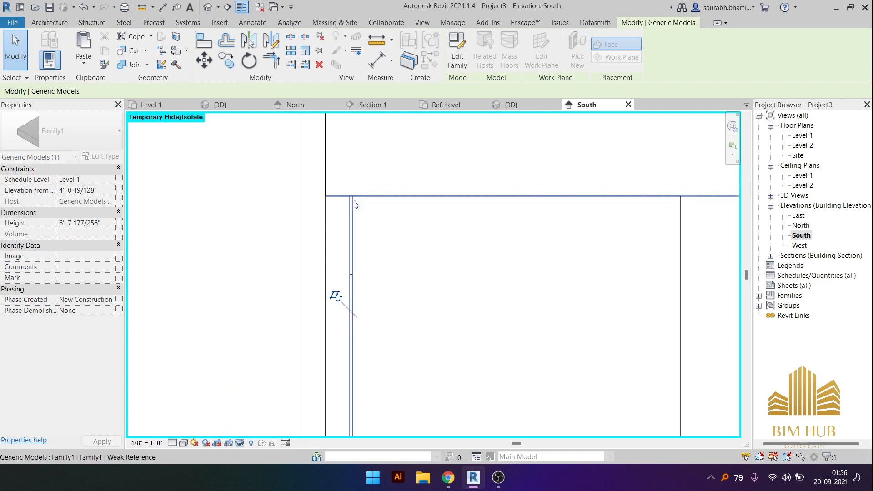
pyautogui.scroll(-2, 354, 197)
pyautogui.press('Escape')
# - Stretch the lower end of the groove down to the door's bottom edge at Level 1
pyautogui.scroll(5, 351, 310)
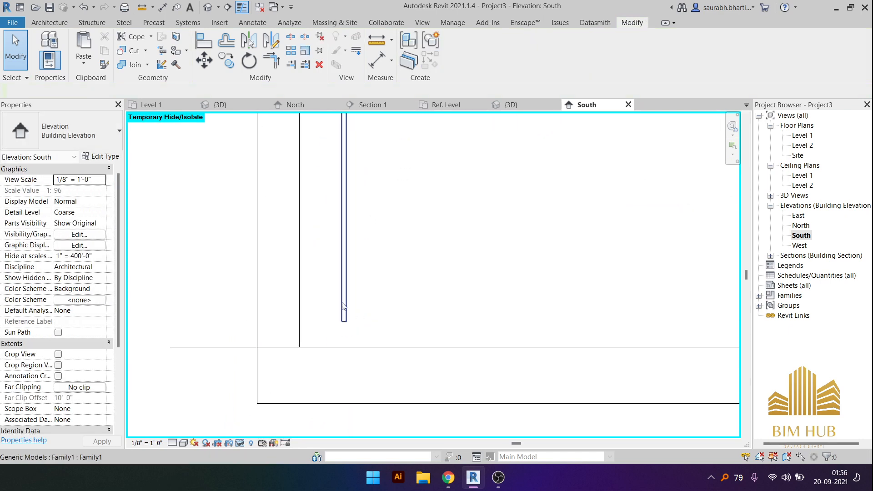
pyautogui.click(342, 306)
pyautogui.scroll(4, 346, 331)
pyautogui.moveTo(374, 300); pyautogui.dragTo(357, 386)
pyautogui.press('Escape')
pyautogui.scroll(-4, 348, 299)
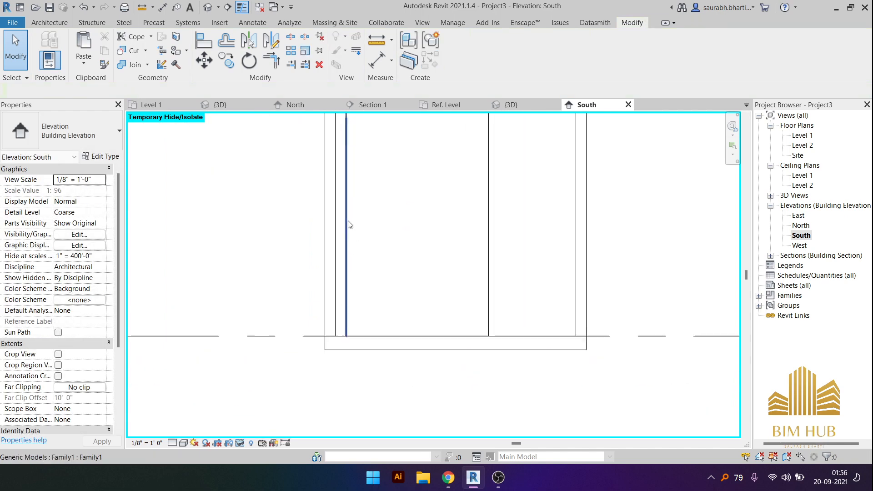
# - Nudge the full-height groove slightly left, closer to the wardrobe's side wall
pyautogui.scroll(2, 349, 224)
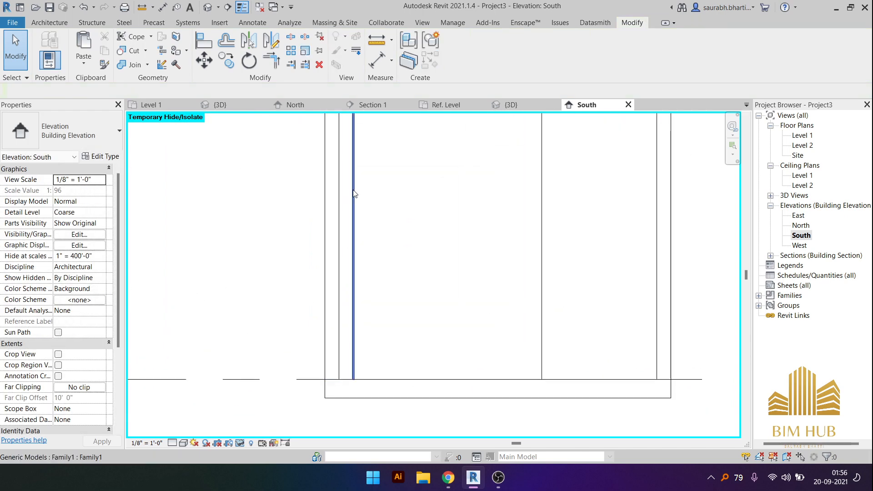
pyautogui.click(354, 194)
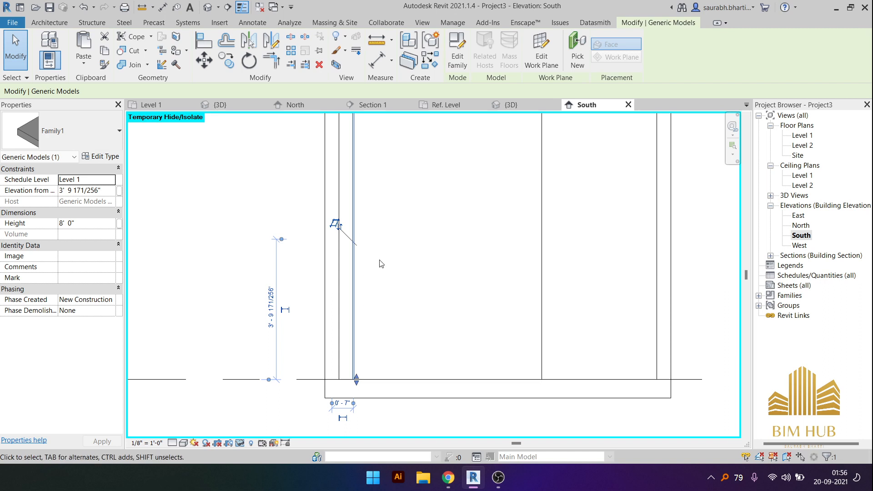
pyautogui.scroll(-1, 379, 251)
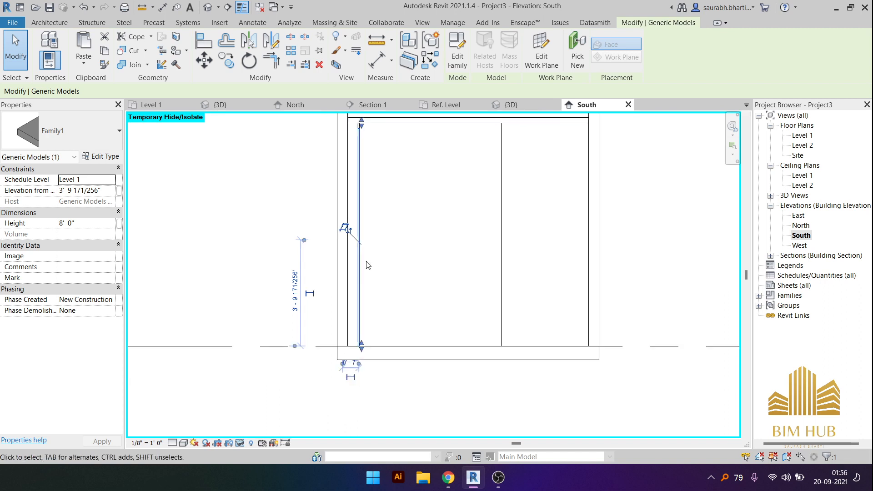
pyautogui.press('Left')
pyautogui.moveTo(370, 253); pyautogui.dragTo(366, 288, button='middle')
pyautogui.press('Escape')
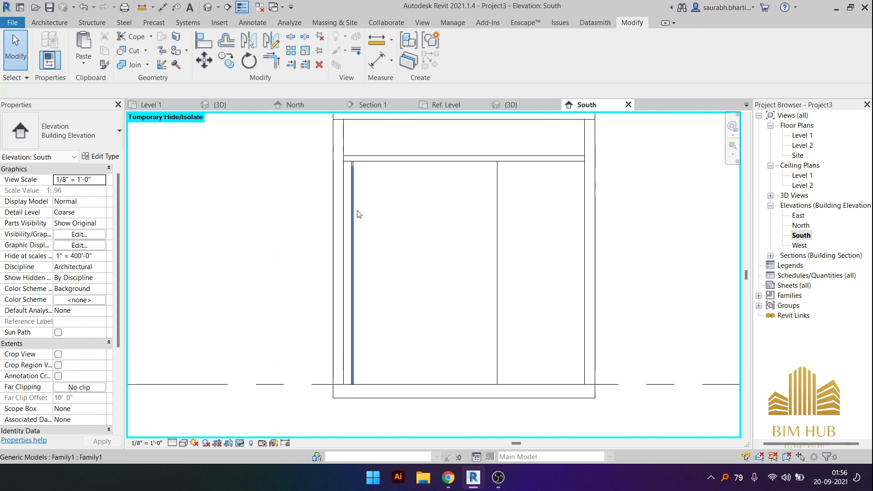
# - Try to copy the groove sideways by its distance from the door's left edge, and undo the copy
pyautogui.click(354, 207)
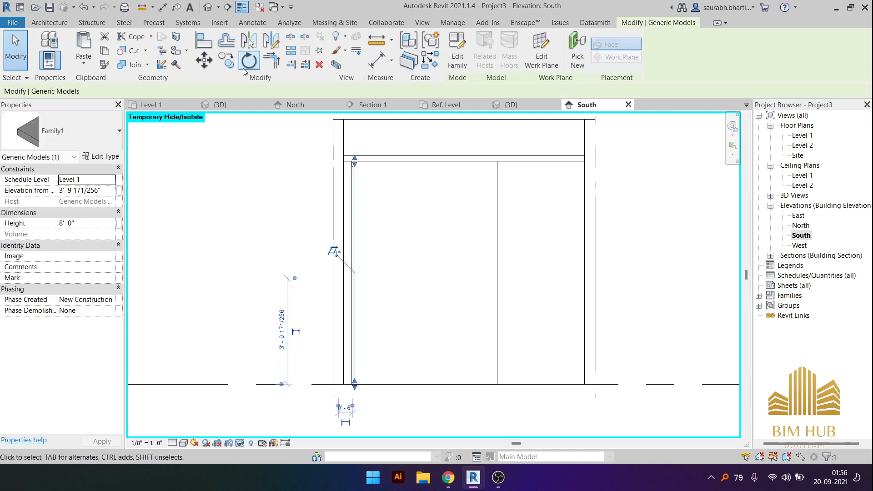
pyautogui.click(226, 61)
pyautogui.scroll(3, 316, 144)
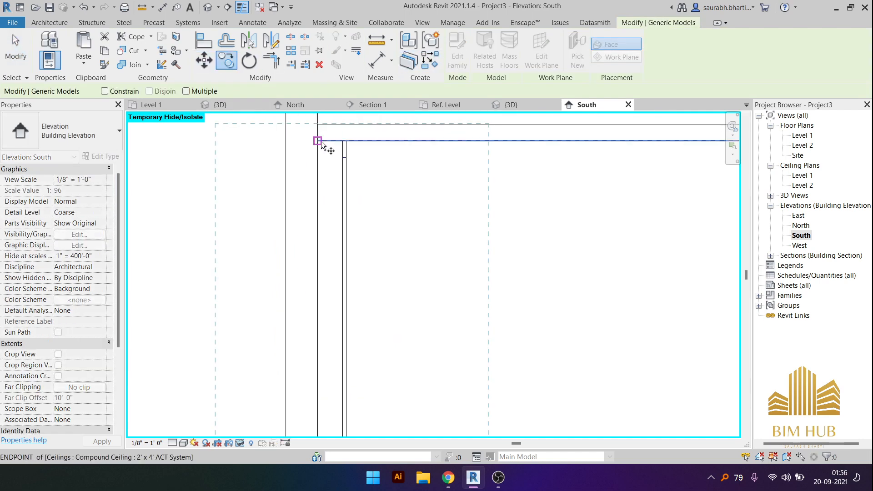
pyautogui.click(317, 141)
pyautogui.click(347, 141)
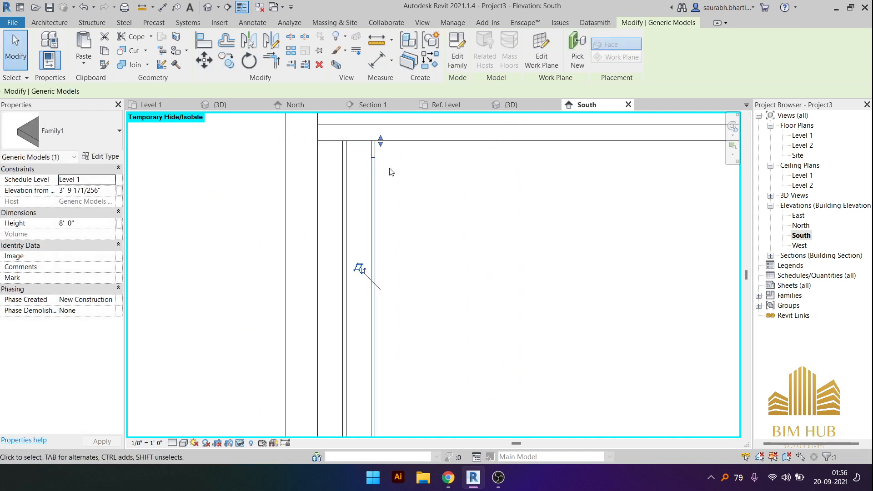
pyautogui.hotkey('ctrl', 'z')
pyautogui.click(345, 175)
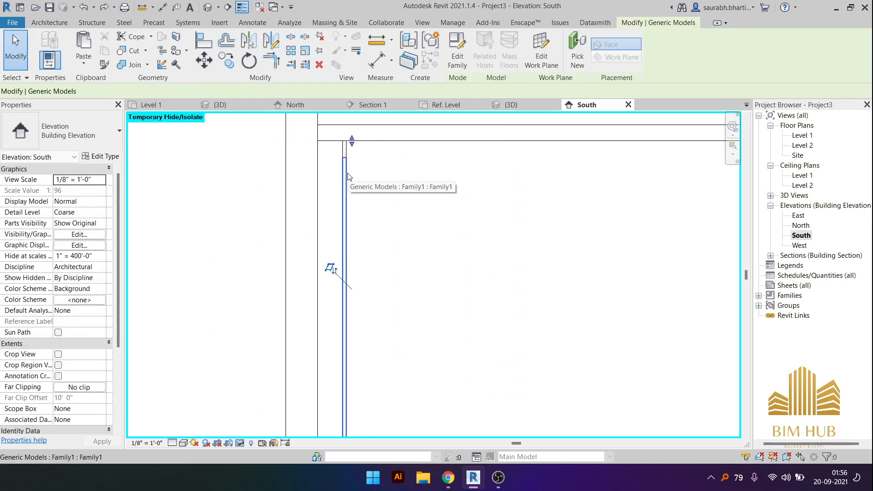
pyautogui.scroll(-3, 347, 173)
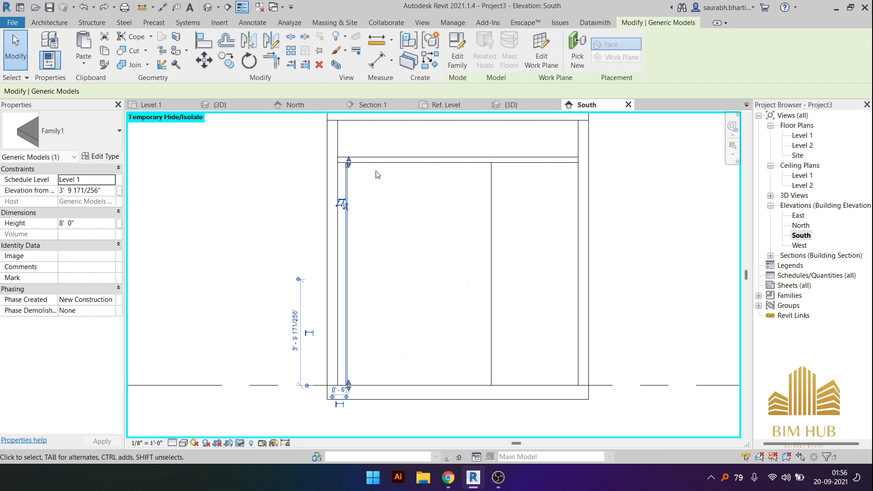
pyautogui.scroll(-2, 389, 186)
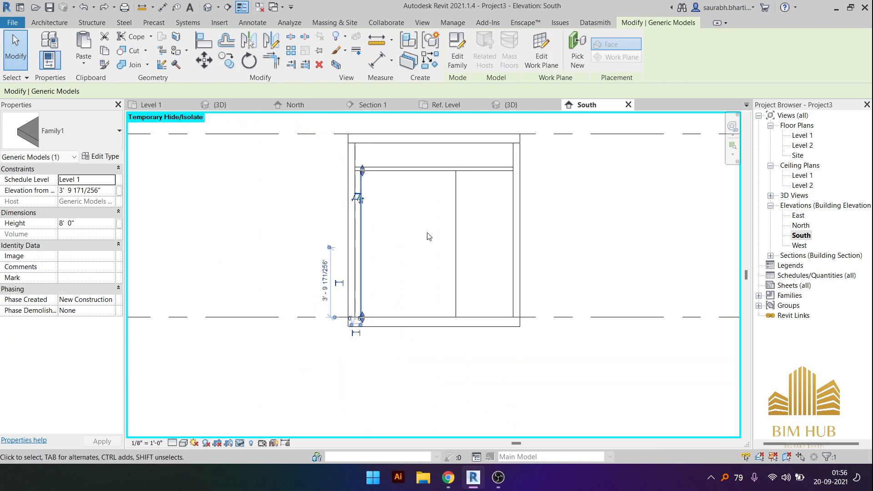
pyautogui.click(394, 186)
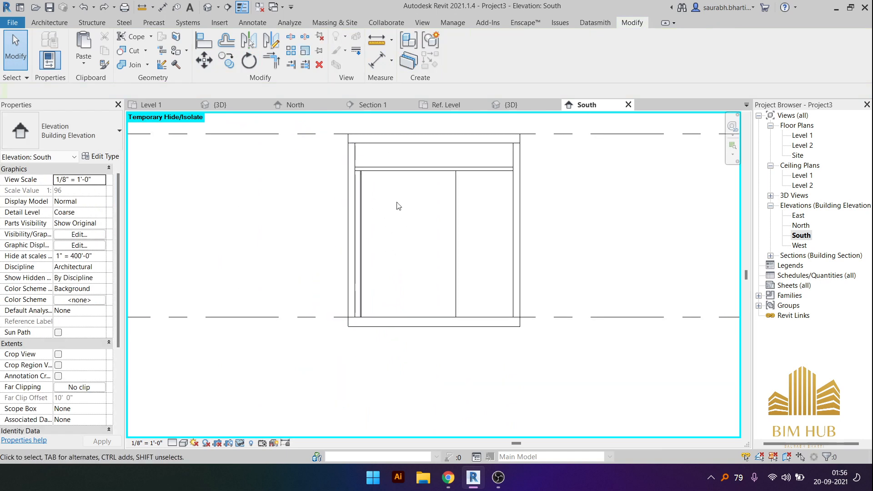
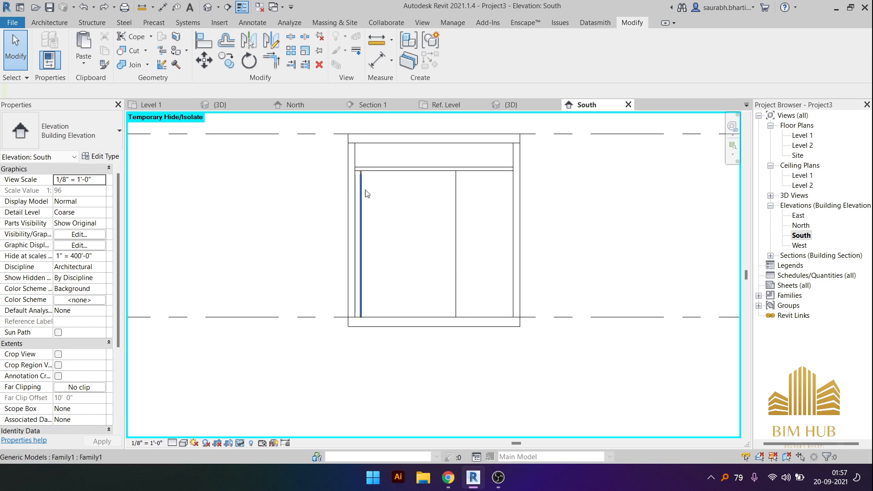
# - Try to array the groove downward from the left door's top edge with a count of 5, and undo it
pyautogui.click(359, 205)
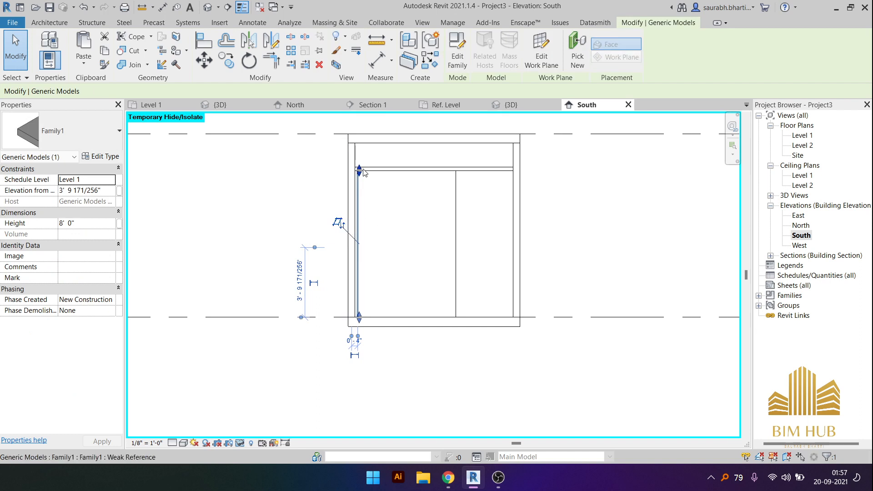
pyautogui.scroll(1, 363, 173)
pyautogui.click(291, 50)
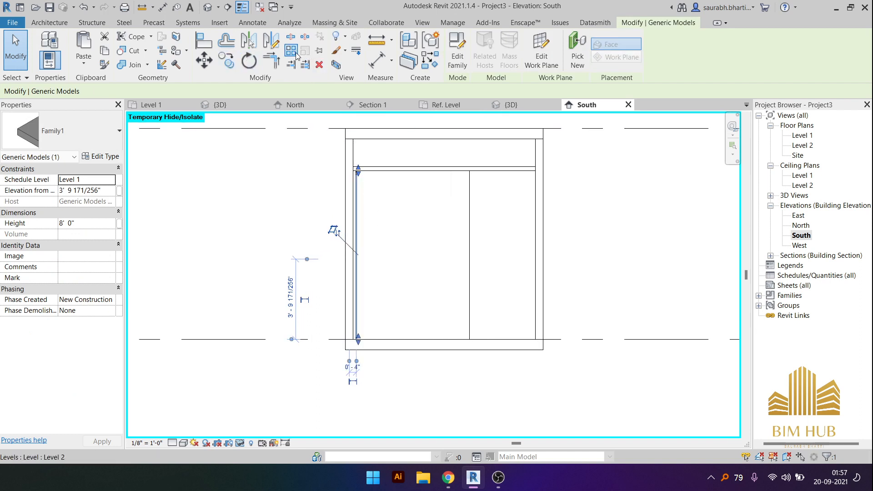
pyautogui.scroll(4, 377, 191)
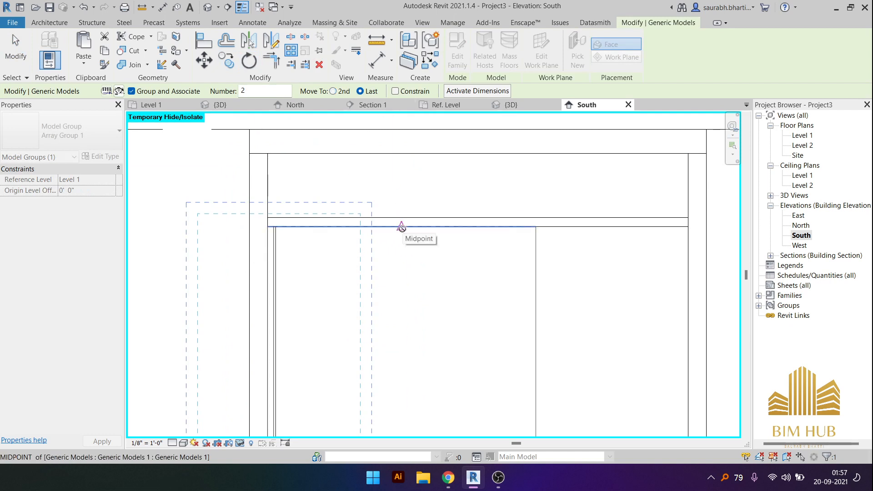
pyautogui.click(402, 226)
pyautogui.moveTo(397, 392); pyautogui.dragTo(401, 206, button='middle')
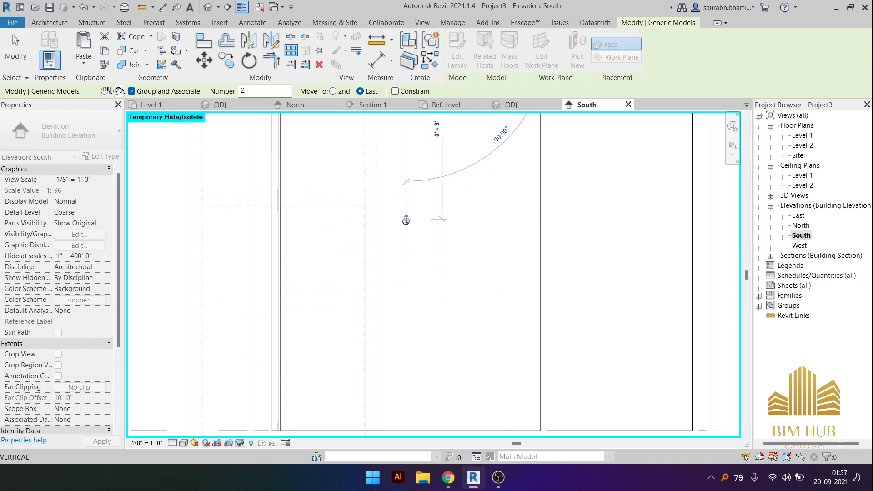
pyautogui.scroll(-1, 399, 345)
pyautogui.click(405, 322)
pyautogui.scroll(-6, 405, 321)
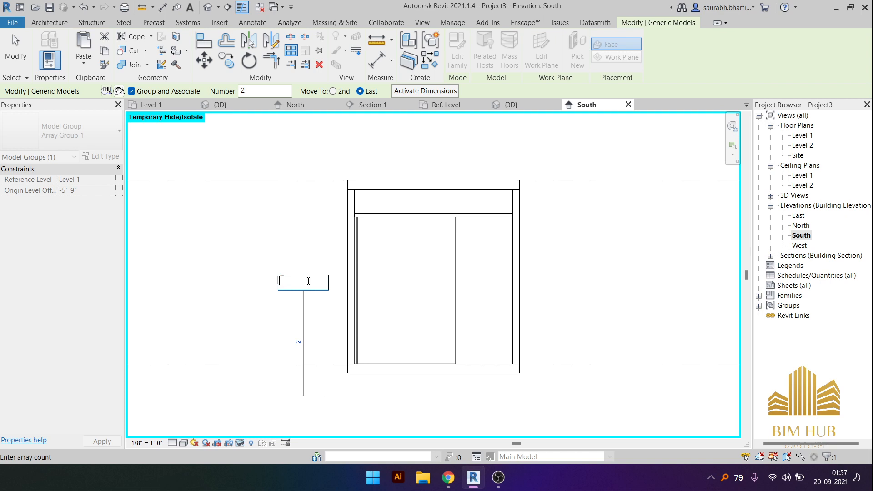
pyautogui.write('5')
pyautogui.press('Return')
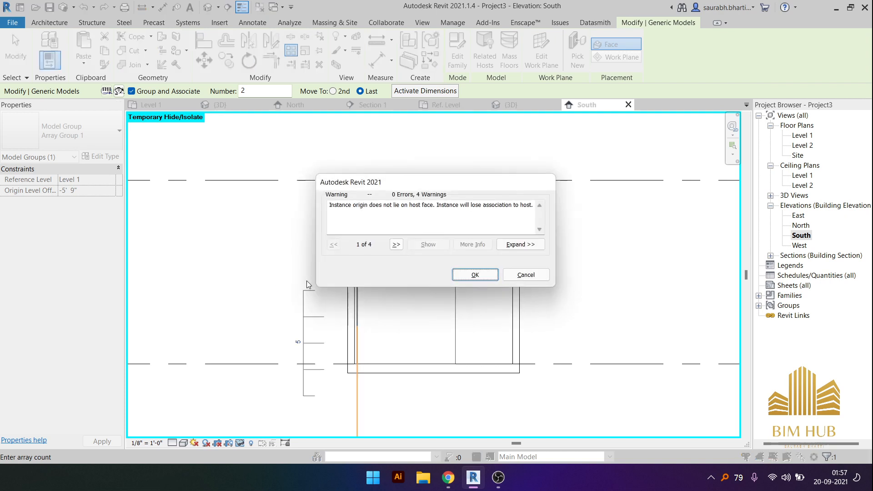
pyautogui.click(475, 275)
pyautogui.scroll(-3, 397, 307)
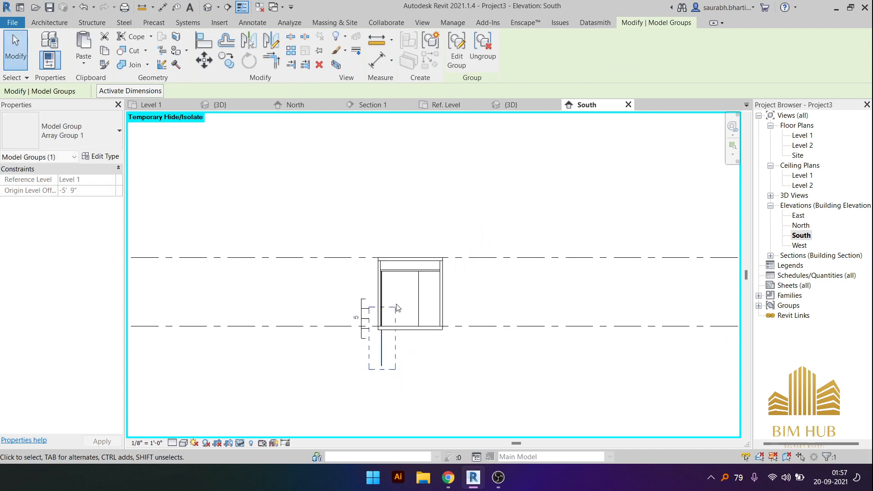
pyautogui.hotkey('ctrl', 'z')
# - Copy the full-height groove about 4" sideways along the left door's top edge, away from the side wall
pyautogui.scroll(8, 388, 319)
pyautogui.click(354, 226)
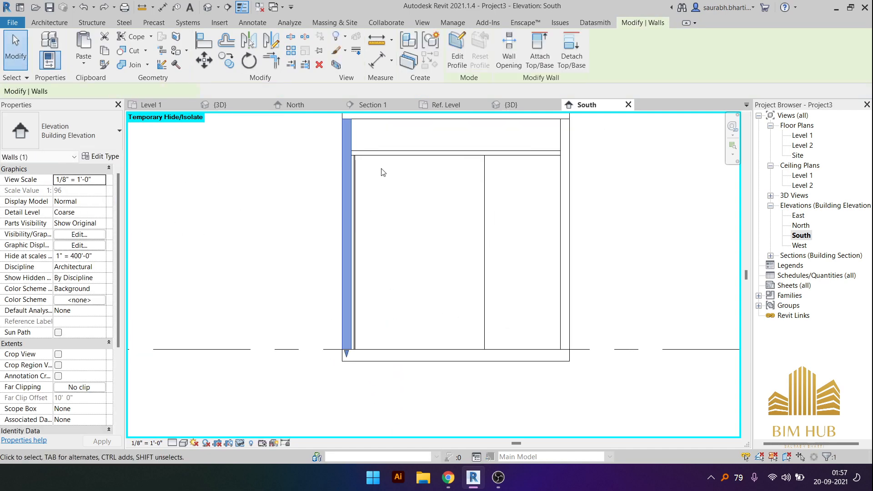
pyautogui.click(379, 170)
pyautogui.scroll(2, 372, 177)
pyautogui.click(354, 175)
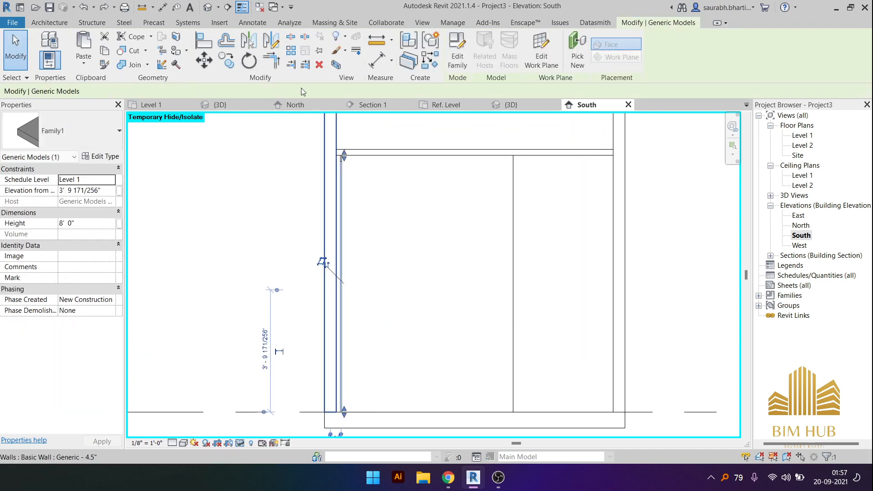
pyautogui.click(218, 60)
pyautogui.scroll(3, 298, 125)
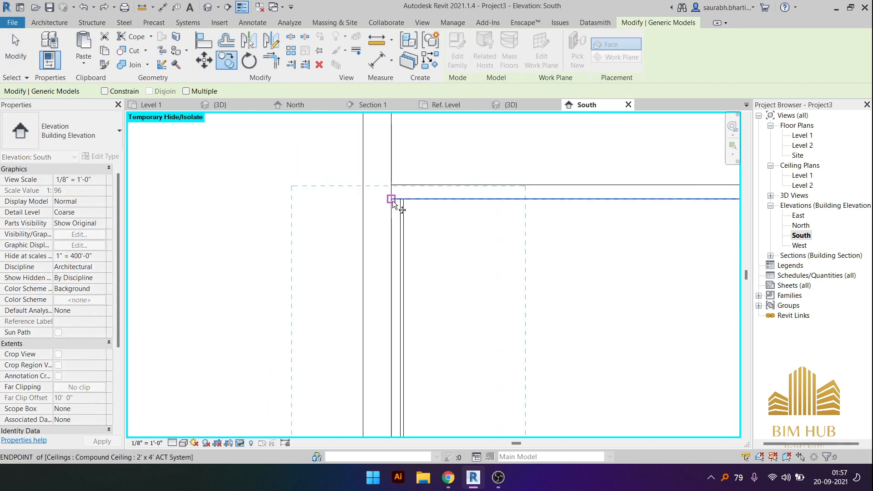
pyautogui.click(391, 199)
pyautogui.click(417, 202)
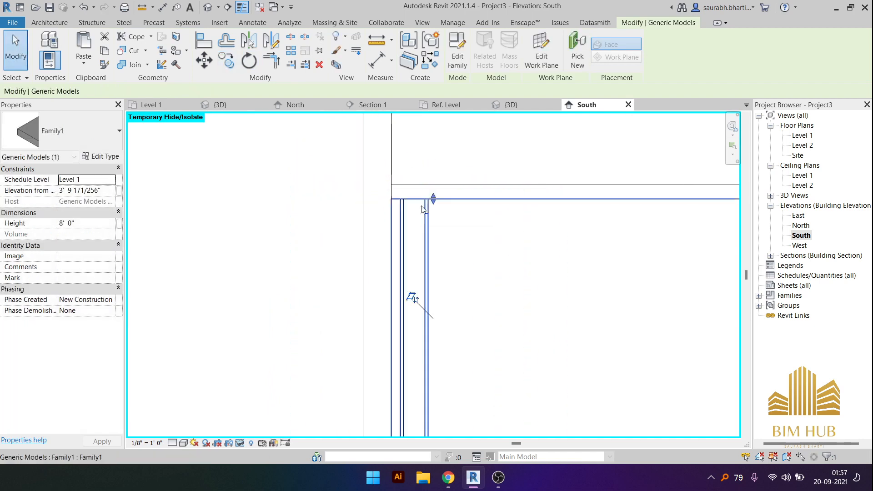
pyautogui.press('Escape')
# - Place an aligned dimension for the gap between the first two grooves, above the doors
pyautogui.press('i')
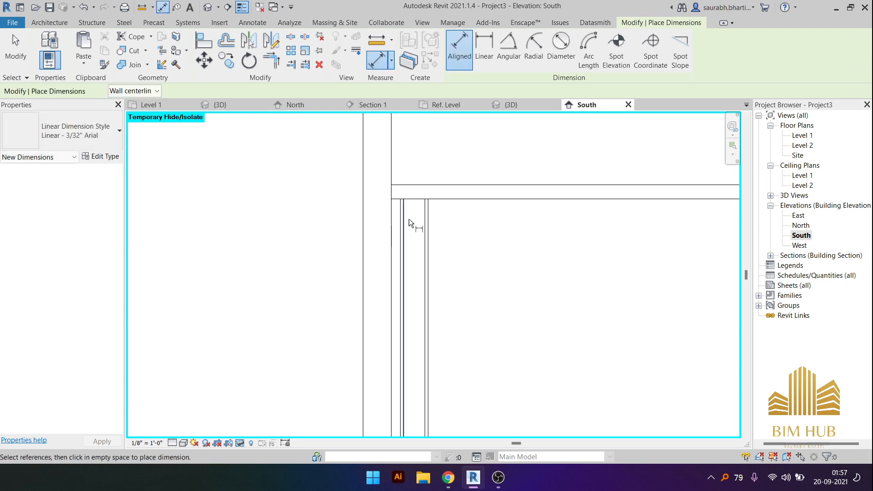
pyautogui.click(404, 214)
pyautogui.press('d')
pyautogui.press('i')
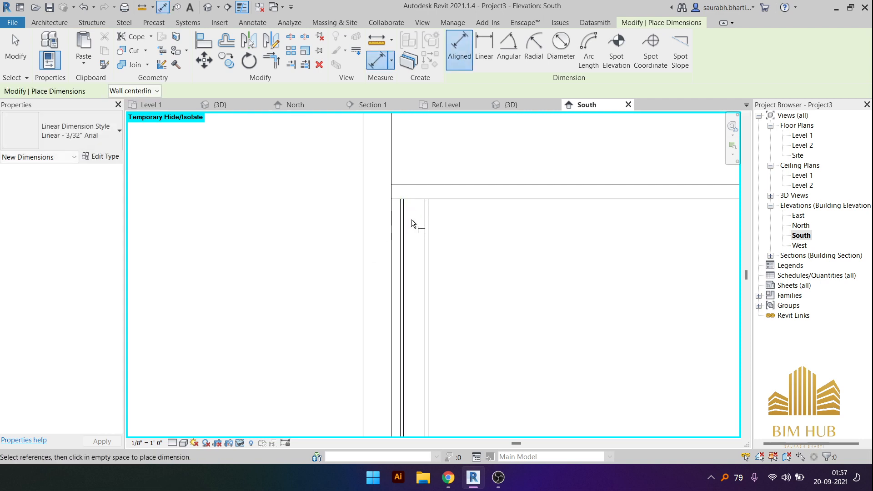
pyautogui.scroll(5, 409, 214)
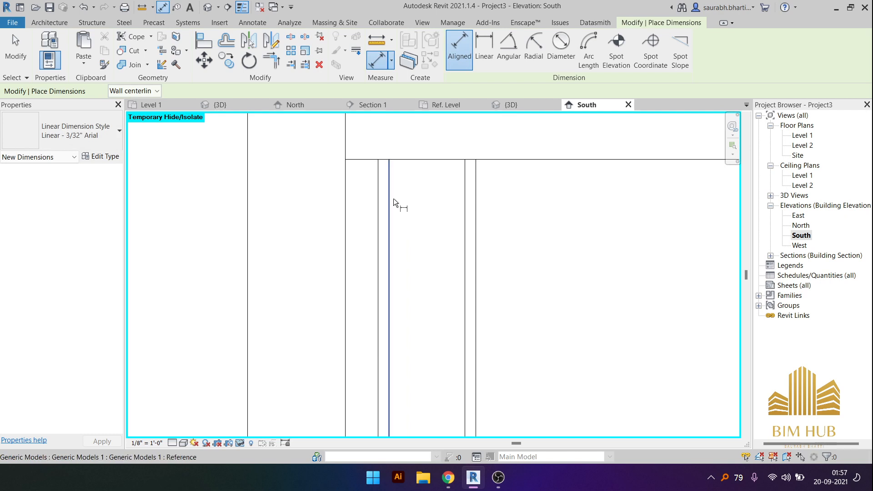
pyautogui.click(393, 199)
pyautogui.scroll(-5, 464, 209)
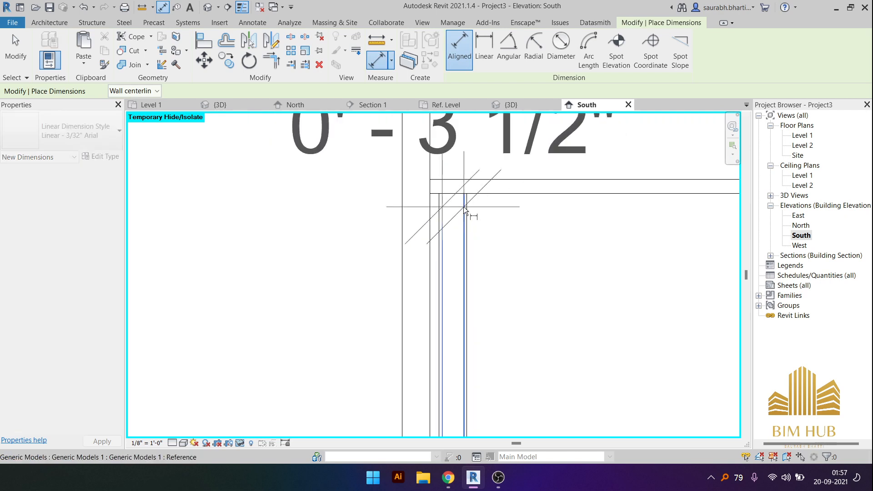
pyautogui.click(464, 207)
pyautogui.moveTo(464, 208); pyautogui.dragTo(418, 318, button='middle')
pyautogui.click(411, 197)
pyautogui.press('Escape')
pyautogui.press('Escape')
# - Examine the second groove's spacing at its lower and upper ends against the side wall and first groove
pyautogui.scroll(-3, 393, 169)
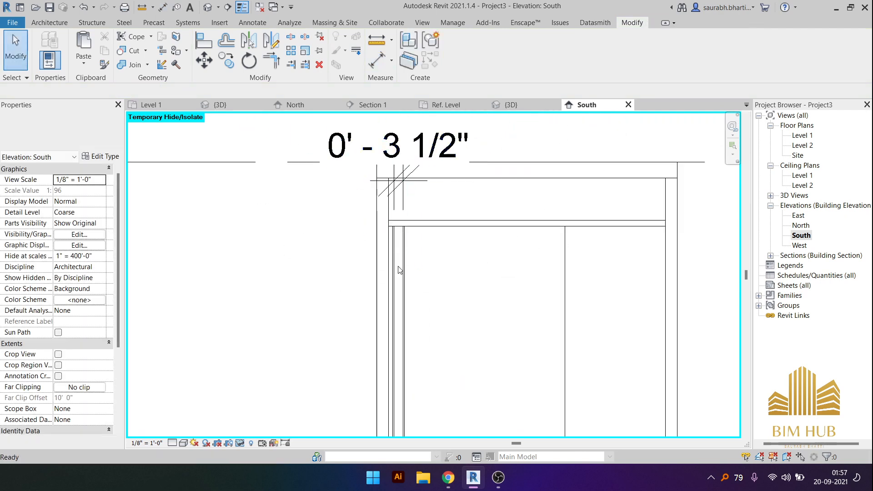
pyautogui.click(405, 262)
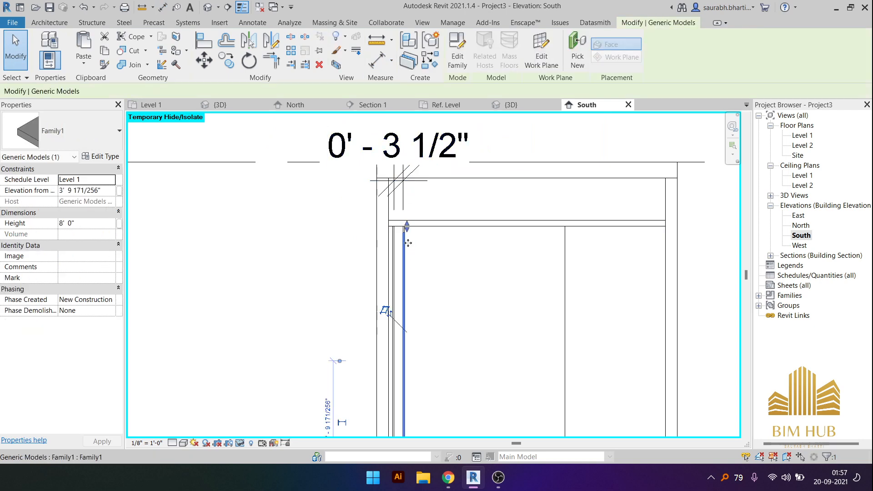
pyautogui.press('Escape')
pyautogui.click(405, 267)
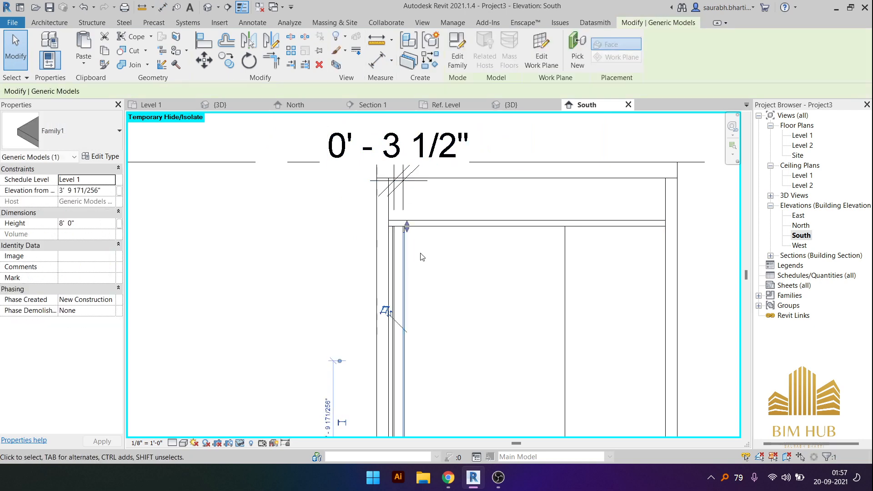
pyautogui.scroll(-5, 439, 246)
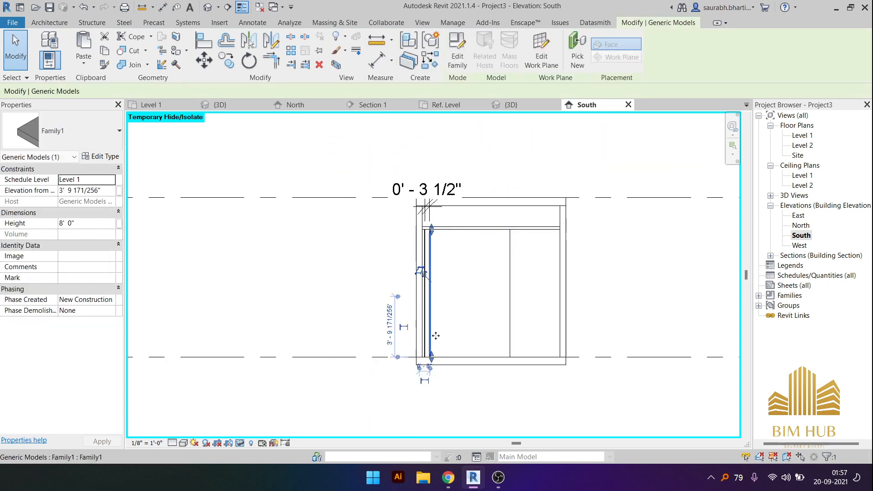
pyautogui.scroll(5, 435, 341)
pyautogui.press('Escape')
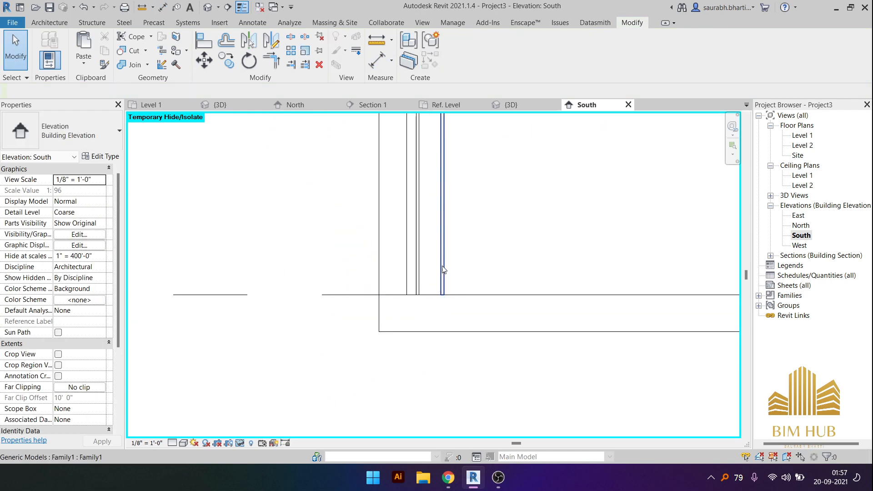
pyautogui.click(442, 264)
pyautogui.scroll(-1, 425, 315)
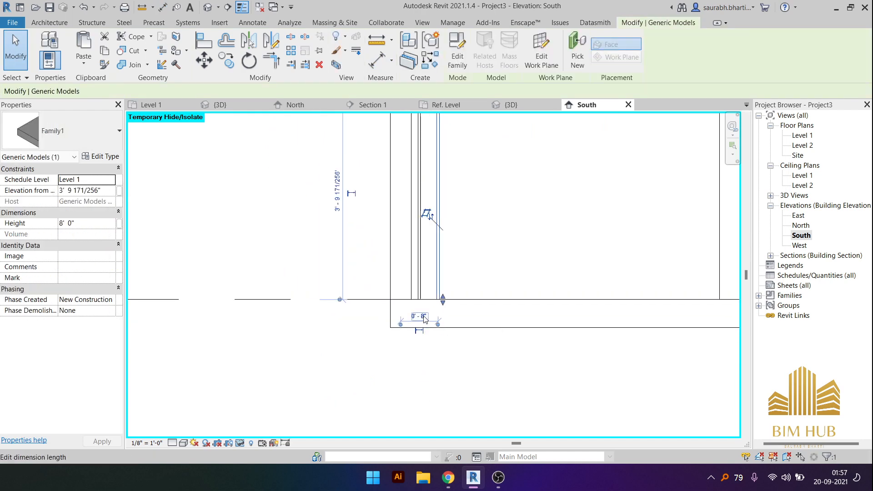
pyautogui.scroll(-2, 436, 216)
pyautogui.moveTo(442, 192); pyautogui.dragTo(419, 376, button='middle')
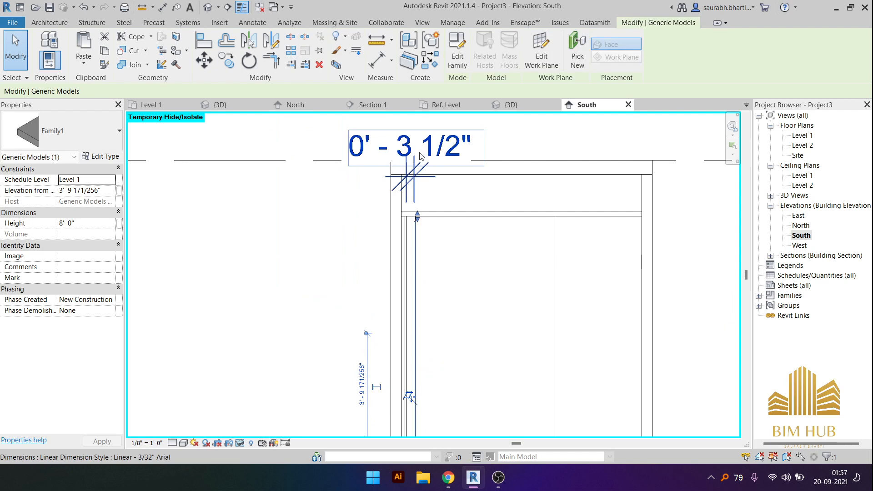
pyautogui.press('Escape')
# - Copy the second groove once by the spacing between the first two grooves, as a third groove on the left door
pyautogui.click(415, 249)
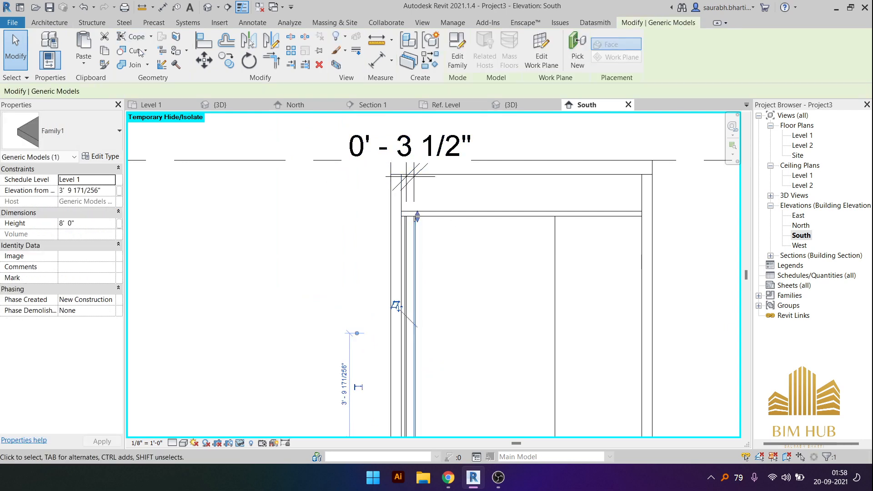
pyautogui.click(225, 66)
pyautogui.scroll(4, 375, 195)
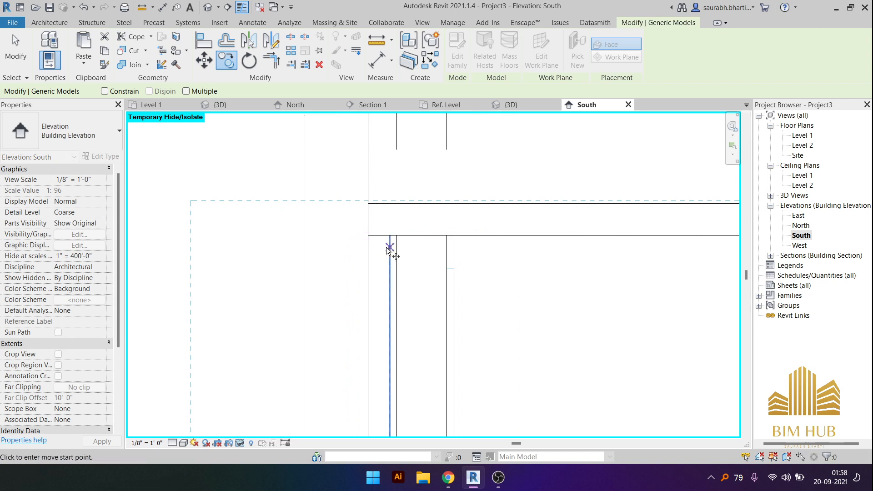
pyautogui.click(396, 235)
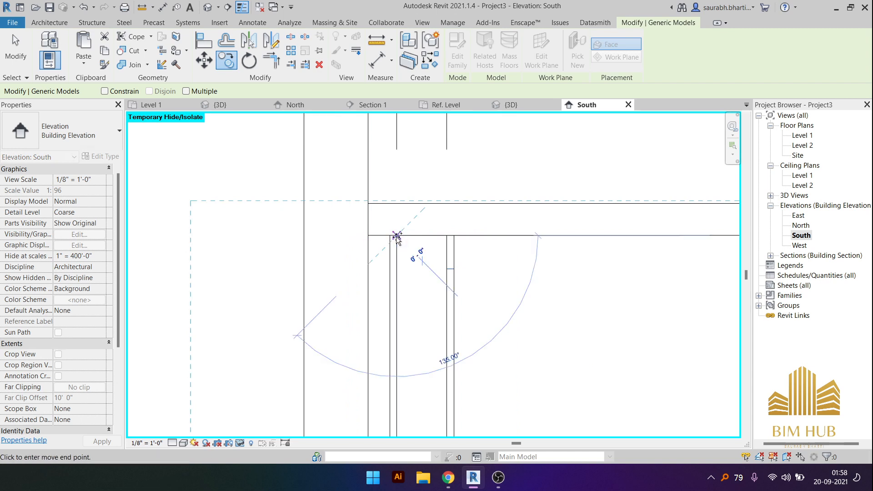
pyautogui.click(454, 237)
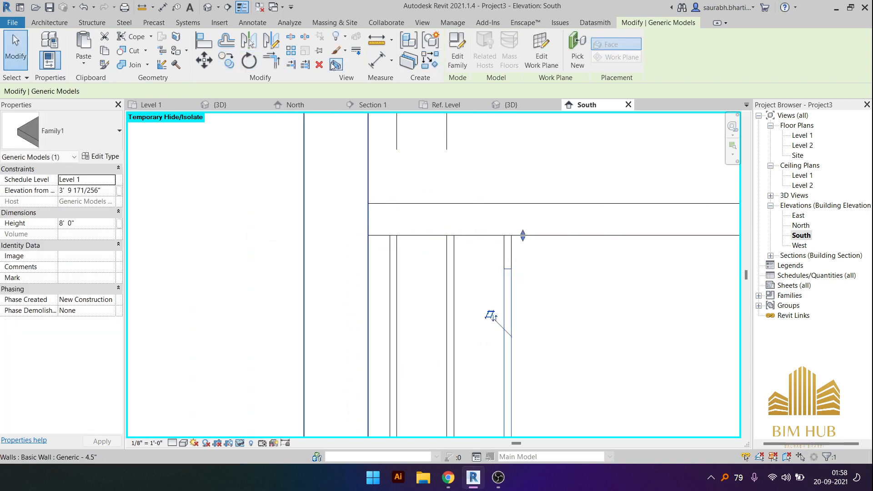
# - Copy the third groove in multiple-copy mode, placing a fourth and a fifth groove at 4" spacing
pyautogui.click(225, 55)
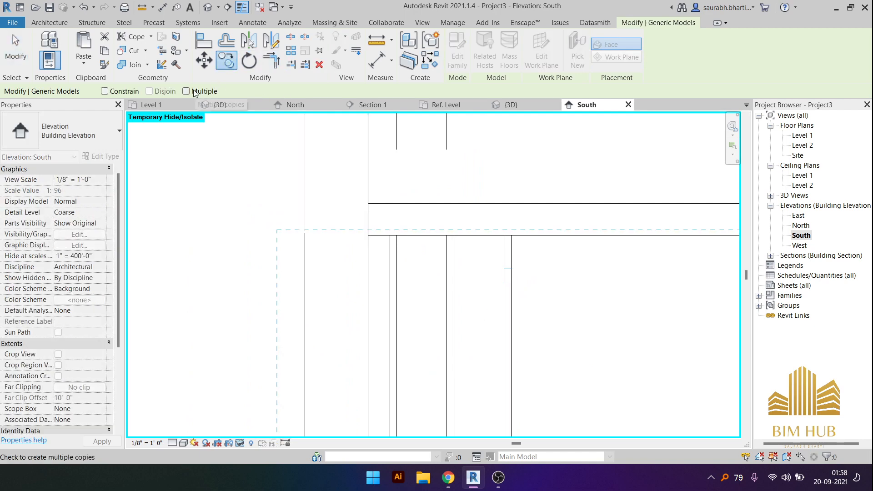
pyautogui.click(454, 236)
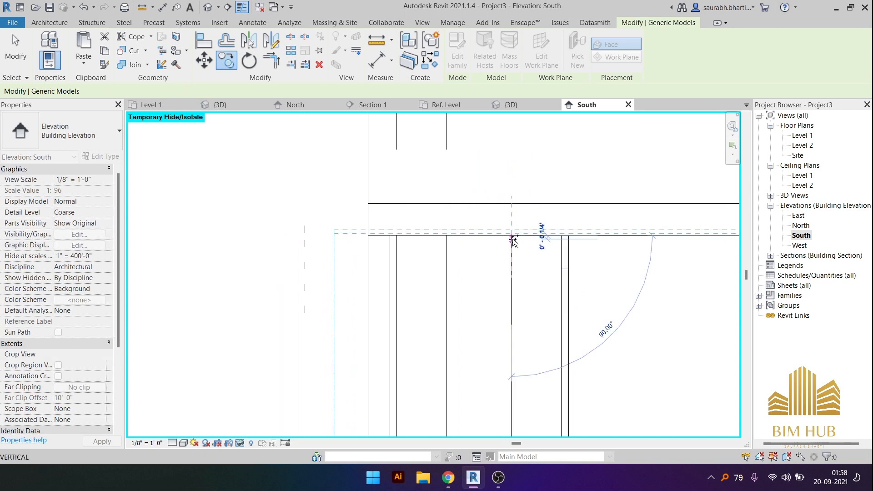
pyautogui.click(512, 237)
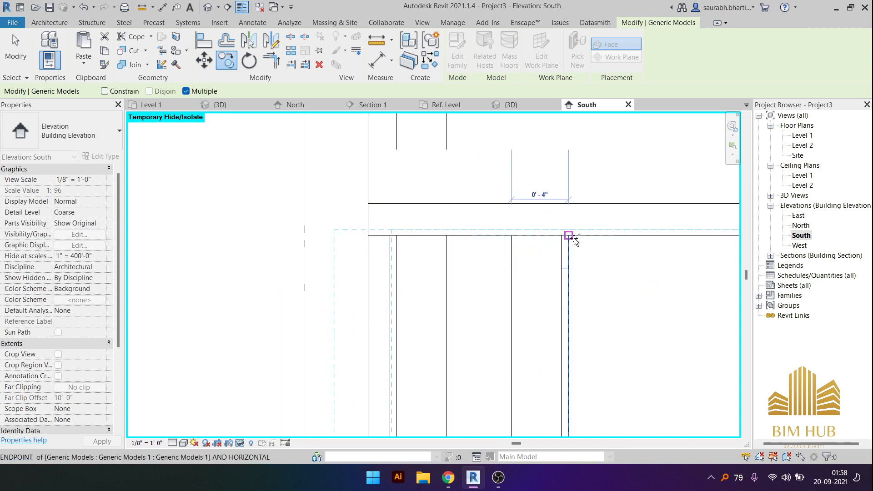
pyautogui.click(574, 237)
# - Place a sixth, seventh and eighth groove on the left wardrobe door at 4" spacing, ending the multiple copy
pyautogui.scroll(-5, 637, 234)
pyautogui.moveTo(682, 313); pyautogui.dragTo(457, 209, button='middle')
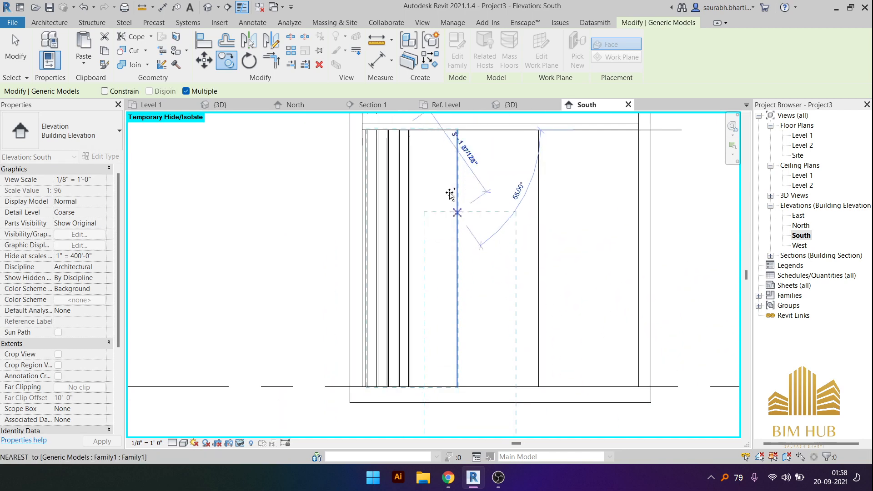
pyautogui.moveTo(419, 138); pyautogui.dragTo(443, 224, button='middle')
pyautogui.scroll(2, 444, 206)
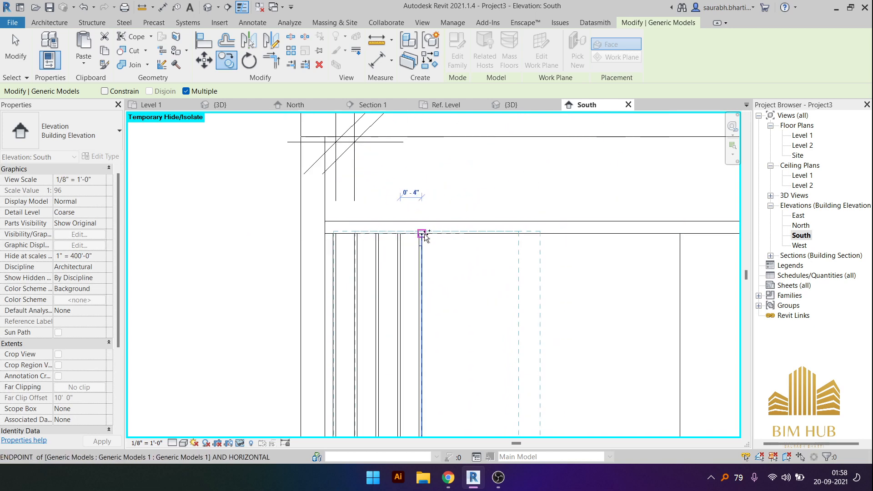
pyautogui.scroll(3, 423, 234)
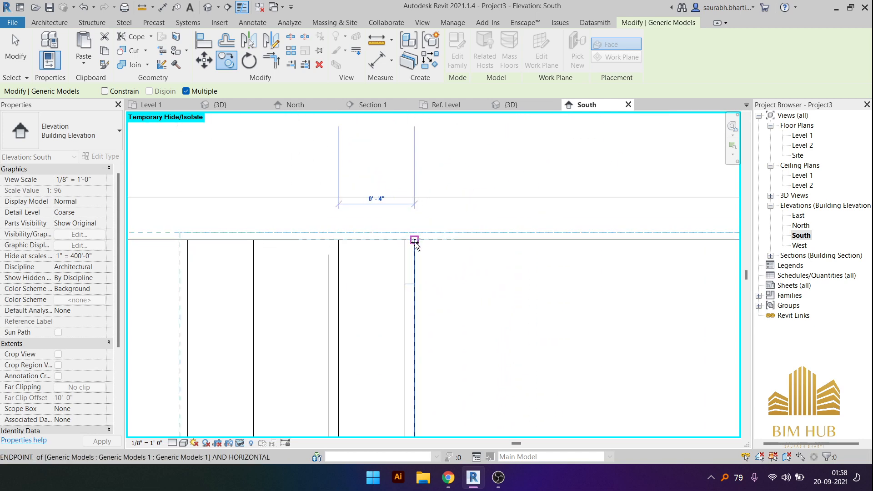
pyautogui.click(414, 241)
pyautogui.scroll(-1, 506, 268)
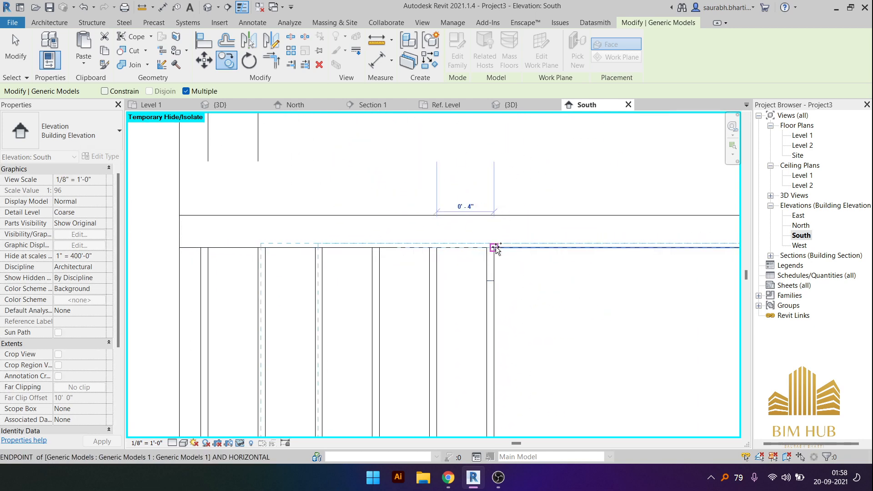
pyautogui.scroll(-4, 496, 249)
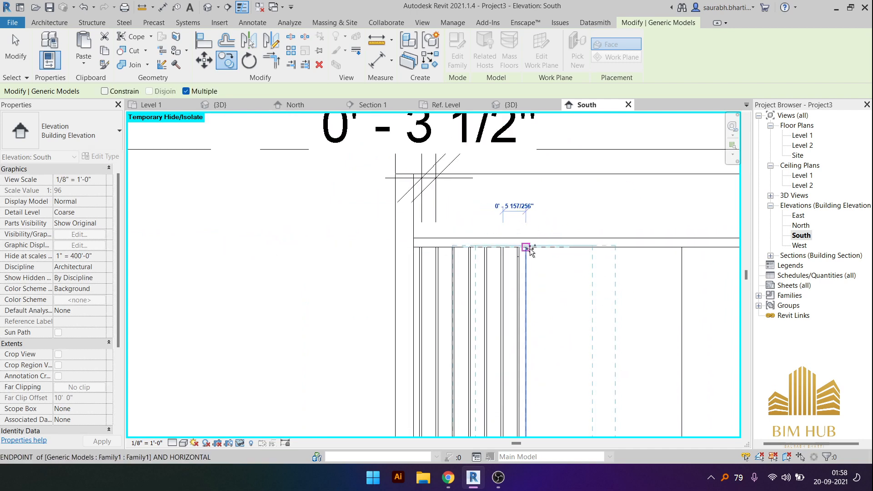
pyautogui.scroll(4, 524, 247)
pyautogui.click(512, 249)
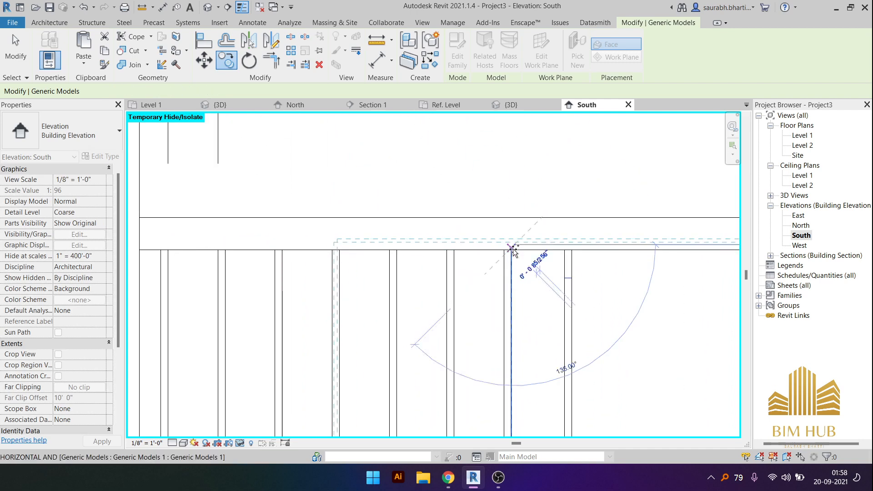
pyautogui.scroll(-4, 524, 253)
pyautogui.press('Escape')
pyautogui.scroll(-4, 526, 252)
pyautogui.scroll(2, 538, 338)
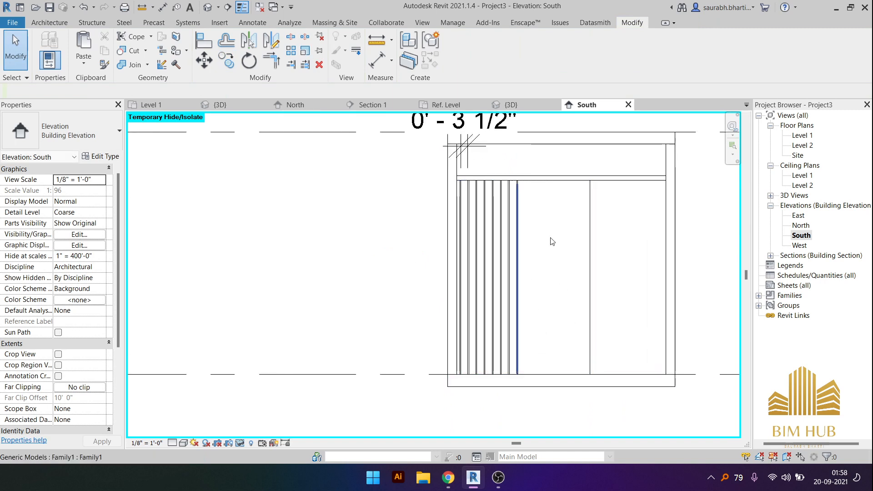
pyautogui.moveTo(524, 243); pyautogui.dragTo(475, 330, button='middle')
# - Temporarily hide the ceiling above the wardrobe in the default 3D view
pyautogui.click(208, 8)
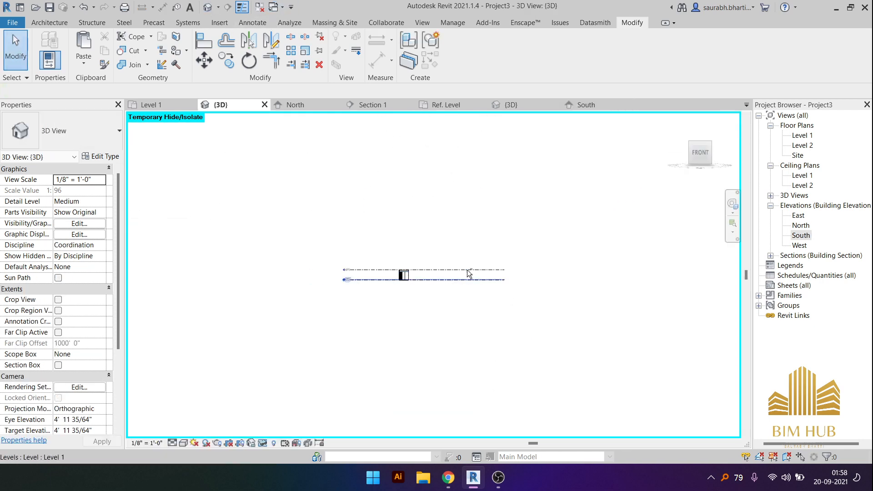
pyautogui.keyDown('shift'); pyautogui.moveTo(467, 275); pyautogui.dragTo(409, 300, button='middle'); pyautogui.keyUp('shift')
pyautogui.scroll(5, 409, 263)
pyautogui.click(404, 264)
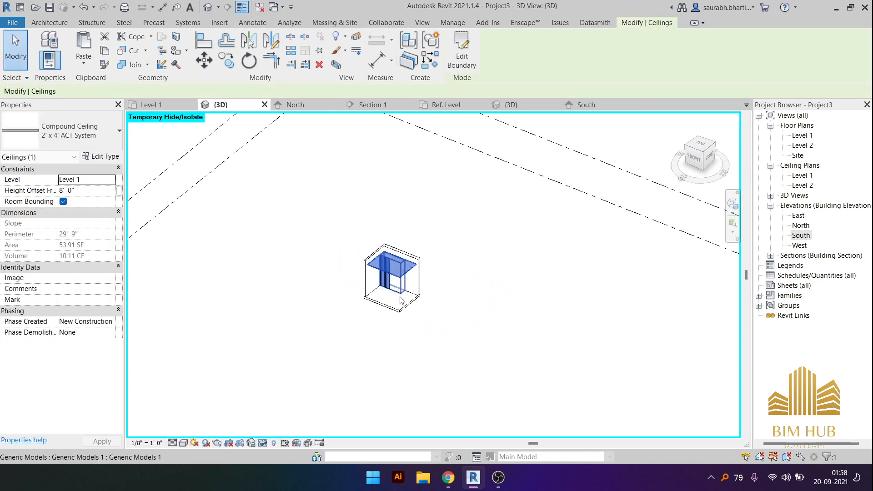
pyautogui.scroll(5, 394, 273)
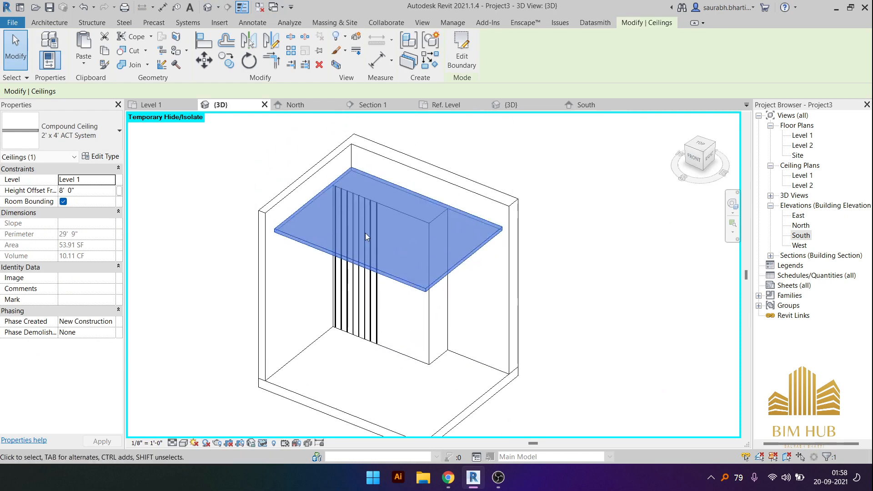
pyautogui.press('h')
pyautogui.press('h')
# - Examine the groove cuts along the wardrobe front from directly above
pyautogui.keyDown('shift'); pyautogui.moveTo(630, 260); pyautogui.dragTo(571, 274, button='middle'); pyautogui.keyUp('shift')
pyautogui.click(699, 145)
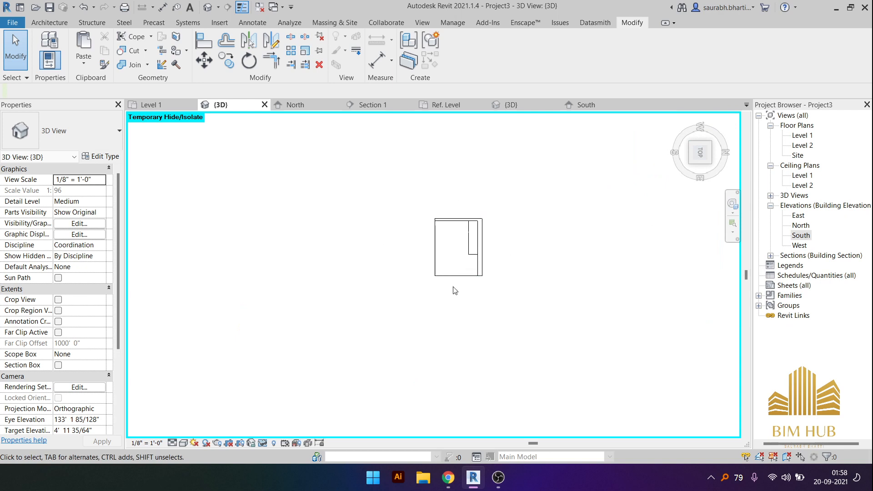
pyautogui.scroll(5, 455, 290)
pyautogui.scroll(2, 498, 257)
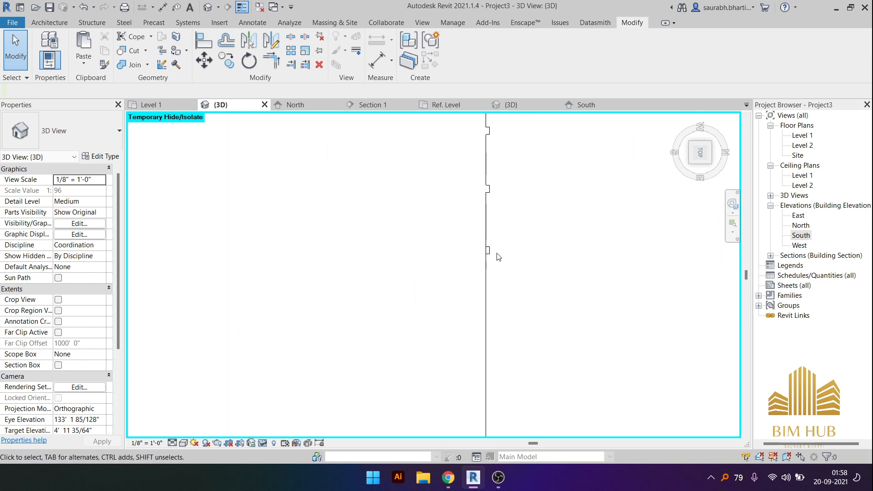
pyautogui.scroll(-5, 498, 257)
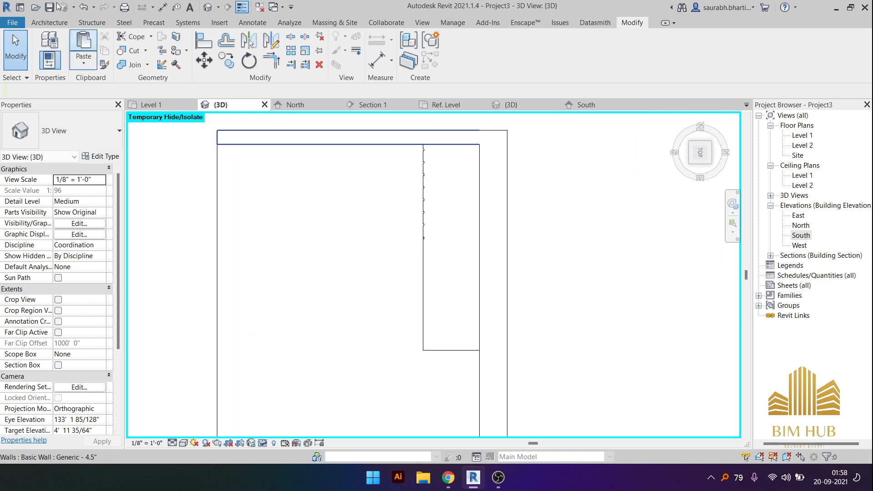
# - Draw a Curtain Wall 1 wall about 4'-9" long, perpendicular to the wardrobe front and just beyond the last groove
pyautogui.click(47, 23)
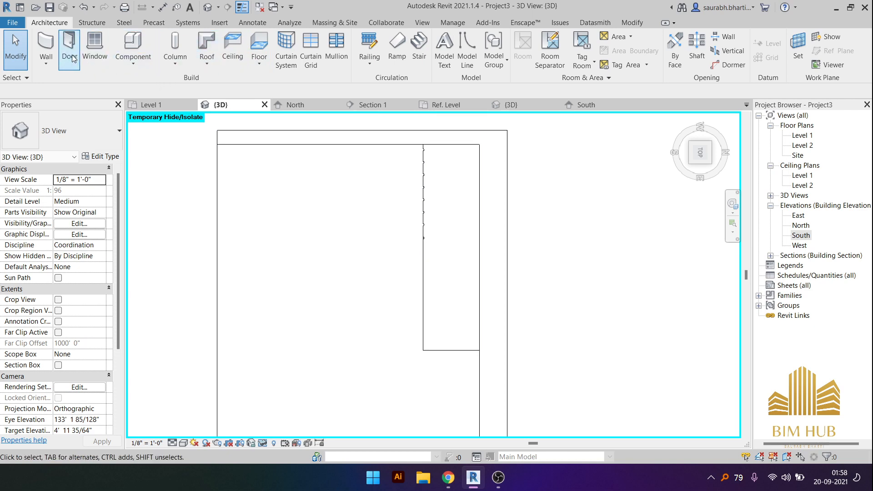
pyautogui.click(46, 45)
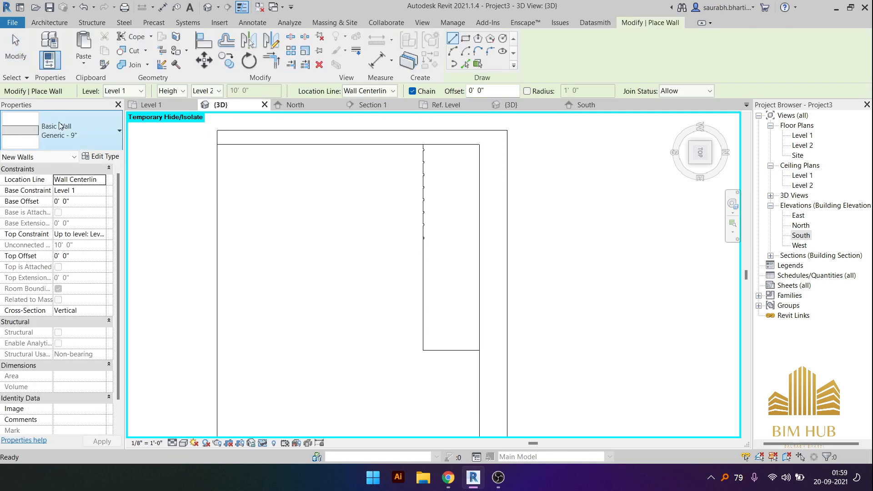
pyautogui.click(60, 126)
pyautogui.click(70, 314)
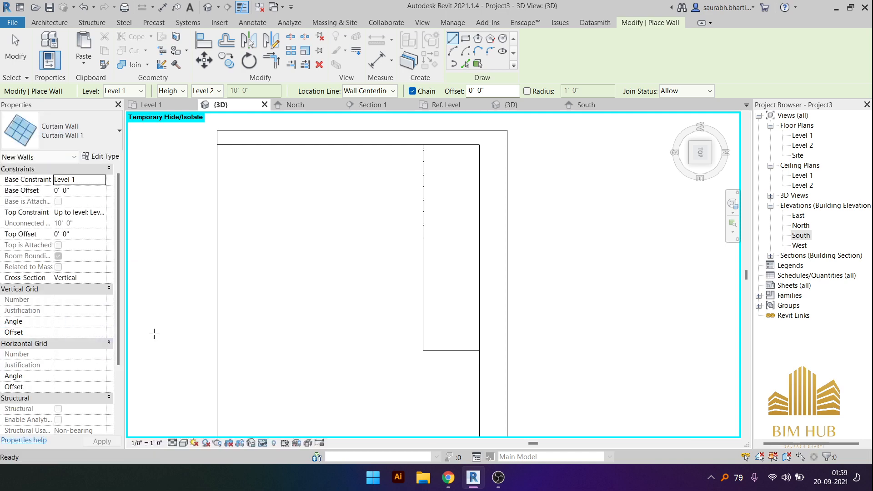
pyautogui.moveTo(154, 334); pyautogui.dragTo(287, 352, button='middle')
pyautogui.click(60, 129)
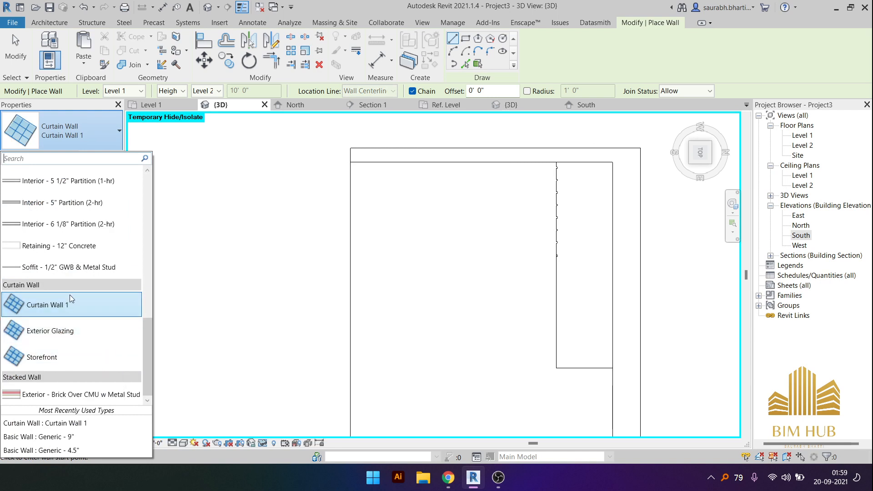
pyautogui.click(70, 315)
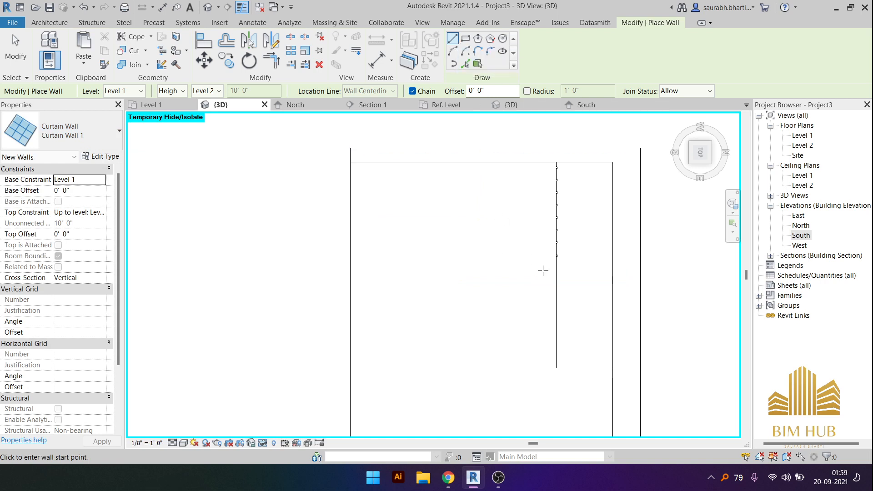
pyautogui.scroll(2, 566, 259)
pyautogui.click(562, 262)
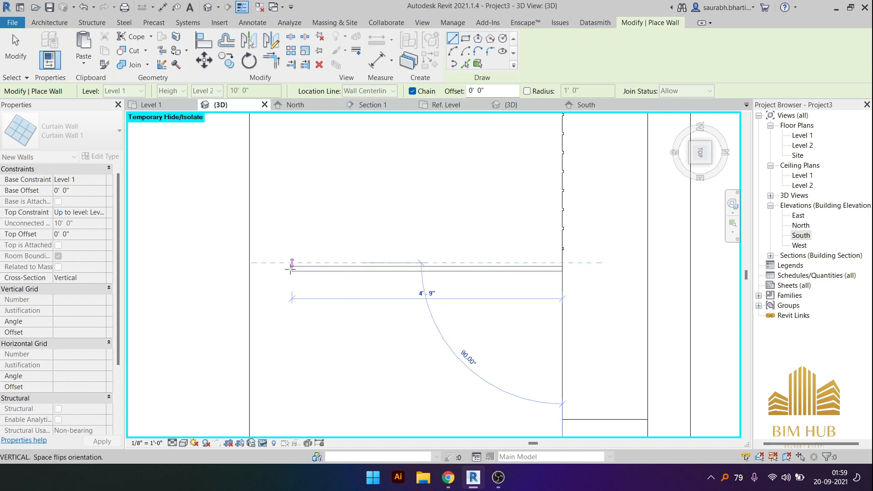
pyautogui.click(291, 268)
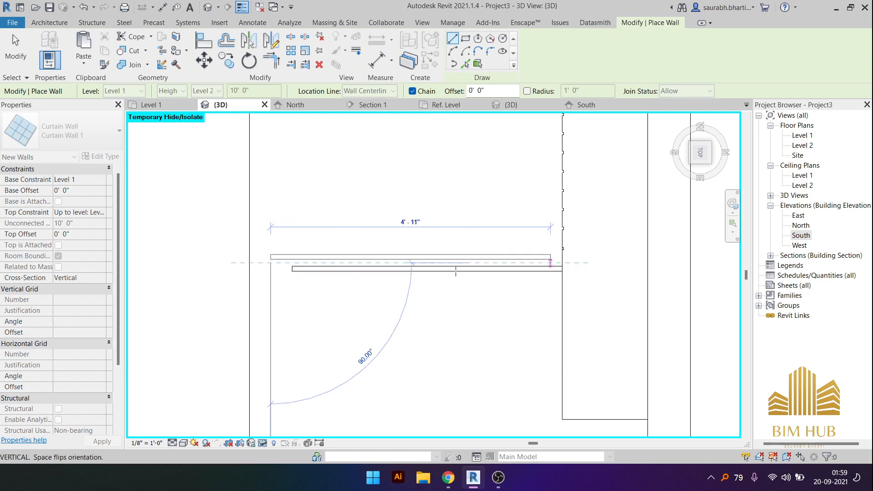
pyautogui.press('Escape')
pyautogui.press('Escape')
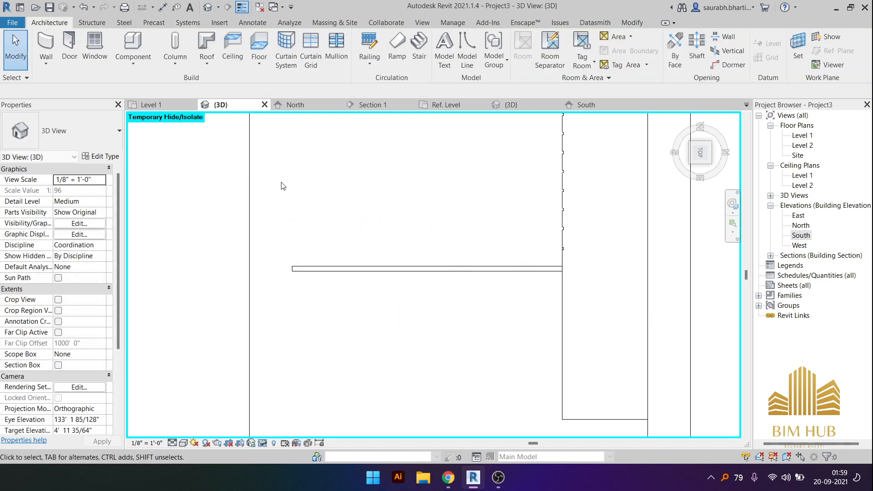
# - Set the new curtain wall's top offset to -2'
pyautogui.scroll(-3, 302, 201)
pyautogui.keyDown('shift'); pyautogui.moveTo(302, 268); pyautogui.dragTo(500, 258, button='middle'); pyautogui.keyUp('shift')
pyautogui.moveTo(450, 400); pyautogui.dragTo(551, 184, button='middle')
pyautogui.moveTo(472, 423); pyautogui.dragTo(467, 202, button='middle')
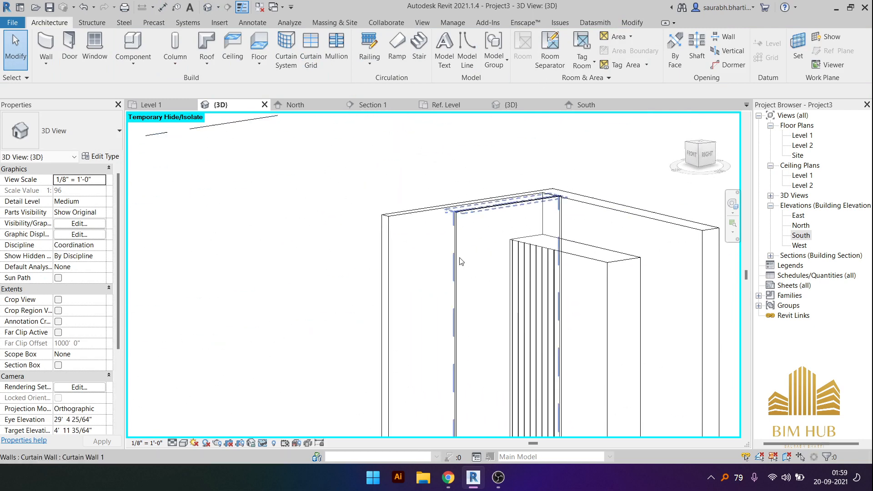
pyautogui.click(461, 262)
pyautogui.keyDown('shift'); pyautogui.moveTo(461, 262); pyautogui.dragTo(482, 286, button='middle'); pyautogui.keyUp('shift')
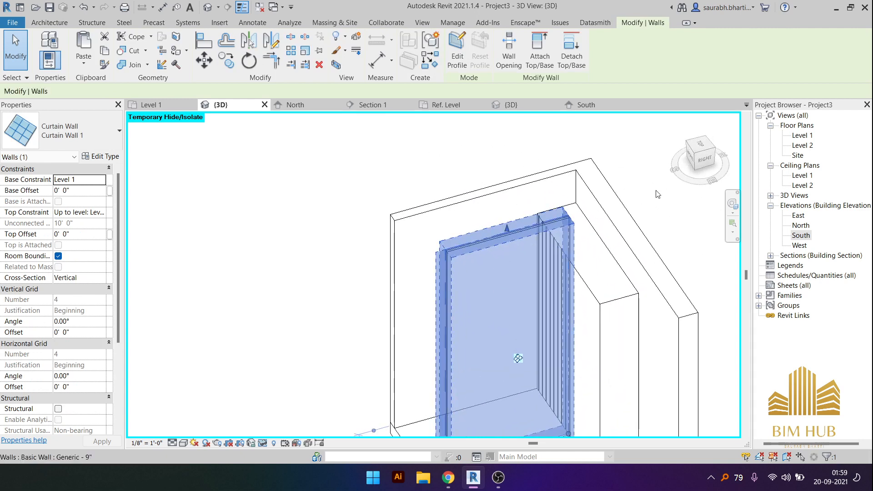
pyautogui.click(701, 162)
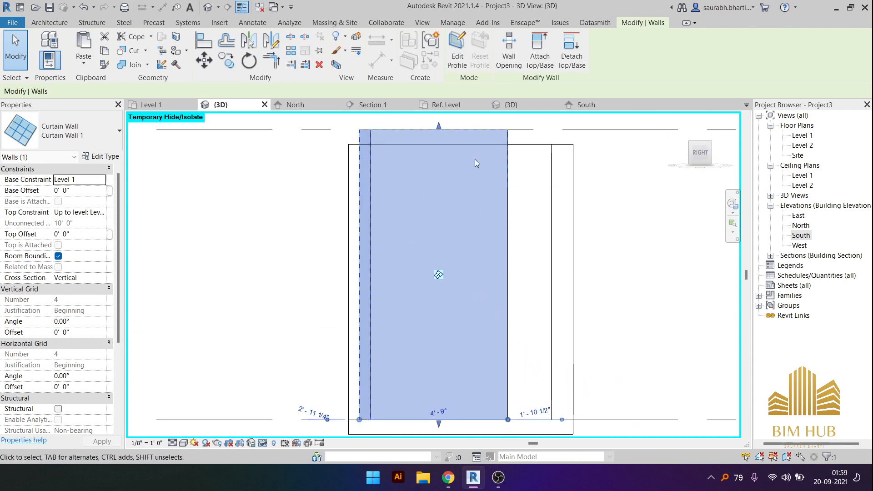
pyautogui.moveTo(476, 162); pyautogui.dragTo(487, 213, button='middle')
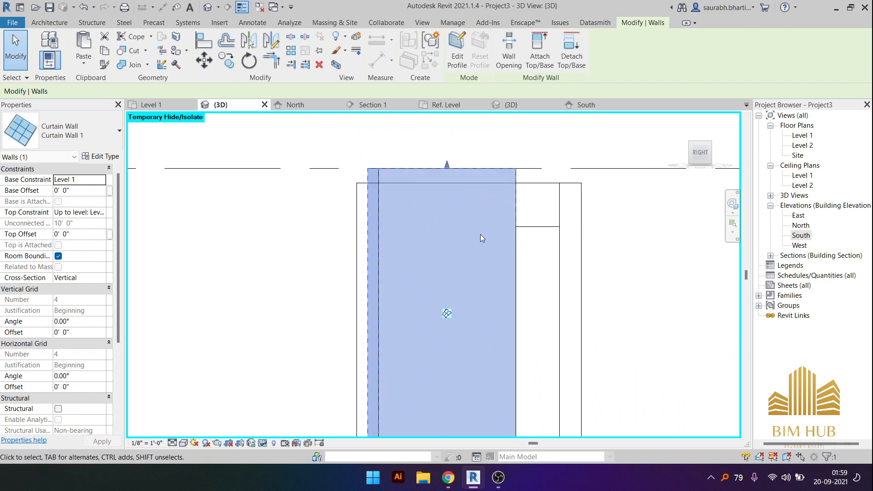
pyautogui.click(80, 234)
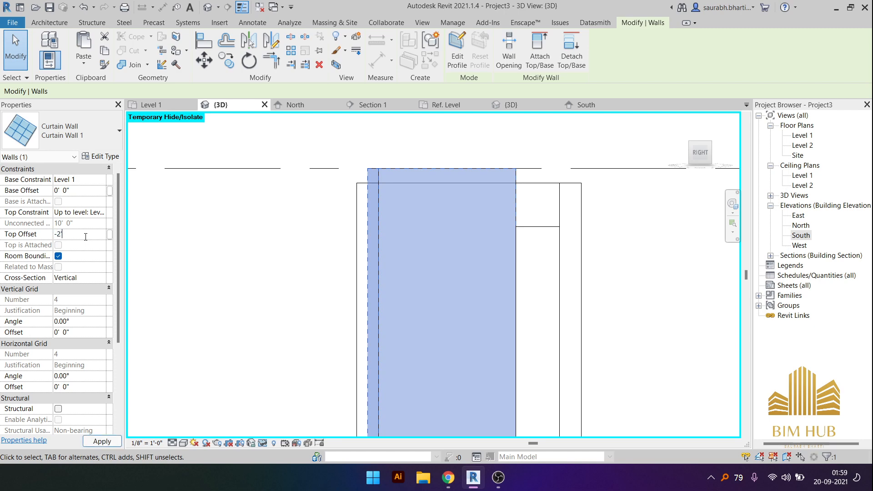
pyautogui.click(319, 247)
# - Examine the curtain wall against the grooved wardrobe from several angles and straight from the front
pyautogui.keyDown('shift'); pyautogui.moveTo(319, 248); pyautogui.dragTo(359, 290, button='middle'); pyautogui.keyUp('shift')
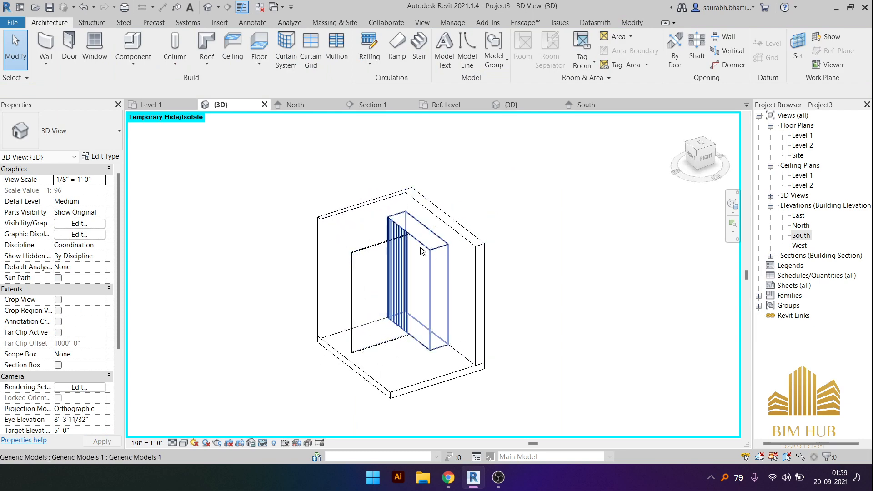
pyautogui.keyDown('shift'); pyautogui.moveTo(421, 249); pyautogui.dragTo(445, 230, button='middle'); pyautogui.keyUp('shift')
pyautogui.keyDown('shift'); pyautogui.moveTo(438, 292); pyautogui.dragTo(506, 276, button='middle'); pyautogui.keyUp('shift')
pyautogui.keyDown('shift'); pyautogui.moveTo(408, 259); pyautogui.dragTo(386, 247, button='middle'); pyautogui.keyUp('shift')
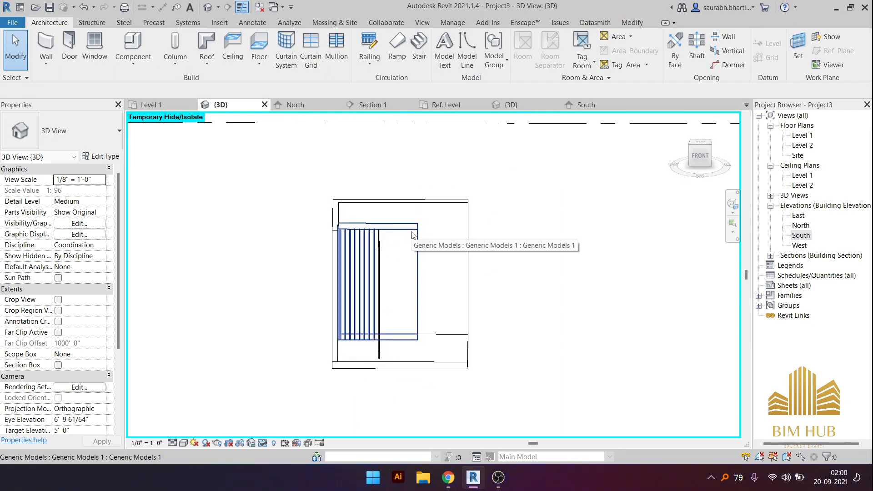
pyautogui.keyDown('shift'); pyautogui.moveTo(405, 245); pyautogui.dragTo(406, 257, button='middle'); pyautogui.keyUp('shift')
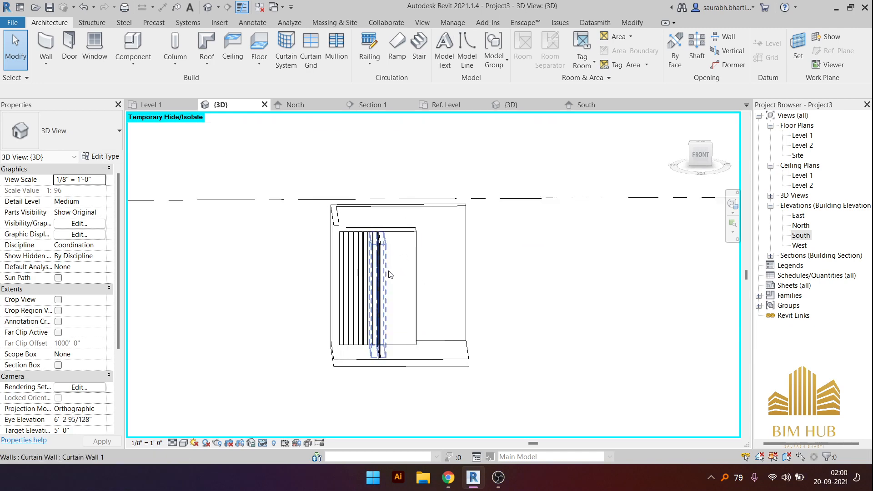
pyautogui.scroll(1, 511, 251)
pyautogui.click(703, 156)
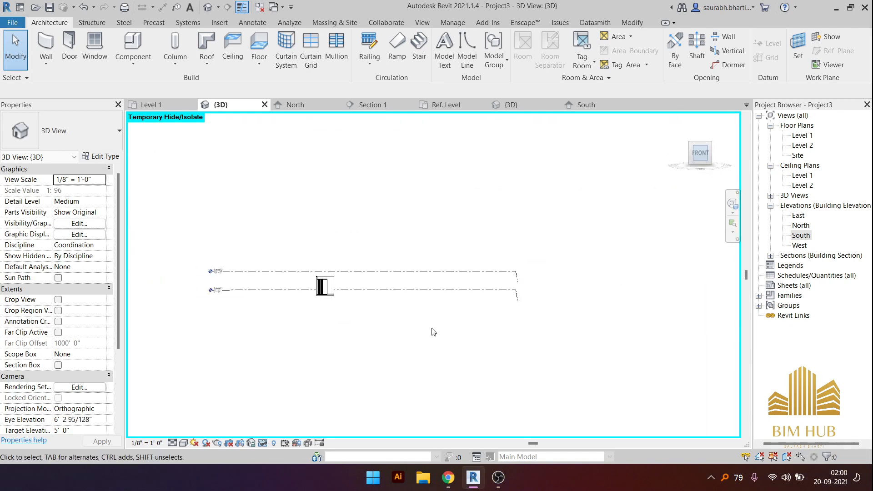
pyautogui.scroll(6, 331, 316)
pyautogui.moveTo(384, 282); pyautogui.dragTo(385, 334, button='middle')
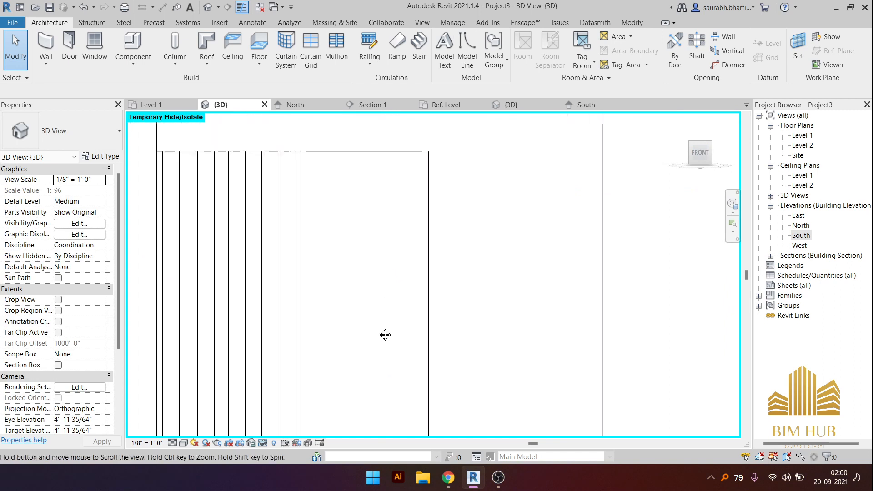
pyautogui.scroll(-3, 345, 220)
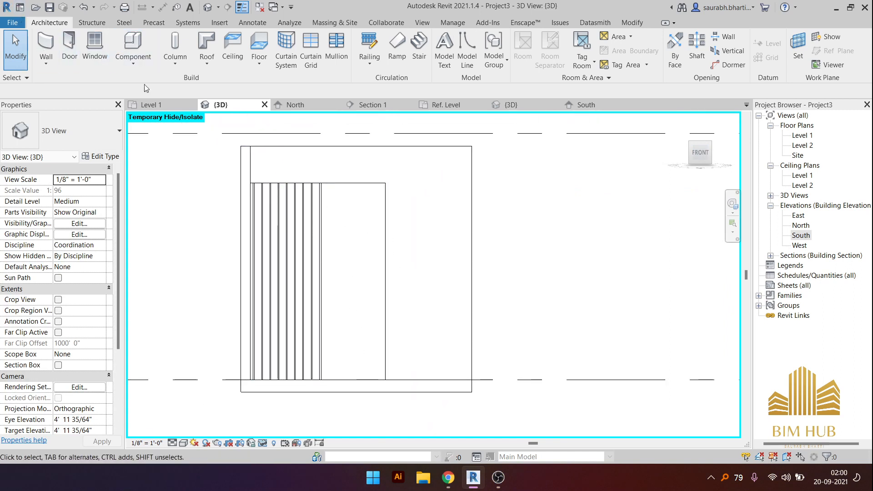
# - Open the in-place wardrobe model for editing and draw a horizontal model line from the midpoint of its outer vertical edge to the curtain wall
pyautogui.click(383, 240)
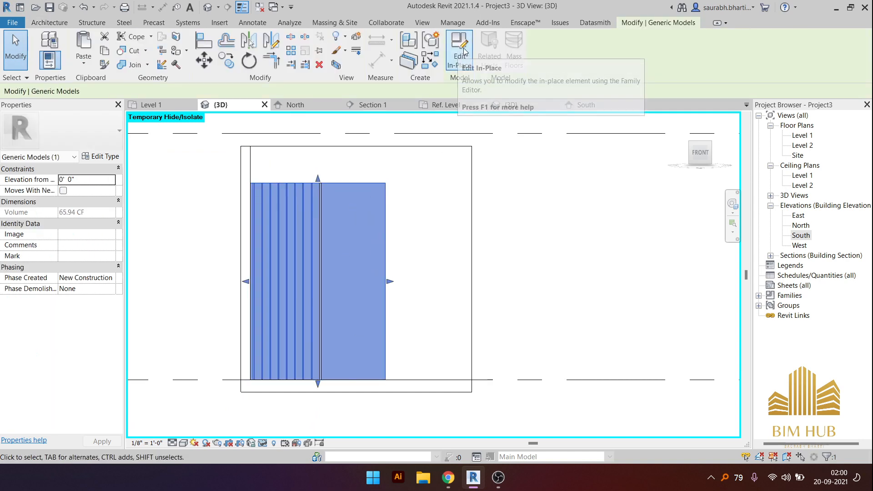
pyautogui.click(459, 50)
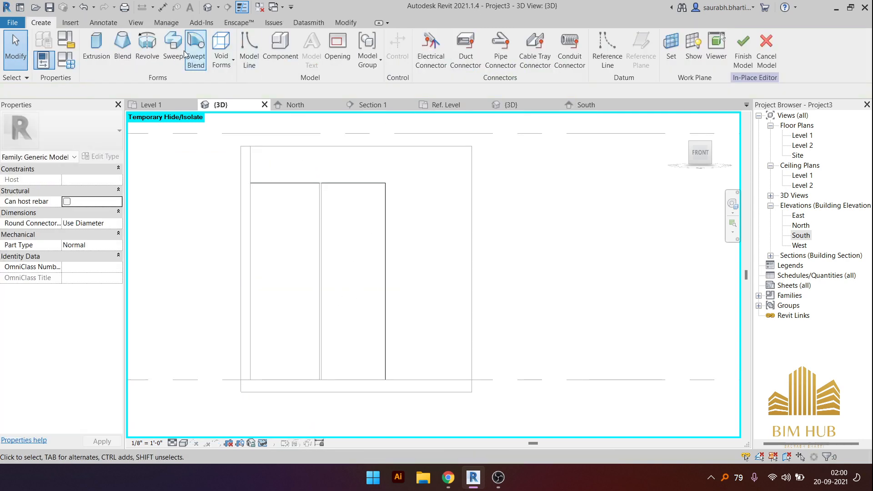
pyautogui.click(249, 50)
pyautogui.scroll(4, 440, 293)
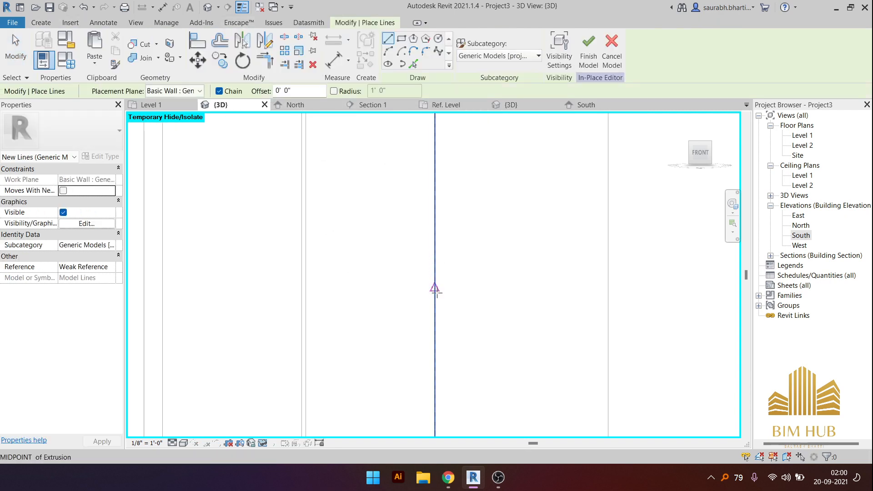
pyautogui.click(435, 287)
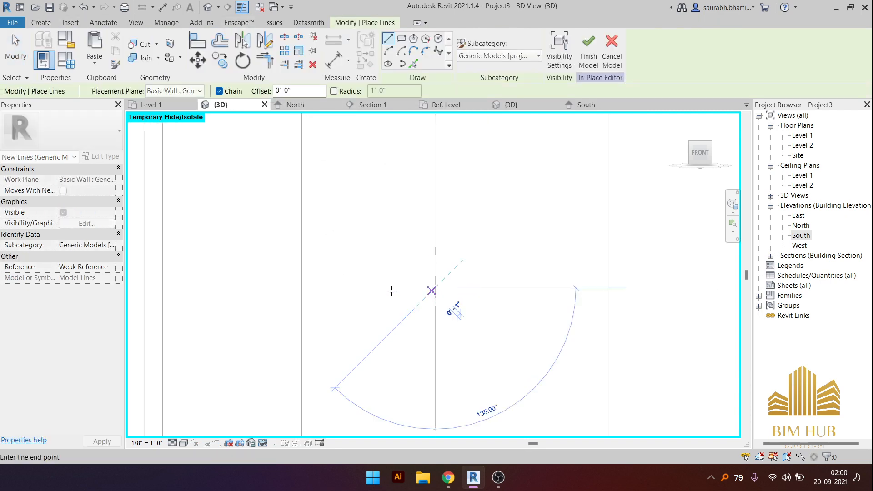
pyautogui.click(305, 287)
pyautogui.press('Escape')
pyautogui.press('Escape')
pyautogui.scroll(-4, 378, 288)
pyautogui.scroll(4, 396, 290)
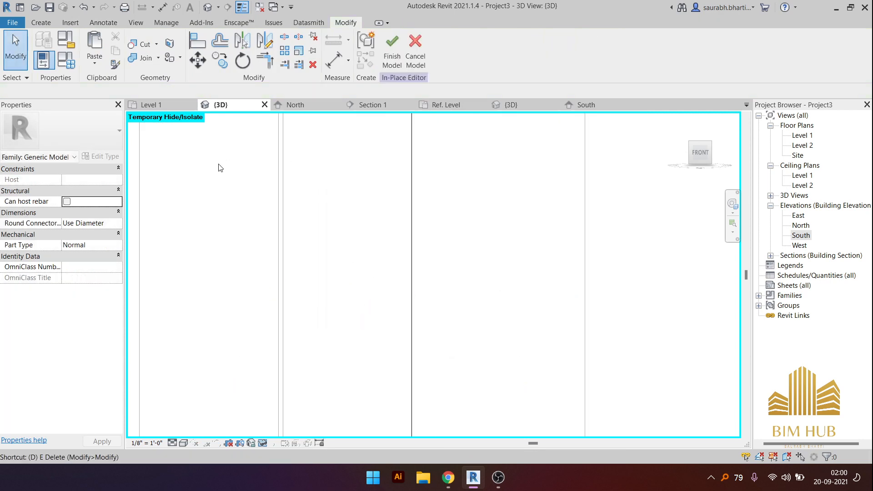
pyautogui.click(104, 23)
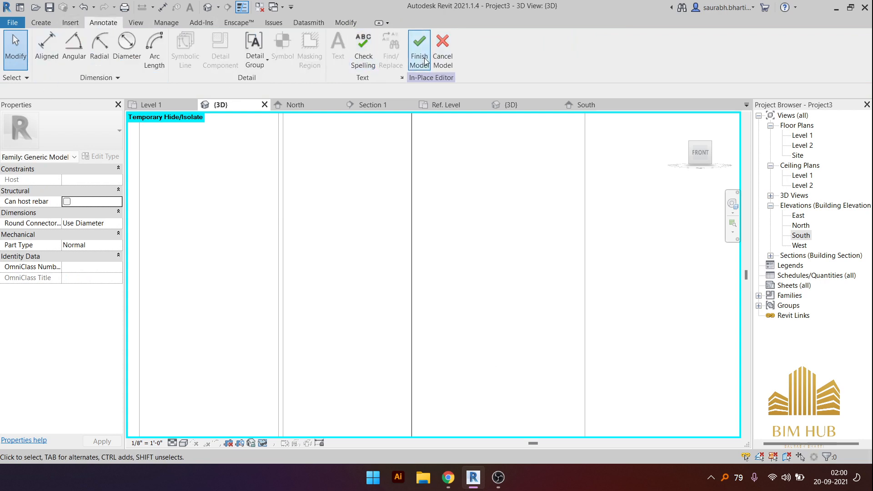
pyautogui.scroll(-5, 372, 185)
pyautogui.keyDown('shift'); pyautogui.moveTo(390, 237); pyautogui.dragTo(429, 242, button='middle'); pyautogui.keyUp('shift')
pyautogui.click(699, 154)
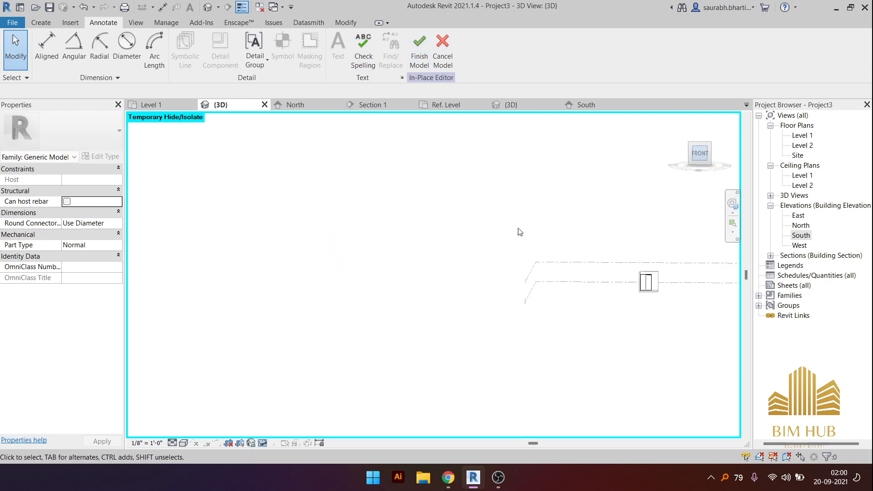
# - Start a void extrusion on the wardrobe front and set the view's visual style to wireframe
pyautogui.click(41, 22)
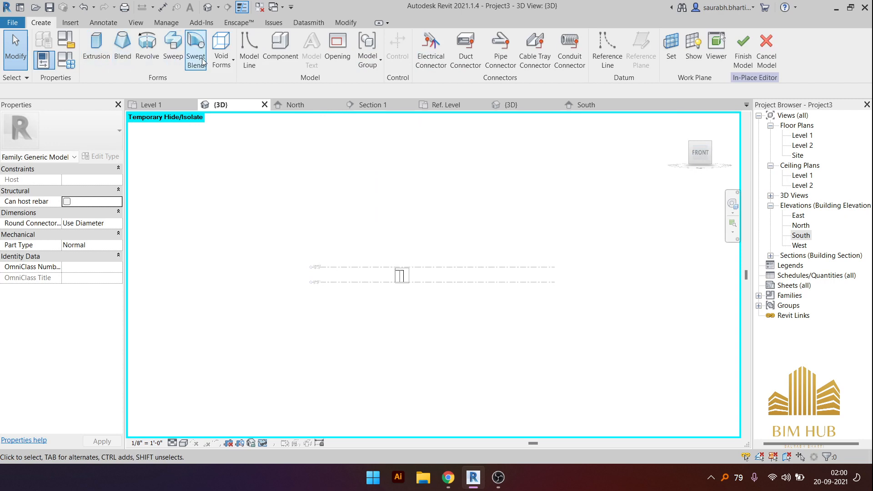
pyautogui.click(222, 57)
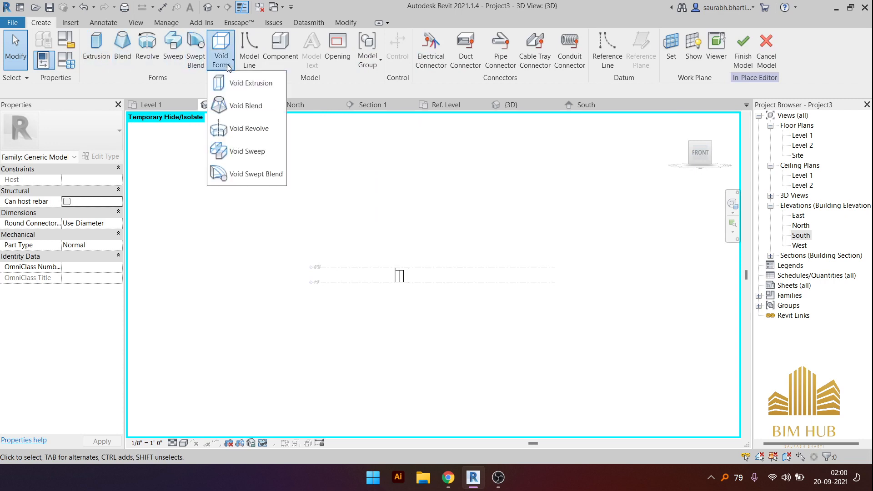
pyautogui.click(250, 83)
pyautogui.scroll(4, 411, 304)
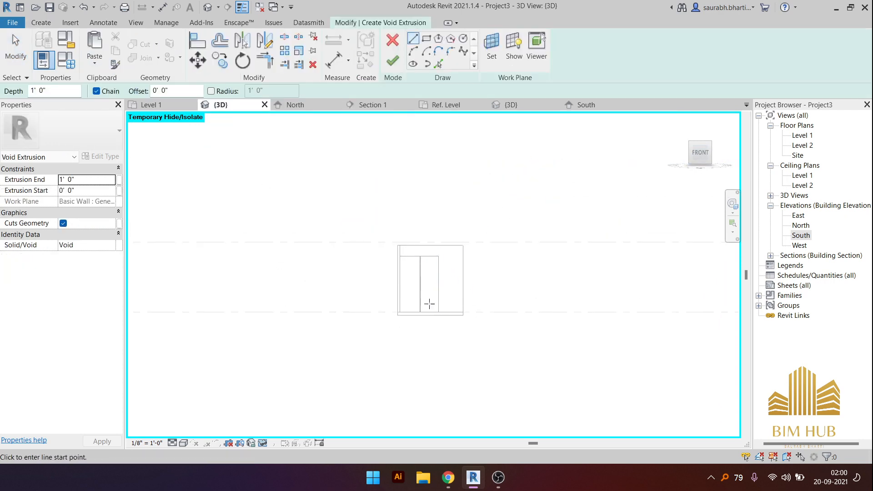
pyautogui.scroll(4, 434, 293)
pyautogui.moveTo(448, 263); pyautogui.dragTo(349, 320, button='middle')
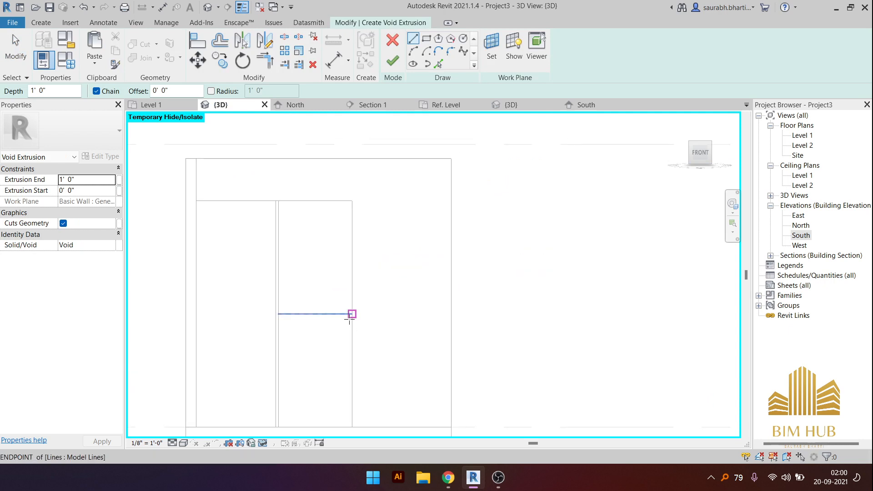
pyautogui.scroll(2, 349, 319)
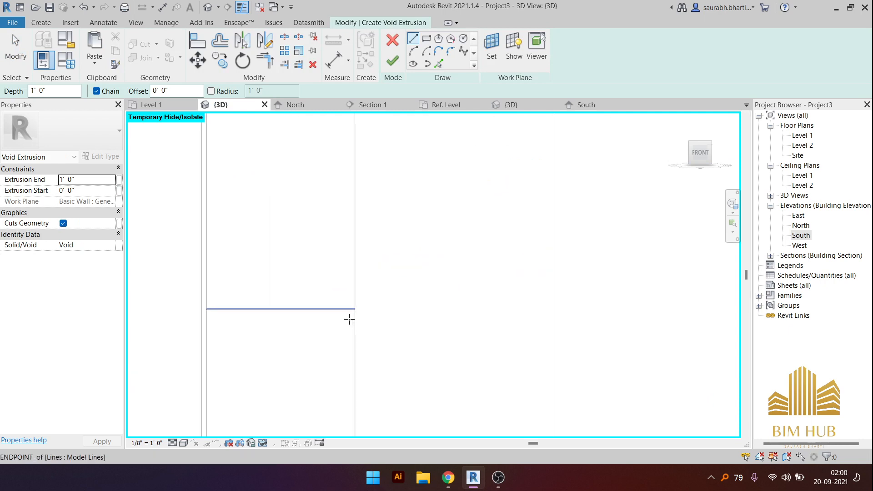
pyautogui.click(183, 442)
pyautogui.click(194, 385)
pyautogui.scroll(-5, 326, 302)
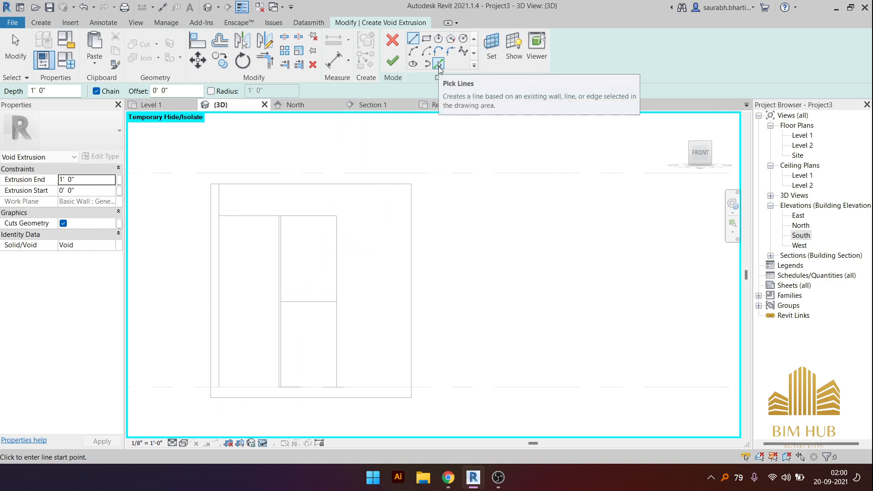
# - Try void sketch lines picked from the mid-height model line with a 3" offset above and below it
pyautogui.click(438, 67)
pyautogui.scroll(3, 299, 311)
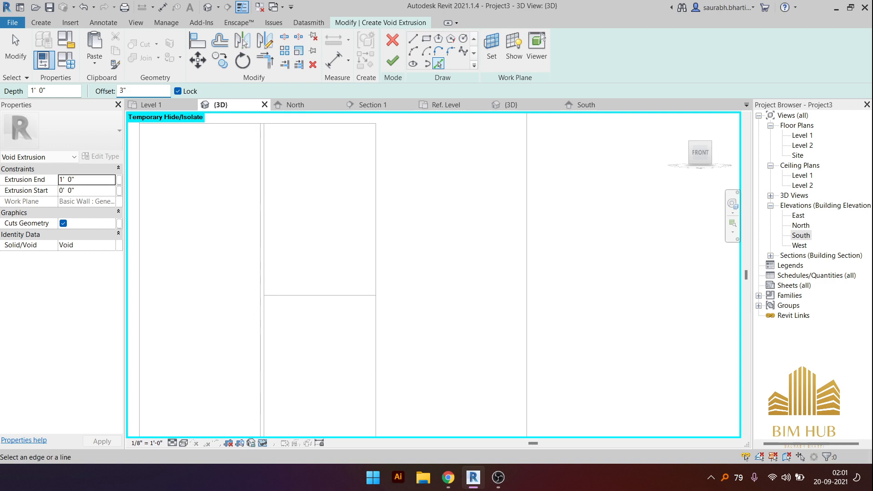
pyautogui.click(345, 295)
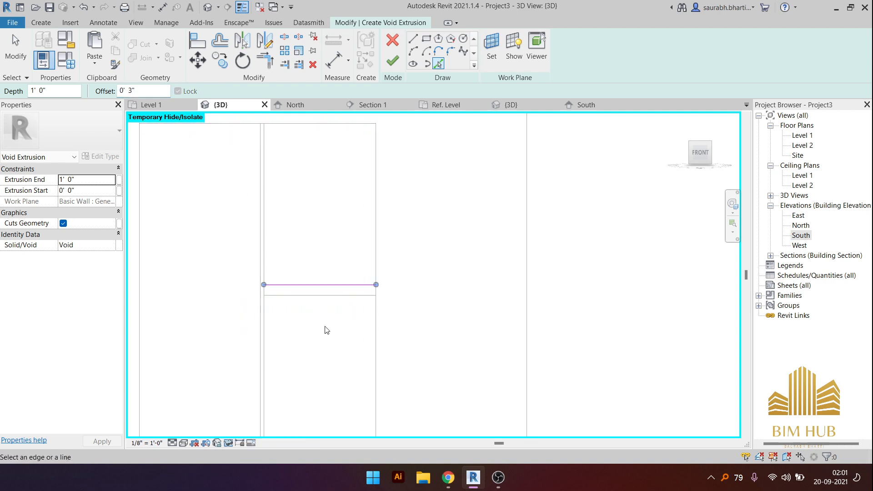
pyautogui.moveTo(330, 333)
pyautogui.keyDown('shift'); pyautogui.mouseDown(button='middle')
pyautogui.moveTo(403, 350)
pyautogui.moveTo(393, 401)
pyautogui.mouseUp(button='middle'); pyautogui.keyUp('shift')
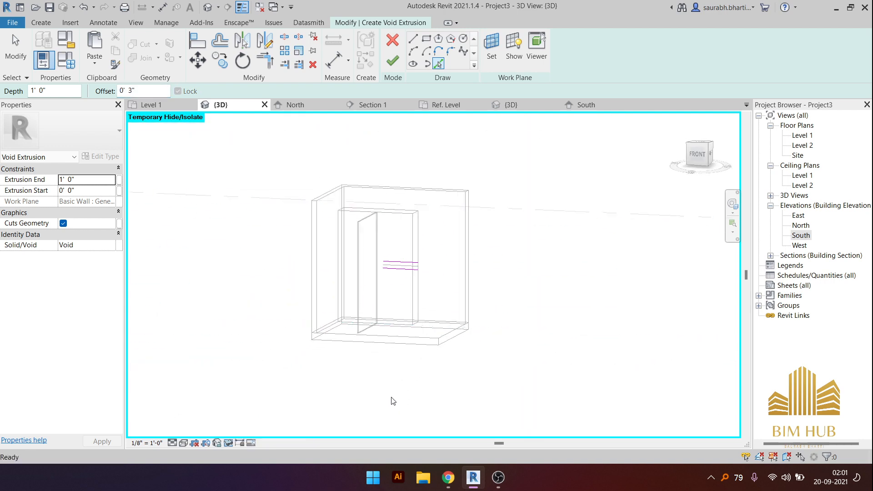
pyautogui.scroll(5, 401, 263)
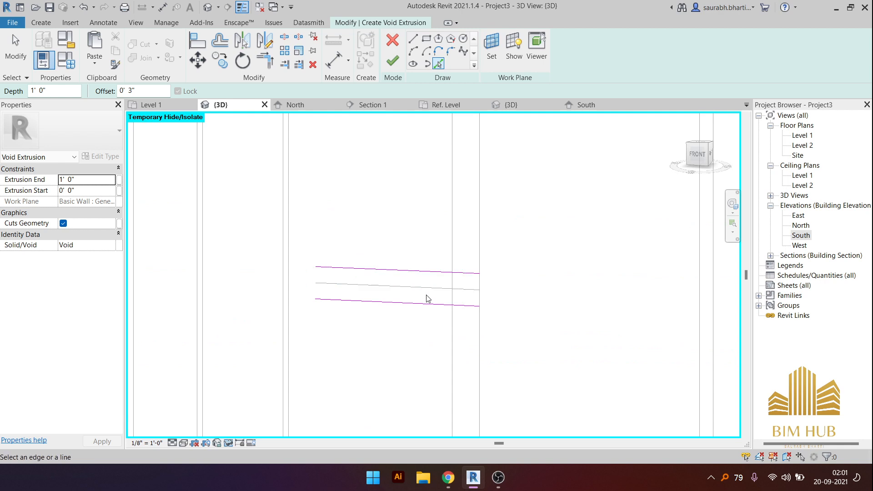
pyautogui.click(699, 155)
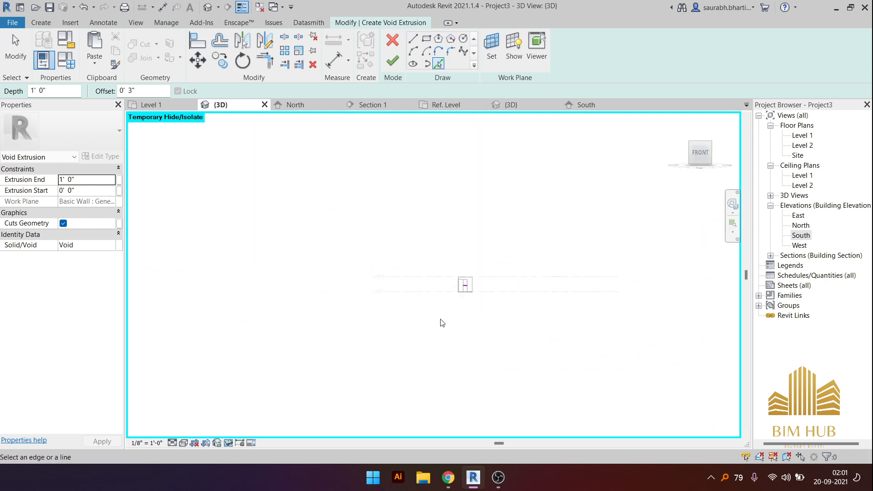
pyautogui.scroll(6, 442, 322)
pyautogui.press('Escape')
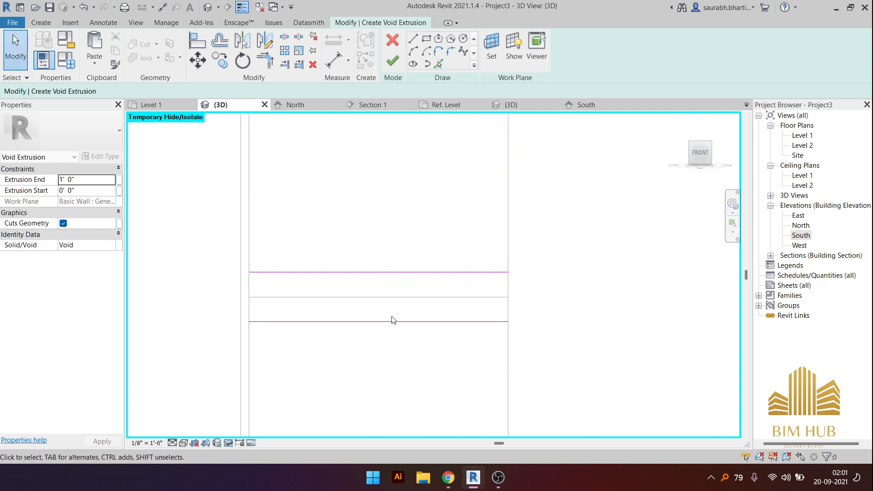
# - Delete both 3" offset sketch lines from the void sketch
pyautogui.click(392, 321)
pyautogui.press('Delete')
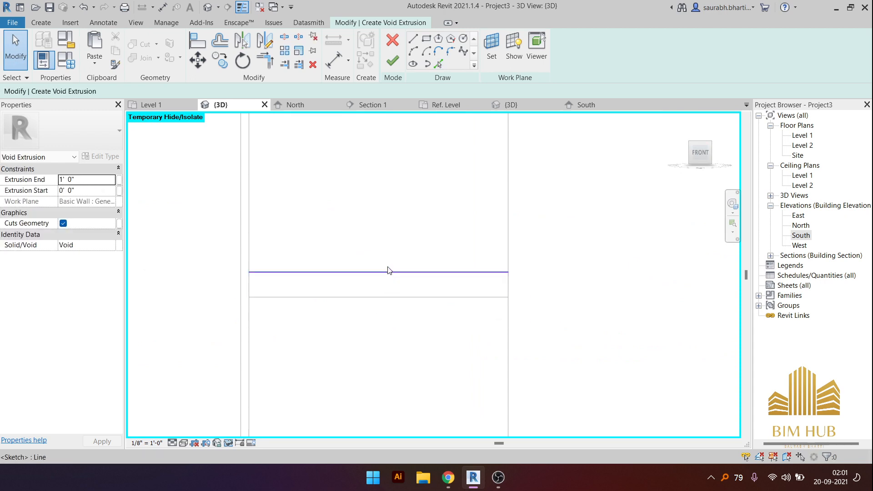
pyautogui.click(388, 272)
pyautogui.press('Delete')
# - Create void sketch lines offset 4" above and below the mid-height model line by picking it
pyautogui.click(439, 64)
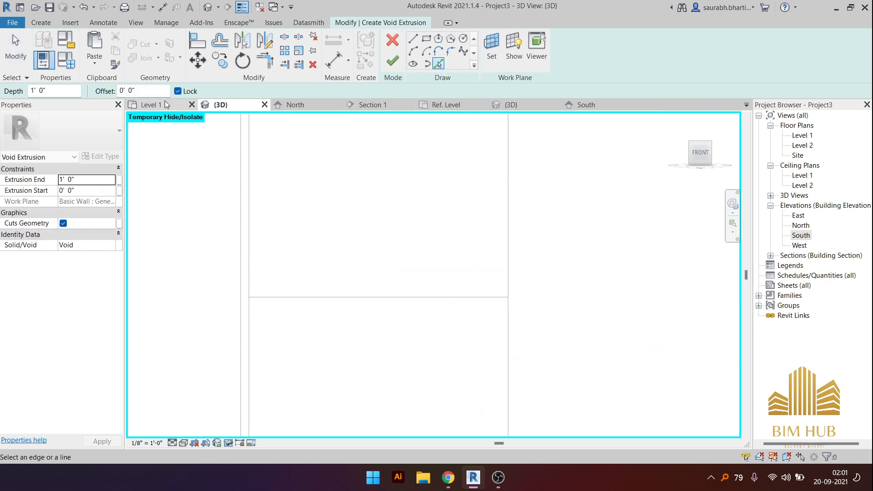
pyautogui.tripleClick(142, 93)
pyautogui.write('4')
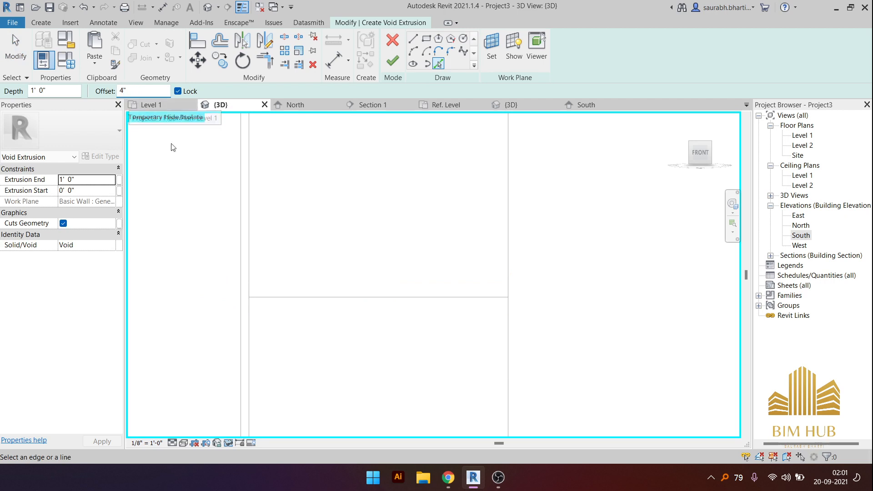
pyautogui.click(436, 296)
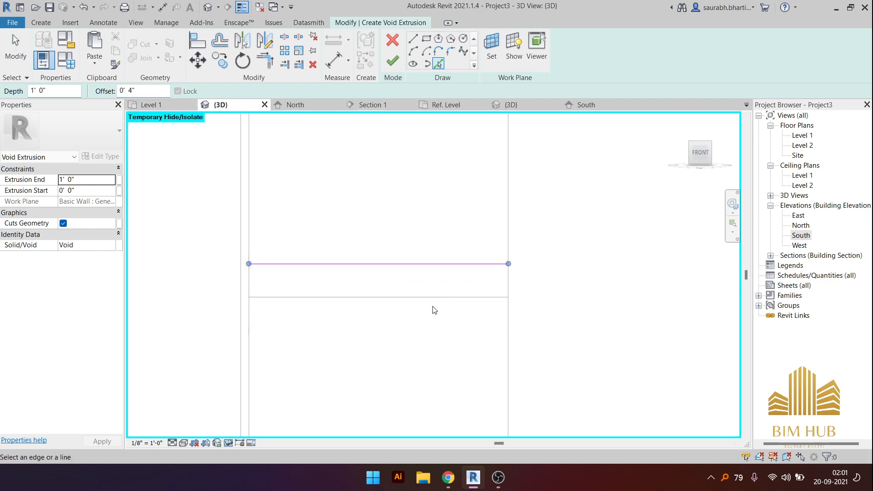
pyautogui.click(433, 299)
pyautogui.press('Escape')
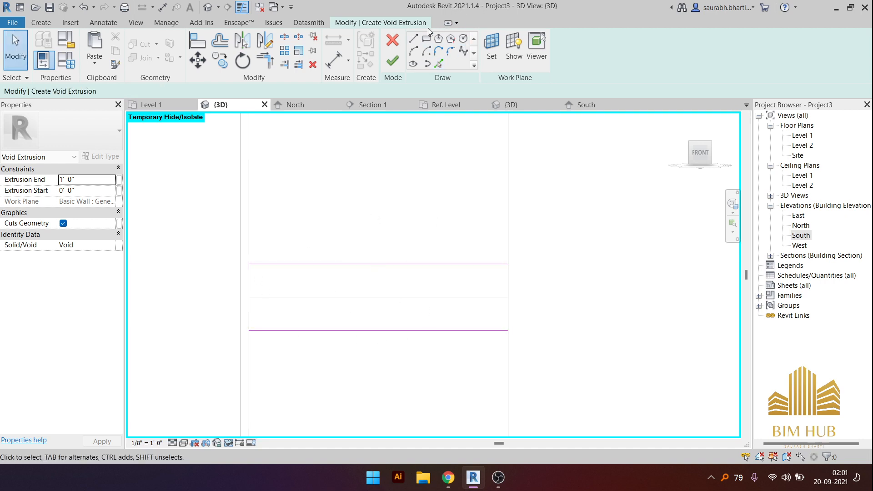
# - Close the void profile into a rectangle with vertical lines joining both ends of the two offset lines
pyautogui.click(413, 39)
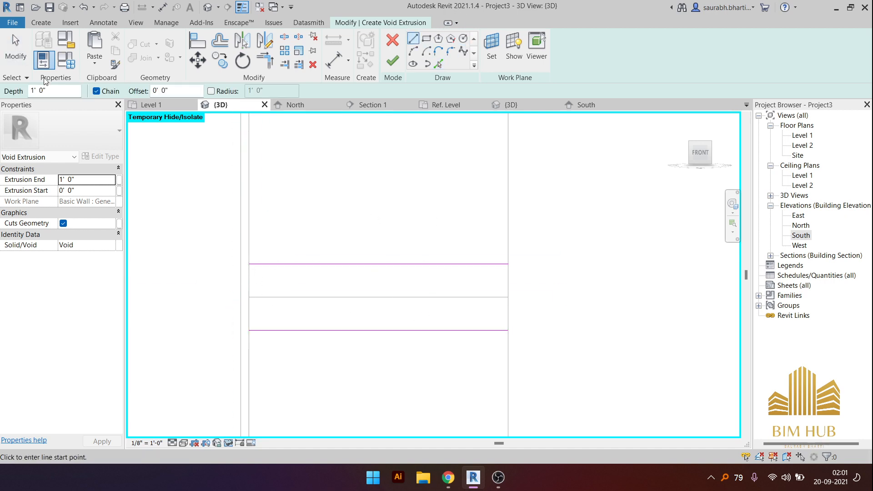
pyautogui.click(41, 23)
pyautogui.press('Escape')
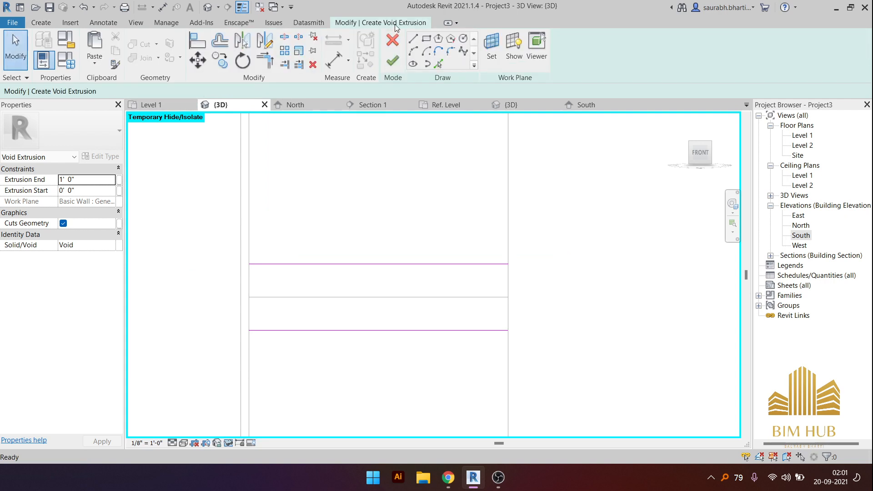
pyautogui.click(413, 38)
pyautogui.click(249, 264)
pyautogui.click(249, 330)
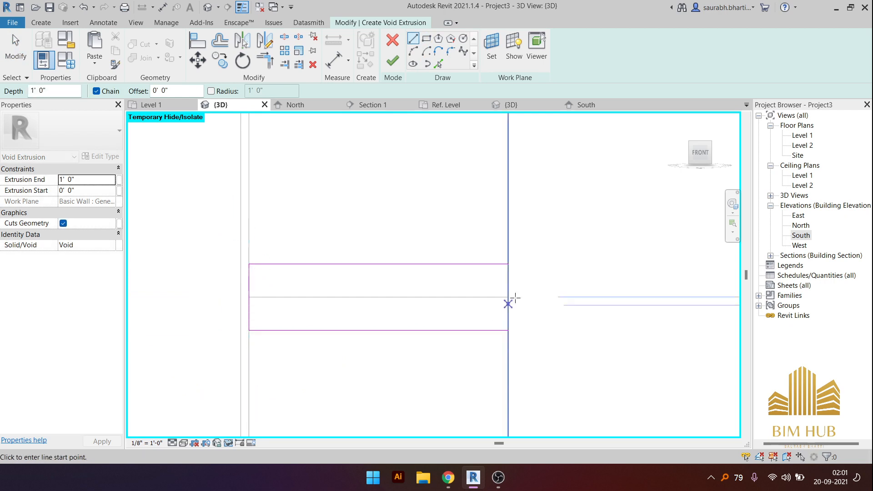
pyautogui.click(508, 264)
pyautogui.click(508, 330)
pyautogui.scroll(-3, 464, 286)
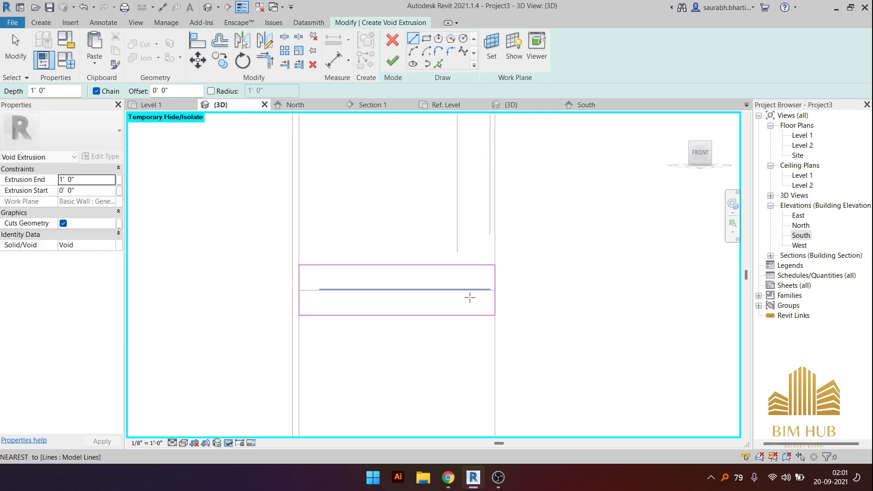
pyautogui.keyDown('shift'); pyautogui.moveTo(469, 298); pyautogui.dragTo(511, 356, button='middle'); pyautogui.keyUp('shift')
pyautogui.press('Escape')
# - Set the void's extrusion end to -1' 3" and finish the void extrusion sketch
pyautogui.moveTo(548, 302); pyautogui.dragTo(399, 450, button='middle')
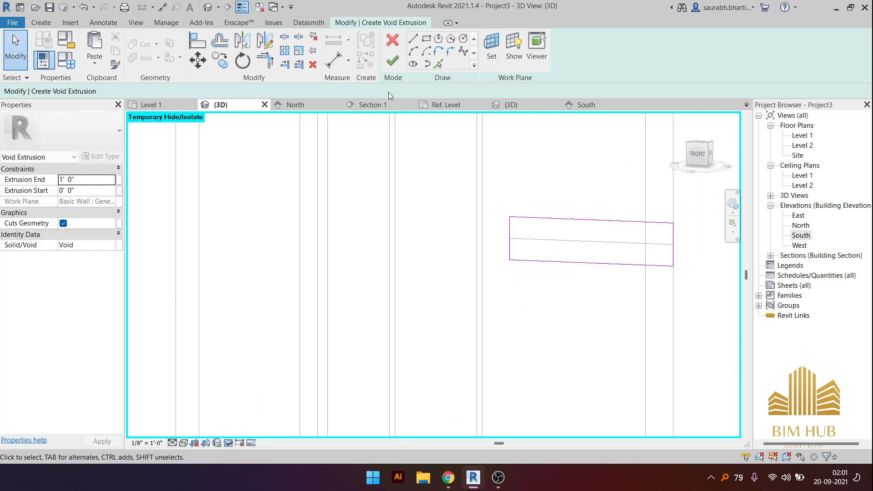
pyautogui.click(105, 180)
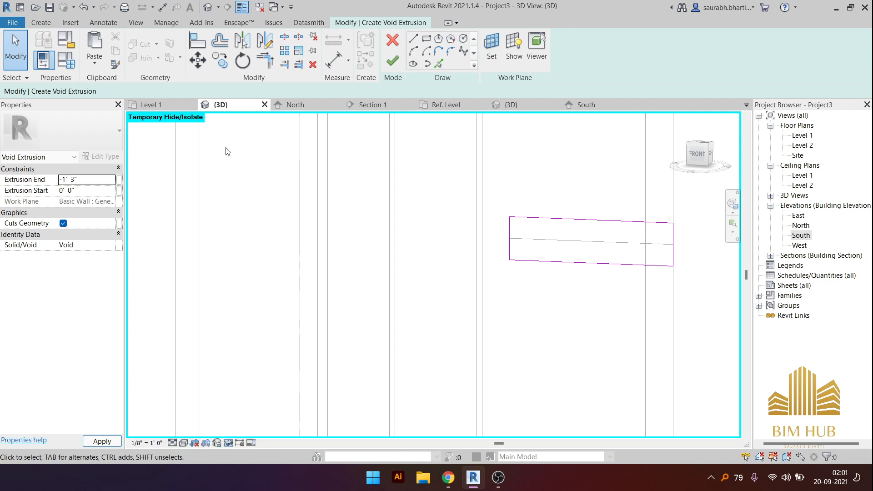
pyautogui.moveTo(537, 256); pyautogui.dragTo(444, 273, button='middle')
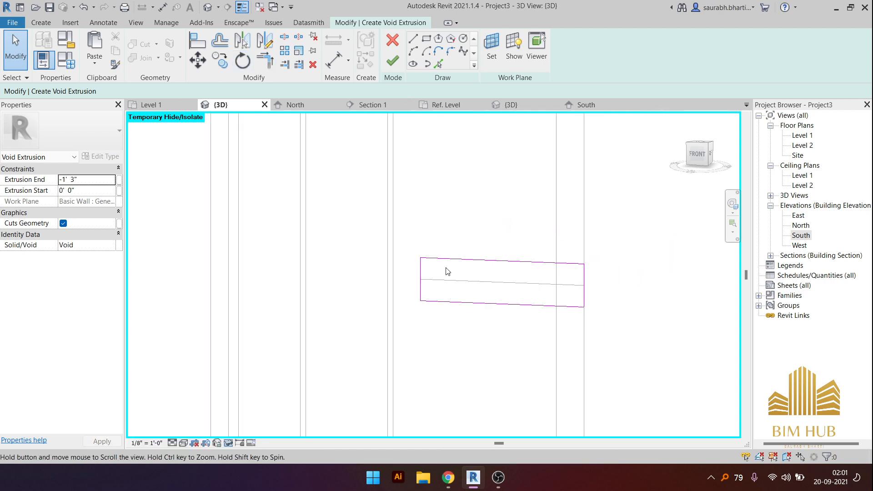
pyautogui.click(393, 60)
pyautogui.keyDown('shift'); pyautogui.moveTo(577, 249); pyautogui.dragTo(468, 255, button='middle'); pyautogui.keyUp('shift')
pyautogui.keyDown('shift'); pyautogui.moveTo(483, 292); pyautogui.dragTo(513, 291, button='middle'); pyautogui.keyUp('shift')
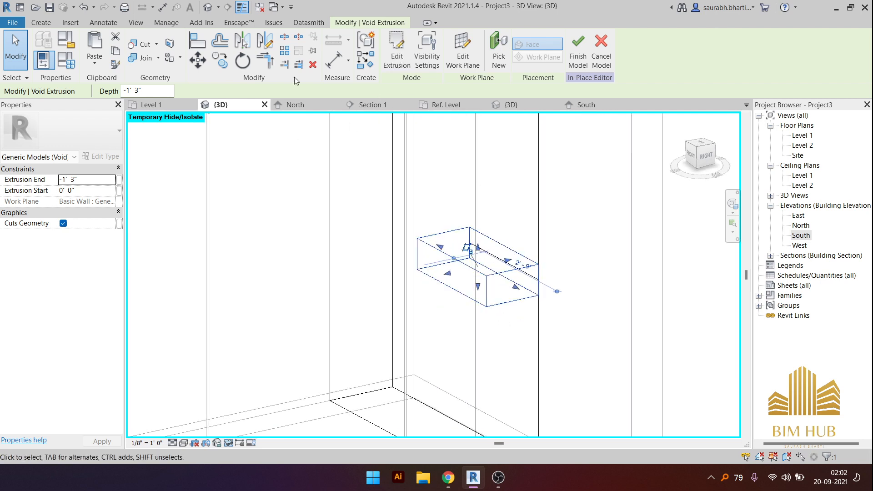
# - Set the void's extrusion start to -2" and its extrusion end to 2' 0", working from the right side view
pyautogui.click(421, 291)
pyautogui.keyDown('shift'); pyautogui.moveTo(432, 239); pyautogui.dragTo(454, 300, button='middle'); pyautogui.keyUp('shift')
pyautogui.click(487, 285)
pyautogui.click(696, 156)
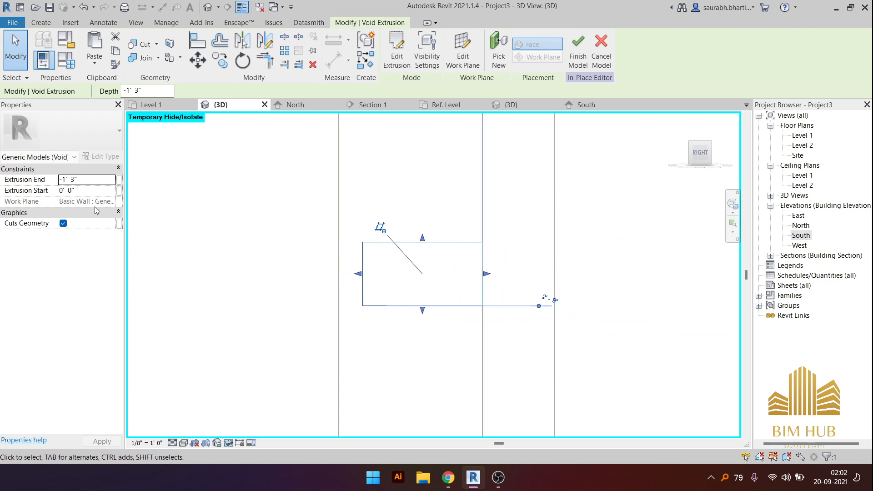
pyautogui.click(98, 190)
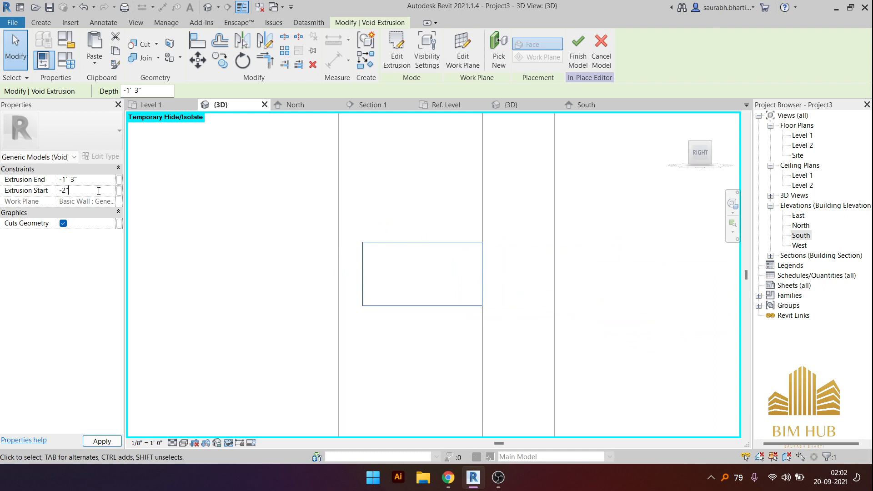
pyautogui.click(80, 181)
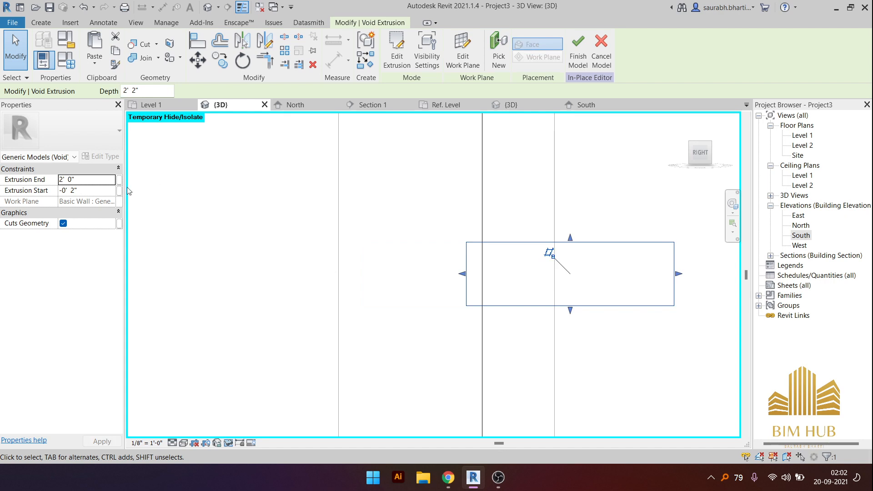
# - Set the void's extrusion end to -2' 0", and shorten that end by its shape handle to -1' 7 159/256"
pyautogui.click(74, 180)
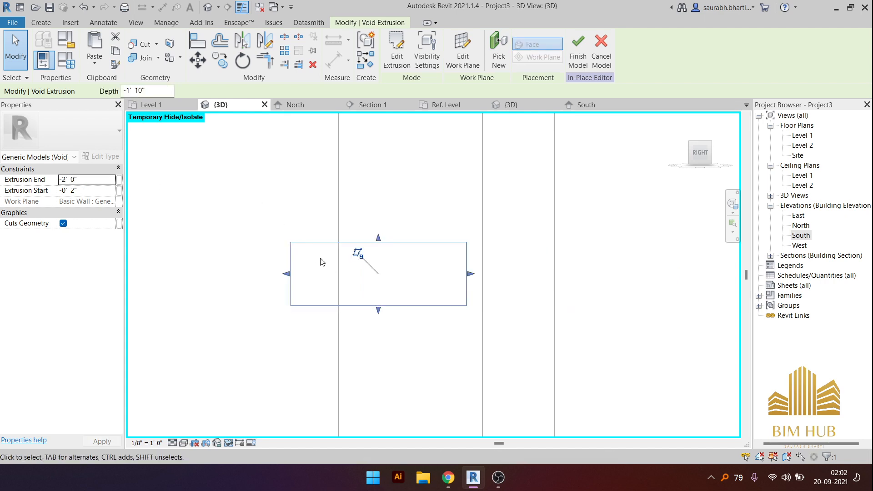
pyautogui.click(216, 176)
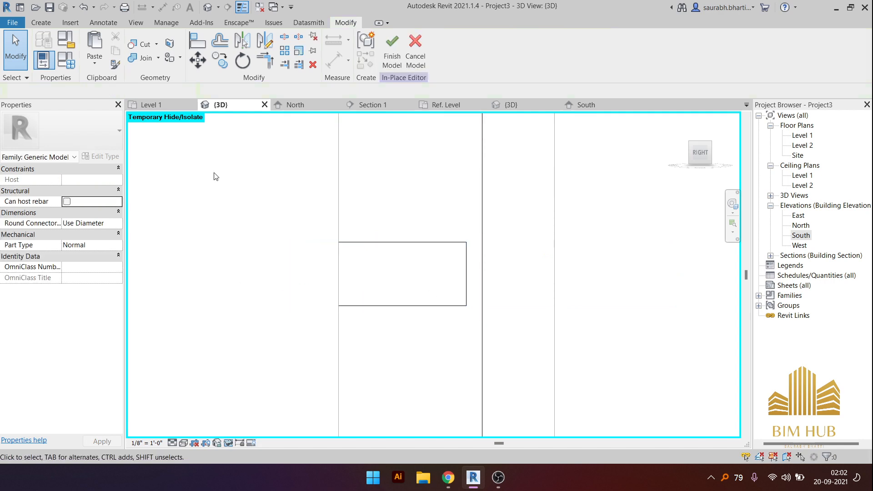
pyautogui.click(358, 246)
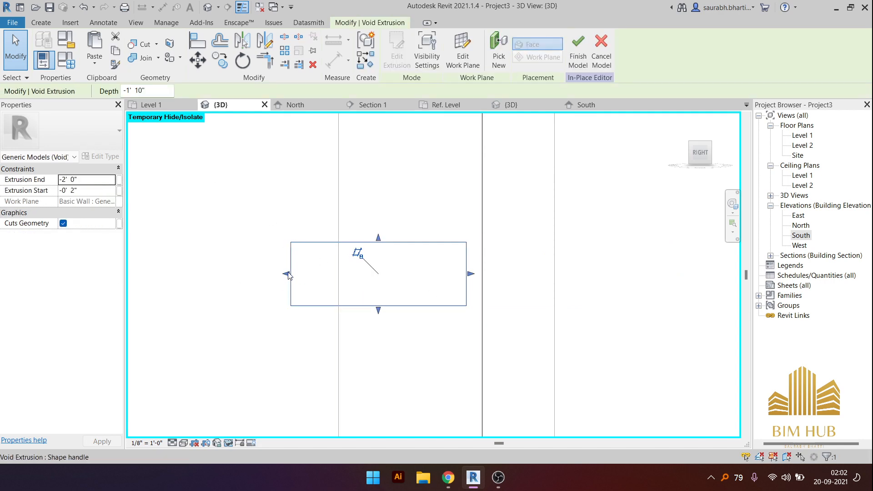
pyautogui.moveTo(323, 274); pyautogui.dragTo(328, 275)
pyautogui.click(295, 259)
# - Try to finish the in-place wardrobe model without deleting its dimensions
pyautogui.keyDown('shift'); pyautogui.moveTo(295, 259); pyautogui.dragTo(366, 327, button='middle'); pyautogui.keyUp('shift')
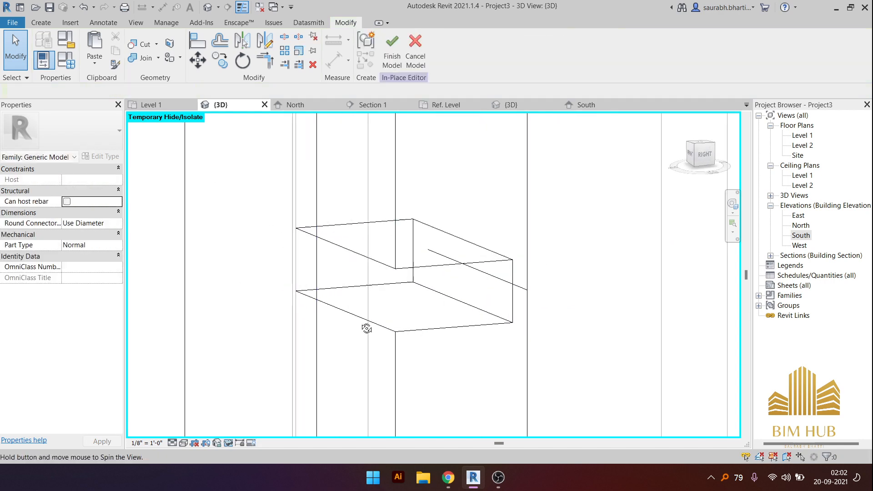
pyautogui.keyDown('shift'); pyautogui.moveTo(349, 239); pyautogui.dragTo(458, 317, button='middle'); pyautogui.keyUp('shift')
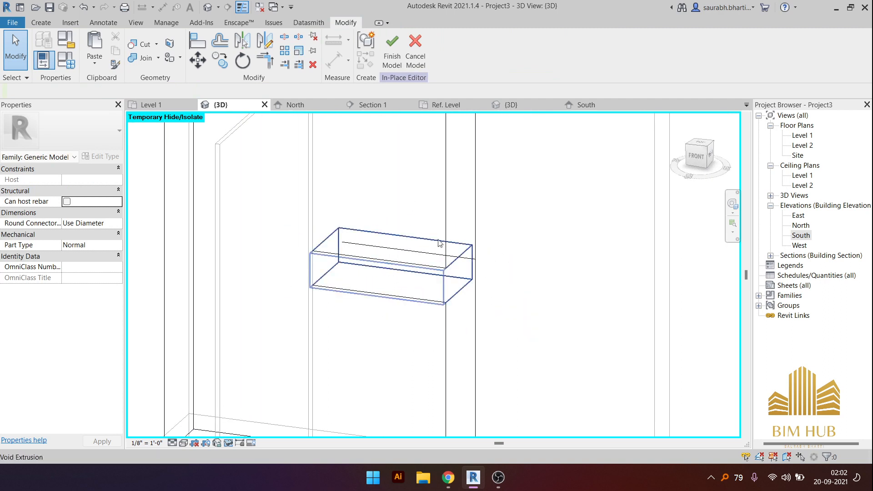
pyautogui.keyDown('shift'); pyautogui.moveTo(436, 220); pyautogui.dragTo(291, 191, button='middle'); pyautogui.keyUp('shift')
pyautogui.scroll(-3, 473, 241)
pyautogui.keyDown('shift'); pyautogui.moveTo(489, 279); pyautogui.dragTo(462, 269, button='middle'); pyautogui.keyUp('shift')
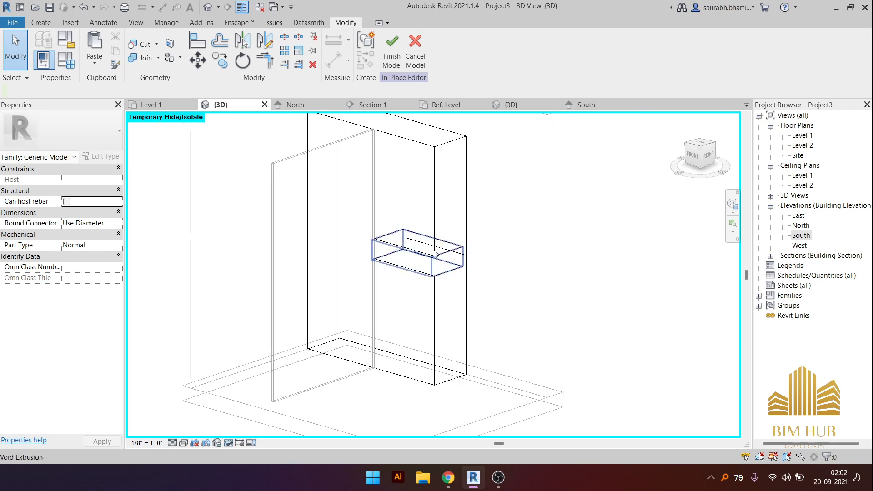
pyautogui.click(391, 59)
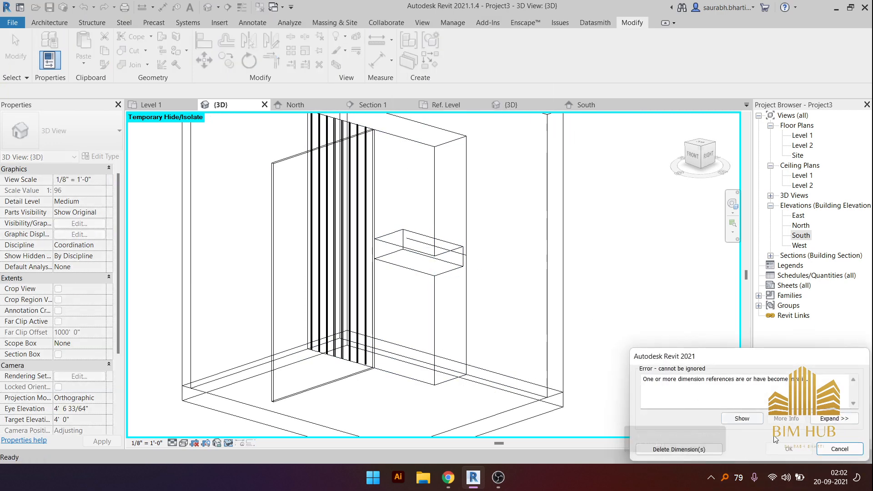
pyautogui.moveTo(691, 386); pyautogui.dragTo(771, 385)
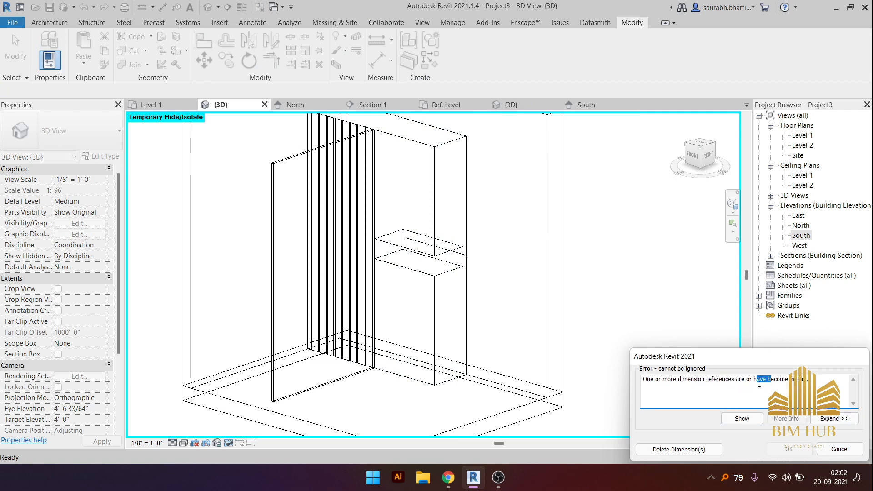
pyautogui.click(845, 452)
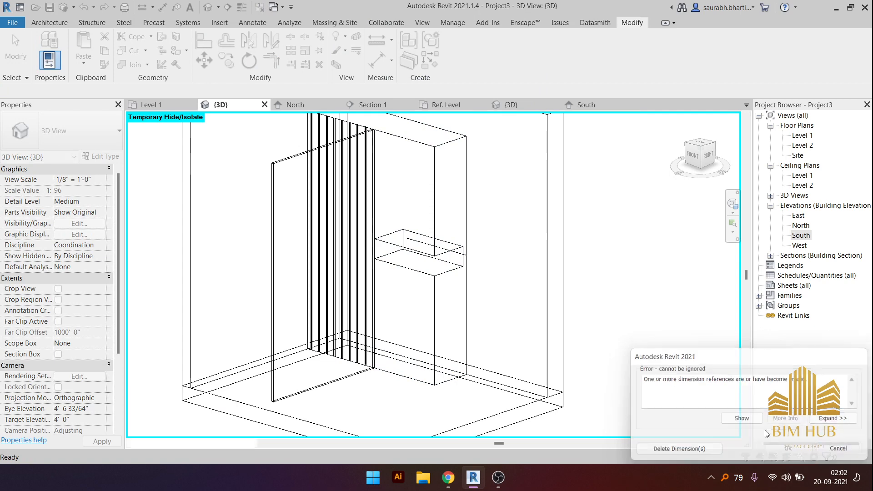
# - Cut the plain wardrobe extrusion with the void and finish the in-place model, deleting the invalid dimensions
pyautogui.click(138, 44)
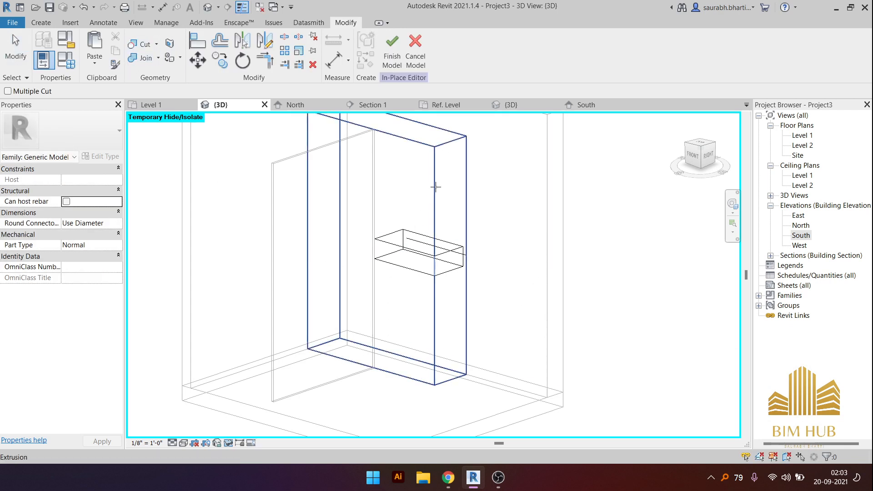
pyautogui.click(436, 187)
pyautogui.keyDown('shift'); pyautogui.moveTo(432, 274); pyautogui.dragTo(531, 299, button='middle'); pyautogui.keyUp('shift')
pyautogui.click(431, 260)
pyautogui.click(499, 264)
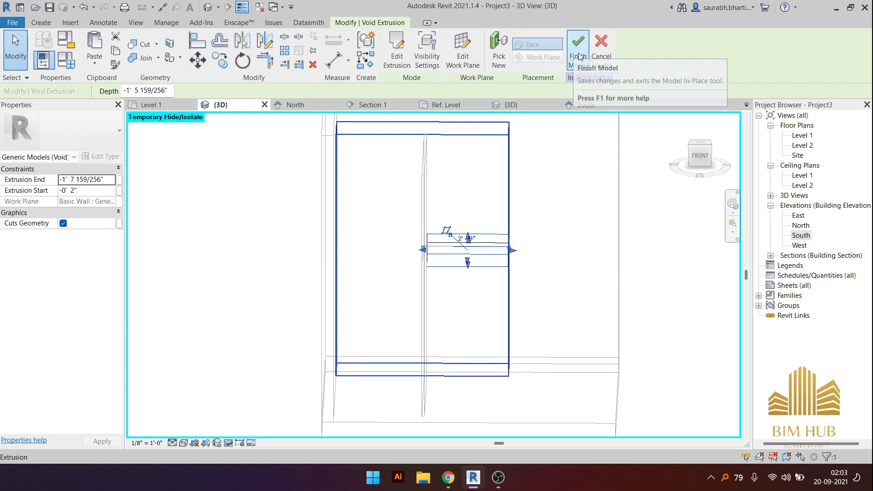
pyautogui.click(579, 56)
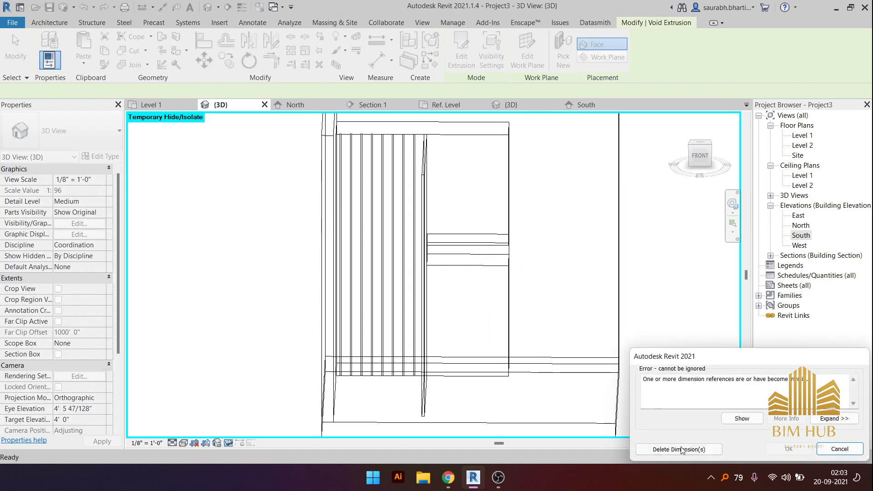
pyautogui.click(681, 449)
# - Reopen the wardrobe's generic model for in-place editing after checking the rectangular cut
pyautogui.keyDown('shift'); pyautogui.moveTo(482, 273); pyautogui.dragTo(500, 275, button='middle'); pyautogui.keyUp('shift')
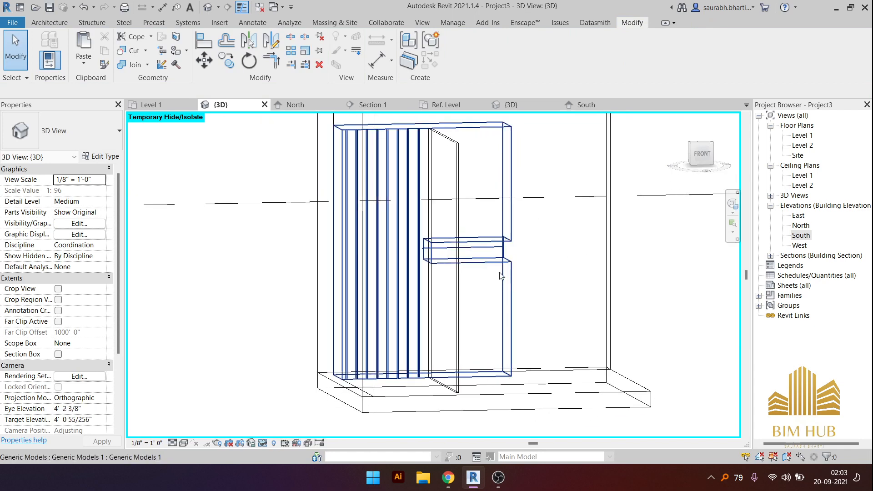
pyautogui.scroll(-6, 385, 286)
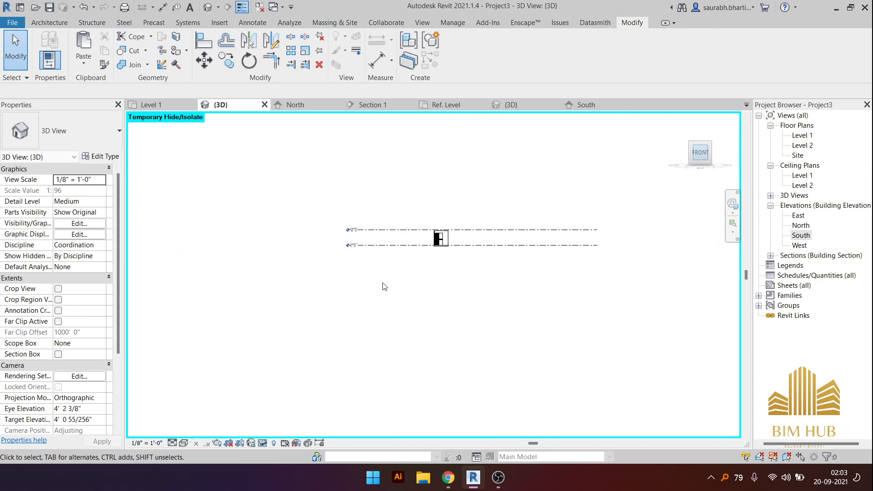
pyautogui.scroll(10, 384, 287)
pyautogui.keyDown('shift'); pyautogui.moveTo(288, 321); pyautogui.dragTo(400, 312, button='middle'); pyautogui.keyUp('shift')
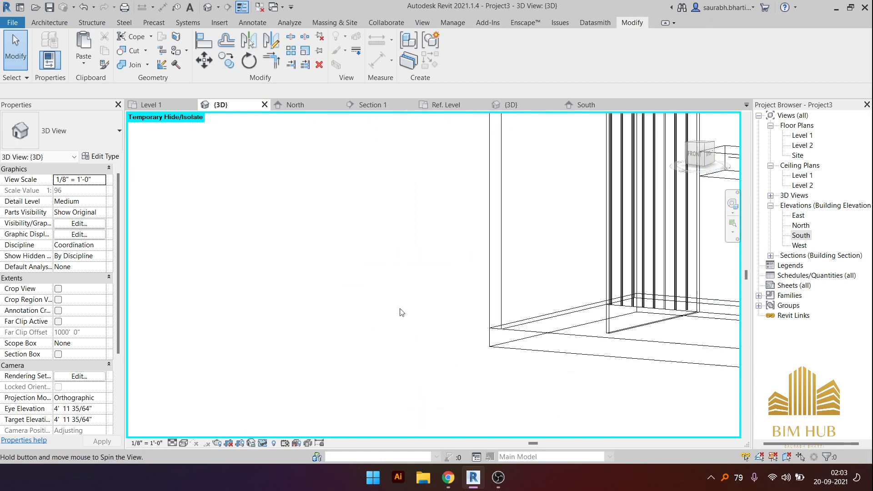
pyautogui.moveTo(674, 263); pyautogui.dragTo(346, 352, button='middle')
pyautogui.scroll(3, 454, 275)
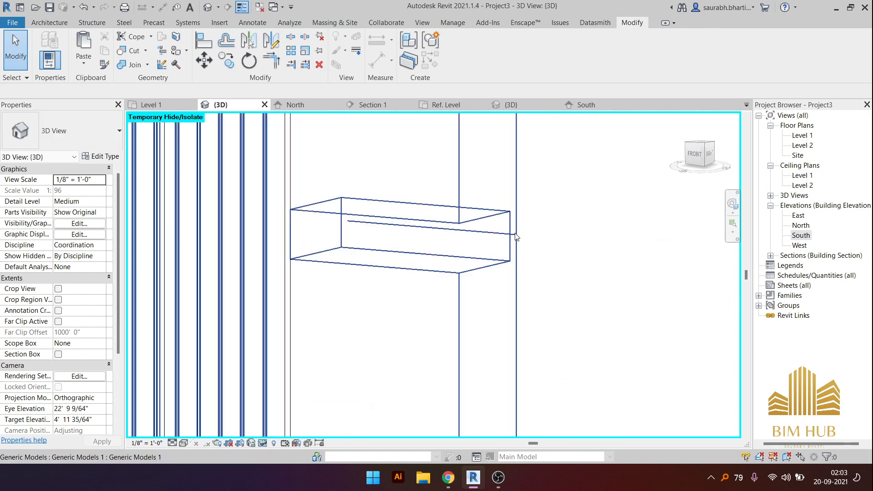
pyautogui.click(515, 235)
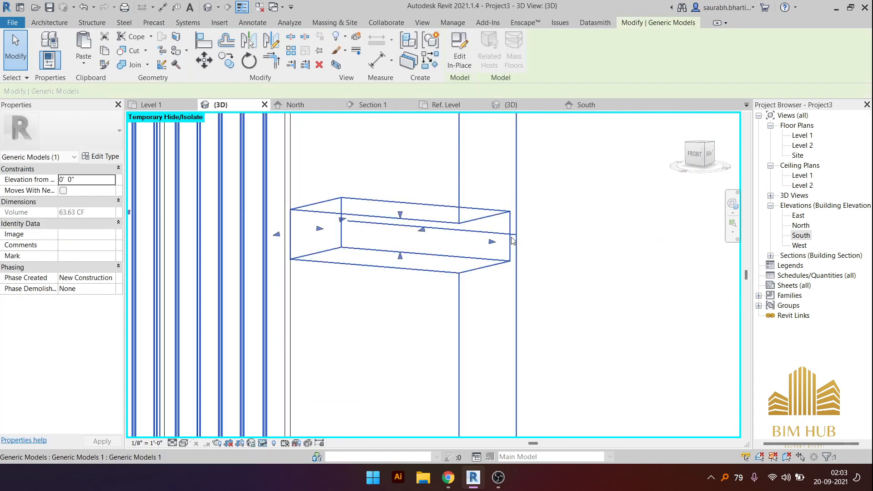
pyautogui.click(464, 72)
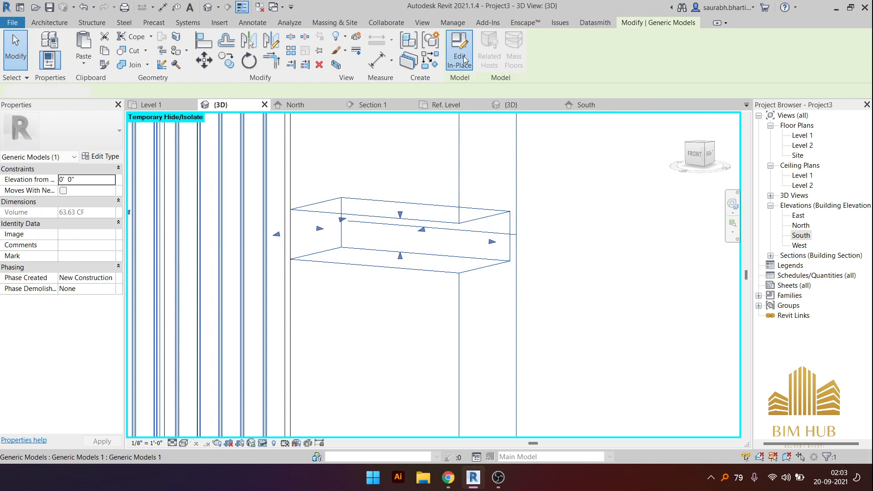
# - Delete the model line running through the rectangular void and set the 3D view's visual style to Hidden Line
pyautogui.click(508, 235)
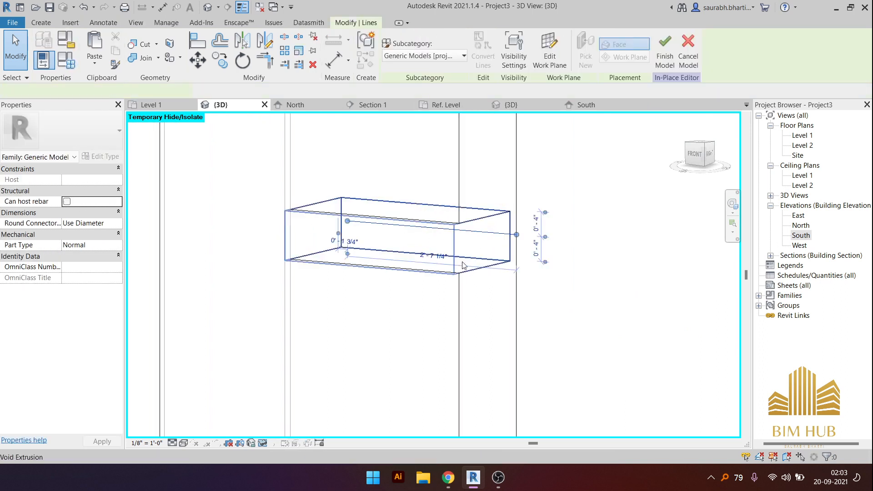
pyautogui.press('Delete')
pyautogui.keyDown('shift'); pyautogui.moveTo(331, 279); pyautogui.dragTo(487, 379, button='middle'); pyautogui.keyUp('shift')
pyautogui.click(183, 443)
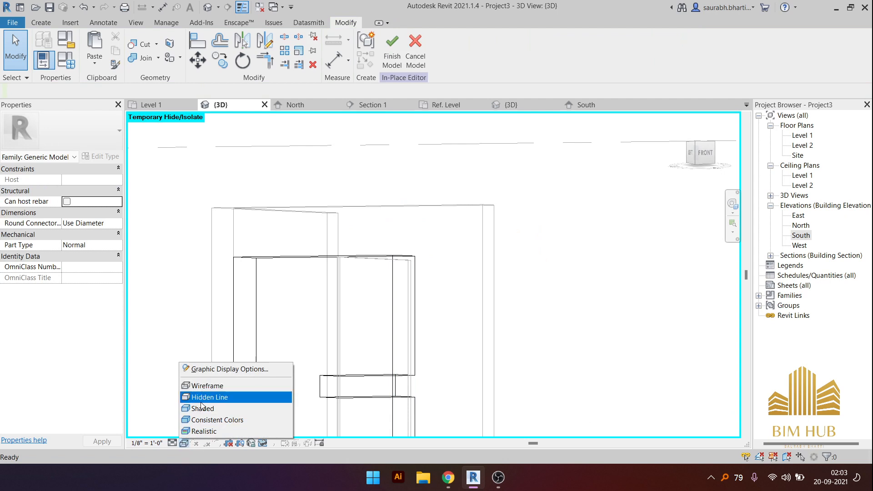
pyautogui.click(201, 401)
# - Examine the rectangular opening in the in-place model from the front and the right side, ending in front view
pyautogui.click(702, 158)
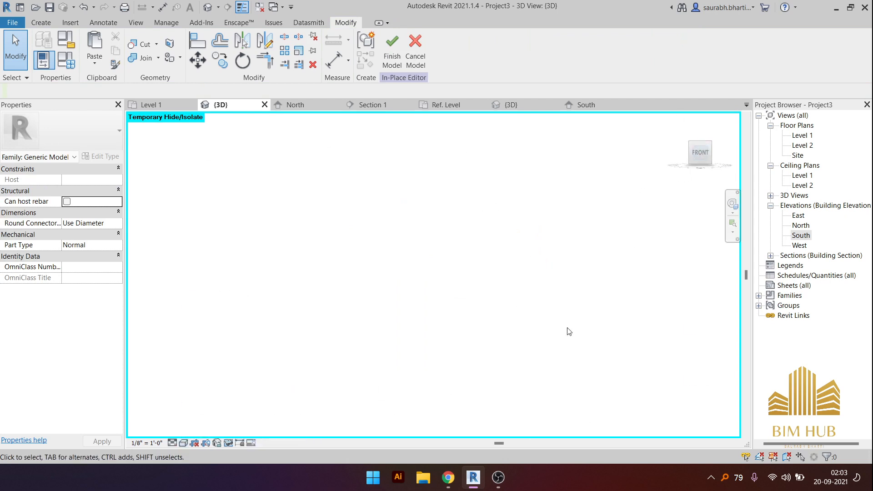
pyautogui.scroll(10, 353, 232)
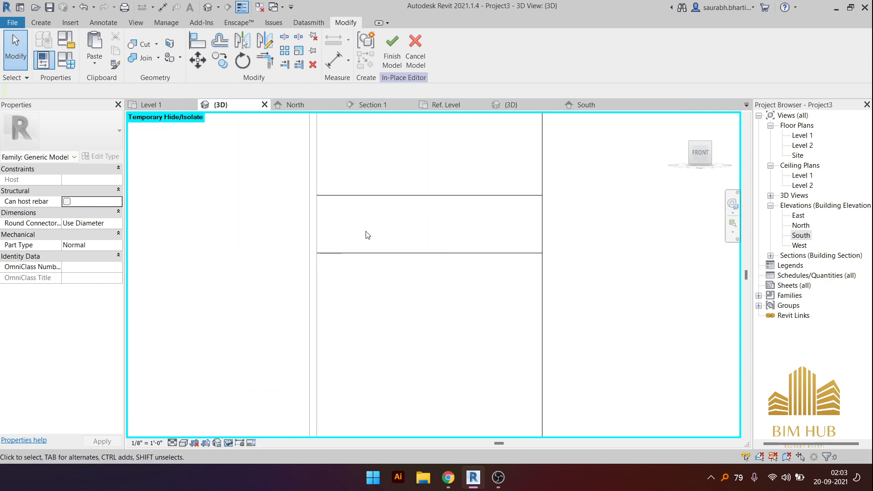
pyautogui.keyDown('shift'); pyautogui.moveTo(470, 235); pyautogui.dragTo(434, 250, button='middle'); pyautogui.keyUp('shift')
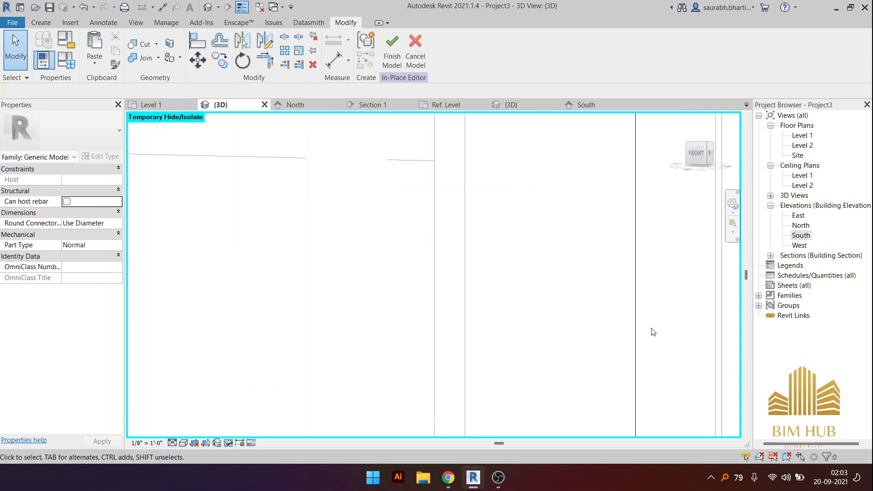
pyautogui.moveTo(653, 330); pyautogui.dragTo(386, 295, button='middle')
pyautogui.scroll(-3, 549, 307)
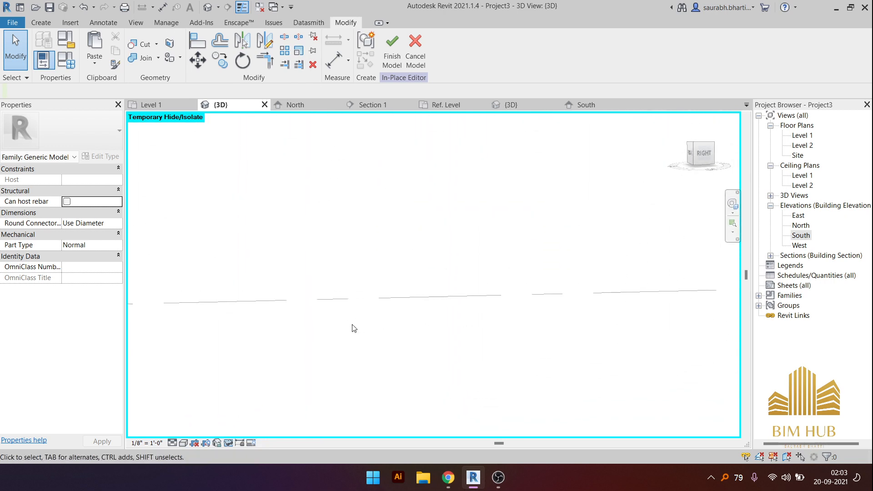
pyautogui.moveTo(573, 320)
pyautogui.keyDown('shift'); pyautogui.mouseDown(button='middle')
pyautogui.moveTo(473, 310)
pyautogui.moveTo(565, 314)
pyautogui.mouseUp(button='middle'); pyautogui.keyUp('shift')
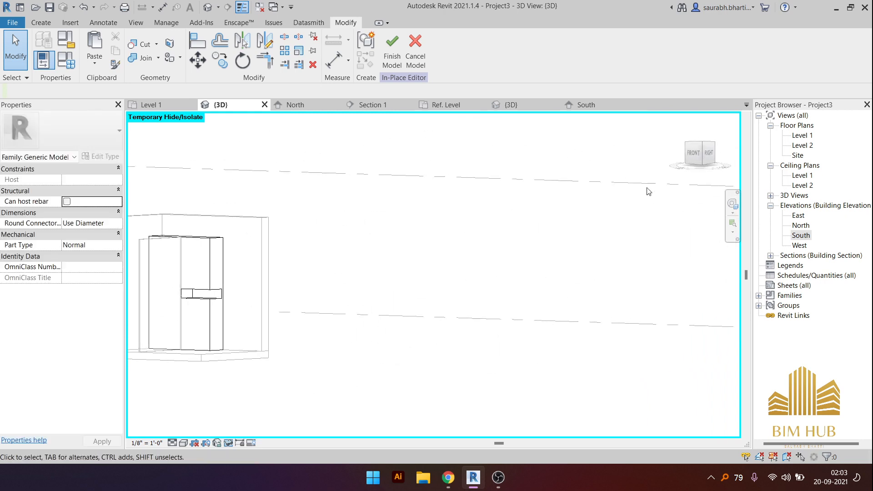
pyautogui.click(693, 156)
pyautogui.scroll(5, 351, 277)
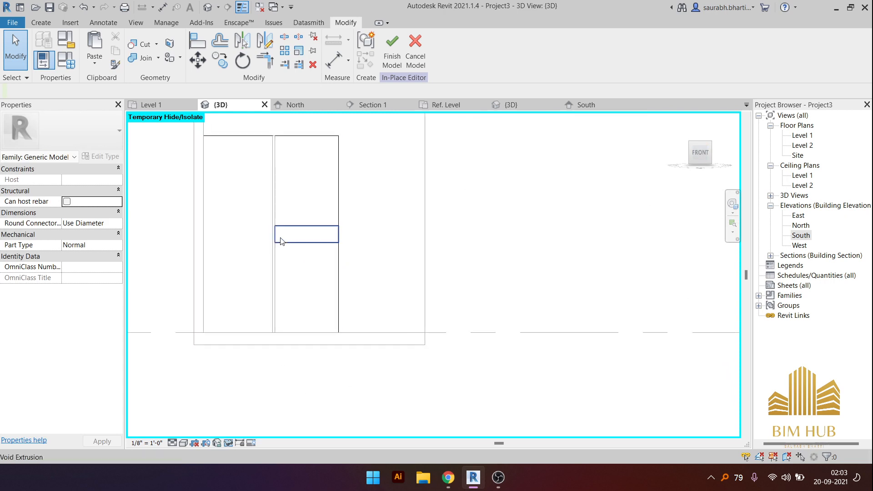
pyautogui.scroll(3, 280, 241)
# - Start a solid extrusion and sketch its profile lines offset 1" inward from the four edges of the opening
pyautogui.click(41, 22)
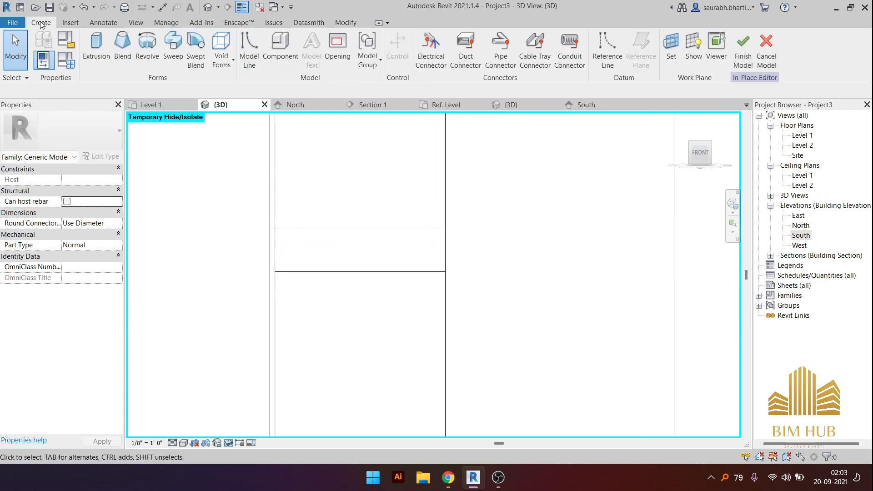
pyautogui.click(105, 64)
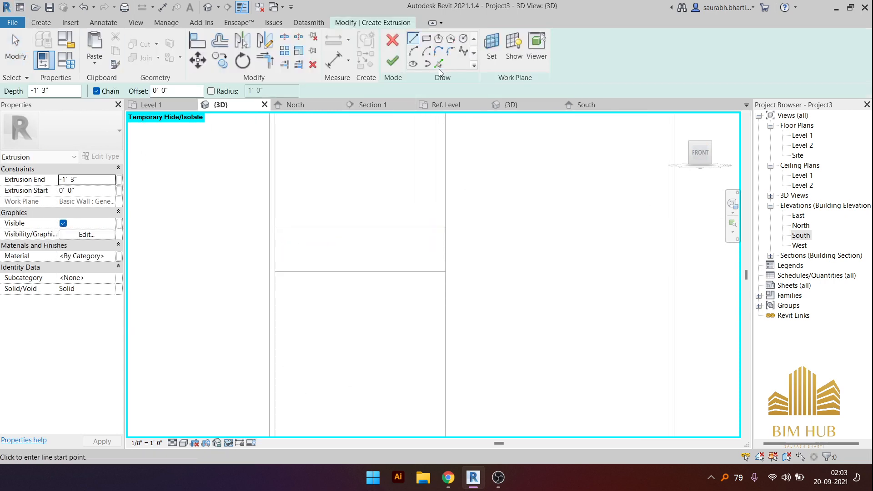
pyautogui.click(439, 64)
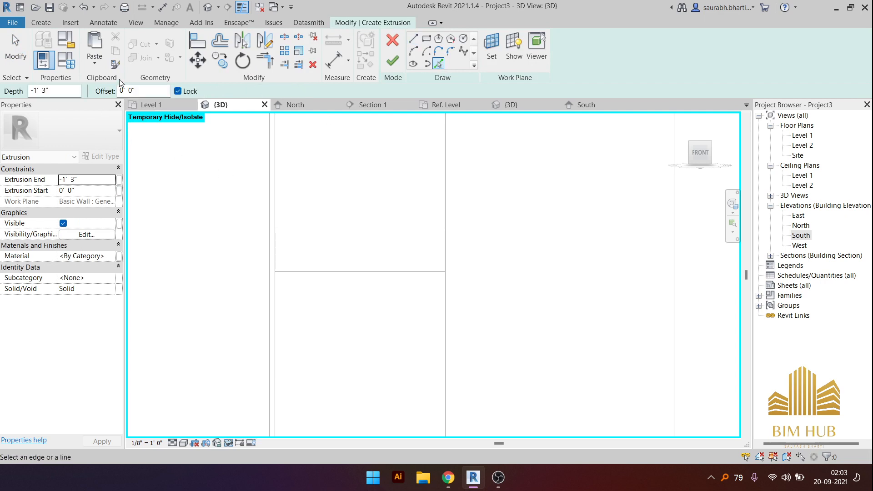
pyautogui.doubleClick(127, 91)
pyautogui.moveTo(127, 91); pyautogui.dragTo(117, 91)
pyautogui.write('0\' 1"')
pyautogui.click(335, 236)
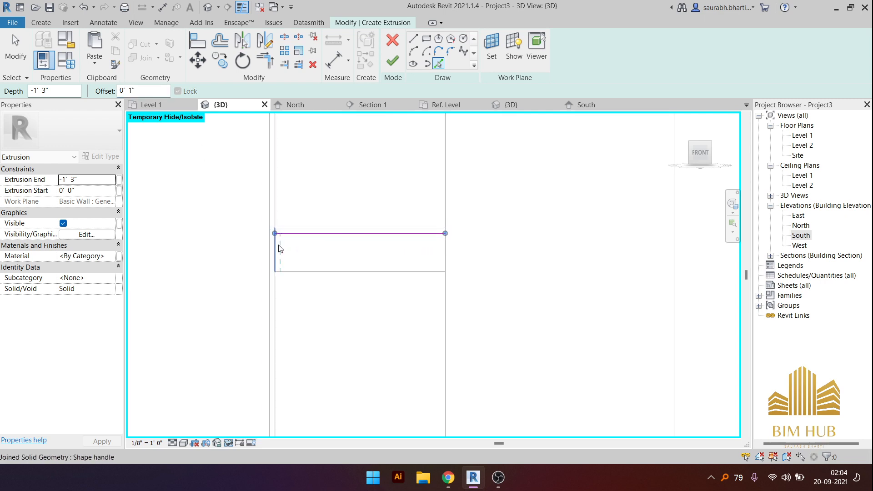
pyautogui.click(360, 273)
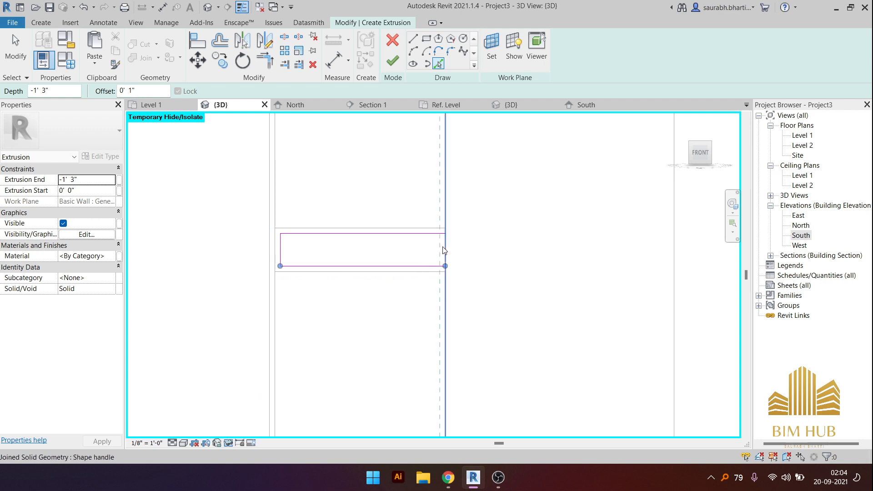
pyautogui.press('Escape')
# - Trim the profile's two right-hand corners into a closed rectangle and finish the extrusion
pyautogui.press('t')
pyautogui.press('r')
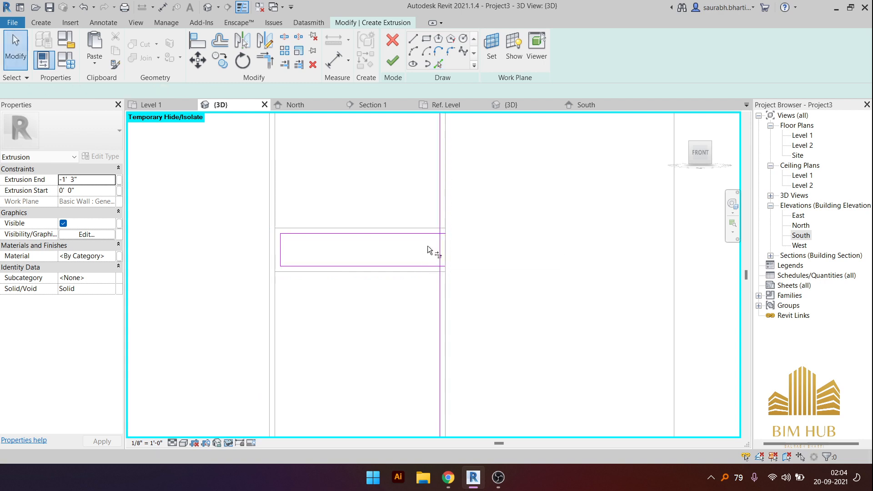
pyautogui.click(430, 233)
pyautogui.click(438, 242)
pyautogui.click(431, 267)
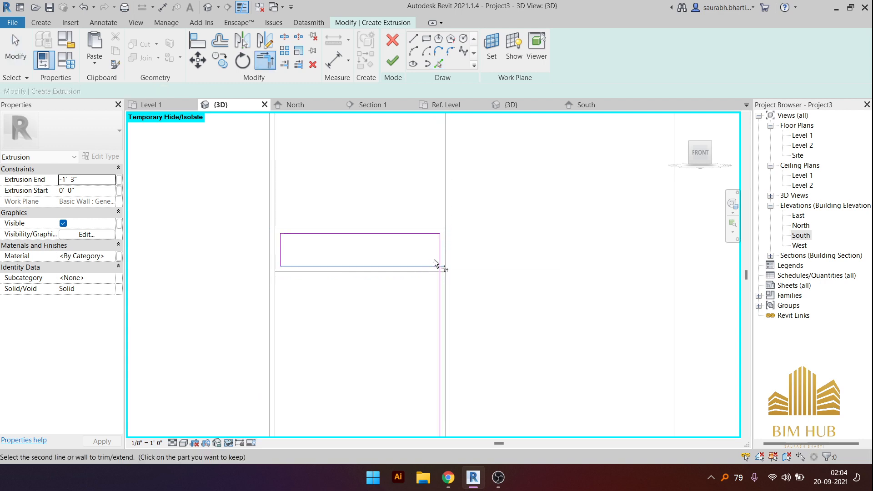
pyautogui.click(439, 260)
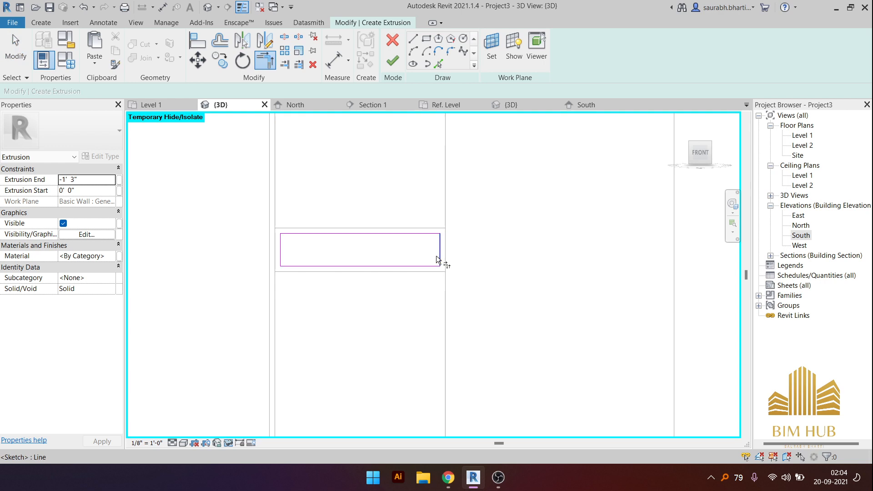
pyautogui.click(392, 60)
# - Set the new extrusion's end to 2' 0" and its start to -2"
pyautogui.keyDown('shift'); pyautogui.moveTo(451, 241); pyautogui.dragTo(384, 272, button='middle'); pyautogui.keyUp('shift')
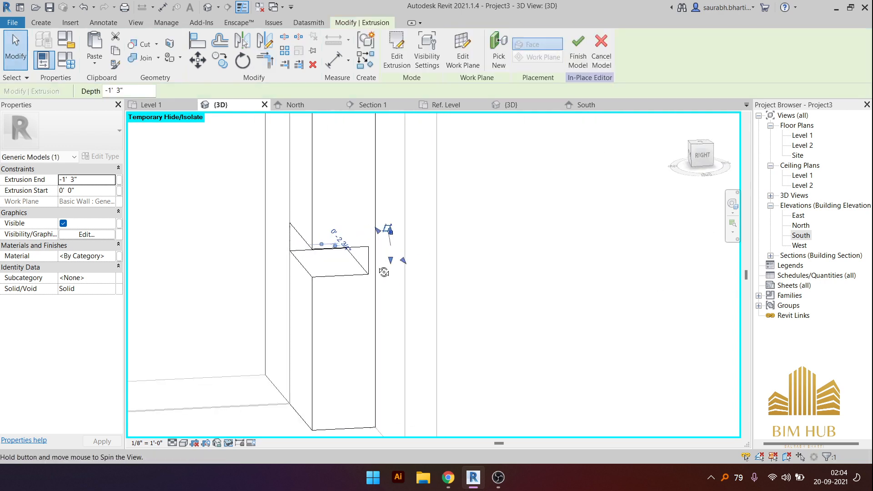
pyautogui.click(103, 182)
pyautogui.write('2')
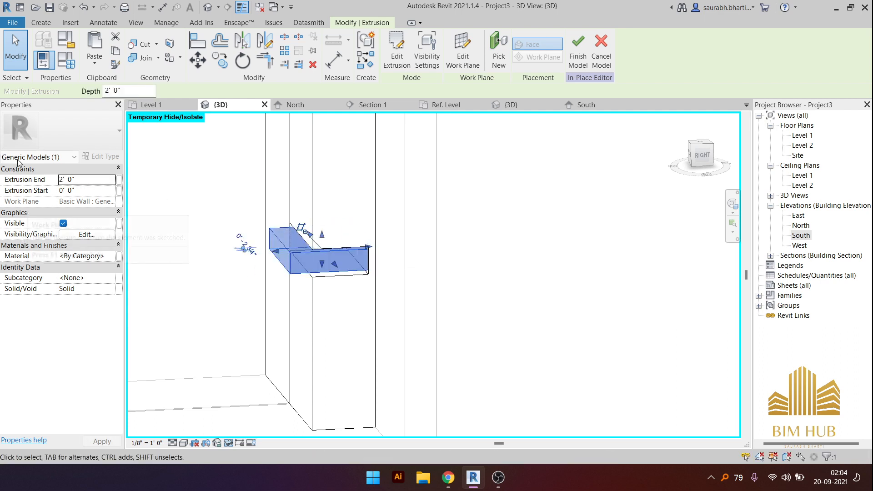
pyautogui.click(77, 193)
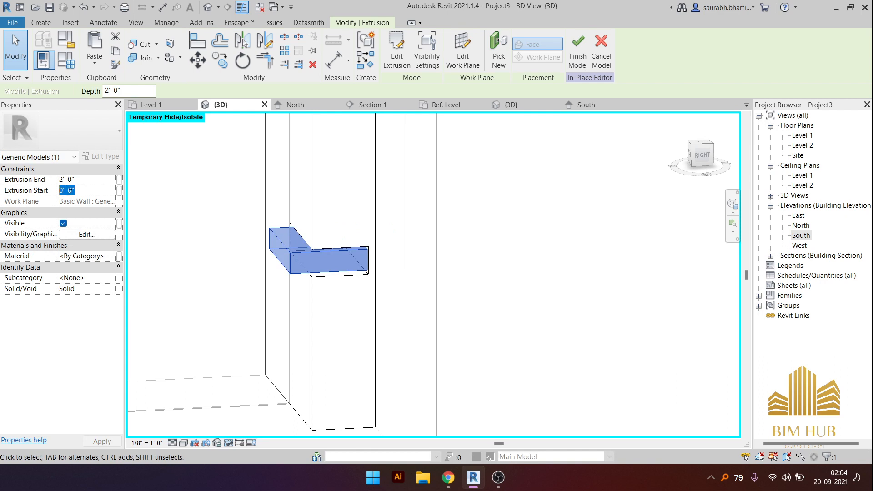
pyautogui.write('-')
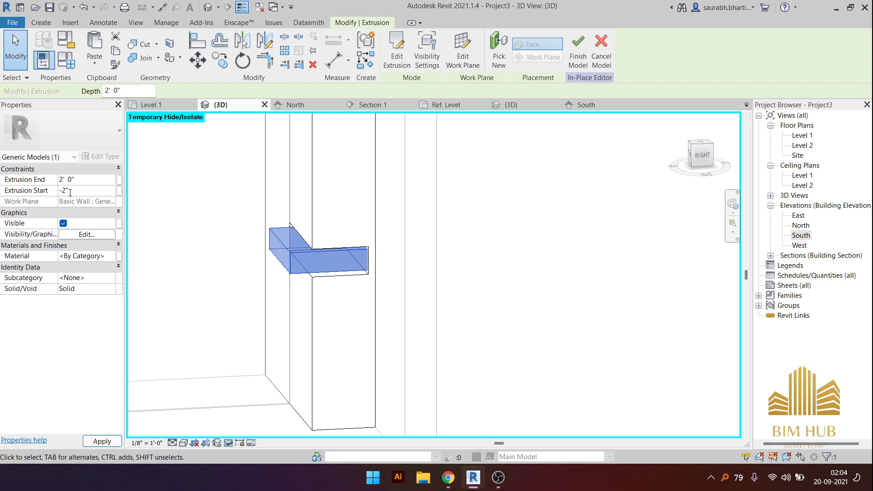
pyautogui.click(293, 333)
pyautogui.keyDown('shift'); pyautogui.moveTo(293, 334); pyautogui.dragTo(426, 323, button='middle'); pyautogui.keyUp('shift')
pyautogui.press('Escape')
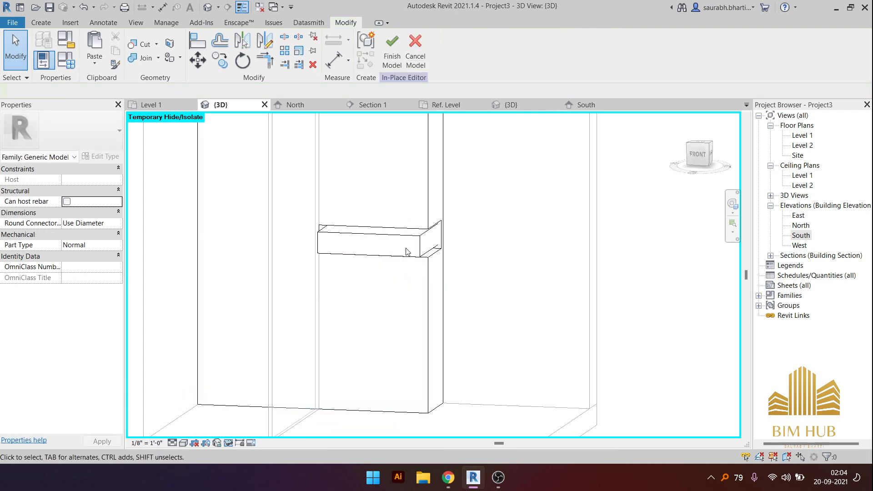
# - Open the sketch of the solid extrusion inside the opening for editing, seen from the front
pyautogui.keyDown('shift'); pyautogui.moveTo(407, 252); pyautogui.dragTo(421, 245, button='middle'); pyautogui.keyUp('shift')
pyautogui.click(425, 232)
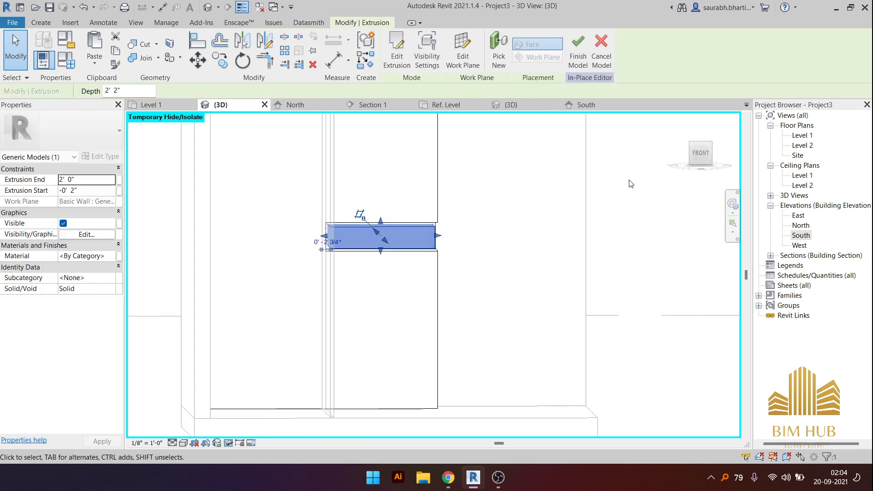
pyautogui.click(704, 154)
pyautogui.doubleClick(423, 273)
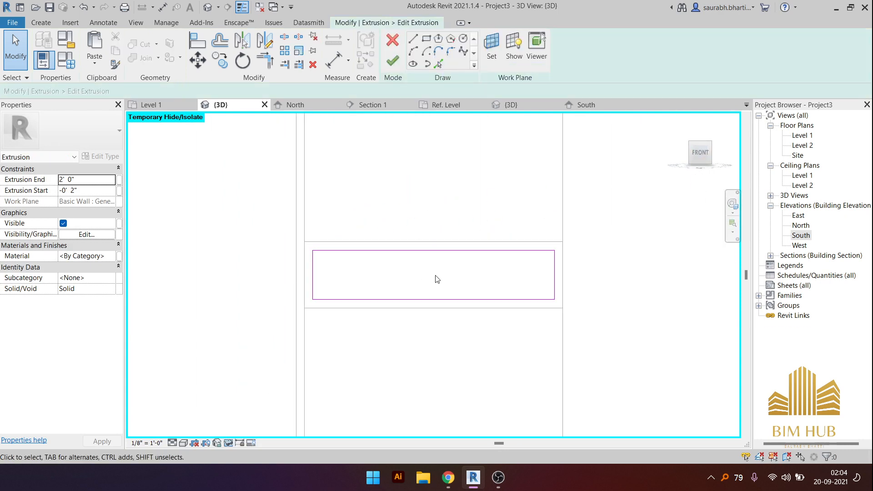
pyautogui.moveTo(435, 279); pyautogui.dragTo(403, 290, button='middle')
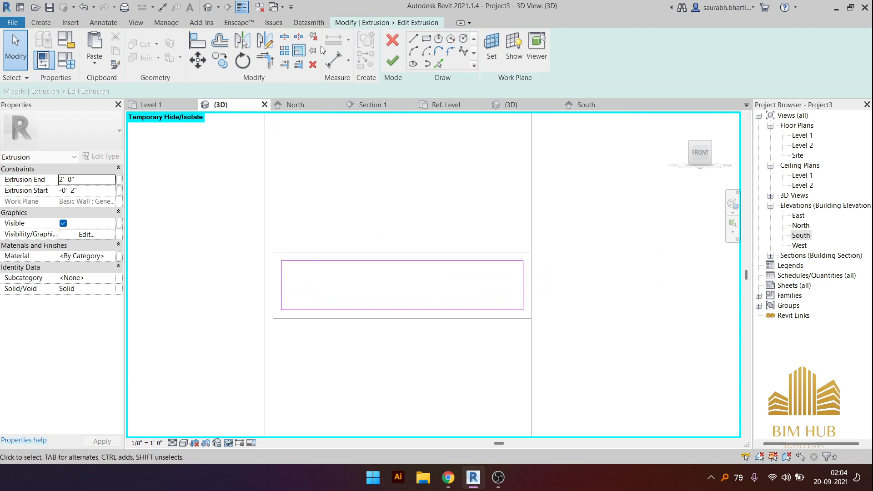
# - Add a second set of profile lines offset 1/2" outside the four sides of the existing rectangle
pyautogui.click(439, 65)
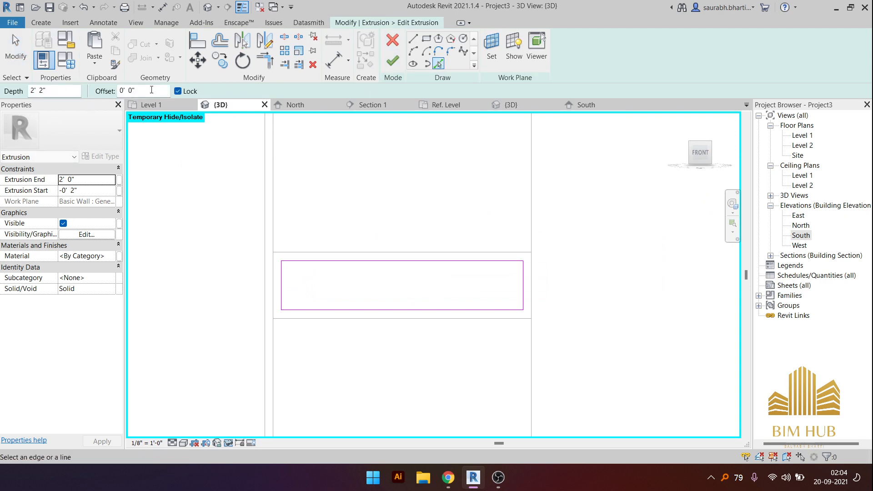
pyautogui.click(151, 90)
pyautogui.write('1/2')
pyautogui.press('Return')
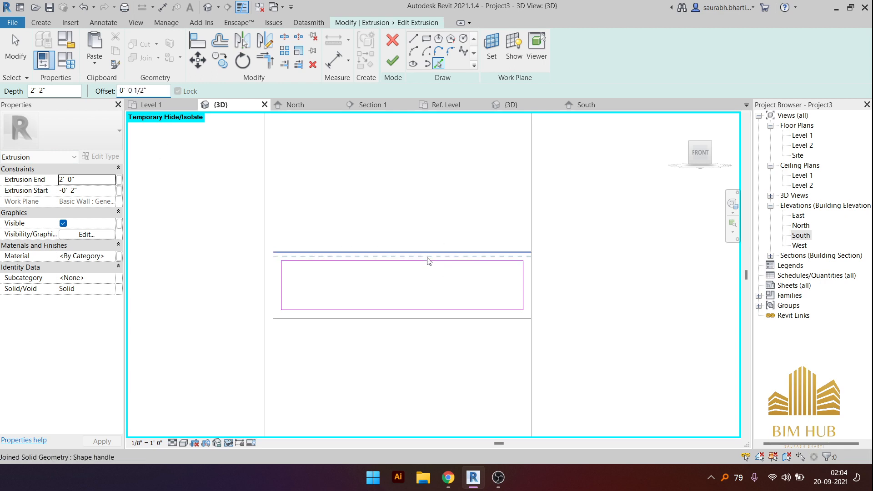
pyautogui.click(428, 260)
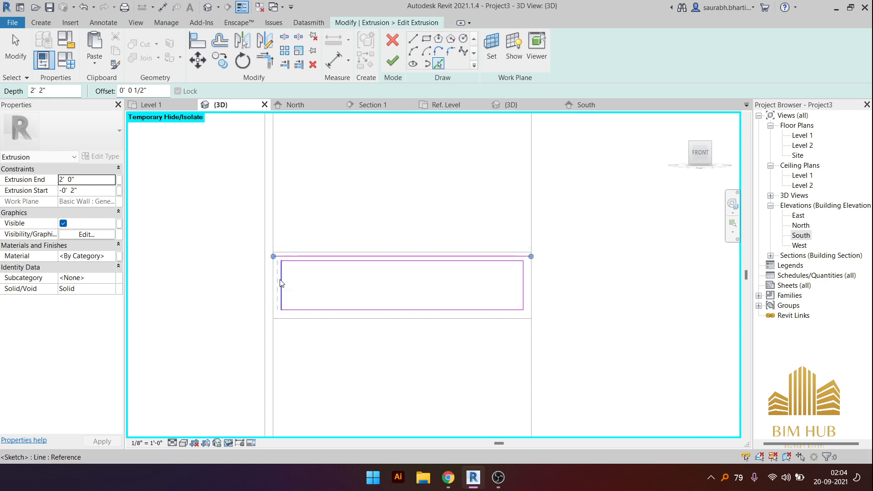
pyautogui.click(356, 317)
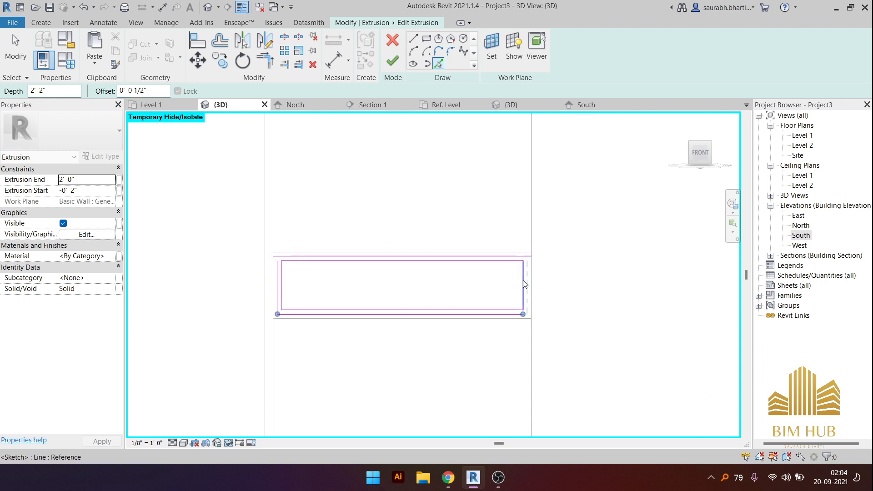
pyautogui.press('Escape')
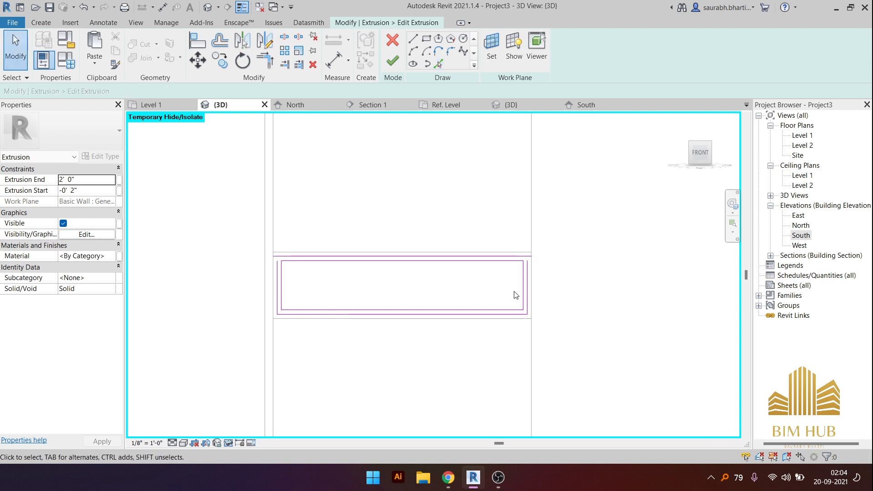
# - Try to trim the outer rectangle's top and bottom lines to its right line
pyautogui.press('t')
pyautogui.press('r')
pyautogui.click(526, 257)
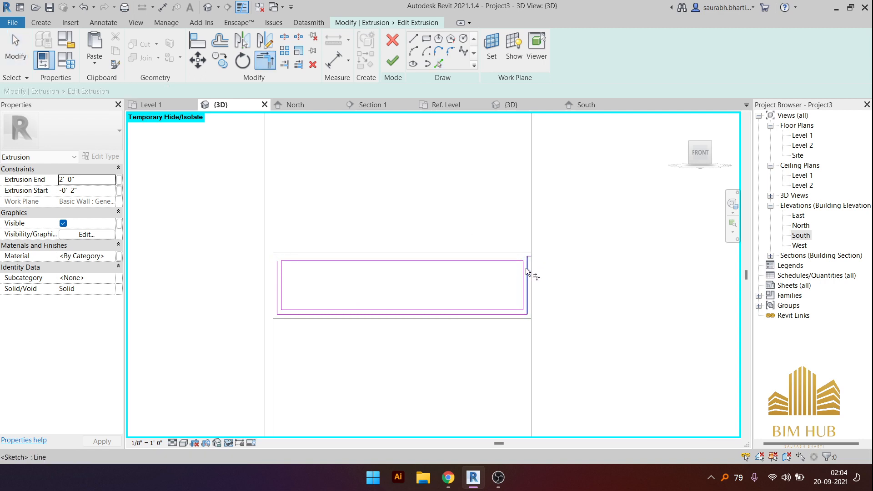
pyautogui.click(522, 314)
pyautogui.scroll(4, 526, 304)
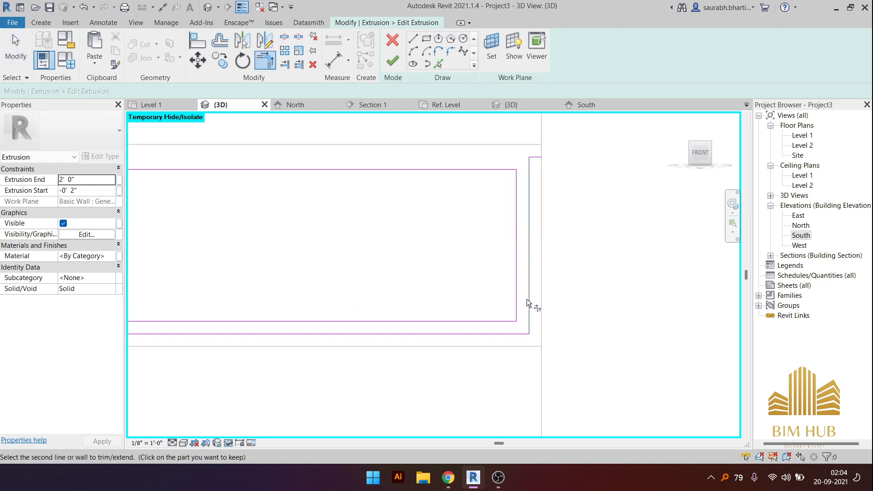
pyautogui.press('Escape')
pyautogui.press('Escape')
pyautogui.click(522, 333)
pyautogui.press('t')
pyautogui.press('r')
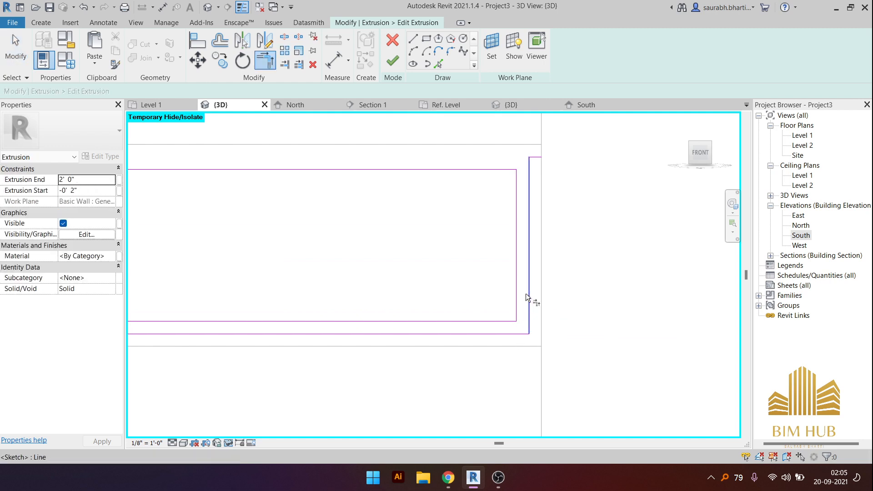
pyautogui.scroll(-3, 524, 291)
pyautogui.scroll(3, 526, 250)
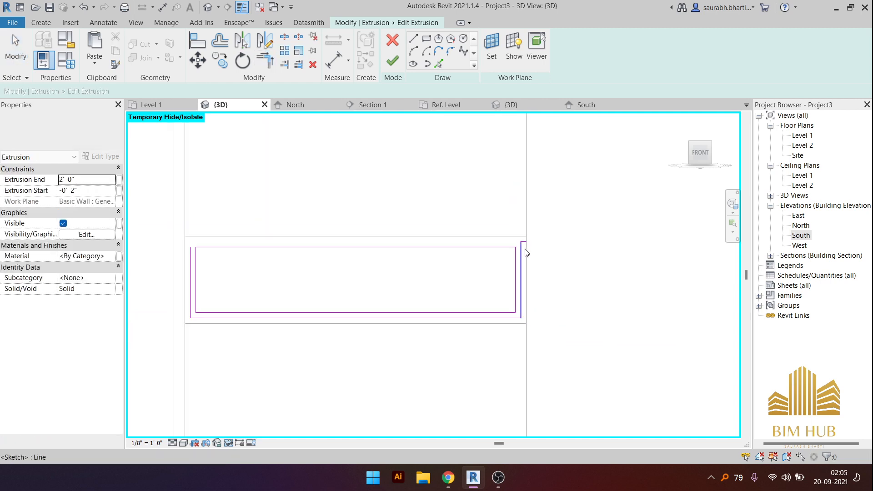
# - Delete the leftover stub of the outer top line at the upper-right corner of the sketch
pyautogui.press('Escape')
pyautogui.press('Escape')
pyautogui.click(526, 236)
pyautogui.press('Delete')
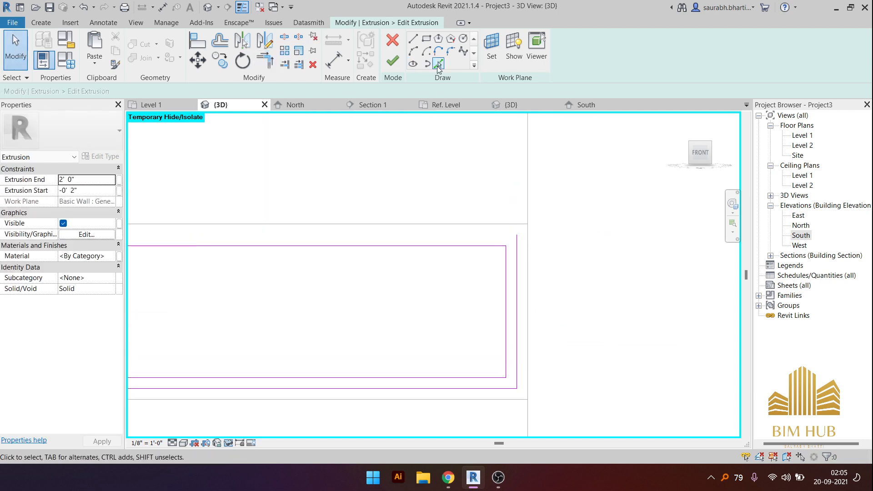
# - Add an outer top line offset 1/2" above the top line of the inner rectangle
pyautogui.click(438, 66)
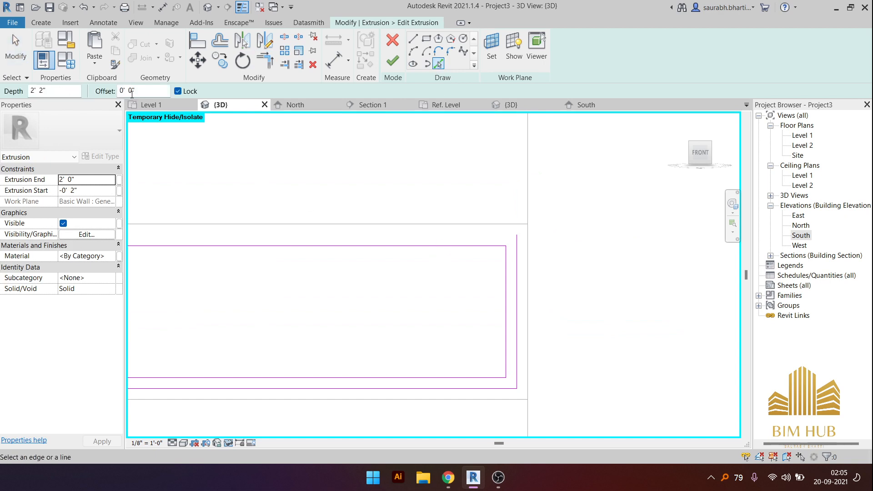
pyautogui.click(132, 93)
pyautogui.write('1/2"')
pyautogui.press('Return')
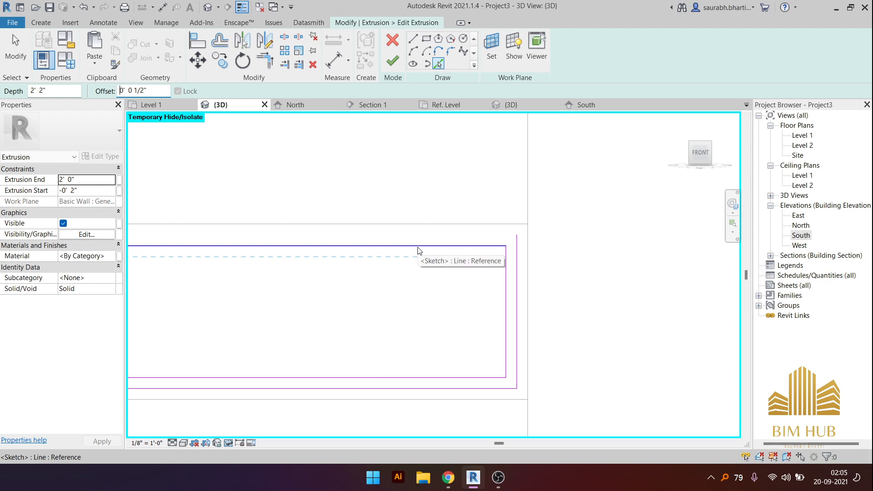
pyautogui.click(421, 247)
# - Trim the new outer top line to the outer side lines and finish the extrusion sketch
pyautogui.press('t')
pyautogui.press('r')
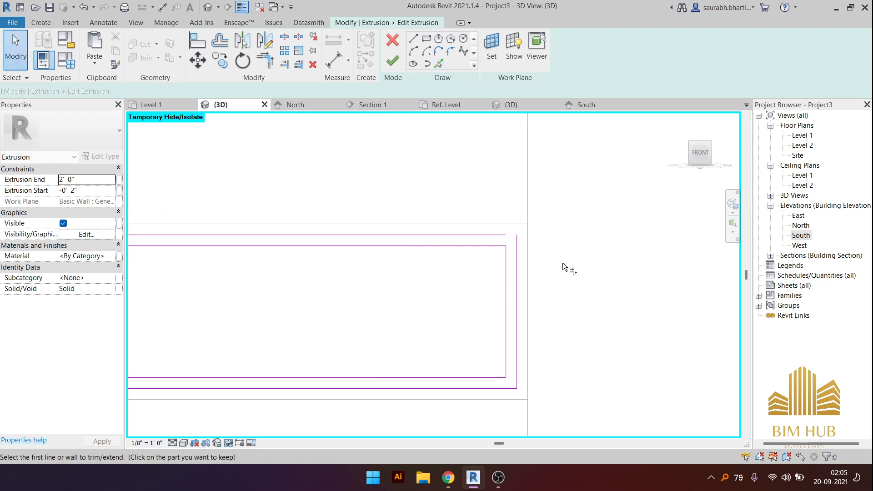
pyautogui.scroll(-3, 513, 251)
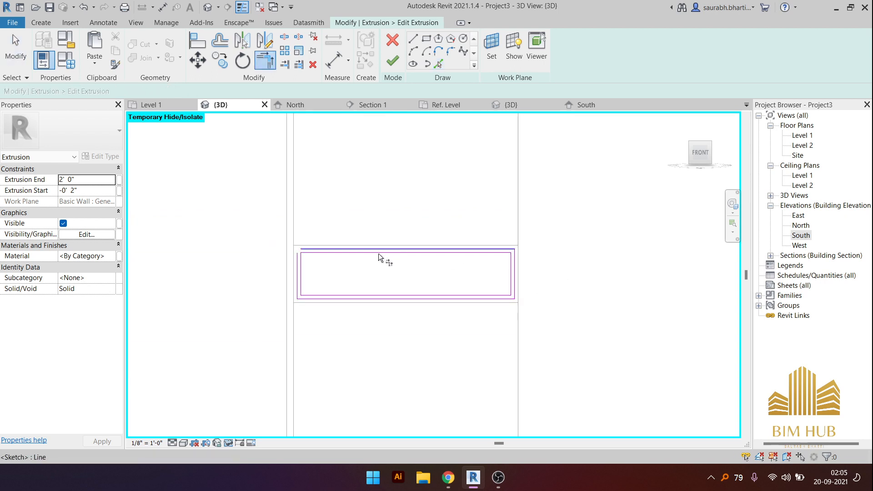
pyautogui.scroll(3, 306, 253)
pyautogui.click(308, 228)
pyautogui.click(279, 252)
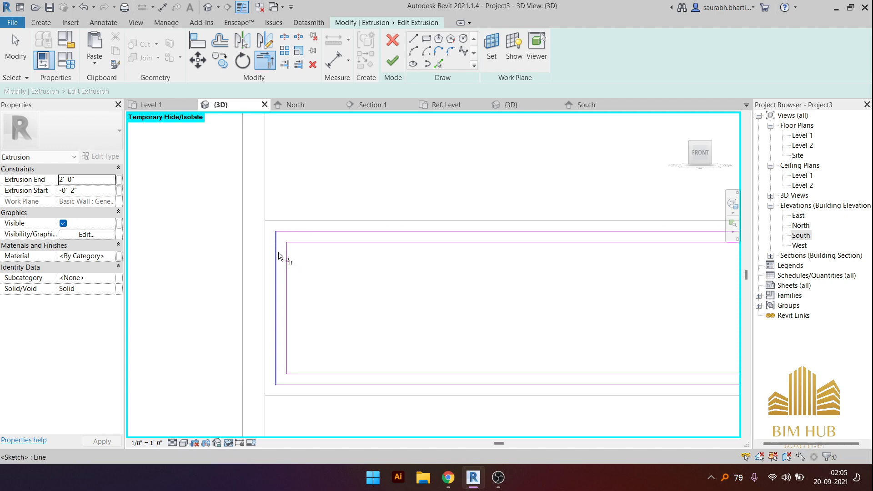
pyautogui.press('Escape')
pyautogui.click(394, 62)
# - Try an extrusion end of 1' 3" for the solid in the opening and settle on 1' 6"
pyautogui.scroll(-3, 364, 197)
pyautogui.keyDown('shift'); pyautogui.moveTo(363, 197); pyautogui.dragTo(302, 230, button='middle'); pyautogui.keyUp('shift')
pyautogui.click(428, 338)
pyautogui.scroll(-2, 464, 335)
pyautogui.keyDown('shift'); pyautogui.moveTo(465, 335); pyautogui.dragTo(341, 240, button='middle'); pyautogui.keyUp('shift')
pyautogui.click(459, 326)
pyautogui.click(89, 191)
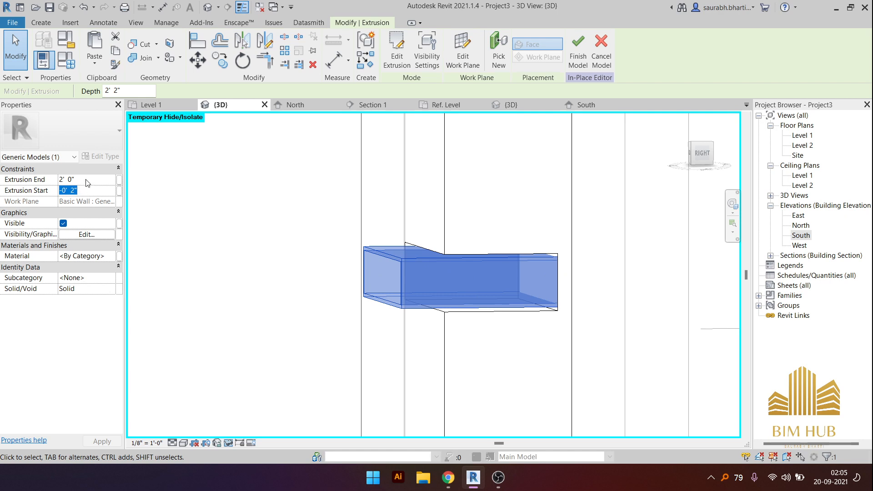
pyautogui.click(86, 177)
pyautogui.write("1'3")
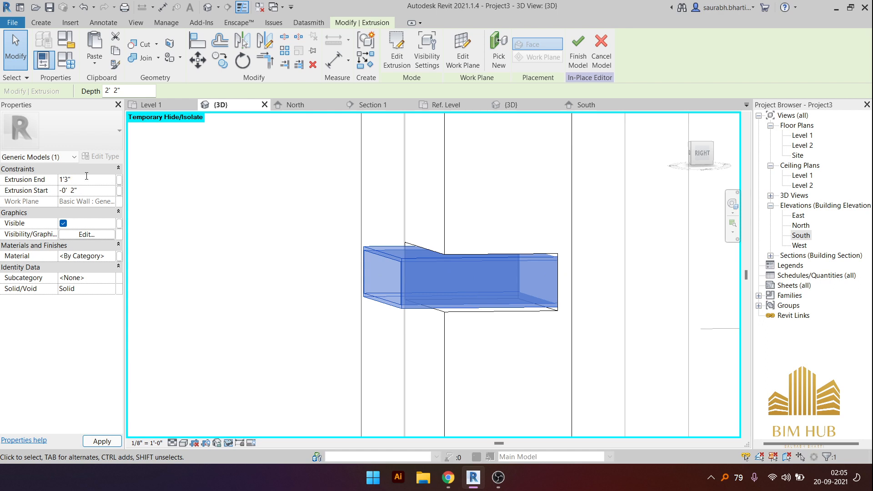
pyautogui.press('Return')
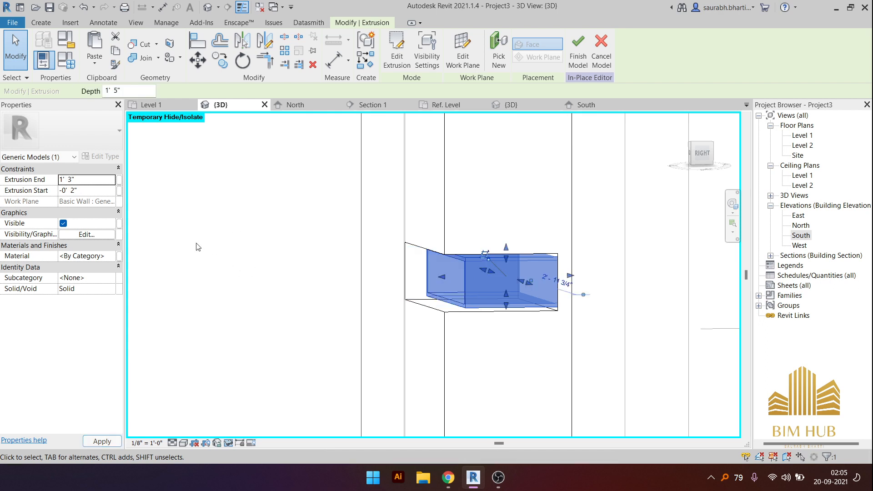
pyautogui.click(71, 180)
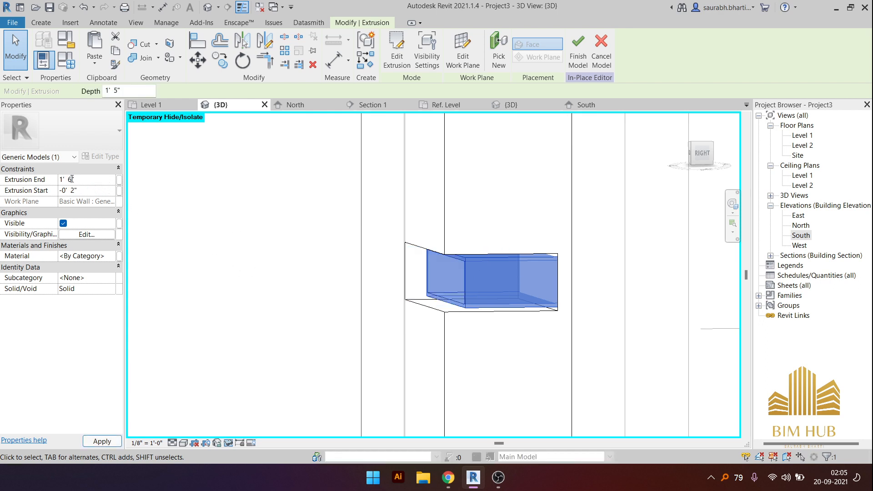
pyautogui.click(337, 314)
# - Reopen the sketch of the solid extrusion in the opening, viewed from the front
pyautogui.keyDown('shift'); pyautogui.moveTo(287, 367); pyautogui.dragTo(377, 353, button='middle'); pyautogui.keyUp('shift')
pyautogui.keyDown('shift'); pyautogui.moveTo(450, 264); pyautogui.dragTo(508, 282, button='middle'); pyautogui.keyUp('shift')
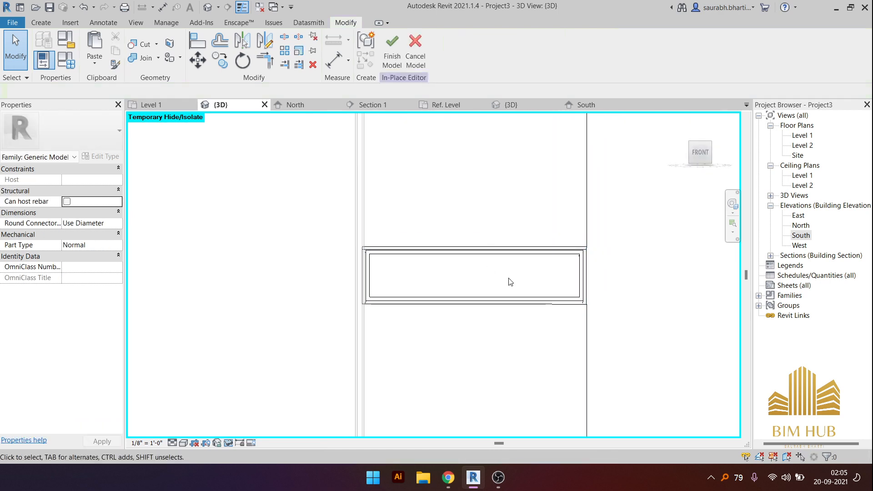
pyautogui.click(528, 265)
pyautogui.scroll(1, 500, 277)
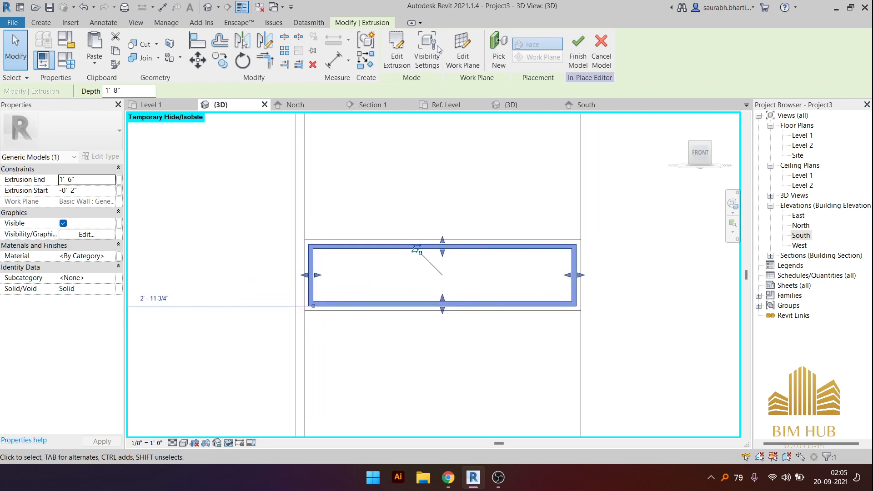
pyautogui.click(397, 50)
pyautogui.scroll(1, 393, 318)
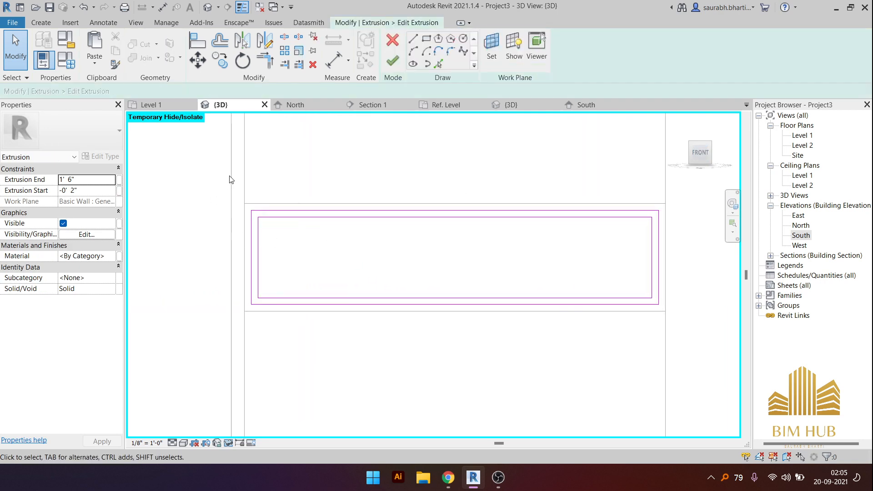
pyautogui.moveTo(229, 179); pyautogui.dragTo(724, 371)
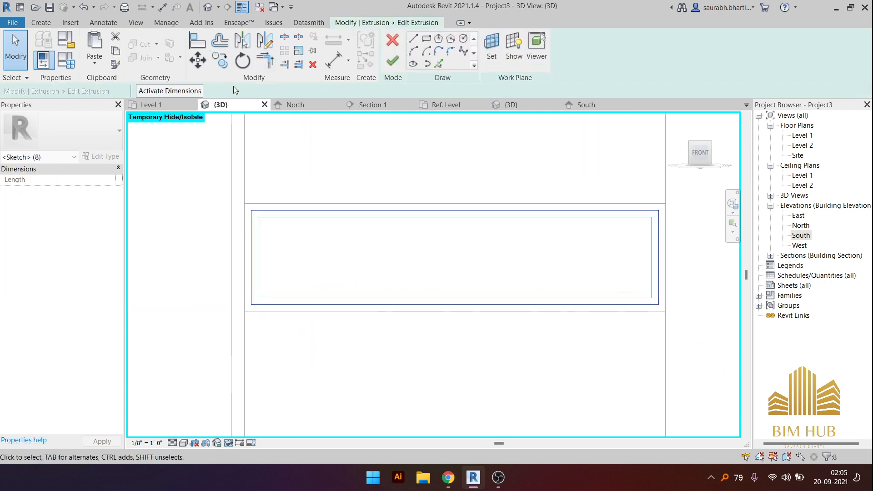
pyautogui.click(298, 64)
pyautogui.scroll(3, 245, 220)
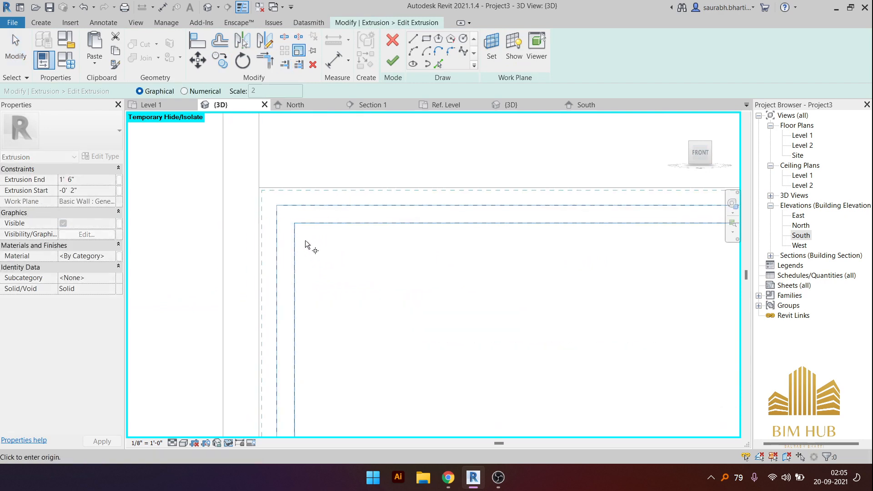
pyautogui.click(277, 206)
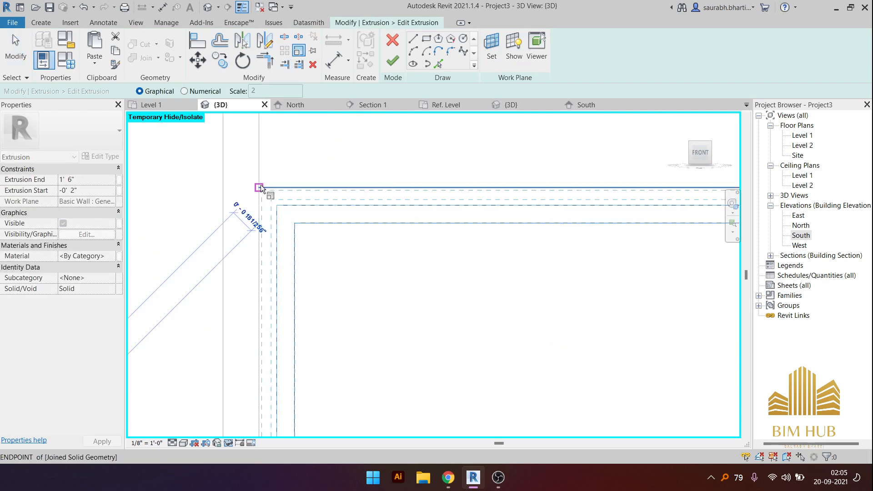
pyautogui.press('Escape')
pyautogui.press('Escape')
# - Delete all lines of both rectangles from the extrusion sketch
pyautogui.scroll(-4, 294, 227)
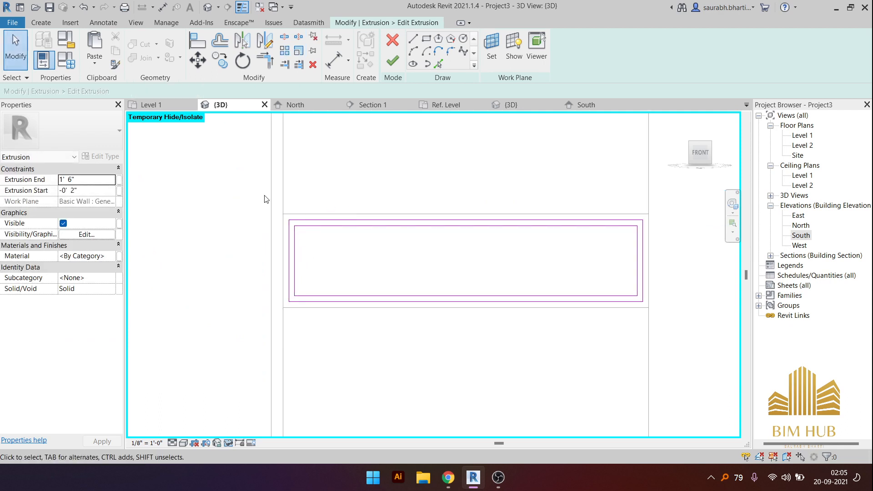
pyautogui.moveTo(266, 199)
pyautogui.mouseDown()
pyautogui.moveTo(705, 359)
pyautogui.moveTo(672, 345)
pyautogui.mouseUp()
pyautogui.press('Delete')
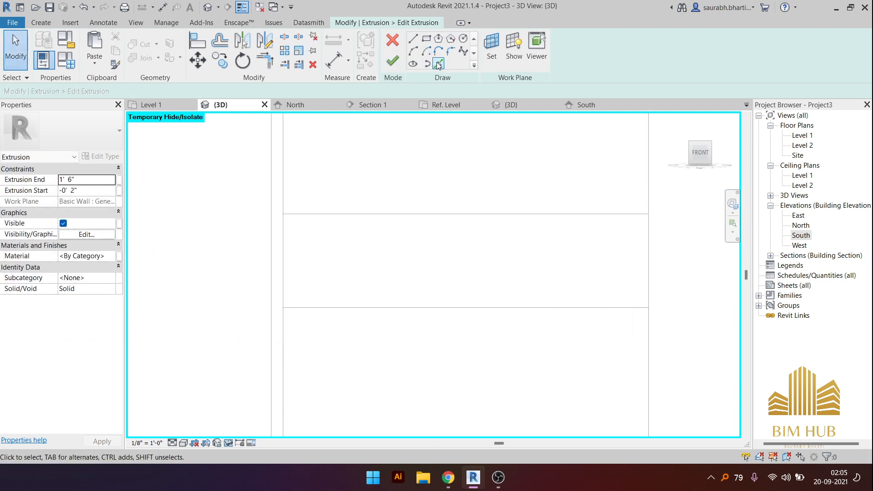
# - Create sketch lines from the four edges of the opening with zero offset, using Pick Lines
pyautogui.click(438, 64)
pyautogui.click(385, 214)
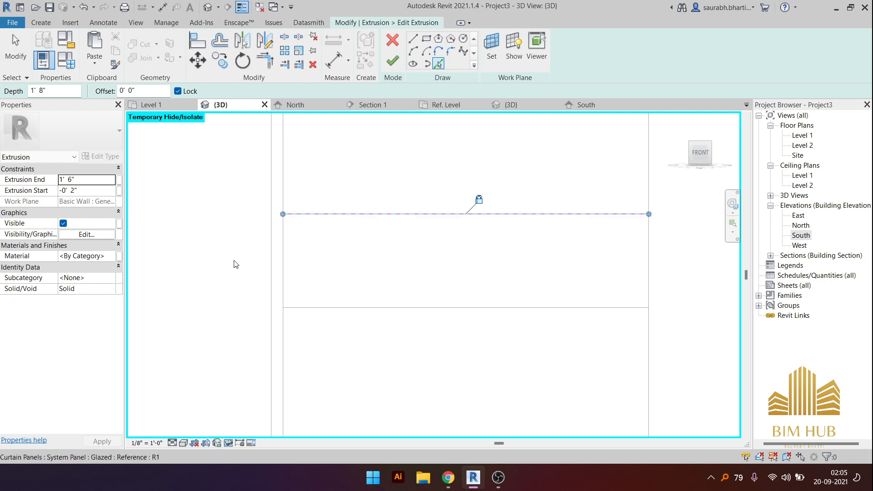
pyautogui.click(282, 255)
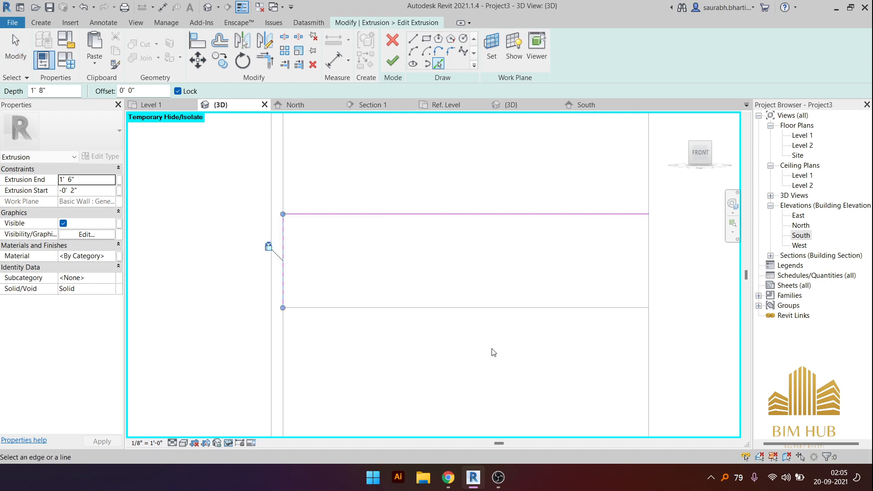
pyautogui.click(496, 308)
pyautogui.click(654, 282)
pyautogui.press('Escape')
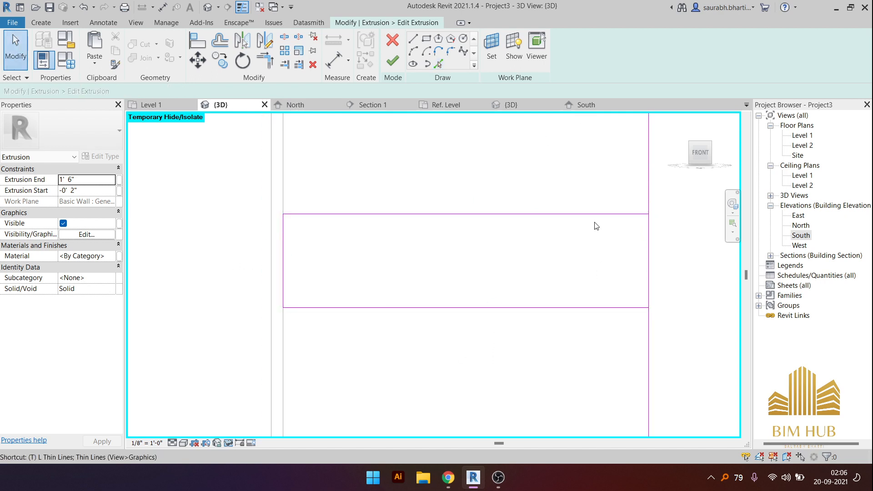
# - Trim the overlong right sketch line to the bottom line so the outer rectangle is closed
pyautogui.press('t')
pyautogui.press('r')
pyautogui.click(635, 307)
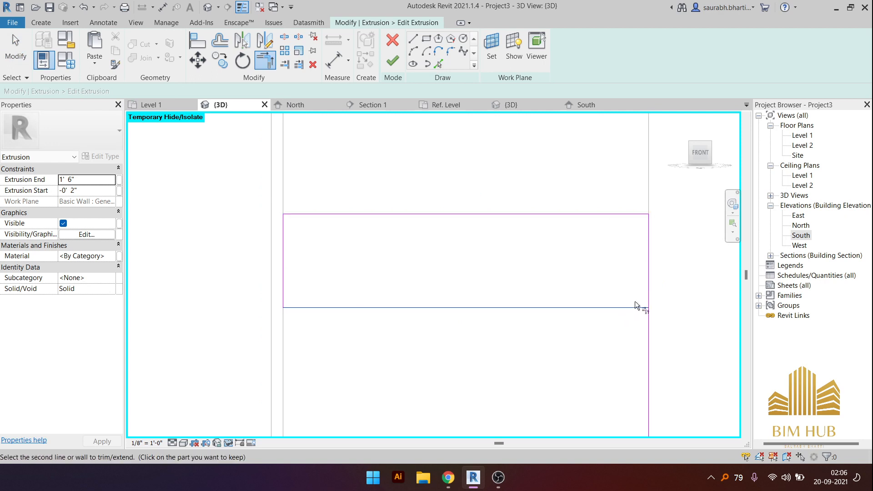
pyautogui.click(648, 286)
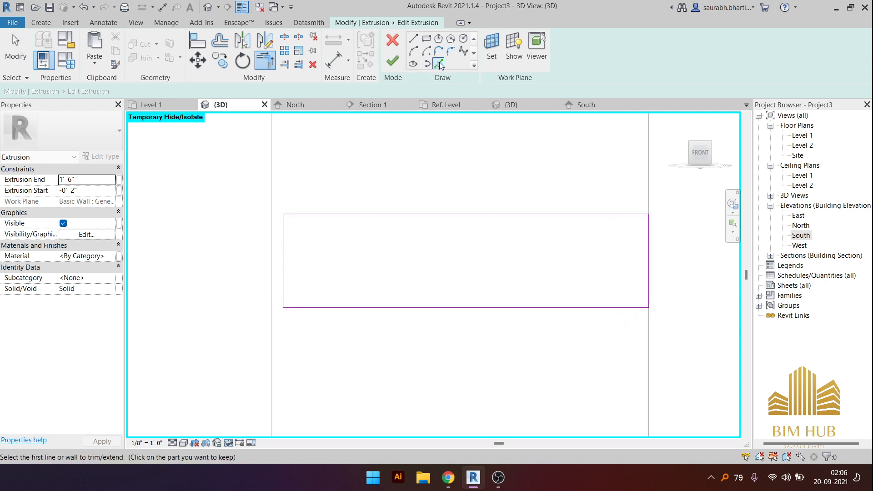
# - Add a second set of profile lines offset 1/2" inside the four sides of the opening's rectangle
pyautogui.click(439, 64)
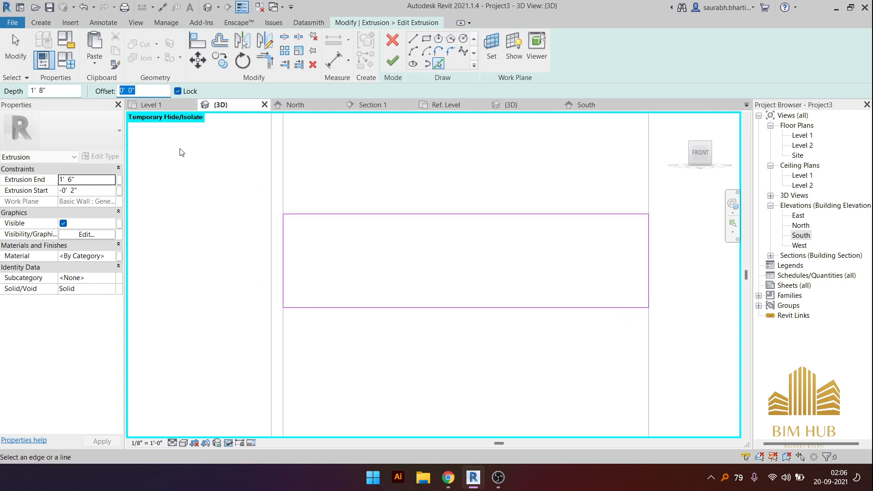
pyautogui.write('1/2"')
pyautogui.click(407, 214)
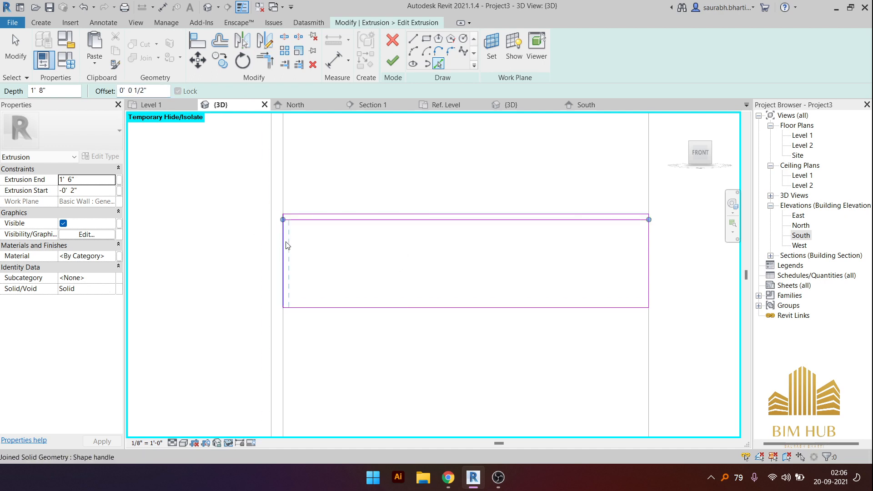
pyautogui.click(286, 244)
pyautogui.click(395, 308)
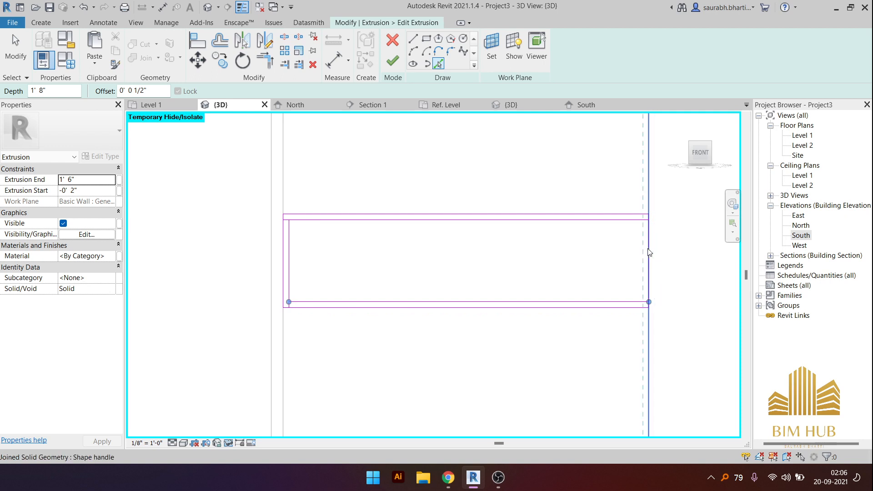
pyautogui.click(642, 254)
# - Trim the corners of the inner lines into a closed rectangle and finish the extrusion sketch
pyautogui.press('t')
pyautogui.press('r')
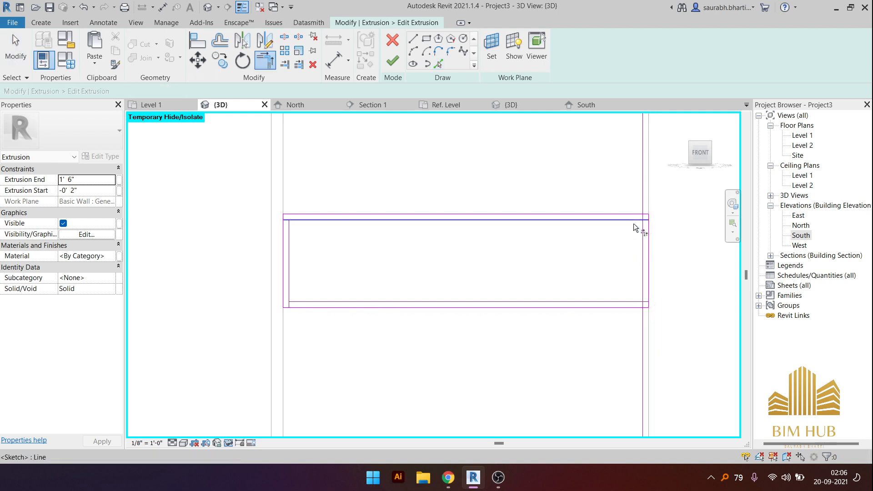
pyautogui.click(635, 227)
pyautogui.click(643, 238)
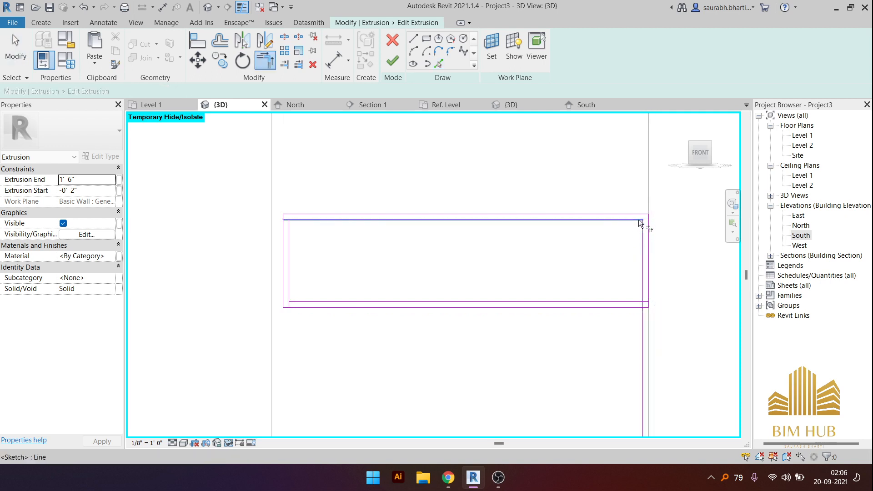
pyautogui.click(635, 302)
pyautogui.click(644, 288)
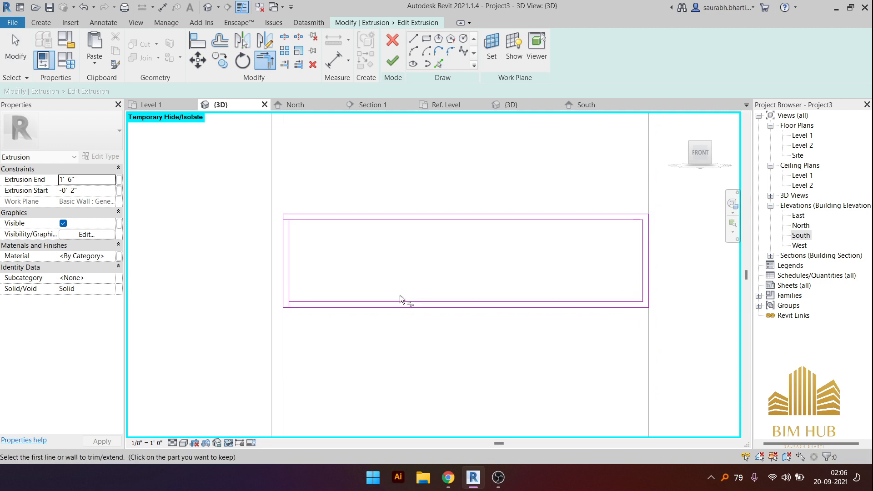
pyautogui.click(305, 300)
pyautogui.click(291, 284)
pyautogui.click(292, 249)
pyautogui.click(299, 221)
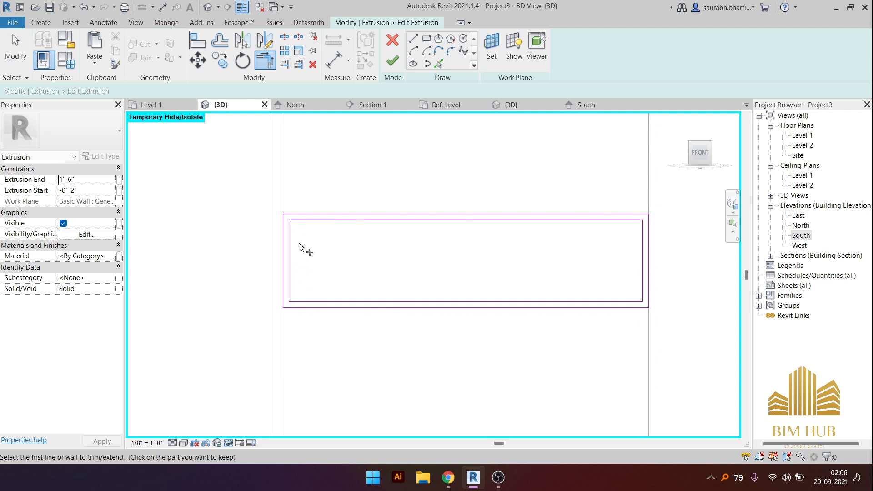
pyautogui.press('Escape')
pyautogui.click(393, 60)
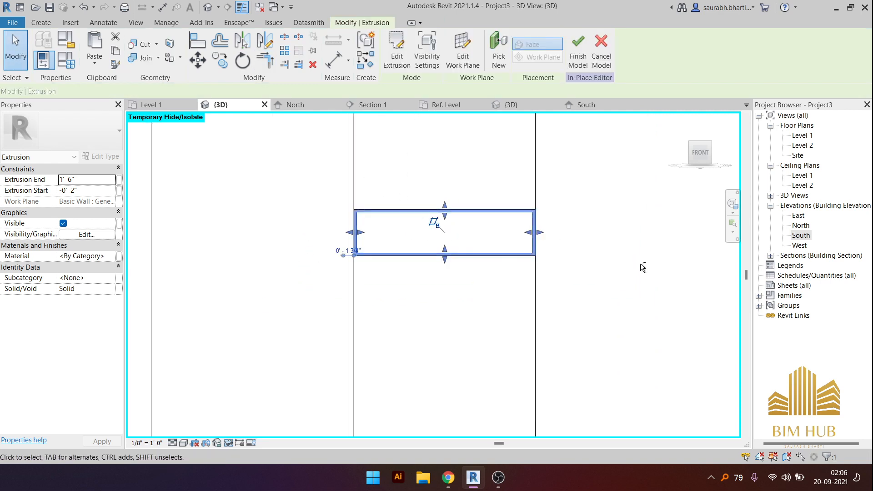
# - In the right-side view, shorten the extrusion from its back end to an extrusion start of 0' 2"
pyautogui.keyDown('shift'); pyautogui.moveTo(643, 268); pyautogui.dragTo(444, 366, button='middle'); pyautogui.keyUp('shift')
pyautogui.press('Escape')
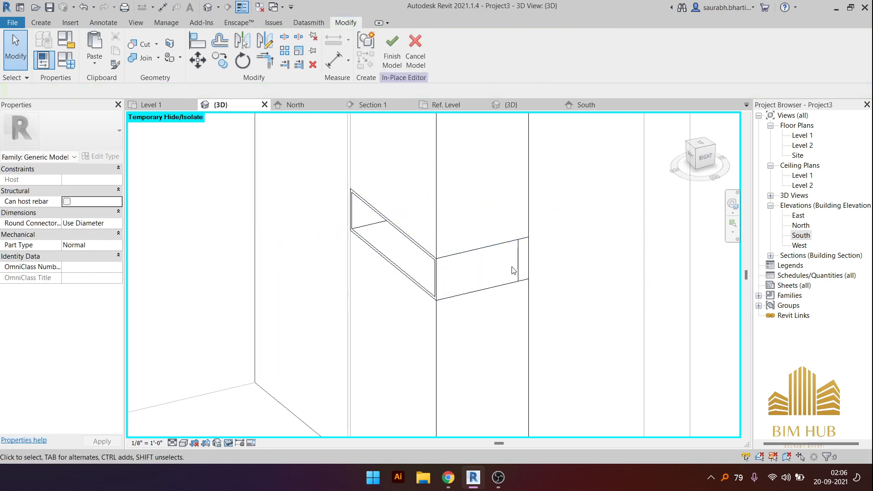
pyautogui.keyDown('shift'); pyautogui.moveTo(513, 270); pyautogui.dragTo(386, 254, button='middle'); pyautogui.keyUp('shift')
pyautogui.click(476, 267)
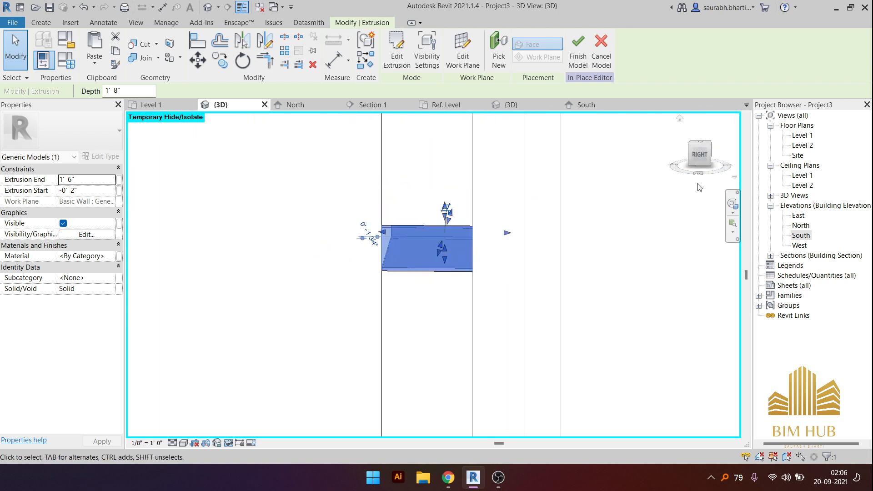
pyautogui.click(699, 155)
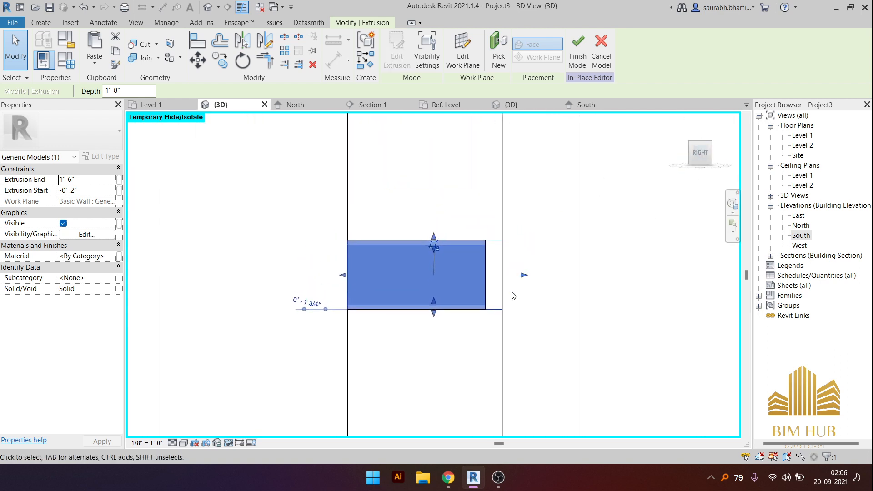
pyautogui.moveTo(524, 276); pyautogui.dragTo(486, 273)
# - Examine the shortened extrusion in the opening from several angles
pyautogui.scroll(-2, 470, 277)
pyautogui.keyDown('shift'); pyautogui.moveTo(470, 280); pyautogui.dragTo(605, 314, button='middle'); pyautogui.keyUp('shift')
pyautogui.click(600, 311)
pyautogui.keyDown('shift'); pyautogui.moveTo(523, 295); pyautogui.dragTo(431, 323, button='middle'); pyautogui.keyUp('shift')
pyautogui.keyDown('shift'); pyautogui.moveTo(544, 258); pyautogui.dragTo(555, 294, button='middle'); pyautogui.keyUp('shift')
pyautogui.click(525, 281)
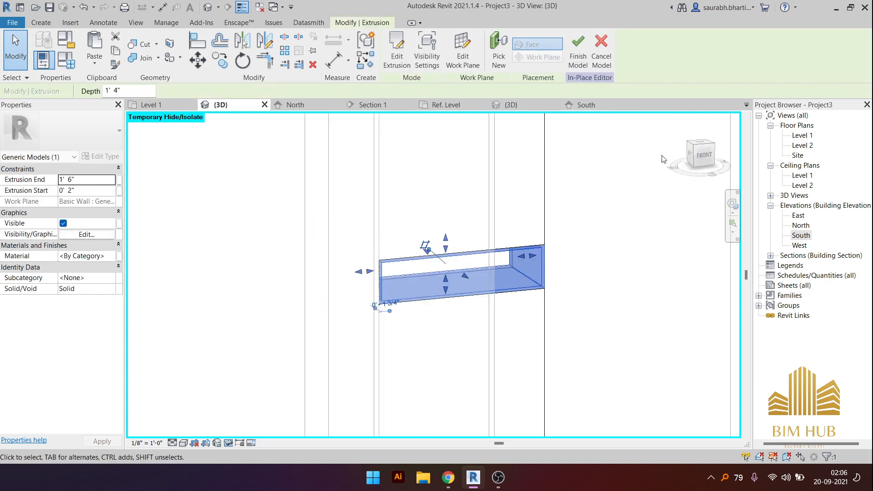
pyautogui.scroll(-4, 400, 252)
pyautogui.keyDown('shift'); pyautogui.moveTo(479, 296); pyautogui.dragTo(440, 283, button='middle'); pyautogui.keyUp('shift')
pyautogui.click(440, 282)
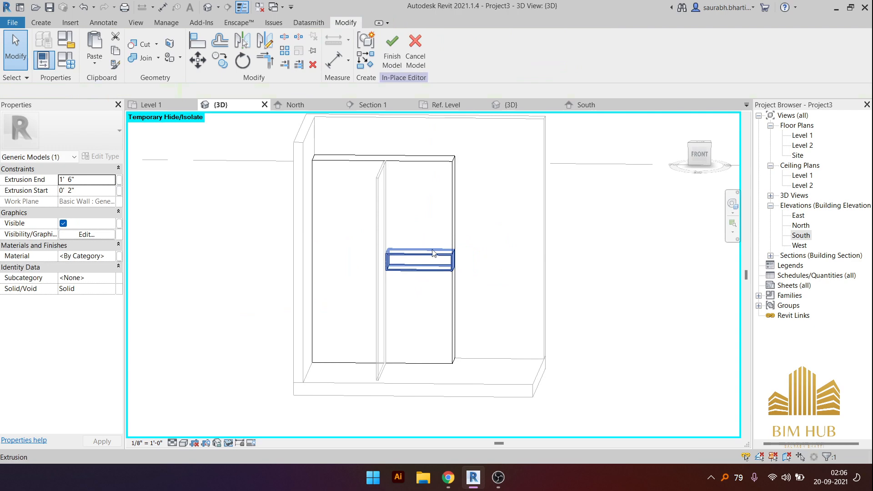
# - Associate the large block extrusion's material with a new family parameter named Wardrobe Material, grouped under Materials and Finishes
pyautogui.click(436, 164)
pyautogui.keyDown('shift'); pyautogui.moveTo(435, 163); pyautogui.dragTo(447, 302, button='middle'); pyautogui.keyUp('shift')
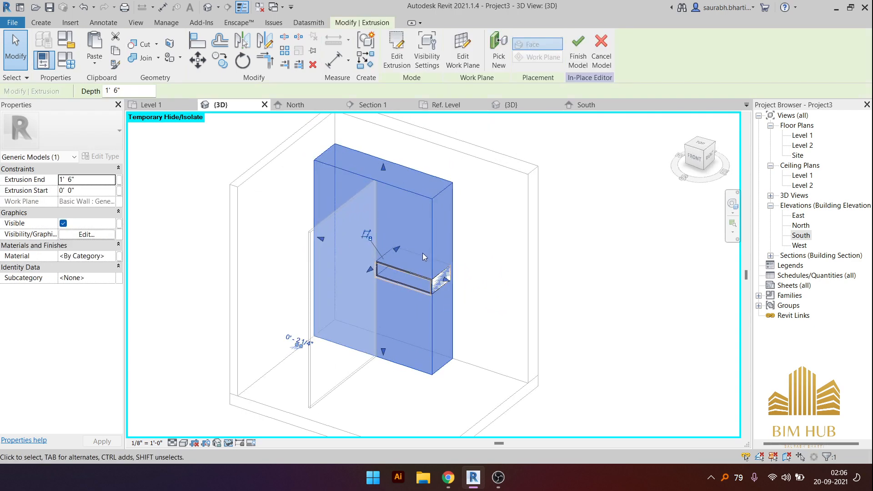
pyautogui.press('Escape')
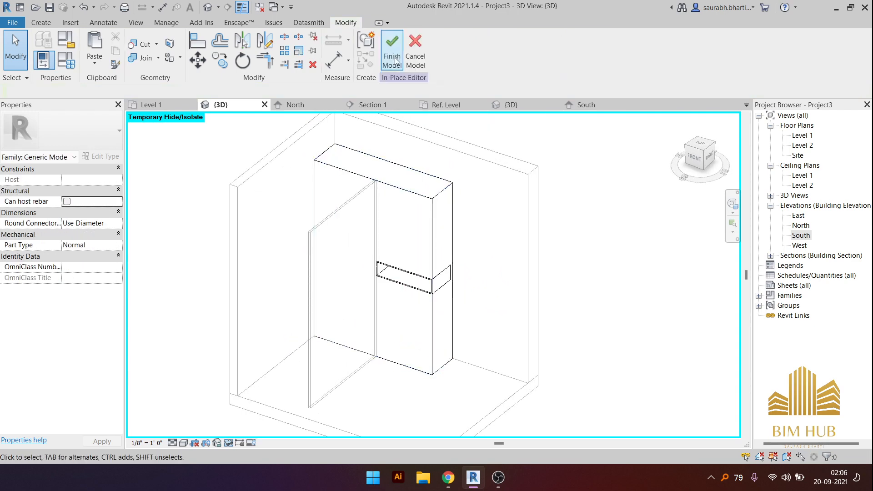
pyautogui.click(411, 194)
pyautogui.click(119, 257)
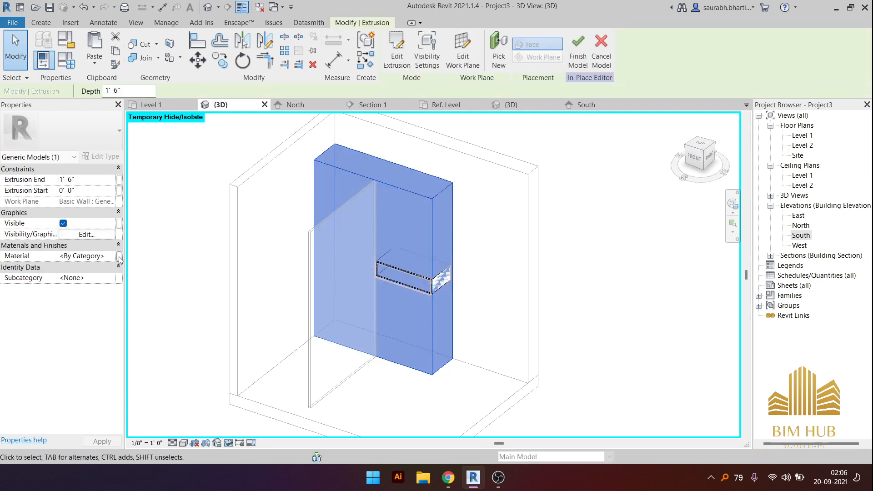
pyautogui.click(357, 305)
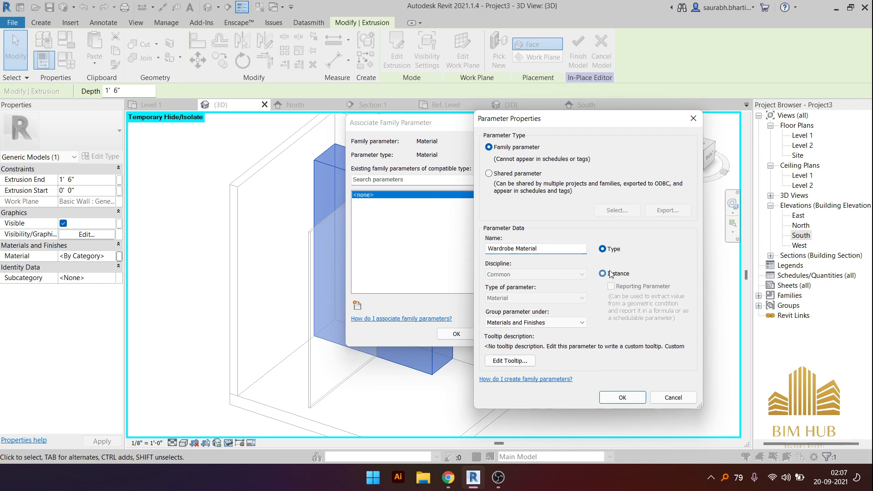
pyautogui.click(634, 400)
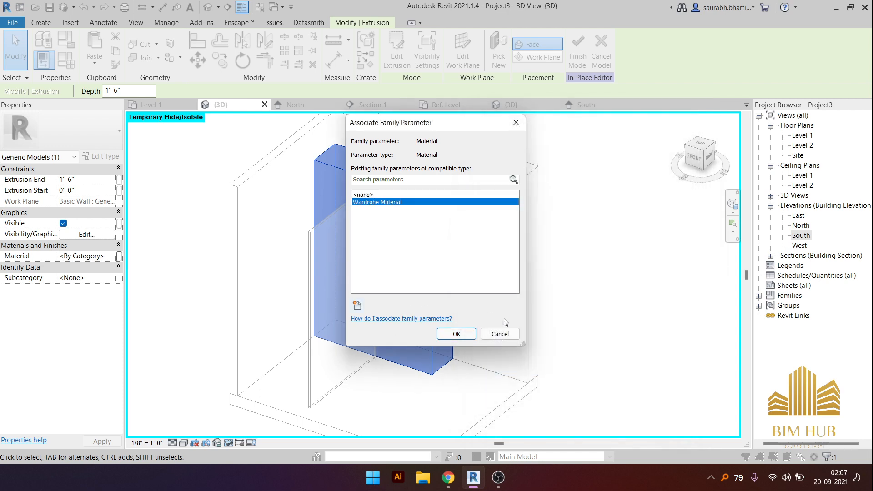
pyautogui.click(456, 334)
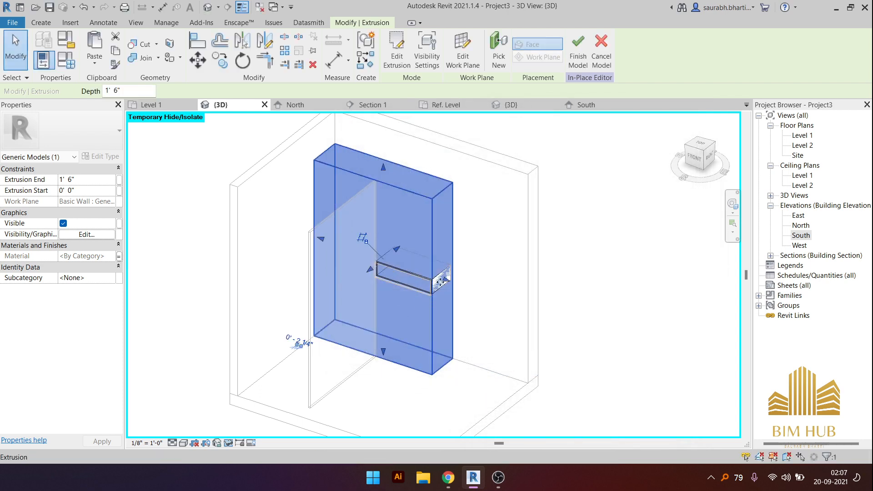
# - Associate the drawer-like extrusion's material with a new family parameter named Void Storage
pyautogui.scroll(4, 432, 306)
pyautogui.keyDown('shift'); pyautogui.moveTo(432, 305); pyautogui.dragTo(483, 234, button='middle'); pyautogui.keyUp('shift')
pyautogui.click(484, 234)
pyautogui.click(475, 228)
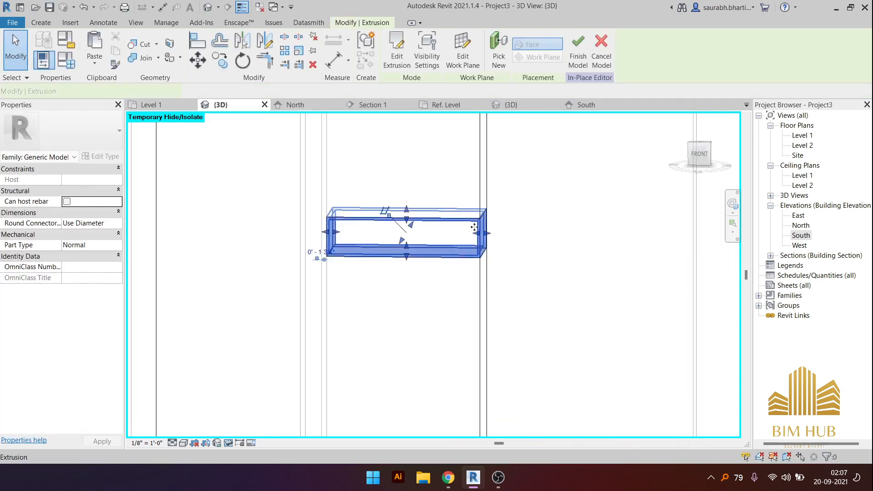
pyautogui.click(117, 257)
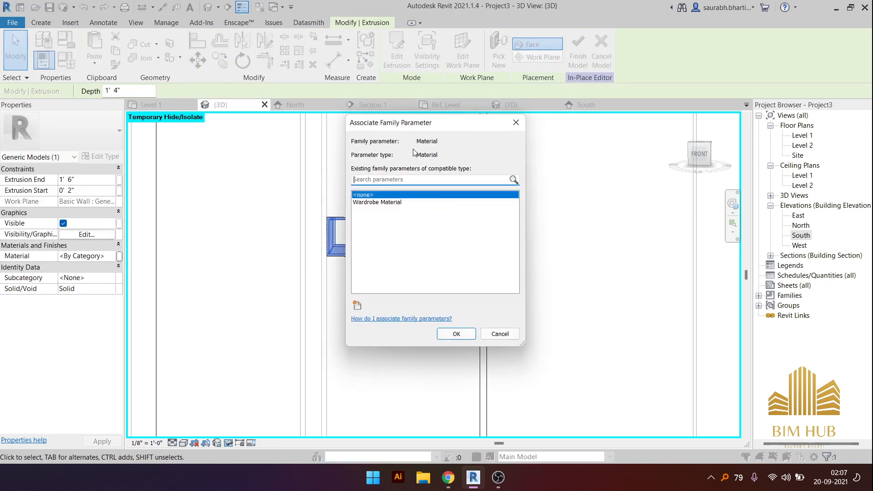
pyautogui.click(356, 306)
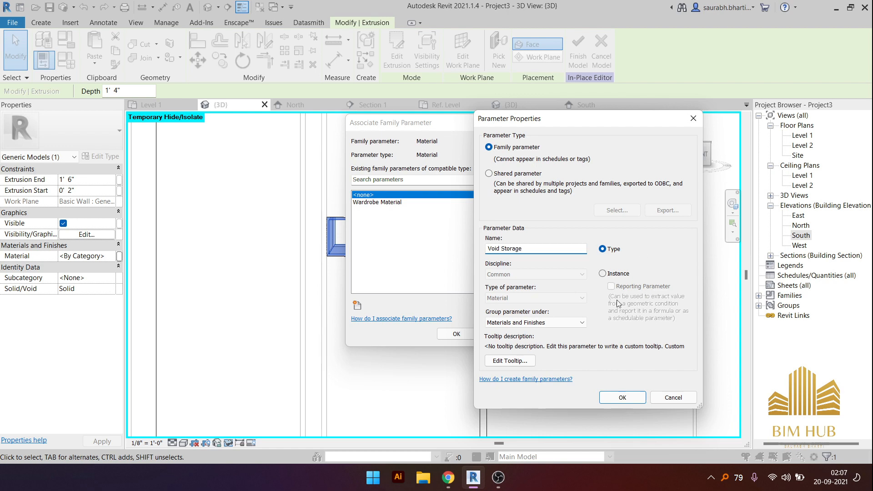
pyautogui.click(622, 398)
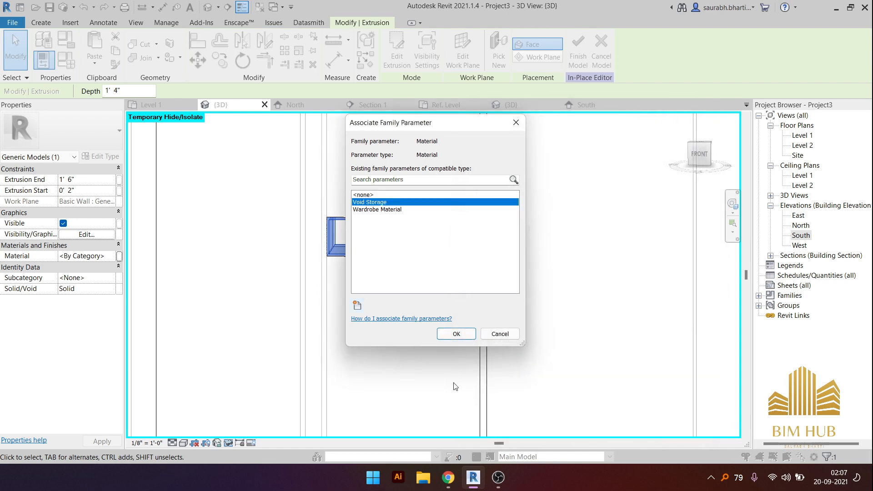
pyautogui.click(456, 334)
# - Examine the drawer-like extrusion and the surrounding block from several angles, and look briefly at the colour picker page in Chrome
pyautogui.scroll(-5, 410, 255)
pyautogui.press('Escape')
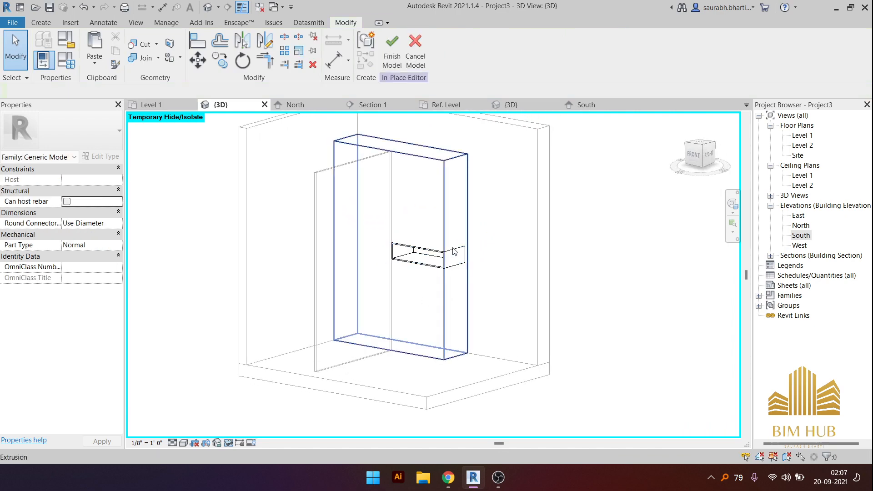
pyautogui.scroll(3, 455, 251)
pyautogui.click(455, 252)
pyautogui.scroll(-2, 415, 292)
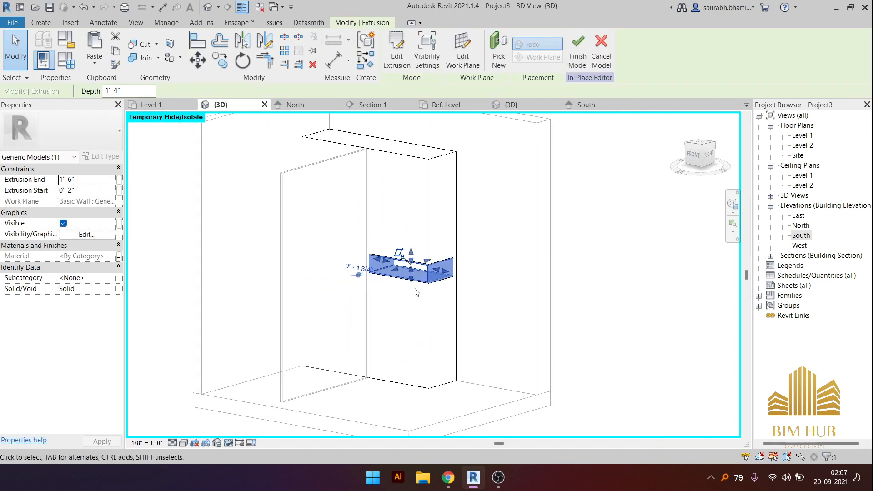
pyautogui.keyDown('shift'); pyautogui.moveTo(415, 291); pyautogui.dragTo(438, 259, button='middle'); pyautogui.keyUp('shift')
pyautogui.press('Escape')
pyautogui.click(429, 155)
pyautogui.scroll(-2, 378, 225)
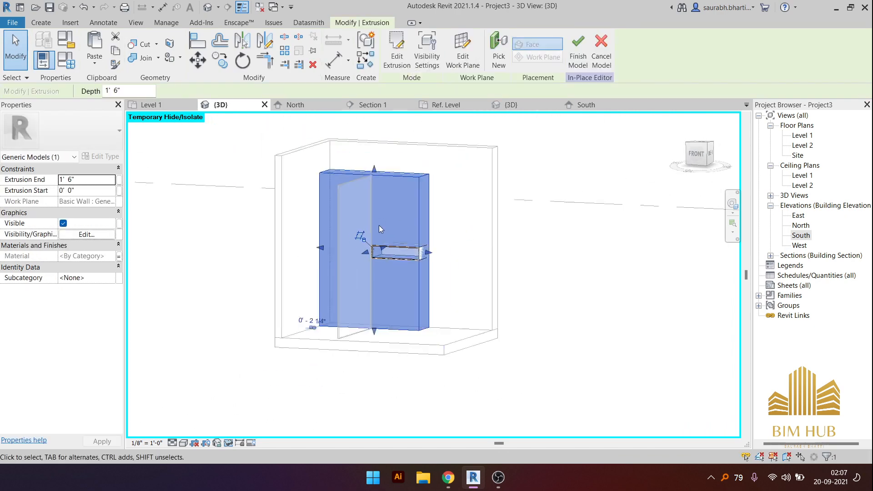
pyautogui.click(448, 477)
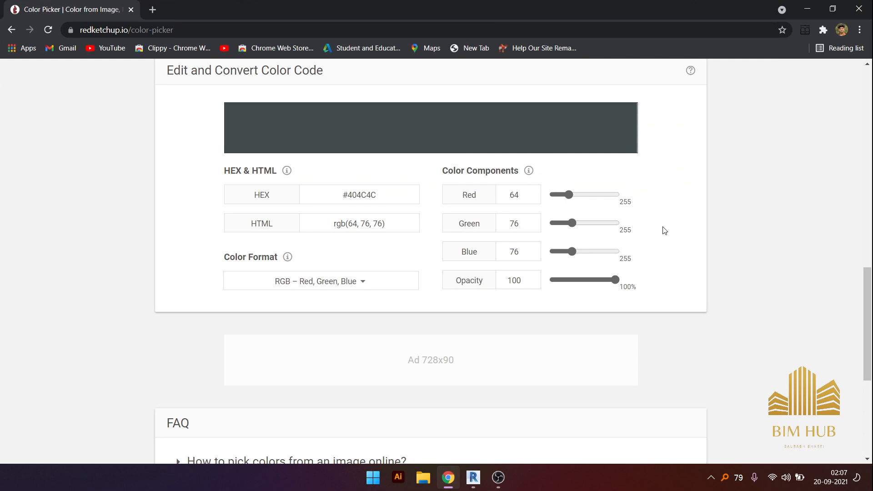
pyautogui.click(806, 8)
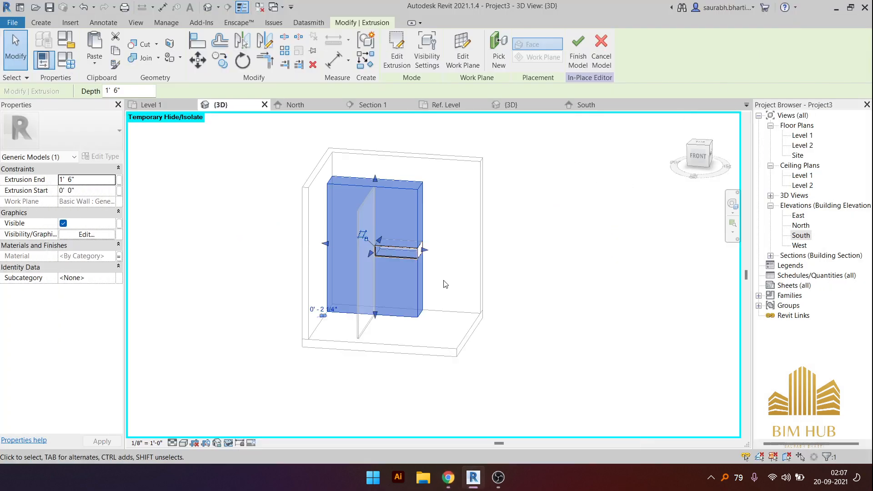
# - Deselect the block extrusion and finish the in-place model
pyautogui.click(505, 300)
pyautogui.keyDown('shift'); pyautogui.moveTo(504, 300); pyautogui.dragTo(456, 302, button='middle'); pyautogui.keyUp('shift')
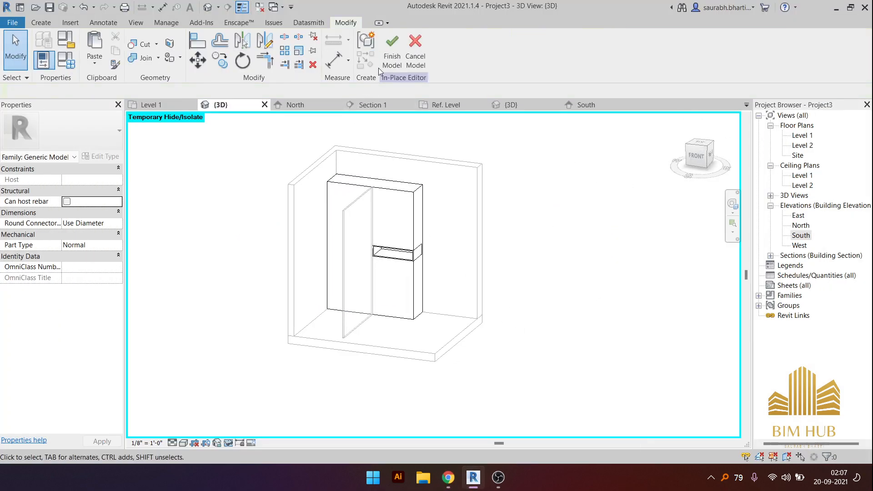
pyautogui.click(391, 54)
pyautogui.keyDown('shift'); pyautogui.moveTo(552, 198); pyautogui.dragTo(423, 290, button='middle'); pyautogui.keyUp('shift')
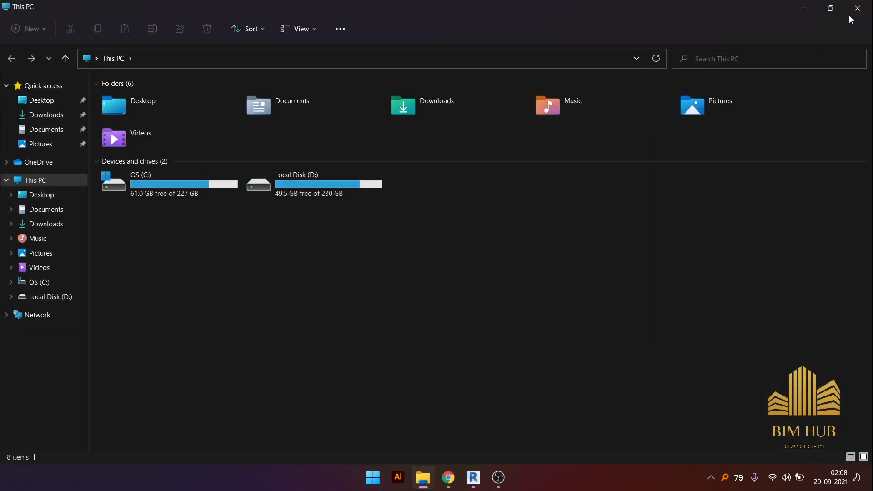
# - Browse the desktop's Toilet folder in File Explorer to find the SOT_Sottini_WCPans_Santorini-AquaBlade-BTW_U8504 family file
pyautogui.click(867, 3)
pyautogui.click(828, 7)
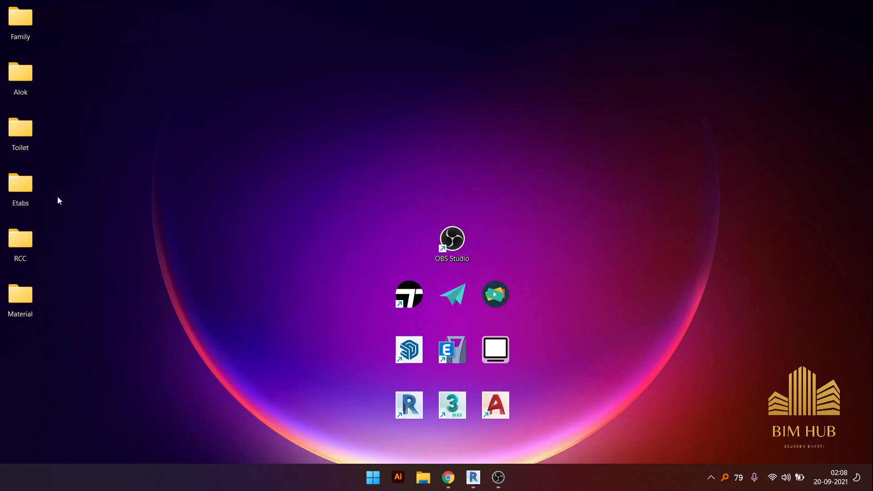
pyautogui.doubleClick(13, 131)
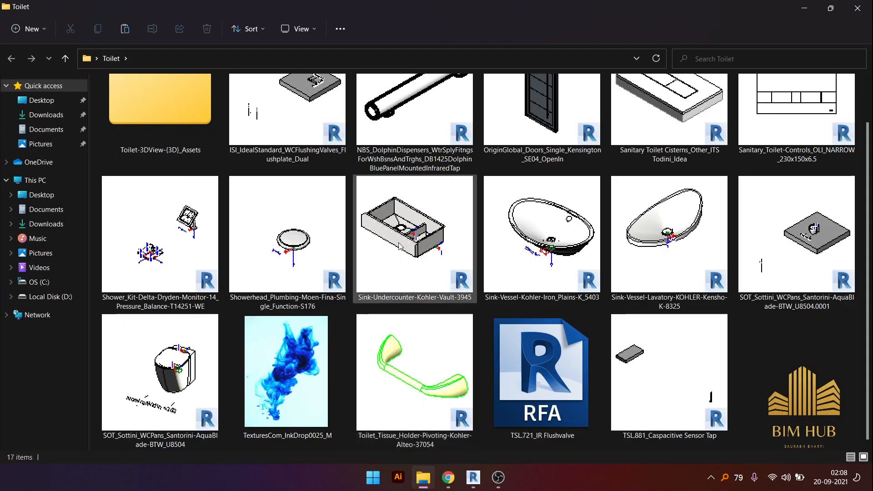
pyautogui.scroll(-2, 414, 182)
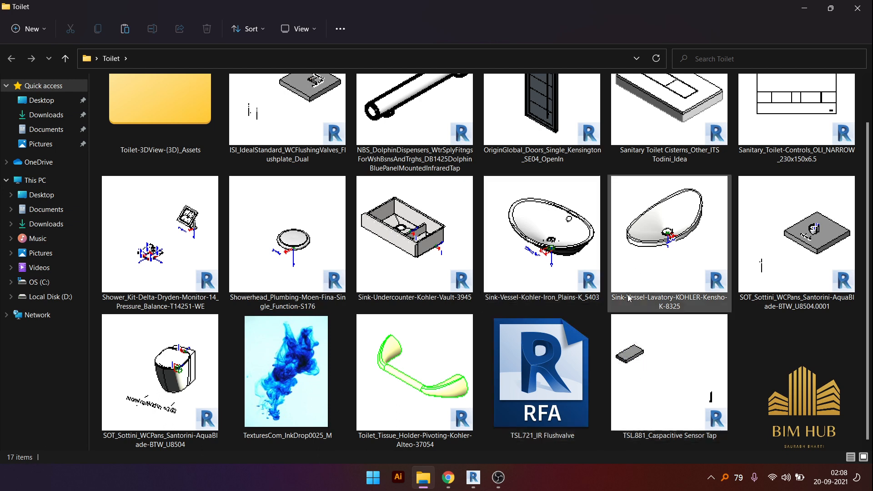
pyautogui.click(195, 377)
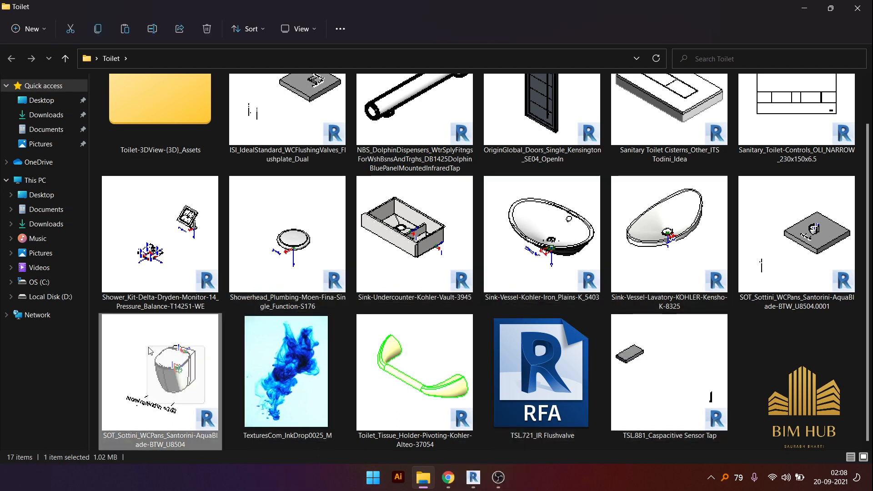
# - Switch back to Revit and load the family SOT_Sottini_WCPans_Santorini-AquaBlade-BTW_U8504.rfa from the desktop's Toilet folder
pyautogui.click(473, 477)
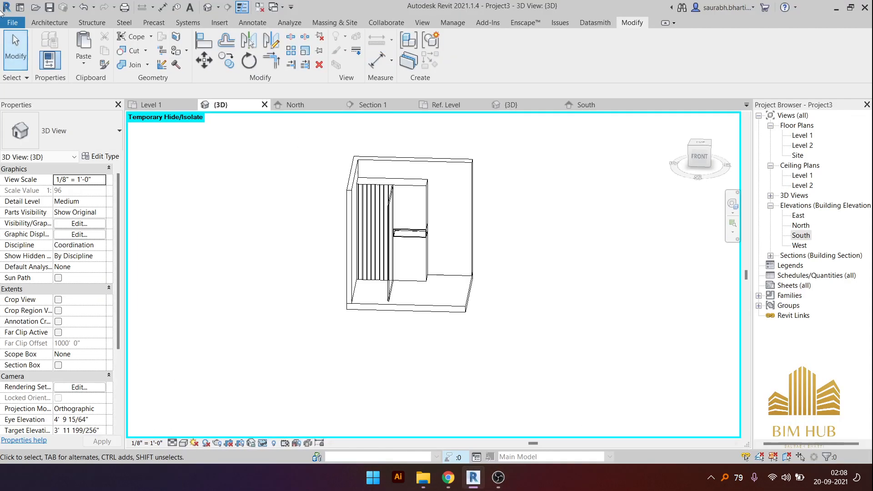
pyautogui.click(54, 22)
pyautogui.click(219, 22)
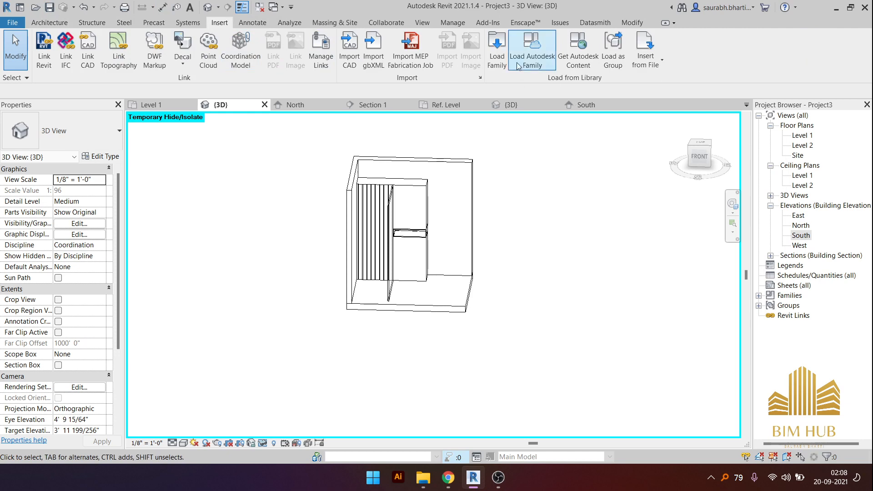
pyautogui.click(497, 50)
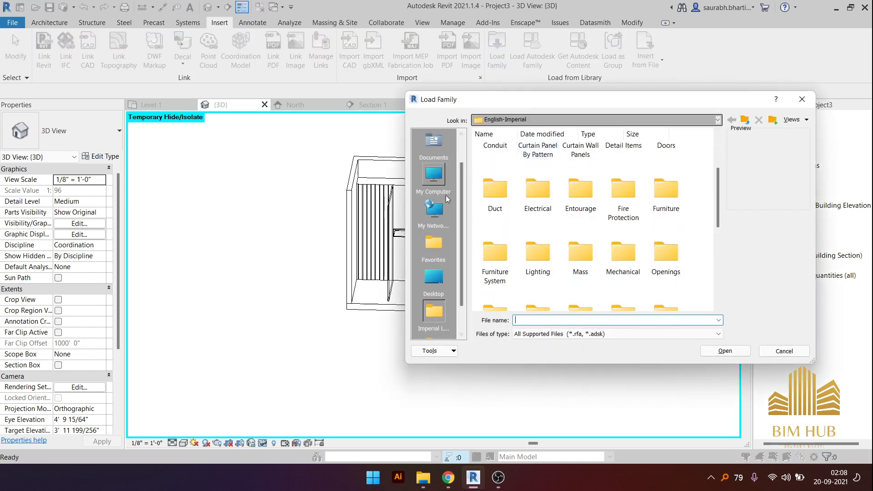
pyautogui.click(434, 279)
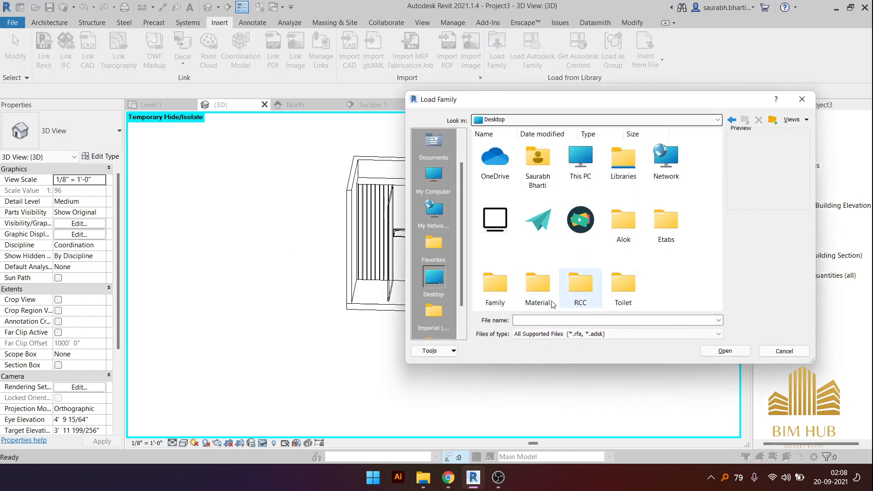
pyautogui.doubleClick(623, 286)
pyautogui.scroll(-2, 568, 273)
pyautogui.scroll(2, 661, 259)
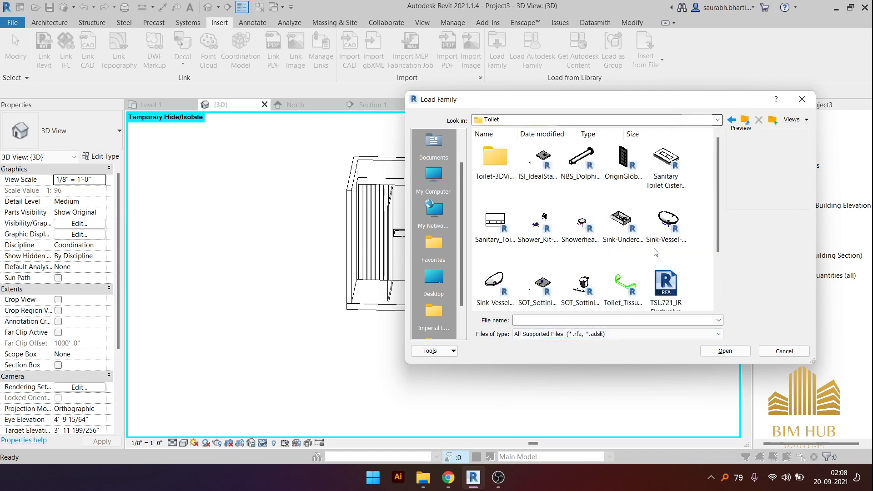
pyautogui.scroll(-2, 647, 240)
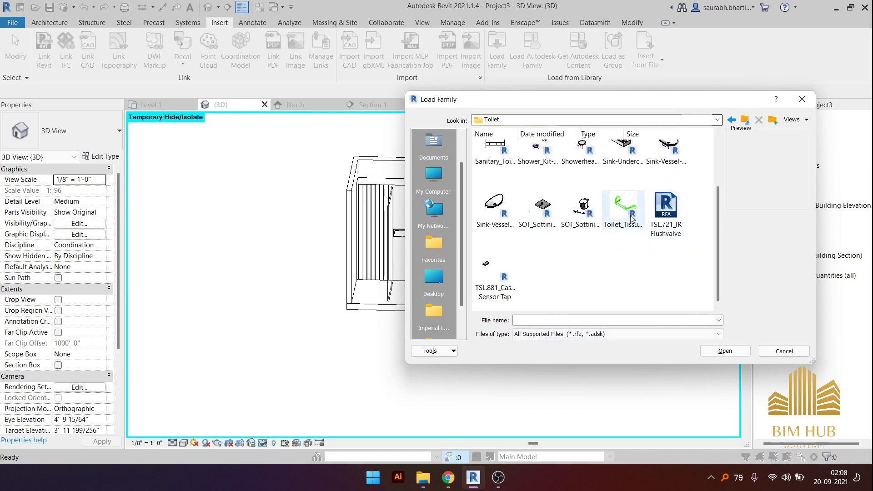
pyautogui.click(584, 207)
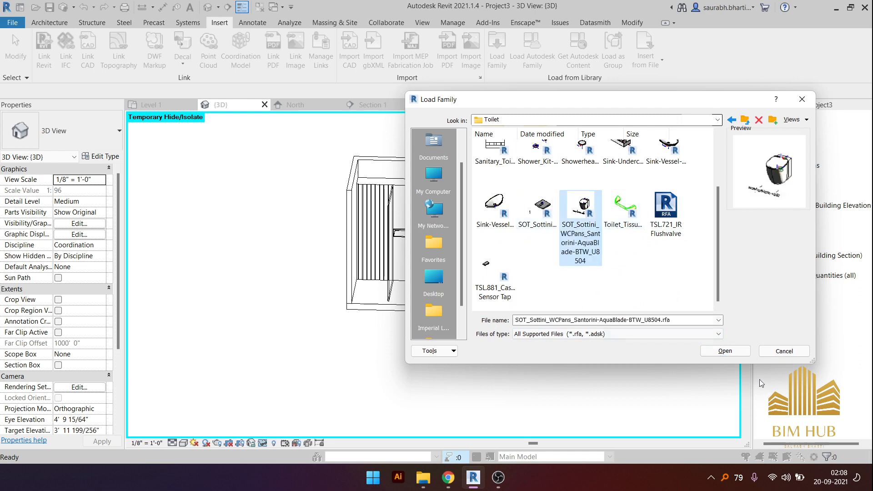
pyautogui.click(725, 351)
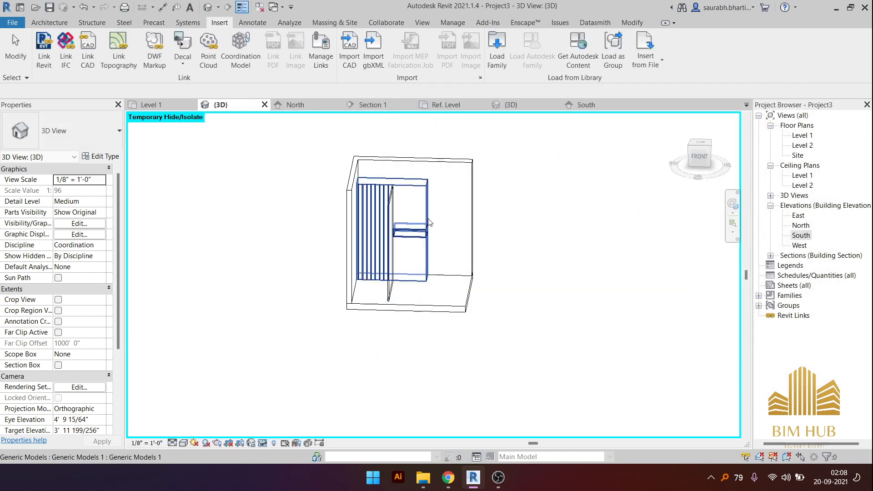
pyautogui.press('c')
pyautogui.press('m')
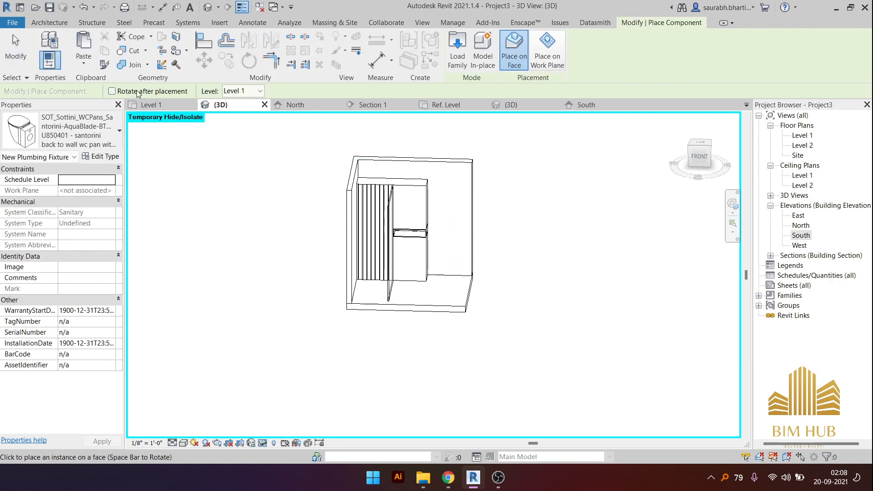
pyautogui.click(49, 22)
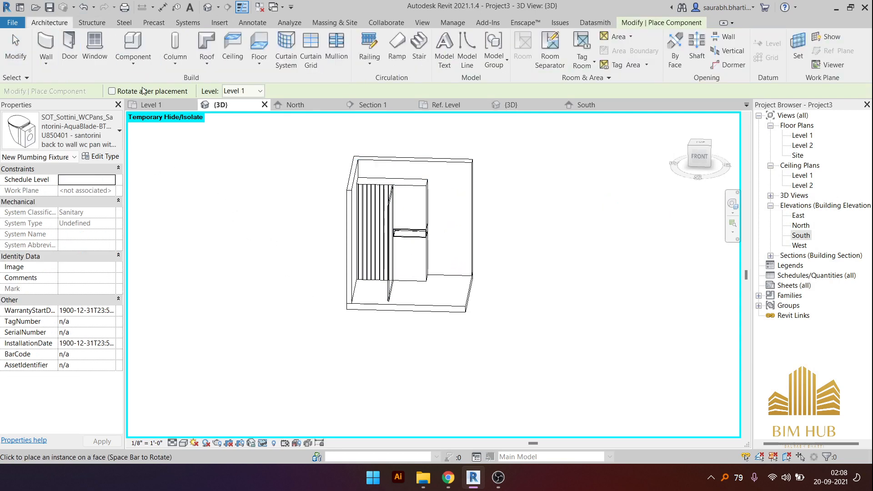
pyautogui.press('Escape')
# - Place the Santorini back-to-wall WC pan on the Level 1 work plane at the midpoint of the wall behind the storage block
pyautogui.click(133, 73)
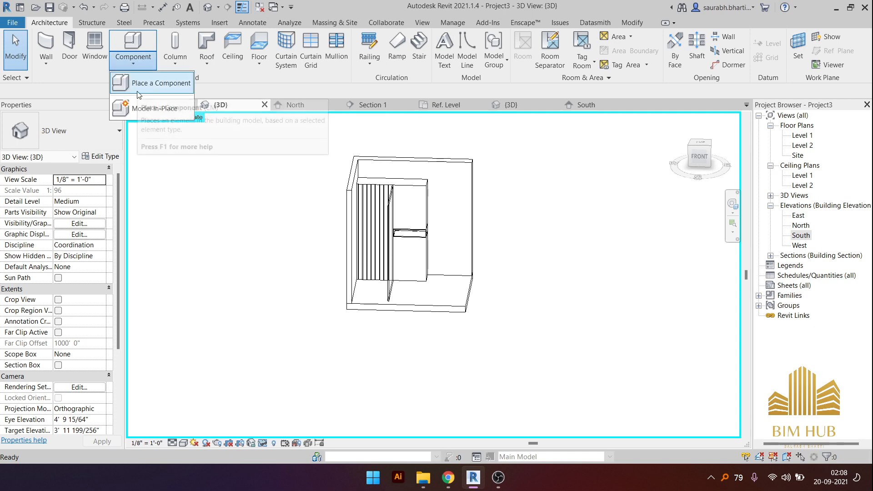
pyautogui.click(138, 94)
pyautogui.scroll(1, 415, 274)
pyautogui.moveTo(417, 293); pyautogui.dragTo(413, 328, button='middle')
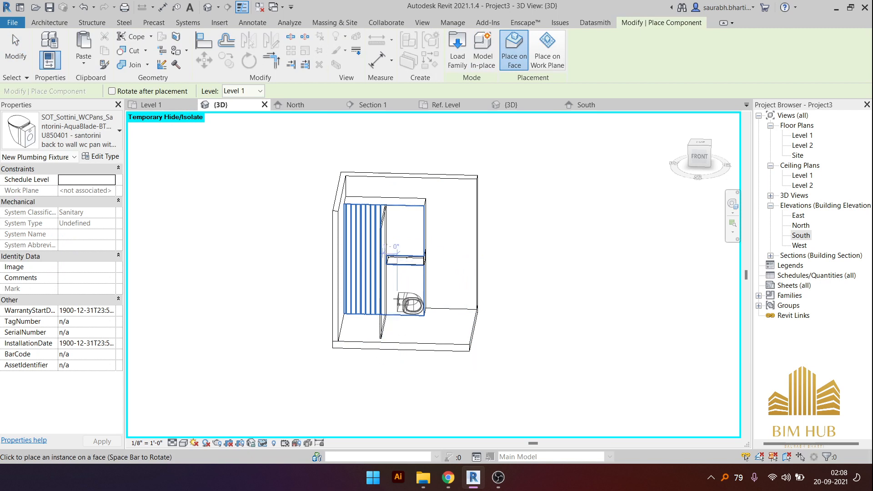
pyautogui.keyDown('shift'); pyautogui.moveTo(406, 309); pyautogui.dragTo(438, 367, button='middle'); pyautogui.keyUp('shift')
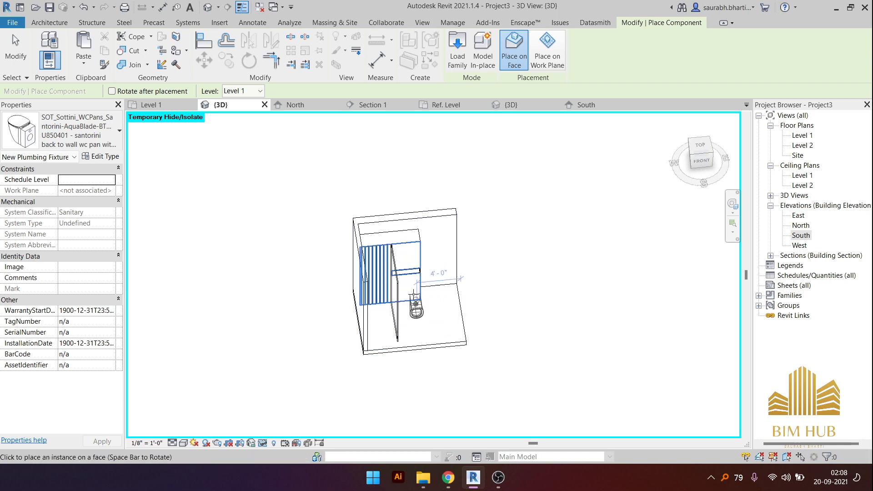
pyautogui.scroll(3, 415, 293)
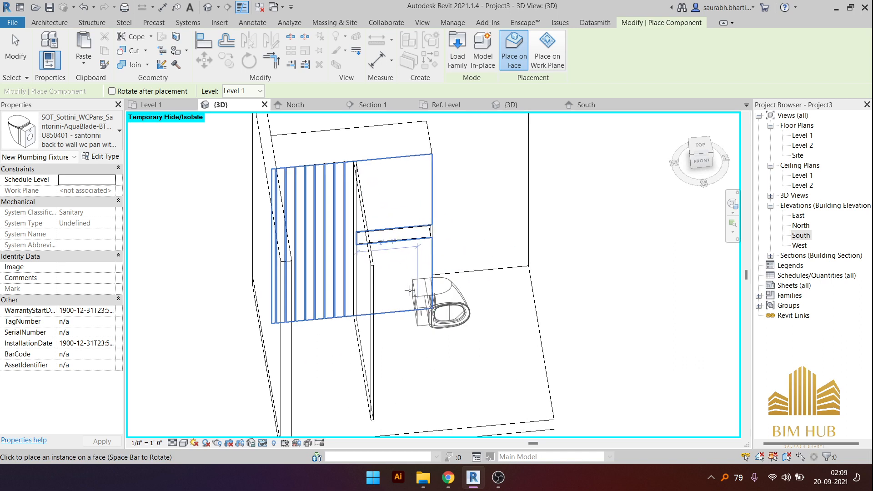
pyautogui.press('space')
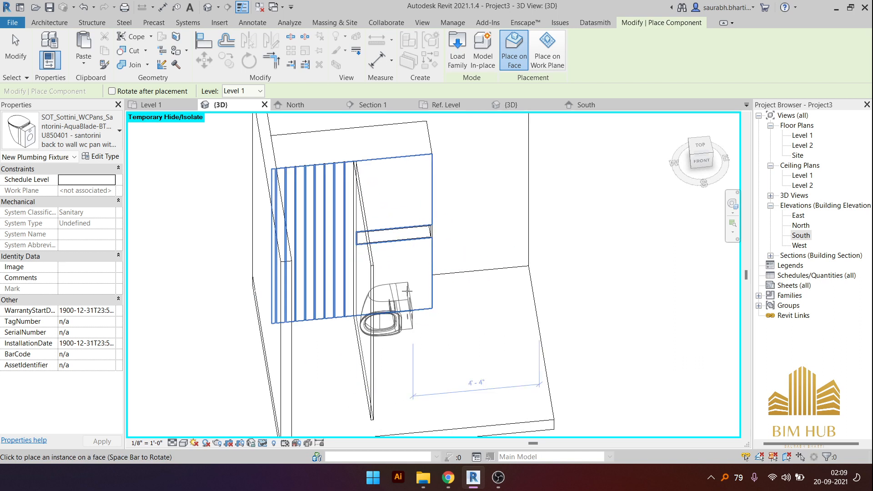
pyautogui.scroll(-3, 408, 290)
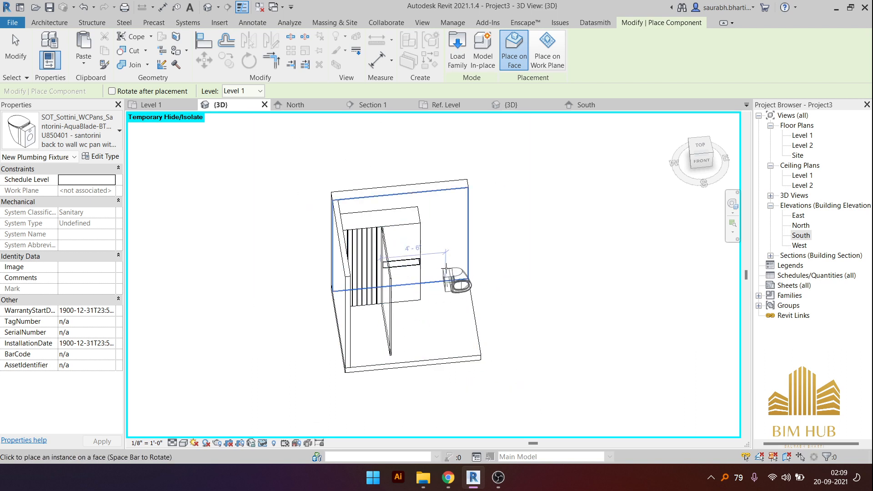
pyautogui.click(541, 53)
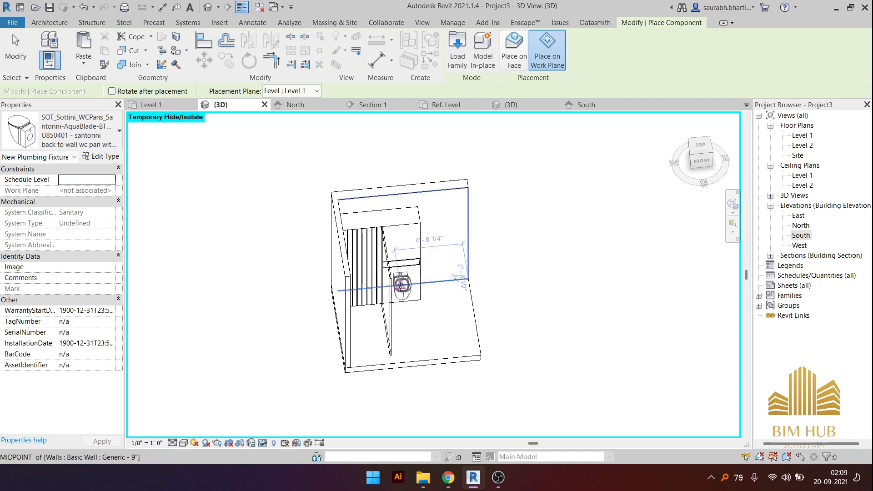
pyautogui.click(402, 286)
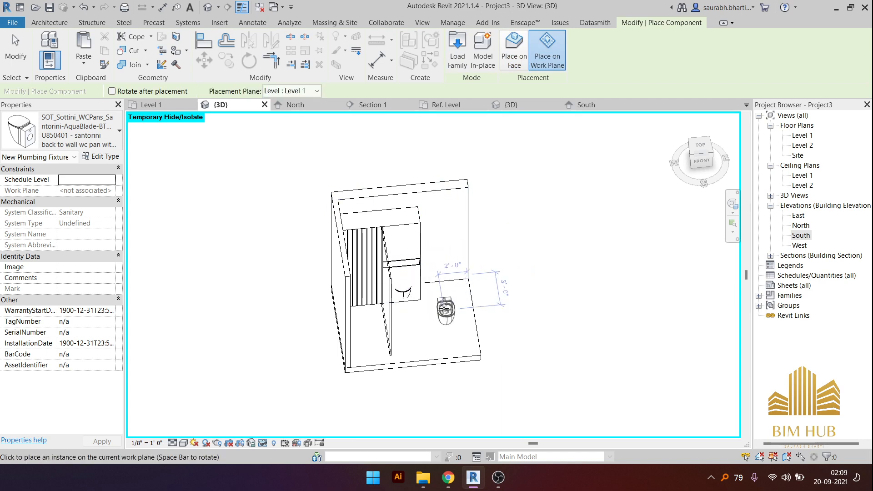
pyautogui.keyDown('shift'); pyautogui.moveTo(444, 309); pyautogui.dragTo(394, 300, button='middle'); pyautogui.keyUp('shift')
pyautogui.press('Escape')
# - Move the WC pan out from the wall until its back is flush with the storage block's front face
pyautogui.scroll(4, 392, 304)
pyautogui.click(389, 305)
pyautogui.click(706, 156)
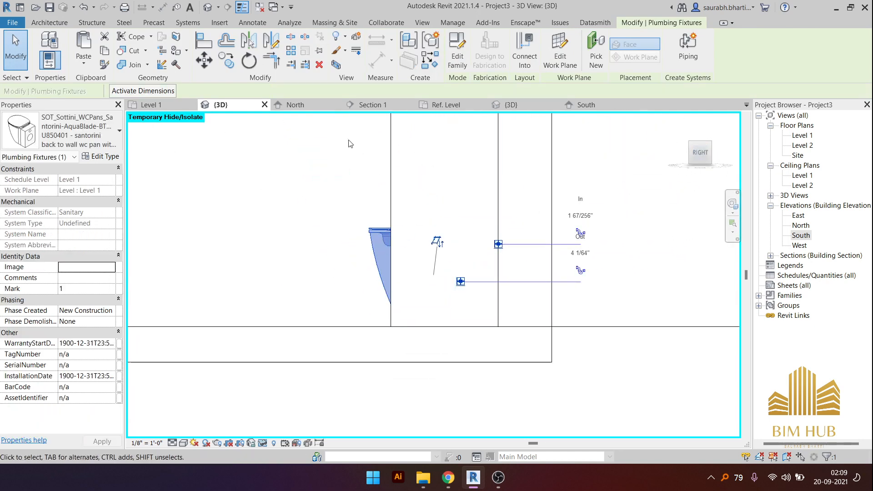
pyautogui.click(203, 60)
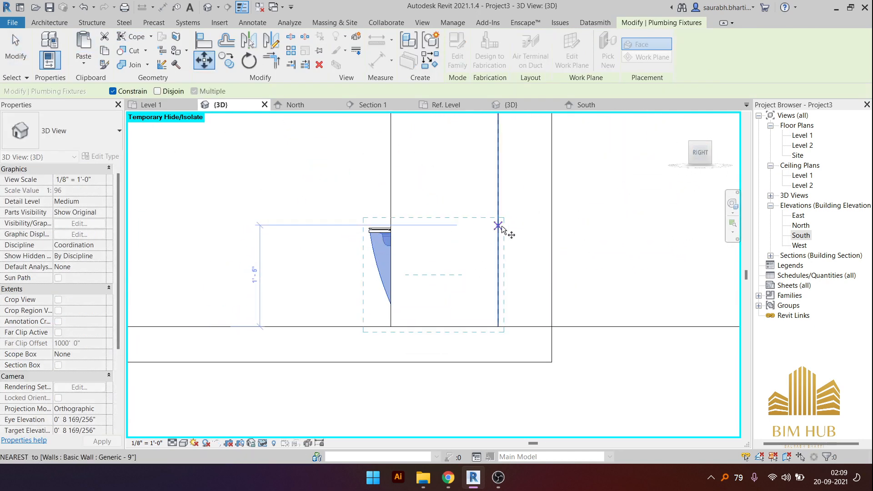
pyautogui.click(497, 233)
pyautogui.click(392, 229)
pyautogui.scroll(2, 392, 229)
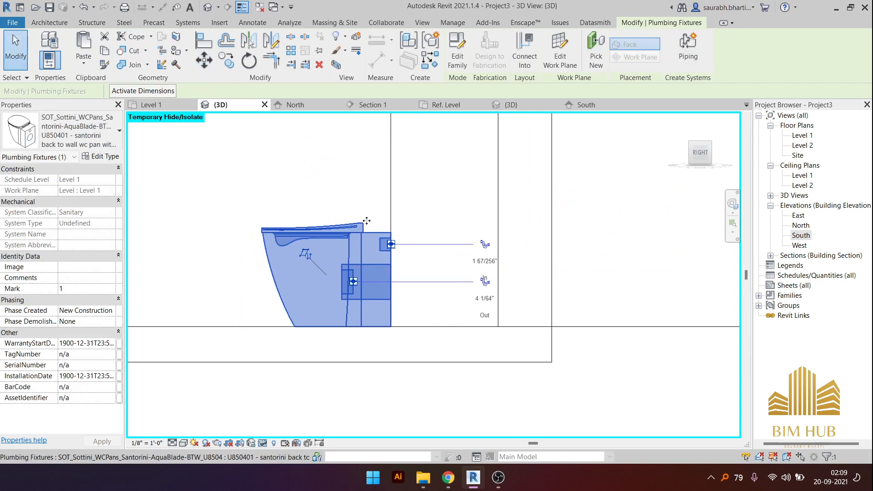
# - Try to raise the WC pan off the floor in the right-side view, and undo the move
pyautogui.click(210, 64)
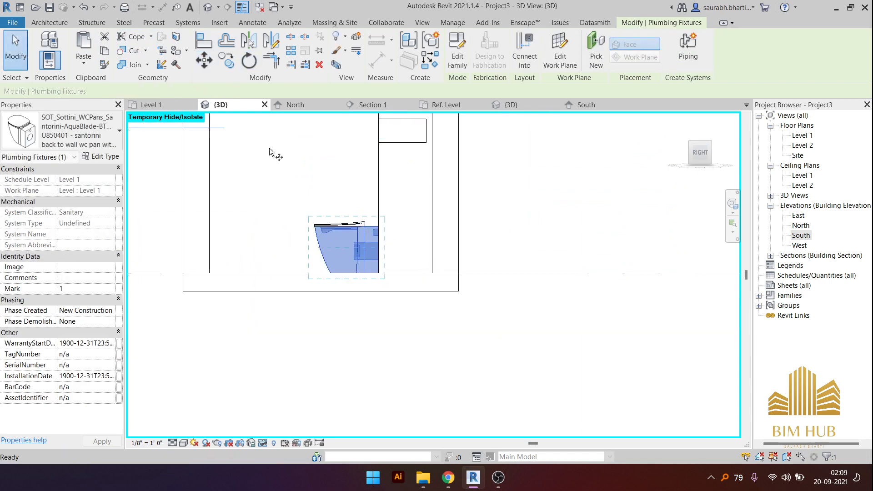
pyautogui.click(376, 227)
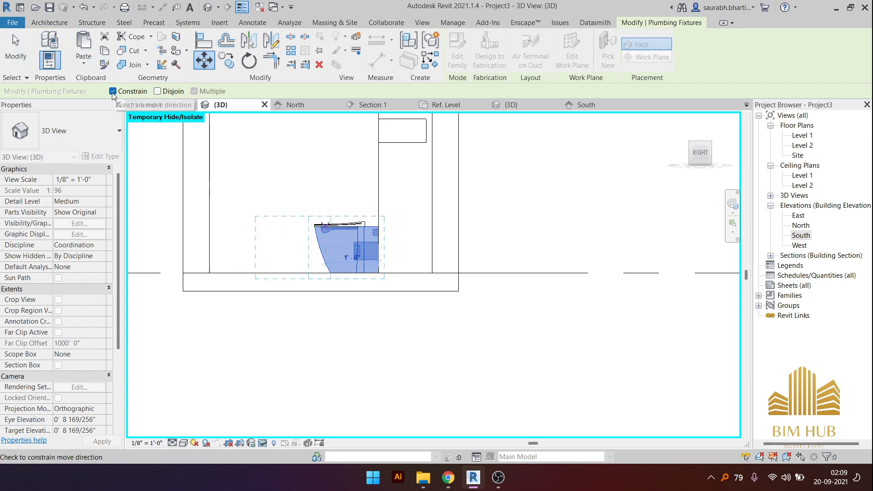
pyautogui.press('Escape')
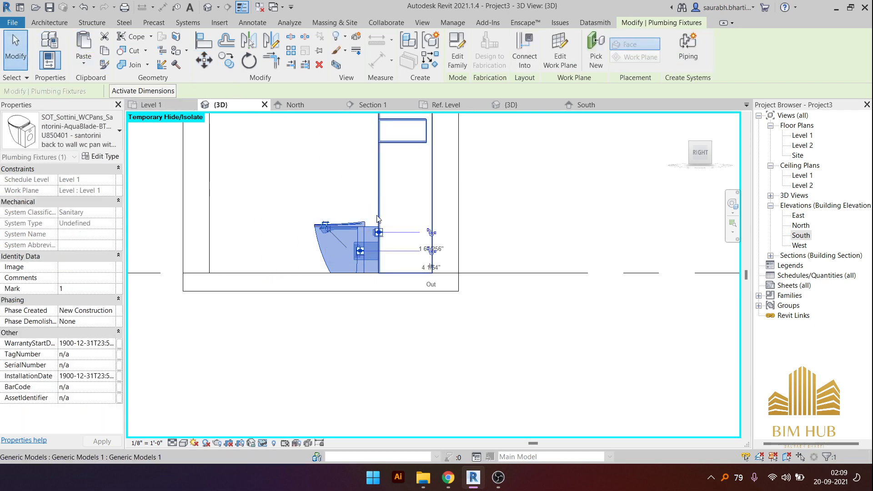
pyautogui.press('Escape')
pyautogui.click(356, 225)
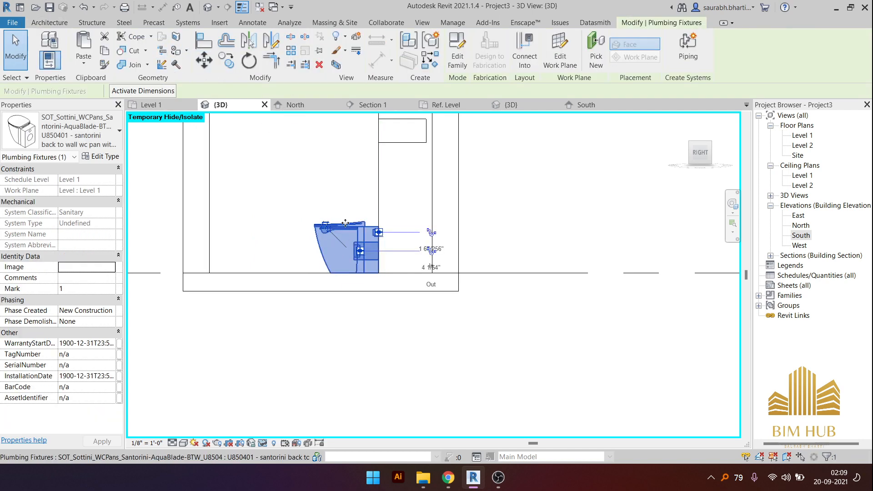
pyautogui.moveTo(346, 224); pyautogui.dragTo(353, 182)
pyautogui.hotkey('ctrl', 'z')
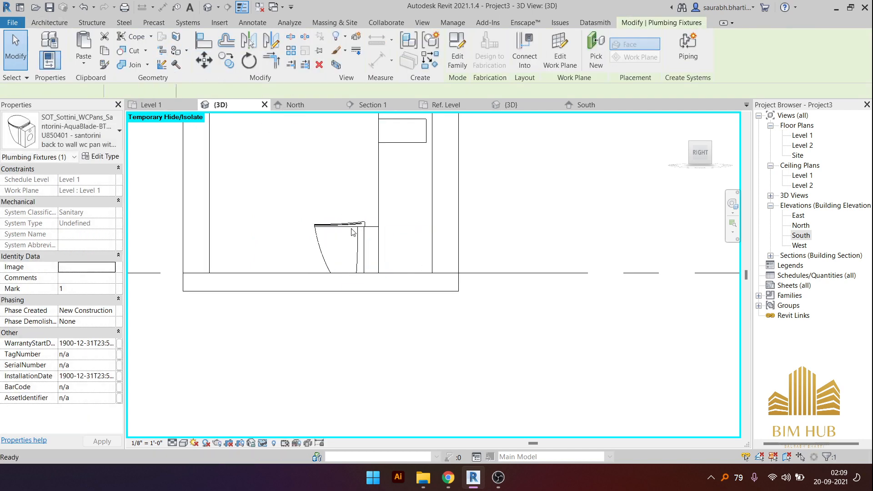
# - Try to move the WC pan upward with Constrain off and Disjoin on, and check its position from other angles
pyautogui.click(352, 224)
pyautogui.press('m')
pyautogui.press('v')
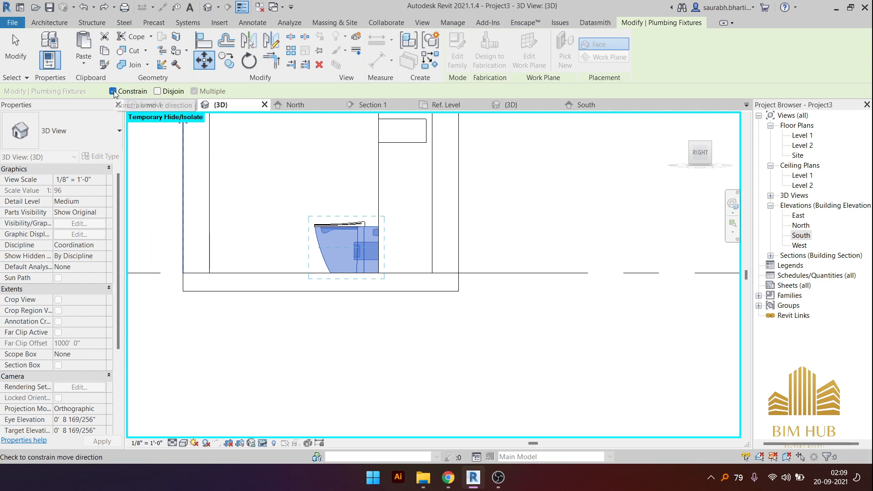
pyautogui.click(113, 92)
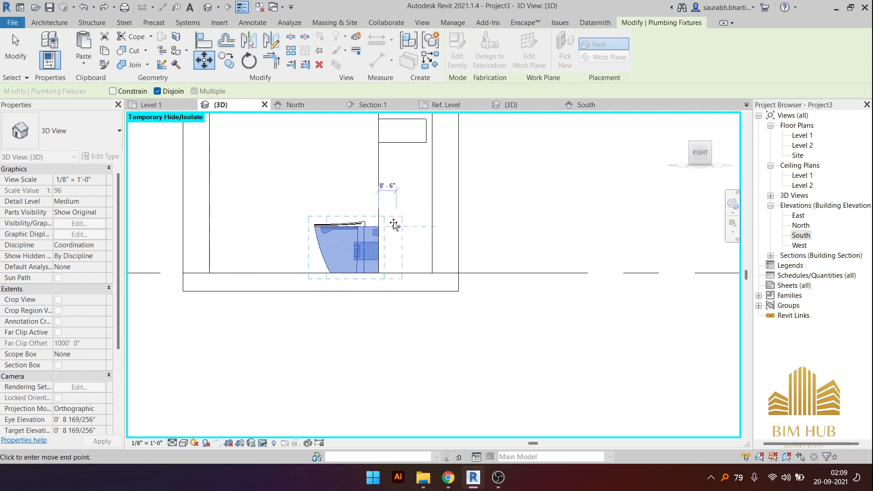
pyautogui.click(378, 226)
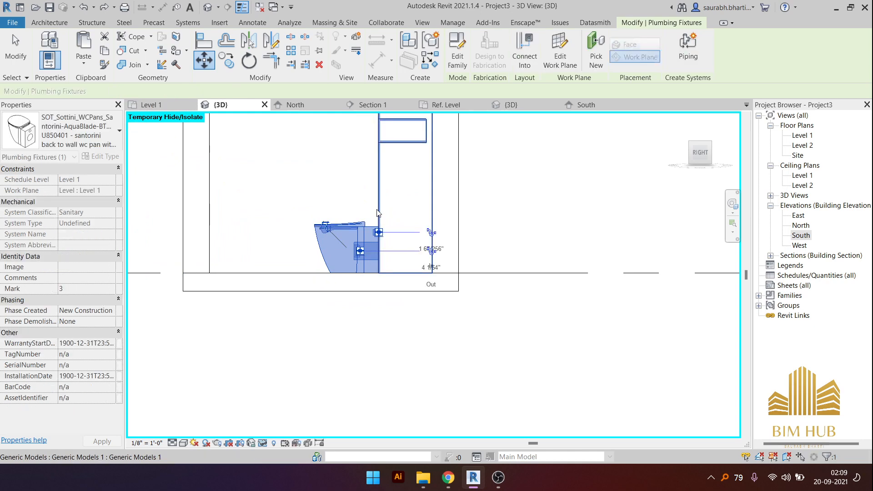
pyautogui.press('Escape')
pyautogui.click(355, 220)
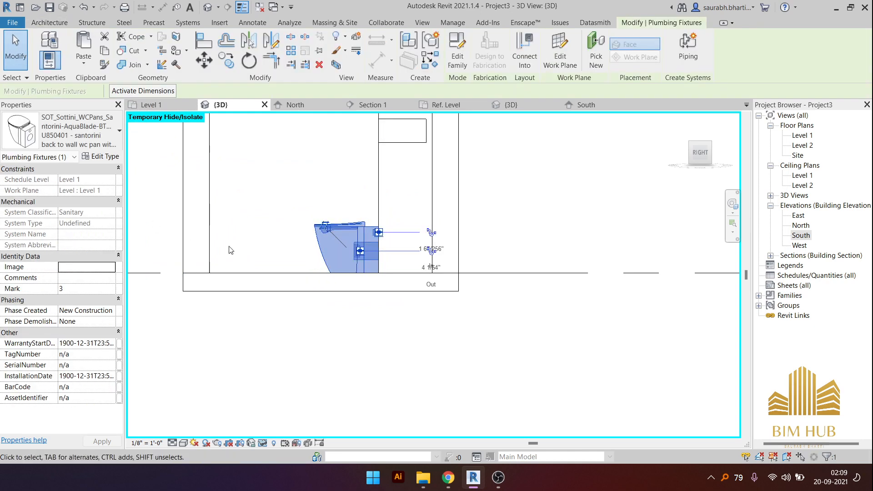
pyautogui.keyDown('shift'); pyautogui.moveTo(231, 247); pyautogui.dragTo(324, 305, button='middle'); pyautogui.keyUp('shift')
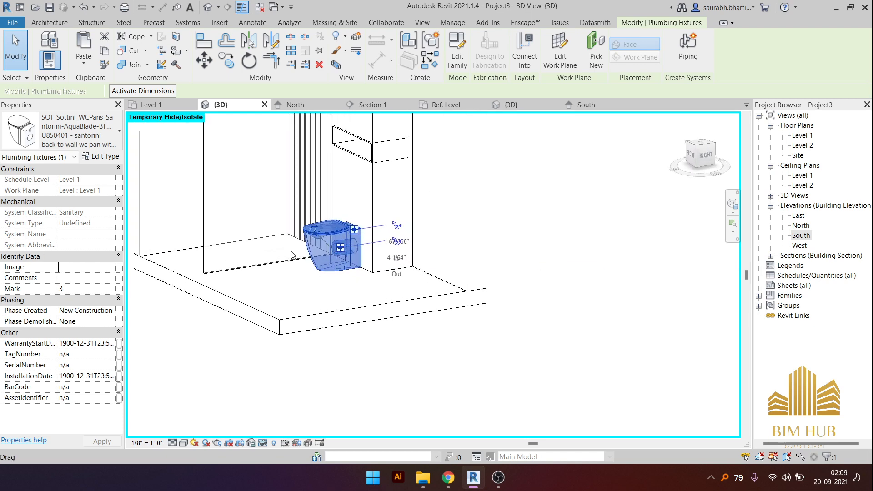
pyautogui.keyDown('shift'); pyautogui.moveTo(302, 334); pyautogui.dragTo(359, 341, button='middle'); pyautogui.keyUp('shift')
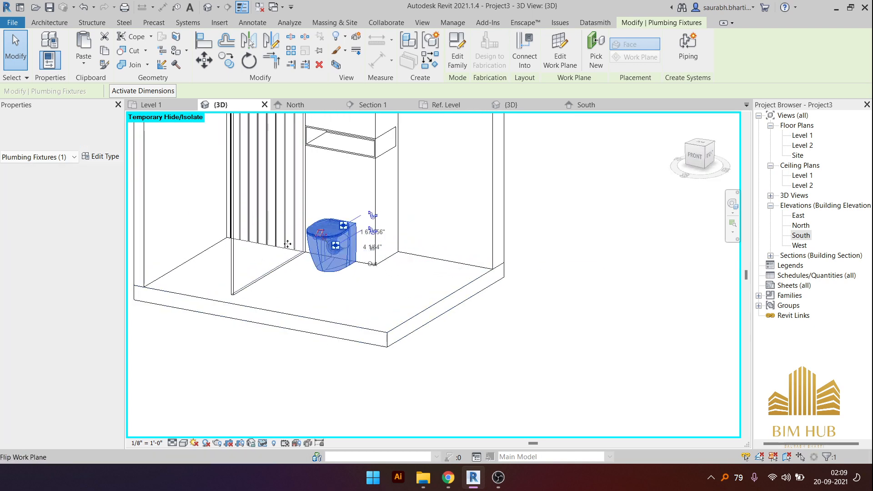
pyautogui.click(408, 317)
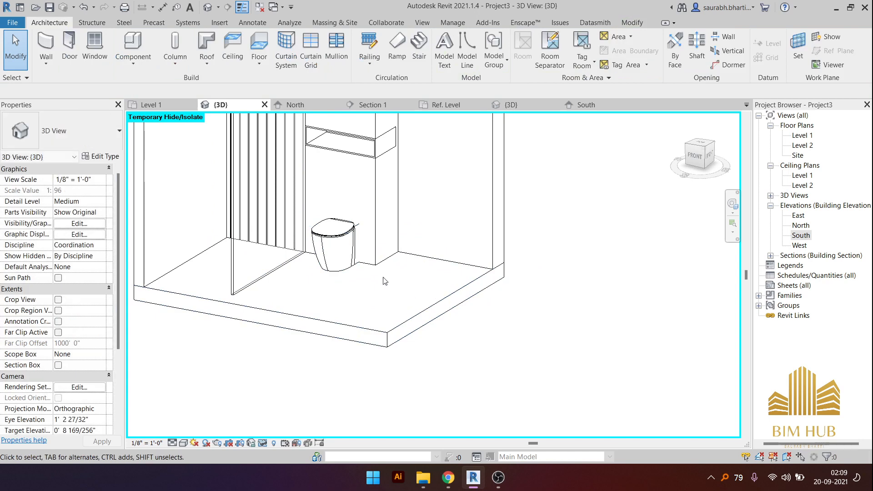
# - Nudge the WC pan horizontally away from the block's front face and back against it in the right-side view
pyautogui.keyDown('shift'); pyautogui.moveTo(385, 281); pyautogui.dragTo(304, 252, button='middle'); pyautogui.keyUp('shift')
pyautogui.click(337, 250)
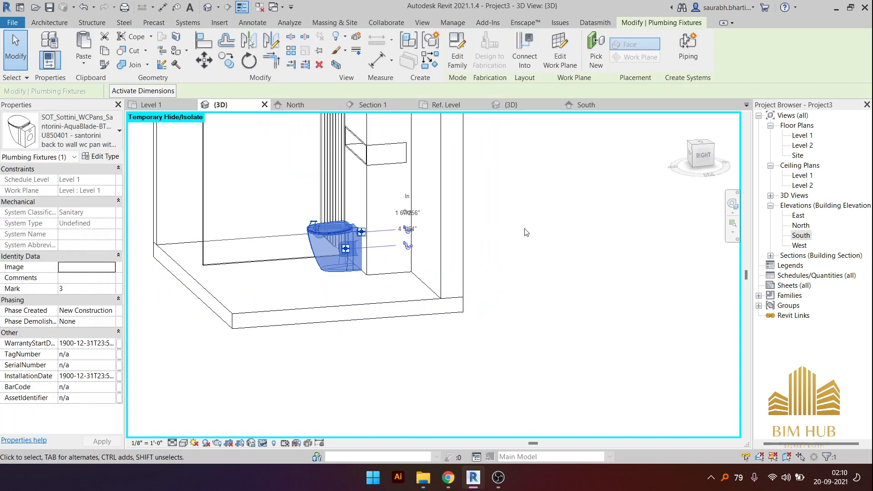
pyautogui.click(704, 155)
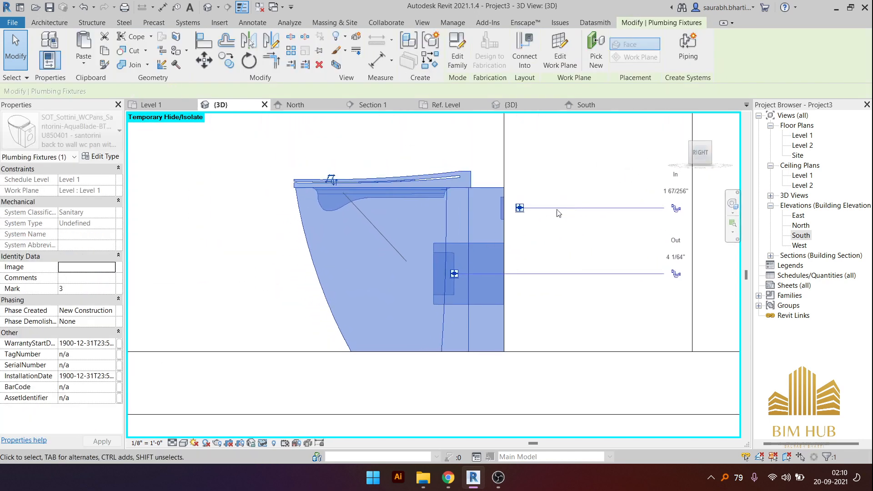
pyautogui.press('Left')
pyautogui.press('Left')
pyautogui.press('Left')
pyautogui.press('Left')
pyautogui.press('Left')
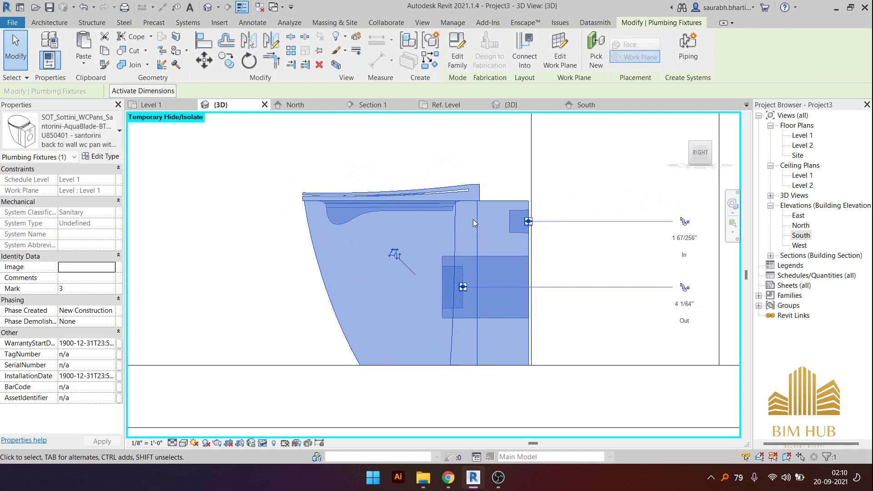
pyautogui.press('Right')
pyautogui.press('Right')
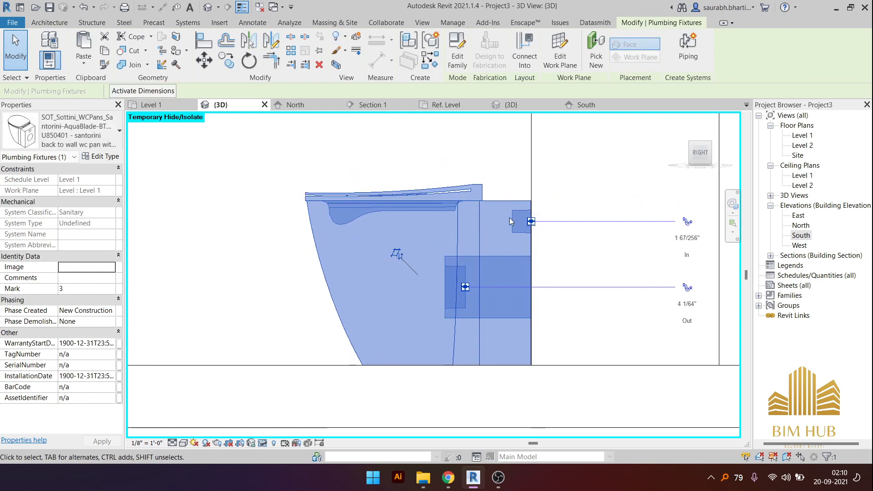
pyautogui.press('Escape')
# - Examine the WC pan's position against the storage block and floor from several angles
pyautogui.click(447, 193)
pyautogui.scroll(-3, 513, 231)
pyautogui.keyDown('shift'); pyautogui.moveTo(463, 238); pyautogui.dragTo(485, 314, button='middle'); pyautogui.keyUp('shift')
pyautogui.press('Escape')
pyautogui.keyDown('shift'); pyautogui.moveTo(440, 275); pyautogui.dragTo(679, 287, button='middle'); pyautogui.keyUp('shift')
pyautogui.scroll(-2, 470, 239)
pyautogui.keyDown('shift'); pyautogui.moveTo(473, 241); pyautogui.dragTo(506, 257, button='middle'); pyautogui.keyUp('shift')
# - Try to move the WC pan straight up from its upper back corner with Constrain and Disjoin on
pyautogui.click(471, 241)
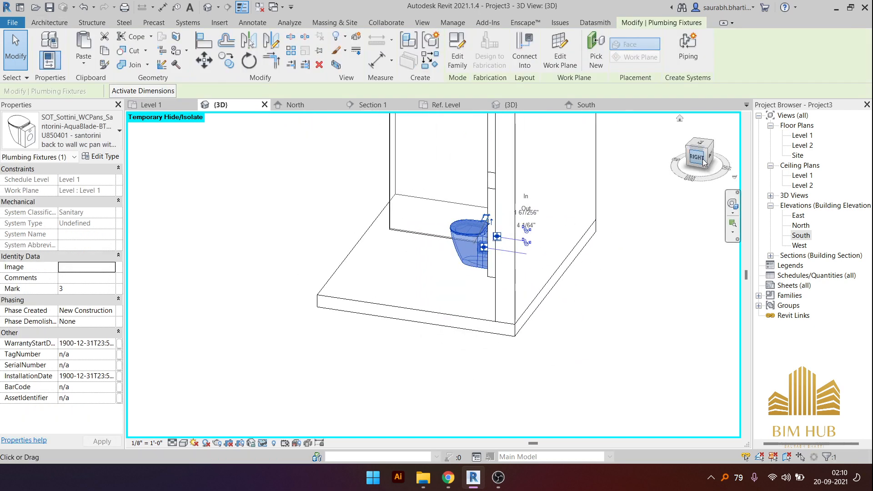
pyautogui.click(697, 159)
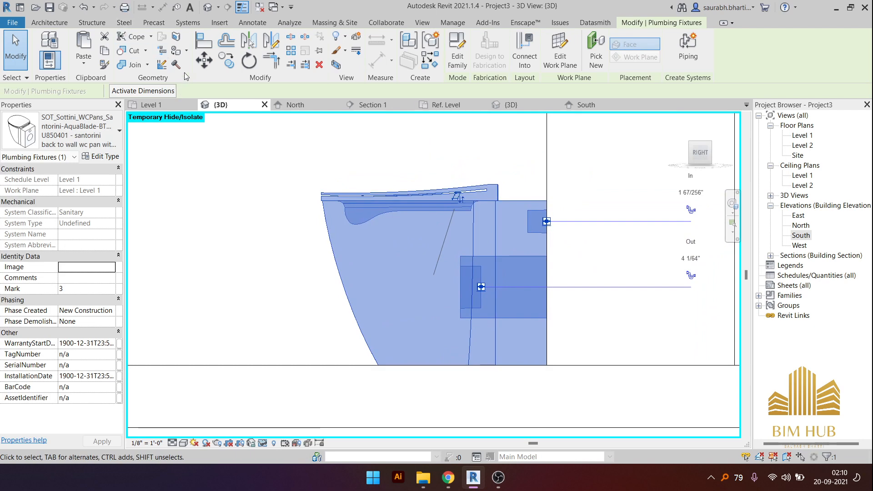
pyautogui.click(204, 60)
pyautogui.click(547, 200)
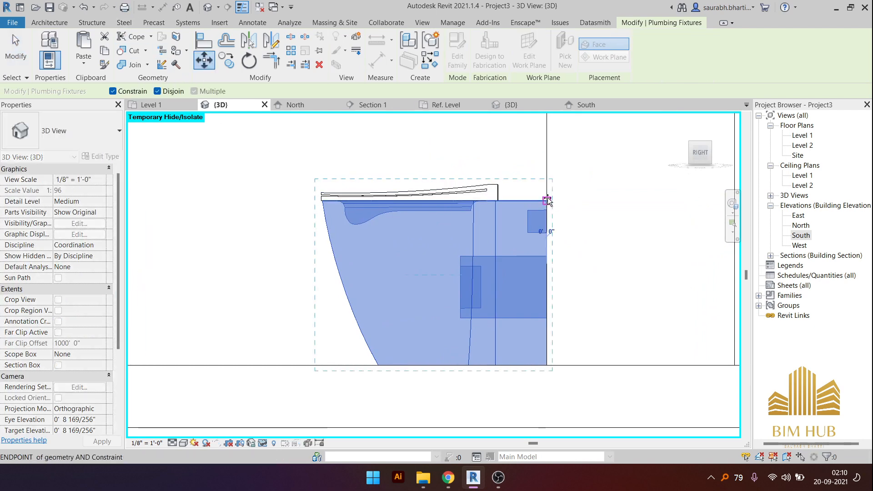
pyautogui.click(548, 167)
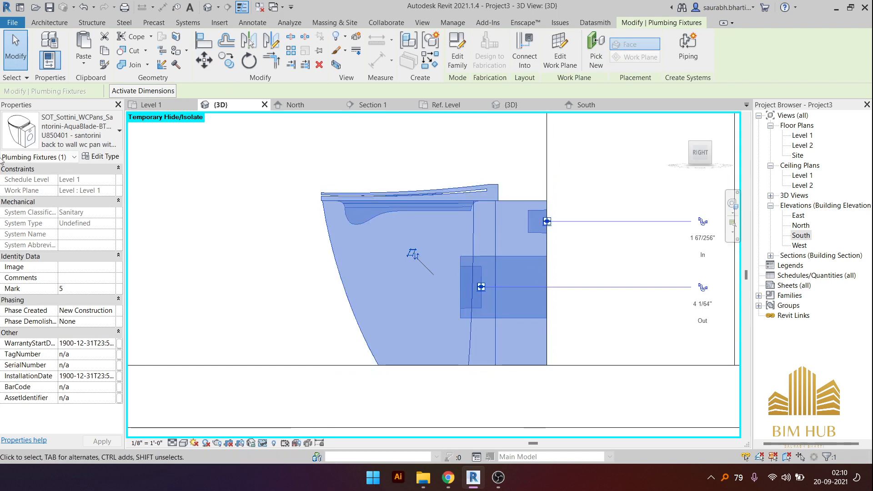
# - Open the WC pan family for editing and select its u8504_bim body in the 3D view
pyautogui.scroll(-1, 354, 158)
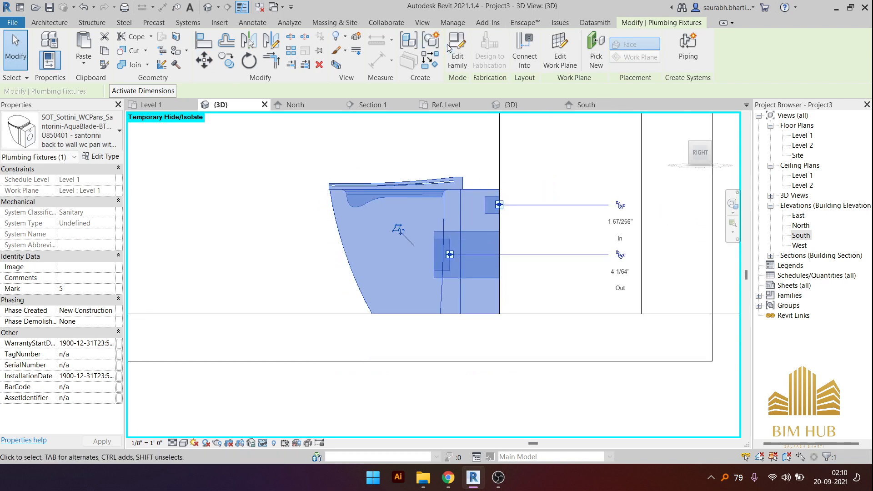
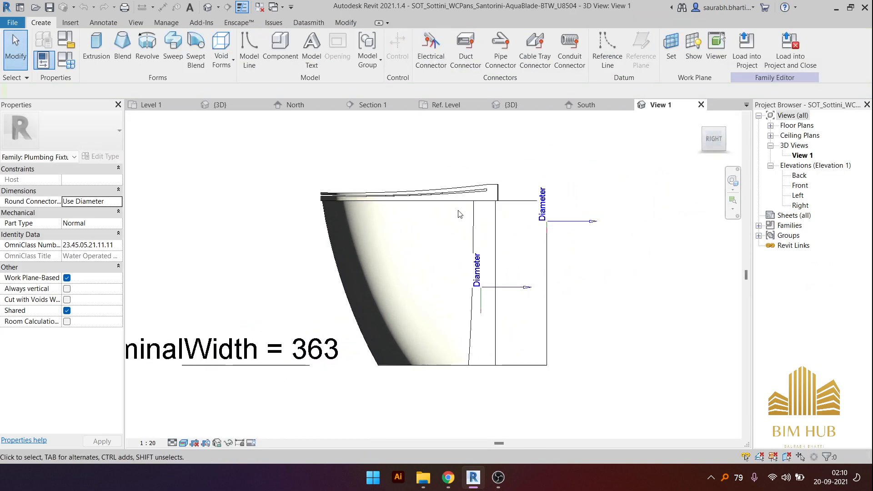
pyautogui.click(468, 191)
pyautogui.click(525, 205)
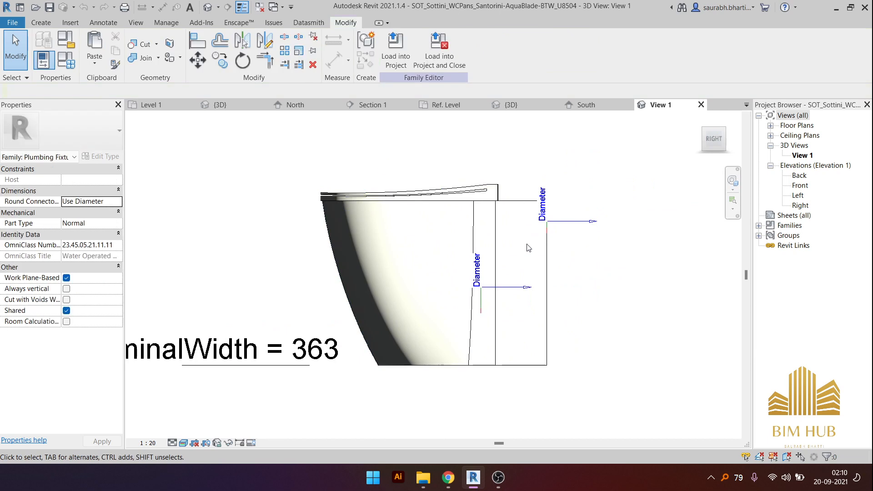
pyautogui.keyDown('shift'); pyautogui.moveTo(463, 361); pyautogui.dragTo(493, 405, button='middle'); pyautogui.keyUp('shift')
pyautogui.click(520, 368)
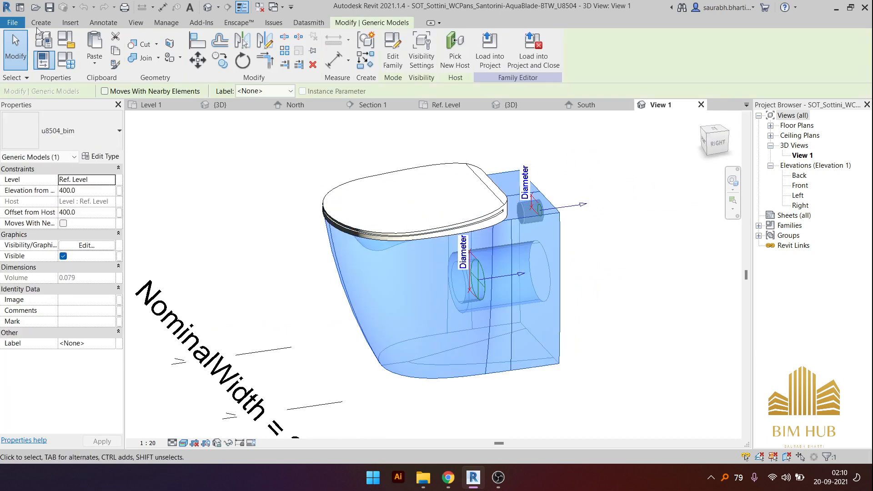
# - Set the u8504_bim body's elevation from level to 600 and load the family into Project3, overwriting the existing version and its parameter values
pyautogui.click(78, 191)
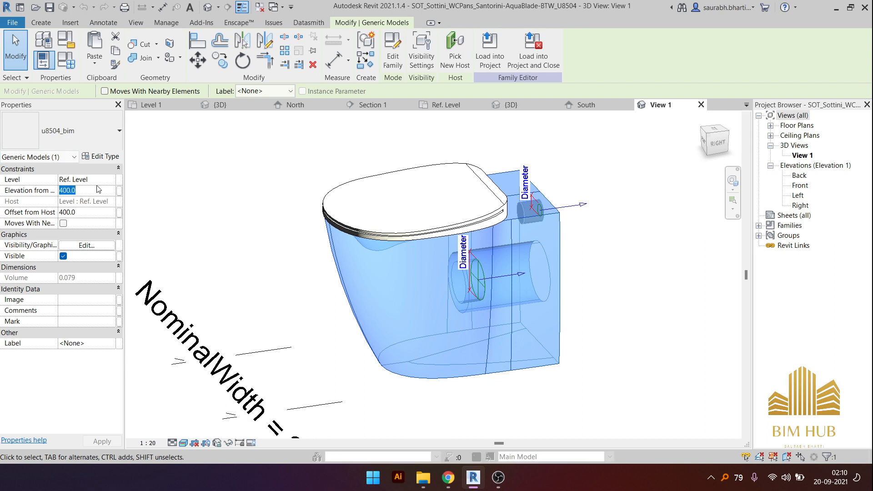
pyautogui.write('600')
pyautogui.press('Return')
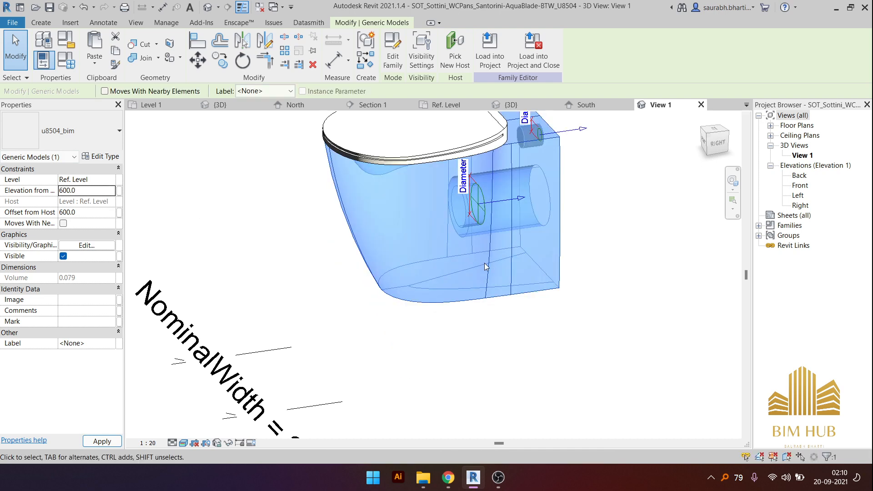
pyautogui.click(490, 50)
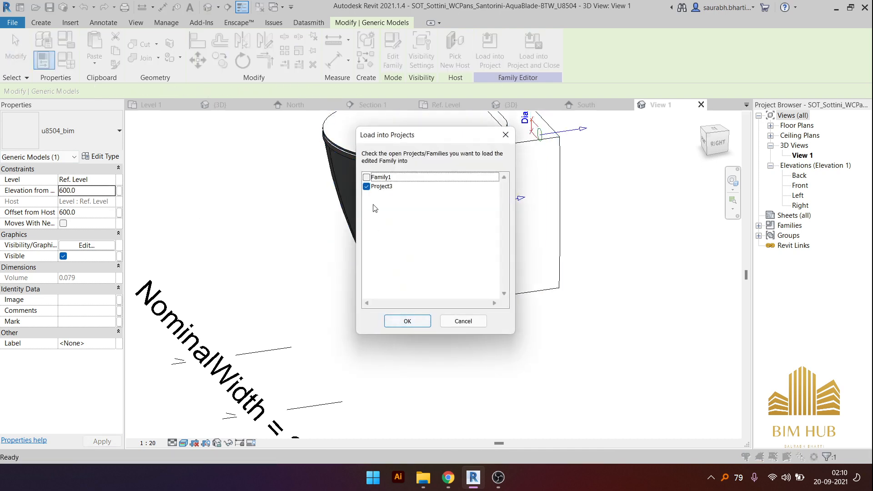
pyautogui.click(393, 321)
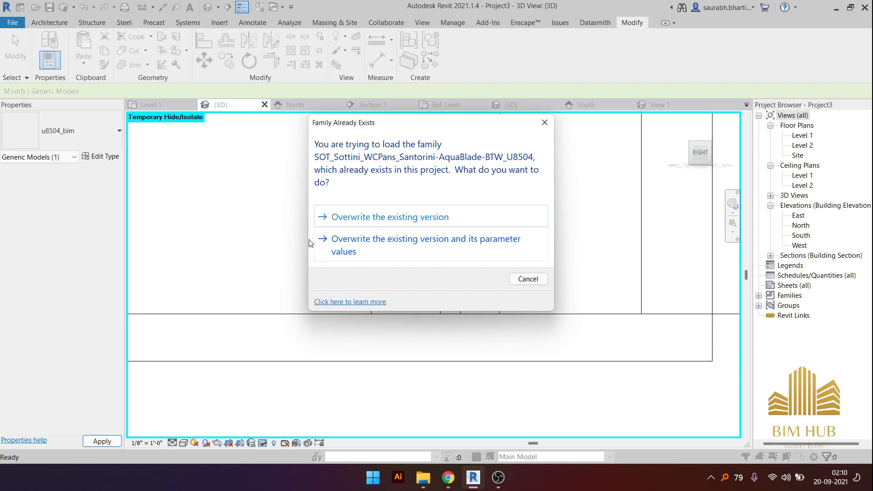
pyautogui.click(435, 254)
# - Check the reloaded WC pan's height against the storage block, reopen its family for editing and select the u8504_bim body
pyautogui.keyDown('shift'); pyautogui.moveTo(439, 309); pyautogui.dragTo(456, 254, button='middle'); pyautogui.keyUp('shift')
pyautogui.click(471, 242)
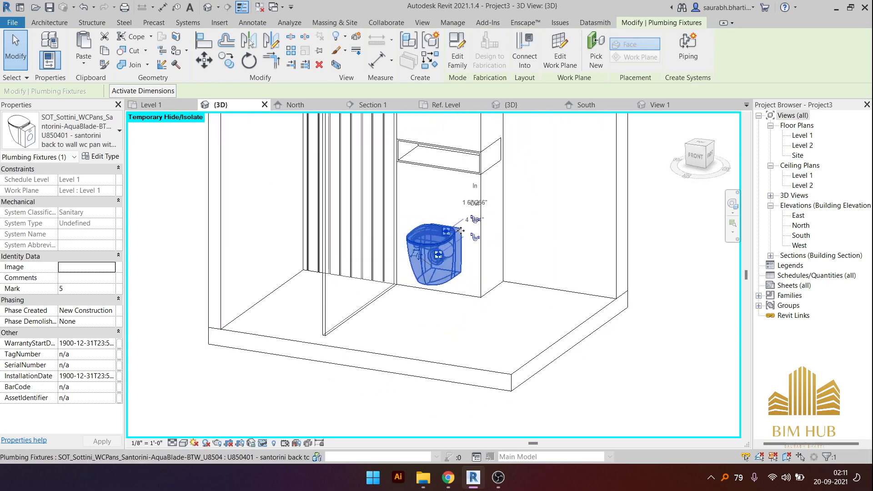
pyautogui.keyDown('shift'); pyautogui.moveTo(487, 293); pyautogui.dragTo(450, 291, button='middle'); pyautogui.keyUp('shift')
pyautogui.keyDown('shift'); pyautogui.moveTo(521, 278); pyautogui.dragTo(499, 282, button='middle'); pyautogui.keyUp('shift')
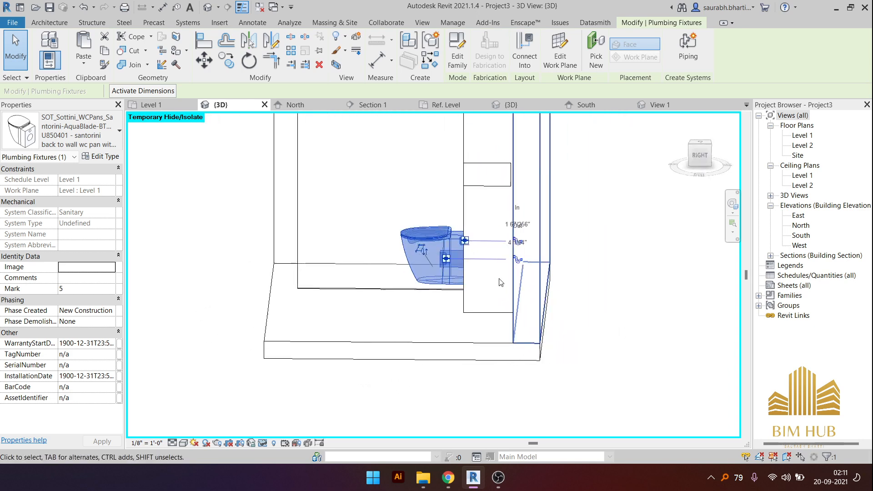
pyautogui.click(468, 56)
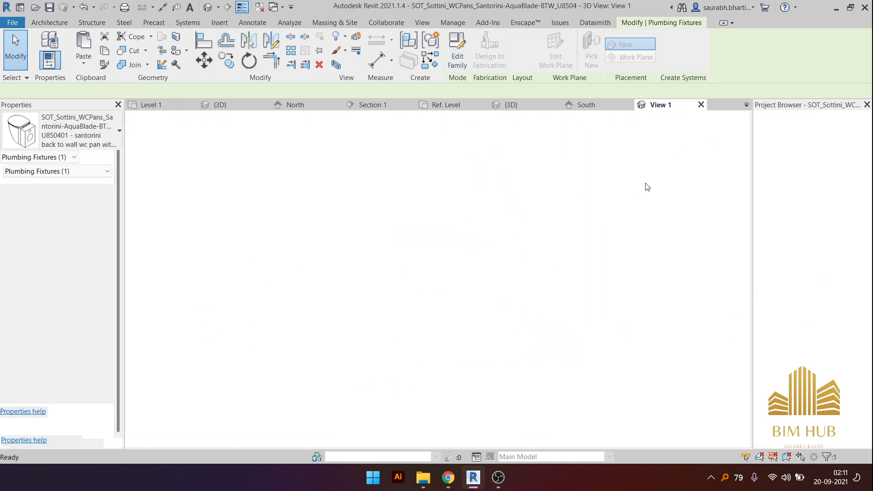
pyautogui.scroll(-4, 444, 276)
pyautogui.click(448, 273)
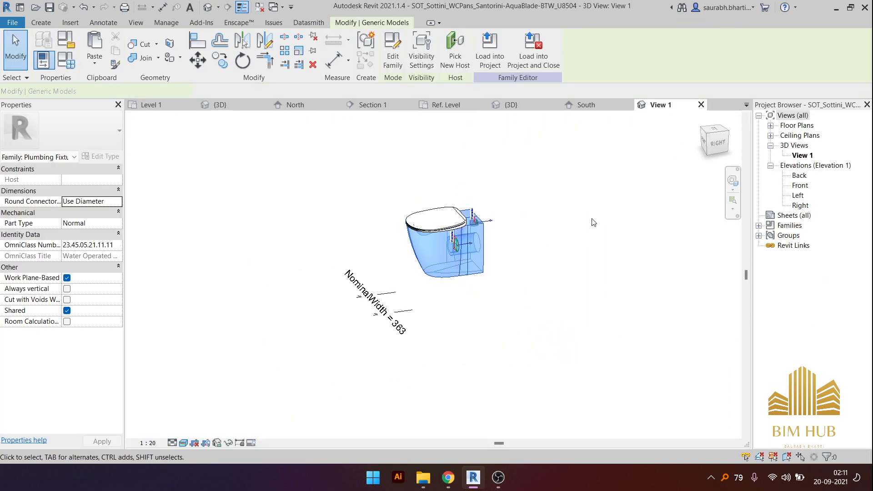
pyautogui.click(718, 144)
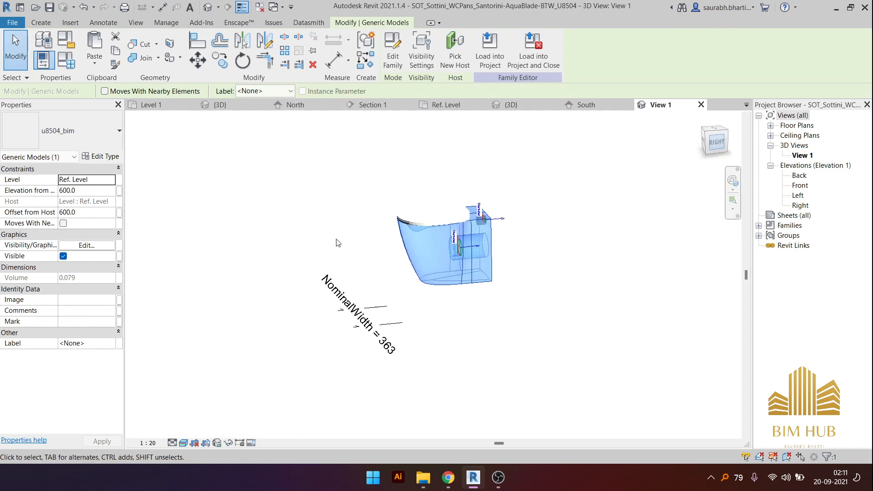
# - Set the u8504_bim body's elevation to 300 and reload the family into Project3, overwriting the existing version and its parameter values
pyautogui.click(91, 190)
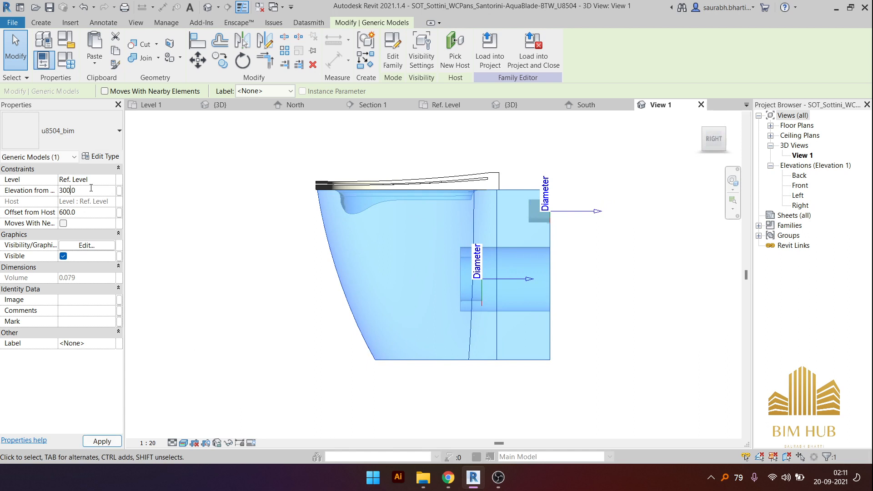
pyautogui.click(306, 273)
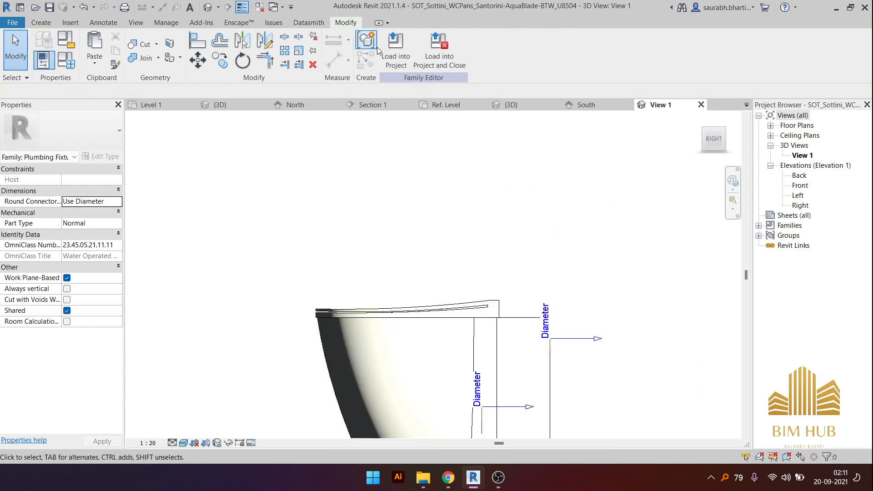
pyautogui.click(386, 59)
pyautogui.click(419, 321)
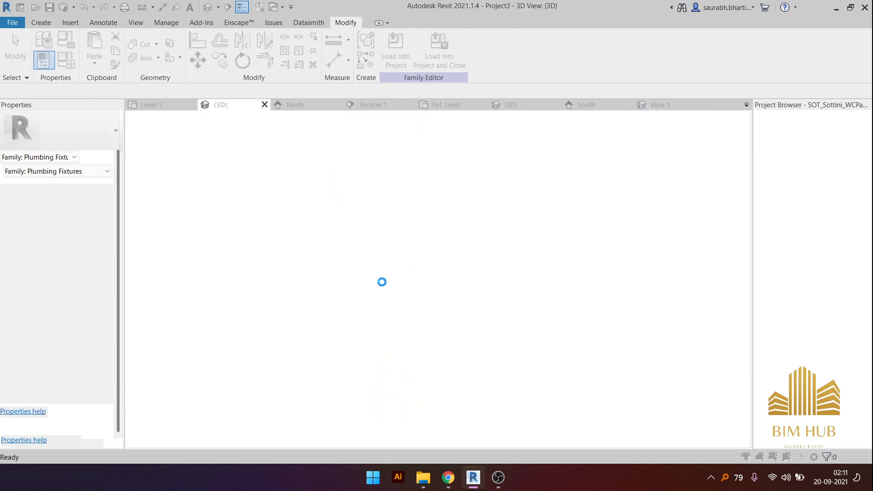
pyautogui.click(395, 244)
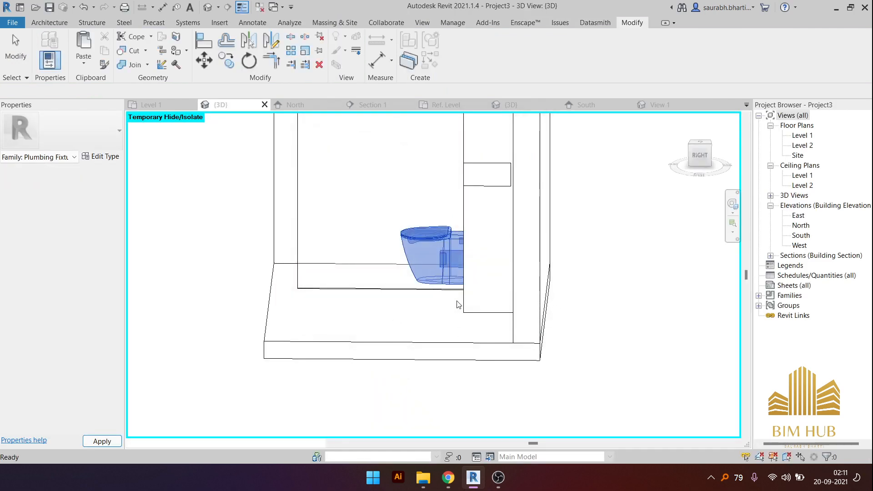
# - Inspect the updated WC pan against the floor and block, reopen its family and select the u8504_bim body again
pyautogui.keyDown('shift'); pyautogui.moveTo(457, 302); pyautogui.dragTo(468, 359); pyautogui.keyUp('shift')
pyautogui.keyDown('shift'); pyautogui.moveTo(457, 301); pyautogui.dragTo(472, 360, button='middle'); pyautogui.keyUp('shift')
pyautogui.click(450, 287)
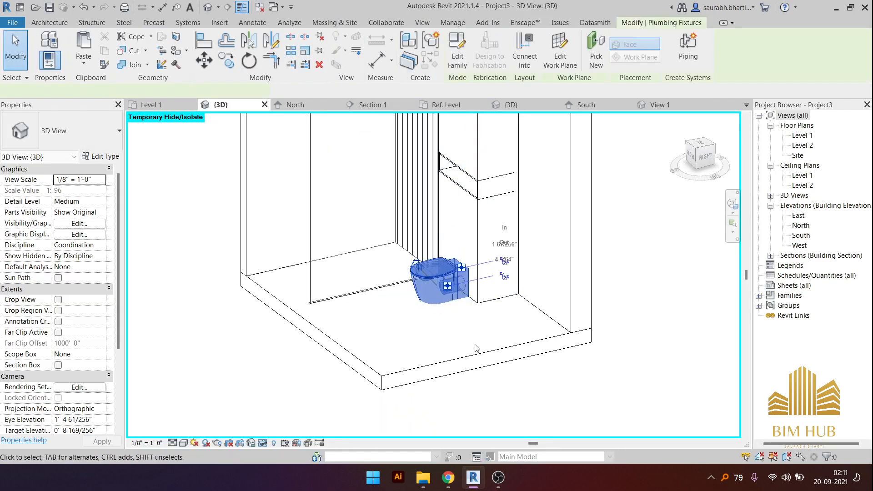
pyautogui.keyDown('shift'); pyautogui.moveTo(456, 327); pyautogui.dragTo(460, 290, button='middle'); pyautogui.keyUp('shift')
pyautogui.press('Escape')
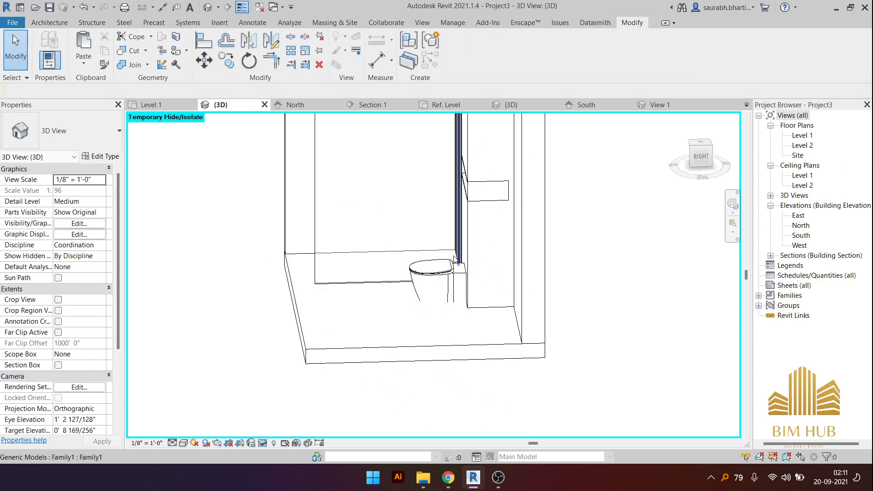
pyautogui.click(460, 292)
pyautogui.click(457, 53)
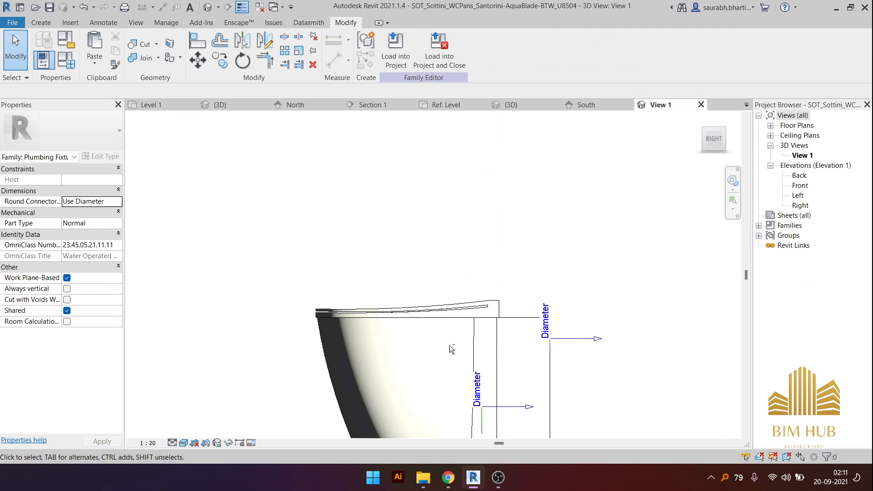
pyautogui.keyDown('shift'); pyautogui.moveTo(449, 345); pyautogui.dragTo(517, 356, button='middle'); pyautogui.keyUp('shift')
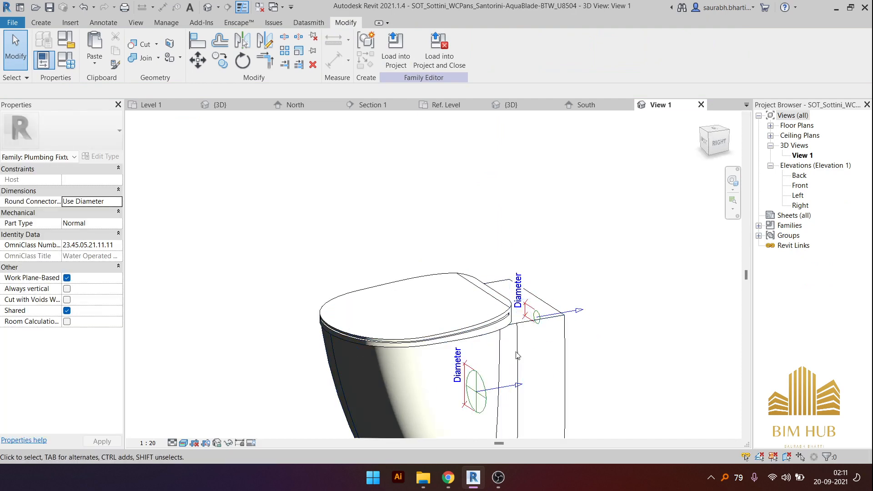
pyautogui.click(542, 355)
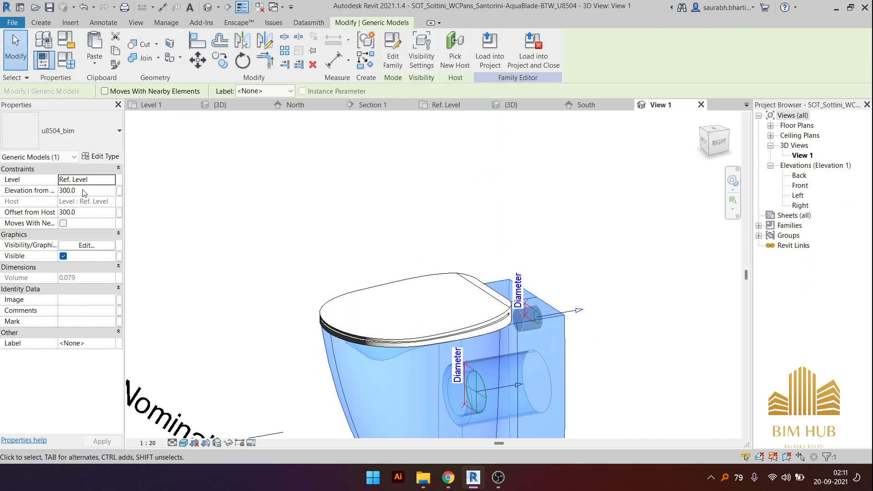
# - Set the u8504_bim body's elevation to 500 and load the family into Project3, overwriting the existing version and its parameter values
pyautogui.click(84, 191)
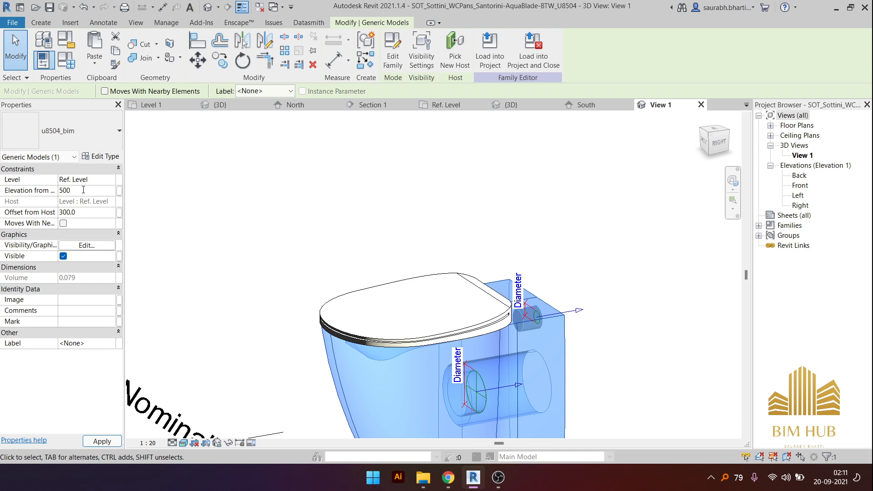
pyautogui.write('500')
pyautogui.press('Return')
pyautogui.click(490, 49)
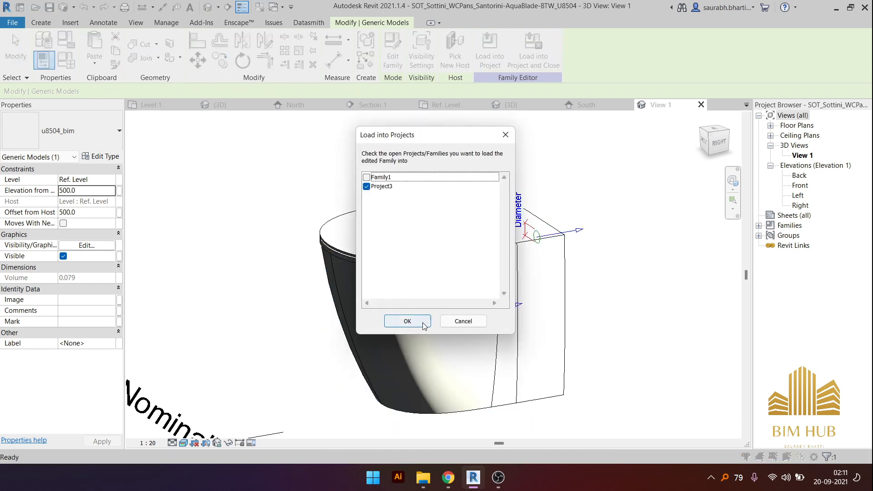
pyautogui.click(423, 324)
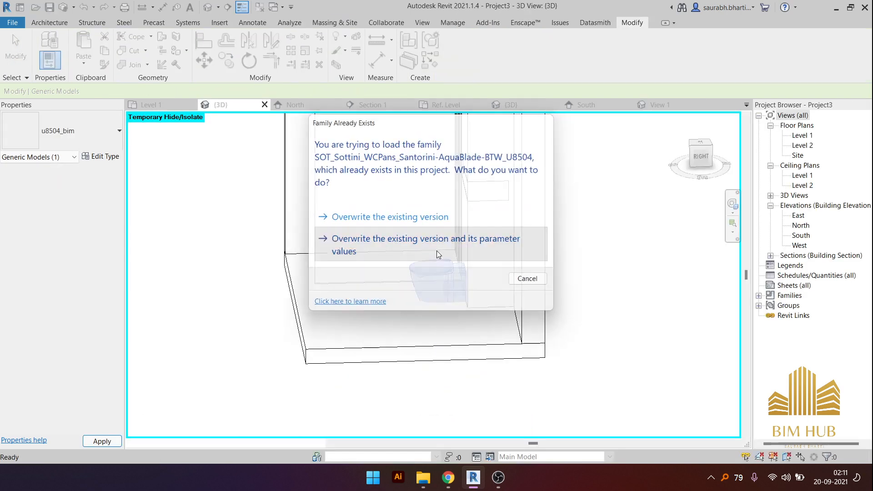
pyautogui.click(437, 253)
# - Examine the WC pan's height and position against the storage block and floor from several angles and in the front view
pyautogui.click(512, 370)
pyautogui.keyDown('shift'); pyautogui.moveTo(462, 366); pyautogui.dragTo(468, 346, button='middle'); pyautogui.keyUp('shift')
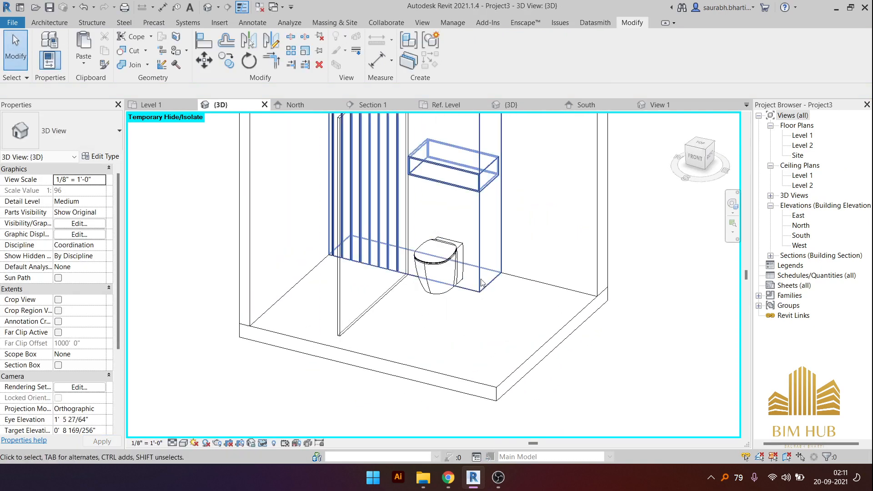
pyautogui.moveTo(470, 289)
pyautogui.keyDown('shift'); pyautogui.mouseDown(button='middle')
pyautogui.moveTo(500, 309)
pyautogui.moveTo(470, 290)
pyautogui.mouseUp(button='middle'); pyautogui.keyUp('shift')
pyautogui.keyDown('shift'); pyautogui.moveTo(417, 262); pyautogui.dragTo(431, 259, button='middle'); pyautogui.keyUp('shift')
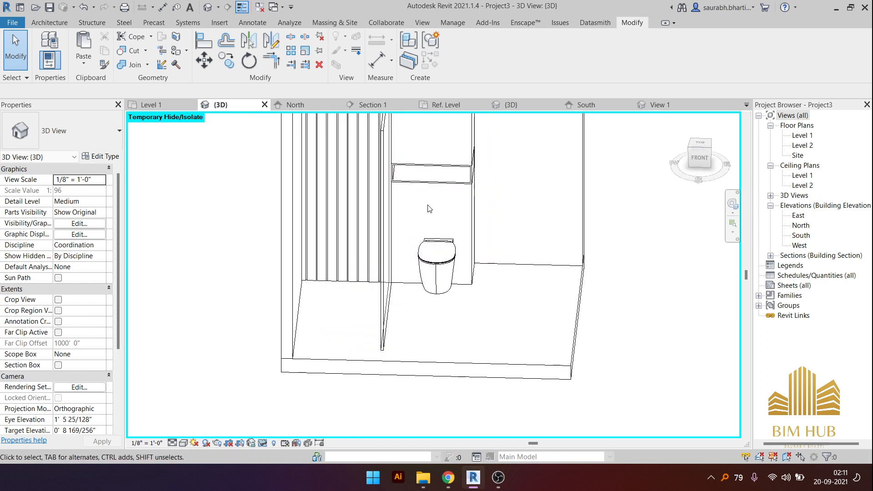
pyautogui.click(699, 157)
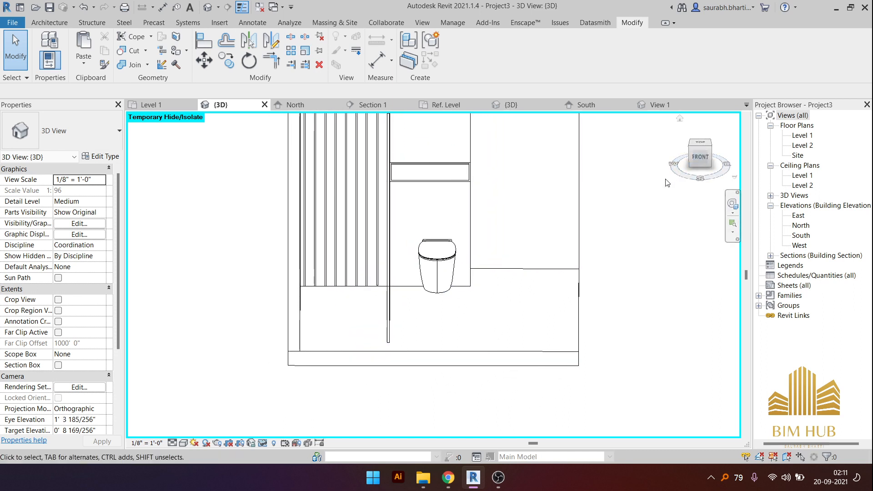
pyautogui.click(701, 158)
pyautogui.scroll(8, 390, 291)
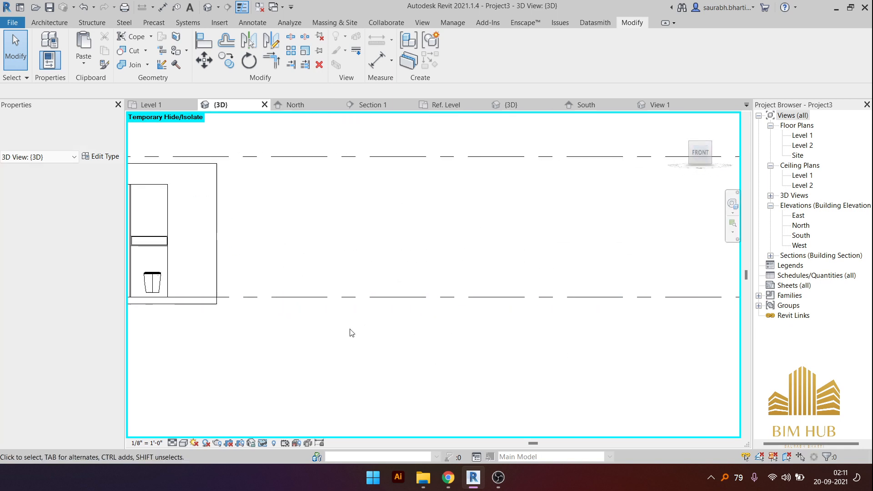
pyautogui.moveTo(205, 304); pyautogui.dragTo(700, 392, button='middle')
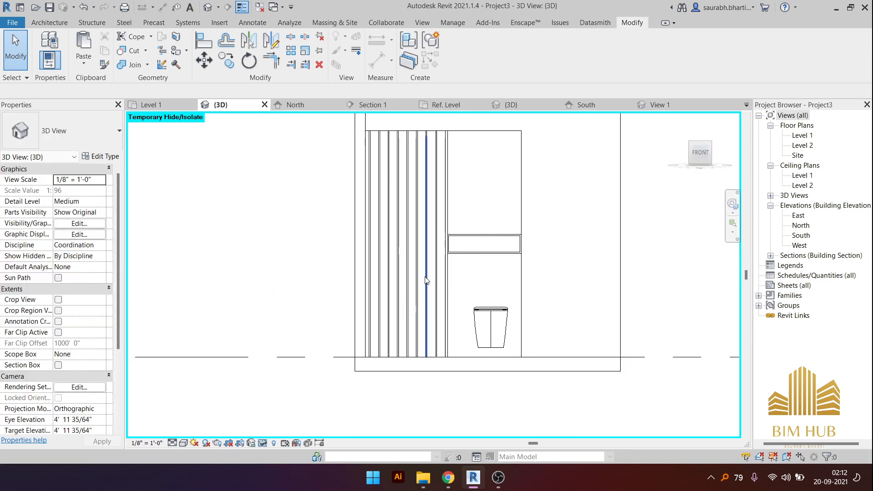
pyautogui.scroll(4, 461, 286)
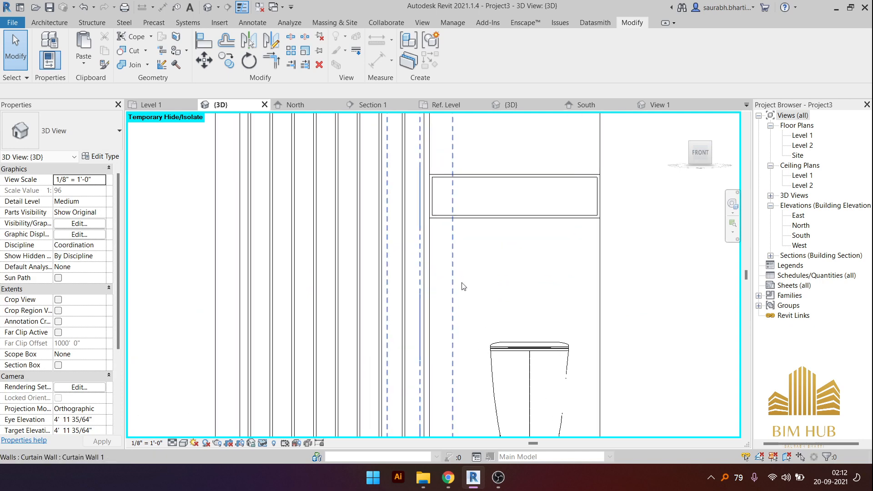
pyautogui.click(52, 23)
pyautogui.click(409, 45)
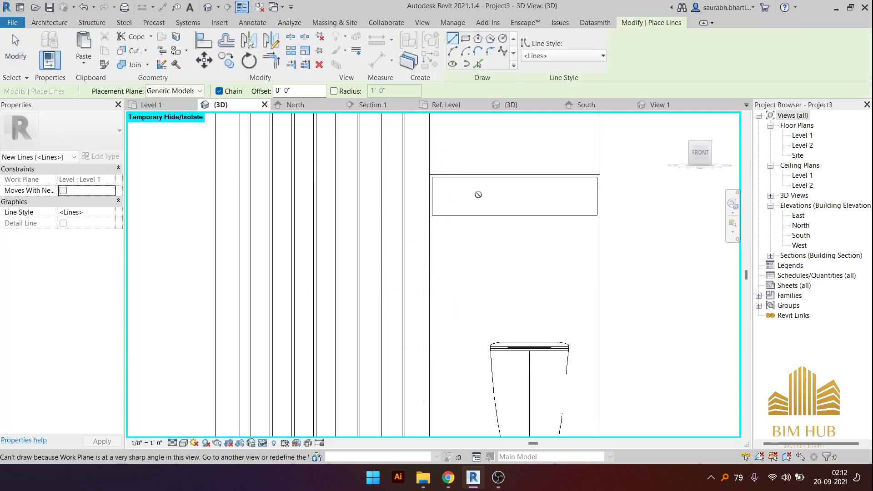
pyautogui.press('Escape')
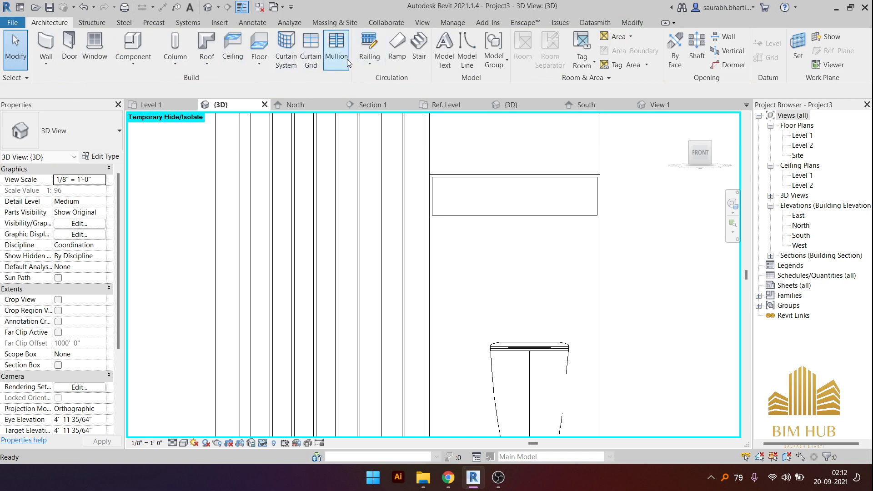
pyautogui.click(463, 55)
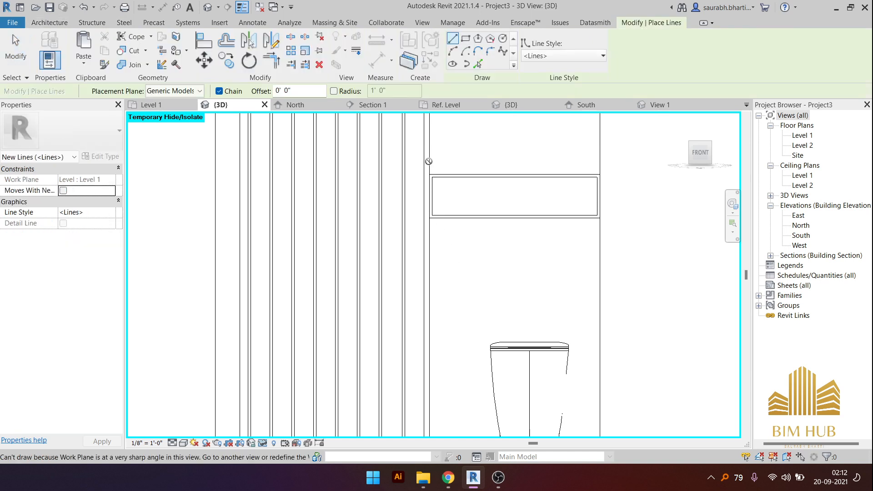
pyautogui.scroll(-2, 552, 235)
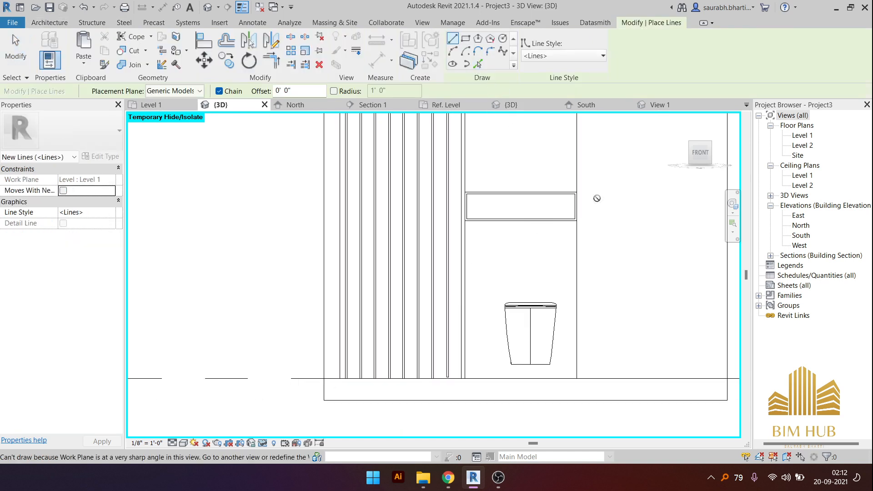
pyautogui.press('Escape')
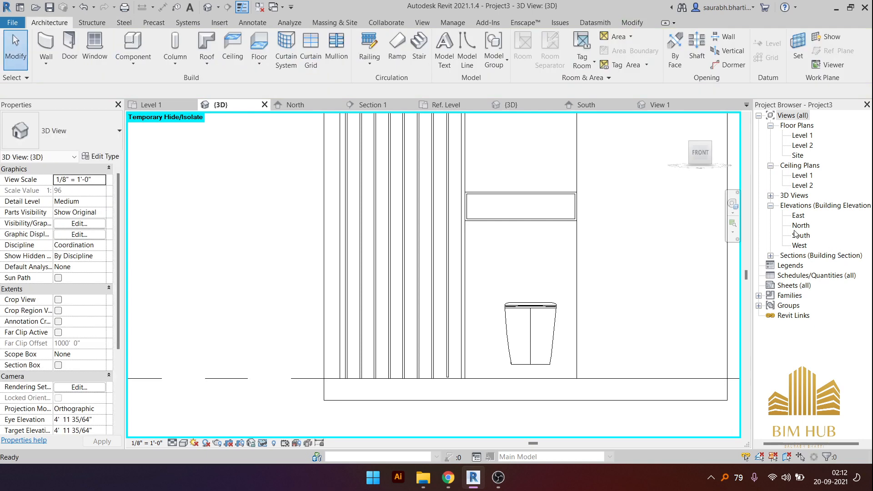
# - Open Project3's South elevation, which faces the storage block and WC pan, after checking the North elevation
pyautogui.doubleClick(800, 226)
pyautogui.scroll(2, 273, 332)
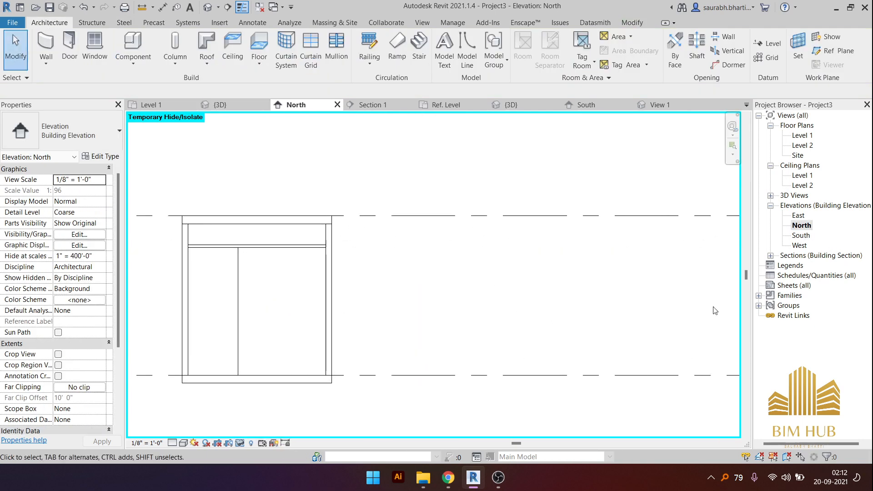
pyautogui.doubleClick(800, 235)
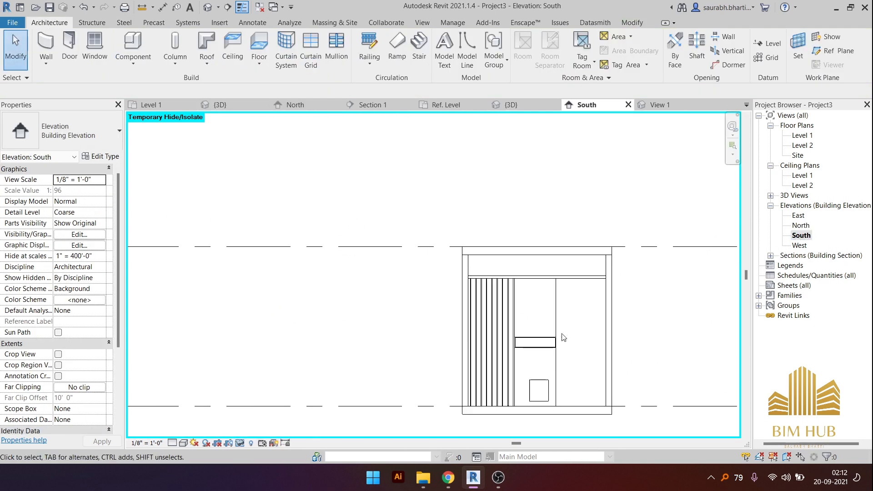
pyautogui.scroll(2, 706, 205)
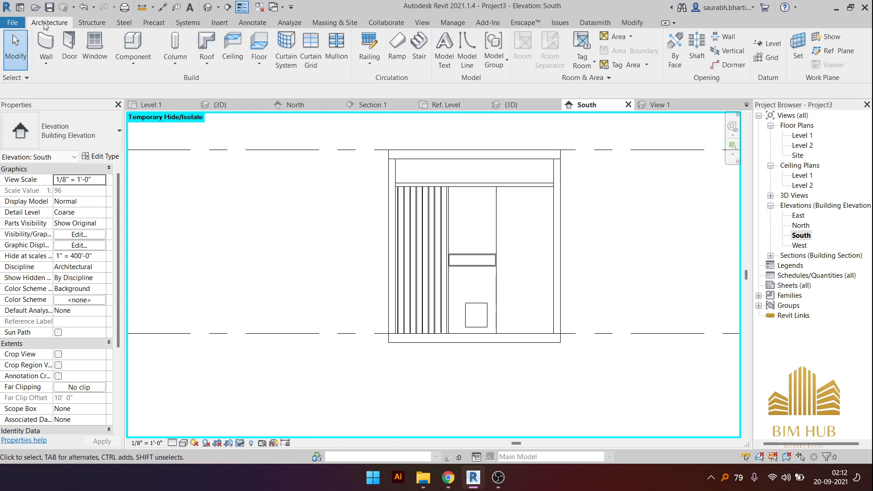
# - Set the storage block's face as the work plane and draw a horizontal model line across its full width between the niche and WC pan
pyautogui.click(466, 50)
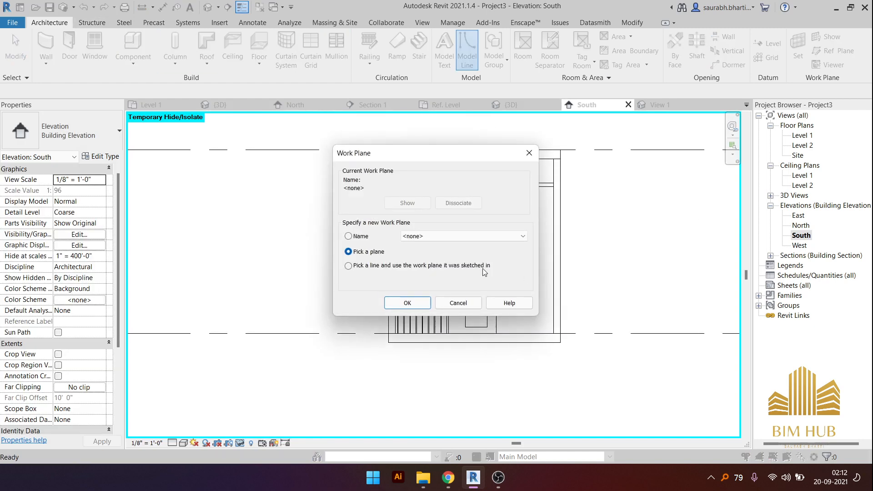
pyautogui.click(408, 303)
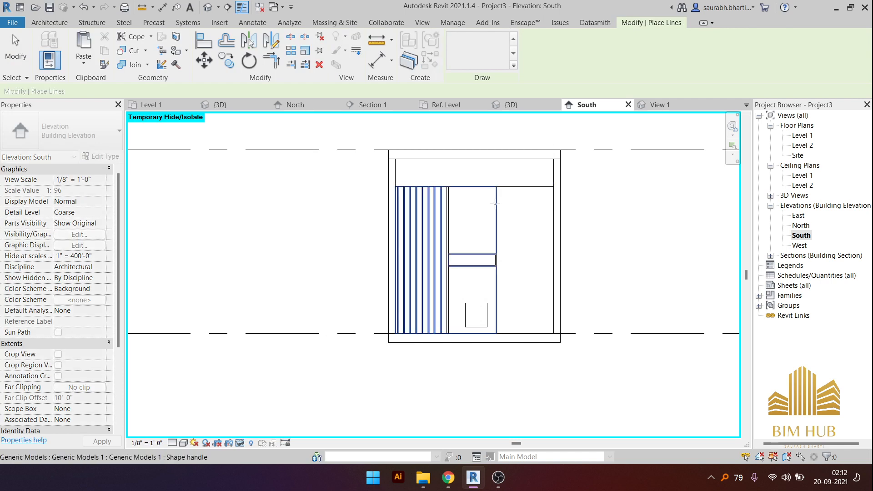
pyautogui.click(473, 273)
pyautogui.scroll(5, 455, 273)
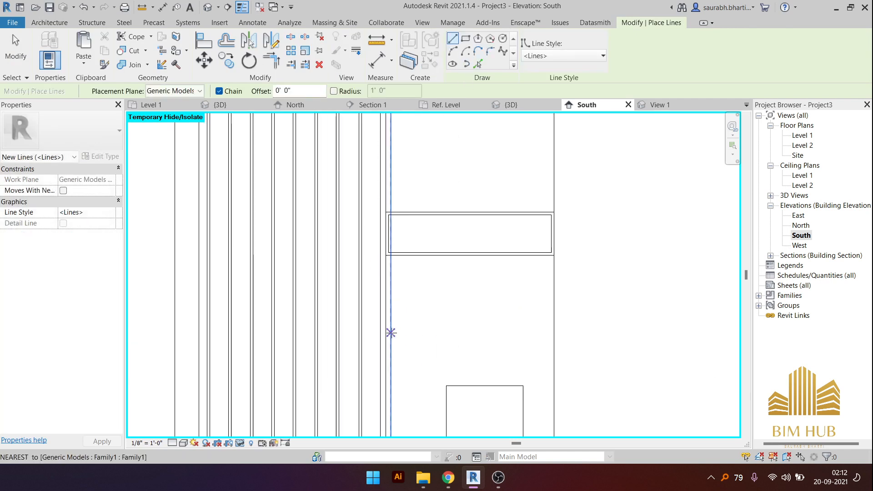
pyautogui.scroll(4, 389, 327)
pyautogui.click(380, 316)
pyautogui.scroll(-3, 380, 314)
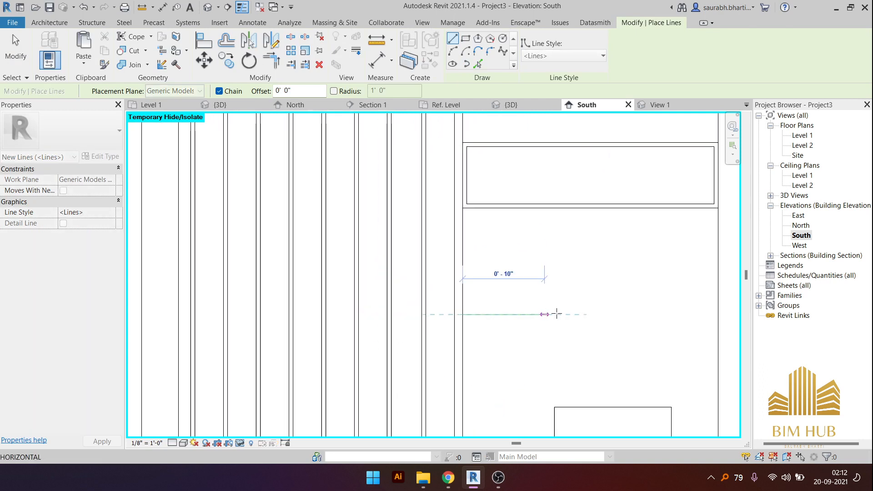
pyautogui.click(718, 313)
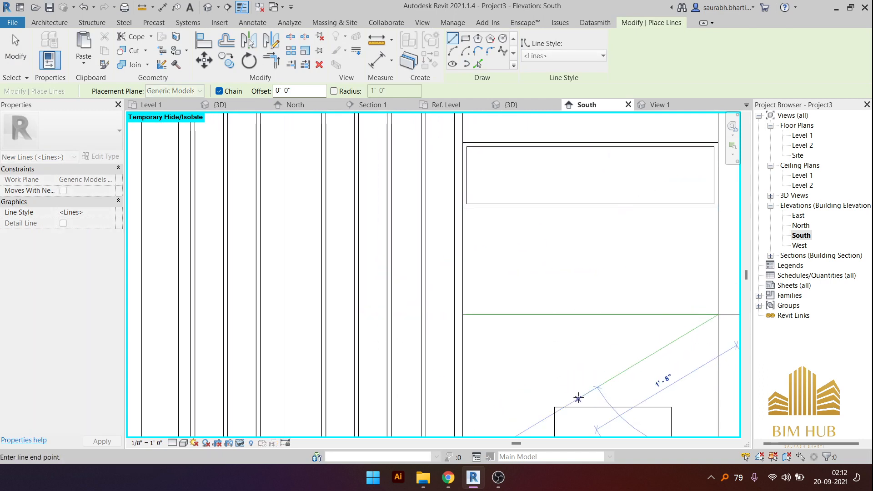
pyautogui.press('Escape')
# - Draw a vertical model line from the horizontal line's midpoint down towards the WC pan
pyautogui.click(591, 314)
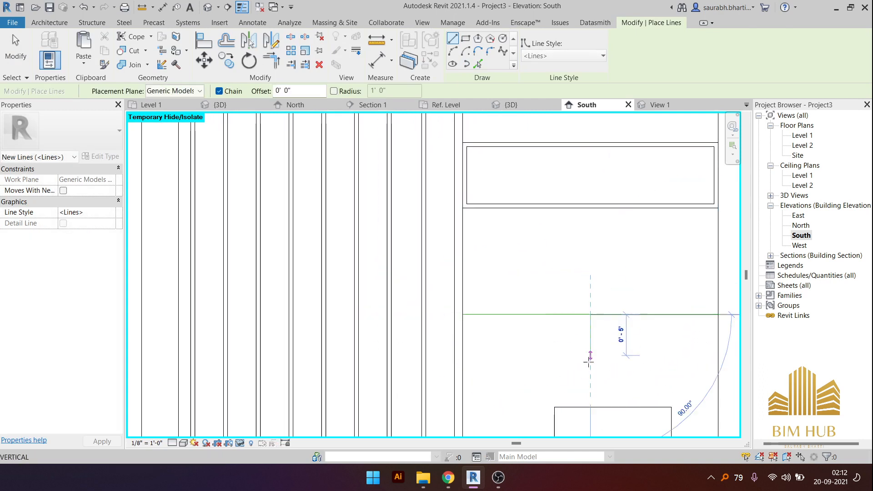
pyautogui.click(591, 388)
pyautogui.moveTo(631, 349); pyautogui.dragTo(623, 240, button='middle')
pyautogui.press('Escape')
pyautogui.press('Escape')
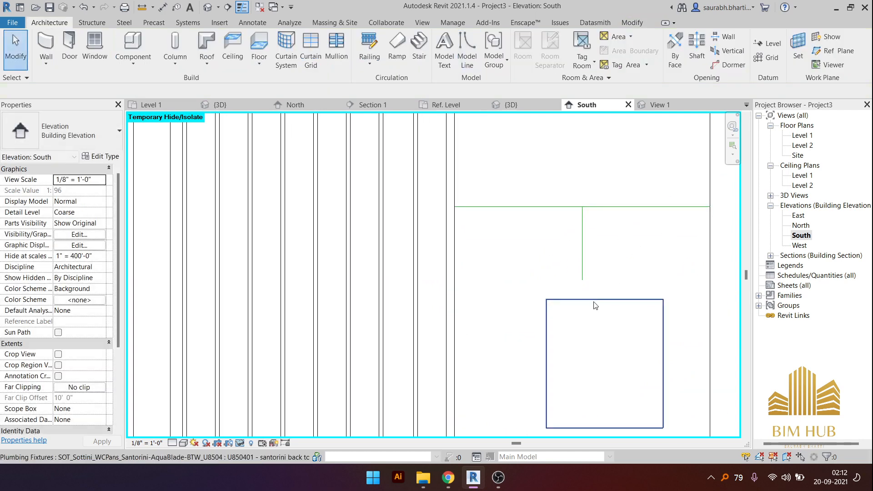
# - Shift the WC pan sideways freehand towards the vertical guide line
pyautogui.click(595, 304)
pyautogui.moveTo(598, 304); pyautogui.dragTo(586, 305)
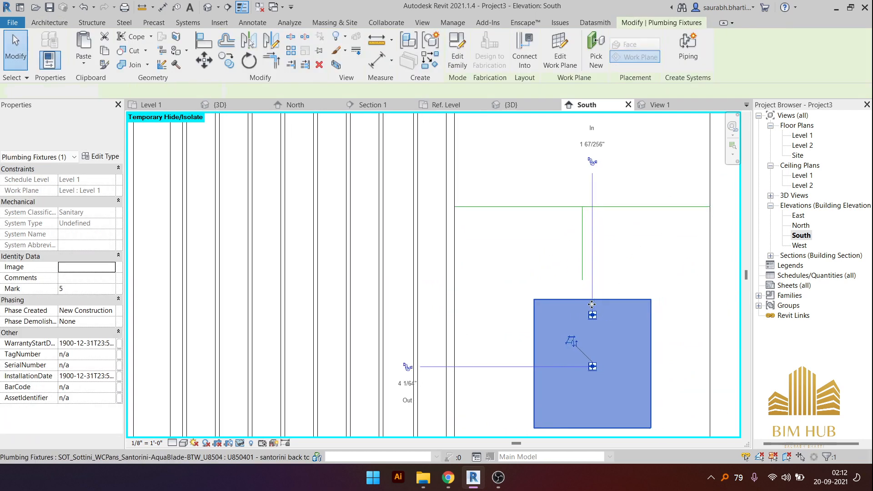
pyautogui.press('Escape')
pyautogui.press('Escape')
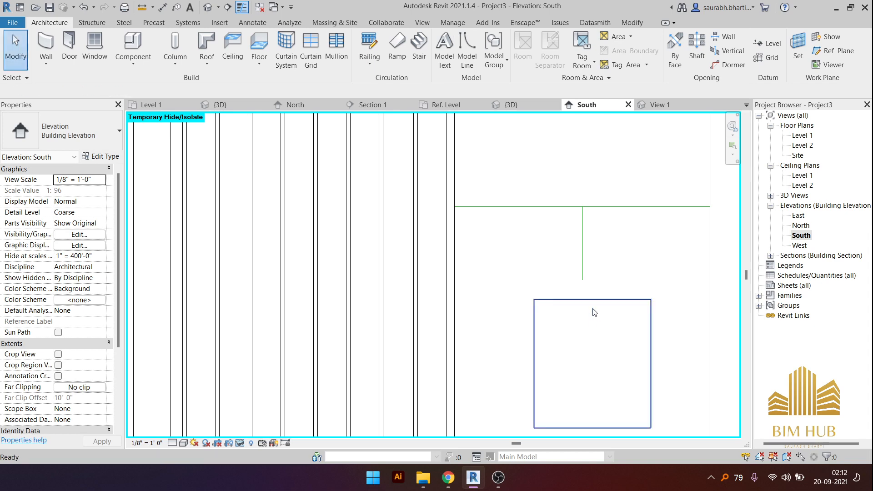
pyautogui.press('a')
pyautogui.press('l')
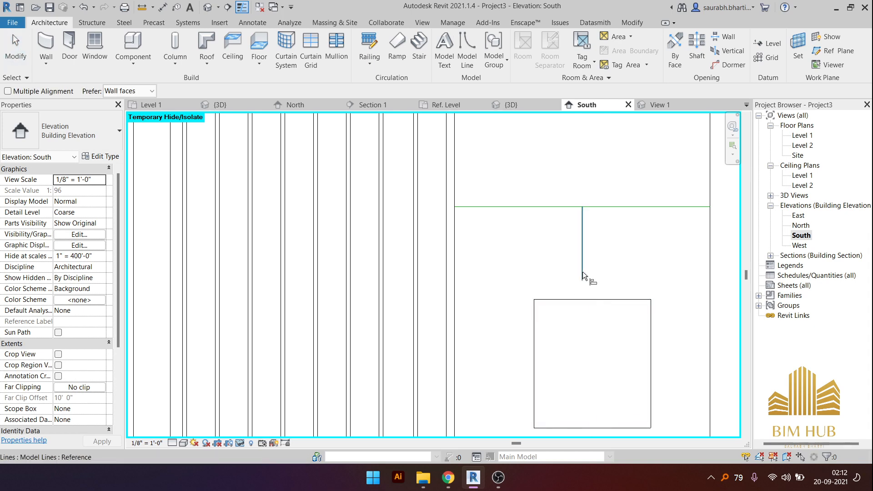
pyautogui.press('Escape')
pyautogui.press('Escape')
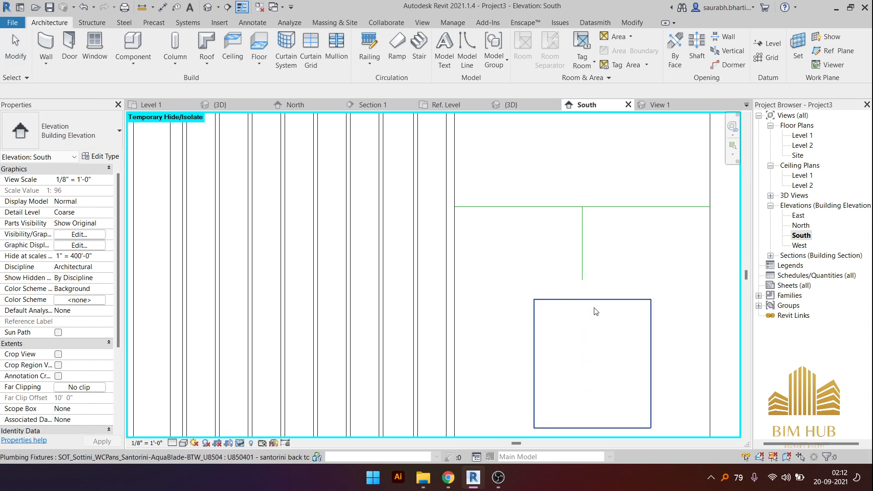
pyautogui.press('a')
pyautogui.press('l')
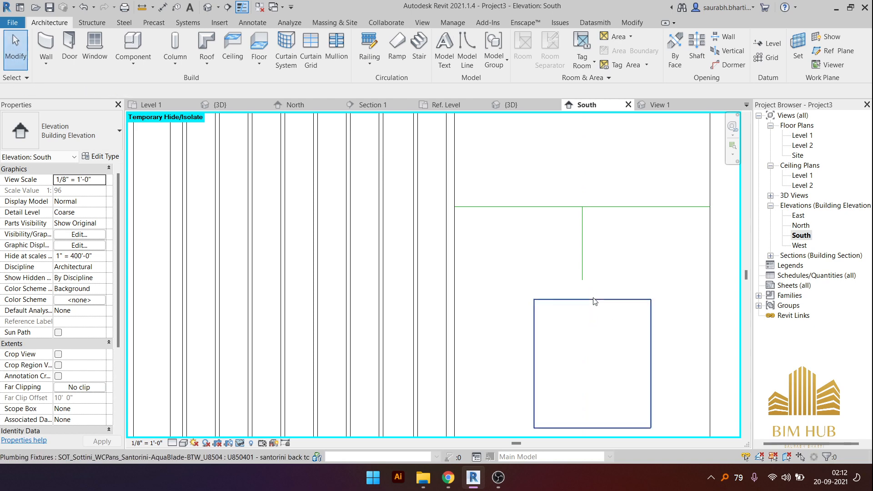
pyautogui.press('Escape')
# - Extend the lower end of the vertical guide line down into the WC pan
pyautogui.click(582, 268)
pyautogui.moveTo(582, 281); pyautogui.dragTo(584, 360)
pyautogui.press('Escape')
# - Try twice to align the vertical guide line with the WC pan's centre reference, undoing each alignment
pyautogui.press('a')
pyautogui.press('l')
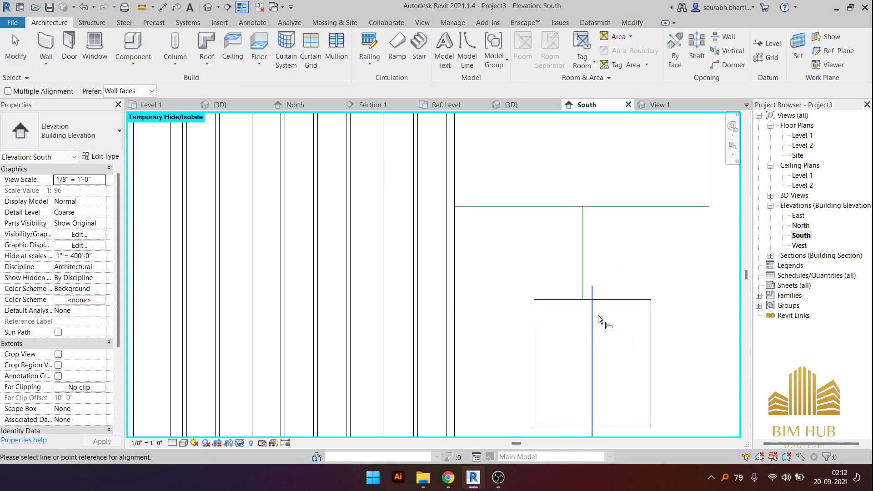
pyautogui.click(597, 324)
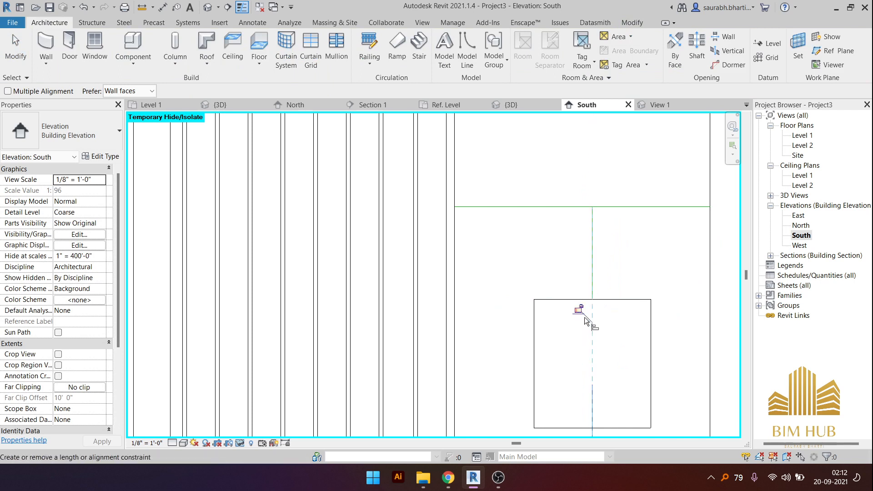
pyautogui.hotkey('ctrl', 'z')
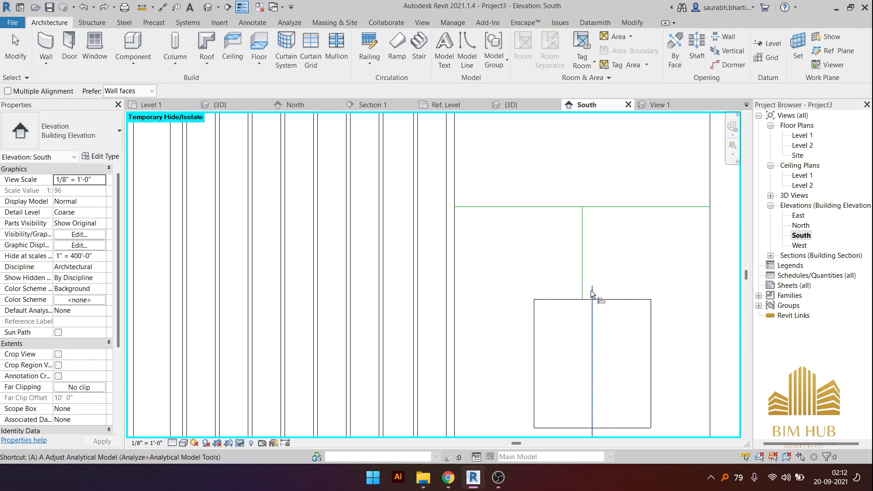
pyautogui.click(592, 296)
pyautogui.click(583, 301)
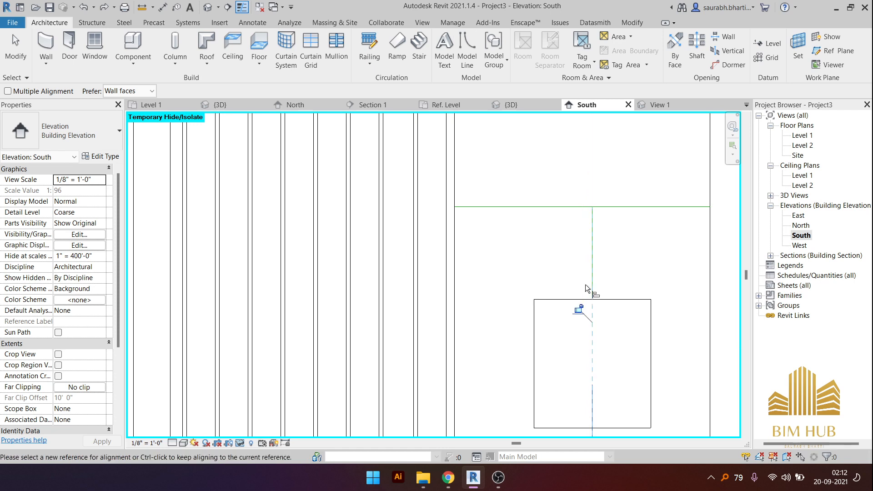
pyautogui.hotkey('ctrl', 'z')
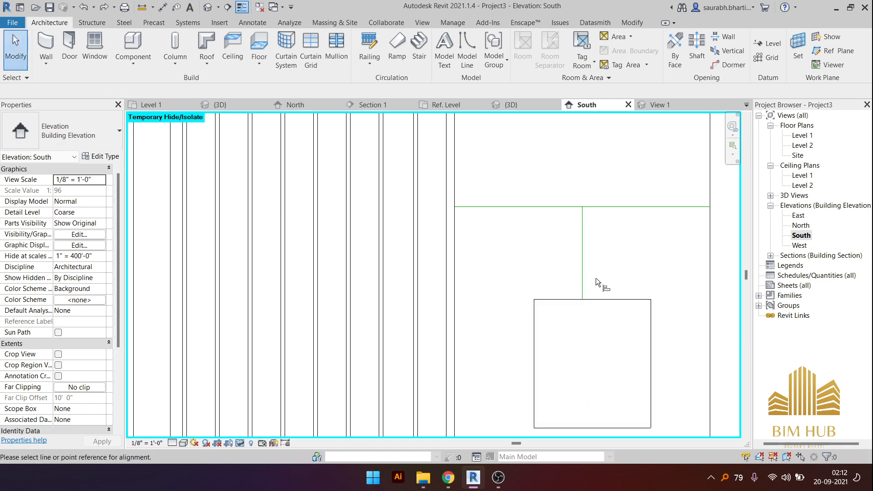
# - Align the WC pan's centre reference to the vertical guide line so the pan is centred on the block
pyautogui.click(583, 258)
pyautogui.click(597, 334)
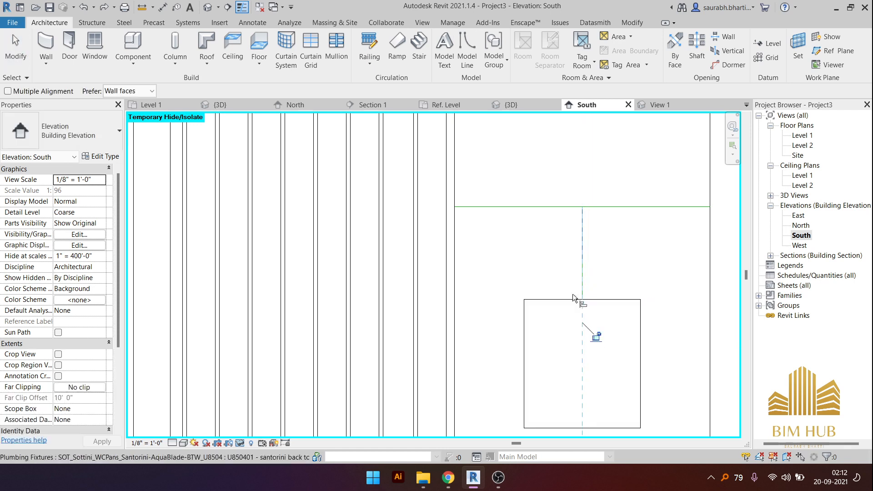
pyautogui.scroll(-4, 581, 367)
pyautogui.press('Escape')
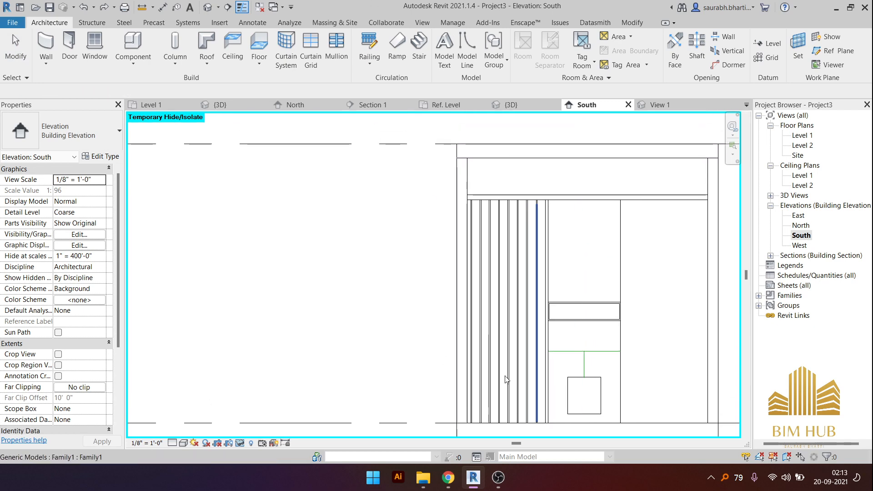
# - Delete the horizontal guide line above the WC pan in the South elevation
pyautogui.moveTo(599, 362); pyautogui.dragTo(533, 259, button='middle')
pyautogui.scroll(1, 533, 255)
pyautogui.click(517, 264)
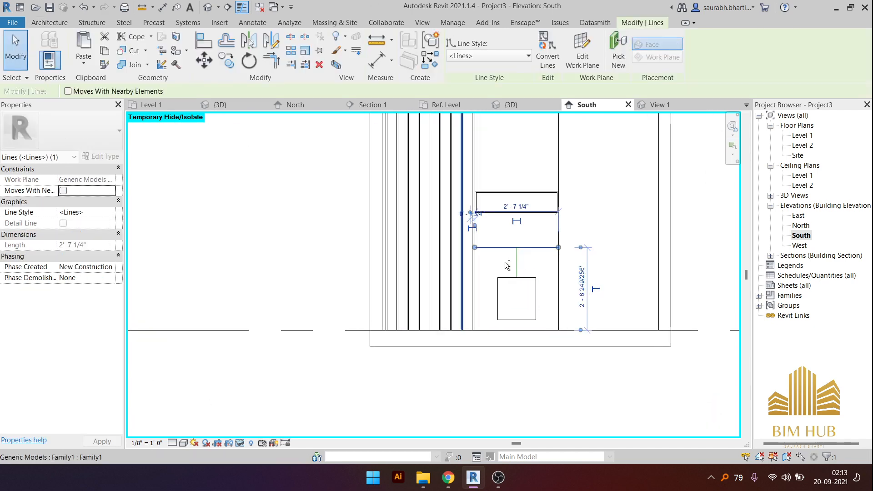
pyautogui.press('Escape')
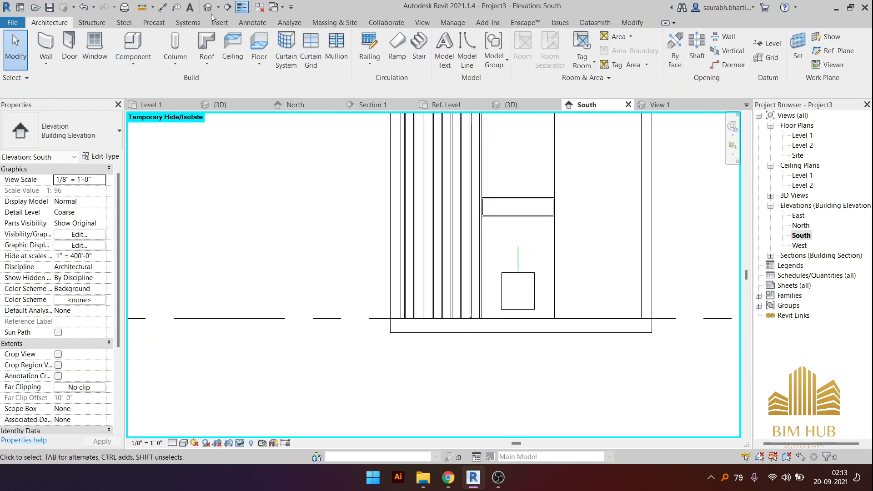
# - Delete the vertical guide line at the WC pan in the 3D view and return the view to the front
pyautogui.hotkey('ctrl', 'Tab')
pyautogui.scroll(1, 517, 256)
pyautogui.click(510, 262)
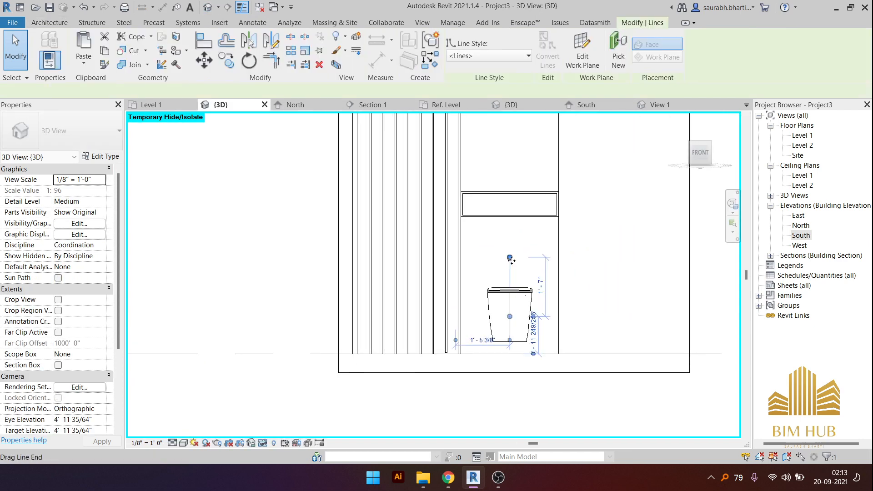
pyautogui.press('Delete')
pyautogui.scroll(-2, 504, 301)
pyautogui.keyDown('shift'); pyautogui.moveTo(502, 303); pyautogui.dragTo(590, 196, button='middle'); pyautogui.keyUp('shift')
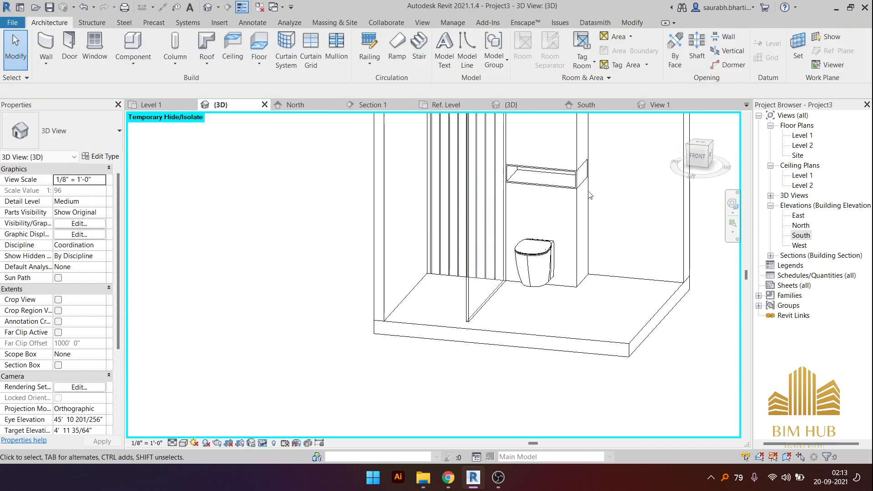
pyautogui.click(697, 155)
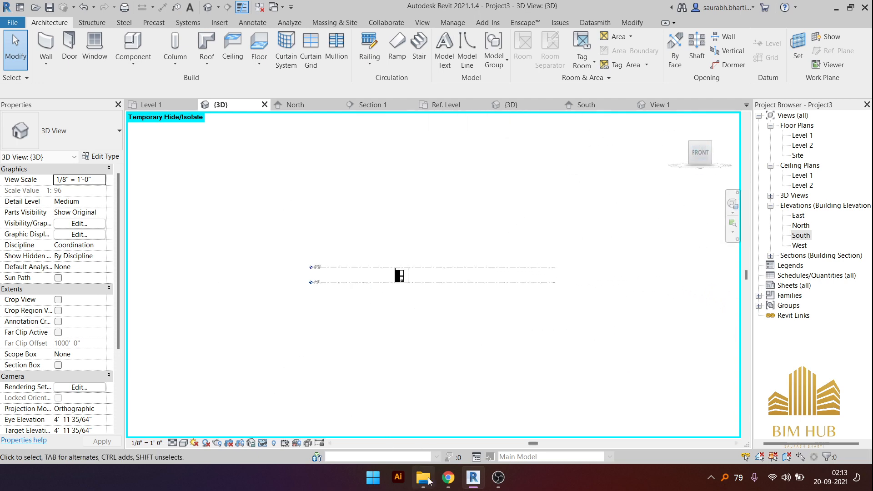
# - Switch to File Explorer and look through the Toilet folder's families, including ISI_IdealStandard_WCFlushingValves_Flushplate_Dual
pyautogui.click(423, 477)
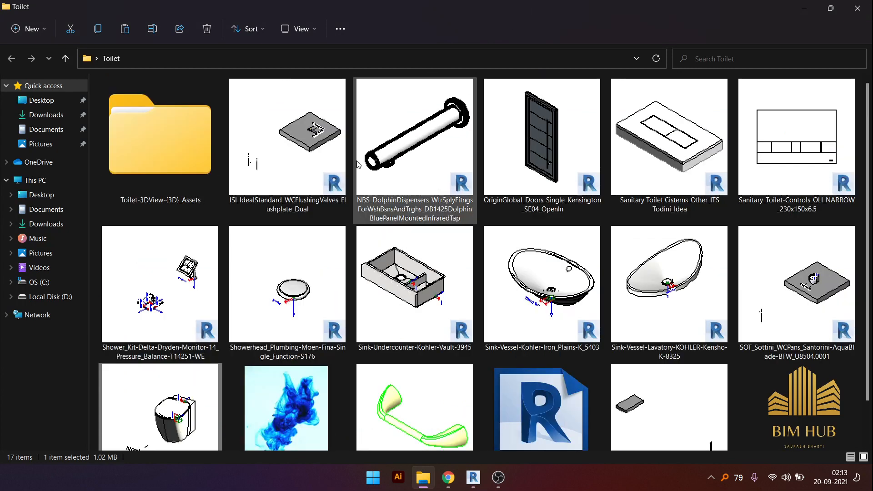
pyautogui.click(257, 150)
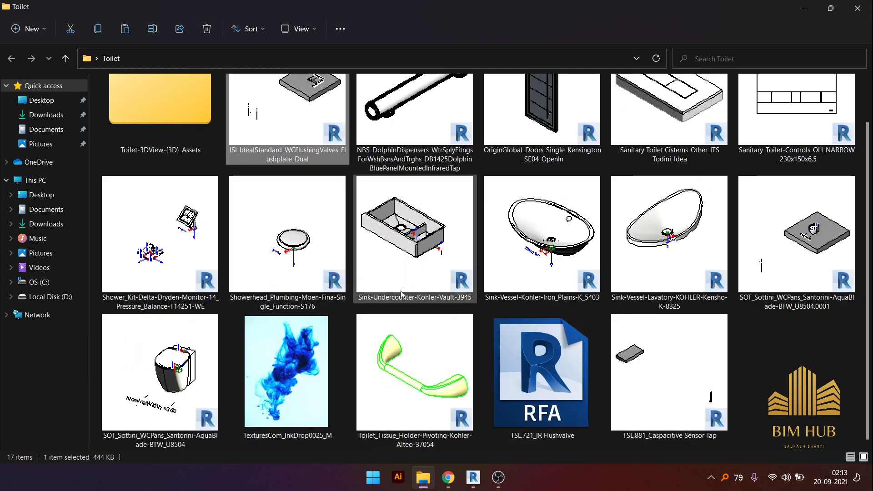
pyautogui.scroll(1, 473, 273)
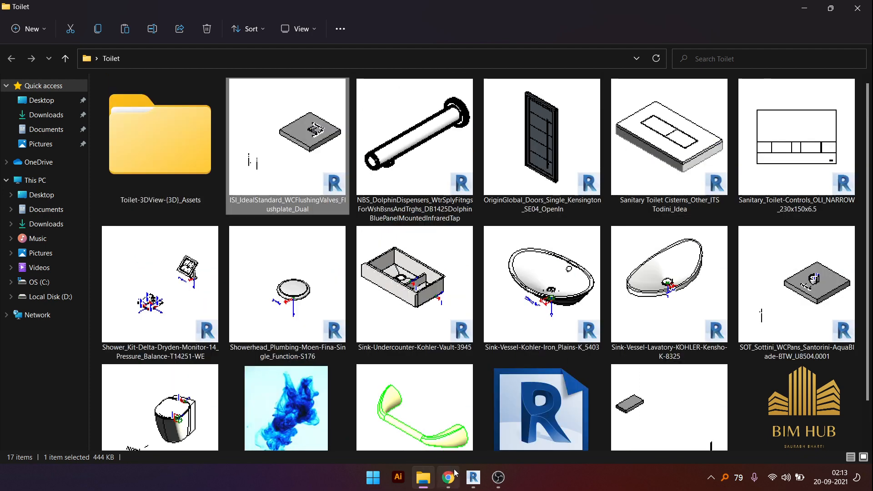
# - Switch back to Revit and start loading a family from the Toilet folder
pyautogui.click(470, 477)
pyautogui.doubleClick(495, 4)
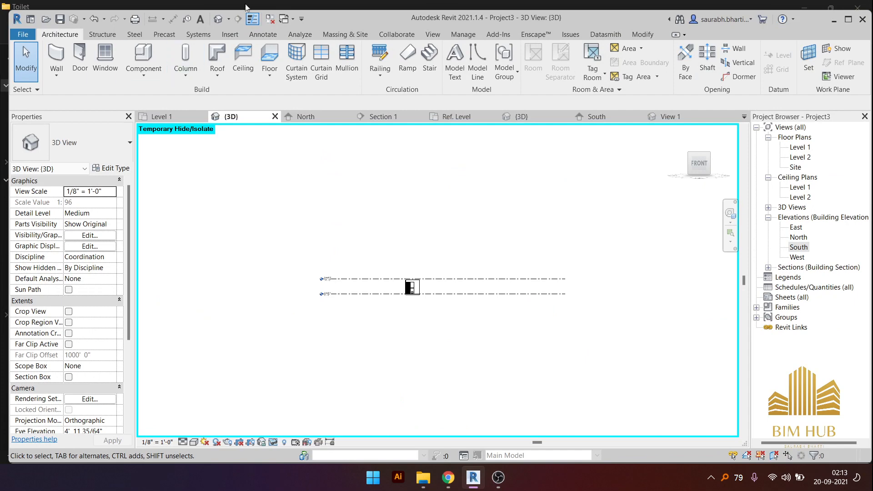
pyautogui.click(229, 35)
pyautogui.doubleClick(424, 18)
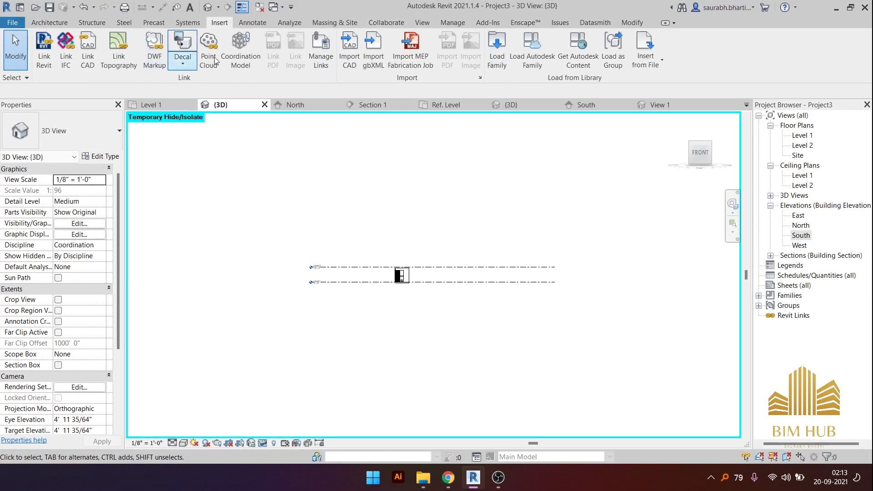
pyautogui.click(496, 47)
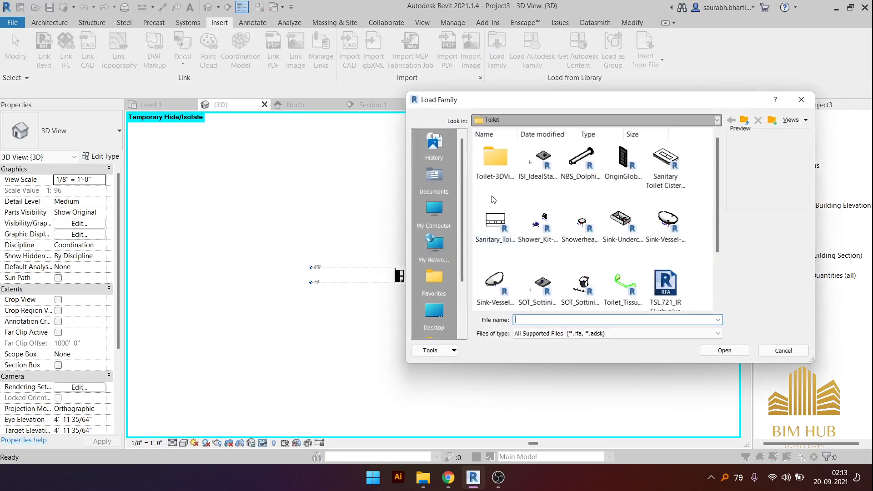
pyautogui.scroll(2, 544, 267)
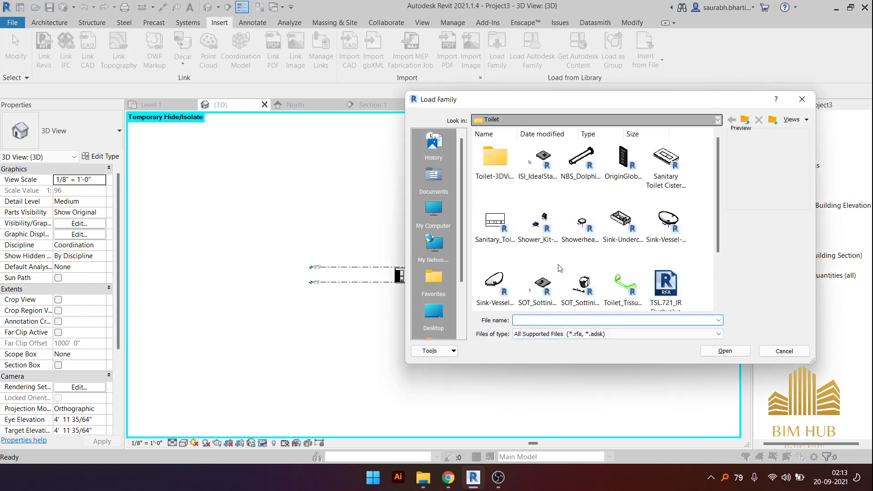
# - Show the Toilet folder's families as large icons in the Load Family dialog and browse through them
pyautogui.rightClick(698, 181)
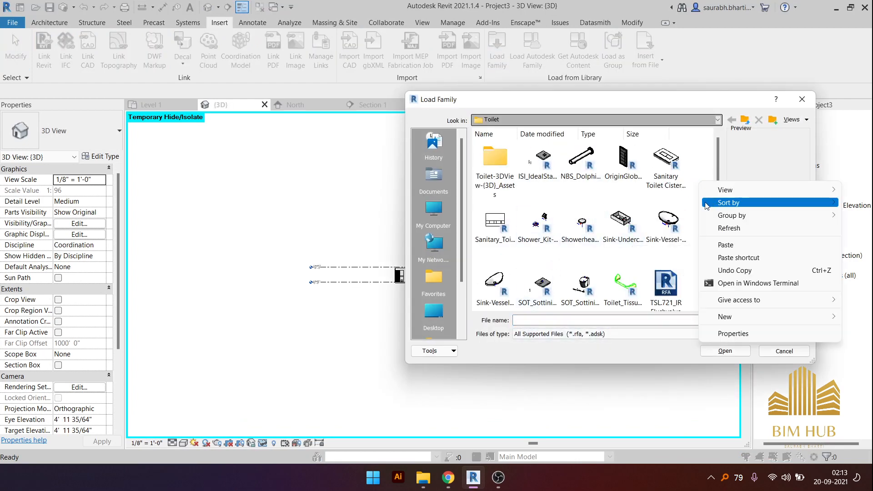
pyautogui.moveTo(728, 189)
pyautogui.click(661, 197)
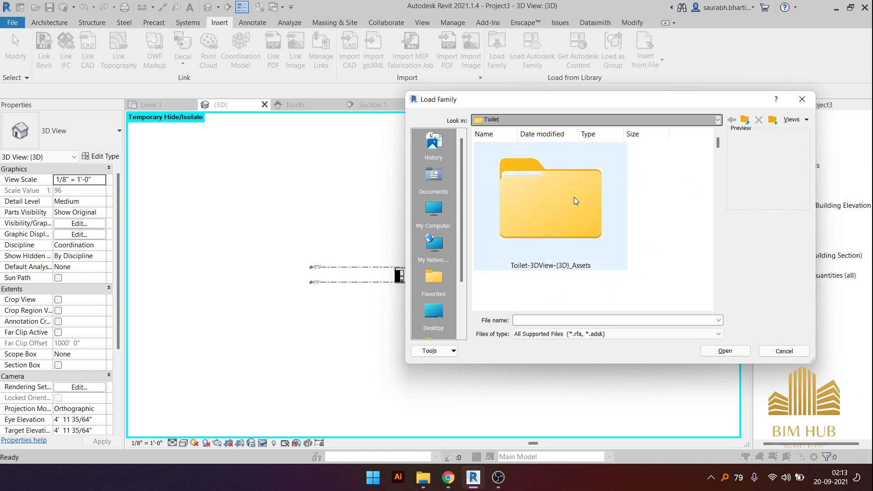
pyautogui.scroll(-1, 682, 219)
pyautogui.rightClick(687, 223)
pyautogui.moveTo(712, 233)
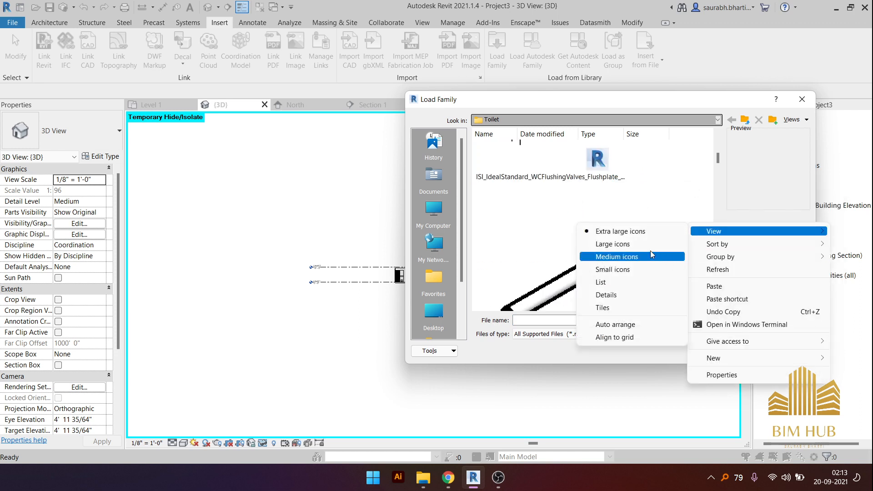
pyautogui.click(632, 244)
pyautogui.scroll(1, 623, 243)
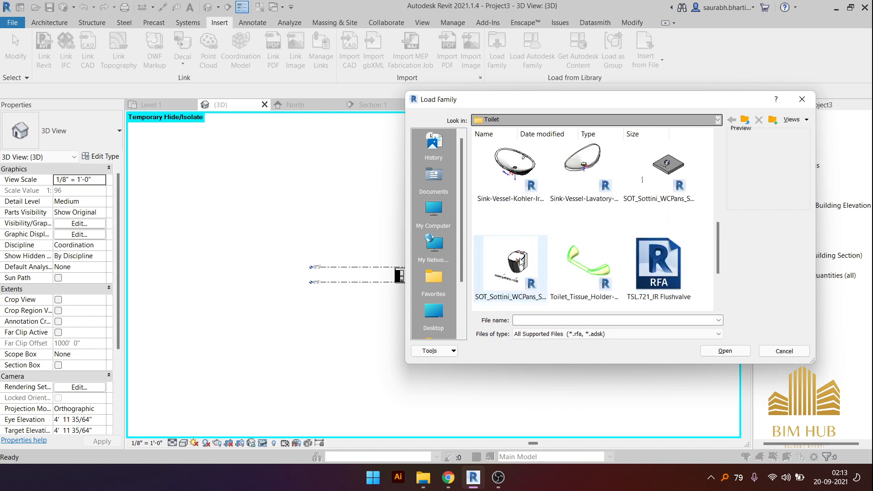
# - Look through the Toilet folder's families and load Sanitary Toilet Cisterns_Other_ITS Todini_Idea into the project
pyautogui.click(677, 218)
pyautogui.press('Down')
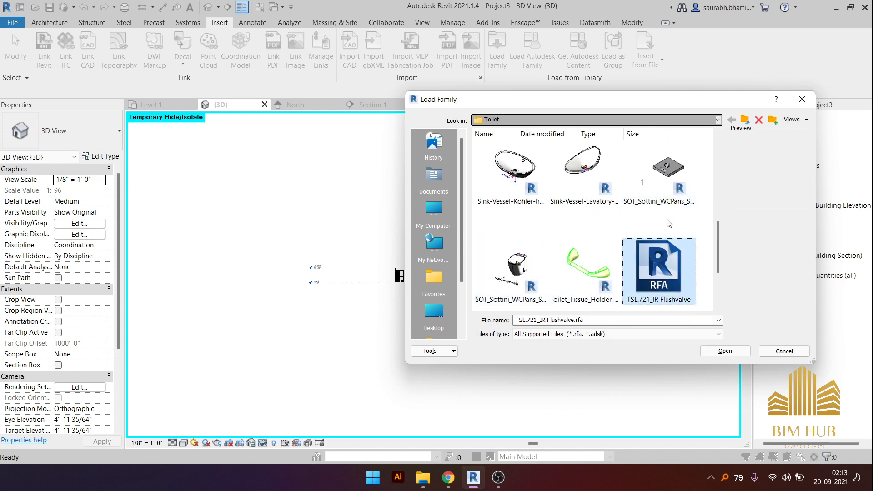
pyautogui.press('Left')
pyautogui.press('Left')
pyautogui.press('Down')
pyautogui.press('Up')
pyautogui.press('Up')
pyautogui.press('Up')
pyautogui.press('Up')
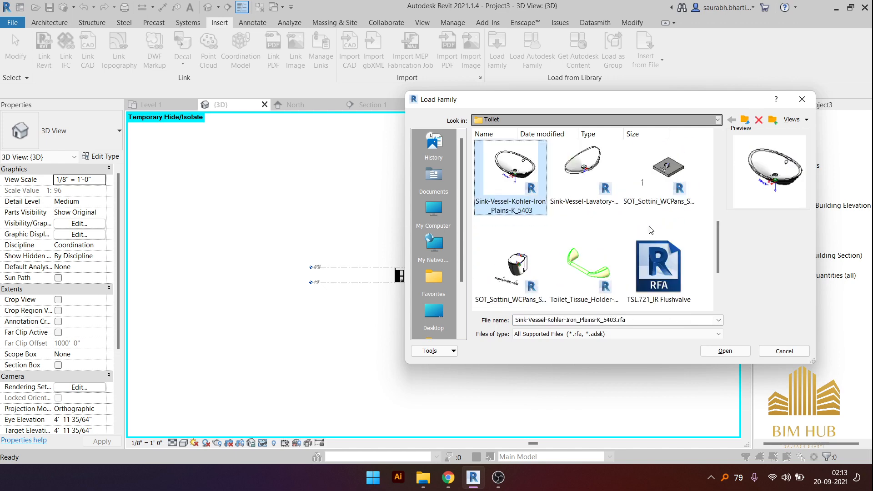
pyautogui.press('Down')
pyautogui.press('Right')
pyautogui.click(575, 202)
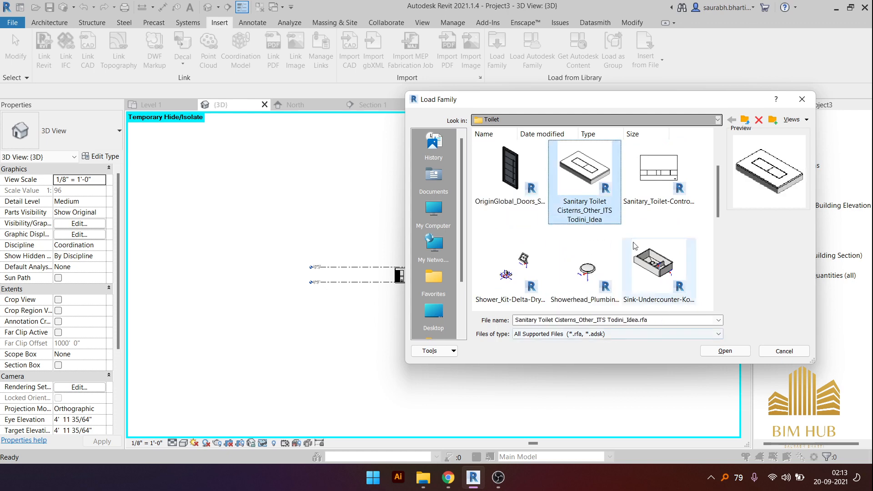
pyautogui.click(725, 351)
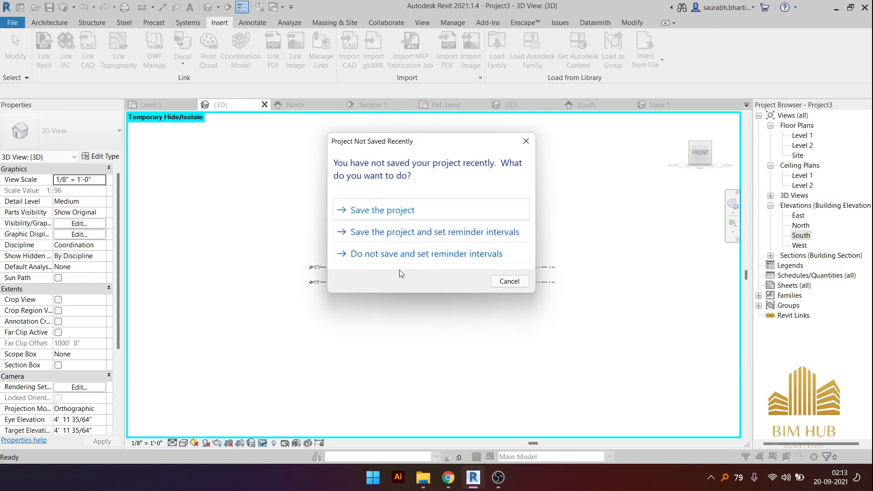
# - Start saving the project and create and open a folder named Toilet Interior Youtube in the desktop Toilet folder
pyautogui.click(394, 220)
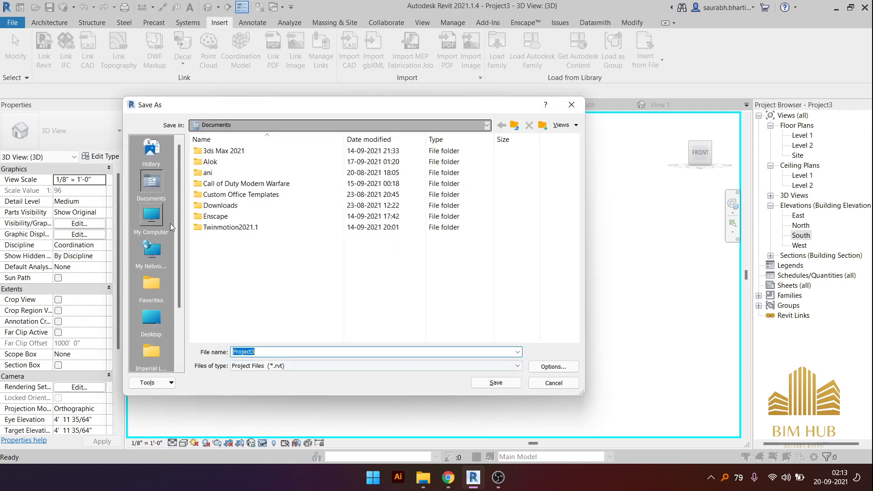
pyautogui.click(151, 319)
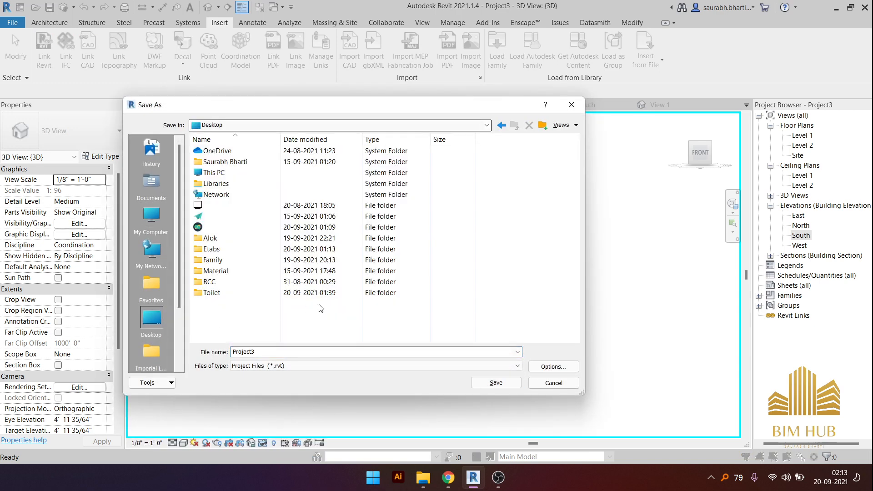
pyautogui.doubleClick(223, 295)
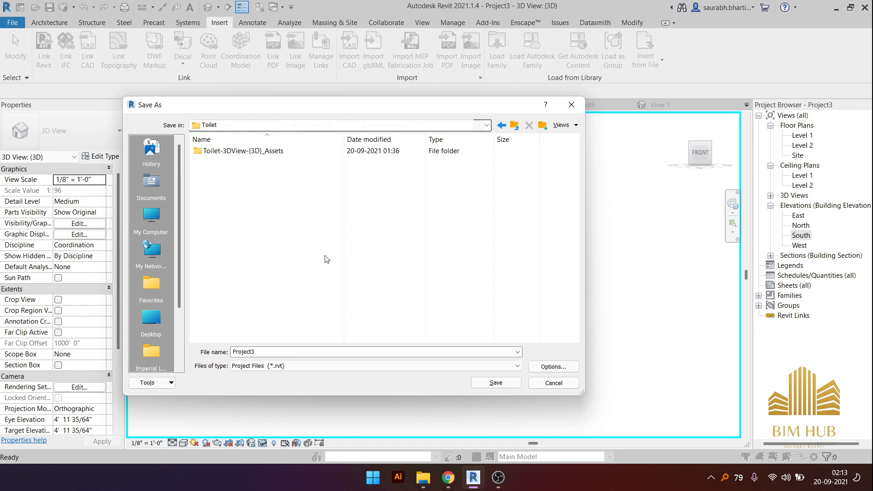
pyautogui.rightClick(244, 208)
pyautogui.moveTo(291, 341)
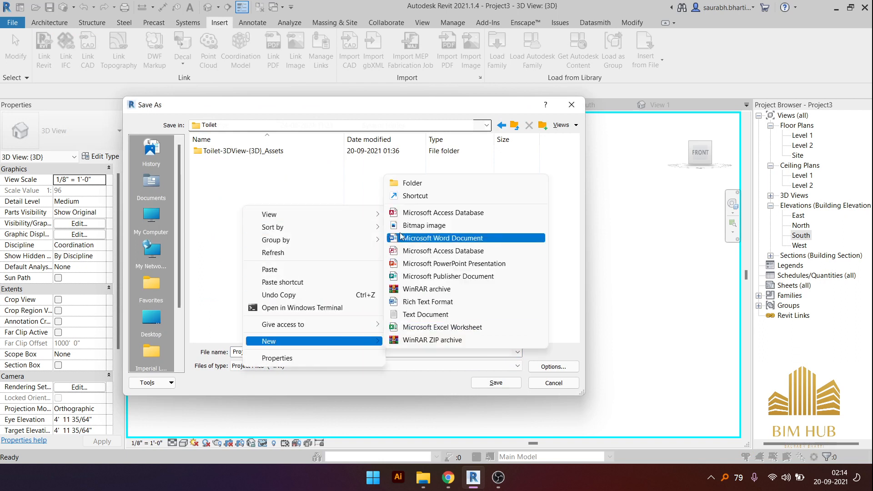
pyautogui.click(401, 186)
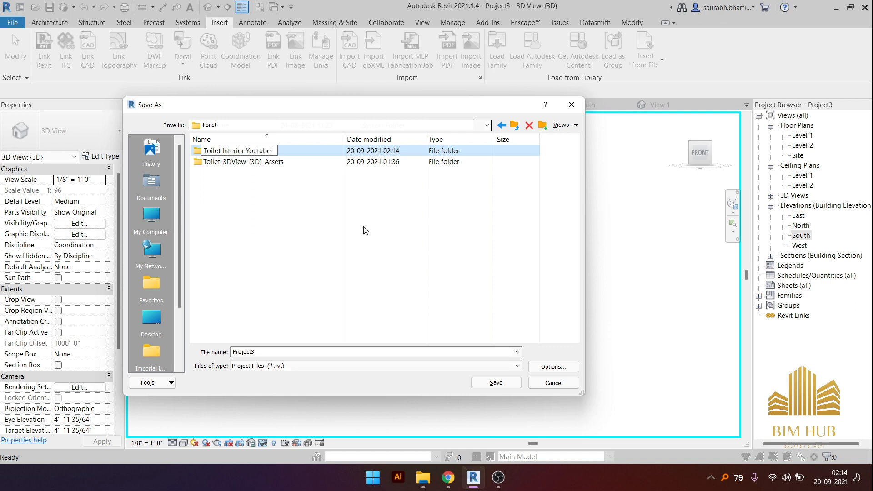
pyautogui.press('Return')
pyautogui.press('Return')
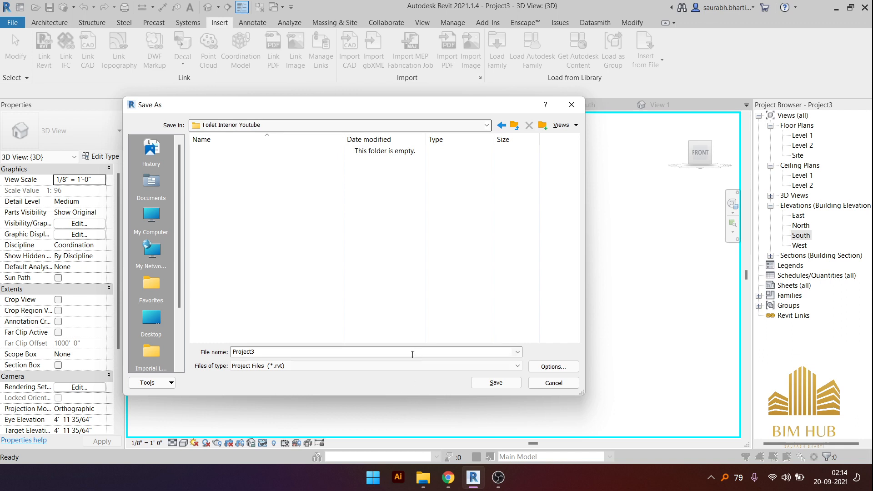
# - Save the project in that folder as Toilet, accepting the existing file save options
pyautogui.write('Toilet')
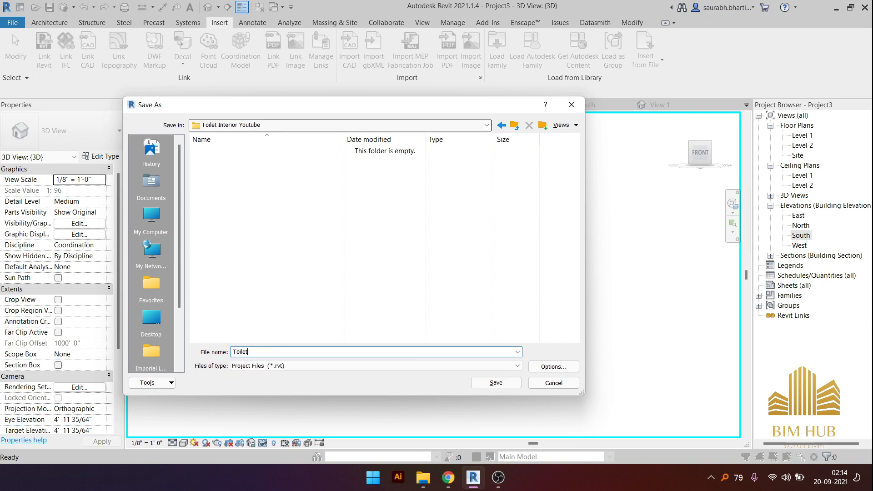
pyautogui.click(549, 371)
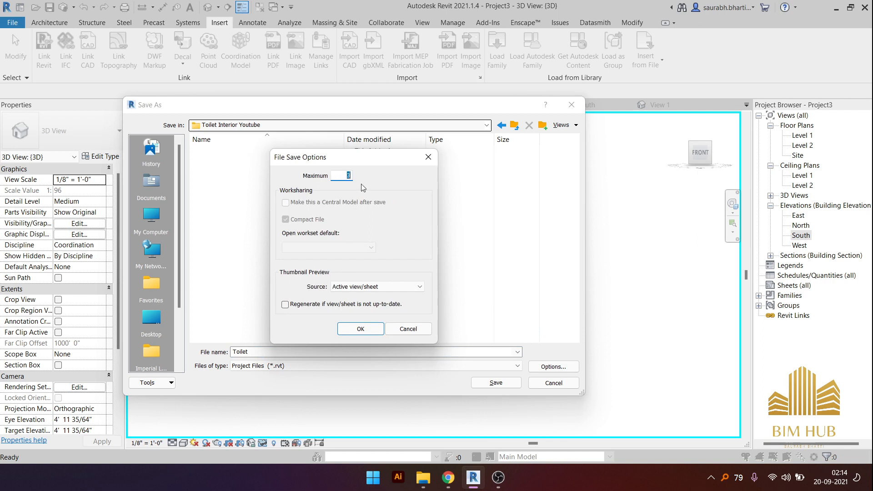
pyautogui.click(361, 328)
pyautogui.click(495, 382)
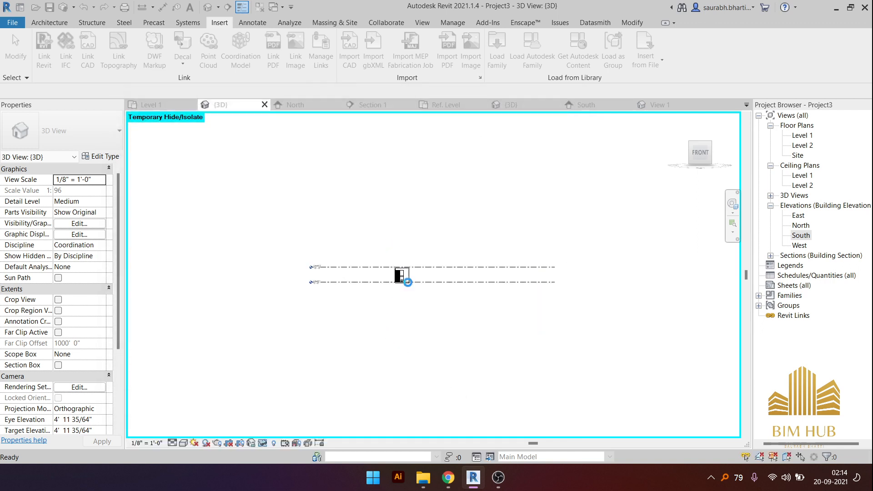
# - Examine the WC wall at an angle in the 3D view and return to a close front view
pyautogui.scroll(9, 400, 278)
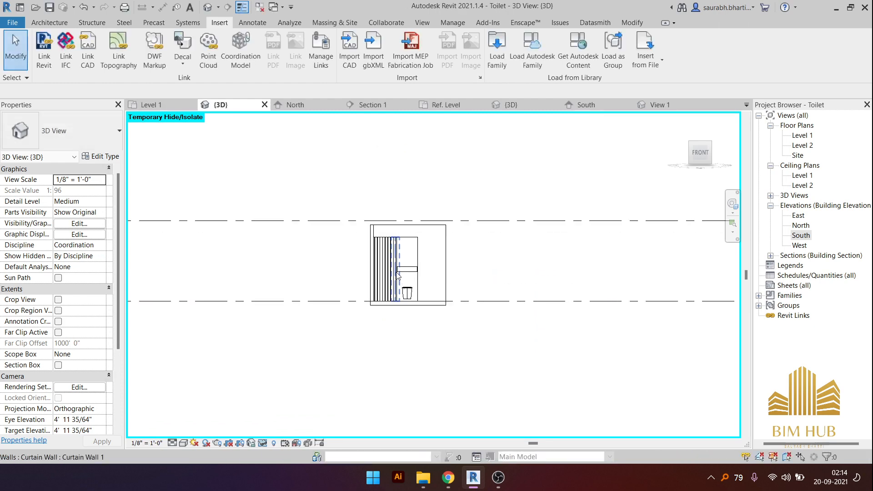
pyautogui.keyDown('shift'); pyautogui.moveTo(400, 278); pyautogui.dragTo(414, 326, button='middle'); pyautogui.keyUp('shift')
pyautogui.scroll(5, 435, 254)
pyautogui.moveTo(451, 288); pyautogui.dragTo(500, 314, button='middle')
pyautogui.moveTo(579, 290); pyautogui.dragTo(326, 188, button='middle')
pyautogui.scroll(1, 471, 275)
pyautogui.click(484, 298)
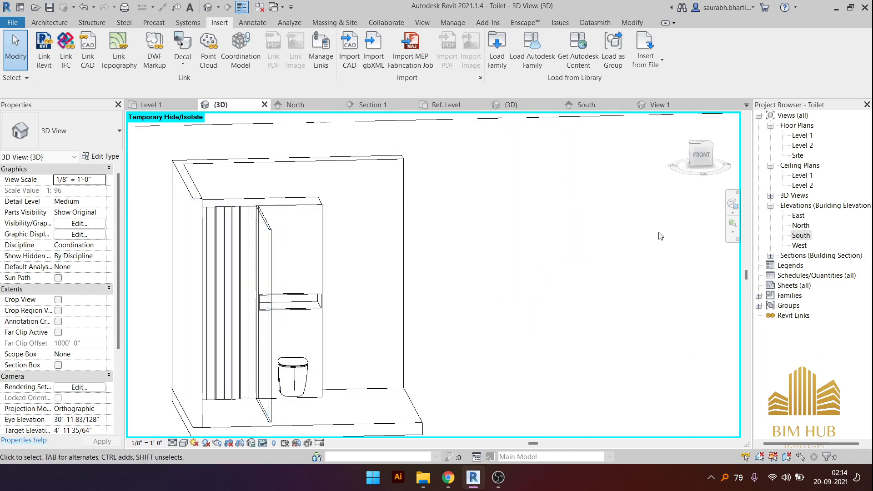
pyautogui.click(703, 160)
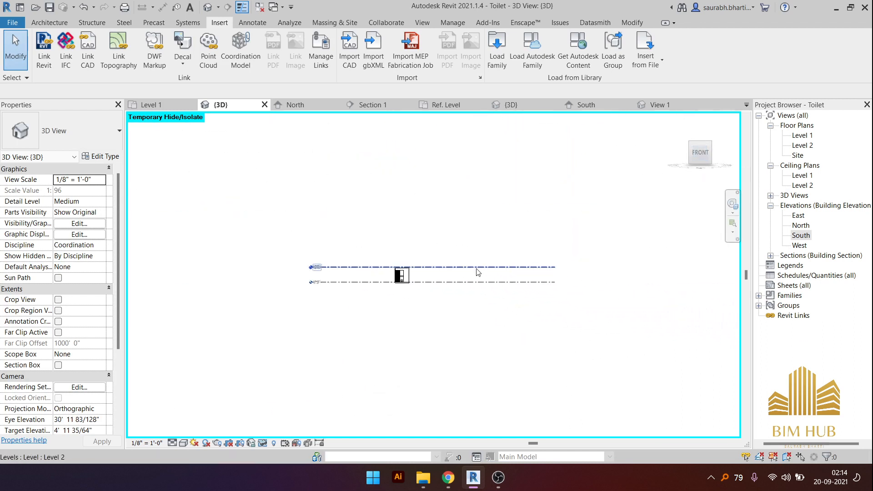
pyautogui.scroll(8, 310, 278)
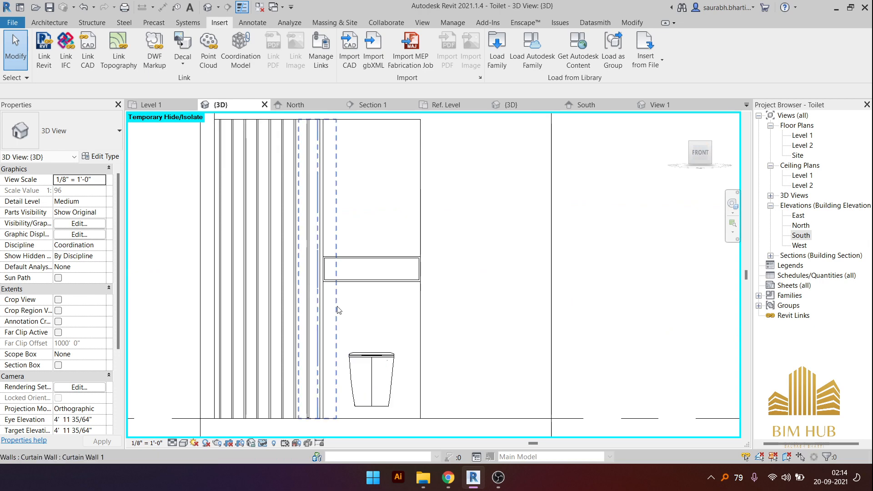
# - Create another vertical strip like the existing Family1 strips on the wall face above the storage block, near its middle
pyautogui.click(259, 219)
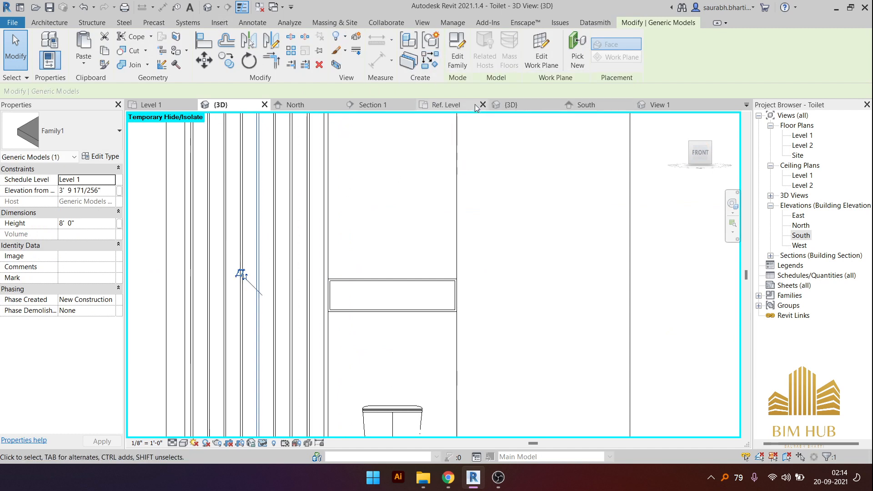
pyautogui.click(433, 63)
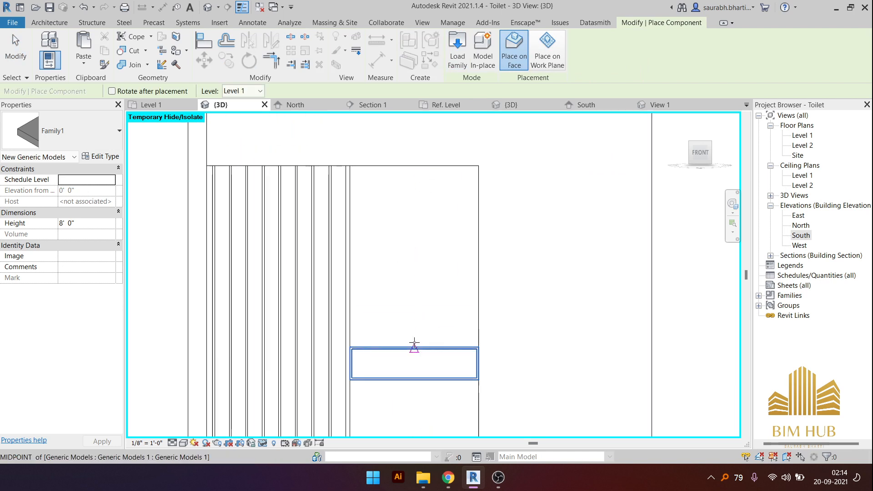
pyautogui.click(411, 300)
pyautogui.press('Escape')
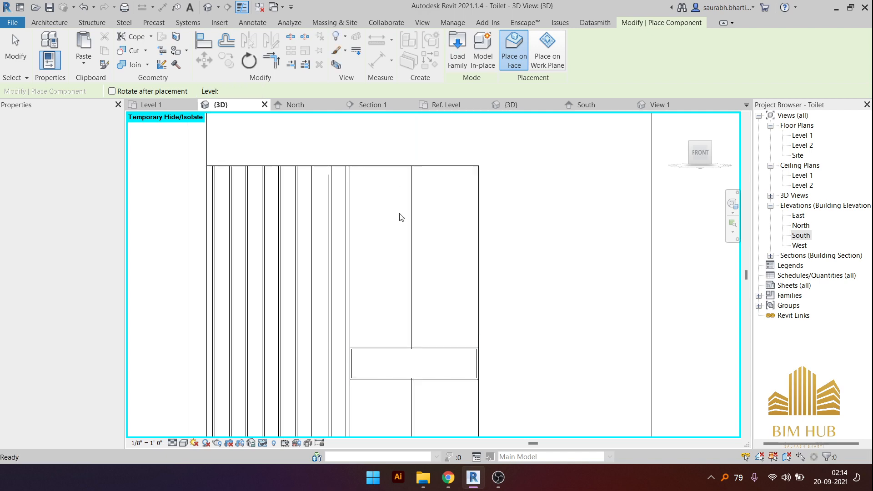
# - Select the new vertical strip, open the South elevation to check it there, and clear the selection
pyautogui.click(409, 235)
pyautogui.scroll(-4, 416, 254)
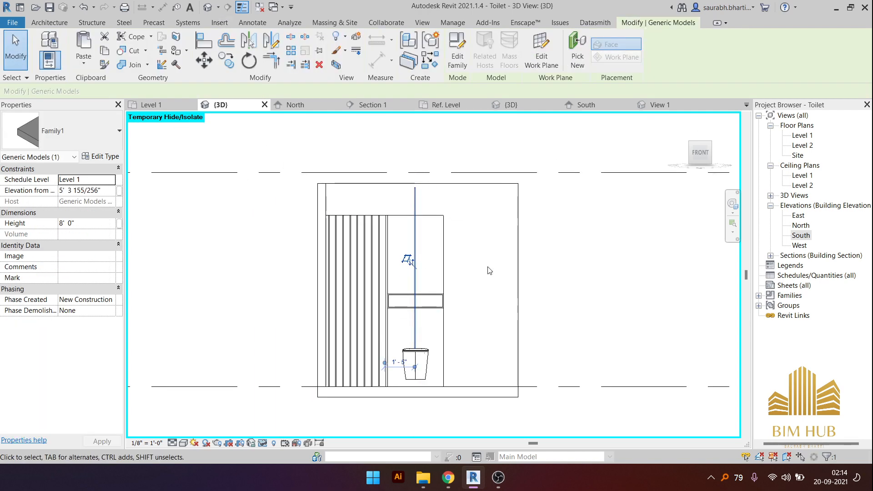
pyautogui.doubleClick(805, 236)
pyautogui.click(509, 244)
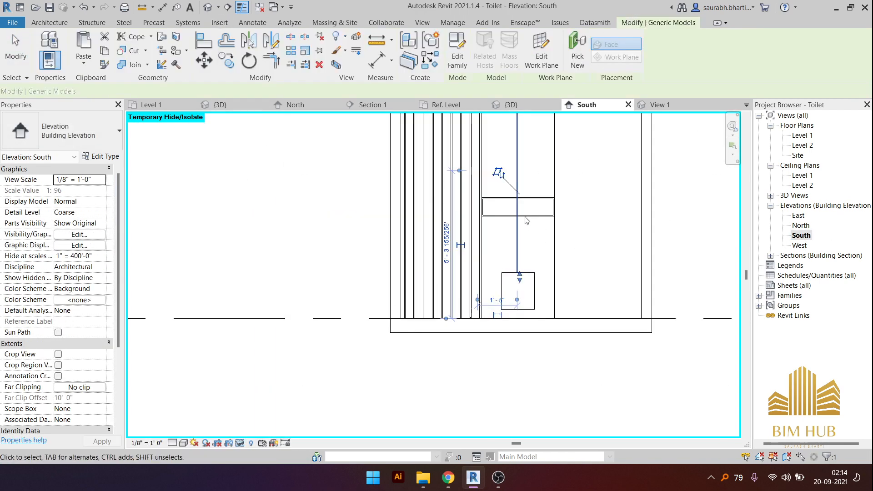
pyautogui.moveTo(509, 245); pyautogui.dragTo(478, 309, button='middle')
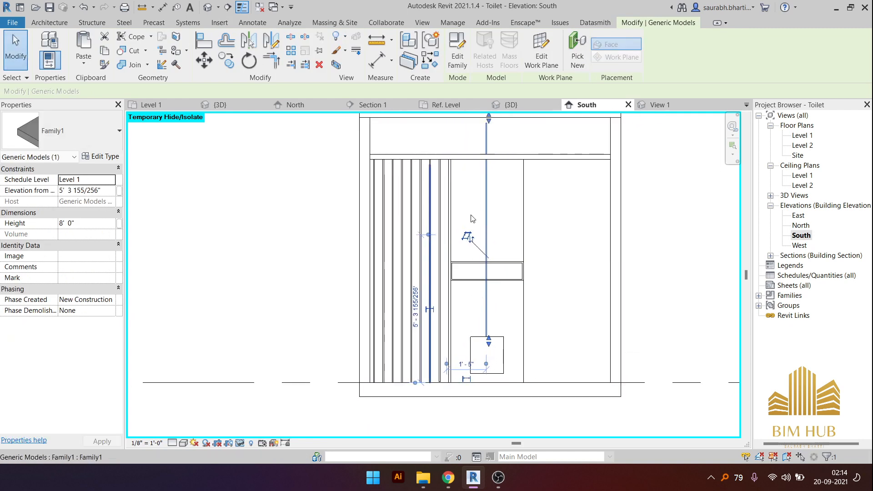
pyautogui.press('Escape')
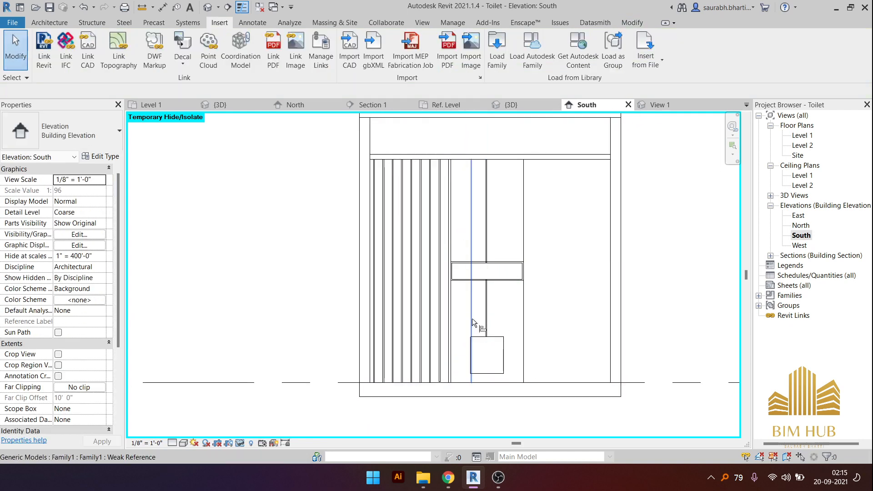
# - Align the new vertical strip's centre with the WC pan's centre line in the South elevation
pyautogui.press('a')
pyautogui.press('l')
pyautogui.scroll(5, 500, 341)
pyautogui.click(542, 343)
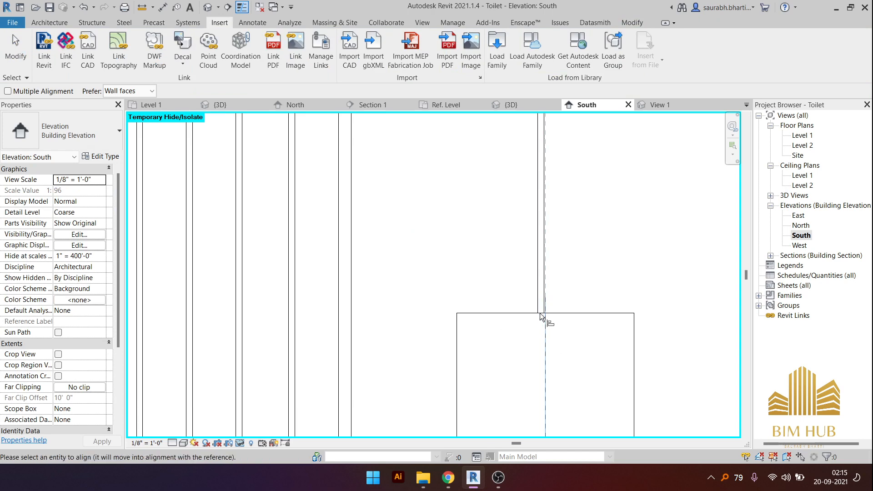
pyautogui.scroll(3, 541, 291)
pyautogui.click(541, 282)
pyautogui.scroll(-3, 541, 285)
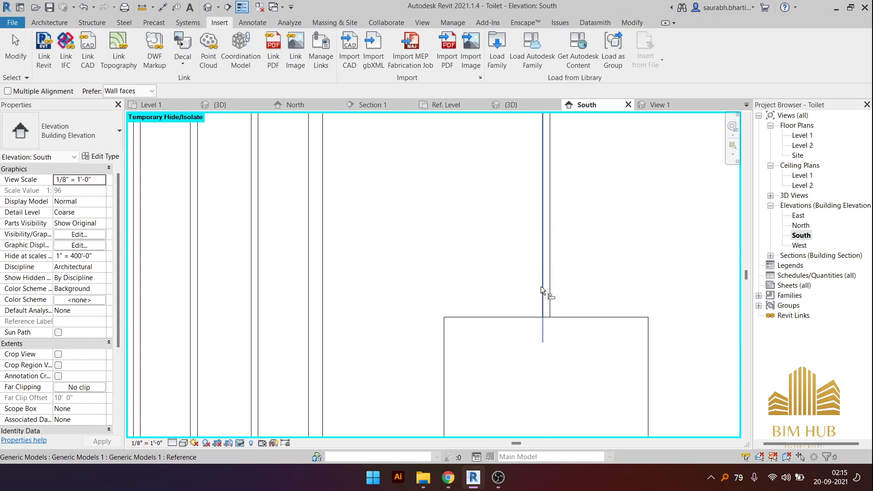
pyautogui.press('Escape')
pyautogui.scroll(-2, 551, 266)
pyautogui.moveTo(551, 266); pyautogui.dragTo(519, 342, button='middle')
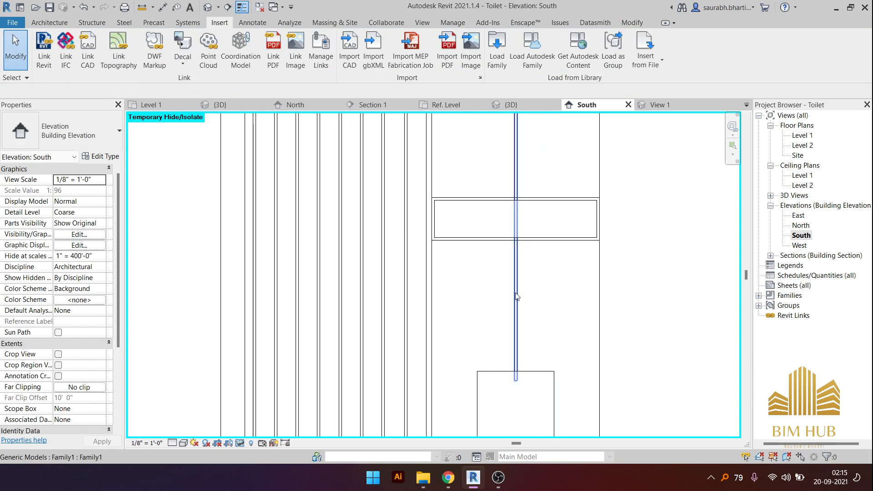
# - Shorten the centred strip at both ends so it covers only the wall panel above the storage block
pyautogui.click(513, 390)
pyautogui.moveTo(513, 390); pyautogui.dragTo(516, 197)
pyautogui.moveTo(541, 186); pyautogui.dragTo(528, 333, button='middle')
pyautogui.press('Escape')
pyautogui.moveTo(518, 196); pyautogui.dragTo(504, 351, button='middle')
pyautogui.click(487, 235)
pyautogui.moveTo(491, 126); pyautogui.dragTo(496, 222)
pyautogui.scroll(-3, 496, 222)
pyautogui.press('Escape')
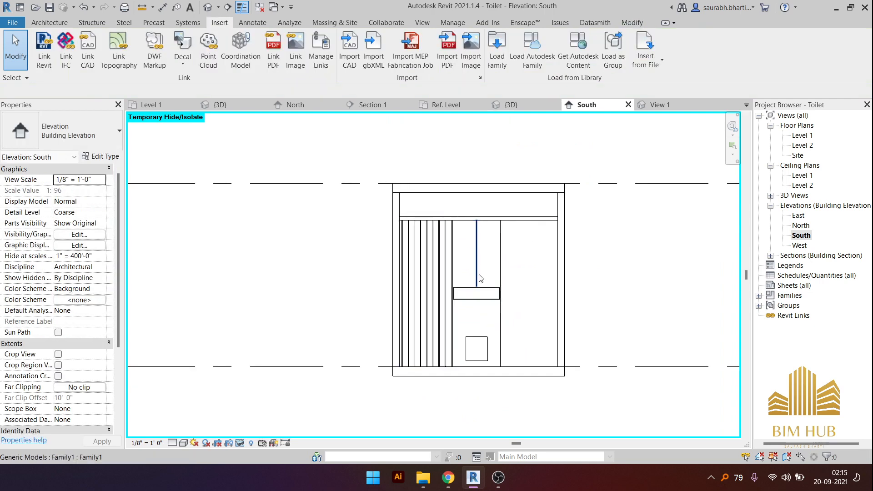
# - Extend the centred strip's lower end down to the storage block's upper edge
pyautogui.scroll(4, 483, 328)
pyautogui.scroll(3, 475, 327)
pyautogui.click(463, 327)
pyautogui.scroll(4, 466, 367)
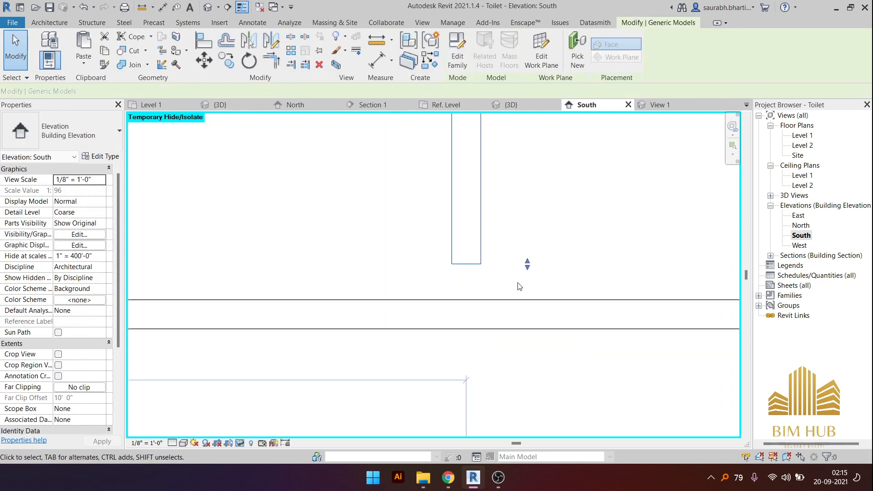
pyautogui.moveTo(527, 267); pyautogui.dragTo(520, 302)
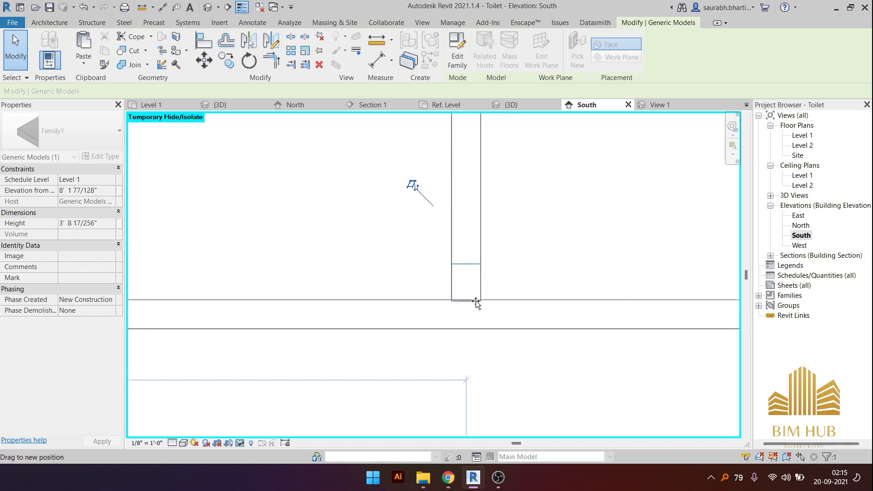
pyautogui.press('Escape')
pyautogui.scroll(-5, 475, 291)
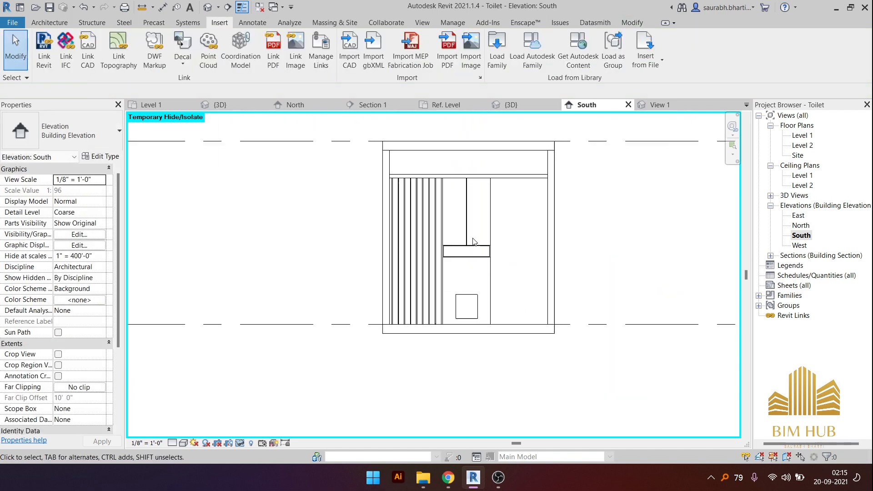
# - Raise the strip's lower end slightly clear of the storage block's upper edge, giving a height of about 3' 8"
pyautogui.scroll(3, 468, 227)
pyautogui.scroll(4, 463, 199)
pyautogui.click(435, 232)
pyautogui.scroll(5, 437, 272)
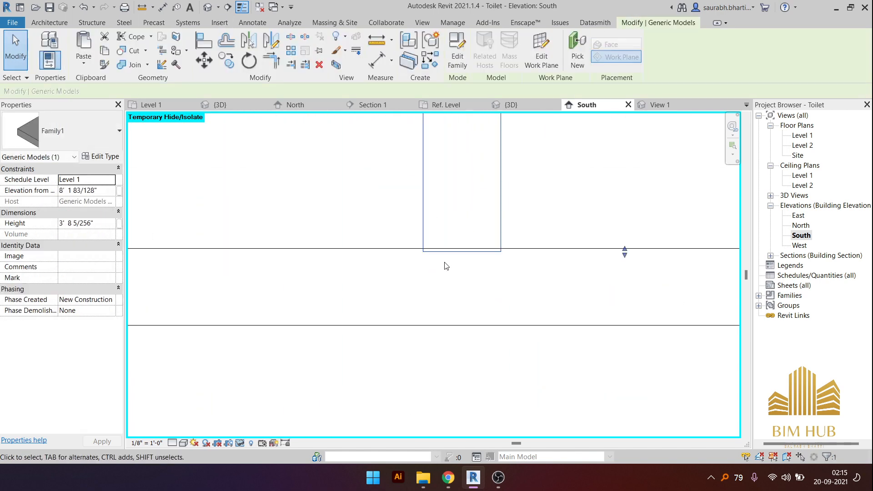
pyautogui.moveTo(627, 253); pyautogui.dragTo(623, 241)
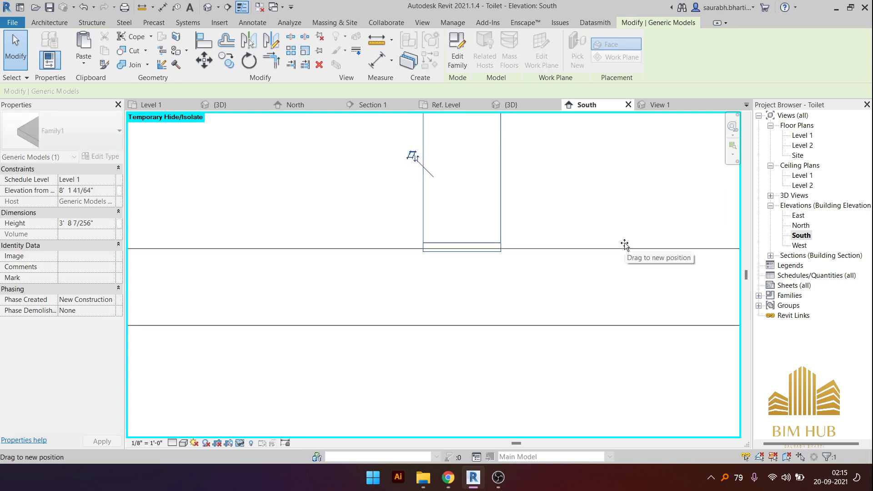
pyautogui.scroll(-5, 450, 201)
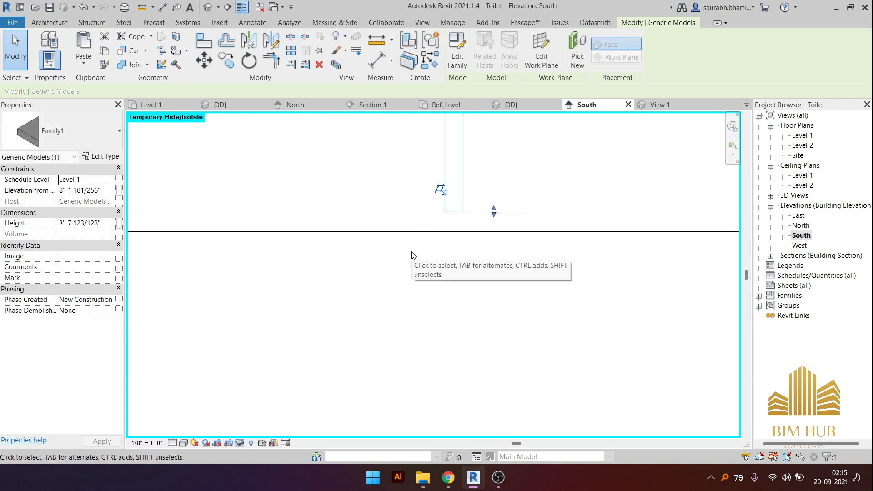
pyautogui.scroll(-5, 436, 252)
pyautogui.press('Escape')
pyautogui.moveTo(591, 258); pyautogui.dragTo(528, 269, button='middle')
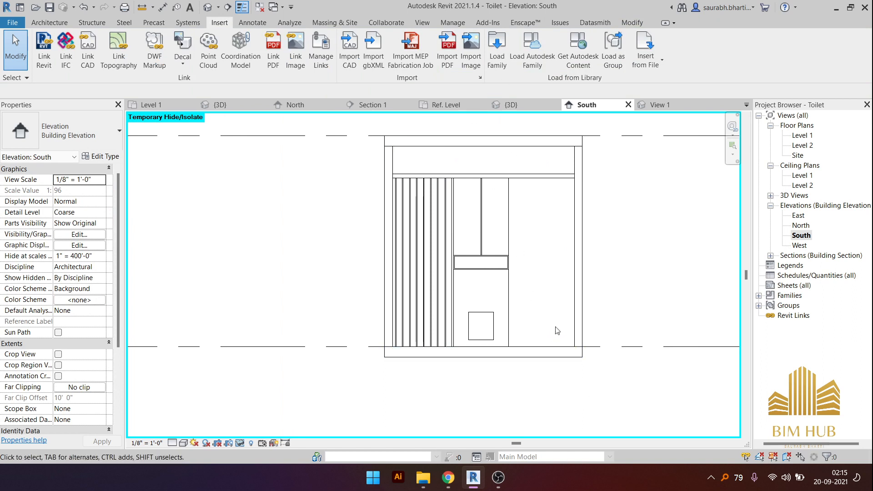
pyautogui.scroll(-1, 523, 309)
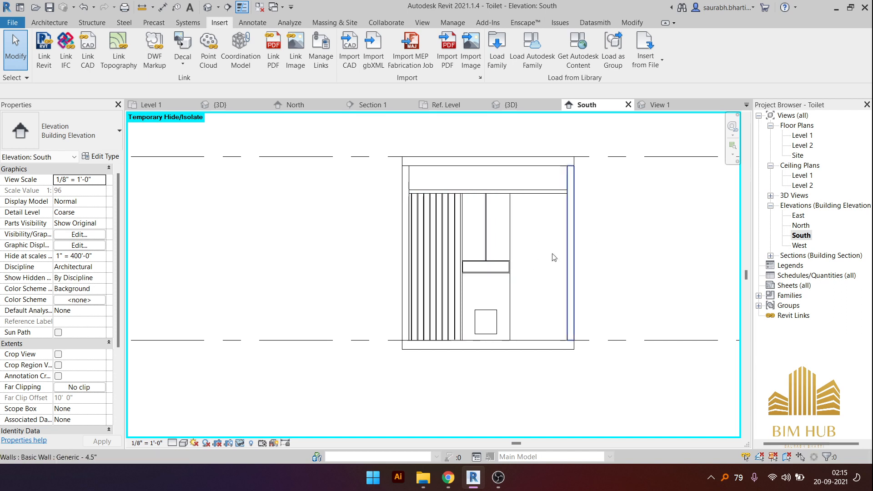
pyautogui.moveTo(541, 268); pyautogui.dragTo(514, 275, button='middle')
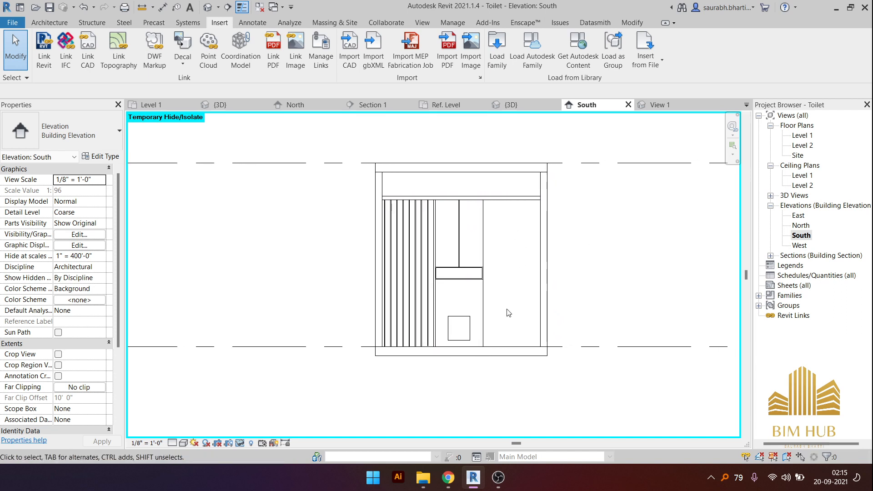
pyautogui.scroll(3, 504, 307)
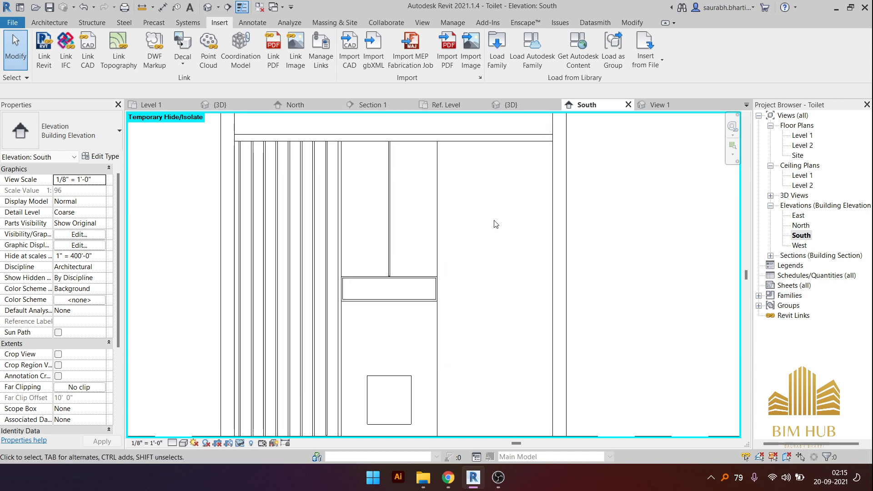
pyautogui.scroll(-2, 495, 224)
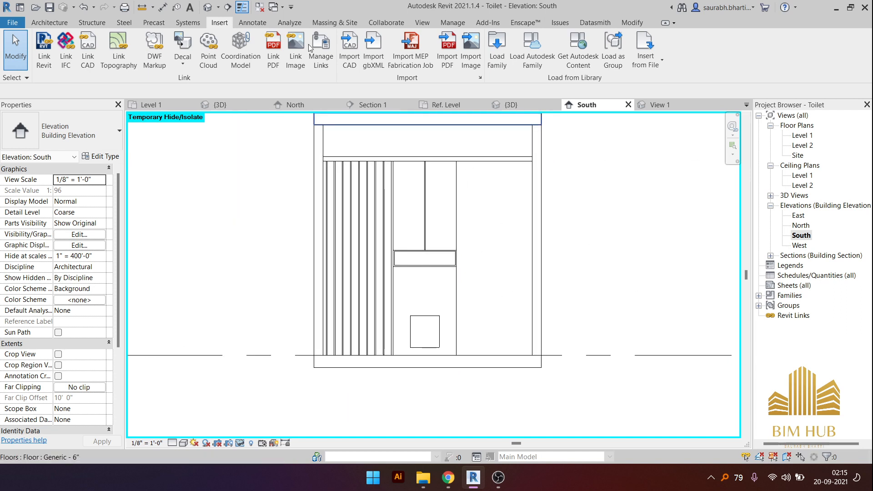
# - Restore the temporarily hidden elements in the 3D view, and temporarily hide only the 9" front wall
pyautogui.click(214, 9)
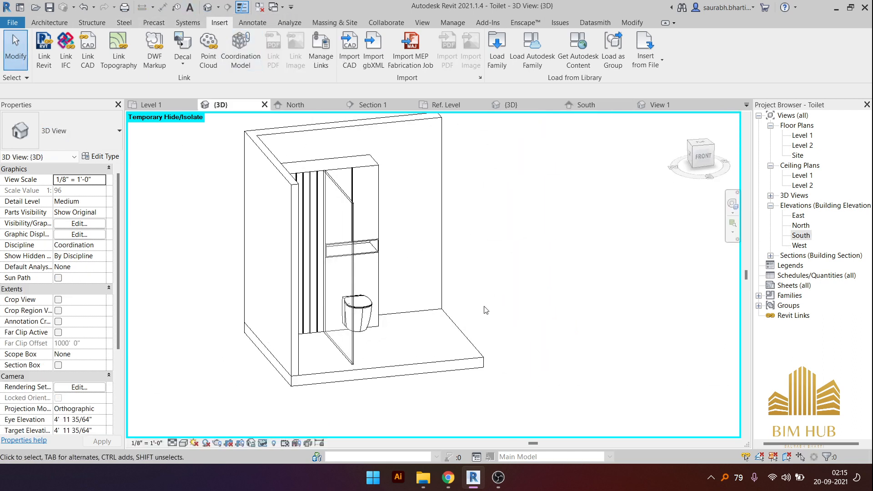
pyautogui.moveTo(486, 255); pyautogui.dragTo(491, 286, button='middle')
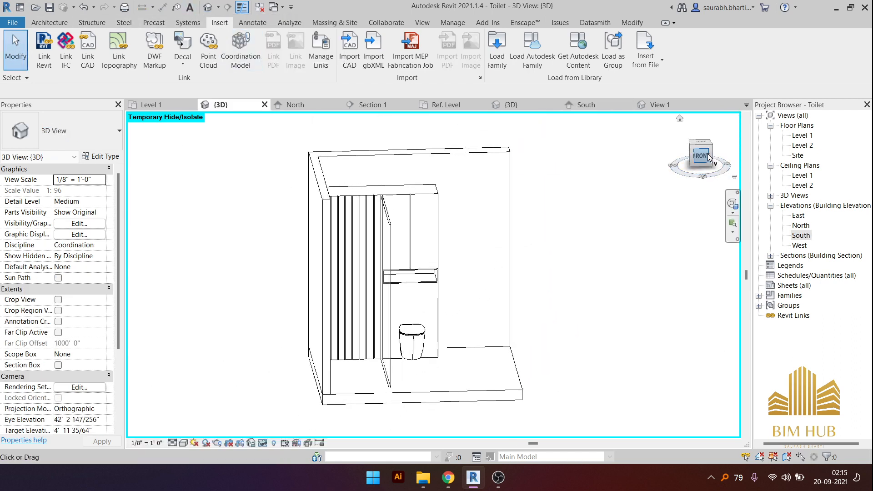
pyautogui.press('h')
pyautogui.press('r')
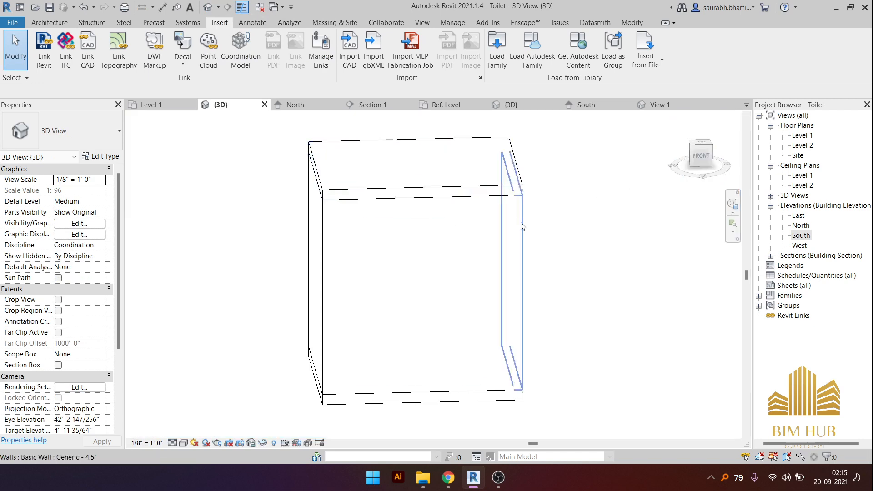
pyautogui.click(457, 310)
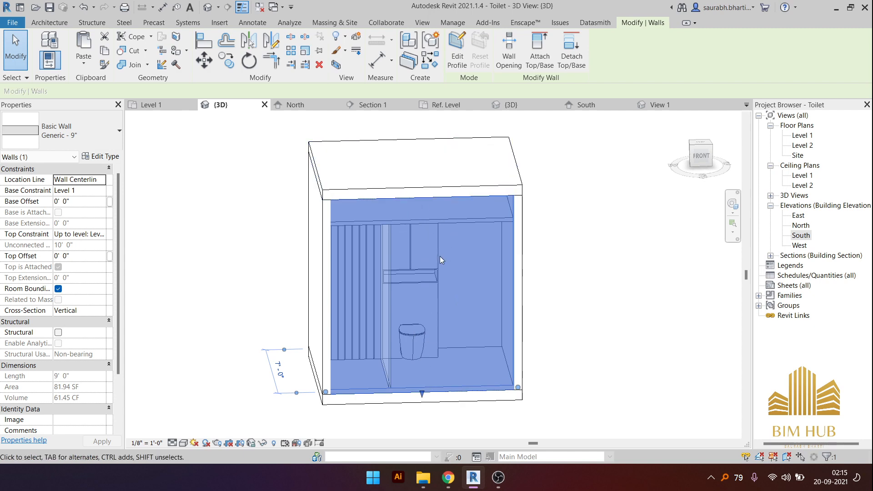
pyautogui.press('h')
pyautogui.press('h')
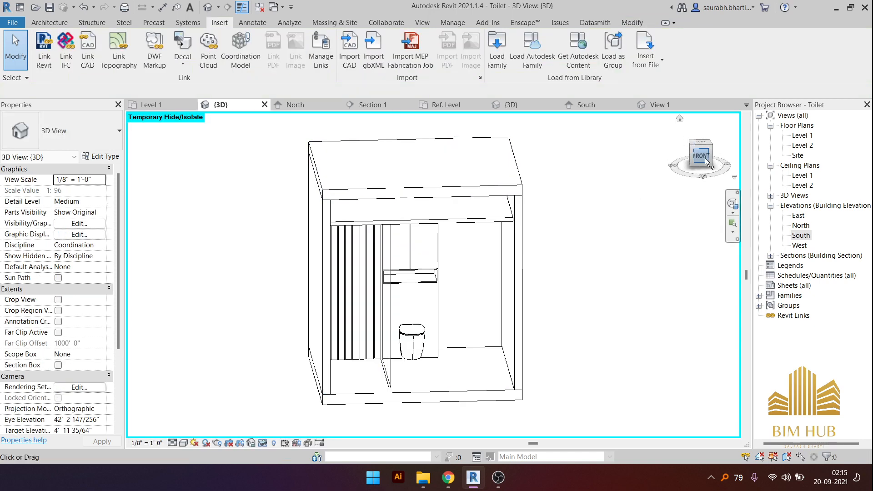
pyautogui.click(49, 23)
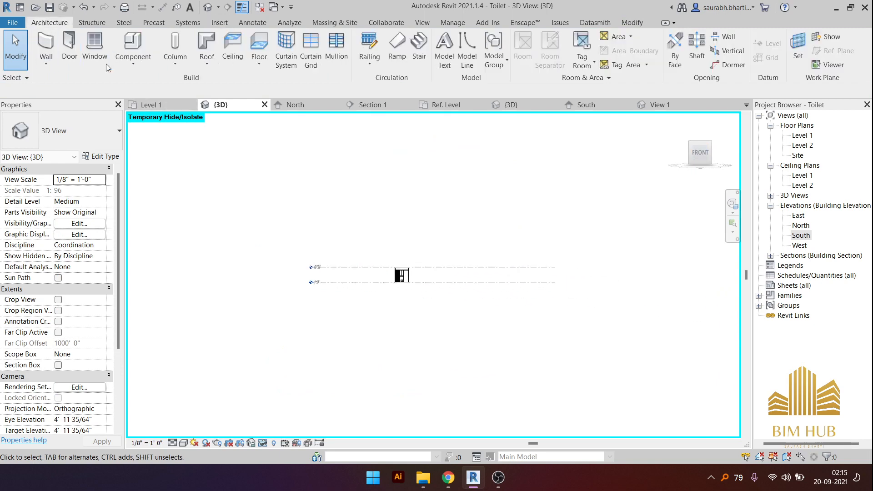
pyautogui.click(156, 67)
pyautogui.click(163, 109)
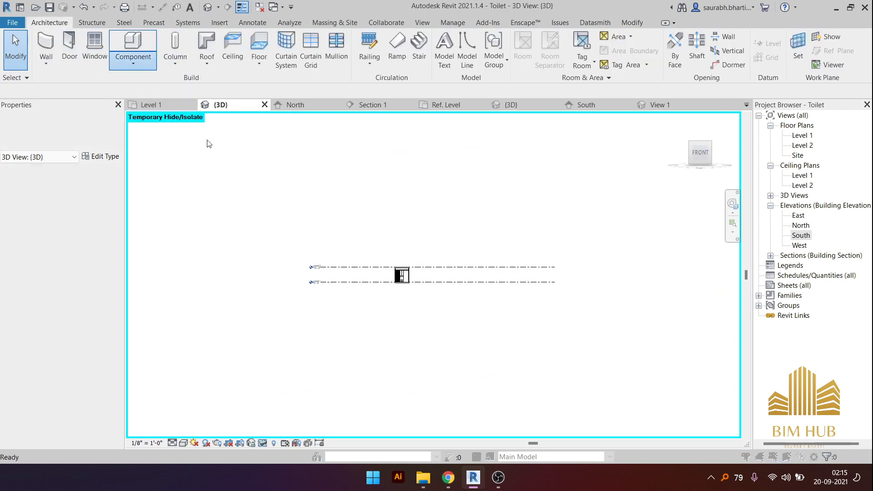
pyautogui.click(391, 205)
pyautogui.click(382, 154)
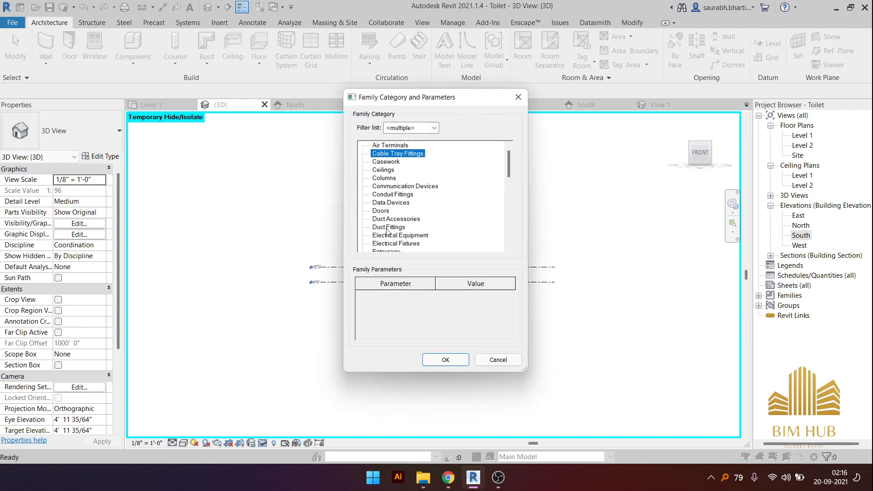
pyautogui.scroll(-4, 393, 234)
pyautogui.click(397, 211)
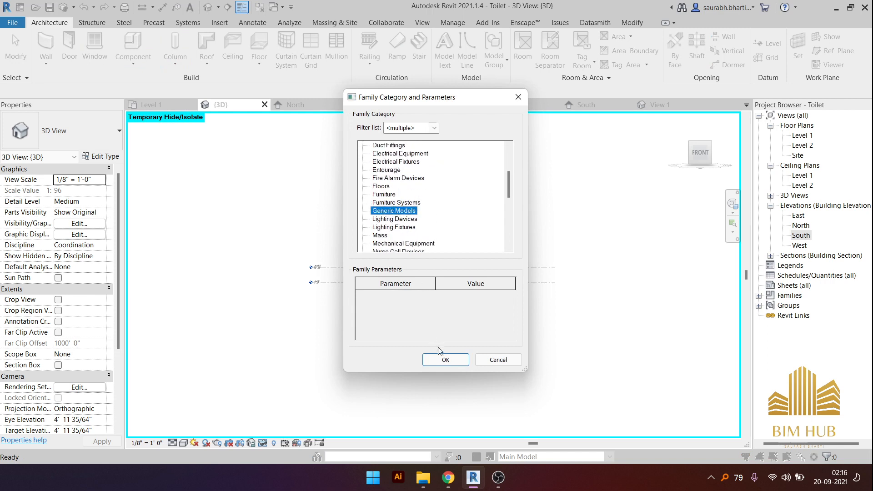
pyautogui.click(441, 359)
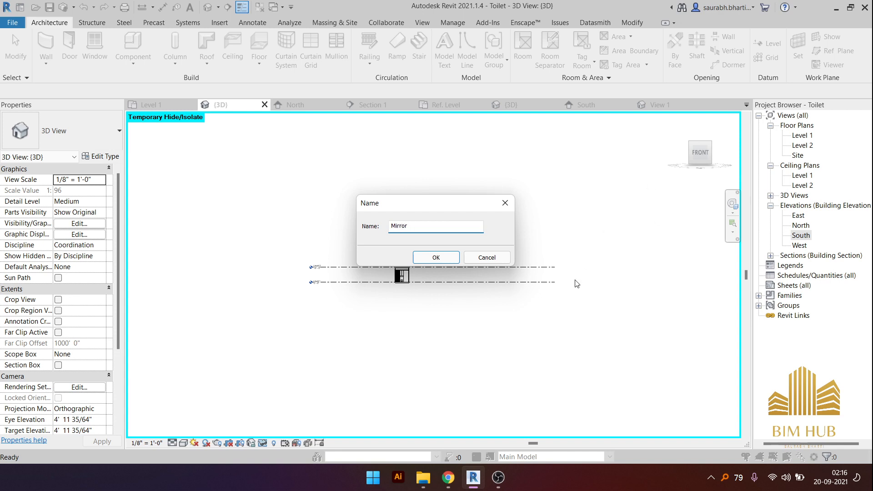
pyautogui.click(416, 260)
pyautogui.scroll(4, 460, 262)
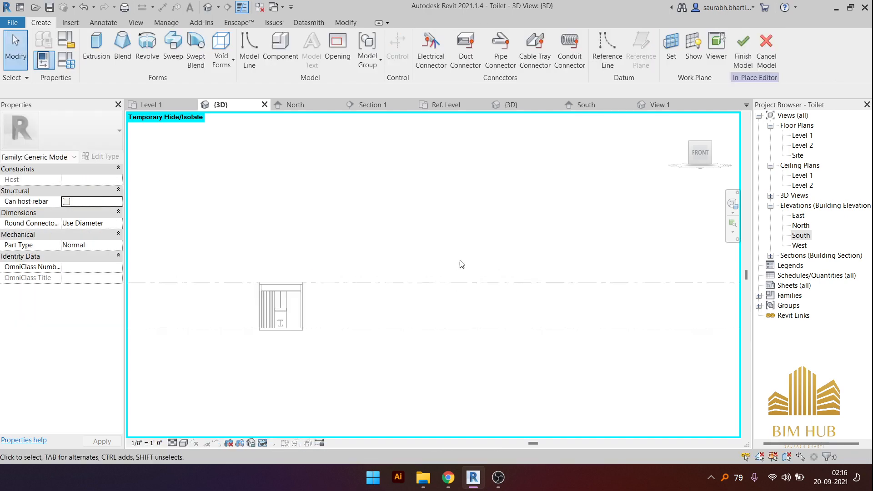
pyautogui.scroll(1, 223, 325)
pyautogui.moveTo(311, 318); pyautogui.dragTo(438, 298, button='middle')
pyautogui.scroll(5, 359, 321)
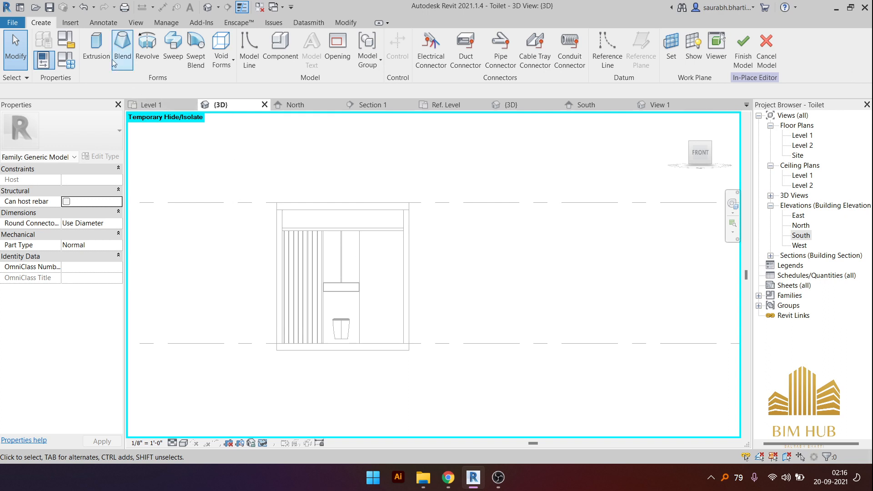
pyautogui.click(96, 45)
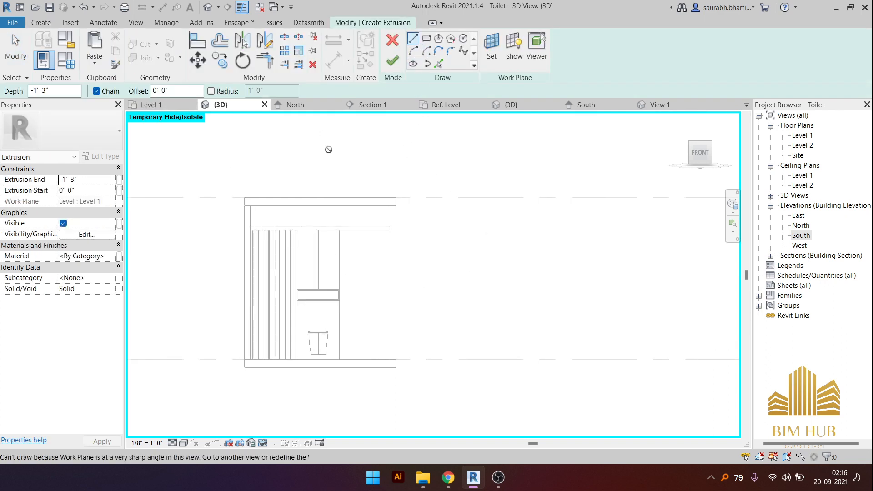
pyautogui.press('Escape')
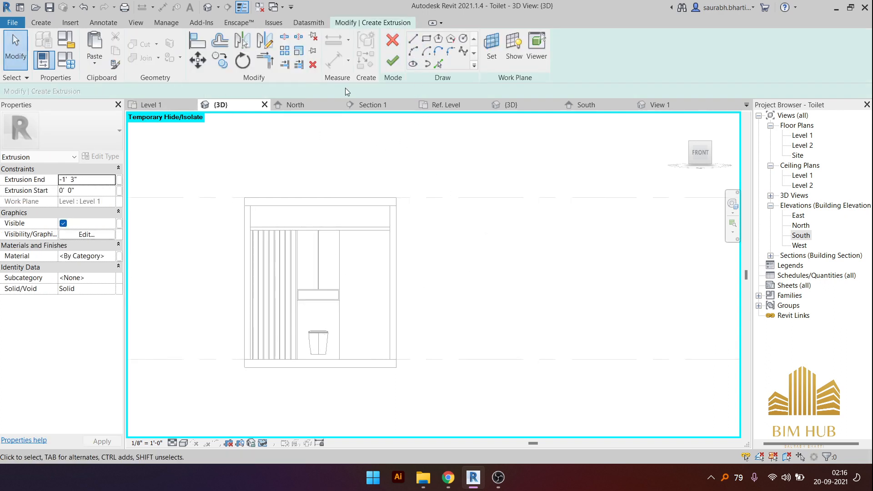
pyautogui.click(391, 42)
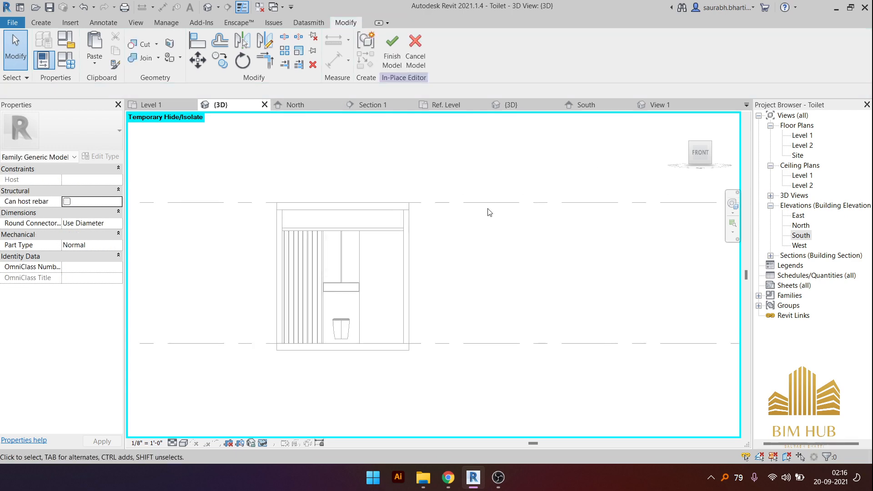
pyautogui.click(415, 52)
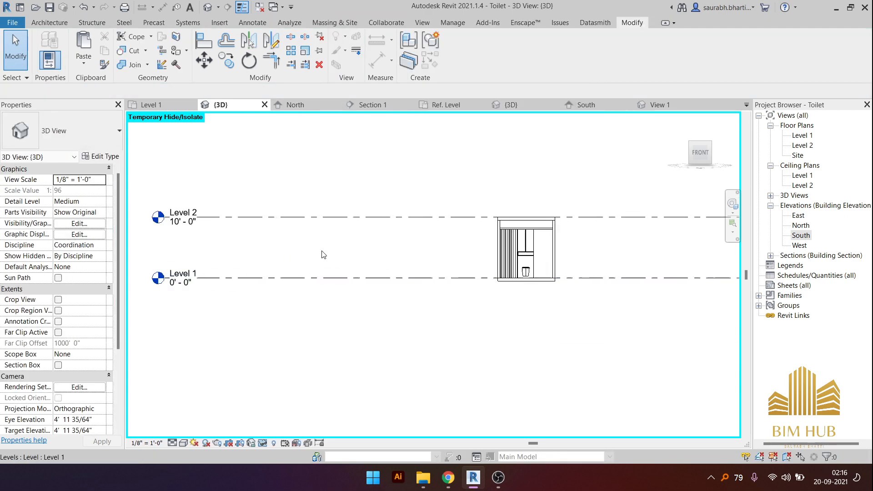
# - Create a new in-place model in the Walls category and give it a name
pyautogui.click(49, 22)
pyautogui.click(133, 64)
pyautogui.click(145, 105)
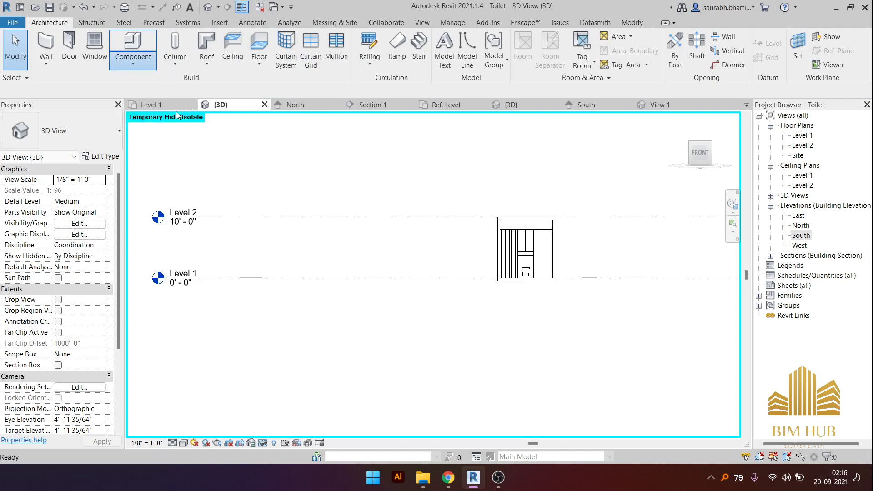
pyautogui.press('w')
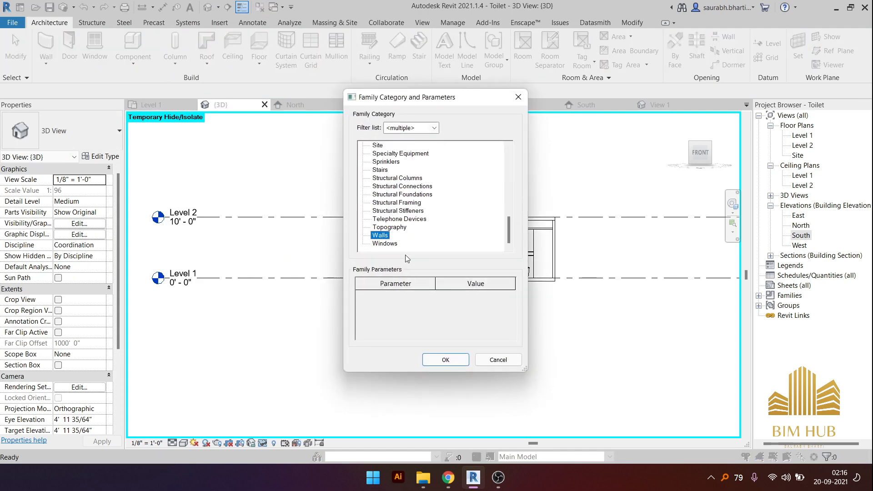
pyautogui.click(445, 360)
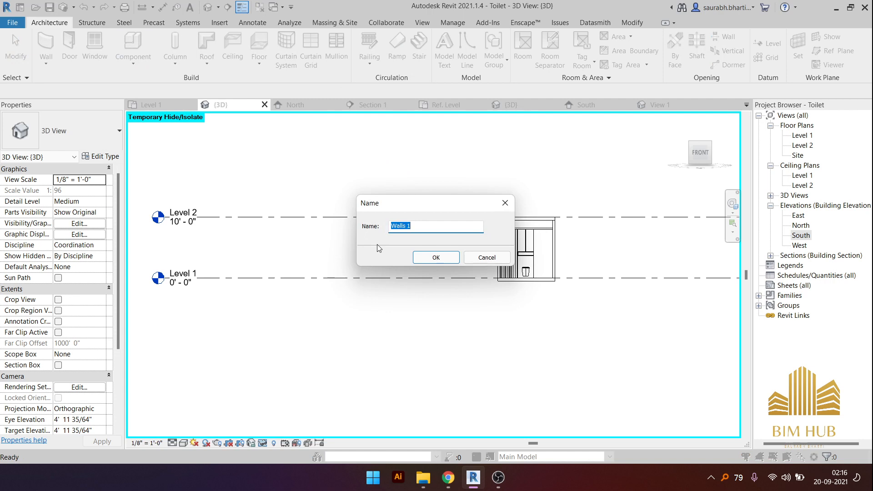
pyautogui.write('Wa')
pyautogui.click(436, 258)
# - Start an extrusion in the in-place wall model and pick the 9" back wall's plane as its work plane
pyautogui.scroll(5, 522, 253)
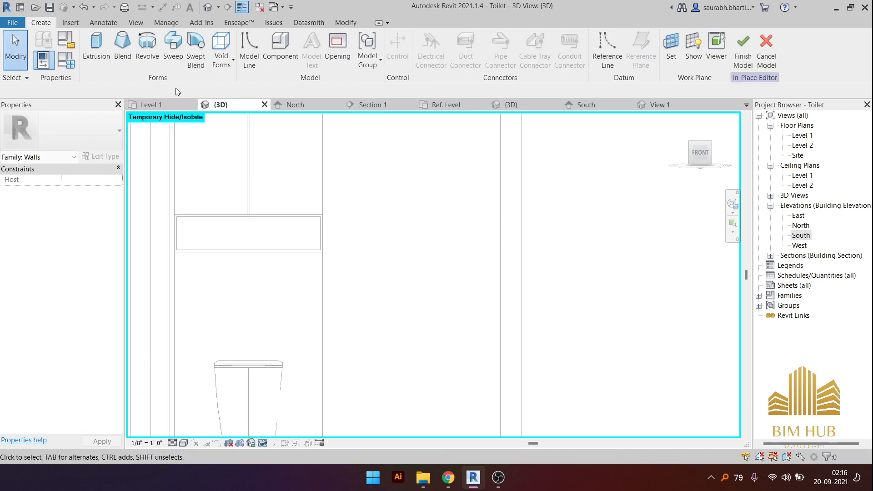
pyautogui.click(95, 46)
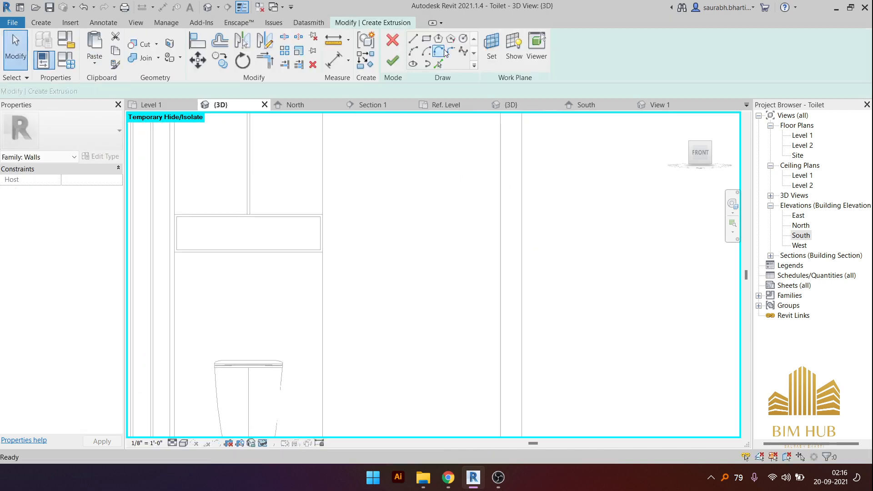
pyautogui.click(483, 49)
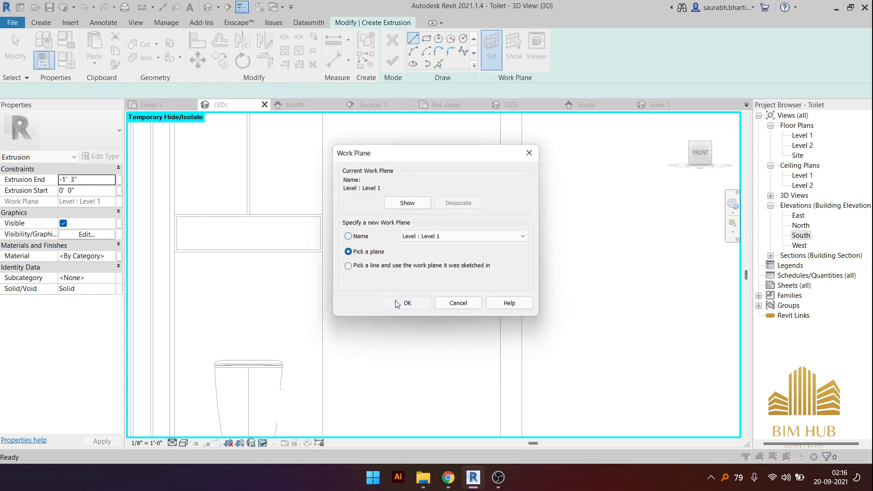
pyautogui.click(396, 303)
pyautogui.scroll(-5, 412, 249)
pyautogui.keyDown('shift'); pyautogui.moveTo(415, 238); pyautogui.dragTo(401, 288, button='middle'); pyautogui.keyUp('shift')
pyautogui.moveTo(473, 149); pyautogui.dragTo(396, 363, button='middle')
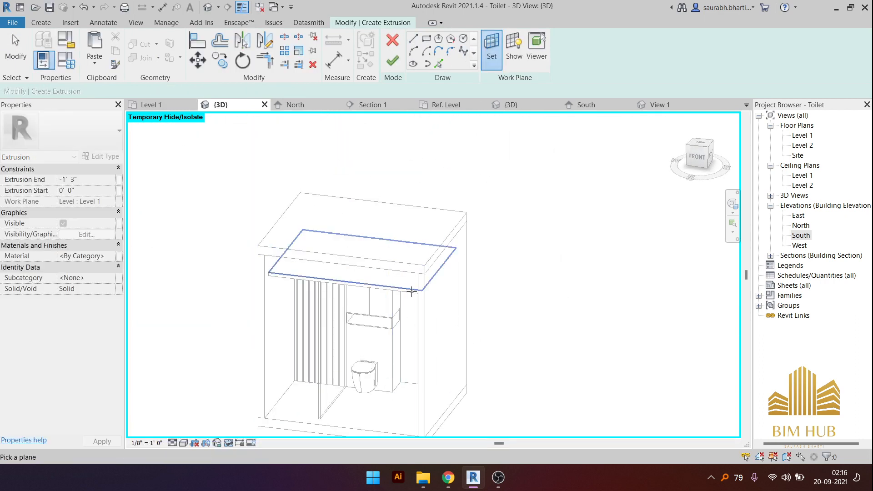
pyautogui.keyDown('shift'); pyautogui.moveTo(409, 331); pyautogui.dragTo(493, 320, button='middle'); pyautogui.keyUp('shift')
pyautogui.moveTo(421, 411); pyautogui.dragTo(591, 104, button='middle')
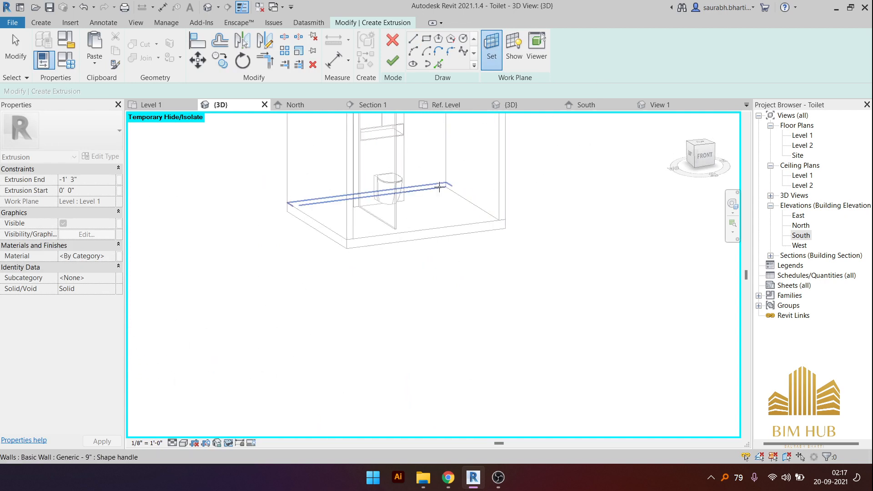
pyautogui.press('Tab')
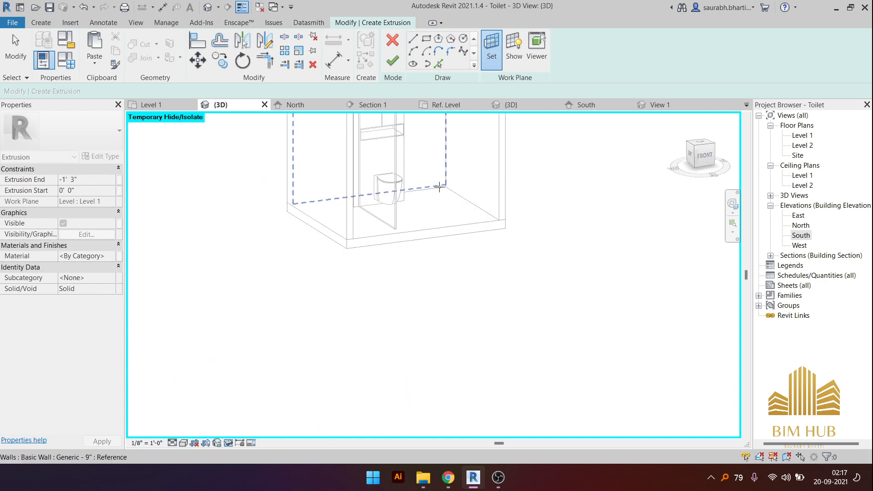
pyautogui.scroll(-2, 440, 186)
pyautogui.keyDown('shift'); pyautogui.moveTo(443, 212); pyautogui.dragTo(485, 332, button='middle'); pyautogui.keyUp('shift')
pyautogui.keyDown('shift'); pyautogui.moveTo(456, 189); pyautogui.dragTo(419, 194, button='middle'); pyautogui.keyUp('shift')
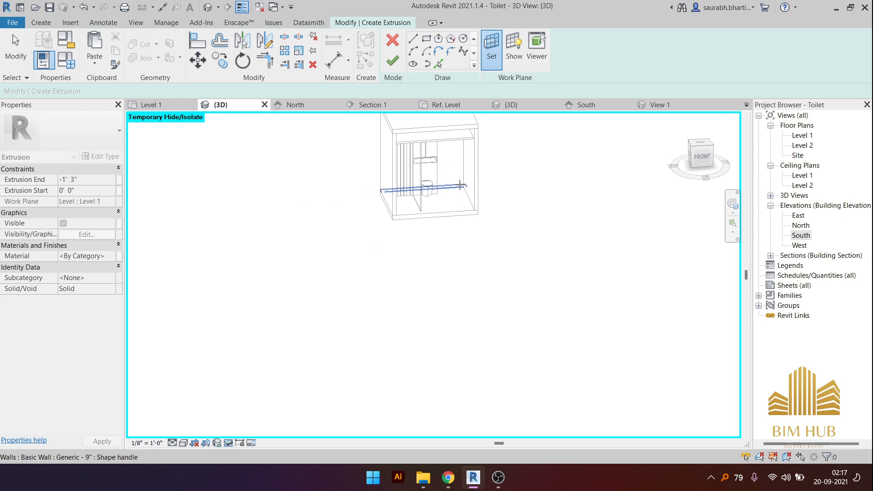
pyautogui.keyDown('shift'); pyautogui.moveTo(459, 184); pyautogui.dragTo(408, 288, button='middle'); pyautogui.keyUp('shift')
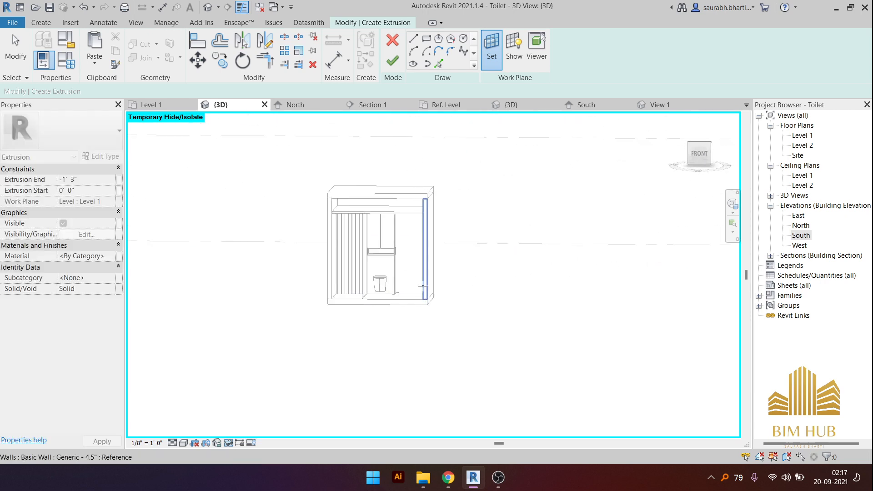
pyautogui.scroll(5, 407, 288)
pyautogui.click(406, 286)
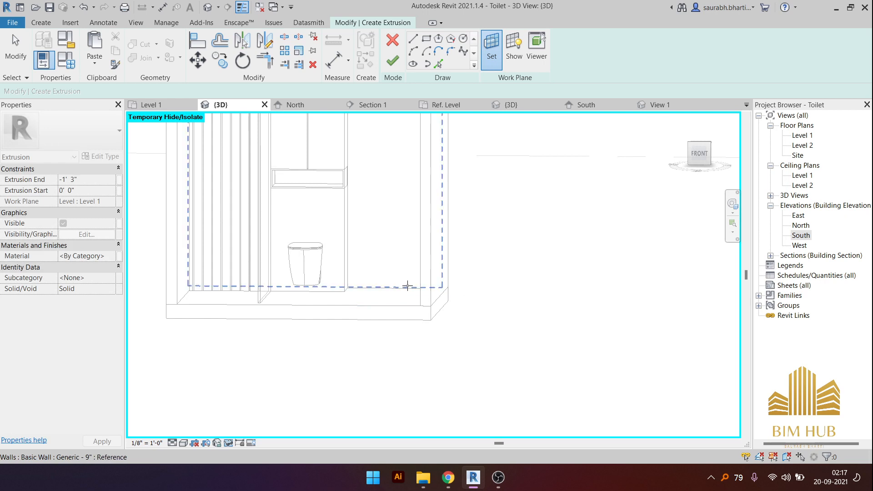
# - Sketch a rectangle on the back wall from the floor corner beside the WC panel to the false ceiling's underside at the side wall
pyautogui.scroll(-4, 377, 241)
pyautogui.keyDown('shift'); pyautogui.moveTo(377, 241); pyautogui.dragTo(379, 249, button='middle'); pyautogui.keyUp('shift')
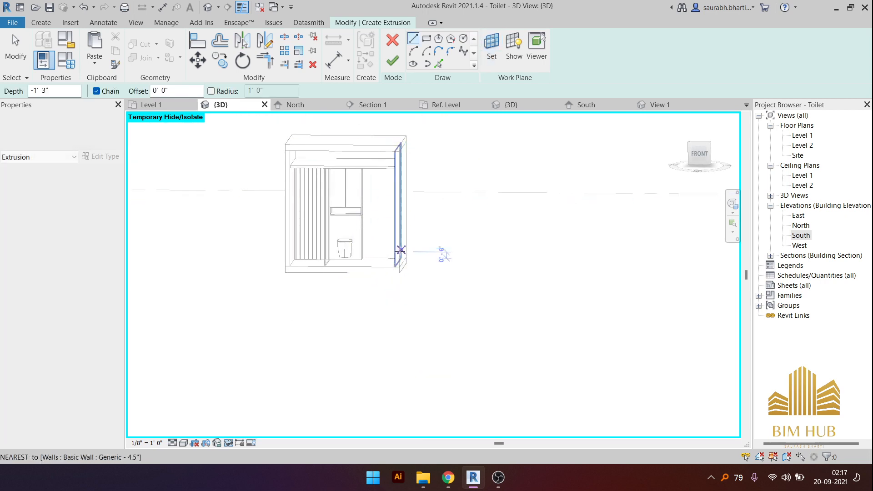
pyautogui.click(699, 153)
pyautogui.click(426, 39)
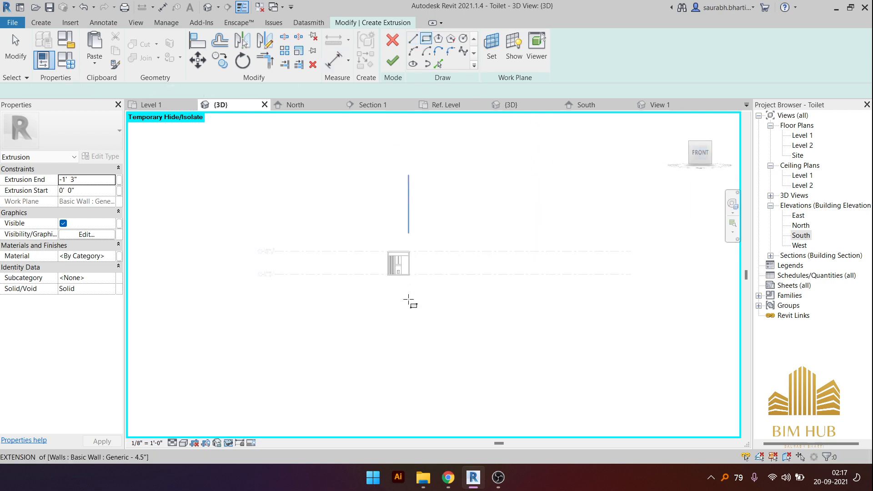
pyautogui.scroll(5, 409, 298)
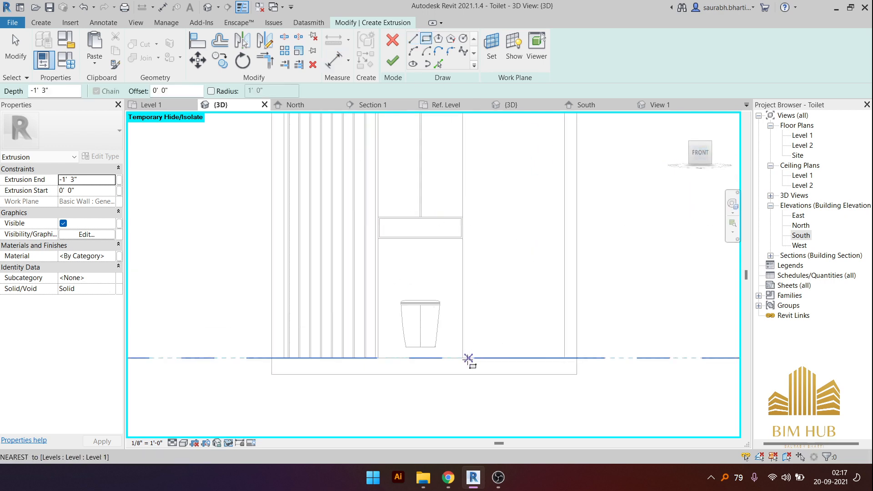
pyautogui.click(463, 358)
pyautogui.moveTo(544, 176); pyautogui.dragTo(503, 339, button='middle')
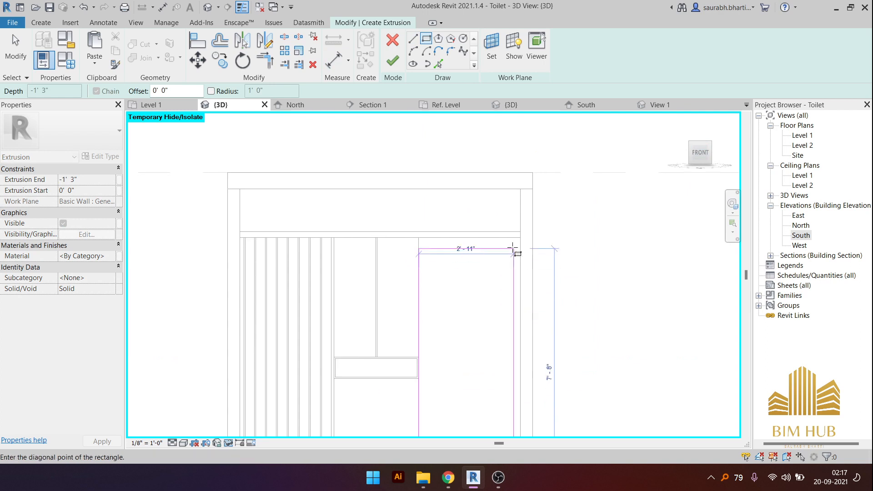
pyautogui.click(520, 238)
pyautogui.scroll(-5, 487, 251)
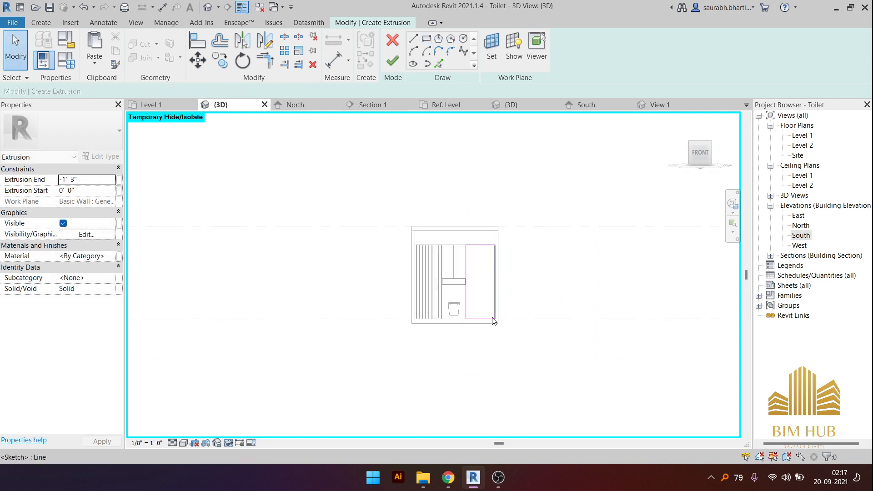
# - Complete the extrusion with an end value of -1' 3" and finish the in-place wall model
pyautogui.click(392, 60)
pyautogui.scroll(-1, 460, 241)
pyautogui.keyDown('shift'); pyautogui.moveTo(475, 282); pyautogui.dragTo(446, 291, button='middle'); pyautogui.keyUp('shift')
pyautogui.press('Escape')
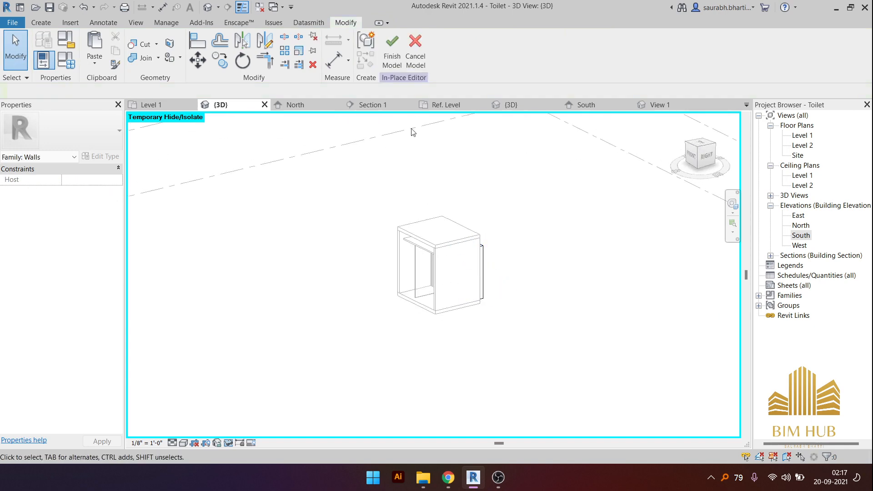
pyautogui.click(392, 50)
# - Temporarily hide the 4.5" side wall to expose the toilet's interior
pyautogui.click(435, 271)
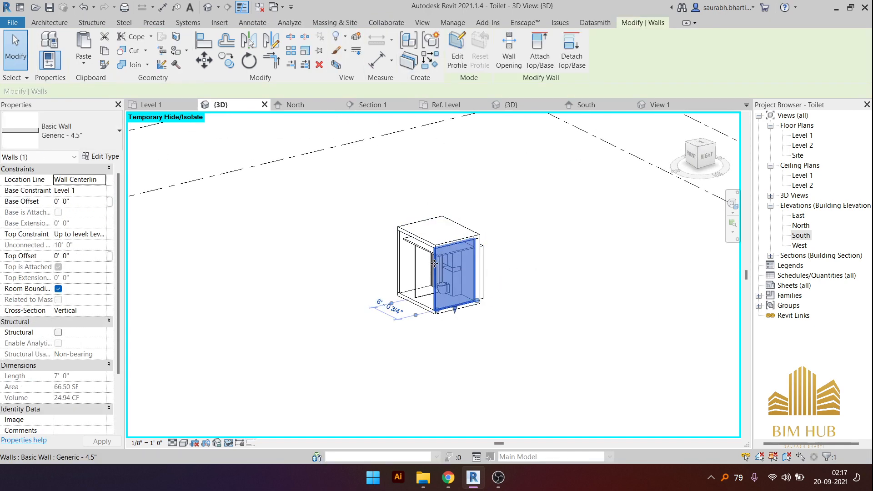
pyautogui.press('h')
pyautogui.press('h')
pyautogui.click(482, 263)
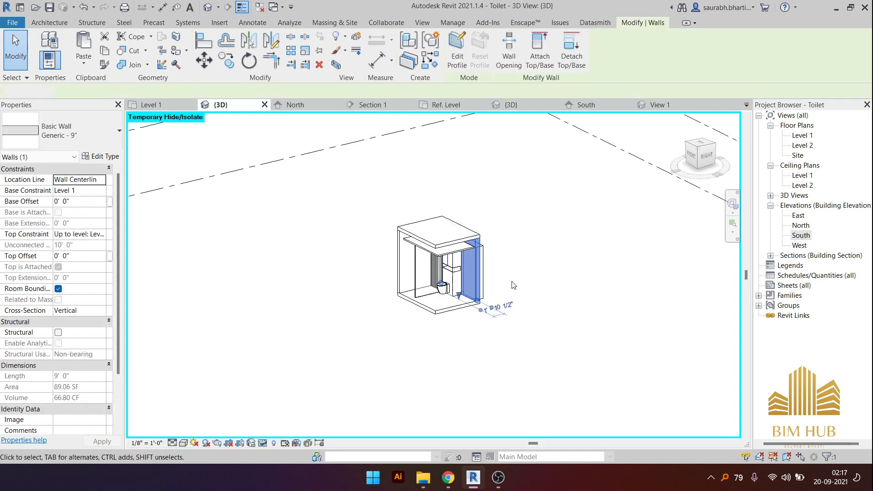
pyautogui.click(511, 281)
pyautogui.keyDown('shift'); pyautogui.moveTo(512, 281); pyautogui.dragTo(462, 274, button='middle'); pyautogui.keyUp('shift')
# - Reopen the in-place wall for editing and set its extrusion start to 0 and extrusion end to 1"
pyautogui.click(479, 259)
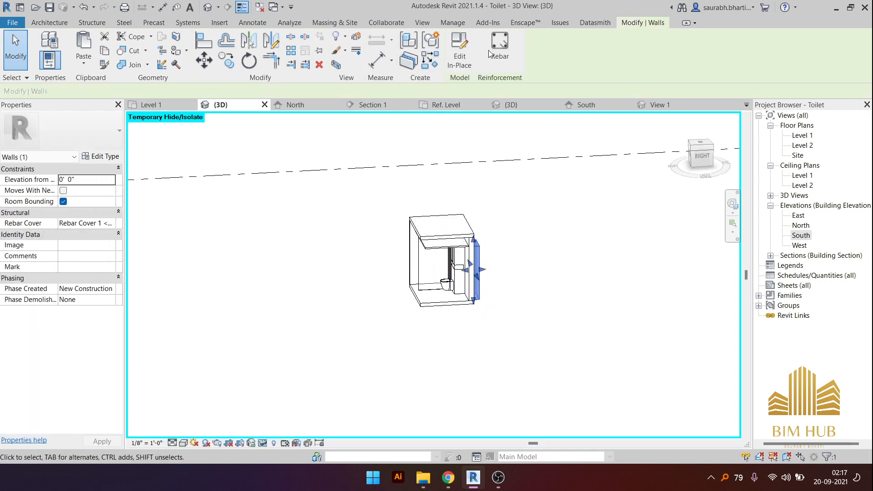
pyautogui.click(459, 48)
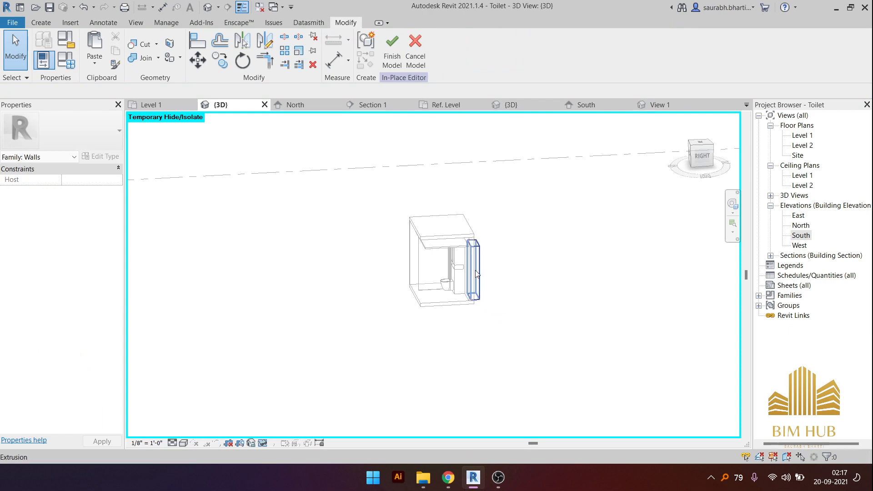
pyautogui.click(476, 273)
pyautogui.click(700, 157)
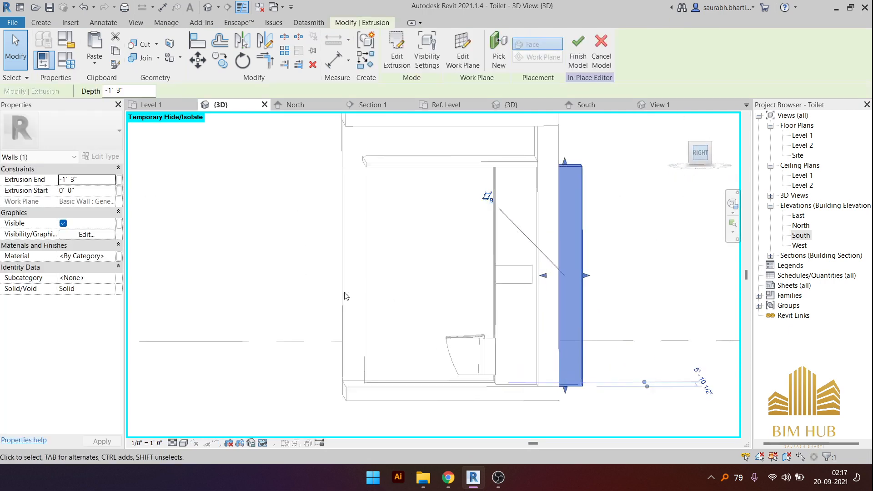
pyautogui.click(89, 193)
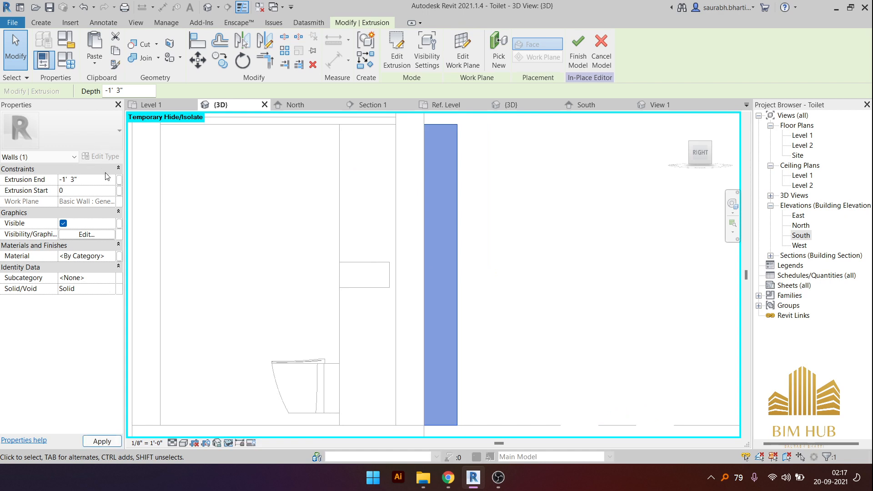
pyautogui.click(104, 180)
pyautogui.write('1"')
pyautogui.click(495, 307)
pyautogui.scroll(-3, 339, 291)
pyautogui.keyDown('shift'); pyautogui.moveTo(358, 314); pyautogui.dragTo(463, 357); pyautogui.keyUp('shift')
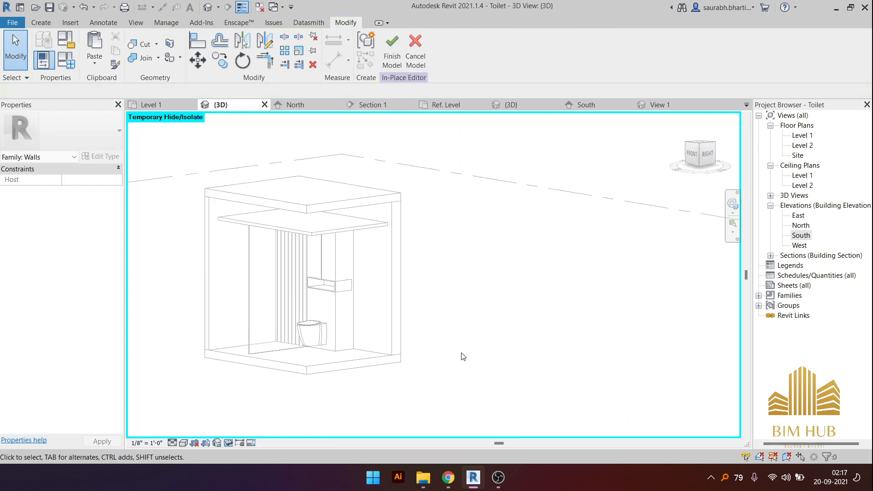
# - Set the back-wall panel's extrusion end to 2"
pyautogui.click(387, 286)
pyautogui.keyDown('shift'); pyautogui.moveTo(388, 286); pyautogui.dragTo(386, 283, button='middle'); pyautogui.keyUp('shift')
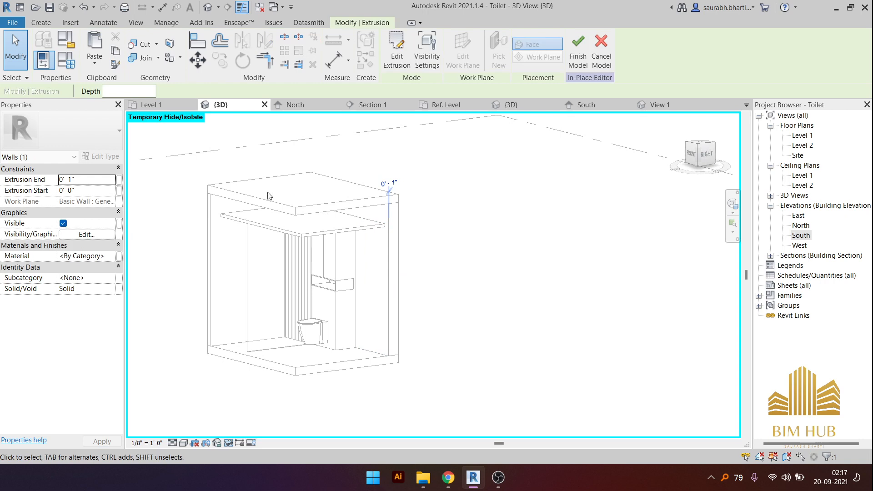
pyautogui.click(99, 177)
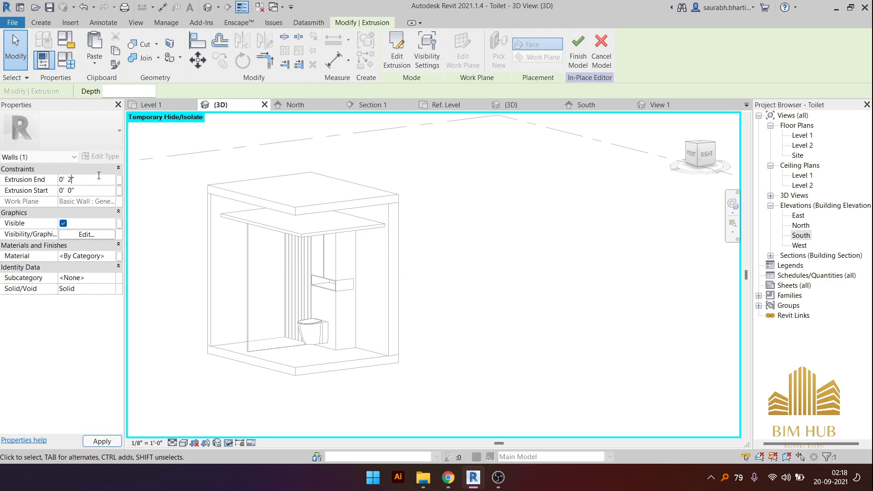
pyautogui.click(435, 228)
pyautogui.keyDown('shift'); pyautogui.moveTo(424, 269); pyautogui.dragTo(391, 281, button='middle'); pyautogui.keyUp('shift')
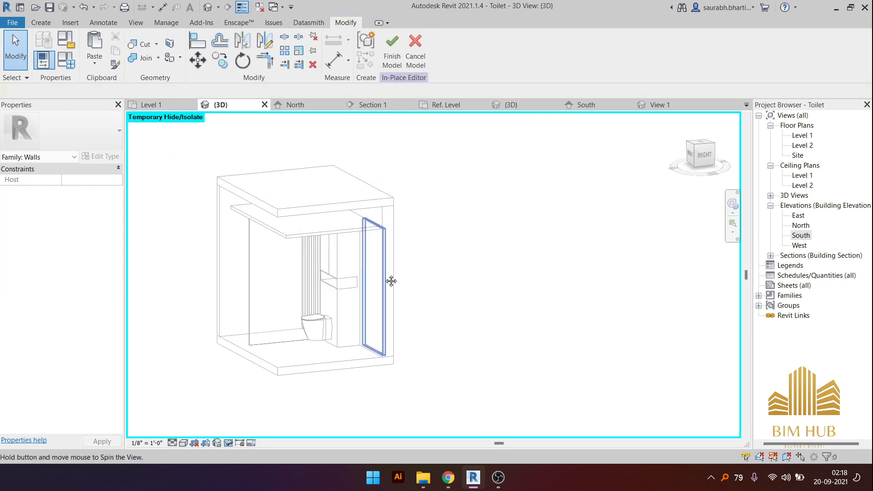
# - Try finishing the in-place wall and temporarily hiding the 9" back wall
pyautogui.click(380, 250)
pyautogui.press('Delete')
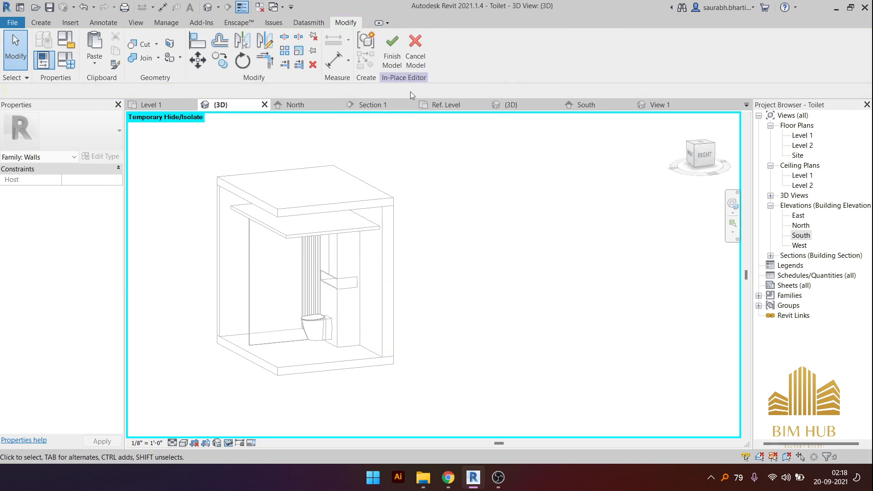
pyautogui.click(396, 66)
pyautogui.keyDown('shift'); pyautogui.moveTo(371, 297); pyautogui.dragTo(454, 263, button='middle'); pyautogui.keyUp('shift')
pyautogui.click(392, 277)
pyautogui.press('Escape')
pyautogui.click(392, 262)
pyautogui.press('h')
pyautogui.press('h')
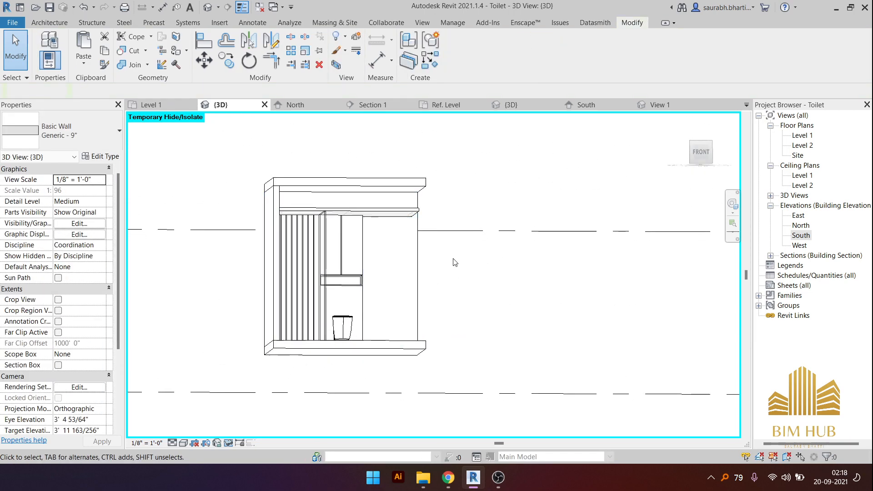
# - Examine how the extruded panel sits relative to the 9" back wall
pyautogui.click(414, 242)
pyautogui.scroll(-4, 430, 261)
pyautogui.keyDown('shift'); pyautogui.moveTo(450, 326); pyautogui.dragTo(398, 341, button='middle'); pyautogui.keyUp('shift')
pyautogui.scroll(6, 417, 273)
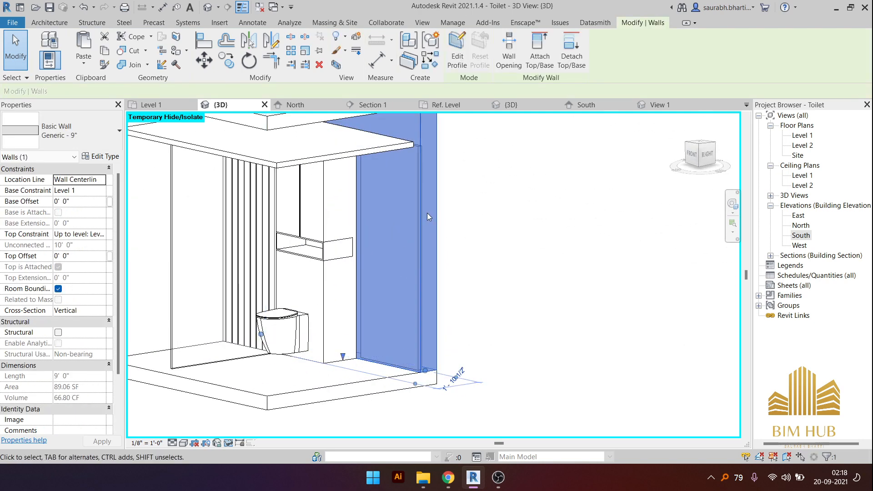
pyautogui.keyDown('shift'); pyautogui.moveTo(427, 213); pyautogui.dragTo(397, 245, button='middle'); pyautogui.keyUp('shift')
pyautogui.click(370, 195)
pyautogui.scroll(3, 380, 174)
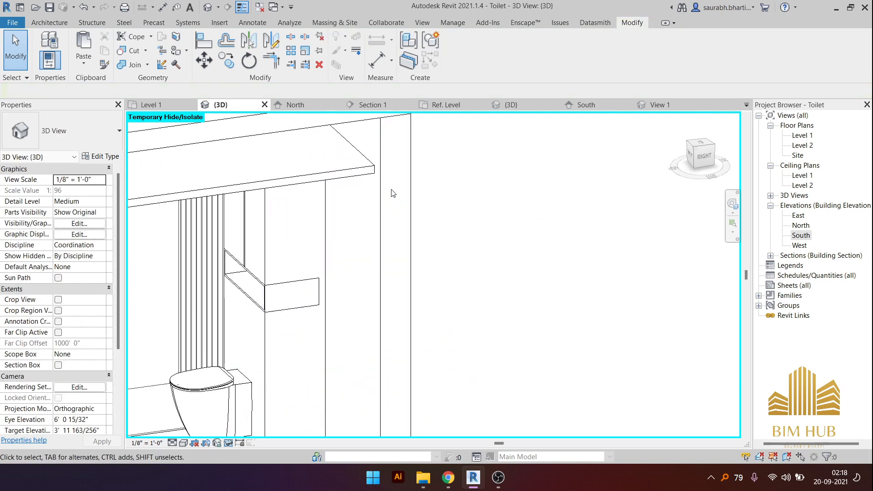
pyautogui.click(374, 265)
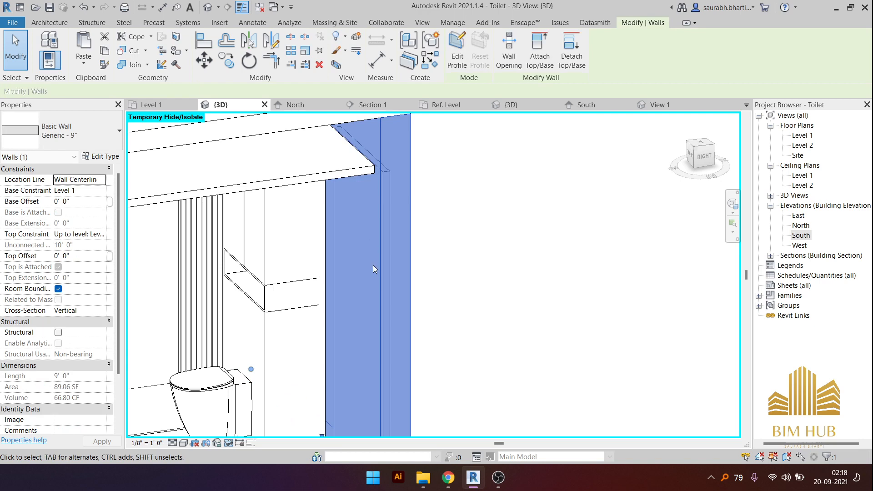
pyautogui.press('Escape')
pyautogui.click(383, 200)
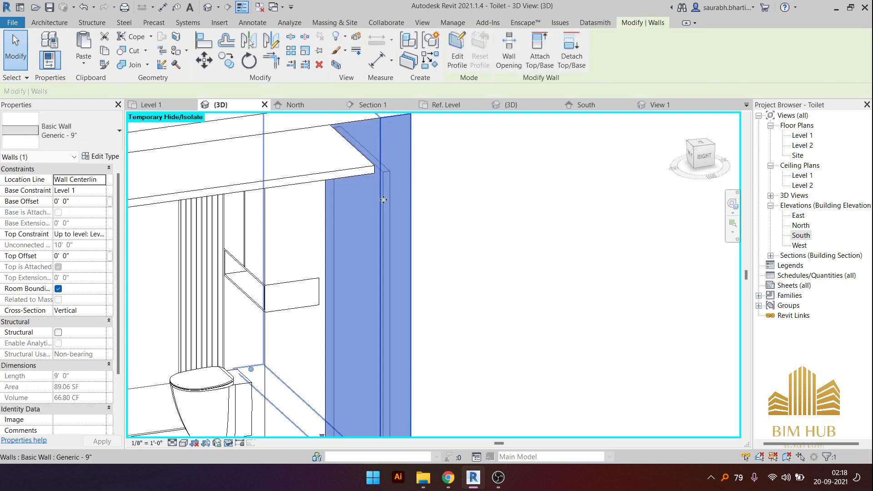
pyautogui.click(566, 265)
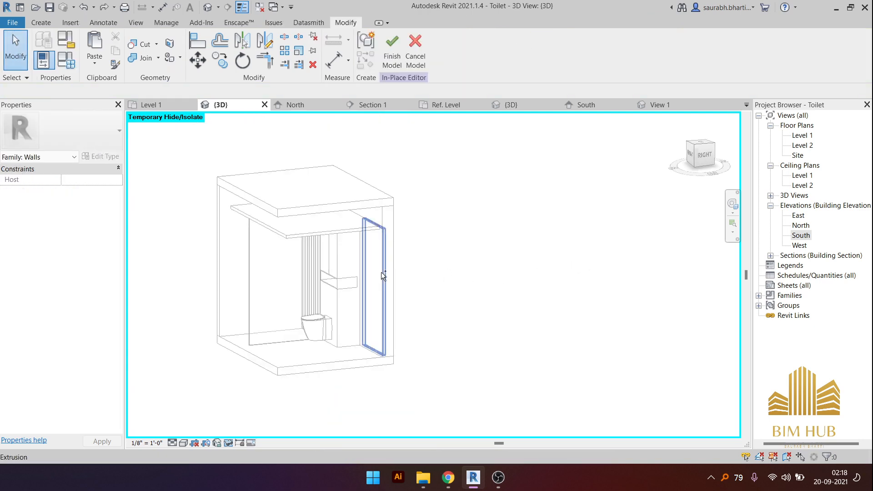
# - Set the in-place panel's extrusion end to 4" and extrusion start to 2"
pyautogui.click(381, 272)
pyautogui.click(104, 183)
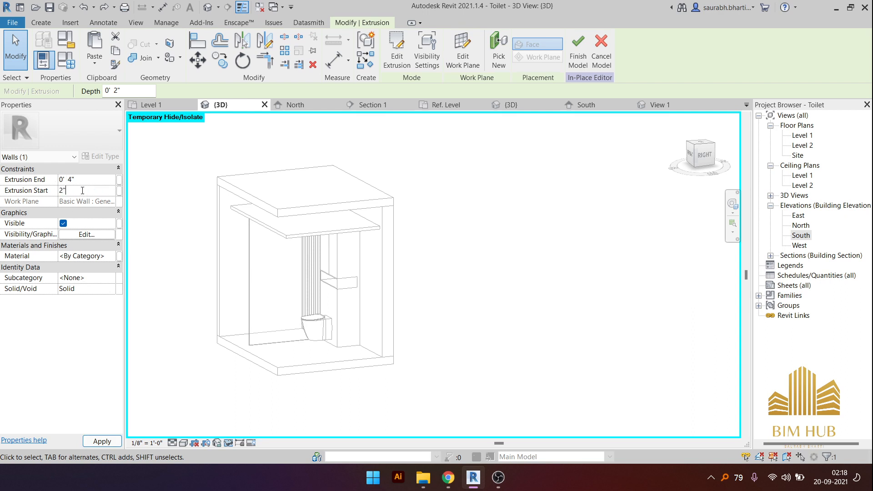
pyautogui.click(487, 302)
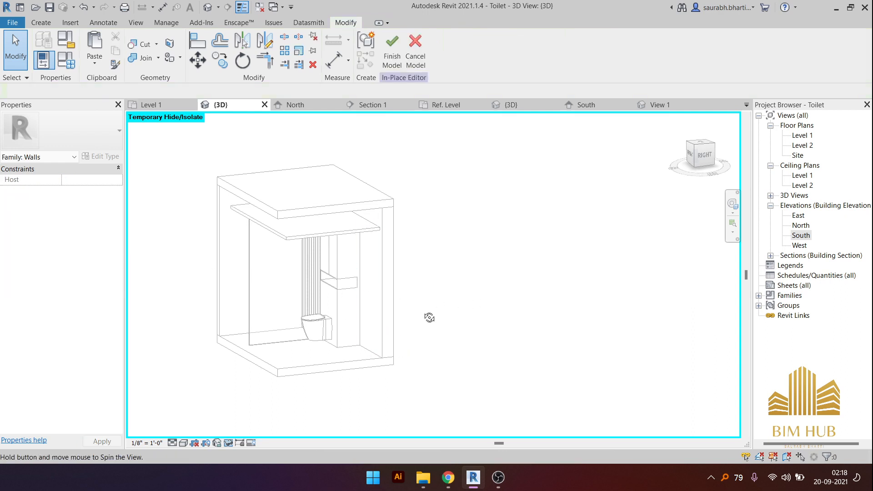
# - Move the panel onto the back wall's inner face, with extrusion start 4 1/2" and end 6 1/2", and finish the in-place model
pyautogui.keyDown('shift'); pyautogui.moveTo(429, 318); pyautogui.dragTo(389, 356, button='middle'); pyautogui.keyUp('shift')
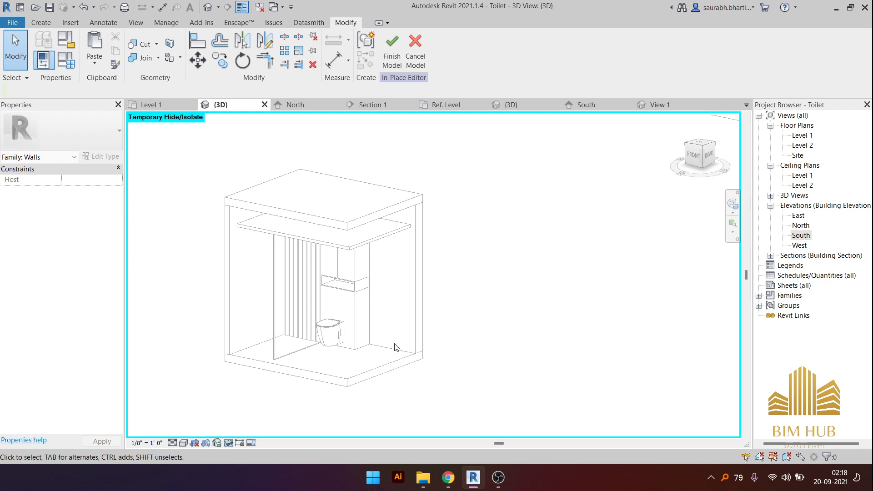
pyautogui.click(396, 350)
pyautogui.keyDown('shift'); pyautogui.moveTo(395, 350); pyautogui.dragTo(436, 327, button='middle'); pyautogui.keyUp('shift')
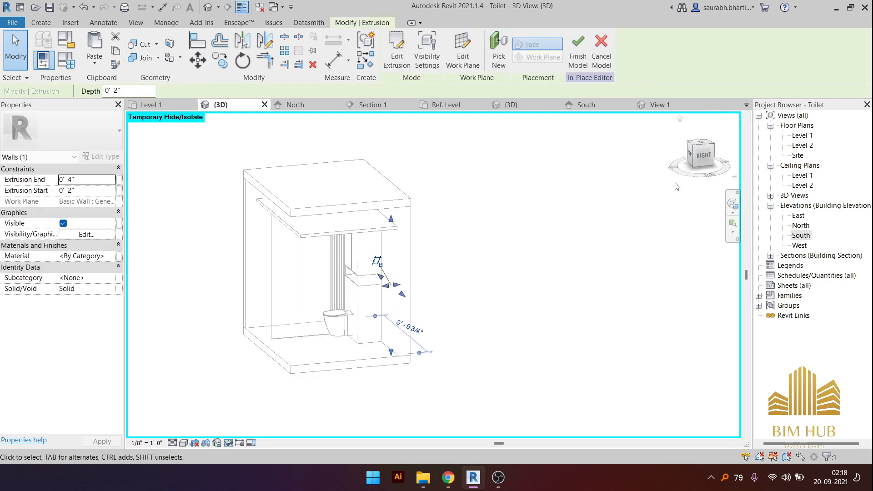
pyautogui.click(704, 157)
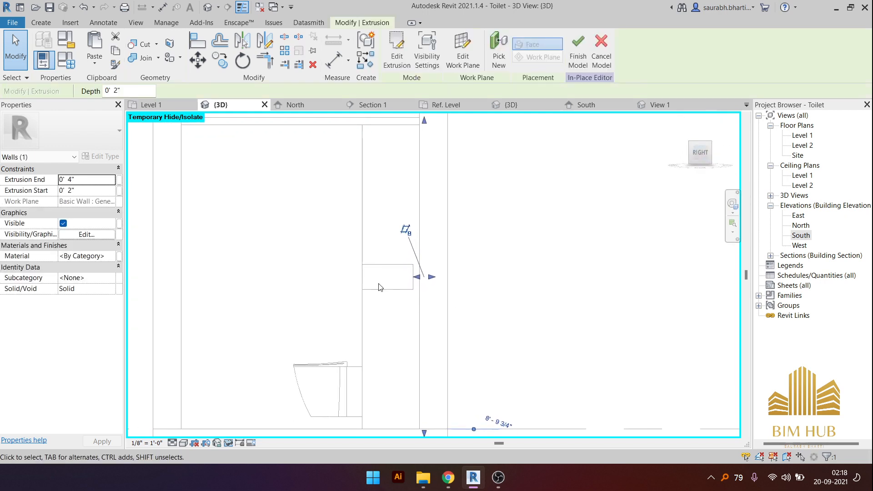
pyautogui.moveTo(408, 281)
pyautogui.mouseDown()
pyautogui.moveTo(433, 281)
pyautogui.moveTo(416, 279)
pyautogui.mouseUp()
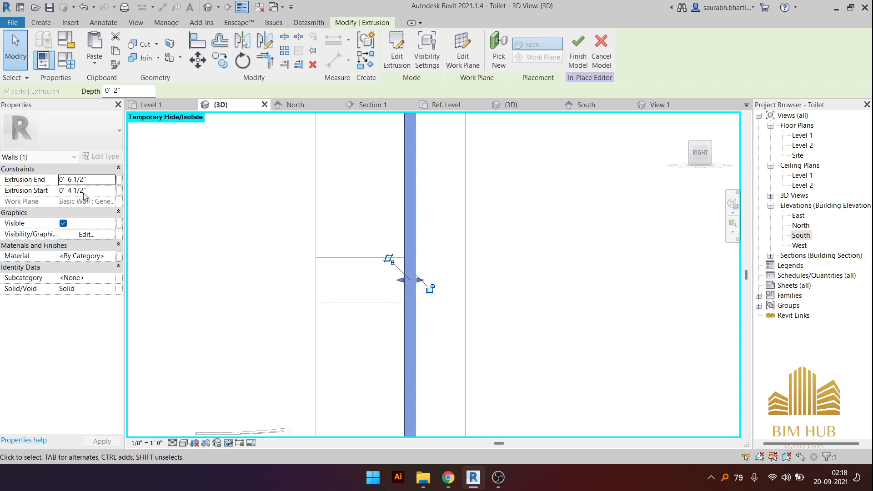
pyautogui.click(103, 179)
pyautogui.click(248, 225)
pyautogui.keyDown('shift'); pyautogui.moveTo(248, 226); pyautogui.dragTo(318, 205, button='middle'); pyautogui.keyUp('shift')
pyautogui.click(388, 56)
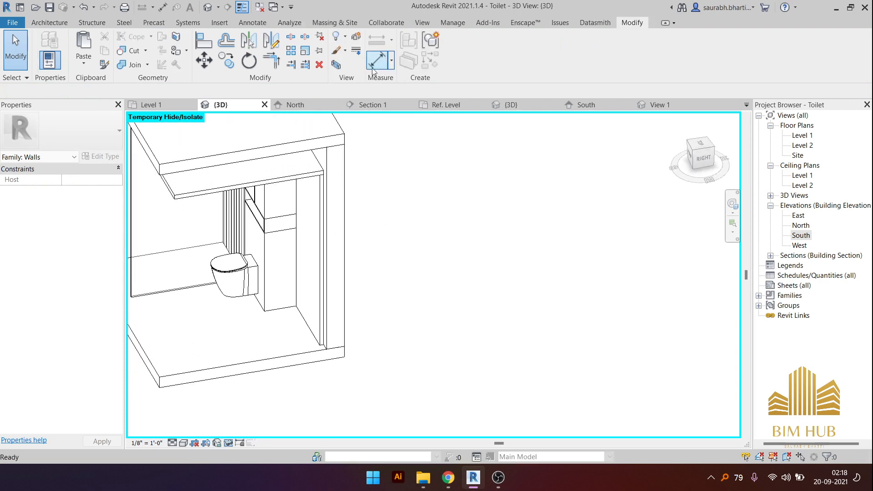
# - Start a new in-place component in the Generic Models category, accepting the name Generic Models 2
pyautogui.scroll(-3, 337, 312)
pyautogui.keyDown('shift'); pyautogui.moveTo(336, 312); pyautogui.dragTo(464, 291, button='middle'); pyautogui.keyUp('shift')
pyautogui.scroll(3, 335, 340)
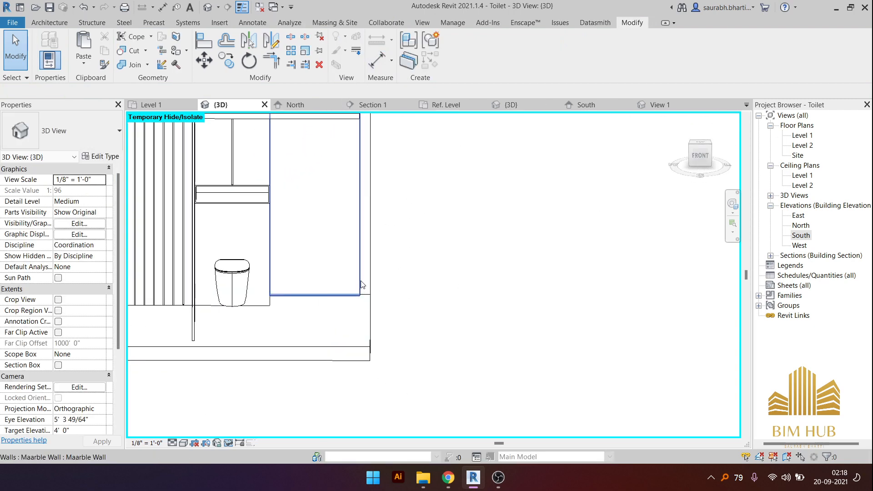
pyautogui.keyDown('shift'); pyautogui.moveTo(359, 282); pyautogui.dragTo(409, 322, button='middle'); pyautogui.keyUp('shift')
pyautogui.click(701, 157)
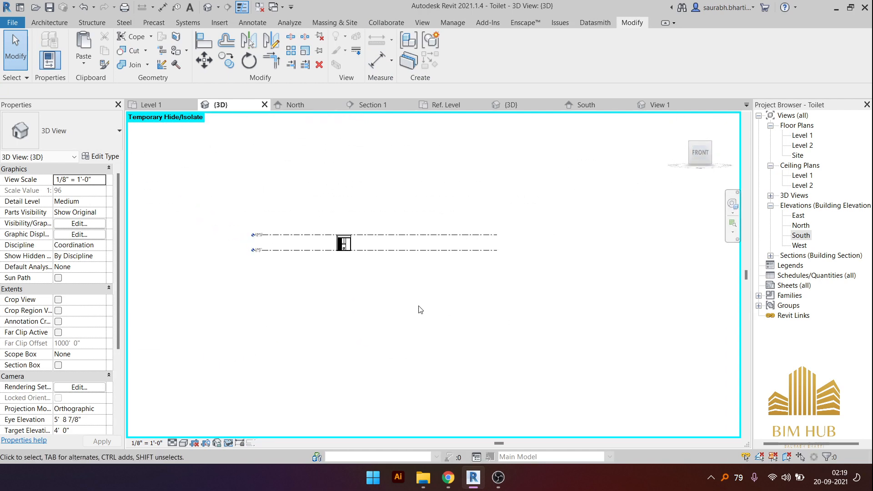
pyautogui.scroll(4, 339, 243)
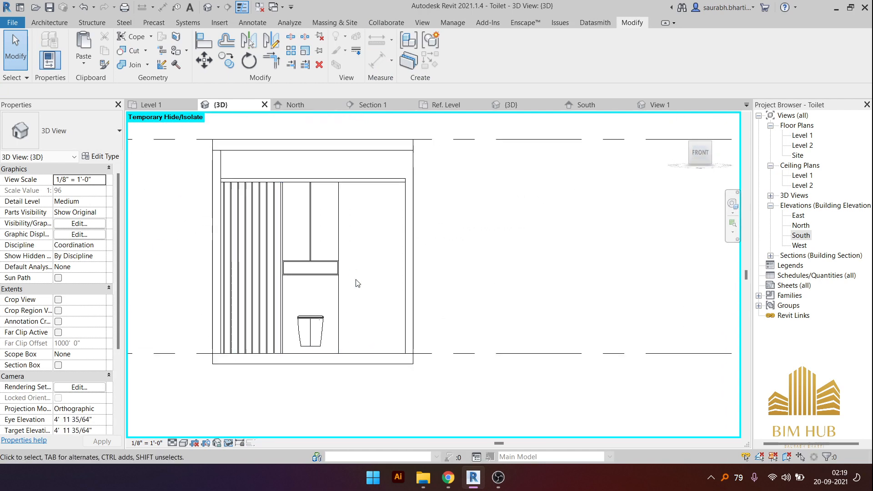
pyautogui.click(56, 25)
pyautogui.click(132, 61)
pyautogui.click(129, 109)
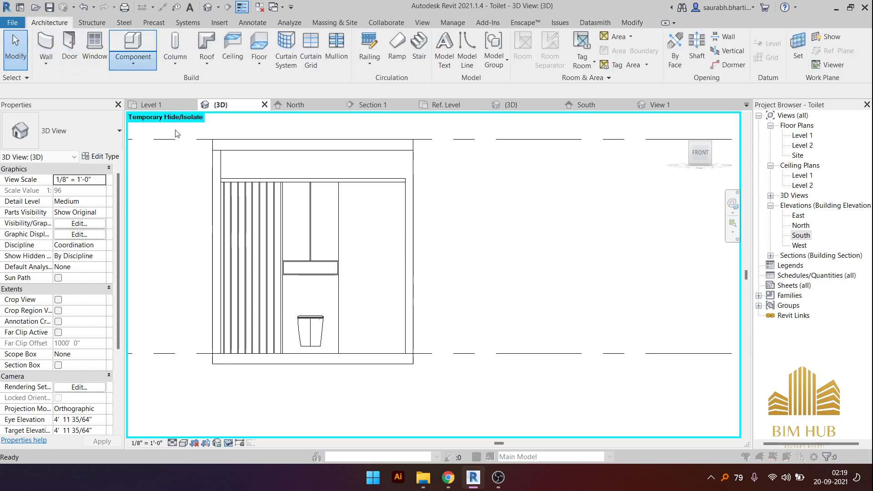
pyautogui.click(395, 186)
pyautogui.press('g')
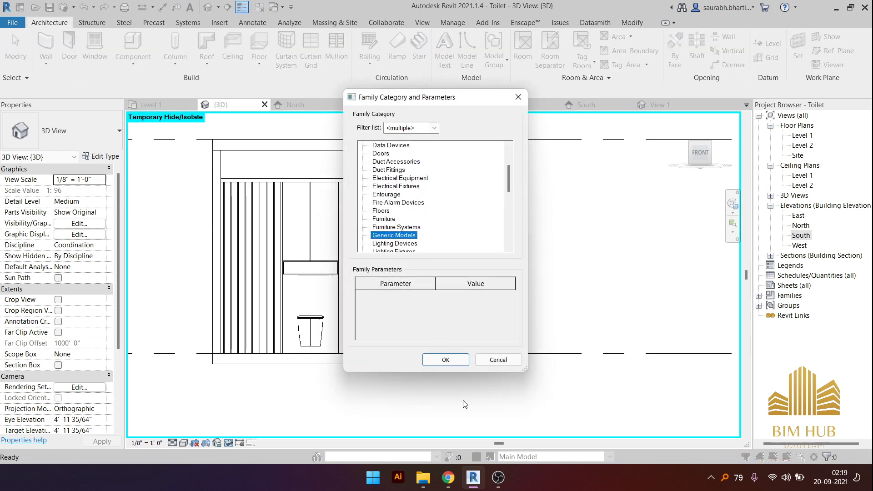
pyautogui.click(445, 360)
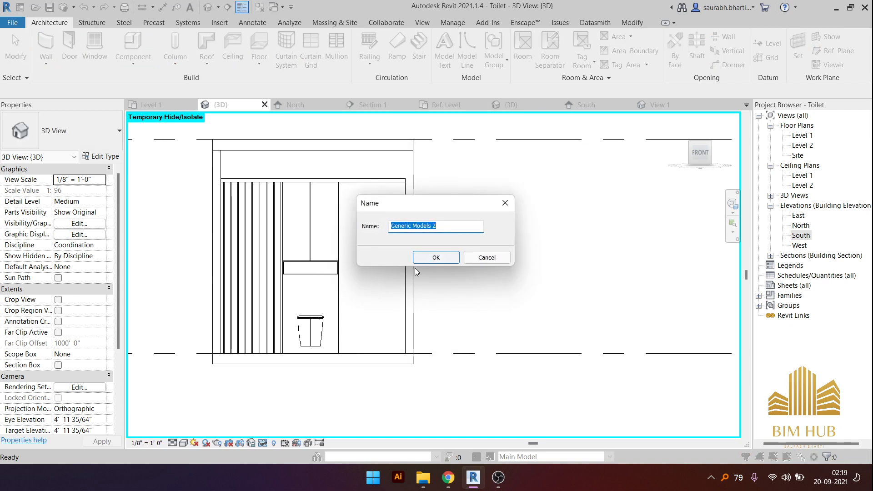
pyautogui.click(430, 259)
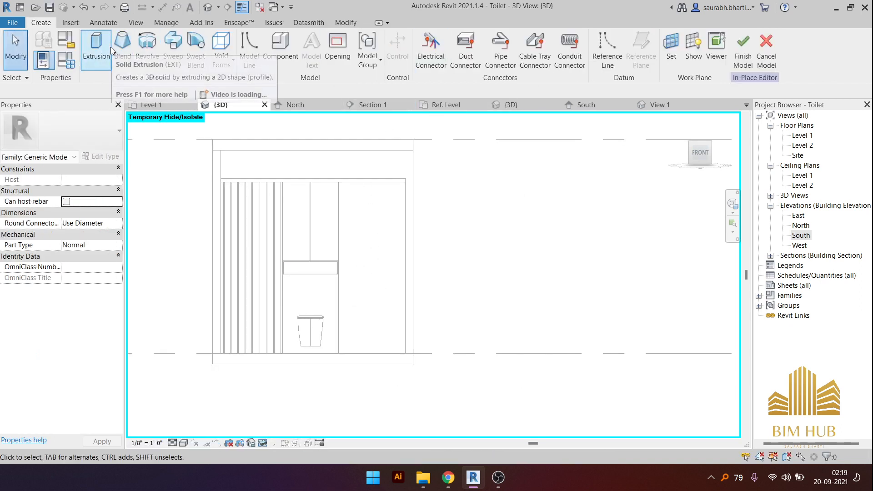
# - Begin an extrusion and set its work plane to the face of the Maarble Wall beside the WC panel
pyautogui.click(95, 46)
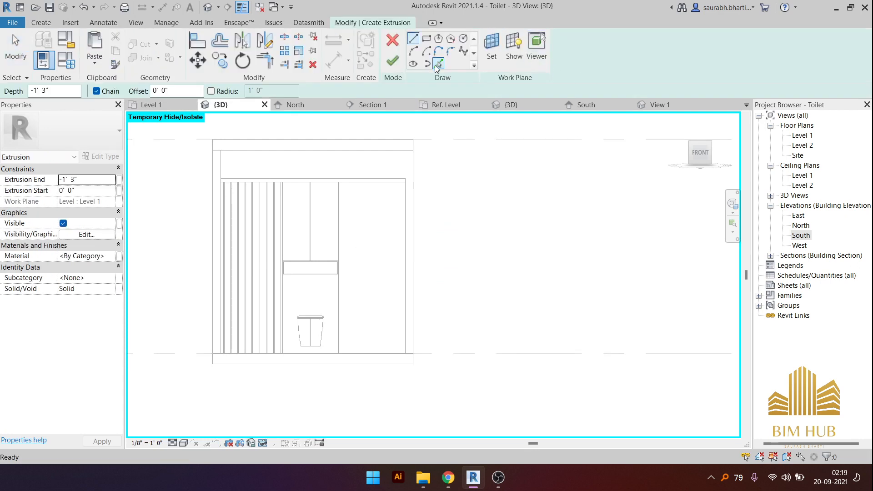
pyautogui.click(438, 64)
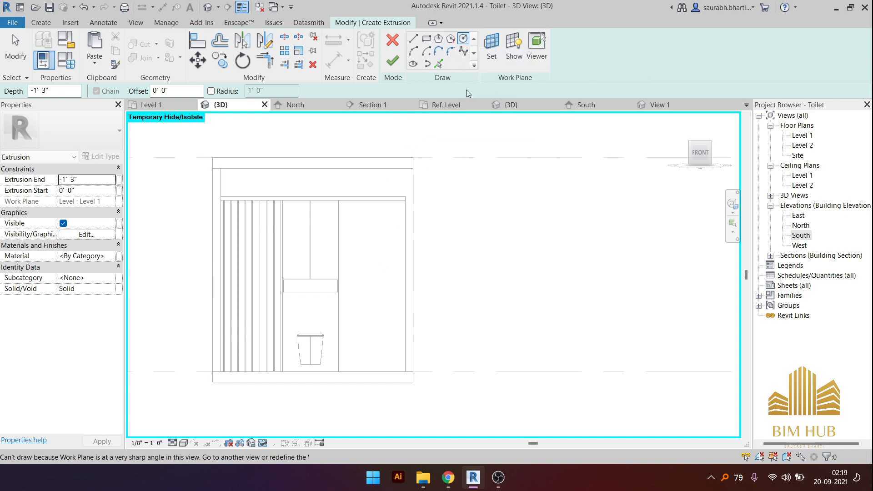
pyautogui.click(487, 54)
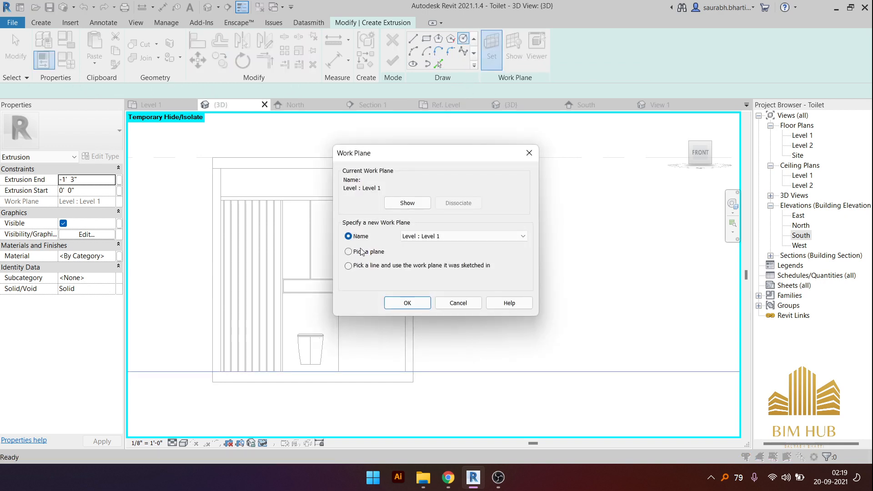
pyautogui.click(450, 303)
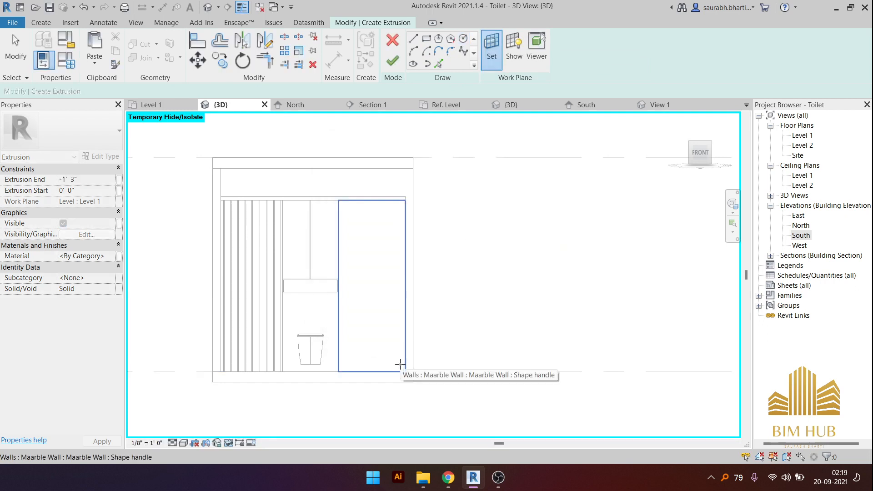
pyautogui.click(404, 364)
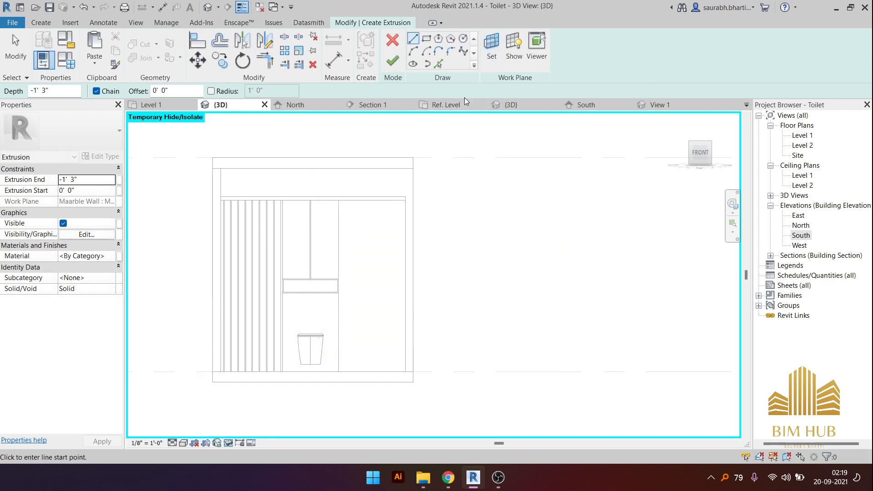
# - Sketch a circle of about 1'-6" radius on the marble wall and shift it slightly upward
pyautogui.click(462, 40)
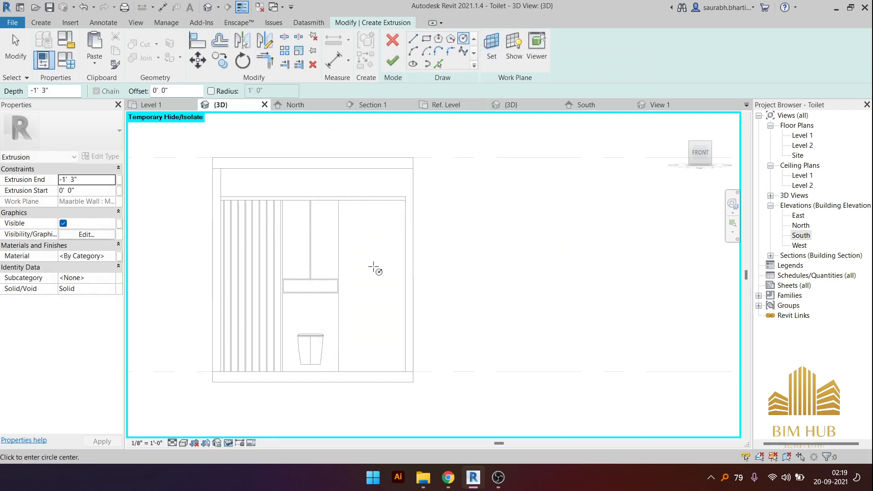
pyautogui.click(373, 267)
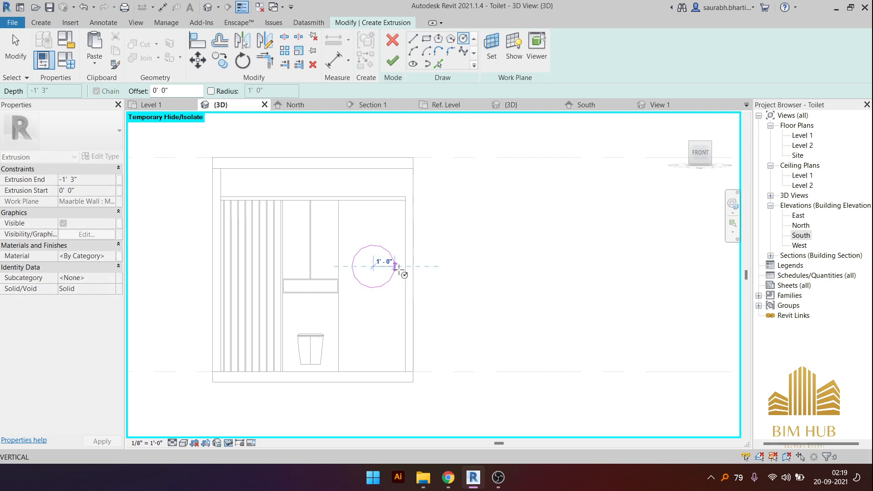
pyautogui.click(405, 273)
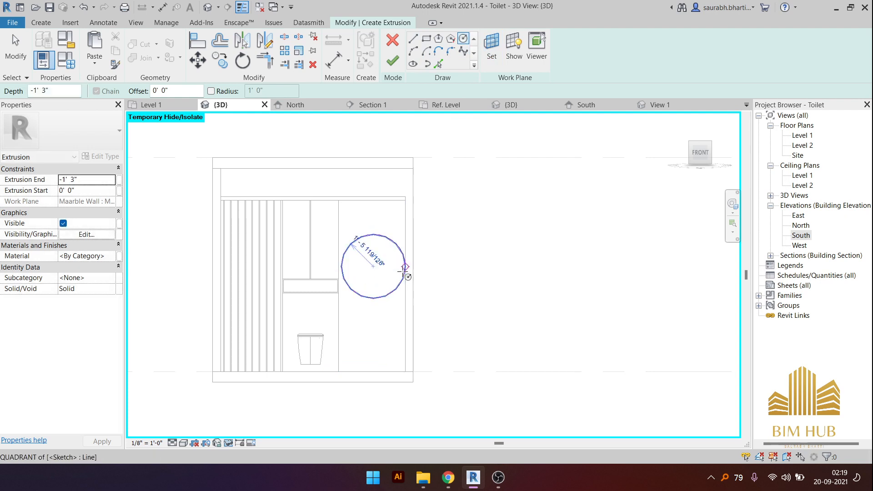
pyautogui.press('Escape')
pyautogui.moveTo(391, 246); pyautogui.dragTo(390, 232)
# - Set the sketched circle's radius to 1'3"
pyautogui.click(371, 246)
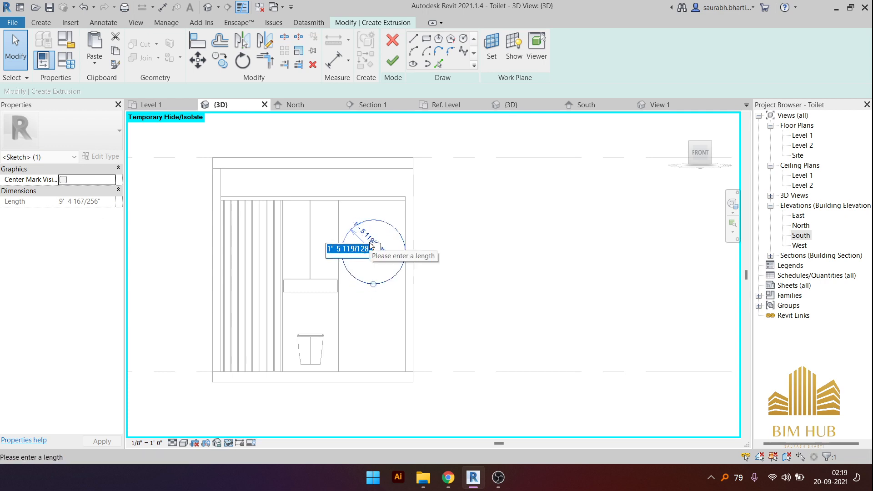
pyautogui.write('1\'3"')
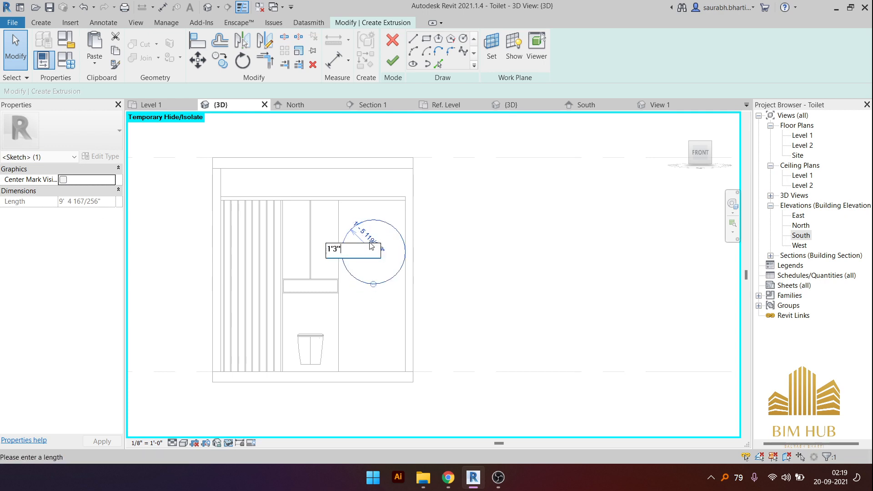
pyautogui.press('Return')
pyautogui.press('Escape')
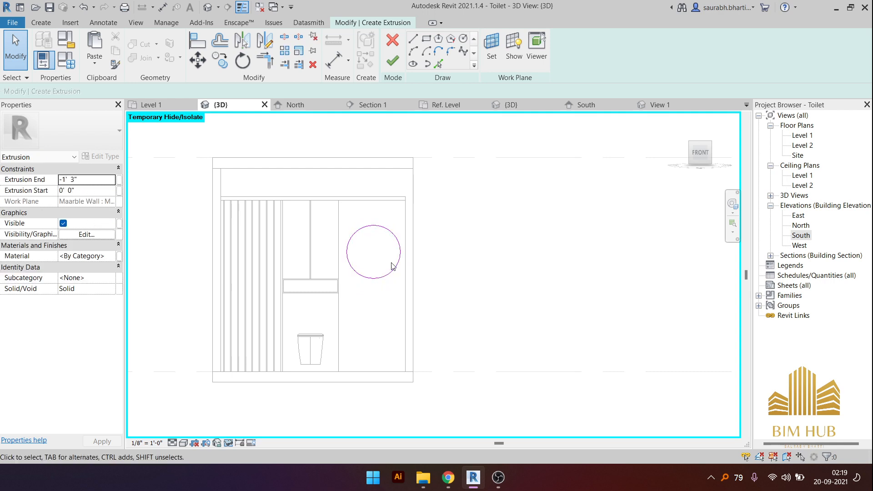
# - Set the circle's radius to 1'2" and finish the extrusion sketch
pyautogui.click(393, 264)
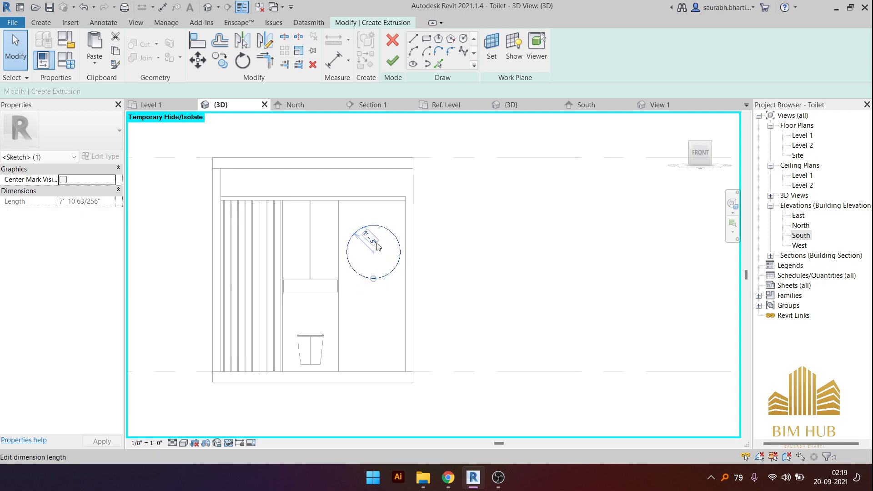
pyautogui.click(375, 244)
pyautogui.write("1'2")
pyautogui.press('Return')
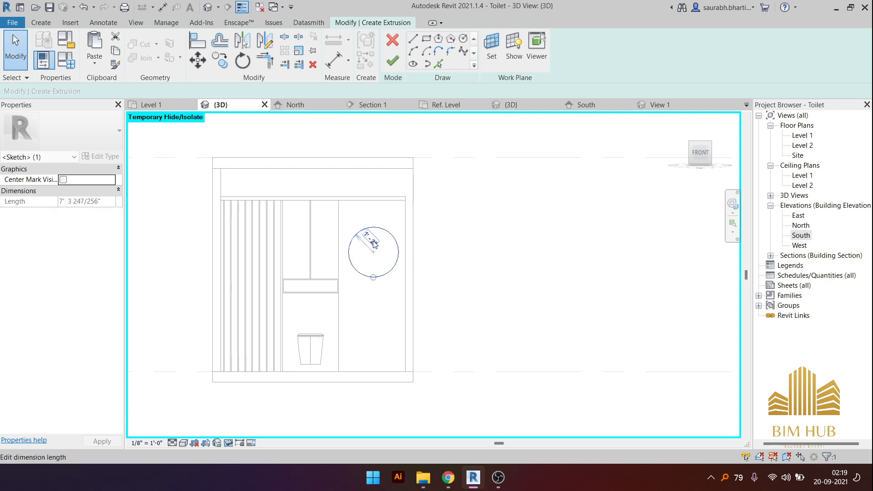
pyautogui.press('Escape')
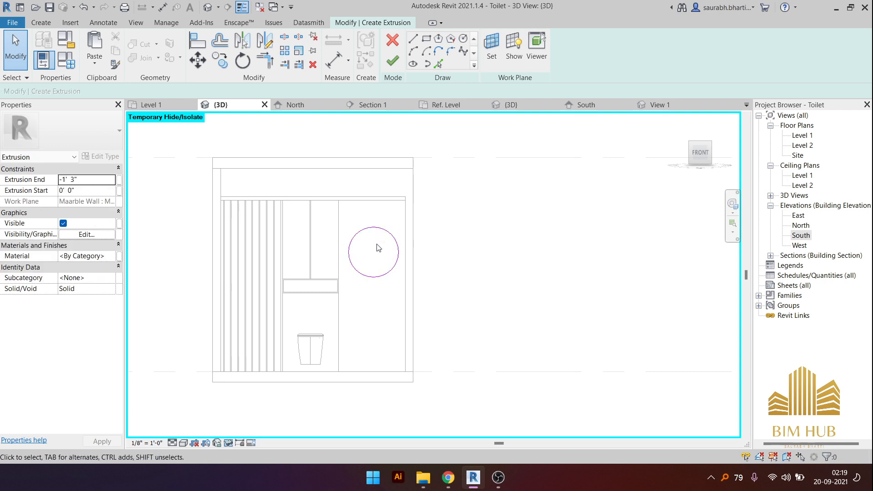
pyautogui.click(376, 236)
pyautogui.press('Escape')
pyautogui.click(392, 61)
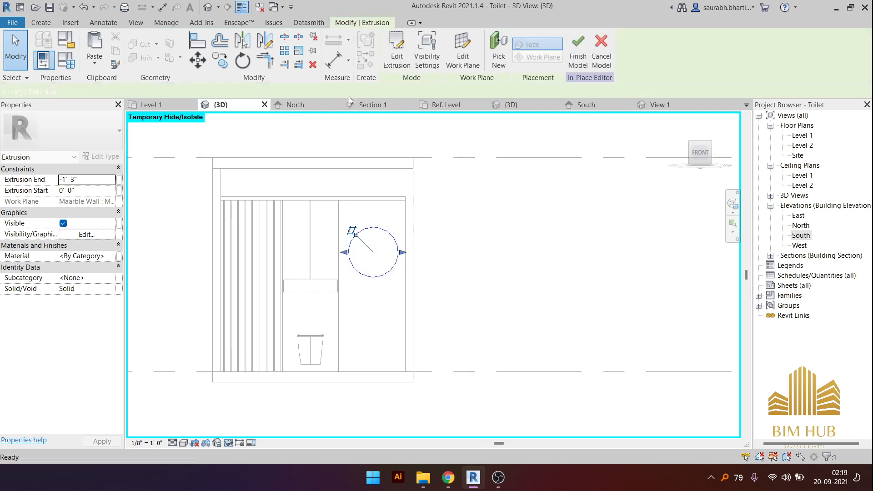
pyautogui.click(439, 214)
pyautogui.moveTo(344, 214); pyautogui.dragTo(349, 241, button='middle')
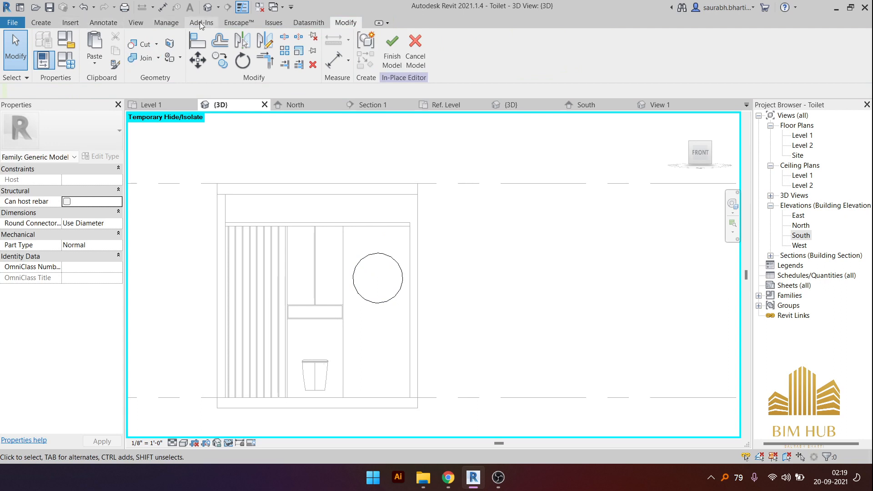
pyautogui.click(103, 23)
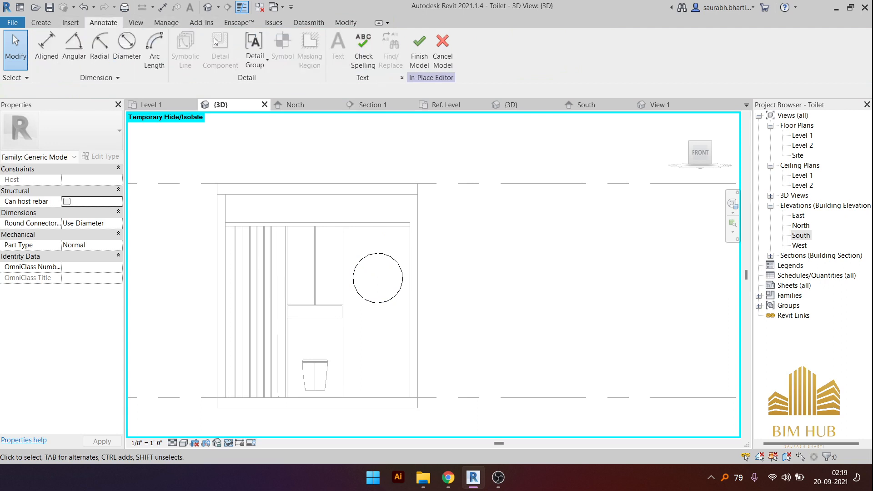
pyautogui.click(47, 48)
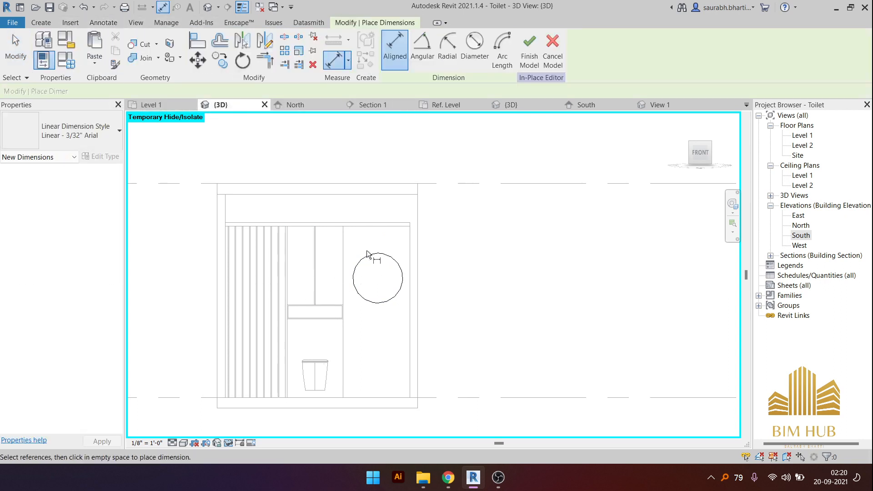
pyautogui.scroll(3, 366, 250)
pyautogui.click(306, 228)
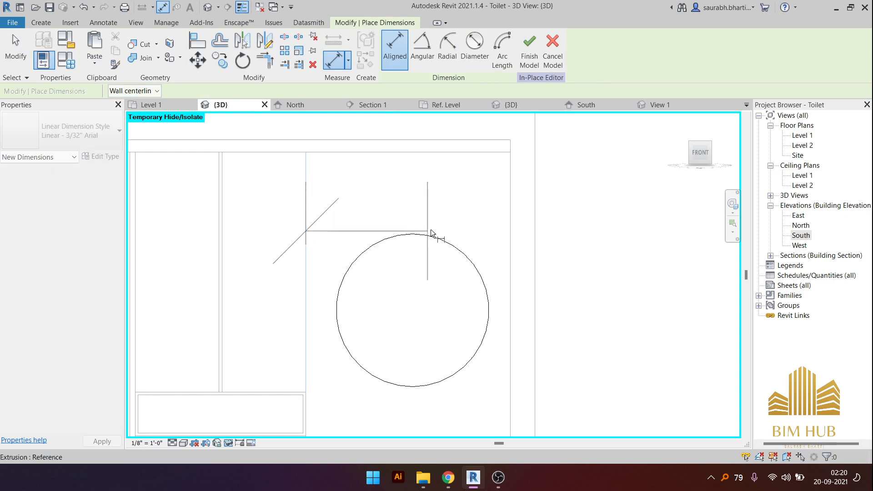
pyautogui.click(510, 212)
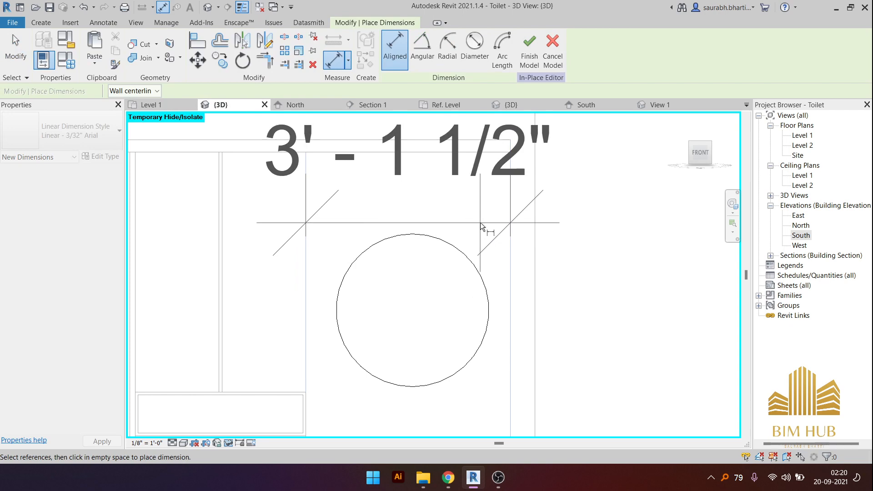
pyautogui.press('Escape')
pyautogui.press('Escape')
# - Finish the in-place generic model containing the circular extrusion
pyautogui.scroll(-3, 481, 222)
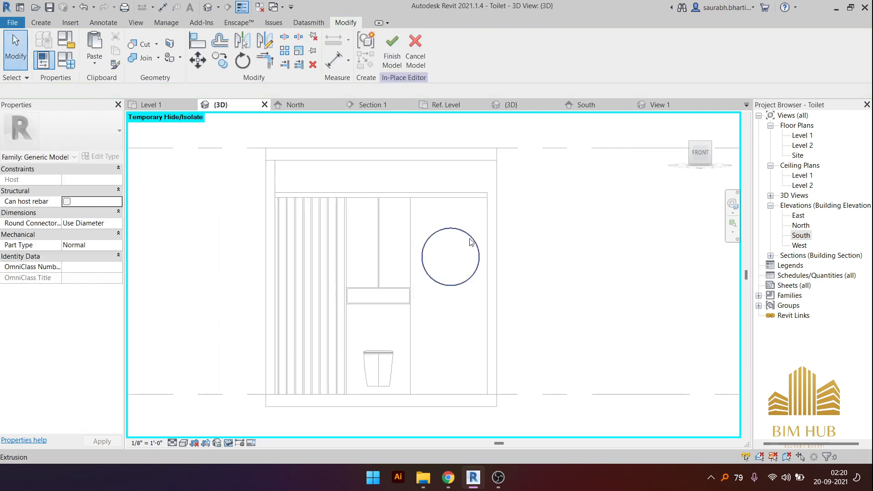
pyautogui.click(393, 60)
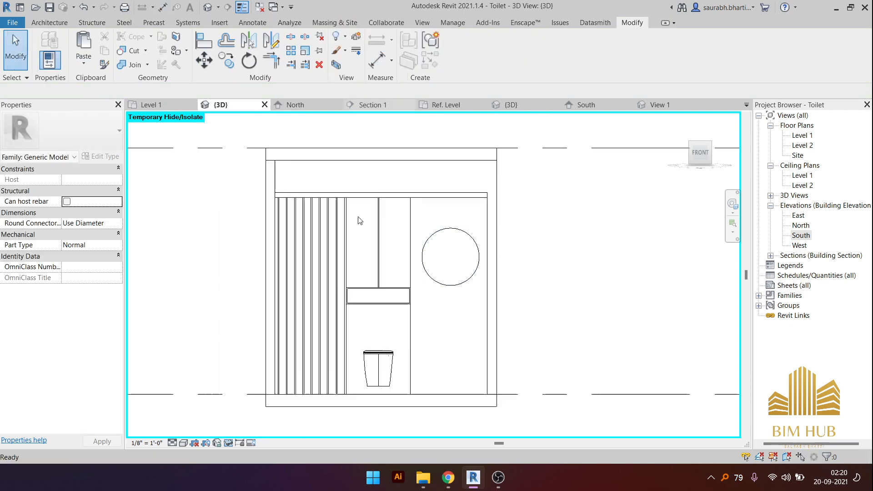
# - In the South elevation, draw a horizontal 3'-1 1/2" model line across the marble wall just above the circle
pyautogui.click(51, 22)
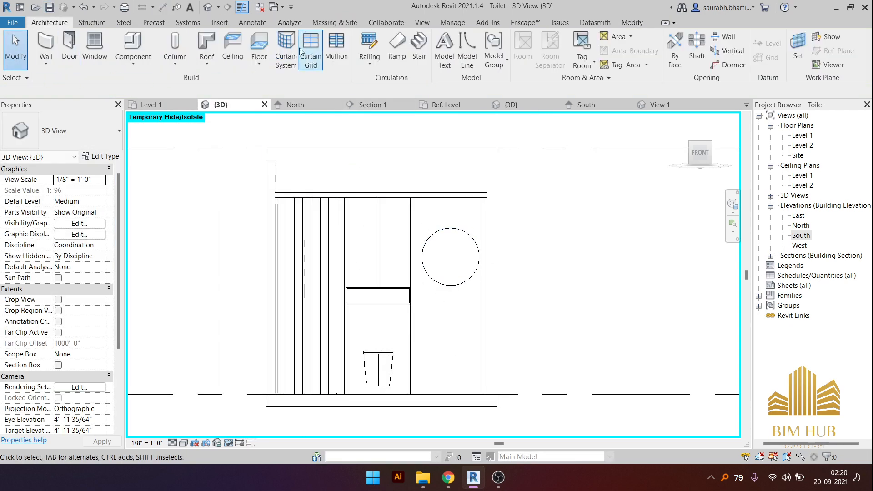
pyautogui.click(462, 47)
pyautogui.scroll(-3, 461, 199)
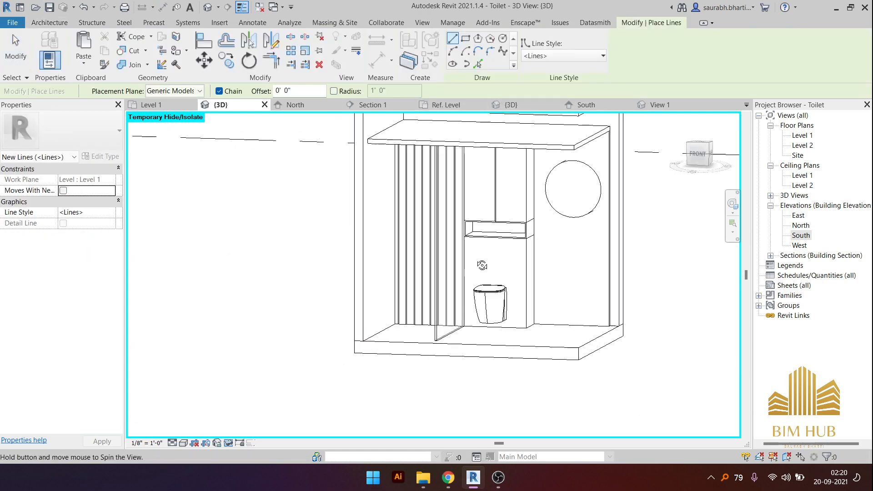
pyautogui.doubleClick(800, 235)
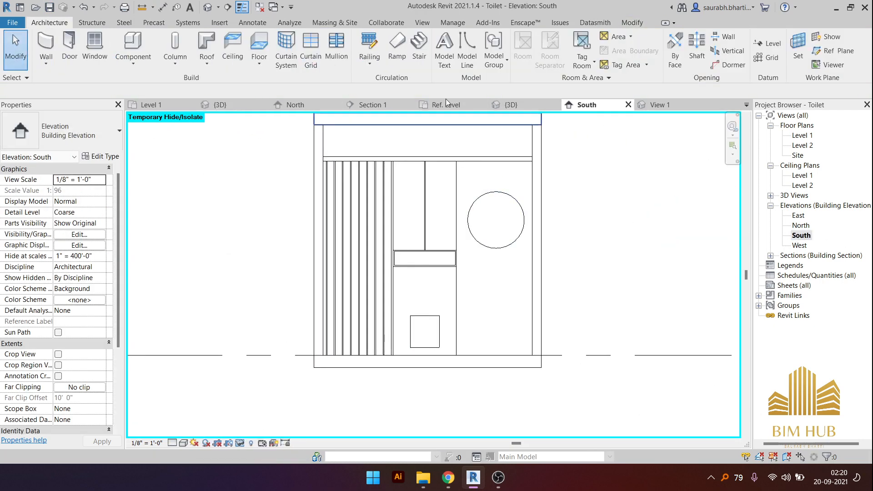
pyautogui.click(467, 47)
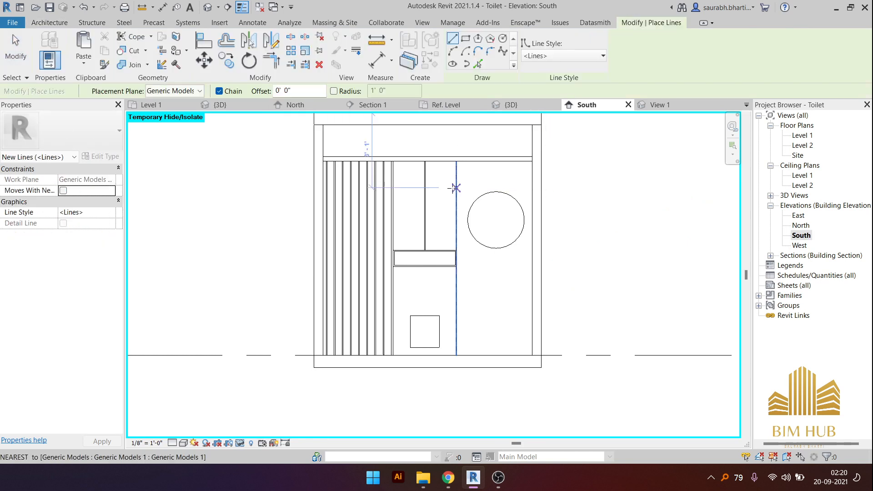
pyautogui.click(455, 187)
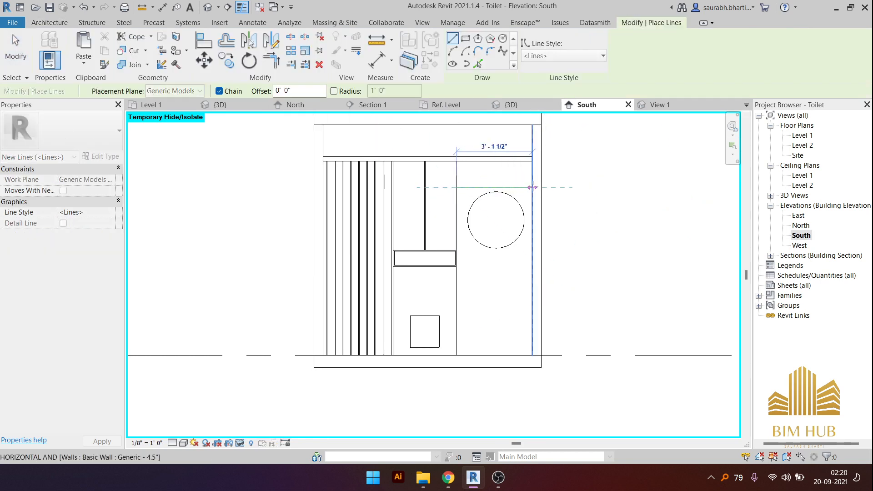
pyautogui.click(533, 187)
pyautogui.scroll(2, 503, 200)
pyautogui.press('Escape')
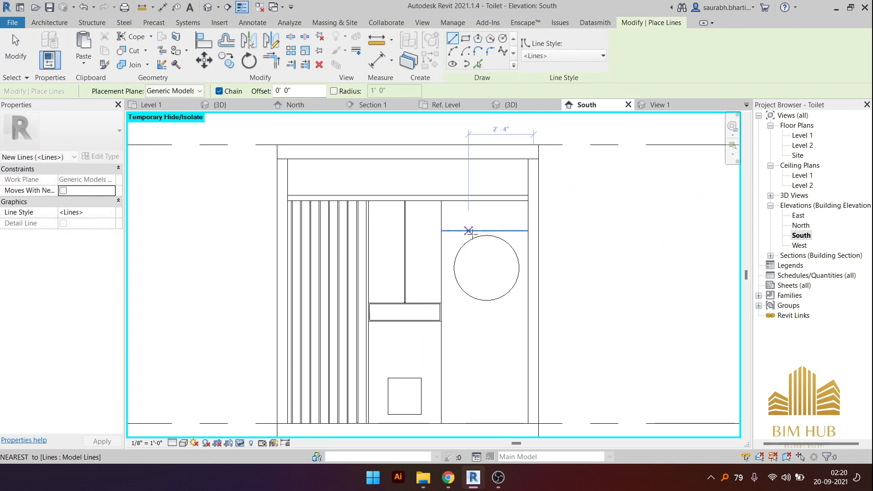
# - Draw a vertical model line from the midpoint of the horizontal line down to just below the circle's centre
pyautogui.click(484, 230)
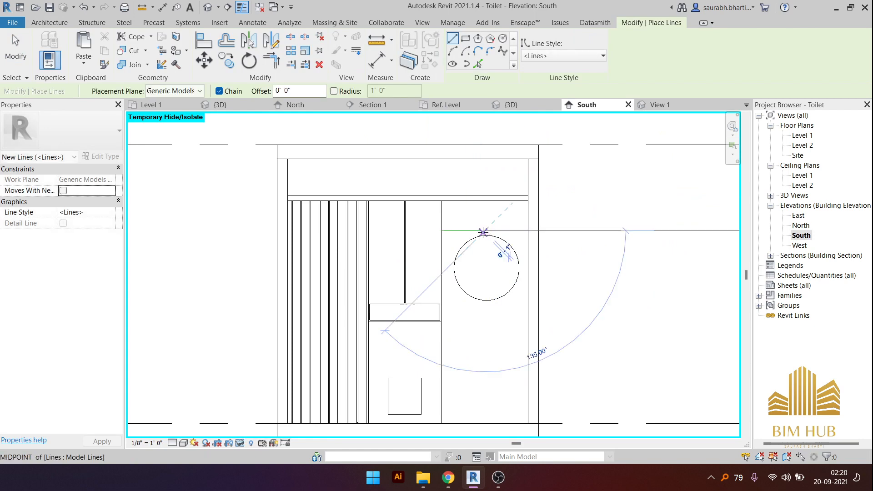
pyautogui.click(484, 290)
pyautogui.press('Escape')
pyautogui.press('Escape')
pyautogui.moveTo(502, 256); pyautogui.dragTo(448, 290, button='middle')
# - Edit the circular generic model in place and open its extrusion sketch
pyautogui.click(450, 274)
pyautogui.scroll(3, 441, 280)
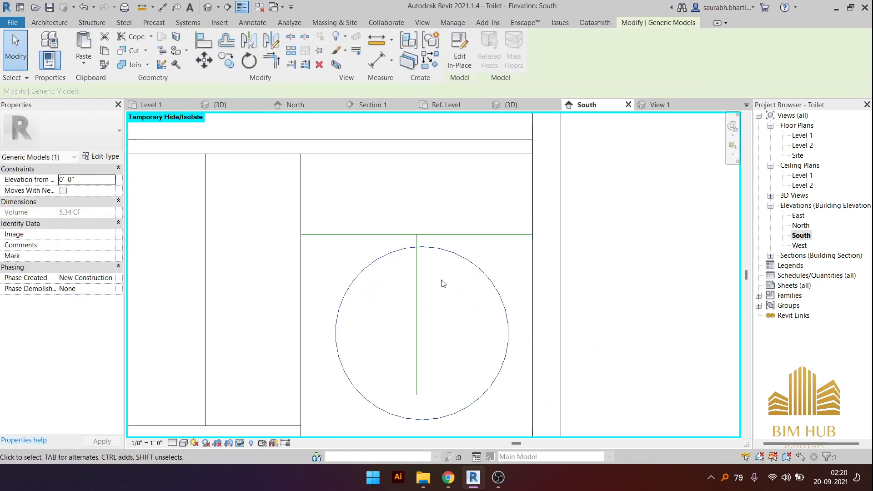
pyautogui.click(459, 50)
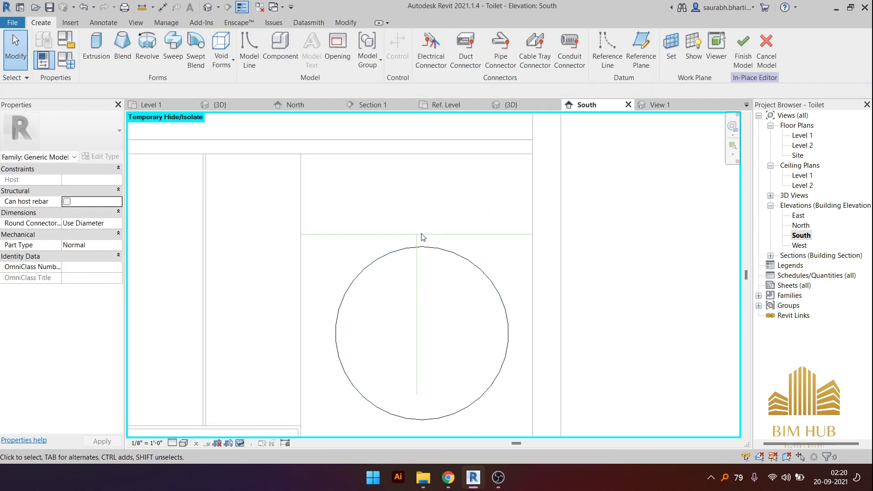
pyautogui.click(424, 247)
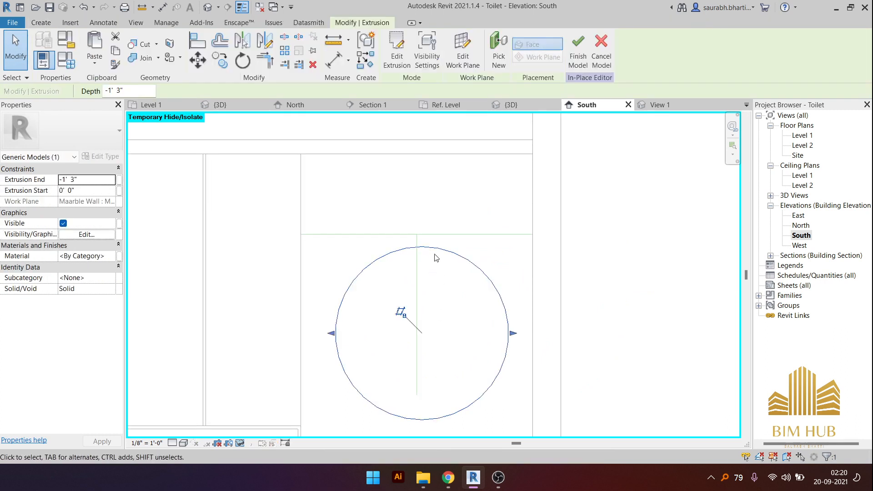
pyautogui.click(396, 51)
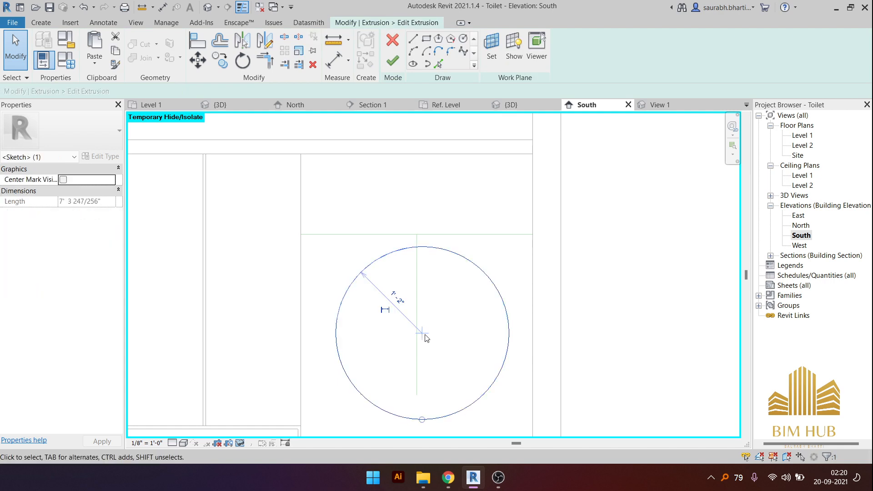
# - Enlarge the sketched circle to a radius of about 1'3"
pyautogui.scroll(-2, 410, 267)
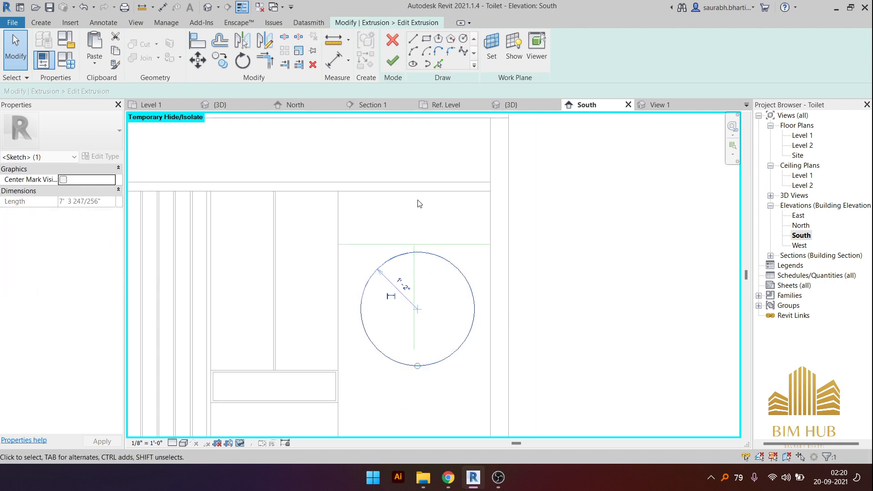
pyautogui.click(357, 250)
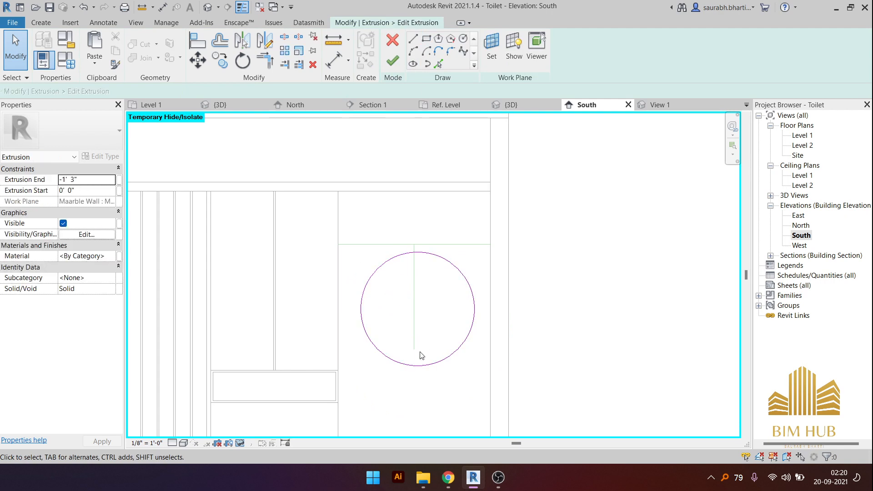
pyautogui.click(418, 365)
pyautogui.moveTo(417, 366)
pyautogui.mouseDown()
pyautogui.moveTo(403, 370)
pyautogui.moveTo(414, 370)
pyautogui.mouseUp()
pyautogui.click(416, 347)
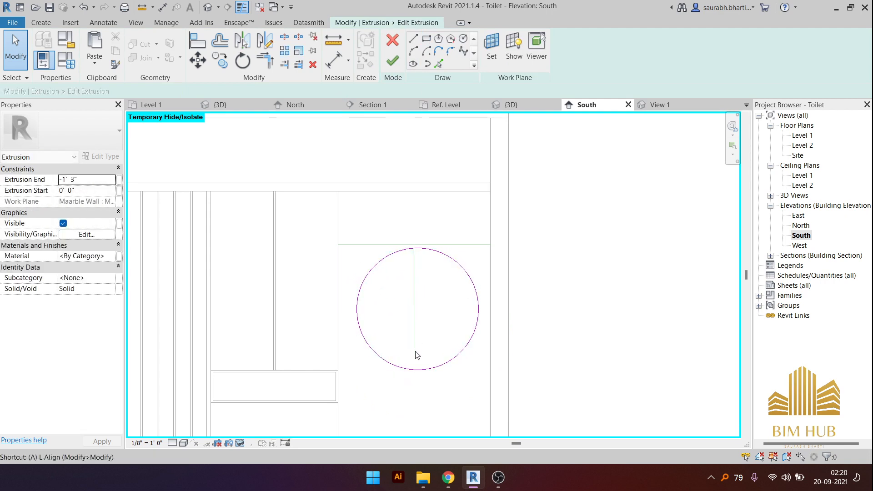
pyautogui.press('a')
pyautogui.press('l')
pyautogui.click(414, 300)
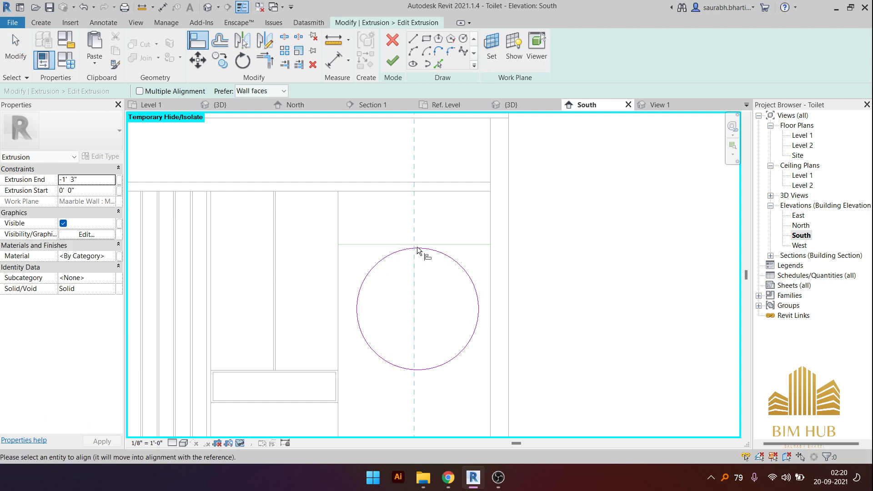
pyautogui.scroll(3, 423, 256)
pyautogui.press('Escape')
pyautogui.press('Escape')
# - Nudge the sketched circle left to centre it on the vertical guide line and finish the extrusion sketch
pyautogui.click(417, 232)
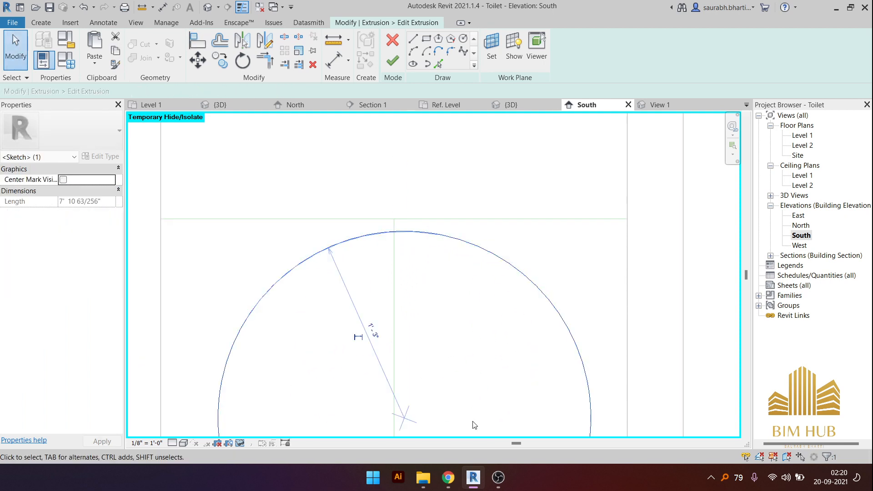
pyautogui.press('Left')
pyautogui.press('Left')
pyautogui.press('Left')
pyautogui.press('Left')
pyautogui.press('Left')
pyautogui.press('Escape')
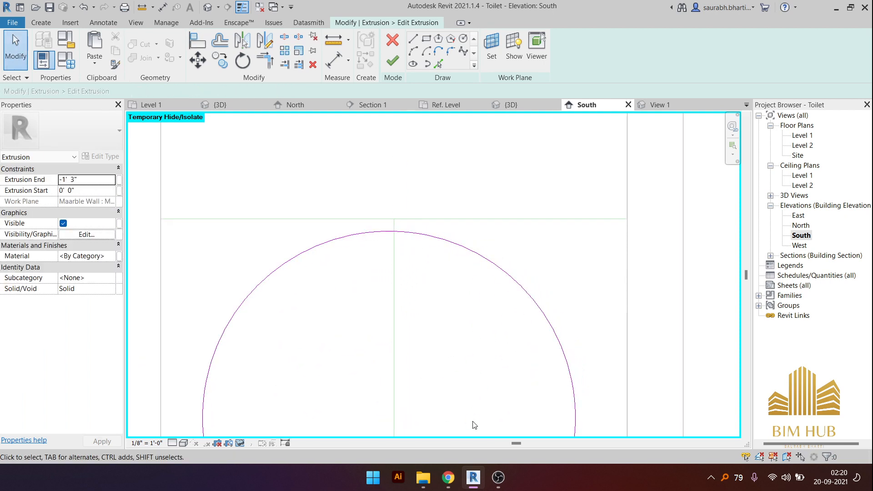
pyautogui.scroll(-5, 478, 400)
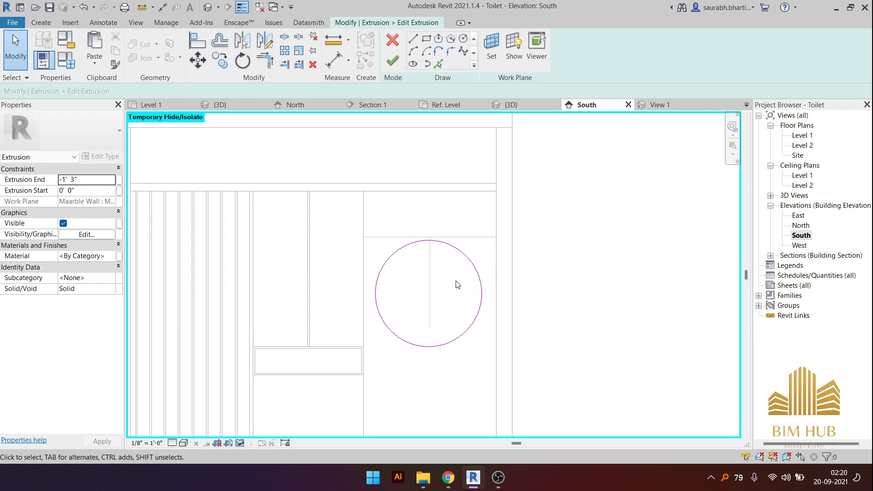
pyautogui.click(393, 60)
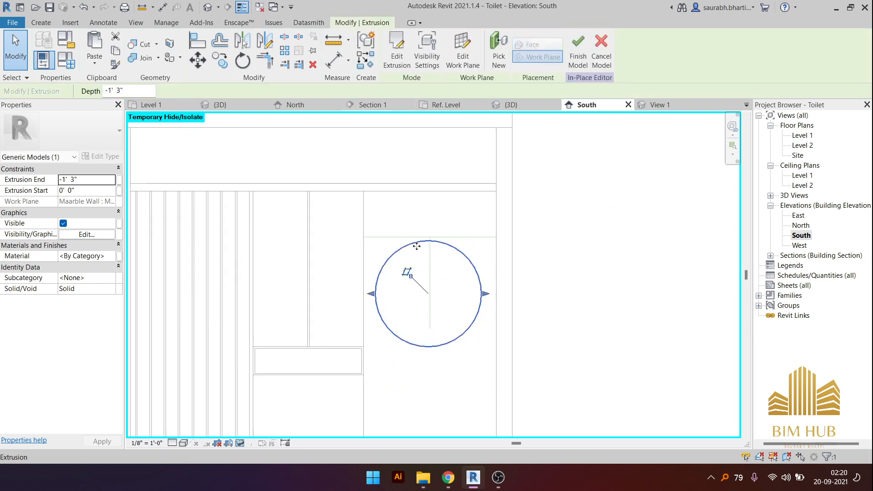
# - Set the circular extrusion's end to 1"
pyautogui.click(425, 262)
pyautogui.scroll(5, 431, 214)
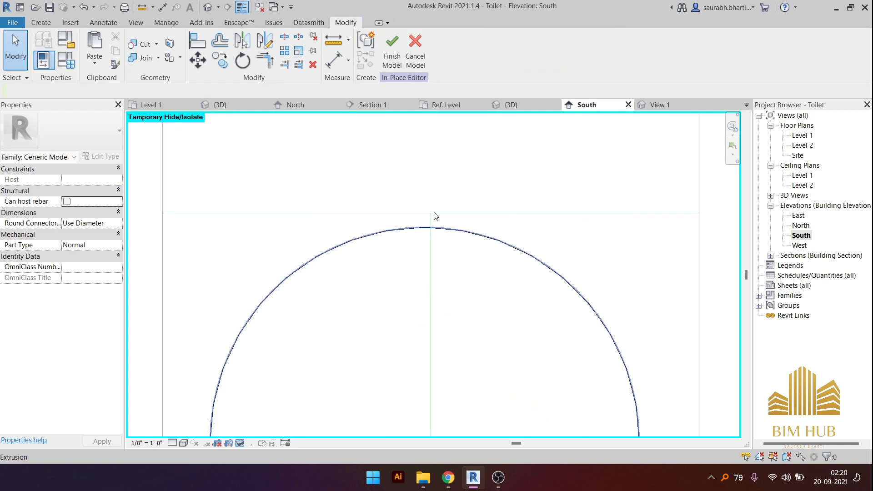
pyautogui.scroll(-3, 406, 200)
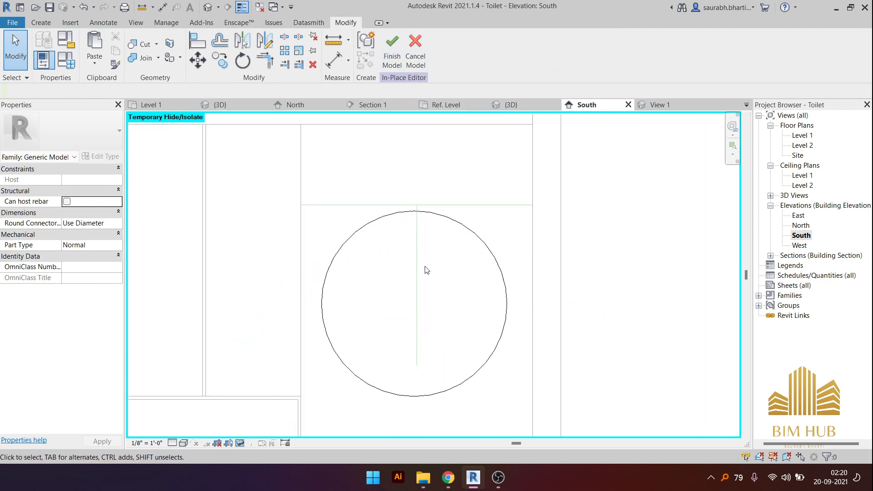
pyautogui.click(461, 221)
pyautogui.scroll(-3, 509, 300)
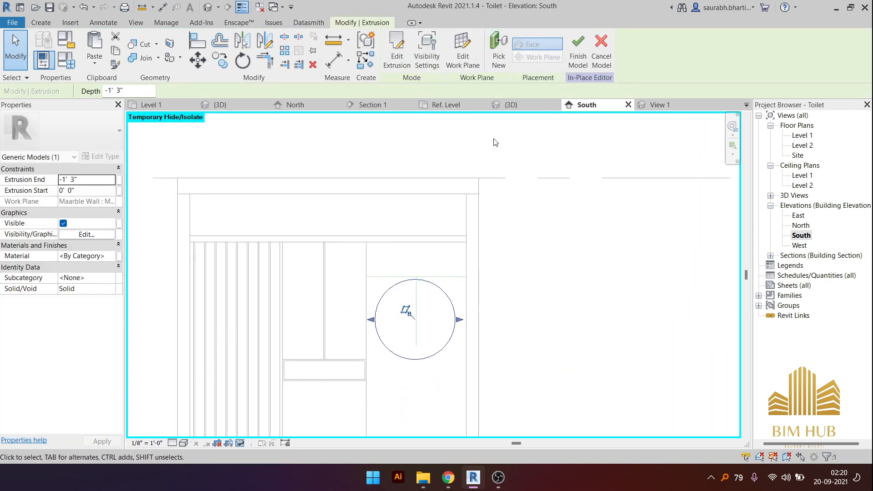
pyautogui.click(90, 191)
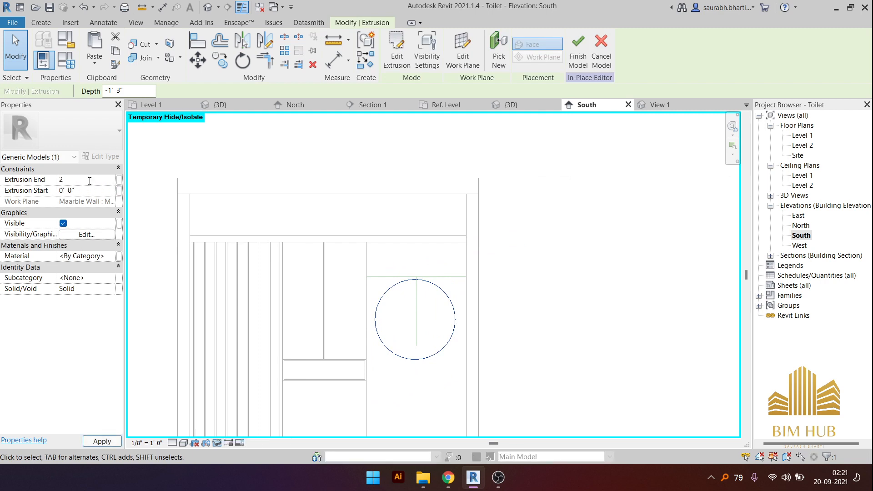
pyautogui.click(582, 276)
# - Finish the in-place model of the thin circular disc
pyautogui.scroll(-3, 560, 305)
pyautogui.moveTo(559, 323); pyautogui.dragTo(491, 359, button='middle')
pyautogui.click(392, 50)
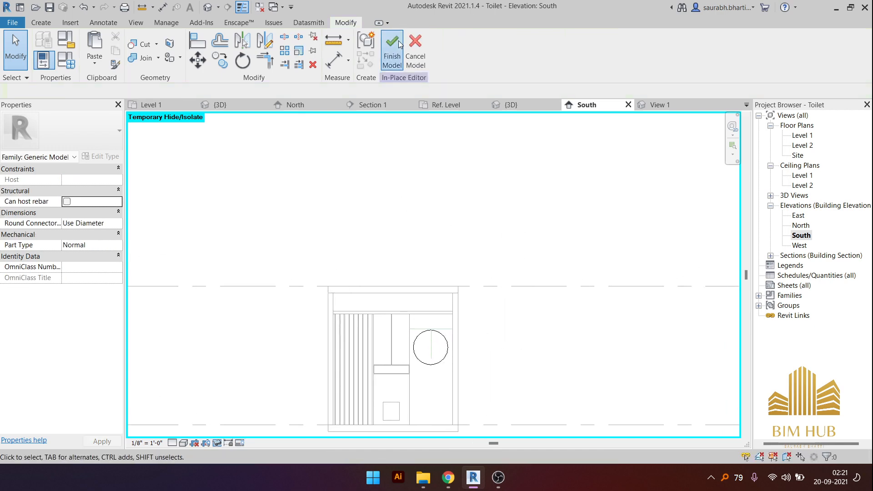
pyautogui.scroll(-2, 424, 207)
pyautogui.moveTo(519, 264); pyautogui.dragTo(584, 212, button='middle')
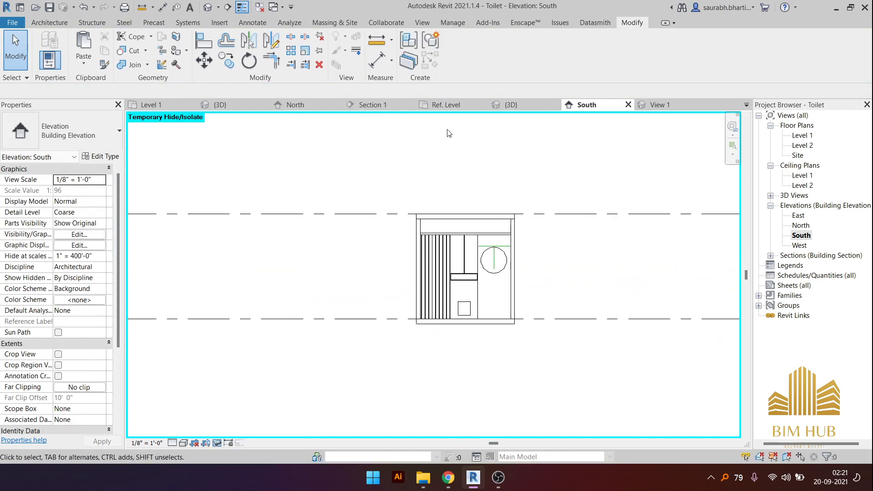
# - In the 3D view, delete the horizontal and vertical guide model lines around the circular disc
pyautogui.click(208, 7)
pyautogui.moveTo(546, 292); pyautogui.dragTo(439, 355, button='middle')
pyautogui.scroll(5, 473, 272)
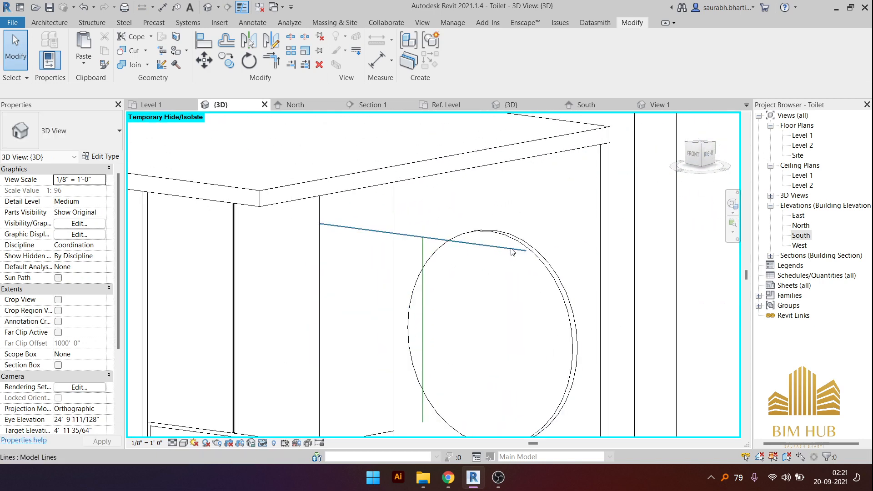
pyautogui.click(513, 252)
pyautogui.press('Delete')
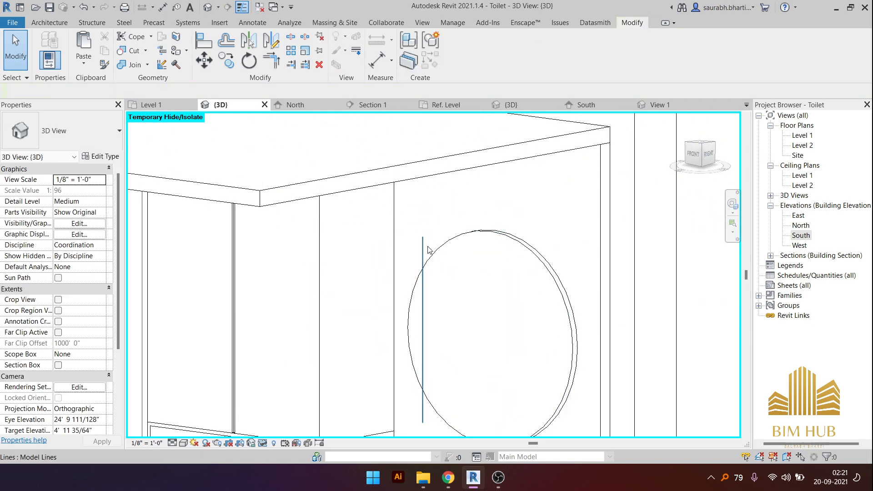
pyautogui.click(423, 248)
pyautogui.press('Delete')
pyautogui.scroll(-3, 451, 306)
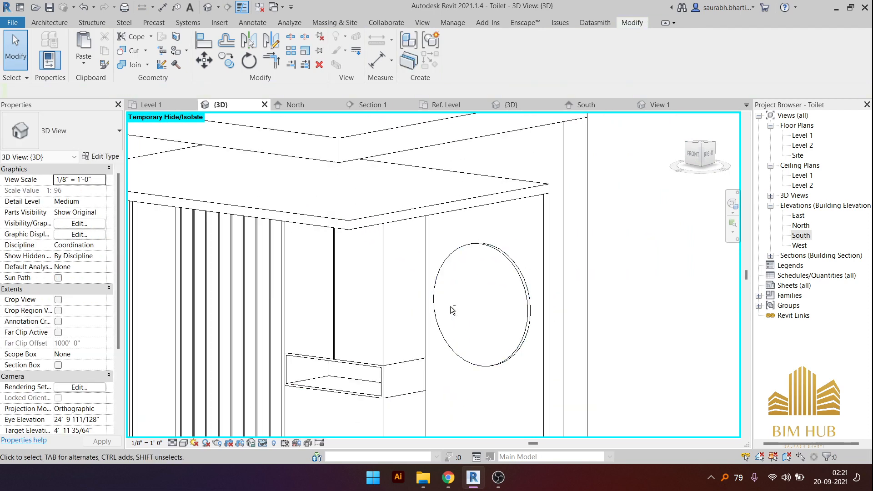
# - Orient the 3D view to the front of the toilet
pyautogui.keyDown('shift'); pyautogui.moveTo(450, 307); pyautogui.dragTo(535, 313, button='middle'); pyautogui.keyUp('shift')
pyautogui.moveTo(513, 271); pyautogui.dragTo(691, 230, button='middle')
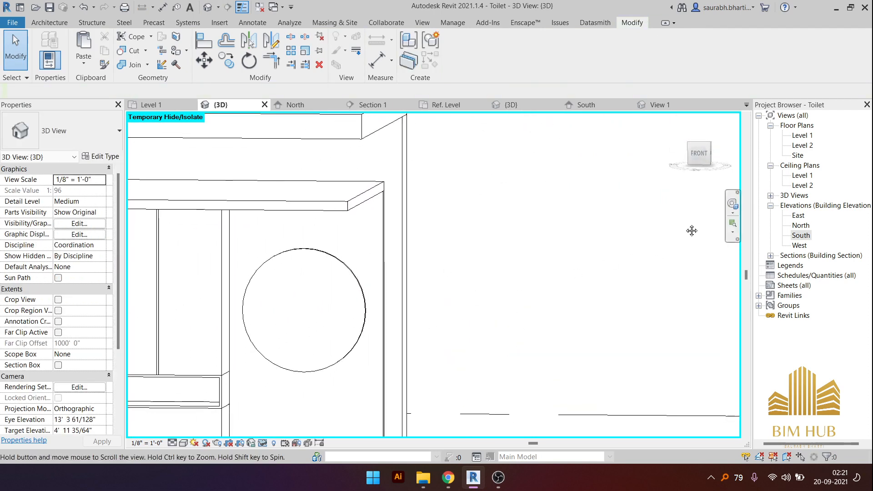
pyautogui.click(700, 155)
pyautogui.scroll(8, 359, 280)
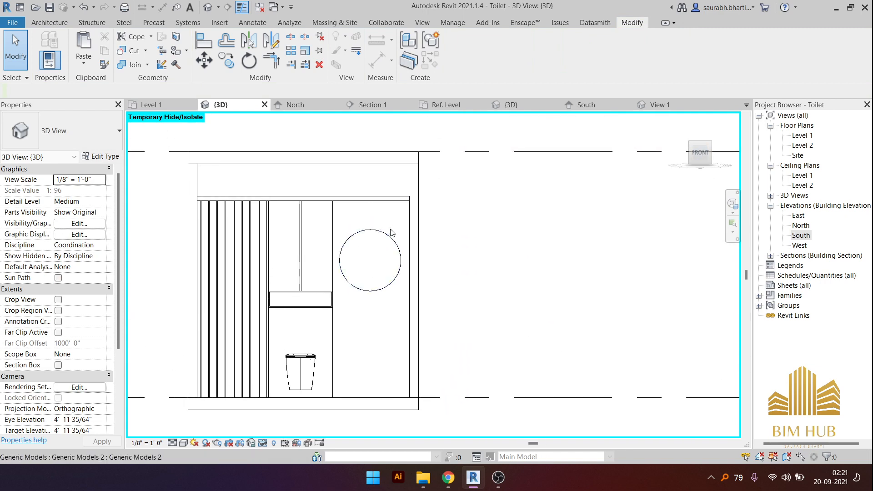
pyautogui.click(364, 231)
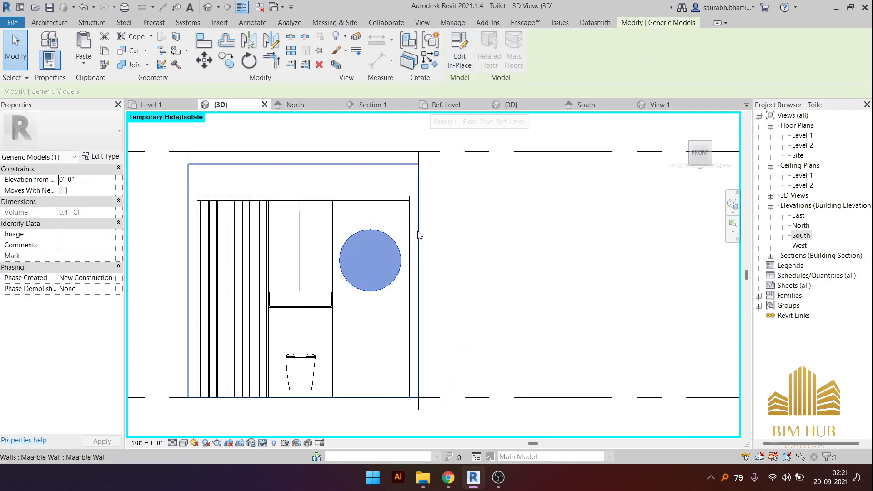
pyautogui.click(49, 22)
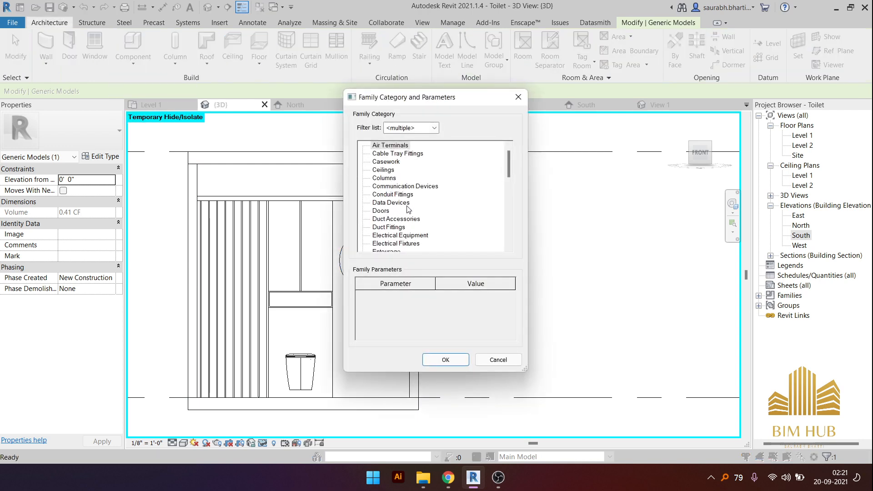
pyautogui.press('Escape')
# - Edit the circular disc in place, associate its material with a new instance family parameter named Mirror Material, and finish the model
pyautogui.click(395, 241)
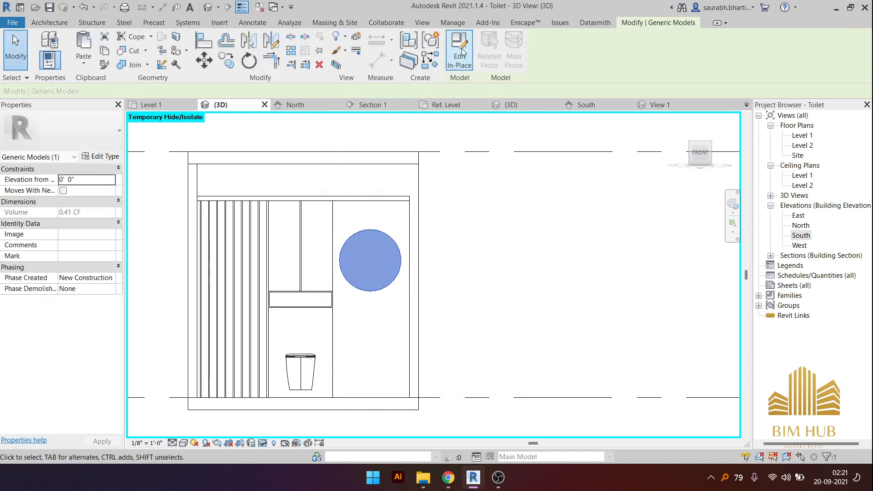
pyautogui.click(460, 51)
pyautogui.click(377, 239)
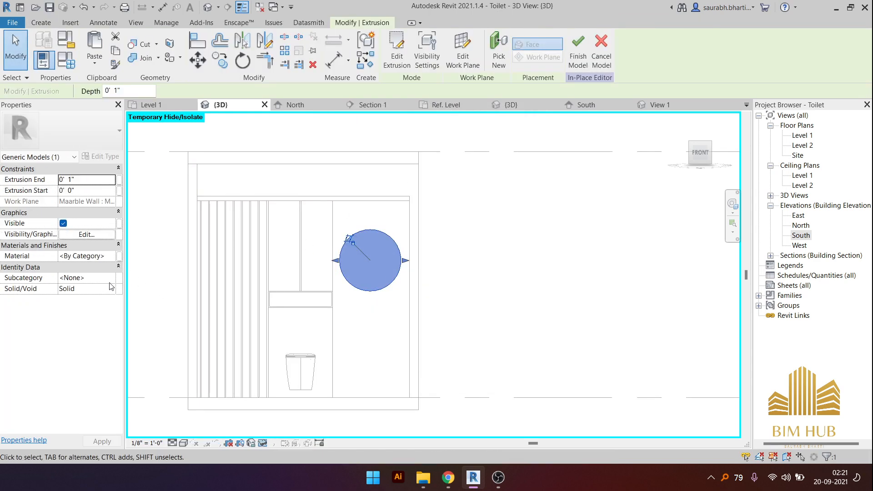
pyautogui.click(118, 256)
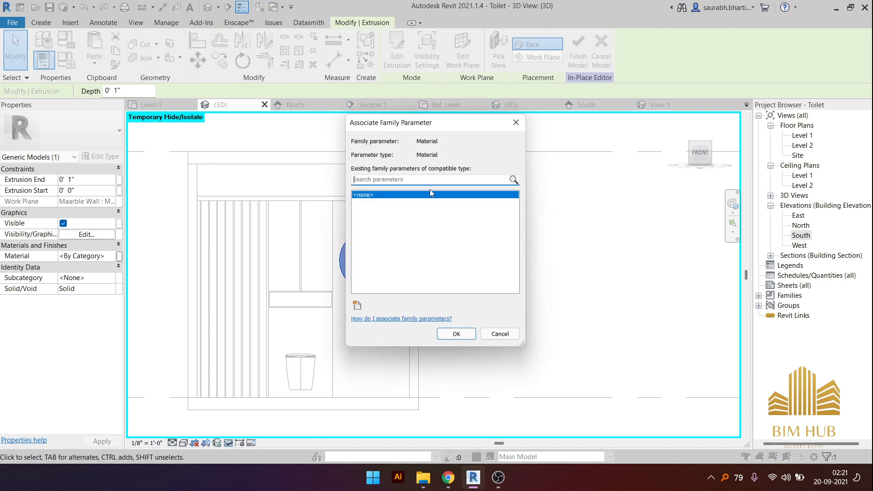
pyautogui.click(357, 305)
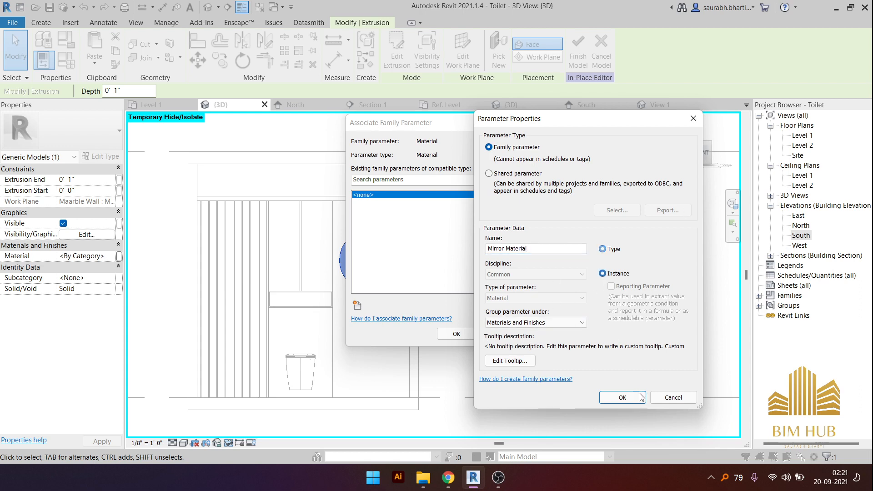
pyautogui.click(622, 398)
pyautogui.click(473, 338)
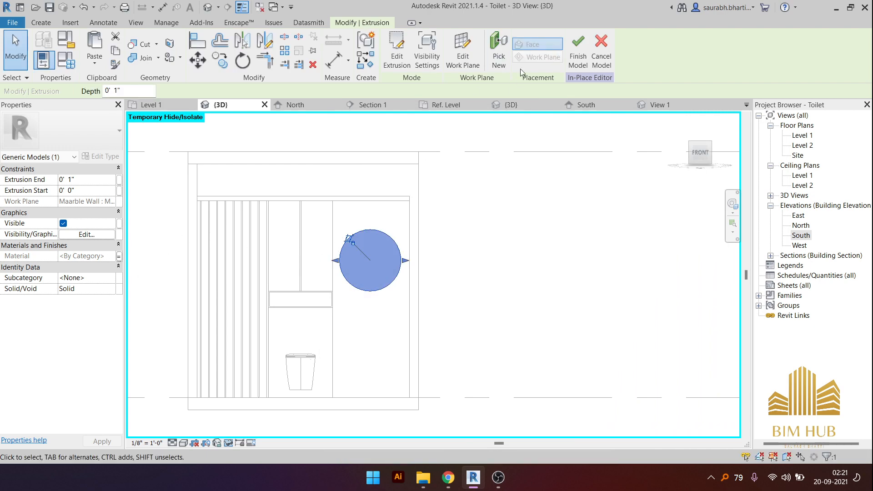
pyautogui.click(578, 50)
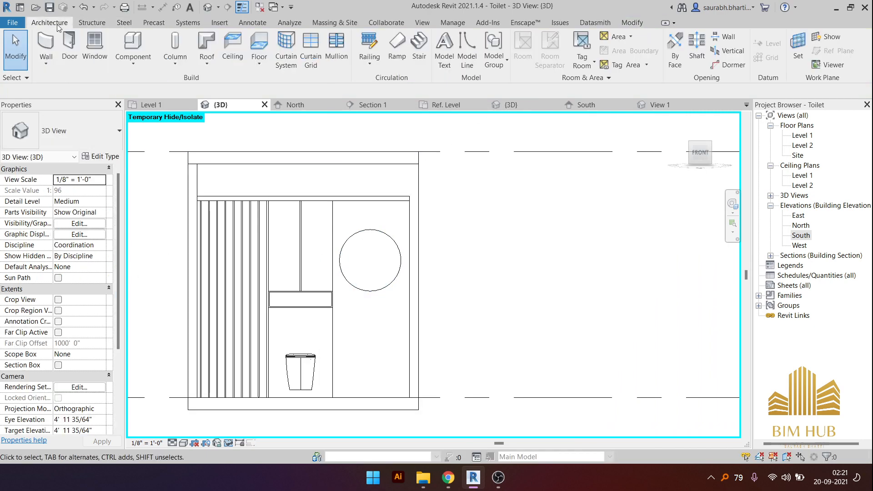
# - Start a new in-place component in the Generic Models category and name it Light
pyautogui.click(131, 64)
pyautogui.click(145, 109)
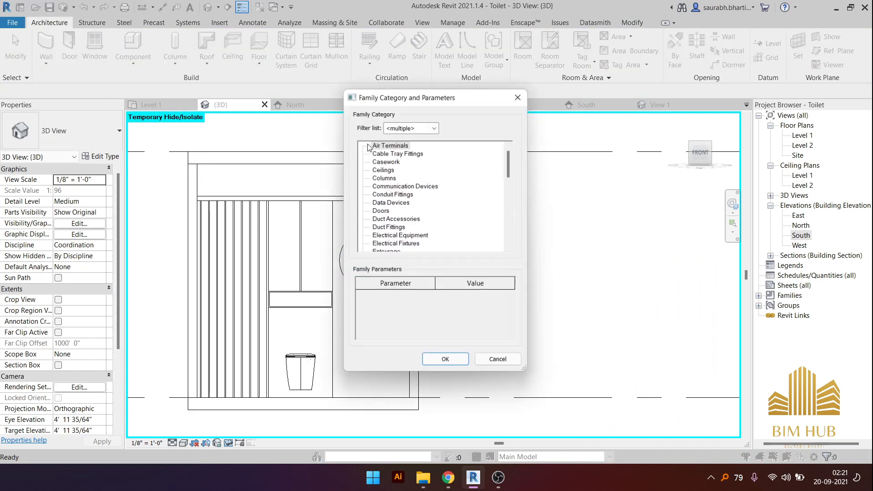
pyautogui.scroll(-2, 394, 219)
pyautogui.click(395, 204)
pyautogui.press('g')
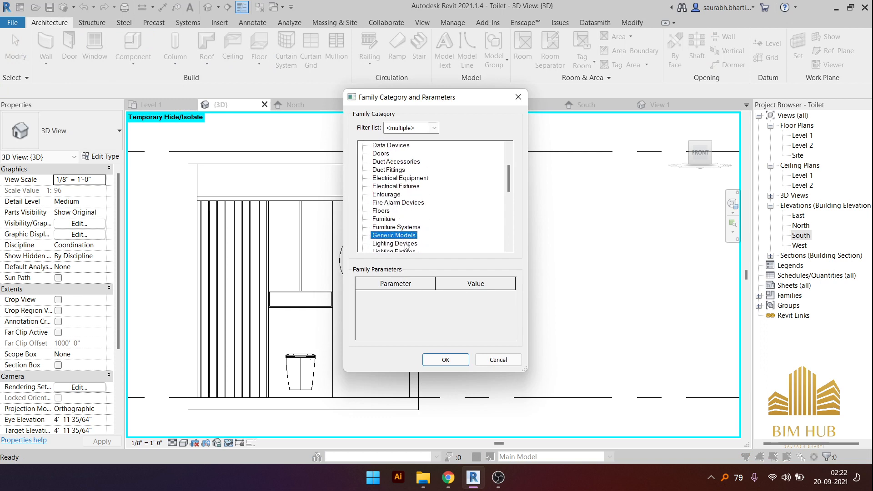
pyautogui.click(446, 360)
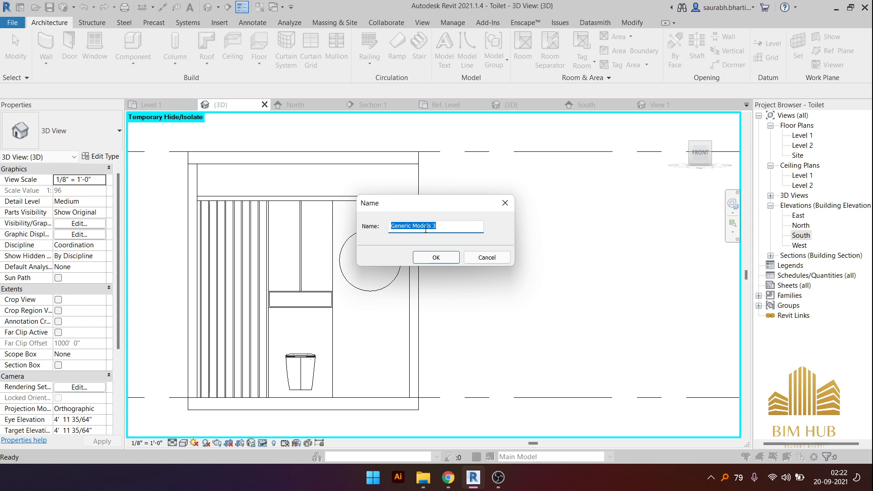
pyautogui.write('Light')
pyautogui.press('Return')
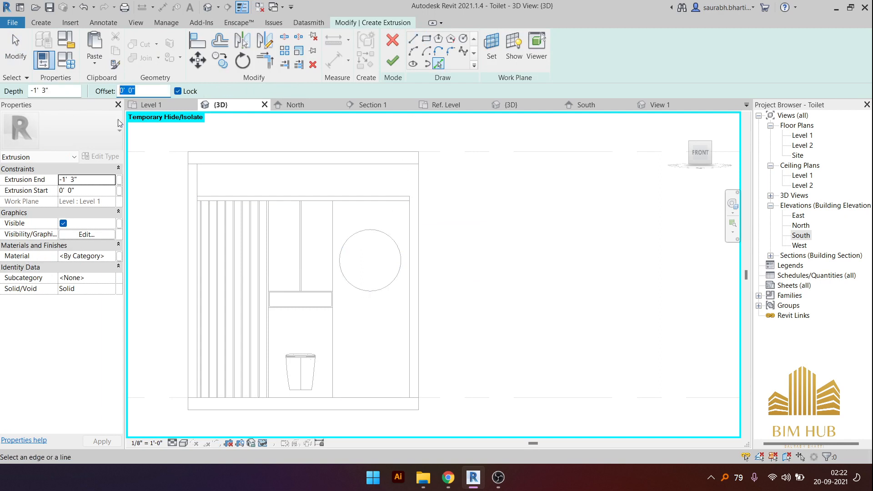
pyautogui.write('1"')
pyautogui.scroll(5, 380, 237)
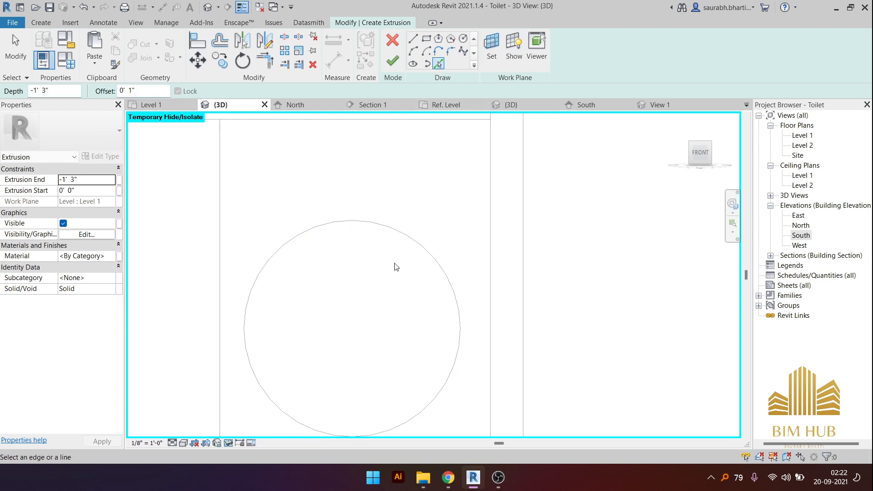
pyautogui.click(395, 228)
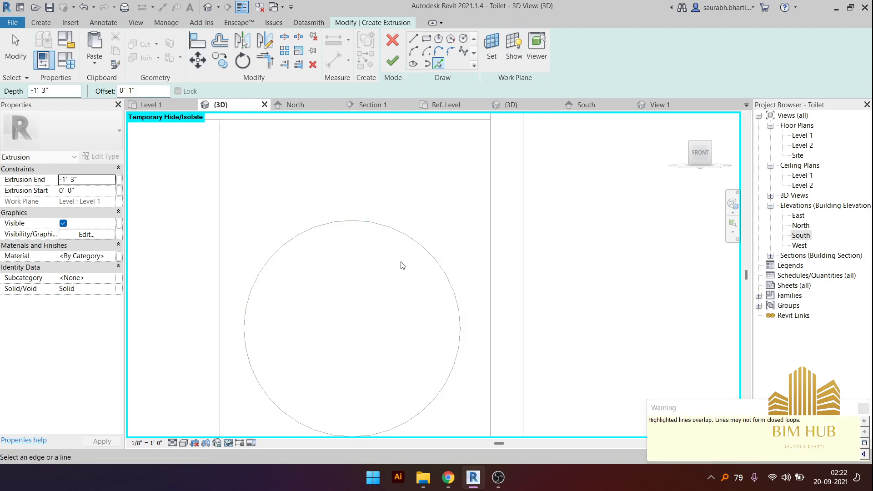
pyautogui.hotkey('ctrl', 'z')
pyautogui.scroll(-5, 389, 255)
pyautogui.hotkey('ctrl', 'z')
pyautogui.scroll(-1, 355, 232)
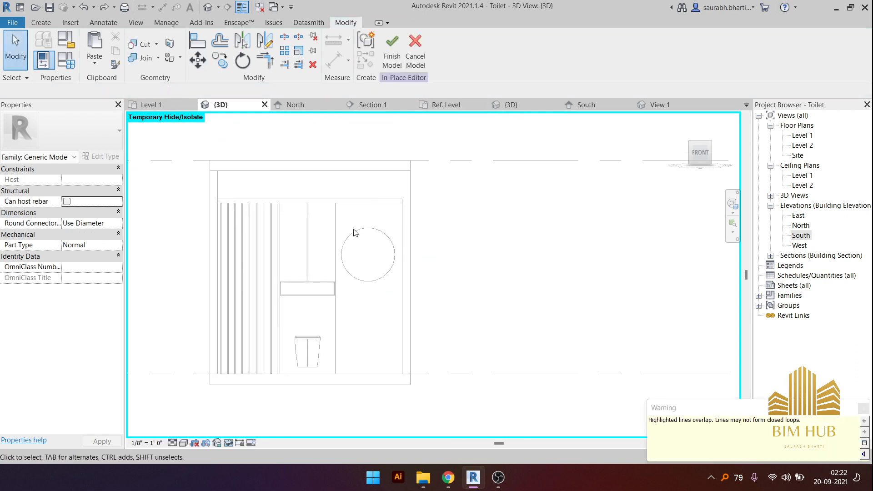
# - Set the work plane by picking the plane of the round mirror's face in the front 3D view
pyautogui.keyDown('shift'); pyautogui.moveTo(355, 232); pyautogui.dragTo(369, 236, button='middle'); pyautogui.keyUp('shift')
pyautogui.click(700, 149)
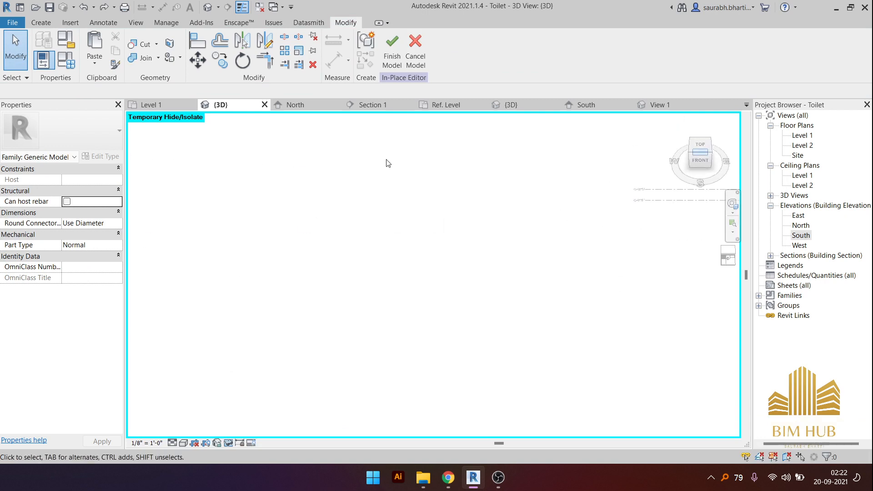
pyautogui.scroll(5, 321, 224)
pyautogui.scroll(-6, 498, 295)
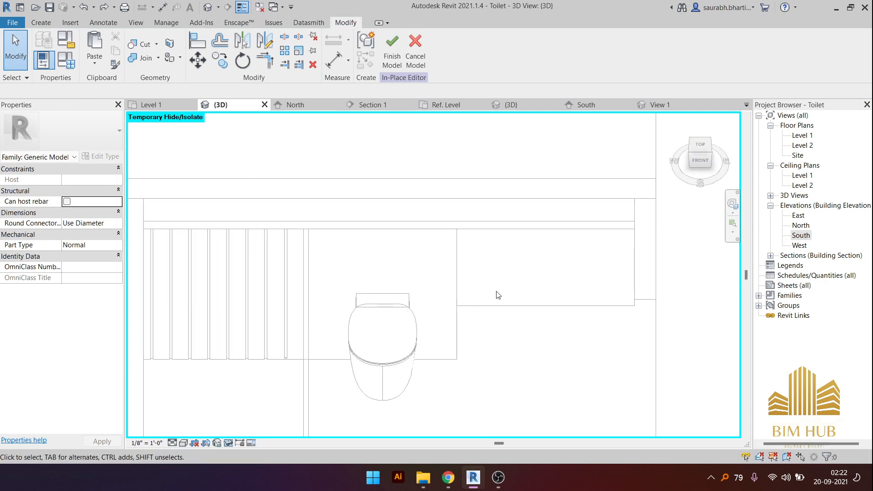
pyautogui.click(700, 162)
pyautogui.click(691, 155)
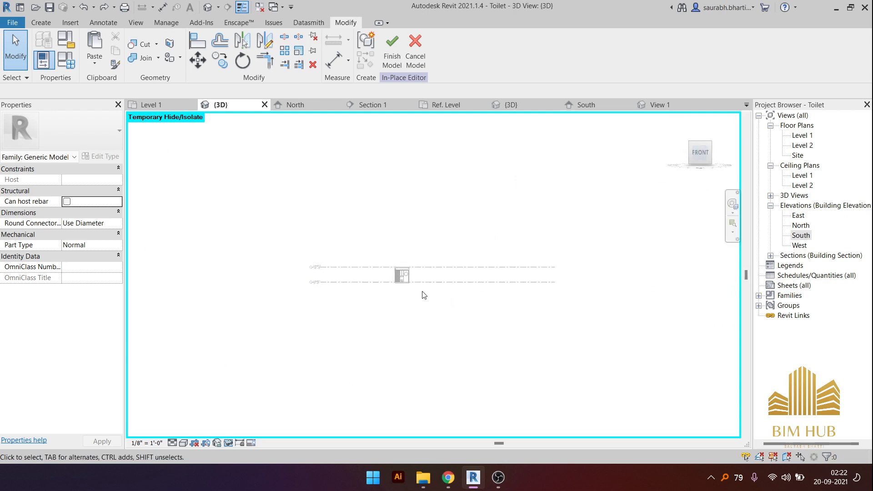
pyautogui.scroll(8, 337, 279)
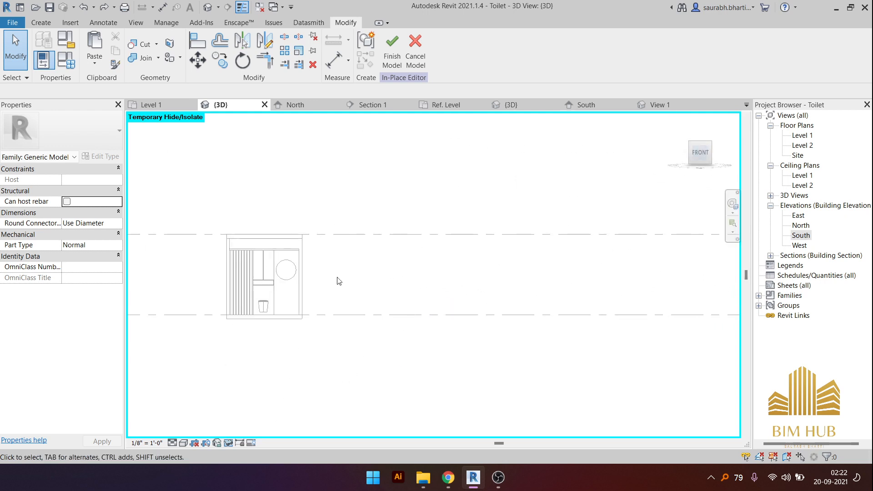
pyautogui.click(41, 22)
pyautogui.click(671, 49)
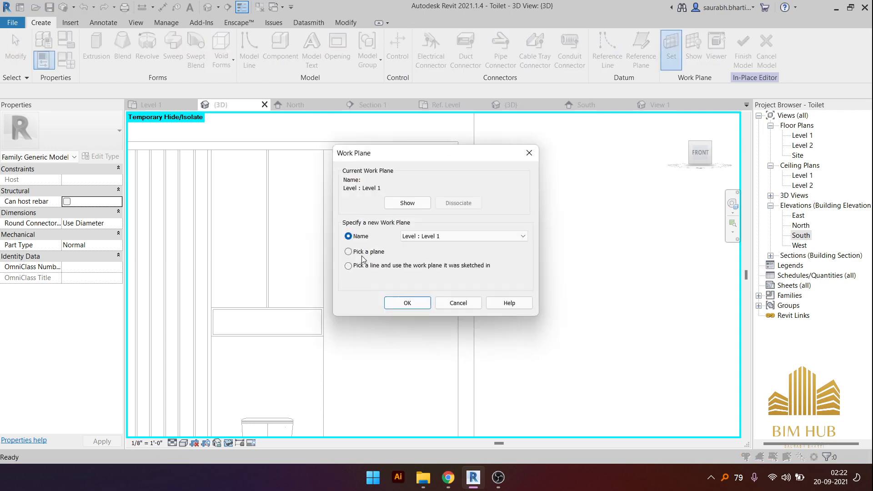
pyautogui.click(363, 252)
pyautogui.click(407, 303)
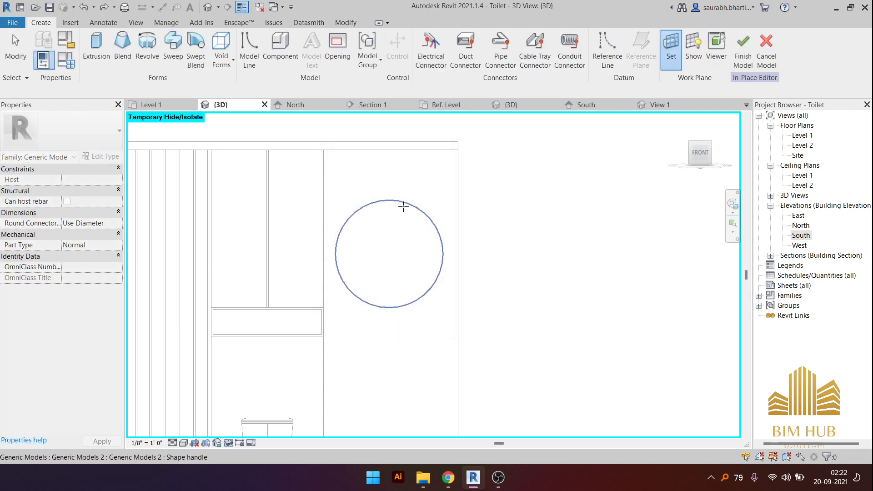
pyautogui.click(404, 208)
# - Start an extrusion on the mirror's plane with its extrusion end set to 1/4"
pyautogui.click(99, 57)
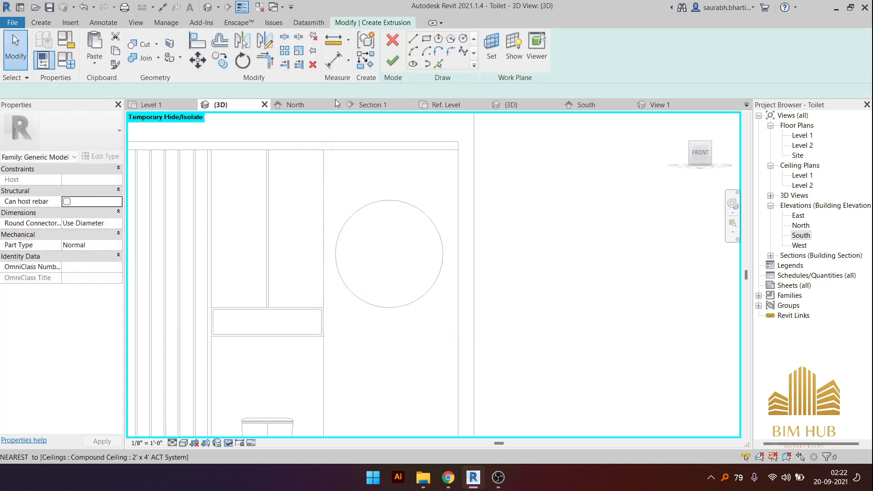
pyautogui.click(89, 190)
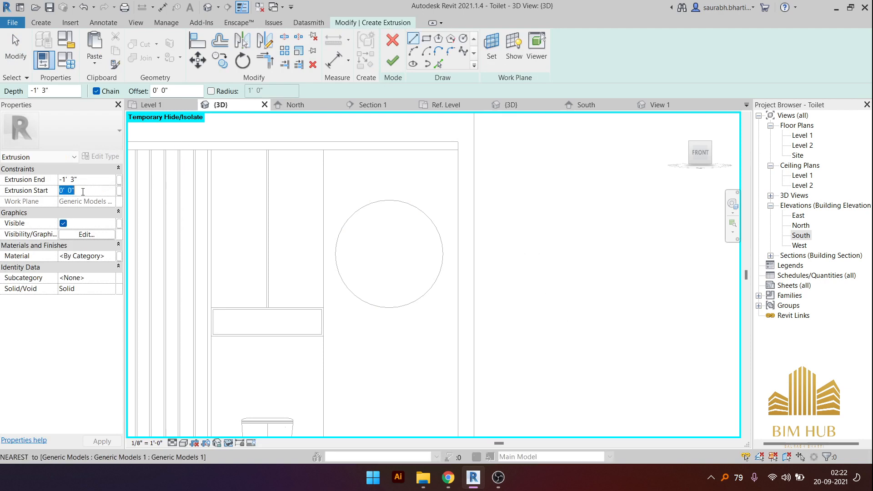
pyautogui.write('-')
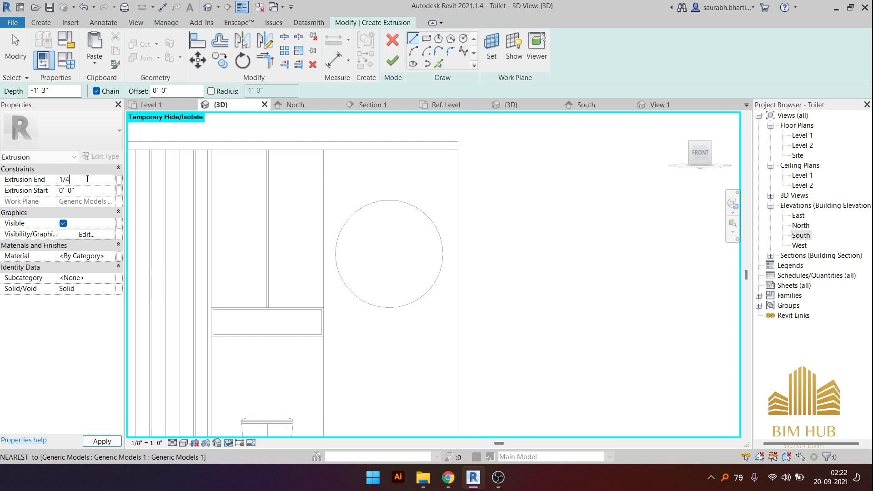
pyautogui.press('Return')
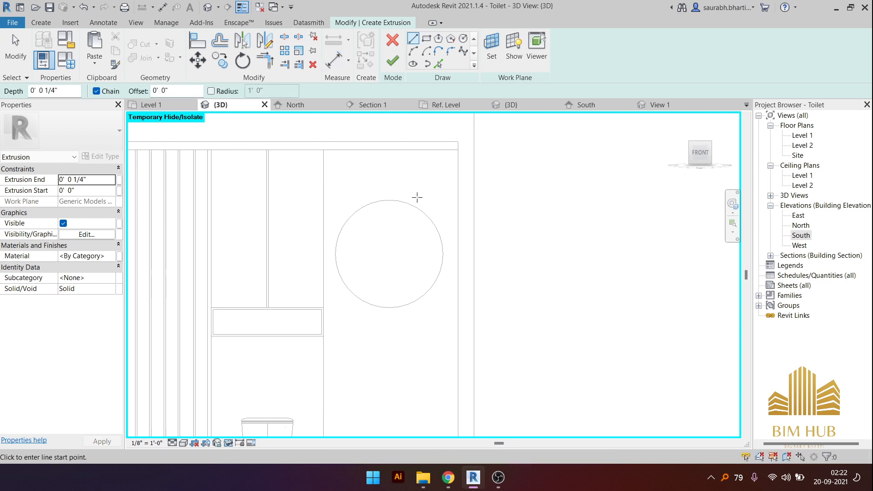
# - Trace the mirror's full circular outline into the extrusion sketch by picking its existing edges with zero offset
pyautogui.click(439, 64)
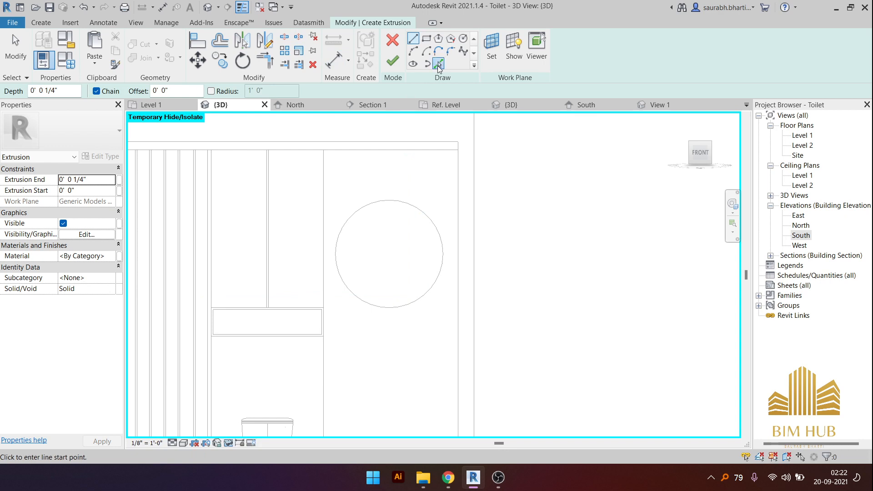
pyautogui.click(415, 205)
pyautogui.click(353, 223)
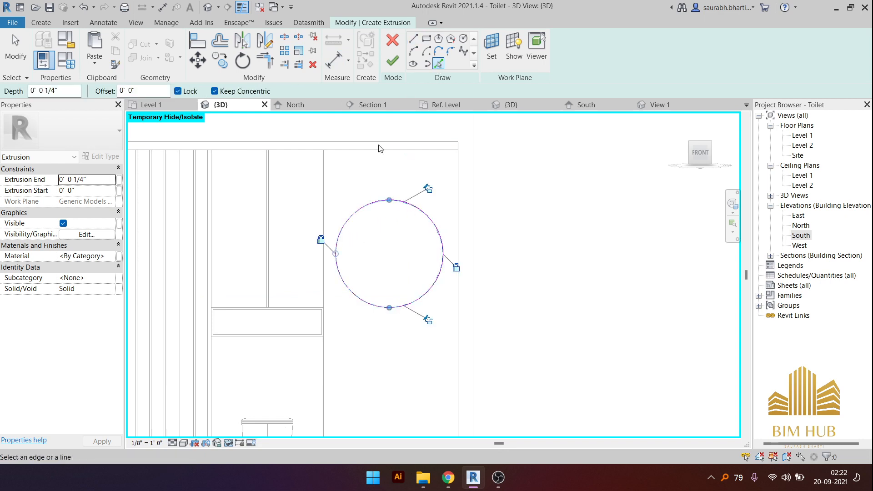
# - Set the offset for picked sketch lines to 1"
pyautogui.moveTo(147, 92); pyautogui.dragTo(38, 91)
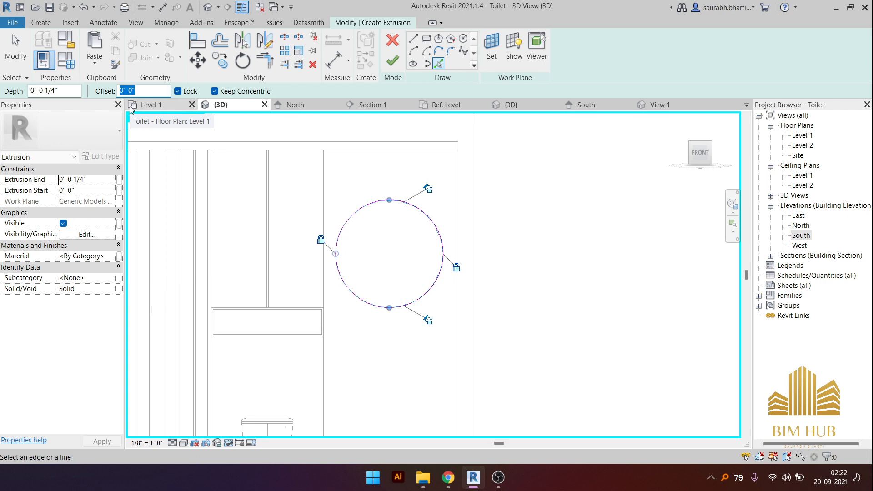
pyautogui.write('1"')
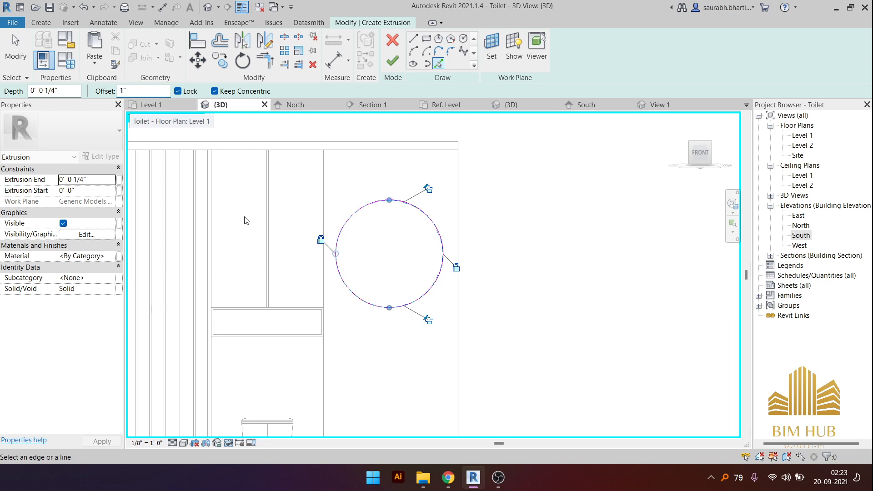
# - Offset the picked circular outline inward by 1" twice to sketch two concentric circles inside it
pyautogui.click(413, 210)
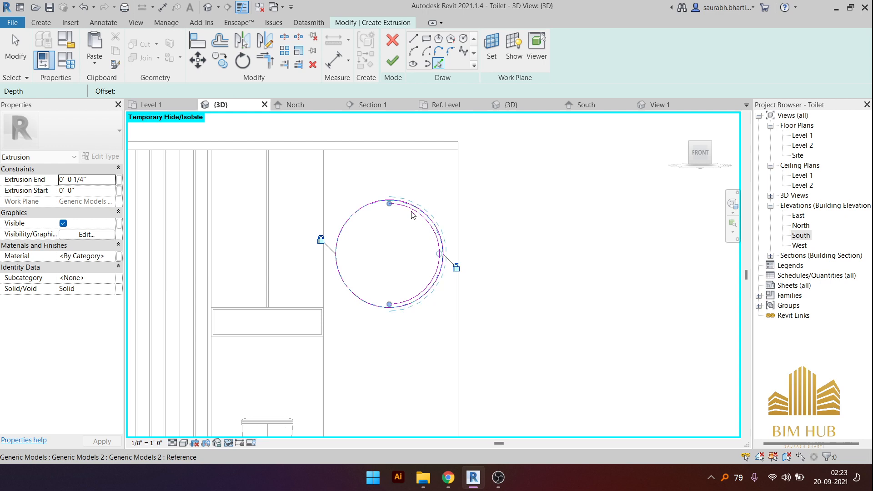
pyautogui.click(342, 228)
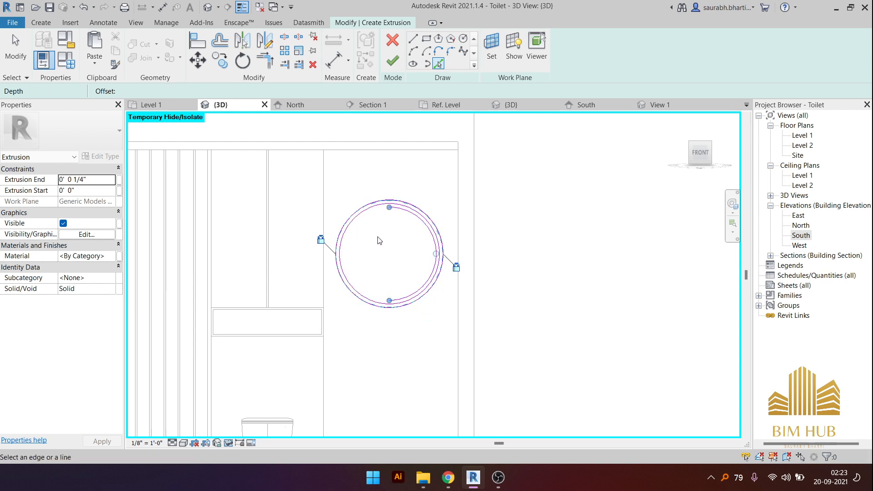
pyautogui.press('Escape')
pyautogui.press('Escape')
# - Delete the outermost circle from the sketch and finish the ring as a 1/4" deep extrusion
pyautogui.scroll(2, 372, 211)
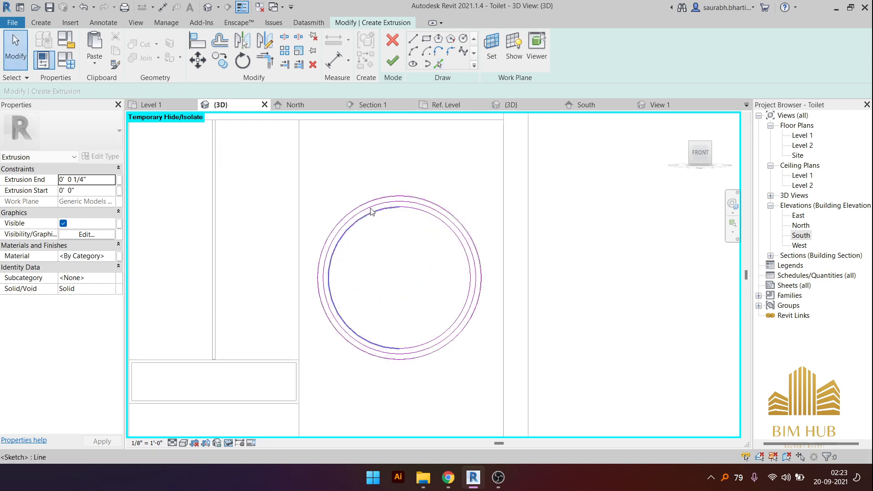
pyautogui.scroll(3, 370, 207)
pyautogui.click(363, 197)
pyautogui.press('Delete')
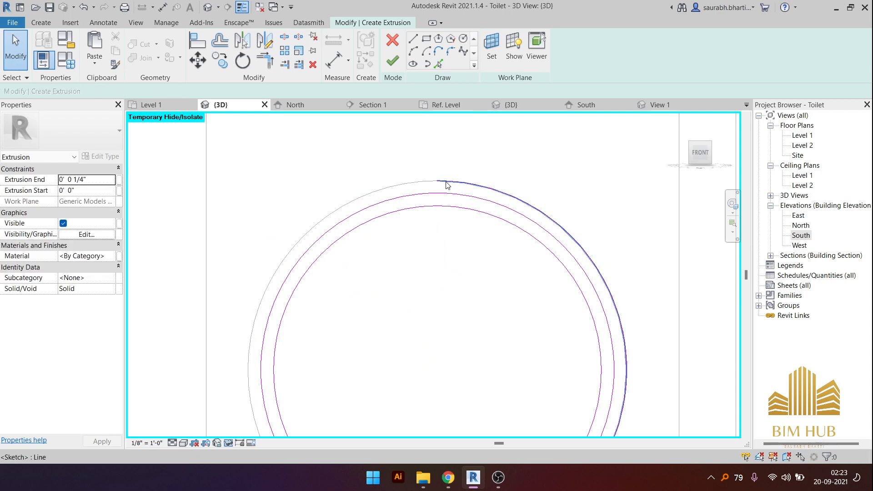
pyautogui.scroll(-5, 436, 186)
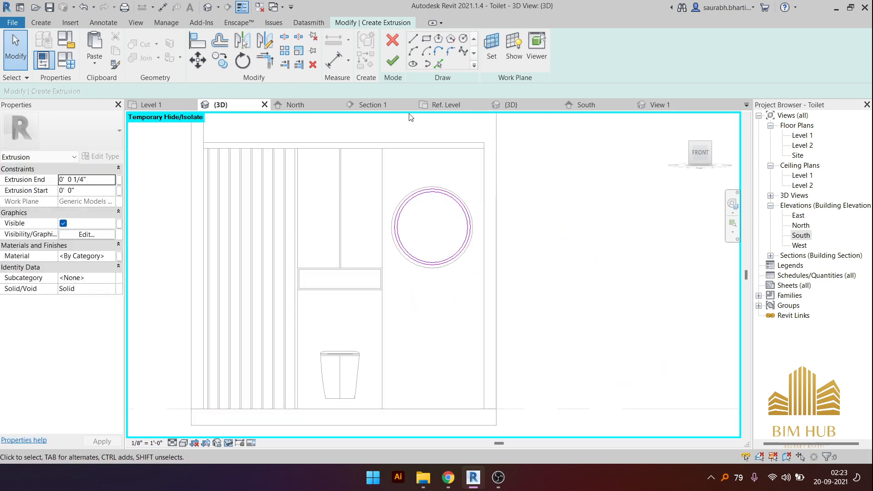
pyautogui.click(388, 64)
# - Link the ring extrusion's material to a new instance family parameter named LIght Material, and finish the in-place model
pyautogui.keyDown('shift'); pyautogui.moveTo(446, 210); pyautogui.dragTo(438, 214, button='middle'); pyautogui.keyUp('shift')
pyautogui.scroll(5, 454, 214)
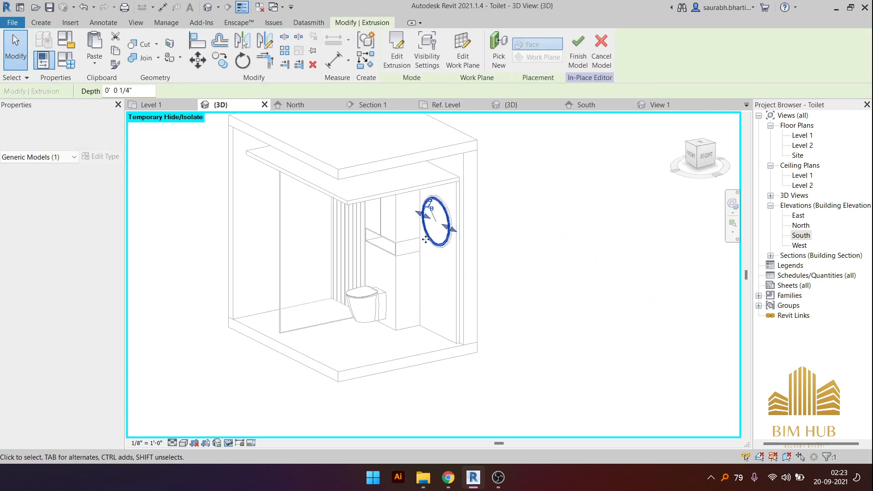
pyautogui.keyDown('shift'); pyautogui.moveTo(498, 214); pyautogui.dragTo(567, 246, button='middle'); pyautogui.keyUp('shift')
pyautogui.scroll(-3, 563, 121)
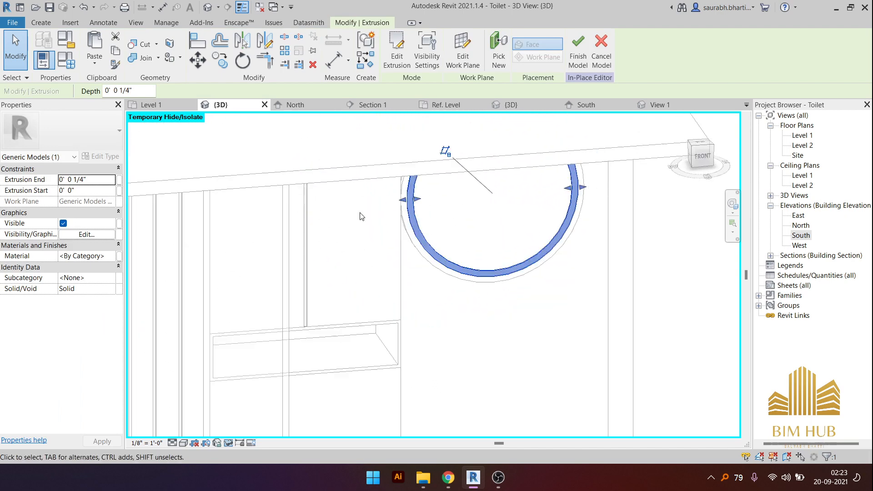
pyautogui.click(119, 257)
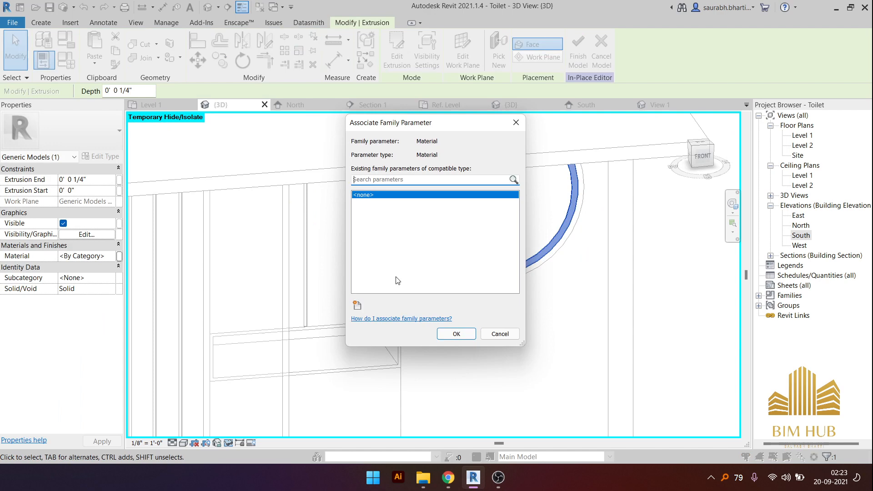
pyautogui.click(357, 305)
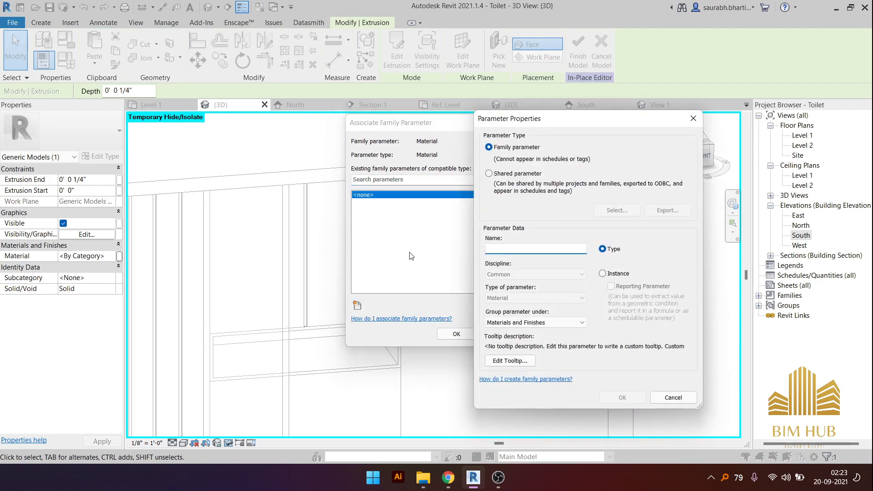
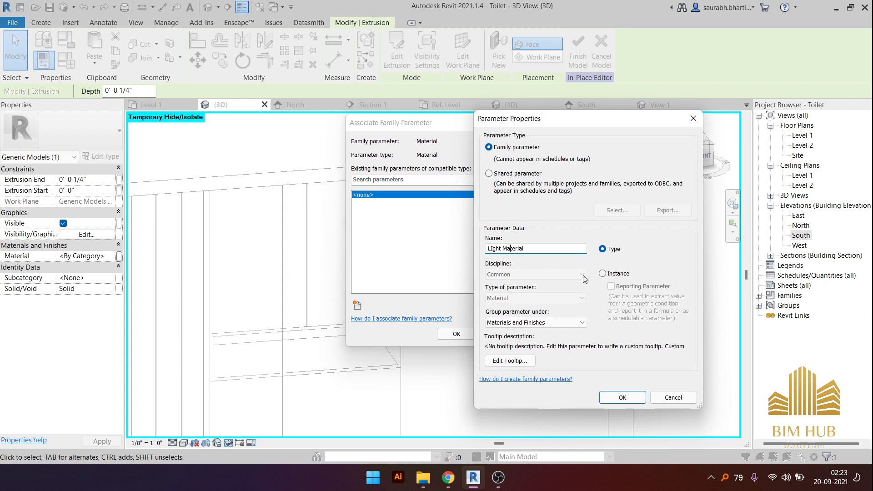
pyautogui.click(603, 274)
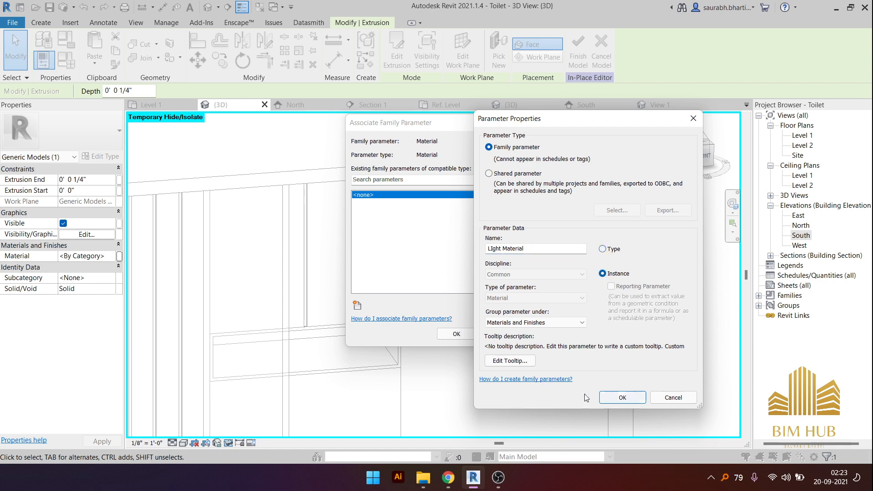
pyautogui.click(621, 397)
pyautogui.click(456, 333)
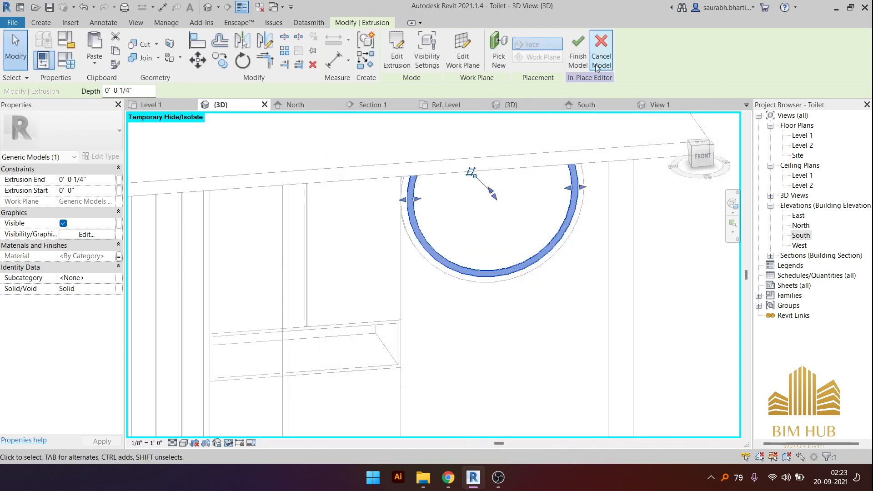
pyautogui.click(578, 48)
# - Edit the round mirror in place and open its Mirror Material family parameter for choosing a material
pyautogui.click(560, 249)
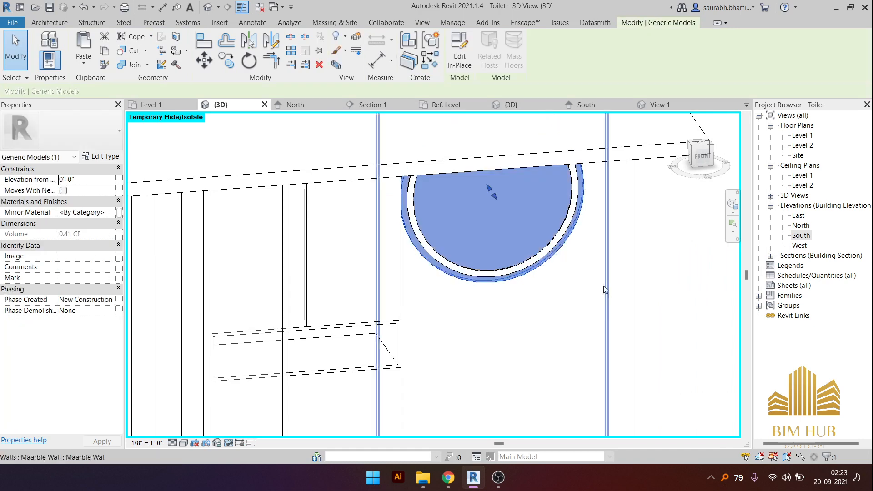
pyautogui.keyDown('shift'); pyautogui.moveTo(487, 185); pyautogui.dragTo(553, 140, button='middle'); pyautogui.keyUp('shift')
pyautogui.click(460, 51)
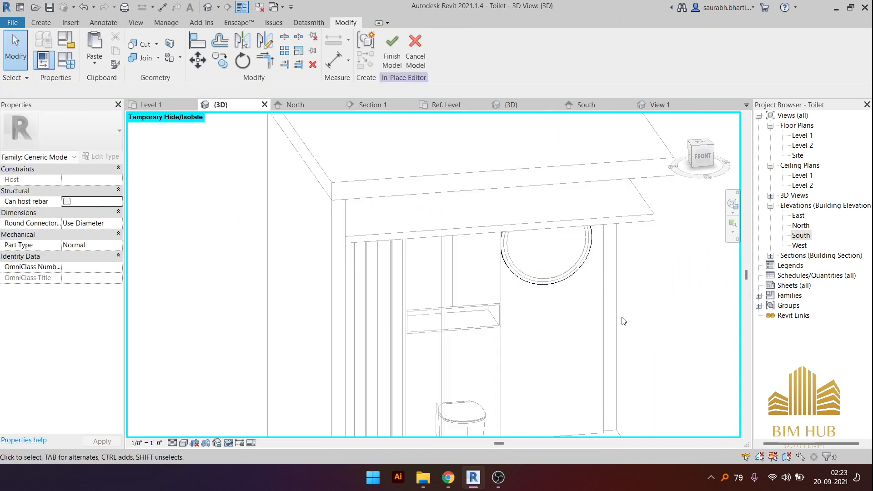
pyautogui.click(580, 277)
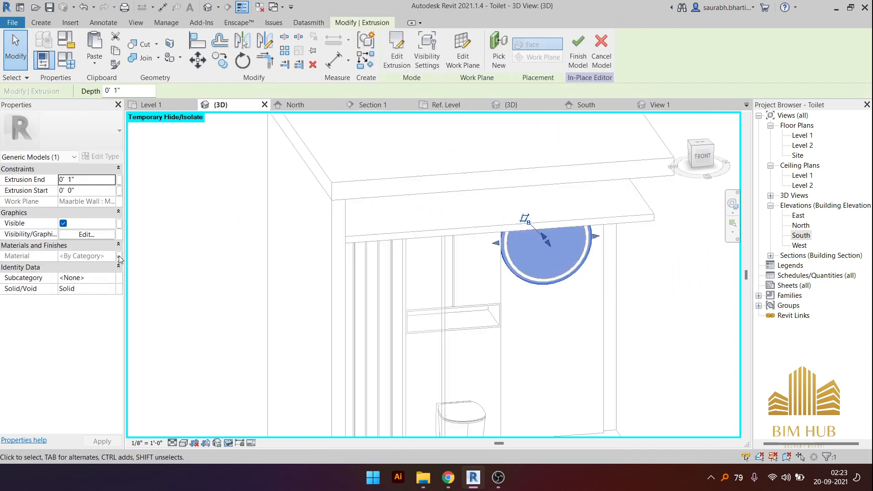
pyautogui.click(70, 65)
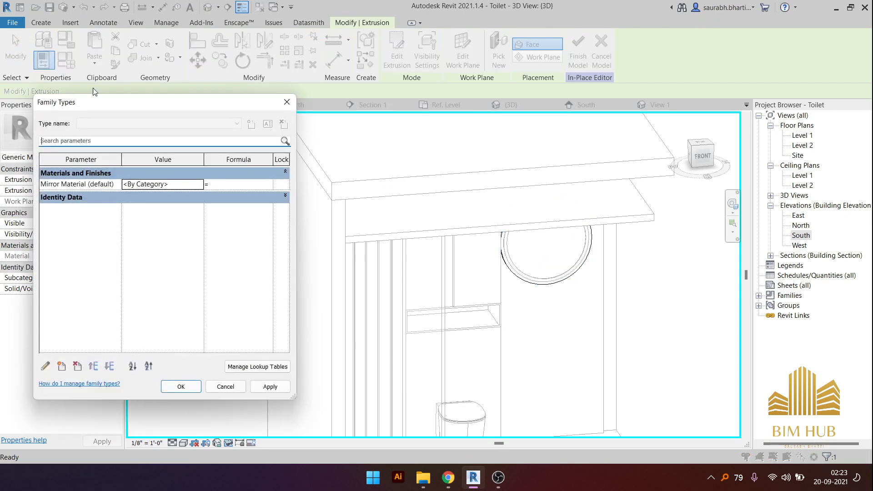
pyautogui.click(198, 185)
pyautogui.click(198, 185)
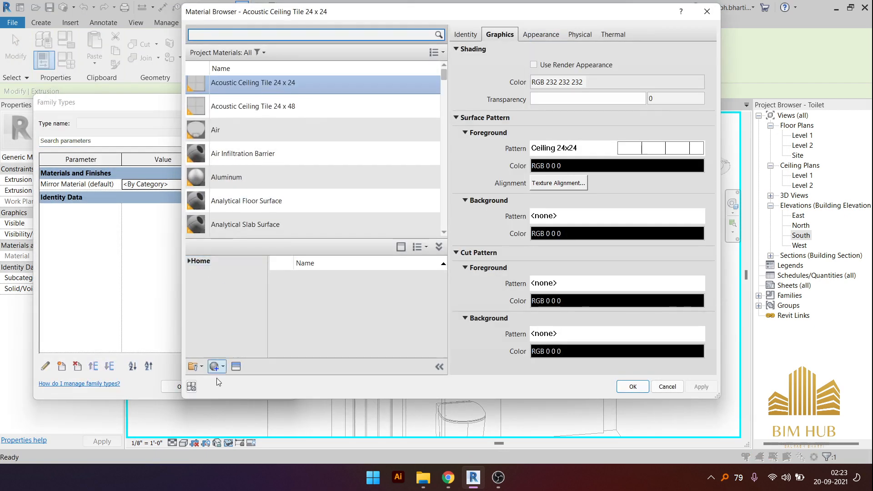
# - Create a new material in the project and name it 1.Mirror Material
pyautogui.click(218, 365)
pyautogui.click(233, 380)
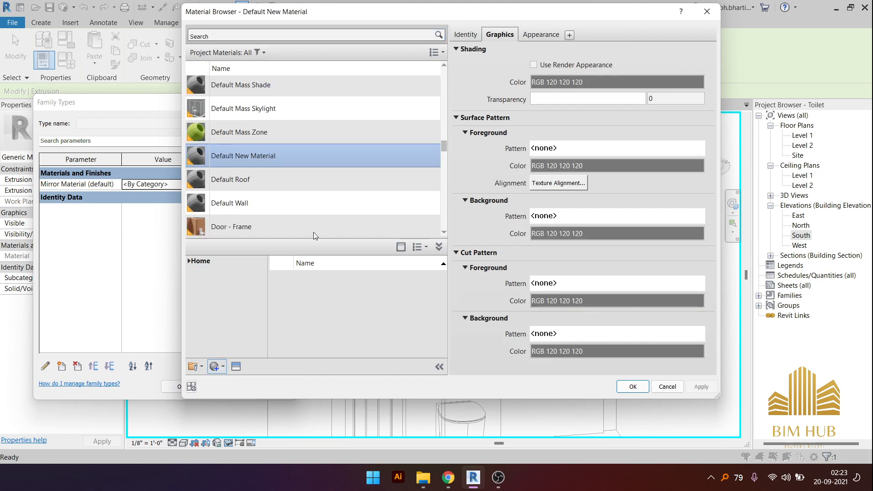
pyautogui.rightClick(282, 160)
pyautogui.click(308, 189)
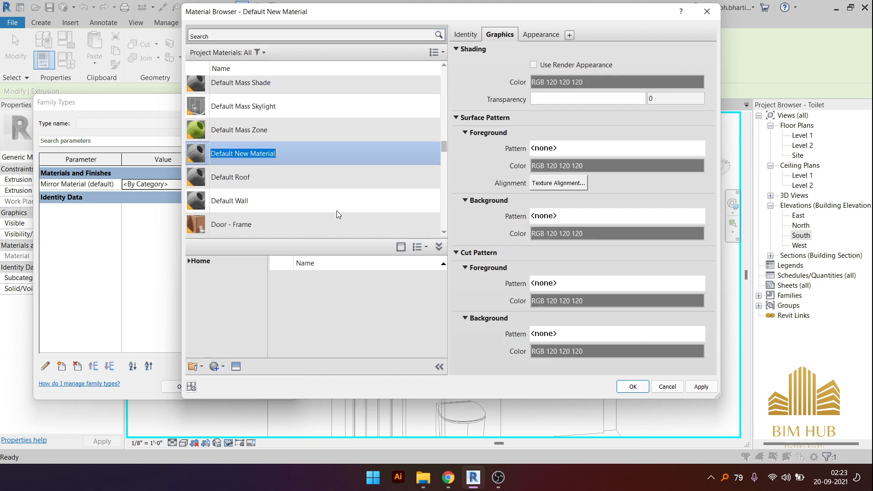
pyautogui.write('1.Mirror')
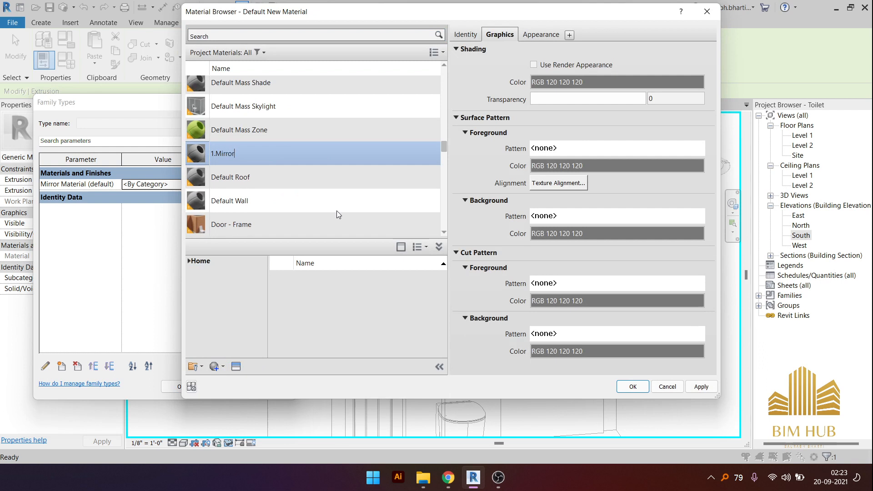
pyautogui.write(' Material')
pyautogui.press('Return')
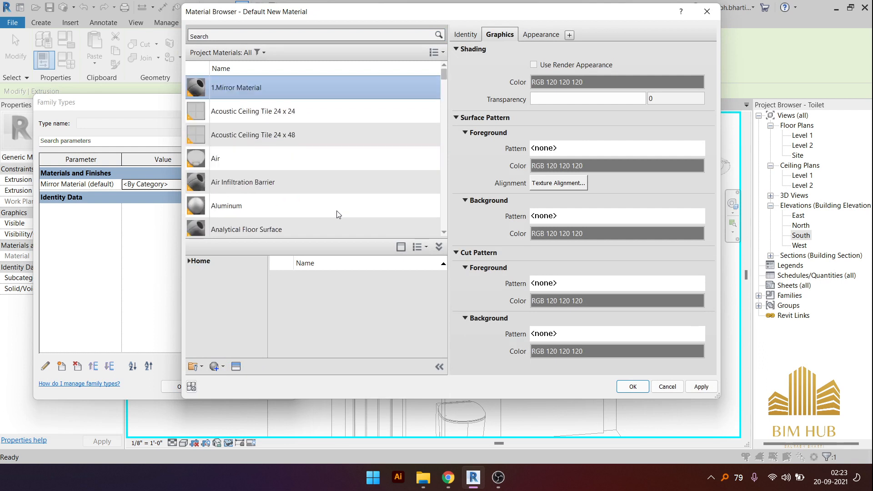
# - Open the asset library for the new material, search for Mirror, and show the Mirror category of Autodesk Physical Assets
pyautogui.click(234, 367)
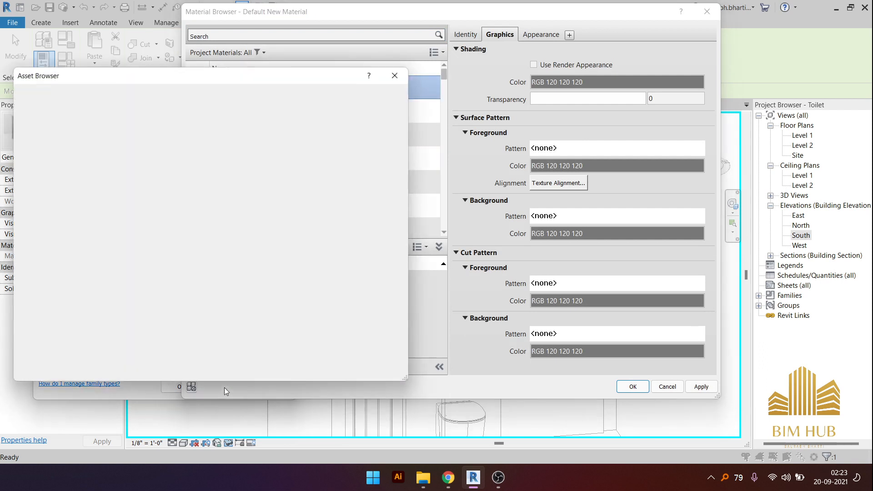
pyautogui.click(133, 91)
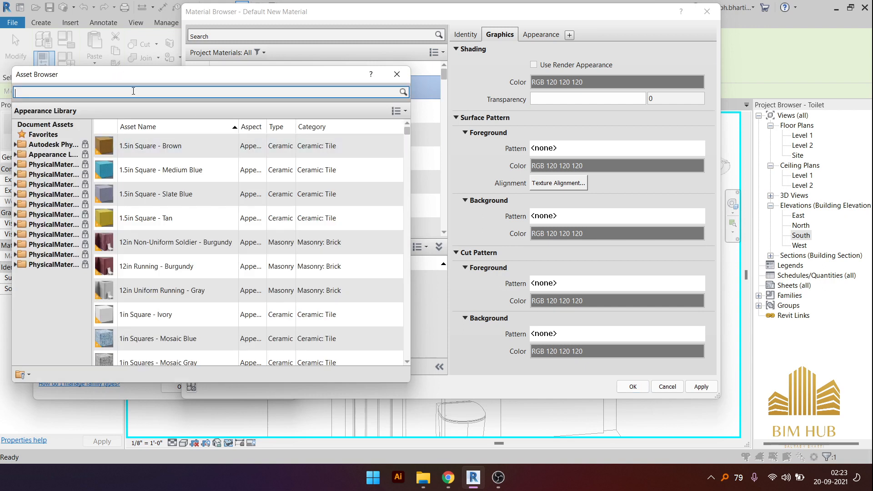
pyautogui.write('Mirror')
pyautogui.press('Return')
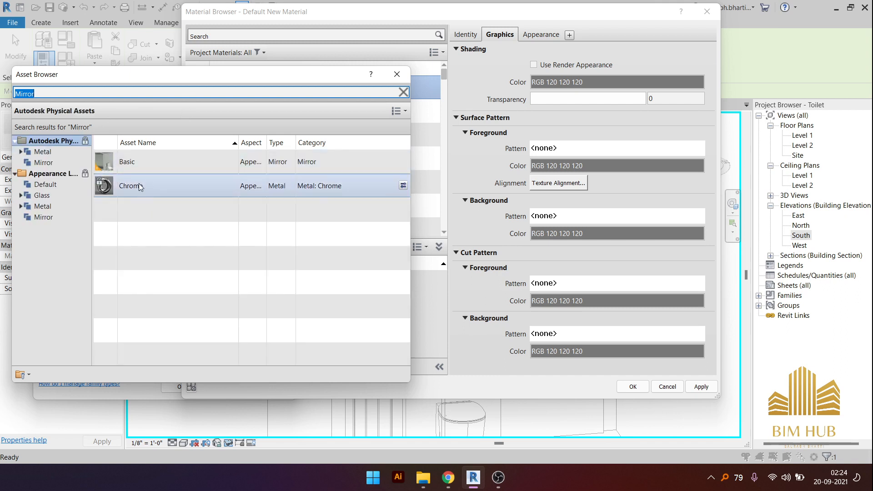
pyautogui.click(43, 163)
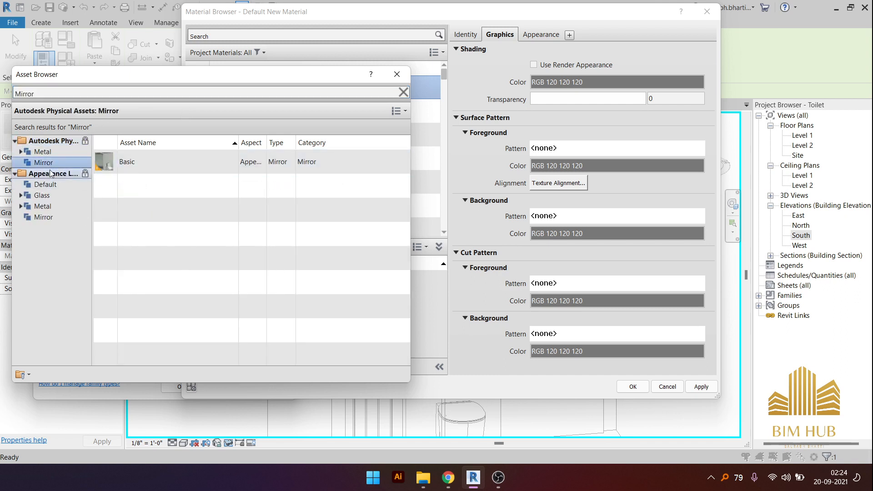
# - Clear the asset search and look through the Mirror, Mics, Misc and Paint categories of Autodesk Physical Assets
pyautogui.moveTo(75, 94); pyautogui.dragTo(8, 92)
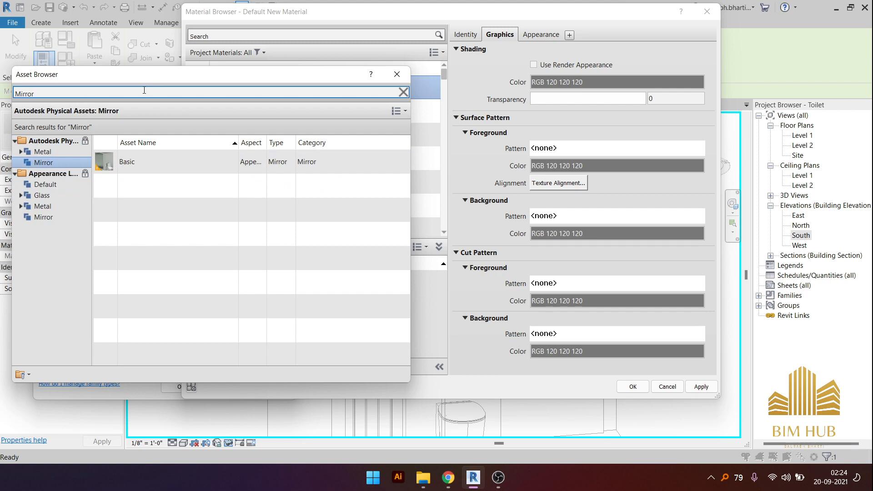
pyautogui.doubleClick(144, 90)
pyautogui.press('BackSpace')
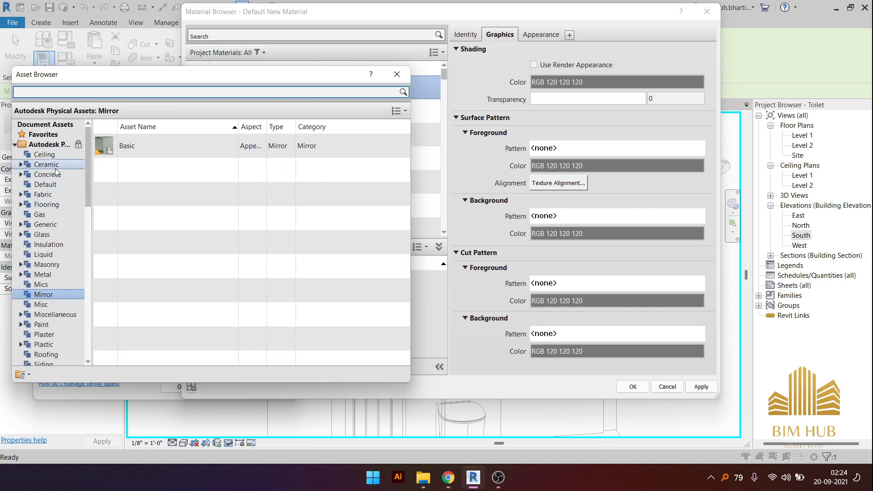
pyautogui.click(55, 295)
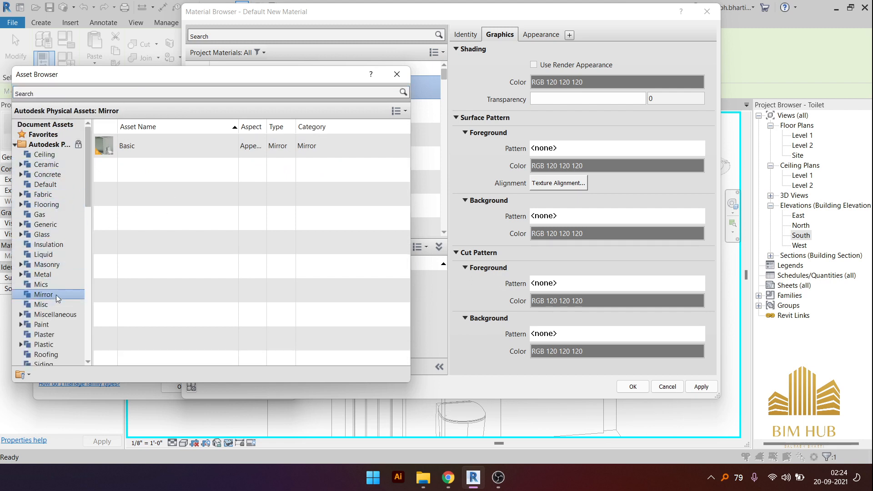
pyautogui.click(51, 267)
pyautogui.click(42, 284)
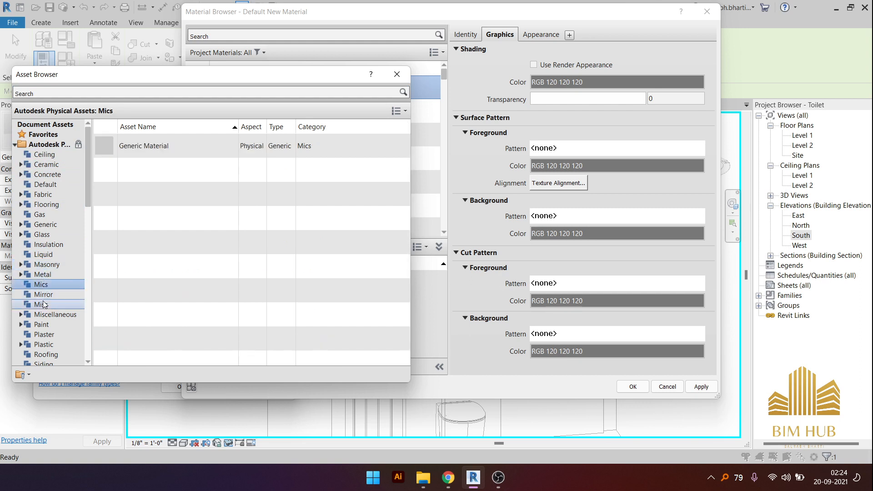
pyautogui.click(44, 296)
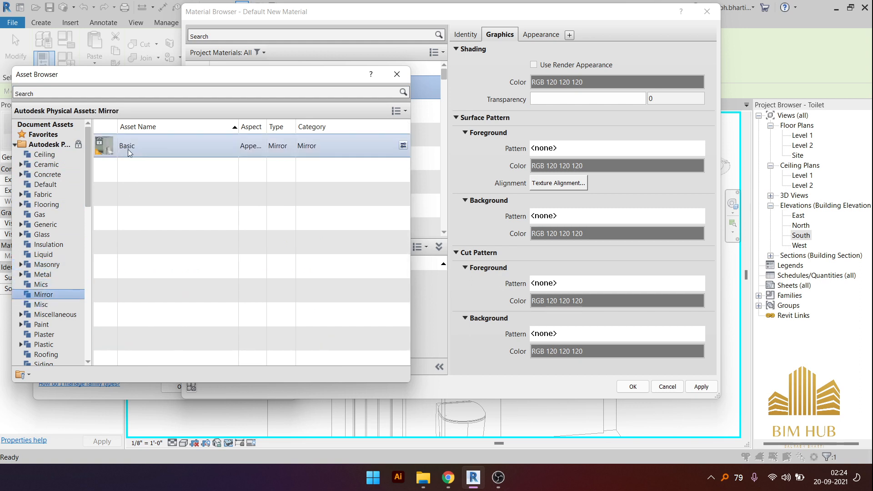
pyautogui.scroll(-1, 55, 297)
pyautogui.click(49, 275)
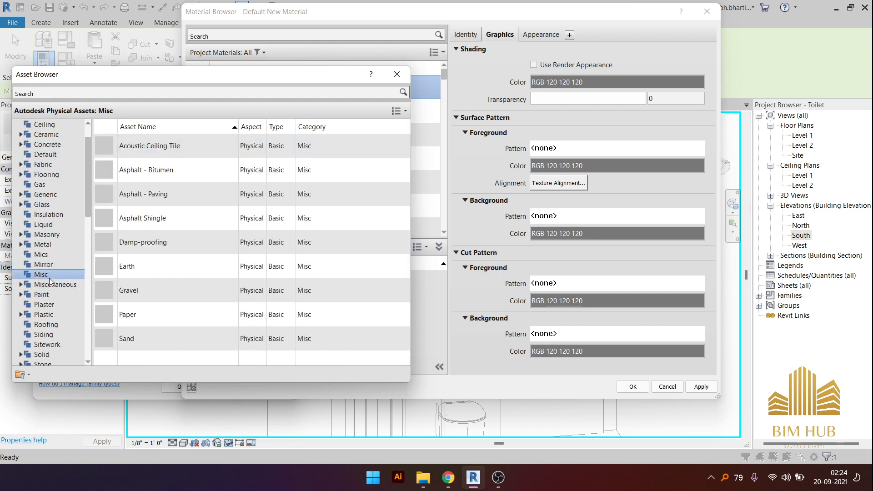
pyautogui.click(52, 296)
pyautogui.scroll(-2, 54, 300)
pyautogui.scroll(3, 54, 300)
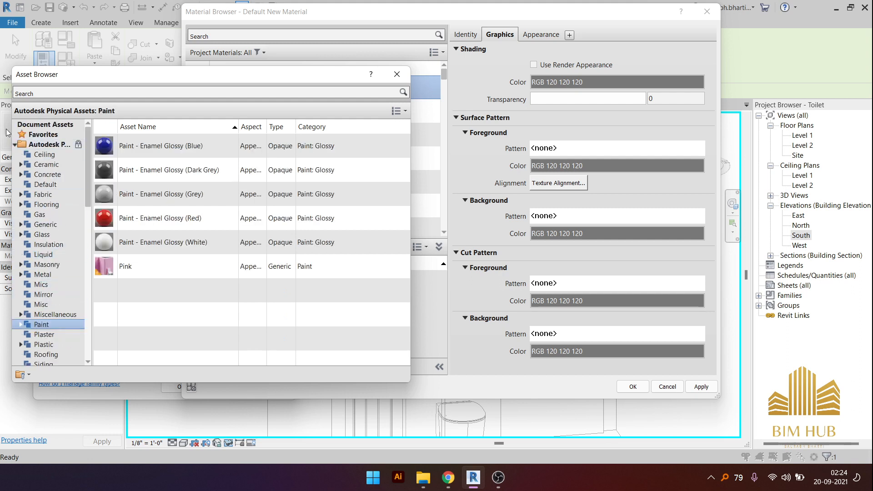
# - Give 1.Mirror Material the Mirror asset from the Mirror category of the Appearance Library, and close the asset library
pyautogui.click(16, 144)
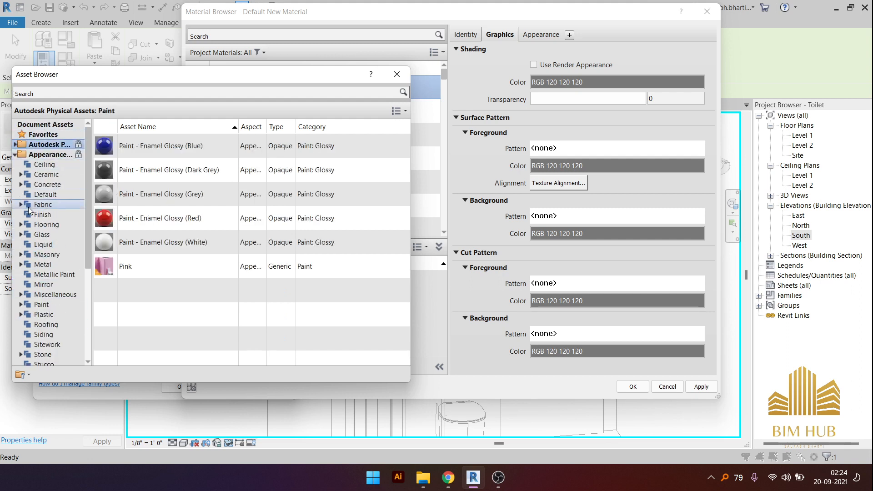
pyautogui.scroll(-3, 45, 237)
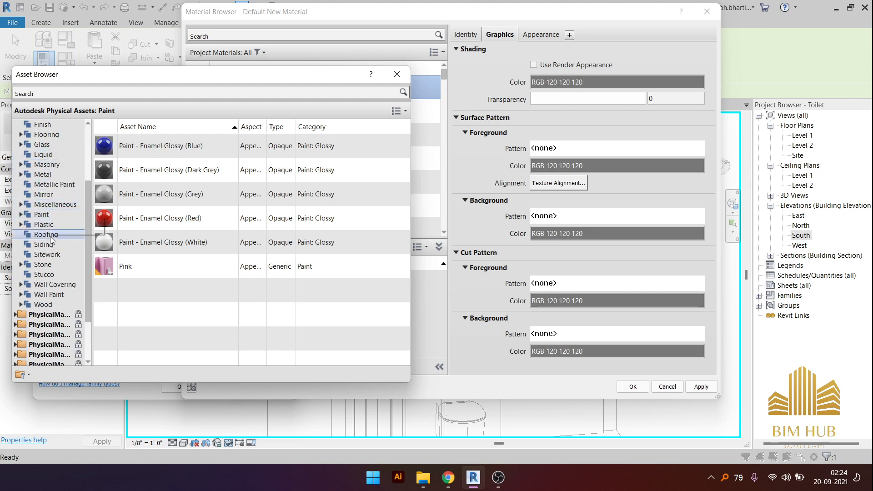
pyautogui.click(53, 186)
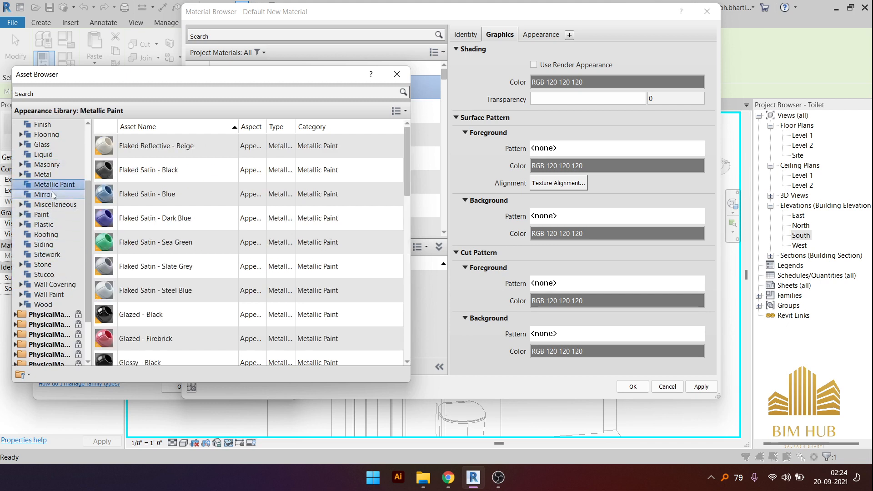
pyautogui.click(51, 195)
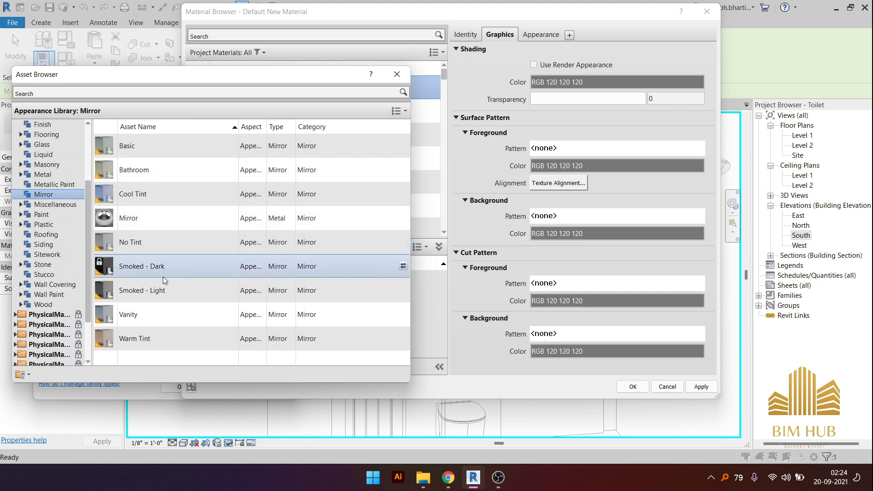
pyautogui.doubleClick(143, 225)
pyautogui.click(397, 74)
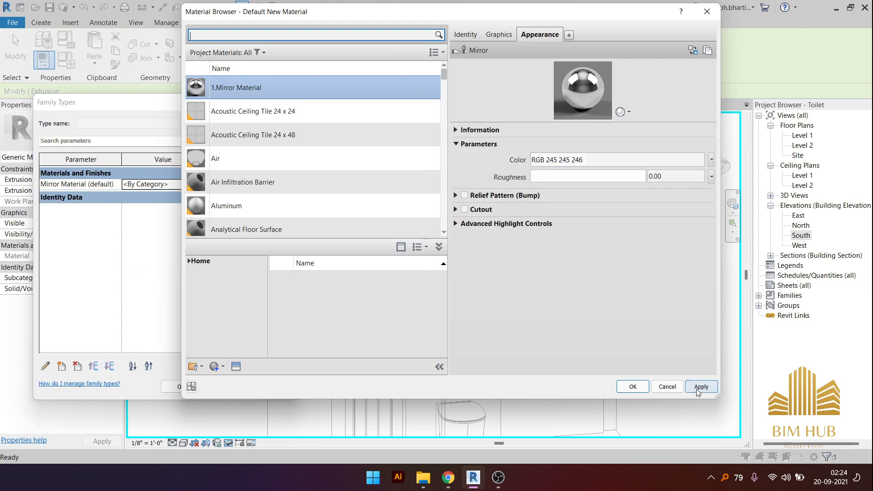
# - Assign 1.Mirror Material to the Mirror Material family parameter and finish the in-place model
pyautogui.click(632, 387)
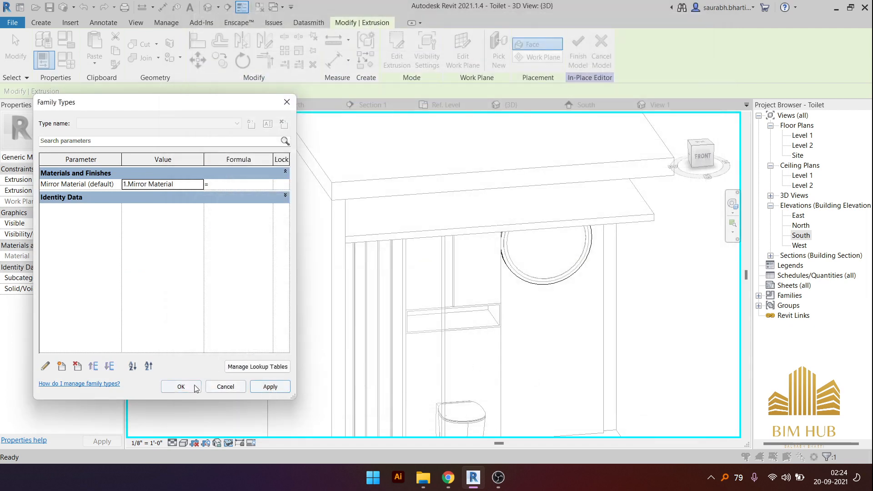
pyautogui.click(180, 387)
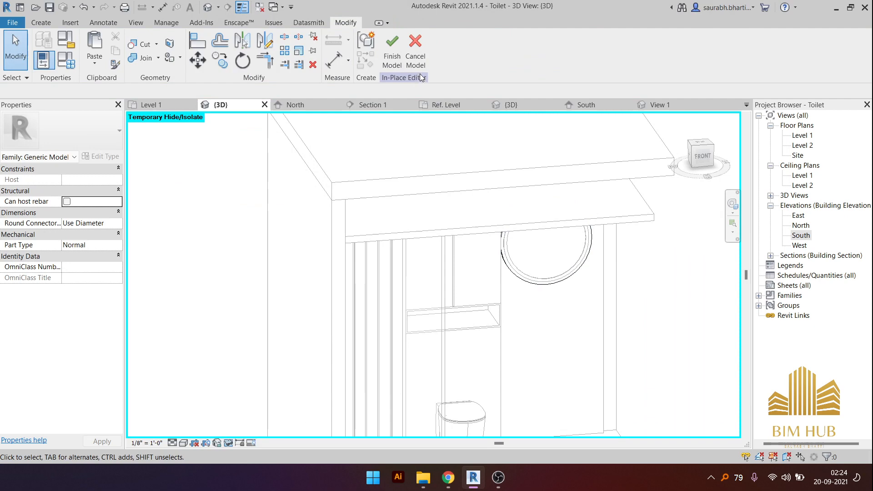
pyautogui.click(395, 45)
# - Select the light ring around the mirror and open its LIght Material parameter for choosing a material
pyautogui.keyDown('shift'); pyautogui.moveTo(596, 299); pyautogui.dragTo(503, 244, button='middle'); pyautogui.keyUp('shift')
pyautogui.click(503, 244)
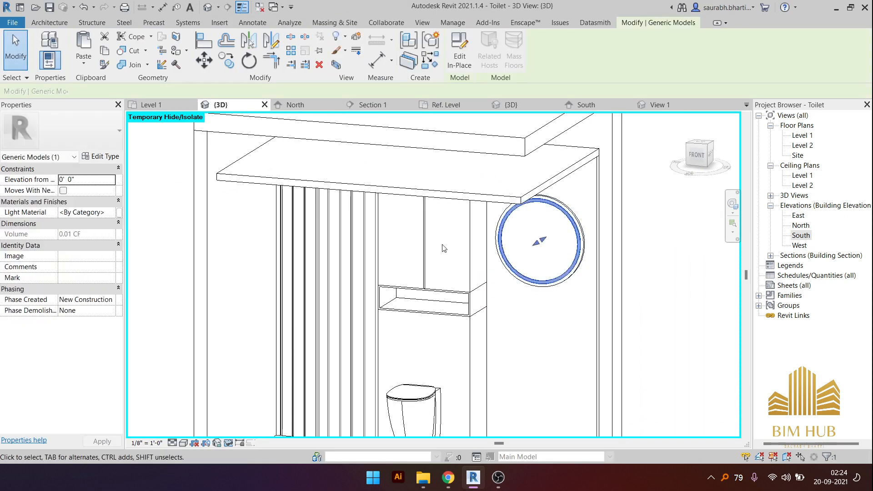
pyautogui.click(120, 212)
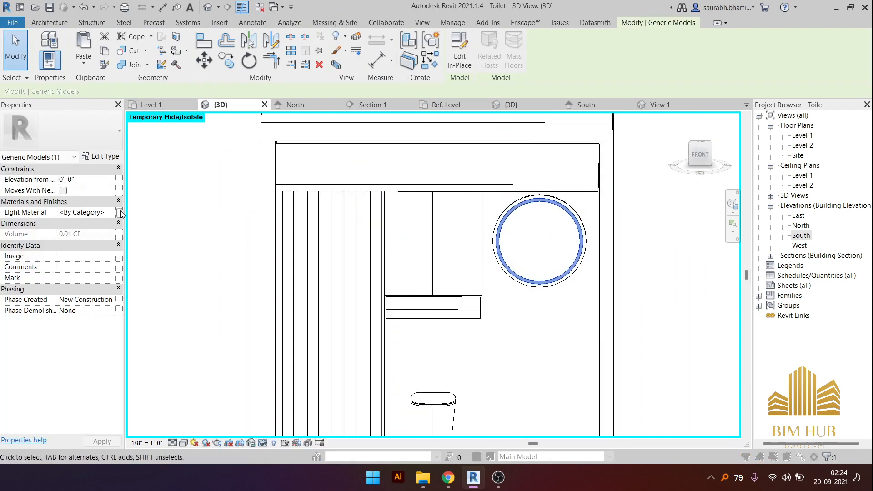
pyautogui.click(502, 333)
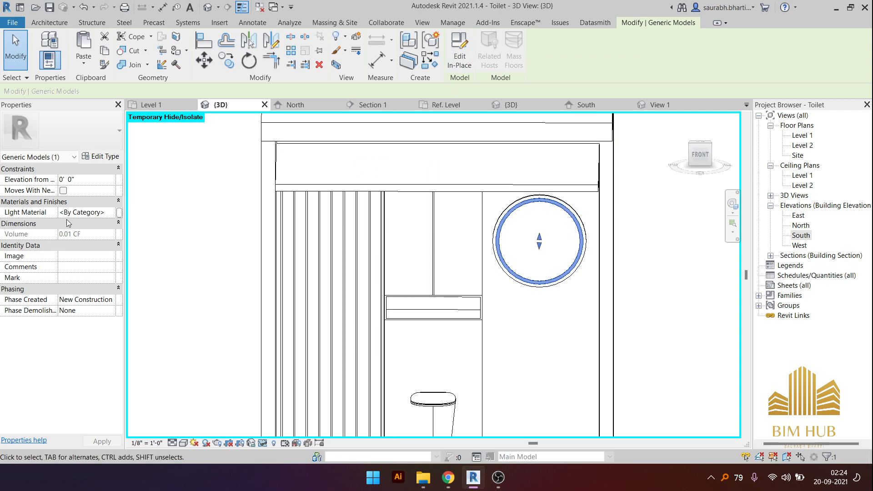
pyautogui.click(112, 215)
pyautogui.click(118, 212)
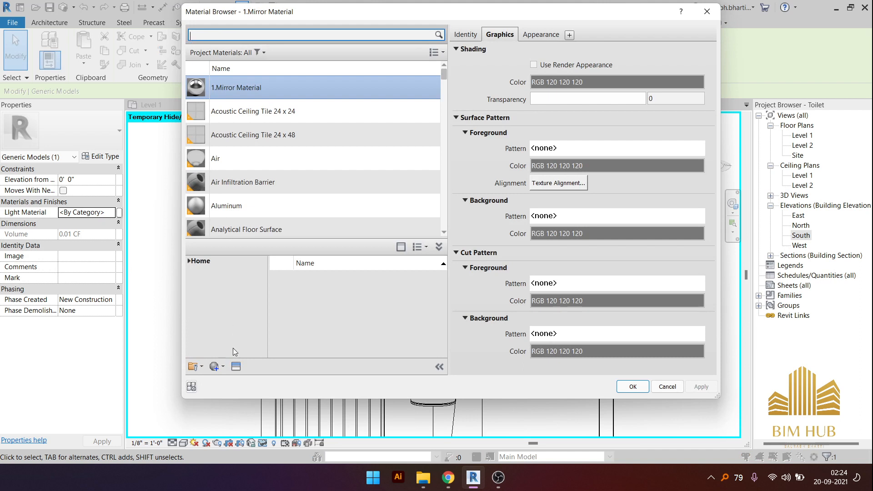
# - Create a new material in the project and name it 1.White Light
pyautogui.click(216, 365)
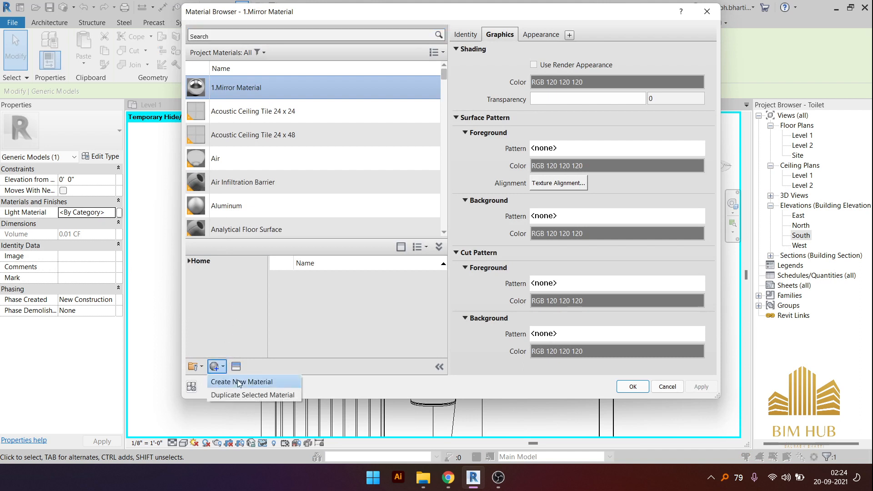
pyautogui.click(234, 381)
pyautogui.rightClick(241, 148)
pyautogui.click(260, 174)
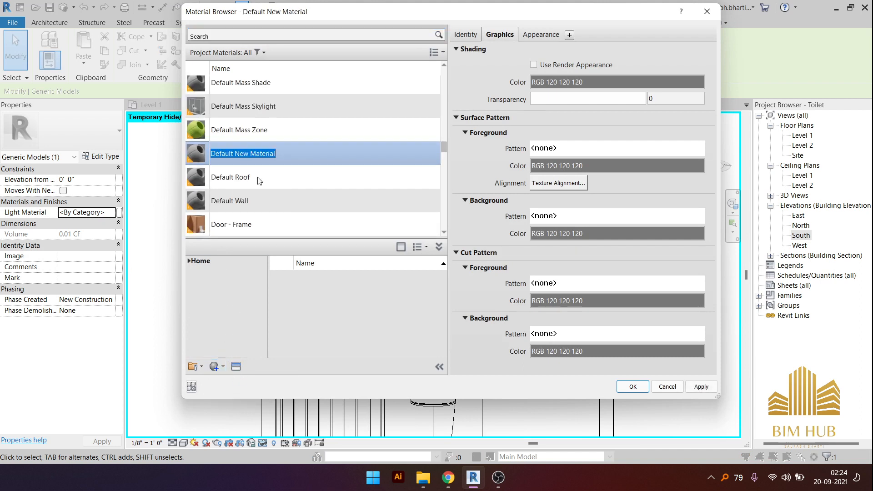
pyautogui.write('White Light')
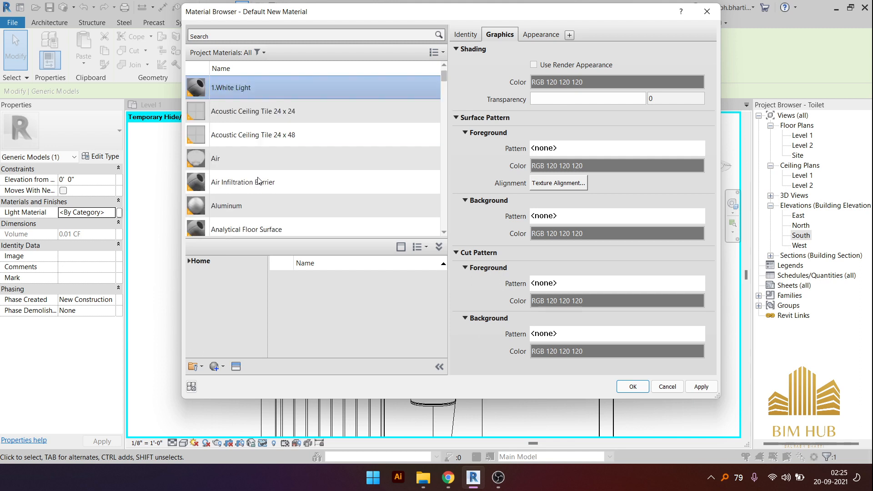
# - Enable Use Render Appearance for the 1.White Light material and open the asset library for its appearance
pyautogui.click(575, 68)
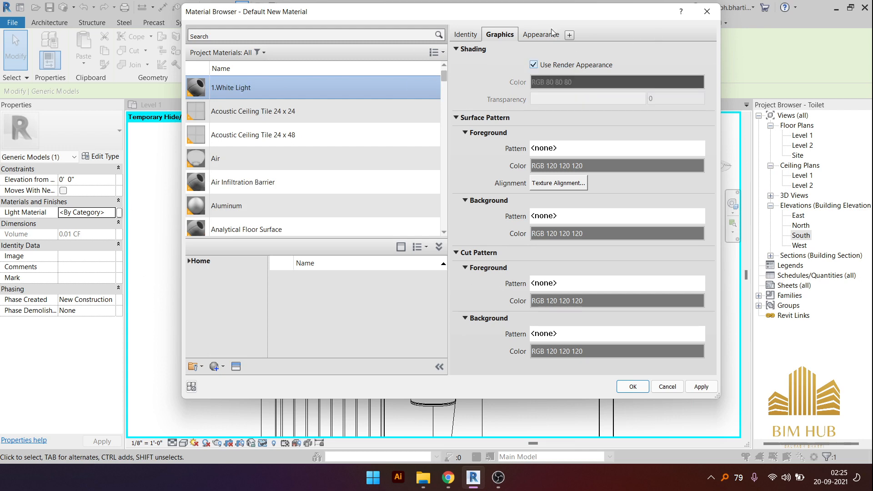
pyautogui.click(540, 35)
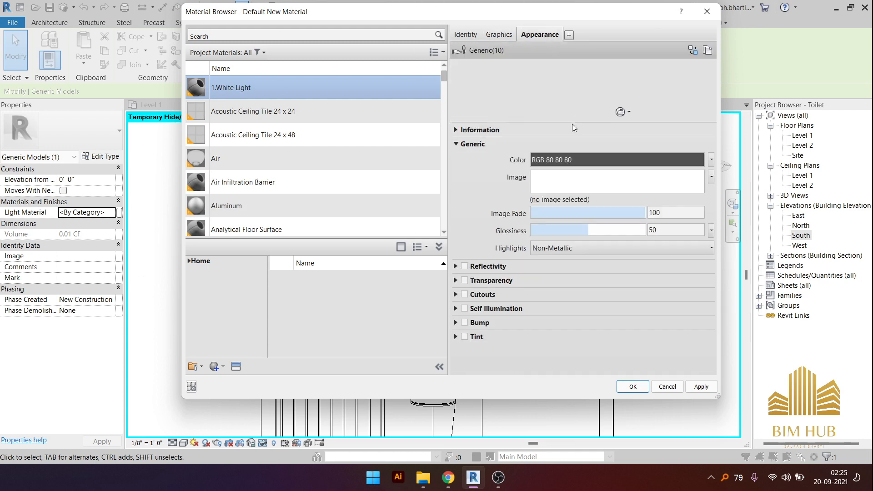
pyautogui.click(232, 369)
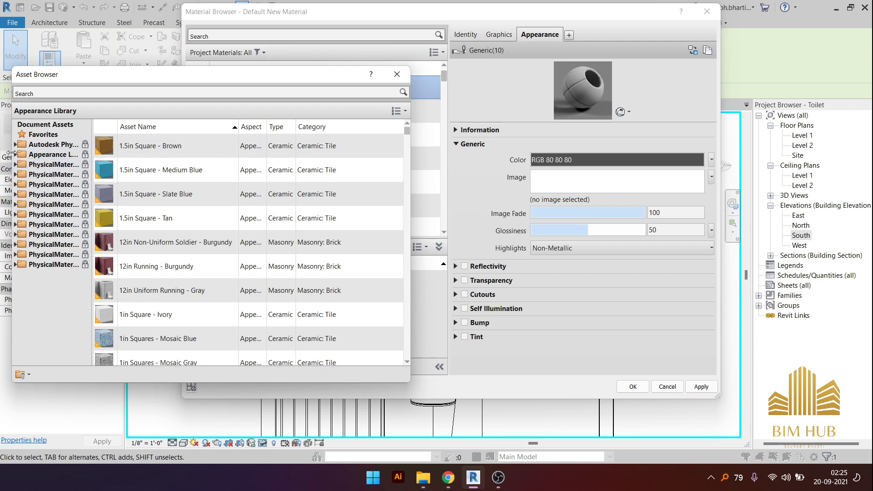
# - Look through the Appearance Library's Wall Paint, Wall Covering, Stucco, Roofing, Plastic and Paint categories for a suitable white asset
pyautogui.click(15, 154)
pyautogui.scroll(-4, 60, 257)
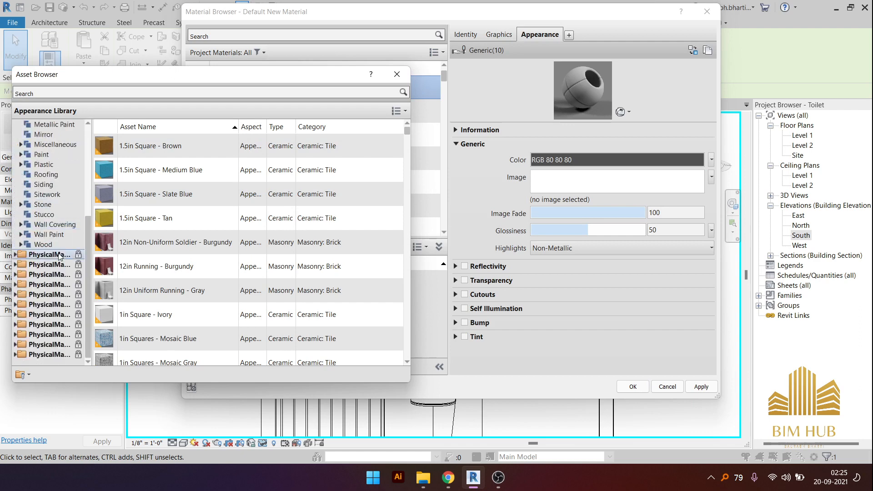
pyautogui.click(54, 241)
pyautogui.click(55, 234)
pyautogui.scroll(-5, 175, 296)
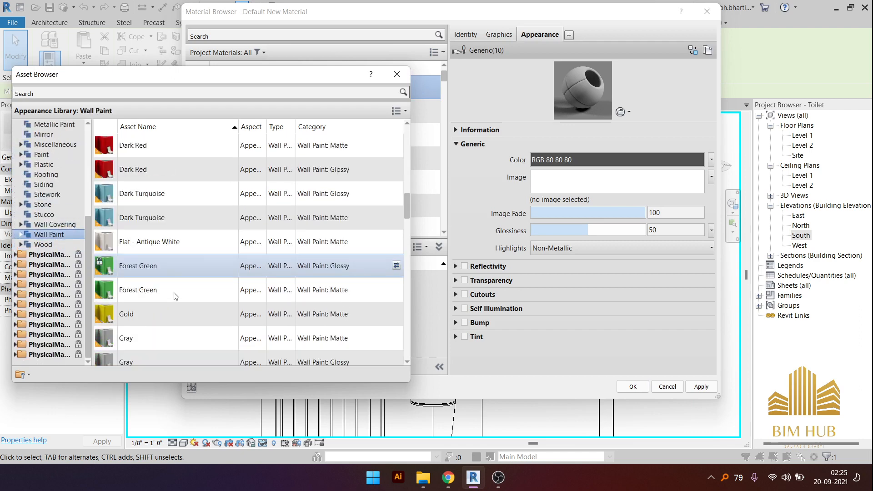
pyautogui.scroll(-6, 175, 296)
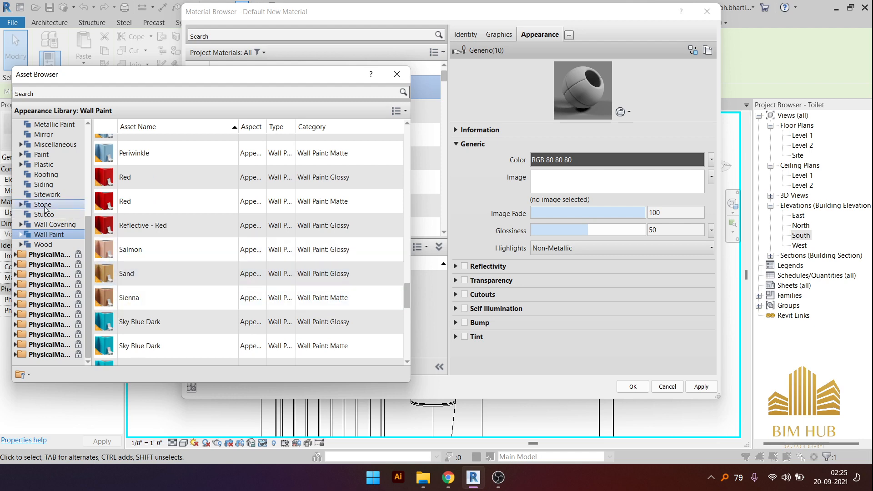
pyautogui.click(60, 216)
pyautogui.click(56, 225)
pyautogui.click(55, 214)
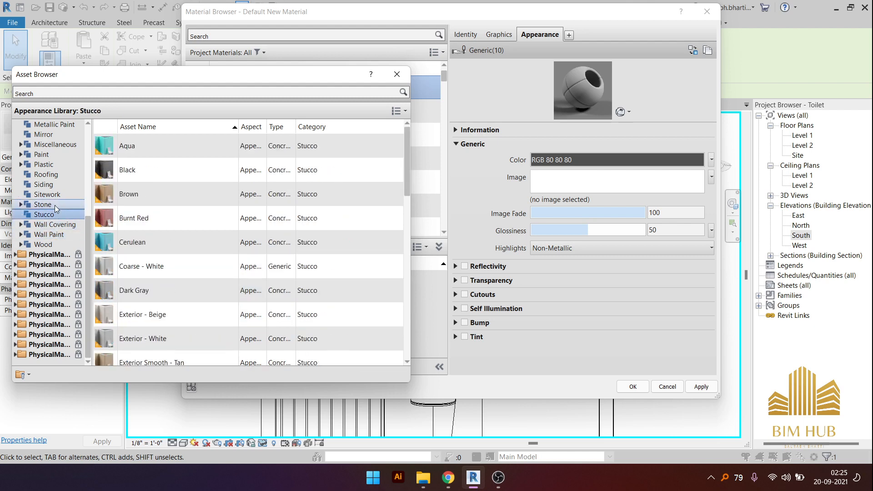
pyautogui.click(56, 193)
pyautogui.click(58, 174)
pyautogui.click(60, 164)
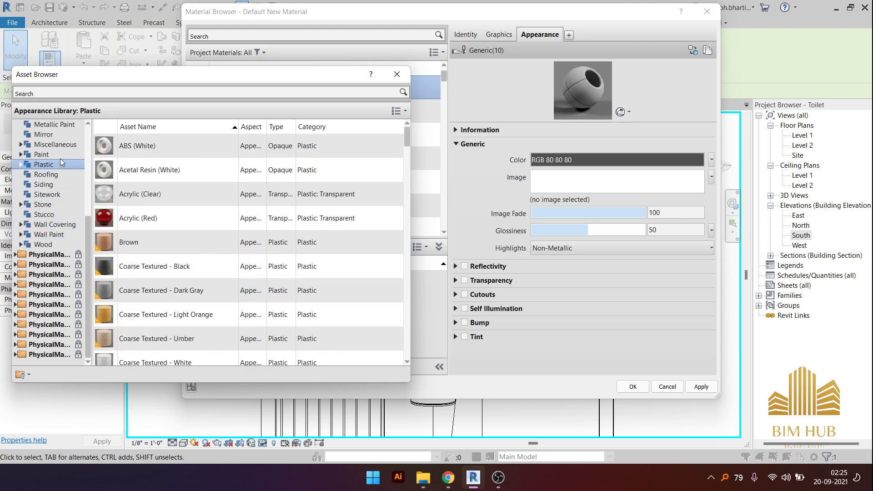
pyautogui.click(59, 155)
# - Give 1.White Light the ABS (White) asset from the Plastic category of the Appearance Library
pyautogui.click(75, 164)
pyautogui.scroll(-5, 162, 217)
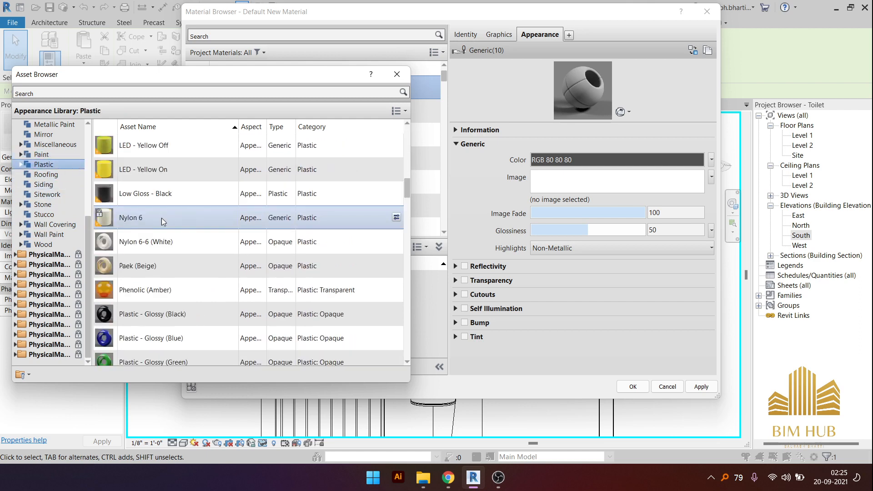
pyautogui.scroll(-8, 162, 217)
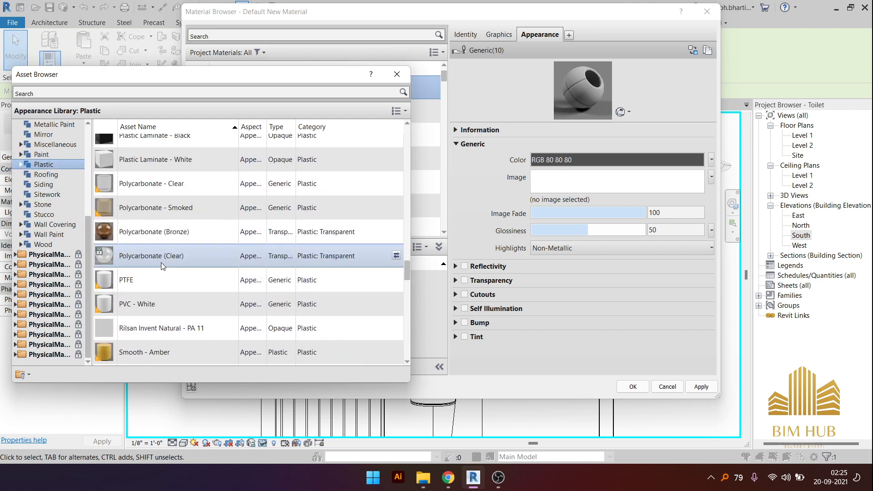
pyautogui.scroll(-10, 161, 266)
pyautogui.scroll(10, 166, 268)
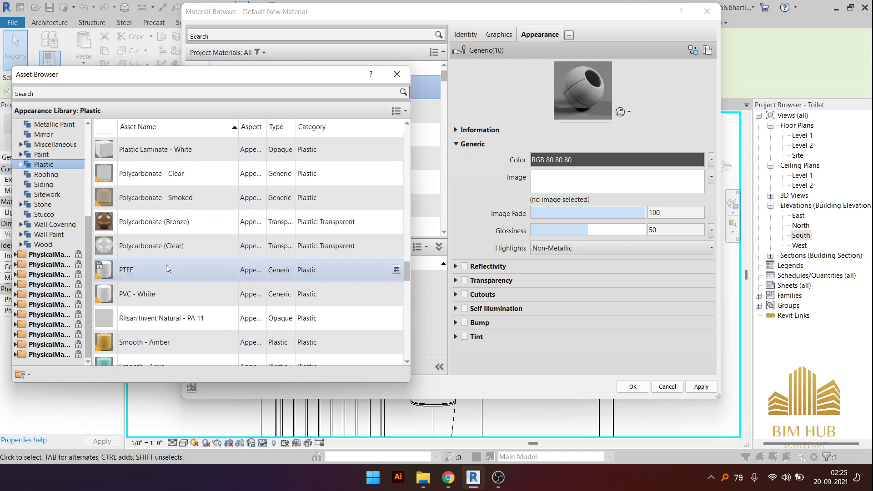
pyautogui.scroll(-5, 164, 267)
pyautogui.scroll(15, 164, 268)
pyautogui.scroll(-6, 181, 275)
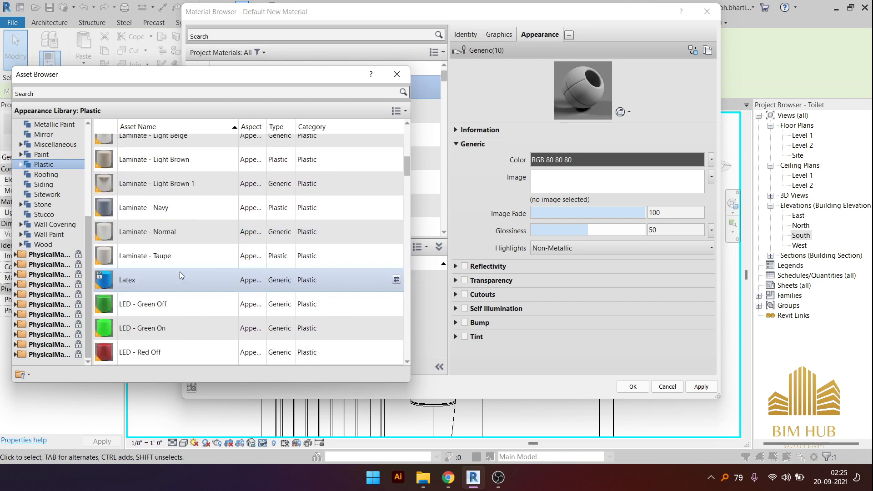
pyautogui.scroll(-3, 179, 271)
pyautogui.scroll(3, 173, 270)
pyautogui.scroll(8, 164, 244)
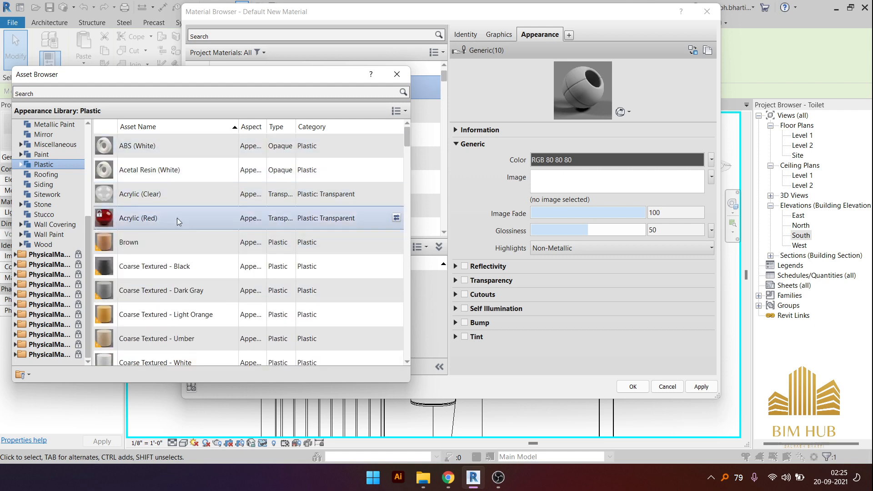
pyautogui.doubleClick(143, 141)
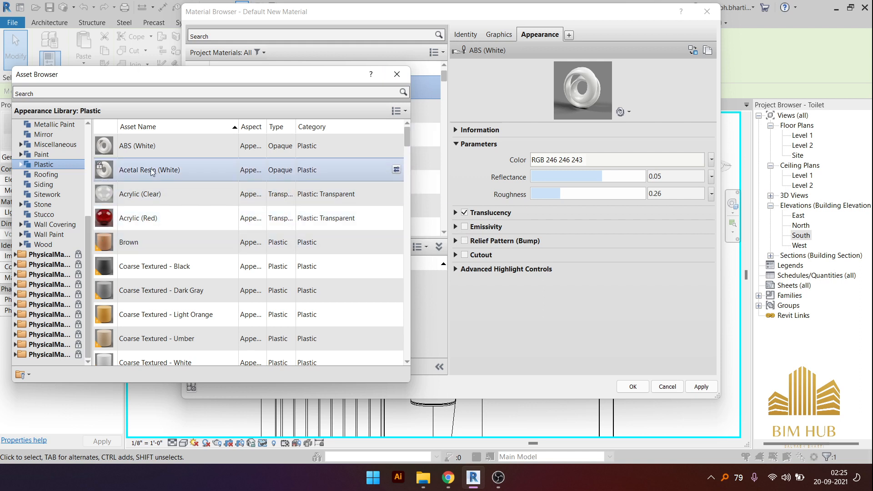
# - Try the Acrylic (Clear) and Fine Textured - White plastic assets as the appearance of 1.White Light
pyautogui.doubleClick(150, 194)
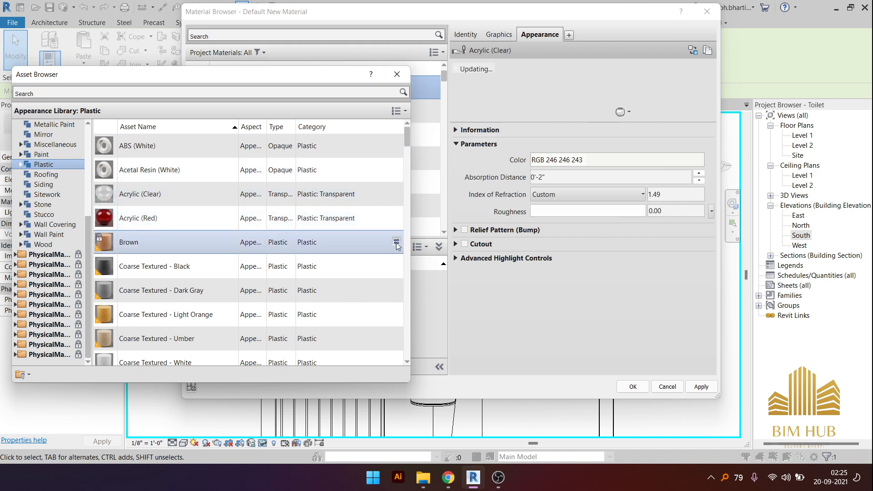
pyautogui.scroll(-3, 180, 241)
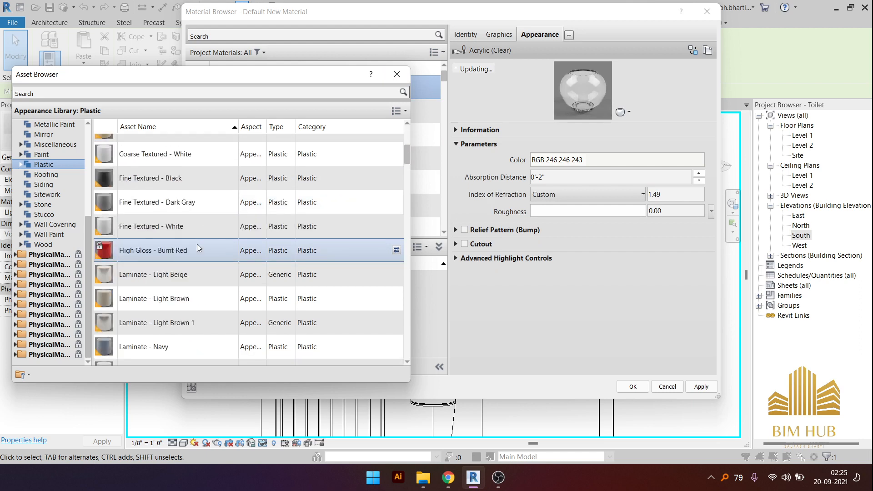
pyautogui.doubleClick(179, 229)
pyautogui.scroll(-8, 182, 217)
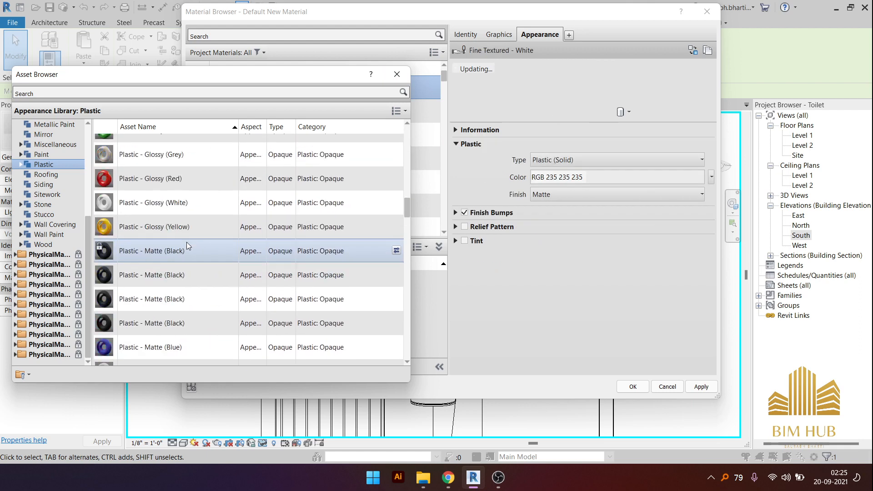
# - Replace the appearance of 1.White Light with the LED - Yellow On asset from the Plastic category and close the asset library
pyautogui.scroll(-9, 187, 242)
pyautogui.scroll(3, 166, 275)
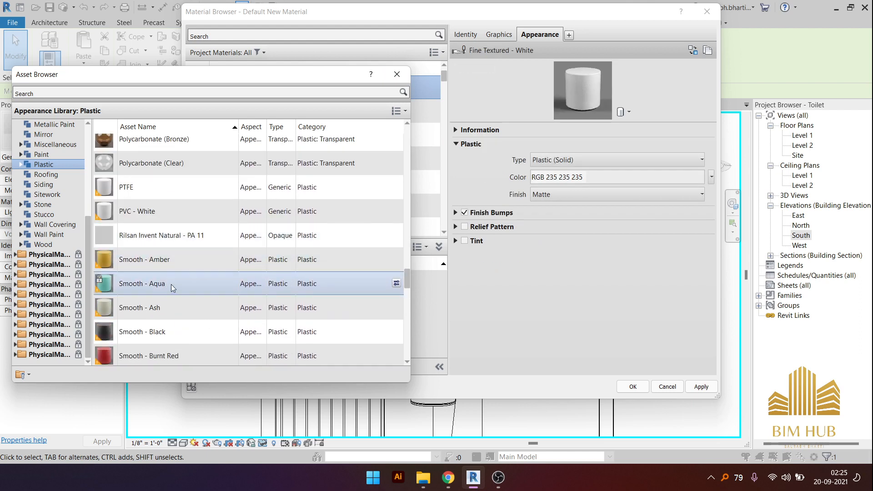
pyautogui.scroll(12, 176, 271)
pyautogui.scroll(-4, 173, 291)
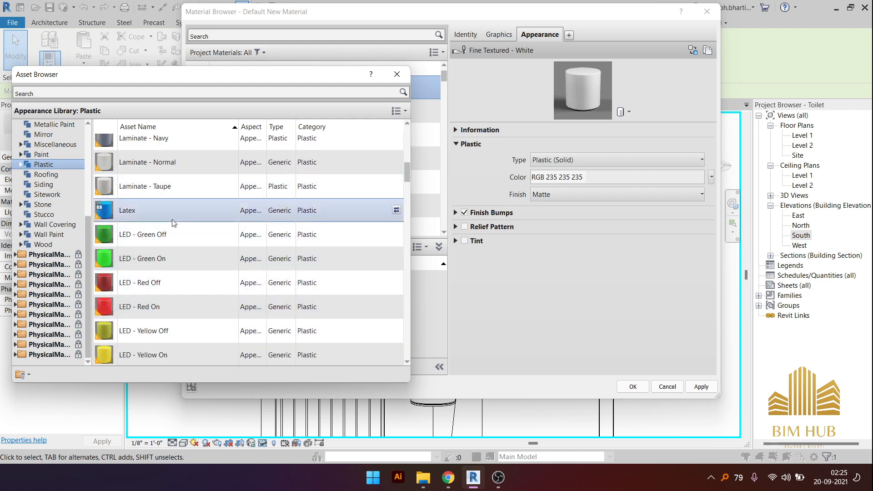
pyautogui.scroll(-2, 172, 296)
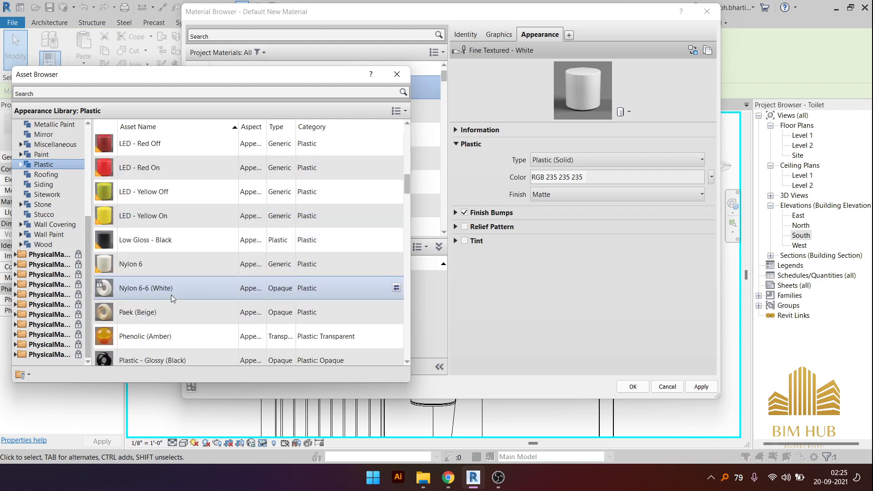
pyautogui.doubleClick(156, 221)
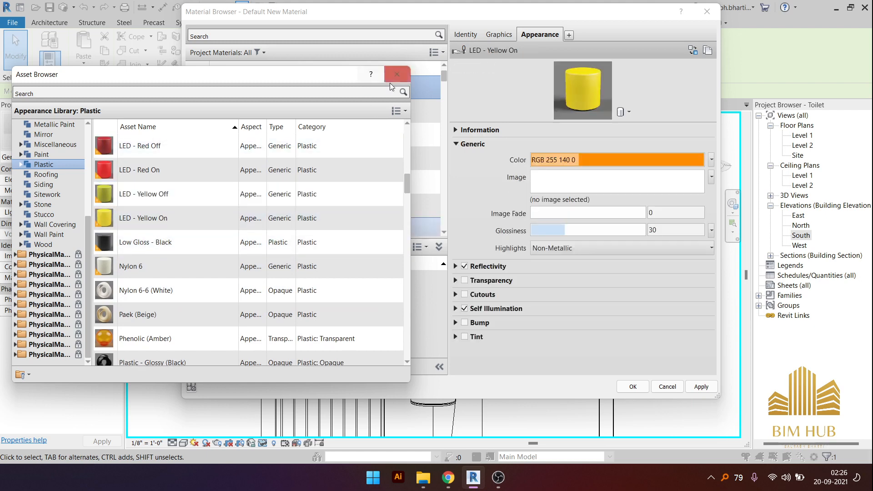
pyautogui.click(396, 74)
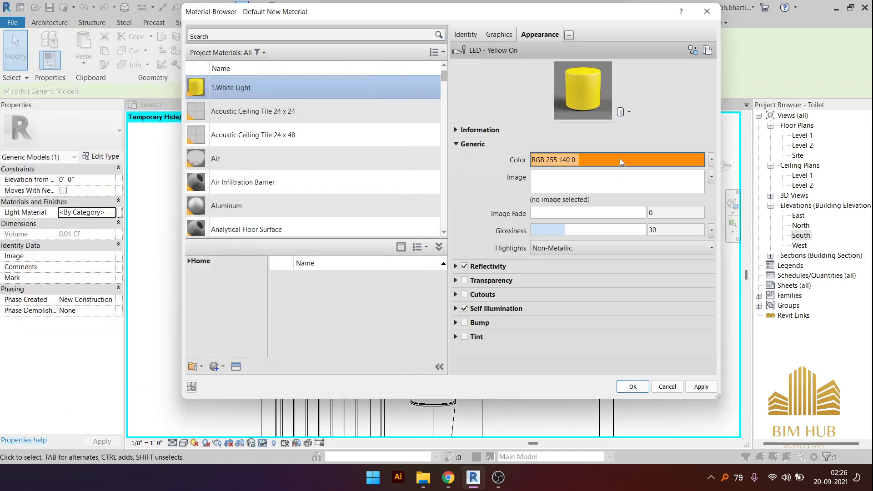
# - Set the appearance's generic color to RGB 255 251 247 and its self-illumination filter color to white, RGB 255 255 255
pyautogui.click(620, 158)
pyautogui.moveTo(565, 169); pyautogui.dragTo(568, 122)
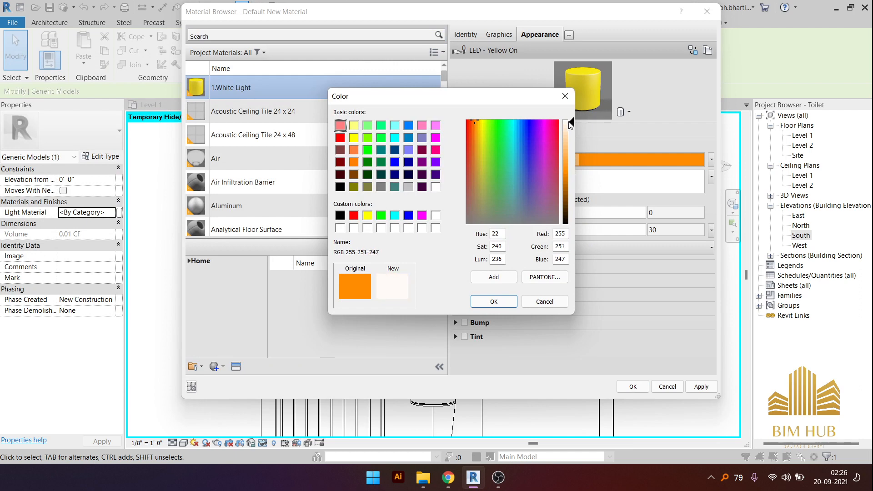
pyautogui.click(508, 300)
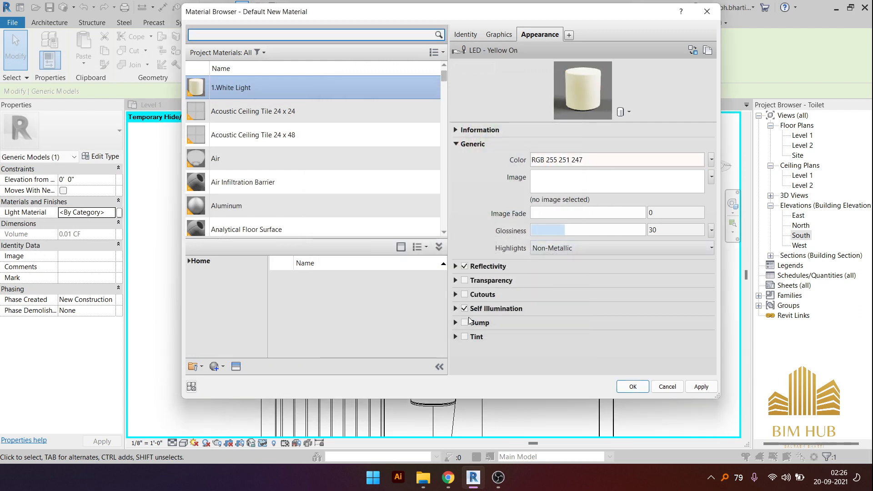
pyautogui.click(455, 309)
pyautogui.click(594, 325)
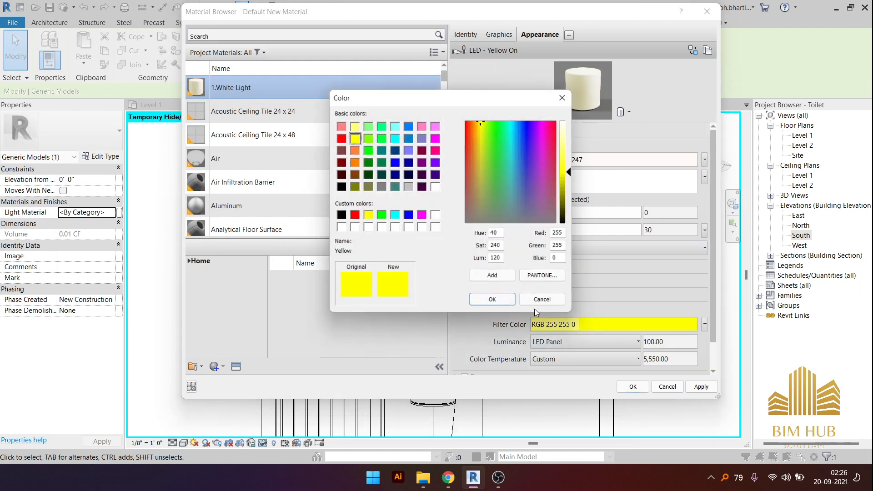
pyautogui.click(436, 186)
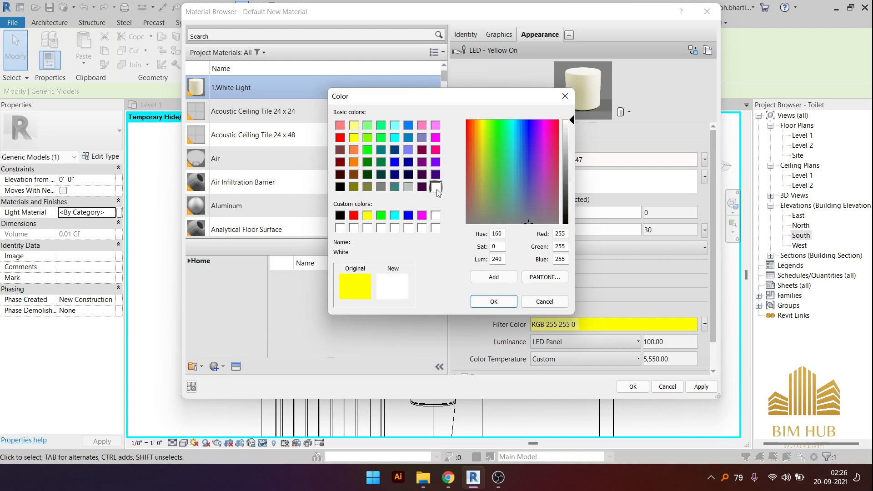
pyautogui.click(491, 304)
# - Try the Dim Glow, LED Panel and LED Screen luminance presets for the material's self-illumination
pyautogui.click(591, 345)
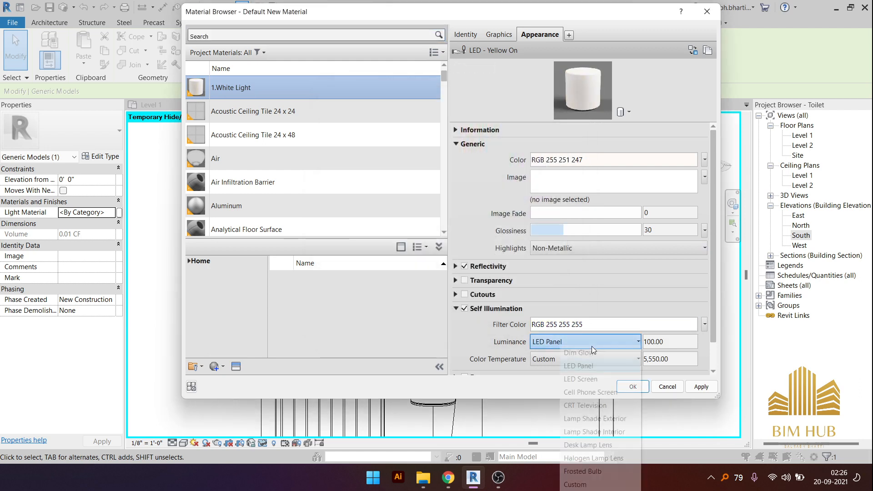
pyautogui.click(591, 345)
pyautogui.click(591, 344)
pyautogui.click(591, 345)
pyautogui.click(613, 343)
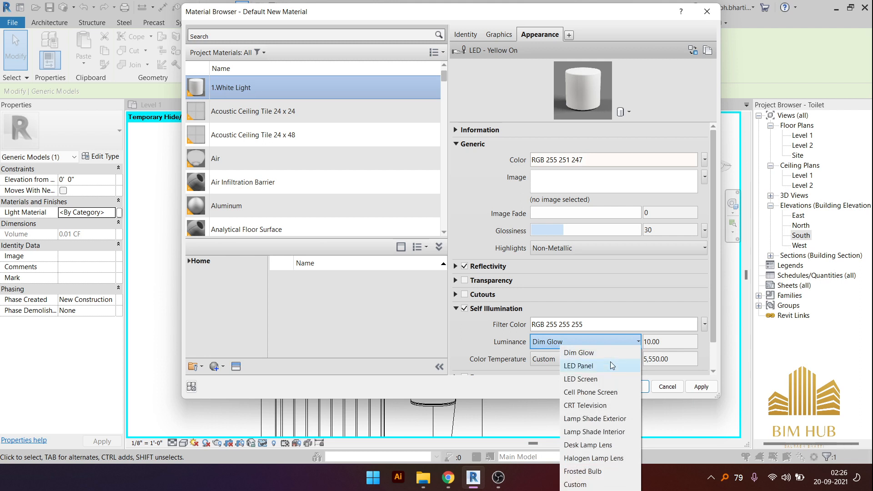
pyautogui.click(610, 364)
pyautogui.click(625, 341)
pyautogui.click(621, 380)
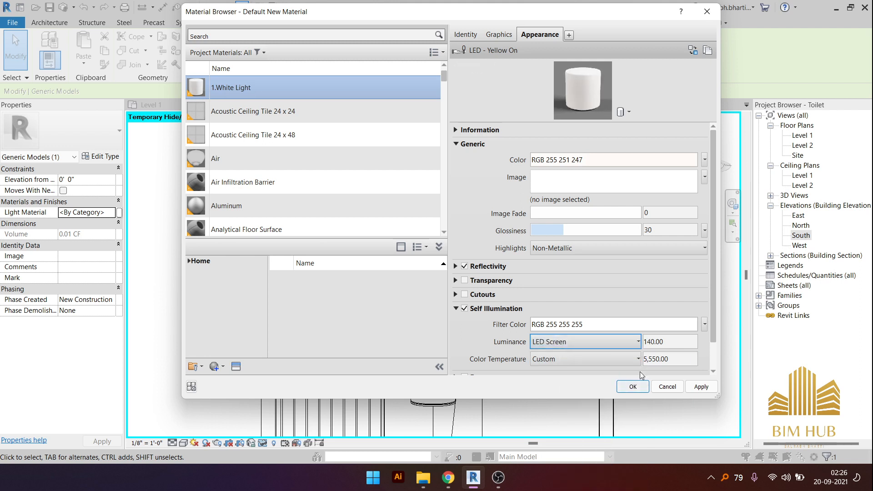
# - Set the self-illumination luminance to Frosted Bulb and accept 1.White Light as the light ring's material
pyautogui.click(593, 342)
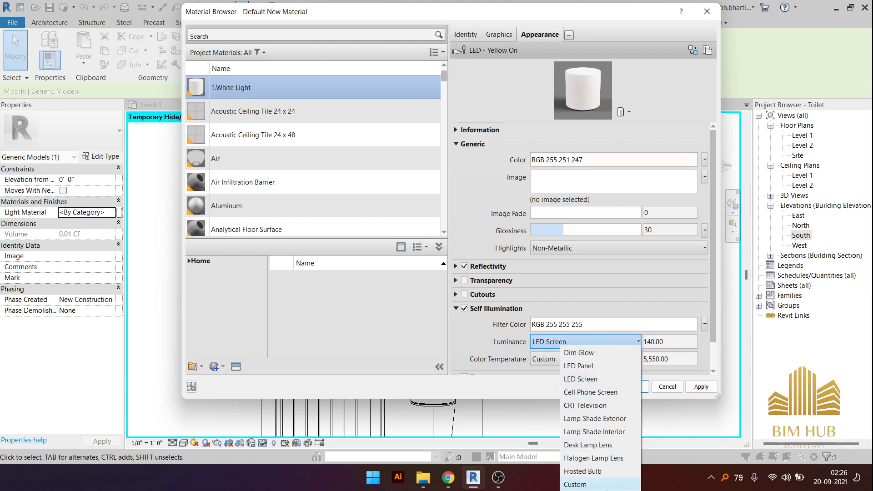
pyautogui.click(613, 468)
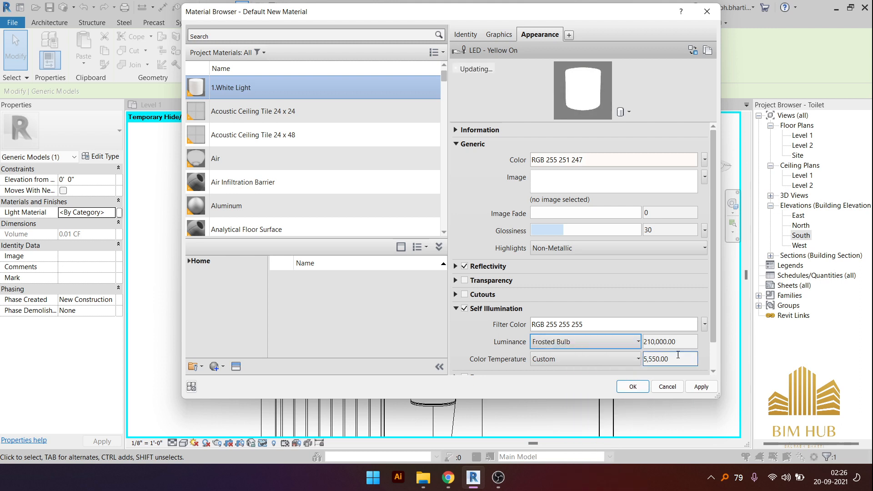
pyautogui.scroll(-2, 711, 307)
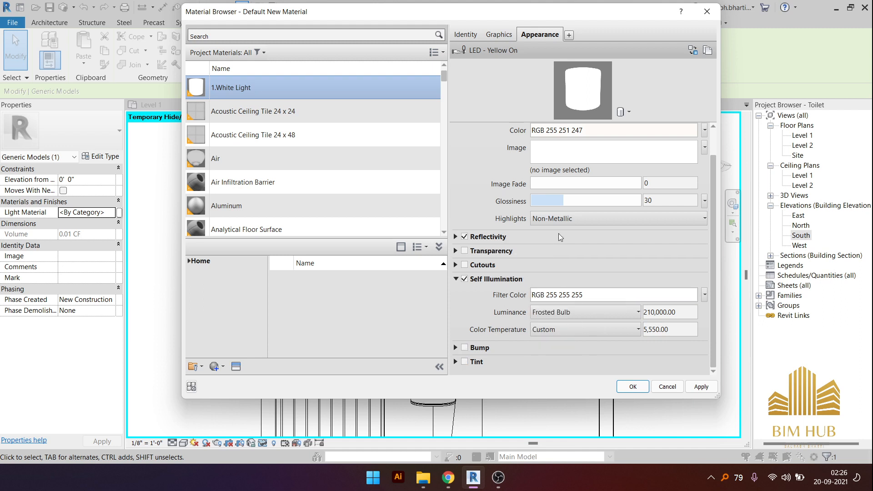
pyautogui.click(694, 386)
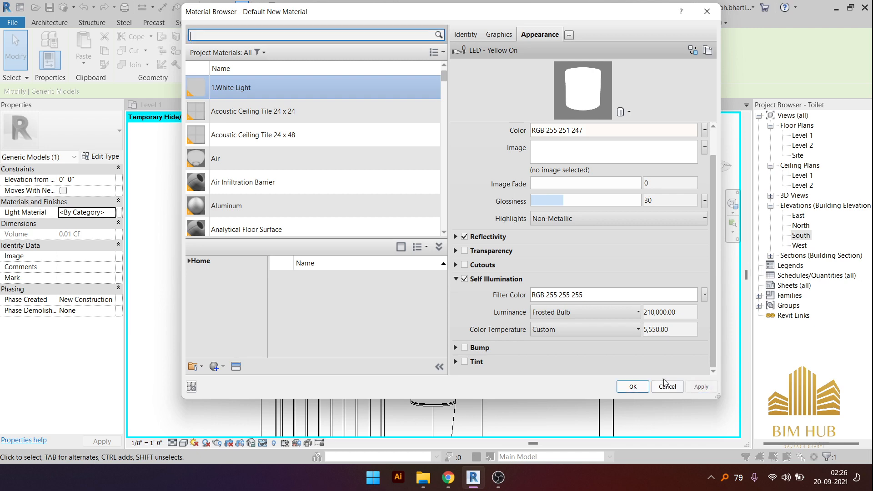
pyautogui.click(635, 387)
# - Orient the 3D view squarely to the front of the toilet
pyautogui.keyDown('shift'); pyautogui.moveTo(427, 348); pyautogui.dragTo(483, 360, button='middle'); pyautogui.keyUp('shift')
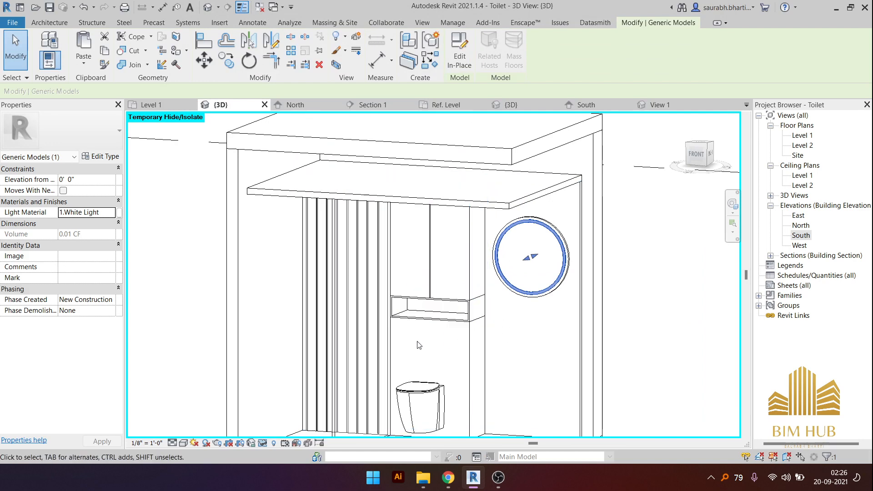
pyautogui.keyDown('shift'); pyautogui.moveTo(418, 345); pyautogui.dragTo(445, 269, button='middle'); pyautogui.keyUp('shift')
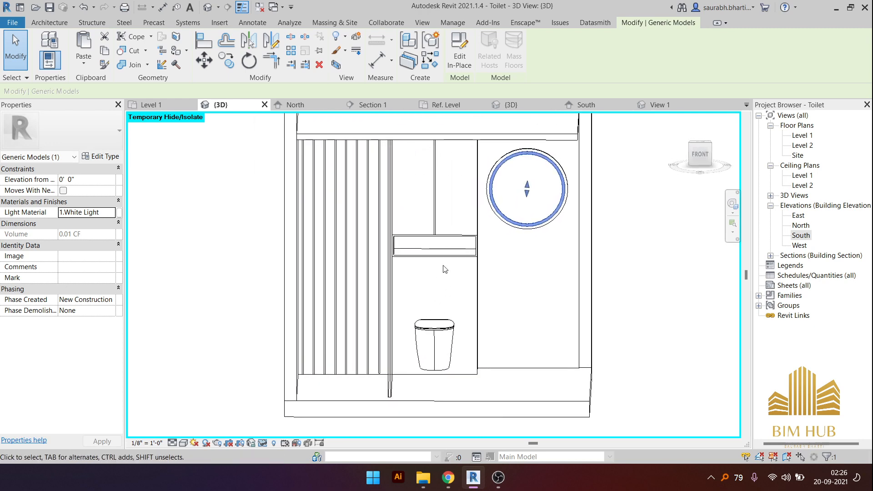
pyautogui.click(700, 156)
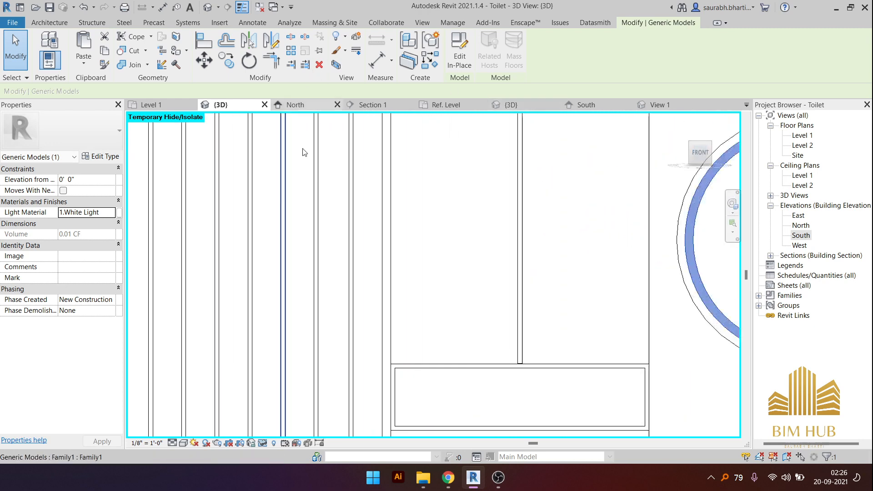
# - Compare the two sanitary toilet families in the Toilet folder and load Sanitary Toilet Cisterns_Other_ITS Todini_Idea.rfa into the project
pyautogui.click(49, 23)
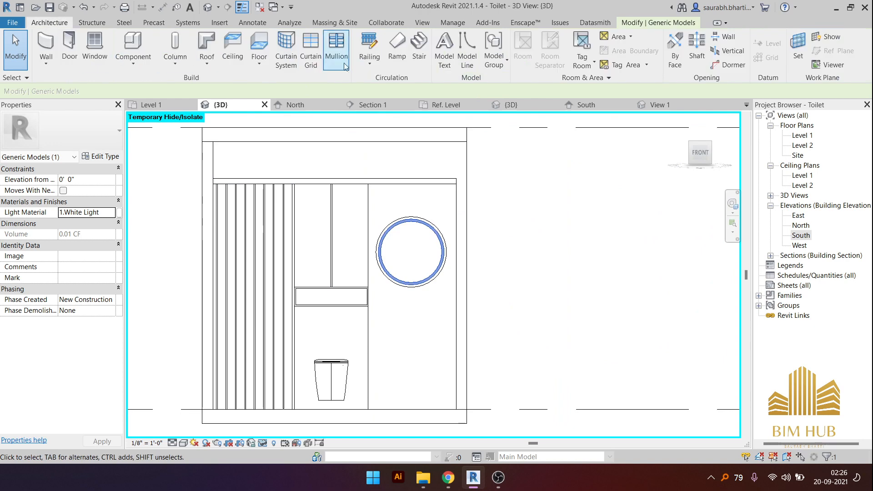
pyautogui.click(220, 23)
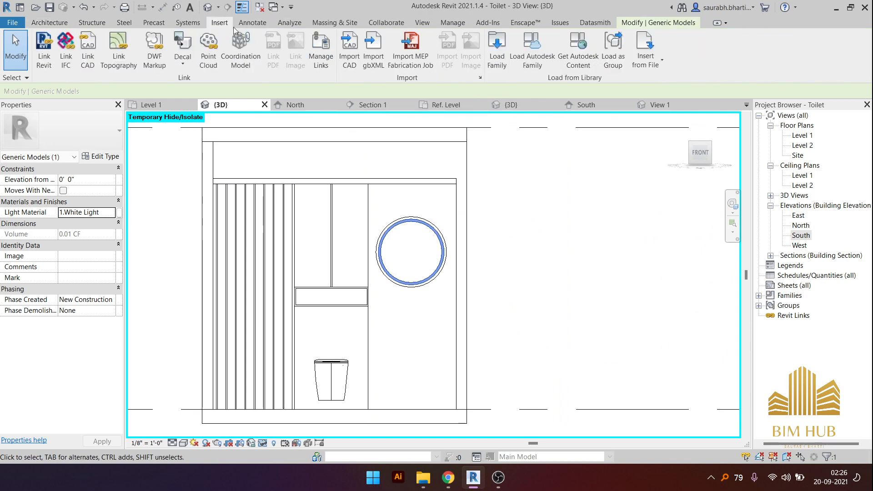
pyautogui.click(488, 47)
pyautogui.click(508, 229)
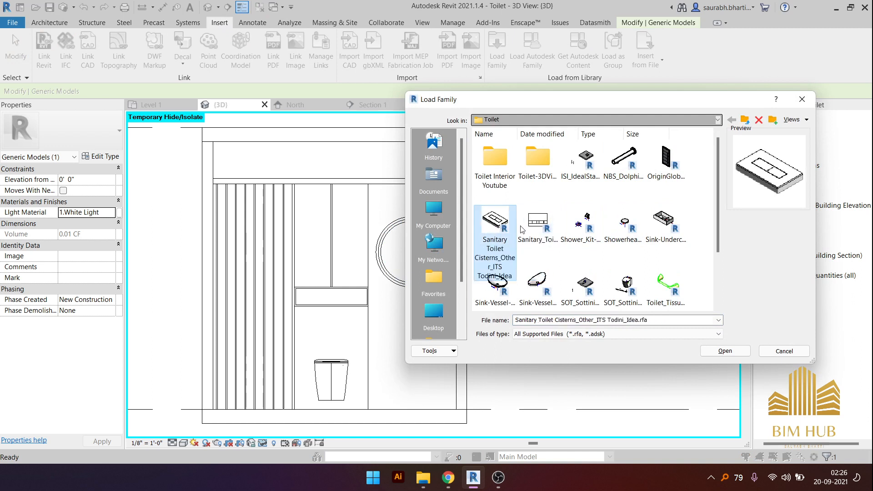
pyautogui.click(528, 239)
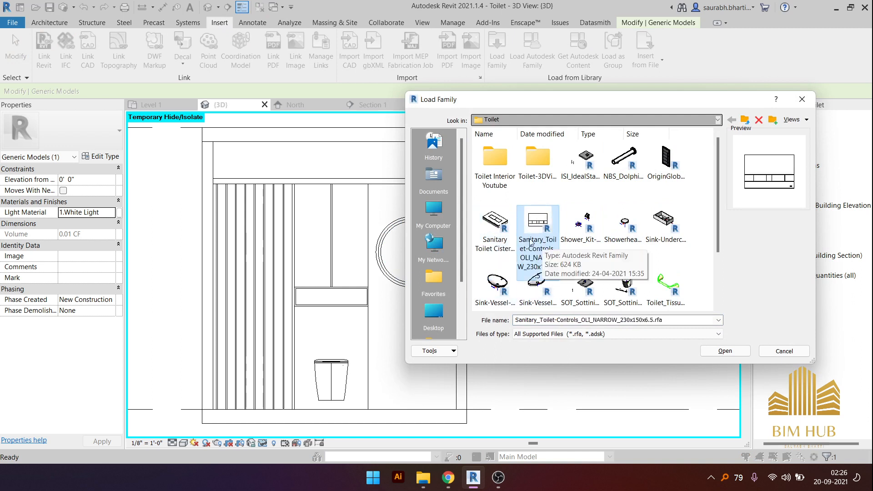
pyautogui.click(495, 223)
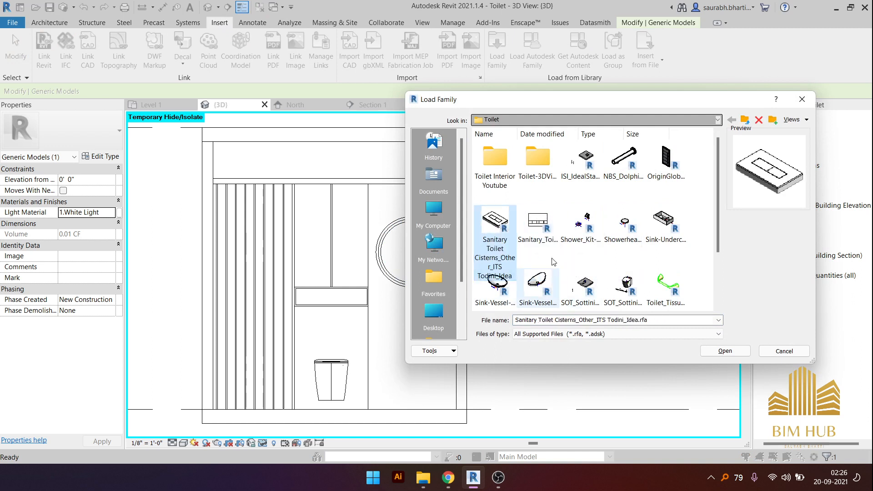
pyautogui.click(532, 221)
pyautogui.click(493, 220)
pyautogui.click(533, 221)
pyautogui.click(495, 223)
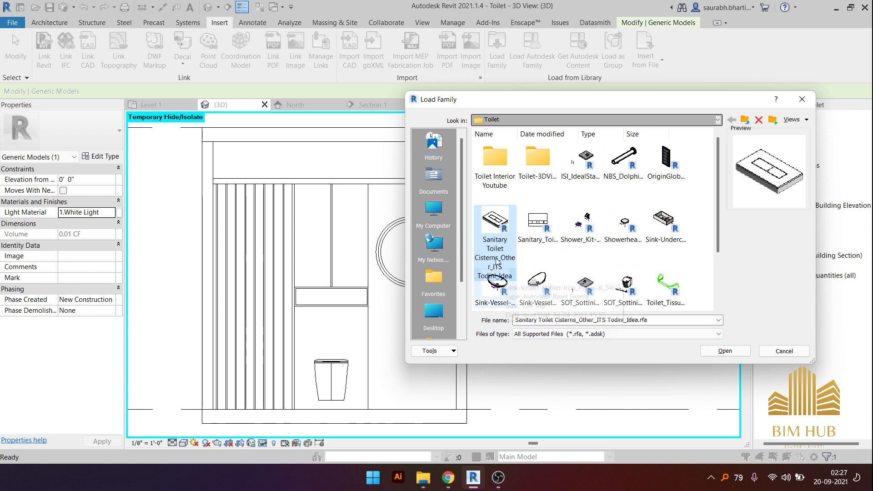
pyautogui.click(724, 351)
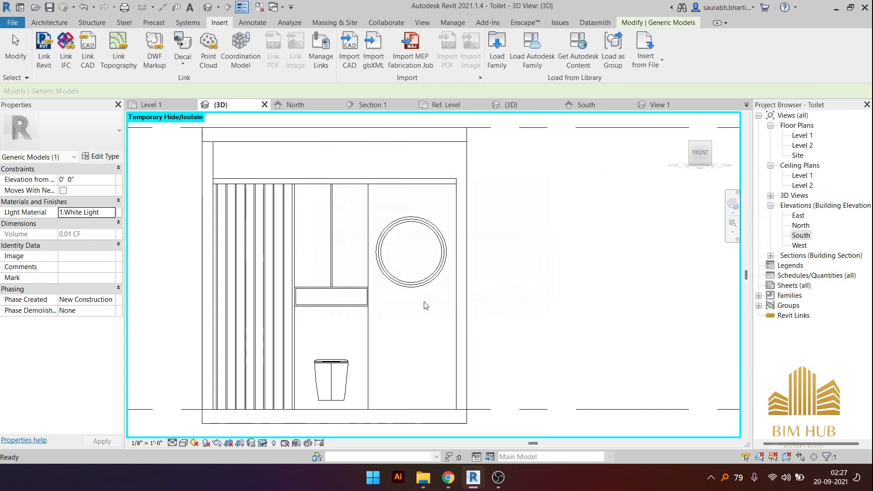
pyautogui.scroll(1, 336, 328)
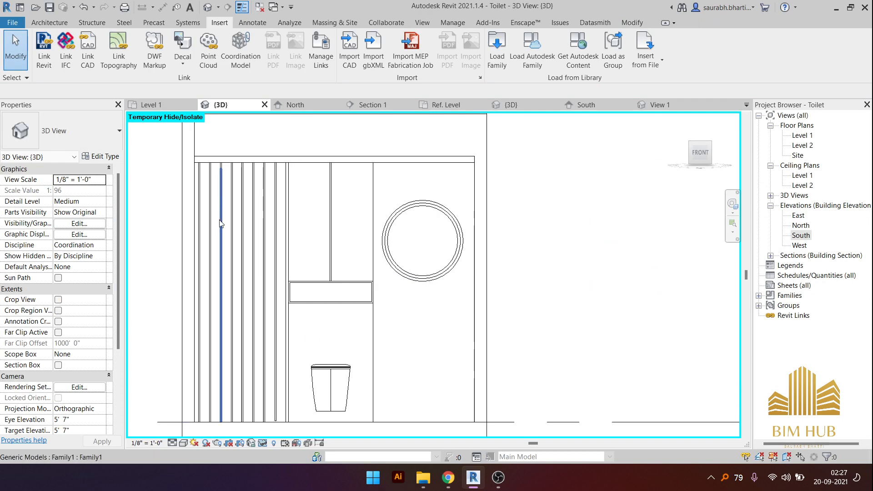
pyautogui.press('c')
pyautogui.press('m')
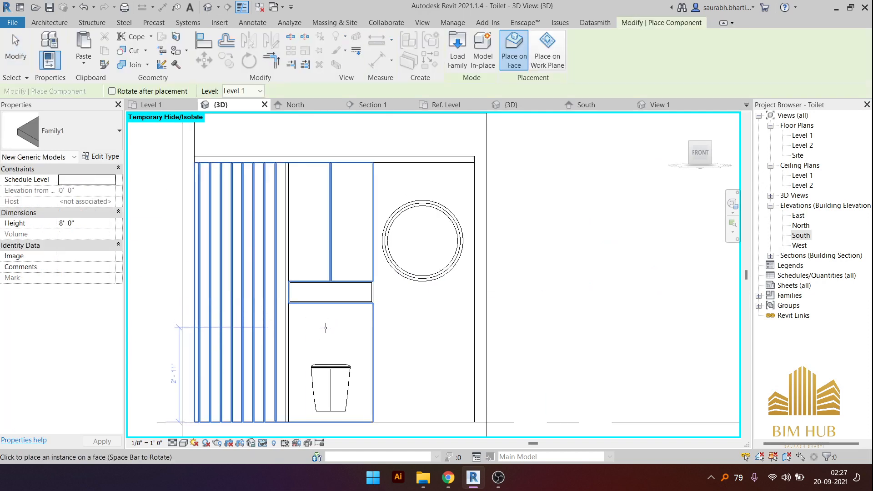
pyautogui.scroll(-2, 297, 254)
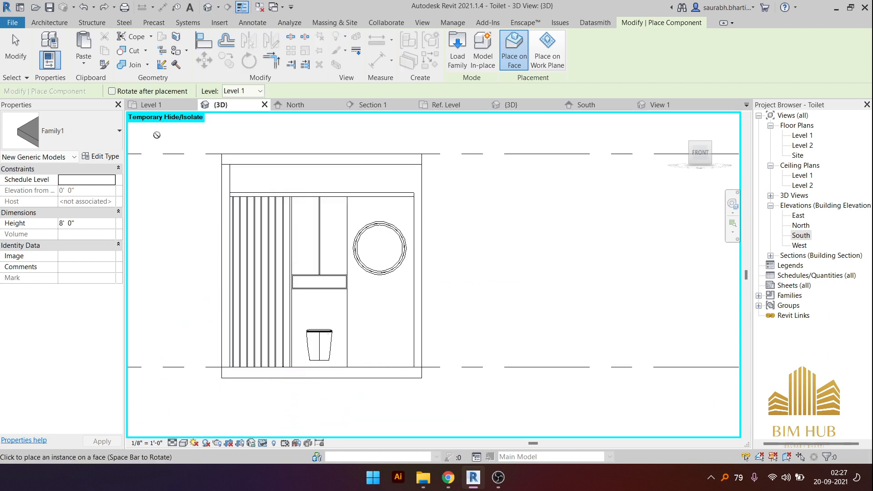
pyautogui.click(54, 22)
pyautogui.click(133, 58)
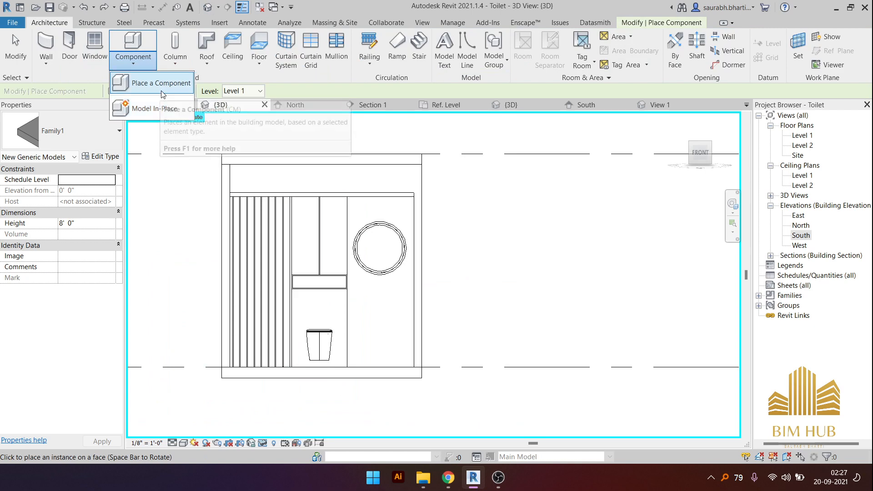
pyautogui.click(168, 112)
pyautogui.click(93, 145)
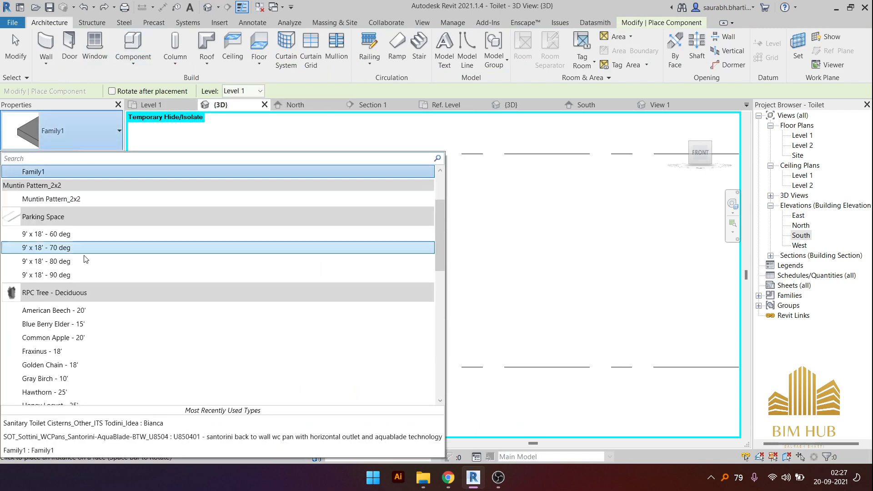
pyautogui.click(79, 200)
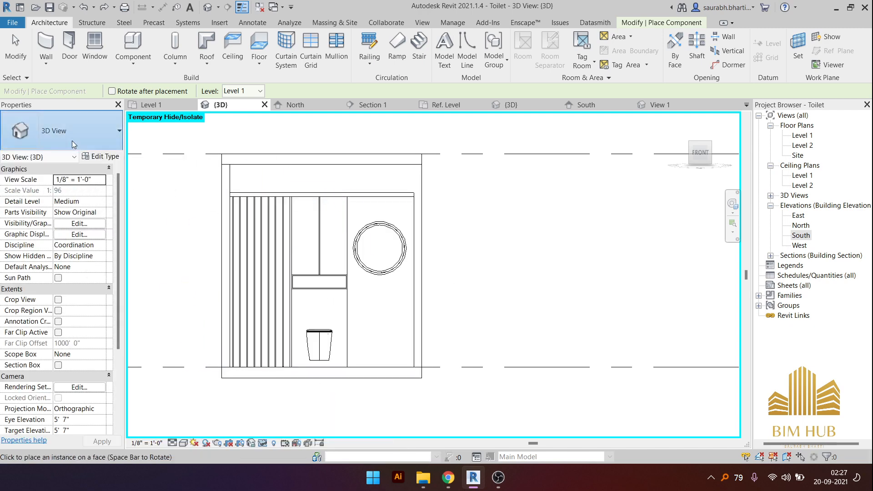
# - Place the Sanitary Toilet Cisterns_Other_ITS Todini_Idea : Bianca flush plate on the wall face between the toilet pan and the niche
pyautogui.click(135, 50)
pyautogui.click(73, 130)
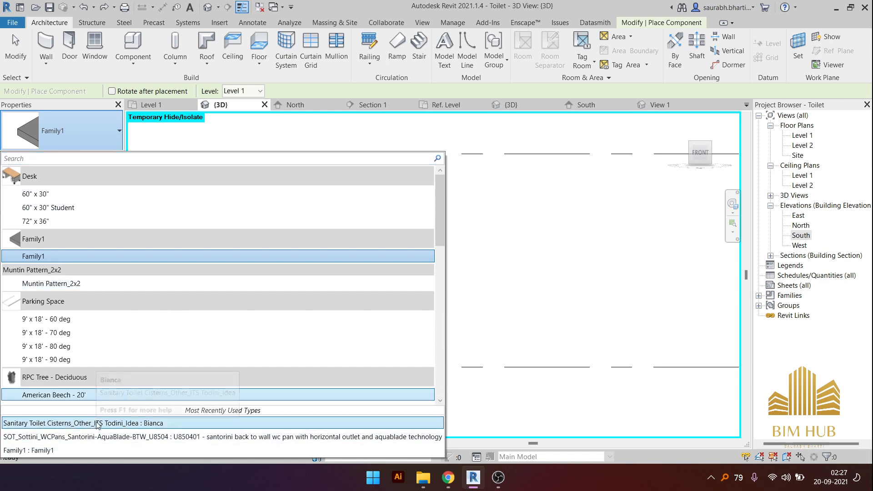
pyautogui.click(93, 423)
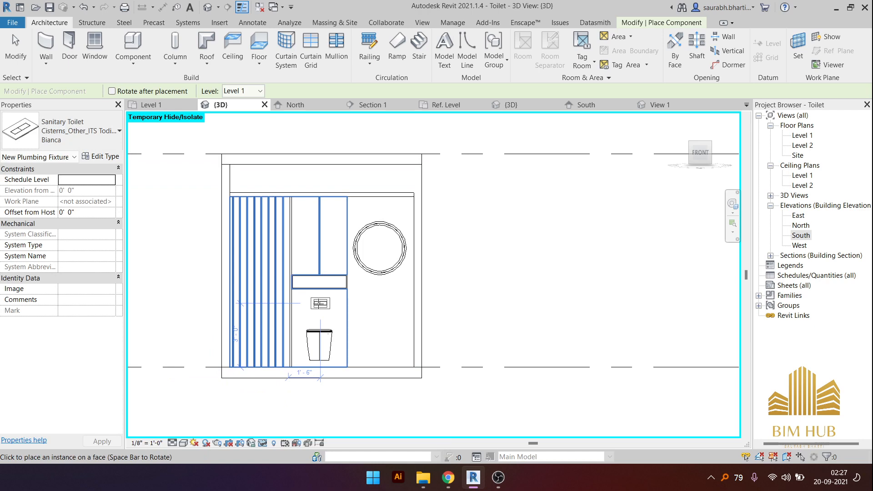
pyautogui.press('Escape')
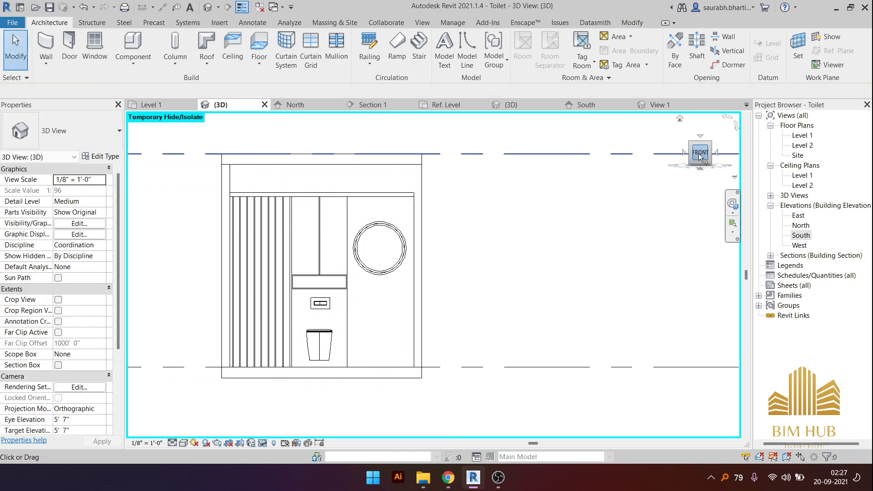
pyautogui.click(700, 153)
pyautogui.scroll(8, 337, 327)
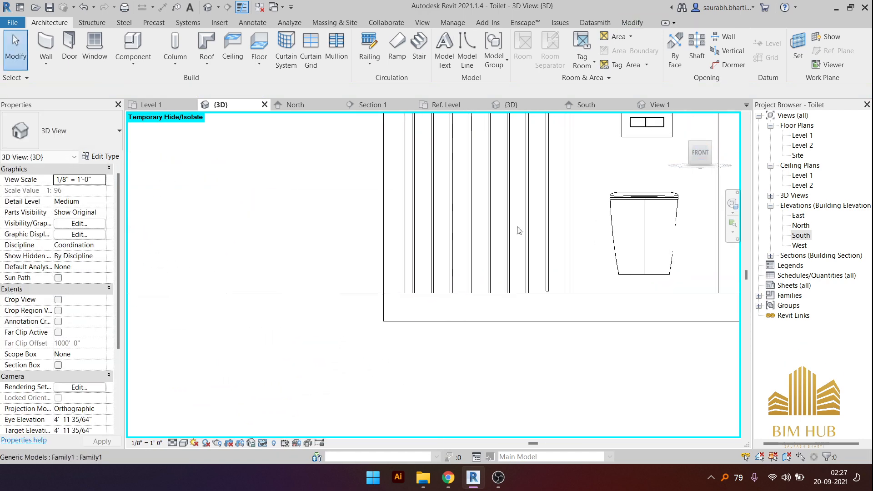
pyautogui.moveTo(639, 182); pyautogui.dragTo(356, 355, button='middle')
pyautogui.scroll(1, 356, 354)
pyautogui.press('a')
pyautogui.press('l')
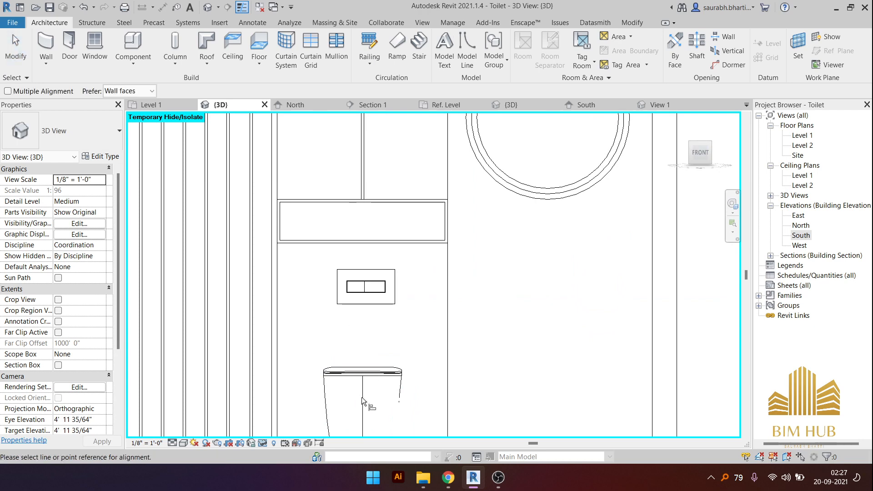
pyautogui.scroll(3, 364, 176)
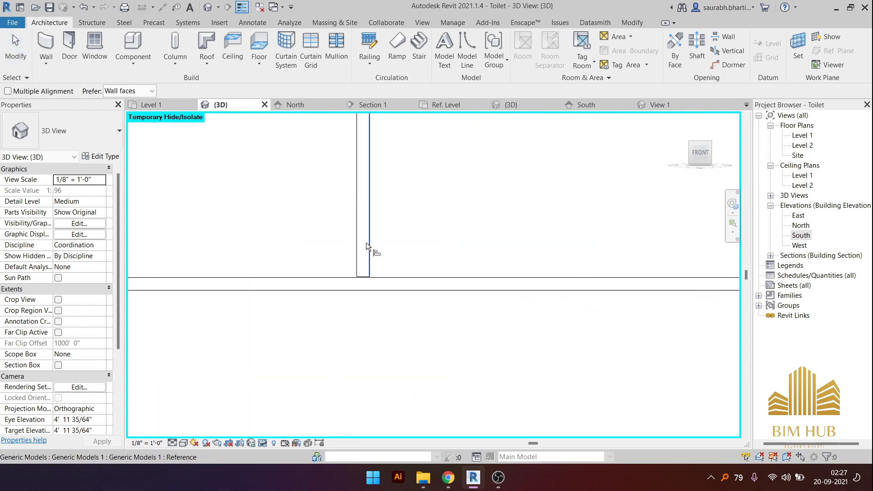
pyautogui.scroll(-4, 366, 242)
pyautogui.press('Escape')
pyautogui.scroll(-3, 358, 277)
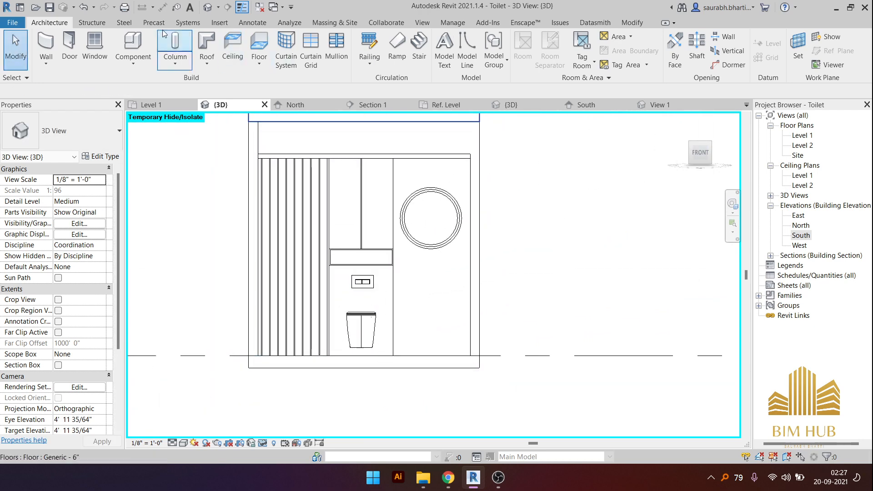
pyautogui.click(467, 50)
pyautogui.scroll(3, 359, 314)
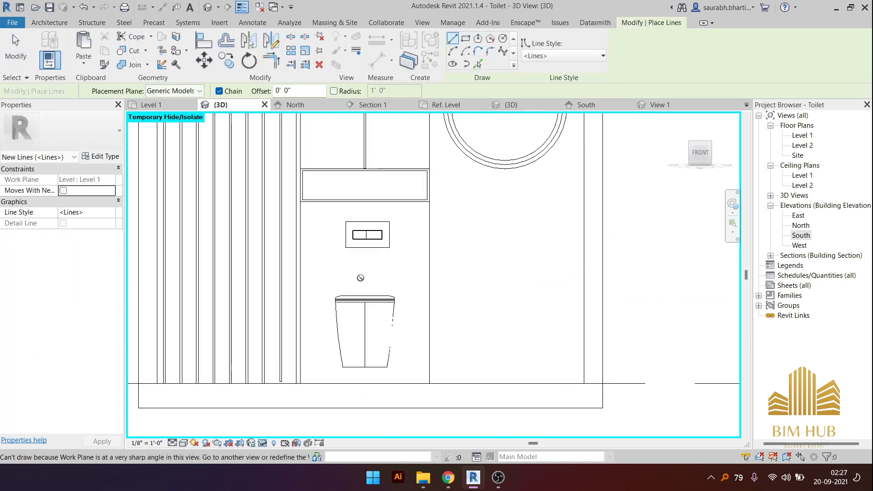
pyautogui.press('Escape')
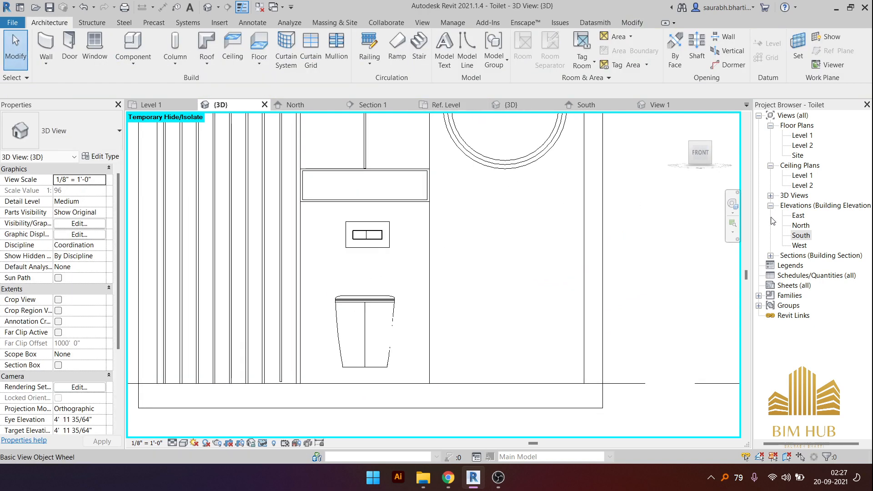
# - Align the flush plate's vertical centreline with the toilet pan's centreline in the South elevation
pyautogui.doubleClick(797, 236)
pyautogui.scroll(5, 405, 292)
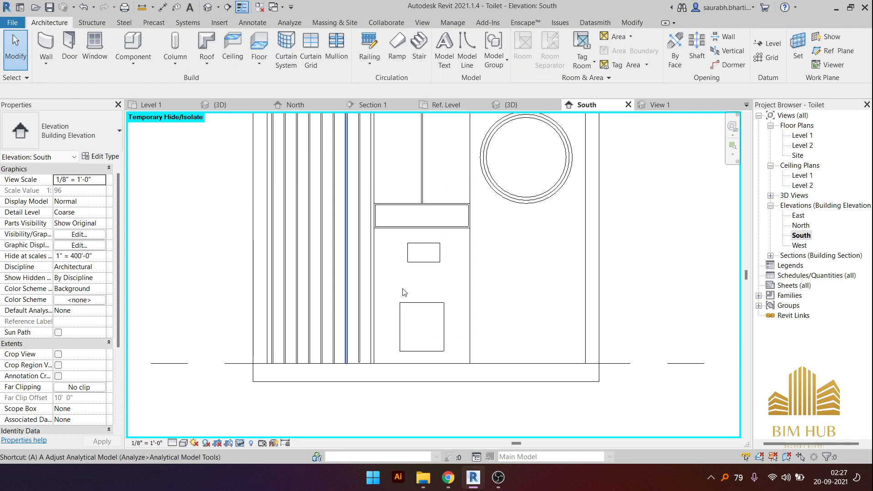
pyautogui.press('l')
pyautogui.click(422, 324)
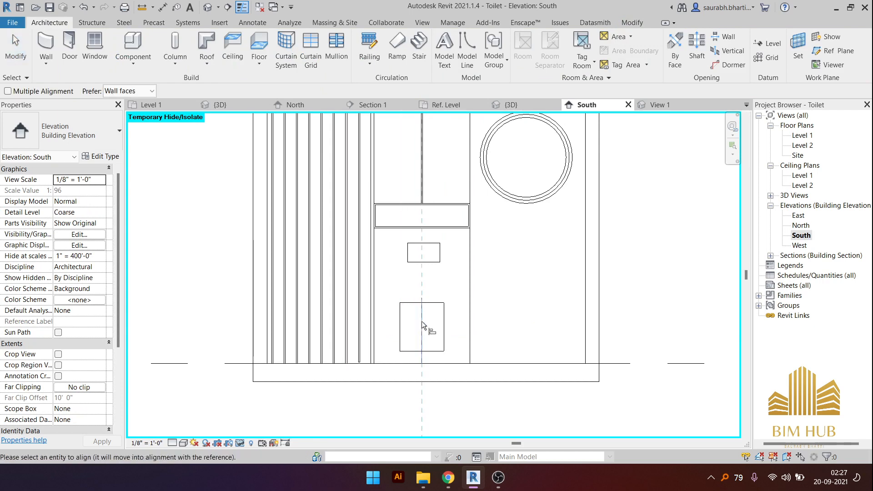
pyautogui.click(424, 255)
pyautogui.press('Escape')
pyautogui.scroll(-5, 420, 277)
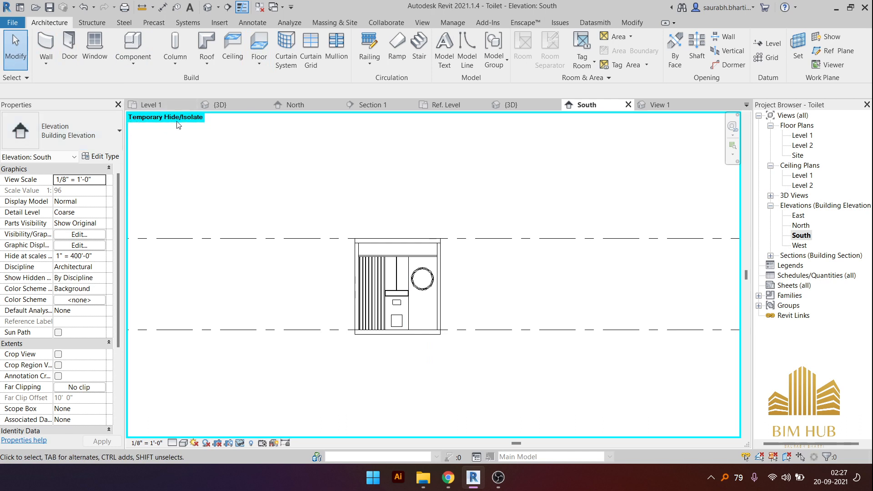
pyautogui.scroll(-3, 179, 128)
pyautogui.scroll(5, 254, 208)
pyautogui.moveTo(387, 231); pyautogui.dragTo(348, 234, button='middle')
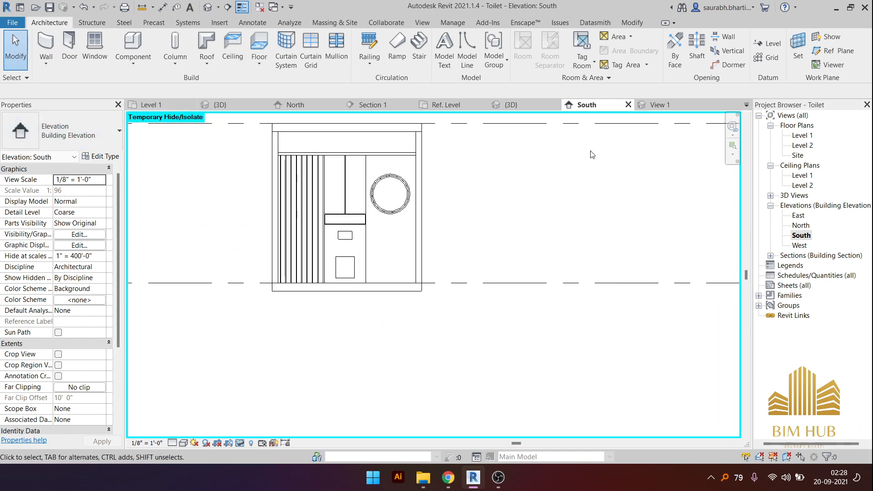
pyautogui.scroll(-1, 398, 230)
pyautogui.moveTo(390, 259); pyautogui.dragTo(461, 279, button='middle')
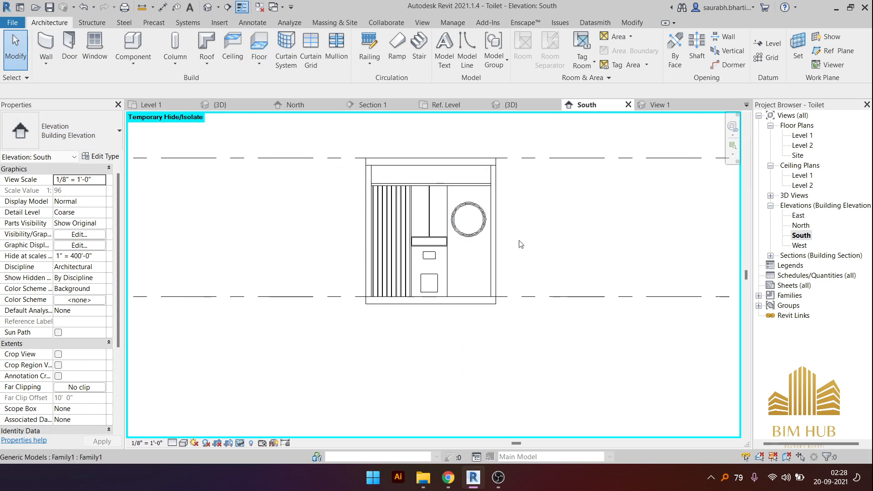
pyautogui.moveTo(492, 252); pyautogui.dragTo(406, 217, button='middle')
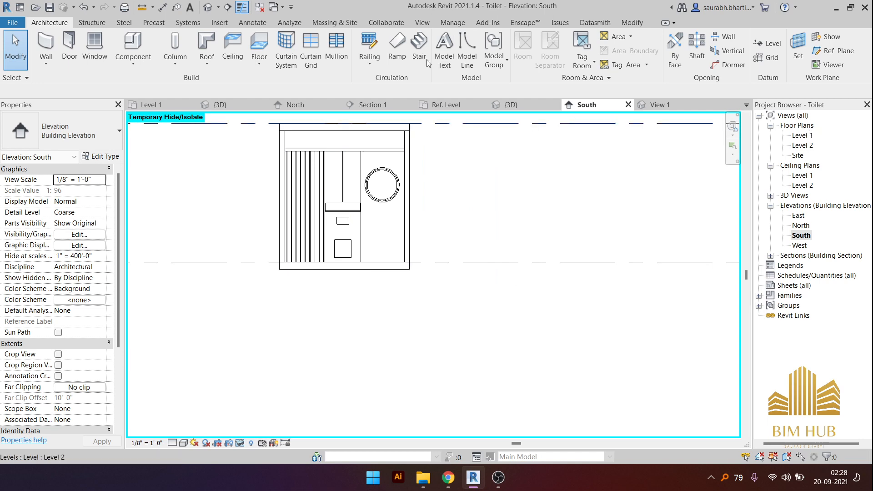
# - Open the Section 1 view from its section mark on the Level 1 floor plan
pyautogui.click(207, 8)
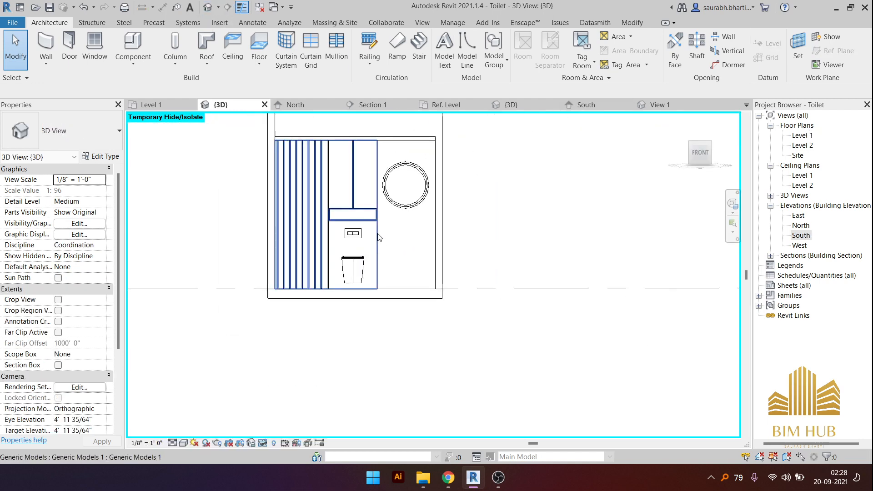
pyautogui.doubleClick(801, 136)
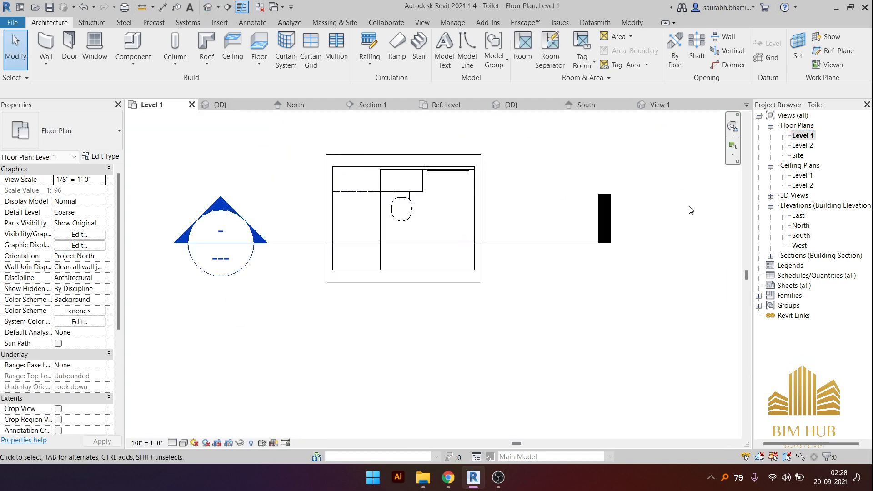
pyautogui.doubleClick(226, 211)
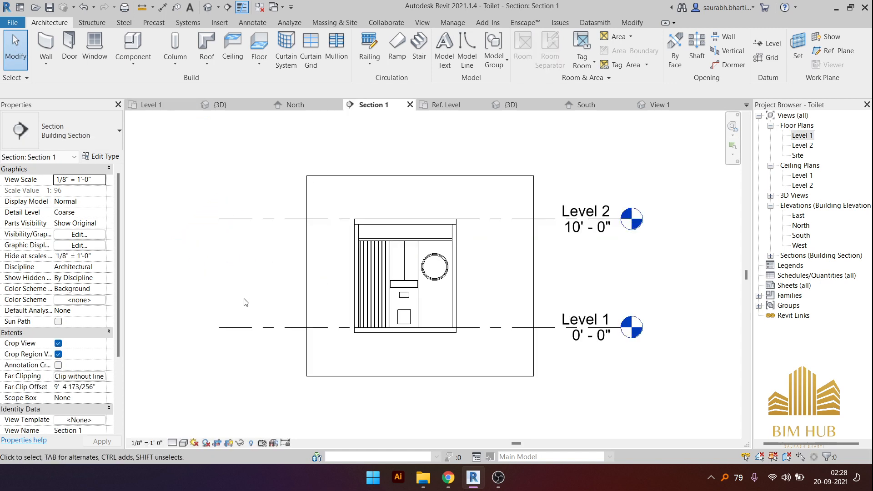
pyautogui.scroll(5, 446, 327)
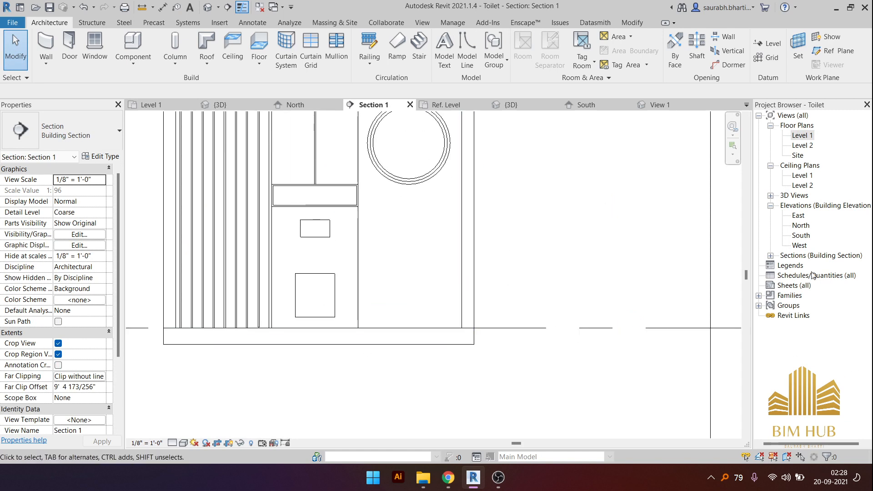
pyautogui.scroll(-3, 432, 299)
pyautogui.scroll(3, 429, 299)
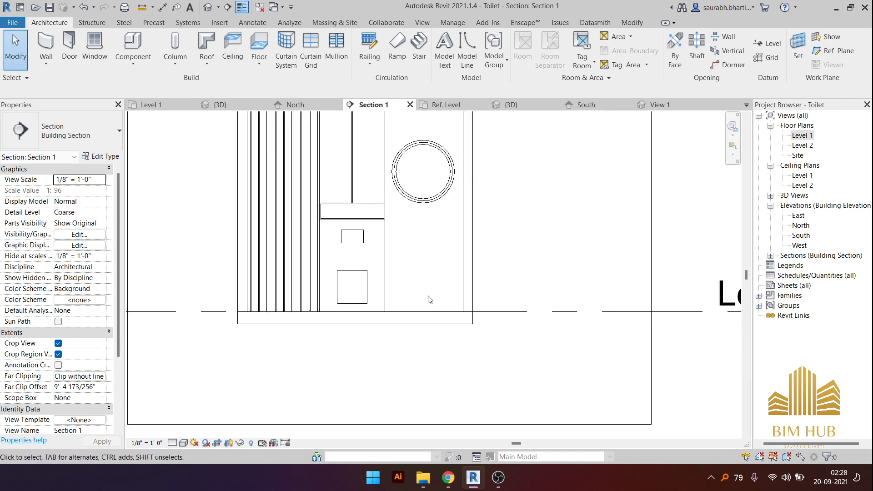
pyautogui.scroll(-3, 430, 289)
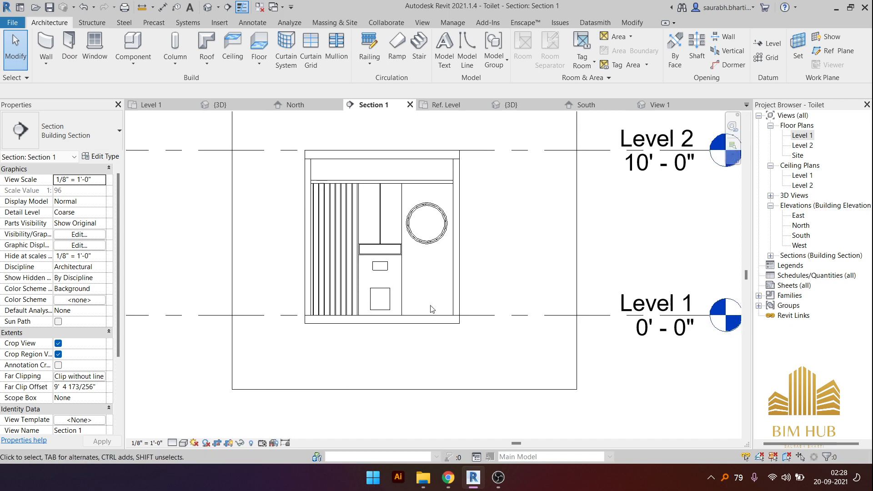
pyautogui.moveTo(433, 275); pyautogui.dragTo(384, 255, button='middle')
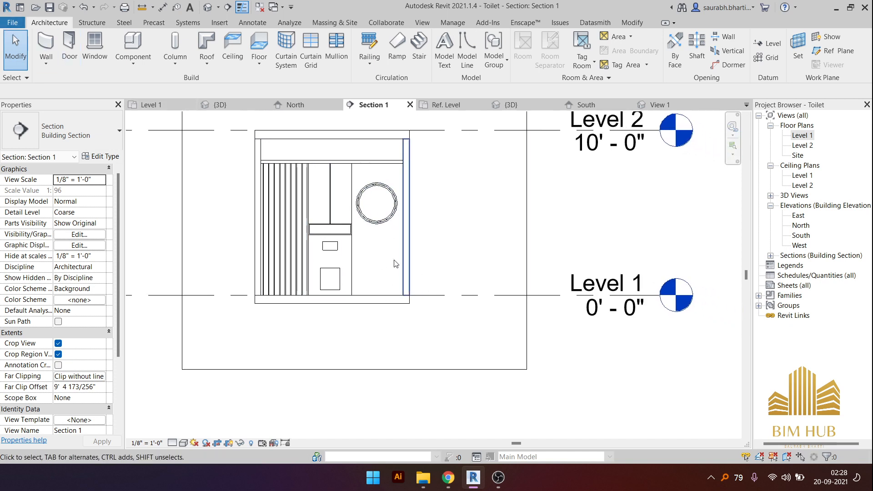
# - Create an in-place model in the Generic Models category named Bssin Wardrobe
pyautogui.click(133, 67)
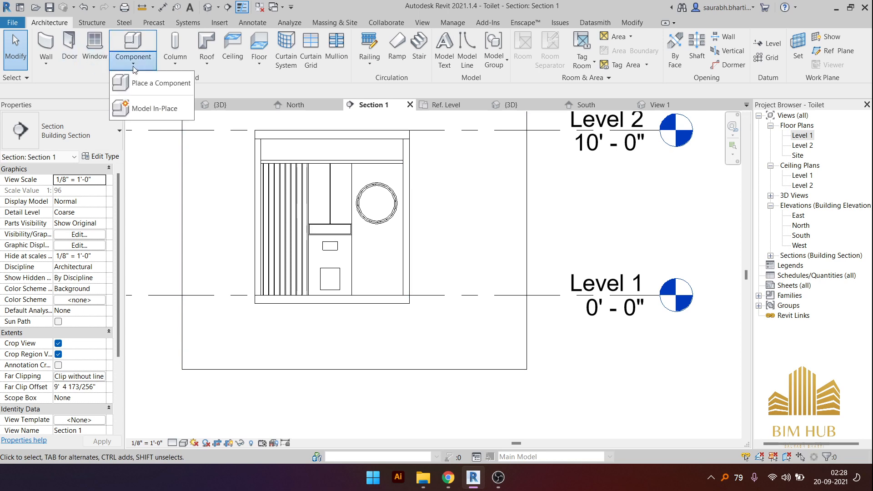
pyautogui.click(149, 111)
pyautogui.click(389, 195)
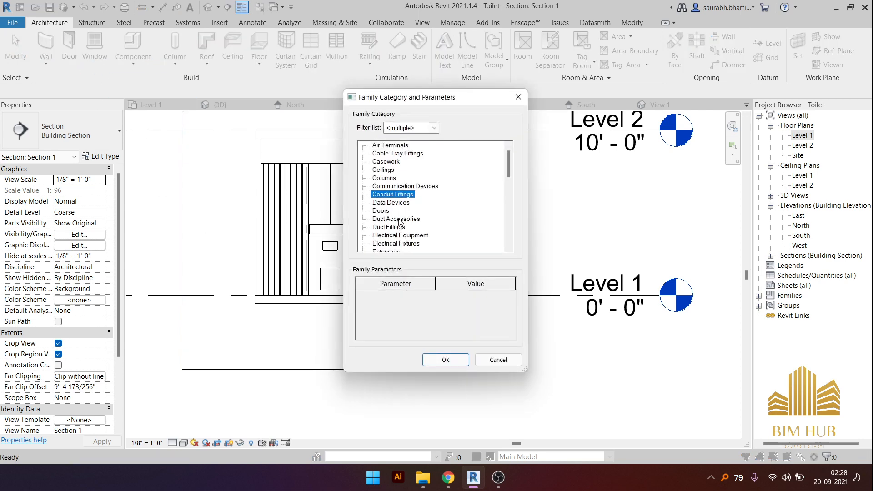
pyautogui.scroll(-4, 399, 222)
pyautogui.scroll(1, 402, 242)
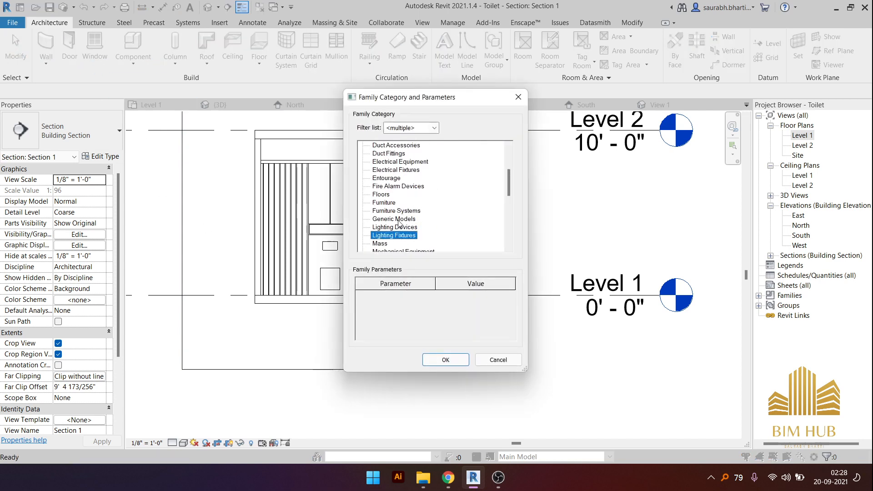
pyautogui.click(394, 219)
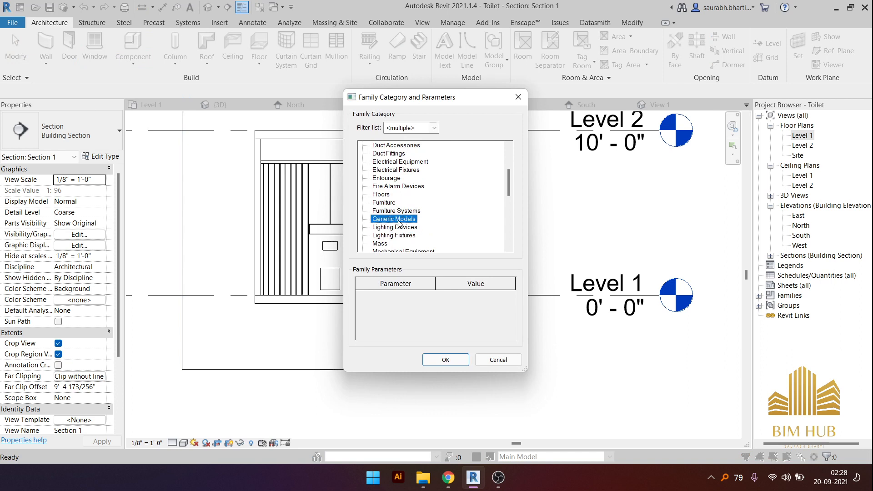
pyautogui.click(458, 362)
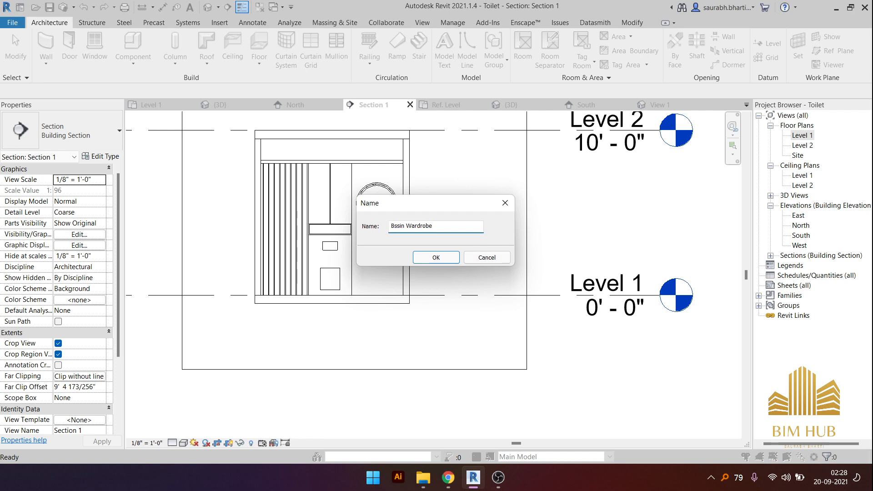
pyautogui.click(446, 259)
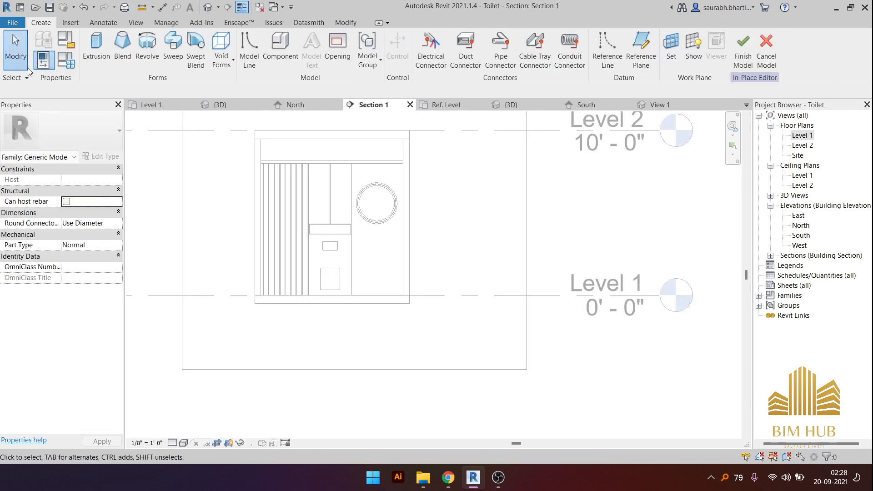
# - Start an extrusion using the marble wall face below the round mirror as its work plane
pyautogui.click(93, 45)
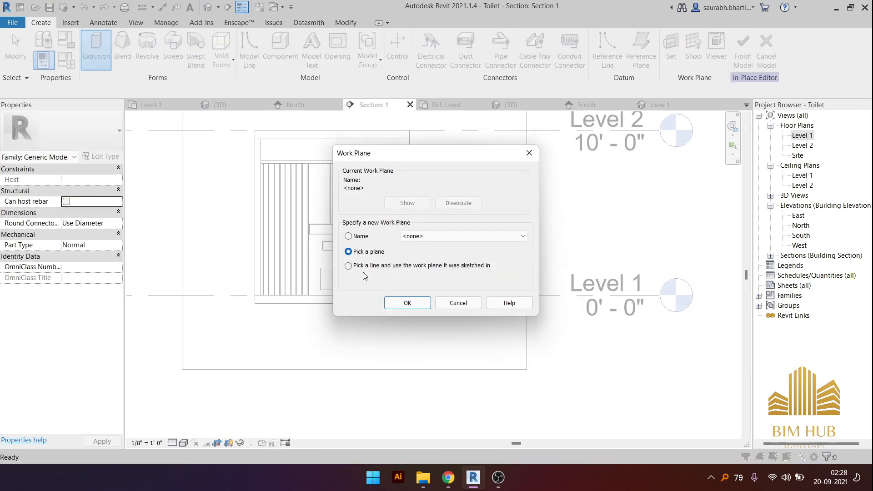
pyautogui.click(406, 303)
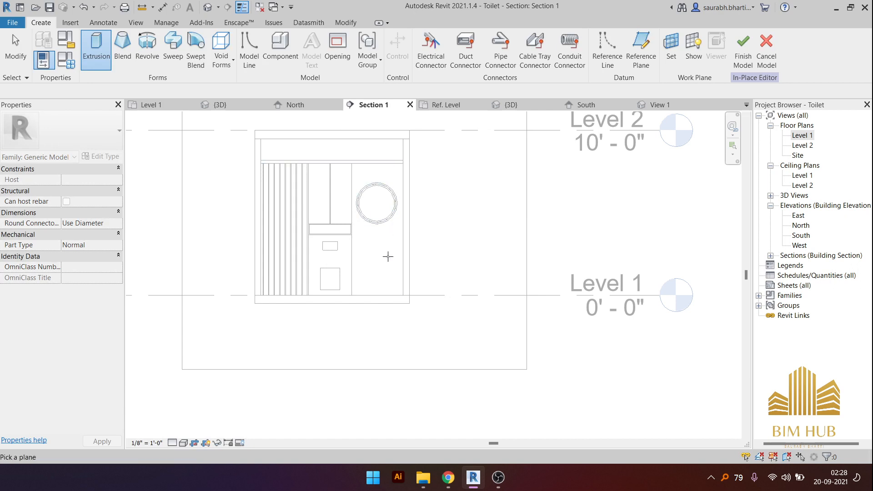
pyautogui.click(386, 293)
pyautogui.click(426, 40)
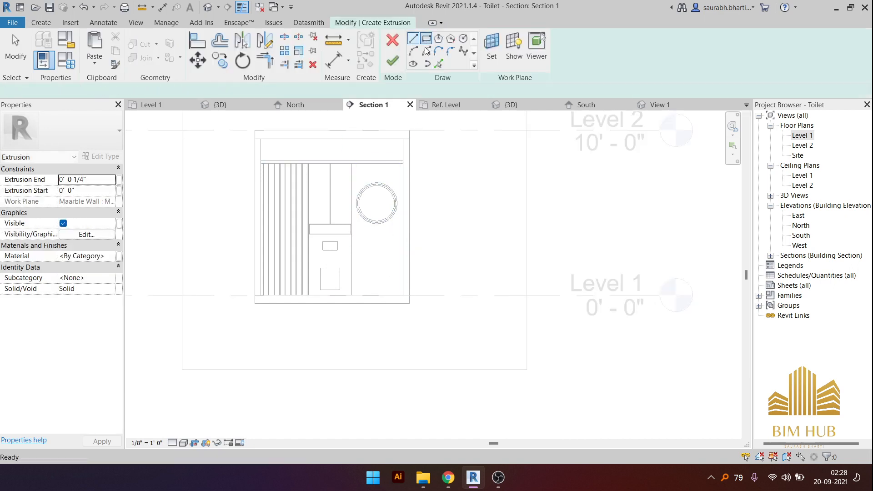
# - Create two vertical sketch lines offset 3" inward from the side edges of the wall area below the mirror
pyautogui.scroll(5, 373, 325)
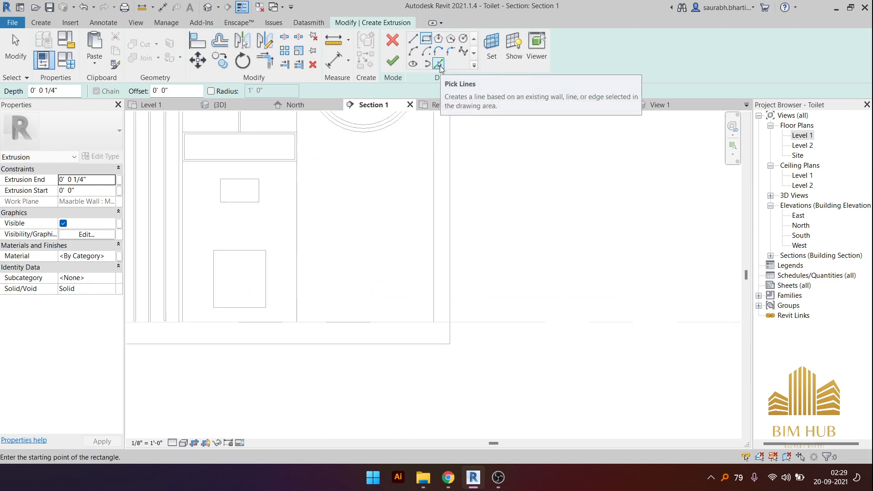
pyautogui.click(439, 63)
pyautogui.moveTo(159, 91); pyautogui.dragTo(65, 93)
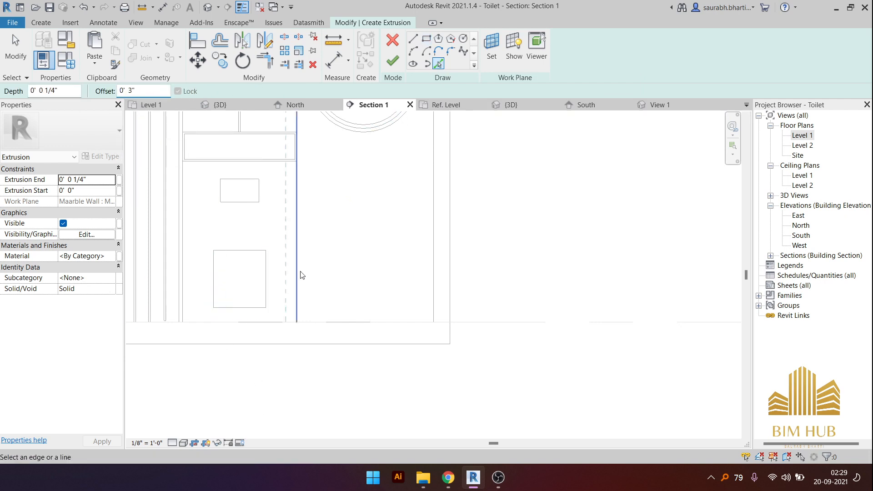
pyautogui.click(298, 248)
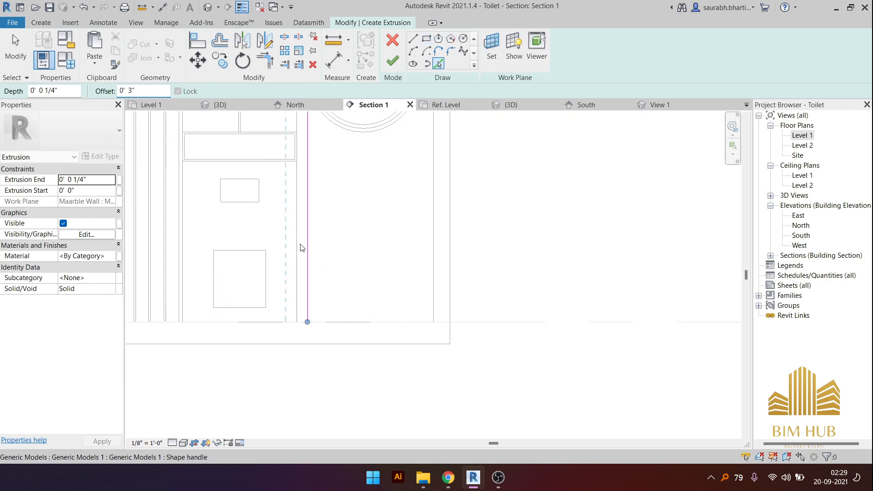
pyautogui.click(431, 240)
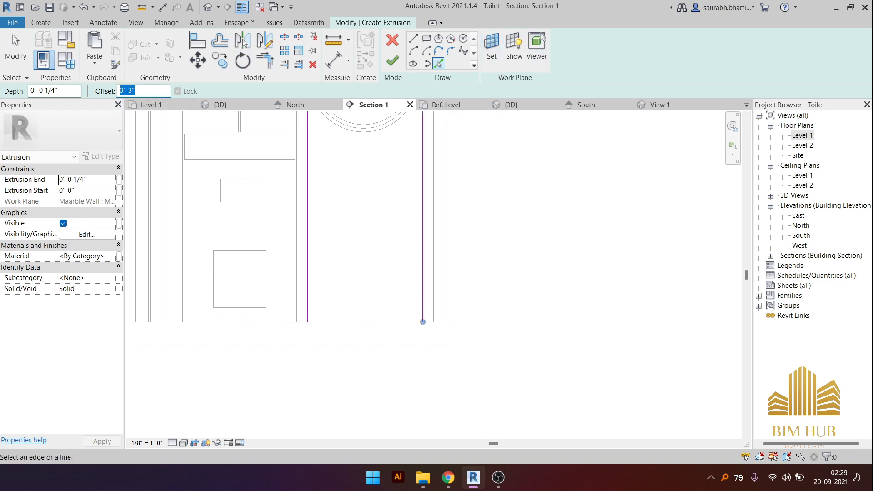
# - Add a horizontal sketch line offset 9" above the floor line and another offset 2' 0" above that one
pyautogui.write('9')
pyautogui.click(372, 322)
pyautogui.scroll(-1, 376, 247)
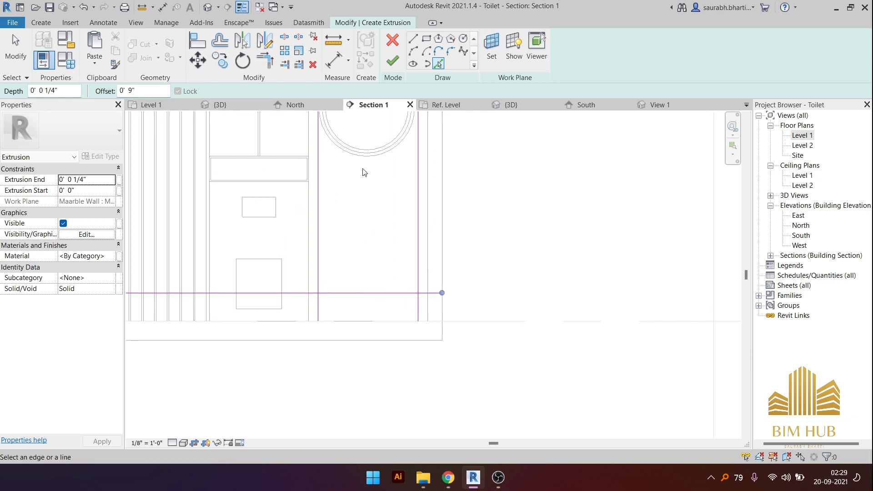
pyautogui.click(159, 91)
pyautogui.write("1'6")
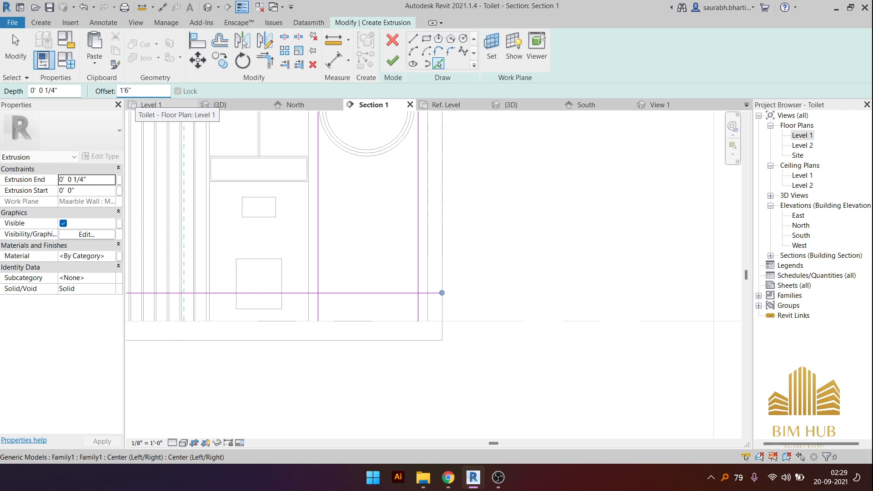
pyautogui.press('Return')
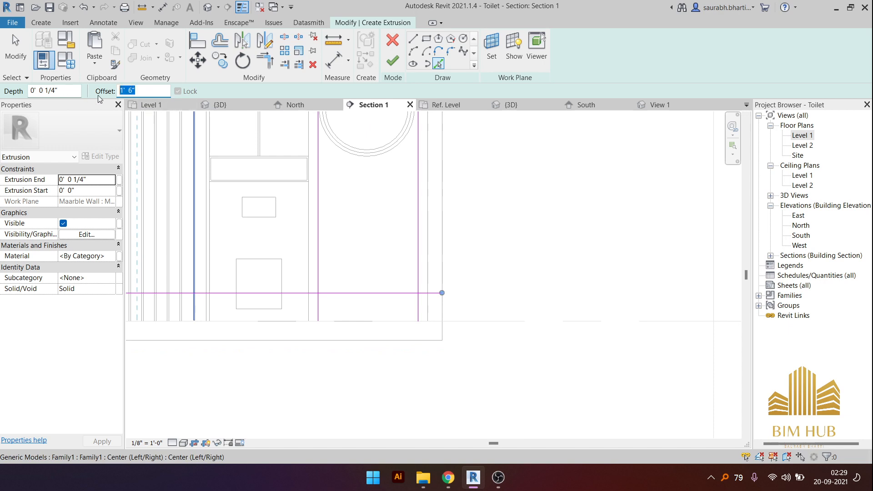
pyautogui.write('2')
pyautogui.press('Return')
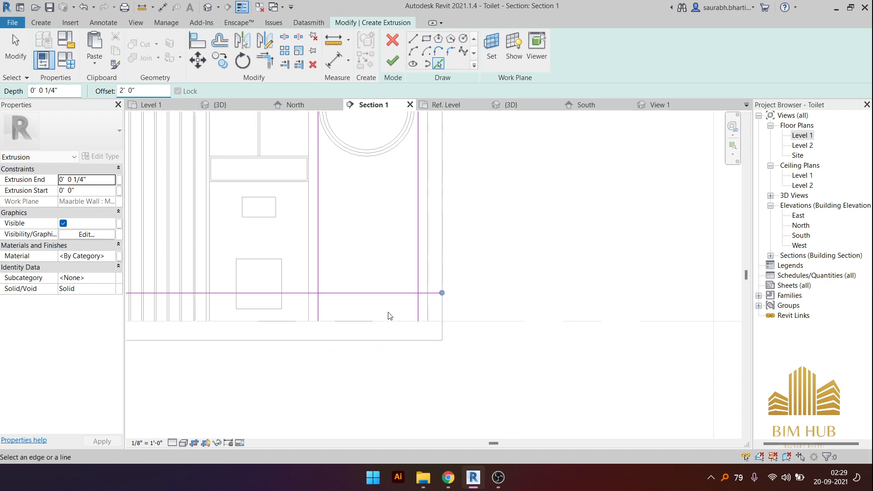
pyautogui.click(380, 291)
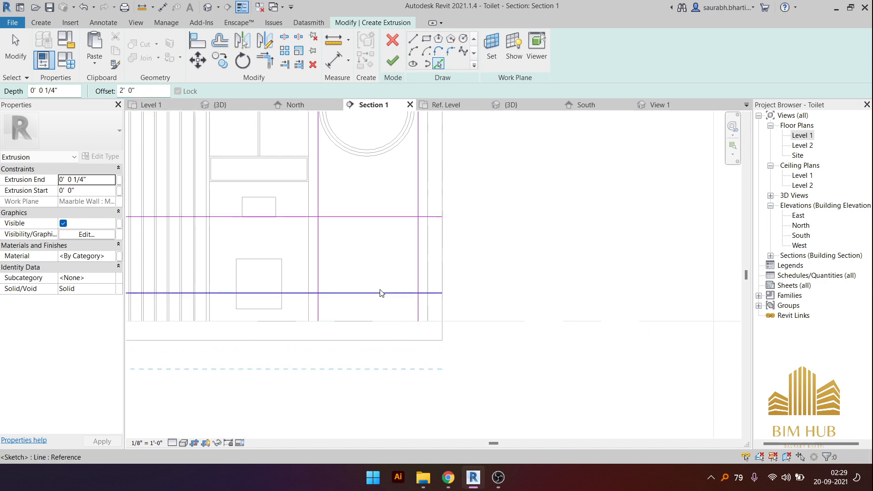
# - Trim the four sketch lines into a closed rectangle and finish the extrusion sketch
pyautogui.press('Escape')
pyautogui.click(349, 216)
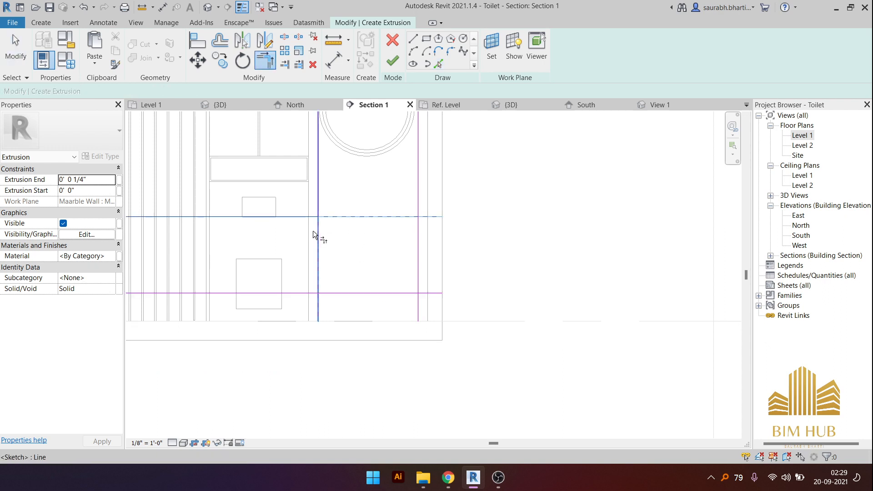
pyautogui.click(318, 238)
pyautogui.click(320, 279)
pyautogui.click(327, 292)
pyautogui.click(329, 294)
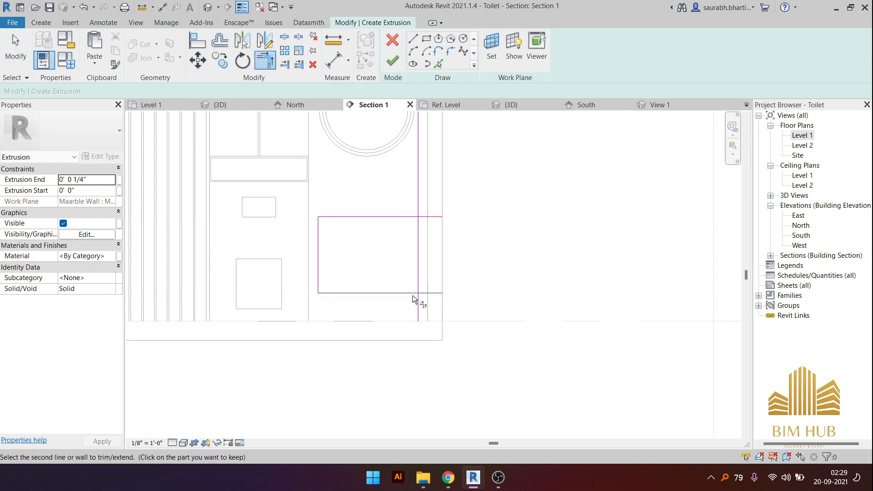
pyautogui.click(419, 277)
pyautogui.click(418, 273)
pyautogui.click(408, 217)
pyautogui.scroll(-3, 422, 239)
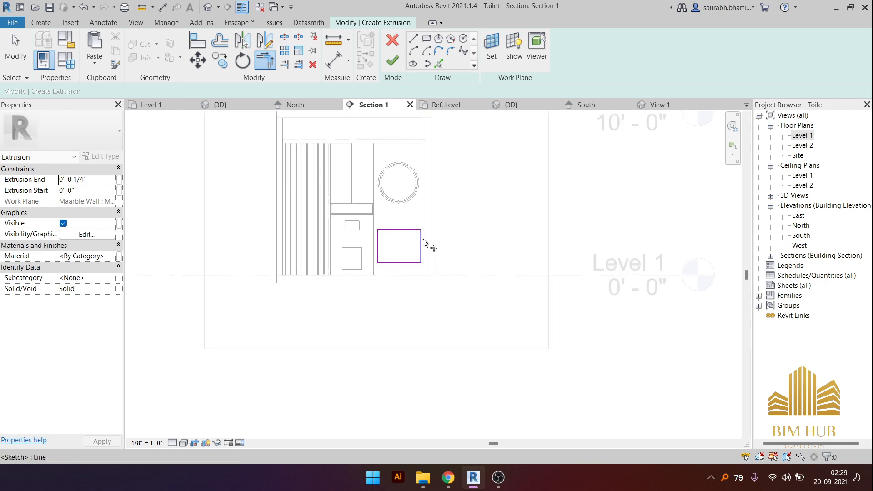
pyautogui.press('Escape')
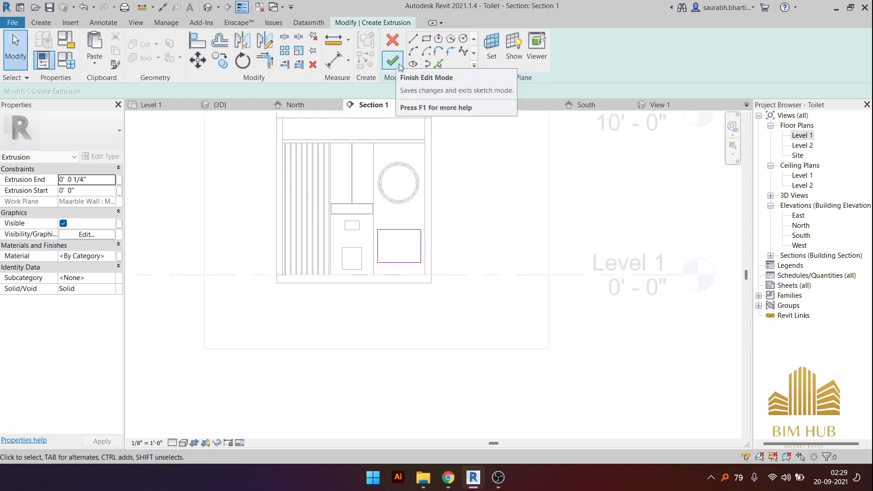
pyautogui.scroll(5, 414, 262)
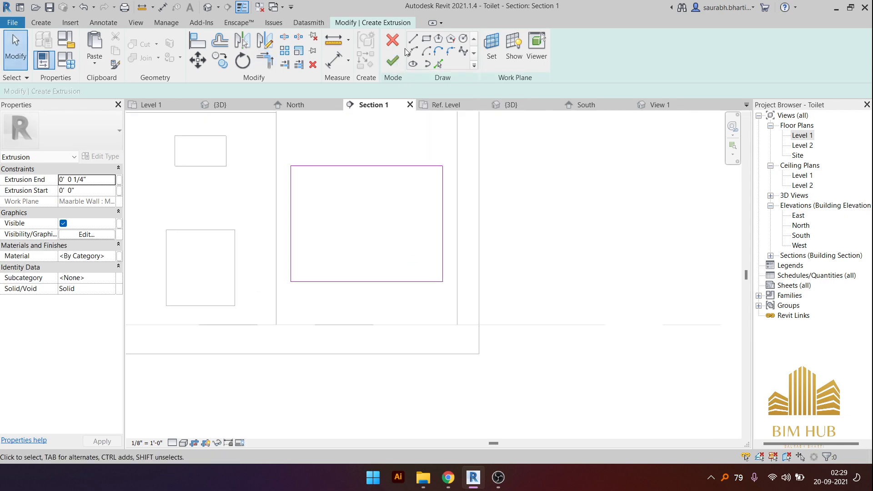
pyautogui.click(392, 60)
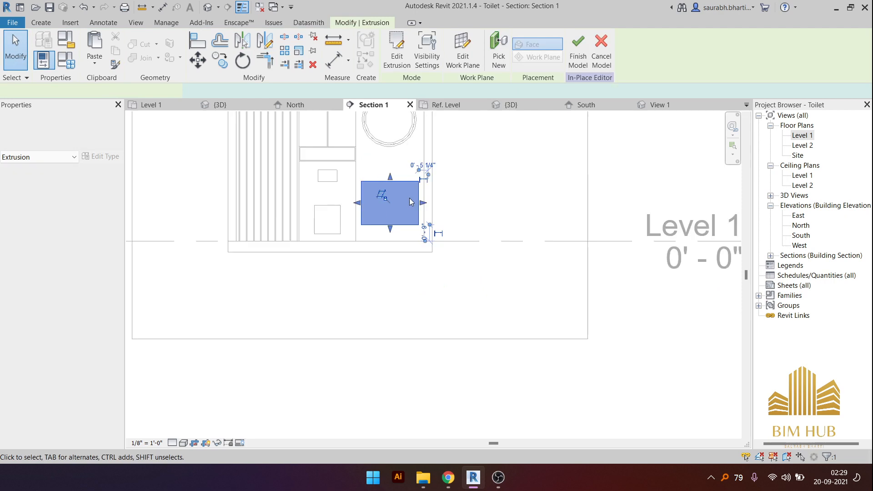
# - Set the Extrusion End of the new wall-mounted box to 1' 8" in the default 3D view
pyautogui.click(209, 8)
pyautogui.scroll(-2, 291, 123)
pyautogui.keyDown('shift'); pyautogui.moveTo(424, 249); pyautogui.dragTo(339, 270, button='middle'); pyautogui.keyUp('shift')
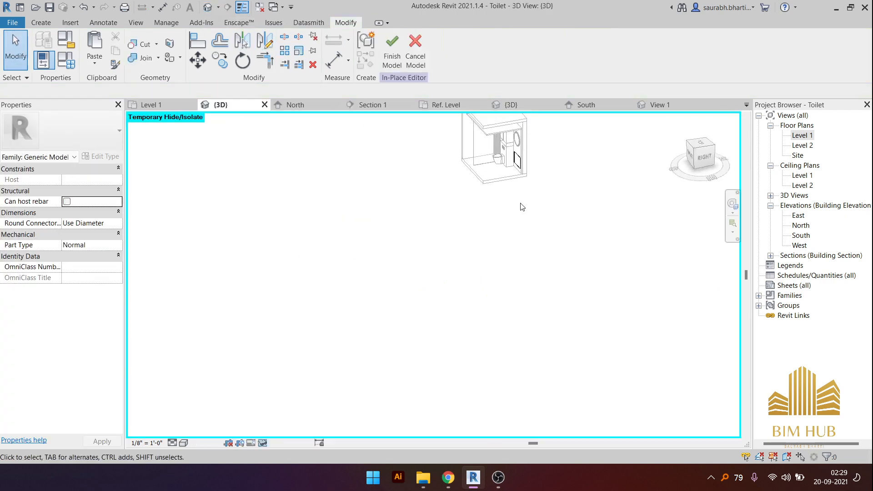
pyautogui.scroll(4, 520, 164)
pyautogui.click(516, 160)
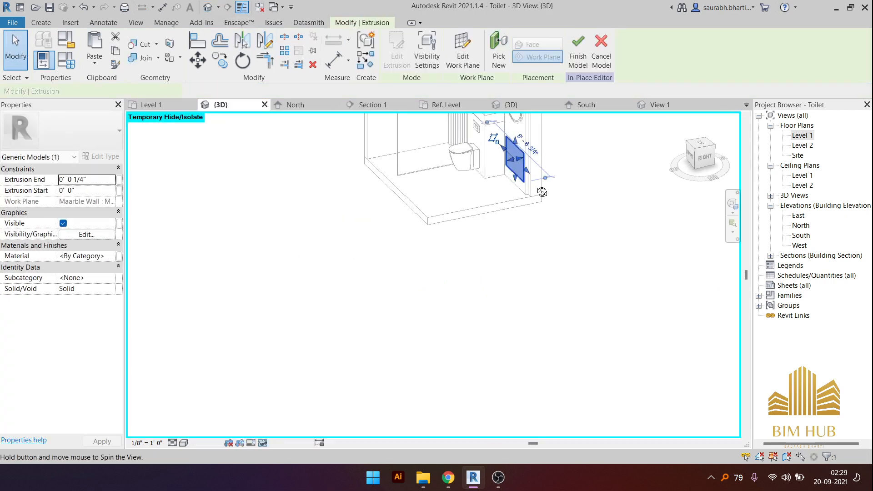
pyautogui.click(101, 179)
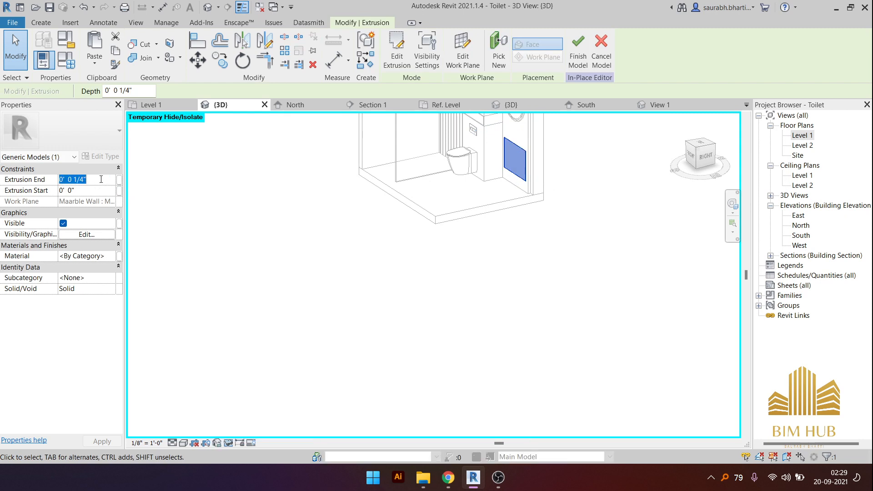
pyautogui.write("1'  8")
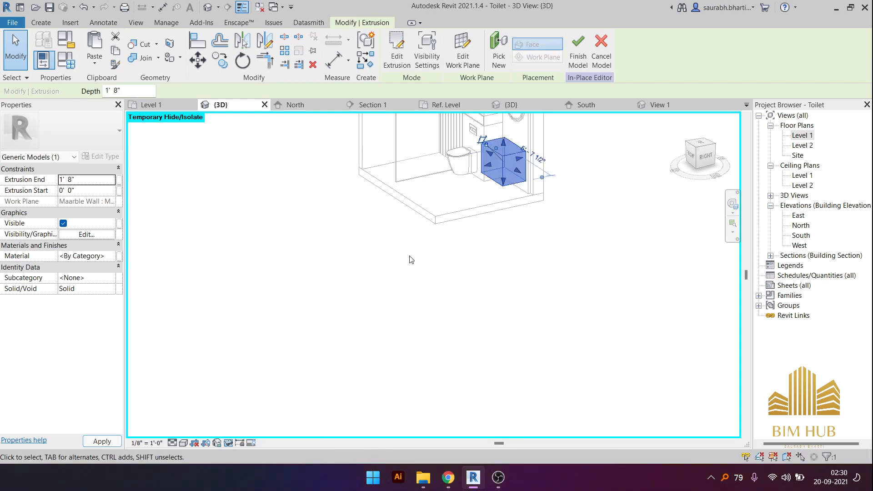
pyautogui.keyDown('shift'); pyautogui.moveTo(385, 250); pyautogui.dragTo(462, 314, button='middle'); pyautogui.keyUp('shift')
pyautogui.keyDown('shift'); pyautogui.moveTo(569, 224); pyautogui.dragTo(467, 189, button='middle'); pyautogui.keyUp('shift')
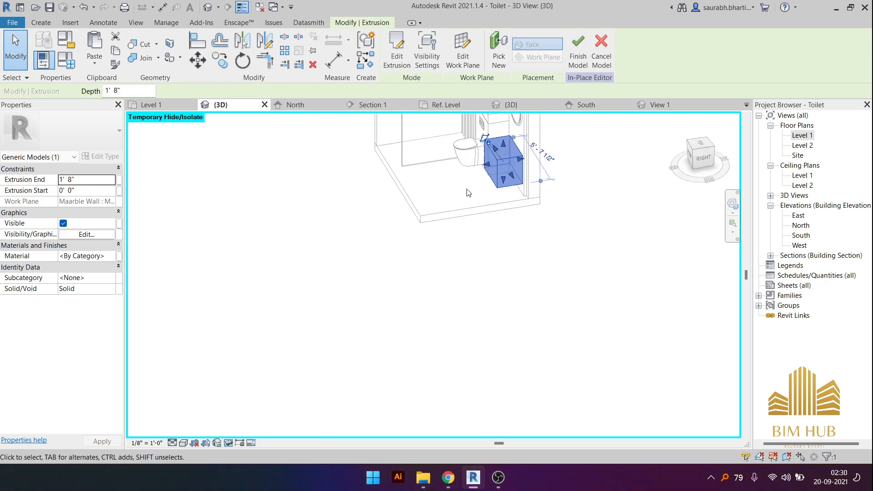
pyautogui.click(467, 265)
# - Open the box extrusion's sketch for editing in the Front orientation of the 3D view
pyautogui.keyDown('shift'); pyautogui.moveTo(481, 218); pyautogui.dragTo(513, 156, button='middle'); pyautogui.keyUp('shift')
pyautogui.click(521, 162)
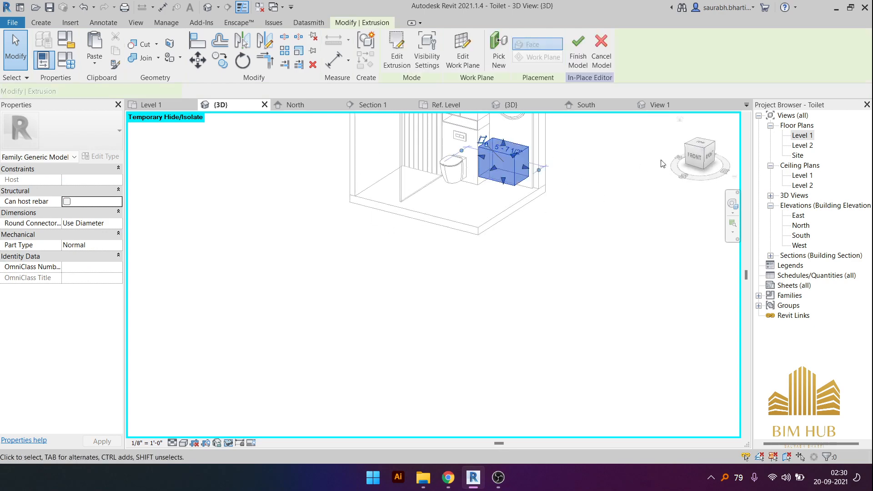
pyautogui.click(699, 157)
pyautogui.click(397, 50)
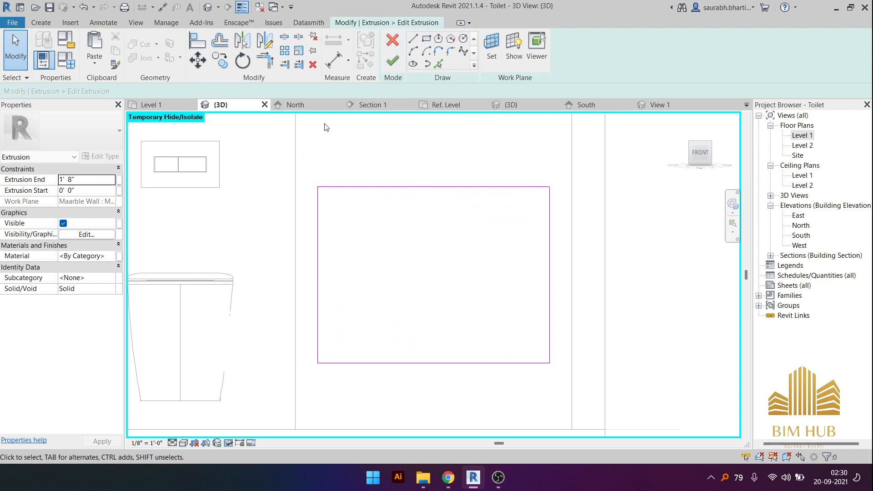
# - Try an inner rectangle offset 2" inside the box outline, and undo it
pyautogui.click(426, 40)
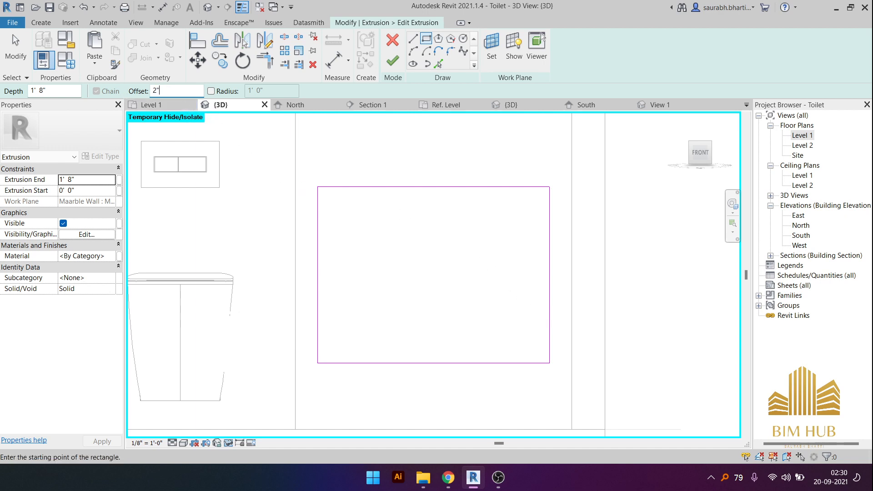
pyautogui.click(318, 187)
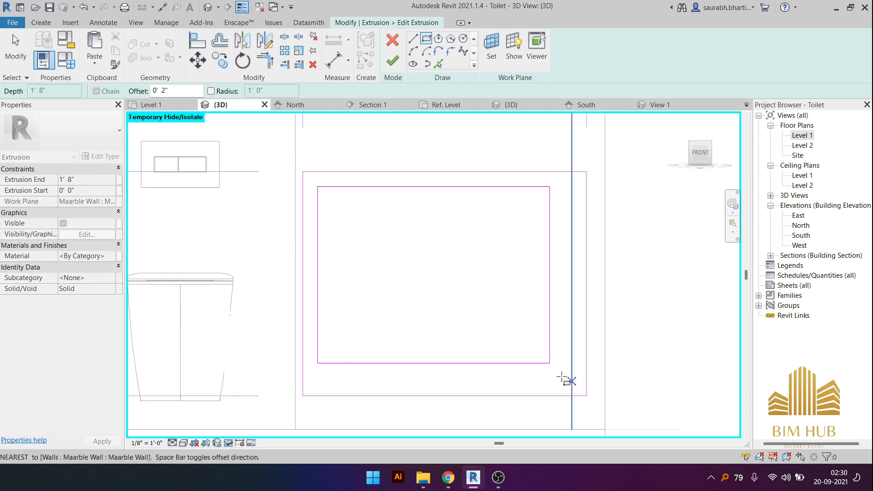
pyautogui.press('space')
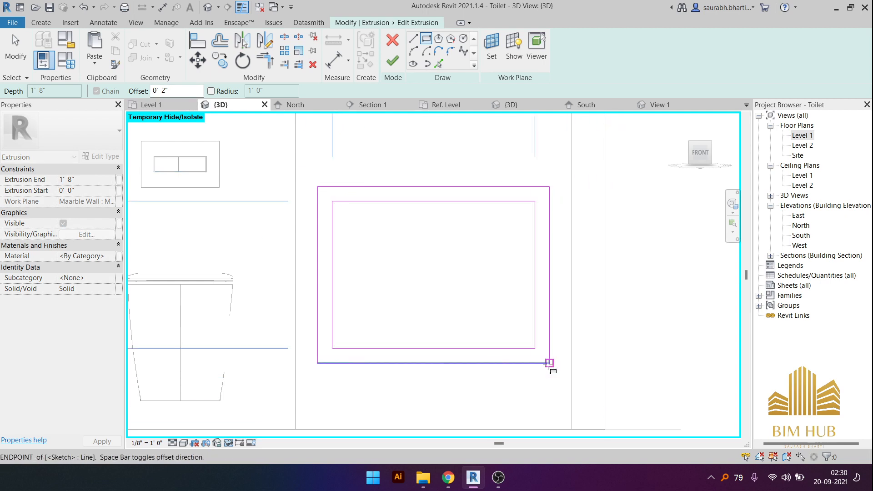
pyautogui.press('space')
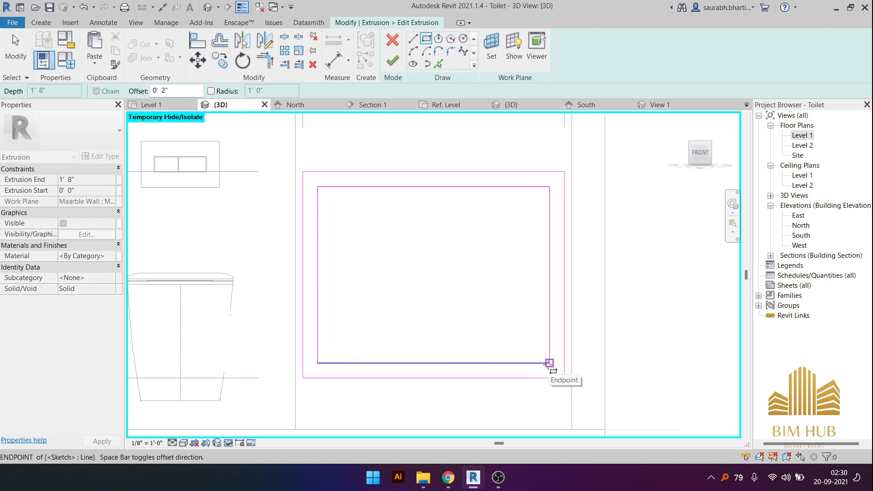
pyautogui.press('space')
pyautogui.press('space')
pyautogui.press('space')
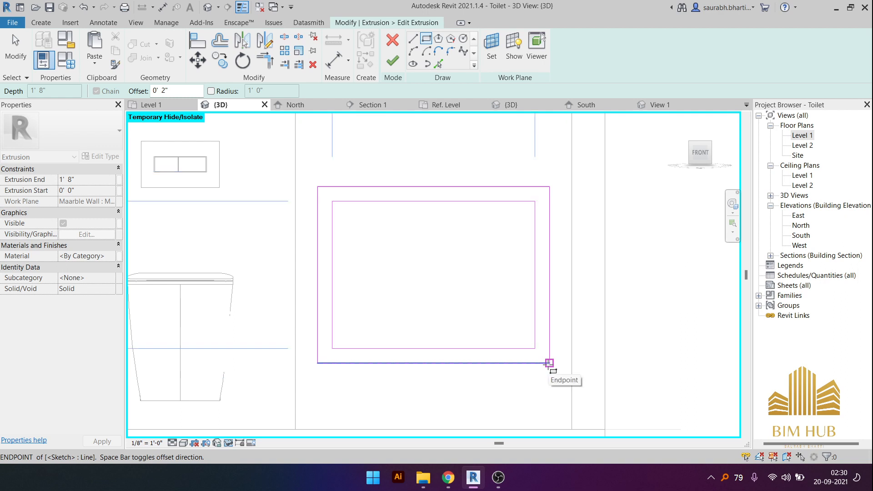
pyautogui.press('space')
pyautogui.press('space')
pyautogui.click(549, 363)
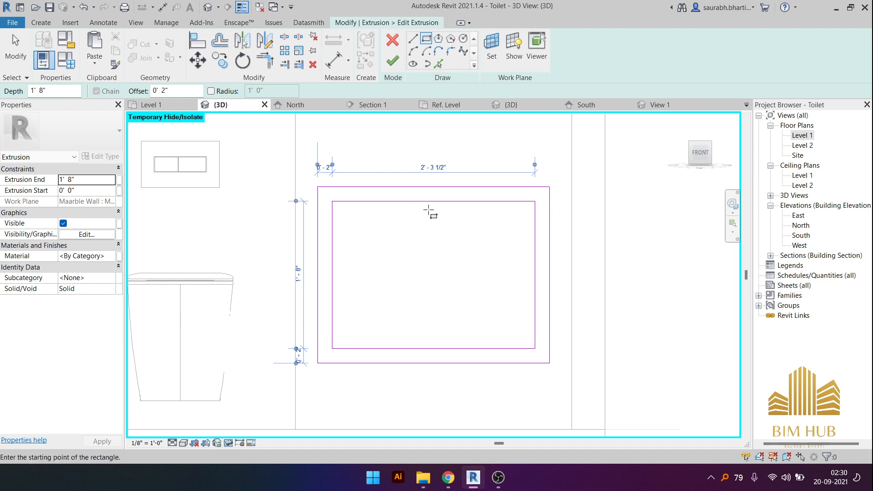
pyautogui.hotkey('ctrl', 'z')
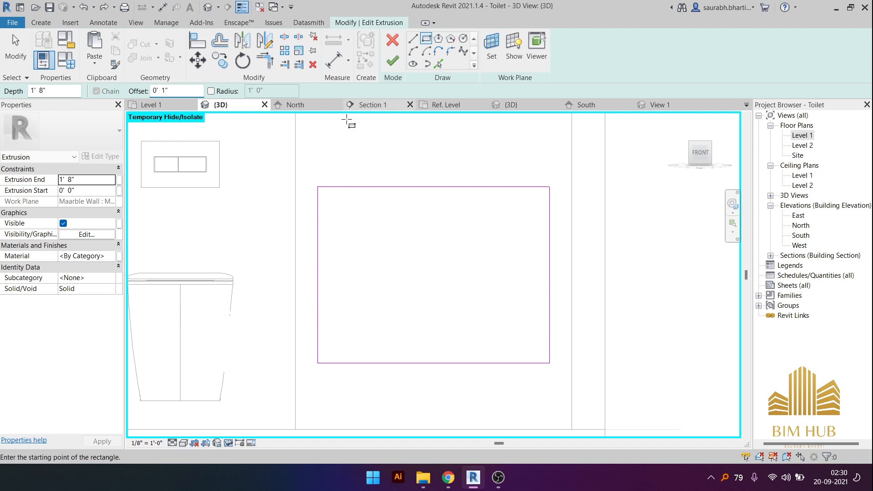
# - Draw an inner rectangle offset 1" inside the box outline and finish the extrusion edit
pyautogui.click(317, 186)
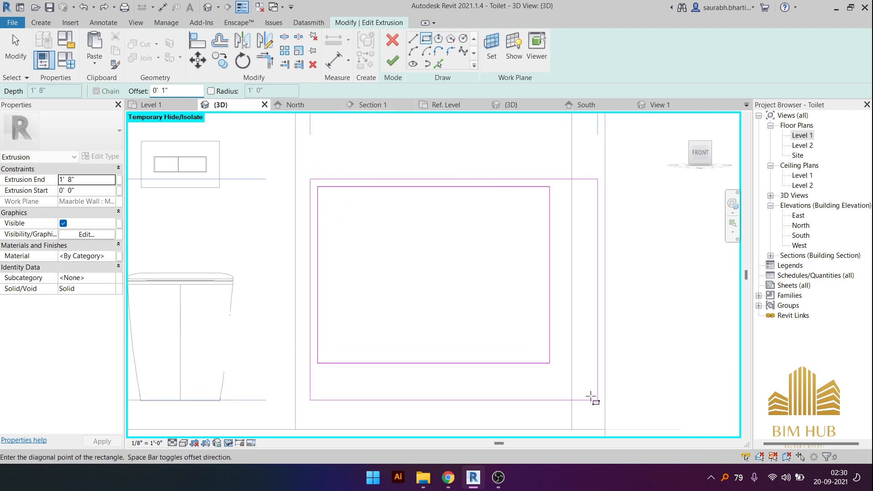
pyautogui.press('space')
pyautogui.click(550, 363)
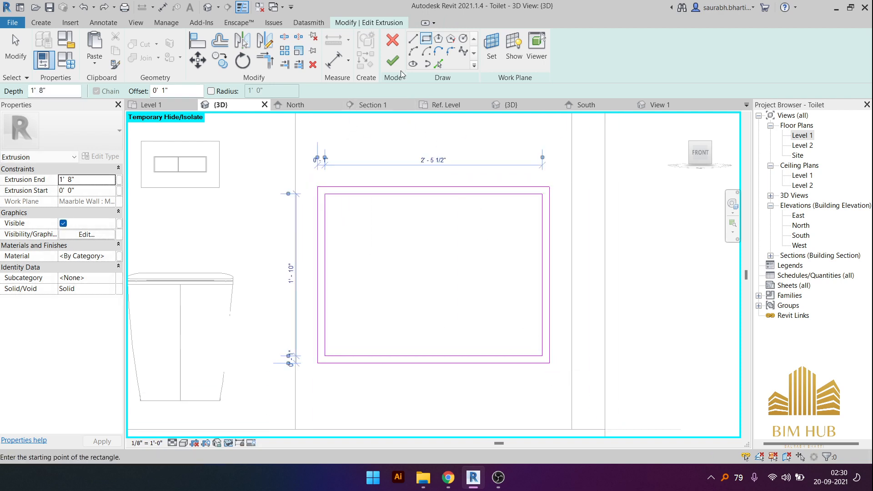
pyautogui.click(393, 61)
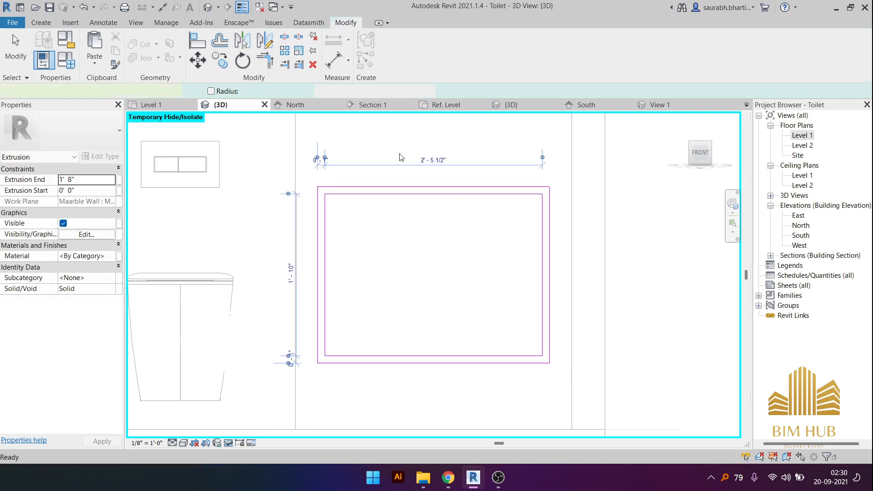
# - Lower the inner and outer top faces of the wall-mounted box in the Front orientation to reduce its height
pyautogui.click(207, 14)
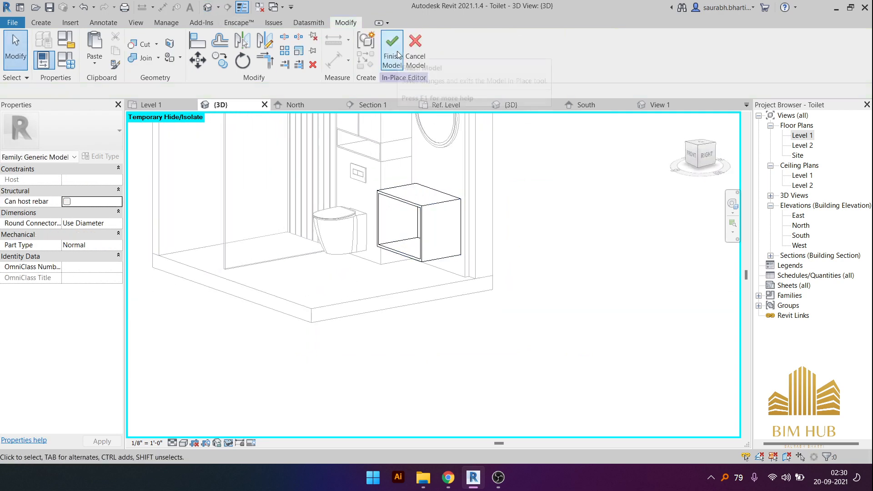
pyautogui.keyDown('shift'); pyautogui.moveTo(411, 211); pyautogui.dragTo(464, 274, button='middle'); pyautogui.keyUp('shift')
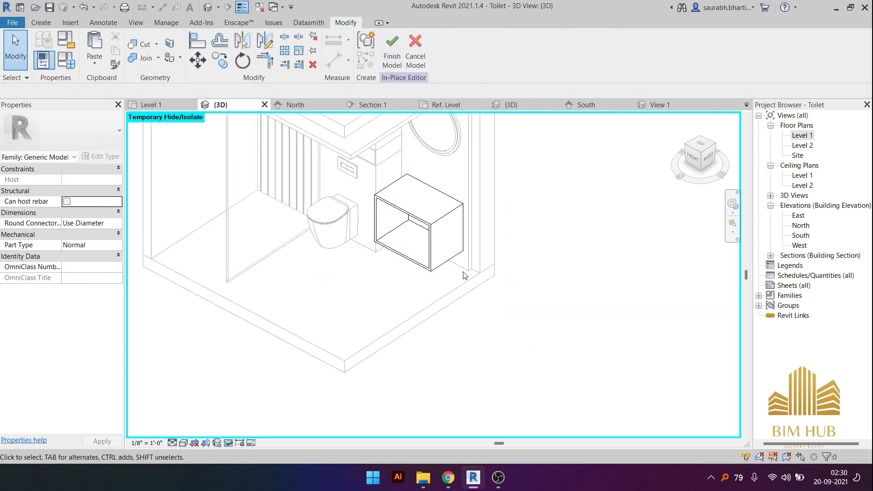
pyautogui.click(450, 261)
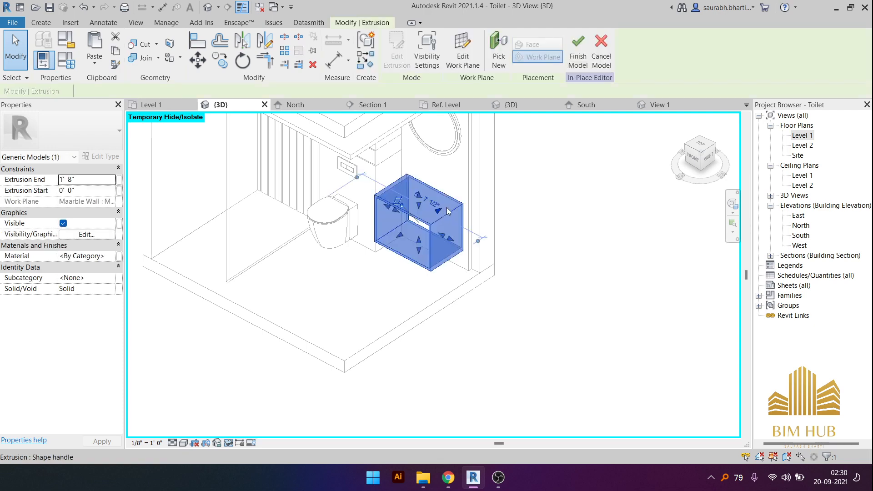
pyautogui.click(691, 158)
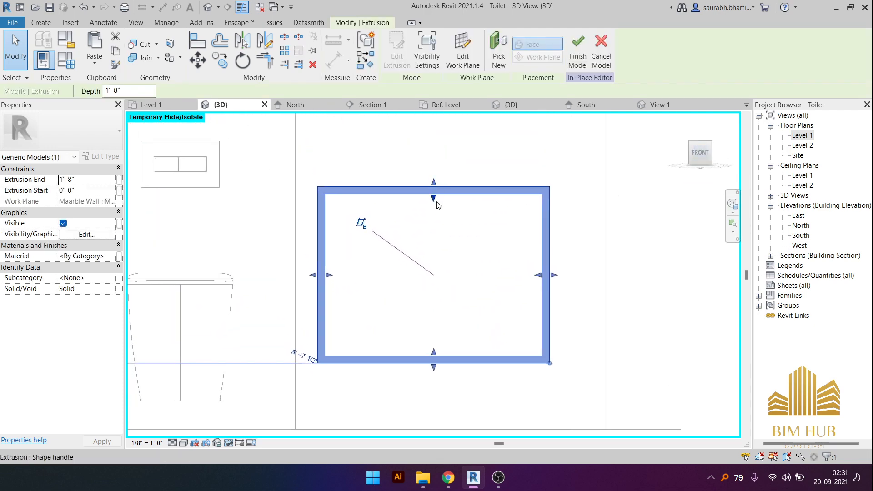
pyautogui.moveTo(434, 199); pyautogui.dragTo(434, 227)
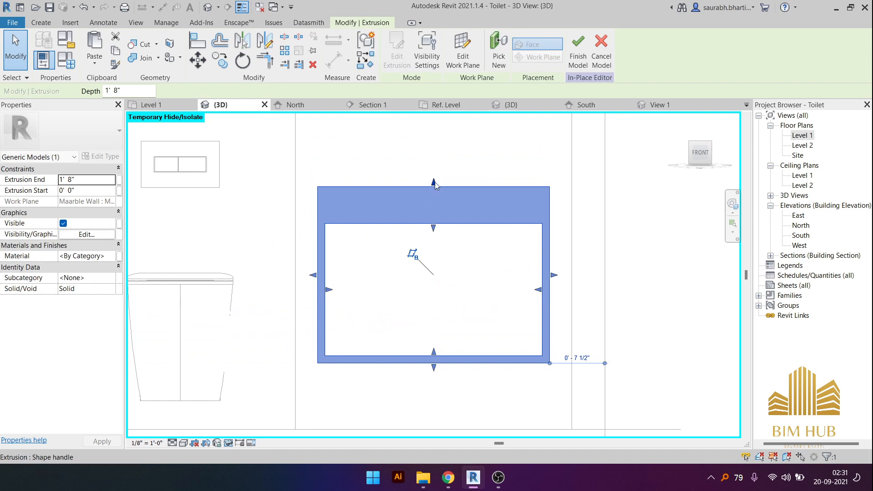
pyautogui.moveTo(435, 182); pyautogui.dragTo(433, 214)
pyautogui.click(429, 273)
pyautogui.press('a')
pyautogui.press('l')
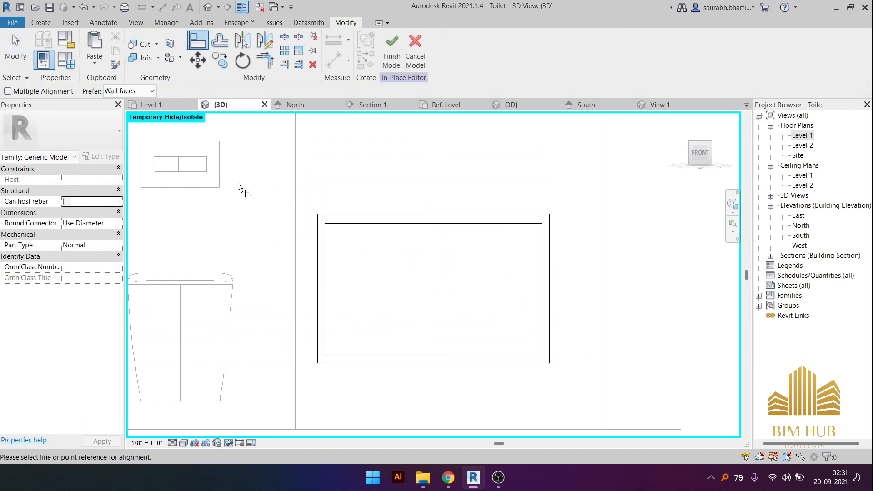
pyautogui.press('Escape')
# - Open the box extrusion's sketch for editing and dimension the gap between its outer and inner top lines
pyautogui.click(411, 223)
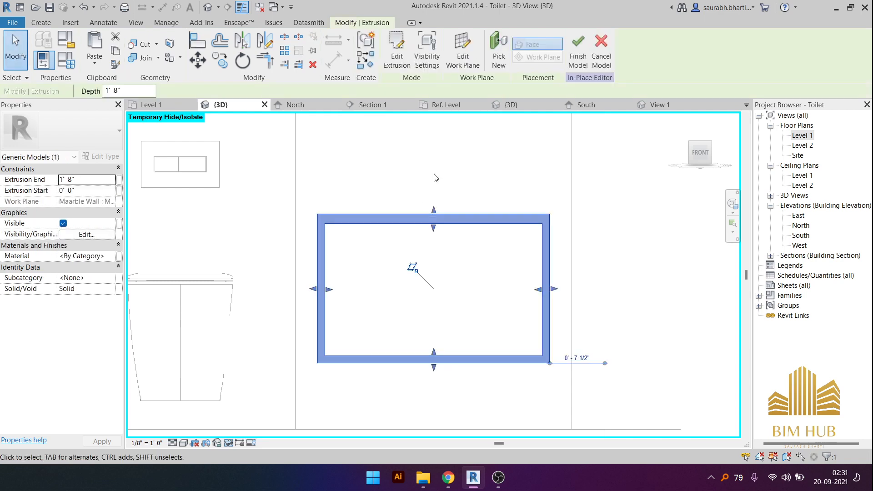
pyautogui.click(396, 50)
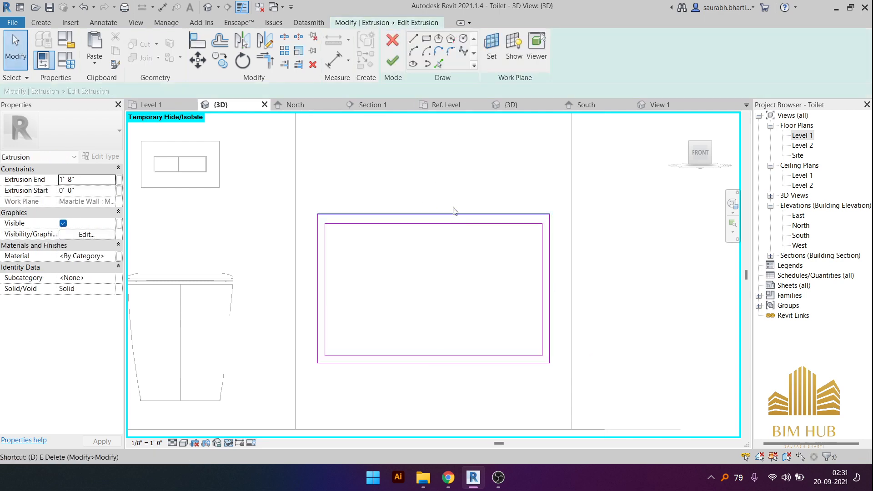
pyautogui.press('i')
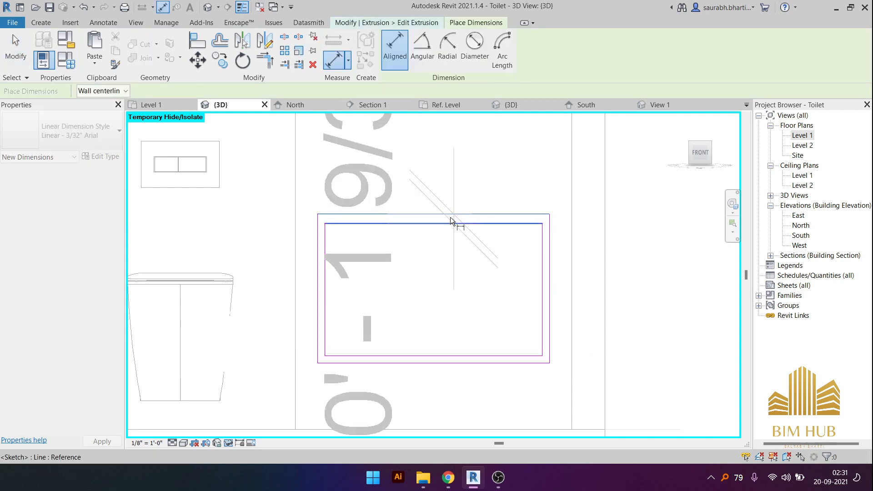
pyautogui.scroll(-4, 285, 203)
pyautogui.press('Escape')
pyautogui.press('Escape')
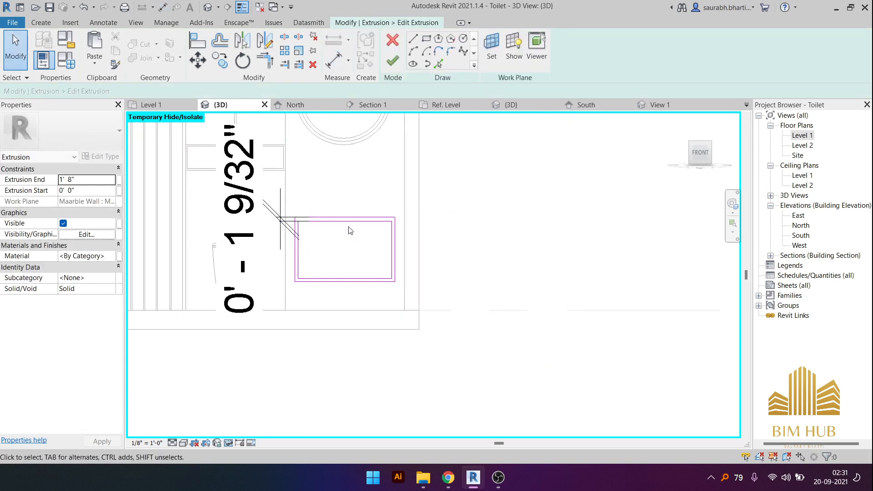
pyautogui.scroll(3, 350, 230)
pyautogui.click(353, 216)
pyautogui.scroll(-4, 279, 222)
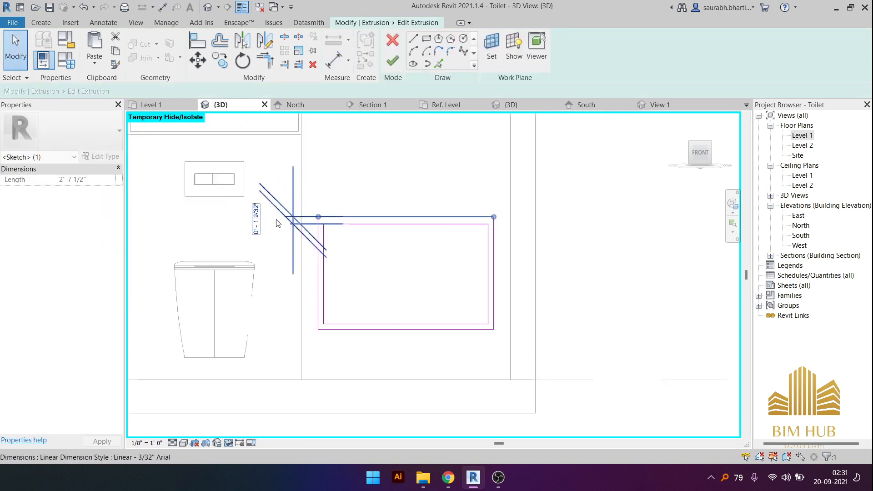
pyautogui.scroll(1, 276, 220)
pyautogui.click(390, 329)
pyautogui.press('d')
pyautogui.press('i')
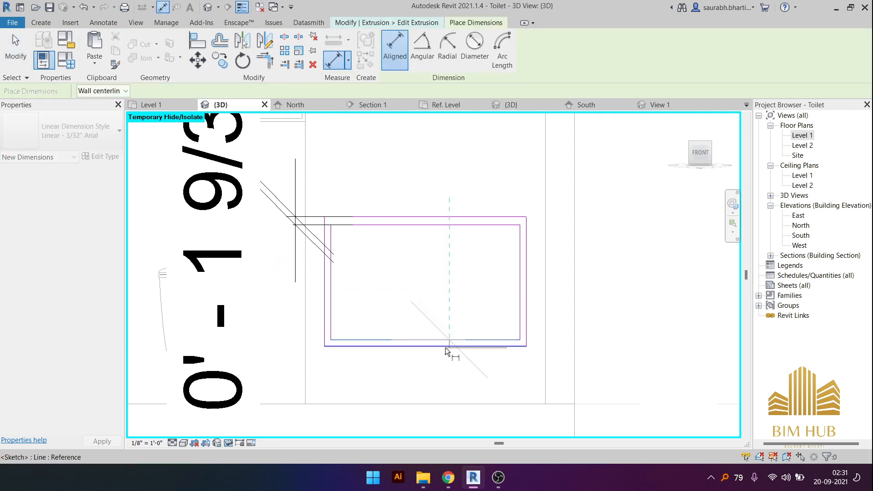
pyautogui.click(446, 347)
pyautogui.press('Escape')
pyautogui.press('Escape')
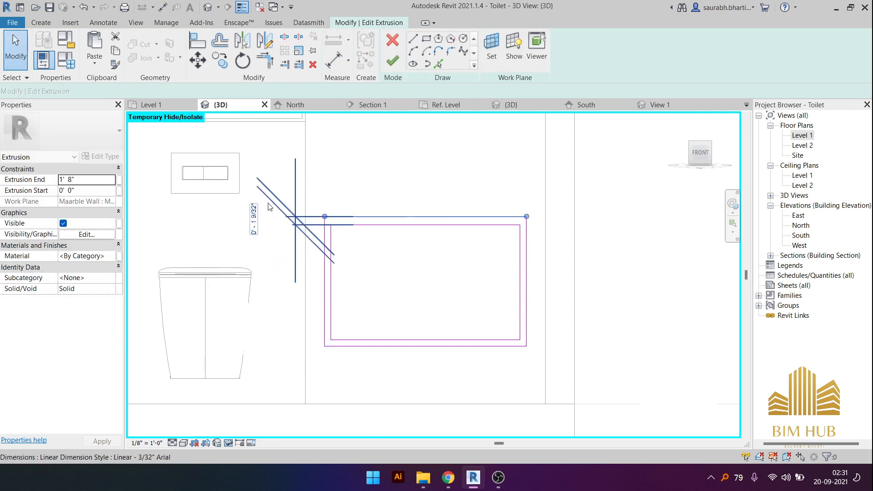
# - Set the gap between the outer and inner top lines to 1" and finish the extrusion edit
pyautogui.click(253, 219)
pyautogui.write("1' 8")
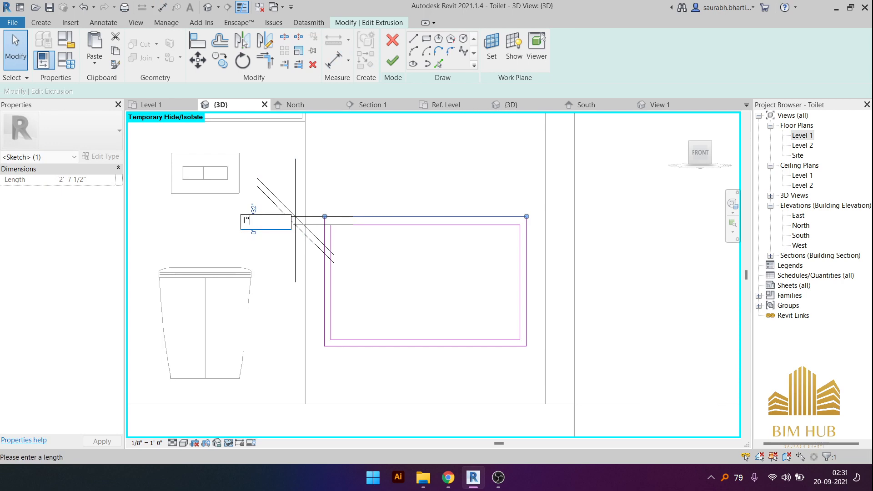
pyautogui.write('"')
pyautogui.press('Return')
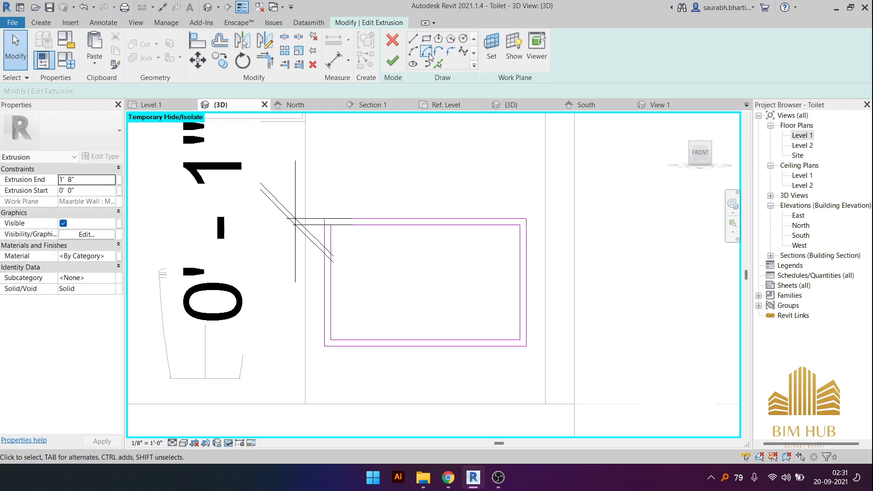
pyautogui.click(393, 61)
pyautogui.scroll(-5, 378, 216)
pyautogui.keyDown('shift'); pyautogui.moveTo(573, 292); pyautogui.dragTo(411, 253, button='middle'); pyautogui.keyUp('shift')
pyautogui.click(626, 264)
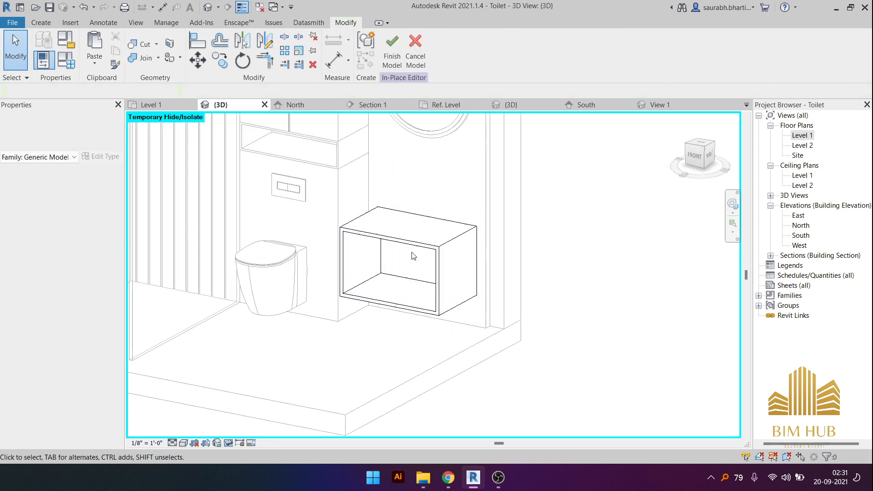
# - Reopen the box extrusion's sketch in the Front orientation and draw a horizontal line across the middle of the inner rectangle
pyautogui.click(695, 158)
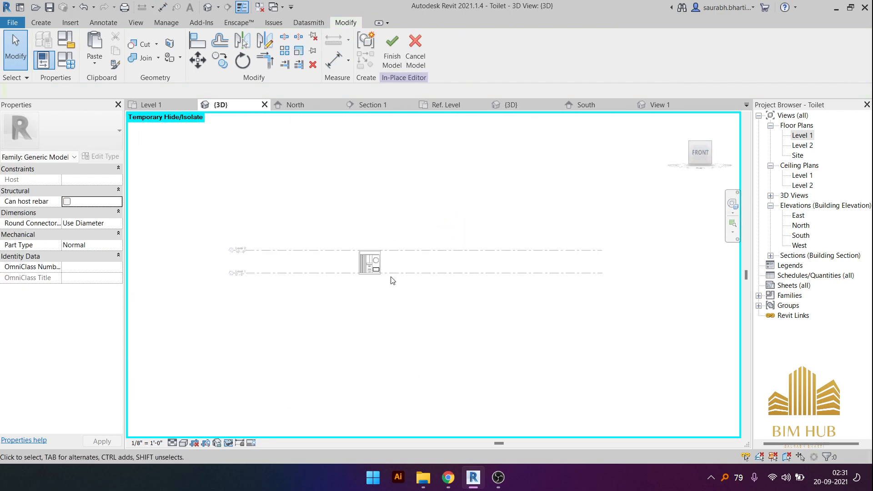
pyautogui.scroll(5, 364, 291)
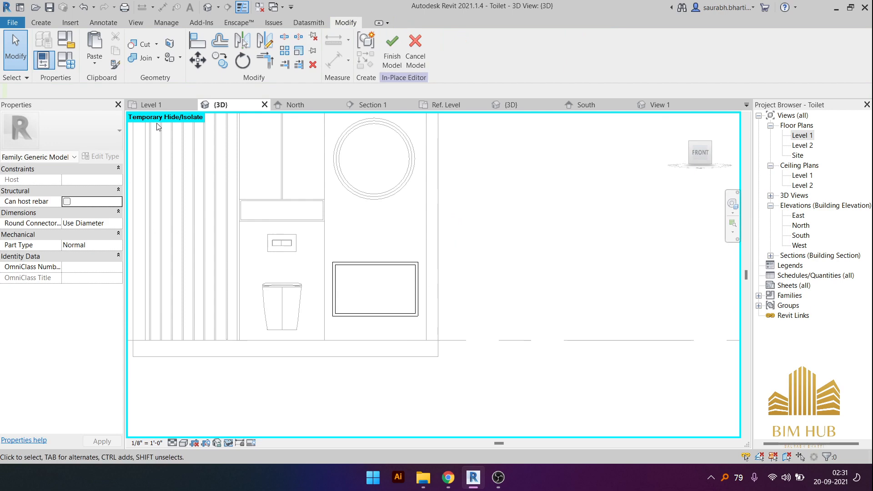
pyautogui.click(396, 264)
pyautogui.keyDown('shift'); pyautogui.moveTo(396, 264); pyautogui.dragTo(473, 124, button='middle'); pyautogui.keyUp('shift')
pyautogui.click(397, 49)
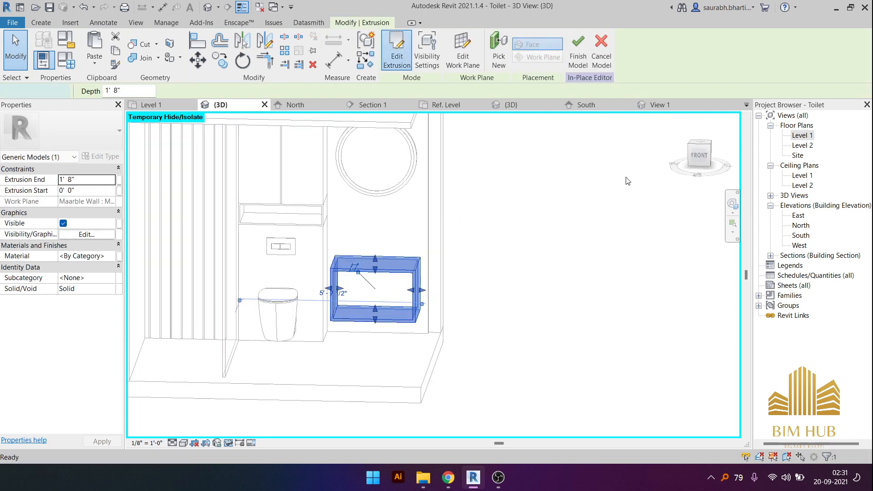
pyautogui.click(700, 155)
pyautogui.scroll(8, 376, 275)
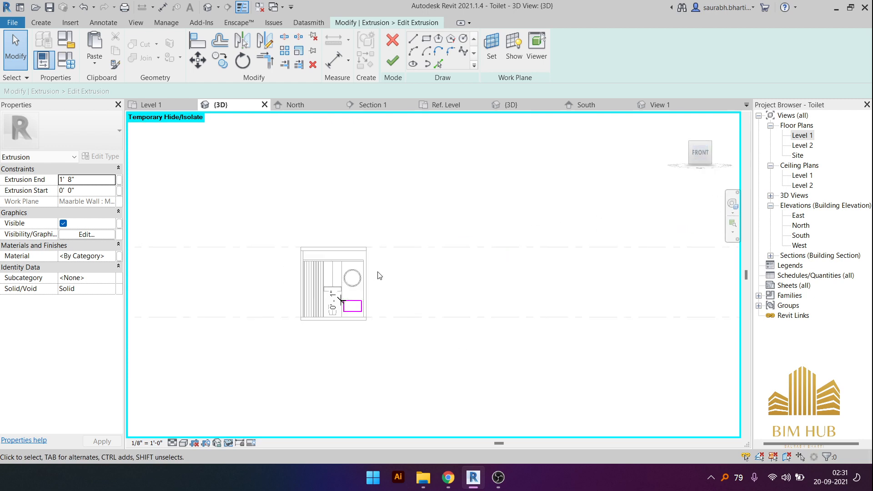
pyautogui.click(412, 40)
pyautogui.click(270, 309)
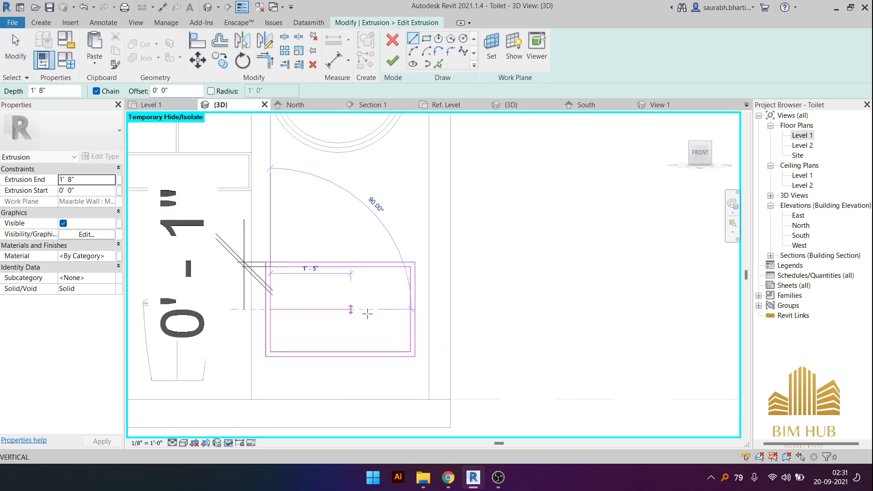
pyautogui.click(411, 309)
pyautogui.press('Escape')
pyautogui.press('Escape')
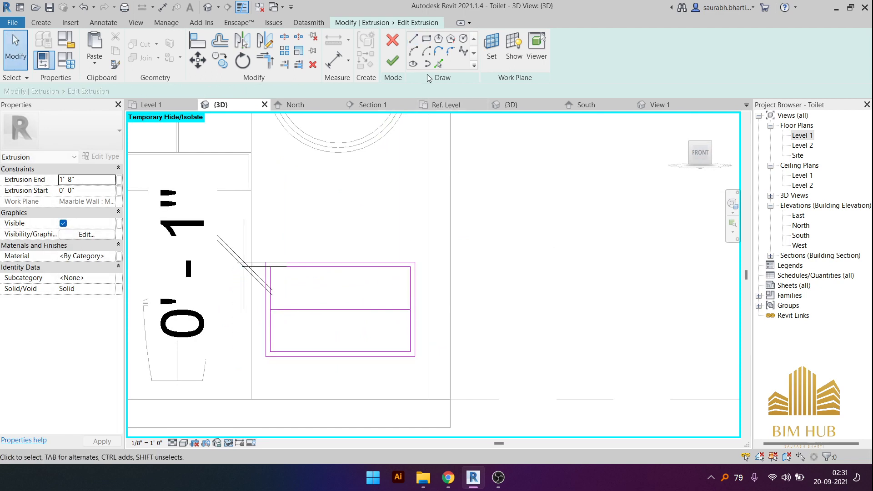
# - Offset the middle line 1/2" above and below to outline a shelf, and remove the original line
pyautogui.click(439, 65)
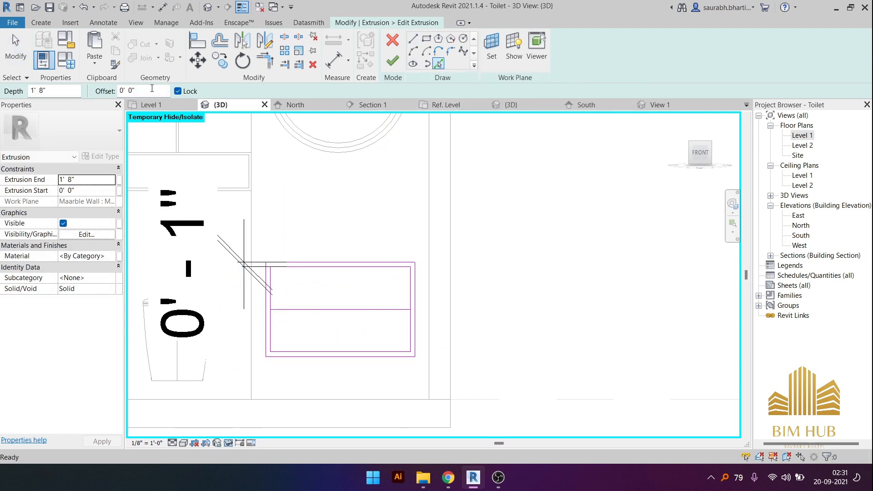
pyautogui.write('1/2')
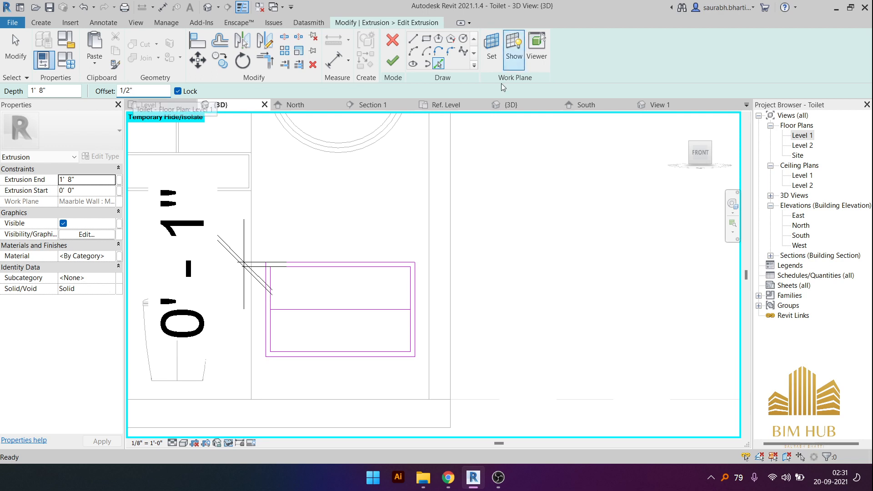
pyautogui.scroll(5, 327, 311)
pyautogui.click(335, 312)
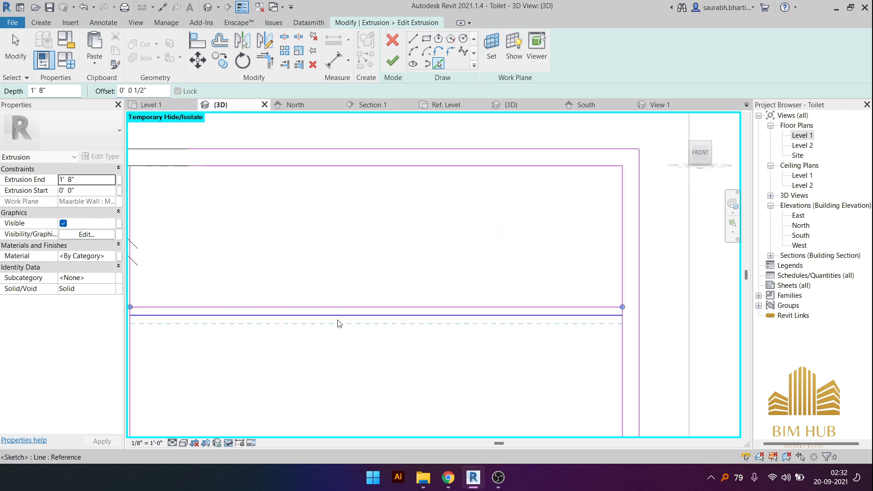
pyautogui.press('Escape')
pyautogui.press('Escape')
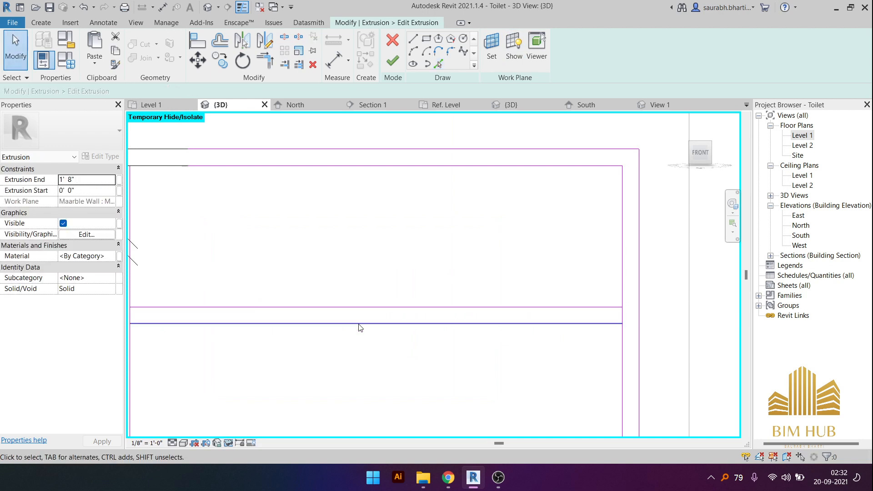
pyautogui.scroll(-3, 452, 337)
# - Split both inner vertical lines of the box sketch between the two shelf lines
pyautogui.press('s')
pyautogui.press('l')
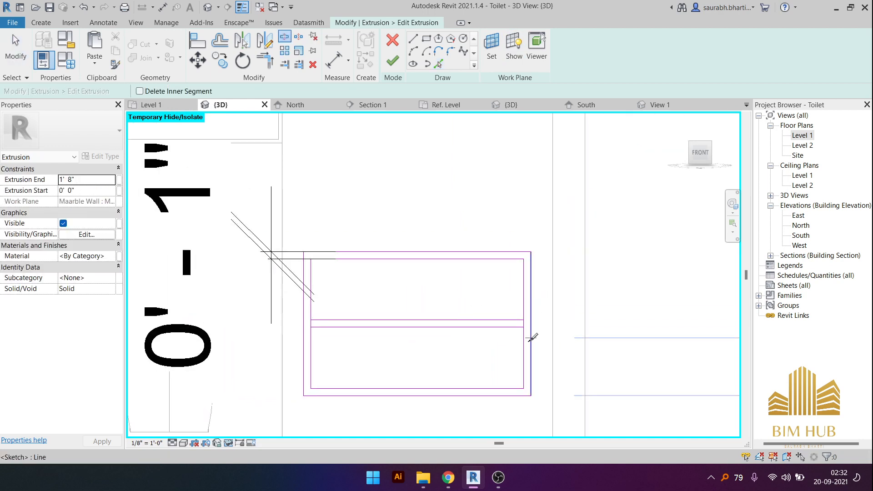
pyautogui.scroll(5, 532, 337)
pyautogui.click(518, 325)
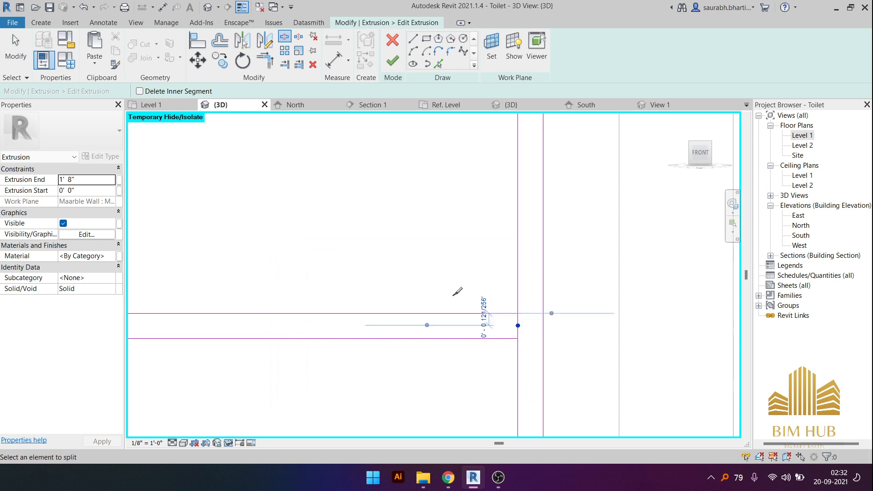
pyautogui.scroll(-5, 453, 295)
pyautogui.scroll(5, 312, 296)
pyautogui.click(268, 313)
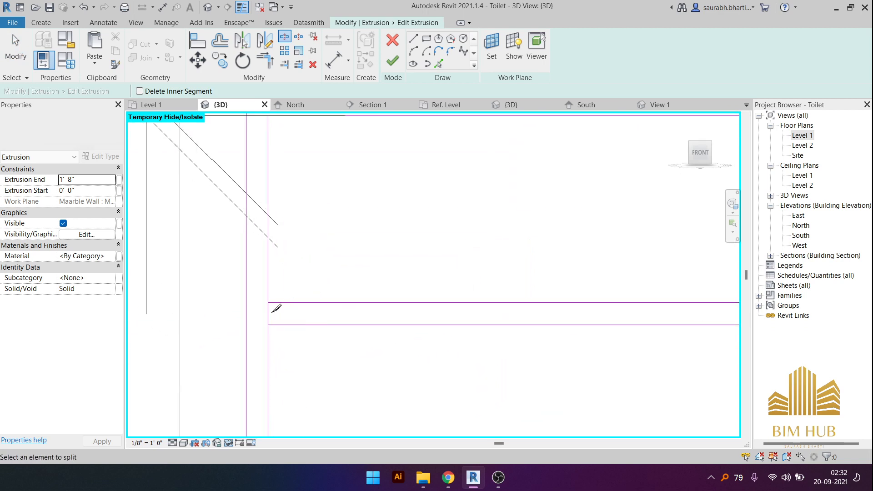
pyautogui.press('Escape')
# - Trim the split verticals to the shelf lines to form two closed inner rectangles, and finish the extrusion edit
pyautogui.press('t')
pyautogui.press('r')
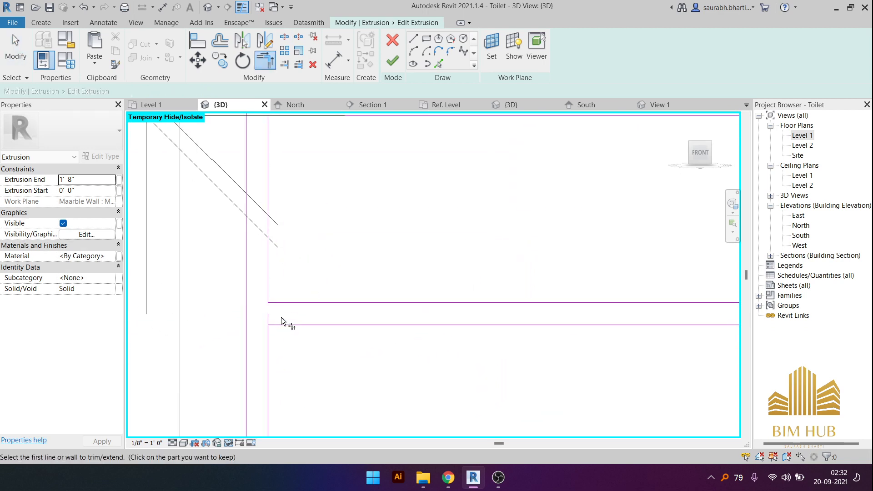
pyautogui.scroll(-5, 571, 331)
pyautogui.scroll(5, 458, 299)
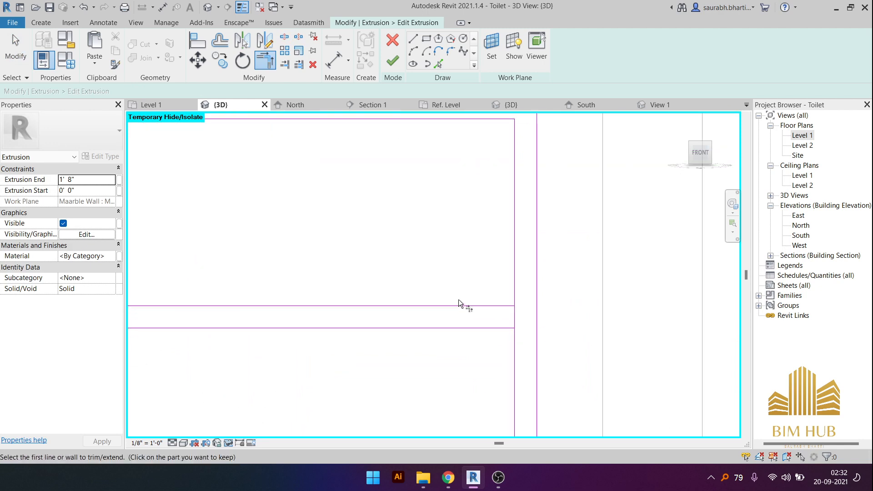
pyautogui.click(488, 305)
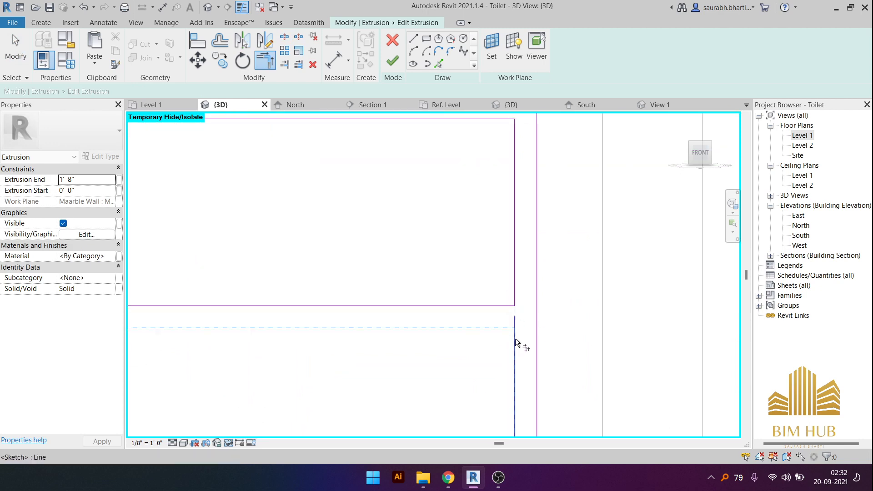
pyautogui.scroll(-5, 506, 336)
pyautogui.press('Escape')
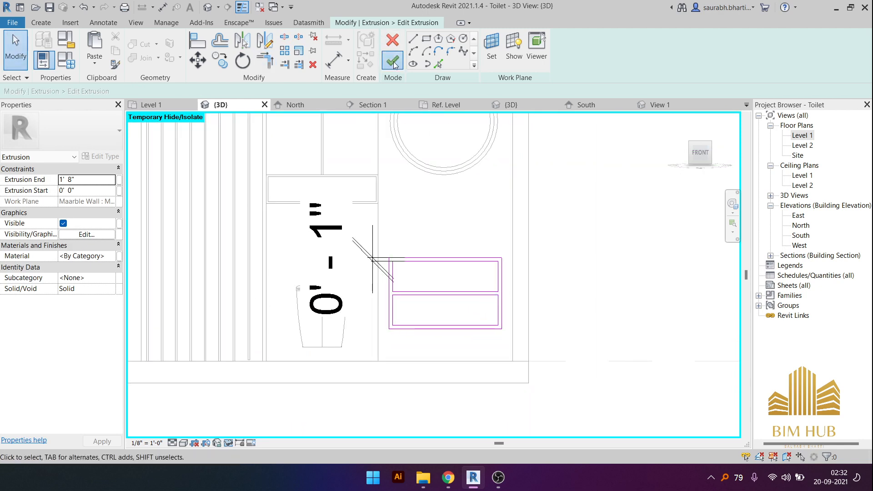
pyautogui.click(393, 61)
pyautogui.press('Escape')
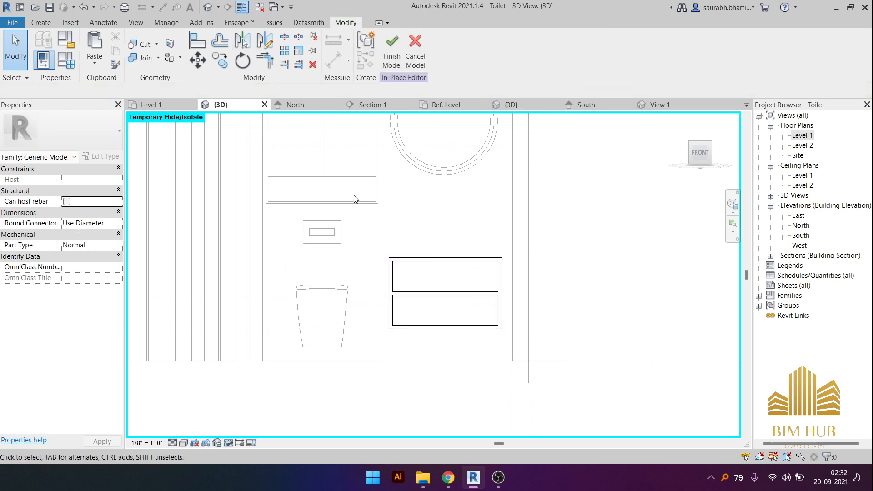
pyautogui.keyDown('shift'); pyautogui.moveTo(353, 196); pyautogui.dragTo(522, 249, button='middle'); pyautogui.keyUp('shift')
pyautogui.scroll(4, 518, 248)
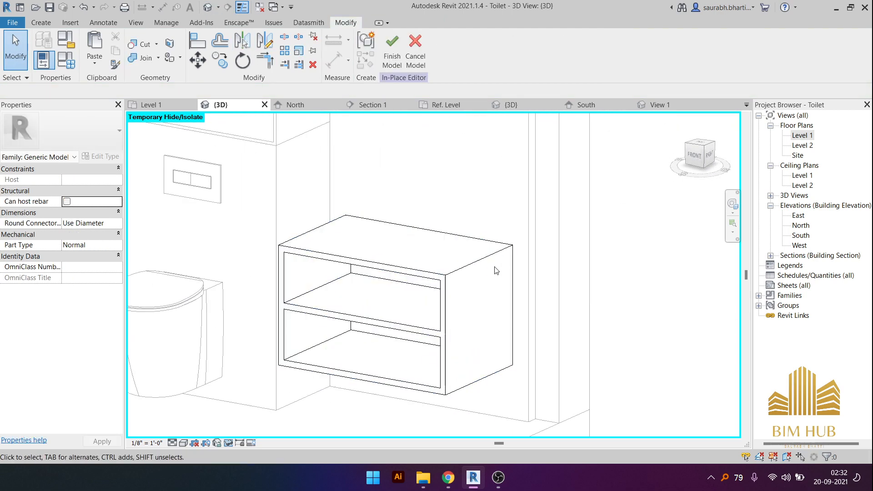
# - Examine the shelved box from the Front and Right orientations and at an angle in 3D
pyautogui.keyDown('shift'); pyautogui.moveTo(455, 287); pyautogui.dragTo(430, 276, button='middle'); pyautogui.keyUp('shift')
pyautogui.scroll(-3, 412, 125)
pyautogui.keyDown('shift'); pyautogui.moveTo(457, 217); pyautogui.dragTo(541, 190, button='middle'); pyautogui.keyUp('shift')
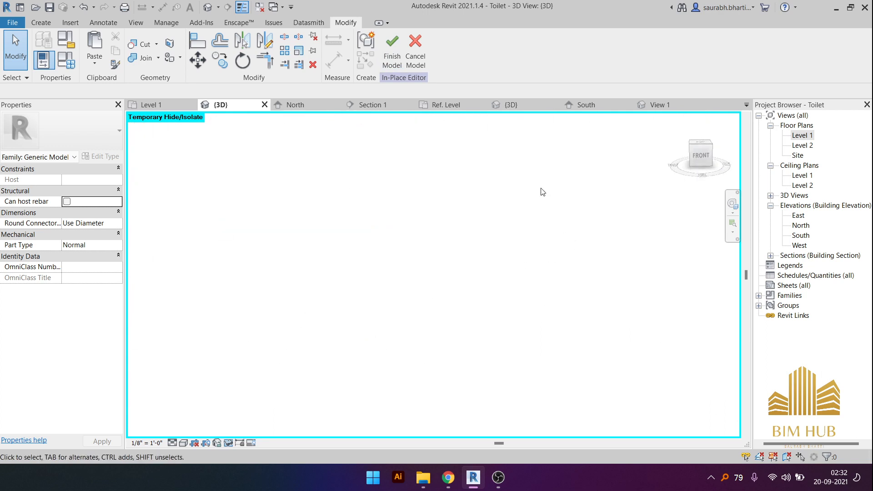
pyautogui.scroll(-4, 542, 191)
pyautogui.click(702, 156)
pyautogui.scroll(-3, 568, 293)
pyautogui.scroll(5, 590, 251)
pyautogui.moveTo(590, 251); pyautogui.dragTo(388, 326, button='middle')
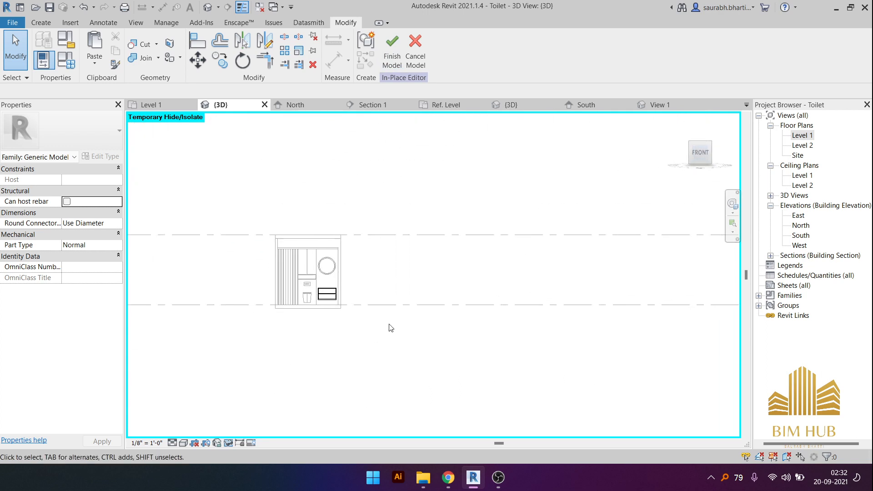
pyautogui.scroll(5, 314, 318)
pyautogui.moveTo(206, 313); pyautogui.dragTo(321, 253, button='middle')
pyautogui.scroll(3, 520, 175)
pyautogui.moveTo(431, 190); pyautogui.dragTo(403, 250, button='middle')
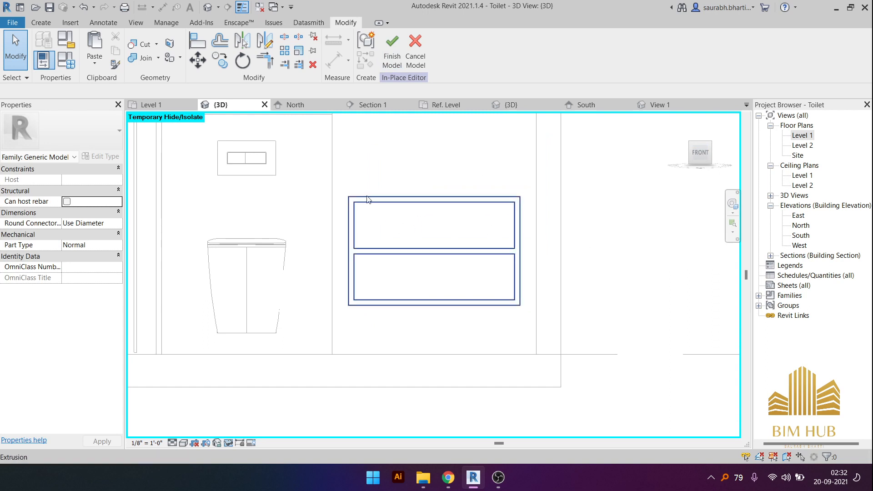
pyautogui.keyDown('shift'); pyautogui.moveTo(416, 203); pyautogui.dragTo(598, 240, button='middle'); pyautogui.keyUp('shift')
pyautogui.click(702, 154)
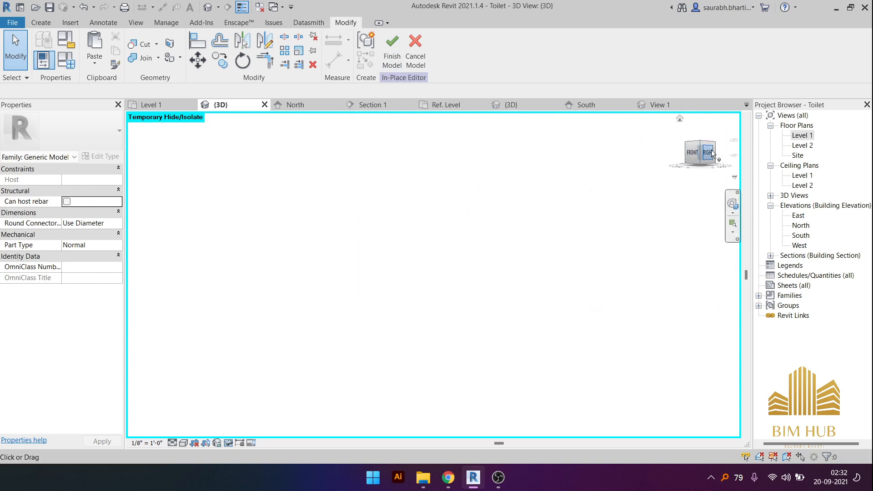
pyautogui.scroll(10, 457, 288)
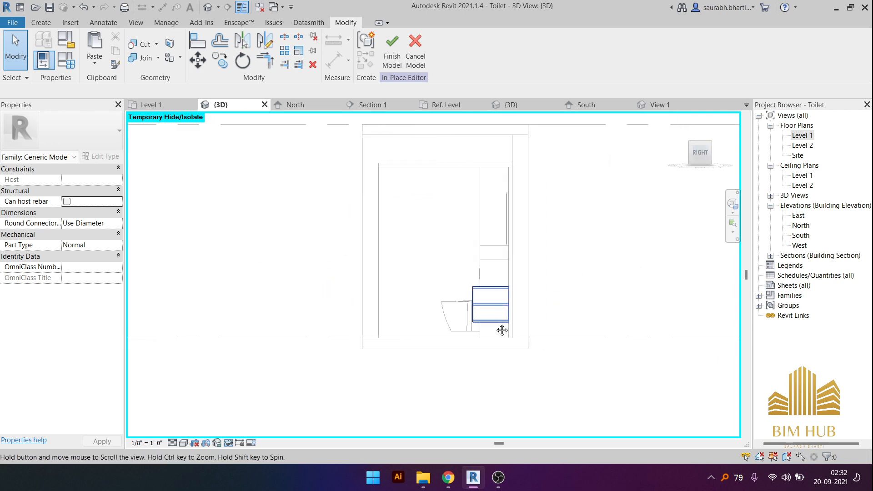
pyautogui.moveTo(474, 312); pyautogui.dragTo(469, 297, button='middle')
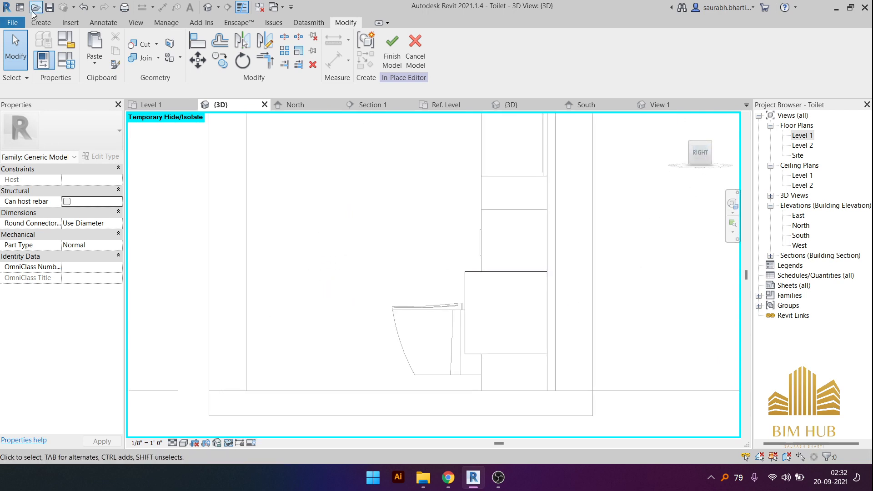
pyautogui.click(40, 23)
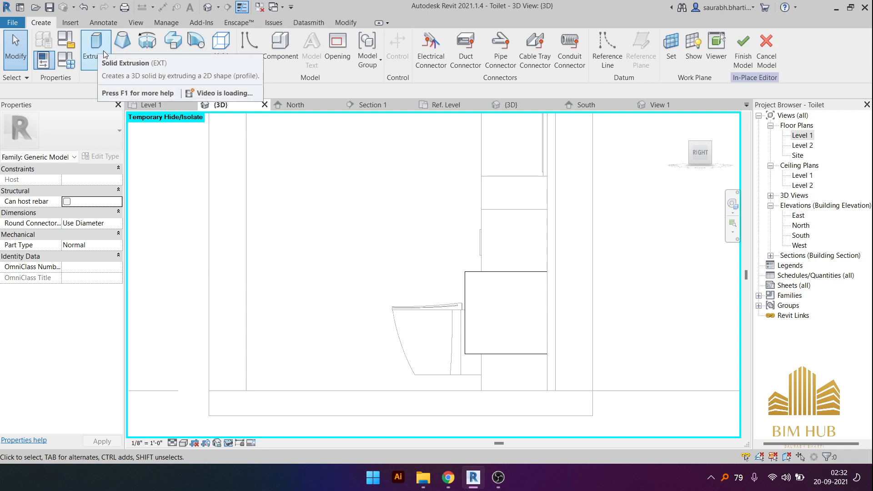
pyautogui.keyDown('shift'); pyautogui.moveTo(438, 164); pyautogui.dragTo(522, 278, button='middle'); pyautogui.keyUp('shift')
pyautogui.moveTo(522, 279); pyautogui.dragTo(662, 331, button='middle')
pyautogui.moveTo(197, 121); pyautogui.dragTo(298, 164, button='middle')
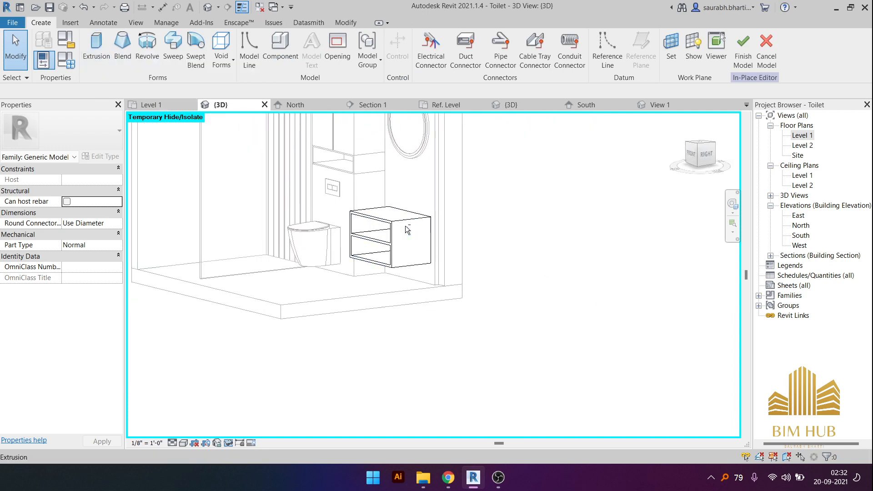
# - Create a type family parameter named Basin Wardrobe material and associate it with the box extrusion's material
pyautogui.moveTo(380, 229); pyautogui.dragTo(439, 221, button='middle')
pyautogui.click(438, 222)
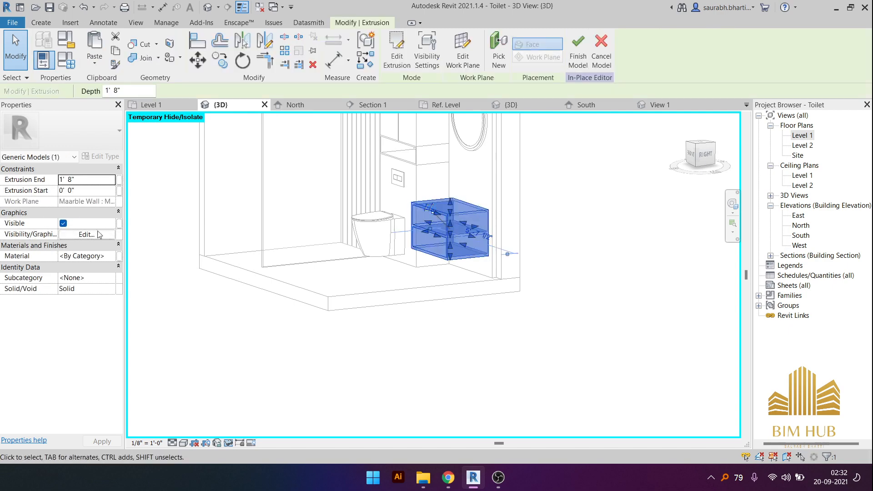
pyautogui.click(120, 256)
pyautogui.click(357, 304)
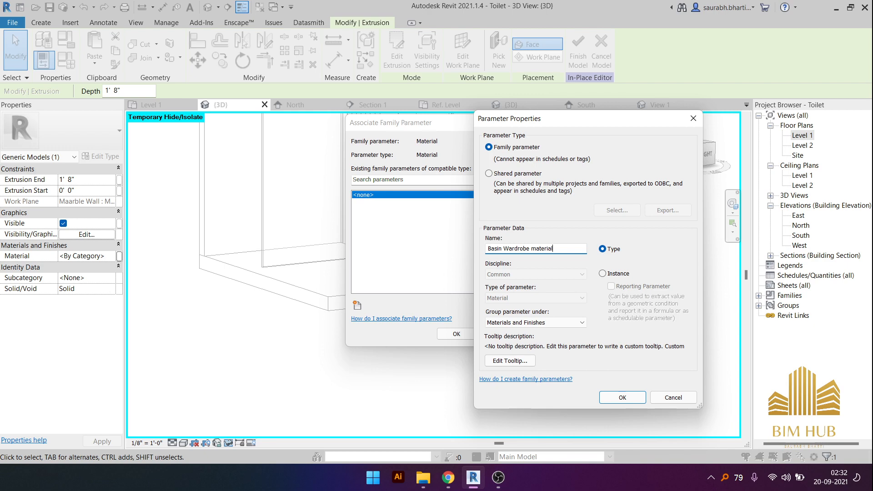
pyautogui.click(622, 398)
pyautogui.click(456, 334)
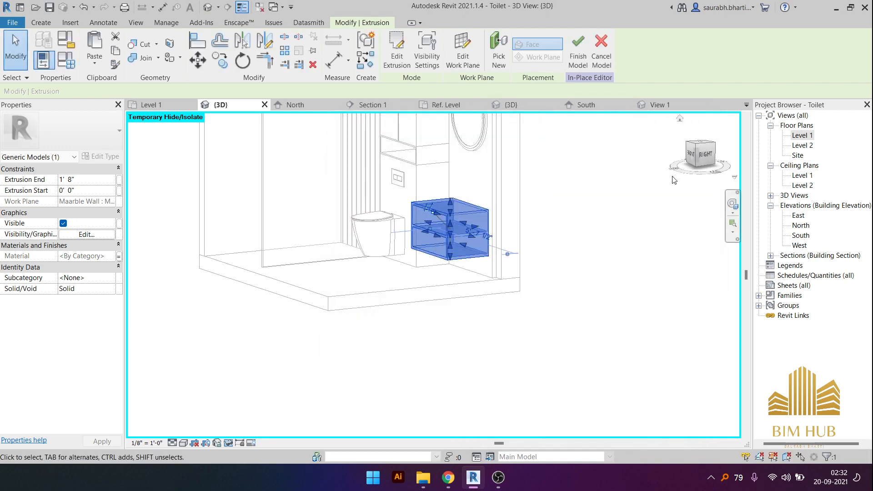
# - Start a new solid extrusion and try to pick the box's front edge as a sketch line in the Right orientation
pyautogui.scroll(3, 561, 271)
pyautogui.click(703, 153)
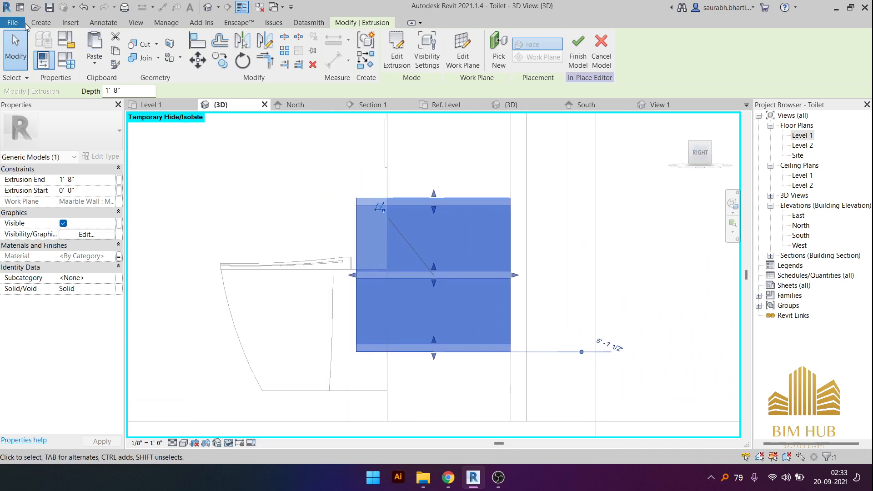
pyautogui.click(37, 23)
pyautogui.click(95, 50)
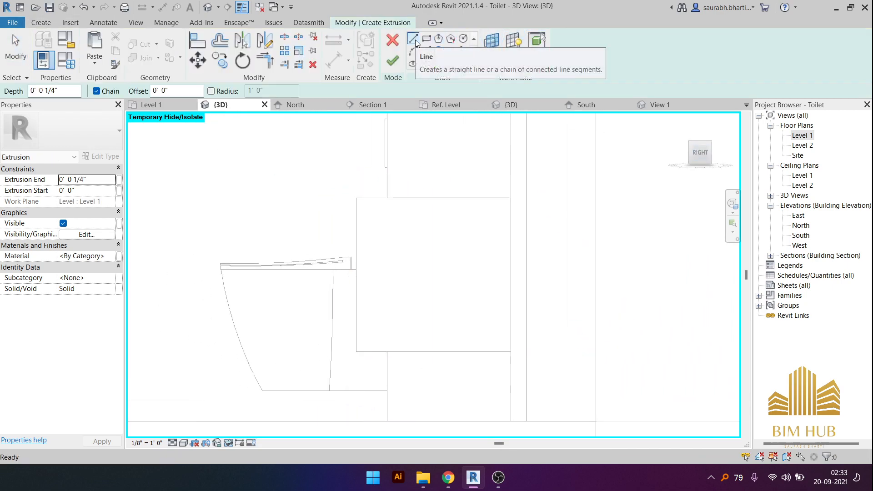
pyautogui.click(437, 64)
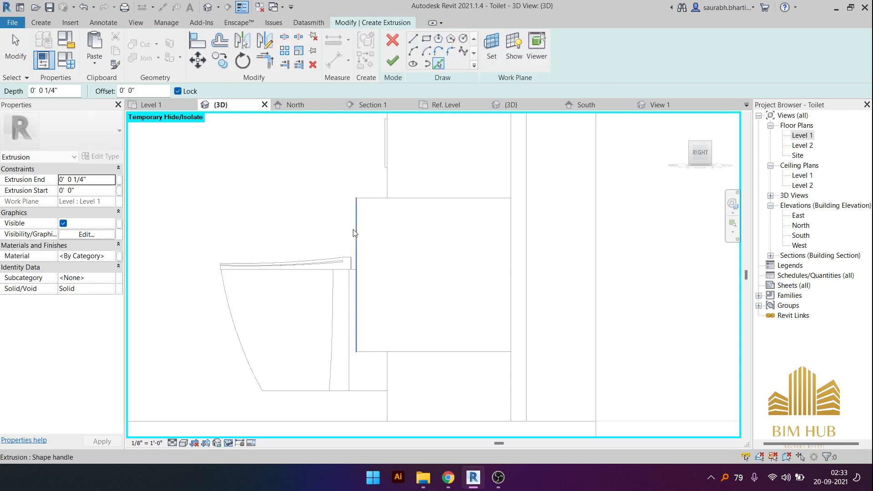
pyautogui.scroll(-2, 368, 246)
pyautogui.keyDown('shift'); pyautogui.moveTo(364, 278); pyautogui.dragTo(410, 287, button='middle'); pyautogui.keyUp('shift')
pyautogui.click(703, 155)
pyautogui.scroll(3, 413, 331)
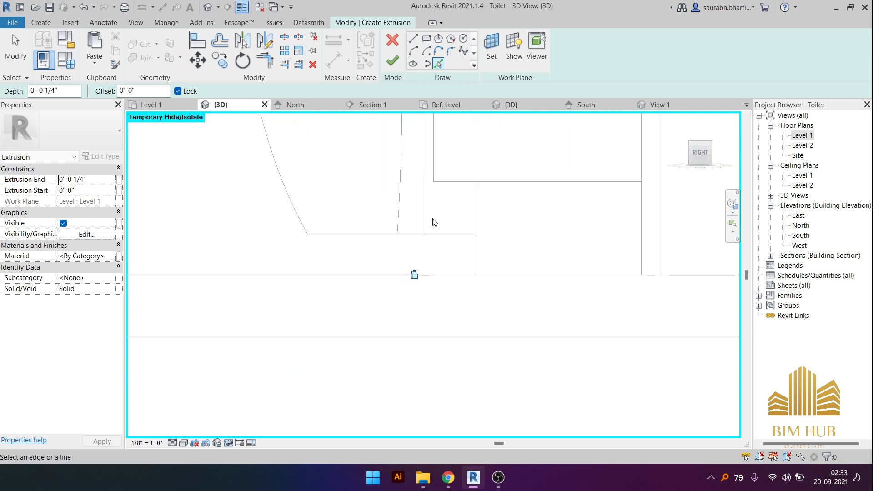
pyautogui.scroll(-3, 444, 185)
pyautogui.keyDown('shift'); pyautogui.moveTo(434, 230); pyautogui.dragTo(464, 327, button='middle'); pyautogui.keyUp('shift')
# - Pick the box's front face as the new extrusion's work plane and return to the Right orientation
pyautogui.click(501, 47)
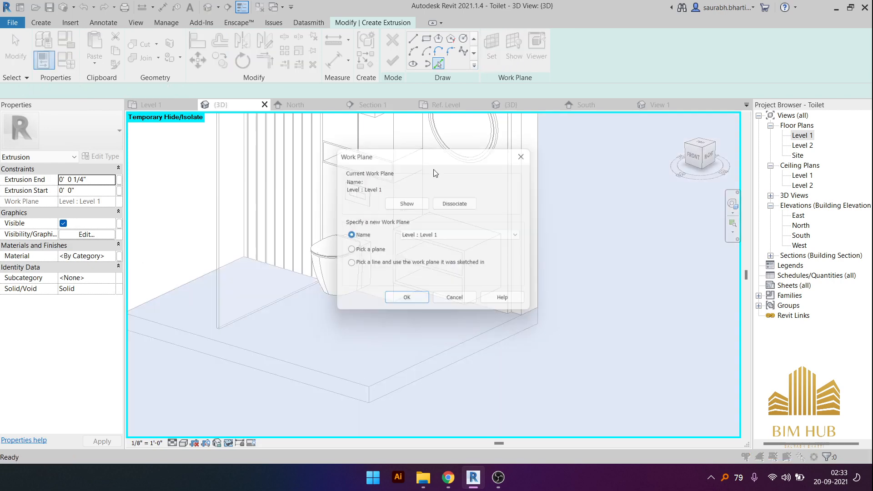
pyautogui.click(406, 303)
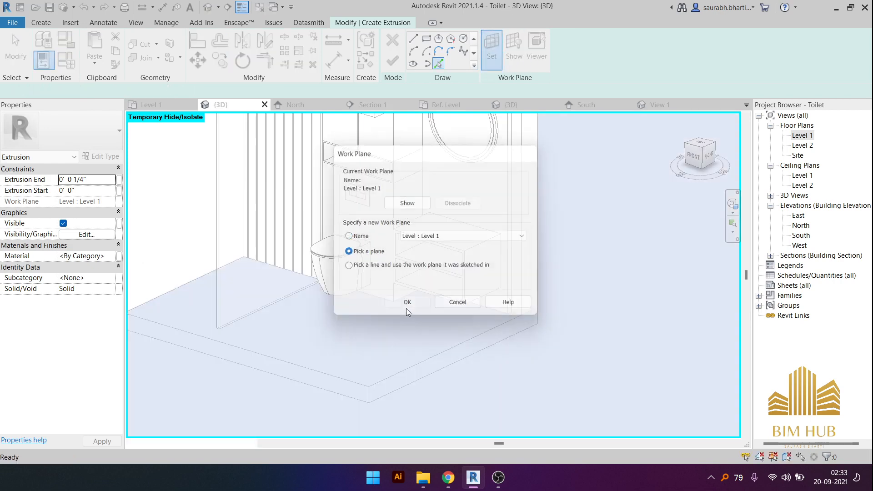
pyautogui.scroll(5, 444, 284)
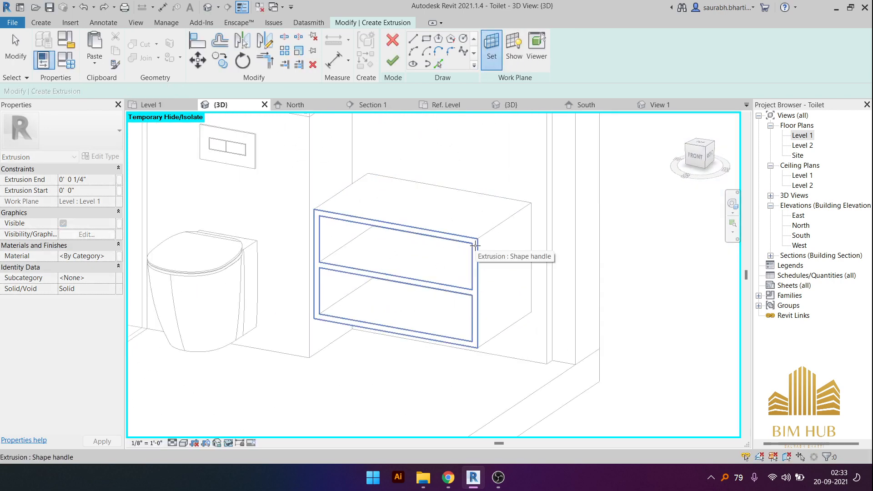
pyautogui.click(475, 246)
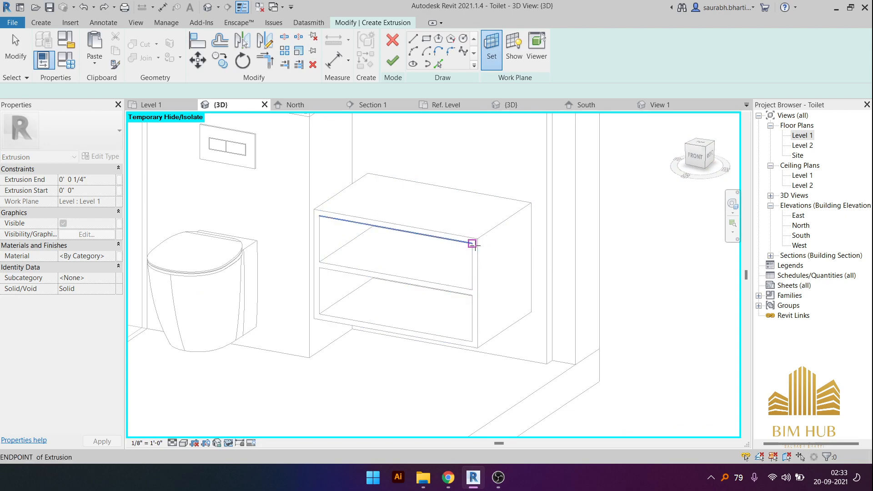
pyautogui.click(708, 155)
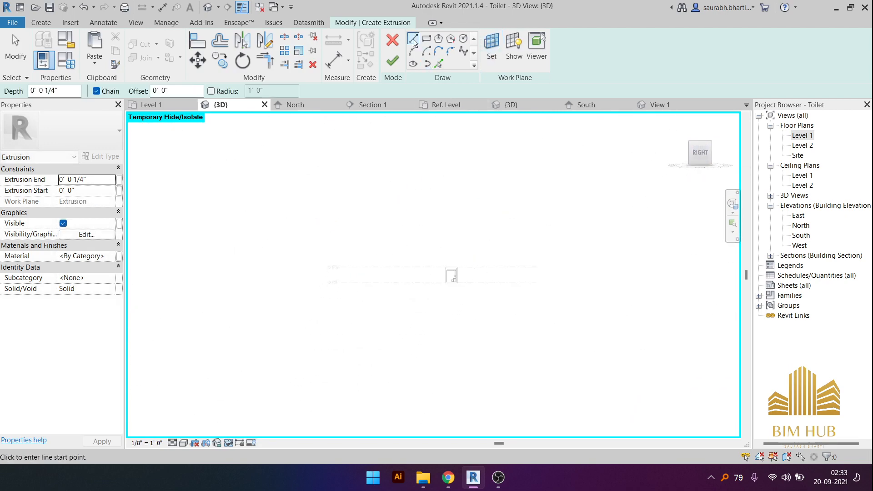
pyautogui.scroll(8, 452, 284)
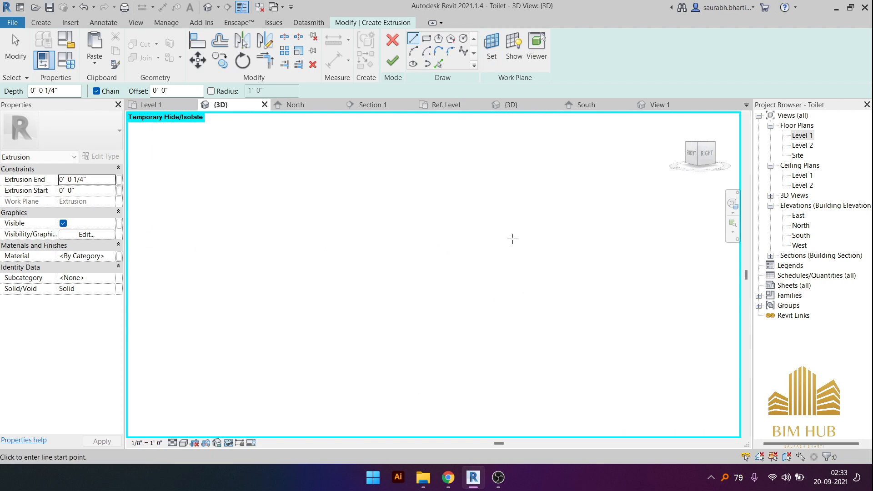
pyautogui.scroll(-6, 512, 238)
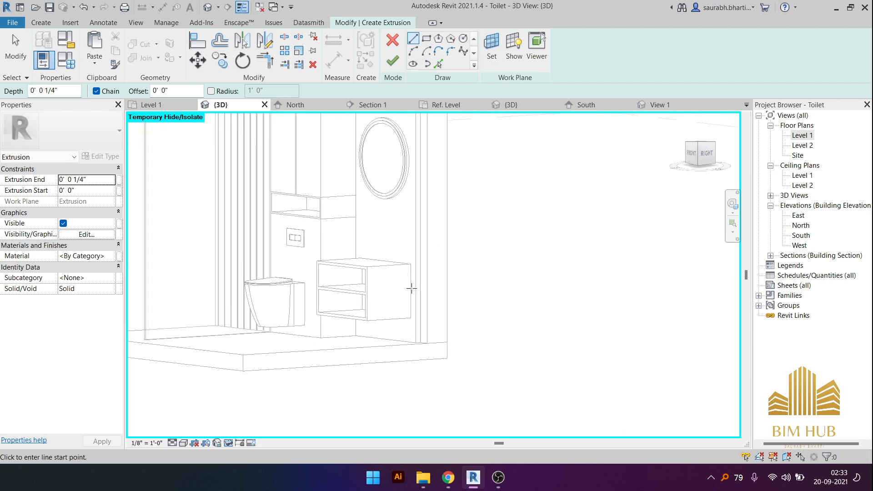
# - Set the new extrusion's work plane to the box's outer right side face and orient the view to Right
pyautogui.click(492, 50)
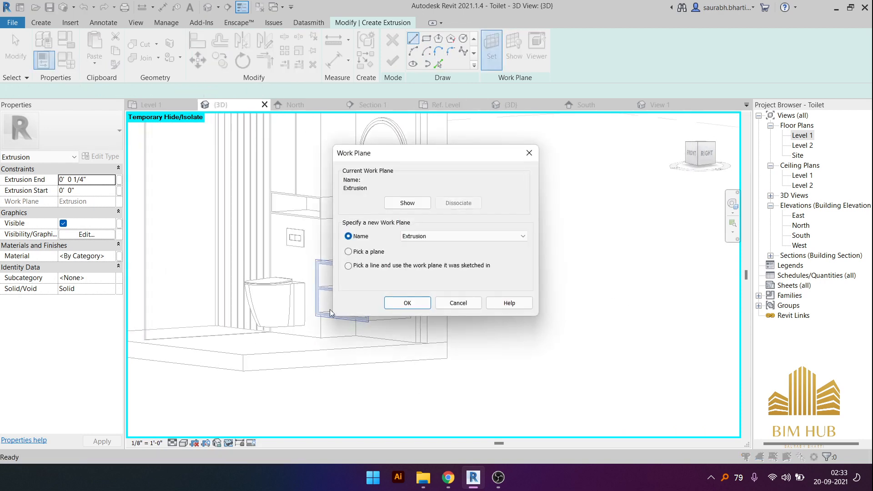
pyautogui.click(396, 303)
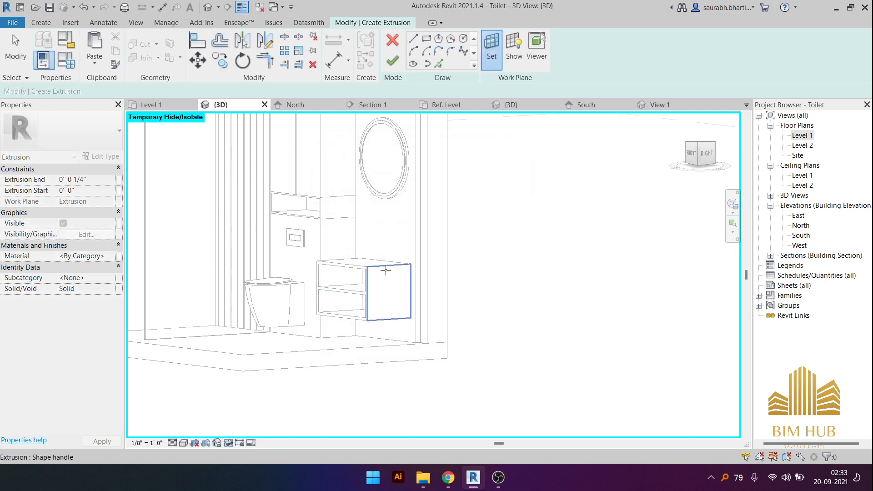
pyautogui.click(386, 270)
pyautogui.click(706, 157)
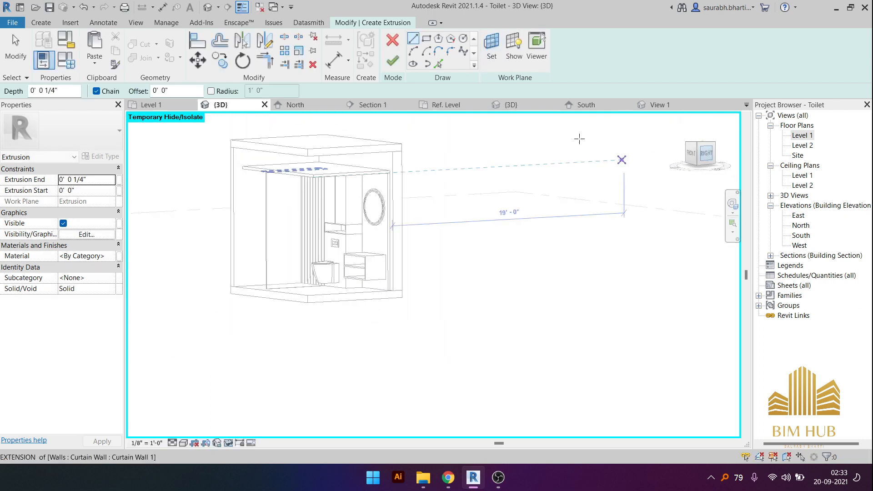
pyautogui.scroll(5, 468, 273)
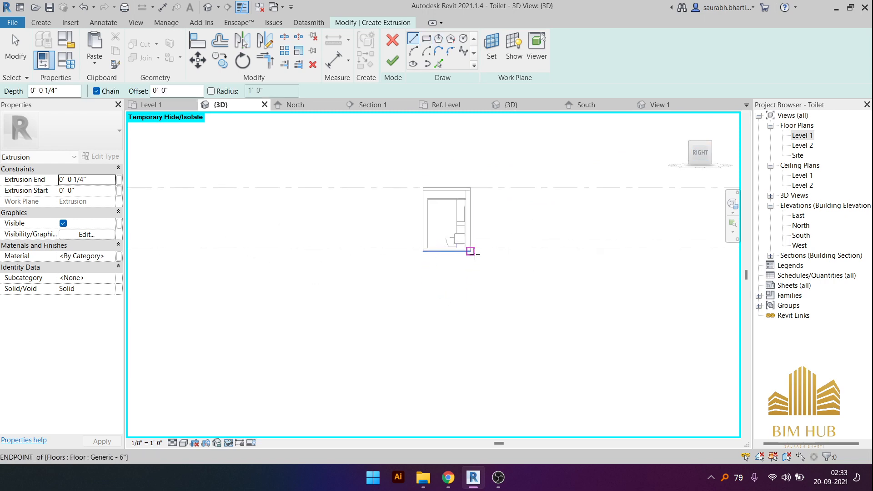
pyautogui.scroll(6, 471, 274)
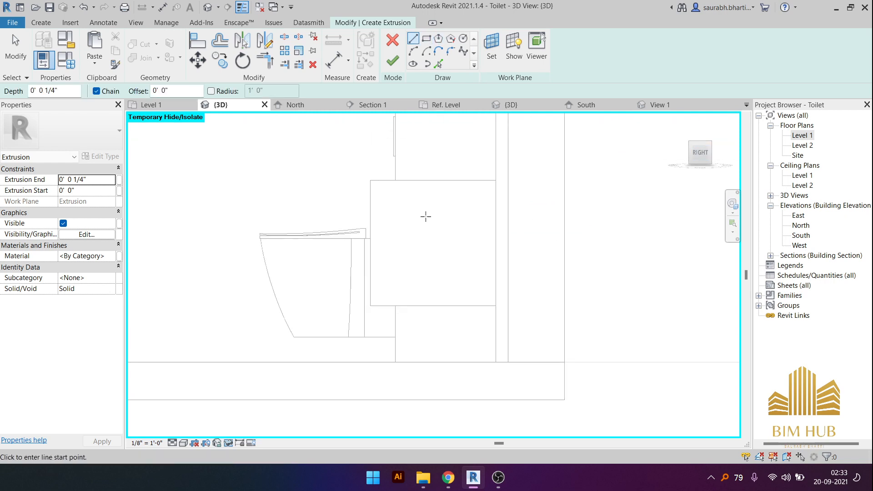
# - Draw a 1/4" horizontal line outward from the middle of the box's front edge, and a vertical line up to the box's top
pyautogui.click(370, 240)
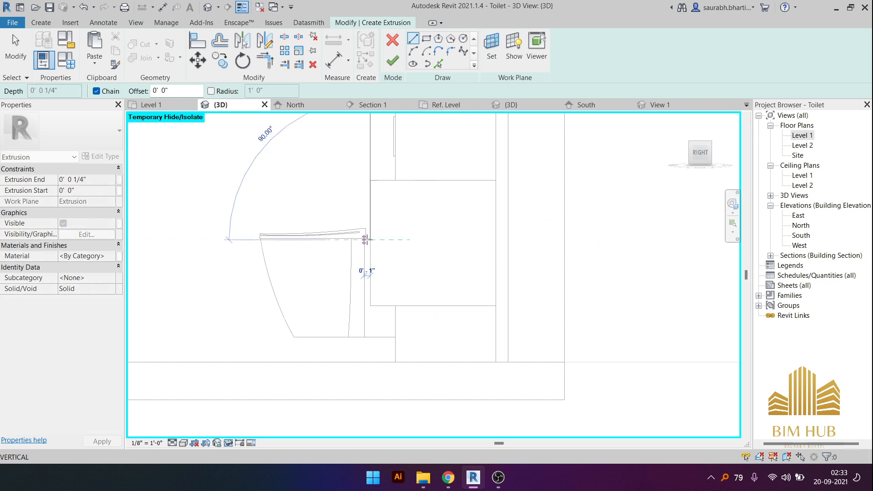
pyautogui.press('Escape')
pyautogui.scroll(8, 371, 239)
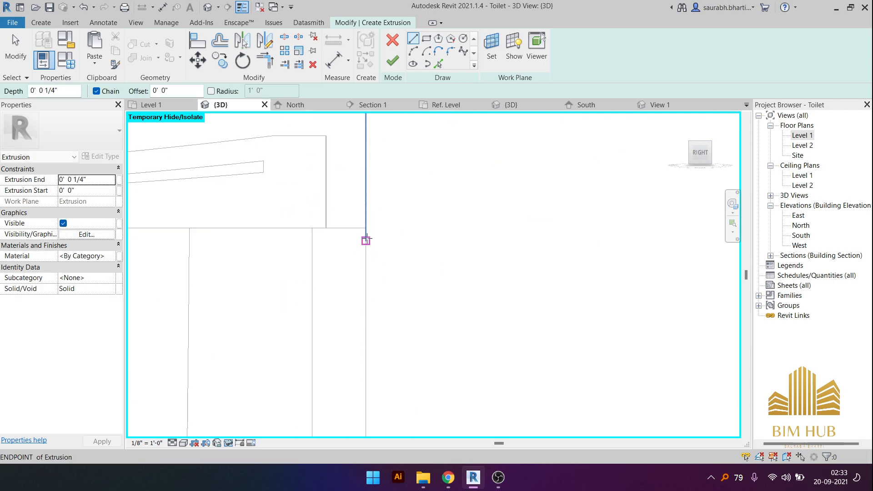
pyautogui.click(366, 240)
pyautogui.click(350, 239)
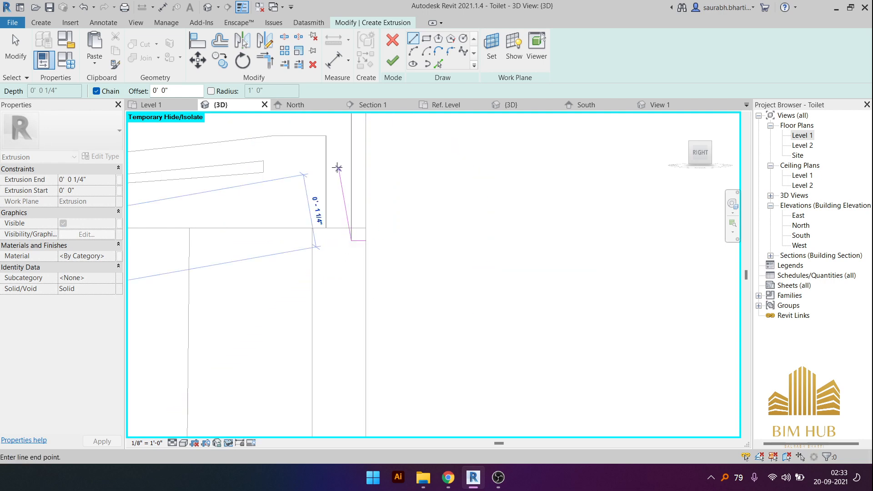
pyautogui.scroll(-3, 353, 223)
pyautogui.moveTo(354, 224); pyautogui.dragTo(363, 312, button='middle')
pyautogui.moveTo(352, 196); pyautogui.dragTo(353, 330, button='middle')
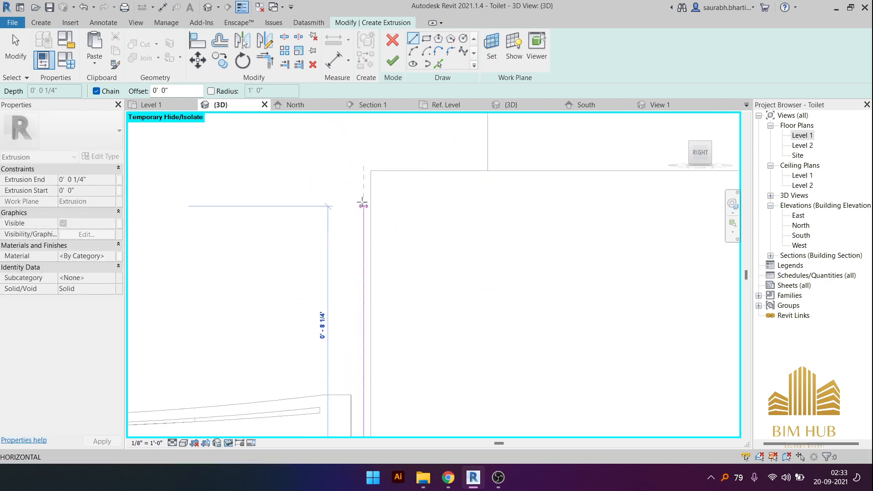
pyautogui.click(363, 170)
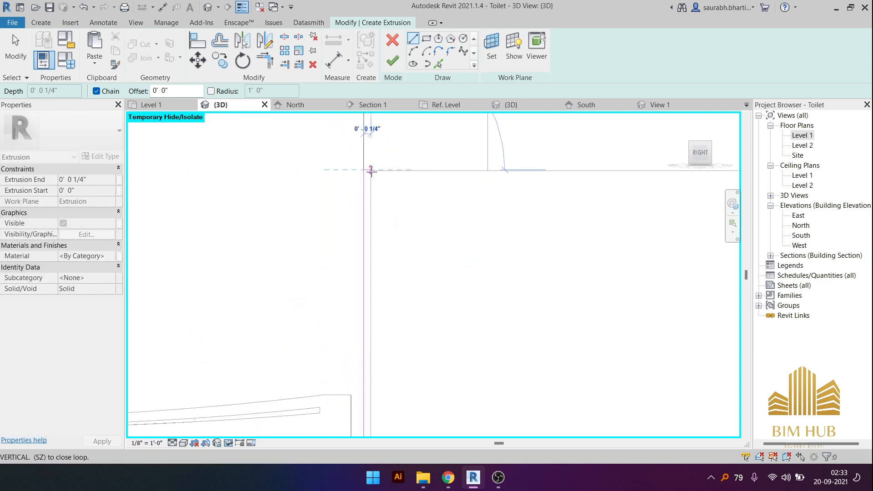
# - Close the thin 1/4" profile across its top and down the box's front edge to the starting point
pyautogui.press('Escape')
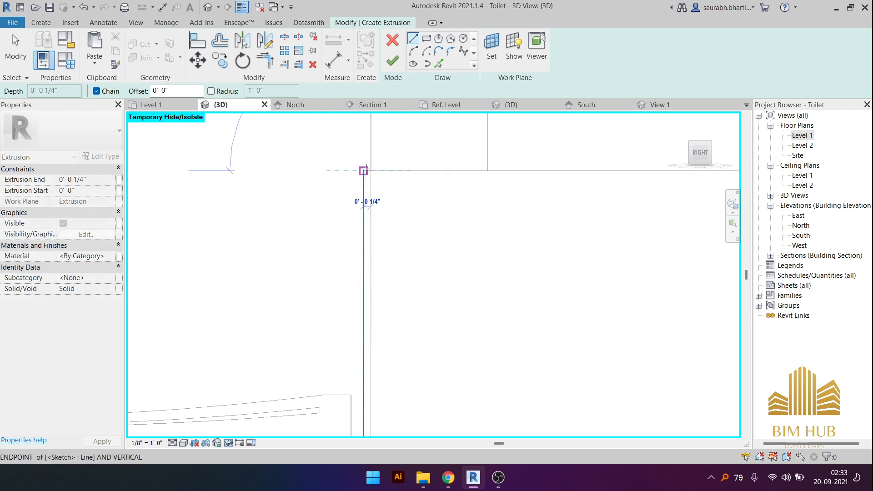
pyautogui.click(371, 171)
pyautogui.moveTo(404, 427); pyautogui.dragTo(455, 120, button='middle')
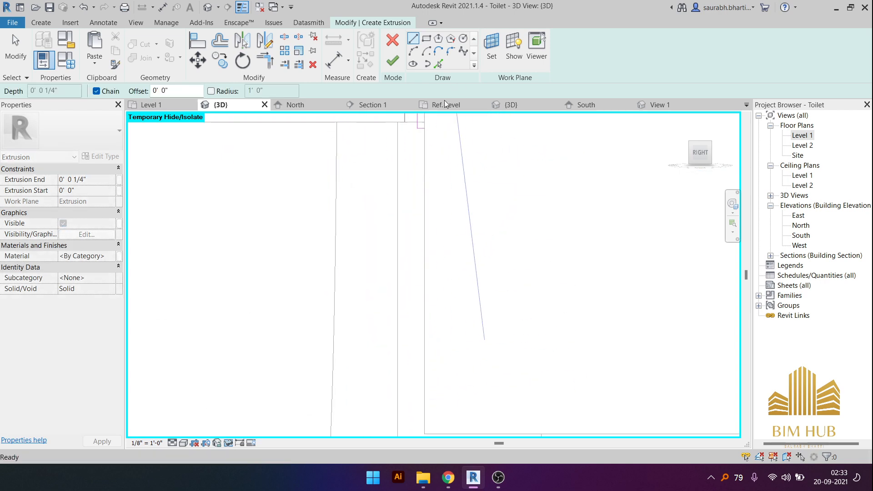
pyautogui.moveTo(424, 168); pyautogui.dragTo(425, 271, button='middle')
pyautogui.click(424, 236)
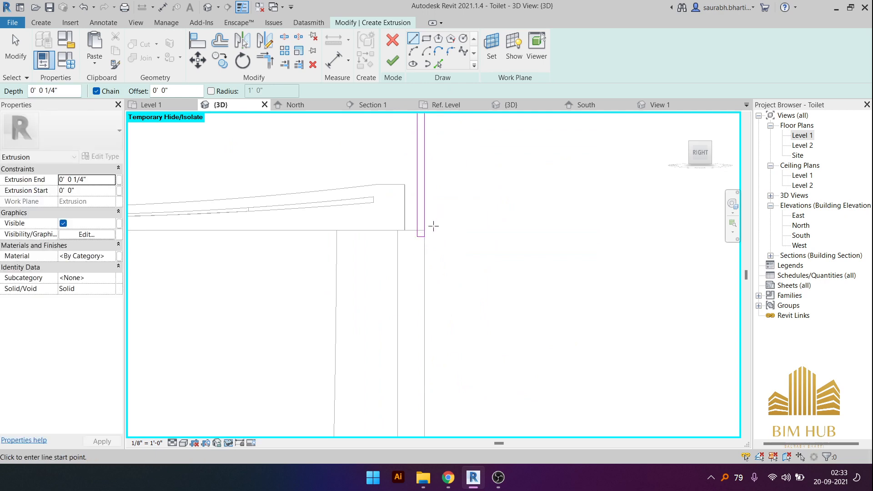
# - Delete the outer vertical line of the thin profile at the front of the box
pyautogui.moveTo(432, 226); pyautogui.dragTo(419, 307, button='middle')
pyautogui.scroll(-5, 391, 259)
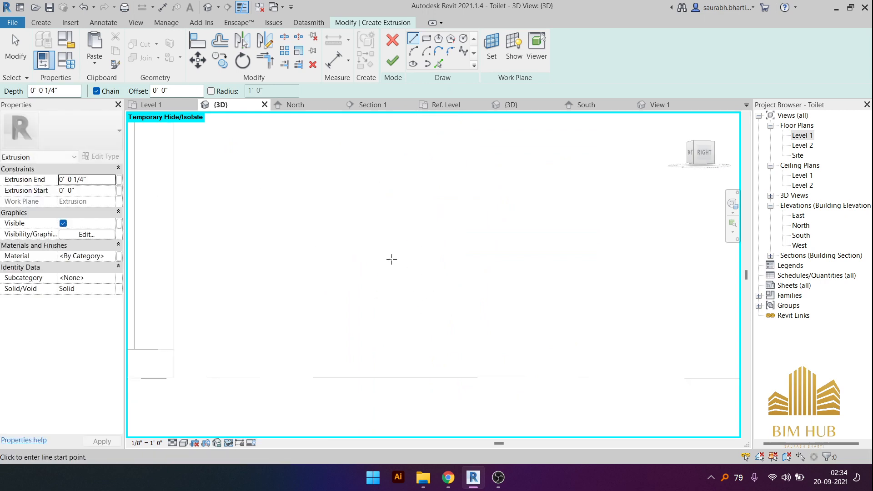
pyautogui.moveTo(392, 259); pyautogui.dragTo(625, 283, button='middle')
pyautogui.scroll(-1, 496, 258)
pyautogui.scroll(3, 370, 265)
pyautogui.scroll(2, 364, 263)
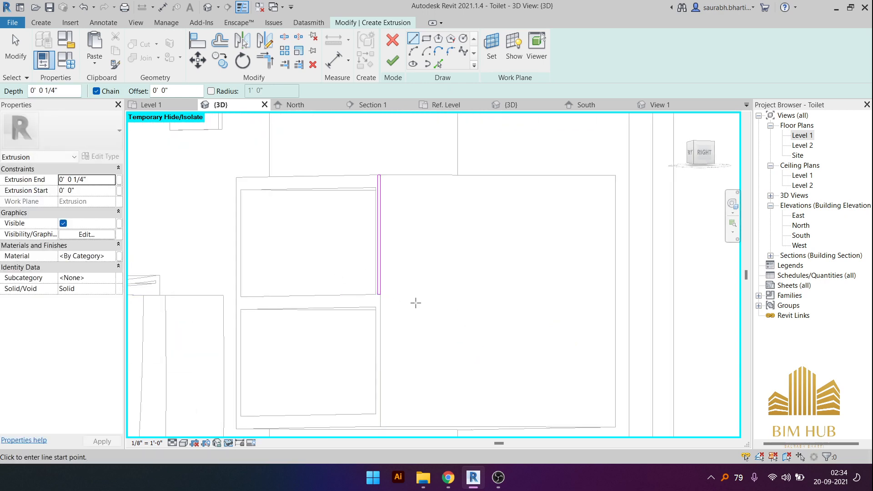
pyautogui.click(705, 152)
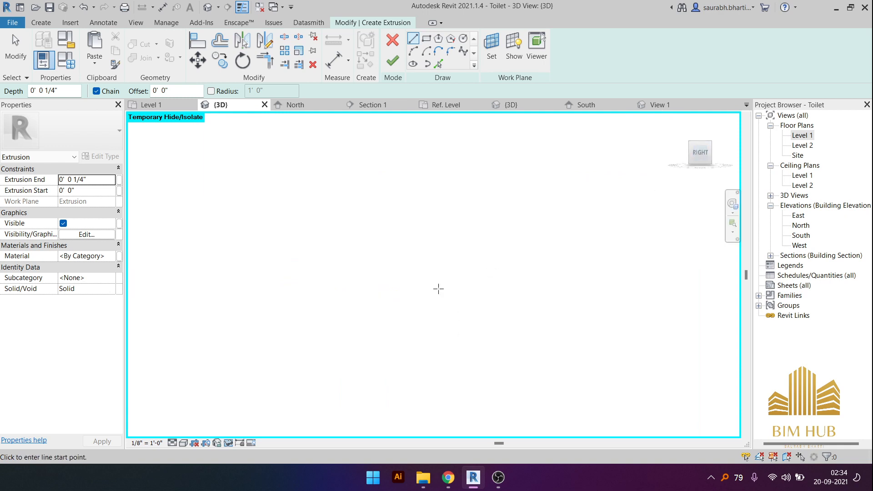
pyautogui.scroll(8, 450, 291)
pyautogui.press('Escape')
pyautogui.press('Escape')
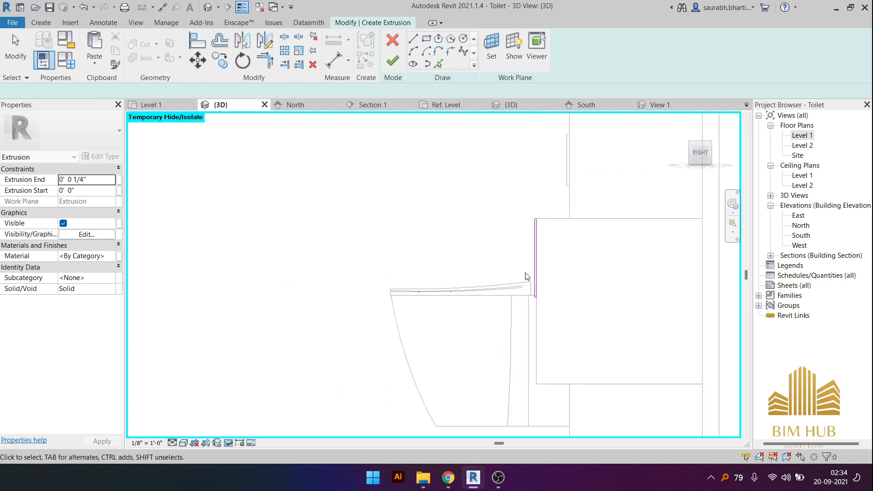
pyautogui.click(539, 263)
pyautogui.press('Delete')
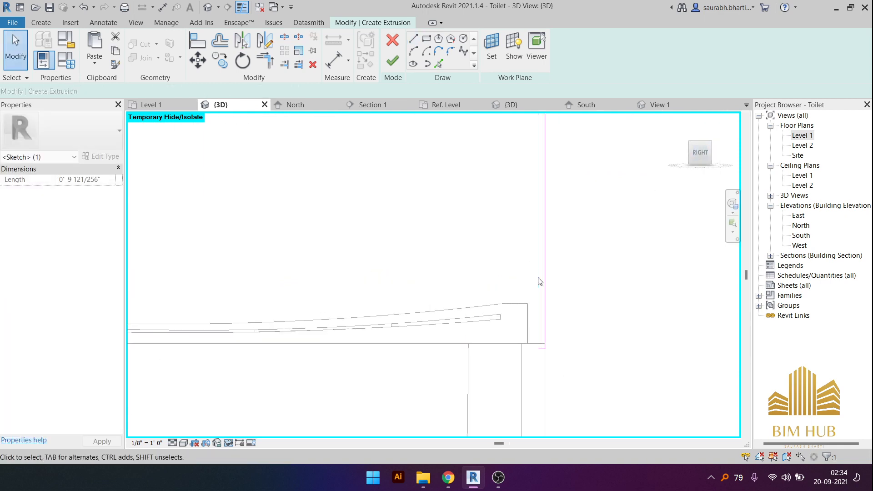
# - Set the length of the profile's bottom horizontal line to 1"
pyautogui.click(538, 347)
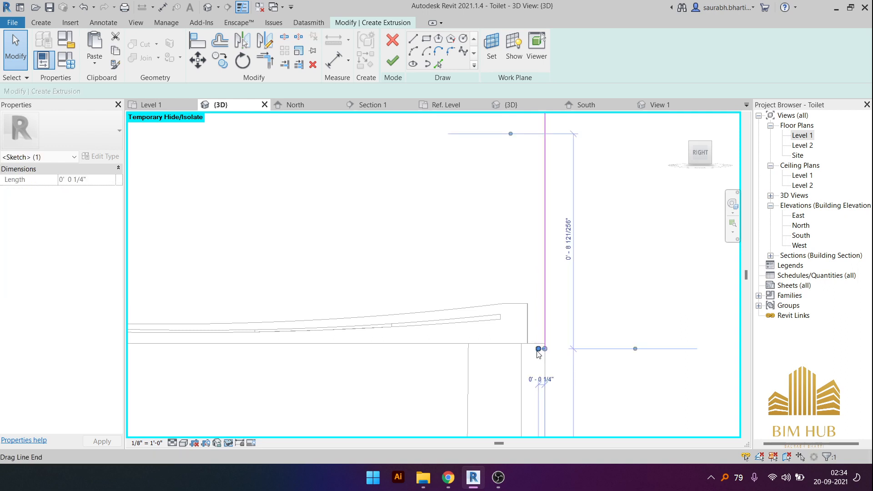
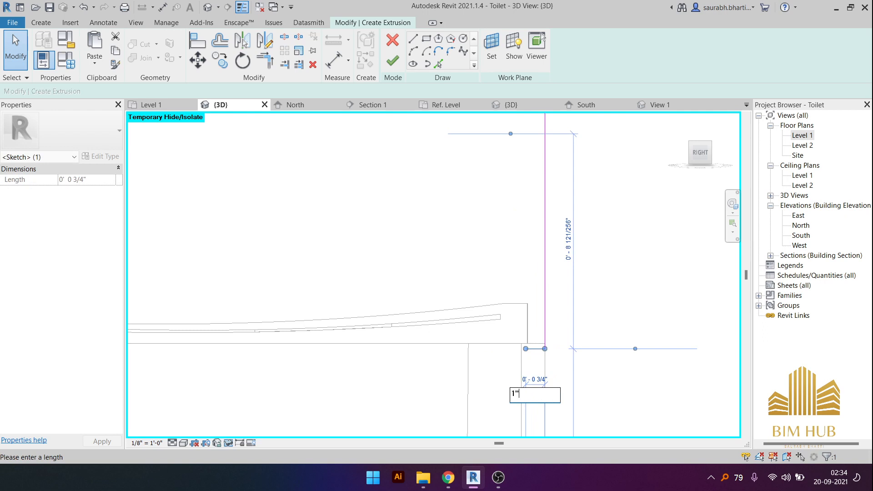
pyautogui.press('Return')
pyautogui.click(548, 400)
pyautogui.moveTo(531, 383); pyautogui.dragTo(380, 293, button='middle')
pyautogui.scroll(-3, 329, 247)
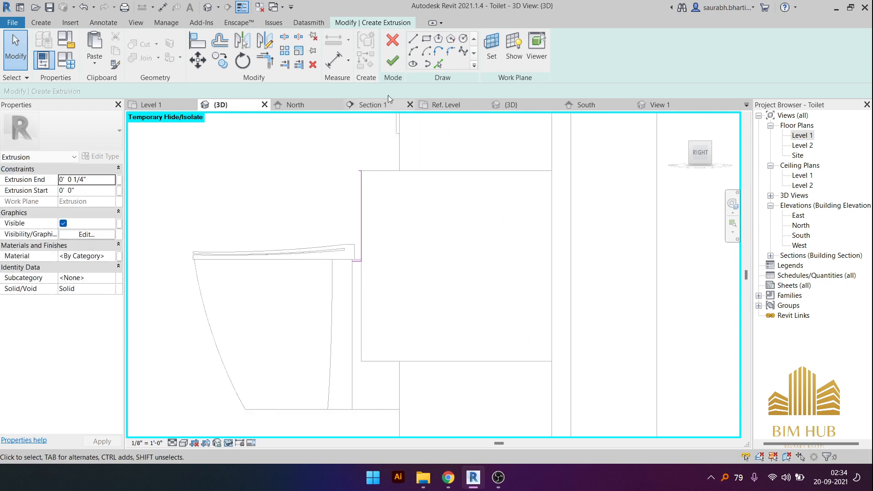
# - Draw a slanted line from the bottom line's outer end to the outer end of the 1/4" top line, closing the profile
pyautogui.click(415, 41)
pyautogui.scroll(5, 342, 253)
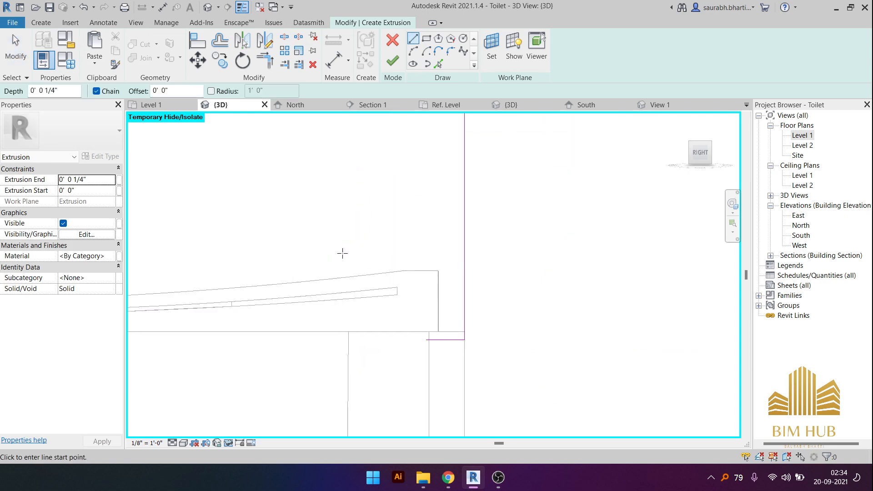
pyautogui.click(425, 340)
pyautogui.scroll(-3, 425, 341)
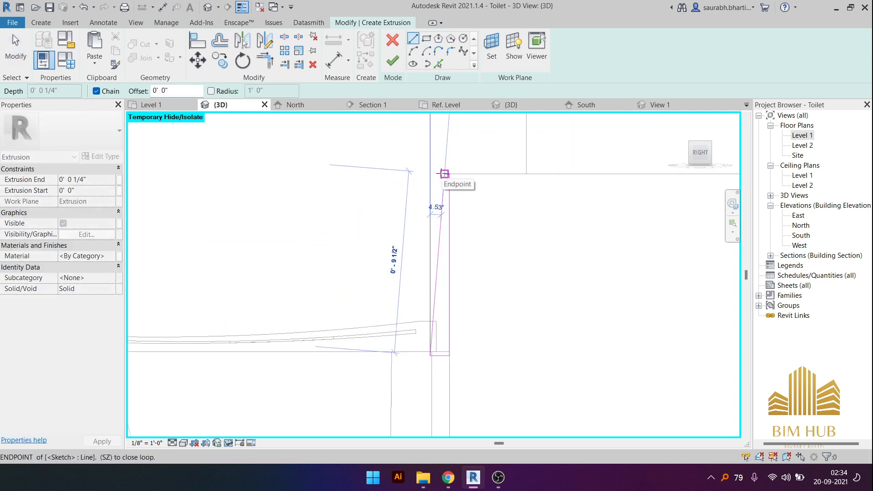
pyautogui.click(444, 174)
pyautogui.scroll(-4, 385, 248)
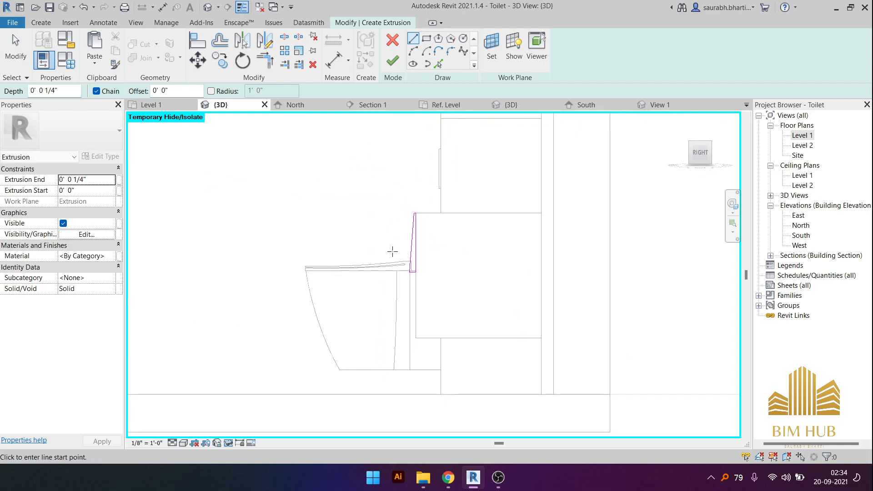
# - Finish the tapered panel extrusion and stretch it across the full width of the box's front, about 2' 7 3/4" deep
pyautogui.keyDown('shift'); pyautogui.moveTo(392, 252); pyautogui.dragTo(457, 302, button='middle'); pyautogui.keyUp('shift')
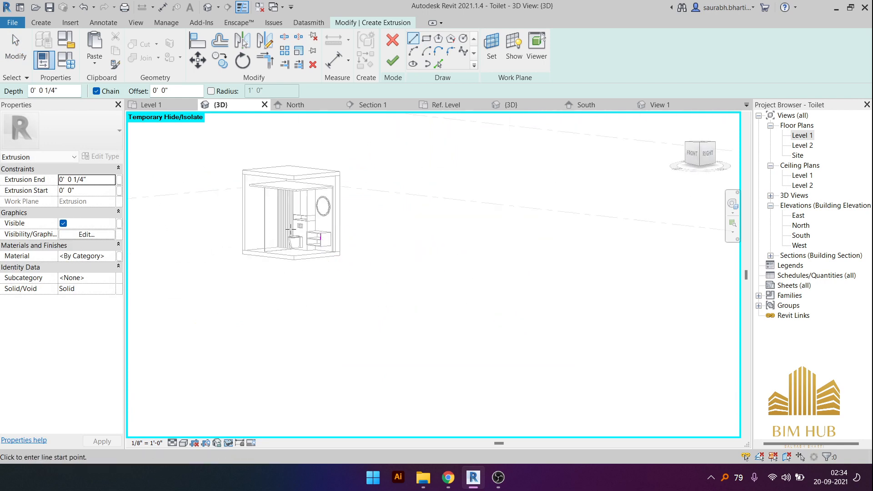
pyautogui.click(398, 67)
pyautogui.keyDown('shift'); pyautogui.moveTo(296, 284); pyautogui.dragTo(510, 287, button='middle'); pyautogui.keyUp('shift')
pyautogui.click(694, 156)
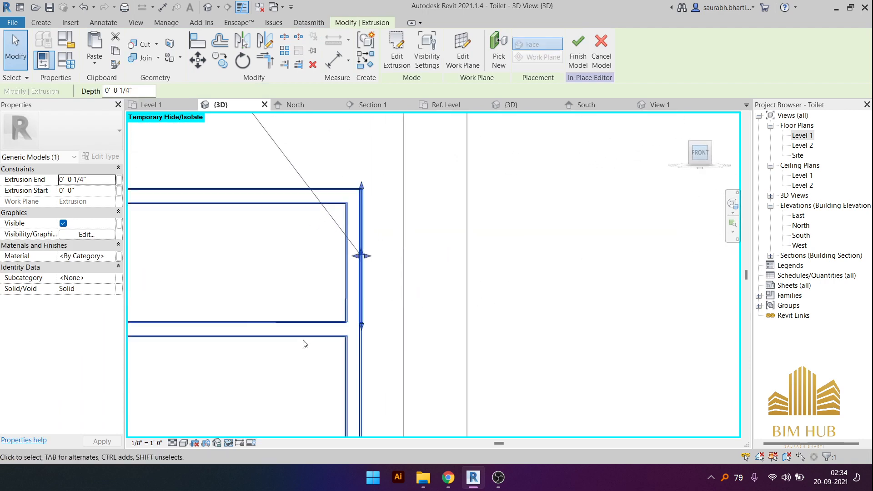
pyautogui.moveTo(432, 271); pyautogui.dragTo(286, 279)
pyautogui.scroll(-8, 331, 274)
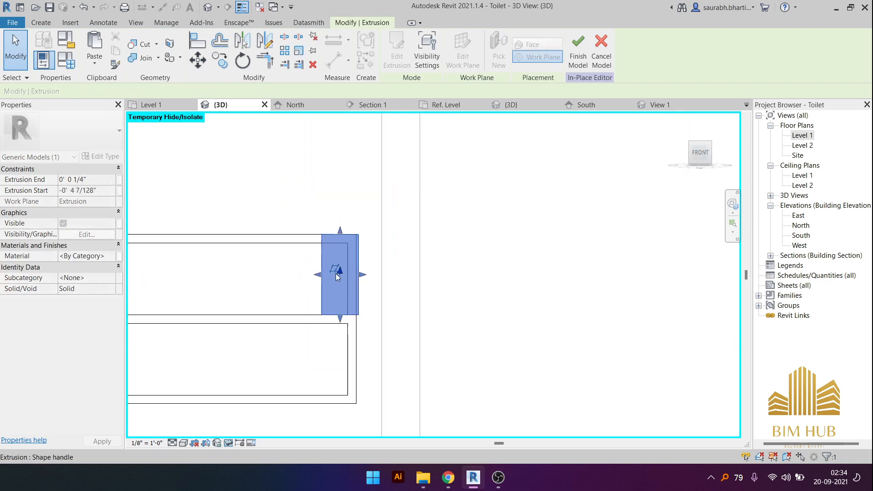
pyautogui.scroll(-1, 326, 279)
pyautogui.moveTo(326, 279); pyautogui.dragTo(568, 276, button='middle')
pyautogui.moveTo(562, 274); pyautogui.dragTo(368, 275)
pyautogui.scroll(-4, 425, 266)
pyautogui.keyDown('shift'); pyautogui.moveTo(469, 318); pyautogui.dragTo(416, 344, button='middle'); pyautogui.keyUp('shift')
pyautogui.click(416, 342)
pyautogui.scroll(5, 457, 278)
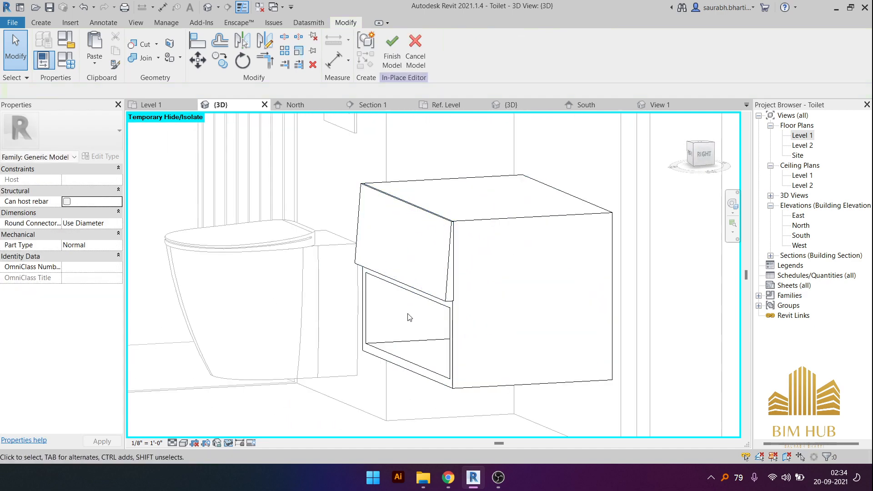
# - Edit the front panel's sketch, rotate its profile 180° about its centre, and finish the extrusion
pyautogui.click(419, 286)
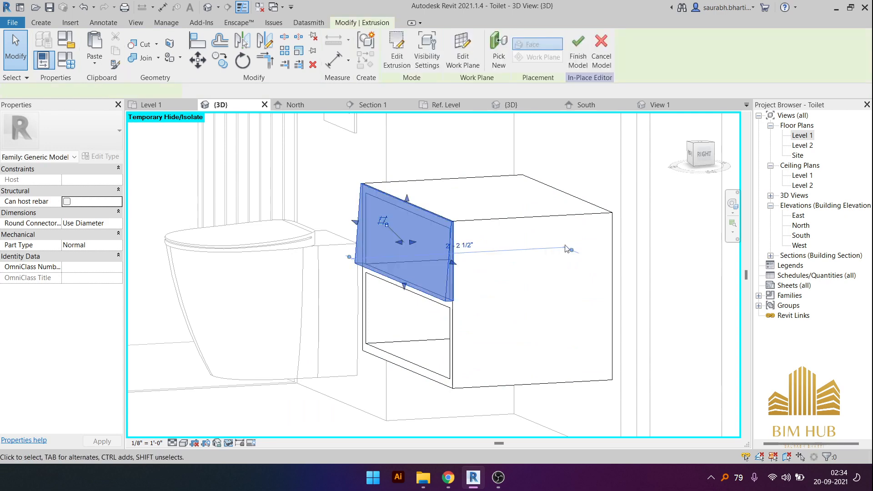
pyautogui.click(703, 157)
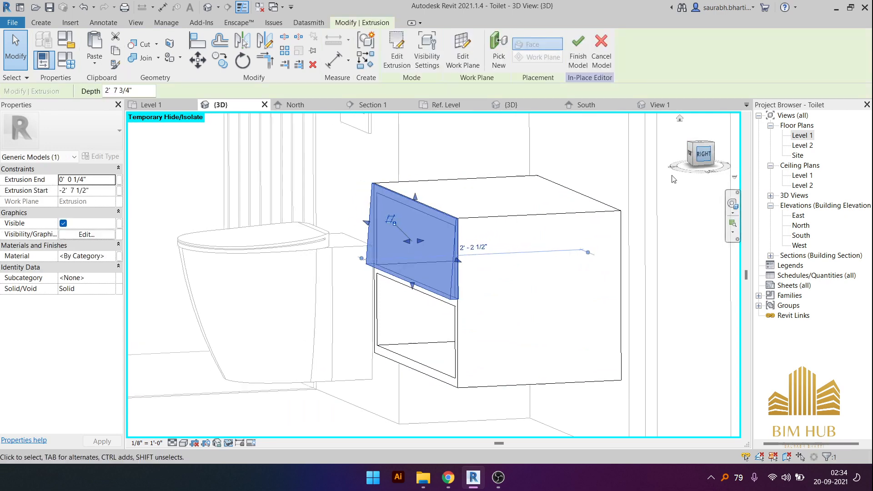
pyautogui.click(397, 53)
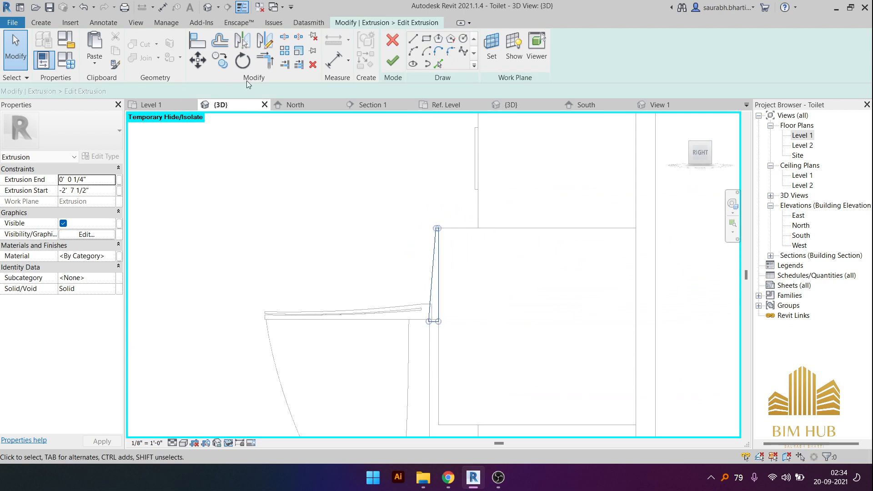
pyautogui.click(242, 60)
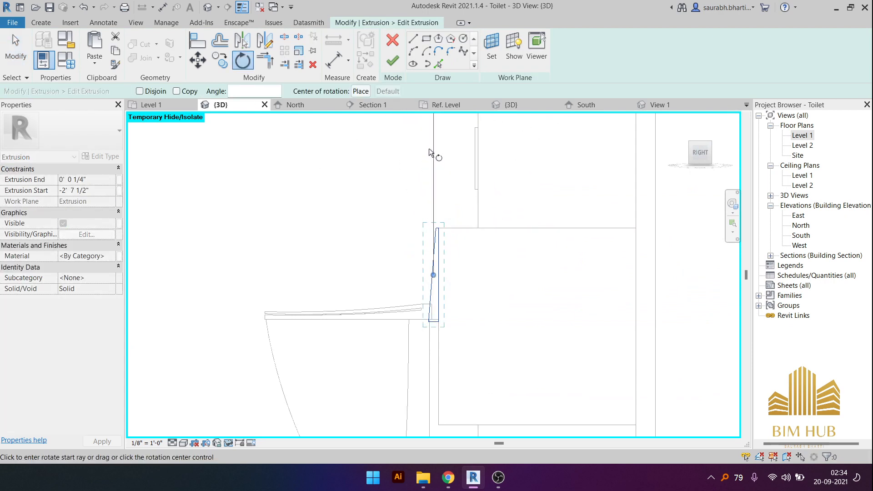
pyautogui.click(429, 148)
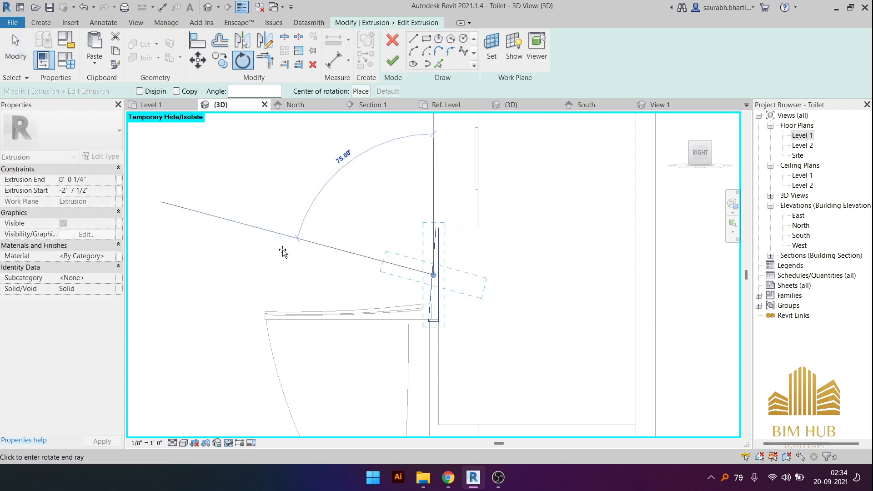
pyautogui.click(432, 389)
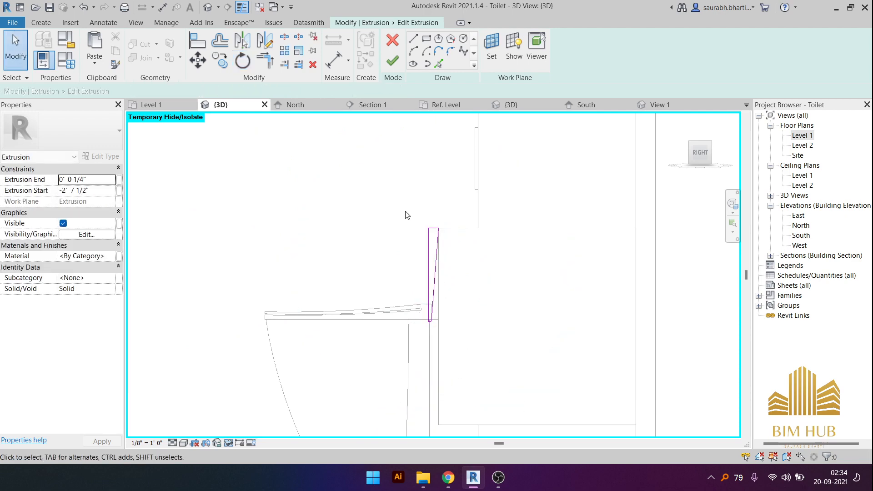
pyautogui.click(393, 61)
pyautogui.scroll(-3, 525, 336)
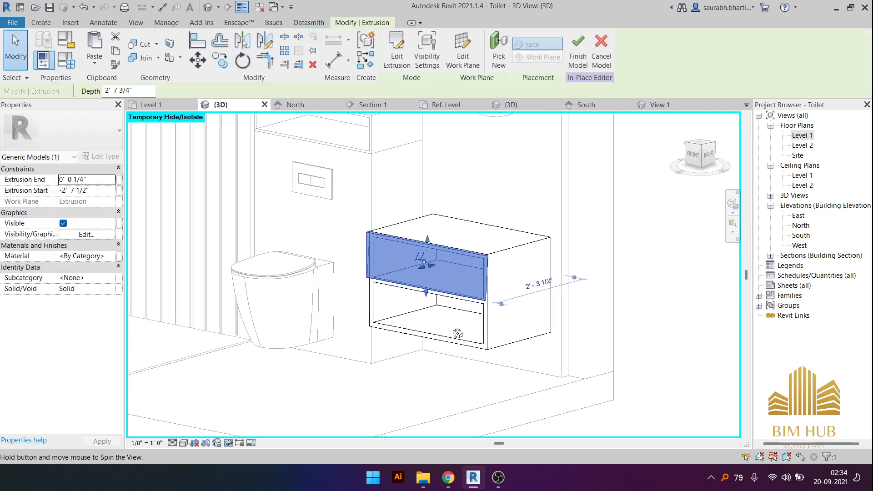
# - Reopen the panel's sketch from the Right orientation and move the slanted line's lower endpoint closer to the box's front edge
pyautogui.click(708, 154)
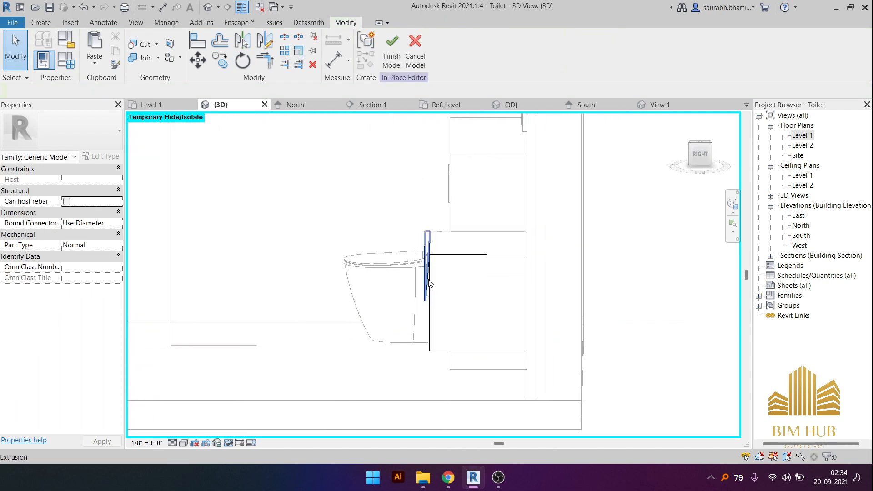
pyautogui.click(430, 279)
pyautogui.scroll(3, 447, 274)
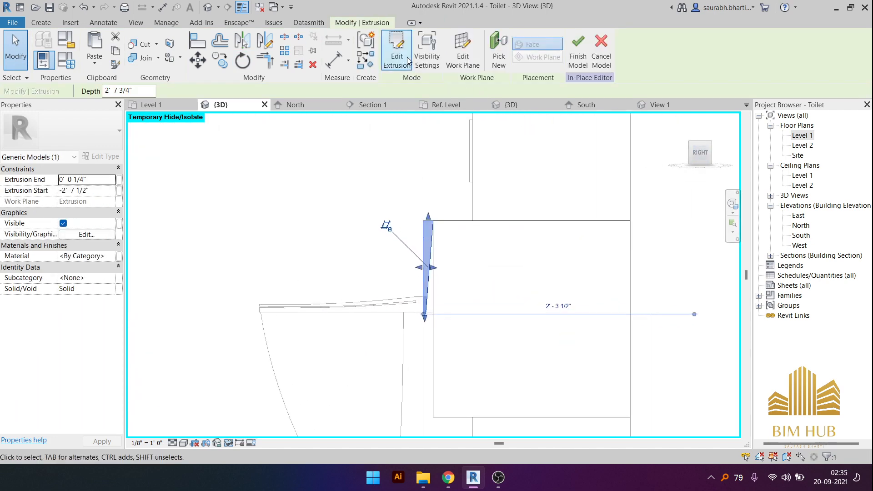
pyautogui.doubleClick(448, 274)
pyautogui.scroll(5, 436, 286)
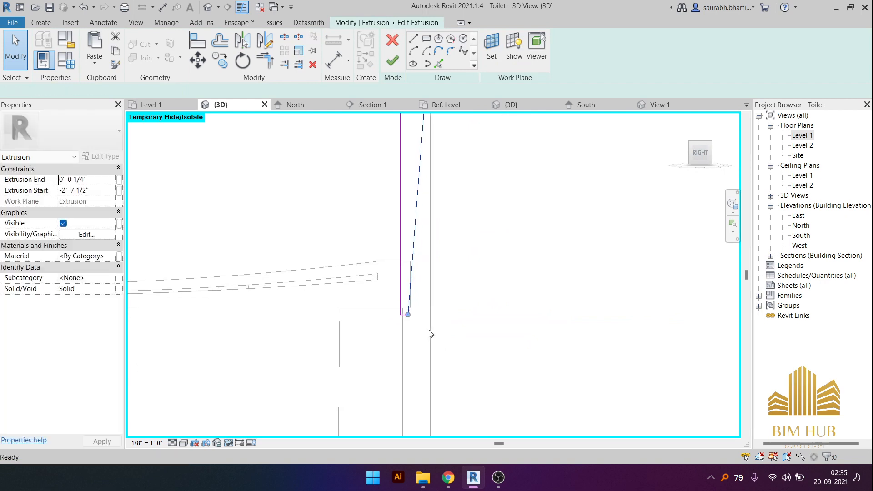
pyautogui.click(384, 275)
pyautogui.scroll(-5, 408, 227)
pyautogui.moveTo(444, 281)
pyautogui.mouseDown(button='middle')
pyautogui.moveTo(463, 427)
pyautogui.moveTo(463, 418)
pyautogui.mouseUp(button='middle')
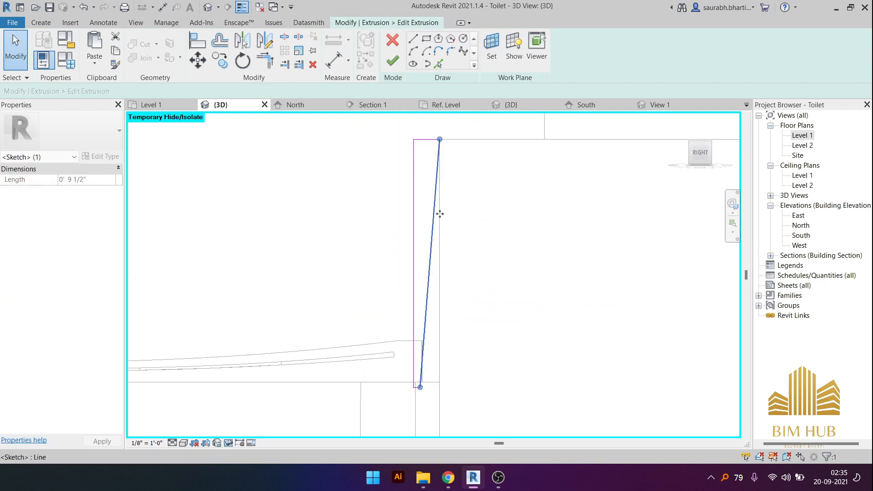
pyautogui.moveTo(422, 388); pyautogui.dragTo(431, 388)
# - Trim/extend the bottom line to a corner with the slanted line and finish the panel's extrusion
pyautogui.press('t')
pyautogui.press('r')
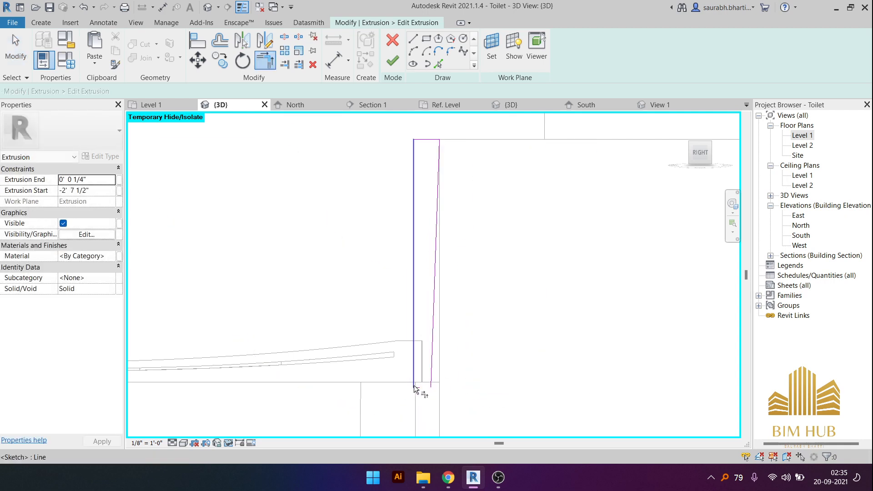
pyautogui.scroll(4, 417, 385)
pyautogui.click(459, 374)
pyautogui.scroll(-3, 489, 370)
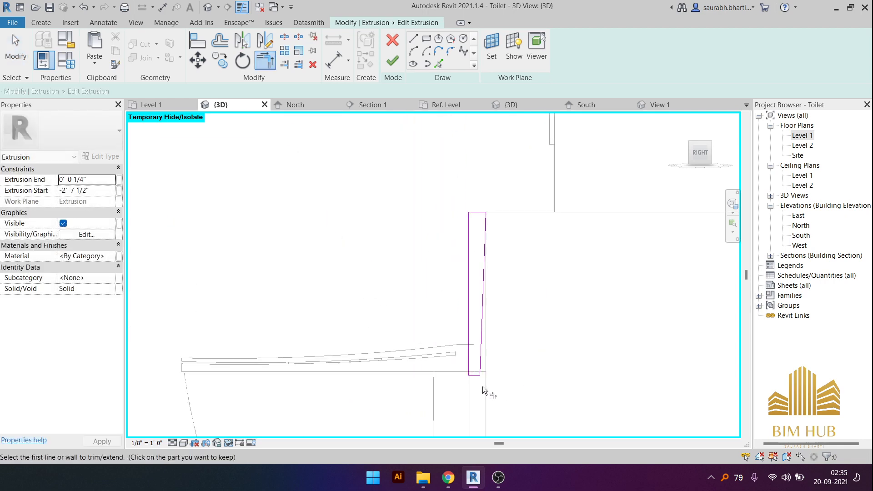
pyautogui.click(397, 62)
pyautogui.scroll(-4, 431, 163)
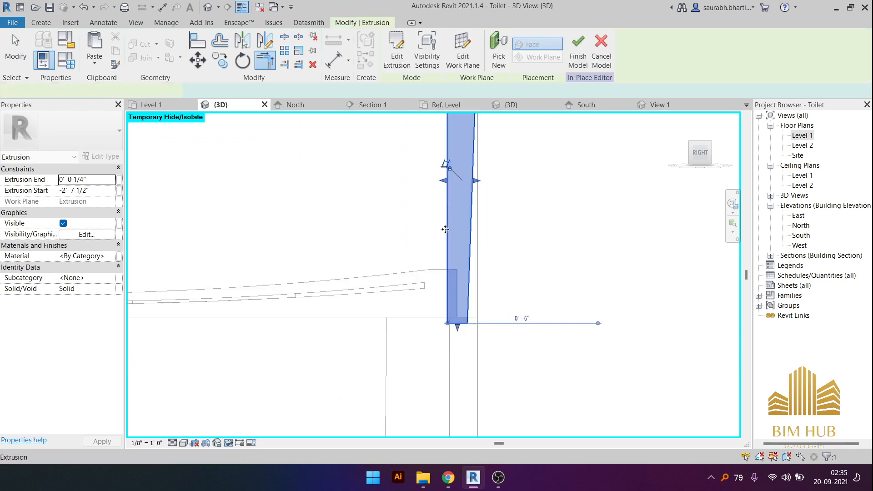
# - From the Right orientation, copy the tapered front panel straight down to just below the original, leaving a small gap
pyautogui.moveTo(400, 273)
pyautogui.keyDown('shift'); pyautogui.mouseDown(button='middle')
pyautogui.moveTo(504, 291)
pyautogui.moveTo(572, 345)
pyautogui.moveTo(558, 331)
pyautogui.moveTo(453, 300)
pyautogui.mouseUp(button='middle'); pyautogui.keyUp('shift')
pyautogui.click(509, 293)
pyautogui.keyDown('shift'); pyautogui.moveTo(462, 269); pyautogui.dragTo(486, 267, button='middle'); pyautogui.keyUp('shift')
pyautogui.click(699, 156)
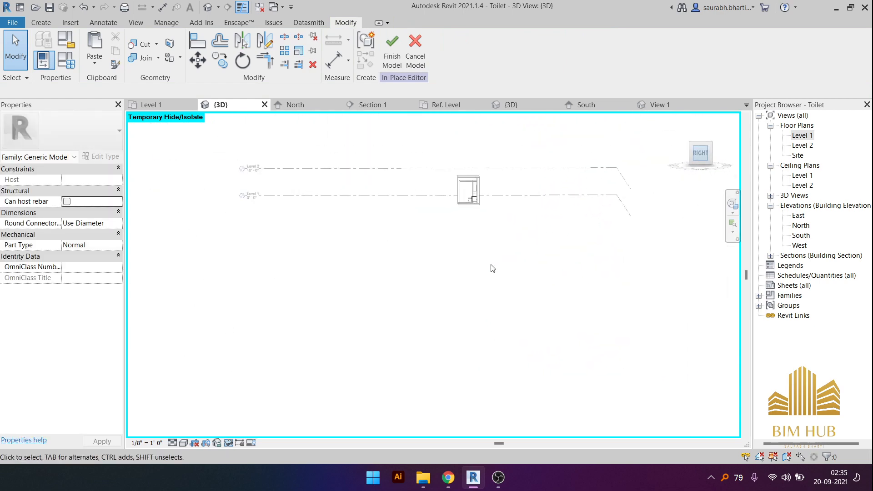
pyautogui.scroll(5, 490, 268)
pyautogui.moveTo(549, 364); pyautogui.dragTo(358, 303, button='middle')
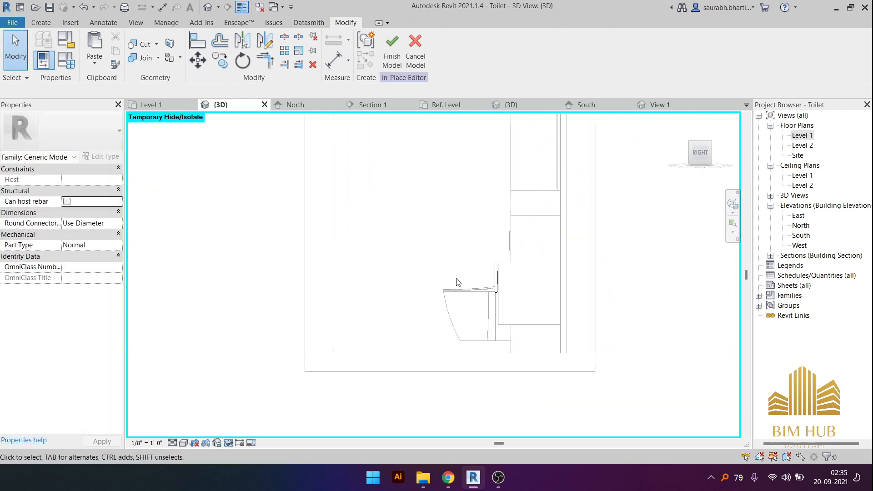
pyautogui.scroll(7, 502, 287)
pyautogui.click(484, 283)
pyautogui.scroll(1, 500, 281)
pyautogui.moveTo(505, 278); pyautogui.dragTo(399, 201, button='middle')
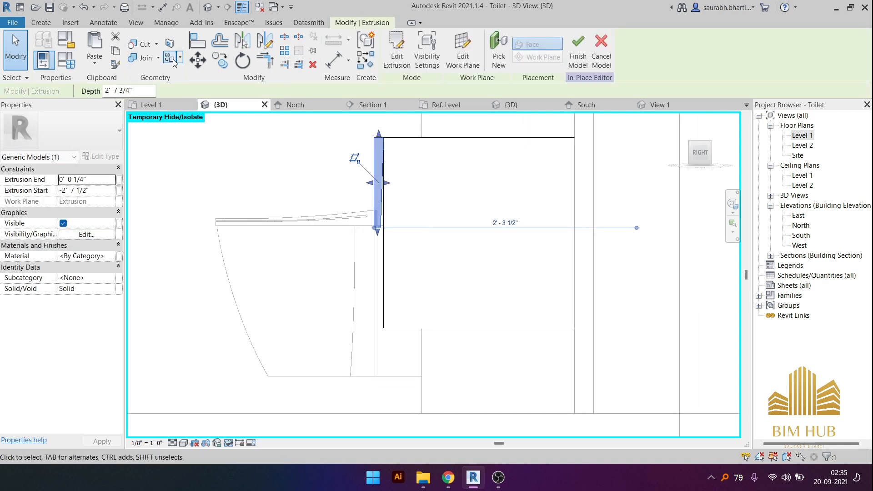
pyautogui.click(216, 62)
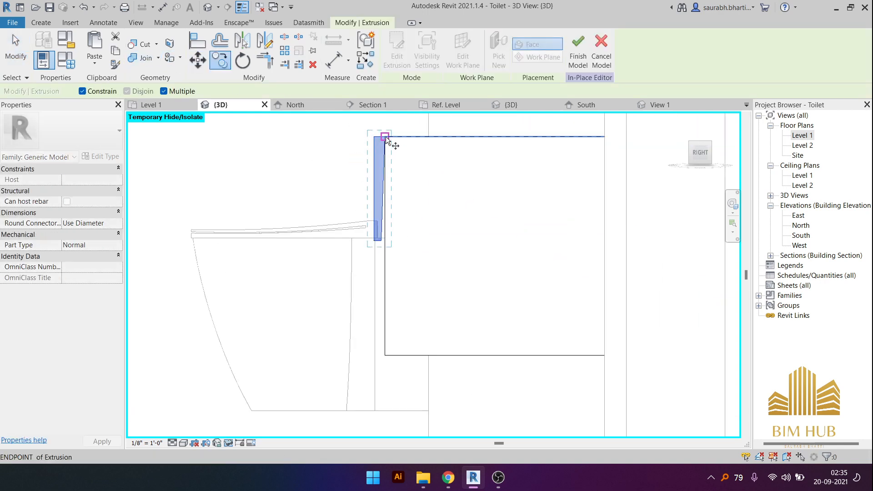
pyautogui.click(386, 135)
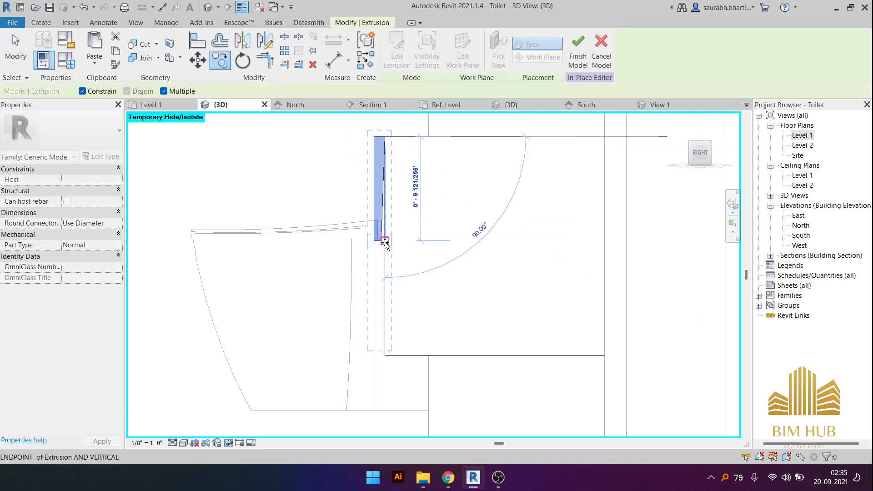
pyautogui.scroll(3, 385, 249)
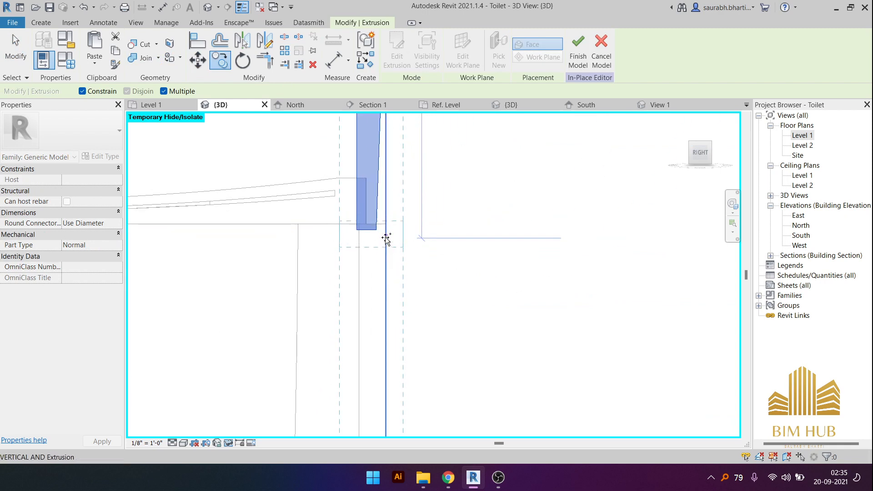
pyautogui.click(386, 238)
pyautogui.keyDown('shift'); pyautogui.moveTo(381, 238); pyautogui.dragTo(412, 256, button='middle'); pyautogui.keyUp('shift')
pyautogui.scroll(8, 477, 259)
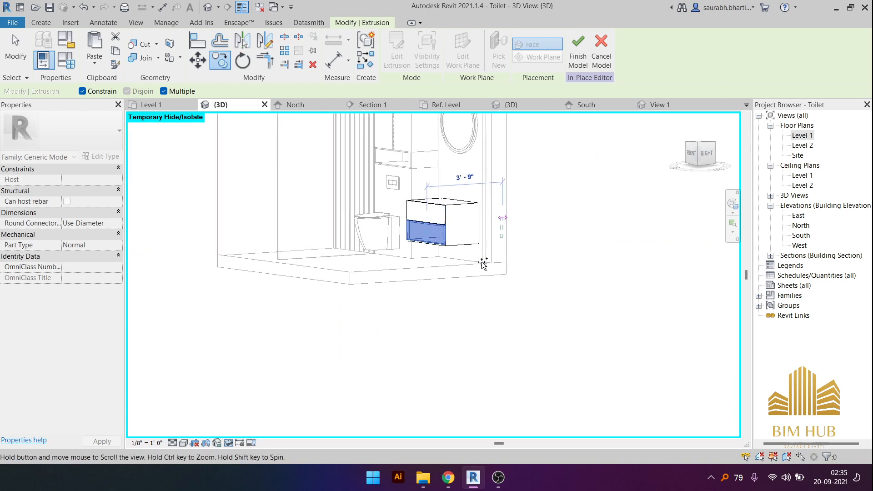
pyautogui.press('Escape')
# - Examine the copied lower panel from several angles against the box's front and bottom edges
pyautogui.scroll(-10, 622, 230)
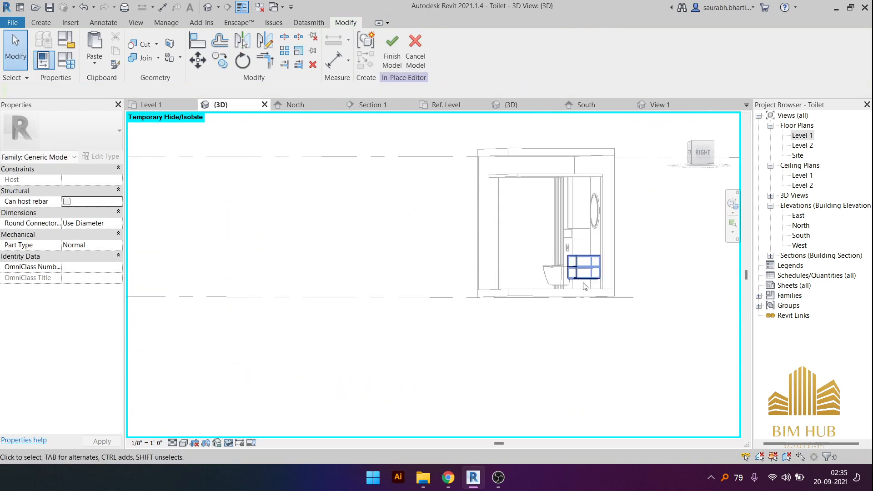
pyautogui.scroll(7, 514, 274)
pyautogui.keyDown('shift'); pyautogui.moveTo(511, 274); pyautogui.dragTo(499, 300, button='middle'); pyautogui.keyUp('shift')
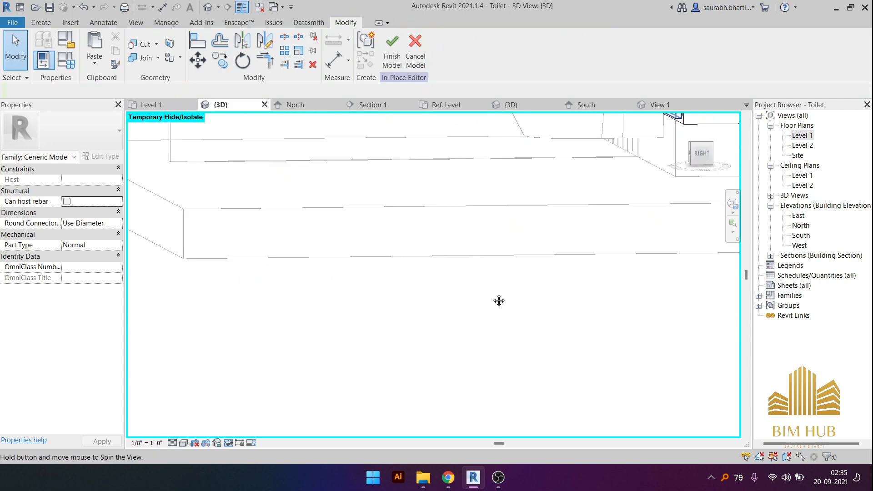
pyautogui.moveTo(611, 225); pyautogui.dragTo(528, 388, button='middle')
pyautogui.scroll(3, 588, 258)
pyautogui.click(588, 304)
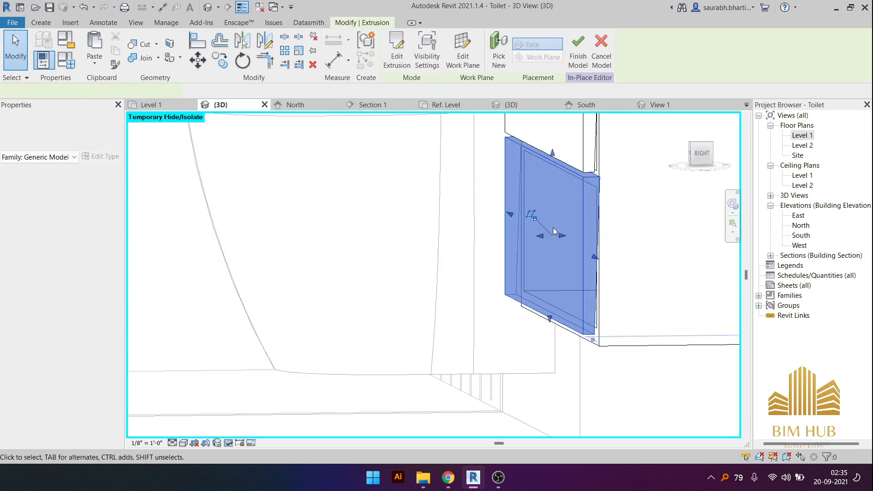
pyautogui.keyDown('shift'); pyautogui.moveTo(557, 234); pyautogui.dragTo(626, 269, button='middle'); pyautogui.keyUp('shift')
pyautogui.scroll(-3, 604, 227)
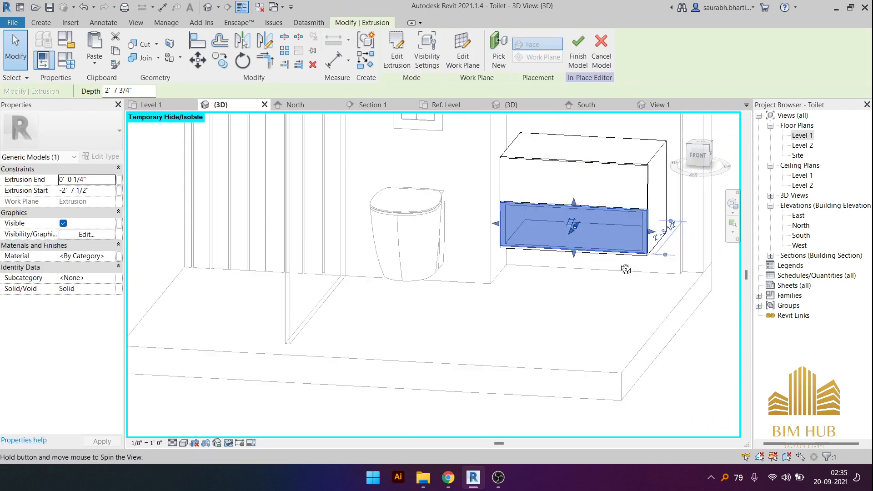
pyautogui.click(626, 269)
pyautogui.scroll(-3, 565, 234)
pyautogui.keyDown('shift'); pyautogui.moveTo(565, 234); pyautogui.dragTo(520, 237, button='middle'); pyautogui.keyUp('shift')
pyautogui.scroll(3, 585, 239)
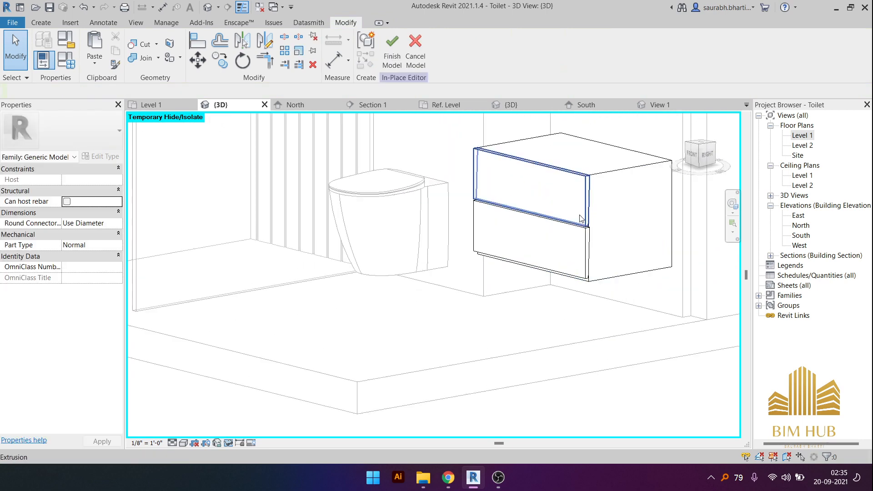
# - Examine the two stacked front panels from the Front orientation, checking how far they cover the box's height
pyautogui.scroll(-5, 585, 238)
pyautogui.keyDown('shift'); pyautogui.moveTo(586, 239); pyautogui.dragTo(682, 260, button='middle'); pyautogui.keyUp('shift')
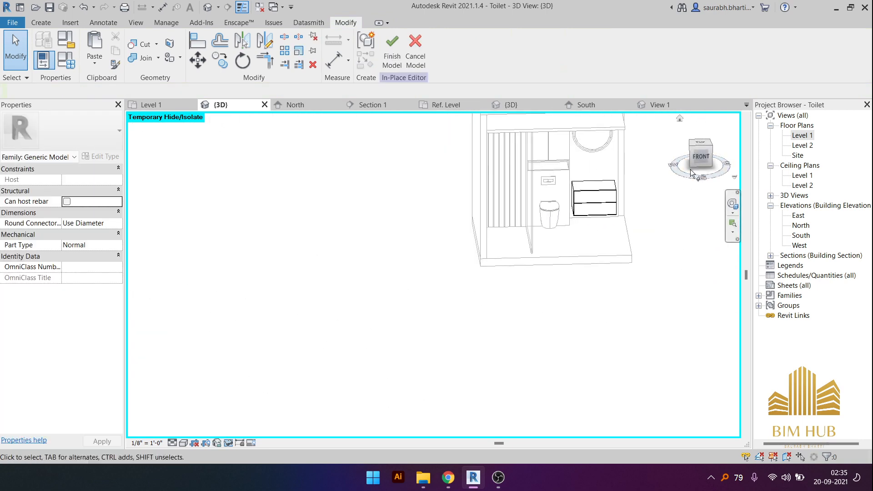
pyautogui.click(701, 158)
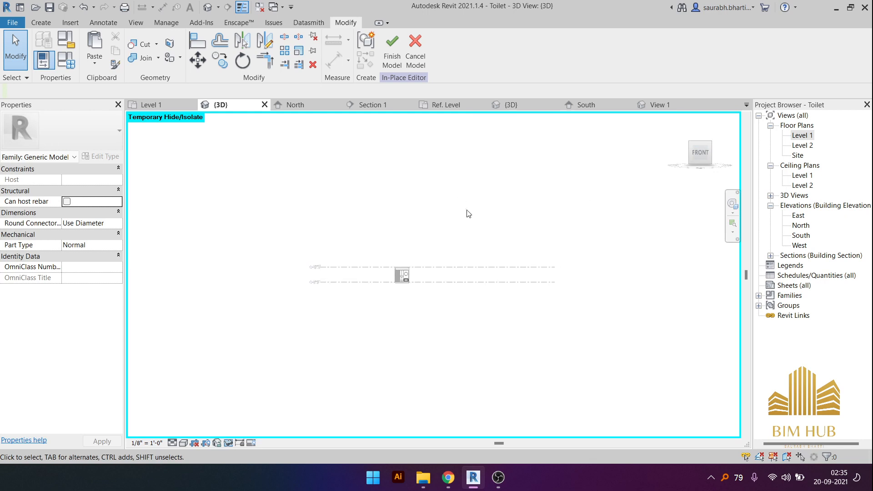
pyautogui.scroll(4, 421, 295)
pyautogui.scroll(5, 293, 318)
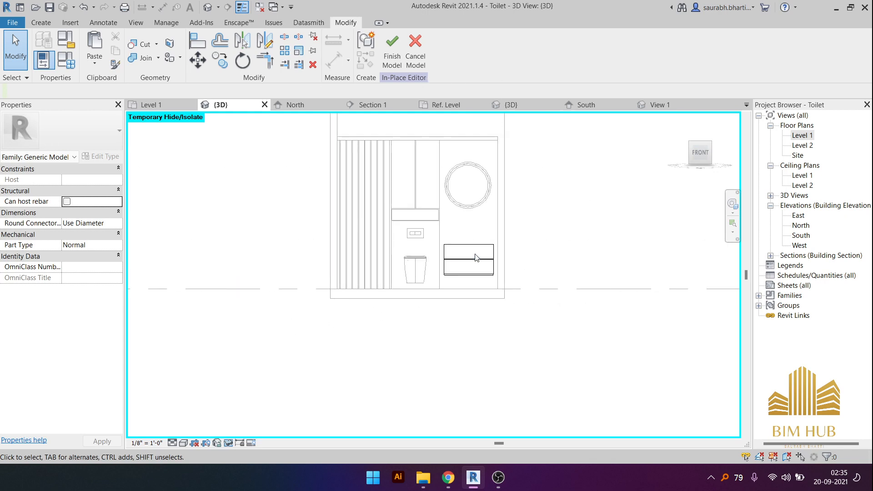
pyautogui.scroll(6, 476, 257)
pyautogui.scroll(-3, 487, 292)
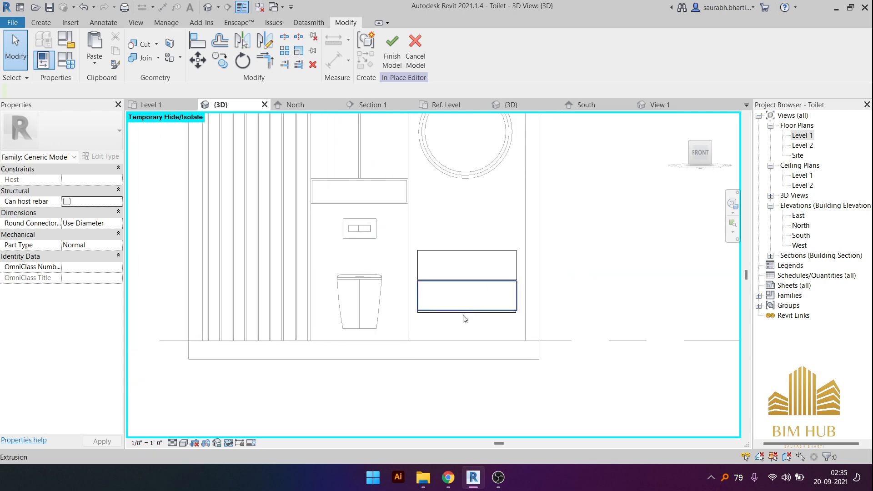
pyautogui.keyDown('shift'); pyautogui.moveTo(461, 316); pyautogui.dragTo(422, 342, button='middle'); pyautogui.keyUp('shift')
pyautogui.moveTo(531, 319); pyautogui.dragTo(314, 342, button='middle')
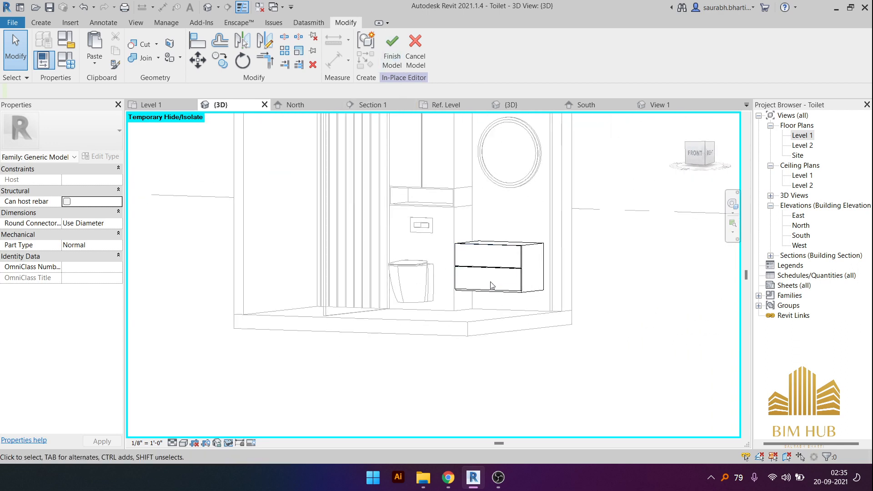
# - From the Right orientation, stretch the lower panel's bottom face down until it aligns with the box's bottom edge
pyautogui.click(512, 291)
pyautogui.keyDown('shift'); pyautogui.moveTo(512, 292); pyautogui.dragTo(462, 301, button='middle'); pyautogui.keyUp('shift')
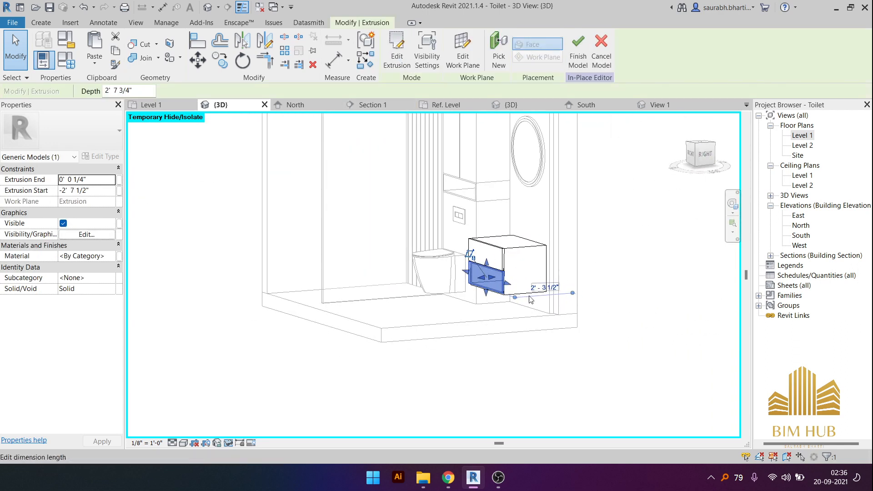
pyautogui.click(705, 154)
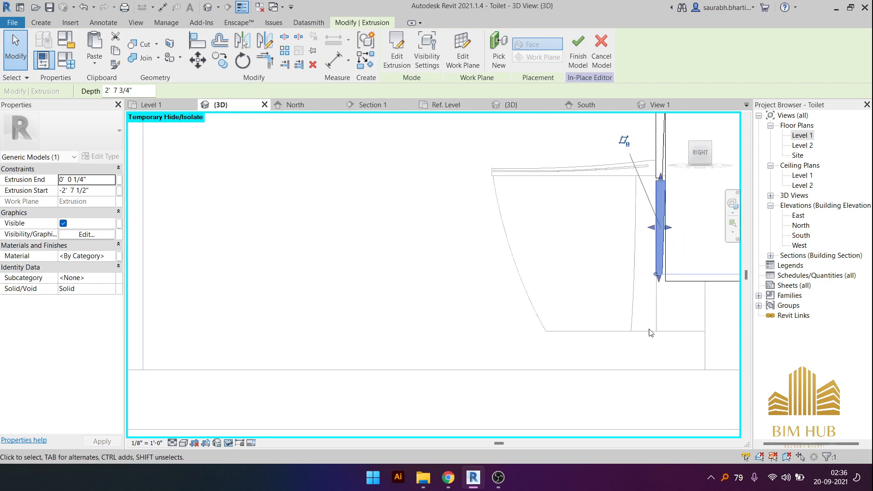
pyautogui.scroll(3, 458, 350)
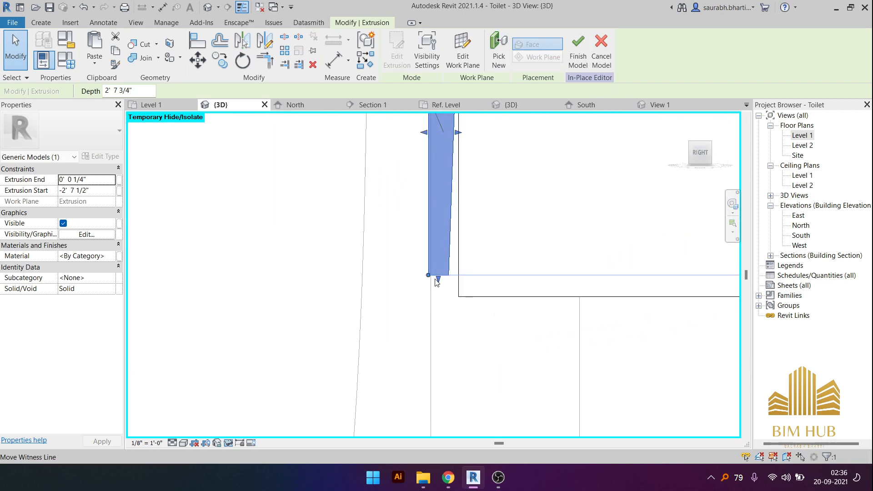
pyautogui.moveTo(437, 282); pyautogui.dragTo(441, 297)
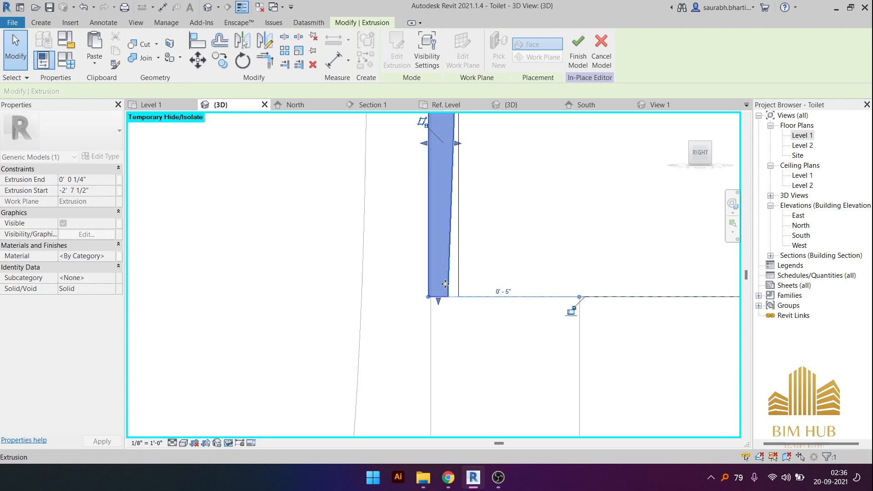
pyautogui.scroll(-4, 430, 263)
pyautogui.click(386, 266)
# - Finish the in-place wardrobe model
pyautogui.scroll(-1, 384, 257)
pyautogui.keyDown('shift'); pyautogui.moveTo(380, 254); pyautogui.dragTo(541, 297, button='middle'); pyautogui.keyUp('shift')
pyautogui.click(394, 60)
pyautogui.scroll(-3, 472, 233)
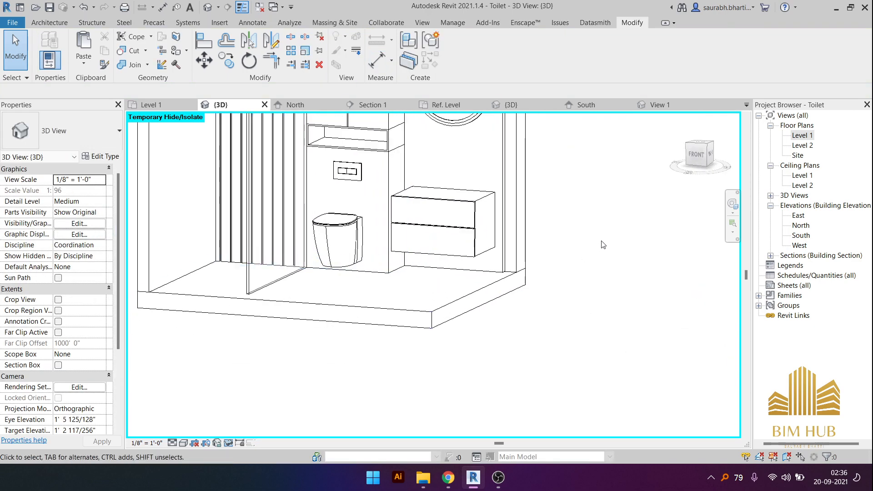
# - Temporarily hide the Level 2 floor and the ceiling in the 3D view, and orient the view to Top
pyautogui.scroll(-3, 431, 270)
pyautogui.keyDown('shift'); pyautogui.moveTo(436, 269); pyautogui.dragTo(520, 212, button='middle'); pyautogui.keyUp('shift')
pyautogui.keyDown('shift'); pyautogui.moveTo(433, 237); pyautogui.dragTo(444, 236, button='middle'); pyautogui.keyUp('shift')
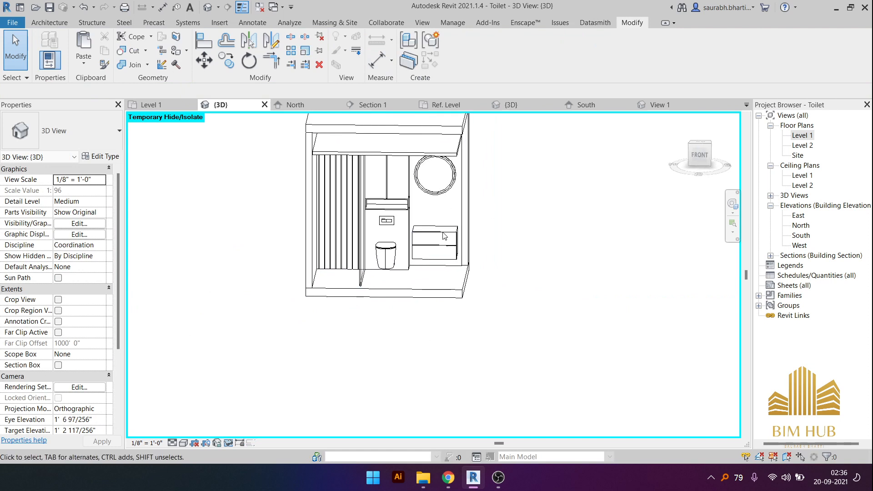
pyautogui.click(701, 158)
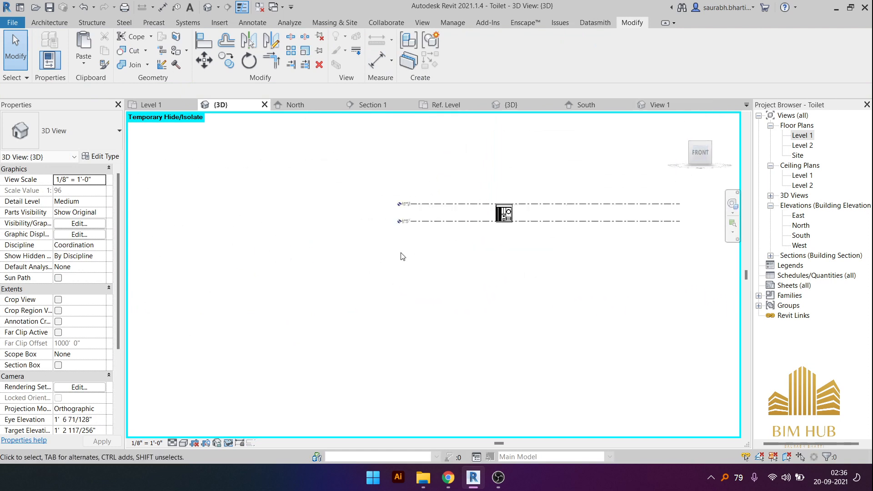
pyautogui.keyDown('shift'); pyautogui.moveTo(398, 304); pyautogui.dragTo(395, 261, button='middle'); pyautogui.keyUp('shift')
pyautogui.scroll(5, 353, 255)
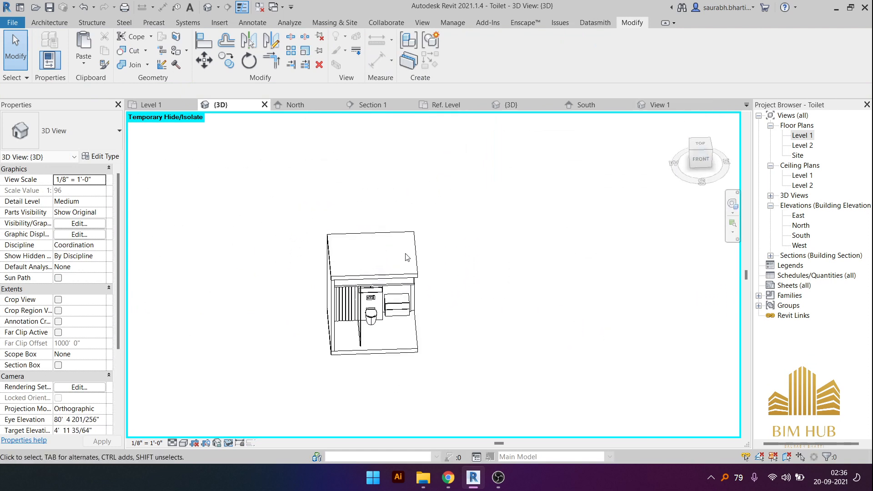
pyautogui.click(430, 283)
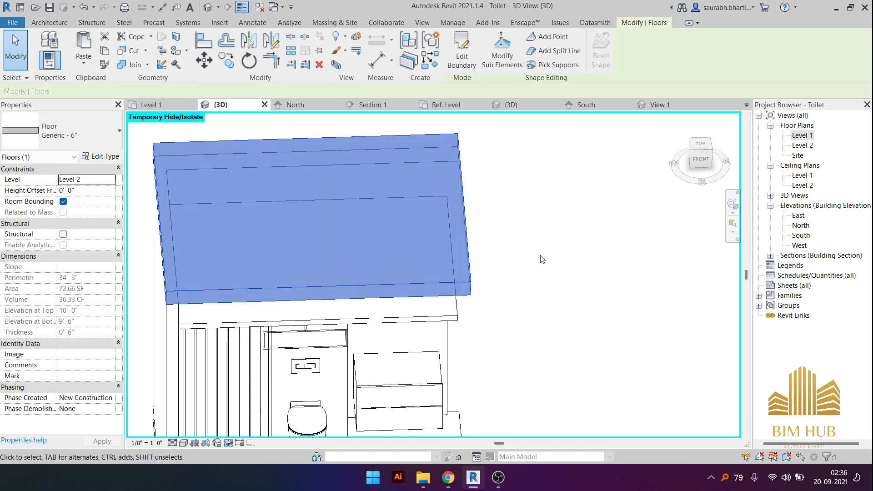
pyautogui.press('h')
pyautogui.press('h')
pyautogui.click(453, 319)
pyautogui.press('h')
pyautogui.press('h')
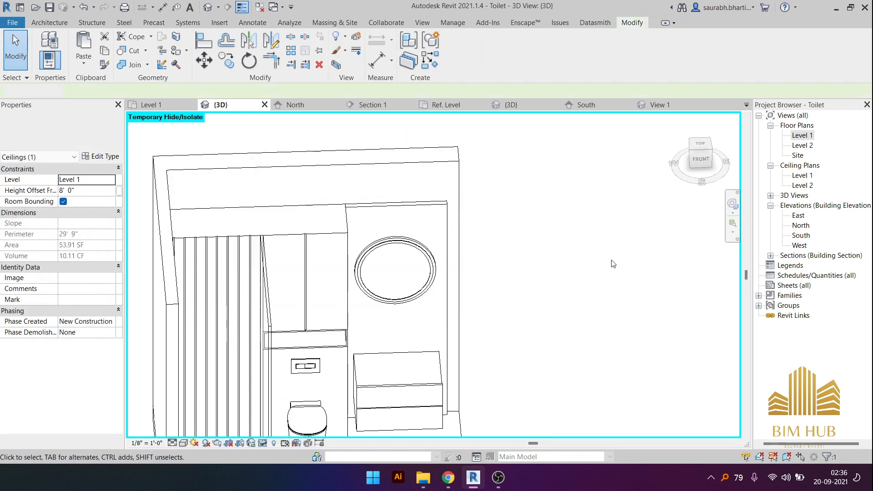
pyautogui.scroll(-3, 385, 256)
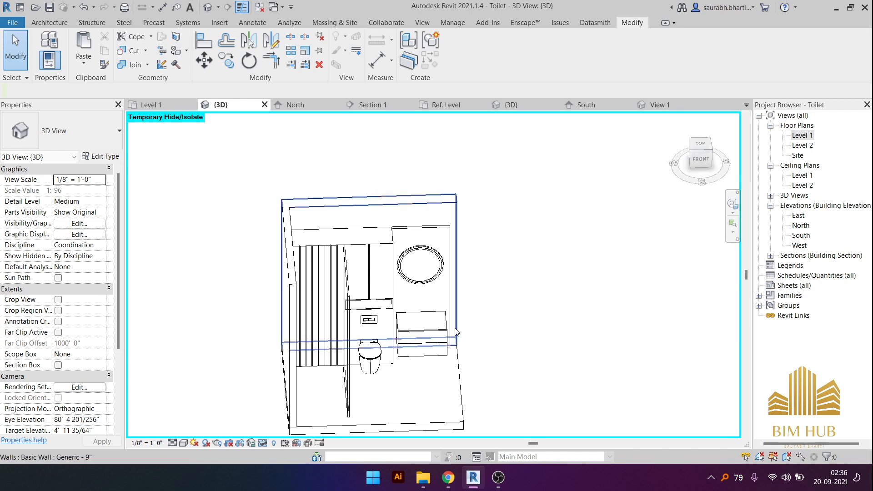
pyautogui.click(700, 145)
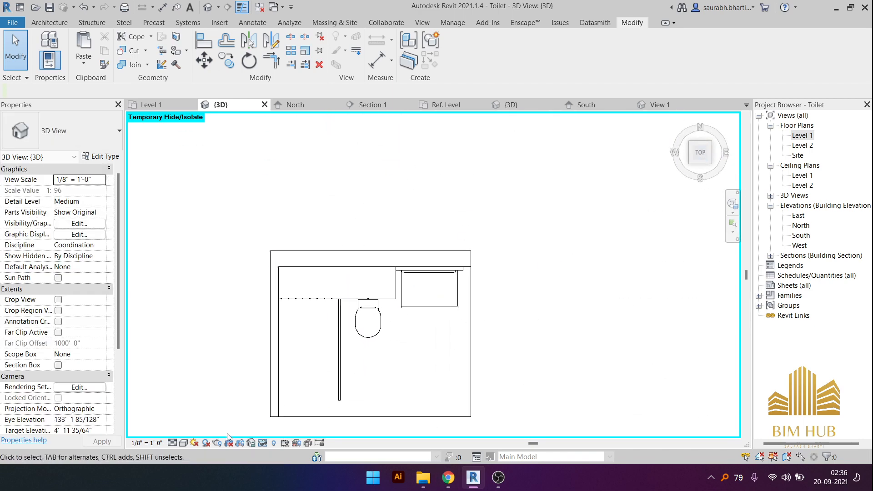
# - Switch to File Explorer and look through the Toilet folder for the vessel sink family Sink-Vessel-Kohler-Iron_Plains-K_5403
pyautogui.click(425, 477)
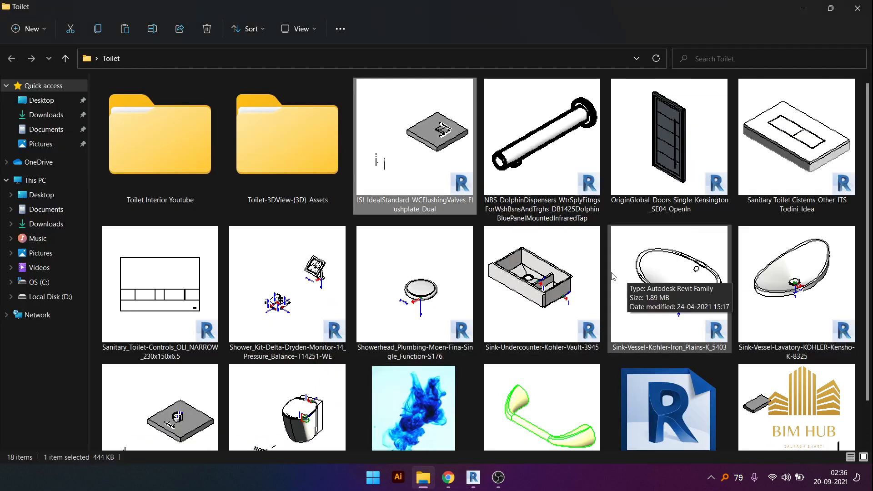
pyautogui.scroll(-1, 666, 296)
pyautogui.click(678, 239)
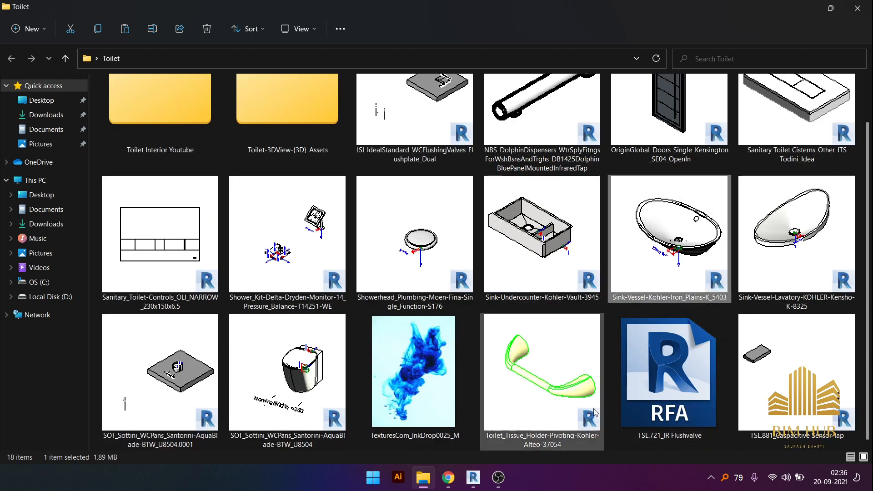
# - Return to Revit, start loading a family from the Toilet folder, and show its files as extra large icons in an enlarged dialog
pyautogui.click(473, 478)
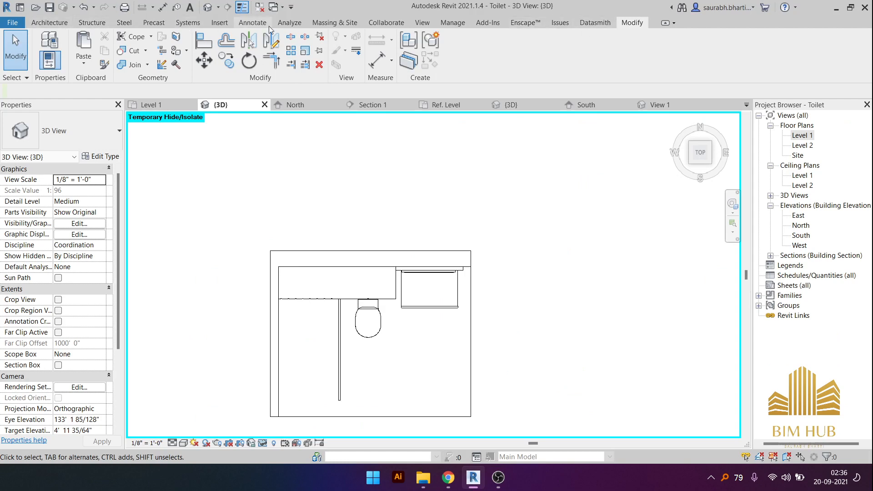
pyautogui.click(221, 23)
pyautogui.click(496, 51)
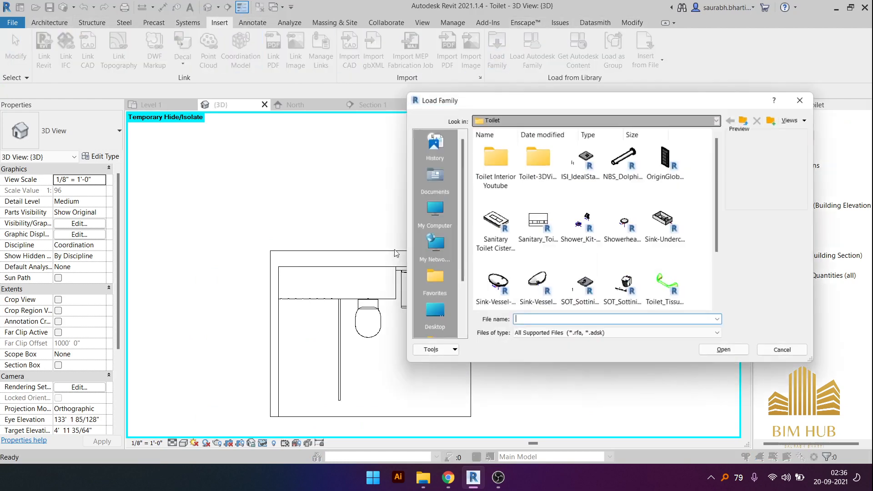
pyautogui.rightClick(695, 191)
pyautogui.moveTo(727, 197)
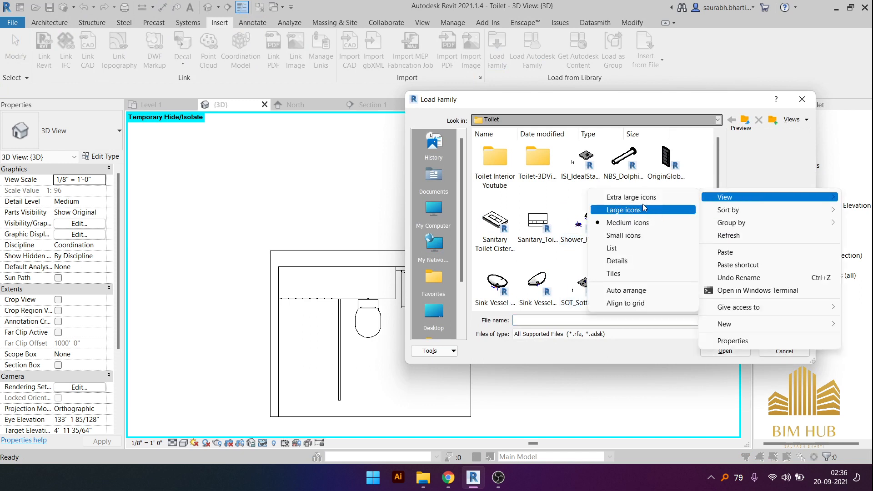
pyautogui.click(636, 197)
pyautogui.scroll(-2, 527, 194)
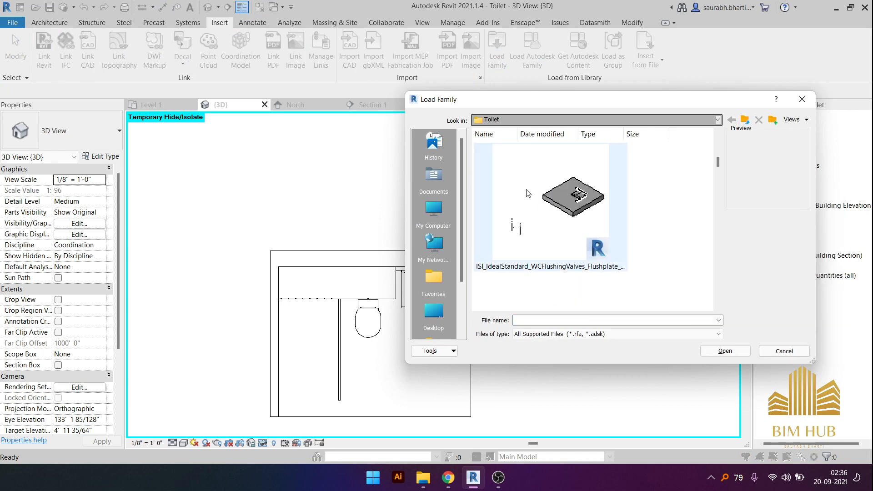
pyautogui.moveTo(405, 94); pyautogui.dragTo(187, 55)
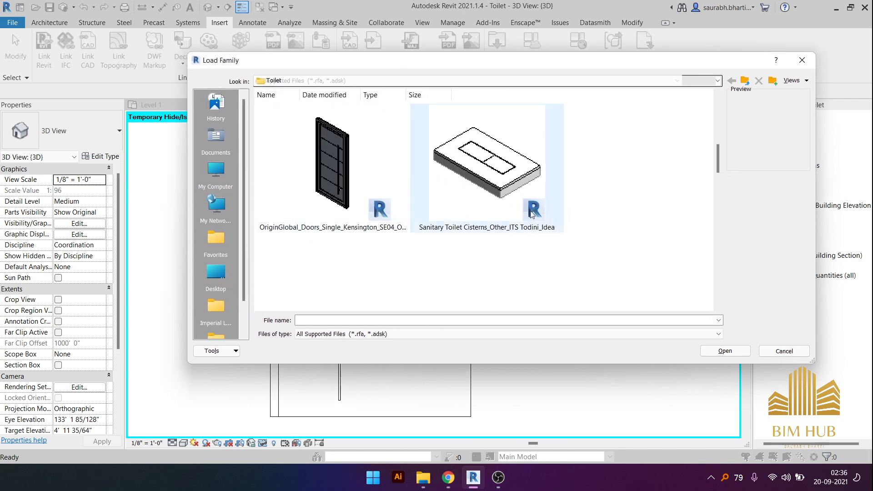
# - Load the Sink-Vessel-Kohler-Iron_Plains-K_5403 family into the project
pyautogui.scroll(-3, 521, 251)
pyautogui.click(482, 250)
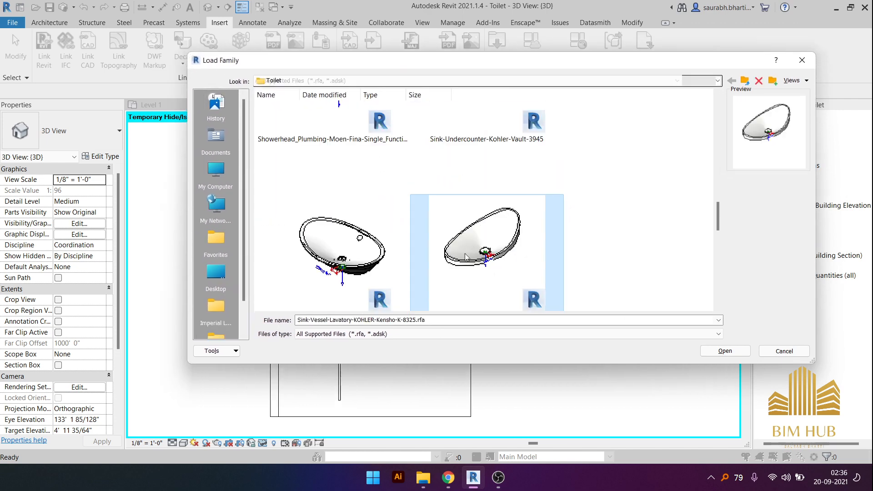
pyautogui.click(327, 251)
pyautogui.scroll(-3, 423, 255)
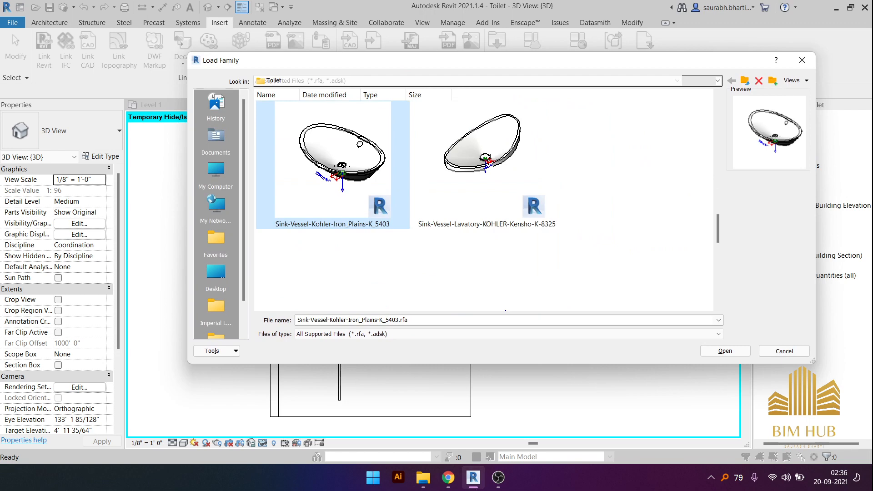
pyautogui.click(426, 475)
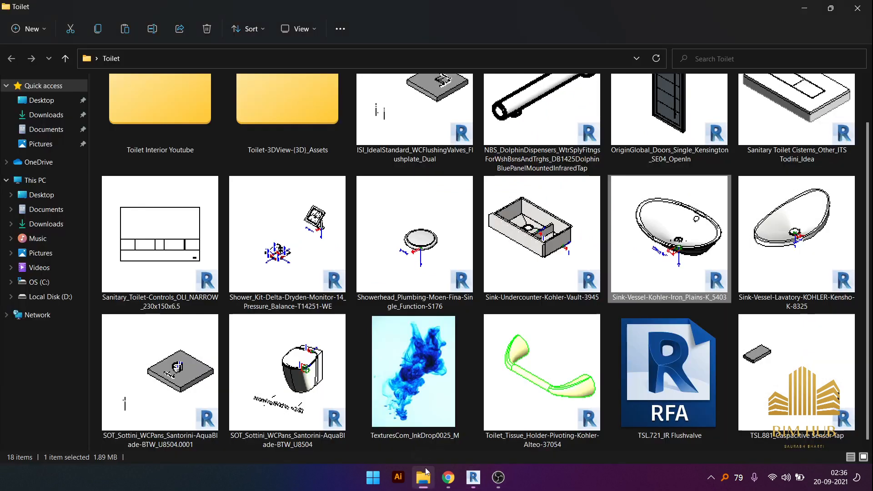
pyautogui.click(814, 8)
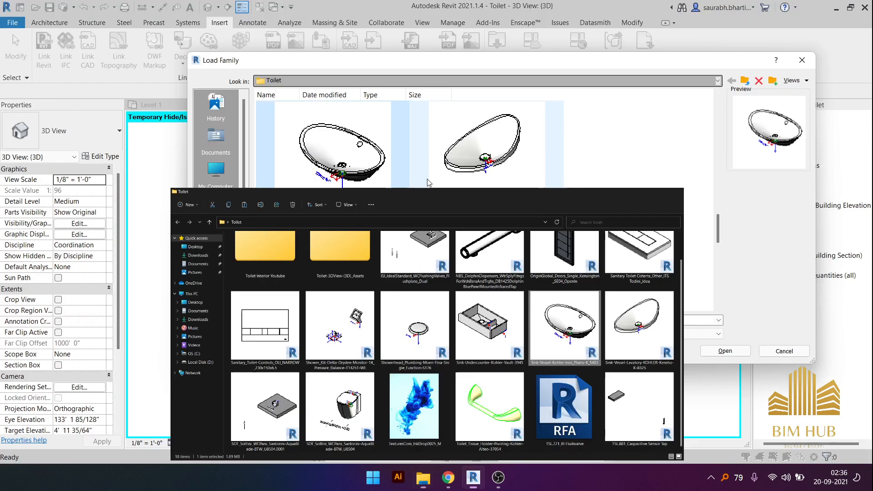
pyautogui.click(707, 353)
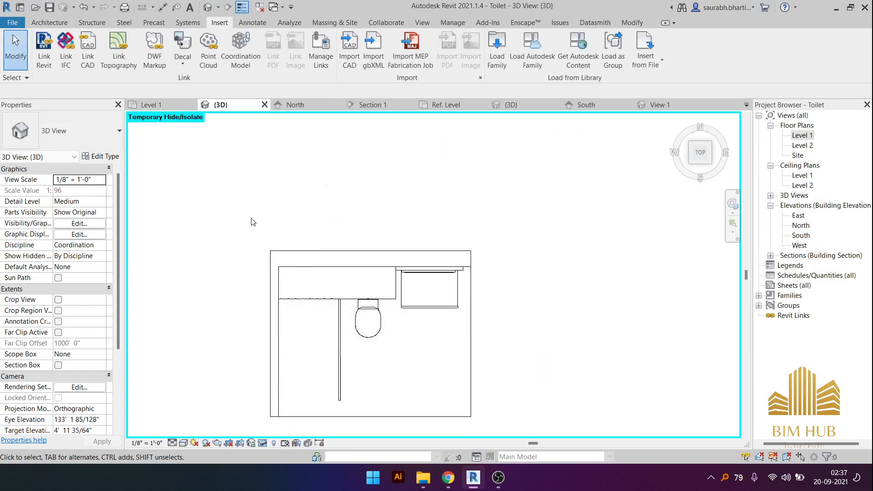
# - Place the vessel sink near the centre of the basin wardrobe's top face, rotated so its long side runs parallel to the back wall
pyautogui.press('c')
pyautogui.press('m')
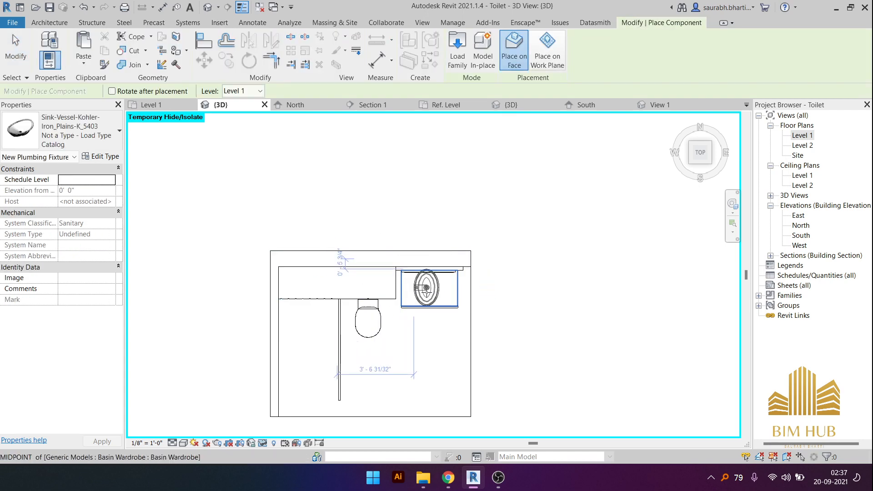
pyautogui.press('space')
pyautogui.scroll(3, 428, 293)
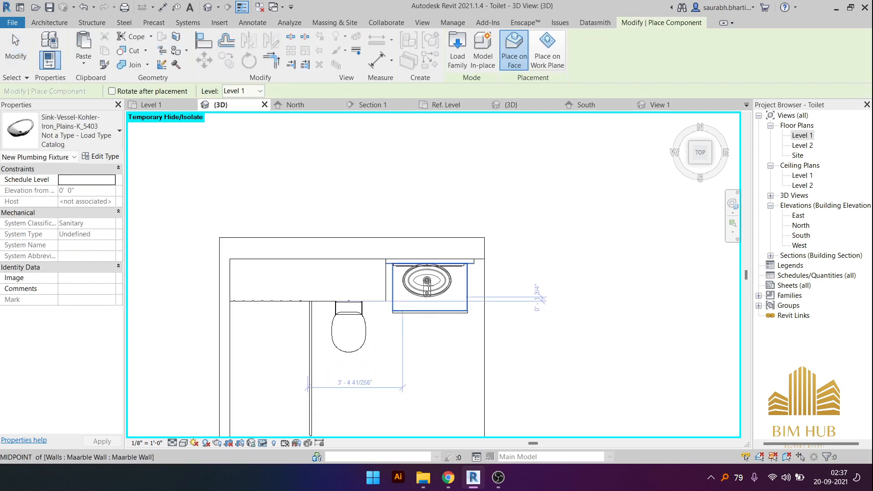
pyautogui.scroll(3, 427, 293)
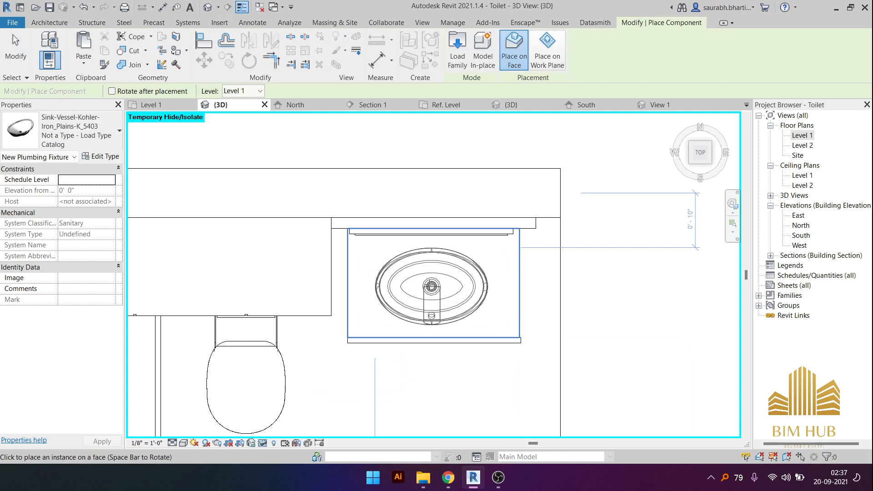
pyautogui.click(430, 285)
pyautogui.press('Escape')
pyautogui.press('Escape')
# - Examine from angled 3D views how the placed vessel sink sits on the basin wardrobe
pyautogui.scroll(-3, 431, 290)
pyautogui.keyDown('shift'); pyautogui.moveTo(432, 294); pyautogui.dragTo(420, 258, button='middle'); pyautogui.keyUp('shift')
pyautogui.moveTo(541, 237); pyautogui.dragTo(511, 334, button='middle')
pyautogui.keyDown('shift'); pyautogui.moveTo(512, 334); pyautogui.dragTo(480, 285, button='middle'); pyautogui.keyUp('shift')
pyautogui.moveTo(481, 286); pyautogui.dragTo(589, 348, button='middle')
pyautogui.moveTo(644, 389); pyautogui.dragTo(340, 229, button='middle')
pyautogui.moveTo(536, 357); pyautogui.dragTo(383, 160, button='middle')
pyautogui.scroll(5, 470, 242)
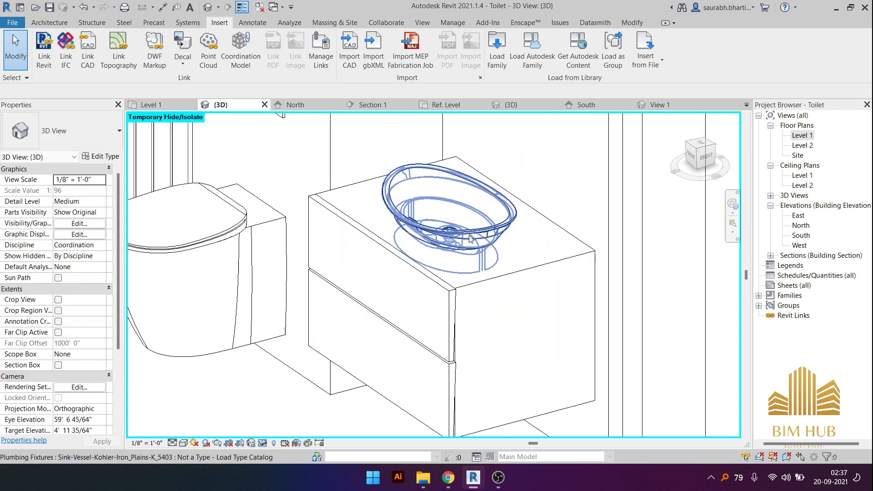
pyautogui.click(517, 223)
pyautogui.moveTo(534, 241)
pyautogui.keyDown('shift'); pyautogui.mouseDown(button='middle')
pyautogui.moveTo(508, 243)
pyautogui.moveTo(485, 223)
pyautogui.moveTo(544, 250)
pyautogui.mouseUp(button='middle'); pyautogui.keyUp('shift')
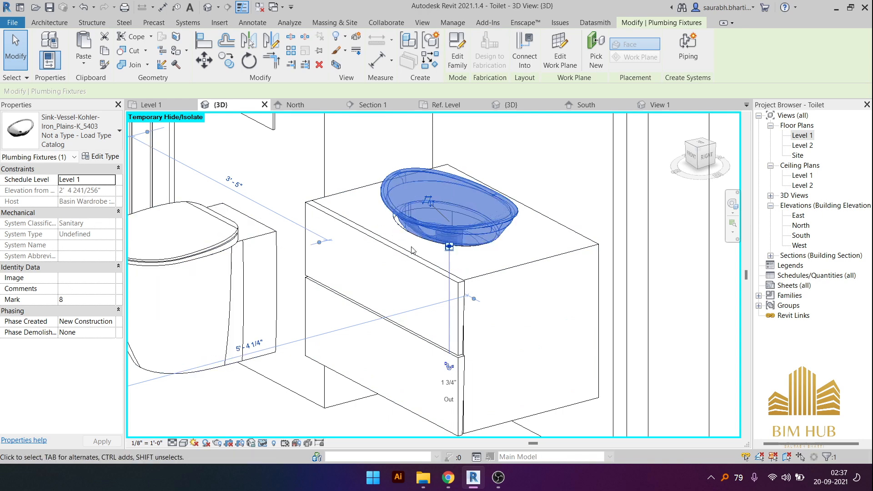
pyautogui.keyDown('shift'); pyautogui.moveTo(460, 229); pyautogui.dragTo(478, 241, button='middle'); pyautogui.keyUp('shift')
pyautogui.press('Escape')
pyautogui.click(490, 251)
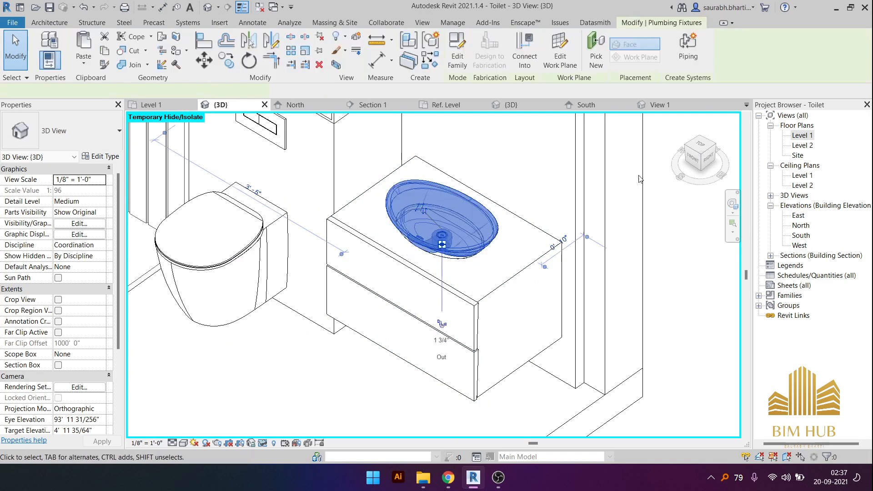
# - Check the sink's height against the wardrobe top from the Front orientation and from above
pyautogui.click(684, 160)
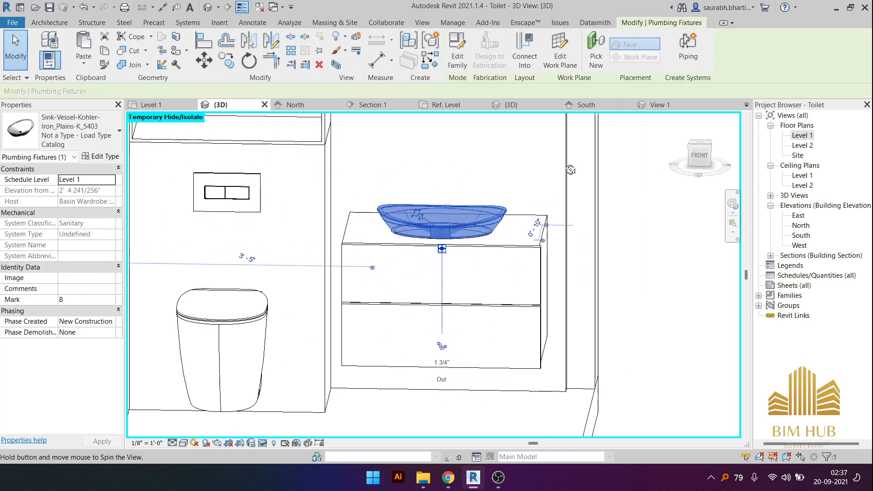
pyautogui.click(699, 160)
pyautogui.moveTo(355, 391); pyautogui.dragTo(378, 298, button='middle')
pyautogui.scroll(-1, 362, 323)
pyautogui.scroll(-1, 380, 299)
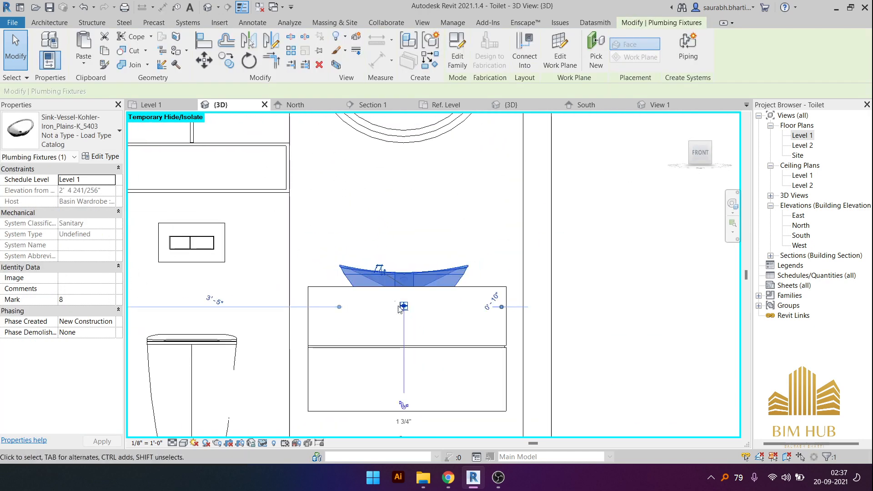
pyautogui.scroll(2, 398, 308)
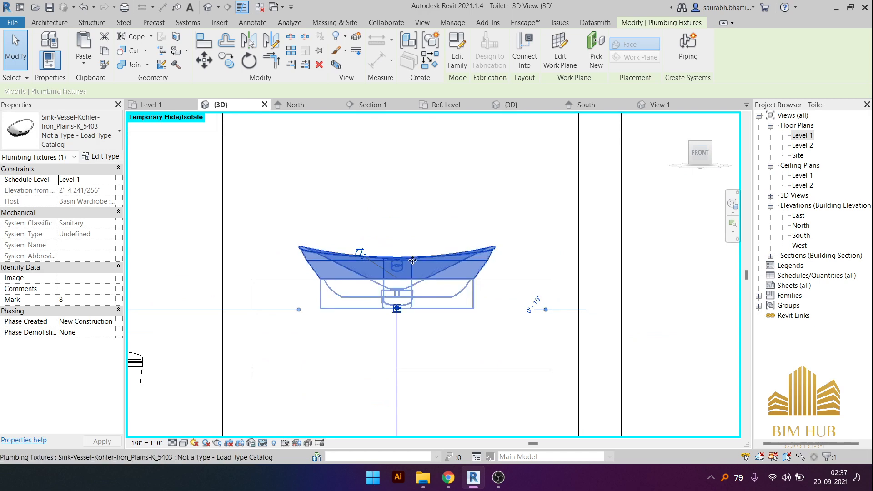
pyautogui.click(412, 261)
pyautogui.click(438, 233)
pyautogui.keyDown('shift'); pyautogui.moveTo(438, 233); pyautogui.dragTo(448, 272, button='middle'); pyautogui.keyUp('shift')
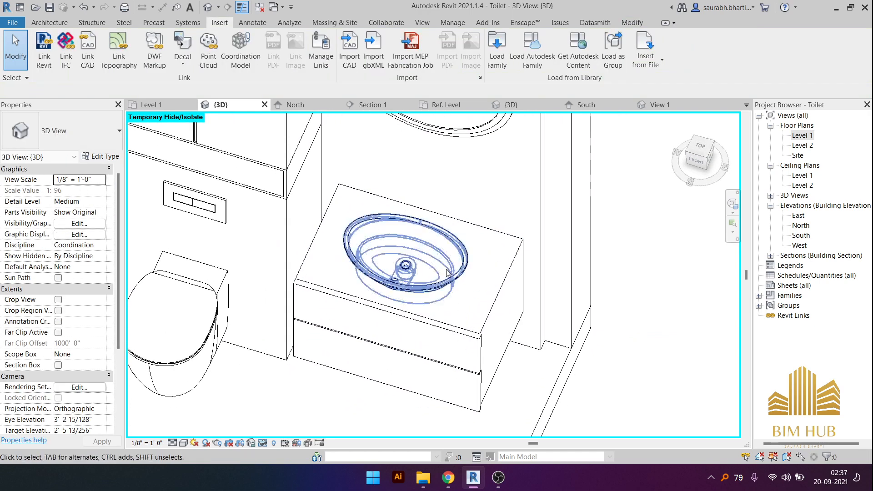
# - Switch to File Explorer, look through the Toilet folder for a suitable tap family, and return to Revit
pyautogui.click(429, 481)
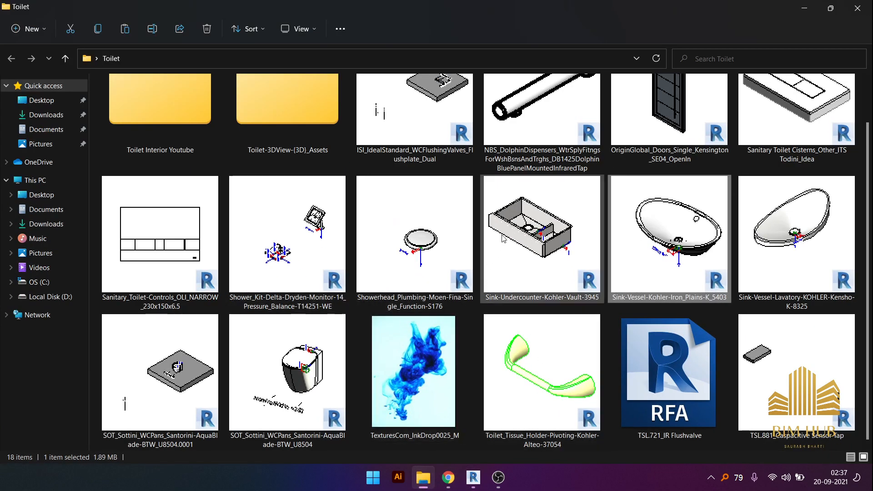
pyautogui.scroll(1, 509, 241)
pyautogui.click(519, 163)
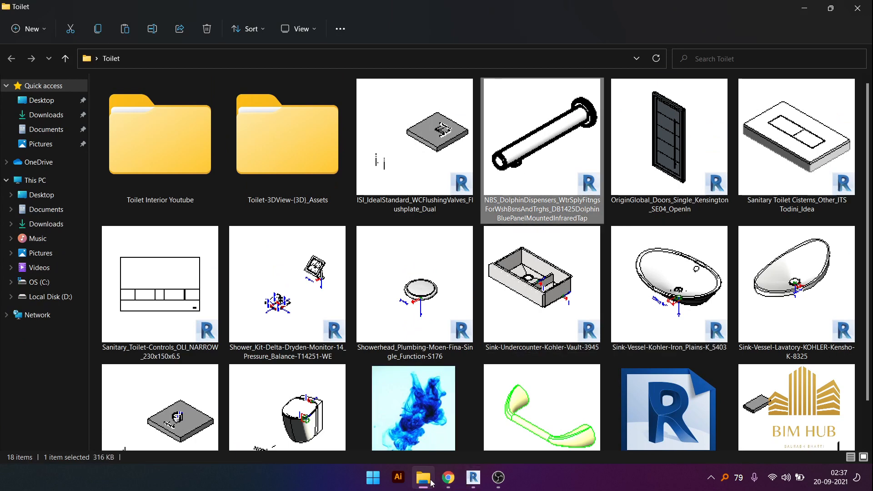
pyautogui.click(473, 477)
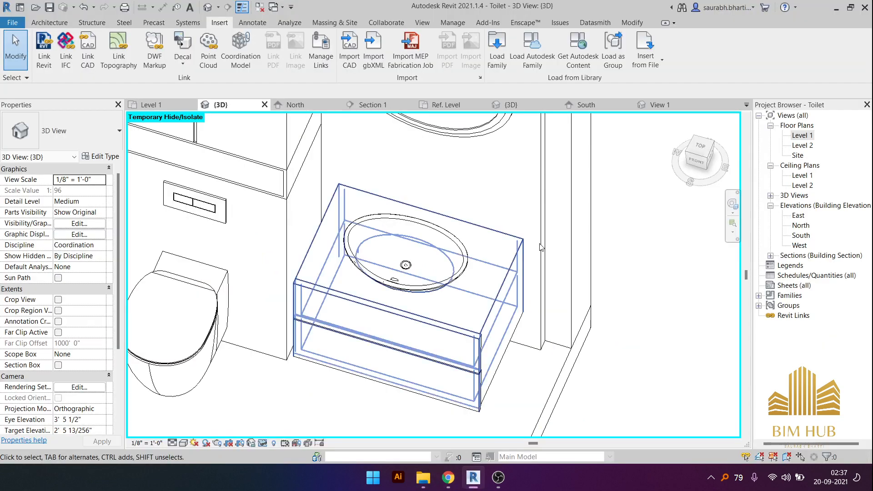
# - Search the Enscape Asset Library for "tap", pick the tap asset, preview it at the sink, and exit placement
pyautogui.click(696, 163)
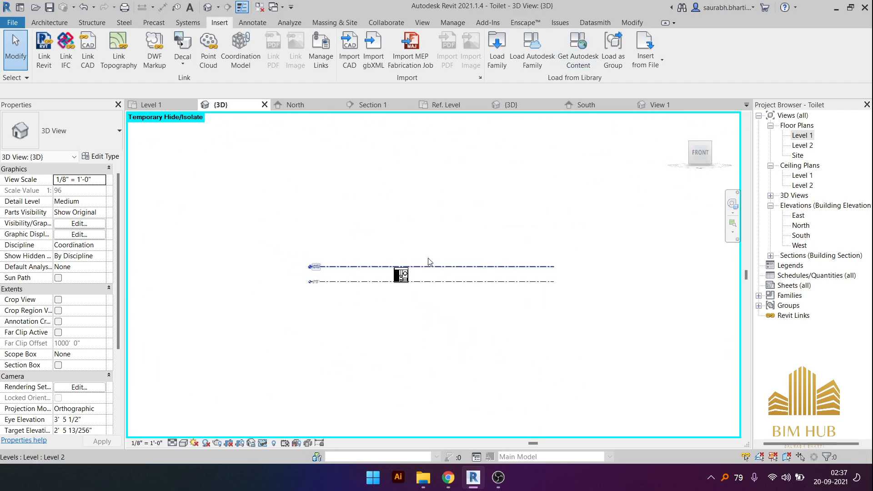
pyautogui.scroll(10, 390, 292)
pyautogui.moveTo(527, 167); pyautogui.dragTo(314, 337, button='middle')
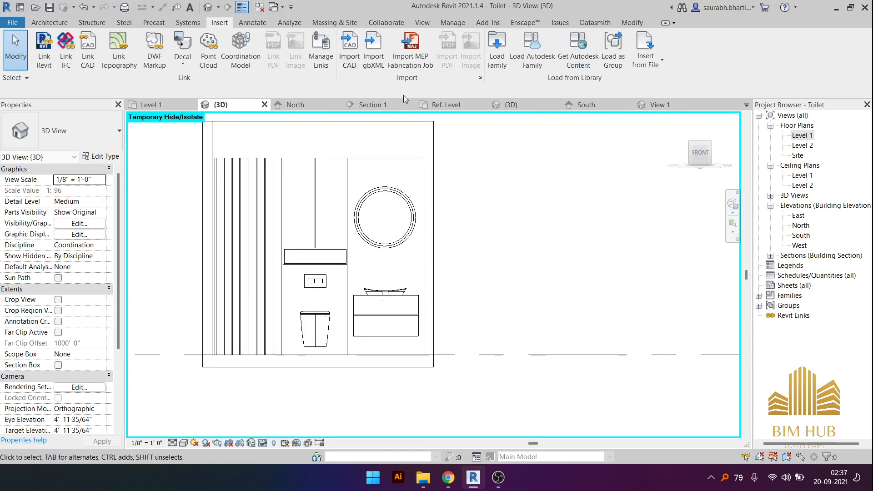
pyautogui.click(527, 24)
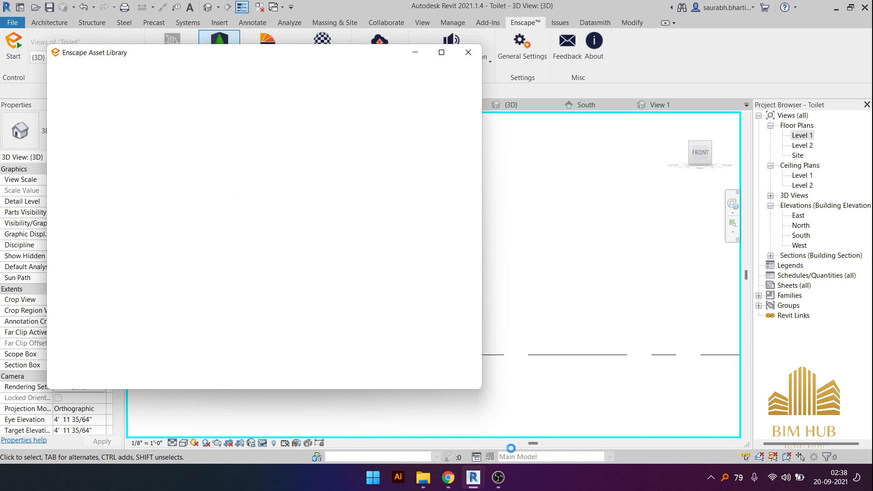
pyautogui.click(498, 476)
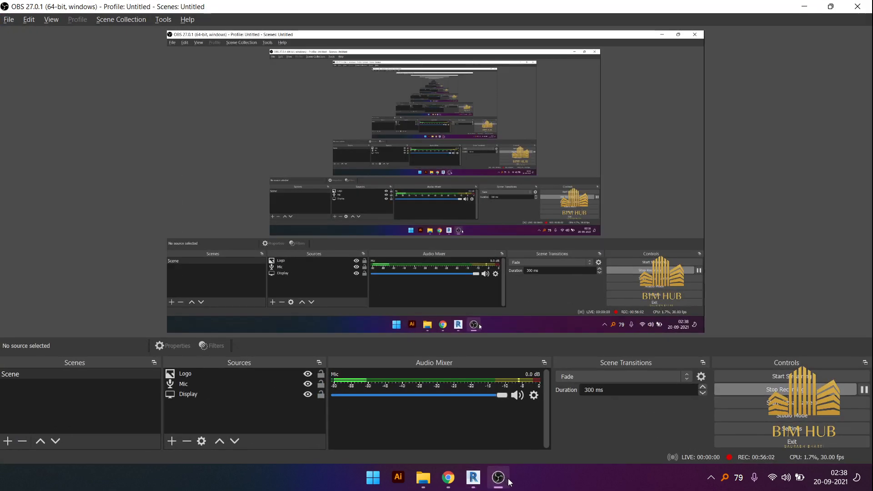
pyautogui.click(504, 478)
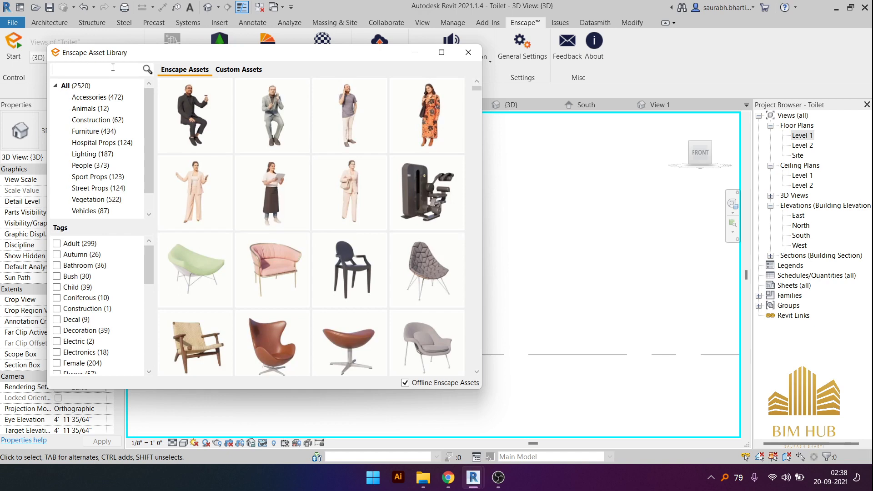
pyautogui.write('p')
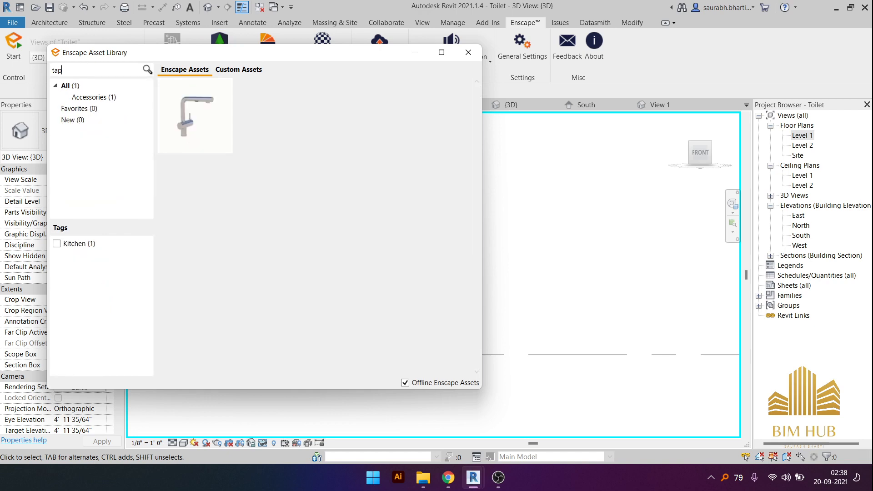
pyautogui.click(195, 134)
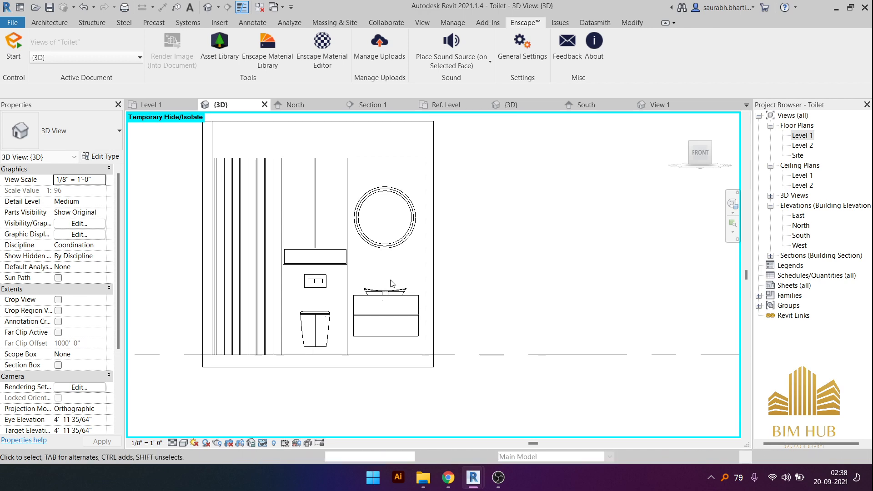
pyautogui.keyDown('shift'); pyautogui.moveTo(393, 269); pyautogui.dragTo(333, 188, button='middle'); pyautogui.keyUp('shift')
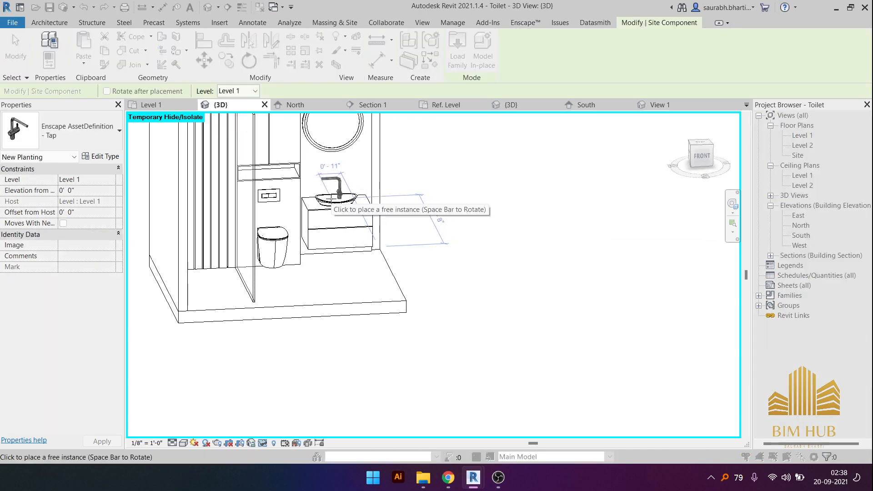
pyautogui.press('Escape')
pyautogui.press('Escape')
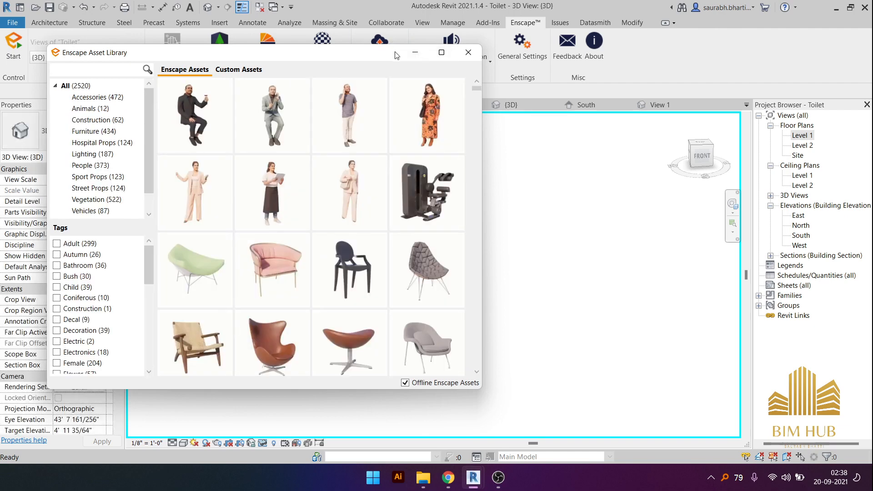
# - Place the Enscape tap behind the vessel sink in the top orientation, rotated so its spout points over the basin's drain
pyautogui.click(415, 54)
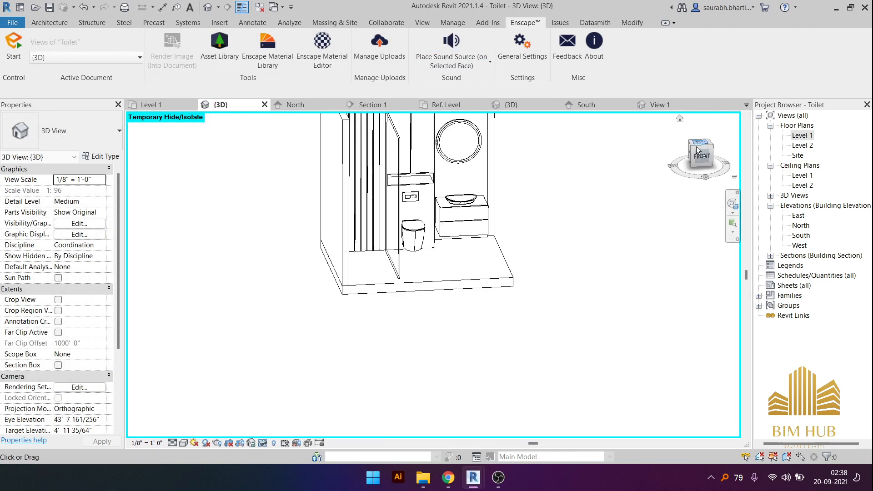
pyautogui.scroll(10, 409, 250)
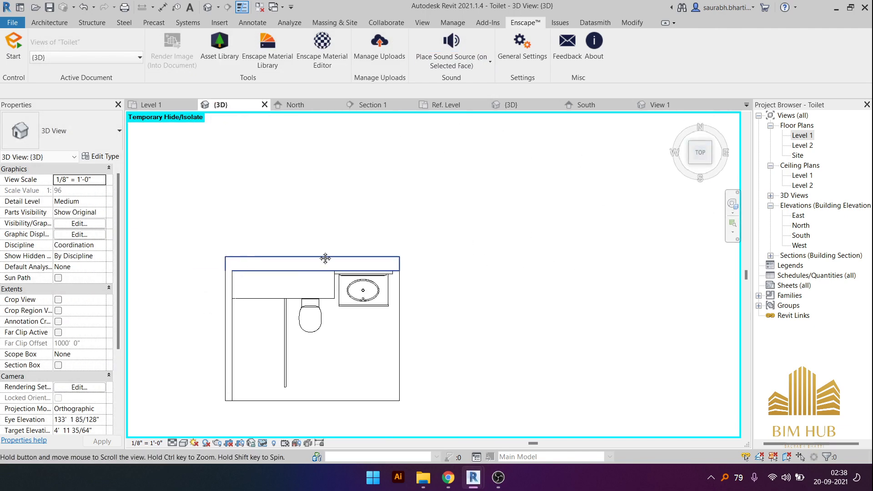
pyautogui.click(50, 24)
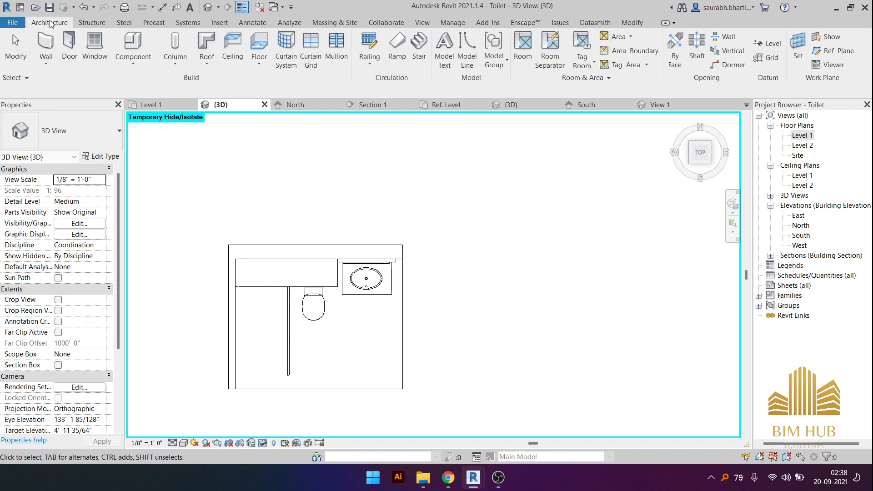
pyautogui.click(126, 61)
pyautogui.scroll(4, 368, 271)
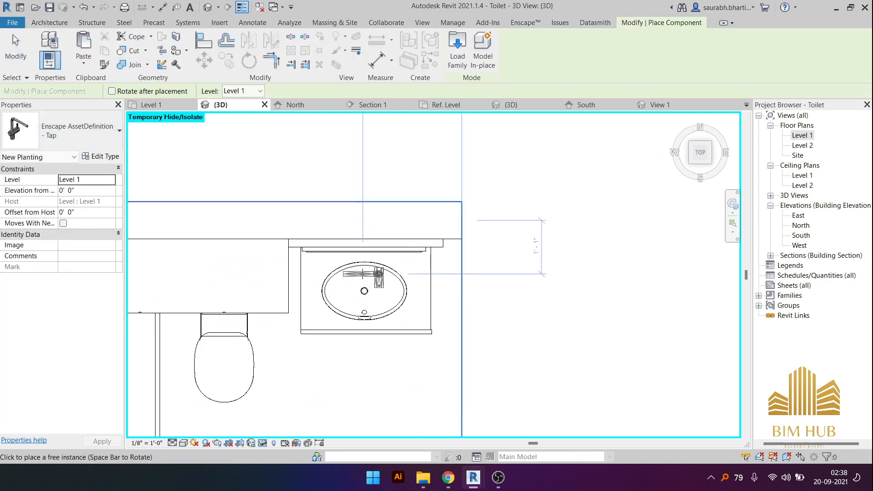
pyautogui.press('space')
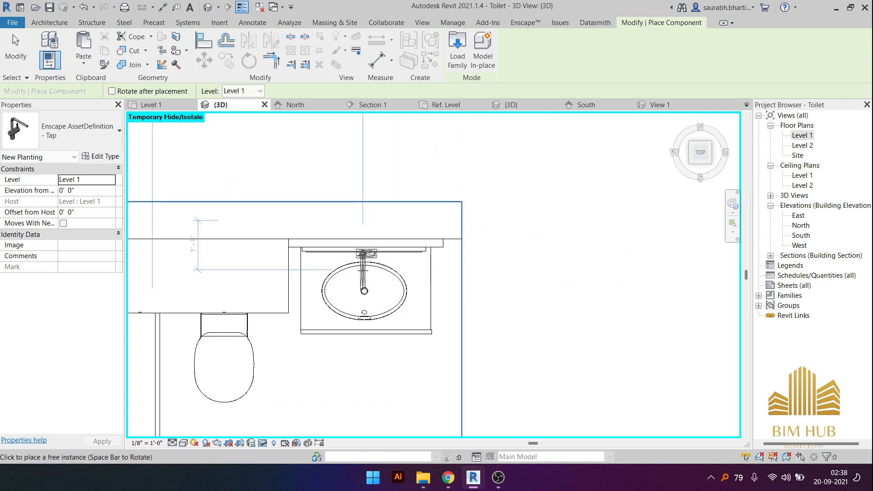
pyautogui.scroll(5, 363, 272)
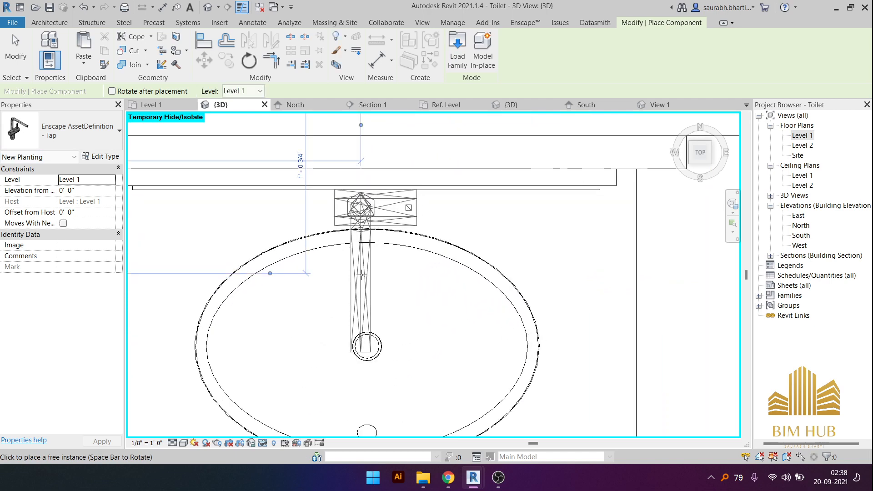
pyautogui.press('Escape')
pyautogui.press('Escape')
# - Raise the placed tap's elevation from Level 1 so it stands on the basin wardrobe behind the sink
pyautogui.scroll(-5, 364, 275)
pyautogui.keyDown('shift'); pyautogui.moveTo(392, 321); pyautogui.dragTo(384, 246, button='middle'); pyautogui.keyUp('shift')
pyautogui.moveTo(569, 391); pyautogui.dragTo(463, 131, button='middle')
pyautogui.scroll(4, 517, 195)
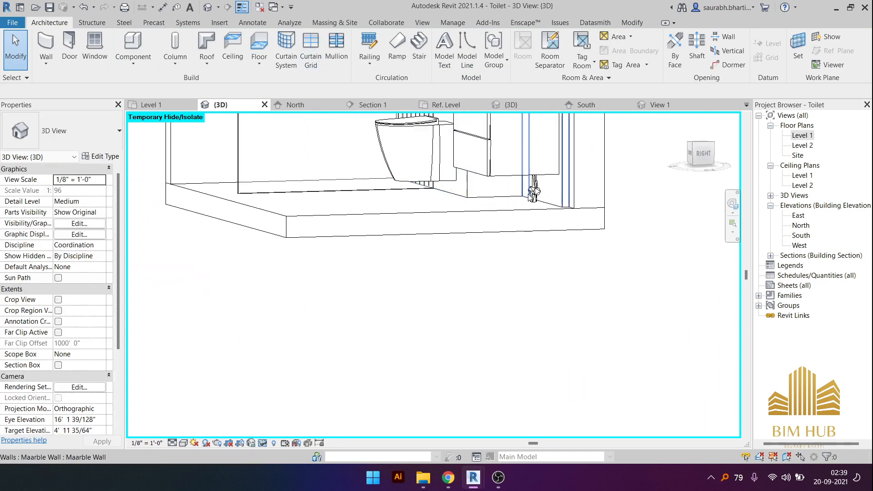
pyautogui.click(531, 192)
pyautogui.scroll(-2, 531, 192)
pyautogui.moveTo(483, 257); pyautogui.dragTo(468, 385, button='middle')
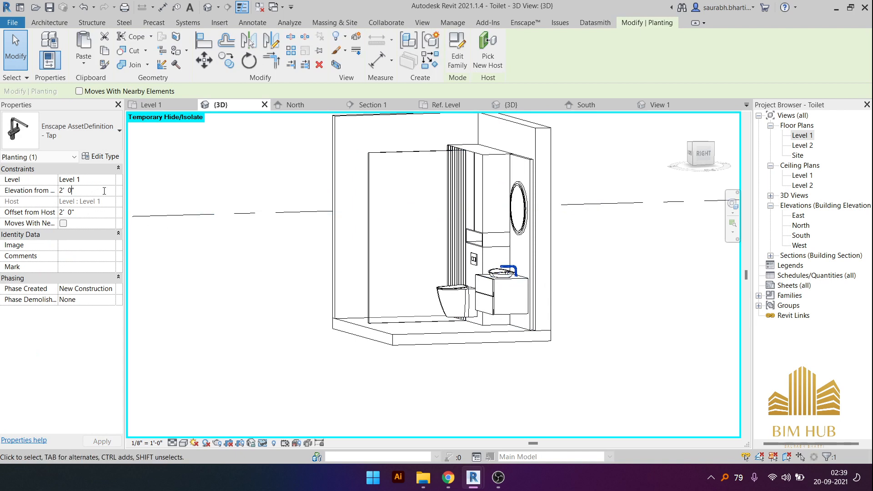
pyautogui.click(606, 298)
# - Inspect from angled front views how the raised tap meets the vessel sink and the wardrobe top
pyautogui.keyDown('shift'); pyautogui.moveTo(504, 291); pyautogui.dragTo(541, 284, button='middle'); pyautogui.keyUp('shift')
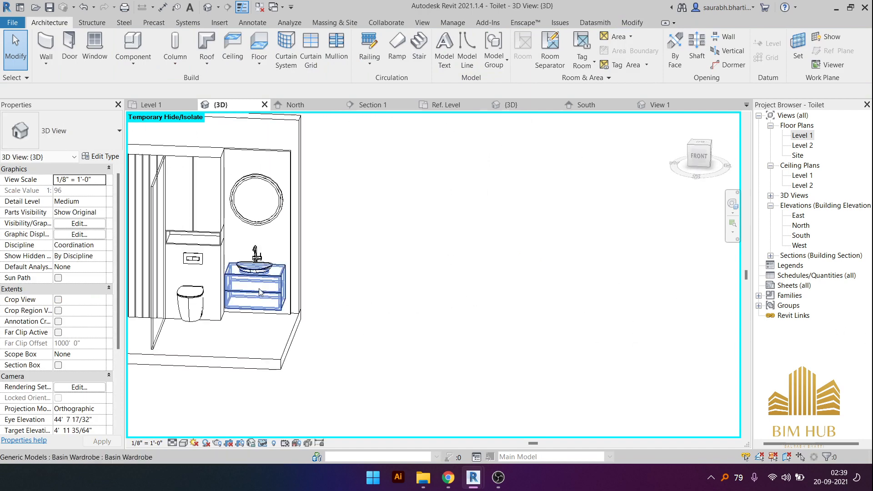
pyautogui.scroll(6, 260, 292)
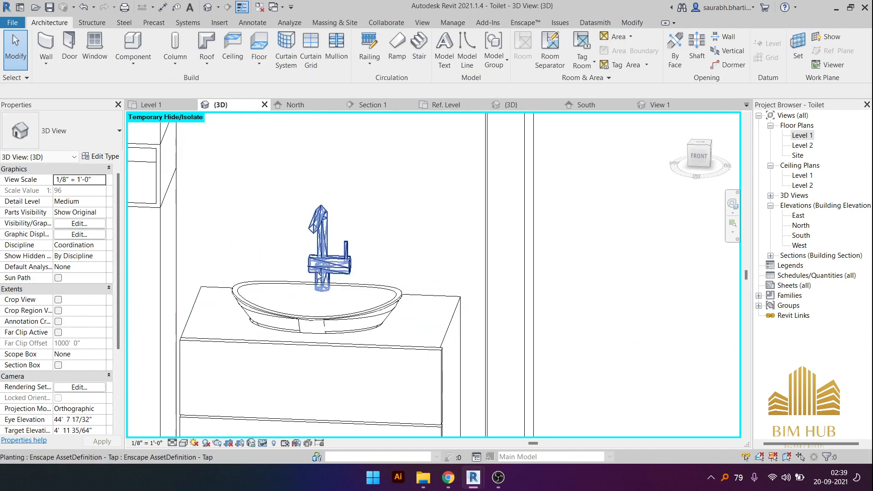
pyautogui.scroll(-3, 321, 269)
pyautogui.keyDown('shift'); pyautogui.moveTo(374, 298); pyautogui.dragTo(335, 240, button='middle'); pyautogui.keyUp('shift')
pyautogui.scroll(-6, 497, 331)
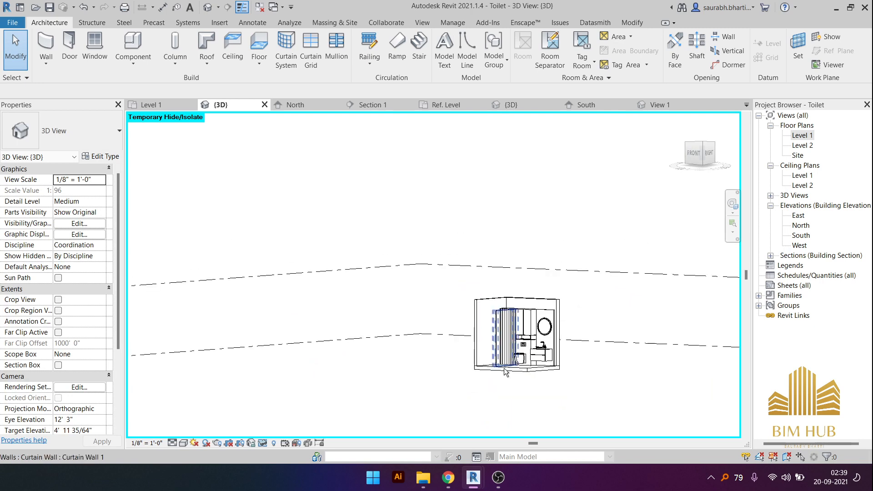
# - Examine the whole toilet interior from the Front orientation and from several angled 3D views
pyautogui.keyDown('shift'); pyautogui.moveTo(503, 369); pyautogui.dragTo(544, 379, button='middle'); pyautogui.keyUp('shift')
pyautogui.moveTo(480, 340); pyautogui.dragTo(556, 360, button='middle')
pyautogui.click(703, 155)
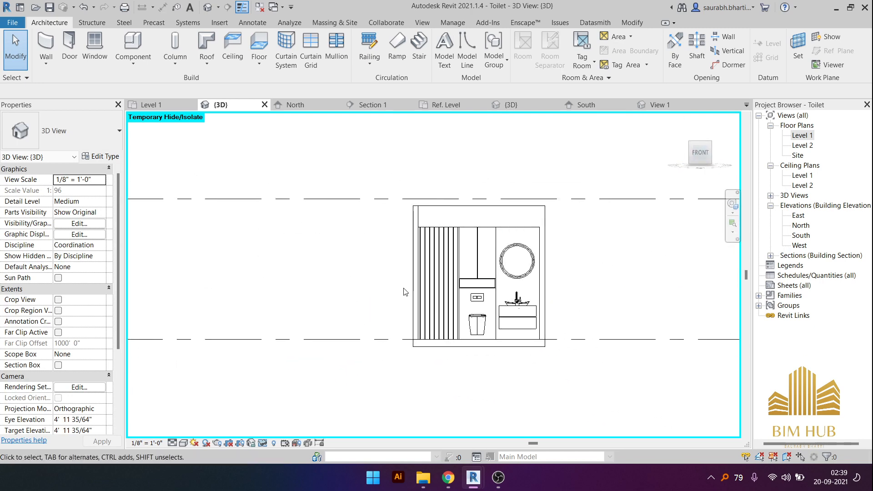
pyautogui.keyDown('shift'); pyautogui.moveTo(405, 292); pyautogui.dragTo(560, 310, button='middle'); pyautogui.keyUp('shift')
pyautogui.keyDown('shift'); pyautogui.moveTo(447, 270); pyautogui.dragTo(409, 263, button='middle'); pyautogui.keyUp('shift')
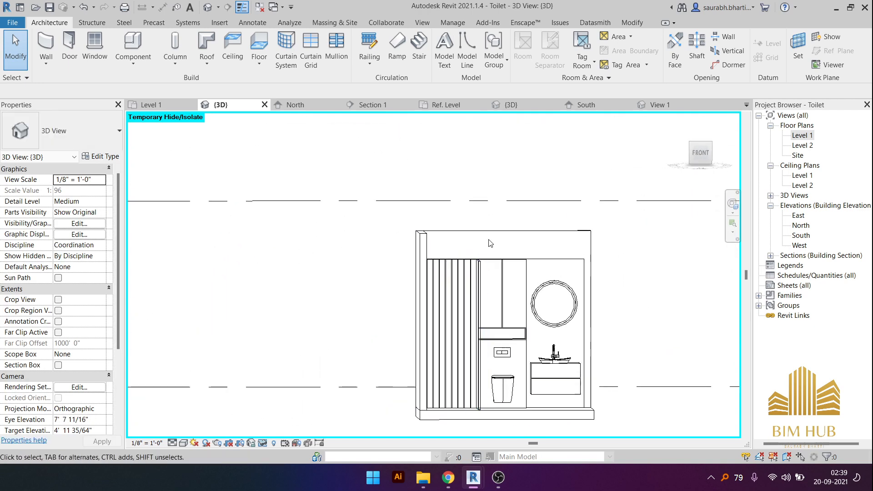
pyautogui.scroll(-1, 486, 288)
pyautogui.keyDown('shift'); pyautogui.moveTo(540, 280); pyautogui.dragTo(420, 295, button='middle'); pyautogui.keyUp('shift')
pyautogui.moveTo(665, 328); pyautogui.dragTo(357, 357, button='middle')
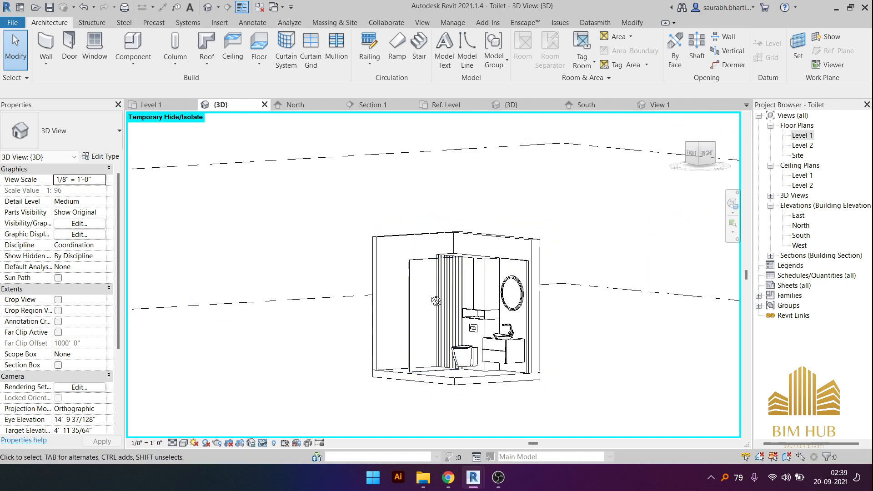
pyautogui.keyDown('shift'); pyautogui.moveTo(436, 301); pyautogui.dragTo(483, 357, button='middle'); pyautogui.keyUp('shift')
pyautogui.keyDown('shift'); pyautogui.moveTo(402, 236); pyautogui.dragTo(413, 232, button='middle'); pyautogui.keyUp('shift')
pyautogui.moveTo(413, 233); pyautogui.dragTo(445, 266, button='middle')
pyautogui.scroll(3, 395, 240)
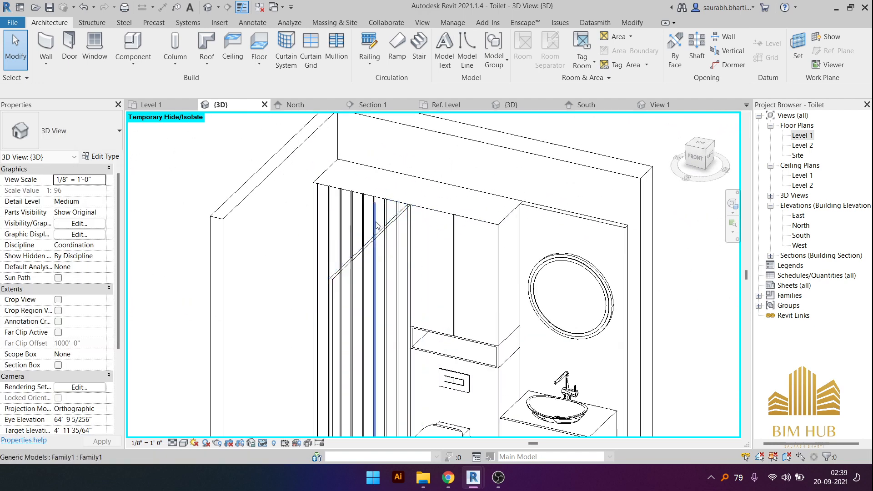
pyautogui.click(350, 200)
pyautogui.press('c')
pyautogui.press('s')
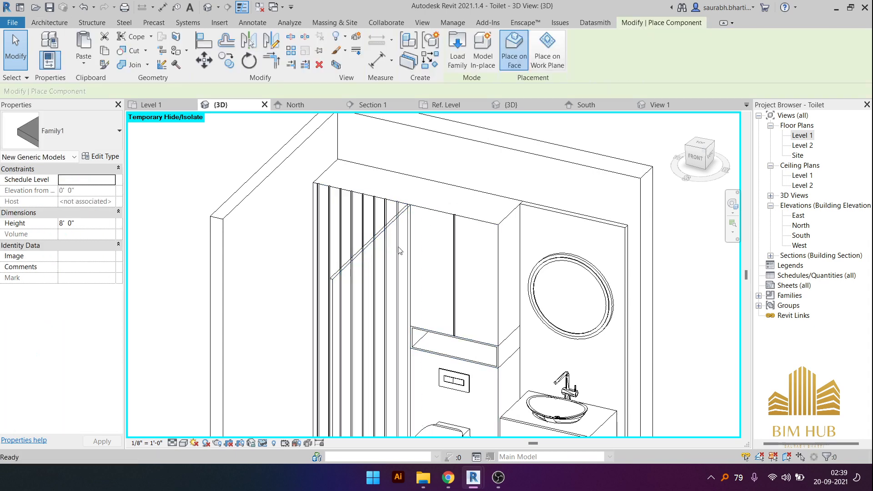
pyautogui.press('Escape')
# - Temporarily hide the curtain wall partition and place a new Family1 strip on the side wall in the Right orientation
pyautogui.click(359, 256)
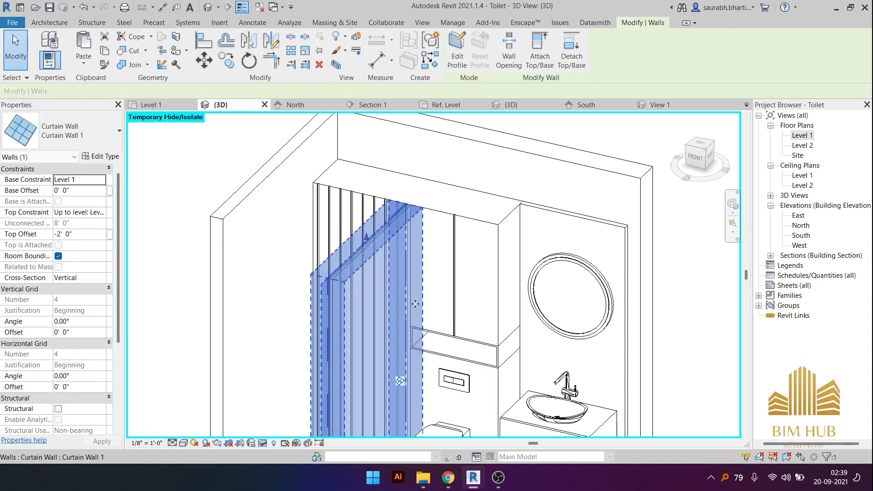
pyautogui.press('Escape')
pyautogui.click(710, 151)
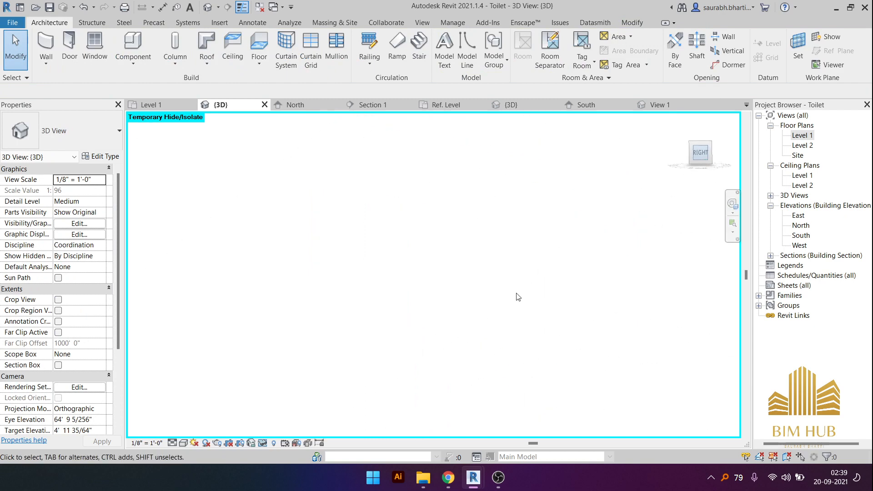
pyautogui.scroll(7, 434, 278)
pyautogui.scroll(1, 470, 243)
pyautogui.moveTo(470, 243); pyautogui.dragTo(441, 296, button='middle')
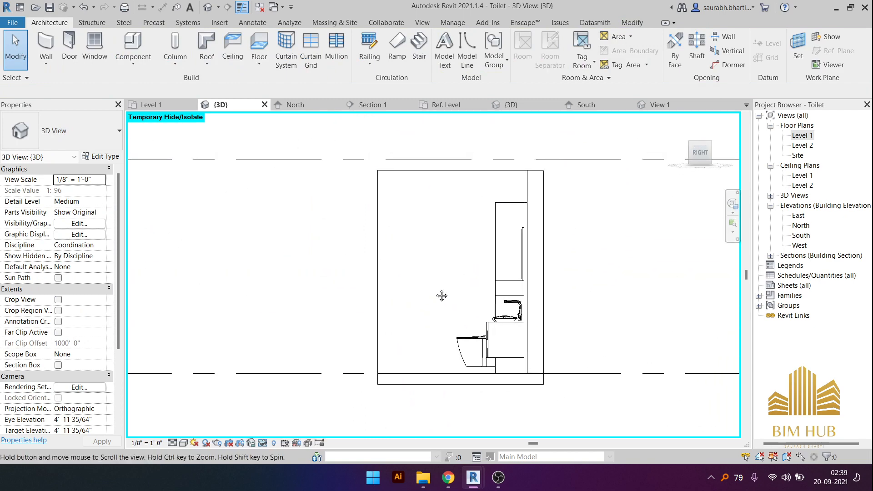
pyautogui.press('c')
pyautogui.press('m')
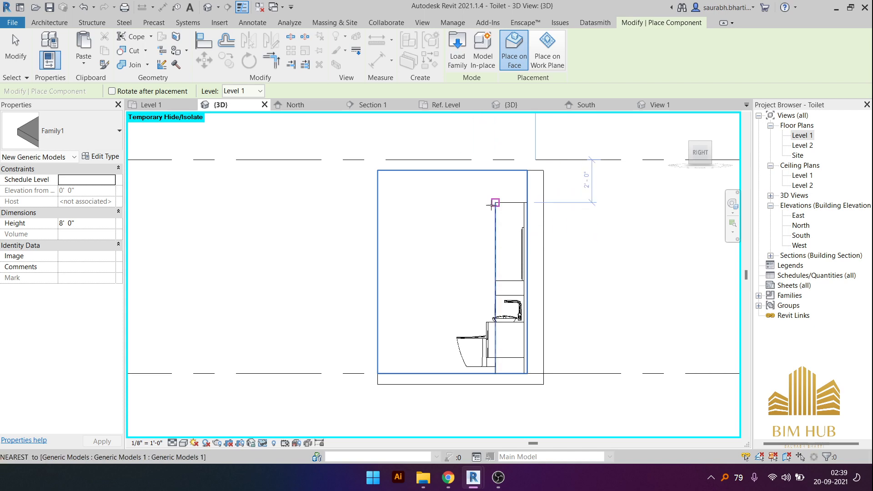
pyautogui.click(521, 175)
pyautogui.press('Escape')
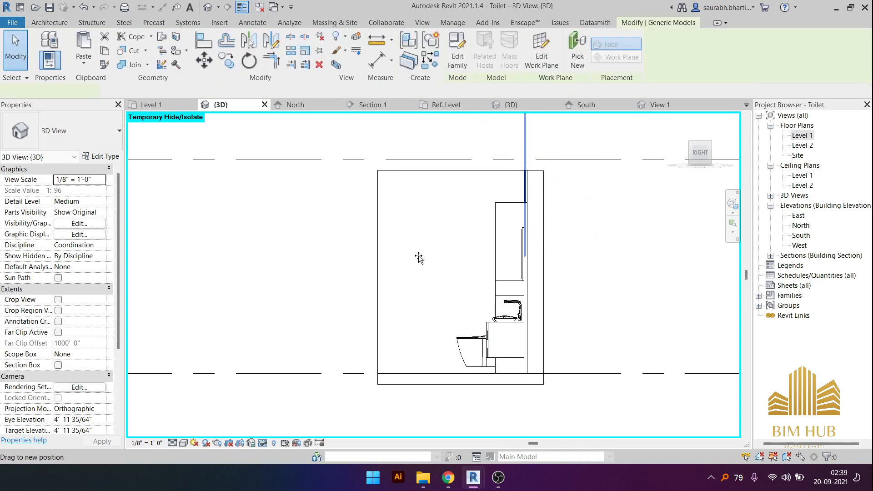
# - Move the new Family1 strip along the side wall to its open end, at an elevation of 4' 6"
pyautogui.moveTo(419, 258); pyautogui.dragTo(384, 267)
pyautogui.scroll(3, 388, 256)
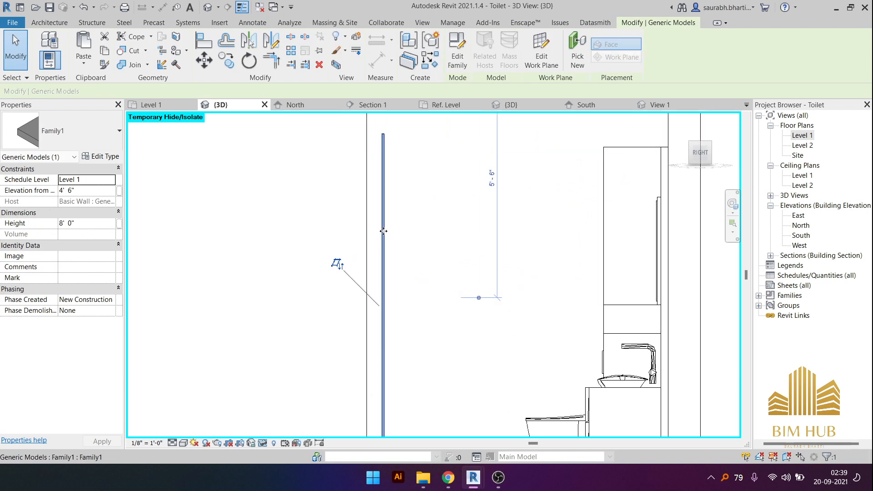
pyautogui.scroll(-3, 418, 235)
pyautogui.scroll(-2, 488, 276)
pyautogui.keyDown('shift'); pyautogui.moveTo(488, 276); pyautogui.dragTo(541, 298, button='middle'); pyautogui.keyUp('shift')
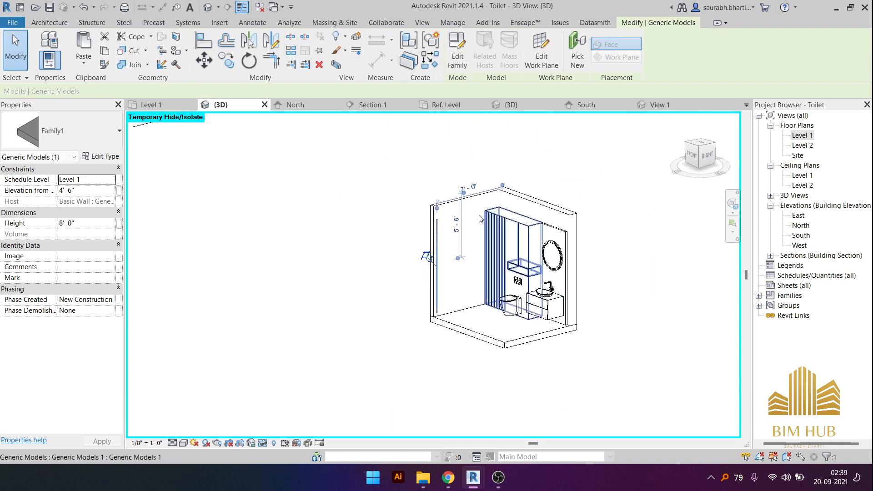
# - Temporarily hide the tall wardrobe, the toilet and the flush plate to expose the room's walls
pyautogui.click(511, 221)
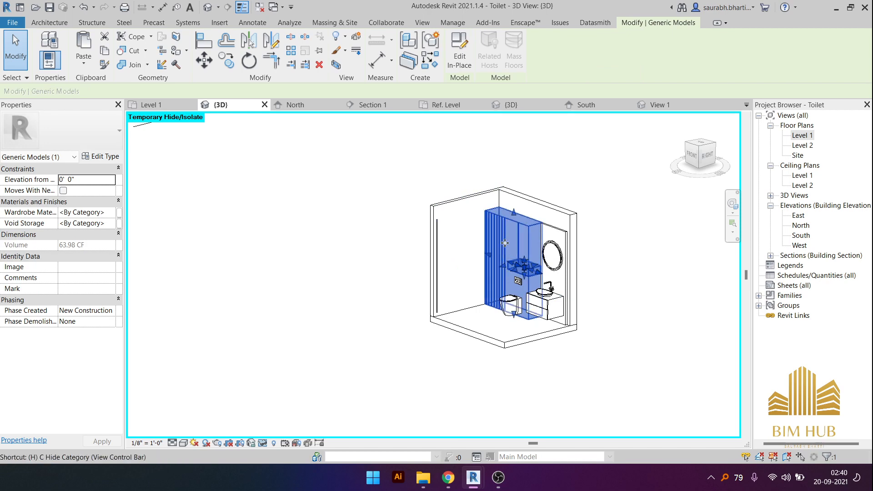
pyautogui.press('c')
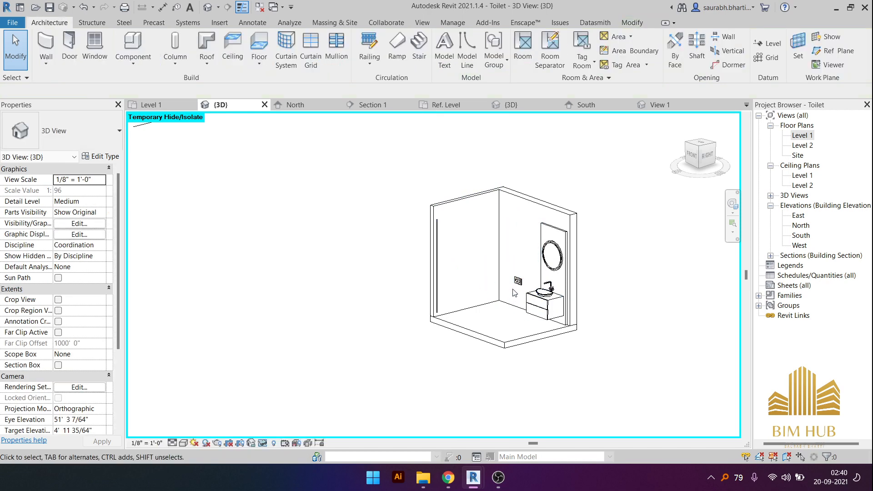
pyautogui.scroll(4, 516, 283)
pyautogui.click(516, 283)
pyautogui.press('h')
pyautogui.press('c')
pyautogui.moveTo(627, 200); pyautogui.dragTo(593, 243, button='middle')
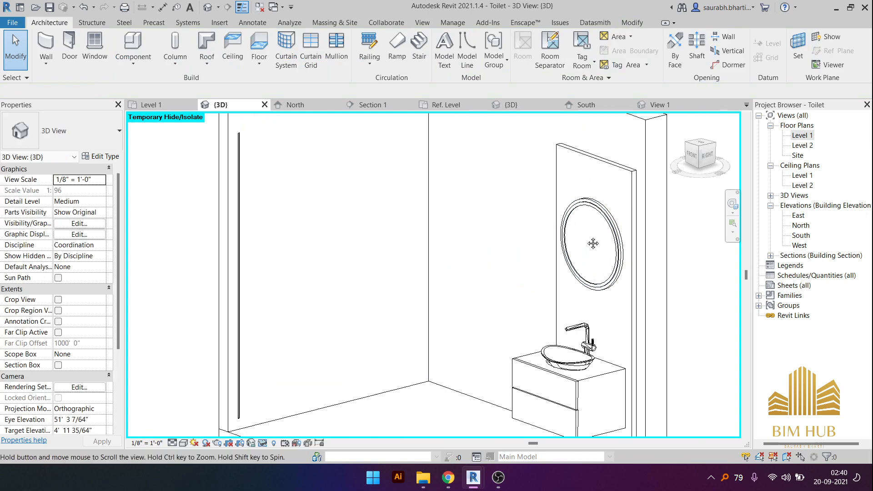
pyautogui.scroll(-5, 559, 182)
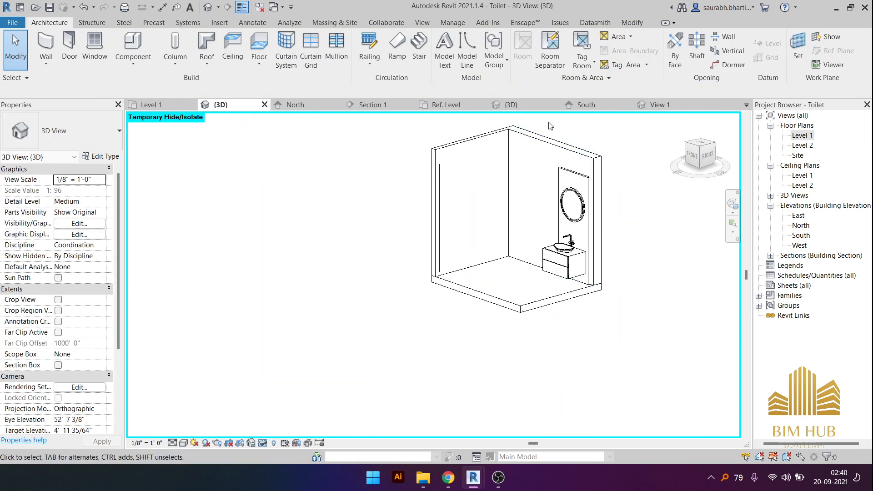
# - Temporarily hide the mirror, marble wall, sink and tap together, and hide the basin wardrobe too
pyautogui.moveTo(550, 125); pyautogui.dragTo(630, 307)
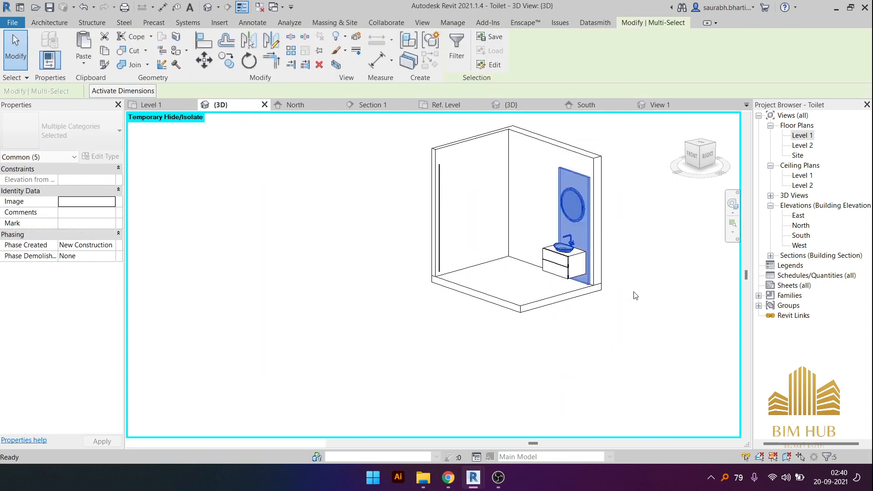
pyautogui.press('h')
pyautogui.press('h')
pyautogui.keyDown('shift'); pyautogui.moveTo(566, 255); pyautogui.dragTo(502, 269, button='middle'); pyautogui.keyUp('shift')
pyautogui.click(540, 286)
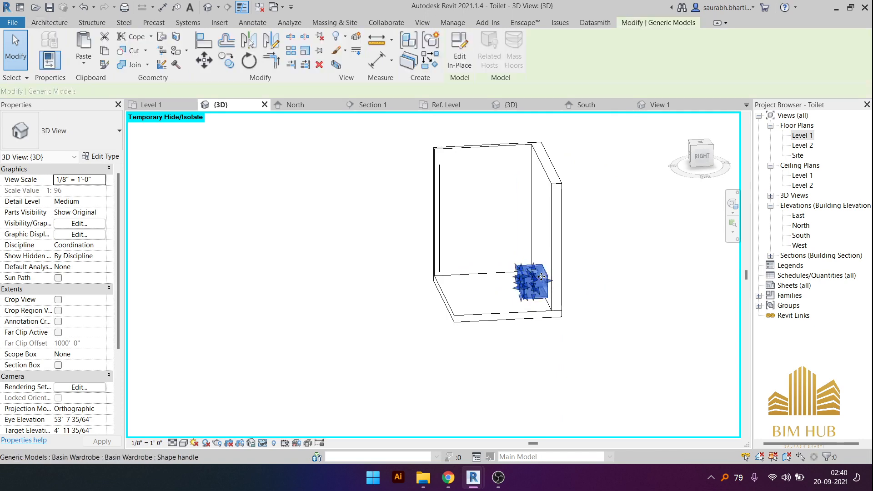
pyautogui.press('h')
pyautogui.press('h')
# - In the Right orientation, move the Family1 strip beside the back wall at an elevation of 4' 3"
pyautogui.click(700, 158)
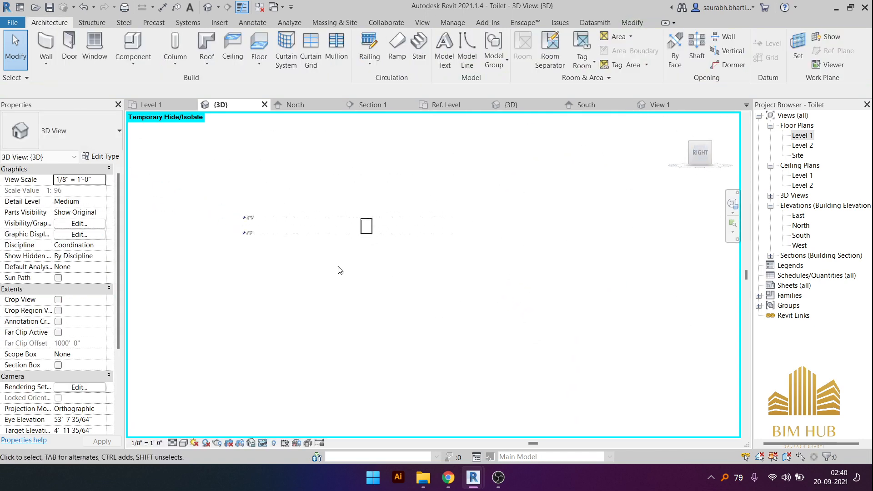
pyautogui.scroll(8, 408, 277)
pyautogui.click(463, 250)
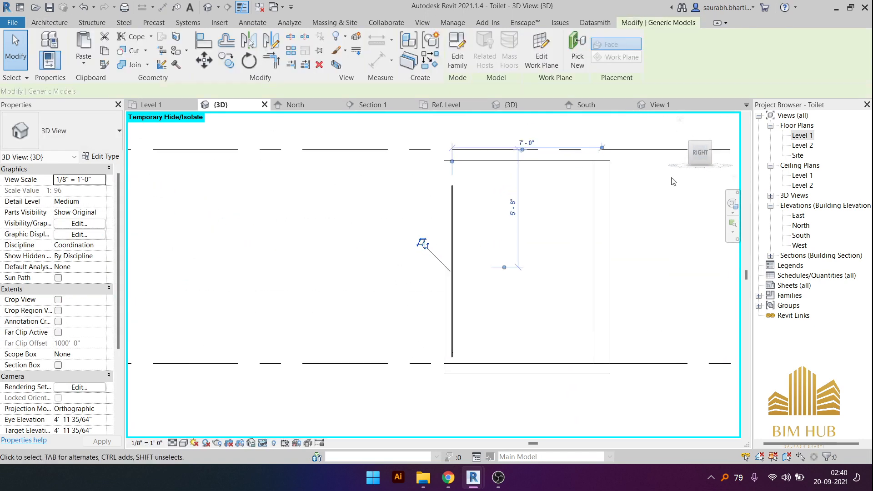
pyautogui.scroll(5, 377, 318)
pyautogui.moveTo(456, 294); pyautogui.dragTo(451, 224, button='middle')
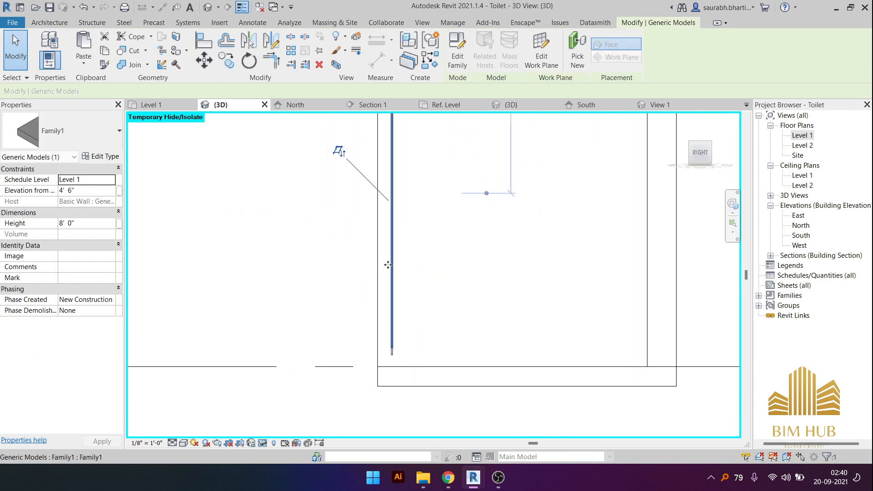
pyautogui.moveTo(388, 265); pyautogui.dragTo(635, 277)
pyautogui.scroll(-3, 600, 275)
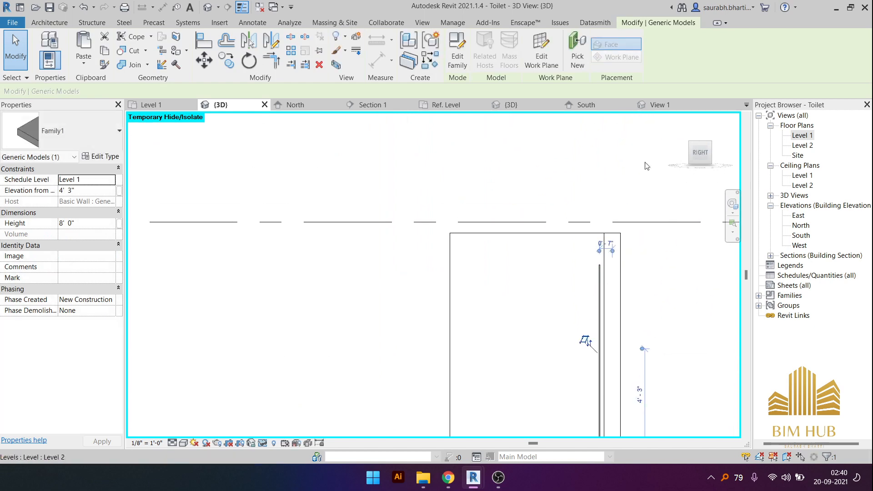
# - Open the East elevation and temporarily hide the Generic 4.5" wall blocking the toilet interior
pyautogui.doubleClick(800, 226)
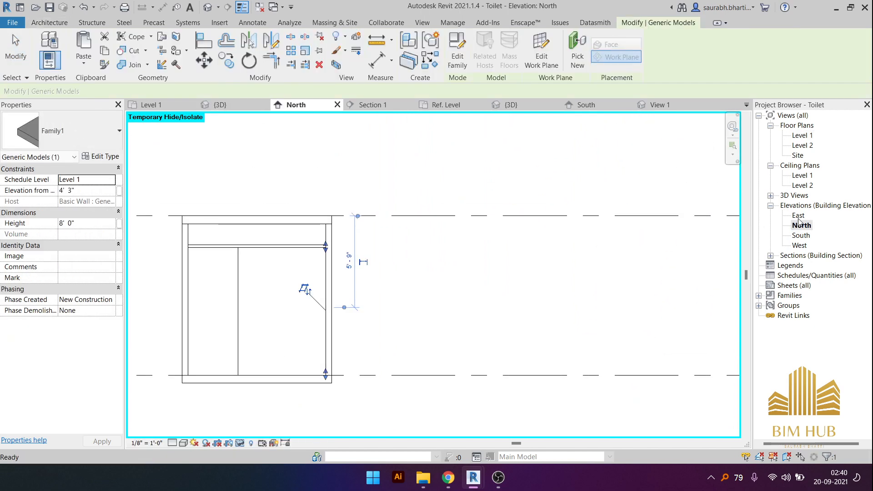
pyautogui.doubleClick(796, 216)
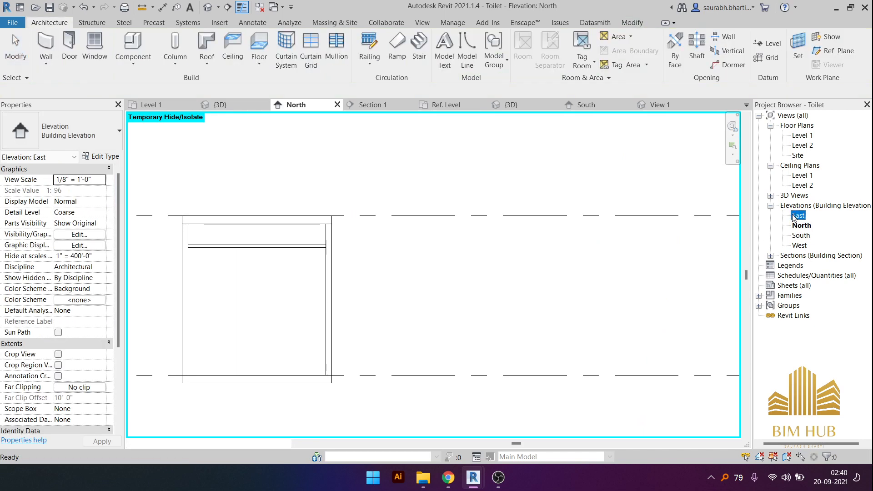
pyautogui.moveTo(244, 286); pyautogui.dragTo(502, 311, button='middle')
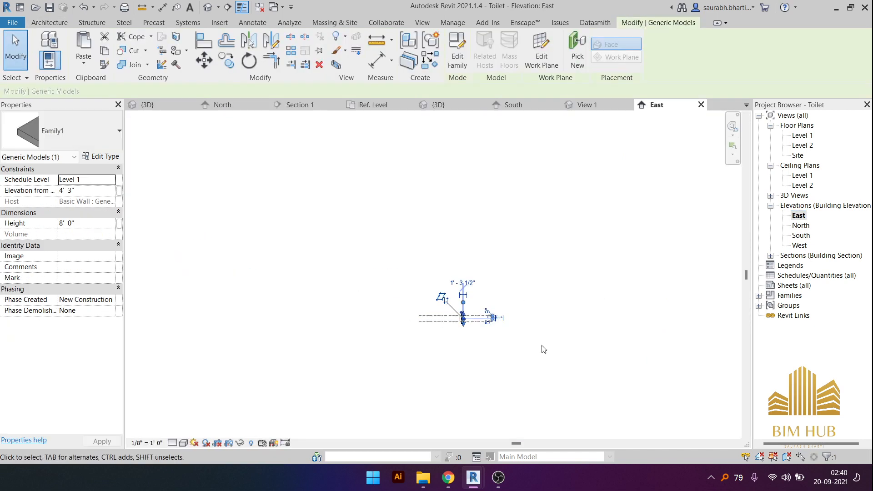
pyautogui.scroll(5, 523, 384)
pyautogui.scroll(3, 526, 388)
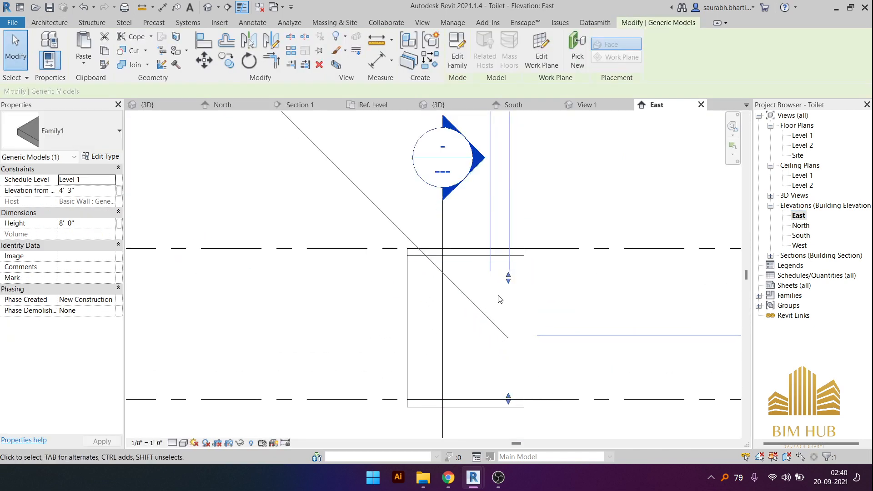
pyautogui.click(411, 332)
pyautogui.click(406, 324)
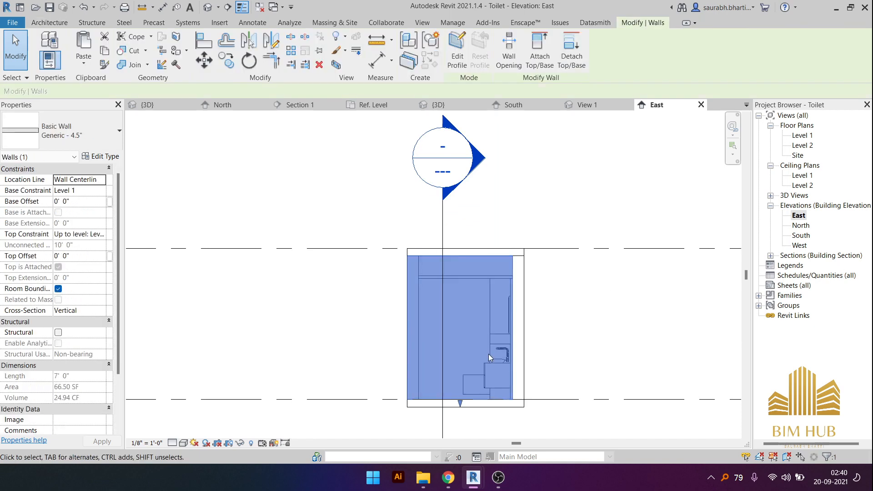
pyautogui.press('h')
pyautogui.press('h')
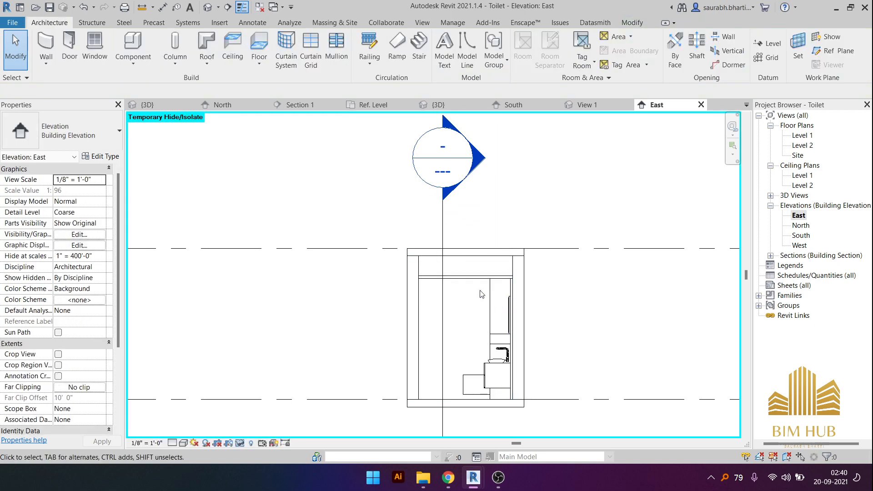
# - Temporarily hide the wardrobe by the back wall and the basin wardrobe in the East elevation
pyautogui.click(494, 323)
pyautogui.press('h')
pyautogui.press('h')
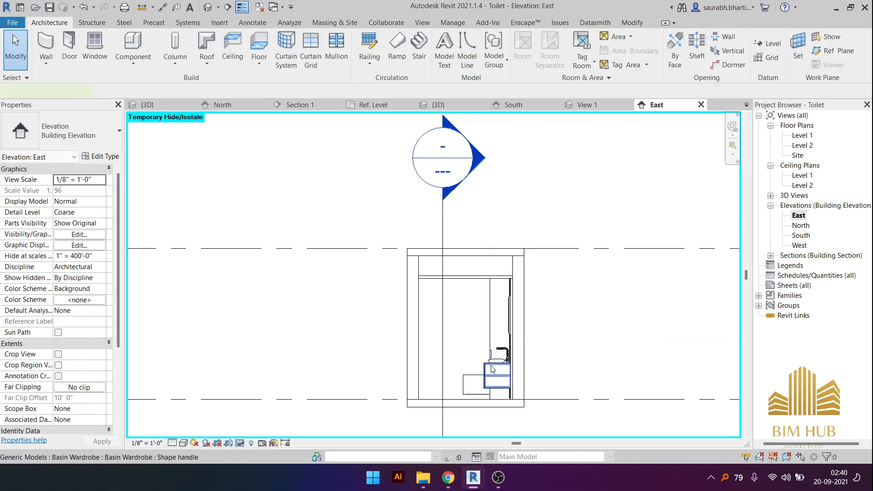
pyautogui.click(492, 370)
pyautogui.press('h')
pyautogui.press('h')
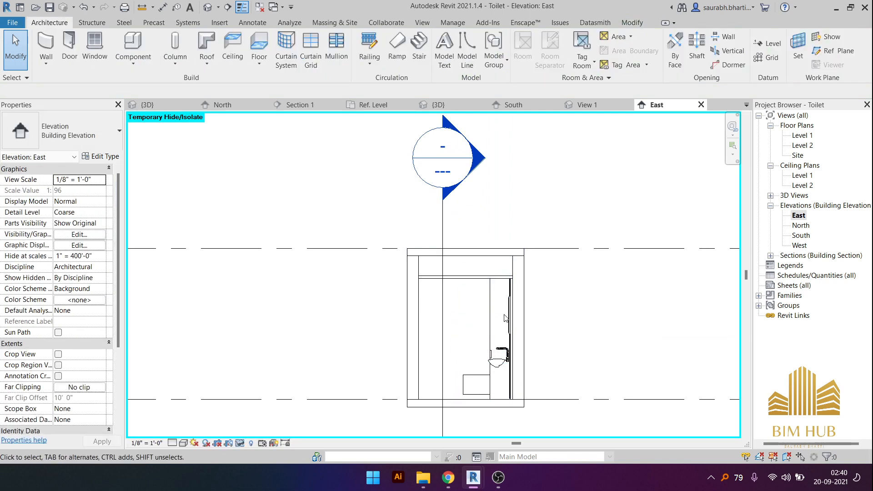
pyautogui.click(495, 345)
pyautogui.press('h')
pyautogui.press('h')
# - Temporarily hide the ceiling and the Generic 9" back wall in the East elevation
pyautogui.moveTo(491, 327); pyautogui.dragTo(525, 356, button='middle')
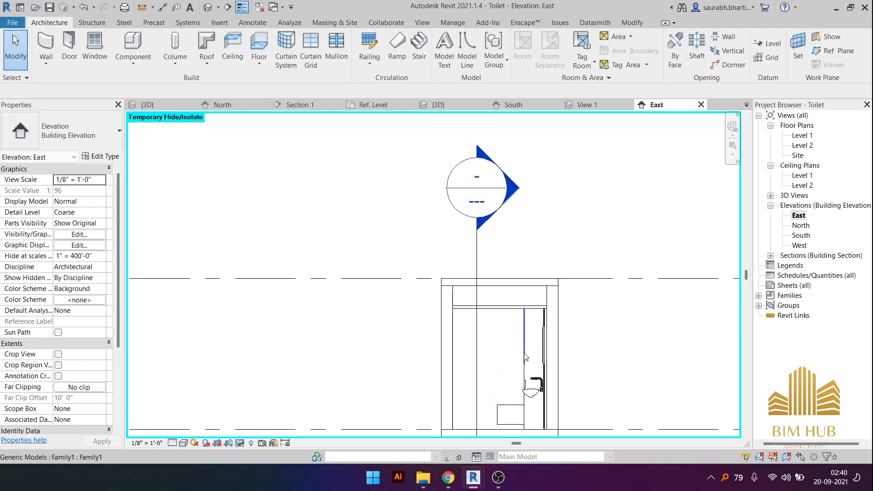
pyautogui.click(540, 308)
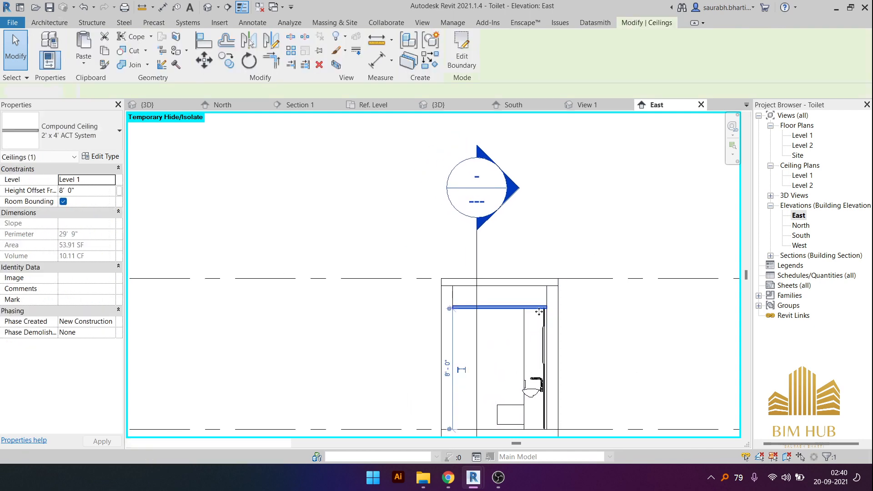
pyautogui.press('h')
pyautogui.press('h')
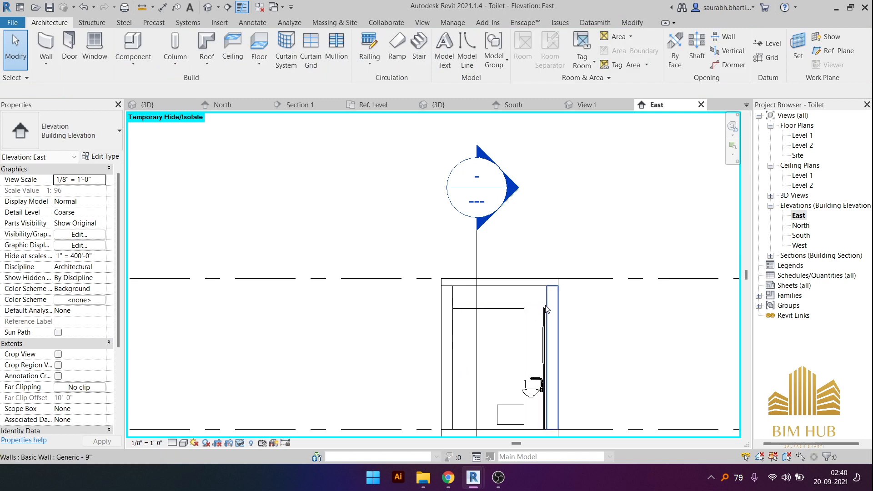
pyautogui.click(546, 309)
pyautogui.press('h')
pyautogui.press('h')
# - Reset the temporary hide in the East elevation
pyautogui.click(543, 335)
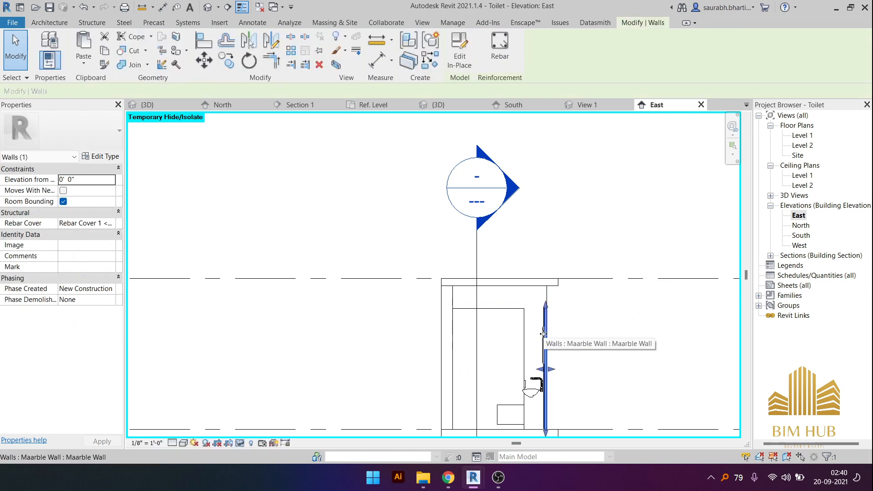
pyautogui.press('Escape')
pyautogui.press('h')
pyautogui.press('r')
pyautogui.scroll(-3, 458, 304)
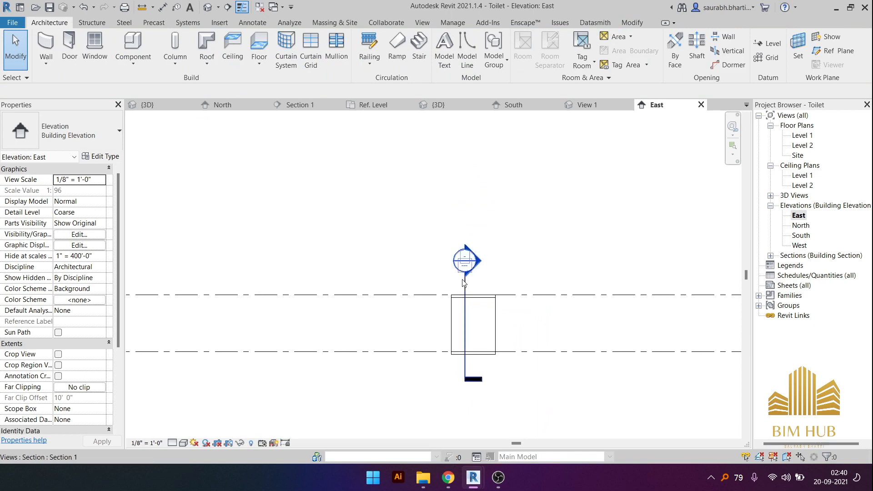
# - On the Level 1 plan, draw a north-south section through the western compartment, facing the west side wall
pyautogui.click(213, 11)
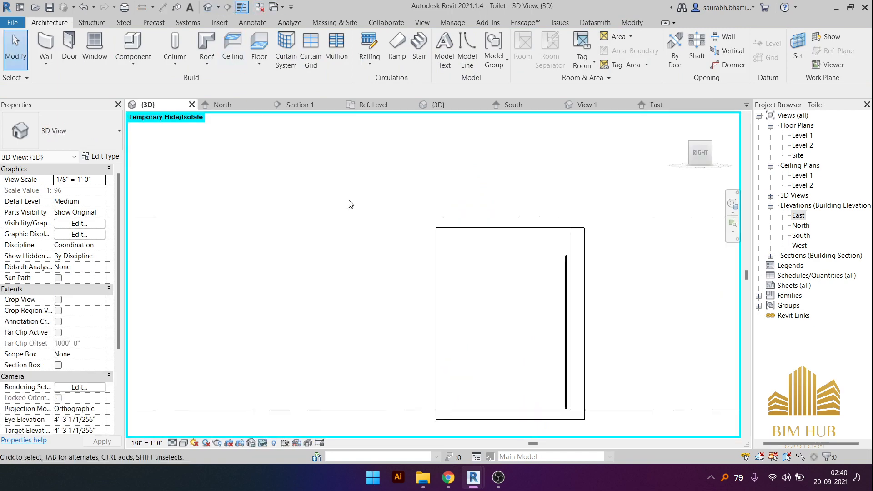
pyautogui.doubleClick(810, 134)
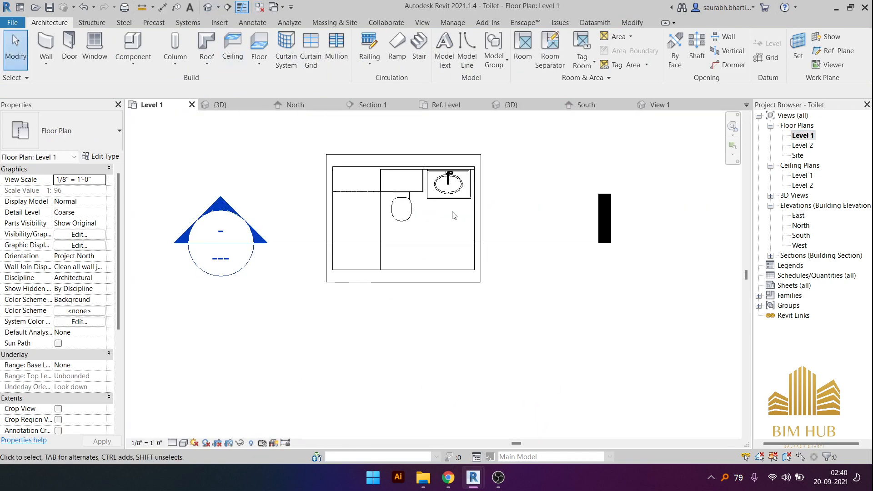
pyautogui.scroll(-3, 440, 244)
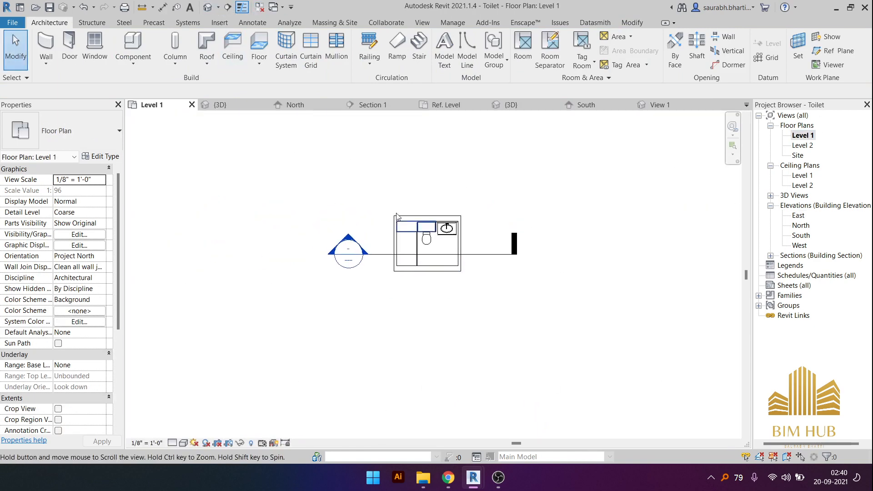
pyautogui.click(227, 8)
pyautogui.click(408, 294)
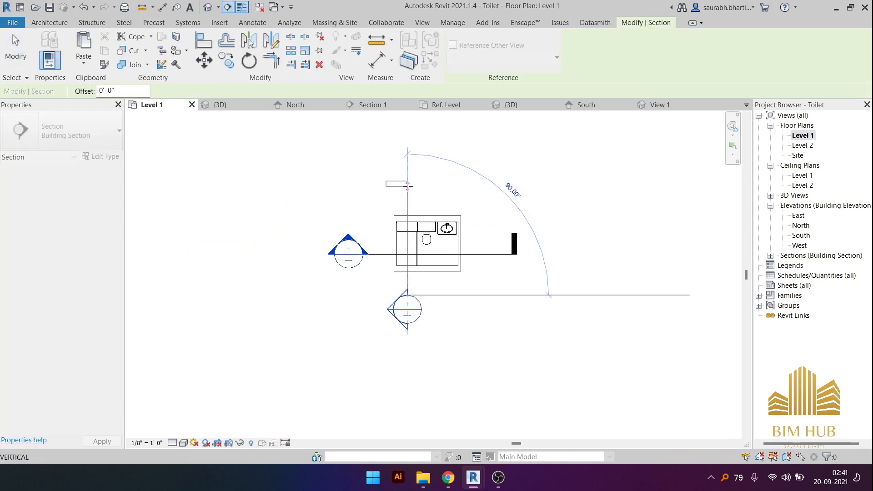
pyautogui.click(408, 186)
pyautogui.press('Escape')
pyautogui.press('Escape')
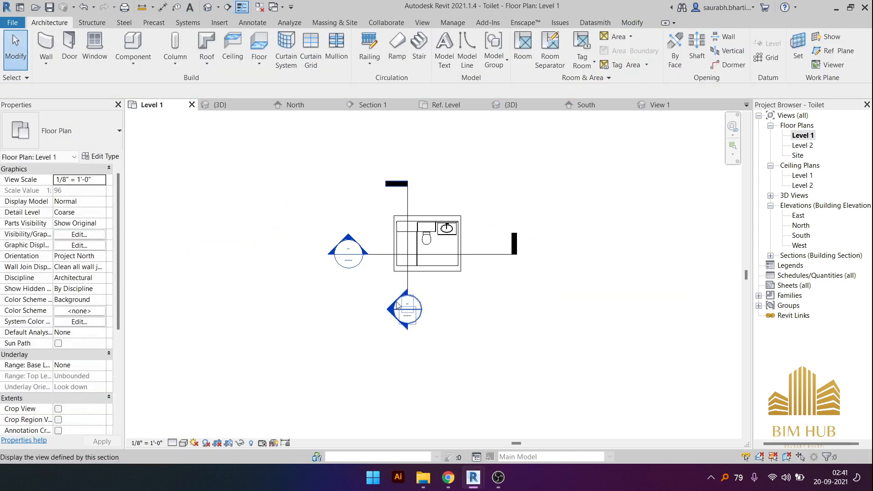
# - Open the new section view and examine the Family1 strip and the tall wardrobe beside it
pyautogui.doubleClick(397, 305)
pyautogui.scroll(3, 434, 276)
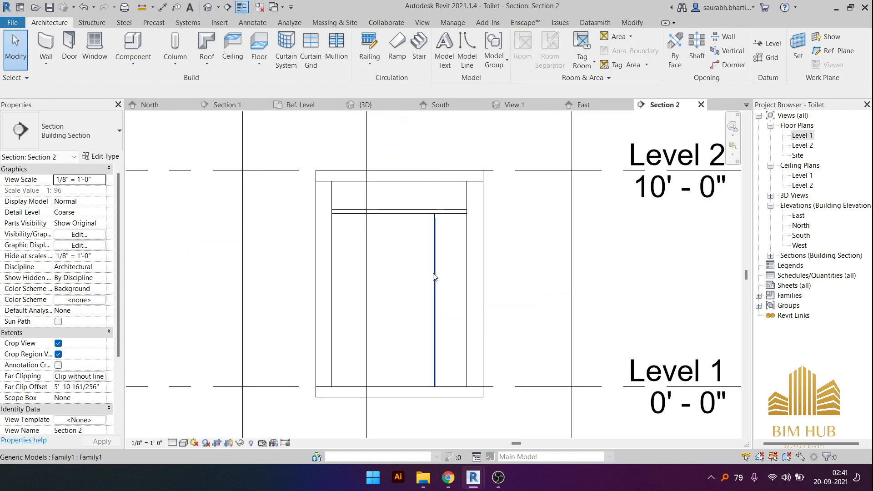
pyautogui.click(434, 277)
pyautogui.scroll(3, 433, 271)
pyautogui.click(480, 274)
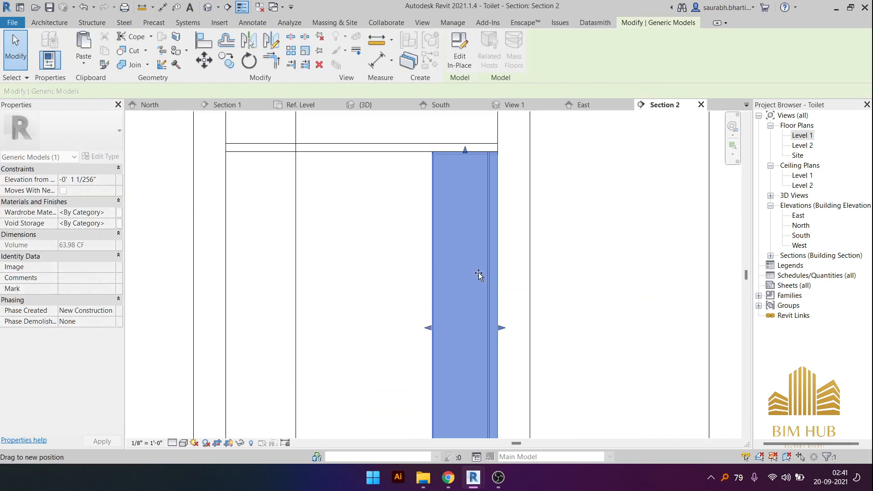
pyautogui.press('Delete')
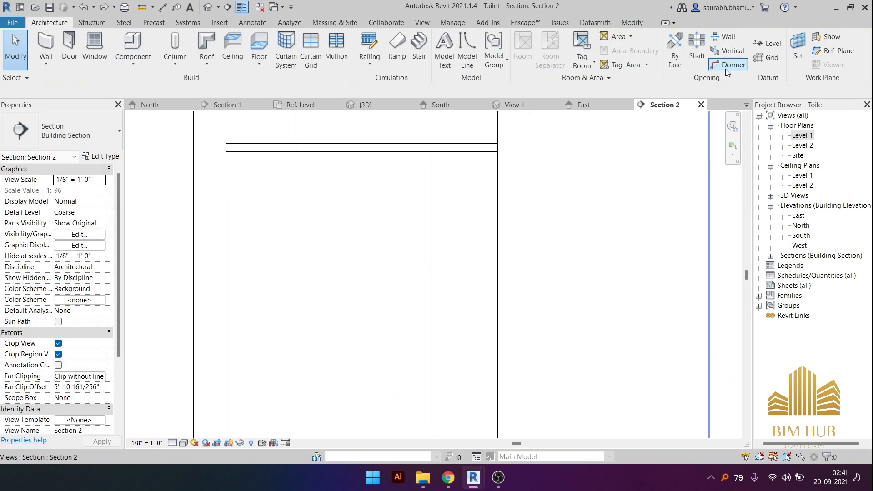
# - Dismiss the save reminder and close the toilet family's View 1 without saving its changes
pyautogui.click(533, 107)
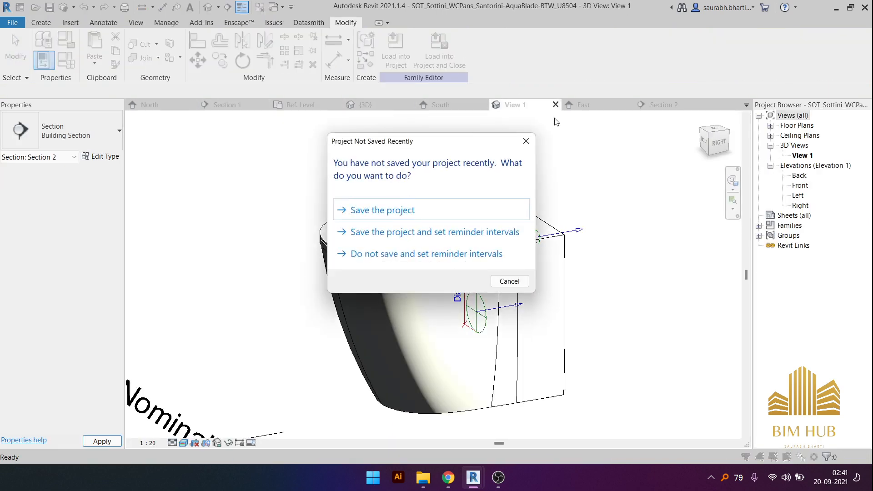
pyautogui.click(512, 277)
pyautogui.click(555, 105)
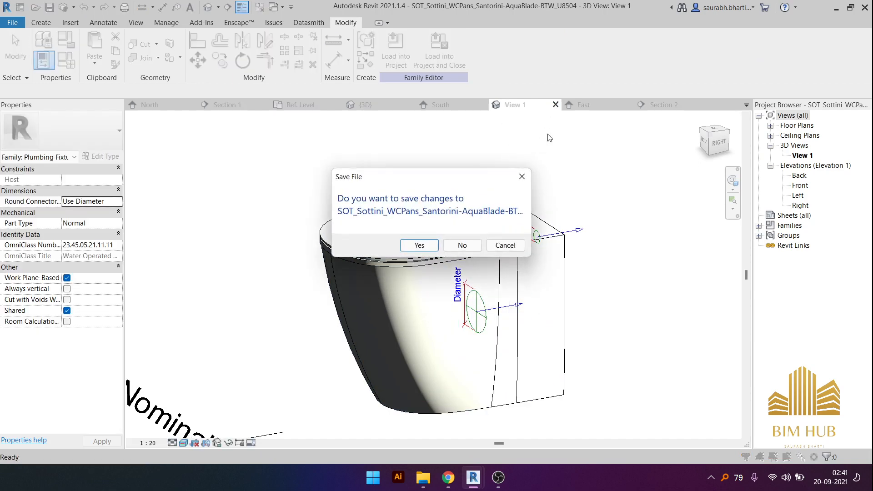
pyautogui.click(465, 245)
pyautogui.click(580, 105)
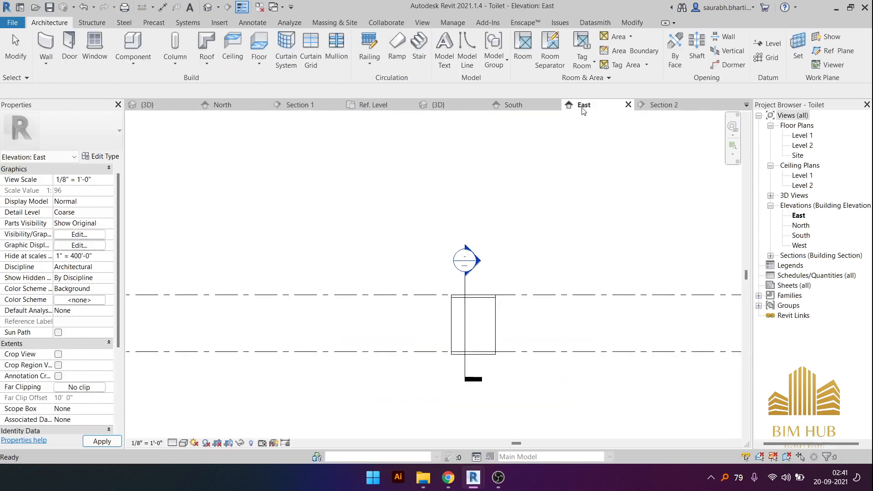
# - On the Level 1 plan, move the new section line closer to the west side wall
pyautogui.doubleClick(801, 136)
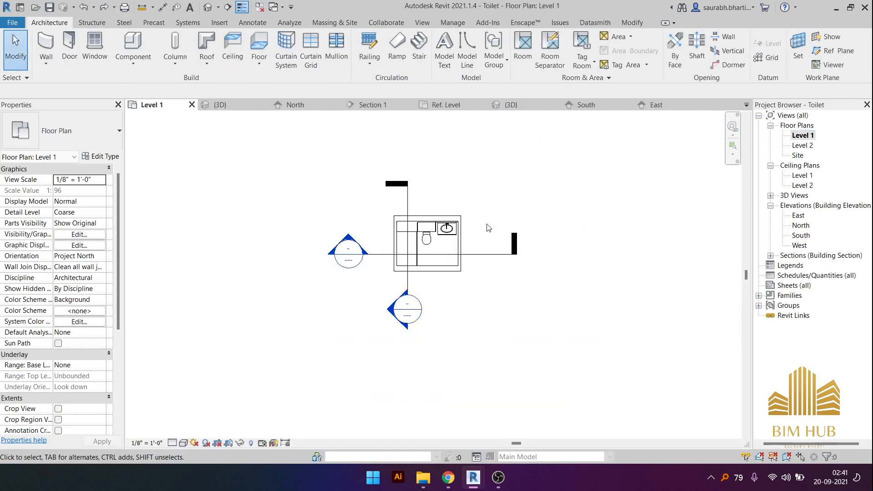
pyautogui.scroll(4, 399, 241)
pyautogui.click(435, 243)
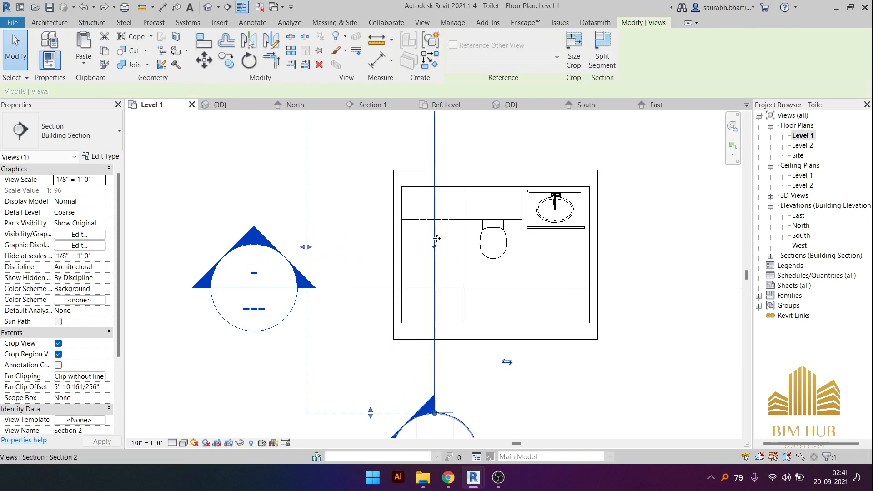
pyautogui.moveTo(426, 233); pyautogui.dragTo(401, 233)
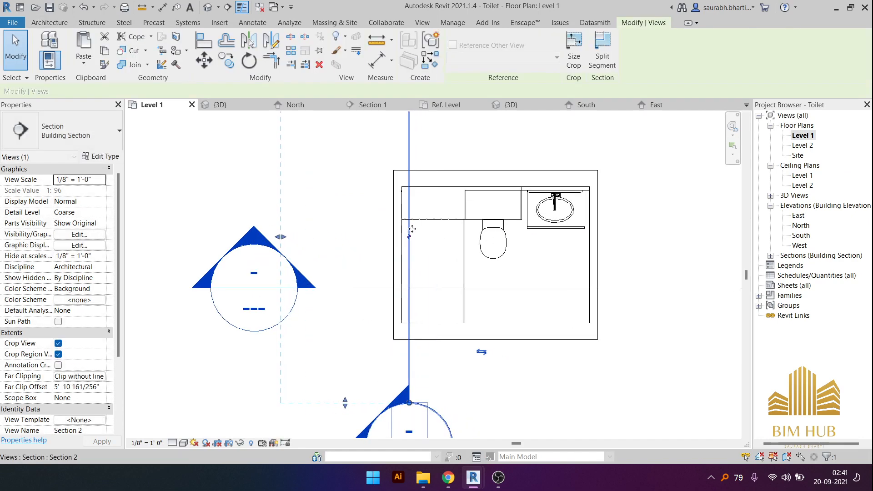
# - Shorten the section line at both ends so it spans roughly the depth of the room
pyautogui.scroll(-2, 431, 309)
pyautogui.scroll(-2, 430, 305)
pyautogui.click(426, 238)
pyautogui.click(414, 224)
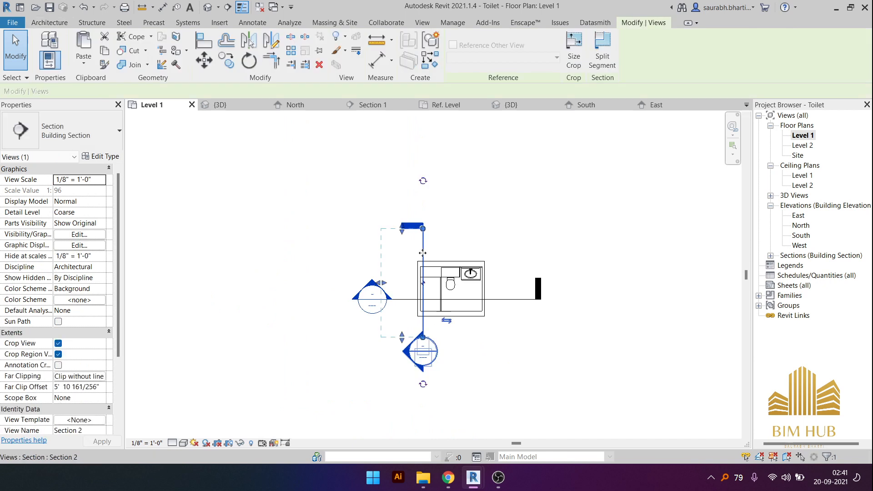
pyautogui.click(422, 233)
pyautogui.moveTo(423, 265); pyautogui.dragTo(423, 267)
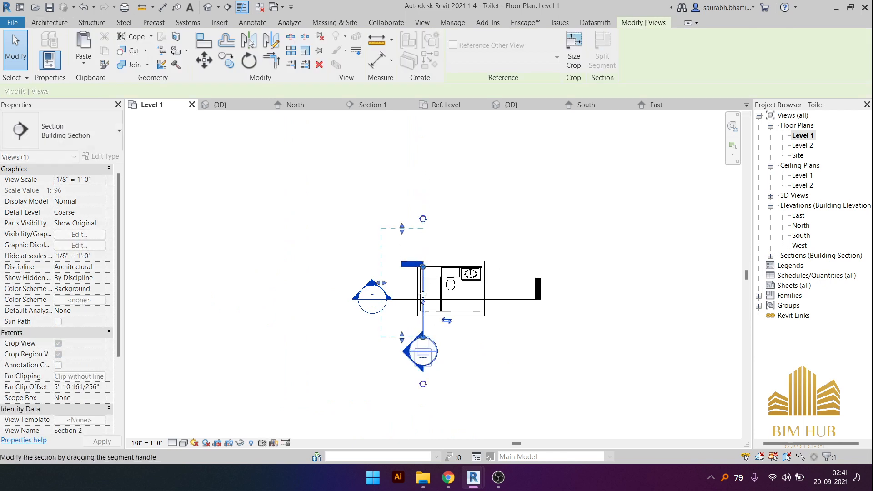
pyautogui.moveTo(423, 337); pyautogui.dragTo(425, 317)
# - Open the adjusted section view and temporarily hide the tall wardrobe to expose the Family1 strip
pyautogui.doubleClick(406, 334)
pyautogui.click(406, 333)
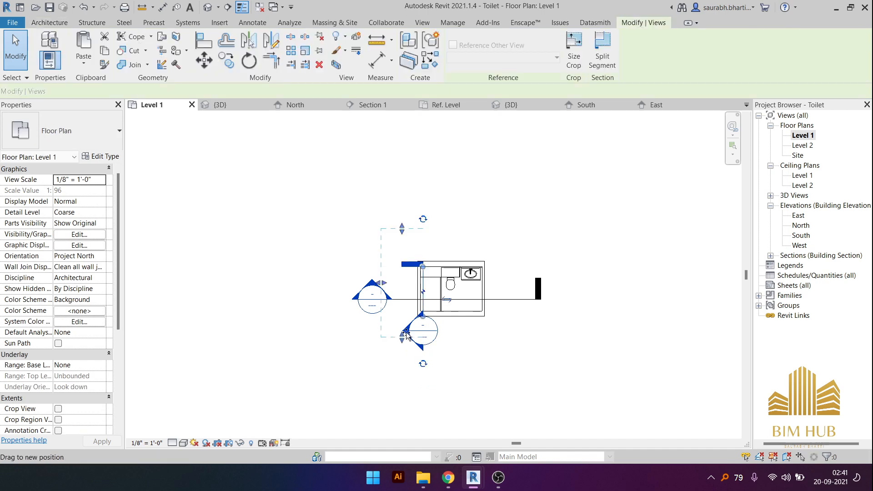
pyautogui.doubleClick(409, 331)
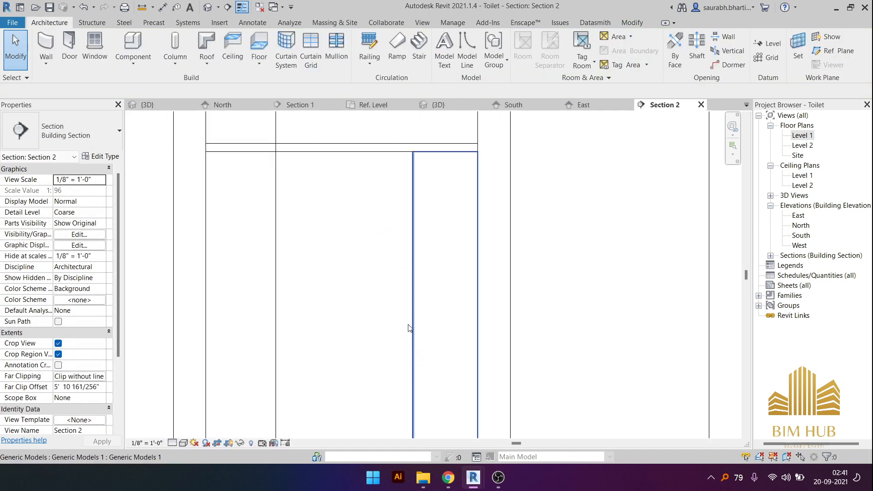
pyautogui.click(415, 305)
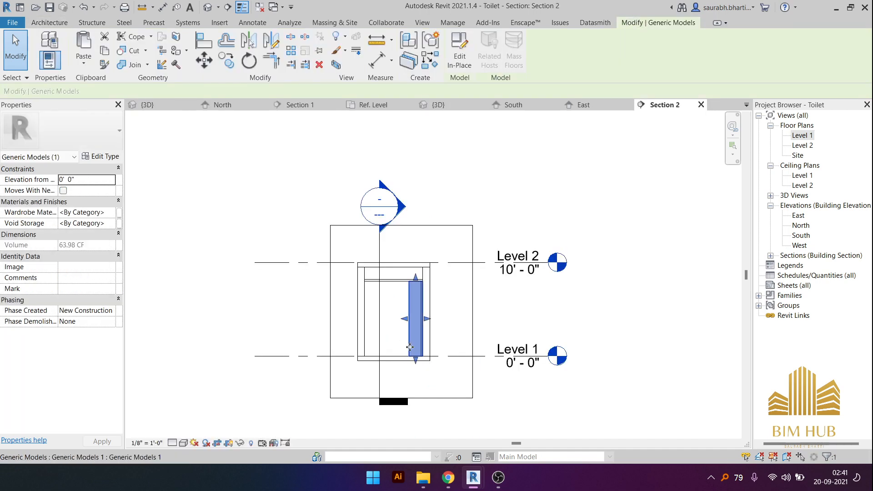
pyautogui.press('h')
pyautogui.press('h')
pyautogui.scroll(4, 415, 314)
# - Adjust the top of the Family1 strip to meet the underside of the ceiling
pyautogui.click(421, 308)
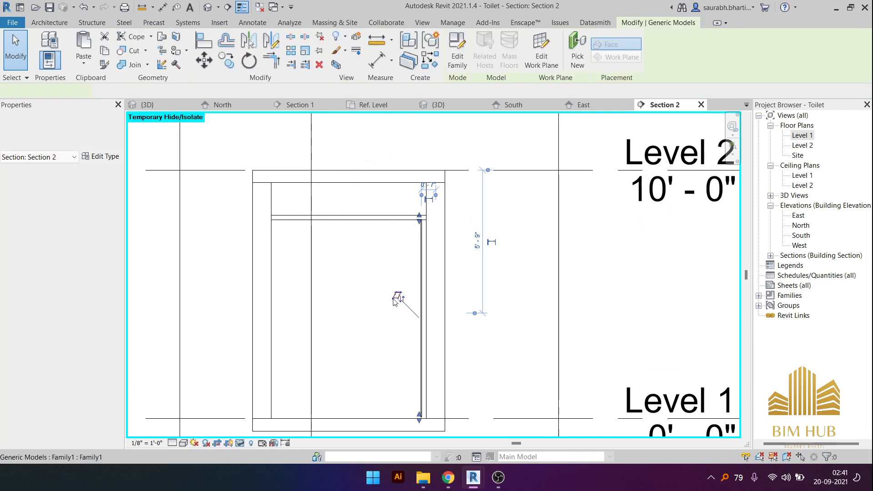
pyautogui.scroll(3, 419, 213)
pyautogui.moveTo(415, 211); pyautogui.dragTo(416, 212)
pyautogui.scroll(-4, 416, 214)
pyautogui.moveTo(411, 261); pyautogui.dragTo(432, 247, button='middle')
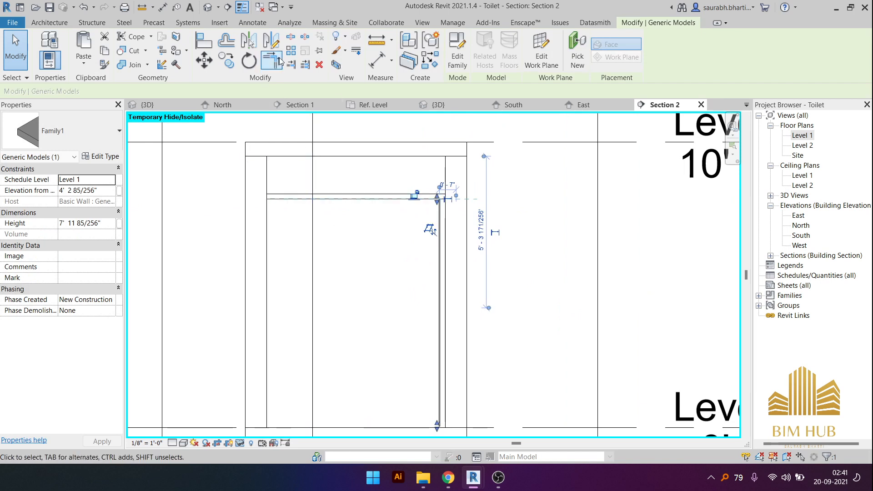
# - Array the Family1 strip across the side wall as a group of 10, spaced to the last position
pyautogui.click(294, 52)
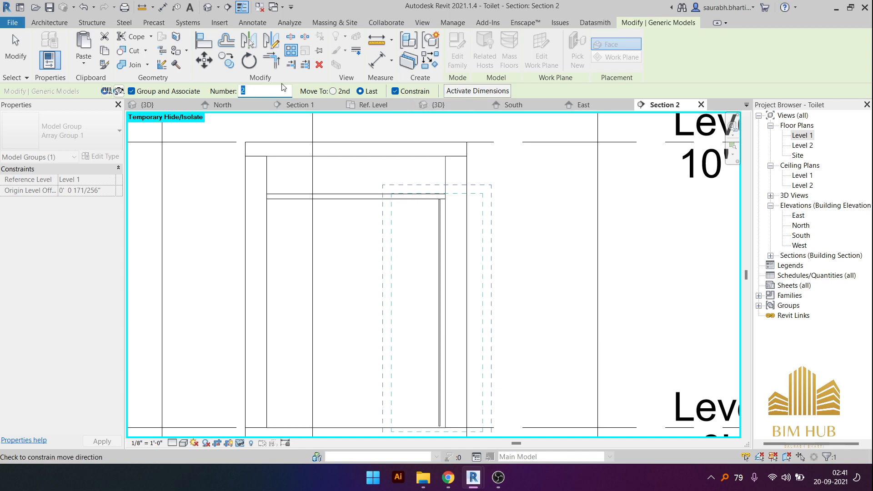
pyautogui.click(274, 226)
pyautogui.scroll(-1, 299, 249)
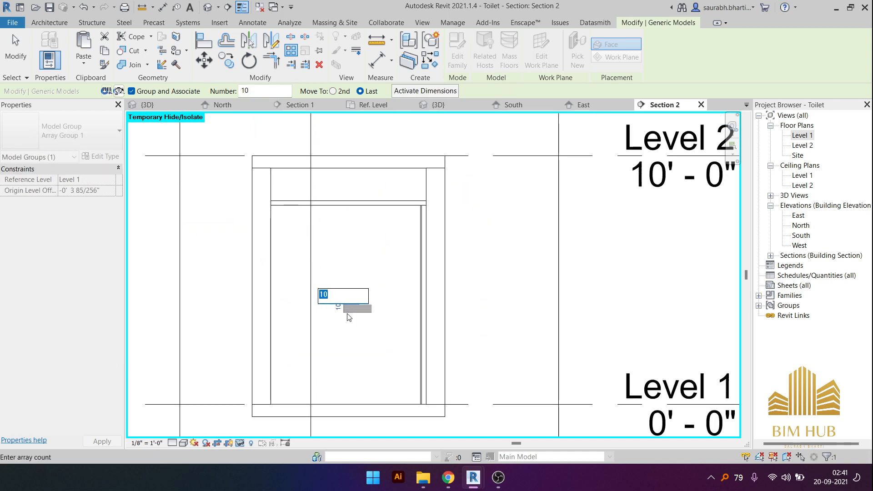
# - Try an array of 10 for the vertical wall strip, accepting the host-face warnings
pyautogui.press('Return')
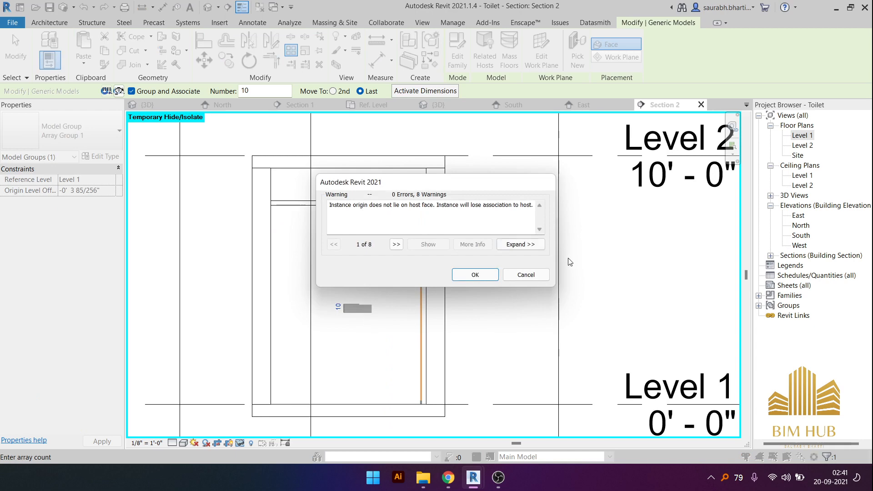
pyautogui.click(474, 275)
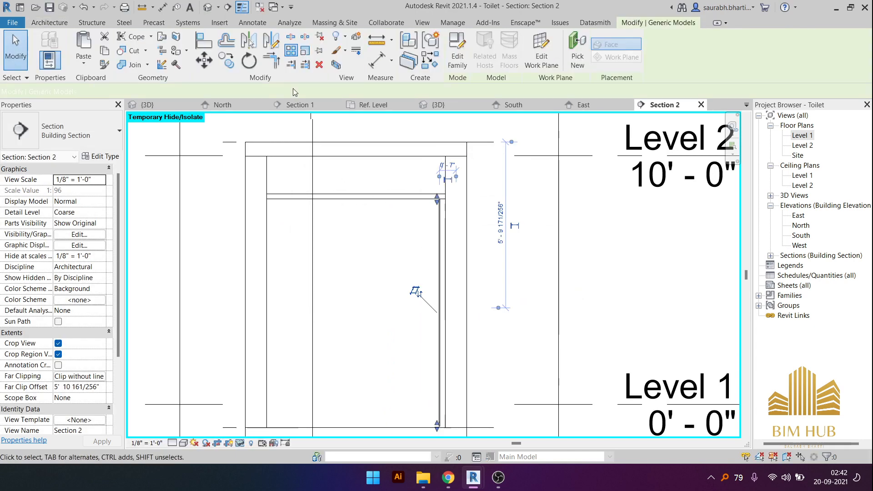
# - Try to array the vertical strip along the underside of the ceiling as a grouped array of 10, moving to the last member
pyautogui.click(291, 50)
pyautogui.scroll(5, 391, 197)
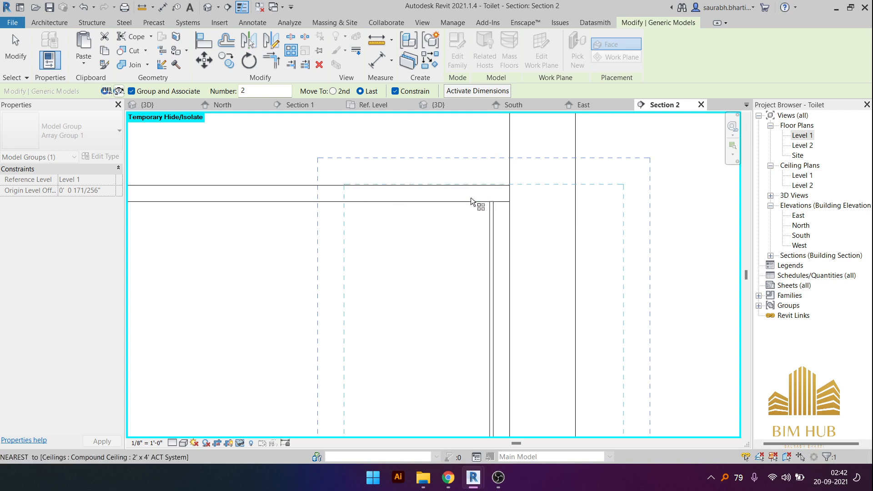
pyautogui.click(489, 202)
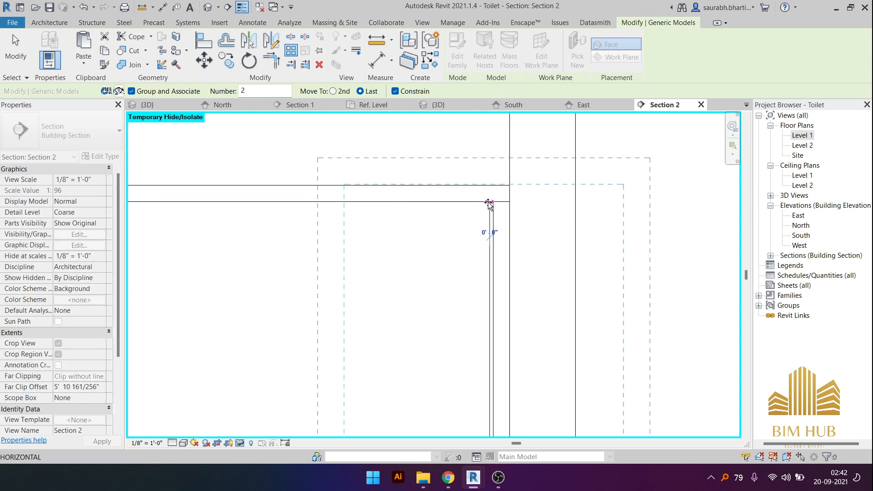
pyautogui.moveTo(307, 203); pyautogui.dragTo(535, 196, button='middle')
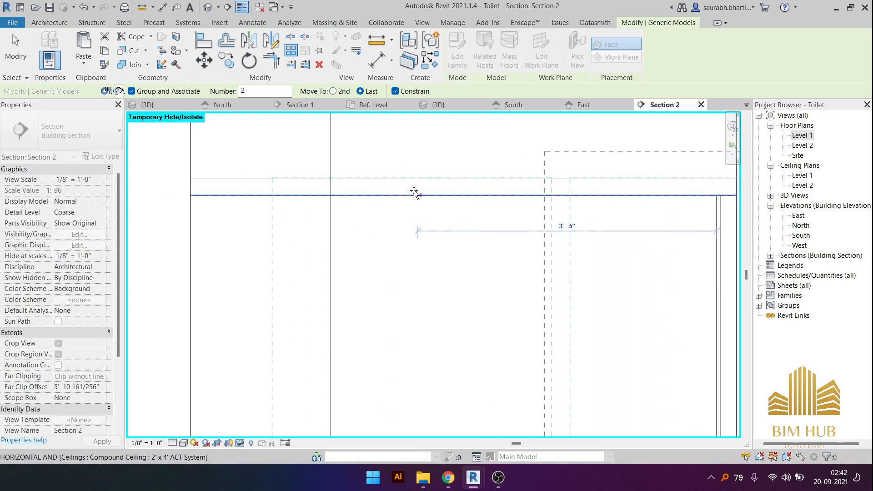
pyautogui.click(363, 198)
pyautogui.scroll(-3, 370, 218)
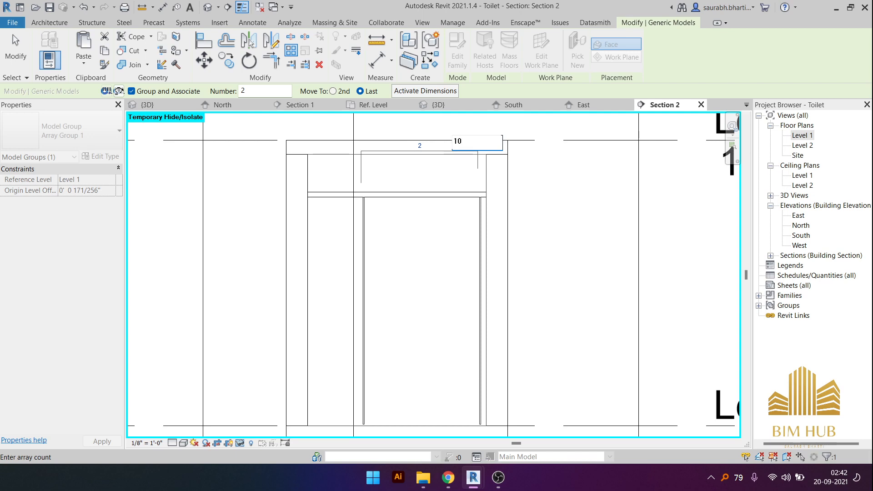
pyautogui.press('Return')
pyautogui.press('Escape')
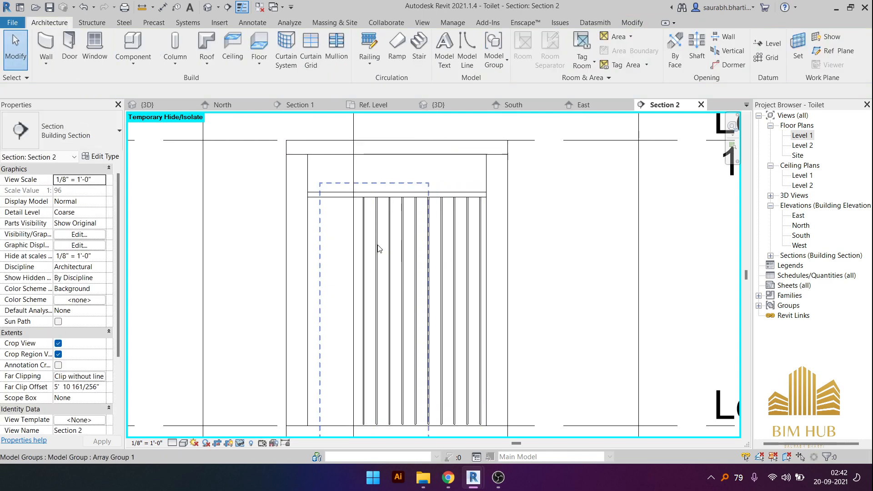
# - Try to respace the strip array by nudging its end strip, and undo the array back to a single strip
pyautogui.click(368, 233)
pyautogui.press('Right')
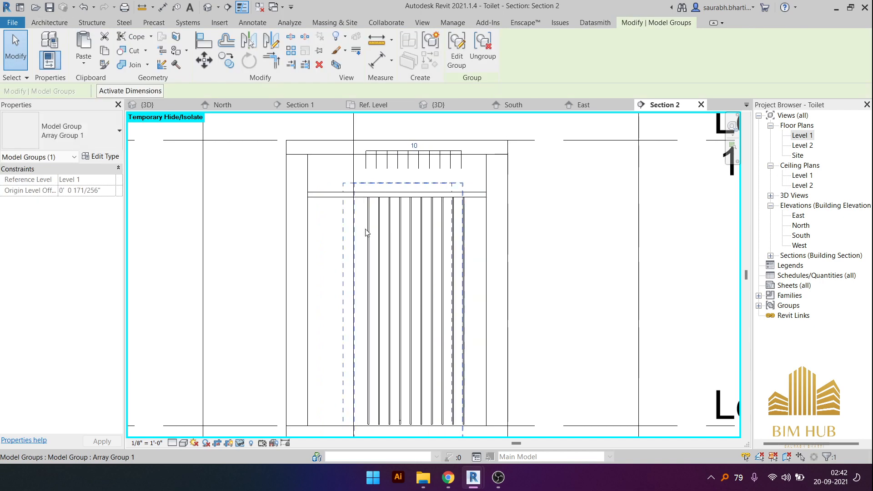
pyautogui.press('Escape')
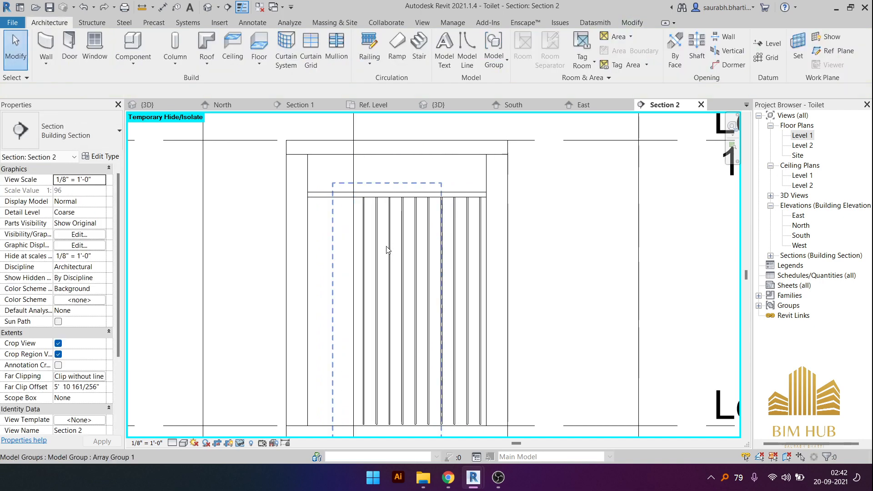
pyautogui.scroll(-3, 489, 226)
pyautogui.scroll(1, 481, 302)
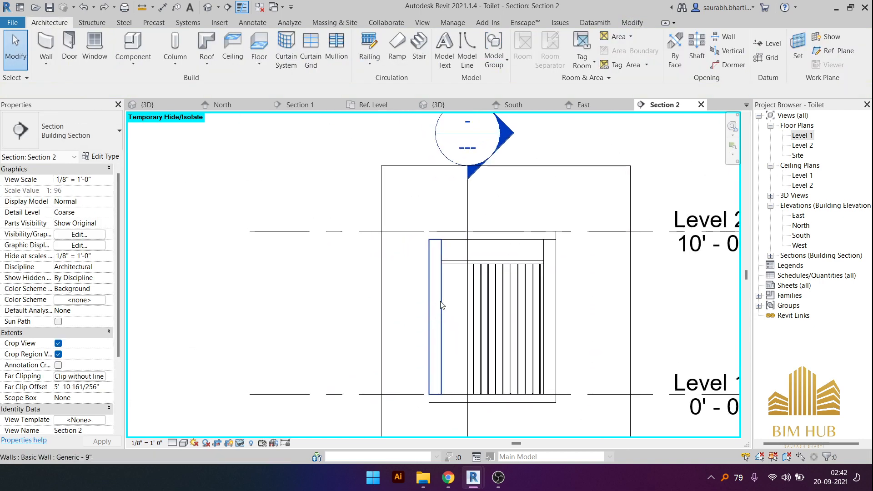
pyautogui.click(475, 287)
pyautogui.moveTo(475, 287); pyautogui.dragTo(418, 228, button='middle')
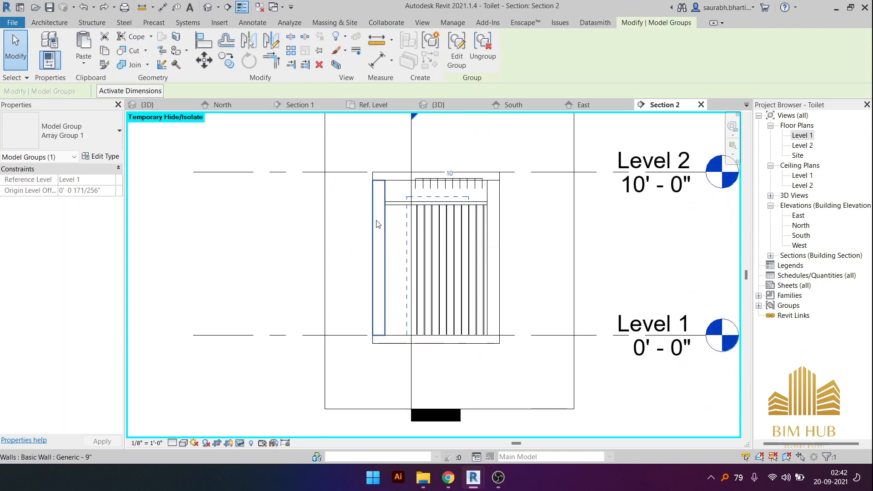
pyautogui.scroll(4, 421, 230)
pyautogui.scroll(-3, 419, 196)
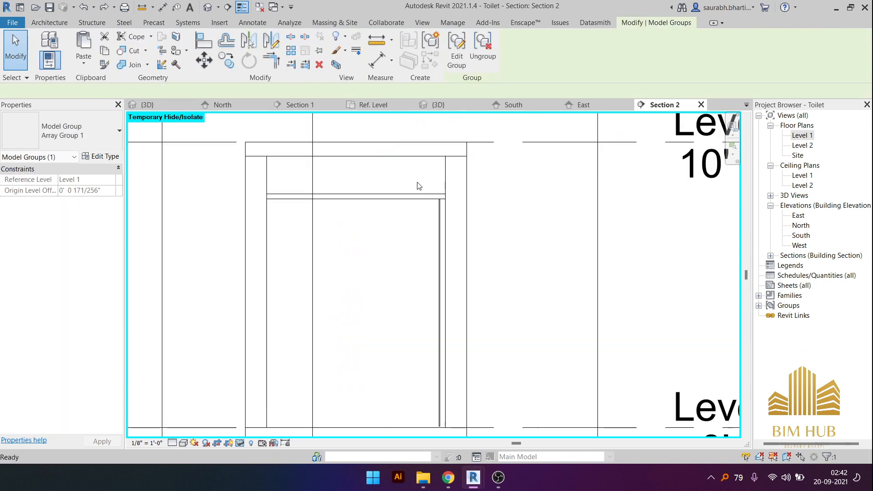
# - Array the vertical strip from beside one side wall to near the opposite wall as a grouped array of 2, moving to the last member
pyautogui.click(422, 236)
pyautogui.click(440, 236)
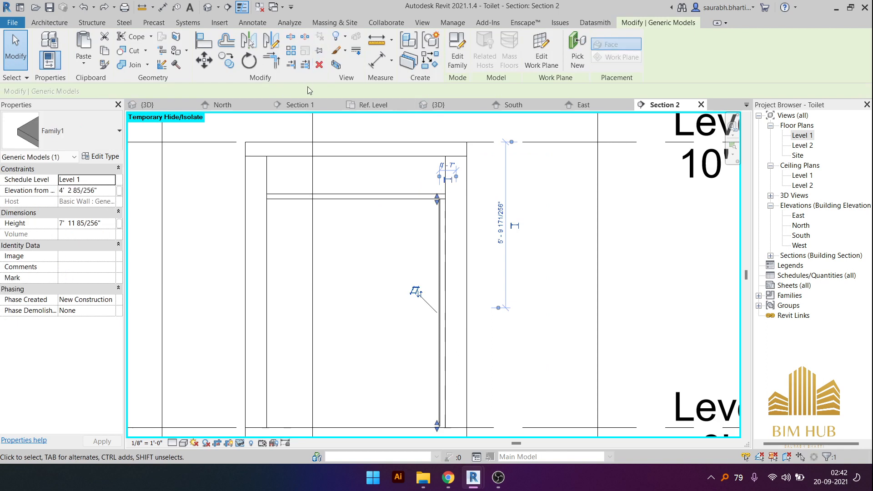
pyautogui.scroll(-2, 322, 113)
pyautogui.click(291, 50)
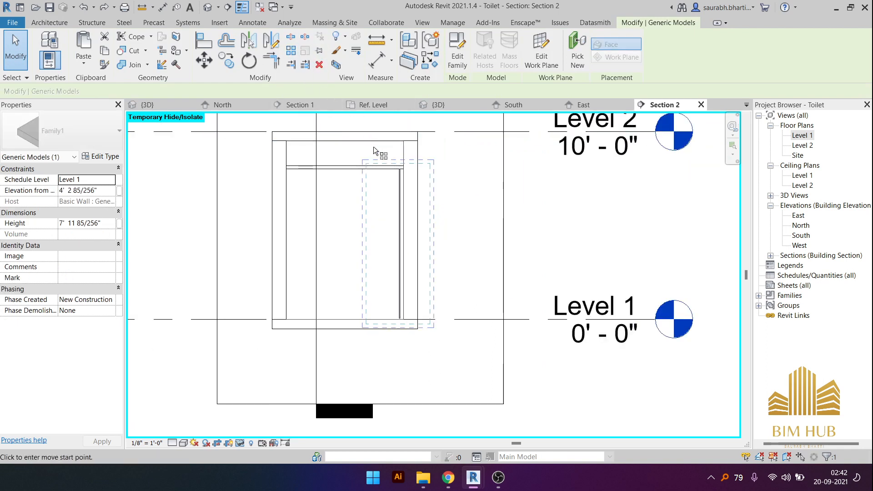
pyautogui.scroll(5, 390, 164)
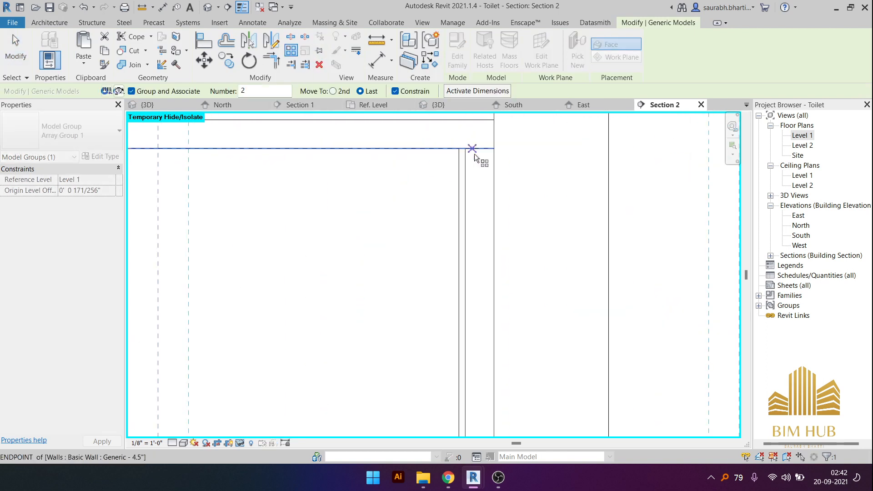
pyautogui.click(465, 148)
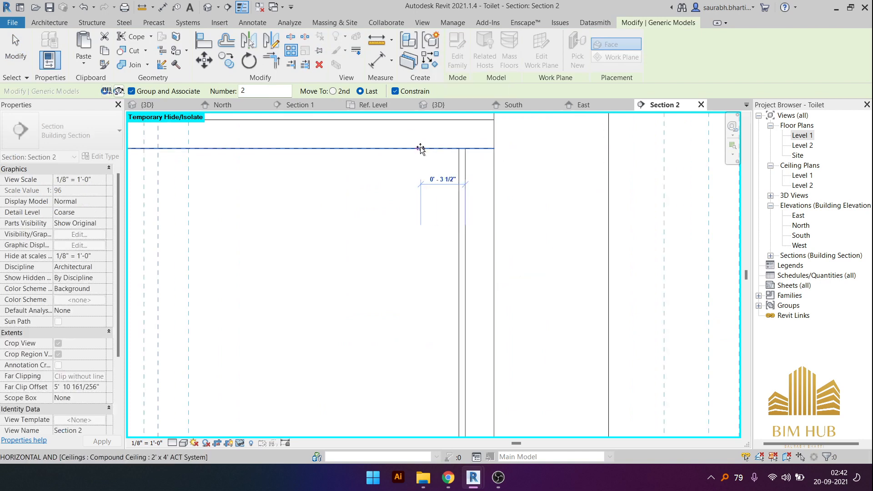
pyautogui.scroll(-2, 415, 149)
pyautogui.moveTo(457, 166); pyautogui.dragTo(760, 206, button='middle')
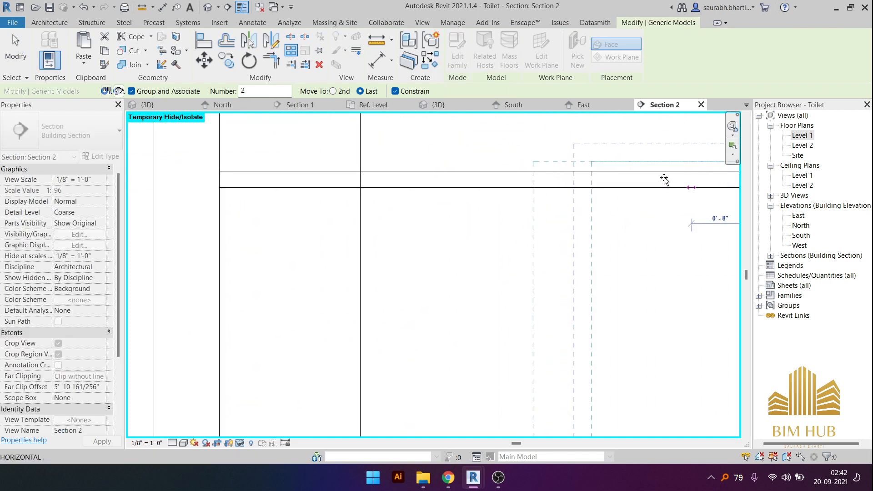
pyautogui.click(265, 187)
pyautogui.scroll(-3, 345, 198)
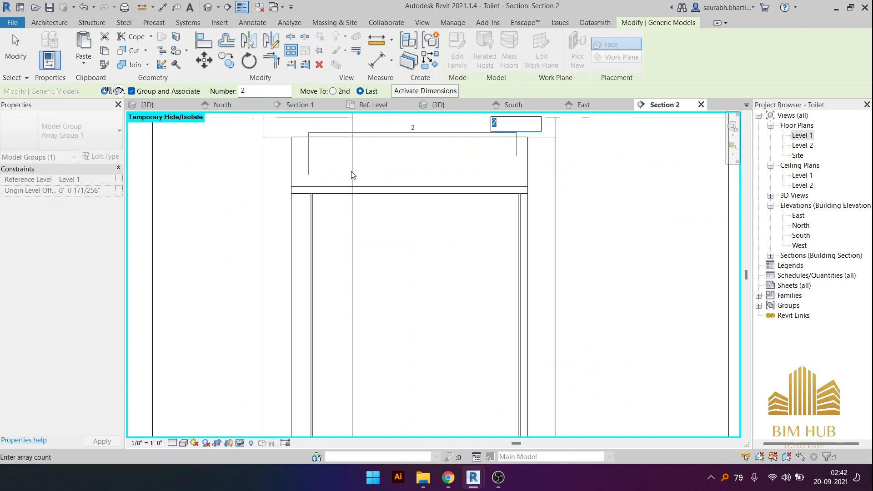
# - Nudge the far strip of the array closer to the side wall
pyautogui.click(328, 213)
pyautogui.press('Left')
pyautogui.press('Left')
pyautogui.press('Left')
pyautogui.press('Left')
pyautogui.press('Left')
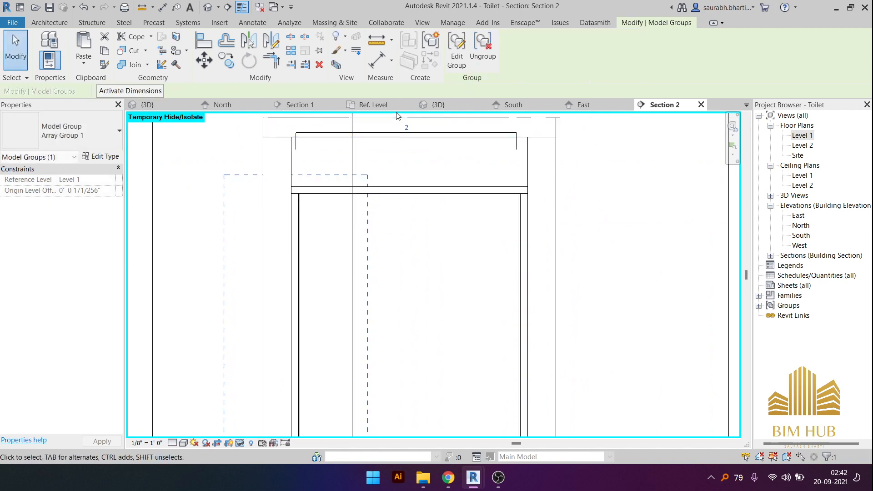
pyautogui.press('Escape')
# - Set the array count of the vertical wall strips to 10
pyautogui.click(299, 216)
pyautogui.scroll(-1, 366, 177)
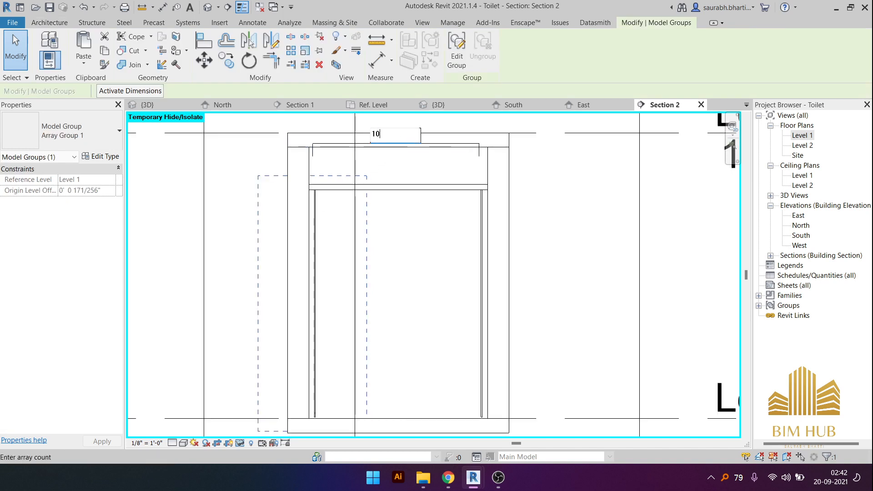
pyautogui.press('Return')
pyautogui.scroll(-1, 409, 189)
pyautogui.click(560, 238)
pyautogui.scroll(-3, 375, 267)
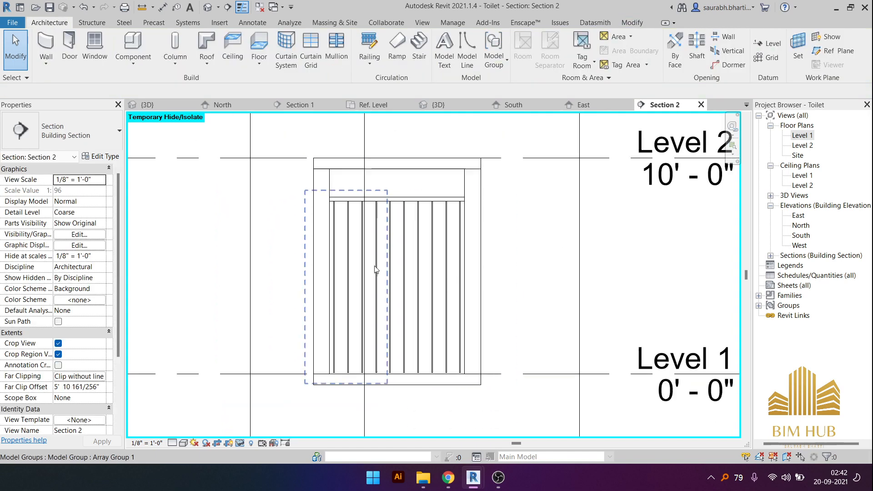
# - Open the default 3D view and reset its temporary hide/isolate to restore the whole toilet model
pyautogui.moveTo(376, 284); pyautogui.dragTo(445, 323, button='middle')
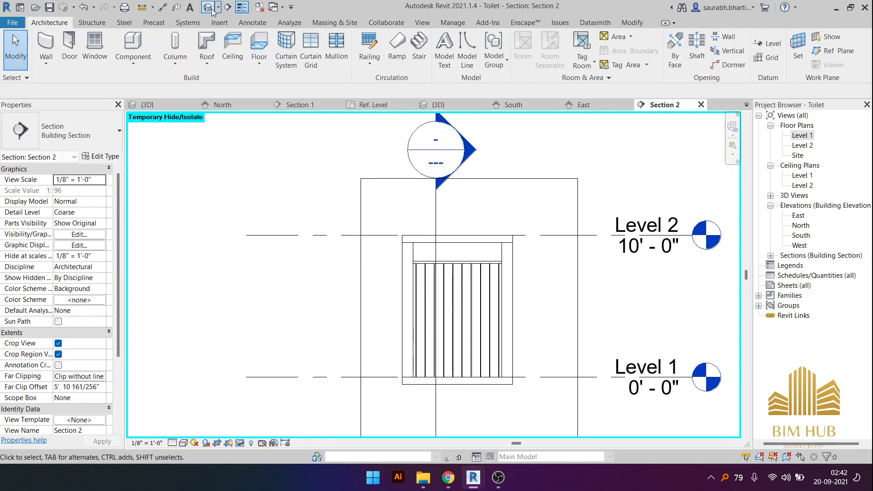
pyautogui.click(211, 8)
pyautogui.scroll(5, 409, 246)
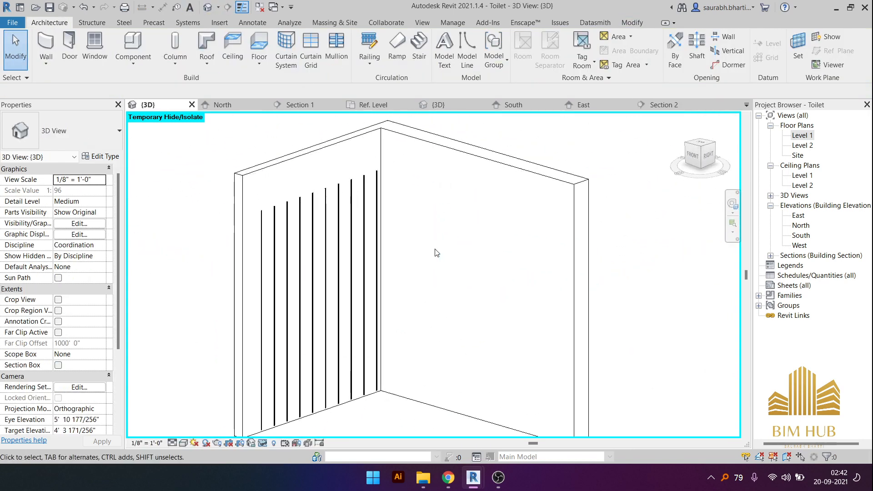
pyautogui.press('h')
pyautogui.press('r')
pyautogui.scroll(-3, 373, 253)
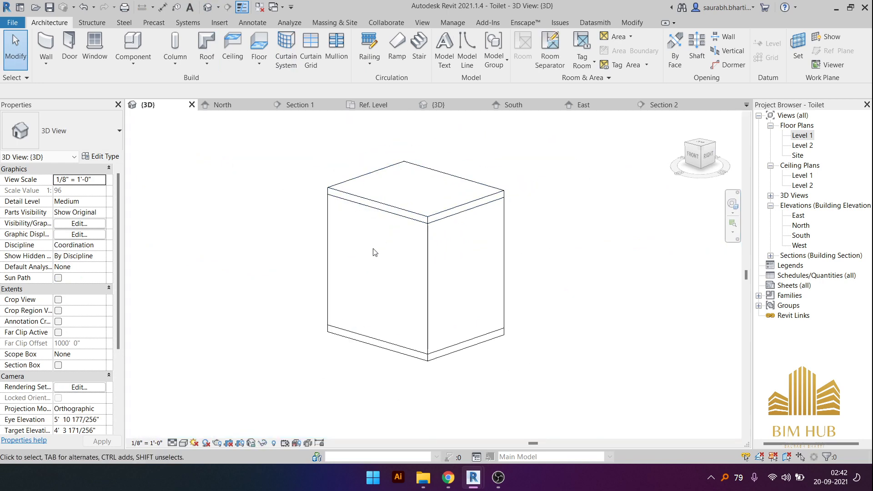
# - Hide the front wall in the 3D view and inspect the toilet interior from the front
pyautogui.click(335, 238)
pyautogui.press('Escape')
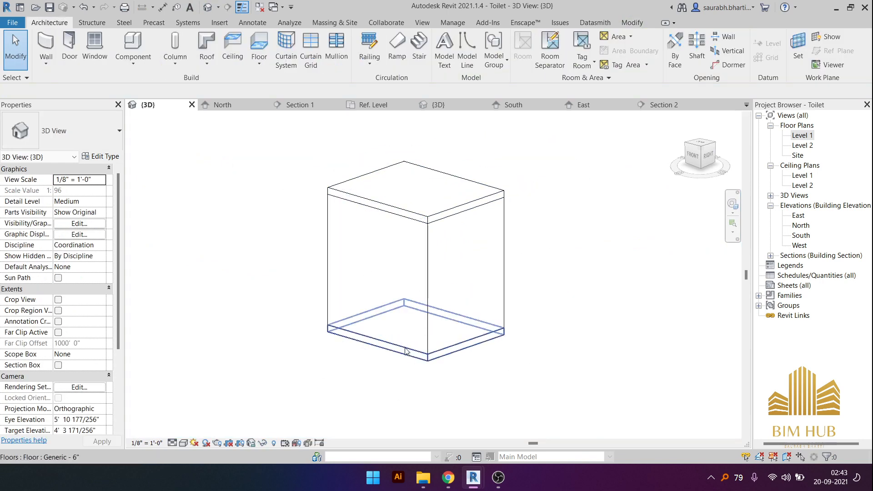
pyautogui.click(402, 225)
pyautogui.press('e')
pyautogui.press('h')
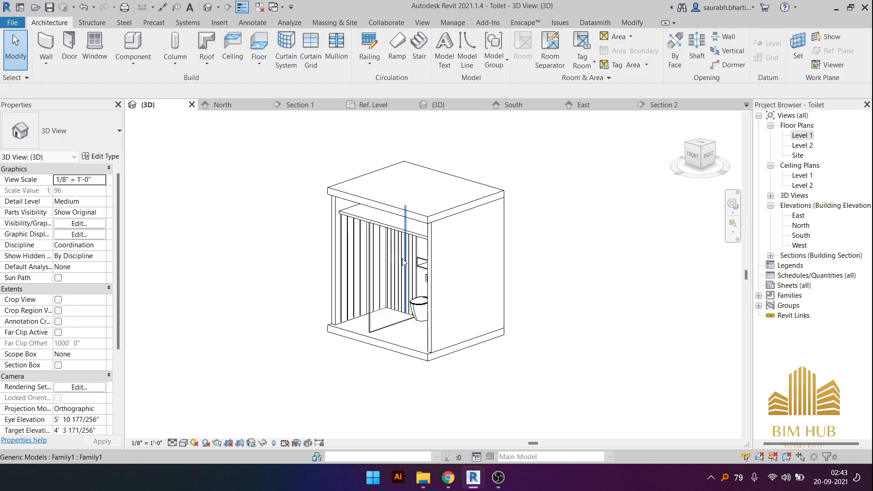
pyautogui.keyDown('shift'); pyautogui.moveTo(381, 352); pyautogui.dragTo(312, 273, button='middle'); pyautogui.keyUp('shift')
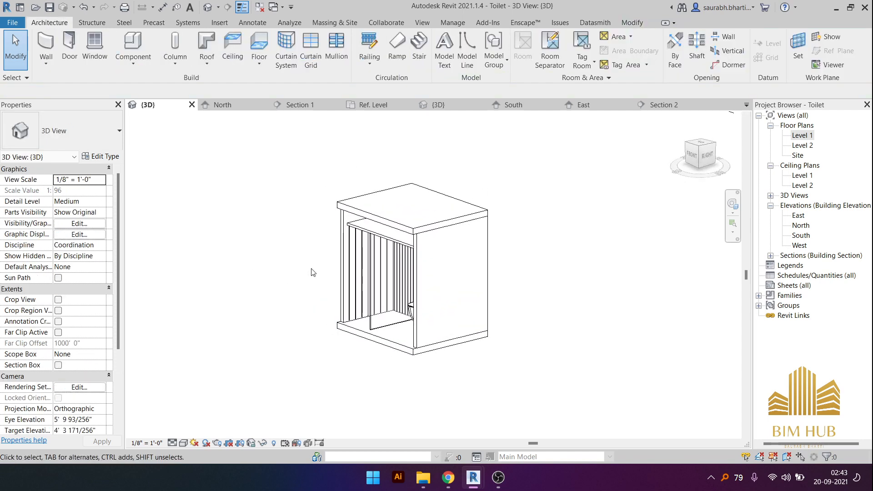
pyautogui.keyDown('shift'); pyautogui.moveTo(365, 278); pyautogui.dragTo(405, 289, button='middle'); pyautogui.keyUp('shift')
pyautogui.scroll(5, 384, 281)
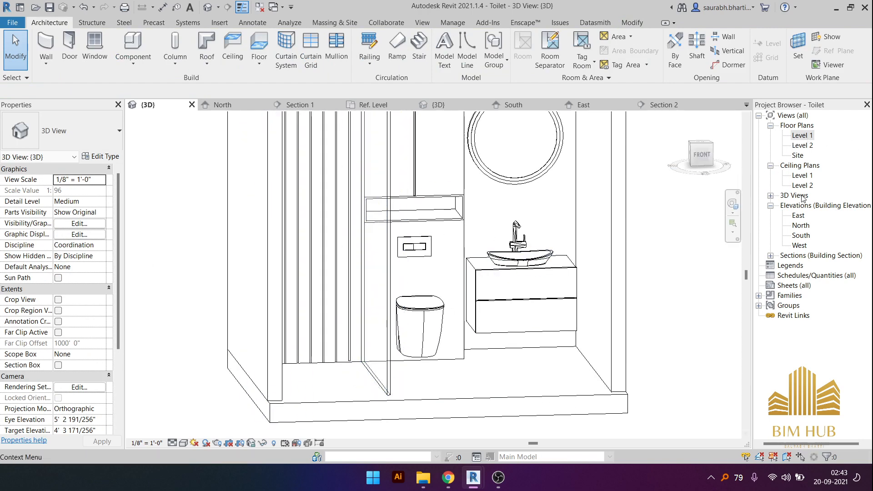
# - In the South elevation, place a similar Family1 strip horizontally across the lower part of the vertical strips
pyautogui.doubleClick(800, 235)
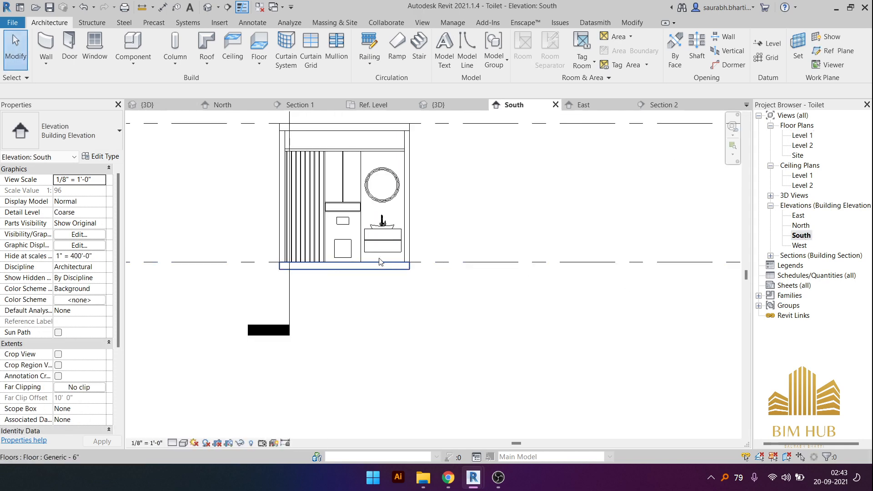
pyautogui.scroll(2, 323, 320)
pyautogui.scroll(4, 326, 325)
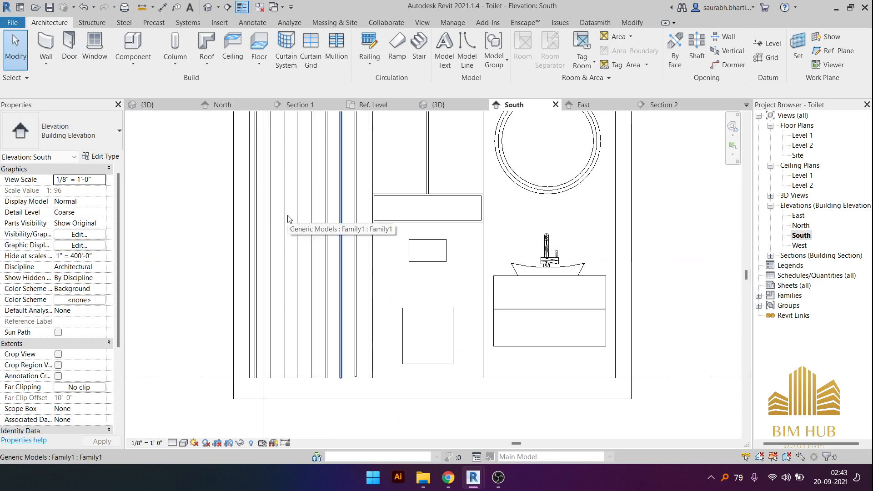
pyautogui.click(344, 219)
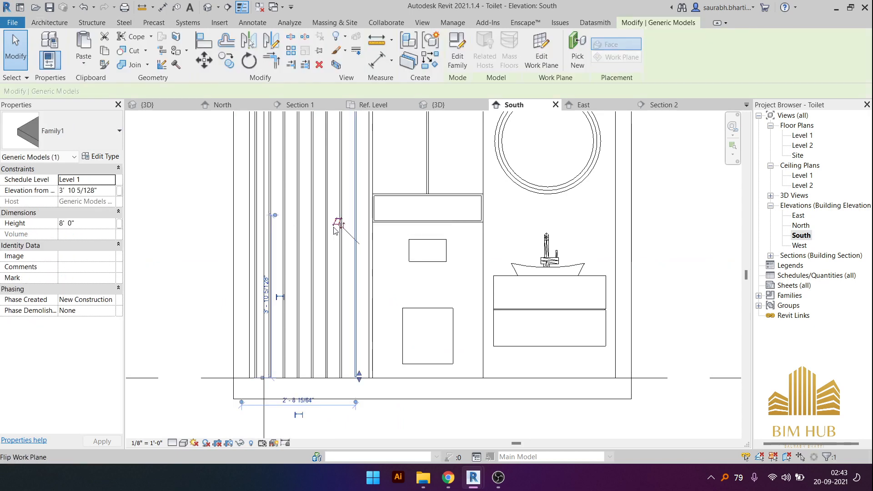
pyautogui.press('c')
pyautogui.press('s')
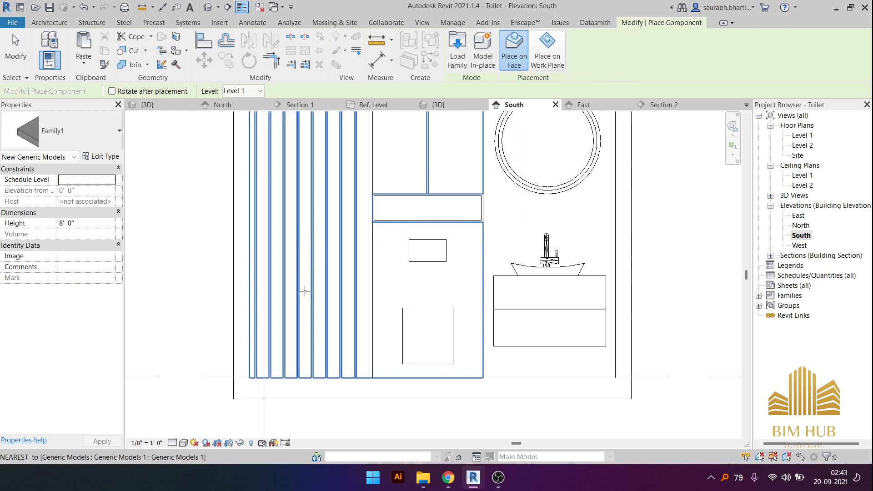
pyautogui.click(273, 313)
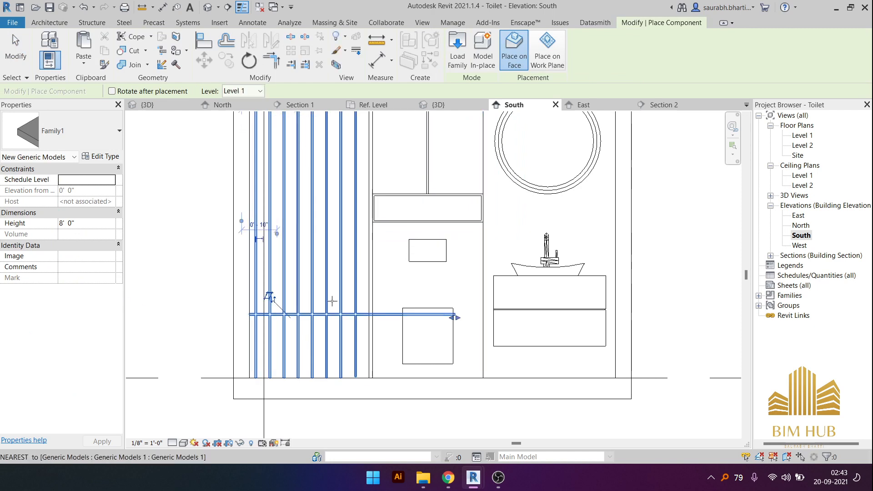
pyautogui.scroll(-5, 332, 301)
pyautogui.press('Escape')
pyautogui.press('Escape')
# - Shorten the horizontal strip at both ends to span only the vertical strips, giving a height of 2' 10 3/4"
pyautogui.scroll(7, 332, 301)
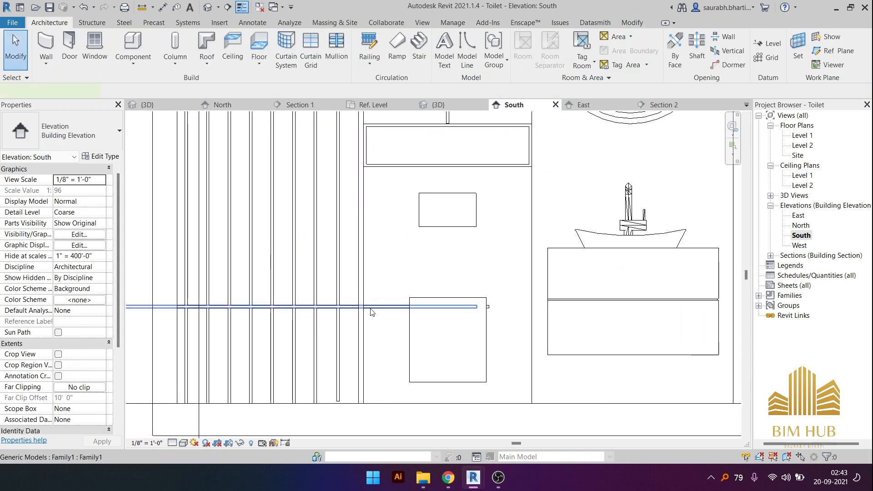
pyautogui.click(370, 312)
pyautogui.moveTo(488, 316); pyautogui.dragTo(352, 311)
pyautogui.scroll(-3, 351, 310)
pyautogui.scroll(4, 351, 309)
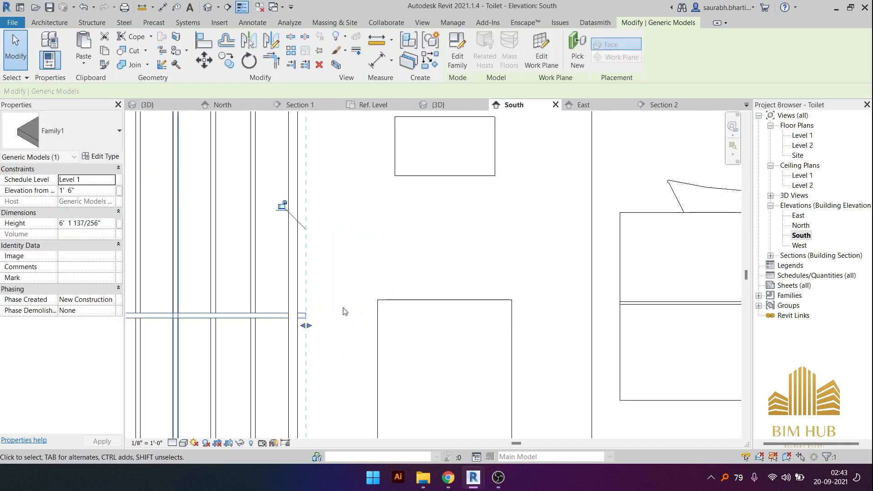
pyautogui.moveTo(303, 322)
pyautogui.mouseDown()
pyautogui.moveTo(279, 318)
pyautogui.moveTo(292, 326)
pyautogui.mouseUp()
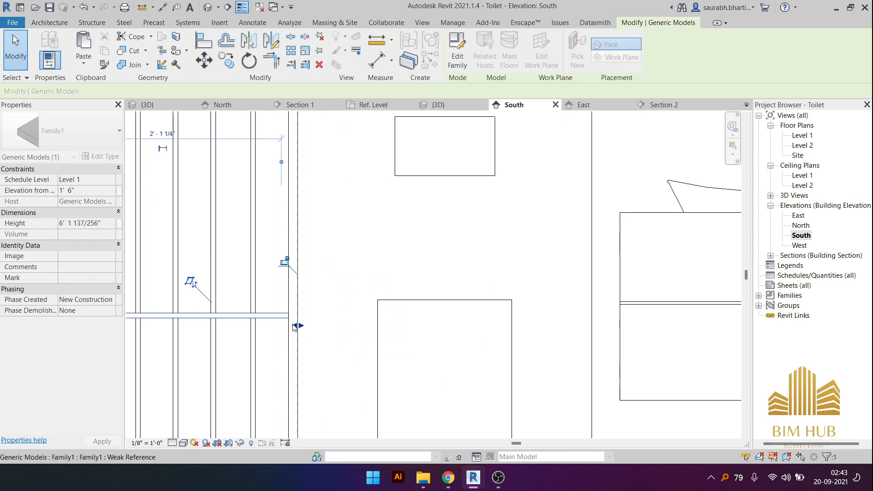
pyautogui.scroll(-3, 230, 313)
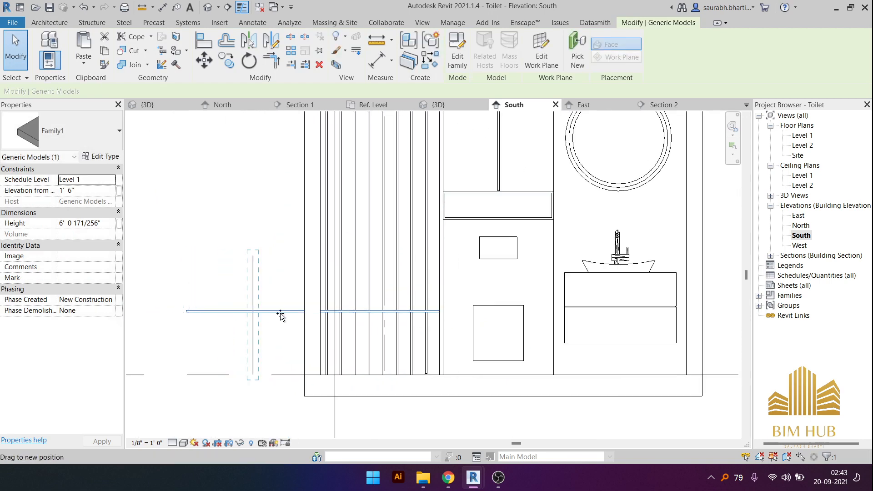
pyautogui.moveTo(315, 313); pyautogui.dragTo(319, 312)
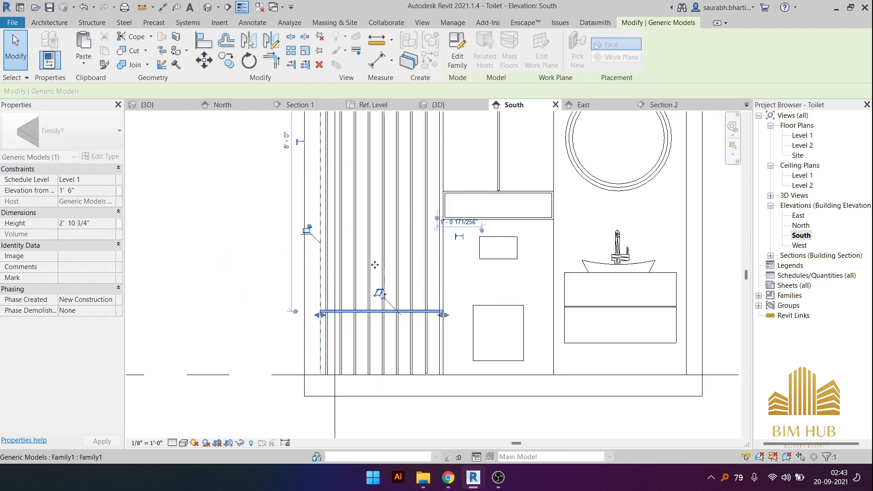
# - Copy the horizontal strip upward four times with multiple copies, spacing them about 1' 6" apart across the vertical strips
pyautogui.scroll(-3, 374, 263)
pyautogui.moveTo(353, 220); pyautogui.dragTo(351, 241, button='middle')
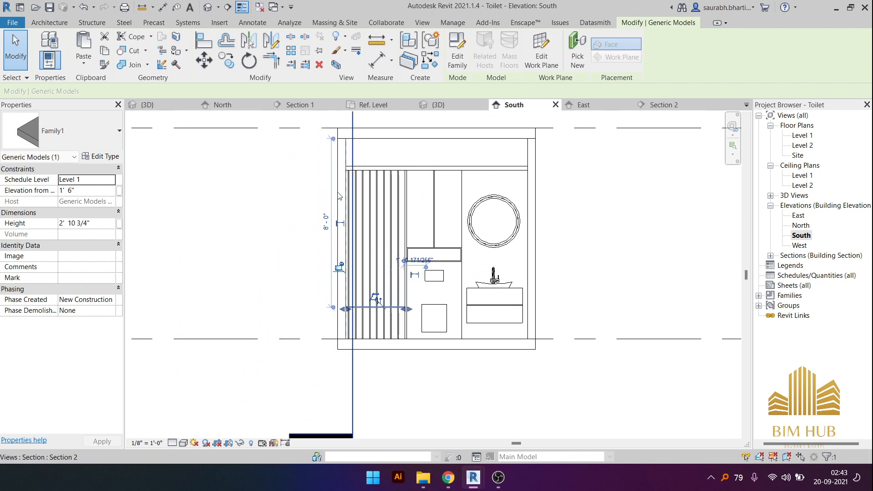
pyautogui.click(222, 65)
pyautogui.scroll(4, 351, 332)
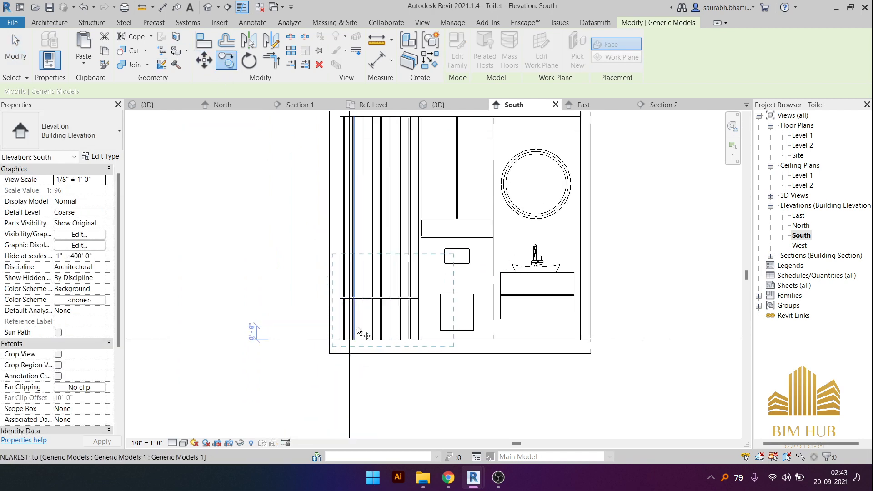
pyautogui.click(324, 348)
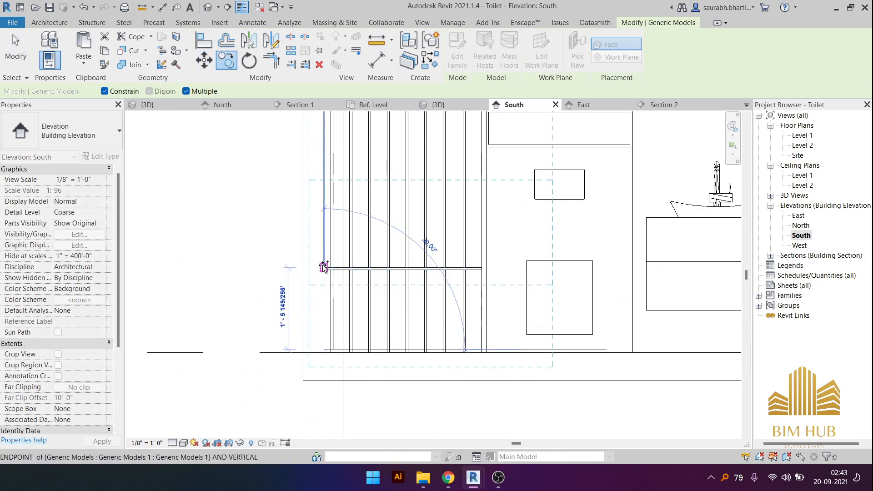
pyautogui.click(324, 267)
pyautogui.click(323, 182)
pyautogui.moveTo(347, 229); pyautogui.dragTo(350, 405, button='middle')
pyautogui.click(326, 277)
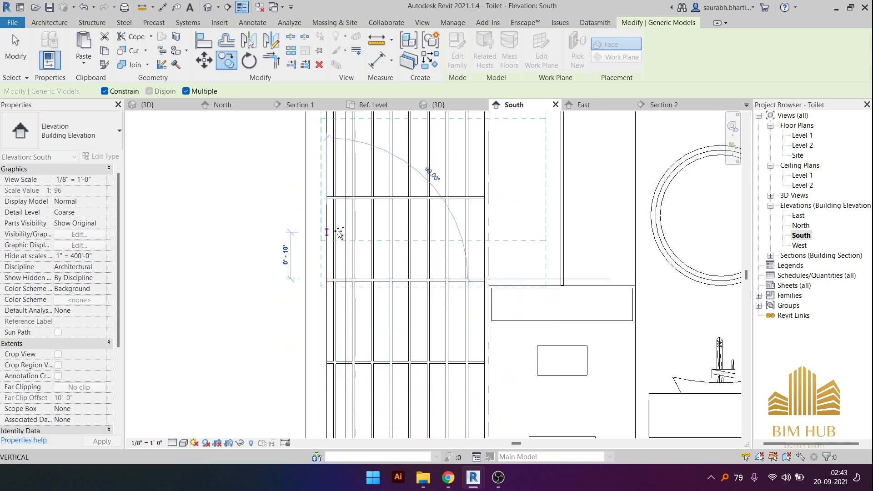
pyautogui.moveTo(337, 231); pyautogui.dragTo(347, 303, button='middle')
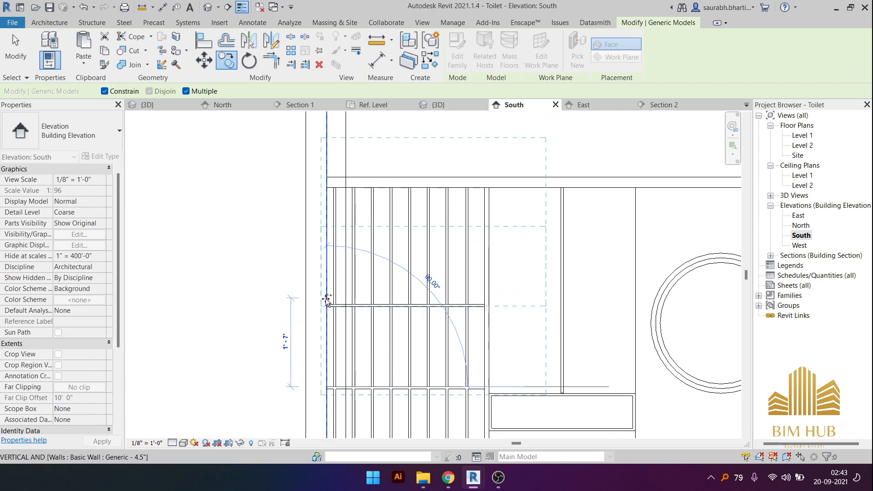
pyautogui.click(328, 303)
pyautogui.scroll(-8, 328, 304)
pyautogui.press('Escape')
pyautogui.press('Escape')
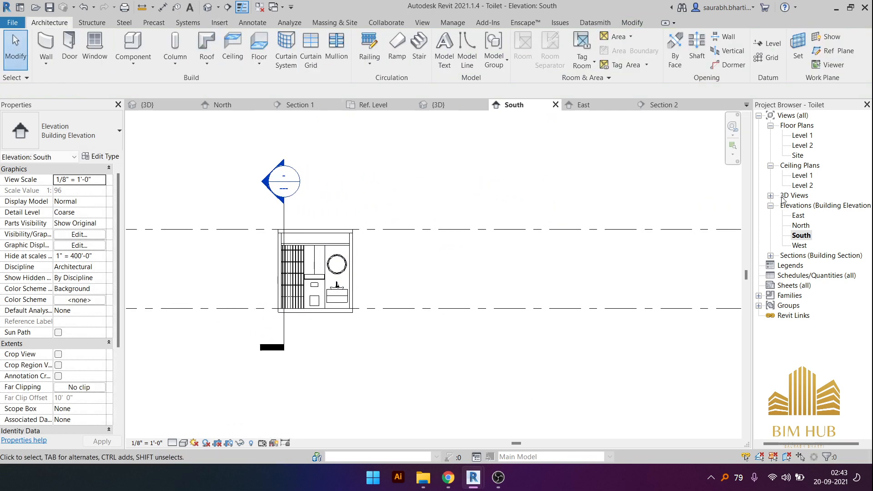
# - Open Section 2 and place a Family1 strip horizontally on the side wall across the lower part of the vertical strips
pyautogui.doubleClick(281, 182)
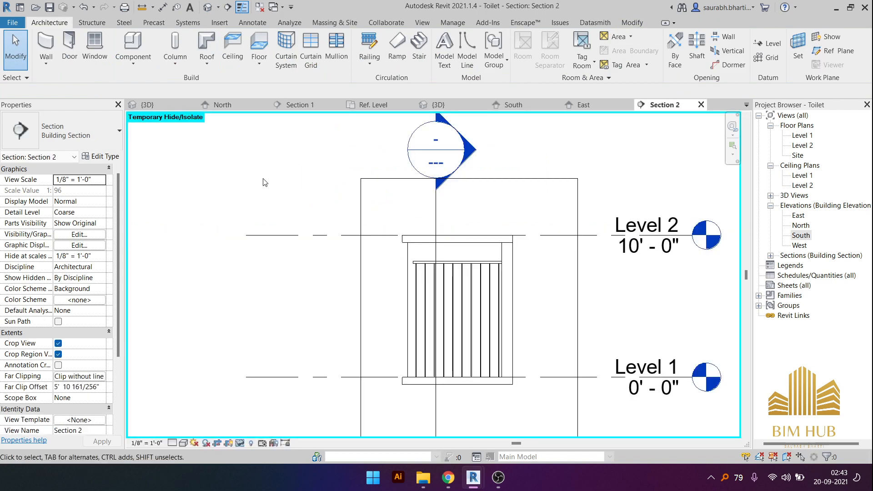
pyautogui.scroll(-2, 492, 285)
pyautogui.scroll(5, 492, 285)
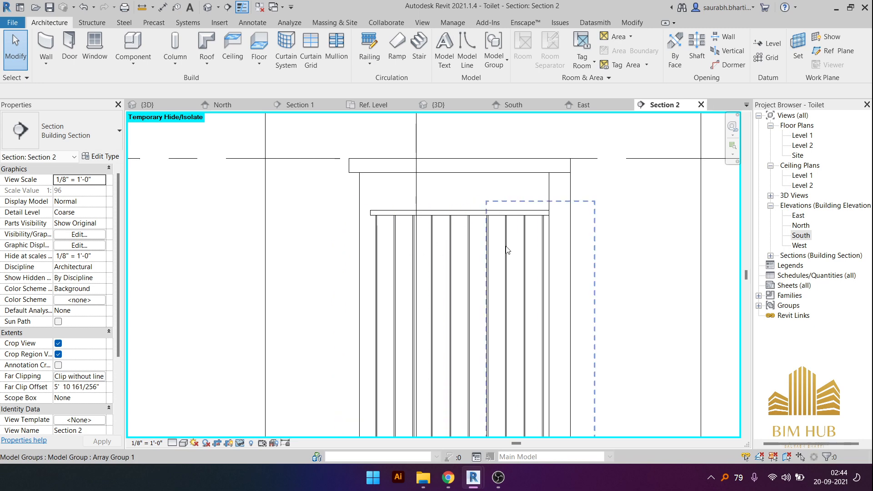
pyautogui.click(544, 239)
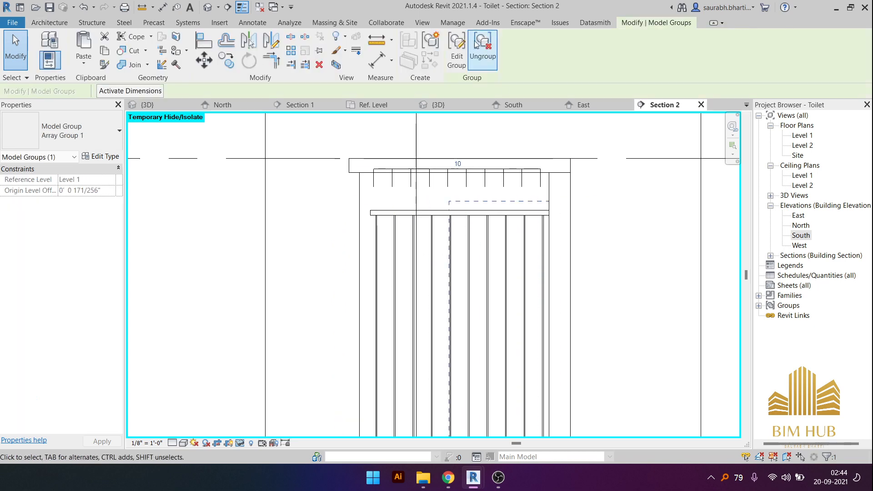
pyautogui.click(405, 198)
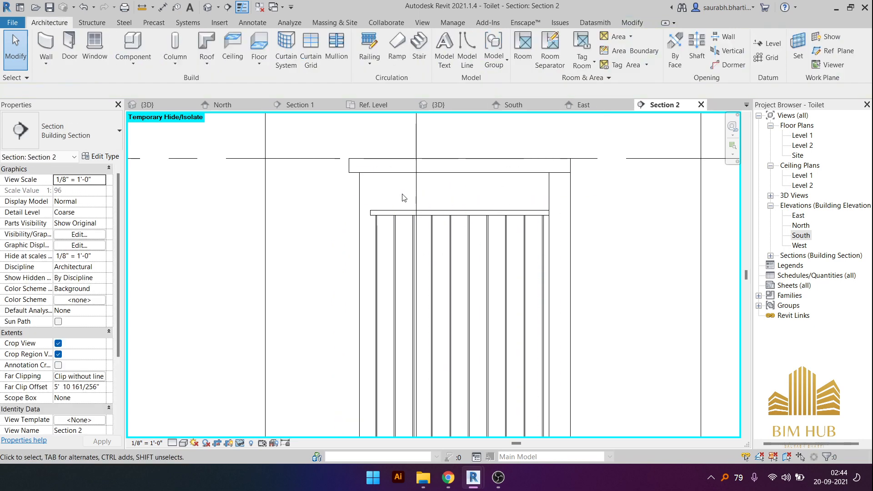
pyautogui.click(140, 68)
pyautogui.moveTo(309, 389); pyautogui.dragTo(224, 94, button='middle')
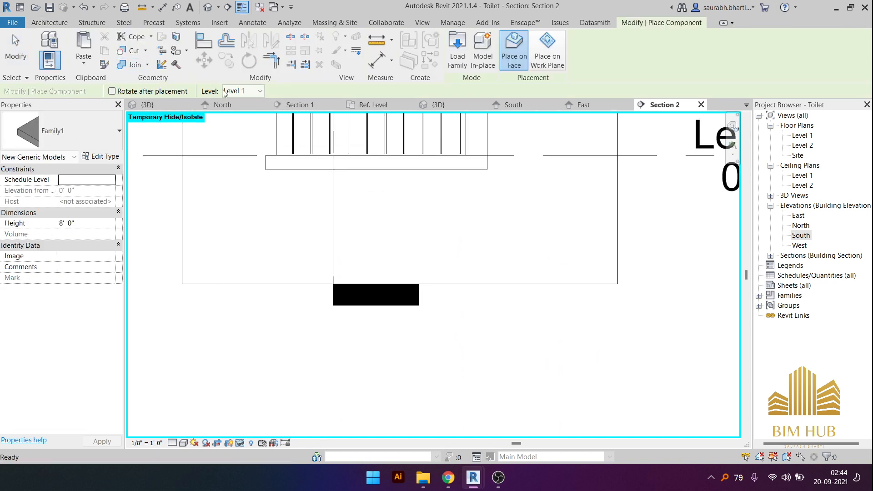
pyautogui.moveTo(257, 137); pyautogui.dragTo(315, 294, button='middle')
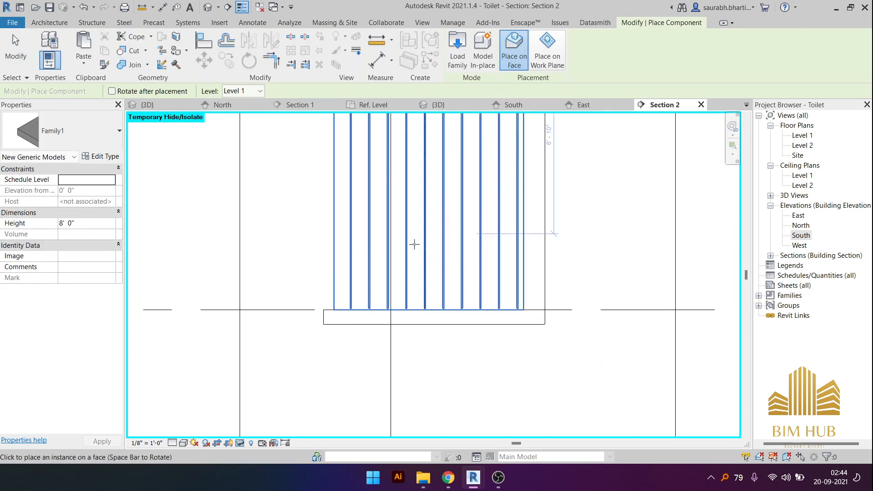
pyautogui.click(334, 272)
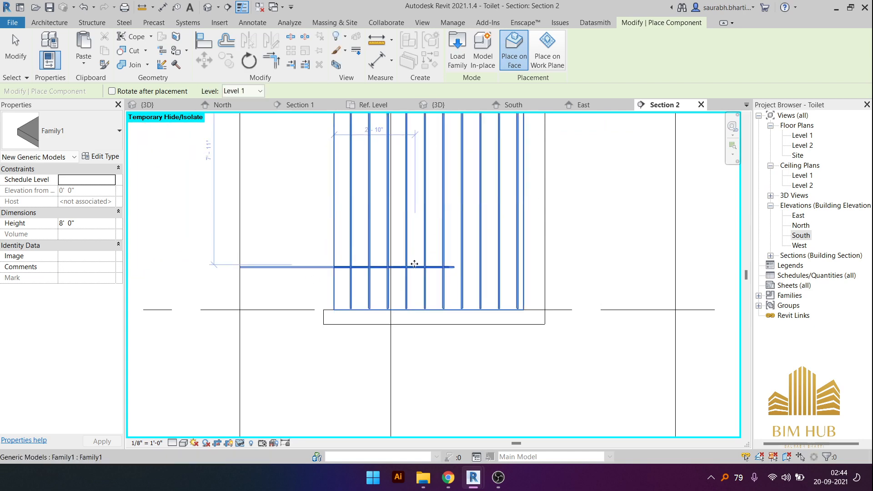
pyautogui.press('Escape')
pyautogui.press('Escape')
pyautogui.scroll(-2, 410, 271)
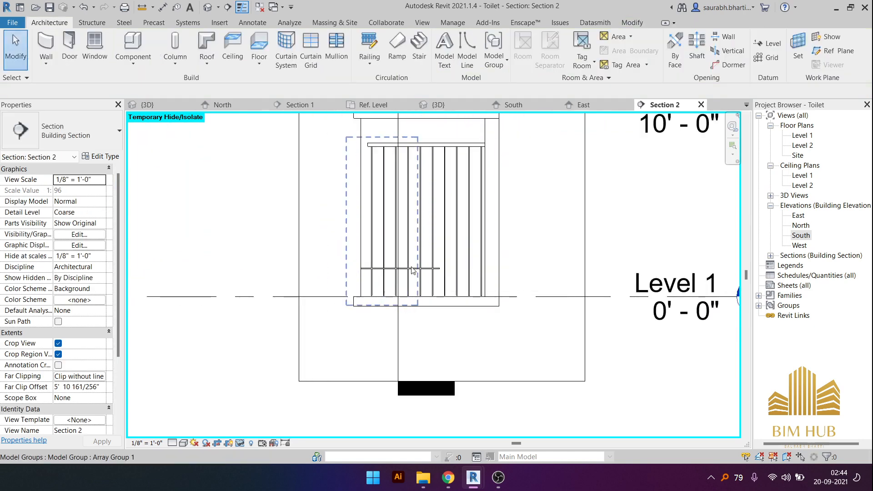
pyautogui.scroll(-1, 412, 270)
# - Open the 3D view and examine the new side-wall horizontal strip beside the back-wall strips
pyautogui.click(208, 8)
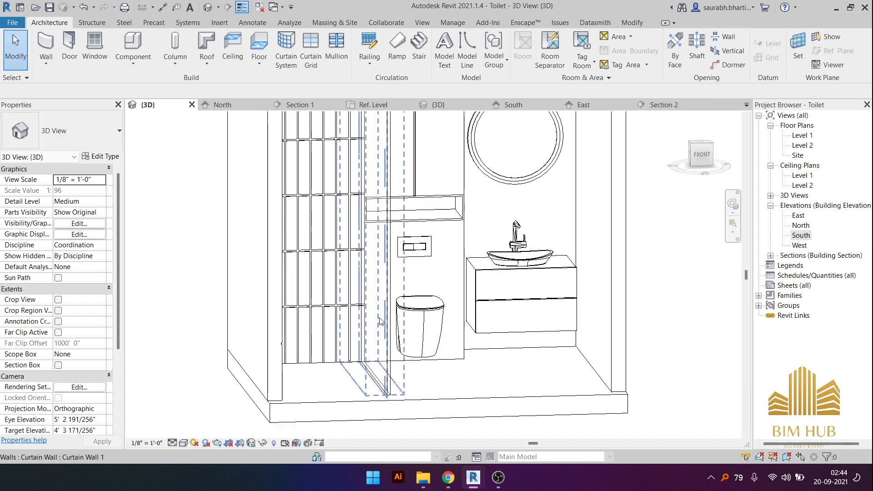
pyautogui.keyDown('shift'); pyautogui.moveTo(380, 321); pyautogui.dragTo(397, 315, button='middle'); pyautogui.keyUp('shift')
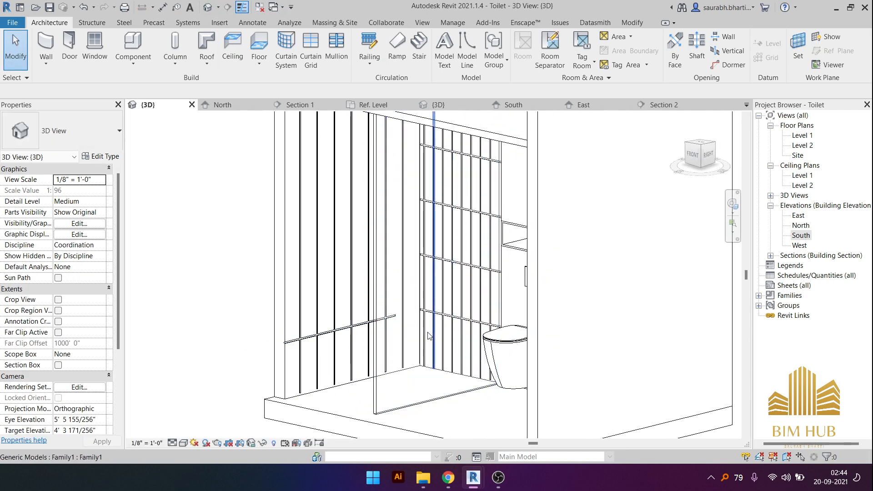
pyautogui.scroll(4, 396, 320)
pyautogui.click(396, 311)
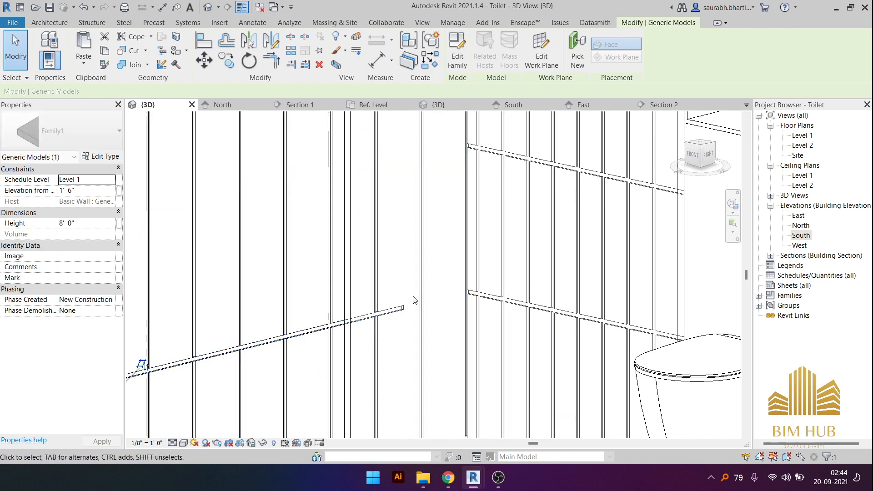
pyautogui.press('Escape')
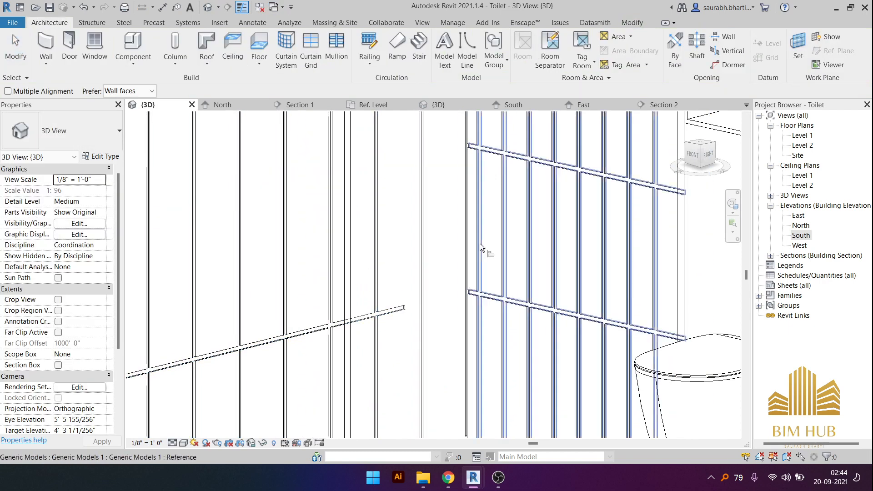
pyautogui.click(497, 299)
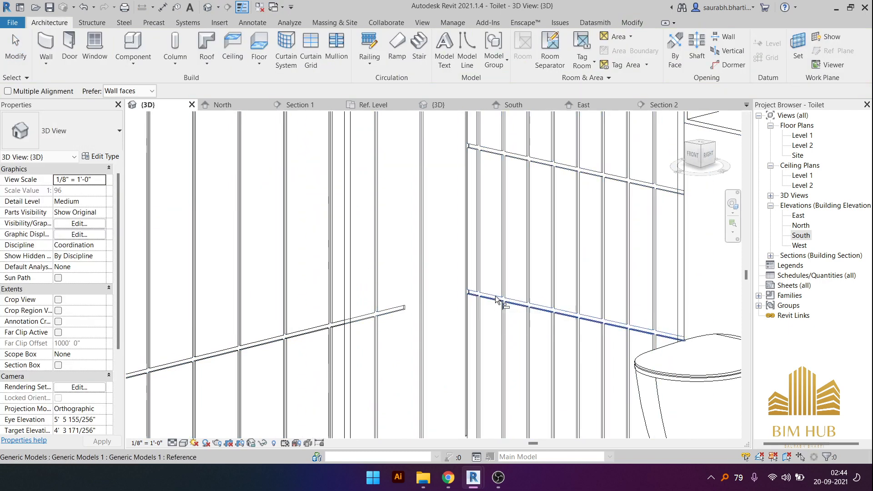
pyautogui.press('Escape')
pyautogui.press('Escape')
# - Switch the 3D view to the right side and temporarily hide the near side wall
pyautogui.click(391, 308)
pyautogui.scroll(-5, 391, 308)
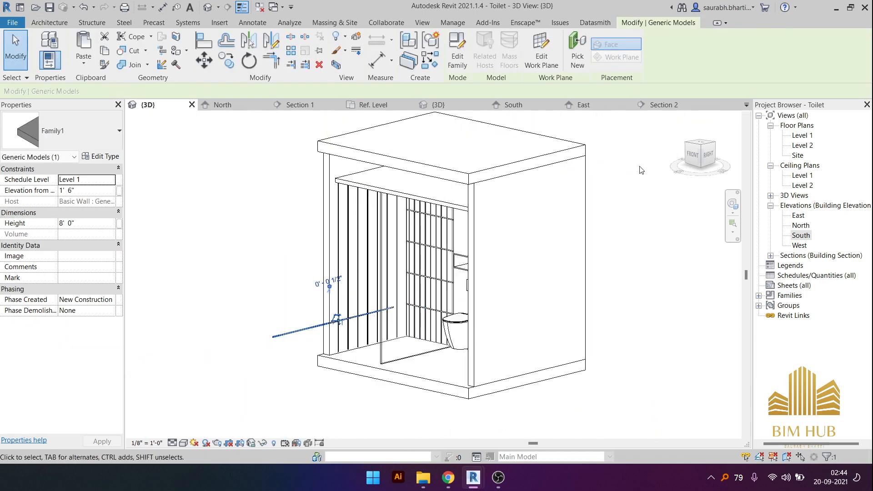
pyautogui.click(710, 161)
pyautogui.click(405, 250)
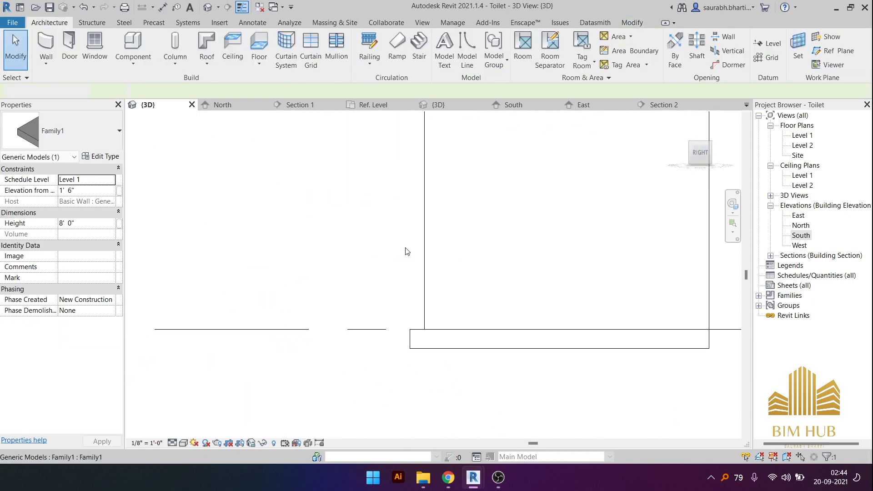
pyautogui.click(485, 309)
pyautogui.press('h')
pyautogui.press('h')
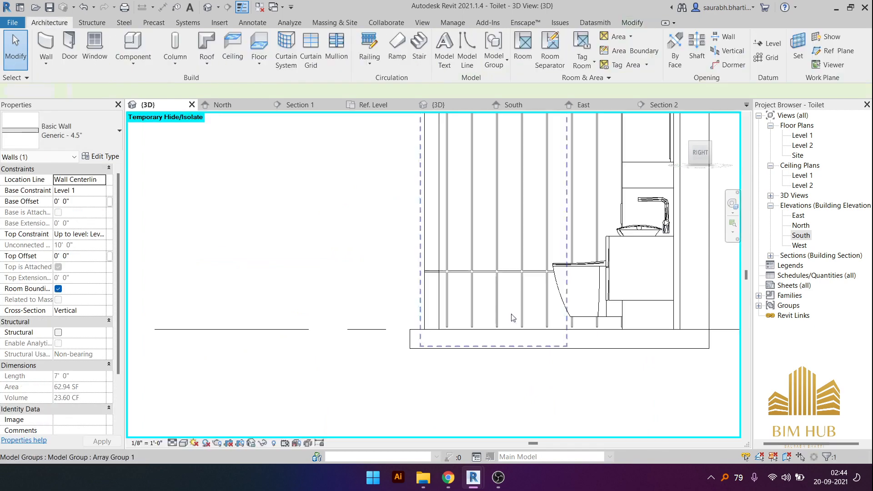
# - Temporarily hide the WC pan and the vanity cabinet that cover the side-wall strips
pyautogui.click(569, 272)
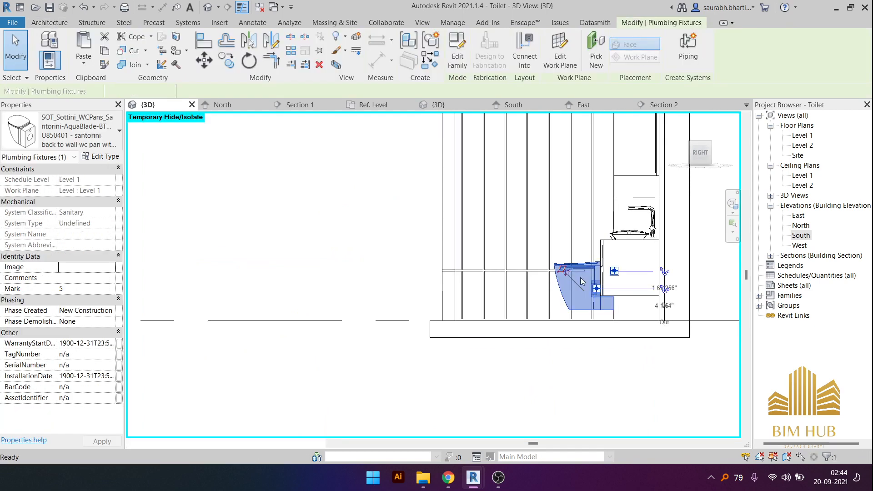
pyautogui.press('h')
pyautogui.press('h')
pyautogui.click(604, 257)
pyautogui.press('h')
pyautogui.press('h')
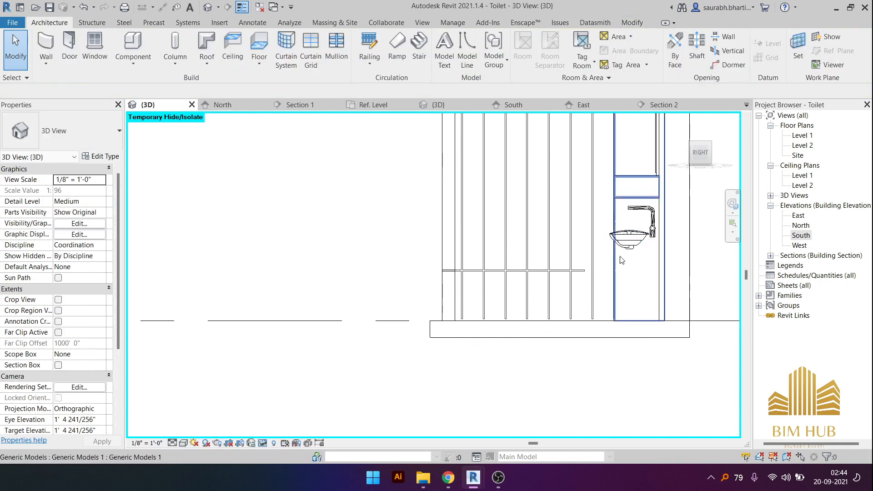
# - Move the side-wall horizontal strip so its inner end meets the back-wall corner, at an elevation of 1' 8"
pyautogui.click(500, 270)
pyautogui.moveTo(501, 272); pyautogui.dragTo(378, 321, button='middle')
pyautogui.scroll(1, 403, 326)
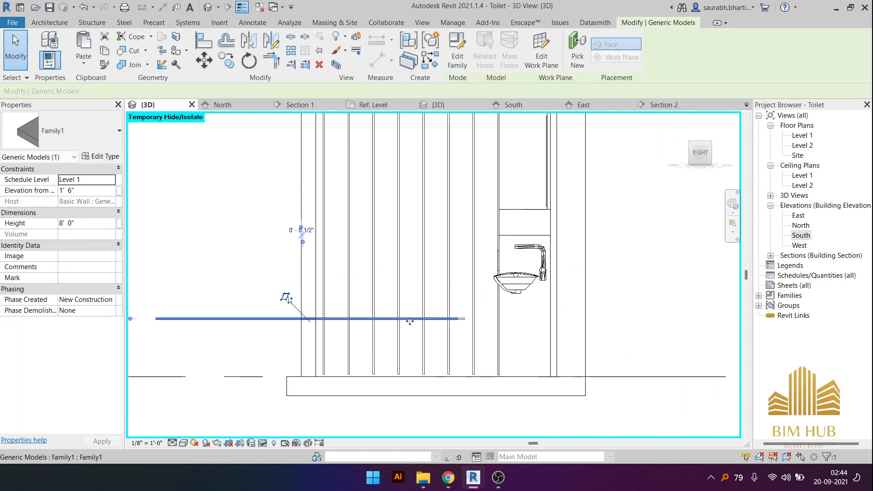
pyautogui.moveTo(410, 321); pyautogui.dragTo(430, 325)
pyautogui.scroll(-2, 204, 314)
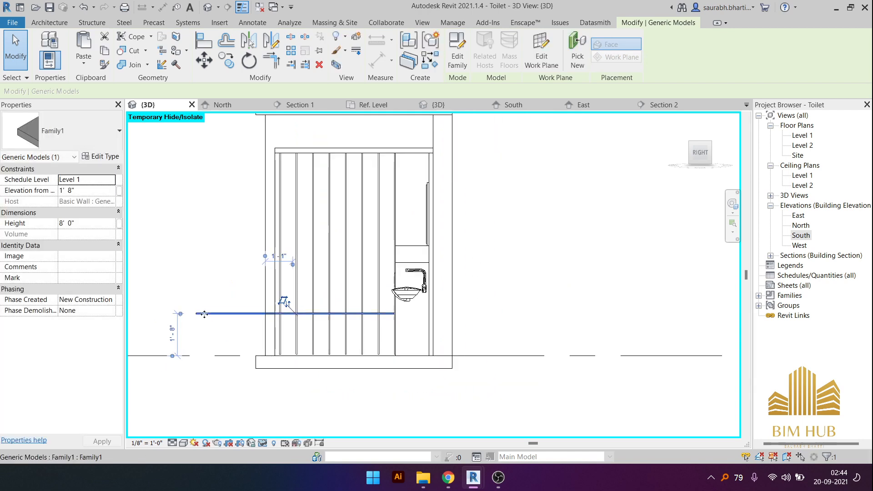
# - Open the South elevation with the side-wall horizontal strip selected, and save the project
pyautogui.keyDown('shift'); pyautogui.moveTo(204, 314); pyautogui.dragTo(273, 353, button='middle'); pyautogui.keyUp('shift')
pyautogui.click(212, 347)
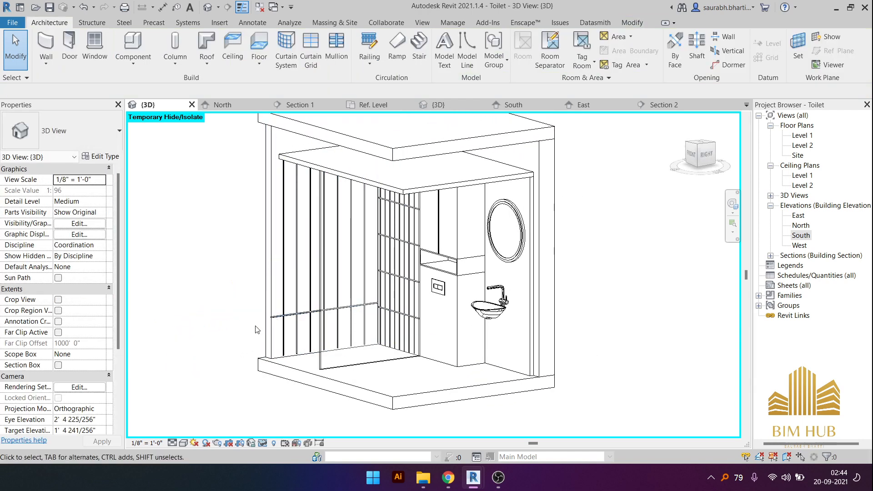
pyautogui.click(253, 319)
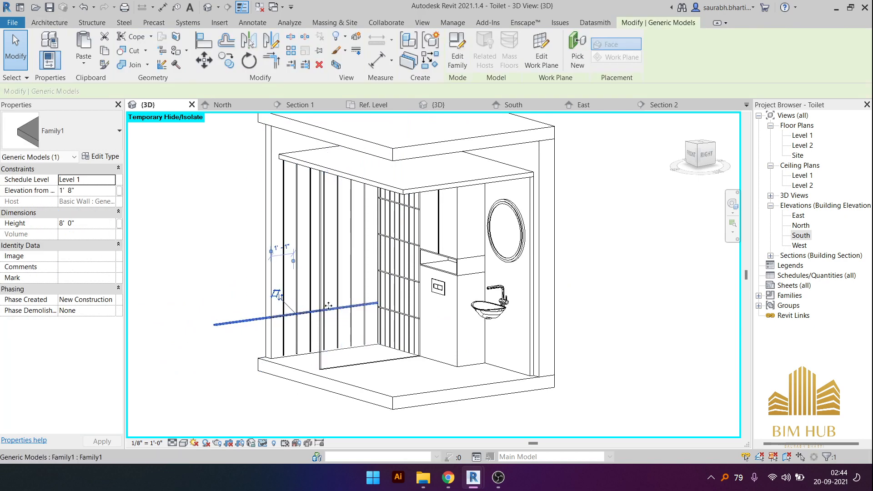
pyautogui.doubleClick(801, 235)
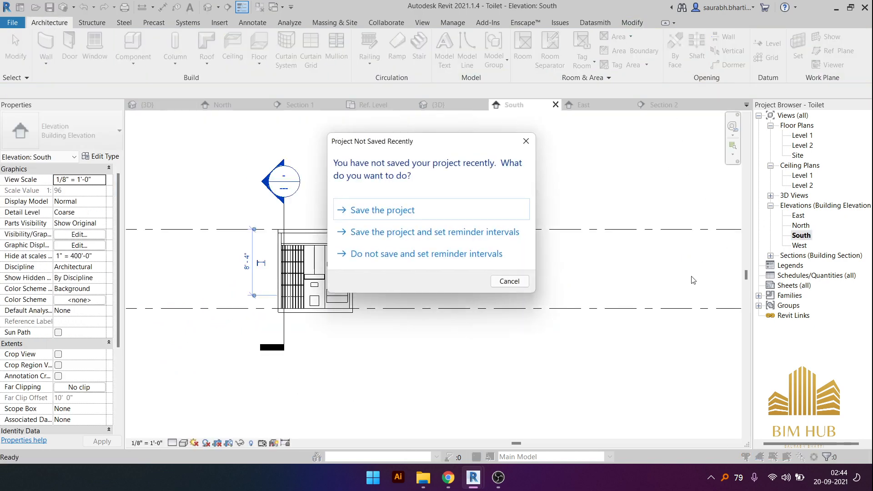
pyautogui.click(414, 220)
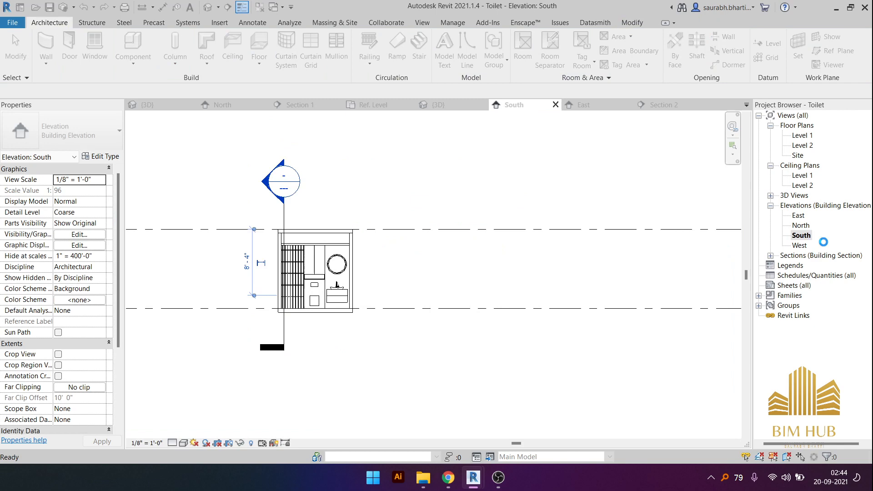
# - Check the North and South elevations and open the West elevation to see the outer walls around the toilet room
pyautogui.doubleClick(801, 225)
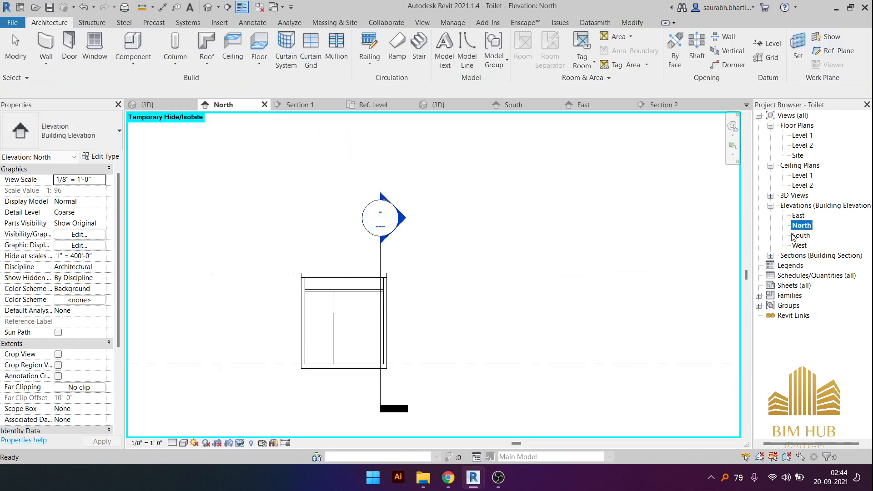
pyautogui.doubleClick(796, 232)
pyautogui.scroll(3, 389, 283)
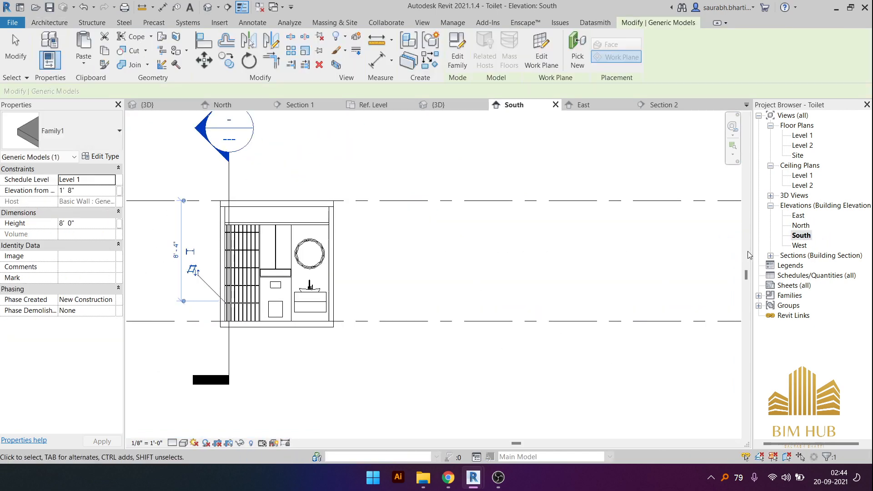
pyautogui.doubleClick(798, 246)
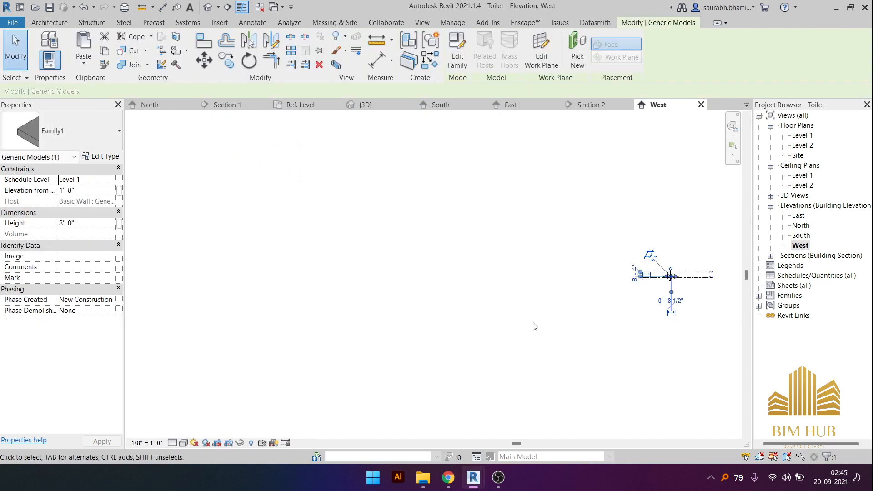
pyautogui.scroll(5, 656, 272)
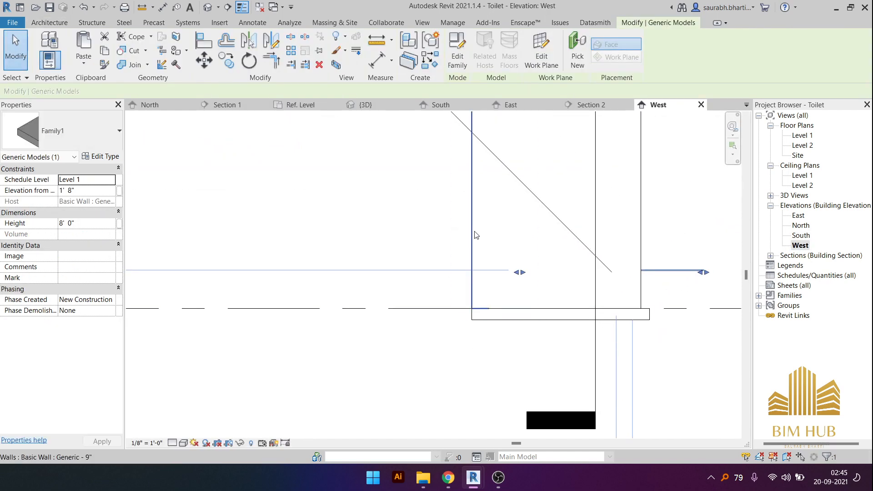
pyautogui.click(474, 231)
pyautogui.scroll(-4, 474, 230)
pyautogui.press('Escape')
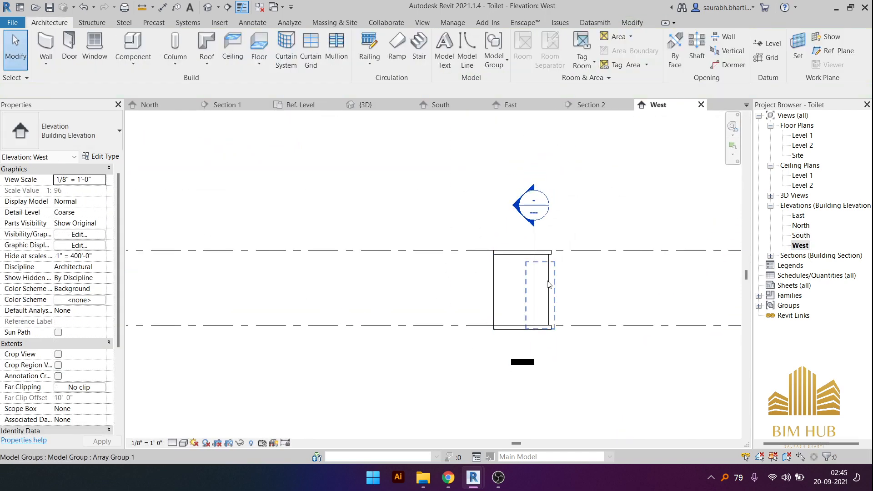
pyautogui.moveTo(495, 279); pyautogui.dragTo(558, 324, button='middle')
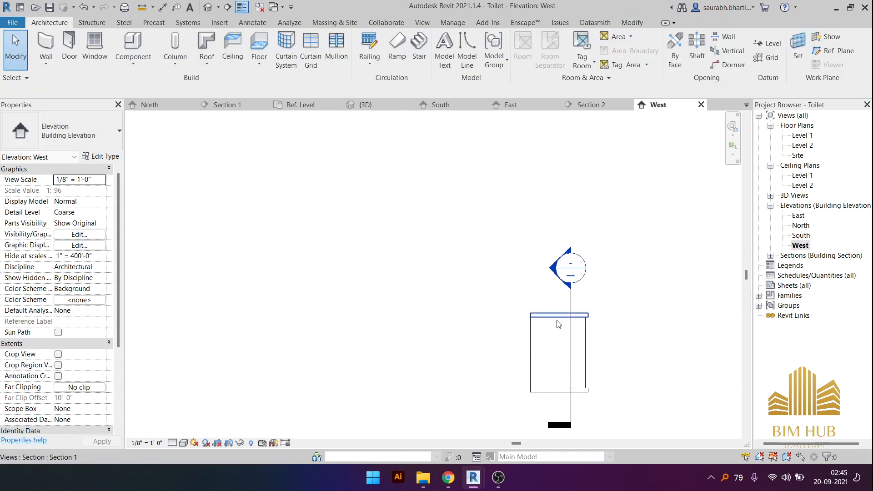
# - Try to temporarily hide the Generic - 9" wall in the West elevation, and reset the temporary hide
pyautogui.click(526, 336)
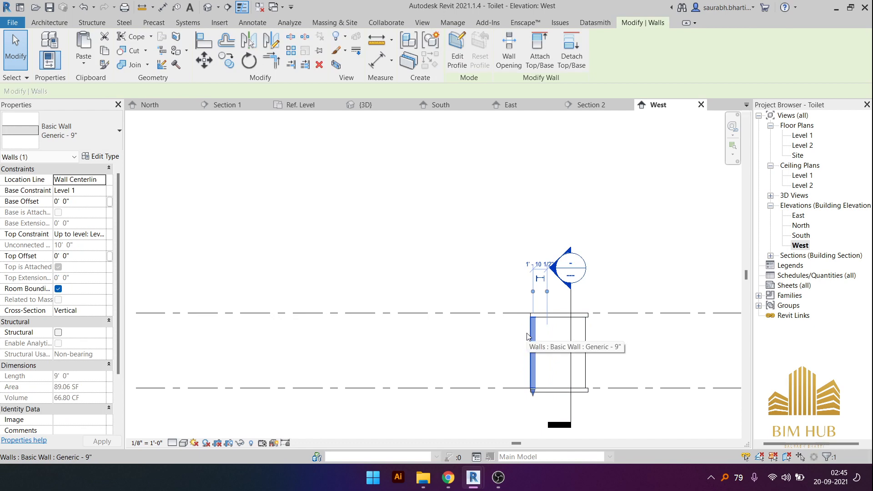
pyautogui.press('h')
pyautogui.press('h')
pyautogui.press('h')
pyautogui.press('r')
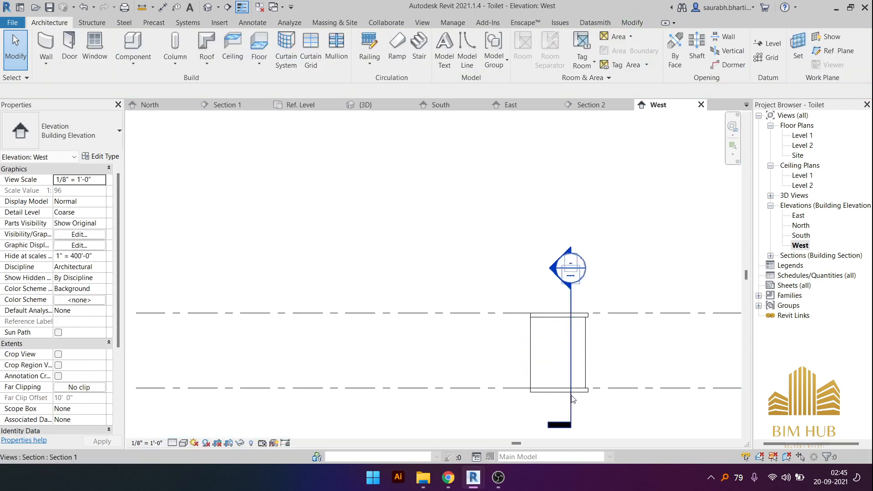
# - Temporarily hide the Generic - 4.5" wall that covers the room interior in the West elevation
pyautogui.click(564, 387)
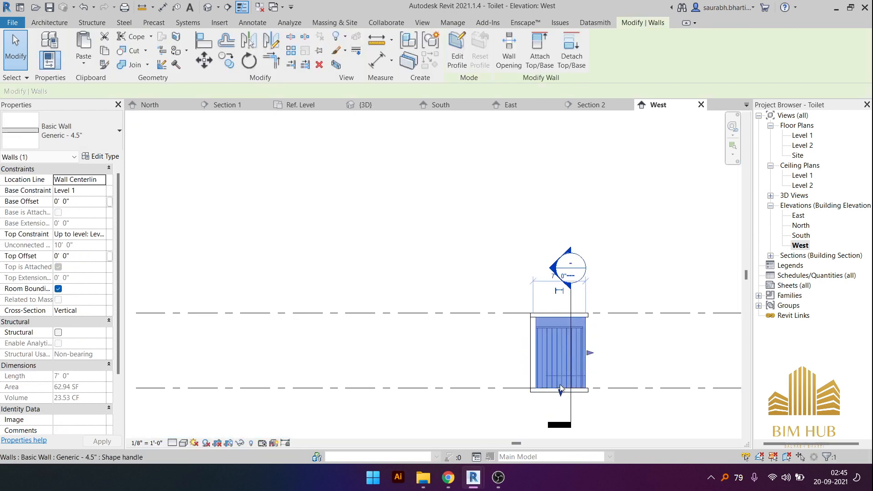
pyautogui.press('h')
pyautogui.press('h')
pyautogui.scroll(5, 531, 345)
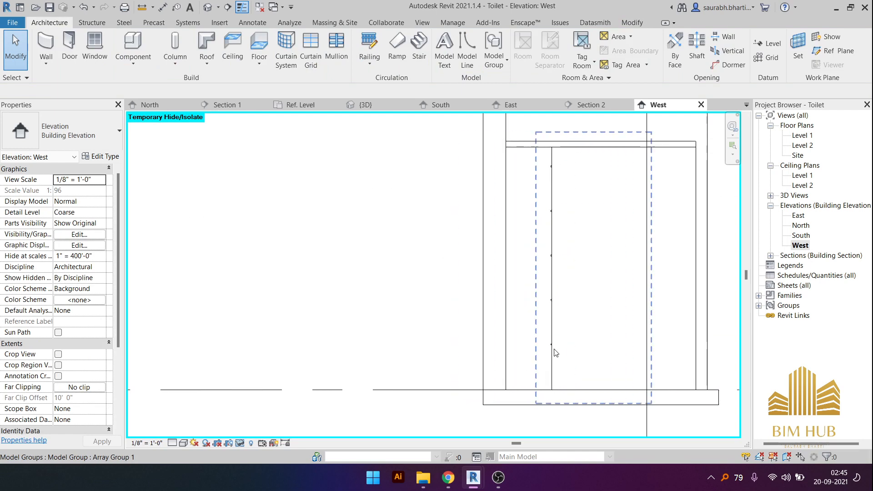
pyautogui.scroll(-5, 547, 346)
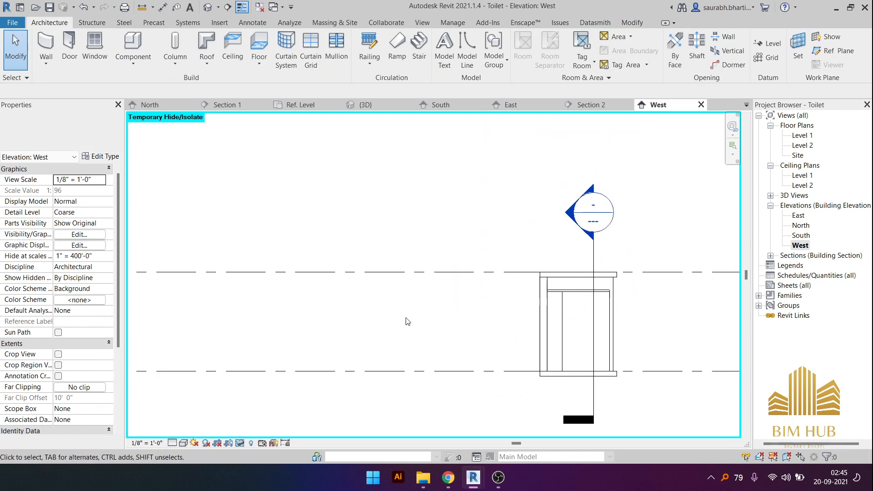
# - Delete the horizontal strip on the side wall in the 3D view
pyautogui.click(208, 7)
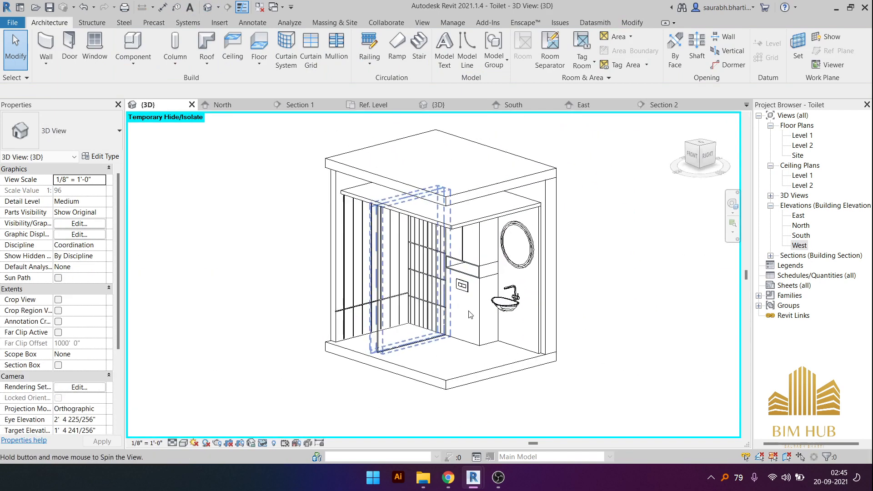
pyautogui.scroll(5, 369, 307)
pyautogui.scroll(1, 369, 307)
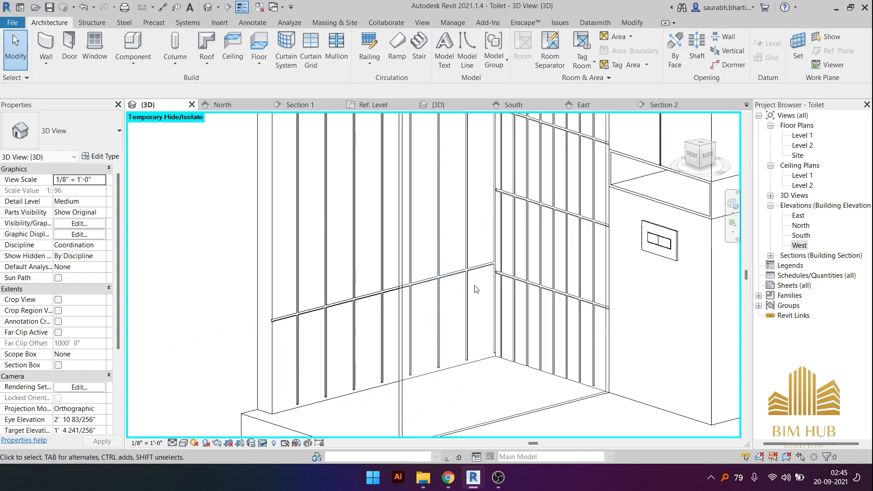
pyautogui.click(448, 278)
pyautogui.press('Delete')
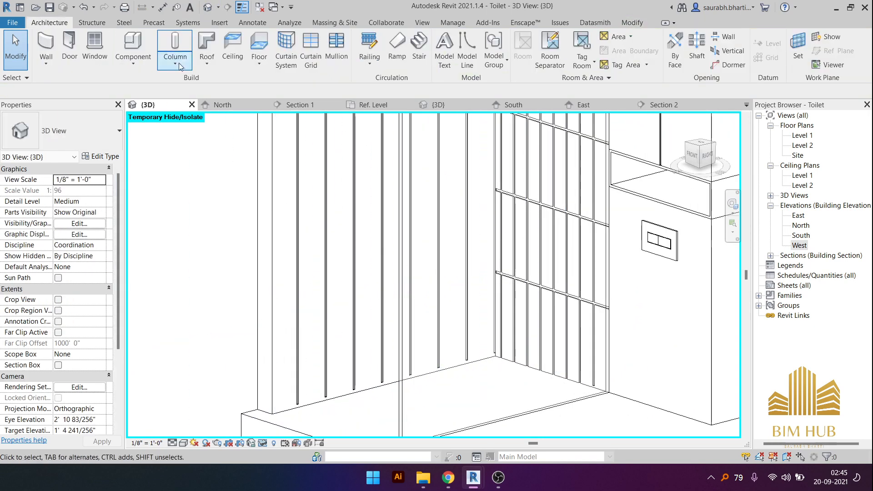
pyautogui.click(132, 55)
pyautogui.click(155, 77)
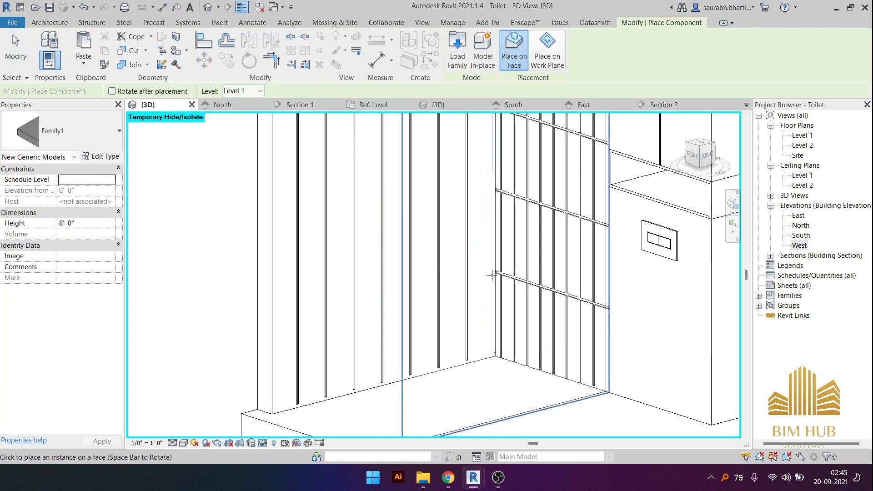
pyautogui.press('Escape')
pyautogui.press('Escape')
pyautogui.scroll(-3, 464, 285)
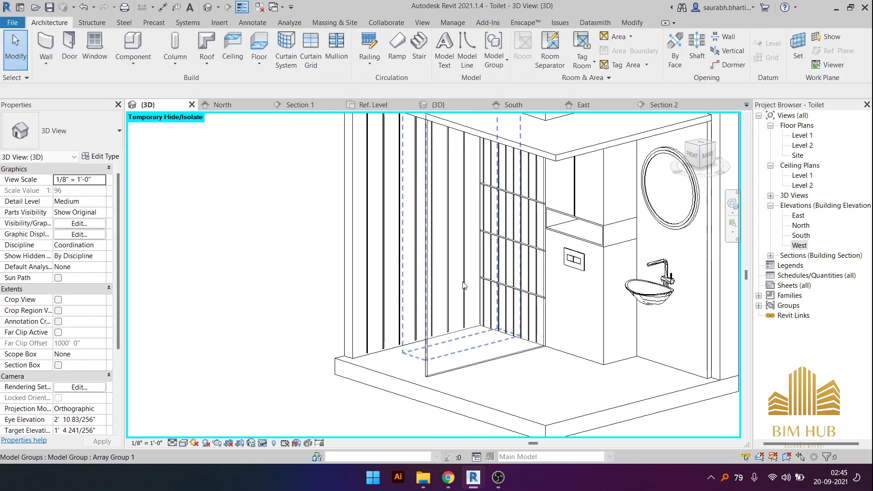
# - Delete the glass curtain wall partition that stands in front of the strips
pyautogui.keyDown('shift'); pyautogui.moveTo(475, 284); pyautogui.dragTo(484, 293, button='middle'); pyautogui.keyUp('shift')
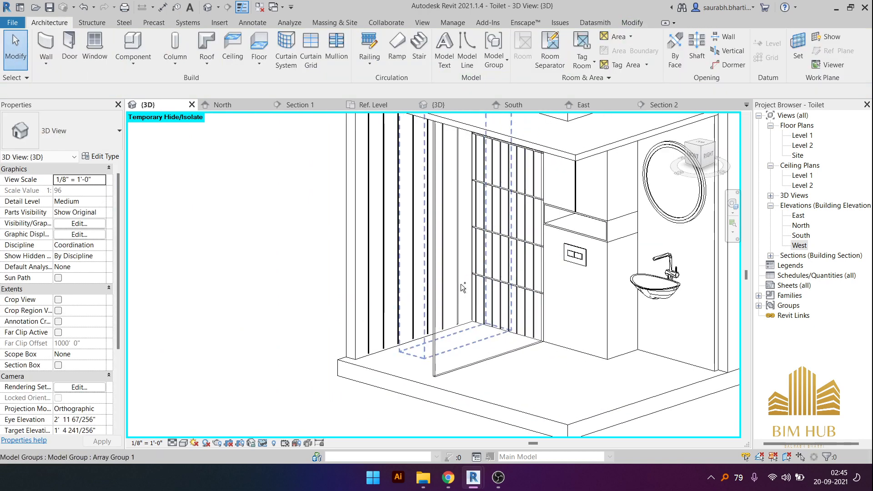
pyautogui.scroll(3, 460, 283)
pyautogui.click(400, 293)
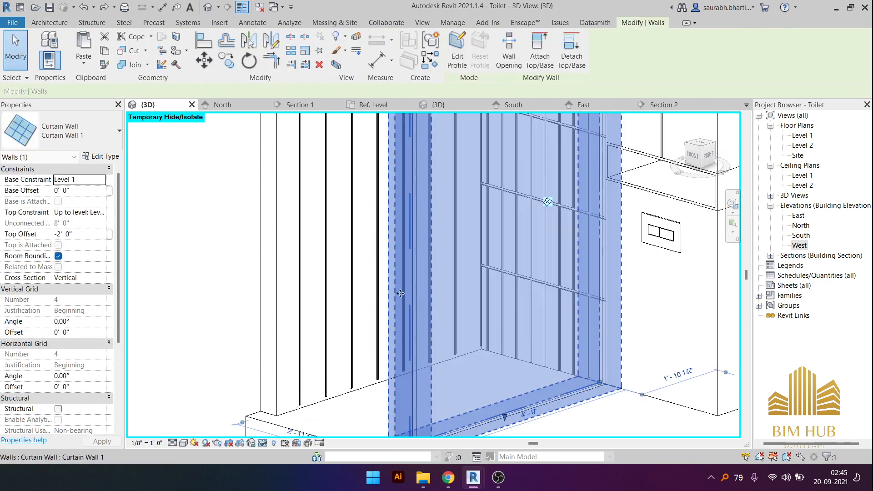
pyautogui.press('Delete')
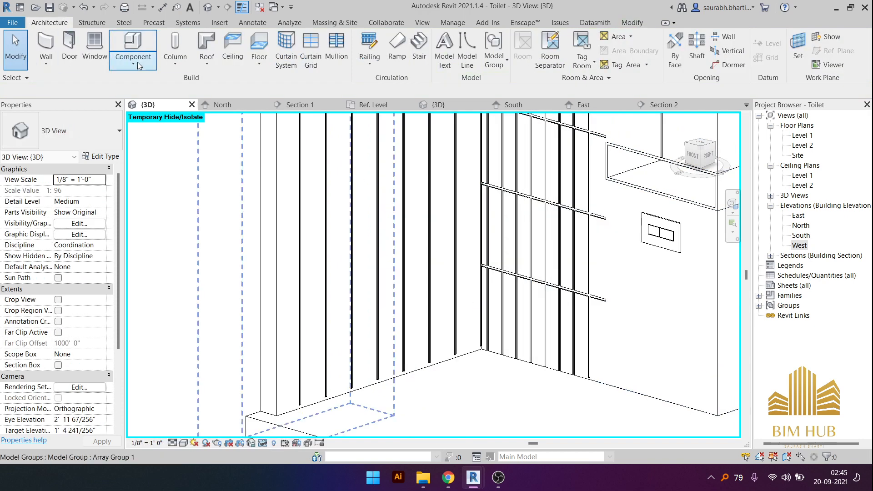
# - Place a horizontal Family1 component on the side-wall face, meeting the lowest back-wall horizontal strip at the corner
pyautogui.click(126, 44)
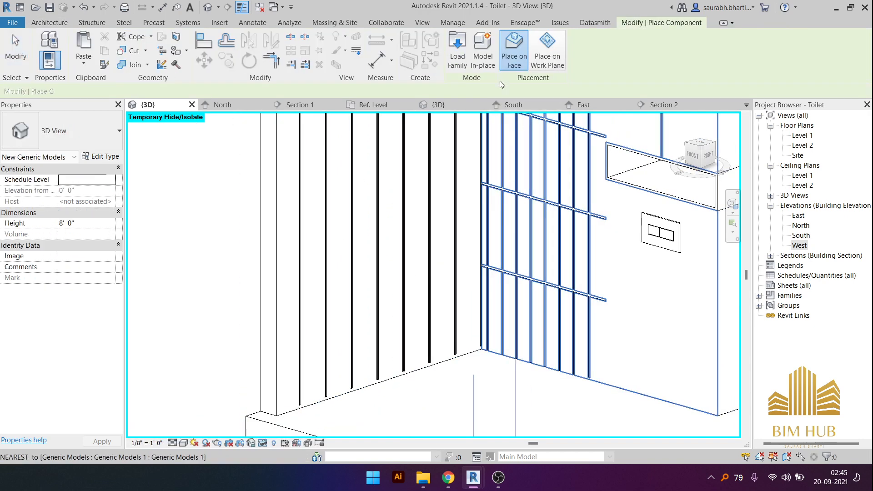
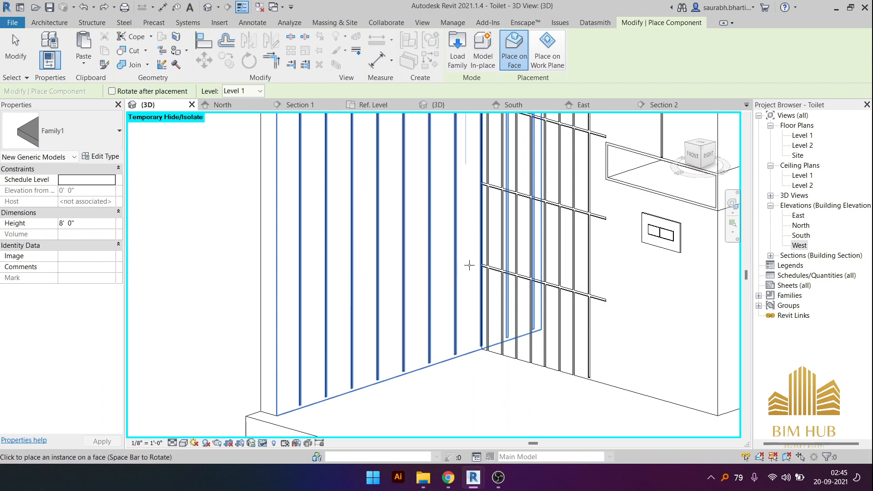
pyautogui.click(472, 267)
pyautogui.press('Escape')
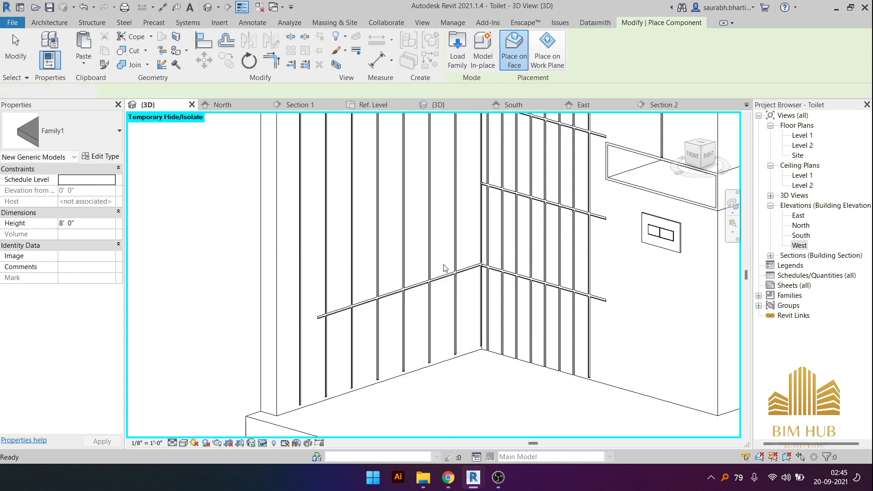
# - Switch the 3D view to the right side and select the new horizontal strip on the side wall
pyautogui.scroll(-1, 444, 271)
pyautogui.keyDown('shift'); pyautogui.moveTo(444, 271); pyautogui.dragTo(368, 284, button='middle'); pyautogui.keyUp('shift')
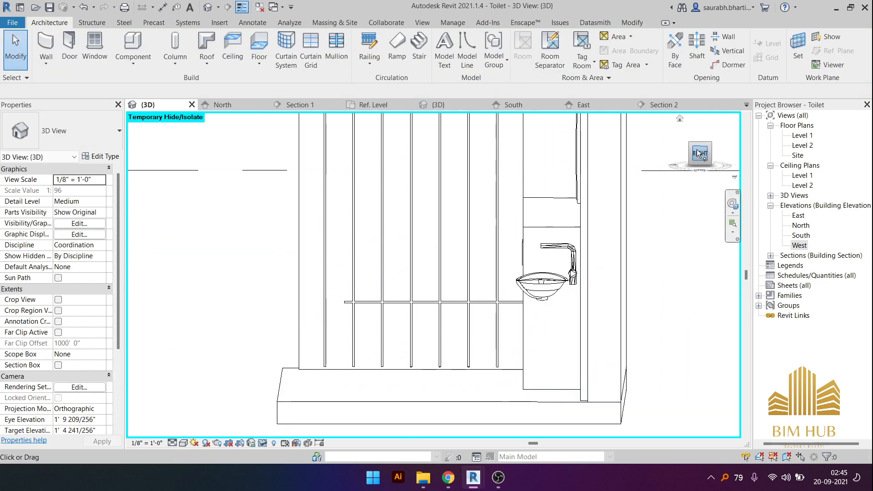
pyautogui.scroll(-5, 495, 279)
pyautogui.scroll(5, 464, 286)
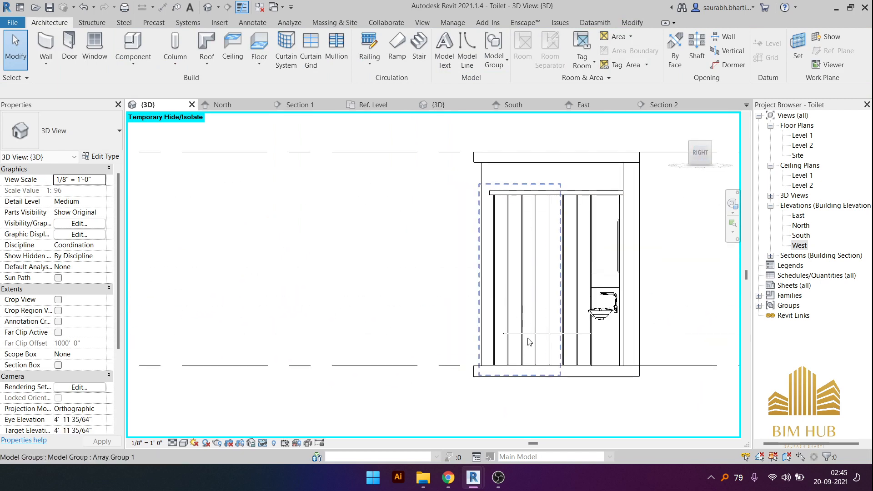
pyautogui.scroll(5, 529, 342)
pyautogui.click(507, 311)
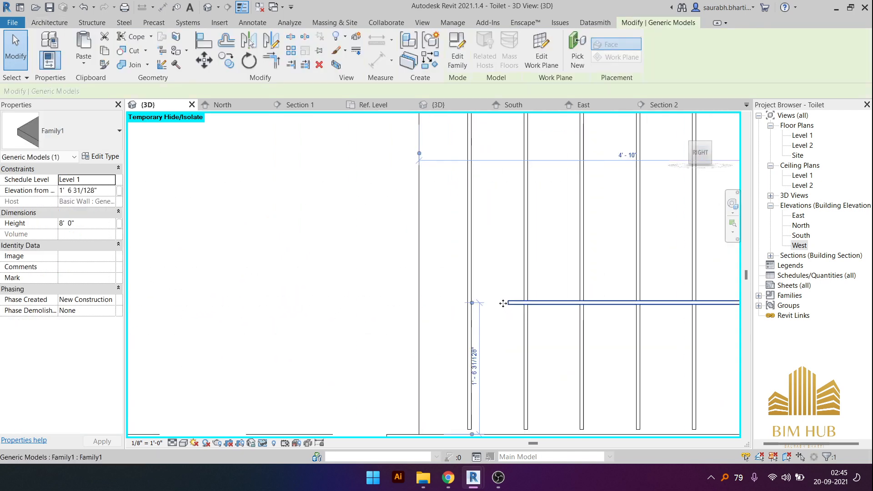
pyautogui.scroll(-3, 507, 311)
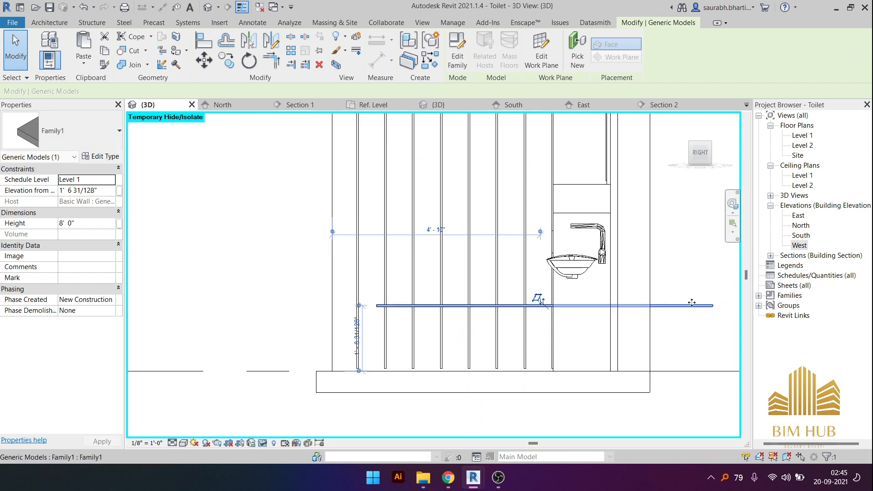
# - In the West elevation, adjust both ends of the selected strip to the inner wall faces, giving a length of 6' 3"
pyautogui.doubleClick(798, 246)
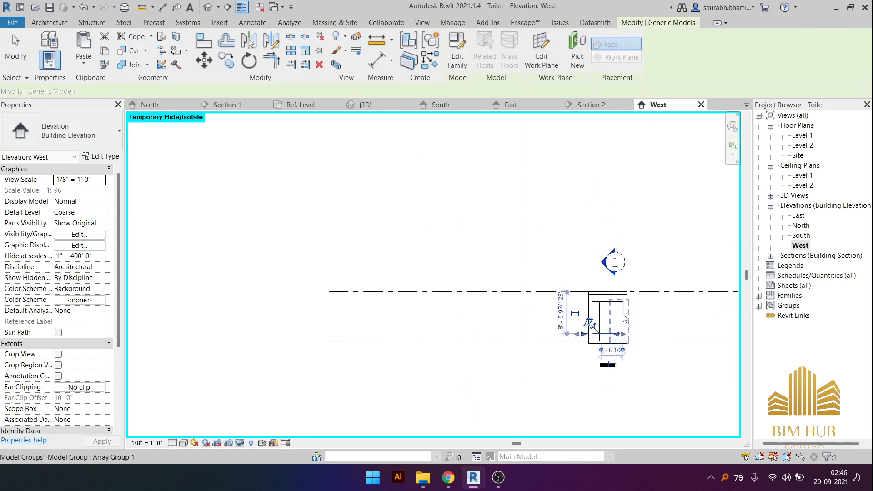
pyautogui.scroll(2, 622, 327)
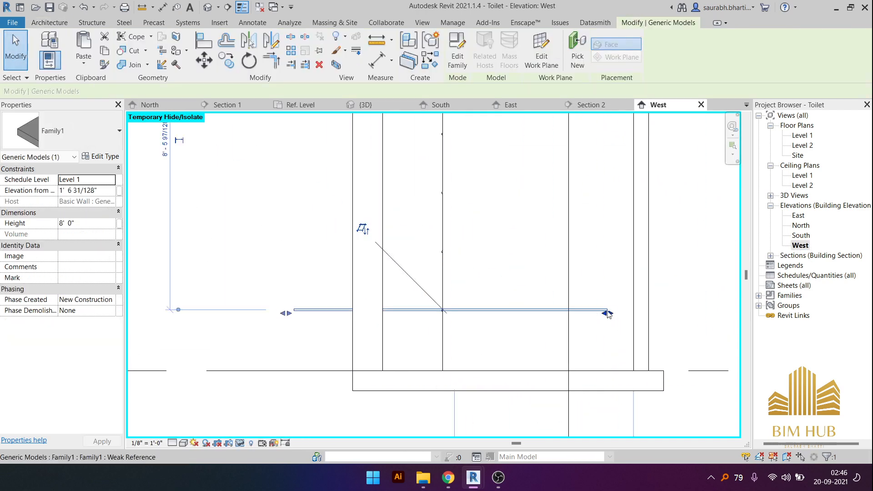
pyautogui.moveTo(610, 313); pyautogui.dragTo(635, 312)
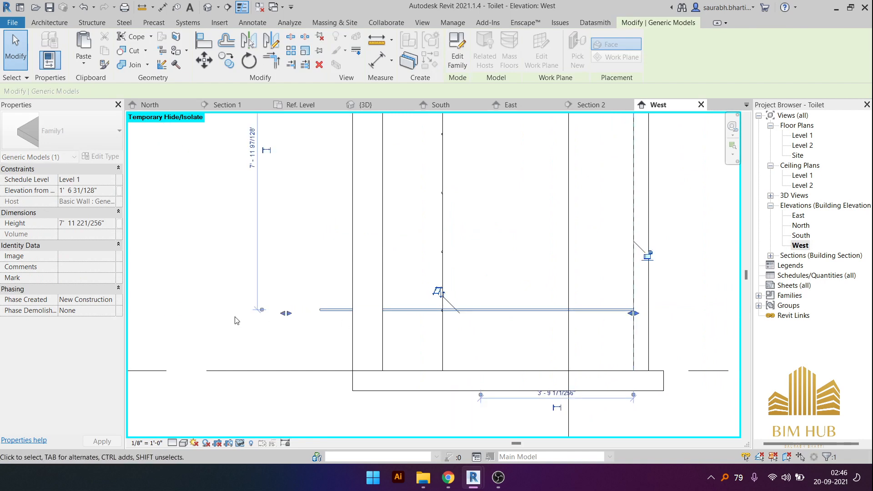
pyautogui.moveTo(292, 315); pyautogui.dragTo(384, 314)
pyautogui.scroll(-2, 387, 311)
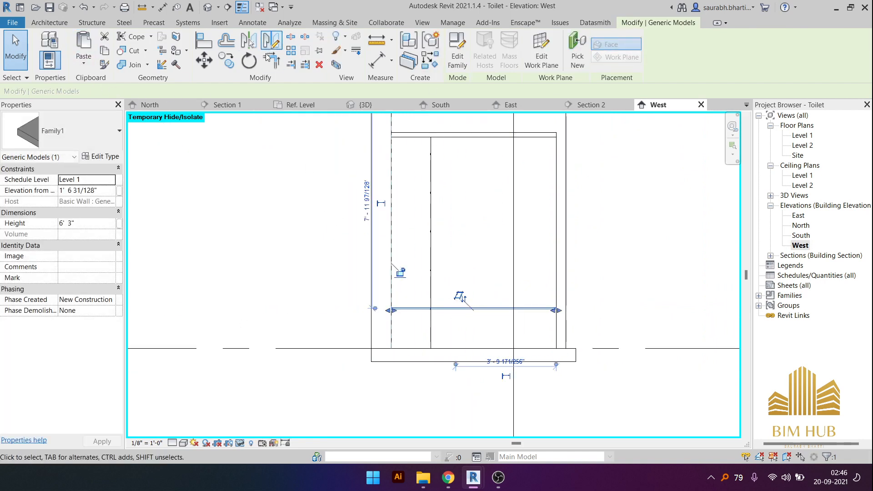
# - Copy the selected side-wall strip upward three times with multiple constrained copies, spaced by its 1' 6 31/128" height above the floor
pyautogui.click(227, 61)
pyautogui.click(390, 349)
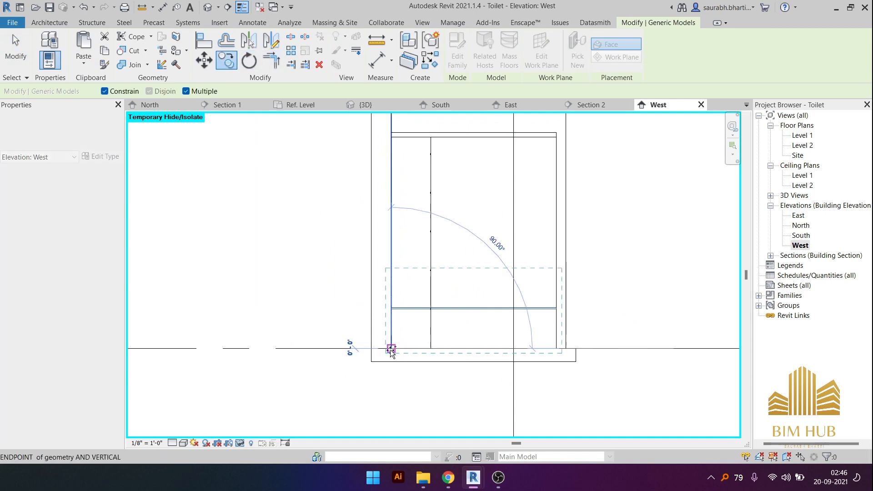
pyautogui.scroll(2, 386, 337)
pyautogui.scroll(2, 381, 311)
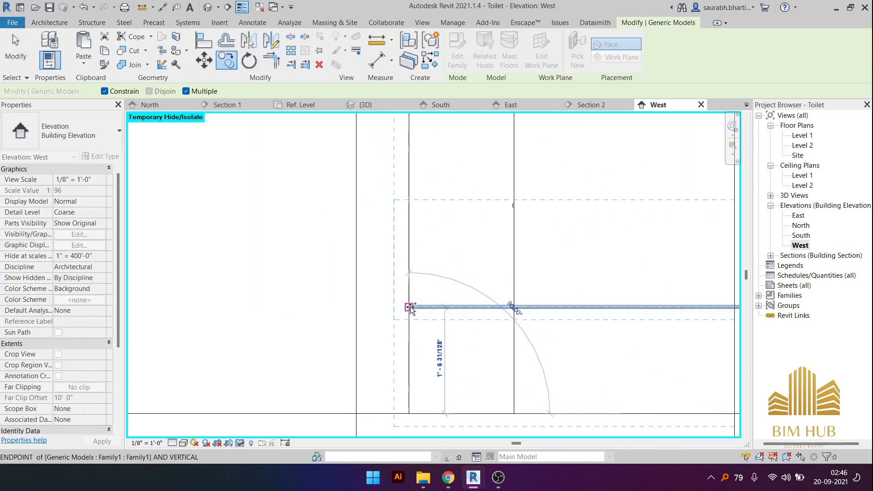
pyautogui.scroll(5, 409, 304)
pyautogui.click(403, 297)
pyautogui.moveTo(404, 116); pyautogui.dragTo(377, 338, button='middle')
pyautogui.scroll(-2, 377, 337)
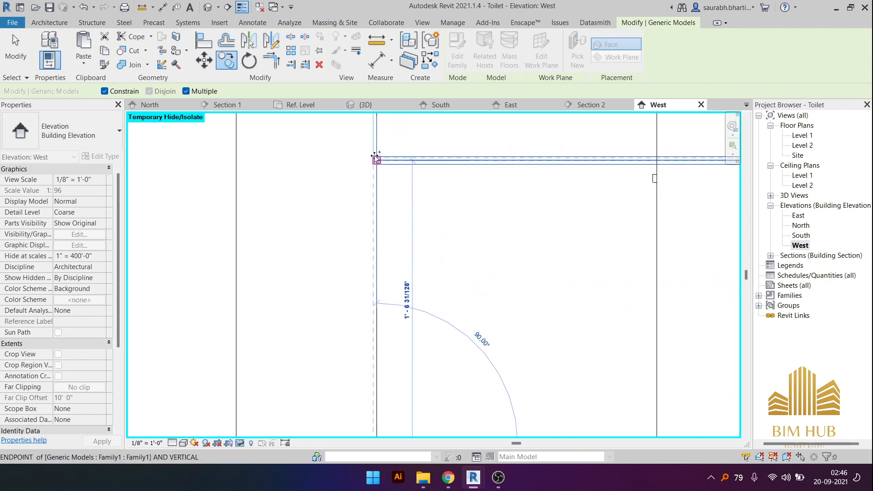
pyautogui.scroll(4, 374, 156)
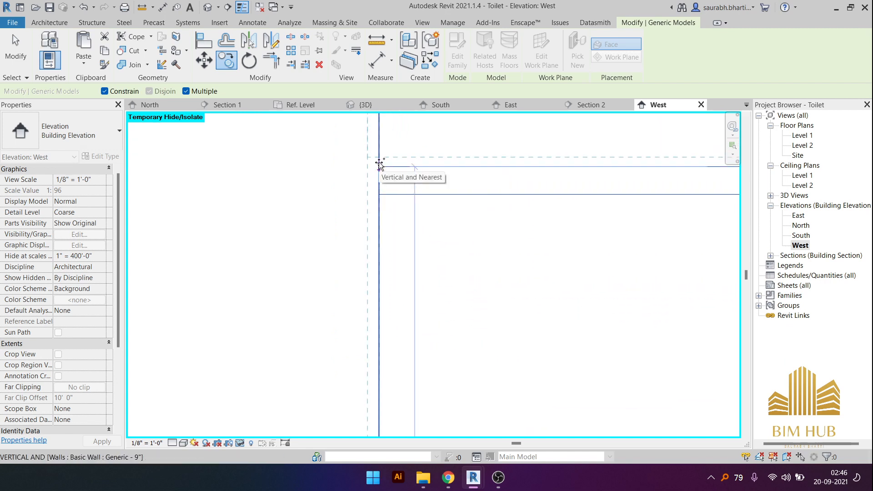
pyautogui.click(379, 166)
pyautogui.scroll(-4, 379, 168)
pyautogui.moveTo(399, 218); pyautogui.dragTo(409, 421, button='middle')
pyautogui.scroll(-4, 404, 297)
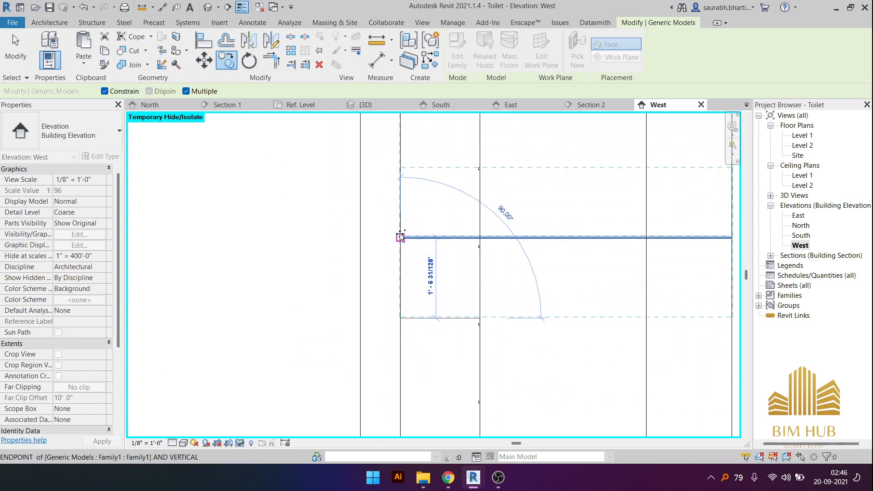
pyautogui.scroll(4, 399, 235)
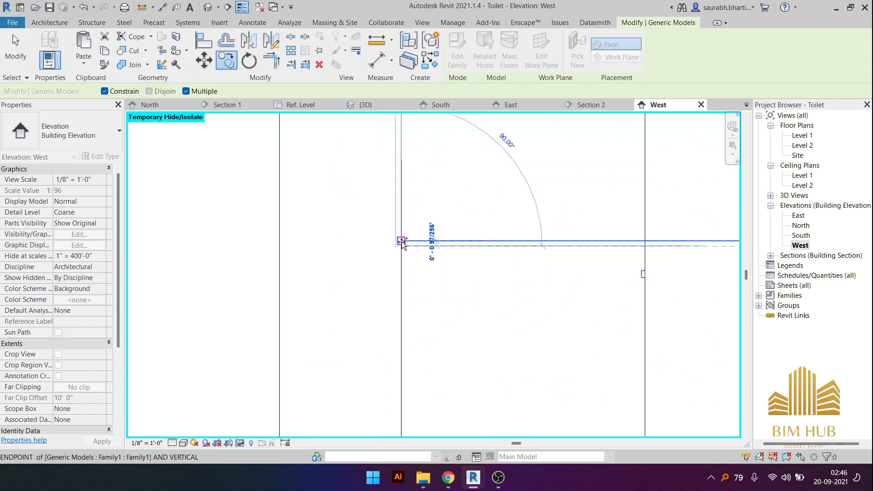
pyautogui.scroll(-4, 403, 209)
pyautogui.scroll(-2, 402, 293)
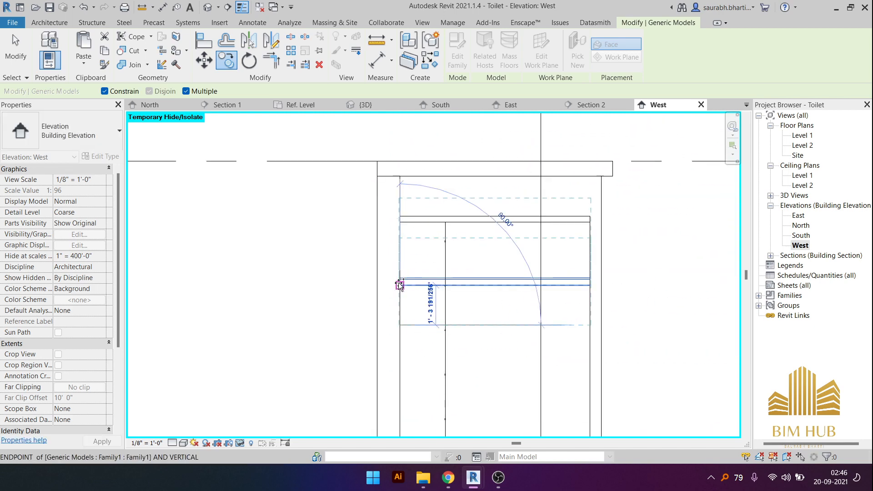
pyautogui.press('Escape')
pyautogui.press('Escape')
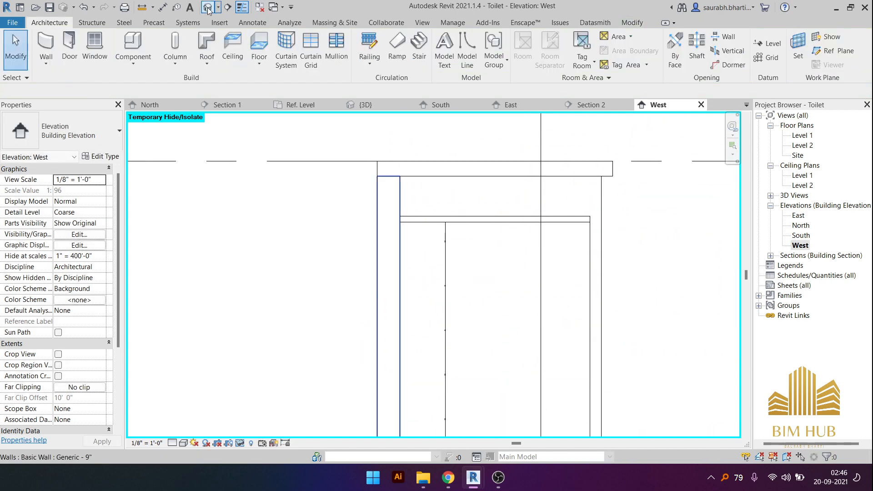
# - Check the copied strips at the wall corner in 3D and undo the copies on the side wall
pyautogui.hotkey('ctrl', 'Tab')
pyautogui.keyDown('shift'); pyautogui.moveTo(356, 378); pyautogui.dragTo(859, 368, button='middle'); pyautogui.keyUp('shift')
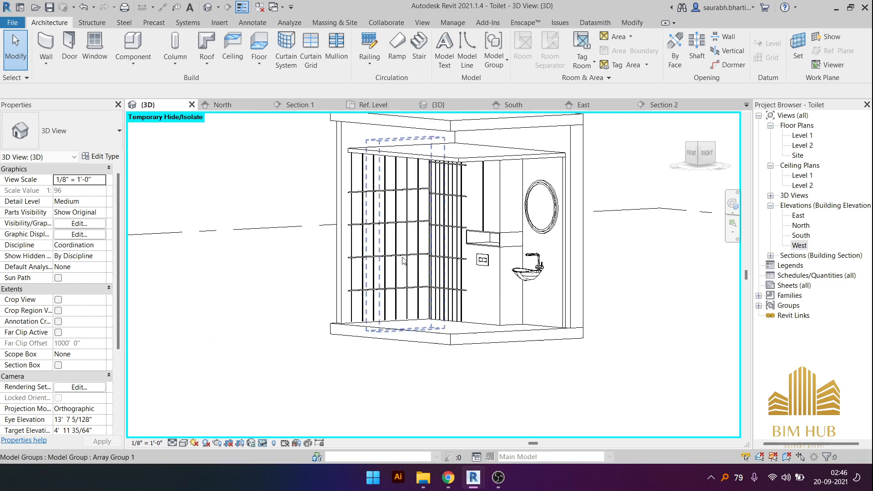
pyautogui.scroll(3, 357, 220)
pyautogui.scroll(-5, 359, 238)
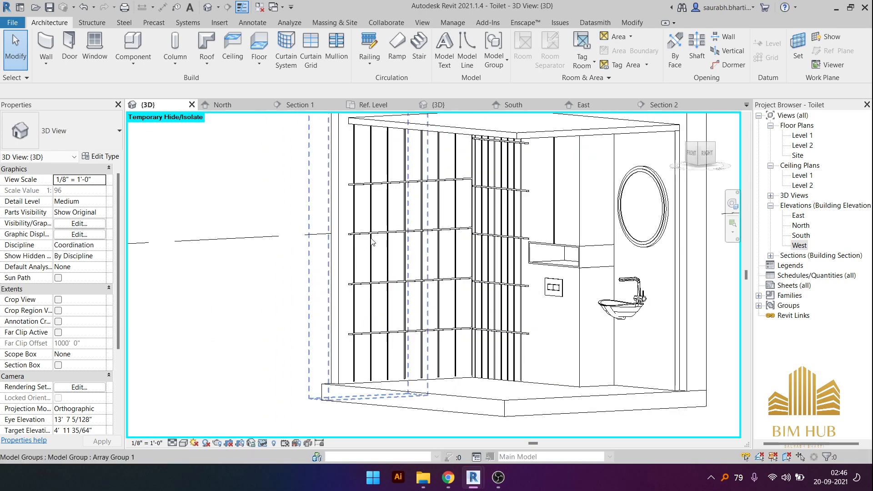
pyautogui.keyDown('shift'); pyautogui.moveTo(365, 248); pyautogui.dragTo(462, 298, button='middle'); pyautogui.keyUp('shift')
pyautogui.scroll(4, 278, 271)
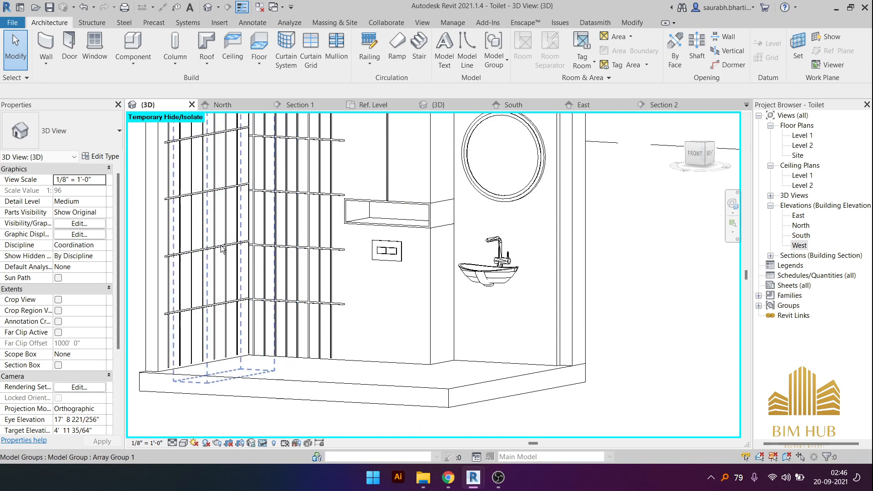
pyautogui.hotkey('ctrl', 'z')
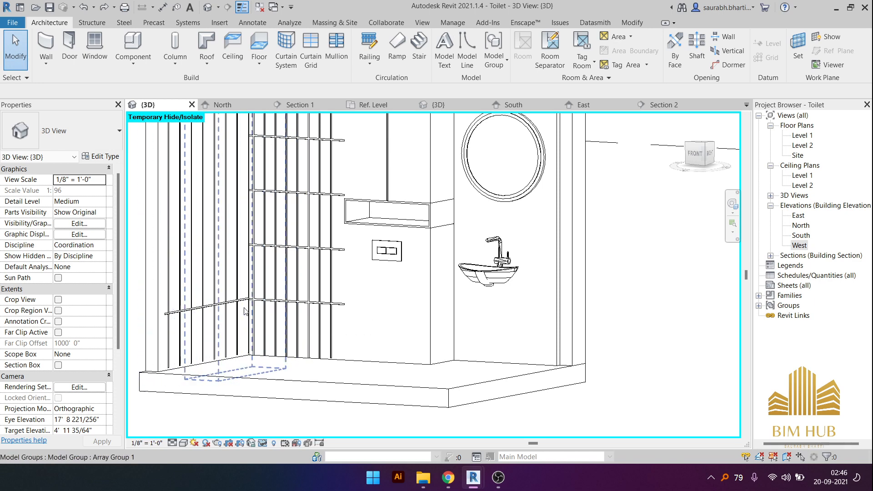
# - Inspect the properties of the lowest horizontal strip on the back wall from the front in 3D
pyautogui.scroll(-1, 244, 312)
pyautogui.moveTo(314, 307); pyautogui.dragTo(470, 323, button='middle')
pyautogui.moveTo(609, 341); pyautogui.dragTo(482, 367, button='middle')
pyautogui.scroll(-1, 414, 334)
pyautogui.moveTo(425, 325); pyautogui.dragTo(520, 349, button='middle')
pyautogui.scroll(3, 254, 275)
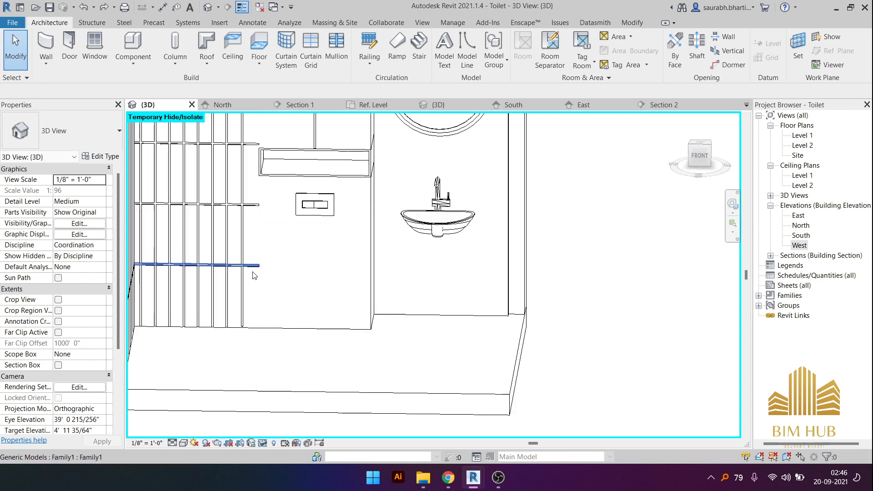
pyautogui.click(260, 269)
pyautogui.scroll(5, 448, 244)
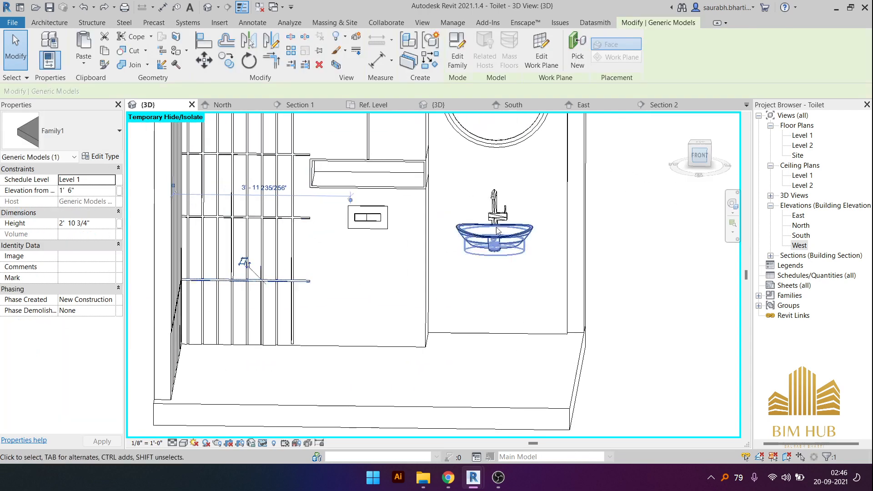
pyautogui.scroll(-3, 496, 337)
pyautogui.scroll(-2, 513, 222)
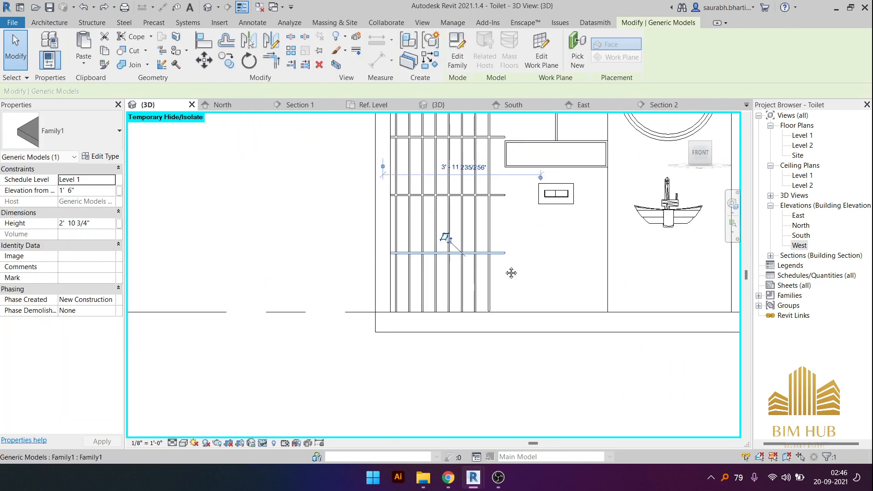
pyautogui.click(473, 265)
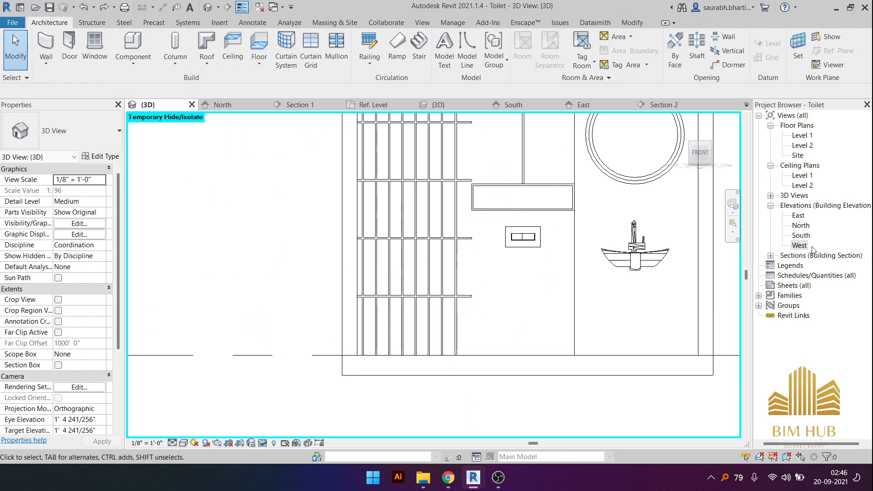
# - From the right side, nudge the side-wall horizontal strip to adjust its corner alignment, and dismiss the save reminder without saving
pyautogui.scroll(-3, 483, 274)
pyautogui.keyDown('shift'); pyautogui.moveTo(490, 268); pyautogui.dragTo(409, 342, button='middle'); pyautogui.keyUp('shift')
pyautogui.scroll(-2, 518, 278)
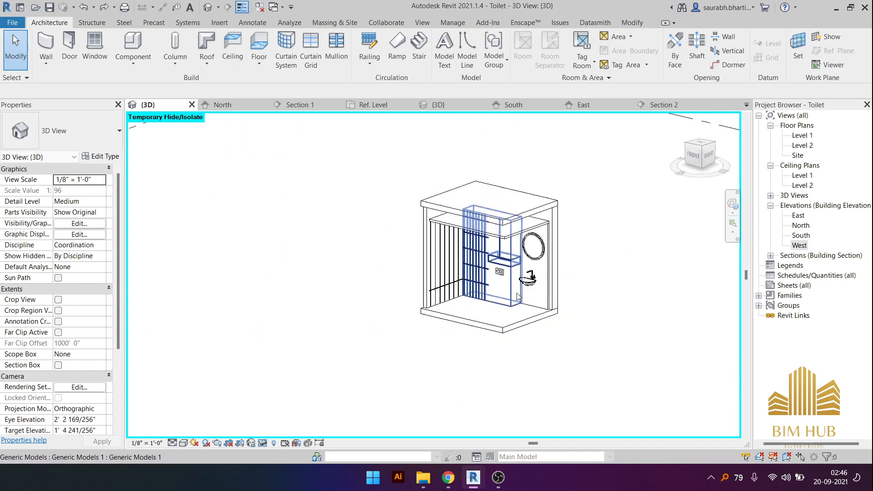
pyautogui.keyDown('shift'); pyautogui.moveTo(519, 277); pyautogui.dragTo(445, 287, button='middle'); pyautogui.keyUp('shift')
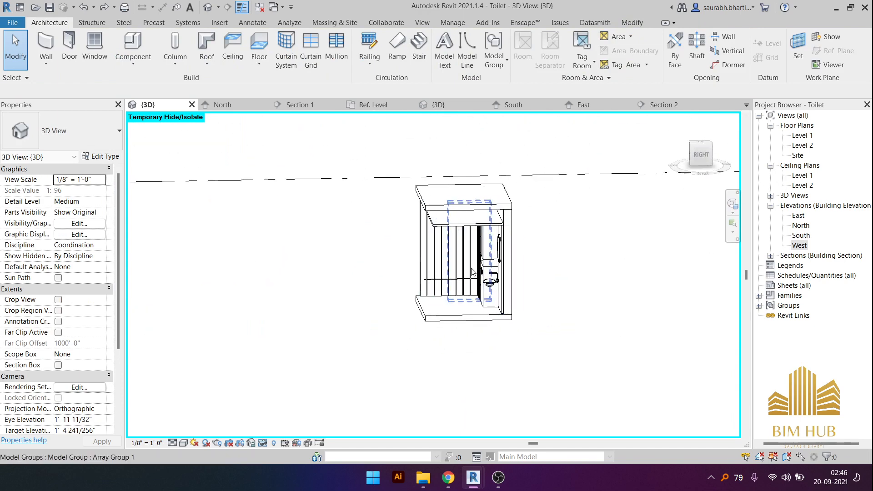
pyautogui.scroll(6, 472, 271)
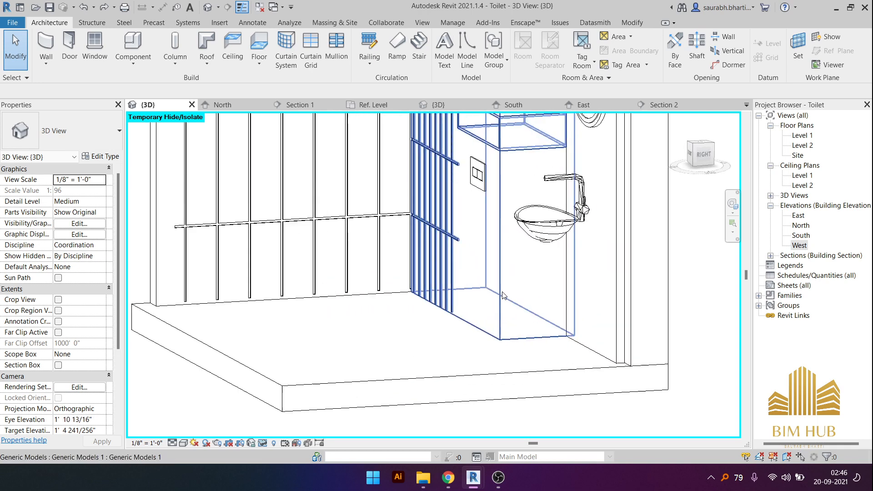
pyautogui.scroll(8, 503, 295)
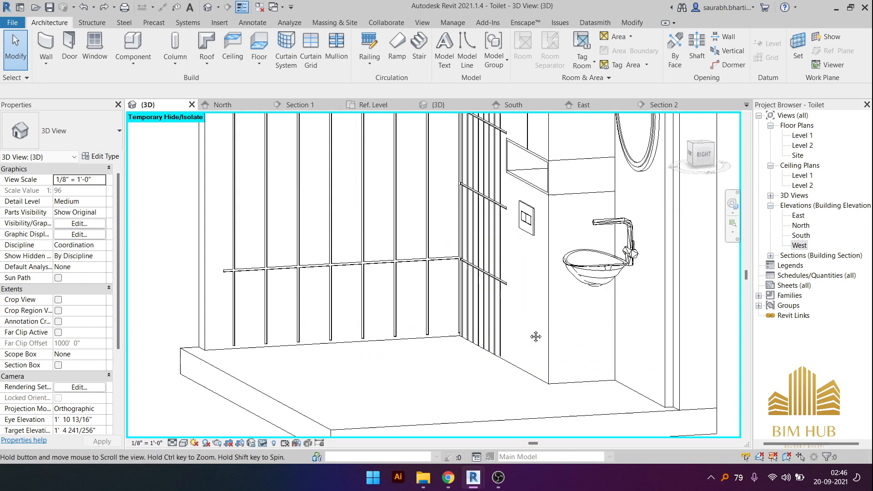
pyautogui.click(445, 260)
pyautogui.scroll(-5, 445, 260)
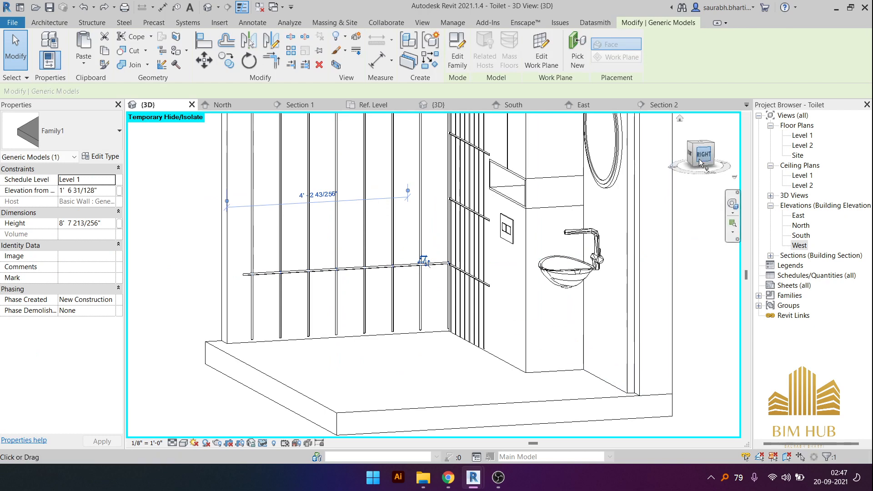
pyautogui.scroll(2, 521, 202)
pyautogui.moveTo(513, 227); pyautogui.dragTo(477, 222, button='middle')
pyautogui.press('Down')
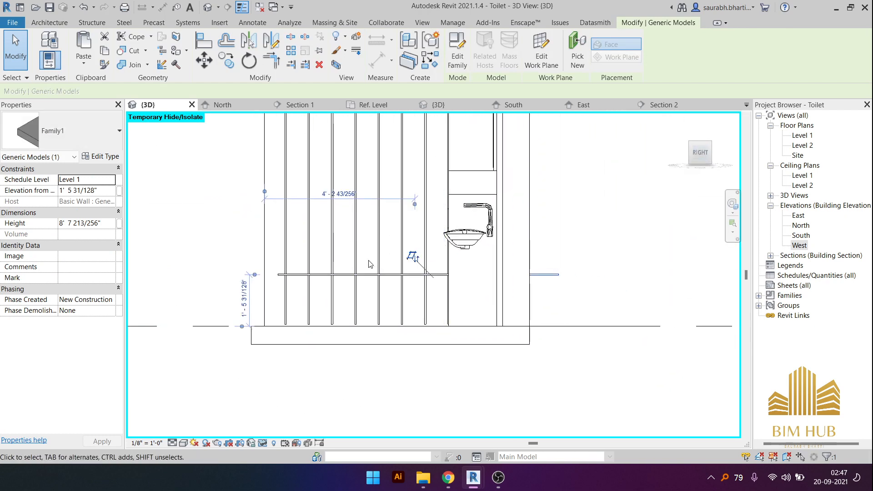
pyautogui.press('Left')
pyautogui.press('Up')
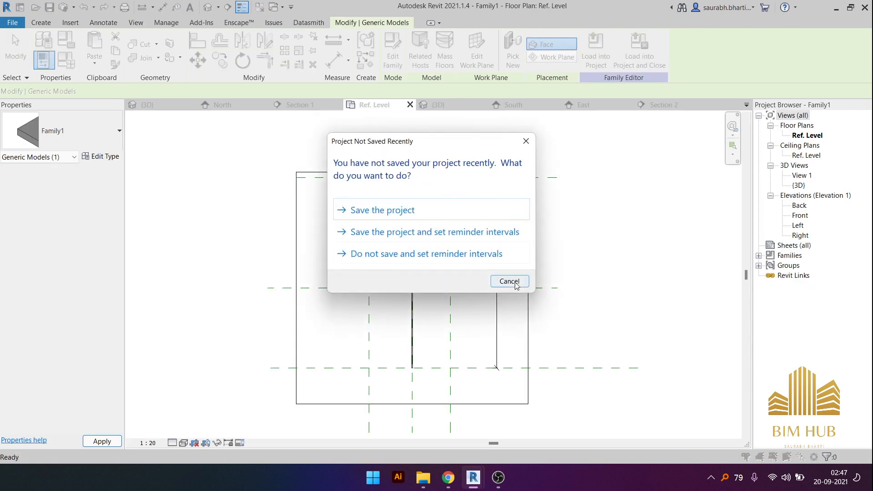
pyautogui.click(509, 281)
pyautogui.click(395, 50)
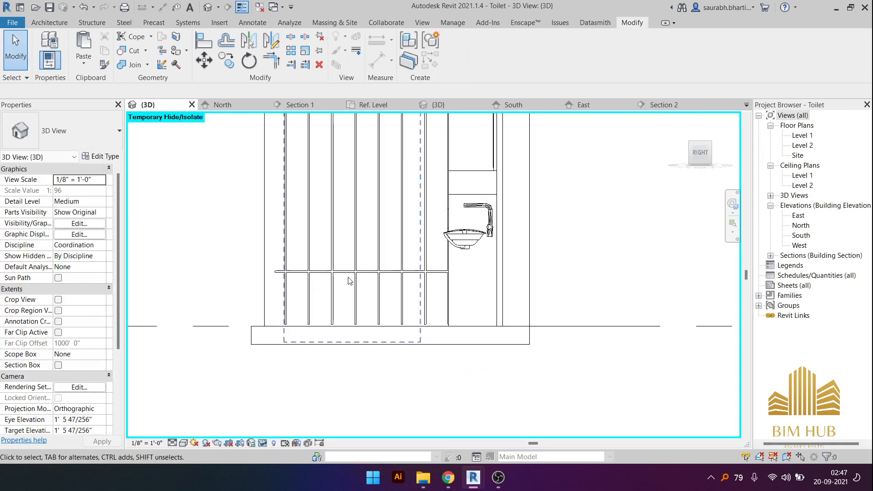
# - Check the Level 1 ceiling plan, the Level 1 floor plan and the front 3D view for a suitable place to dimension the strips
pyautogui.keyDown('shift'); pyautogui.moveTo(350, 281); pyautogui.dragTo(522, 285, button='middle'); pyautogui.keyUp('shift')
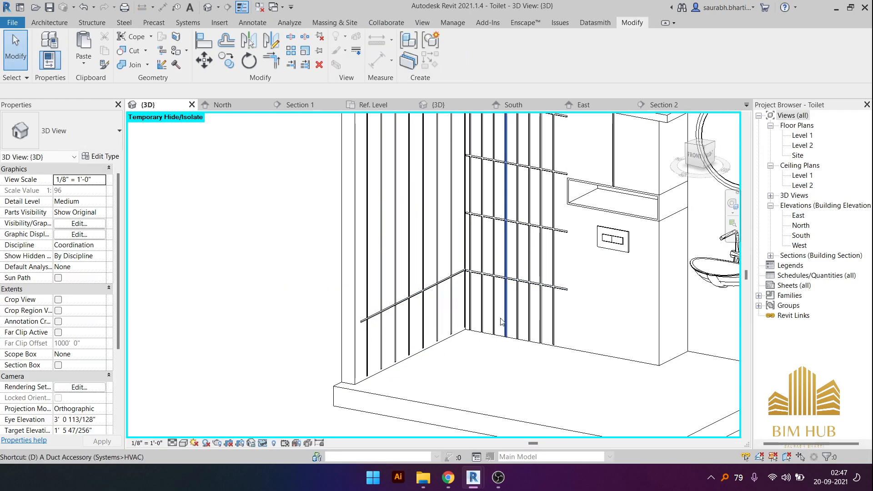
pyautogui.press('i')
pyautogui.doubleClick(801, 175)
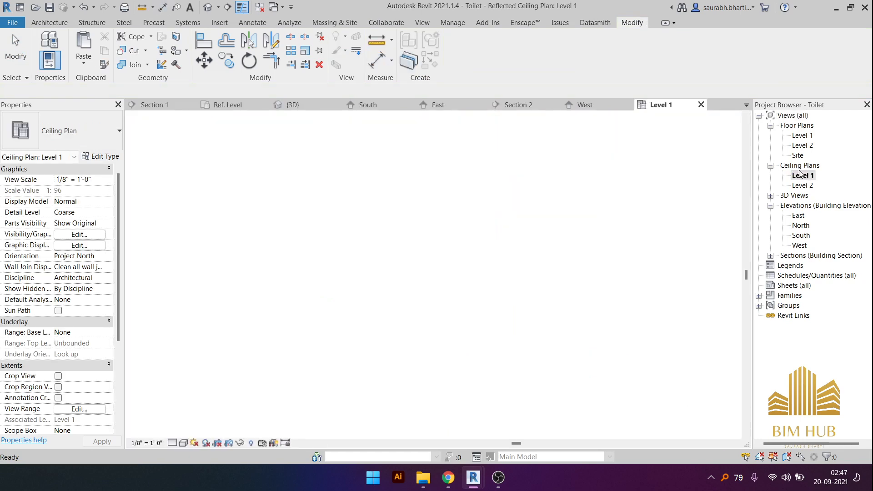
pyautogui.doubleClick(802, 135)
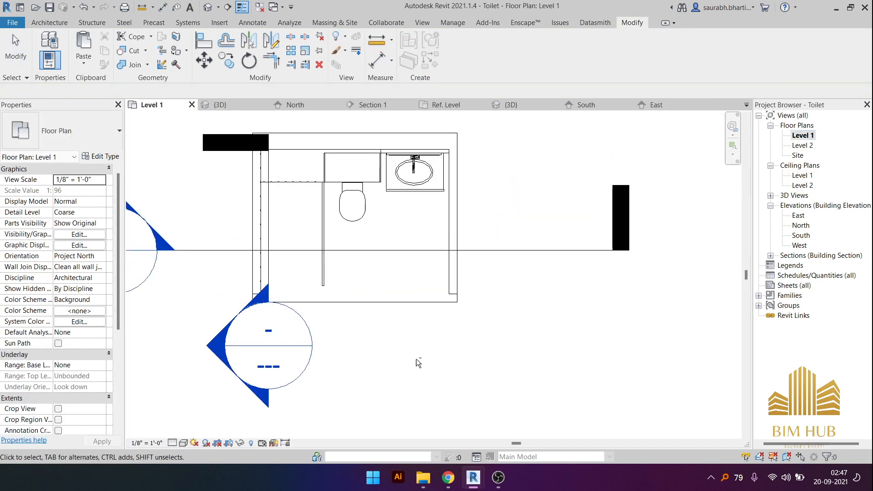
pyautogui.moveTo(416, 359); pyautogui.dragTo(408, 285, button='middle')
pyautogui.click(208, 7)
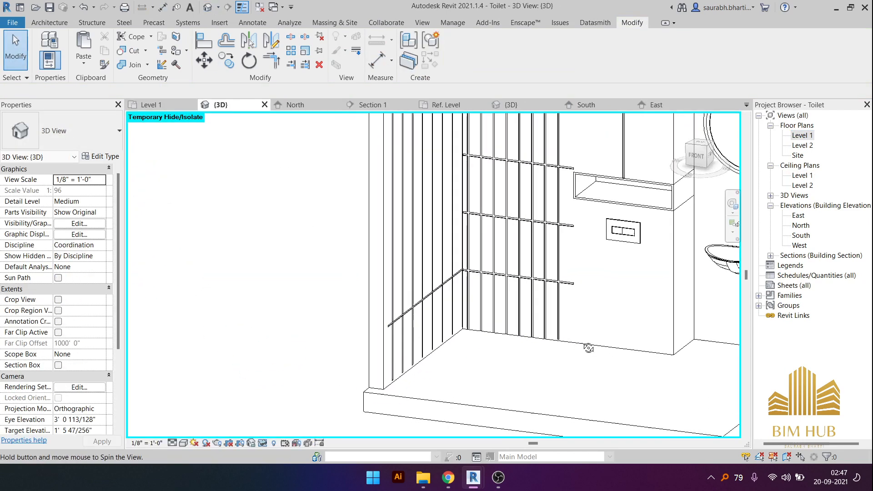
pyautogui.scroll(-10, 591, 258)
pyautogui.scroll(10, 448, 291)
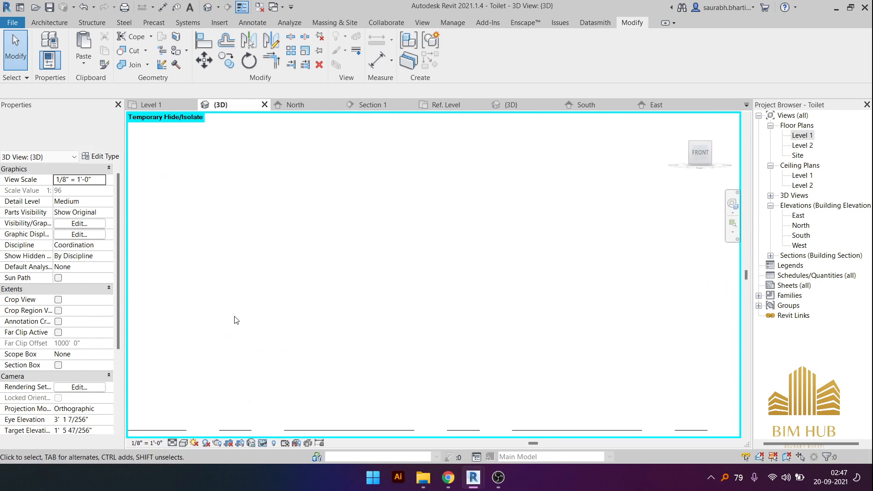
pyautogui.moveTo(200, 213); pyautogui.dragTo(391, 389, button='middle')
pyautogui.moveTo(320, 322); pyautogui.dragTo(581, 227, button='middle')
pyautogui.scroll(-3, 411, 312)
pyautogui.moveTo(362, 316); pyautogui.dragTo(618, 306, button='middle')
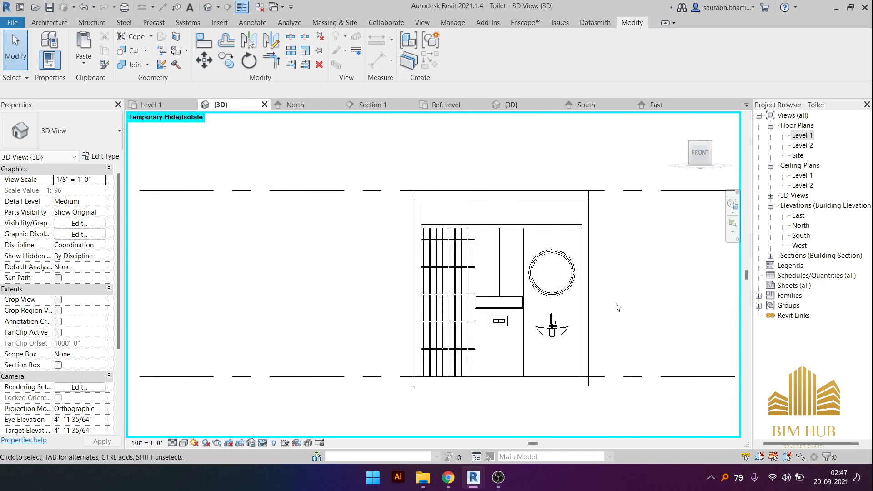
pyautogui.scroll(2, 465, 358)
pyautogui.scroll(2, 465, 361)
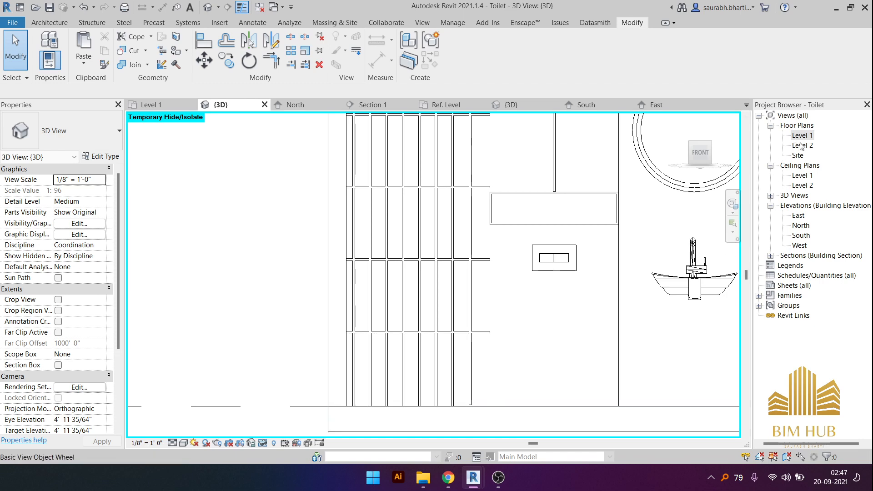
# - In the South elevation, measure the height from the floor to the lowest horizontal strip on the back wall, without keeping the dimension
pyautogui.doubleClick(799, 225)
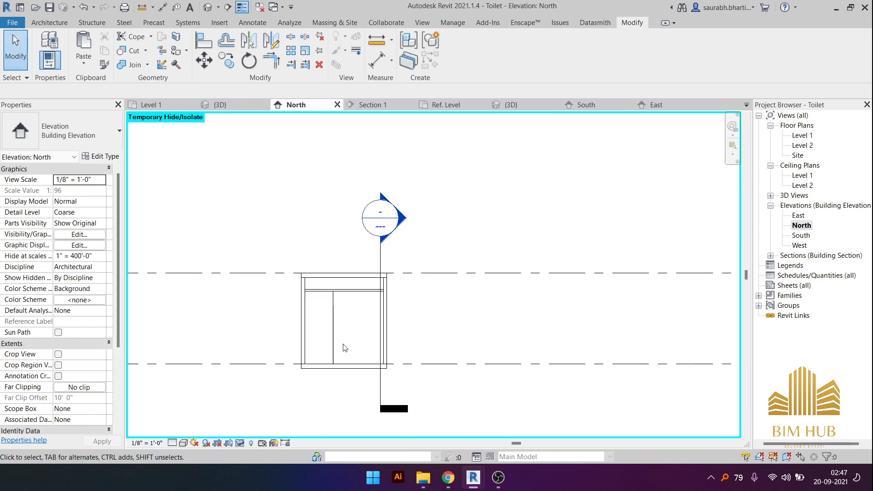
pyautogui.click(803, 236)
pyautogui.doubleClick(804, 236)
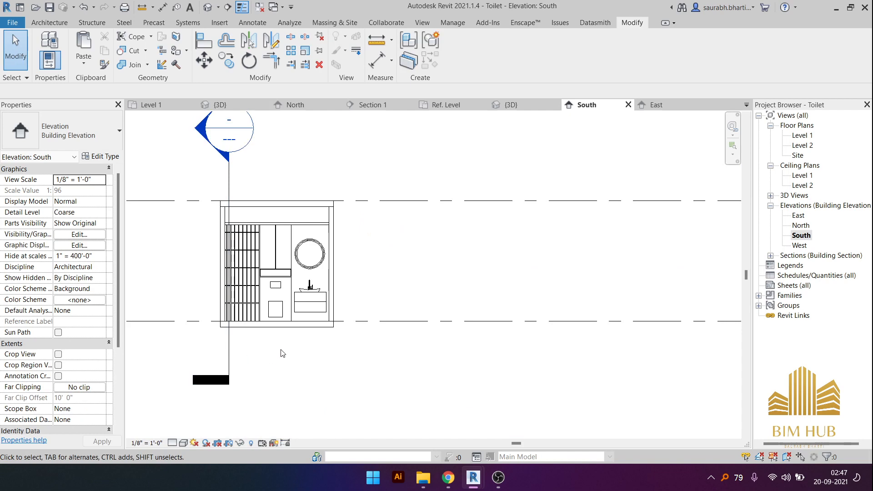
pyautogui.press('d')
pyautogui.press('i')
pyautogui.scroll(6, 203, 287)
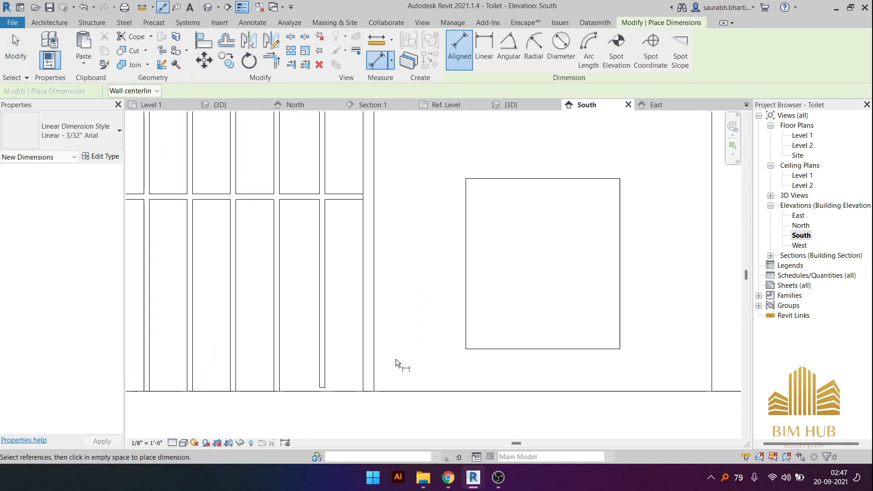
pyautogui.scroll(1, 394, 392)
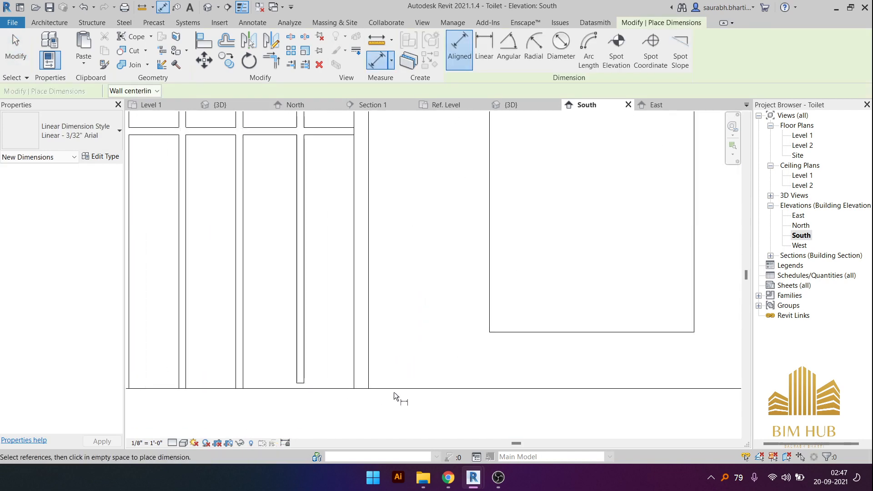
pyautogui.scroll(2, 394, 392)
pyautogui.click(392, 383)
pyautogui.scroll(-3, 392, 384)
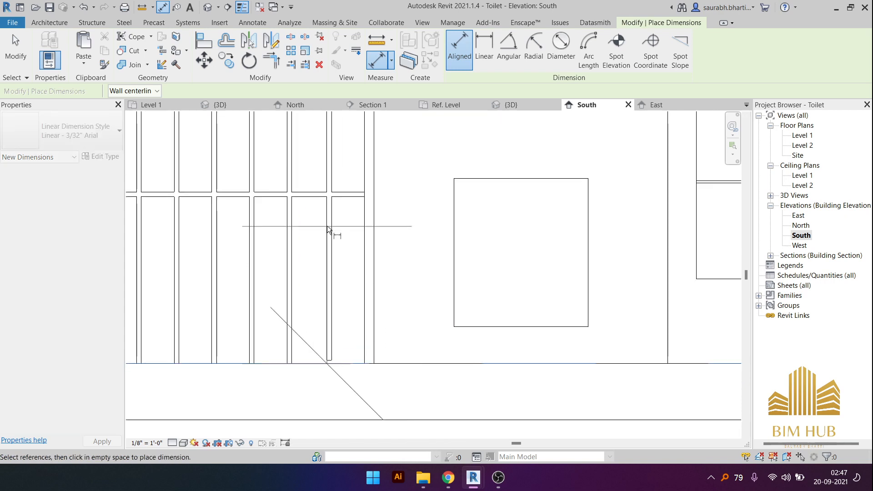
pyautogui.click(341, 200)
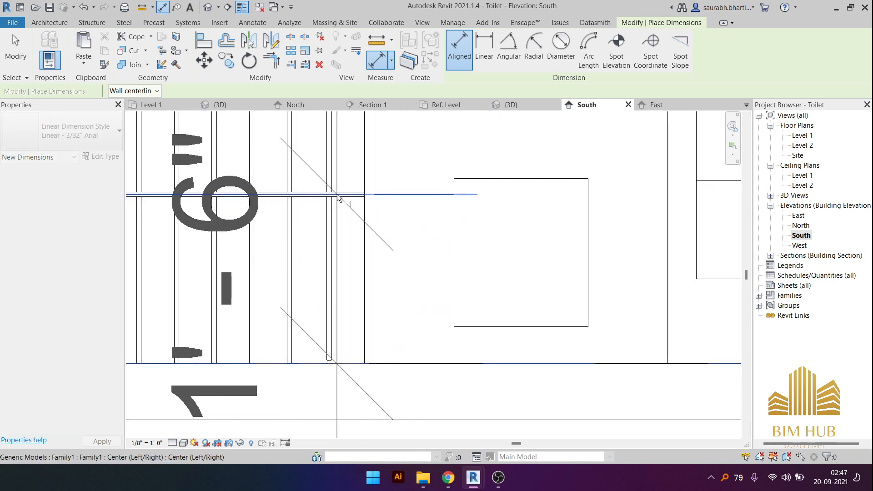
pyautogui.scroll(3, 339, 199)
pyautogui.press('Escape')
pyautogui.press('Escape')
# - Stretch the lower end of the short vertical strip at the grid's outer edge on the back wall down to the floor line
pyautogui.click(248, 324)
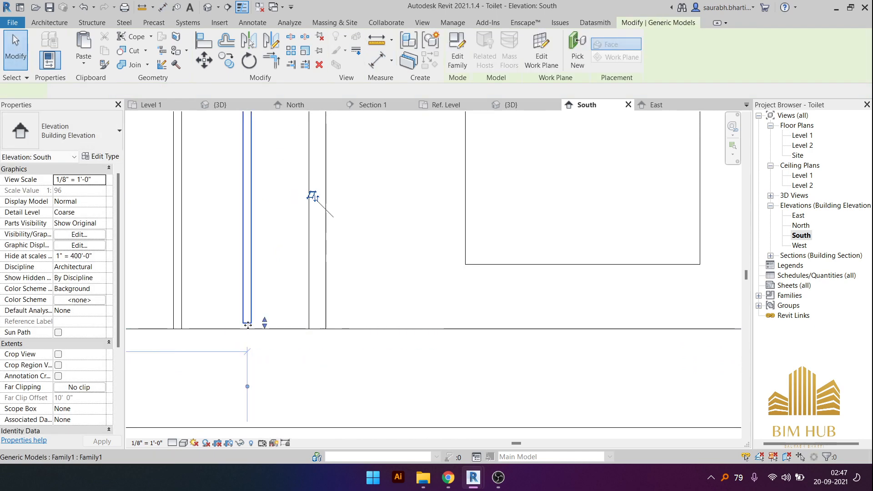
pyautogui.scroll(3, 247, 324)
pyautogui.moveTo(293, 323); pyautogui.dragTo(289, 335)
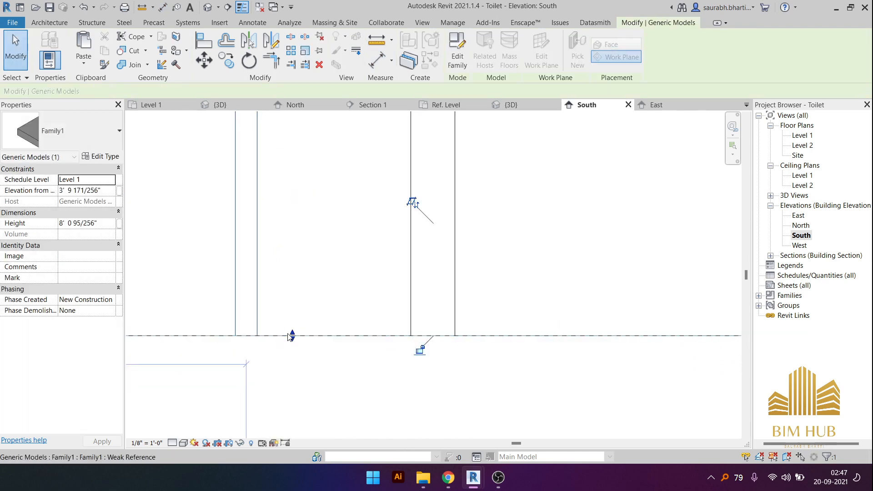
pyautogui.click(284, 319)
pyautogui.scroll(-8, 284, 318)
pyautogui.moveTo(492, 264); pyautogui.dragTo(398, 283, button='middle')
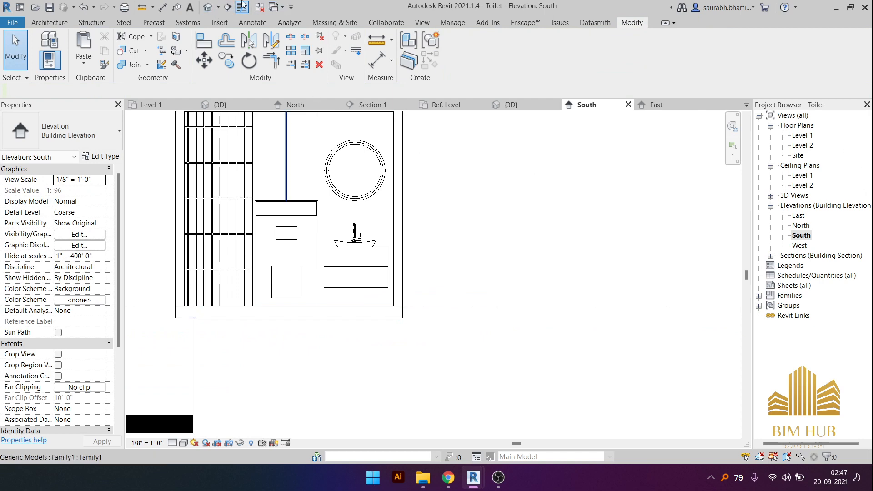
# - Check the right 3D view and the East and West elevations for a suitable view of the side-wall horizontal strip
pyautogui.click(208, 7)
pyautogui.keyDown('shift'); pyautogui.moveTo(436, 250); pyautogui.dragTo(444, 267, button='middle'); pyautogui.keyUp('shift')
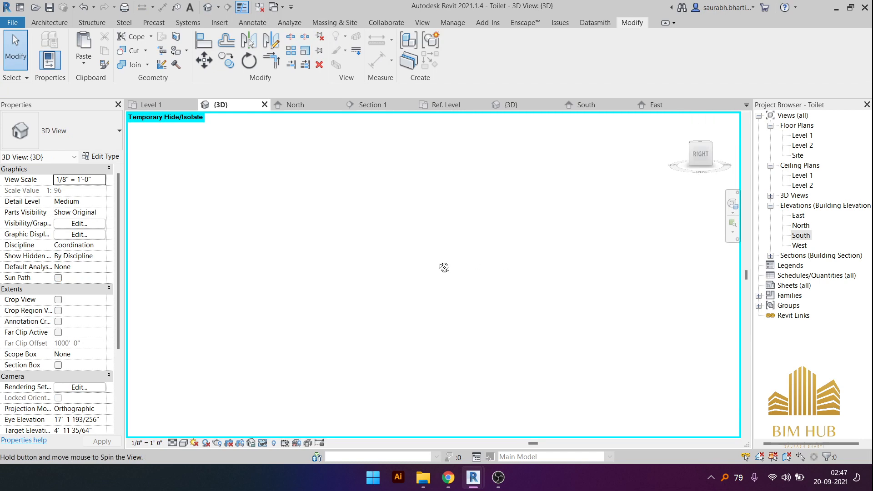
pyautogui.click(700, 154)
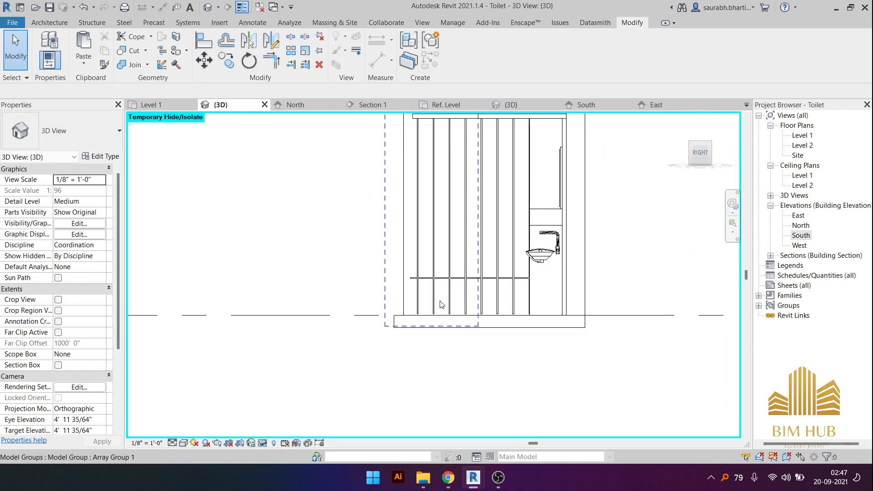
pyautogui.doubleClick(799, 217)
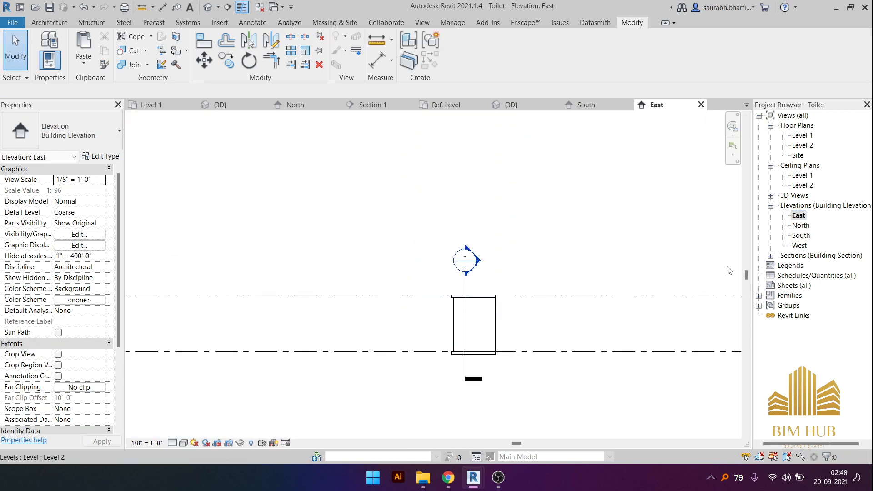
pyautogui.doubleClick(800, 246)
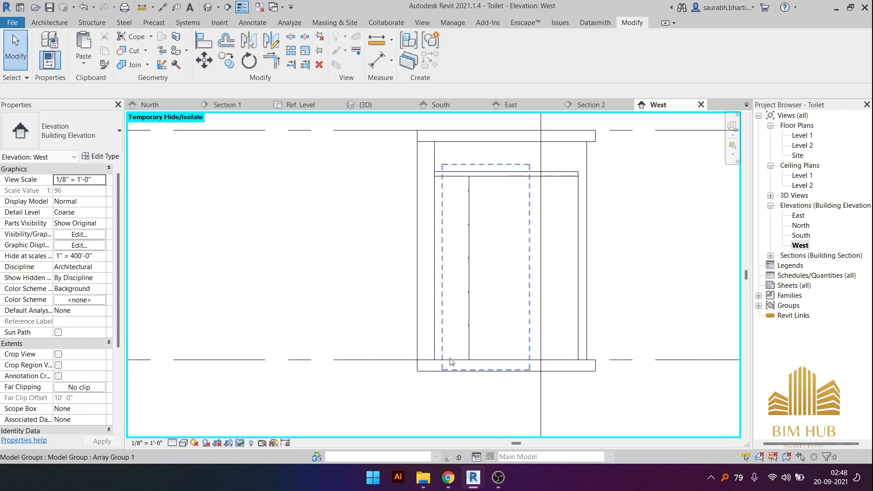
pyautogui.scroll(-3, 511, 395)
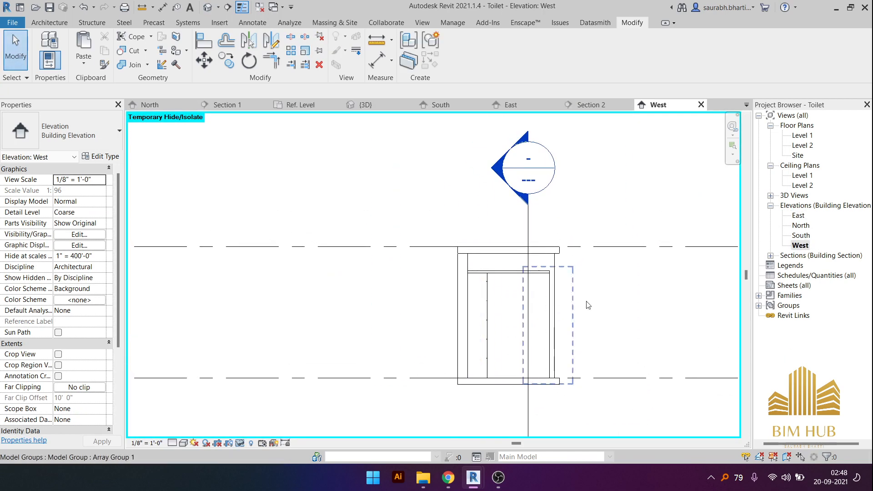
# - In the East elevation, temporarily hide the Generic - 4.5" wall that covers the toilet interior
pyautogui.doubleClick(794, 217)
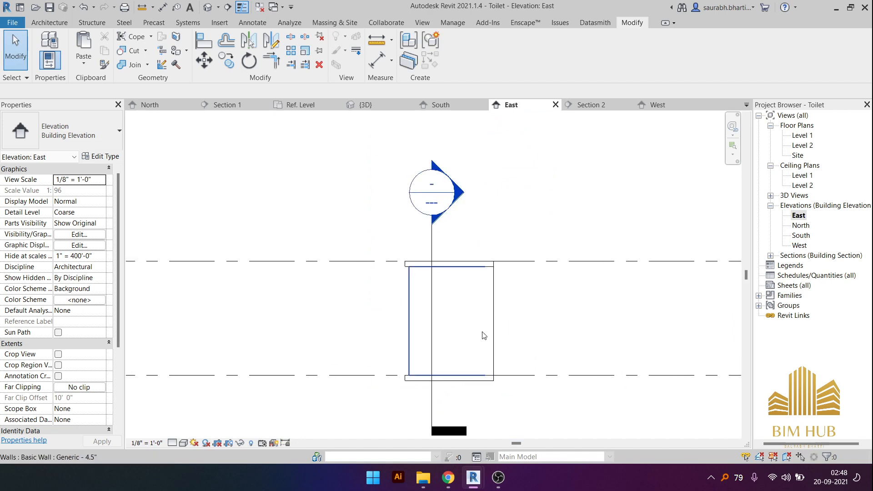
pyautogui.click(415, 359)
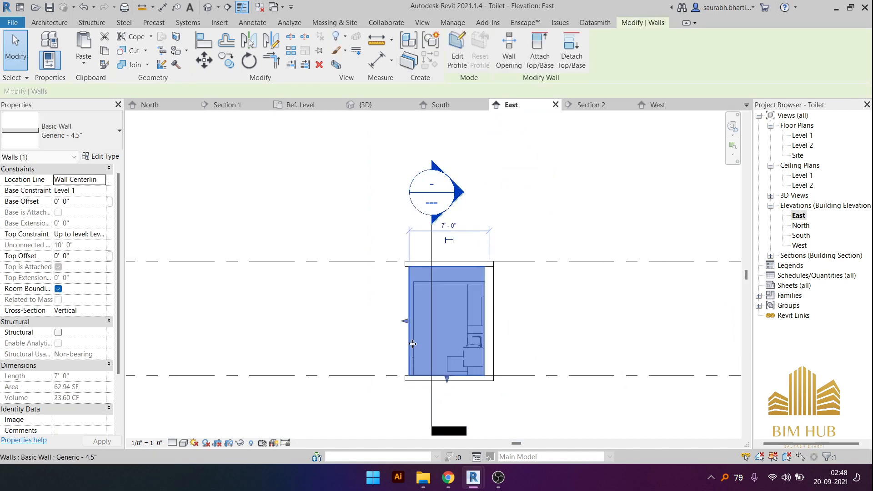
pyautogui.press('h')
pyautogui.press('h')
pyautogui.scroll(4, 443, 371)
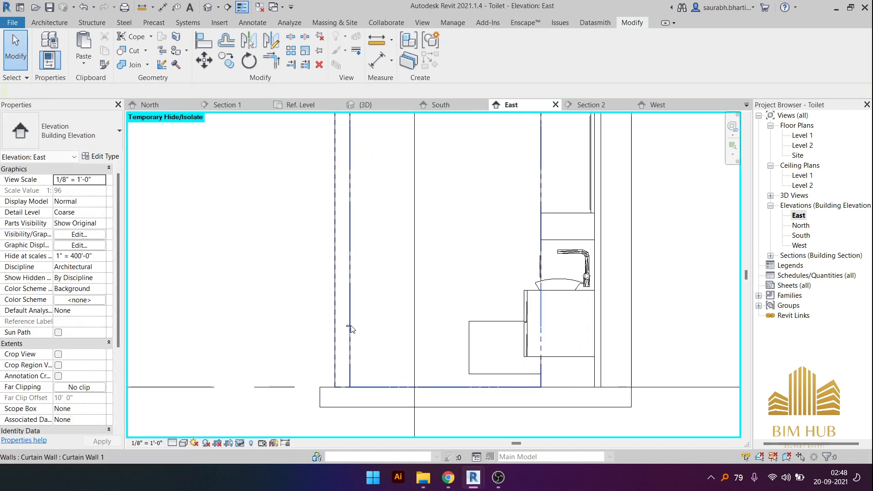
# - Set the side-wall horizontal strip's elevation from level to 1' 6" and shorten its far end to the back wall, giving a 6' 4" height
pyautogui.scroll(5, 348, 330)
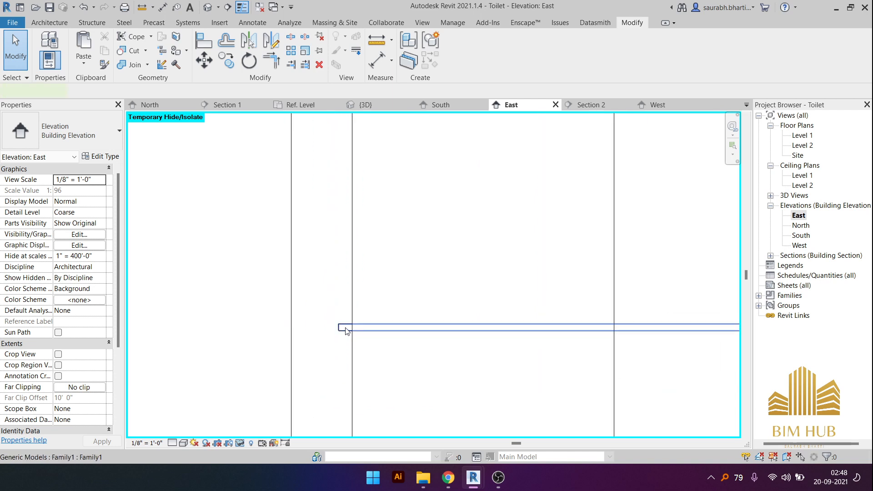
pyautogui.click(345, 330)
pyautogui.scroll(-3, 345, 331)
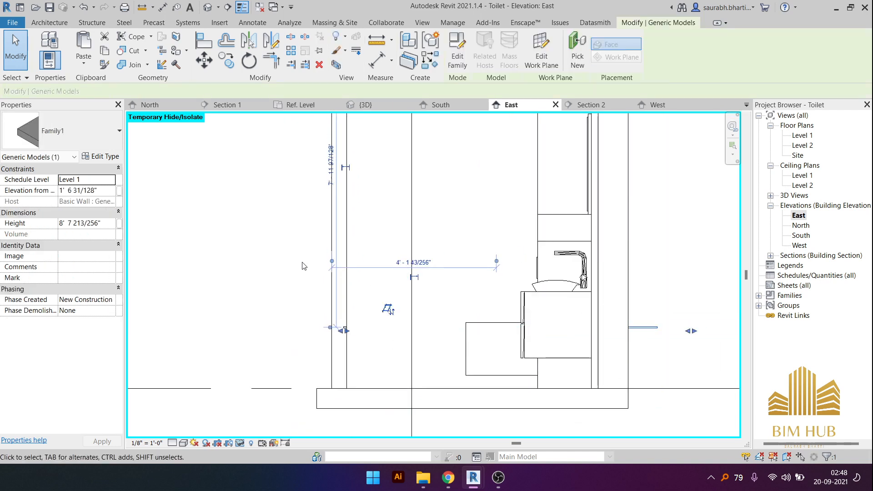
pyautogui.click(109, 190)
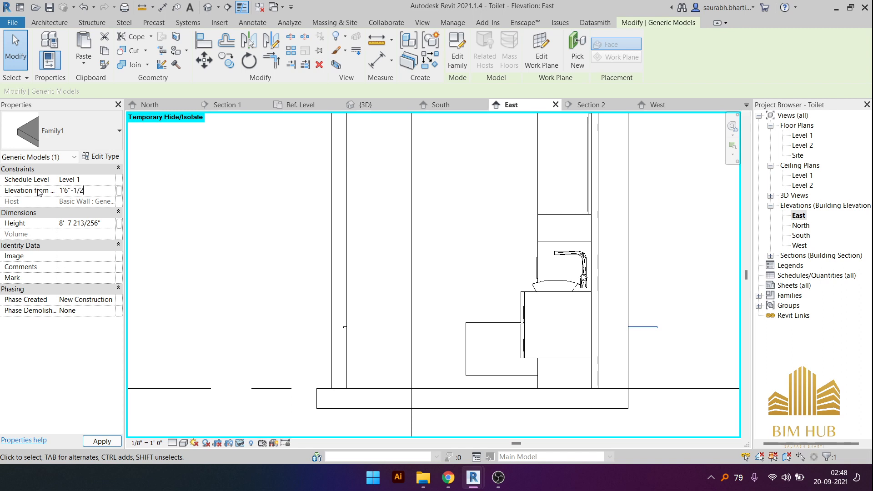
pyautogui.press('Return')
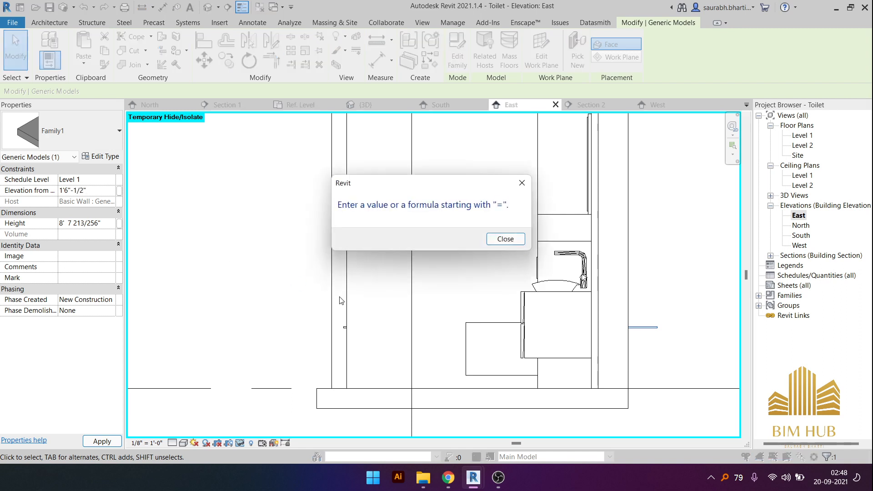
pyautogui.click(500, 239)
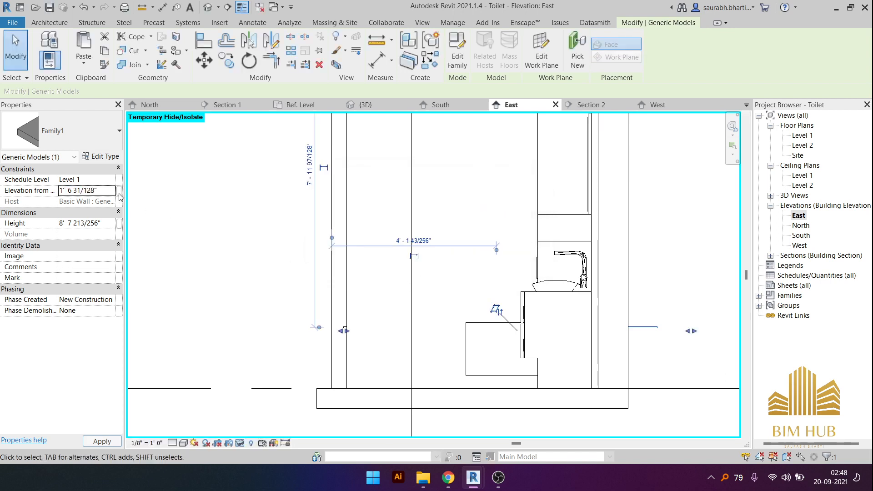
pyautogui.click(112, 190)
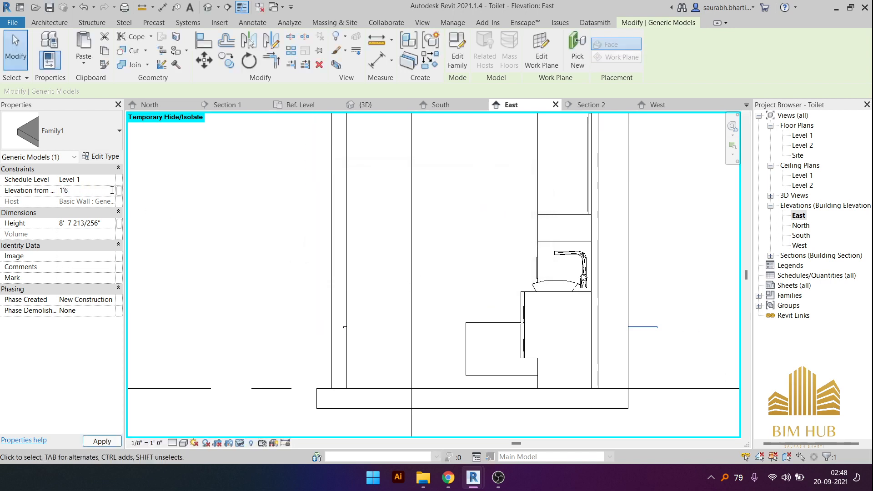
pyautogui.press('Return')
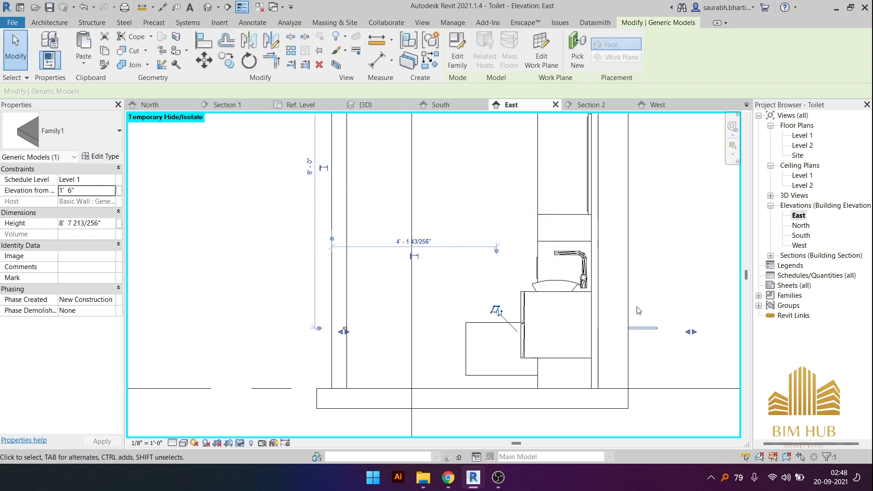
pyautogui.moveTo(689, 333); pyautogui.dragTo(596, 332)
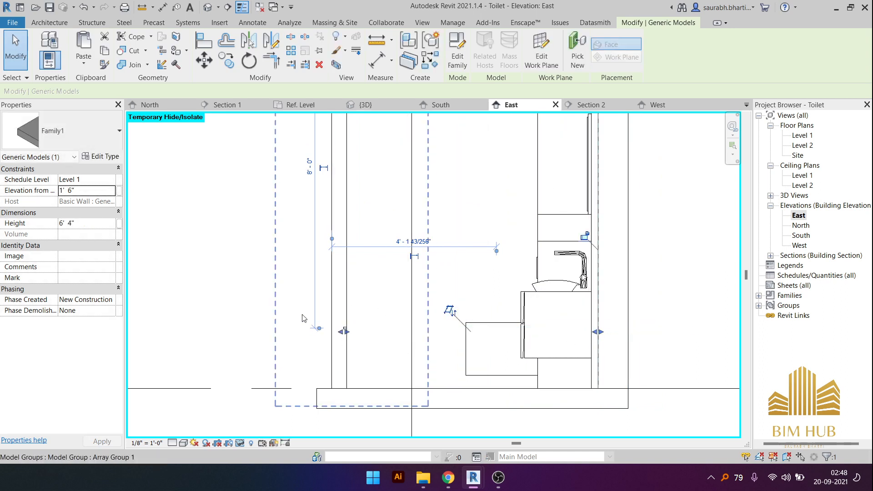
pyautogui.scroll(-3, 344, 348)
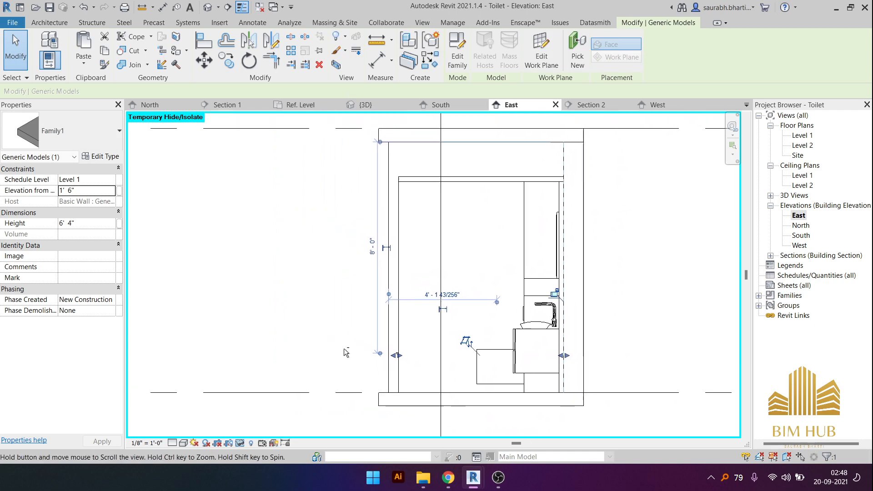
# - Check in 3D how the horizontal strips of the back and side walls meet at the corner
pyautogui.click(208, 9)
pyautogui.keyDown('shift'); pyautogui.moveTo(419, 300); pyautogui.dragTo(501, 331, button='middle'); pyautogui.keyUp('shift')
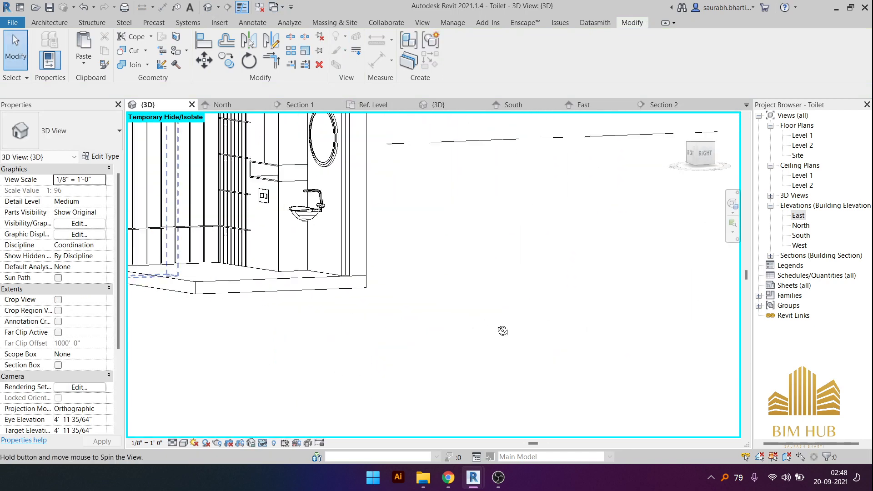
pyautogui.moveTo(211, 272); pyautogui.dragTo(429, 321, button='middle')
pyautogui.scroll(6, 380, 281)
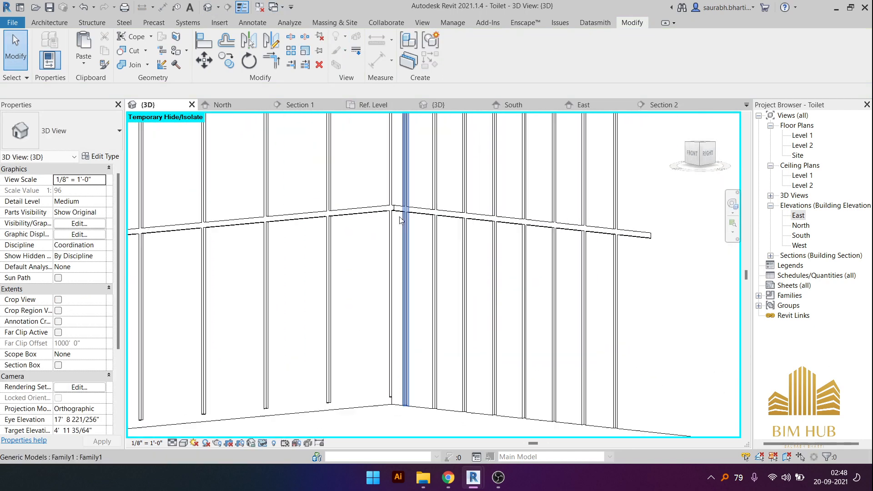
pyautogui.scroll(-1, 505, 196)
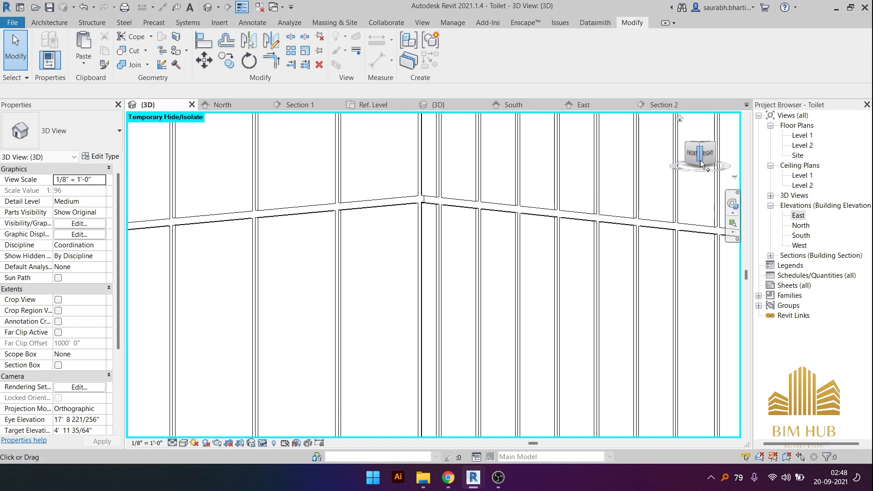
# - In the right 3D view, copy the side-wall horizontal strip upward by about 1' 6" with Multiple copying enabled
pyautogui.click(707, 155)
pyautogui.scroll(8, 439, 294)
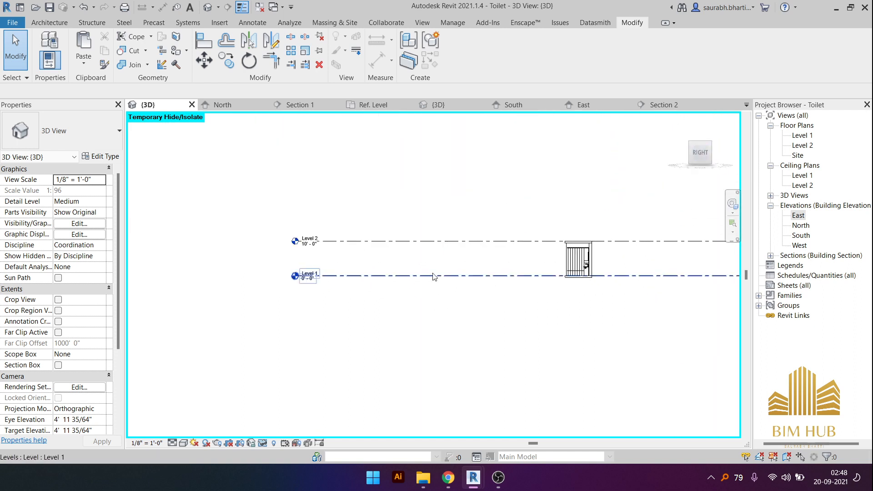
pyautogui.scroll(3, 494, 360)
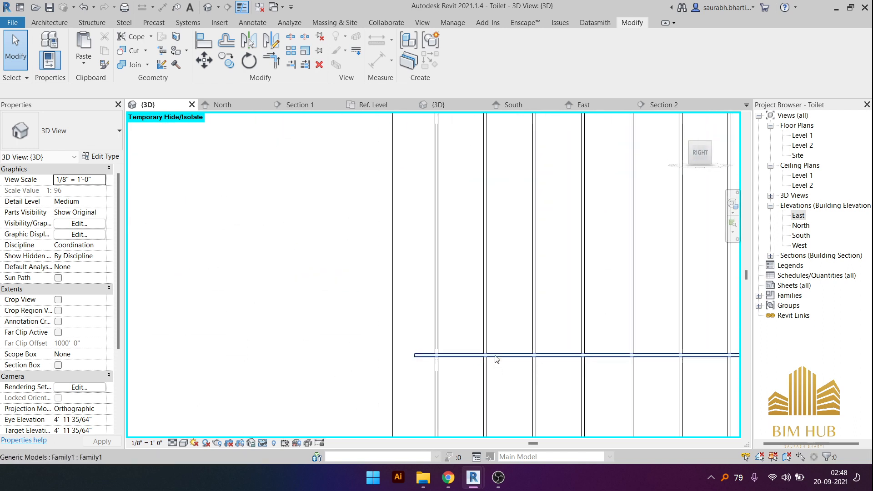
pyautogui.click(495, 356)
pyautogui.click(233, 67)
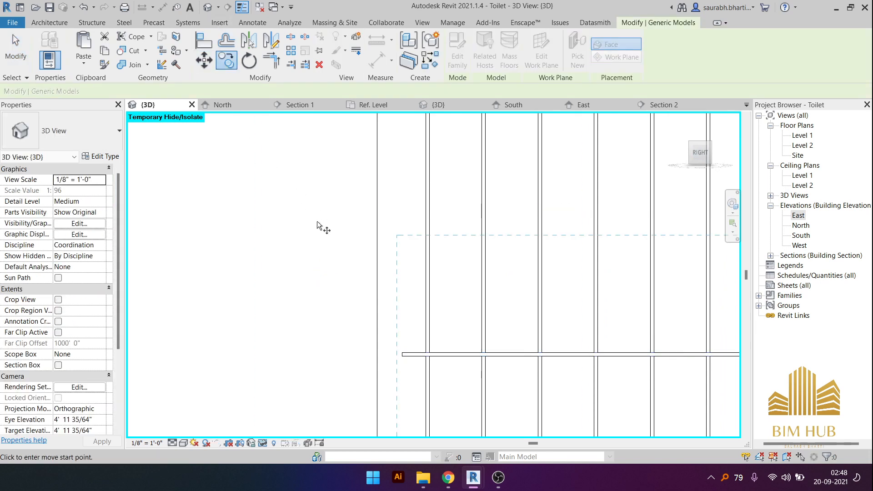
pyautogui.scroll(-4, 317, 222)
pyautogui.scroll(6, 361, 305)
pyautogui.scroll(1, 319, 341)
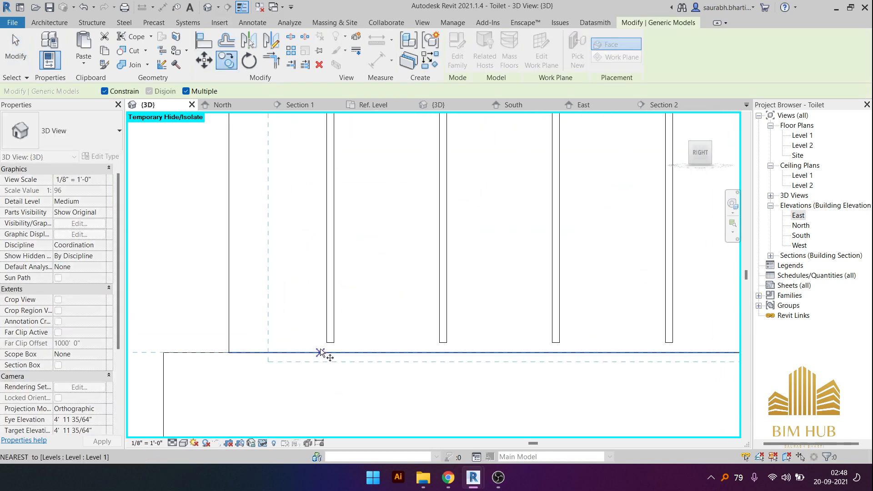
pyautogui.scroll(-3, 313, 258)
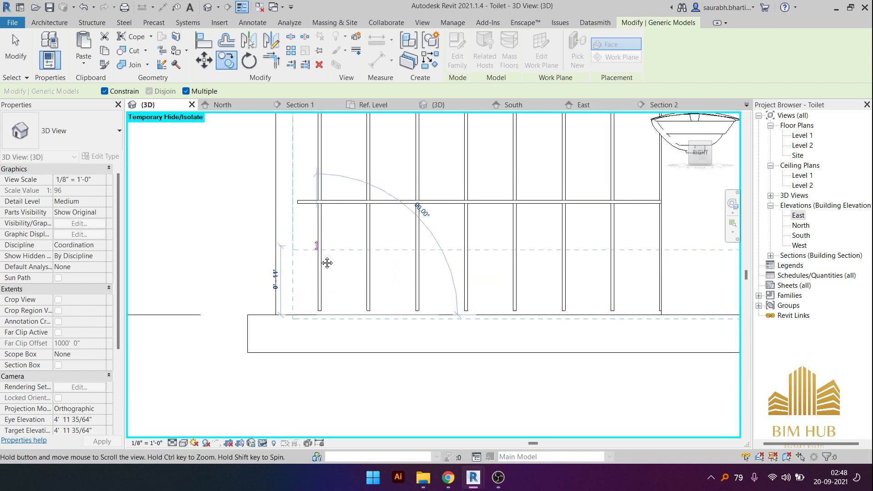
pyautogui.scroll(5, 323, 259)
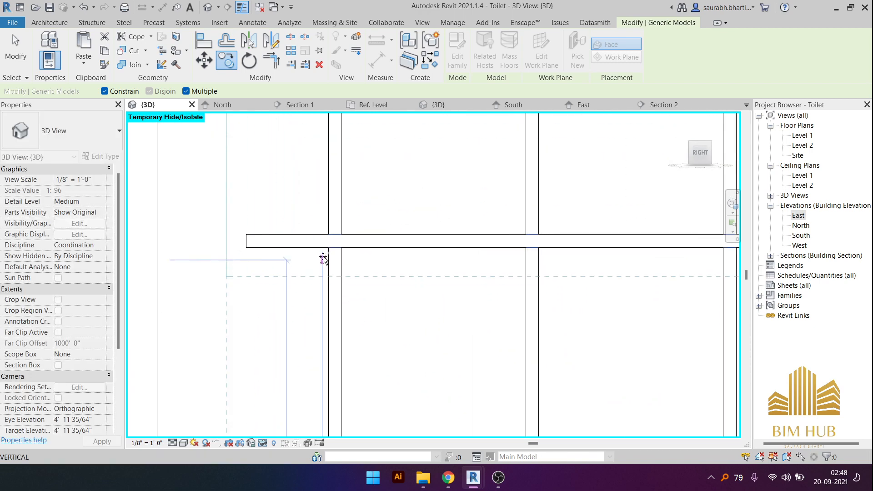
pyautogui.click(324, 235)
# - Add two more copies of the side-wall horizontal strip above the first copy, each about 1' 6" higher than the last
pyautogui.scroll(-6, 325, 235)
pyautogui.scroll(1, 328, 182)
pyautogui.moveTo(335, 188); pyautogui.dragTo(335, 308, button='middle')
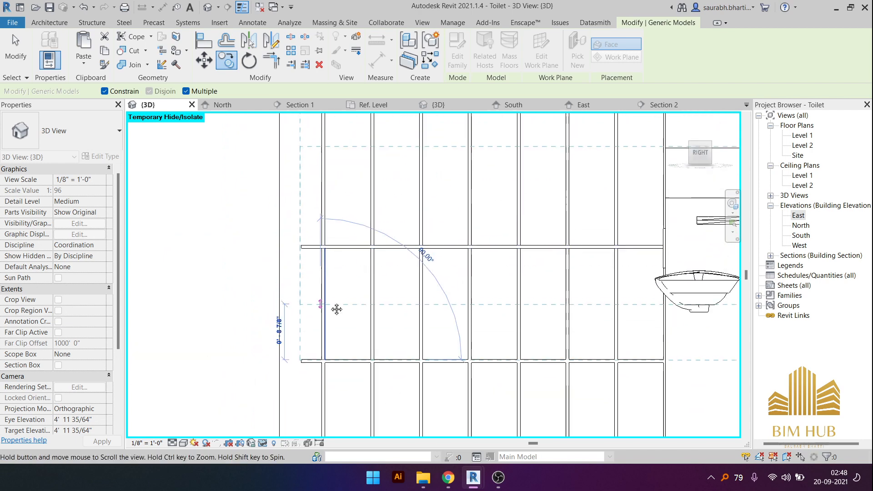
pyautogui.click(323, 242)
pyautogui.moveTo(329, 240); pyautogui.dragTo(332, 367, button='middle')
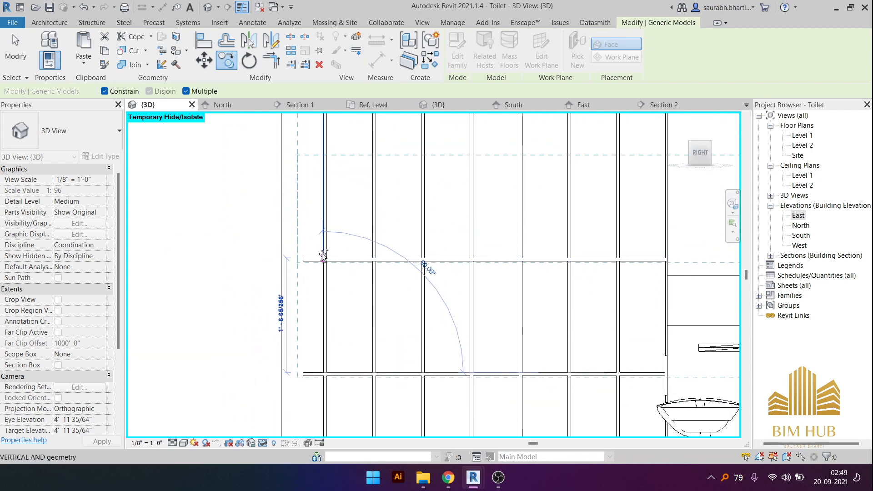
pyautogui.click(322, 254)
pyautogui.scroll(-4, 323, 255)
pyautogui.scroll(1, 339, 261)
pyautogui.scroll(-3, 348, 259)
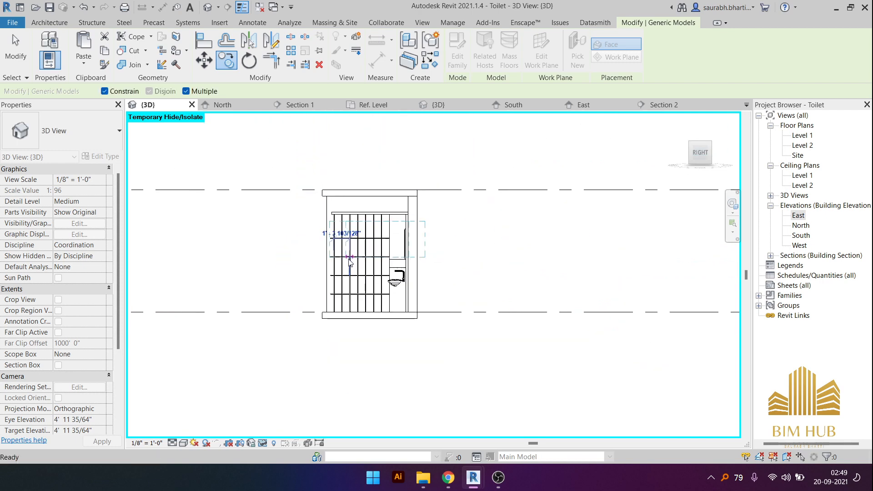
pyautogui.press('Escape')
# - Nudge the highest side-wall horizontal strip down to elevation 5' 10 97/128" to align with the back-wall strip at the corner
pyautogui.keyDown('shift'); pyautogui.moveTo(350, 262); pyautogui.dragTo(464, 237, button='middle'); pyautogui.keyUp('shift')
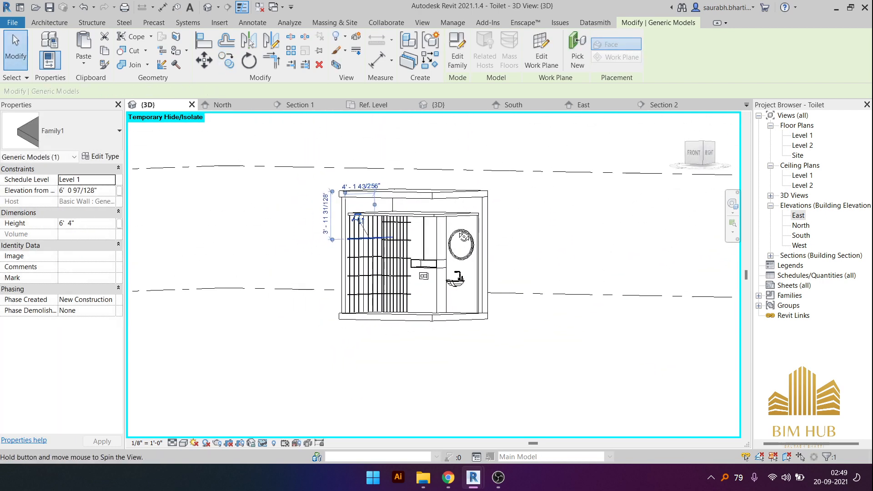
pyautogui.press('Escape')
pyautogui.keyDown('shift'); pyautogui.moveTo(407, 243); pyautogui.dragTo(354, 242, button='middle'); pyautogui.keyUp('shift')
pyautogui.scroll(8, 374, 236)
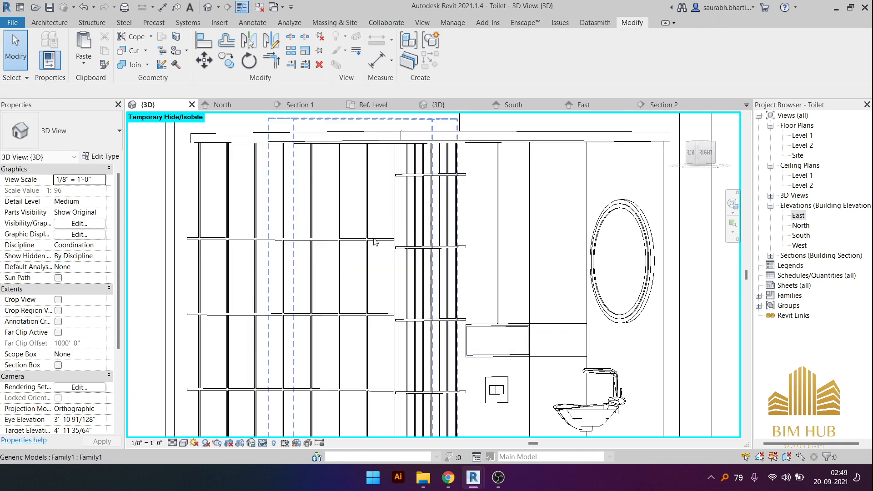
pyautogui.click(381, 248)
pyautogui.press('Down')
pyautogui.press('Down')
pyautogui.press('Down')
pyautogui.press('Down')
pyautogui.press('Down')
pyautogui.press('Down')
pyautogui.press('Down')
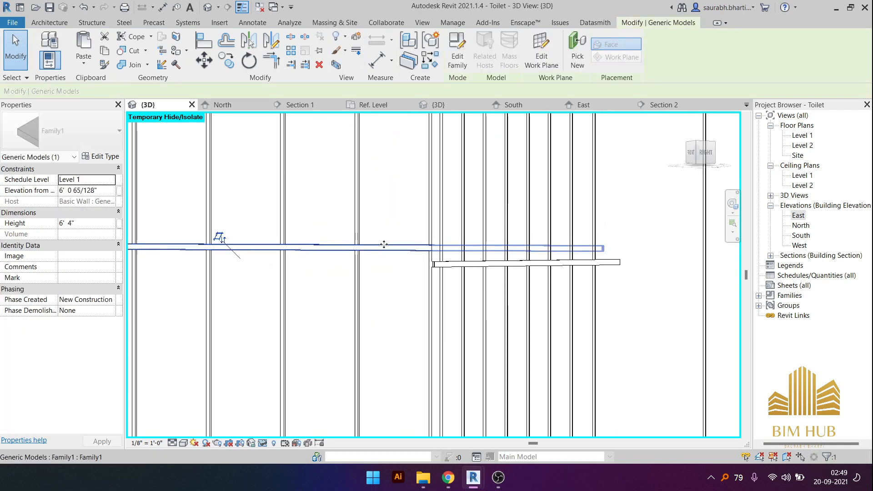
pyautogui.press('Down')
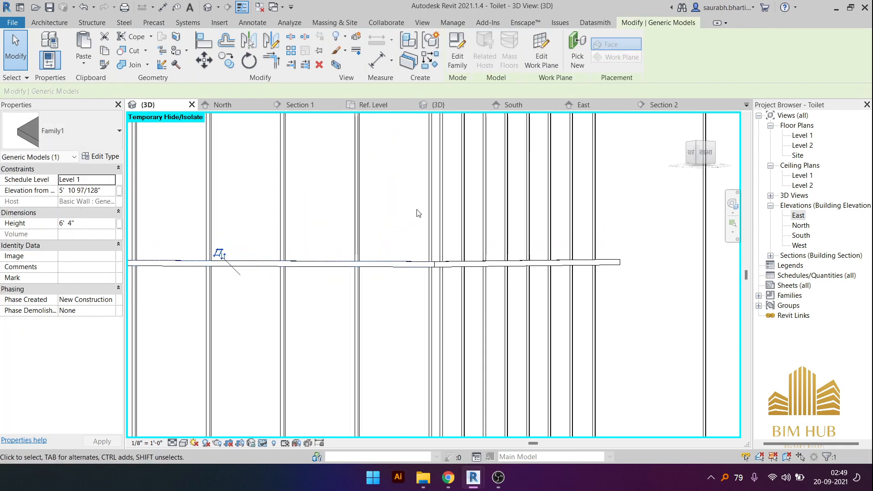
# - Nudge the second-highest side-wall horizontal strip down to elevation 4' 5 65/256", level with its back-wall strip at the corner
pyautogui.scroll(-5, 417, 213)
pyautogui.scroll(3, 411, 279)
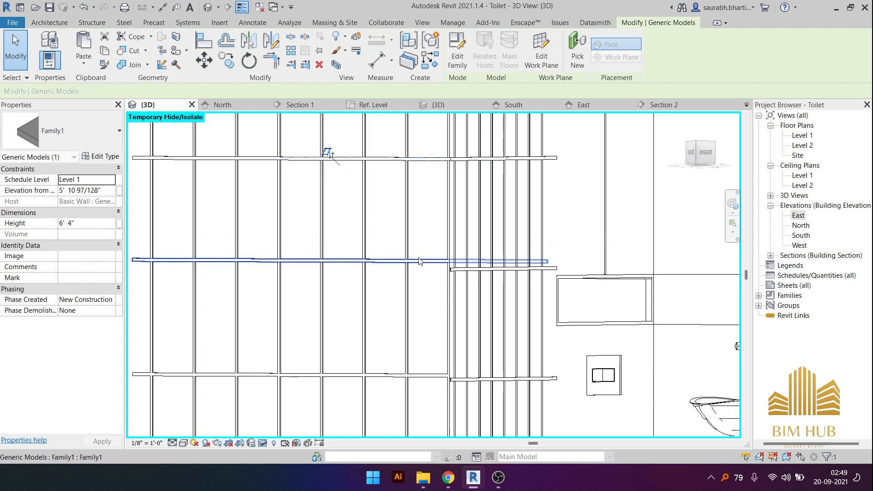
pyautogui.press('Down')
pyautogui.press('Down')
pyautogui.press('Down')
pyautogui.press('Down')
pyautogui.press('Down')
pyautogui.press('Down')
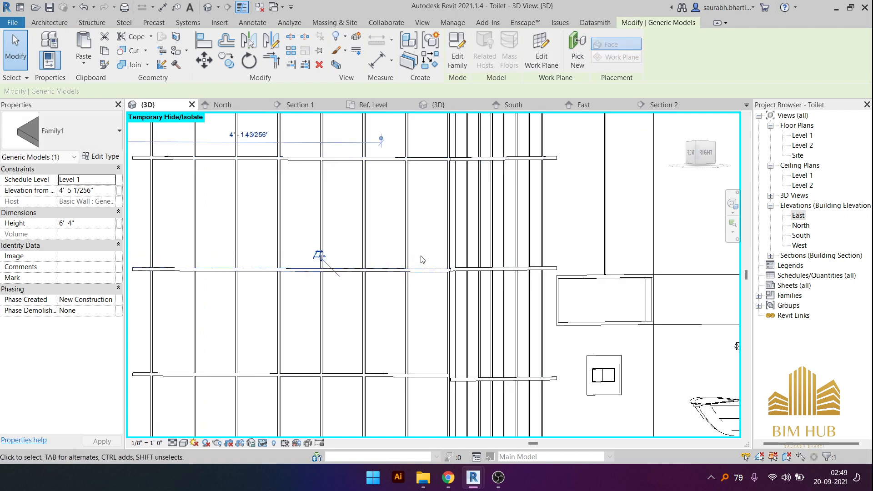
pyautogui.press('Up')
pyautogui.press('Up')
pyautogui.scroll(5, 420, 271)
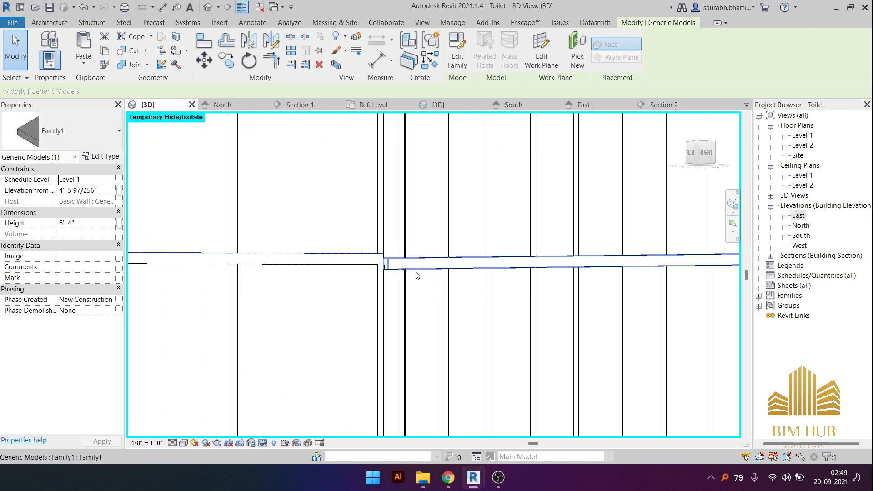
pyautogui.press('Down')
pyautogui.scroll(-5, 415, 274)
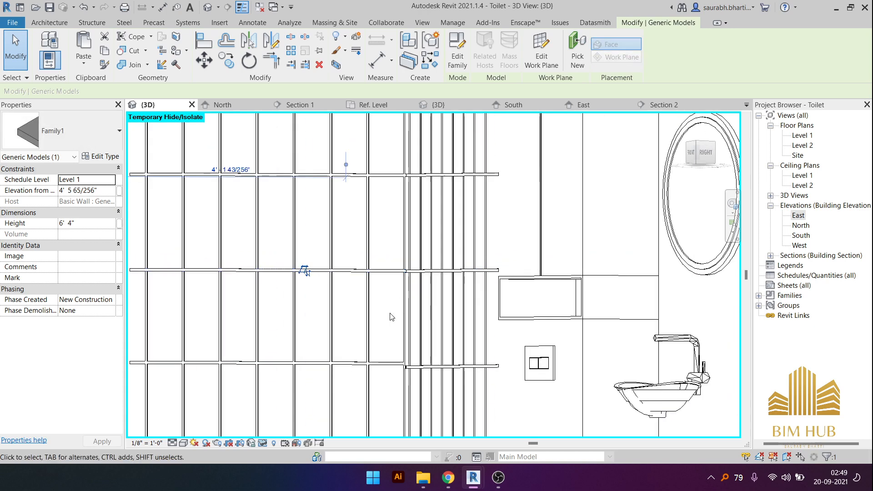
# - Nudge the side-wall horizontal strip below it down to elevation 2' 11 129/256" to meet its back-wall strip at the corner
pyautogui.moveTo(396, 351); pyautogui.dragTo(436, 262, button='middle')
pyautogui.scroll(5, 435, 275)
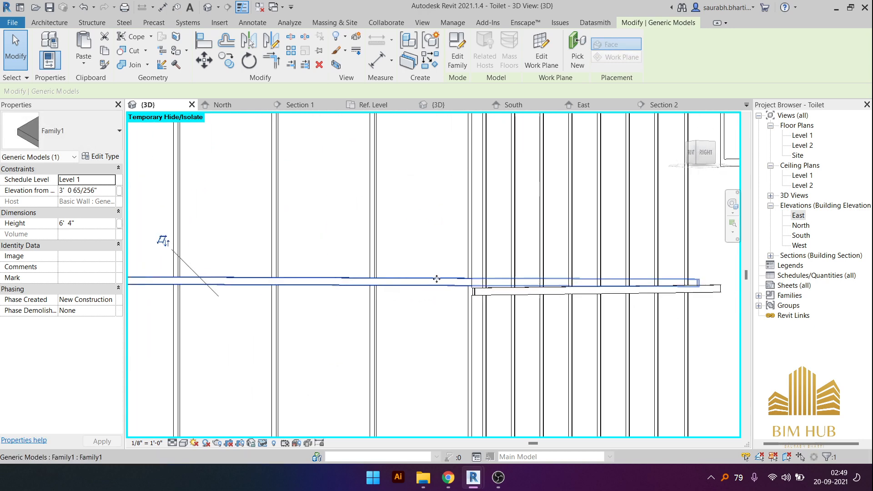
pyautogui.press('Down')
pyautogui.press('Down')
pyautogui.press('Down')
pyautogui.scroll(-6, 430, 255)
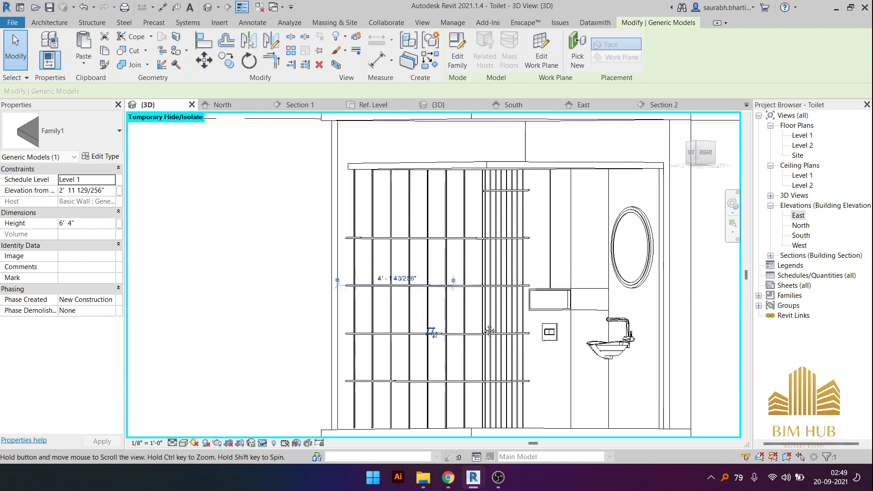
pyautogui.press('Escape')
pyautogui.keyDown('shift'); pyautogui.moveTo(432, 286); pyautogui.dragTo(453, 313, button='middle'); pyautogui.keyUp('shift')
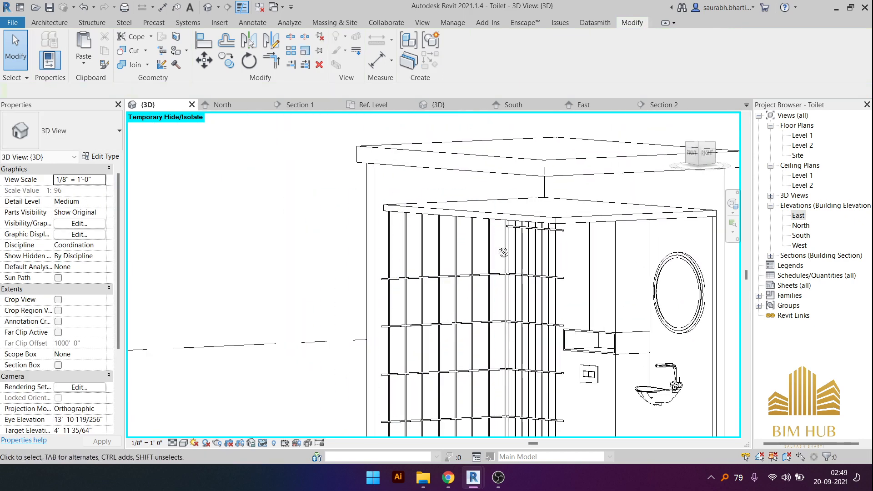
pyautogui.keyDown('shift'); pyautogui.moveTo(502, 253); pyautogui.dragTo(510, 236, button='middle'); pyautogui.keyUp('shift')
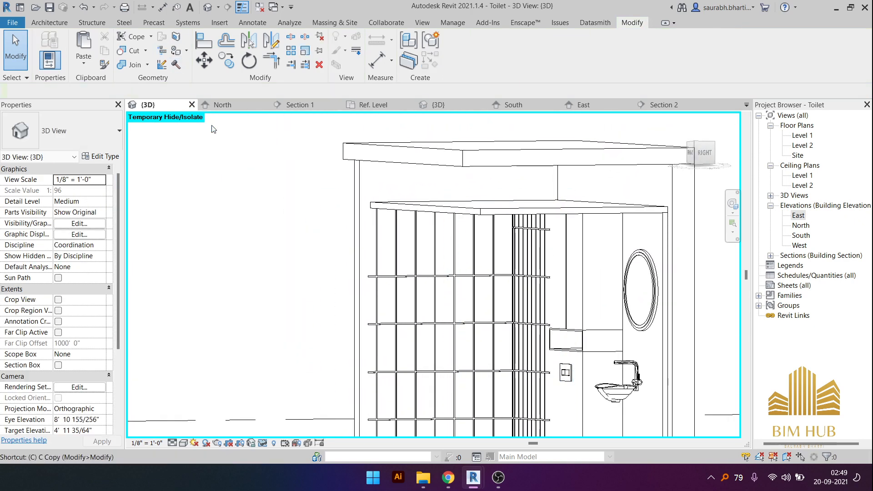
pyautogui.press('m')
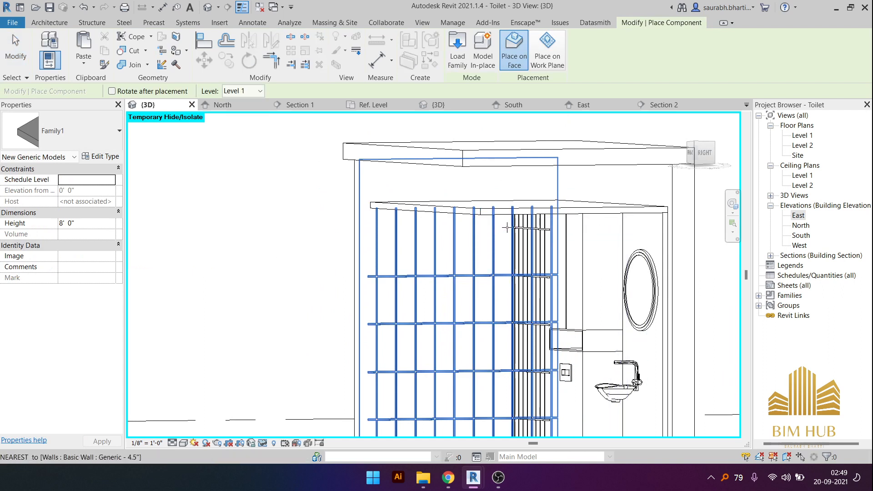
pyautogui.click(512, 228)
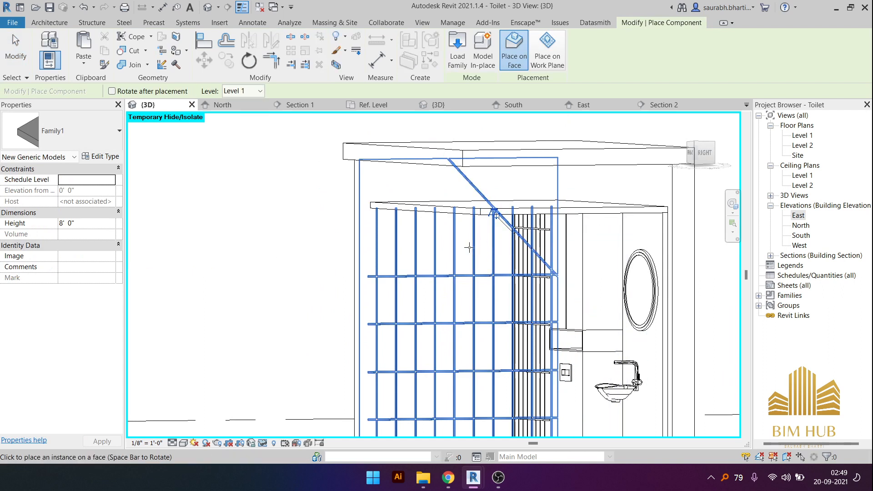
pyautogui.press('Escape')
pyautogui.press('Escape')
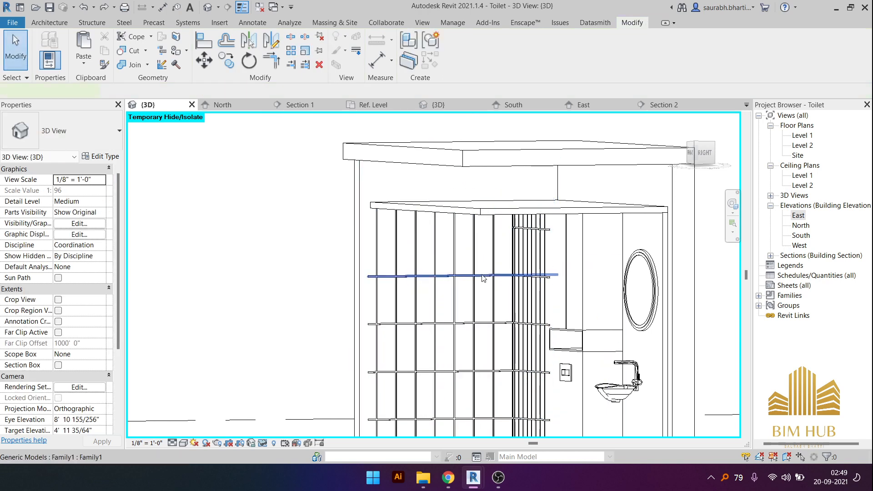
# - In the right 3D view, copy the highest side-wall horizontal strip about 1' 6" upward to add a fifth row
pyautogui.click(483, 278)
pyautogui.click(700, 153)
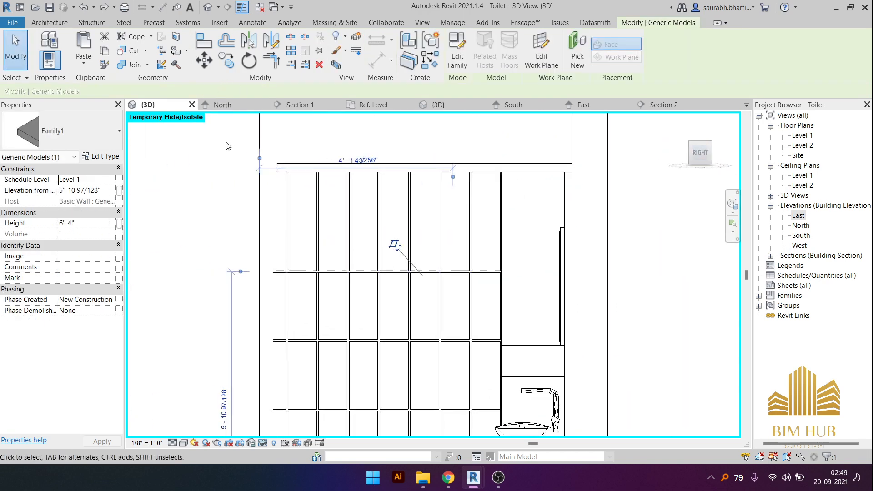
pyautogui.click(226, 60)
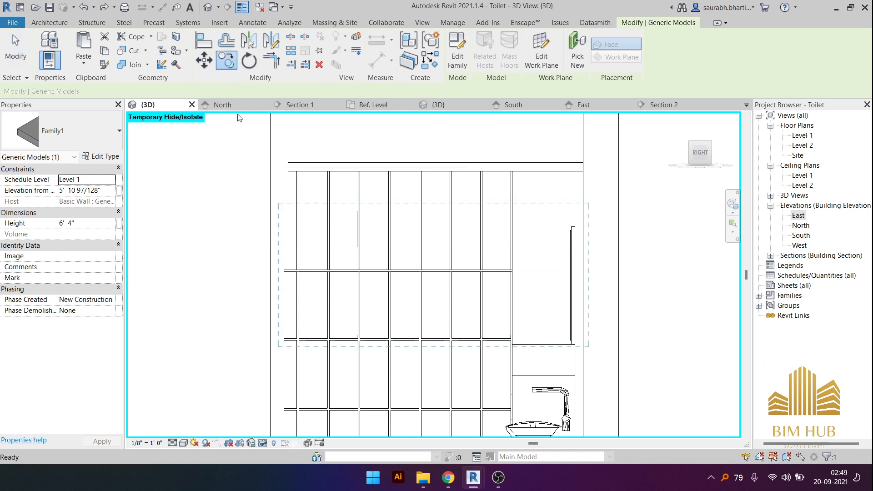
pyautogui.scroll(4, 298, 339)
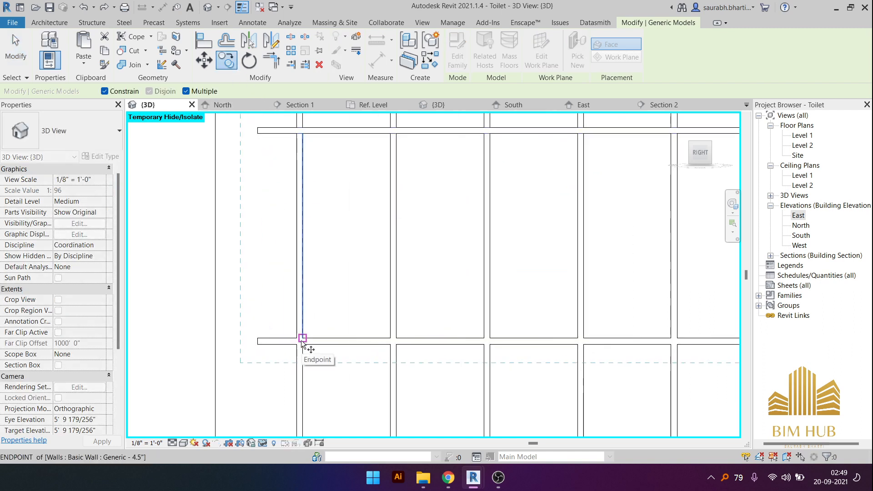
pyautogui.scroll(3, 296, 340)
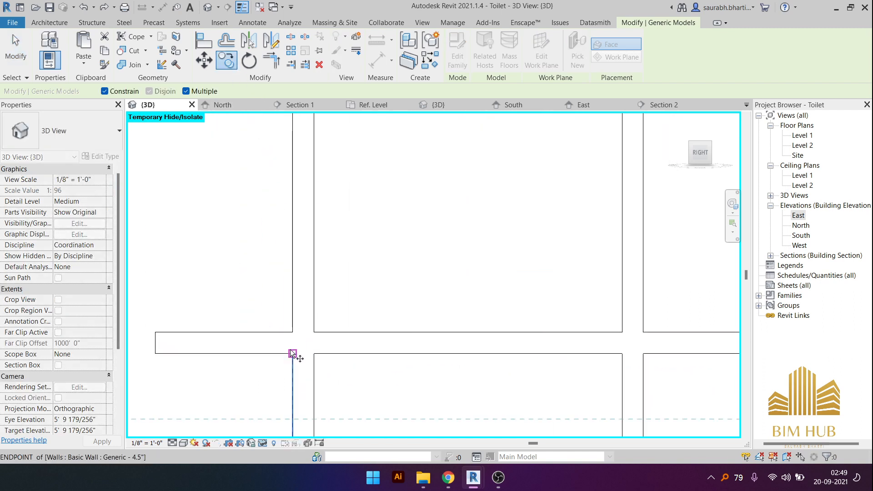
pyautogui.click(292, 353)
pyautogui.scroll(-4, 295, 250)
pyautogui.moveTo(291, 194); pyautogui.dragTo(302, 362, button='middle')
pyautogui.click(306, 214)
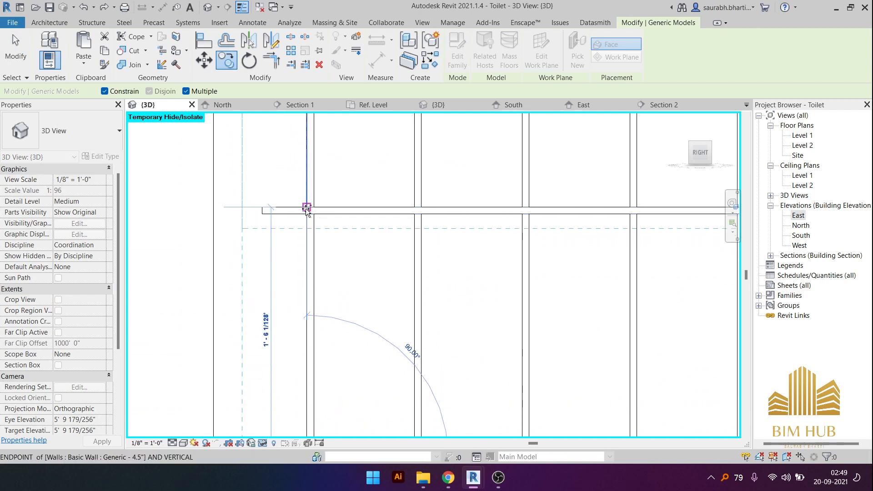
pyautogui.scroll(-6, 305, 217)
# - Finish copying and nudge the new top side-wall strip down to elevation 7' 4 83/256", level with the back-wall strip at the corner
pyautogui.keyDown('shift'); pyautogui.moveTo(329, 246); pyautogui.dragTo(421, 246, button='middle'); pyautogui.keyUp('shift')
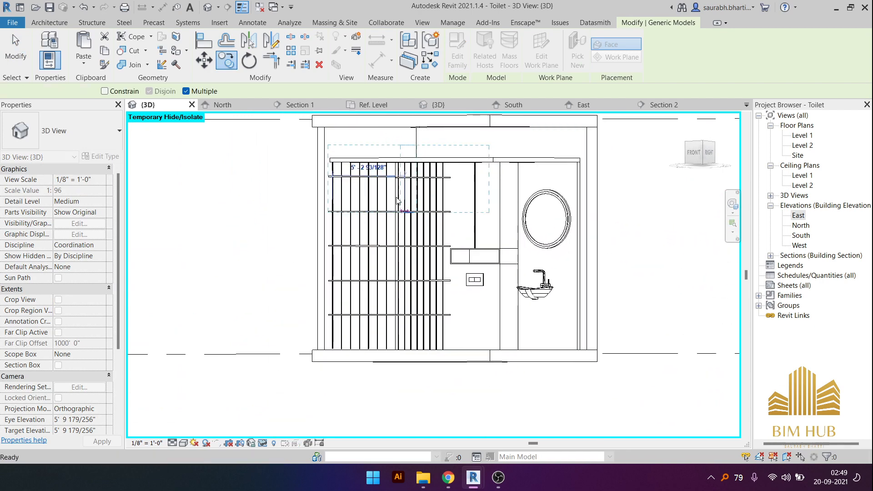
pyautogui.scroll(5, 422, 246)
pyautogui.click(351, 173)
pyautogui.press('u')
pyautogui.press('g')
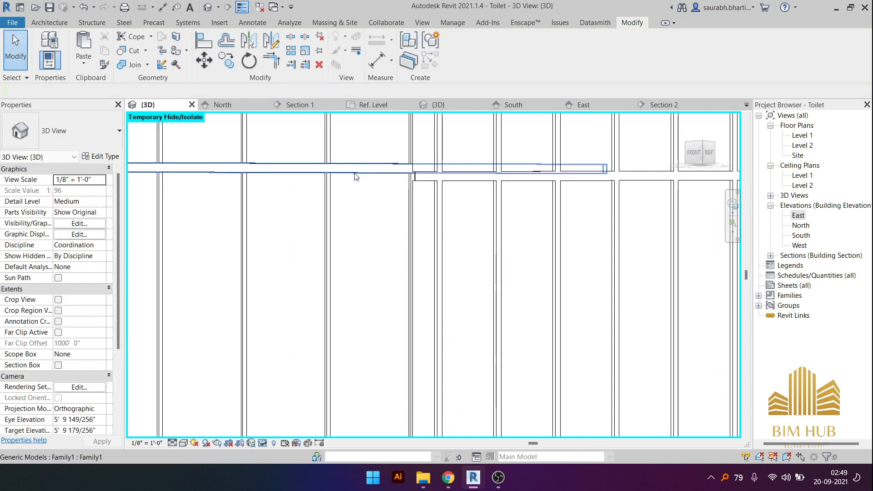
pyautogui.click(354, 173)
pyautogui.moveTo(354, 172); pyautogui.dragTo(425, 201)
pyautogui.scroll(3, 432, 175)
pyautogui.press('Down')
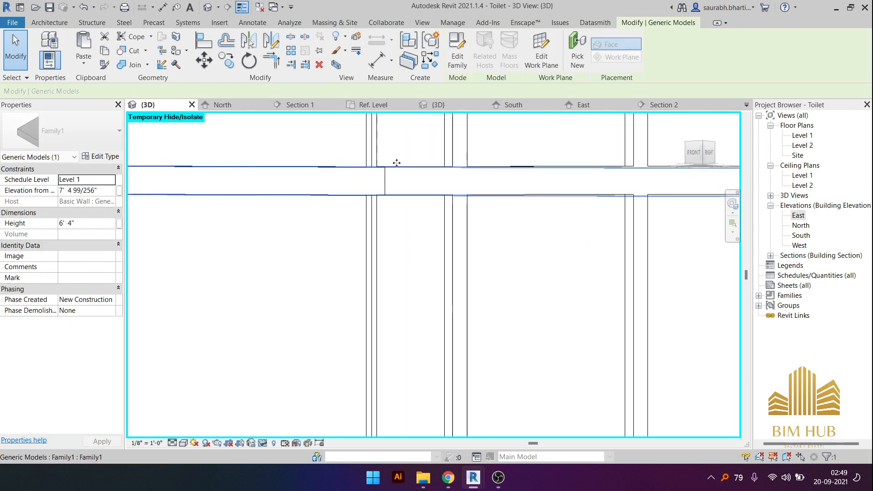
pyautogui.scroll(-7, 405, 192)
pyautogui.scroll(4, 404, 277)
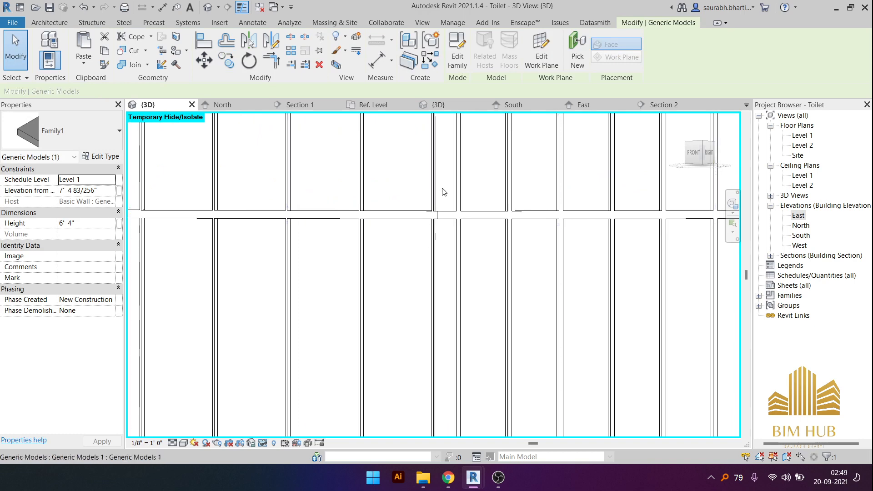
# - In the Level 1 floor plan, delete the plain side wall beside the washbasin, opposite the strip-covered wall
pyautogui.scroll(-7, 442, 227)
pyautogui.scroll(-3, 439, 314)
pyautogui.keyDown('shift'); pyautogui.moveTo(440, 314); pyautogui.dragTo(523, 341, button='middle'); pyautogui.keyUp('shift')
pyautogui.doubleClick(801, 137)
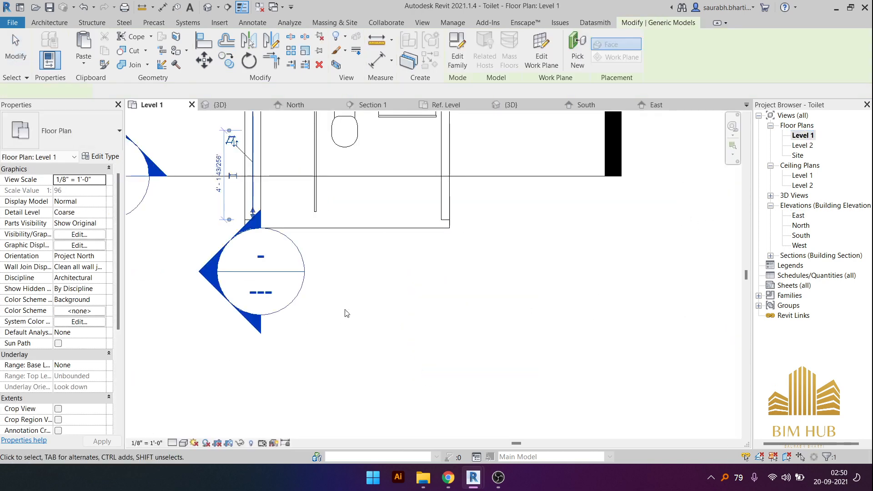
pyautogui.scroll(-5, 398, 308)
pyautogui.scroll(4, 396, 285)
pyautogui.click(386, 266)
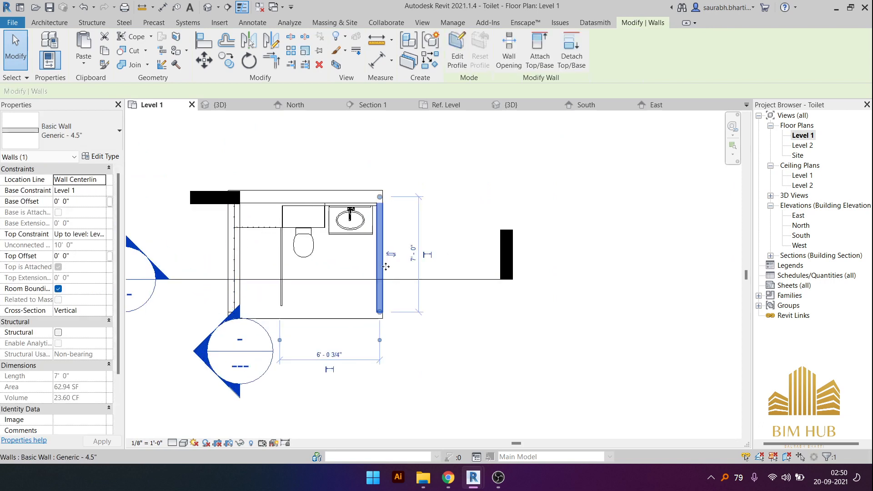
pyautogui.moveTo(433, 338); pyautogui.dragTo(406, 286, button='middle')
pyautogui.click(411, 223)
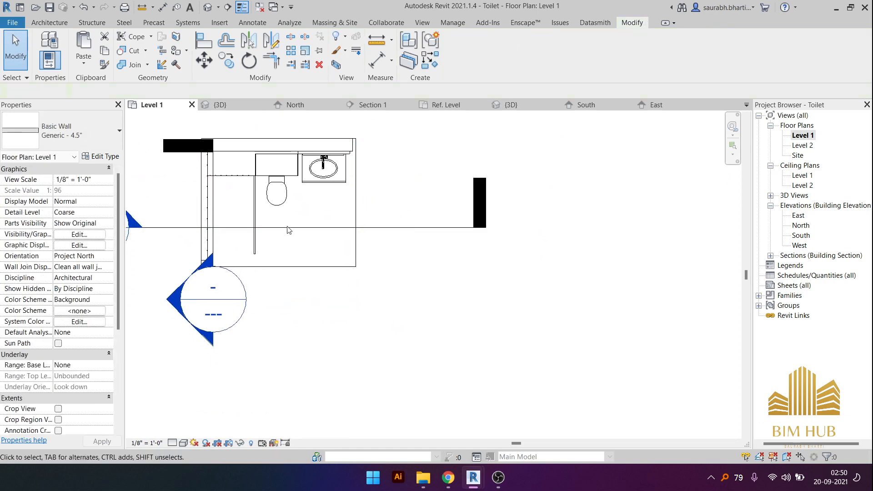
# - Try to mirror a copy of the strip-covered side wall about the room's centre axis in the 3D top view
pyautogui.click(216, 9)
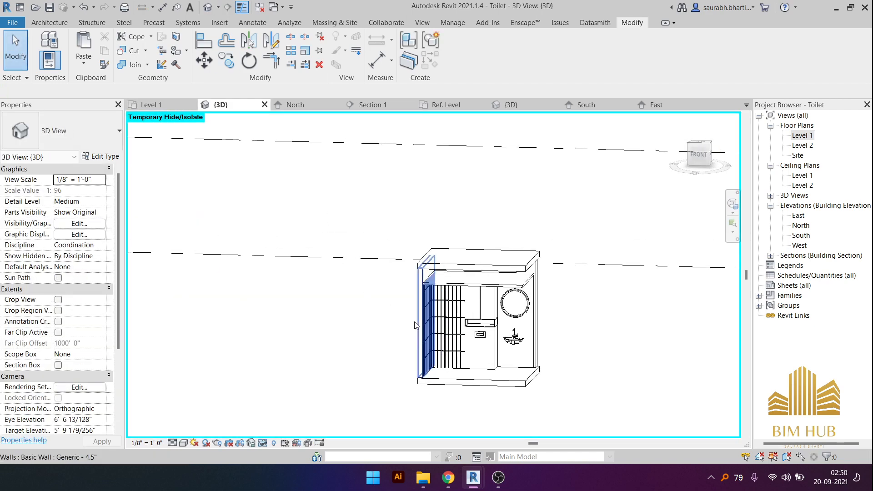
pyautogui.click(414, 324)
pyautogui.click(703, 145)
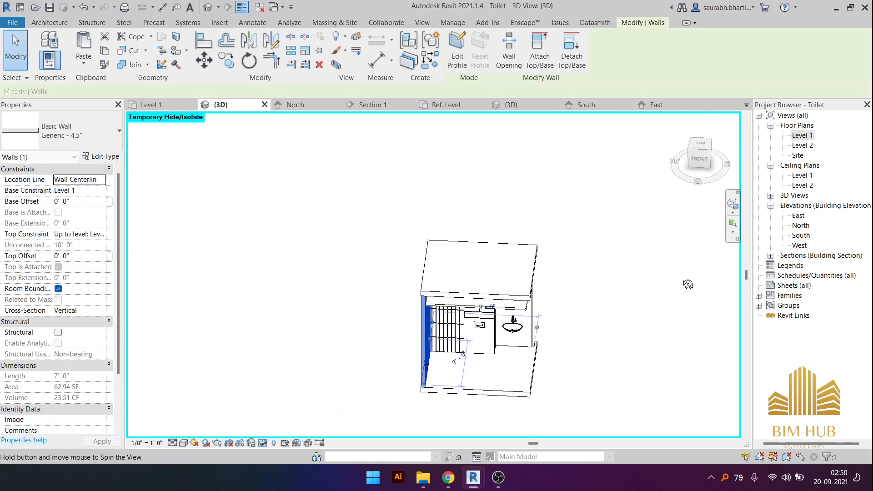
pyautogui.click(703, 146)
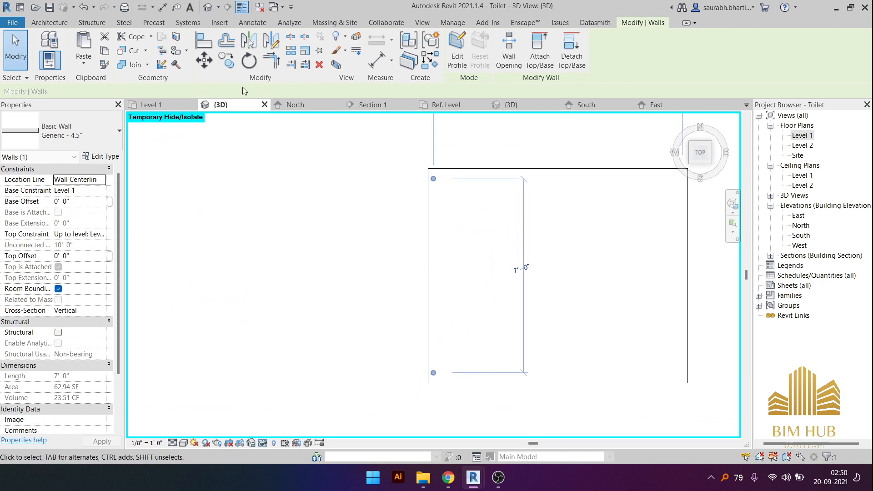
pyautogui.click(271, 41)
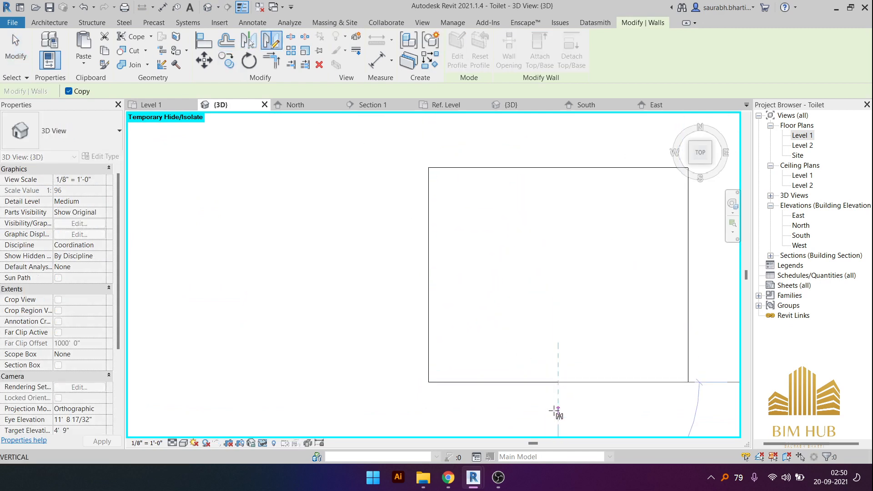
pyautogui.click(559, 414)
pyautogui.scroll(-3, 555, 414)
pyautogui.click(554, 413)
pyautogui.keyDown('shift'); pyautogui.moveTo(553, 413); pyautogui.dragTo(575, 196, button='middle'); pyautogui.keyUp('shift')
pyautogui.keyDown('shift'); pyautogui.moveTo(612, 351); pyautogui.dragTo(523, 310, button='middle'); pyautogui.keyUp('shift')
pyautogui.click(436, 306)
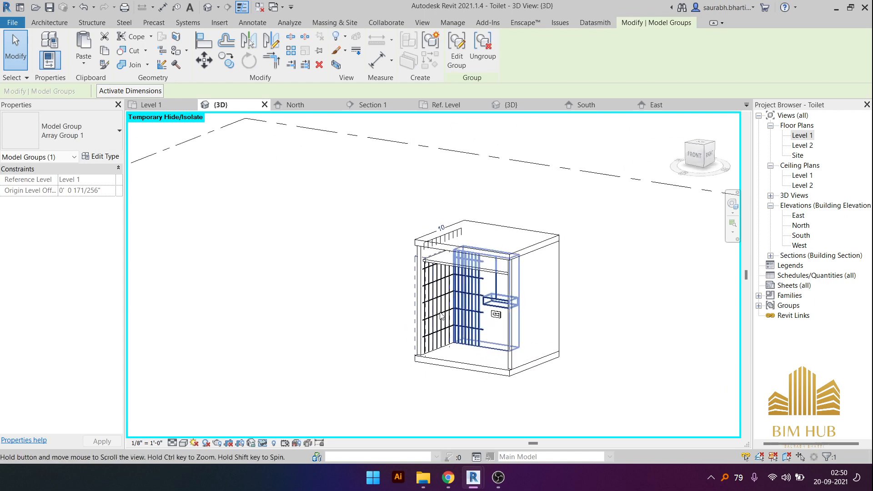
# - Temporarily hide the mirrored wall, the false ceiling and the roof slab in the 3D view
pyautogui.click(507, 318)
pyautogui.press('h')
pyautogui.press('h')
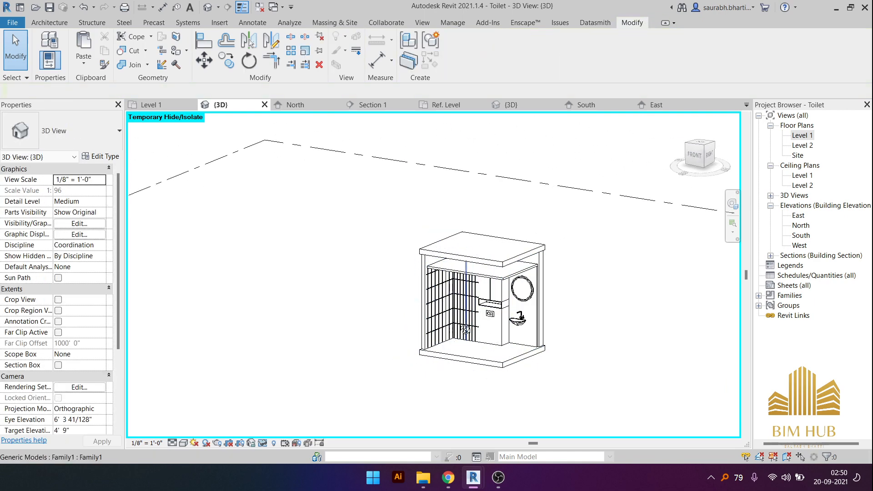
pyautogui.keyDown('shift'); pyautogui.moveTo(465, 329); pyautogui.dragTo(401, 255, button='middle'); pyautogui.keyUp('shift')
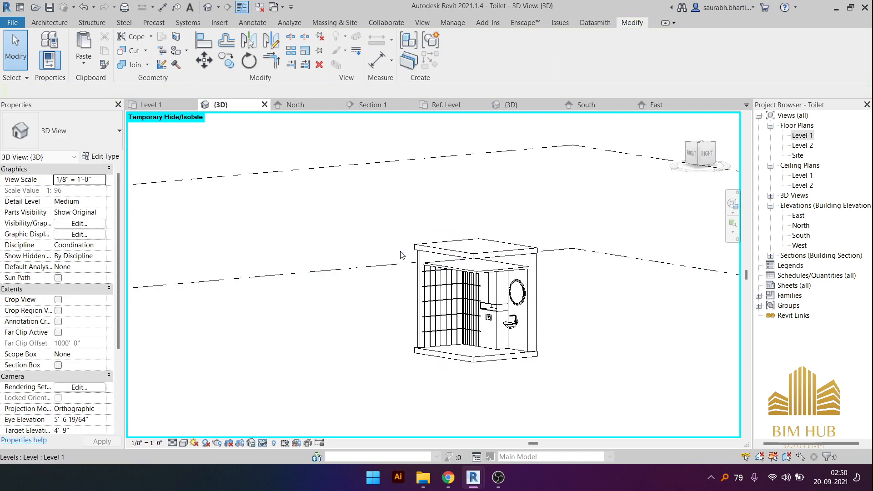
pyautogui.click(475, 268)
pyautogui.press('h')
pyautogui.press('h')
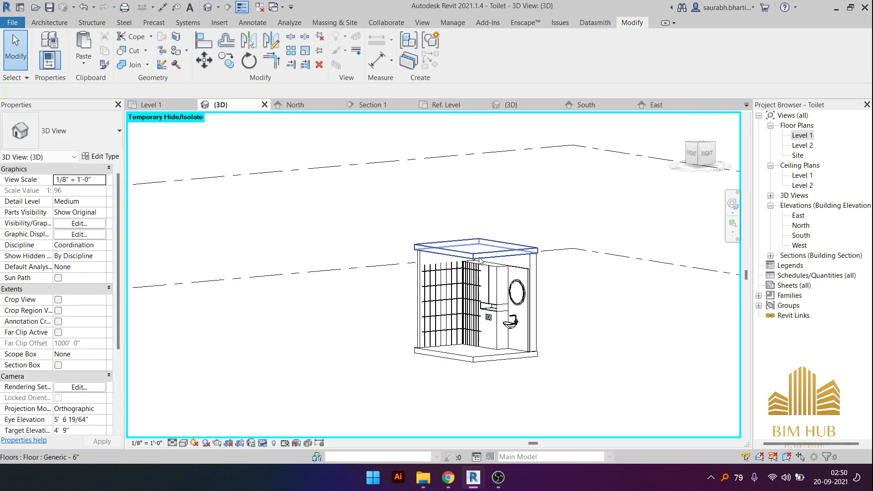
pyautogui.click(474, 254)
pyautogui.press('h')
pyautogui.press('h')
# - With the roof hidden, try mirroring only the strip-covered side wall across the vertical midline of the floor slab
pyautogui.click(439, 309)
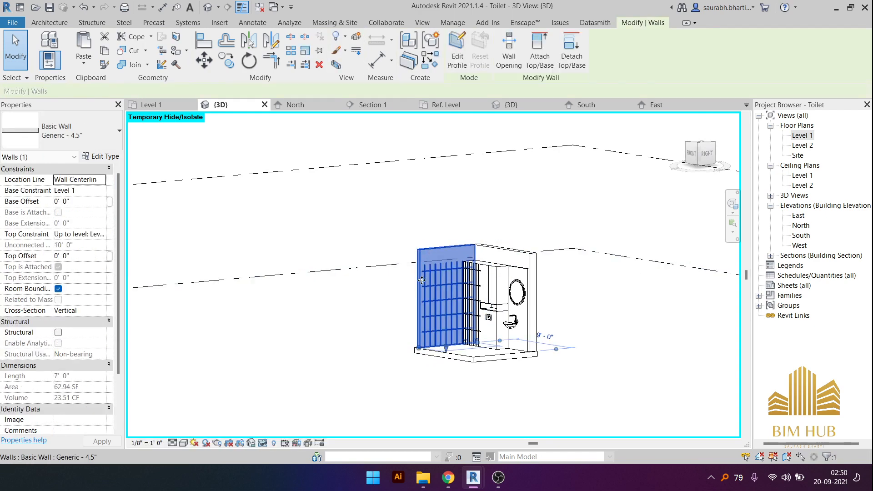
pyautogui.scroll(3, 486, 379)
pyautogui.keyDown('shift'); pyautogui.moveTo(421, 317); pyautogui.dragTo(492, 423, button='middle'); pyautogui.keyUp('shift')
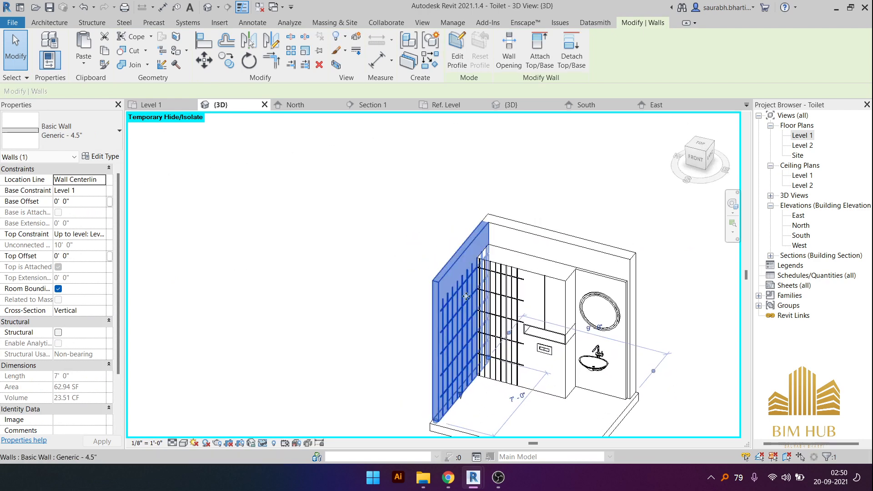
pyautogui.click(699, 150)
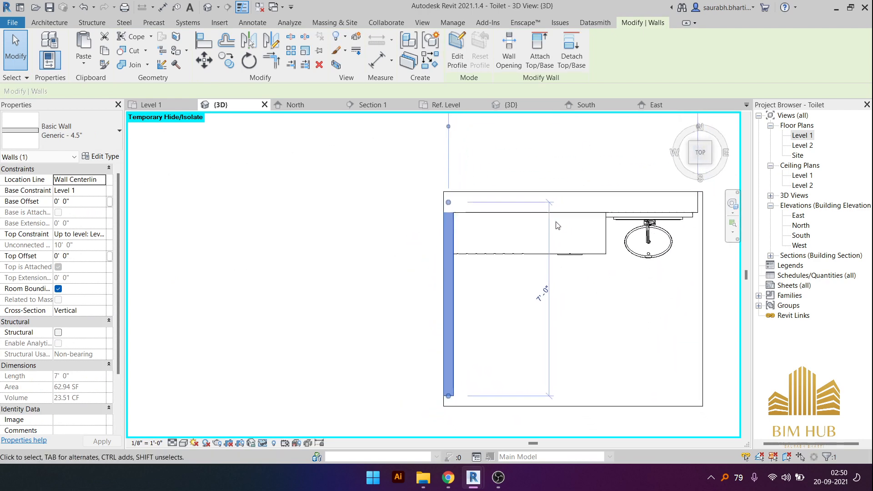
pyautogui.click(278, 44)
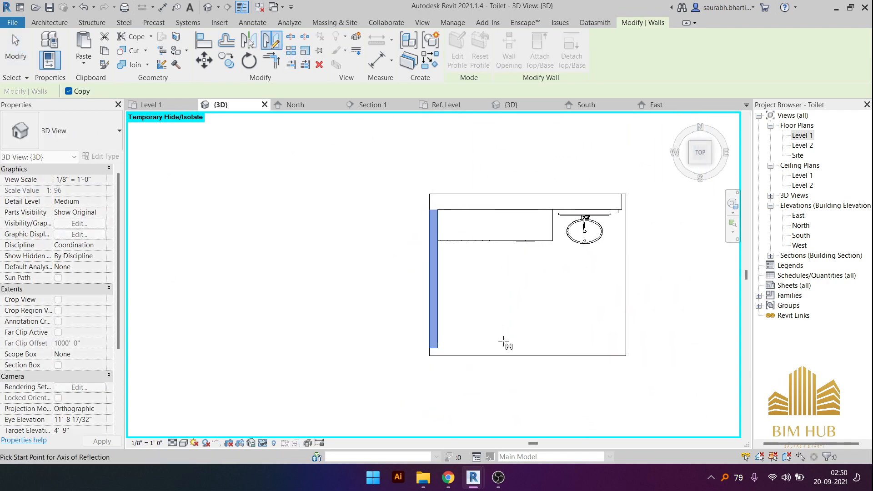
pyautogui.press('Escape')
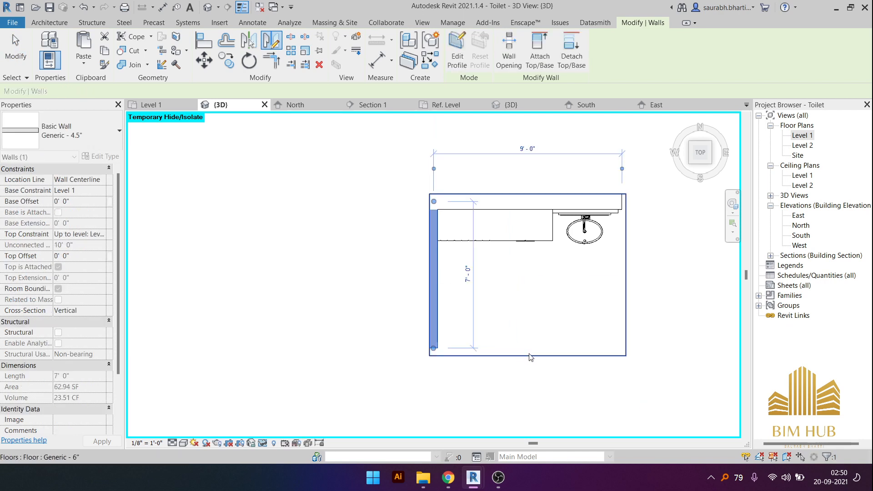
pyautogui.click(275, 45)
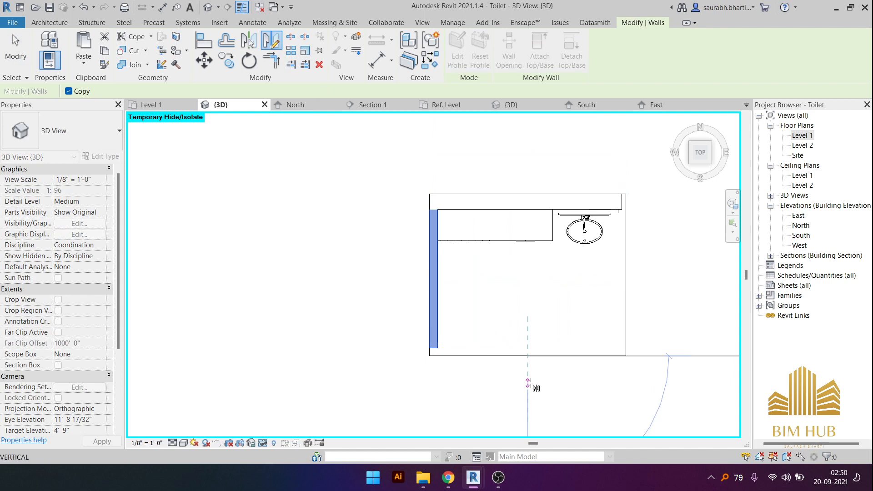
pyautogui.click(530, 383)
# - Examine the mirrored wall and the strip array on the original side wall from several angles
pyautogui.scroll(-2, 531, 384)
pyautogui.keyDown('shift'); pyautogui.moveTo(543, 402); pyautogui.dragTo(498, 279, button='middle'); pyautogui.keyUp('shift')
pyautogui.click(624, 252)
pyautogui.click(512, 273)
pyautogui.scroll(5, 520, 252)
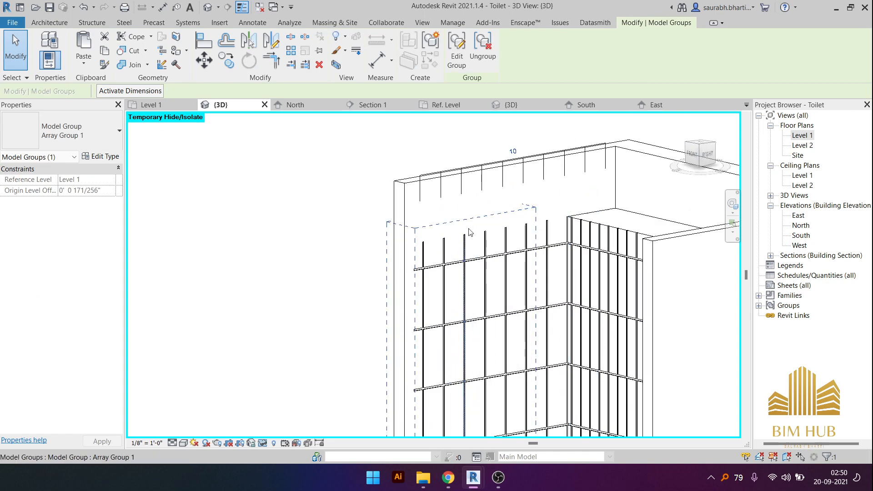
pyautogui.scroll(-5, 475, 238)
pyautogui.keyDown('shift'); pyautogui.moveTo(487, 250); pyautogui.dragTo(568, 270, button='middle'); pyautogui.keyUp('shift')
pyautogui.click(615, 268)
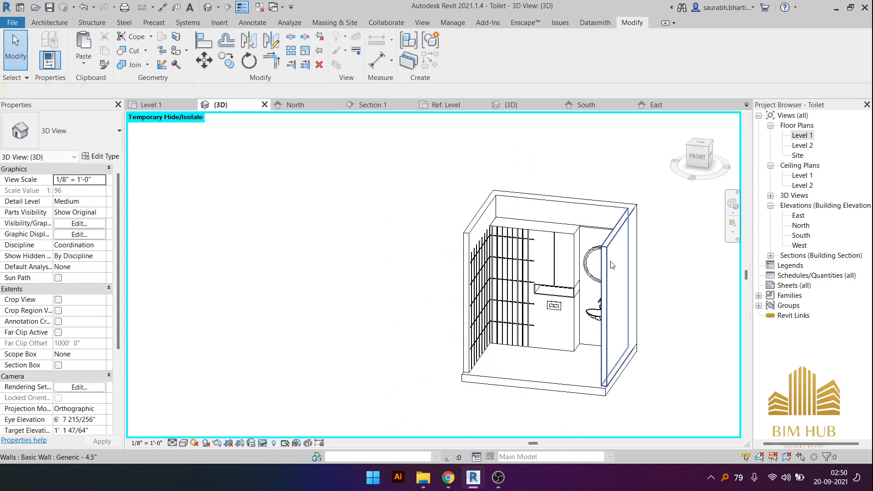
# - Temporarily hide the mirrored side wall, the back wall and the boxed-out wall elements around the toilet
pyautogui.click(613, 267)
pyautogui.press('h')
pyautogui.press('h')
pyautogui.keyDown('shift'); pyautogui.moveTo(560, 285); pyautogui.dragTo(587, 284, button='middle'); pyautogui.keyUp('shift')
pyautogui.click(561, 277)
pyautogui.press('h')
pyautogui.press('h')
pyautogui.click(555, 288)
pyautogui.press('h')
pyautogui.press('h')
pyautogui.click(596, 263)
pyautogui.press('h')
pyautogui.press('h')
# - Temporarily hide the round mirror, washbasin, tap, flush plate and the other remaining fixtures
pyautogui.click(572, 272)
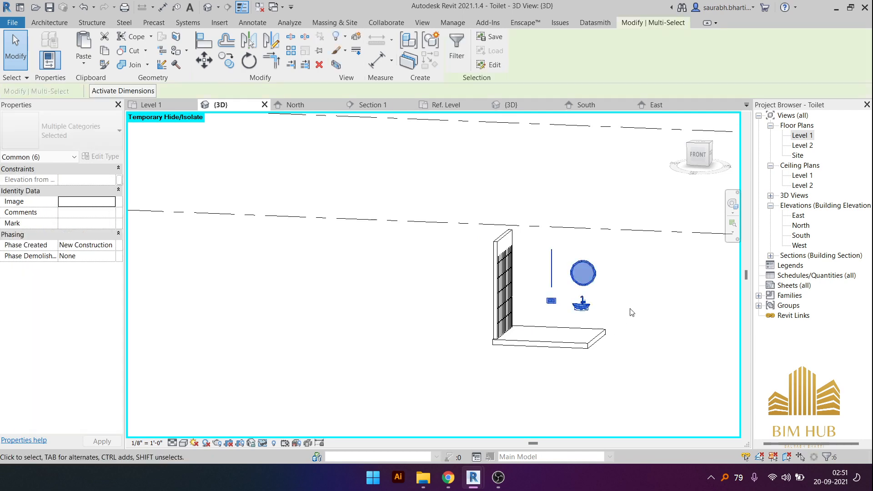
pyautogui.press('h')
pyautogui.press('h')
# - Mirror a copy of the side wall together with its strips about the floor's vertical centre axis, deleting the instances that cannot cut their host
pyautogui.keyDown('shift'); pyautogui.moveTo(658, 353); pyautogui.dragTo(454, 344, button='middle'); pyautogui.keyUp('shift')
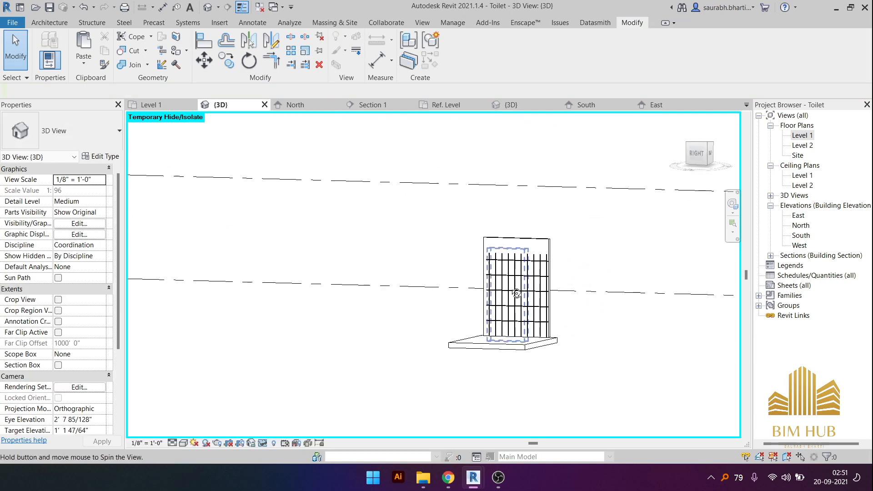
pyautogui.keyDown('shift'); pyautogui.moveTo(516, 294); pyautogui.dragTo(527, 291, button='middle'); pyautogui.keyUp('shift')
pyautogui.click(699, 154)
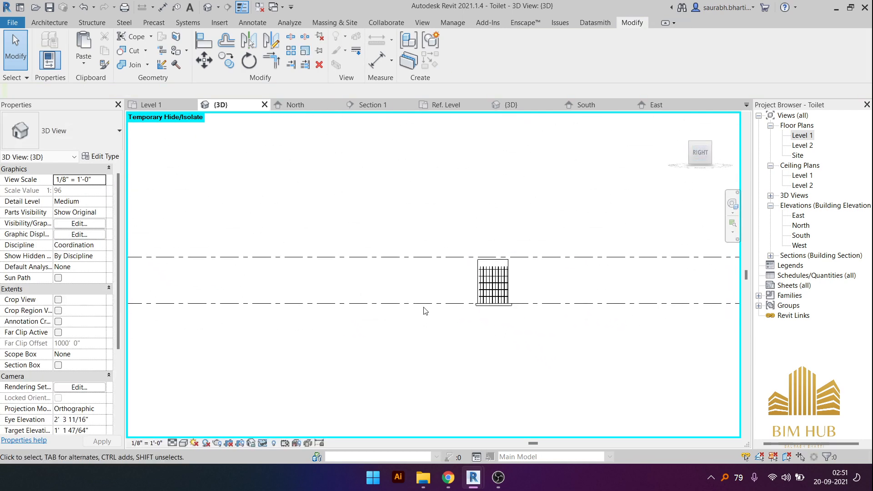
pyautogui.moveTo(505, 251); pyautogui.dragTo(570, 353)
pyautogui.keyDown('shift'); pyautogui.moveTo(487, 381); pyautogui.dragTo(556, 418, button='middle'); pyautogui.keyUp('shift')
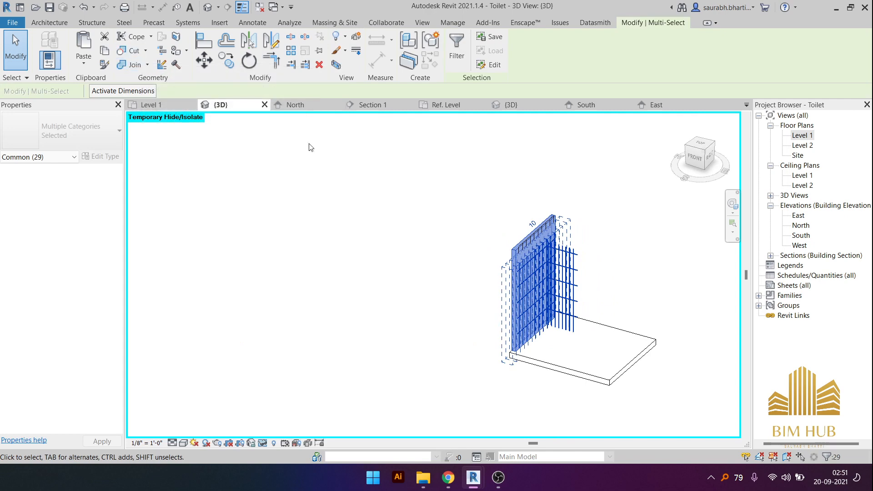
pyautogui.click(700, 146)
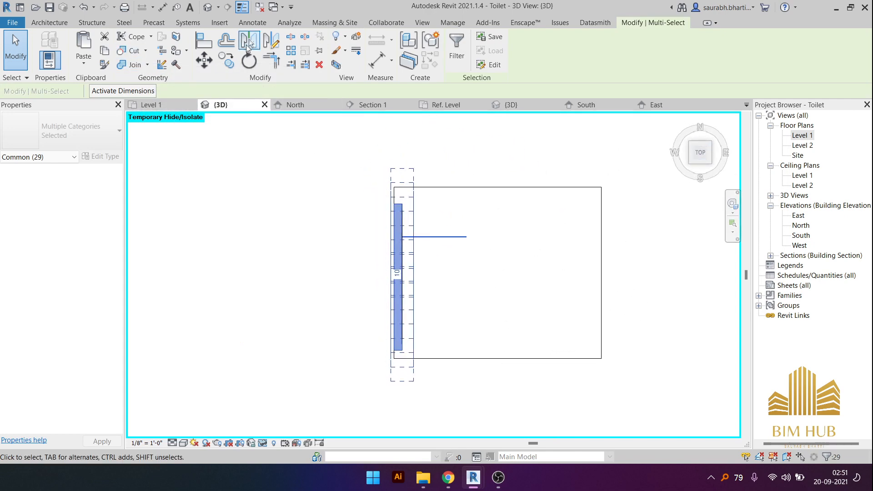
pyautogui.click(272, 40)
pyautogui.click(498, 359)
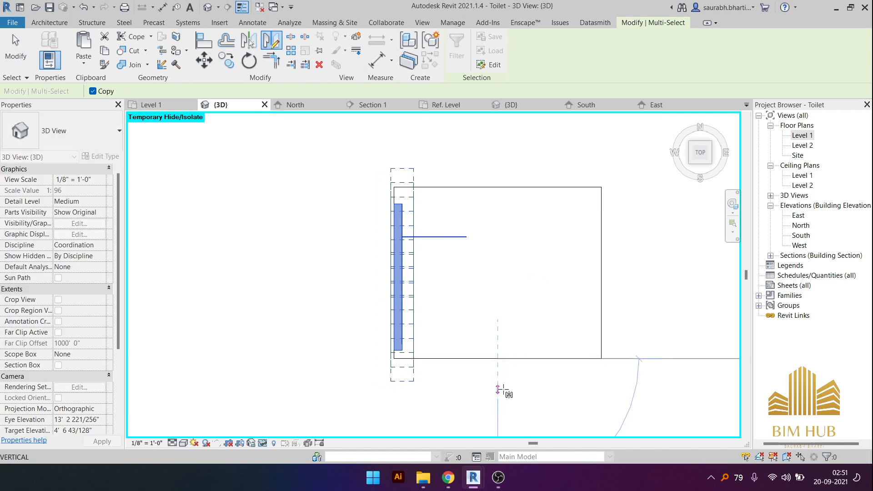
pyautogui.click(500, 389)
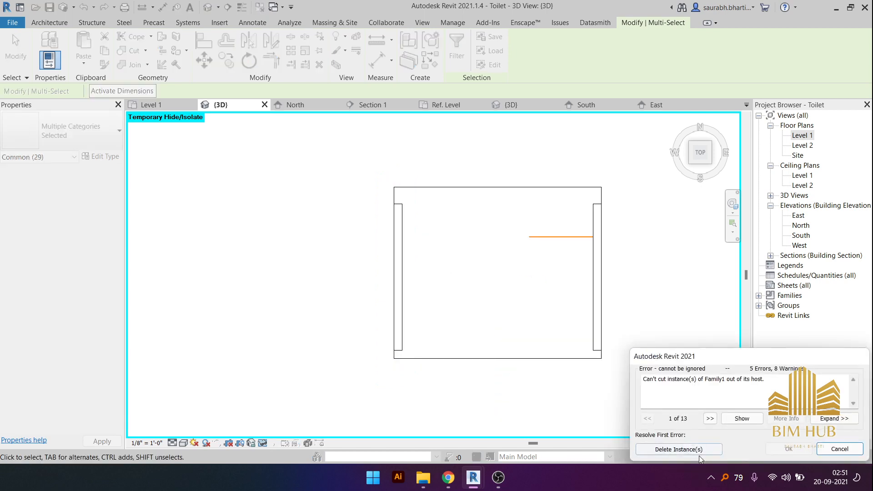
pyautogui.click(698, 453)
# - Clear the selection and restore all temporarily hidden elements in the 3D view
pyautogui.scroll(-2, 490, 357)
pyautogui.click(497, 411)
pyautogui.keyDown('shift'); pyautogui.moveTo(497, 410); pyautogui.dragTo(409, 139, button='middle'); pyautogui.keyUp('shift')
pyautogui.press('h')
pyautogui.press('r')
pyautogui.keyDown('shift'); pyautogui.moveTo(450, 204); pyautogui.dragTo(598, 202, button='middle'); pyautogui.keyUp('shift')
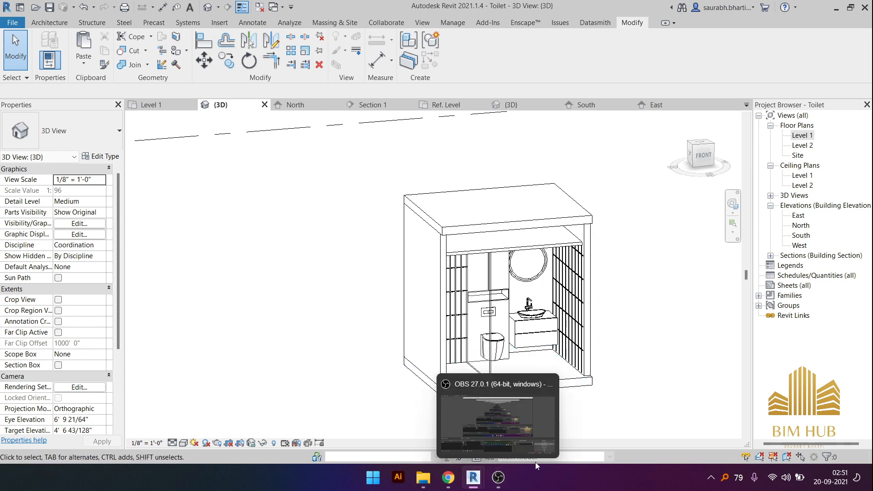
# - Examine the complete toilet with strip grids on both side walls from the front and from angled 3D views
pyautogui.scroll(-2, 614, 273)
pyautogui.keyDown('shift'); pyautogui.moveTo(639, 295); pyautogui.dragTo(586, 282, button='middle'); pyautogui.keyUp('shift')
pyautogui.click(549, 314)
pyautogui.keyDown('shift'); pyautogui.moveTo(498, 330); pyautogui.dragTo(549, 302, button='middle'); pyautogui.keyUp('shift')
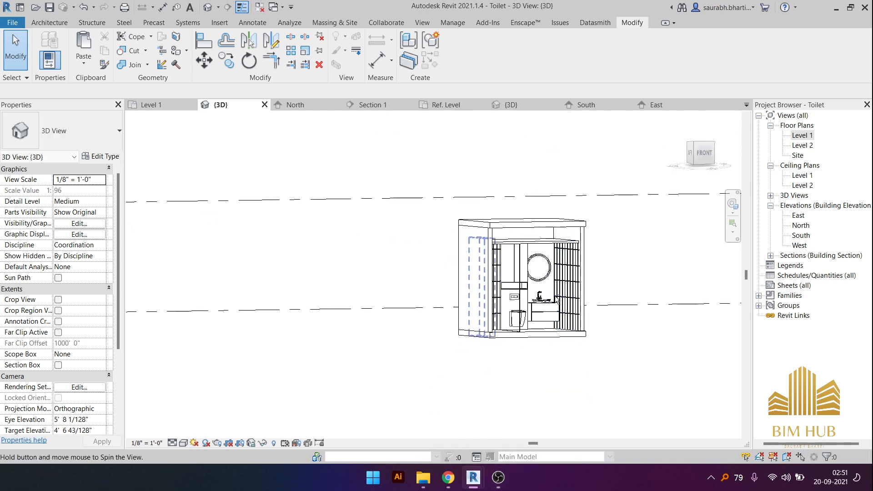
pyautogui.scroll(3, 549, 285)
pyautogui.keyDown('shift'); pyautogui.moveTo(487, 318); pyautogui.dragTo(402, 214, button='middle'); pyautogui.keyUp('shift')
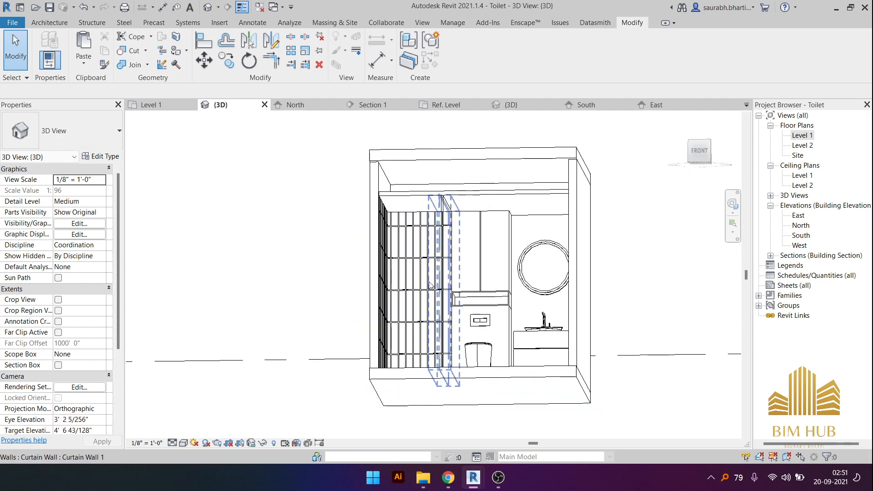
pyautogui.keyDown('shift'); pyautogui.moveTo(418, 275); pyautogui.dragTo(605, 246, button='middle'); pyautogui.keyUp('shift')
pyautogui.keyDown('shift'); pyautogui.moveTo(490, 318); pyautogui.dragTo(737, 194, button='middle'); pyautogui.keyUp('shift')
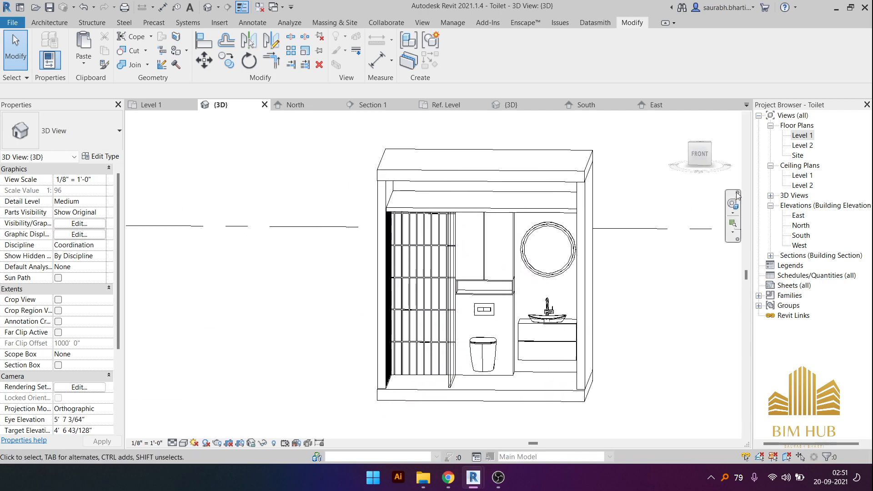
pyautogui.click(697, 154)
pyautogui.scroll(7, 389, 295)
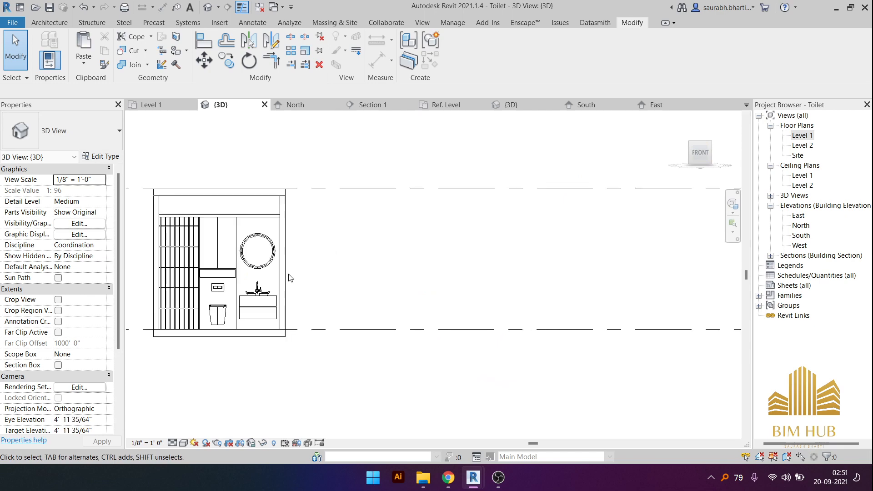
pyautogui.keyDown('shift'); pyautogui.moveTo(289, 278); pyautogui.dragTo(514, 346, button='middle'); pyautogui.keyUp('shift')
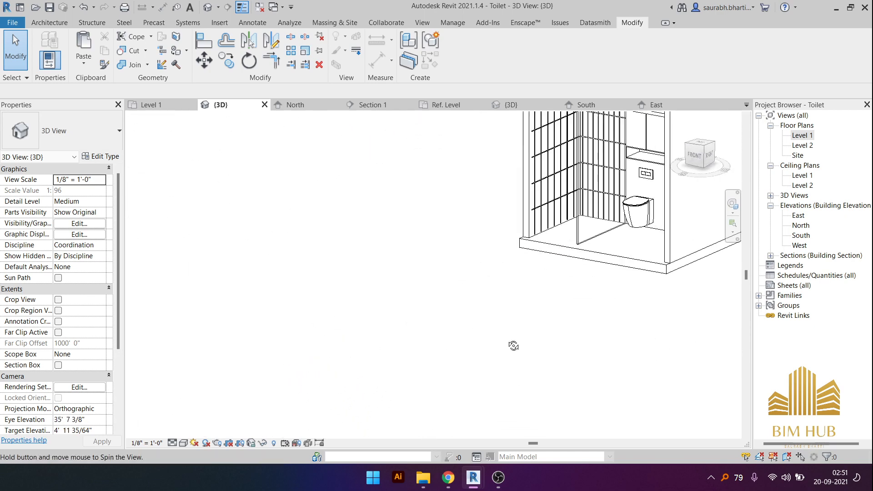
pyautogui.moveTo(576, 285); pyautogui.dragTo(525, 359, button='middle')
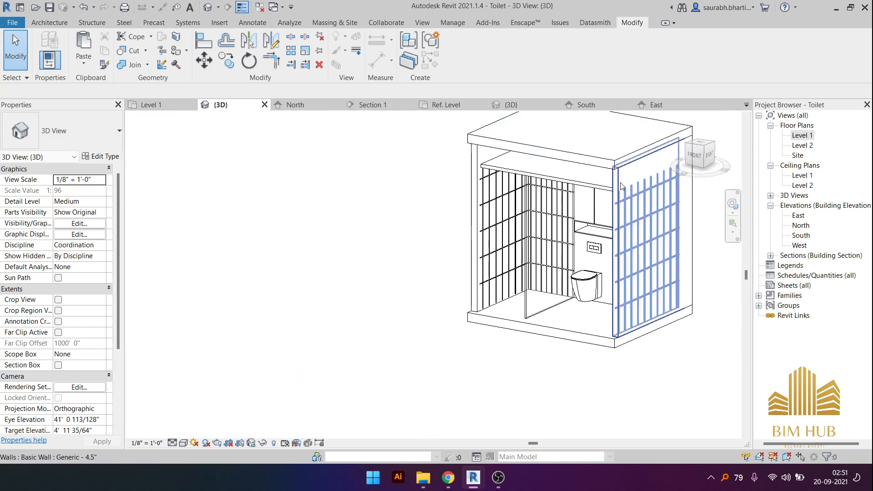
# - Open the material choice for the structure layer of the side wall's Generic - 4.5" type
pyautogui.click(617, 176)
pyautogui.keyDown('shift'); pyautogui.moveTo(561, 238); pyautogui.dragTo(576, 251, button='middle'); pyautogui.keyUp('shift')
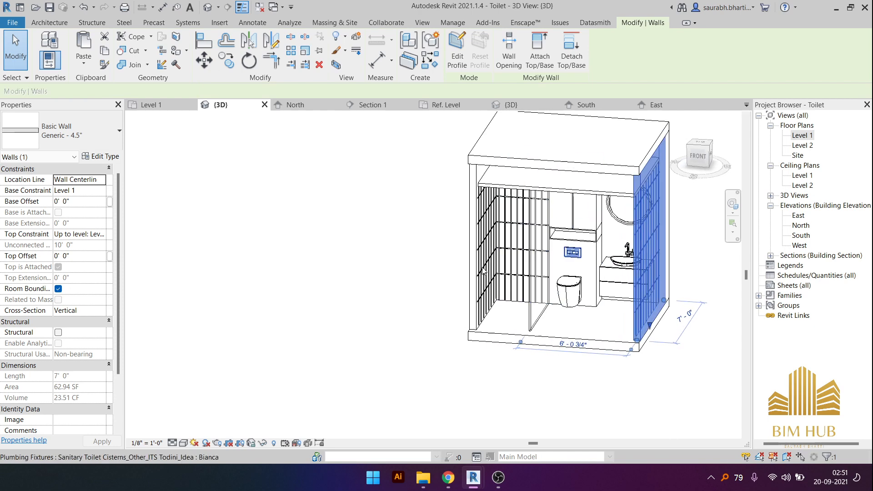
pyautogui.click(106, 158)
pyautogui.click(347, 178)
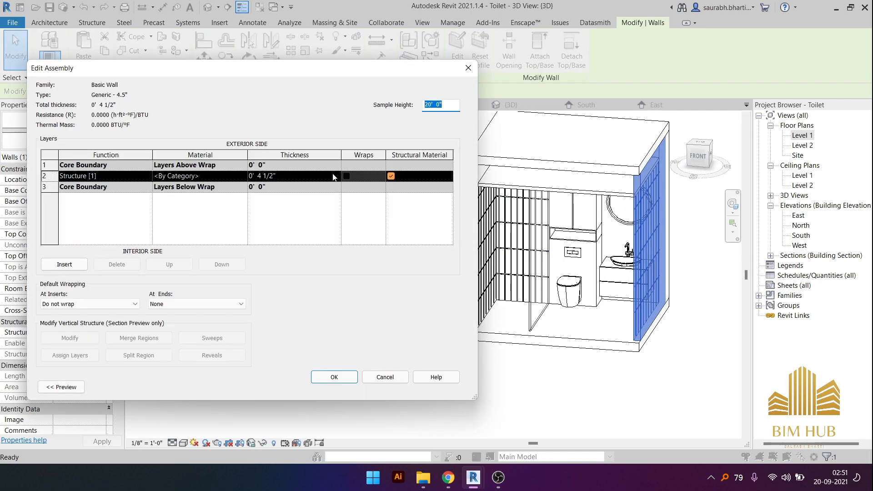
pyautogui.click(241, 177)
pyautogui.click(243, 176)
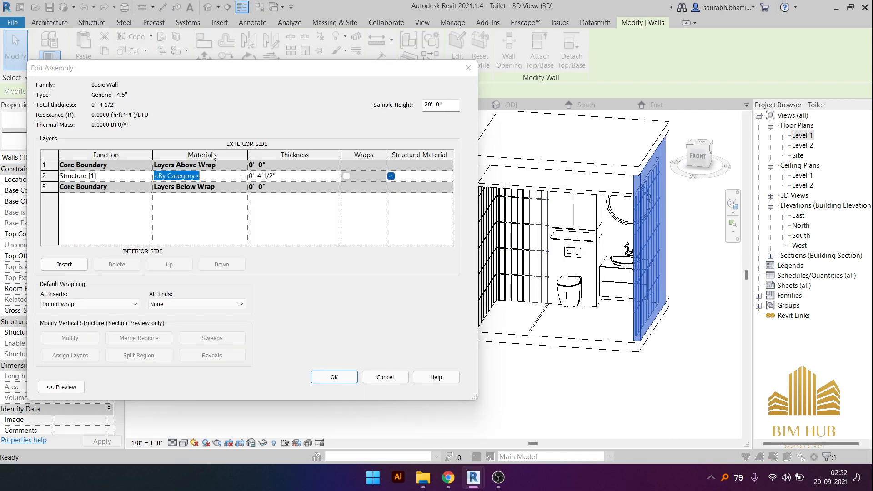
# - Create a new project material and rename it 1.Green Material
pyautogui.click(222, 367)
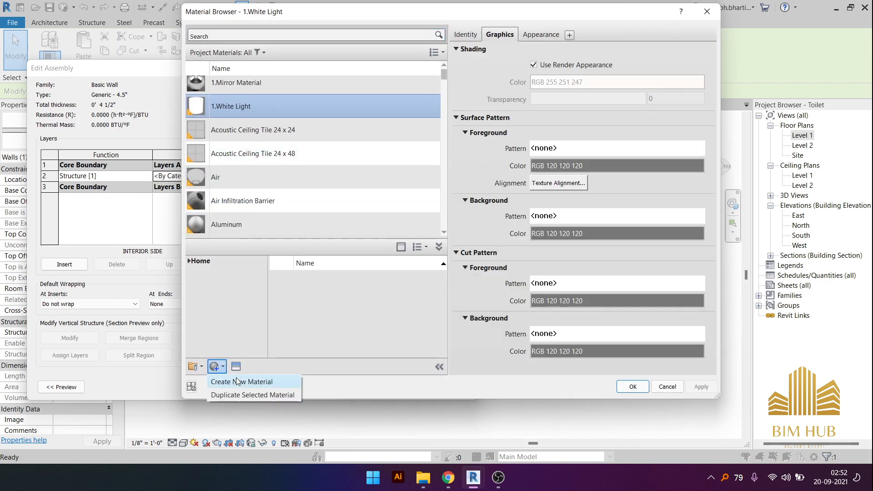
pyautogui.click(243, 383)
pyautogui.rightClick(265, 154)
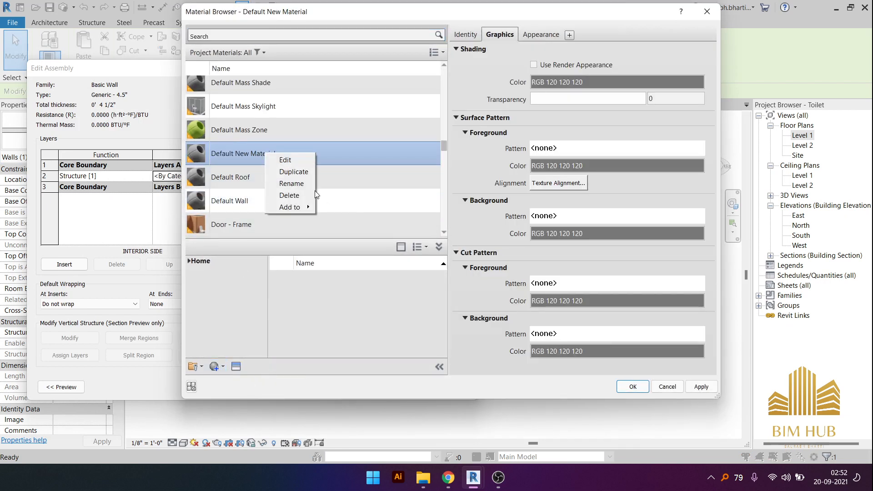
pyautogui.click(290, 183)
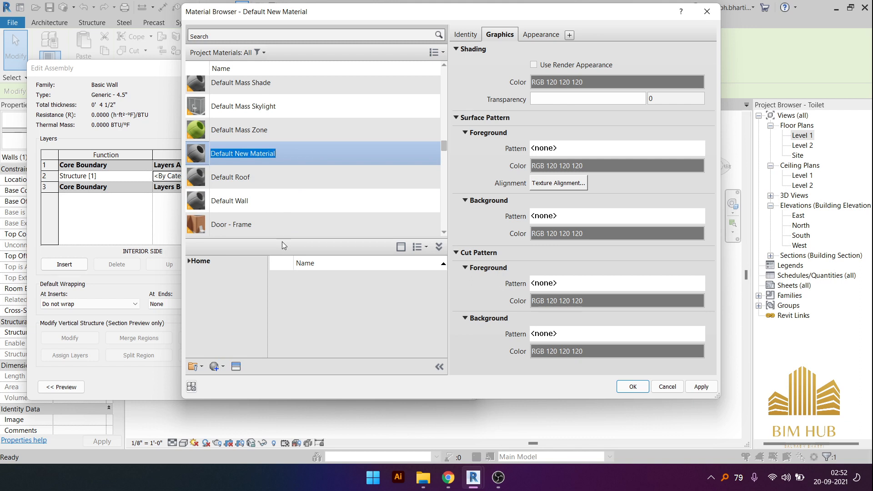
pyautogui.write('1.GReen')
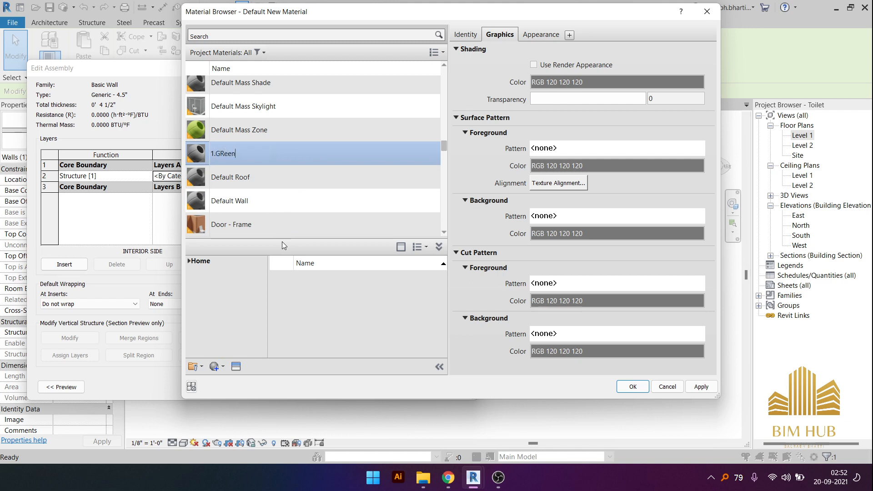
pyautogui.write(' Wall Material')
pyautogui.press('BackSpace')
pyautogui.press('BackSpace')
pyautogui.press('BackSpace')
pyautogui.press('BackSpace')
pyautogui.press('BackSpace')
pyautogui.press('BackSpace')
pyautogui.write('r')
pyautogui.click(298, 200)
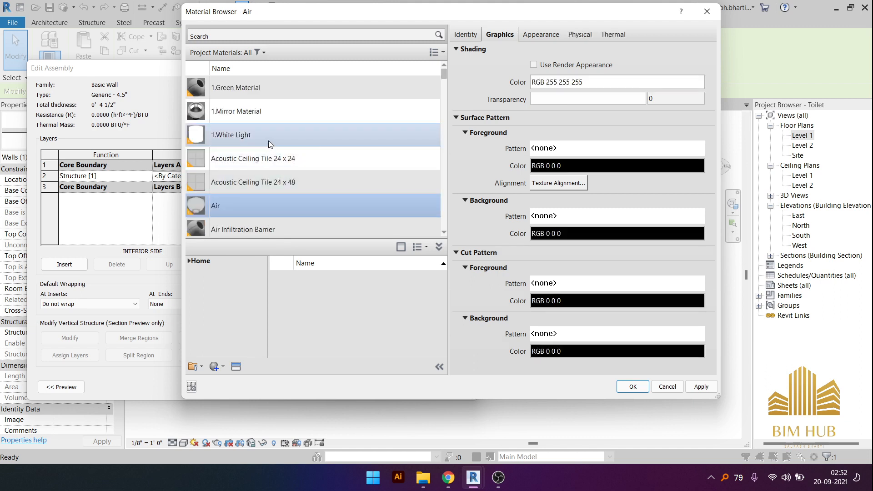
# - Set 1.Green Material's appearance colour to RGB 64, 76, 76, consulting the colour picker page in Chrome for the values
pyautogui.click(275, 91)
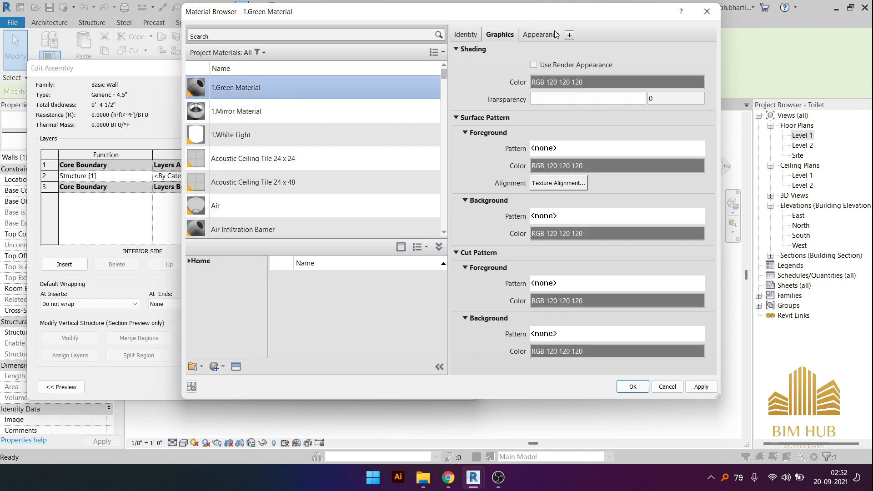
pyautogui.click(542, 67)
pyautogui.click(541, 34)
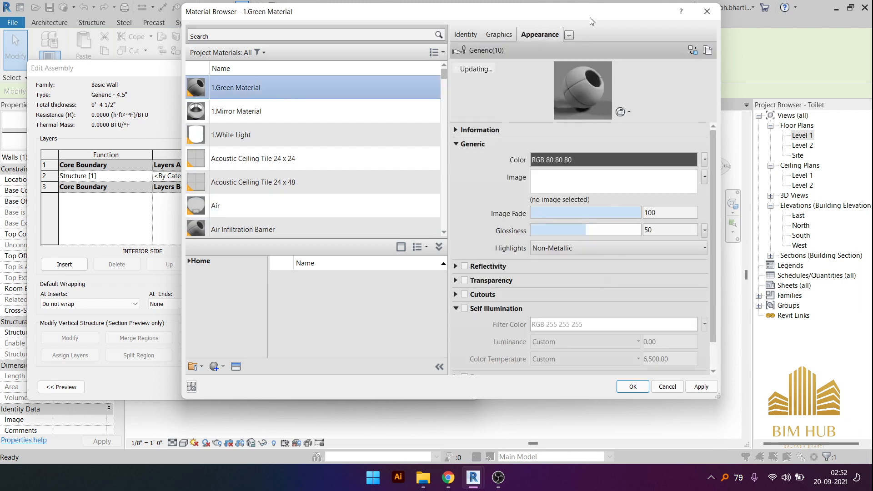
pyautogui.scroll(-1, 621, 329)
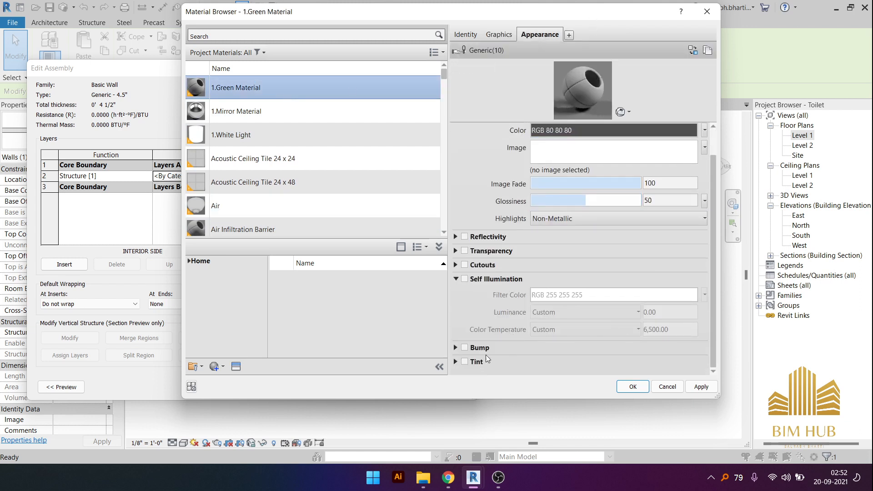
pyautogui.click(581, 132)
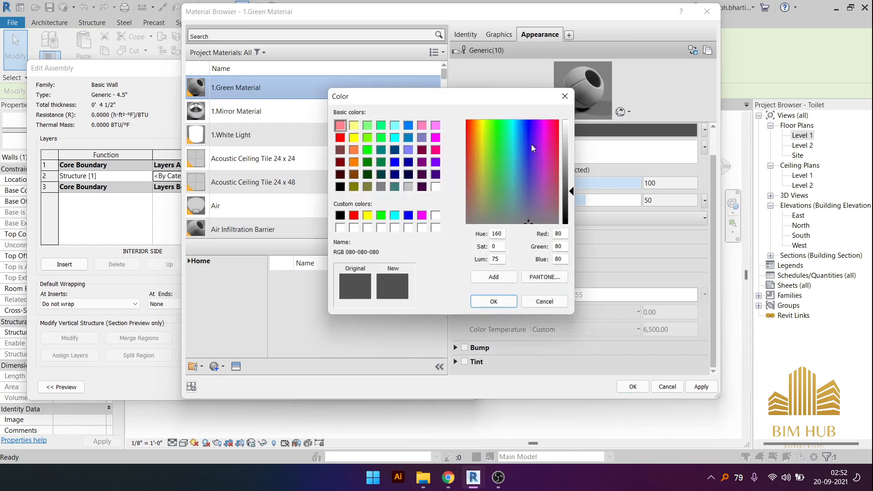
pyautogui.click(449, 478)
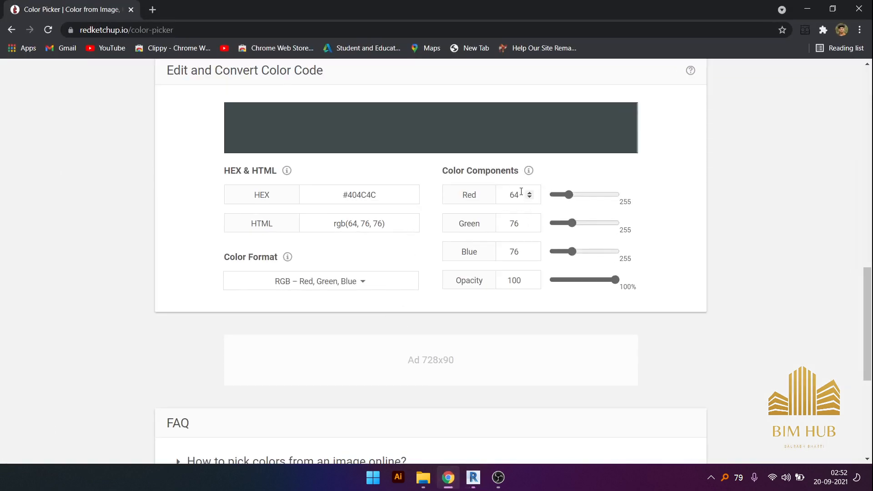
pyautogui.click(798, 2)
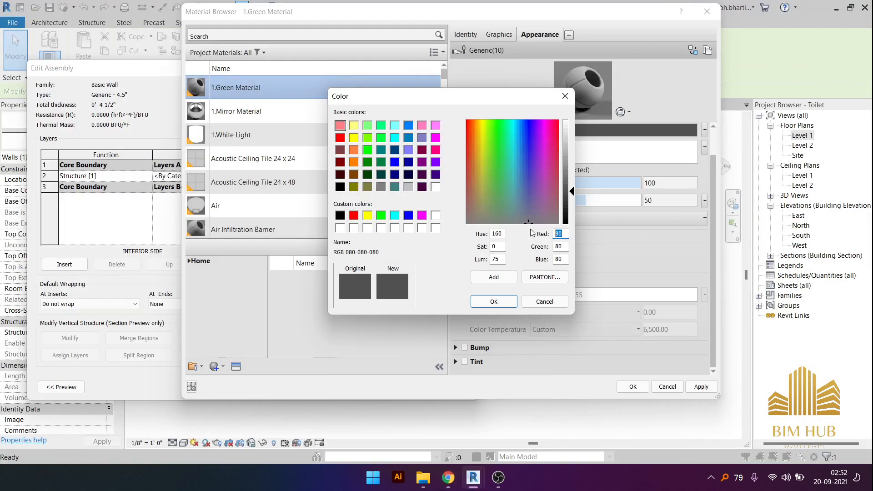
pyautogui.write('64')
pyautogui.press('Tab')
pyautogui.write('76')
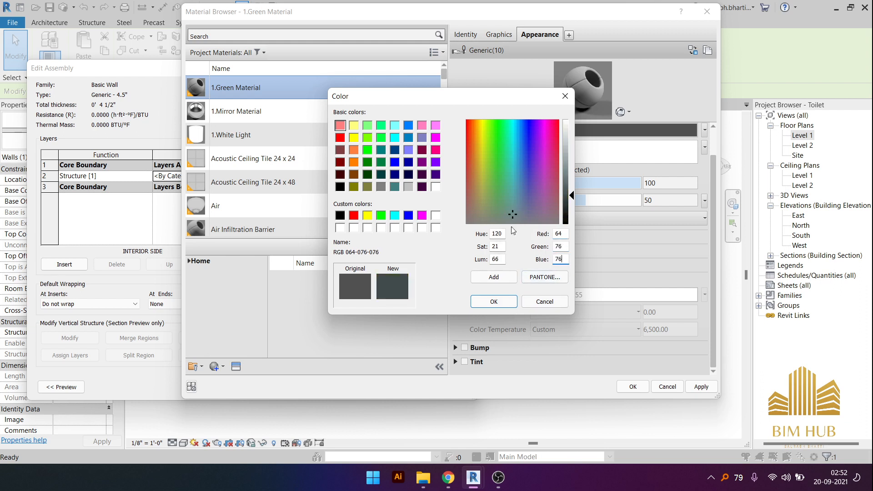
pyautogui.click(505, 302)
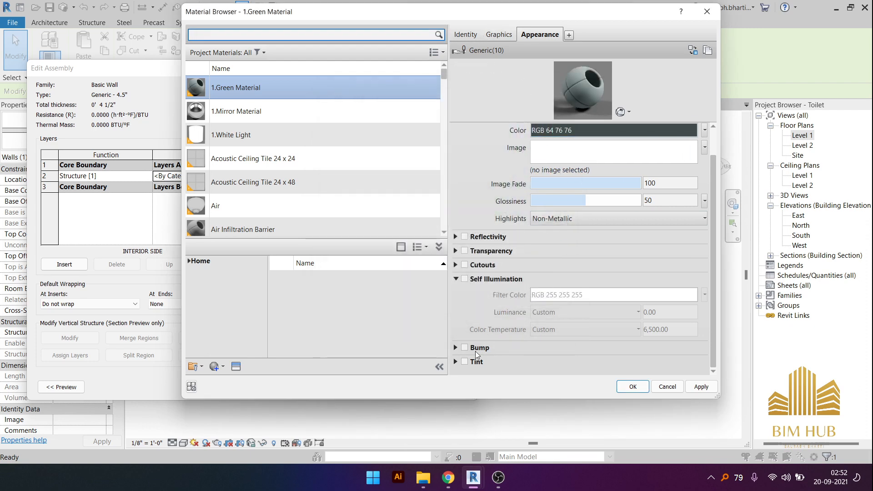
# - Enable Bump without an image and Reflectivity with direct and oblique values of 9 for 1.Green Material, and apply the changes
pyautogui.click(464, 347)
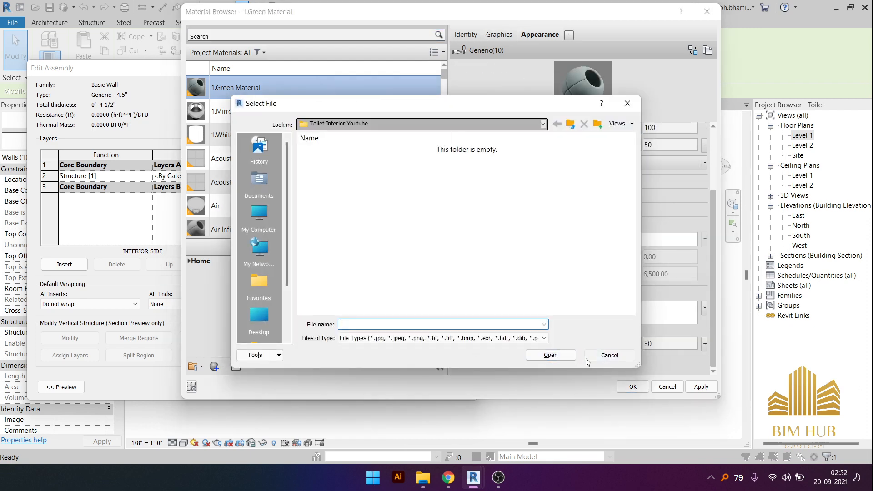
pyautogui.click(607, 356)
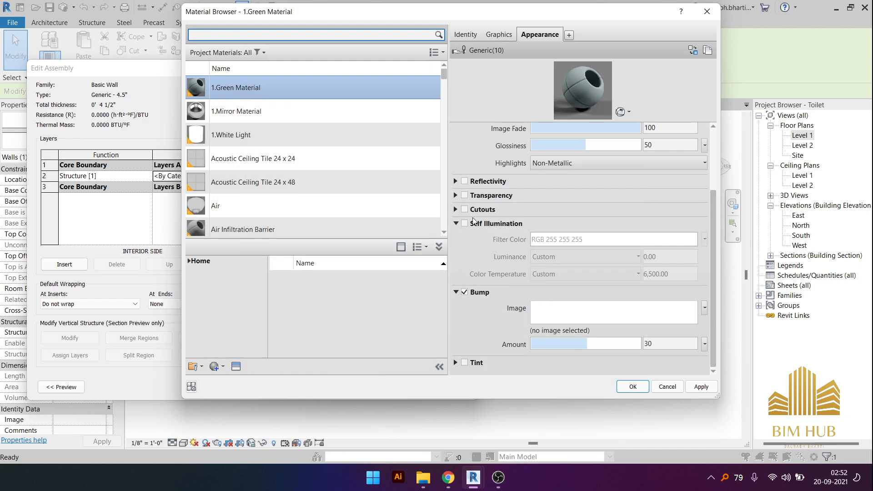
pyautogui.click(456, 181)
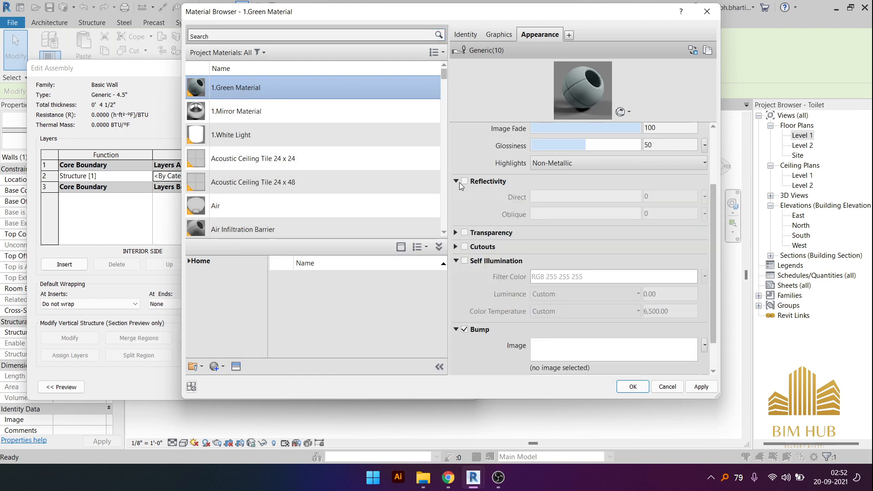
pyautogui.click(464, 181)
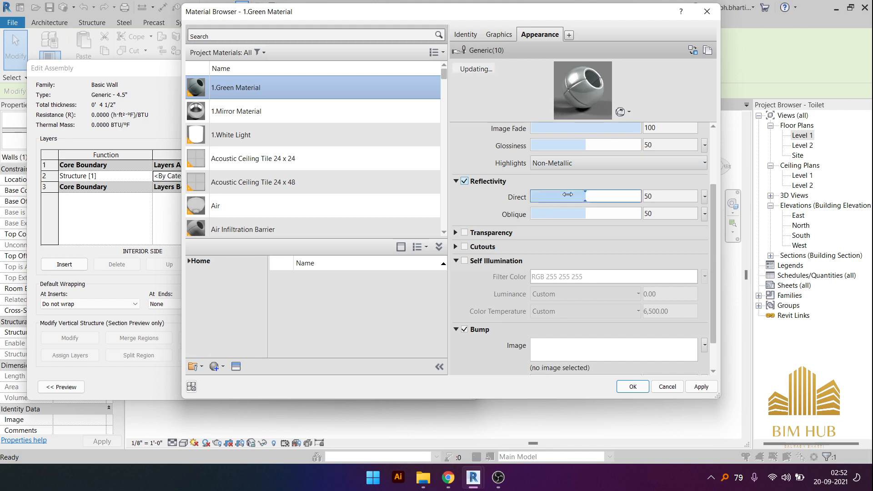
pyautogui.moveTo(585, 196); pyautogui.dragTo(500, 212)
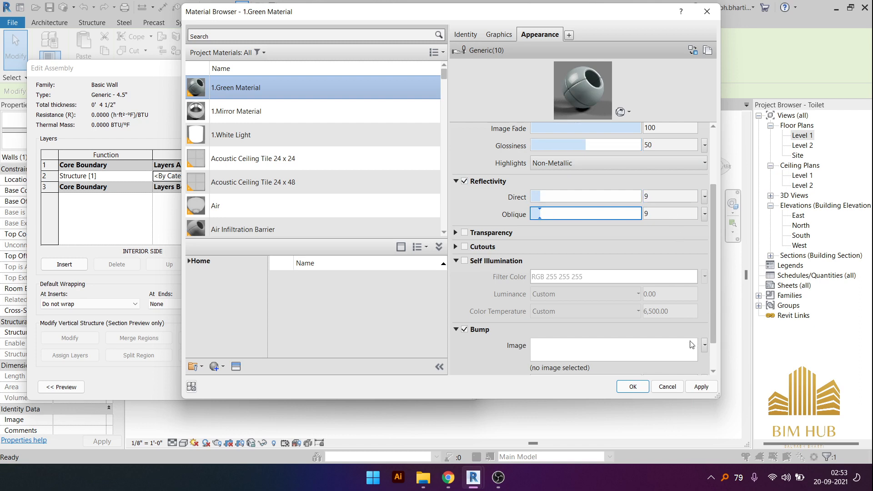
pyautogui.click(701, 386)
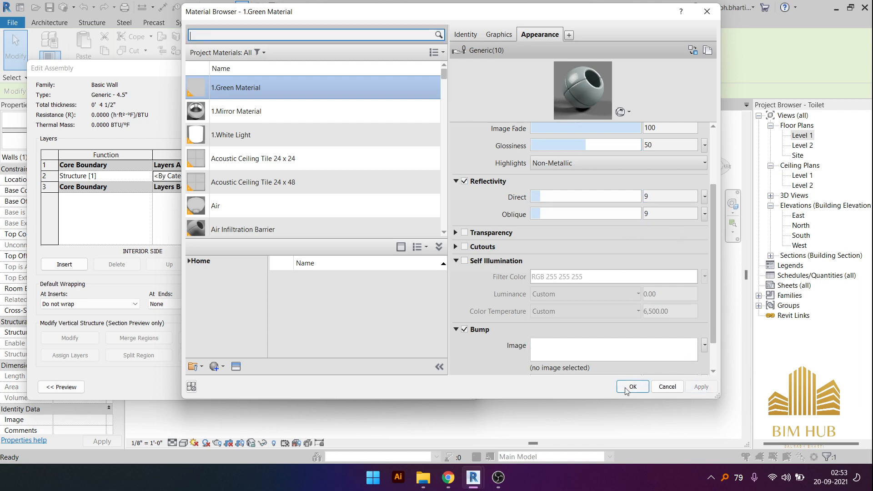
# - Assign 1.Green Material to the Generic - 4.5" wall type's structure layer, confirm the type changes and clear the selection
pyautogui.click(632, 387)
pyautogui.click(213, 176)
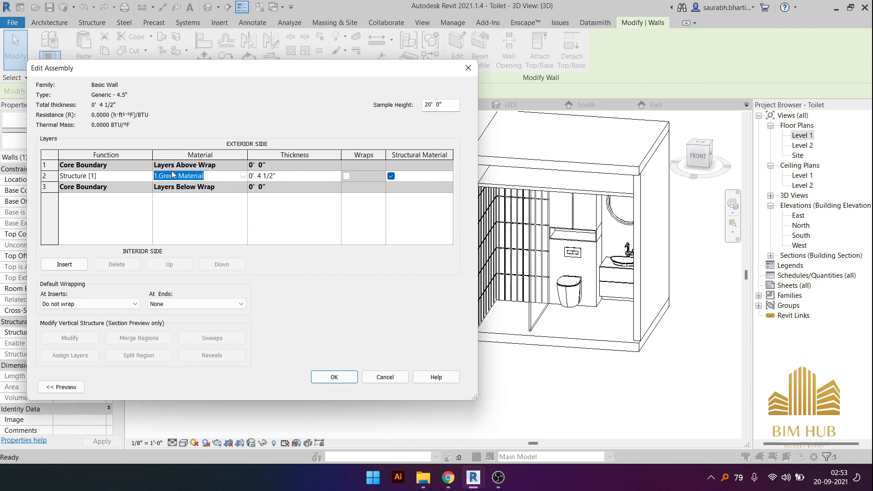
pyautogui.click(334, 377)
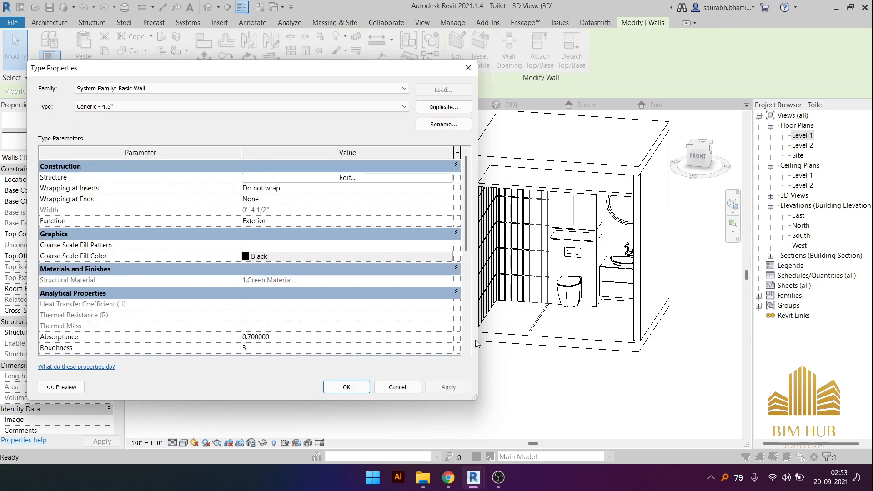
pyautogui.click(347, 389)
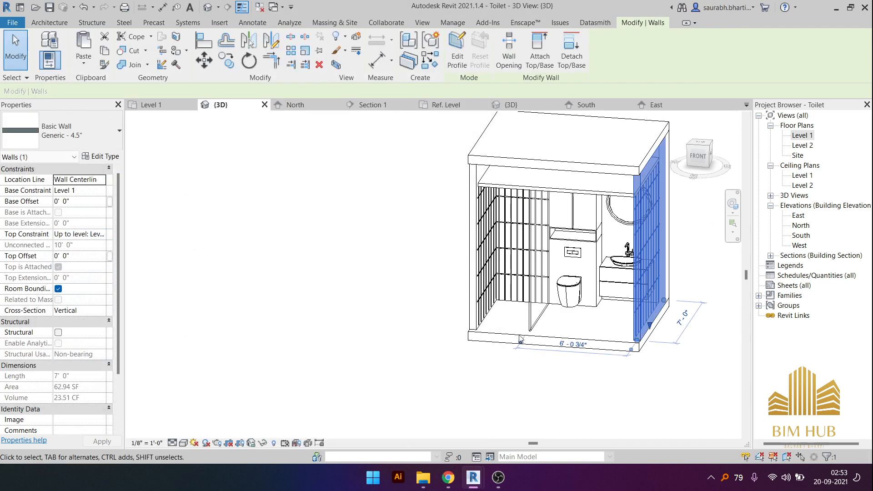
pyautogui.click(488, 369)
# - Check the structure layer's material on the opposite side wall's type and close its dialogs without changes
pyautogui.click(466, 310)
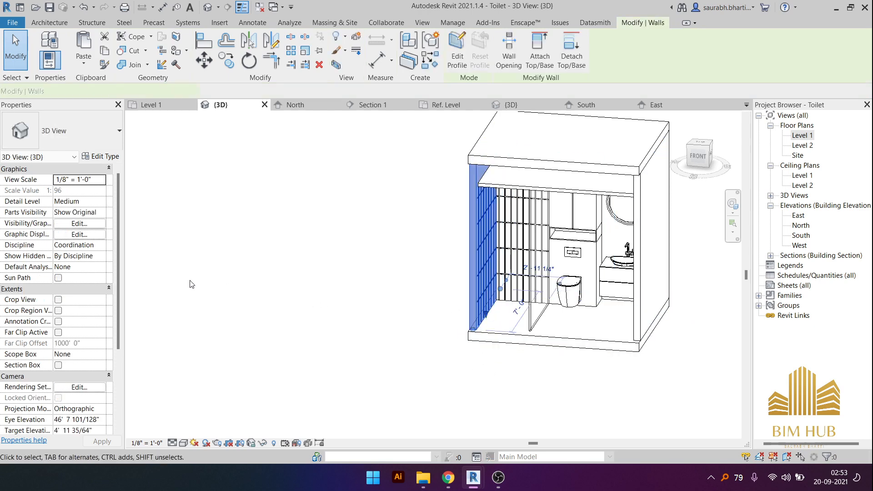
pyautogui.click(101, 156)
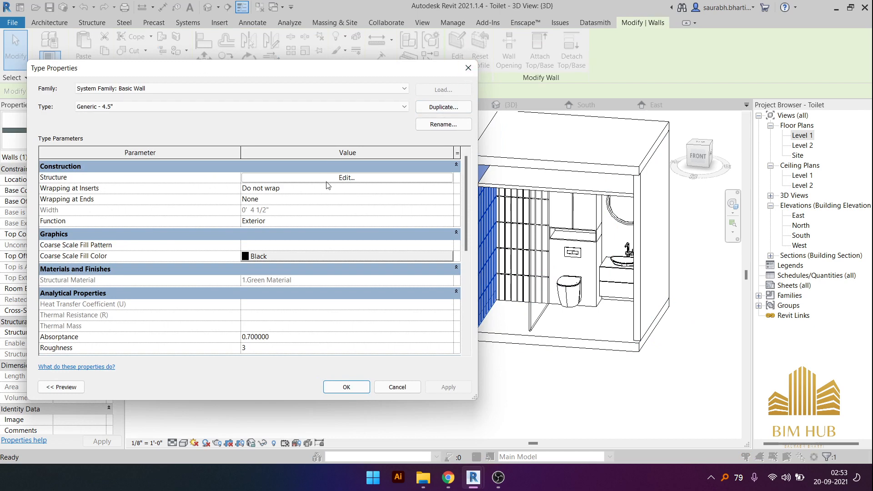
pyautogui.click(346, 177)
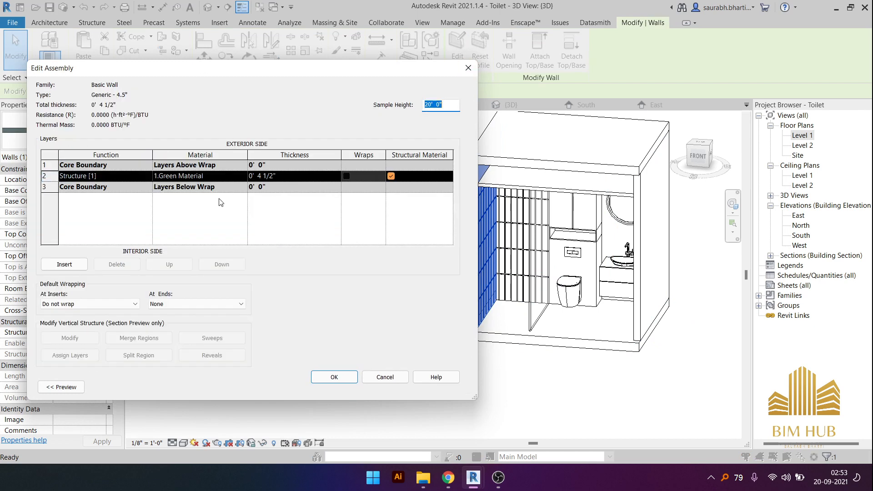
pyautogui.click(468, 69)
pyautogui.click(468, 69)
# - Assign 1.Green Material to the structure layer of the back wall's Generic - 9" type and confirm the type changes
pyautogui.scroll(-1, 441, 236)
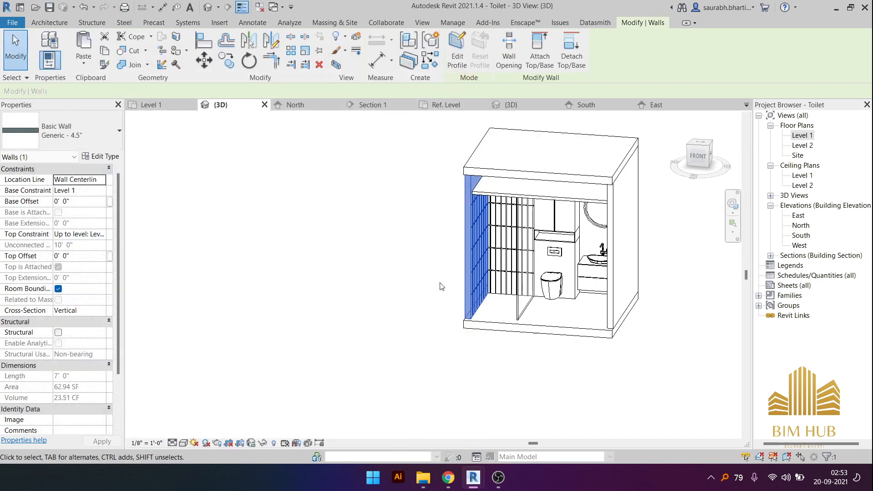
pyautogui.keyDown('shift'); pyautogui.moveTo(440, 286); pyautogui.dragTo(390, 304, button='middle'); pyautogui.keyUp('shift')
pyautogui.click(542, 222)
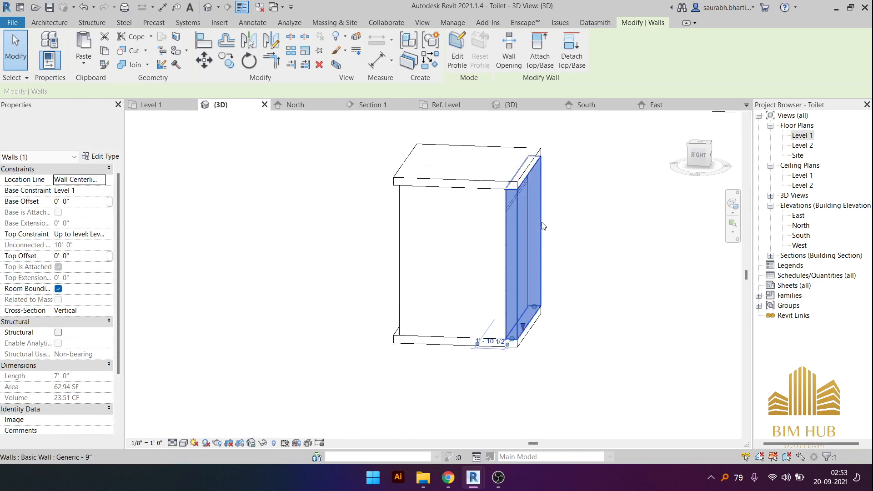
pyautogui.keyDown('shift'); pyautogui.moveTo(542, 222); pyautogui.dragTo(283, 245, button='middle'); pyautogui.keyUp('shift')
pyautogui.click(109, 157)
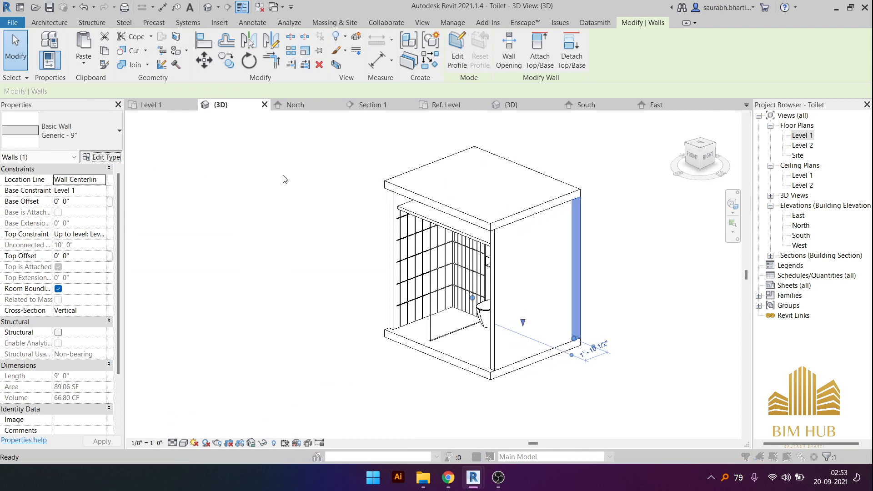
pyautogui.click(348, 179)
pyautogui.click(232, 180)
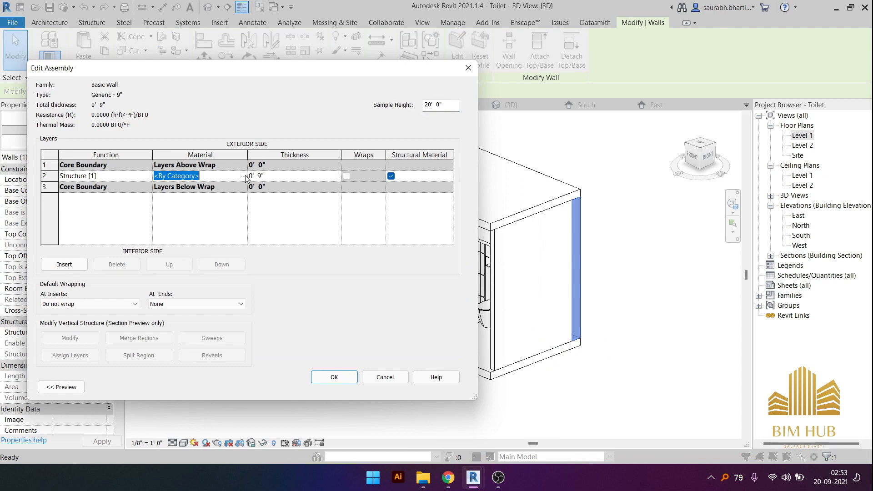
pyautogui.click(243, 176)
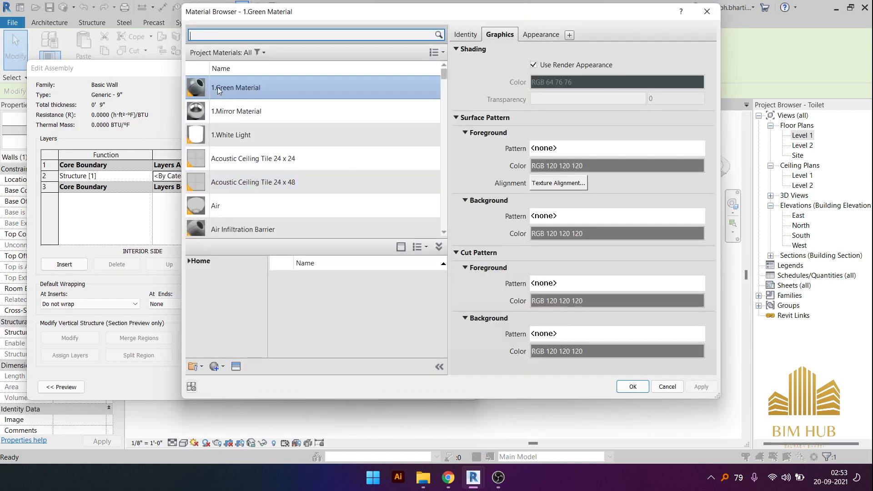
pyautogui.doubleClick(217, 86)
pyautogui.click(335, 375)
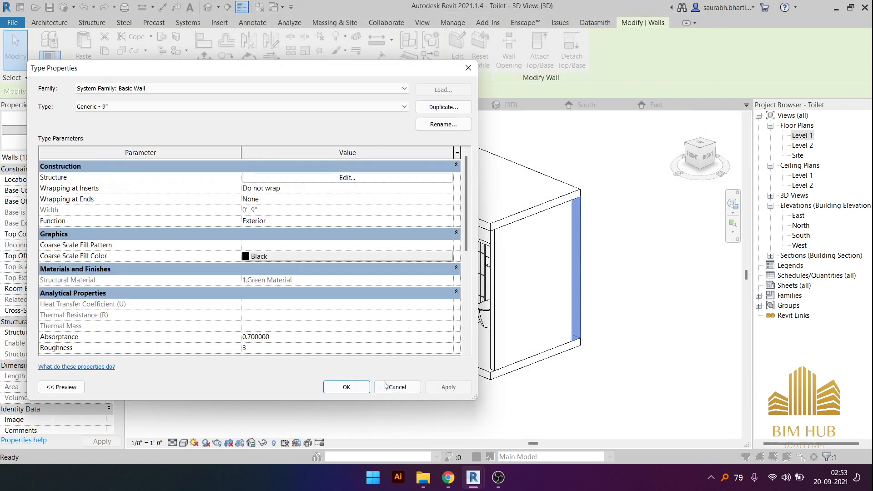
pyautogui.click(360, 391)
pyautogui.click(363, 399)
# - Assign 1.Green Material to the Wardrobe Material parameter of the panel model behind the toilet
pyautogui.keyDown('shift'); pyautogui.moveTo(366, 401); pyautogui.dragTo(513, 351, button='middle'); pyautogui.keyUp('shift')
pyautogui.click(468, 282)
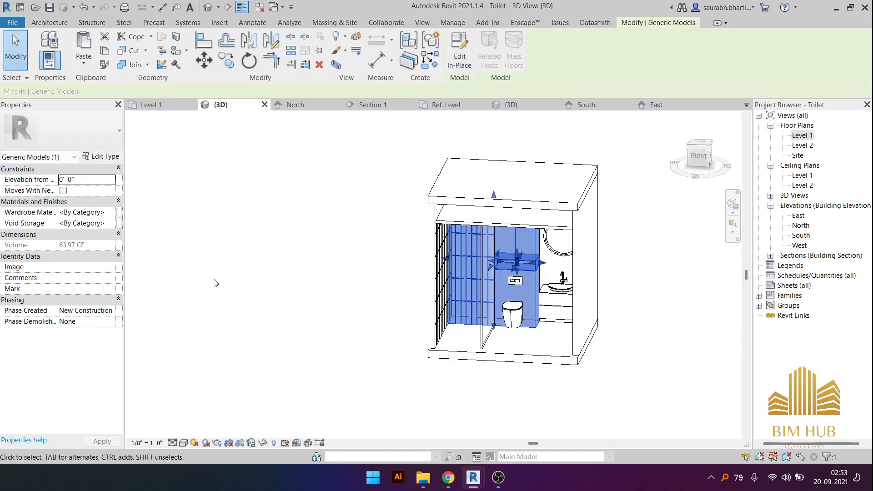
pyautogui.click(113, 214)
pyautogui.click(117, 216)
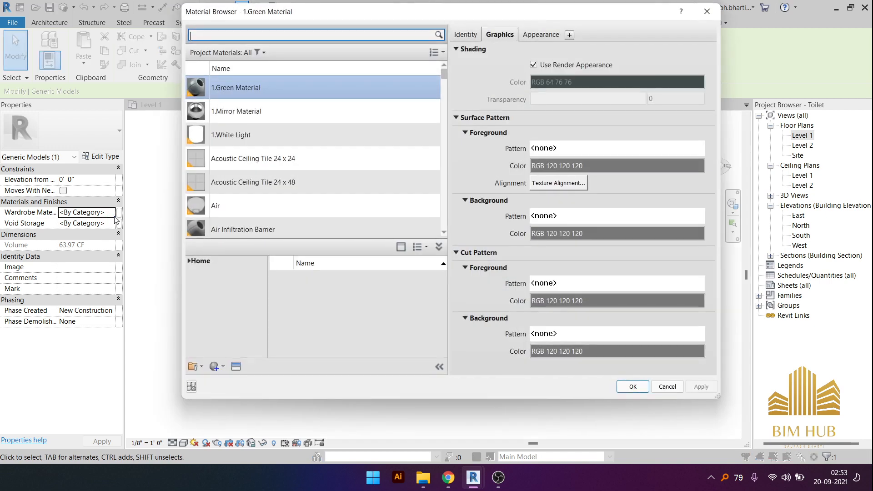
pyautogui.click(289, 88)
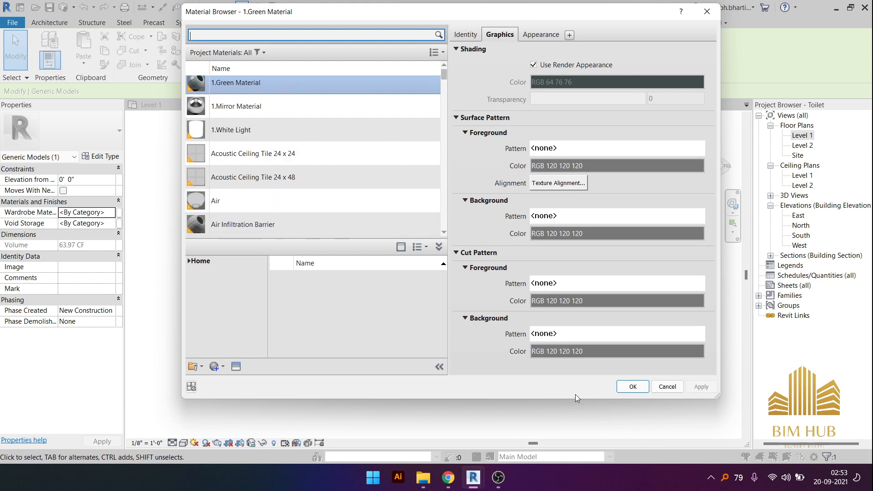
pyautogui.click(620, 389)
# - For the panel's Void Storage material, search the material libraries for "wood" and add Birch to the project materials
pyautogui.click(109, 224)
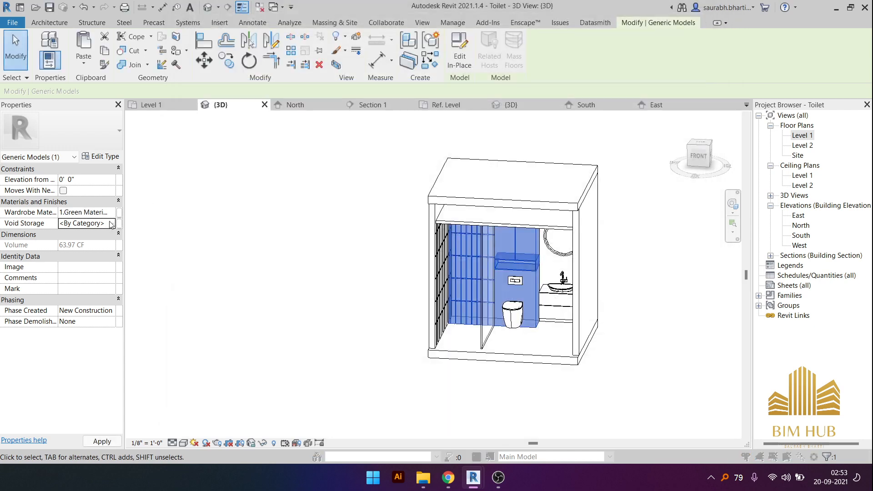
pyautogui.click(111, 225)
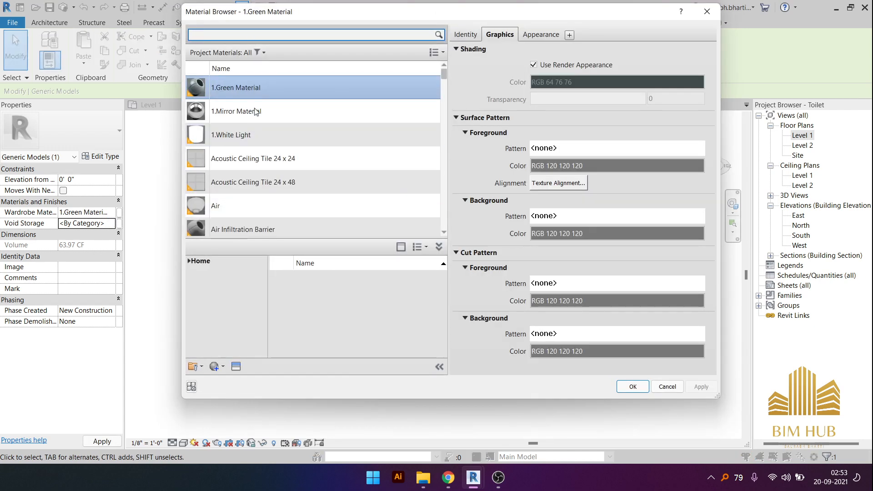
pyautogui.scroll(-20, 255, 111)
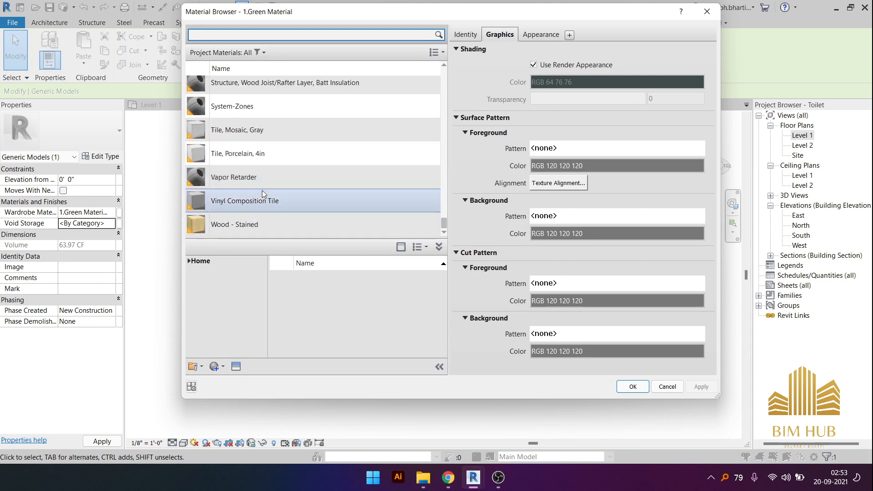
pyautogui.scroll(10, 256, 200)
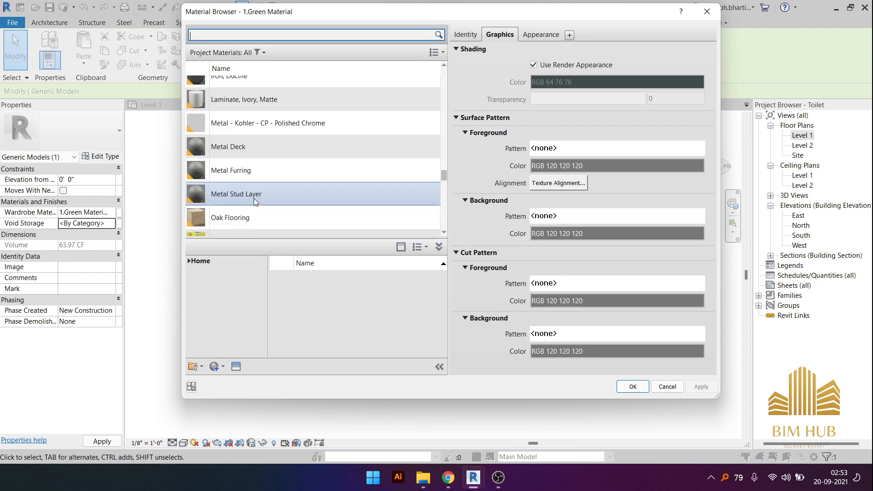
pyautogui.scroll(-10, 254, 199)
pyautogui.scroll(10, 250, 203)
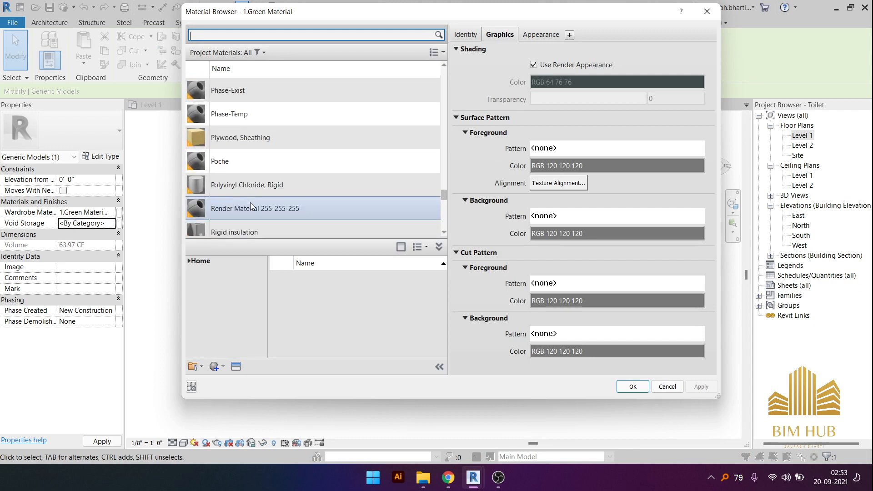
pyautogui.scroll(-5, 245, 199)
pyautogui.scroll(3, 245, 199)
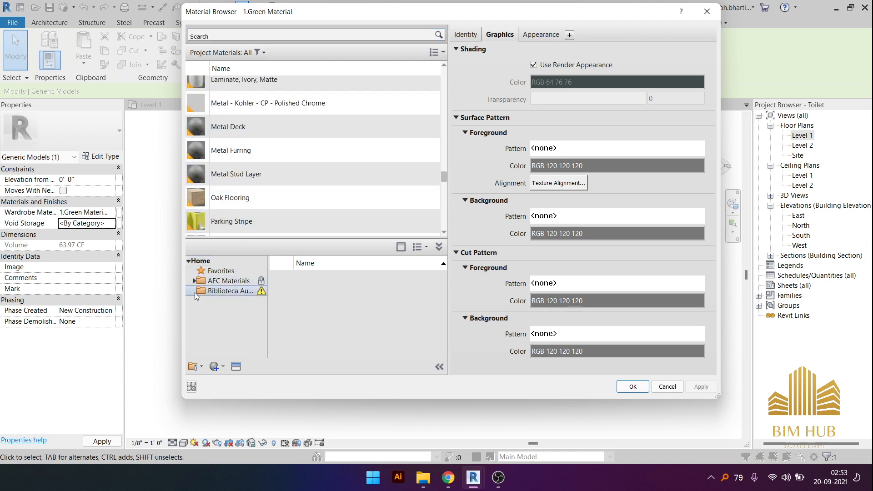
pyautogui.click(194, 280)
pyautogui.click(284, 35)
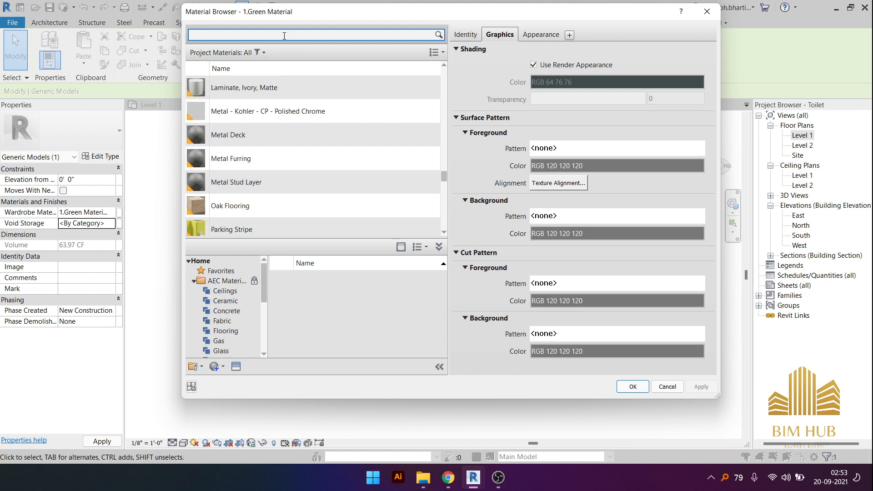
pyautogui.scroll(-1, 329, 195)
pyautogui.scroll(-3, 375, 313)
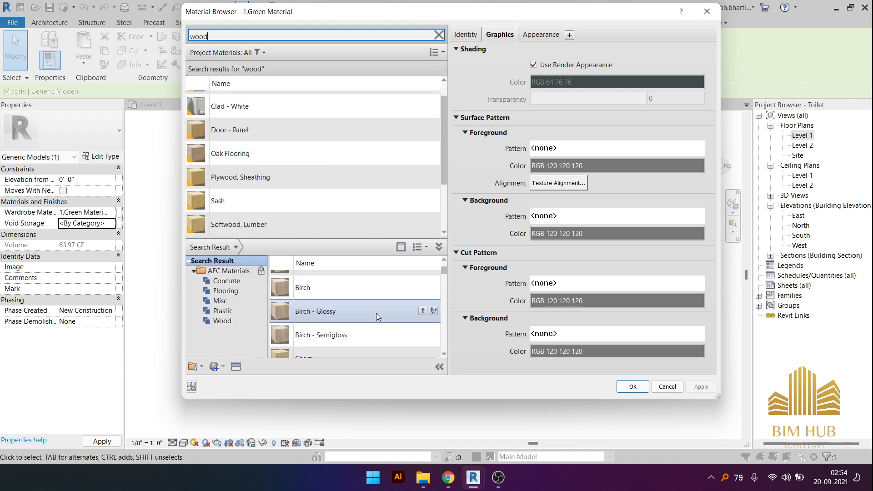
pyautogui.click(423, 287)
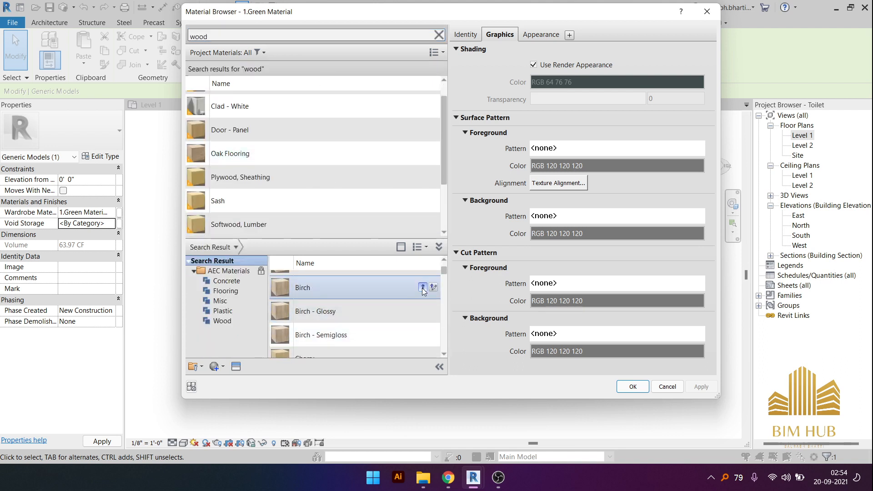
pyautogui.scroll(-1, 196, 212)
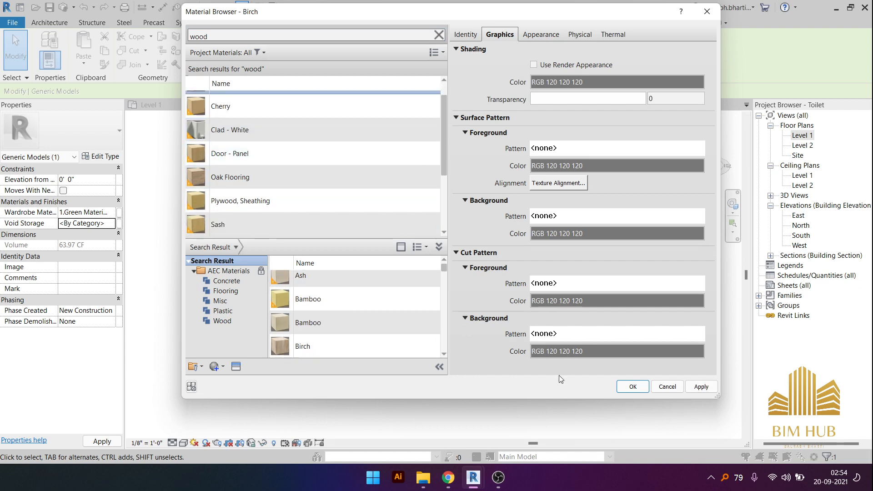
# - Enable Use Render Appearance for Birch, confirm it as the Void Storage material and clear the selection
pyautogui.click(533, 64)
pyautogui.click(715, 386)
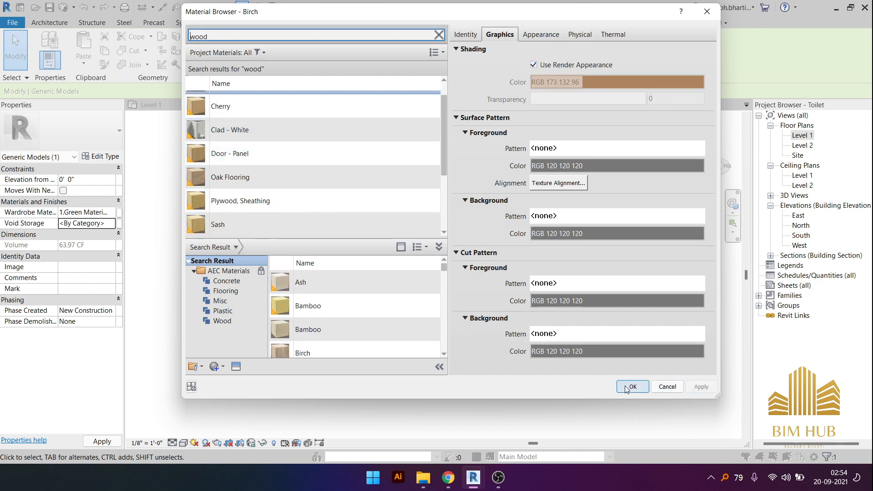
pyautogui.click(627, 387)
pyautogui.click(504, 396)
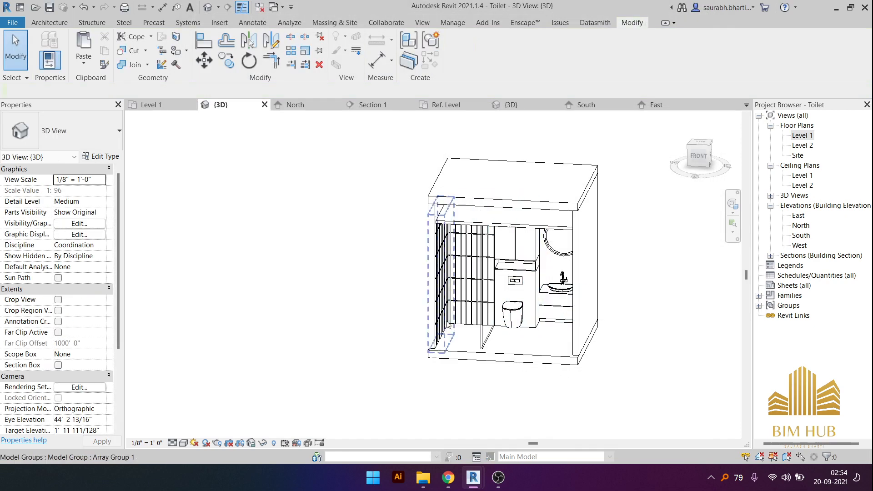
# - Switch the 3D view to the Realistic visual style and examine the materials on the walls, niche and toilet panel
pyautogui.click(184, 443)
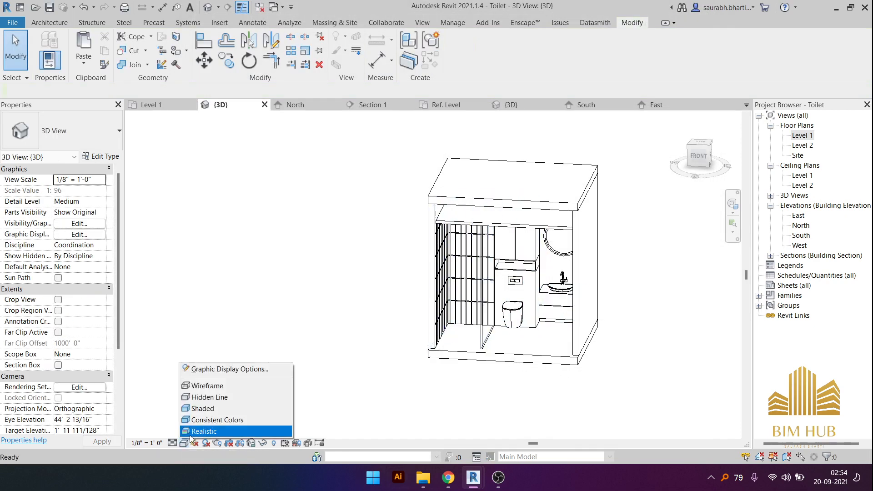
pyautogui.click(210, 431)
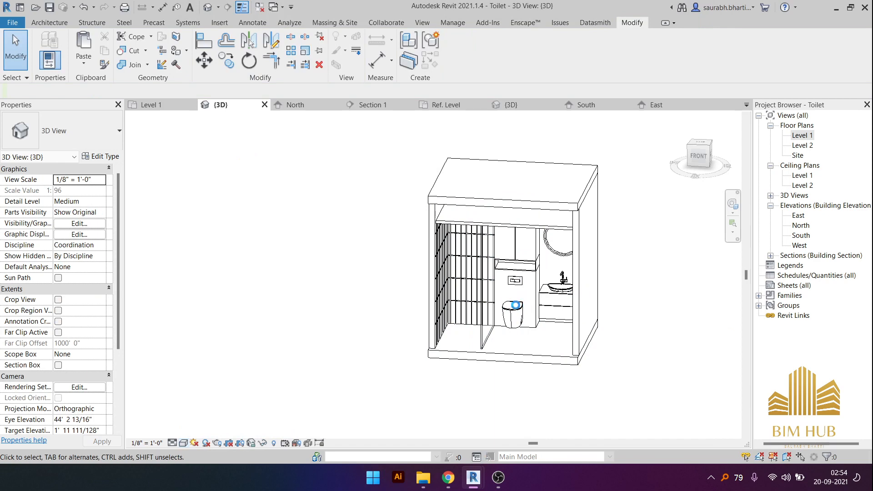
pyautogui.keyDown('shift'); pyautogui.moveTo(515, 305); pyautogui.dragTo(566, 346, button='middle'); pyautogui.keyUp('shift')
pyautogui.scroll(8, 563, 291)
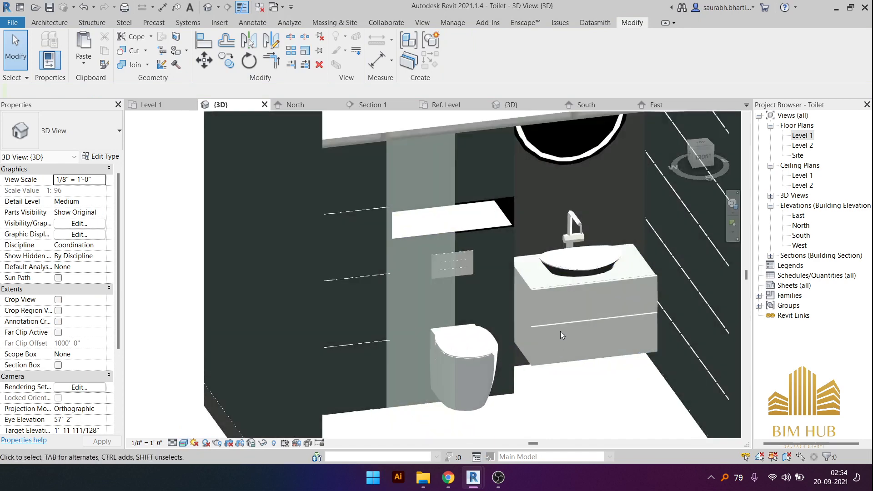
pyautogui.scroll(-3, 558, 274)
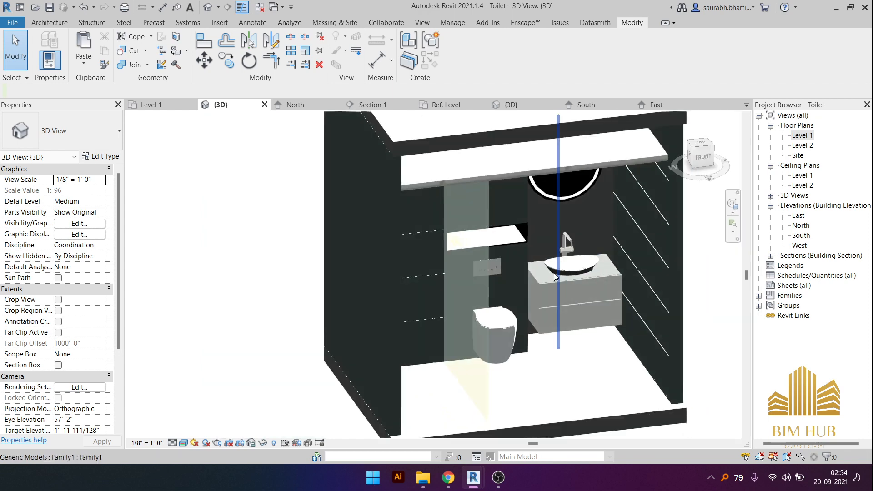
pyautogui.scroll(1, 522, 270)
pyautogui.moveTo(522, 271); pyautogui.dragTo(391, 188, button='middle')
pyautogui.scroll(5, 386, 191)
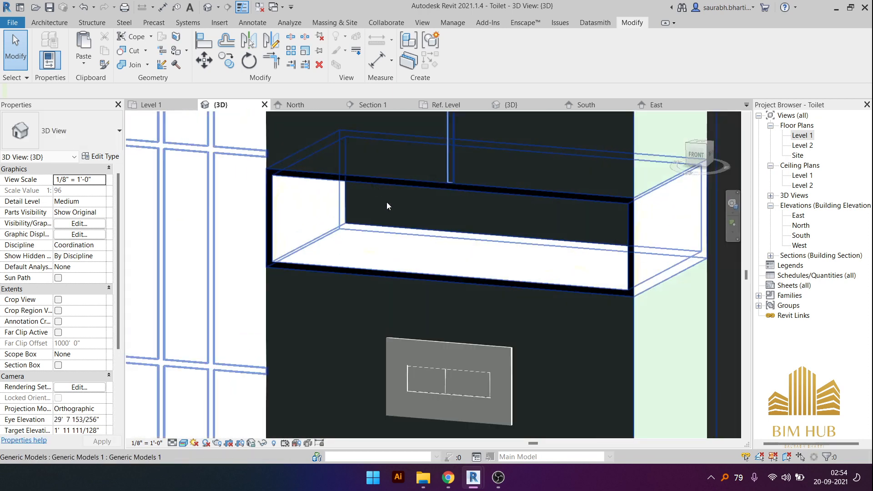
pyautogui.keyDown('shift'); pyautogui.moveTo(368, 244); pyautogui.dragTo(493, 248, button='middle'); pyautogui.keyUp('shift')
pyautogui.scroll(-5, 479, 294)
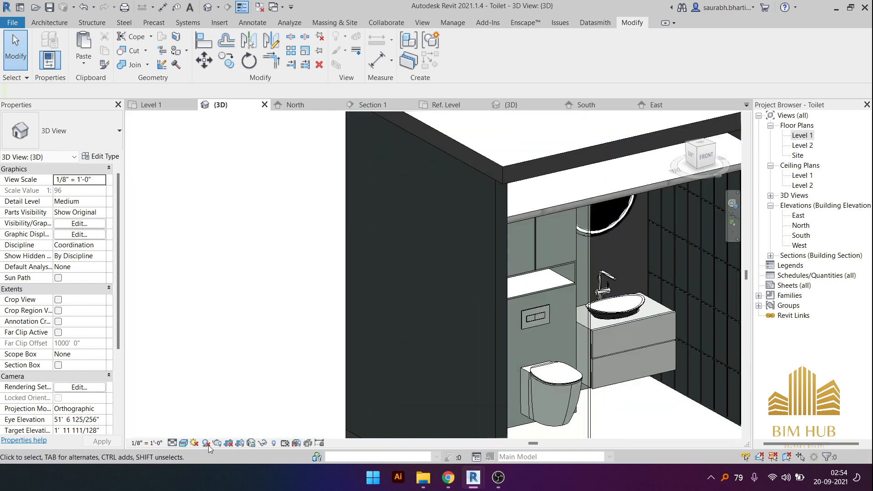
# - Set the 3D view's visual style to Consistent Colors and bring the niche, mirror and basin into view
pyautogui.click(182, 443)
pyautogui.click(193, 420)
pyautogui.scroll(-2, 321, 369)
pyautogui.keyDown('shift'); pyautogui.moveTo(411, 377); pyautogui.dragTo(339, 348, button='middle'); pyautogui.keyUp('shift')
pyautogui.scroll(2, 459, 351)
pyautogui.moveTo(460, 349); pyautogui.dragTo(276, 335, button='middle')
pyautogui.keyDown('shift'); pyautogui.moveTo(363, 338); pyautogui.dragTo(362, 293, button='middle'); pyautogui.keyUp('shift')
pyautogui.moveTo(361, 294); pyautogui.dragTo(379, 327, button='middle')
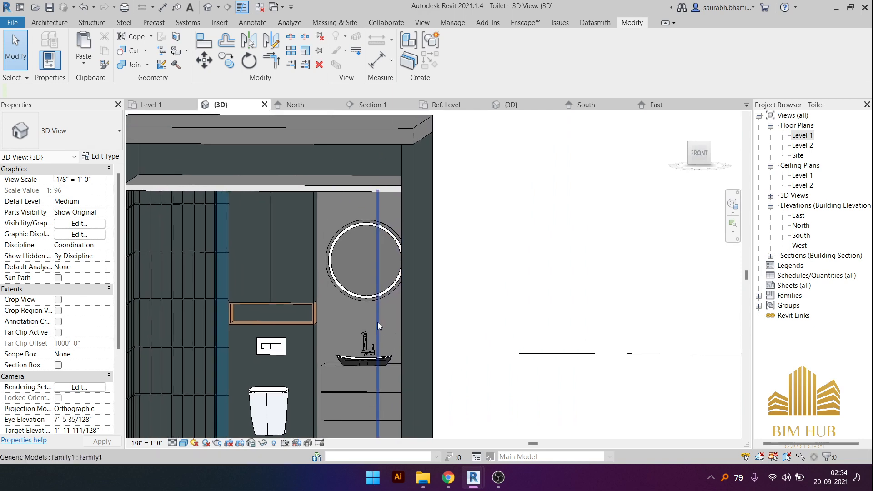
# - Examine the round mirror, the wall around the basin and the side wall's strip grid, leaving nothing selected
pyautogui.scroll(3, 382, 226)
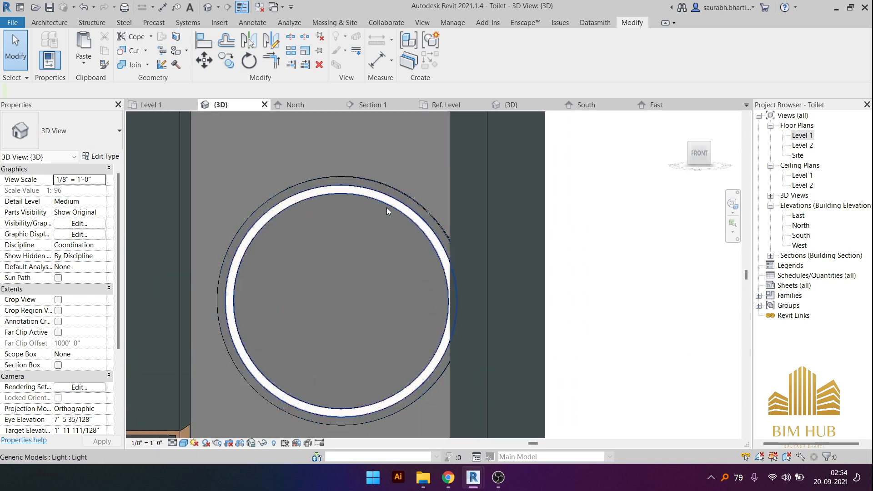
pyautogui.scroll(-2, 384, 211)
pyautogui.scroll(-2, 383, 212)
pyautogui.keyDown('shift'); pyautogui.moveTo(383, 211); pyautogui.dragTo(447, 316, button='middle'); pyautogui.keyUp('shift')
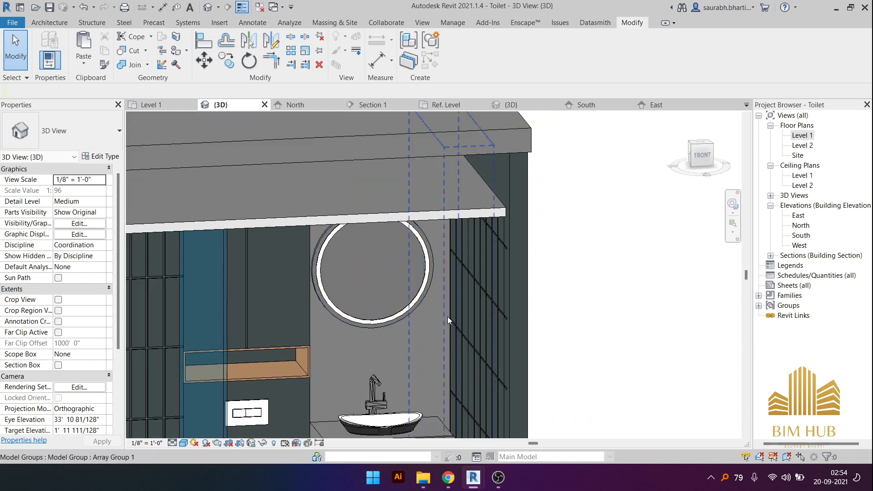
pyautogui.click(444, 314)
pyautogui.scroll(-1, 430, 377)
pyautogui.moveTo(430, 377); pyautogui.dragTo(433, 330, button='middle')
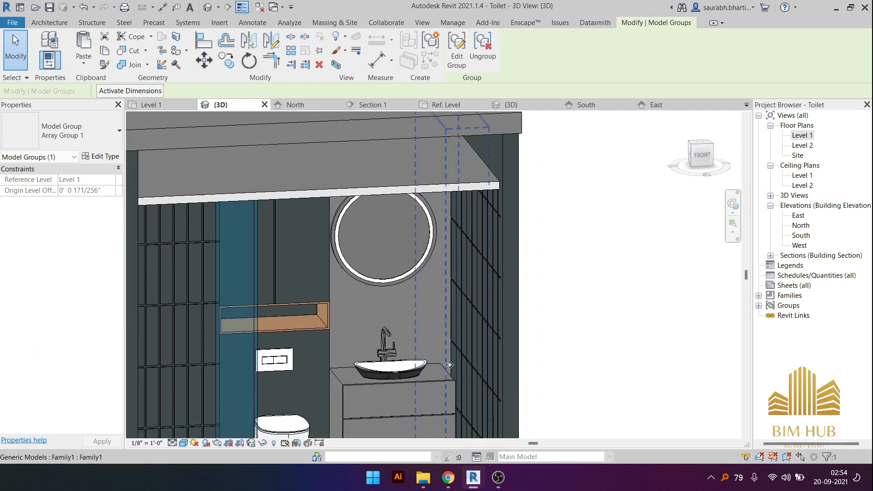
pyautogui.press('Escape')
pyautogui.scroll(-3, 404, 302)
pyautogui.keyDown('shift'); pyautogui.moveTo(404, 303); pyautogui.dragTo(401, 318, button='middle'); pyautogui.keyUp('shift')
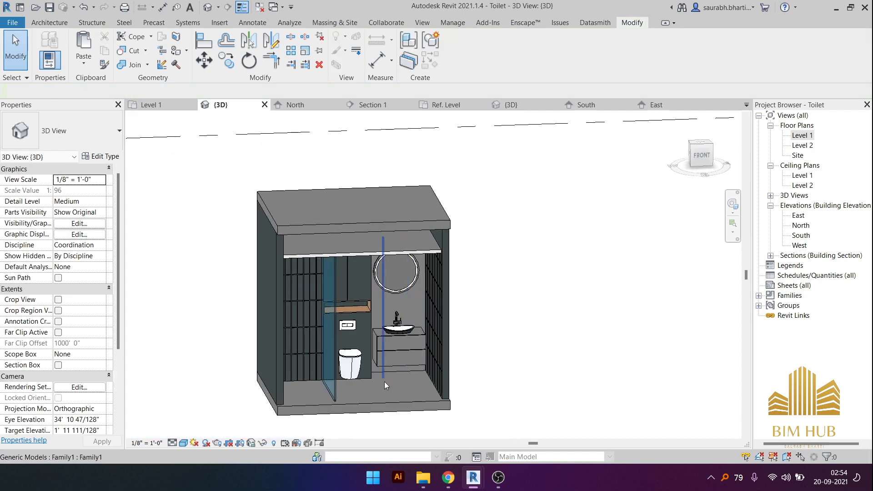
# - Open the marble wall behind the basin for in-place editing in the front view
pyautogui.scroll(5, 401, 378)
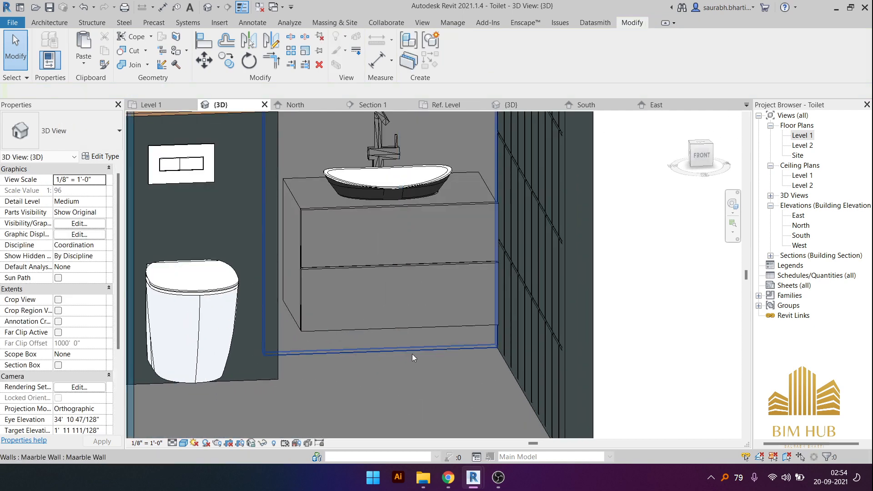
pyautogui.click(412, 354)
pyautogui.click(703, 163)
pyautogui.click(459, 49)
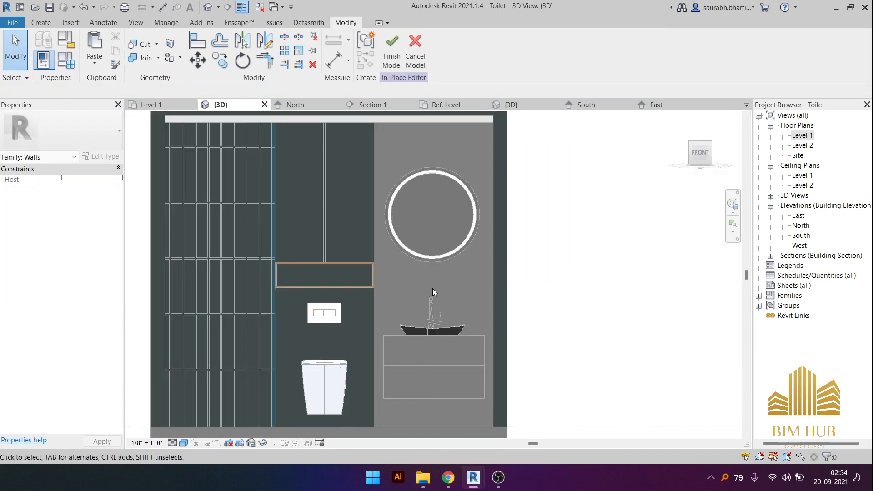
# - Edit the marble wall's extrusion sketch by raising its bottom edge to the top of the basin cabinet, and finish the sketch
pyautogui.keyDown('shift'); pyautogui.moveTo(422, 421); pyautogui.dragTo(424, 374, button='middle'); pyautogui.keyUp('shift')
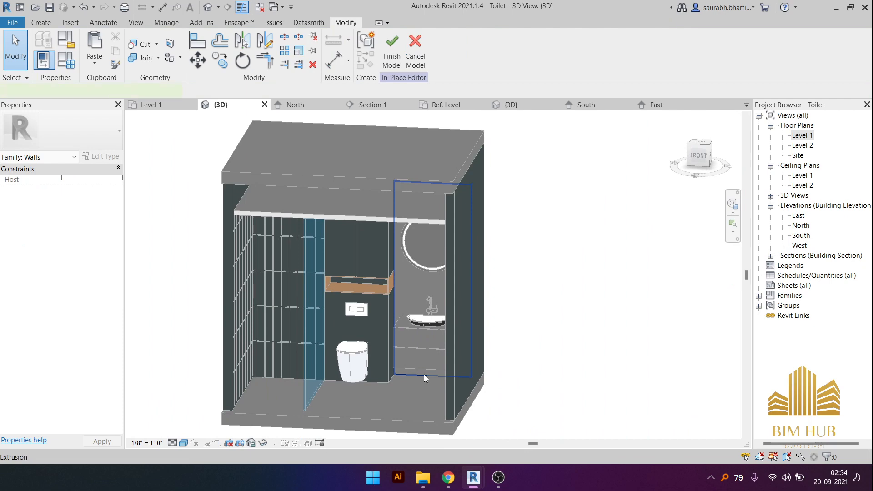
pyautogui.click(424, 374)
pyautogui.click(699, 155)
pyautogui.click(397, 51)
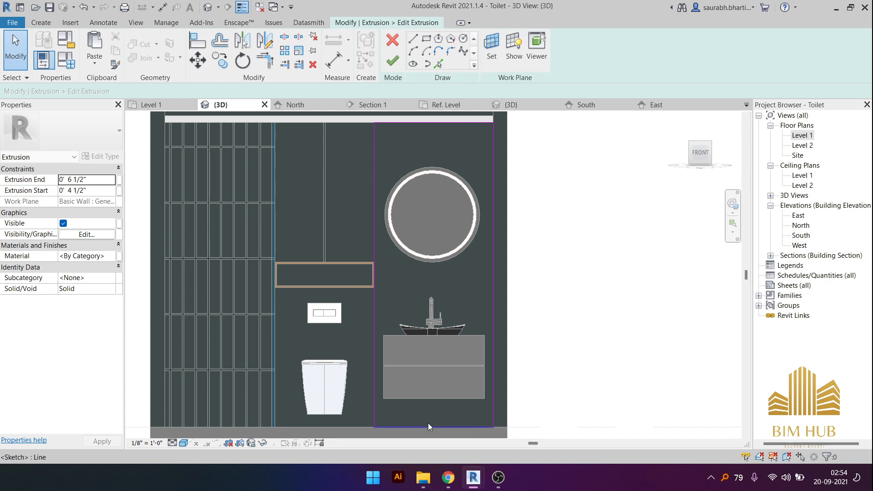
pyautogui.click(434, 336)
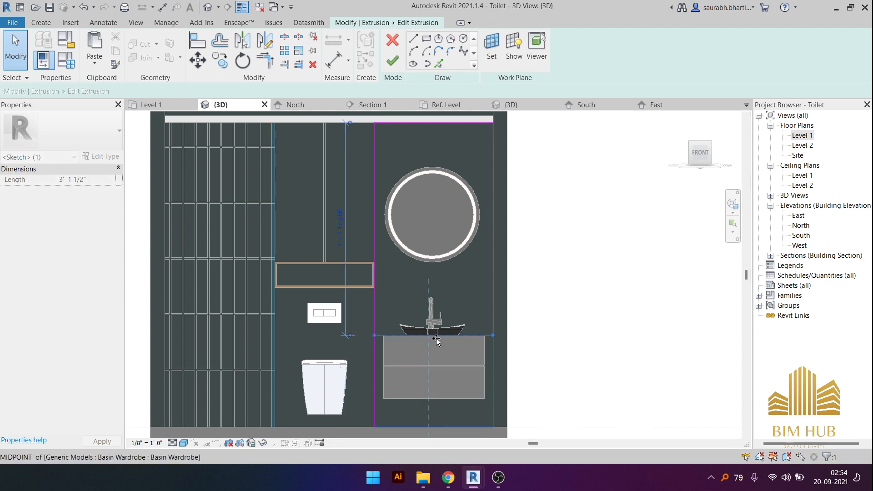
pyautogui.click(393, 61)
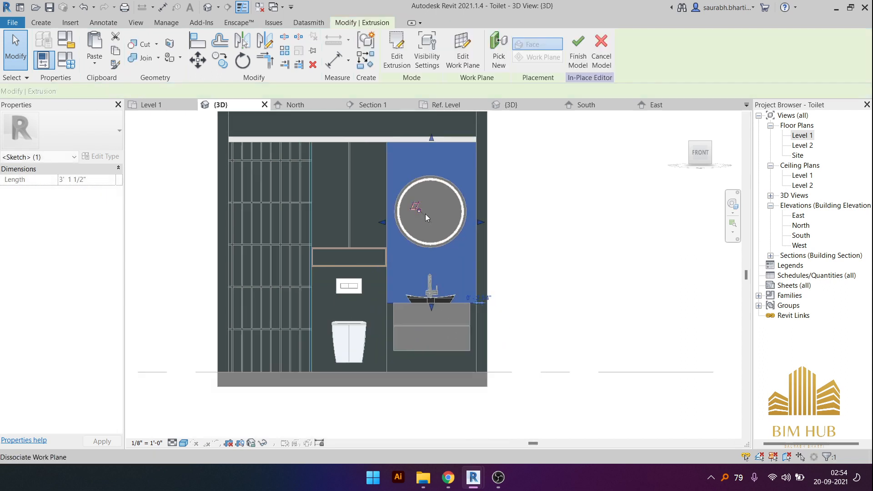
# - Inspect the edited marble wall extrusion around the basin from several sides and reselect it in the front view
pyautogui.keyDown('shift'); pyautogui.moveTo(425, 213); pyautogui.dragTo(469, 322, button='middle'); pyautogui.keyUp('shift')
pyautogui.click(573, 237)
pyautogui.keyDown('shift'); pyautogui.moveTo(574, 272); pyautogui.dragTo(429, 312, button='middle'); pyautogui.keyUp('shift')
pyautogui.click(468, 285)
pyautogui.keyDown('shift'); pyautogui.moveTo(467, 285); pyautogui.dragTo(598, 140, button='middle'); pyautogui.keyUp('shift')
pyautogui.click(701, 155)
pyautogui.scroll(5, 436, 168)
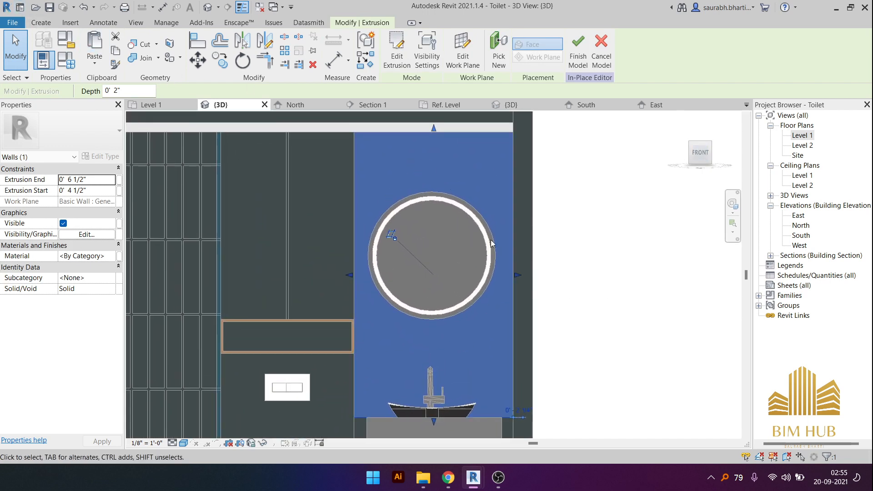
pyautogui.click(50, 24)
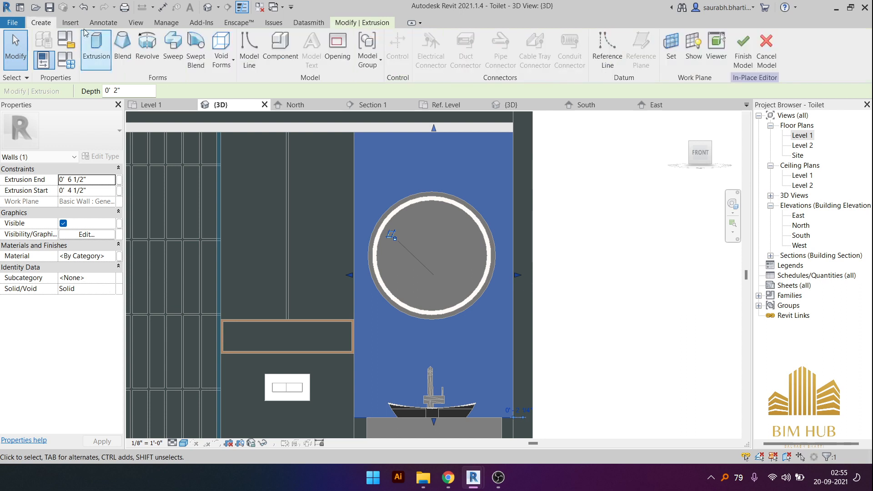
pyautogui.click(362, 23)
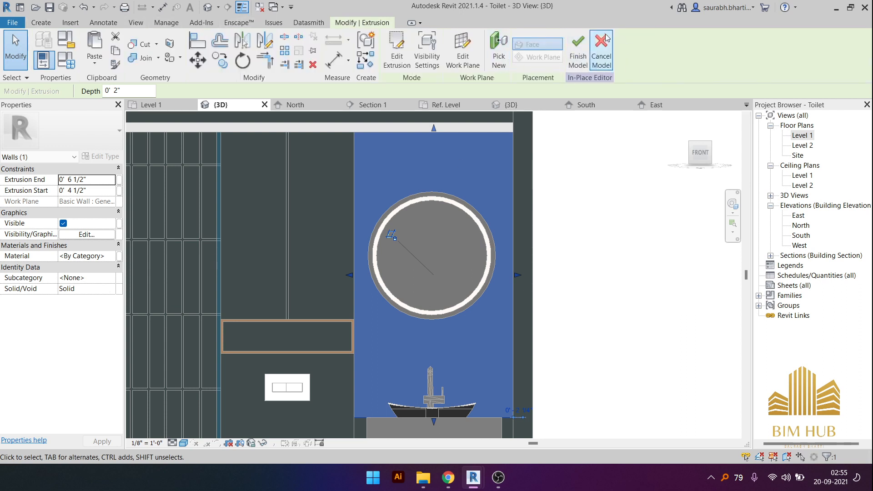
# - Finish the marble wall's in-place model and create a decal type named "BAthroom Marble"
pyautogui.click(578, 51)
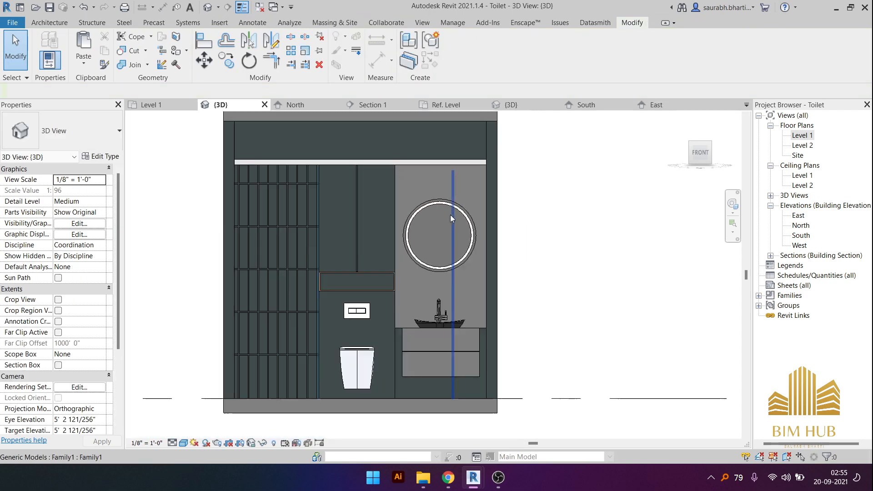
pyautogui.scroll(4, 478, 325)
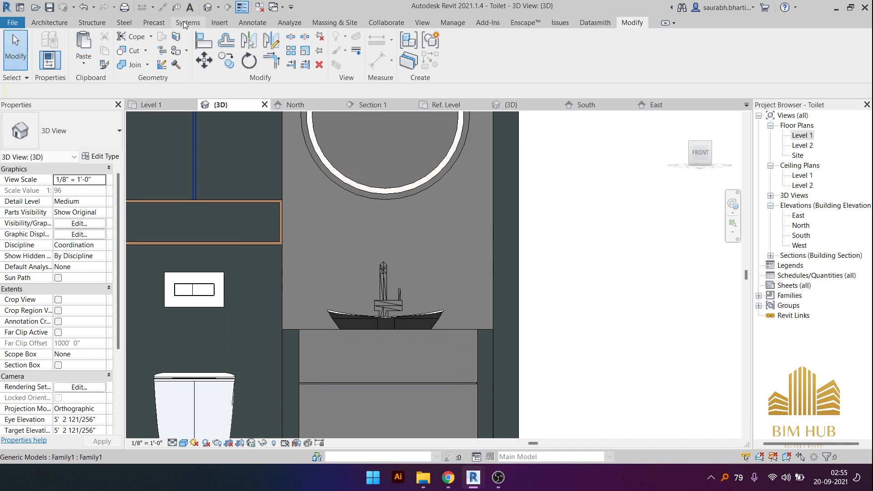
pyautogui.click(220, 23)
pyautogui.click(183, 51)
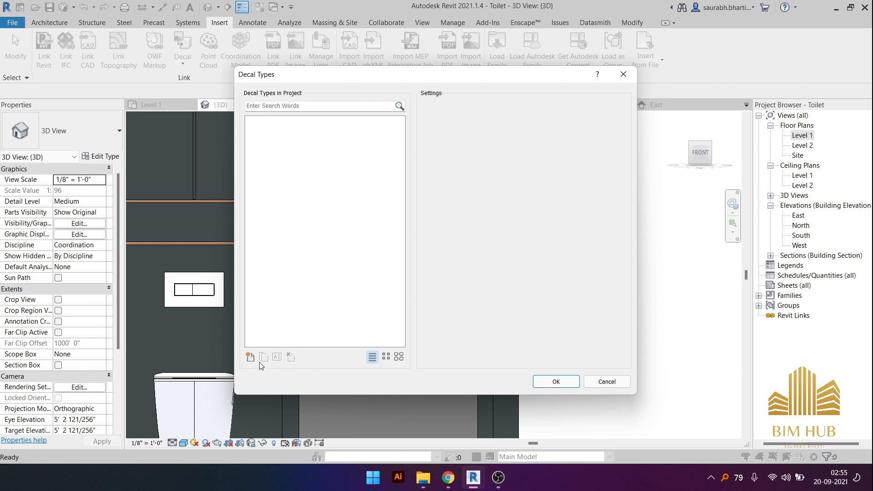
pyautogui.click(251, 357)
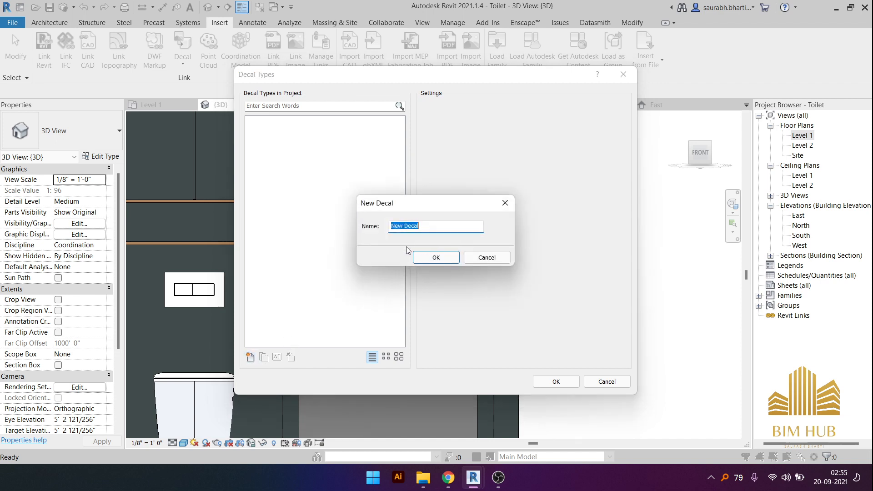
pyautogui.write('N')
pyautogui.press('BackSpace')
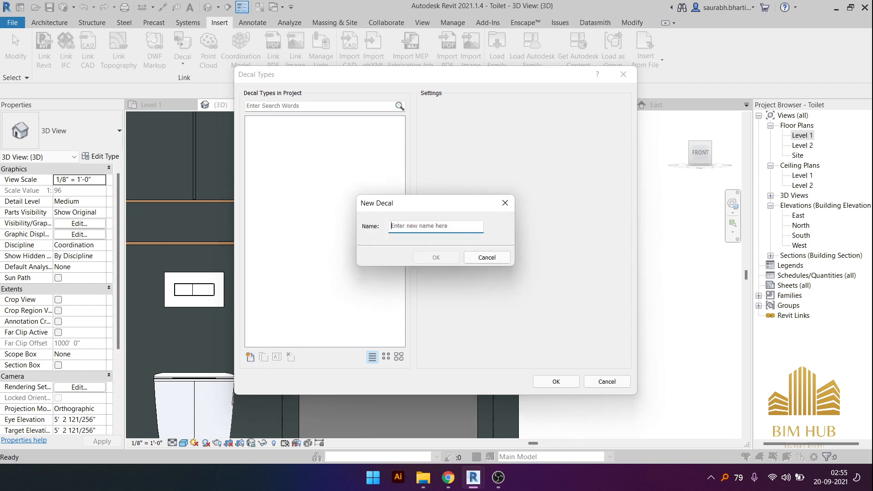
pyautogui.write('BAthroom Marble')
pyautogui.click(435, 257)
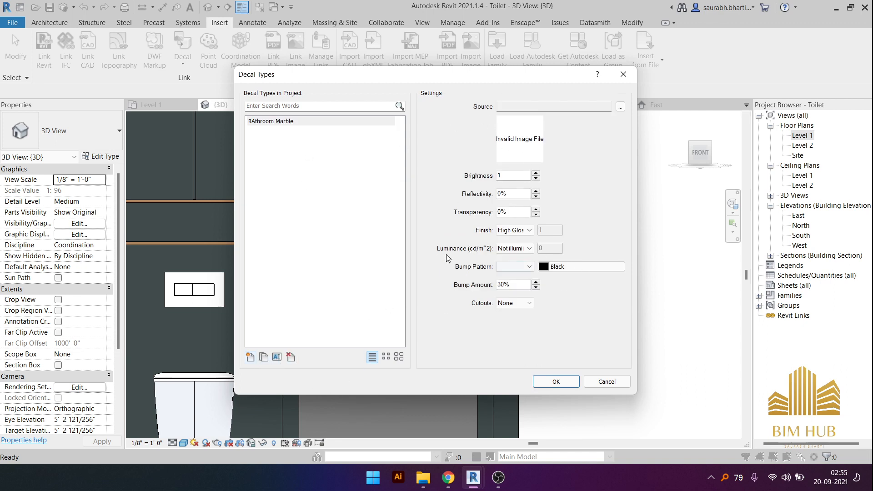
# - Set the decal's image source to TexturesCom_InkDrop0025_M from the Toilet folder on the desktop and confirm the decal type
pyautogui.click(619, 108)
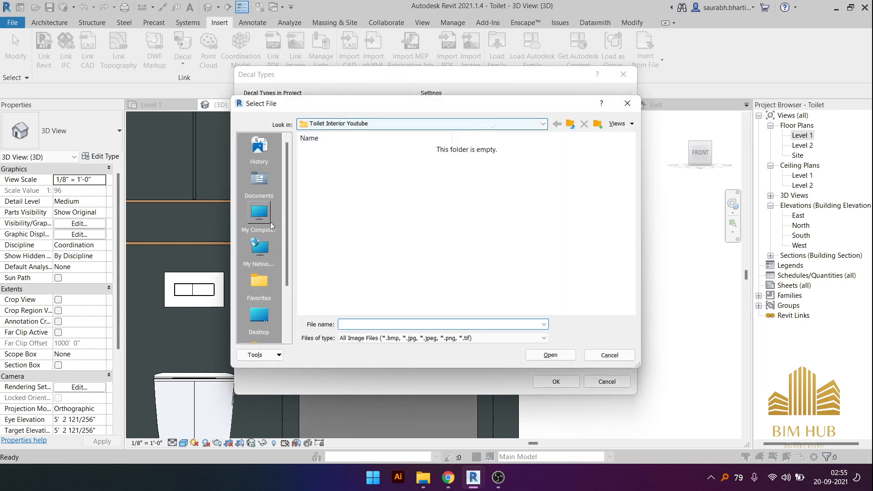
pyautogui.click(269, 221)
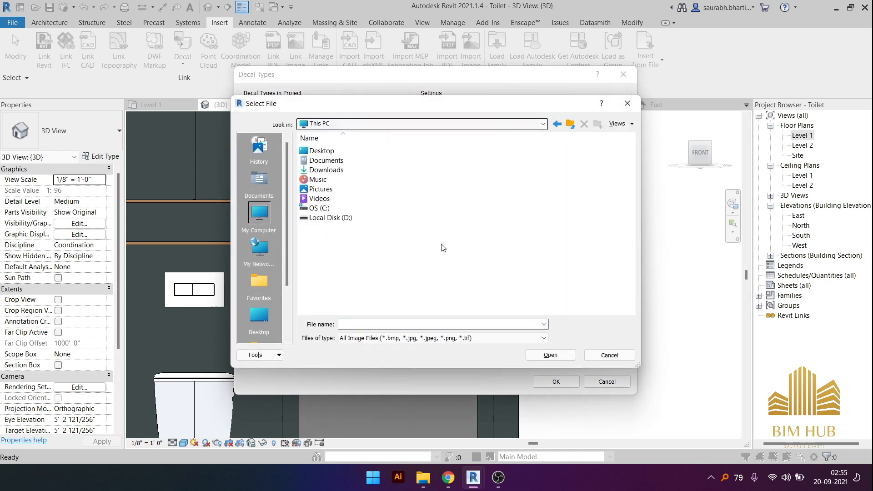
pyautogui.click(259, 314)
pyautogui.doubleClick(331, 275)
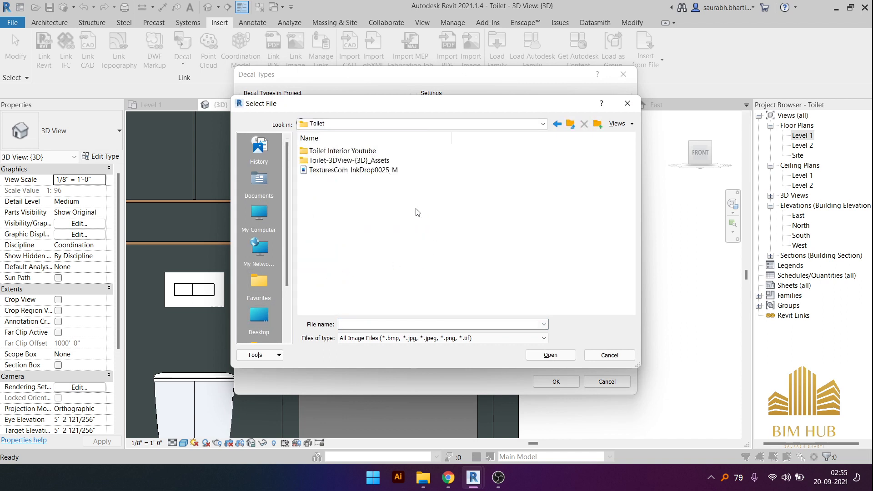
pyautogui.rightClick(408, 255)
pyautogui.moveTo(448, 264)
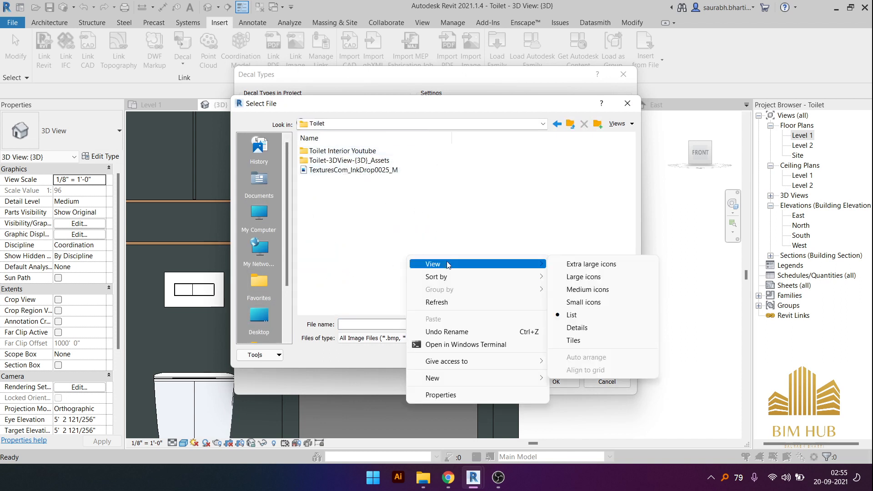
pyautogui.click(584, 276)
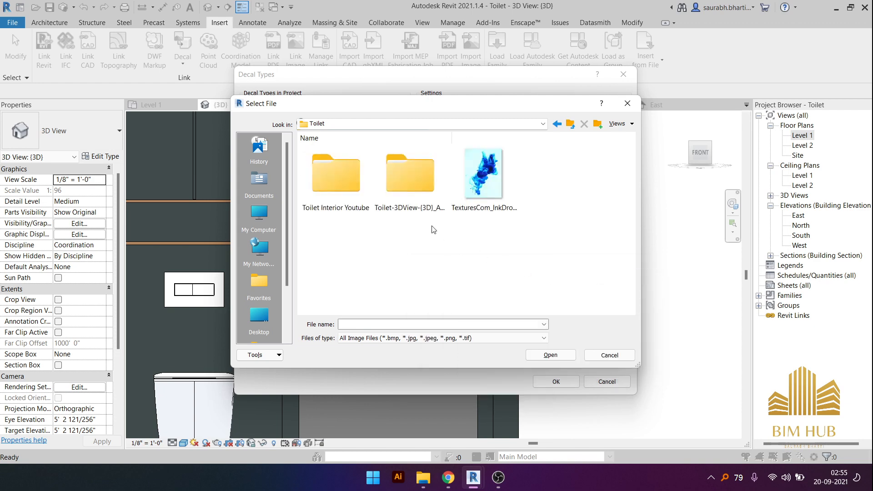
pyautogui.click(483, 180)
pyautogui.click(563, 359)
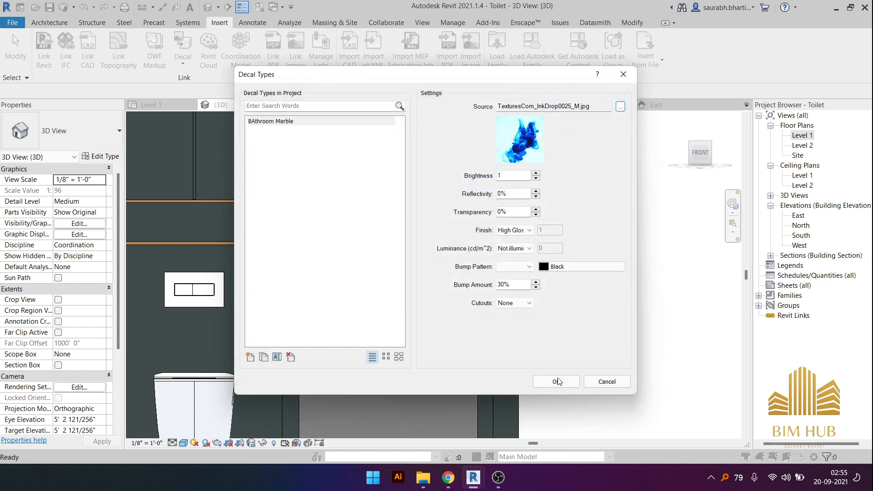
pyautogui.click(555, 382)
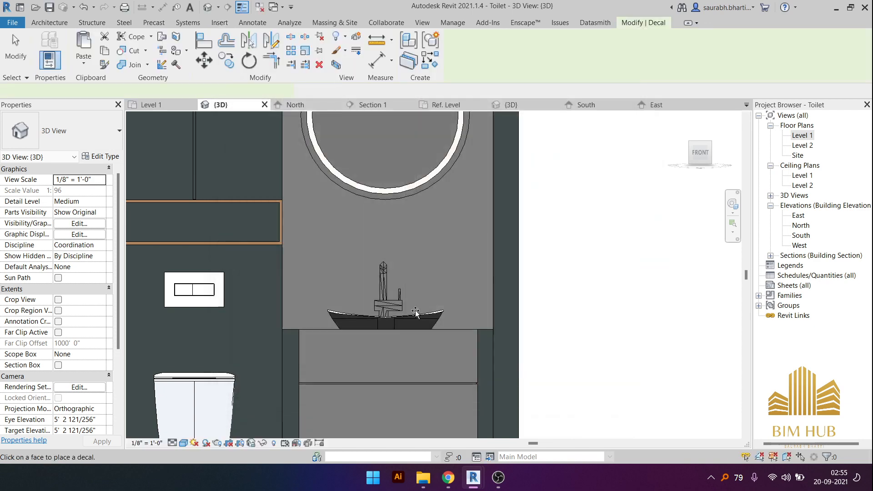
# - Place the BAthroom Marble decal on the marble wall above the round mirror and end placement
pyautogui.moveTo(354, 277); pyautogui.dragTo(414, 336, button='middle')
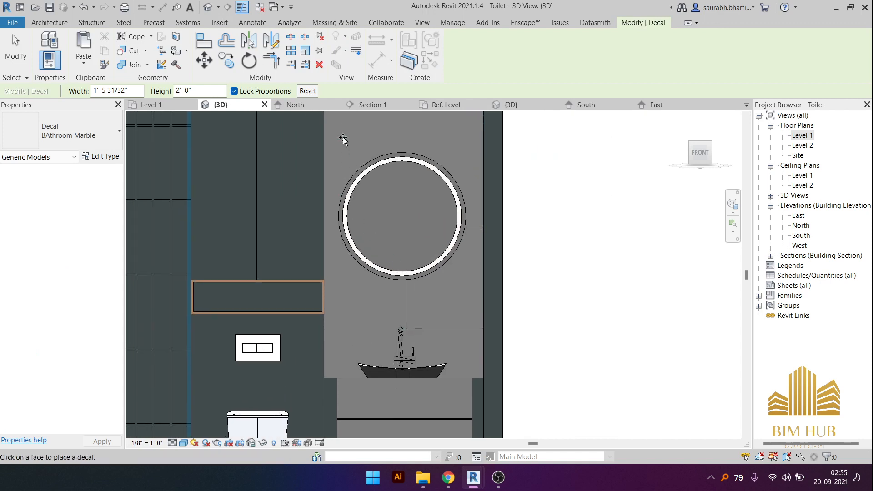
pyautogui.moveTo(356, 172); pyautogui.dragTo(374, 235, button='middle')
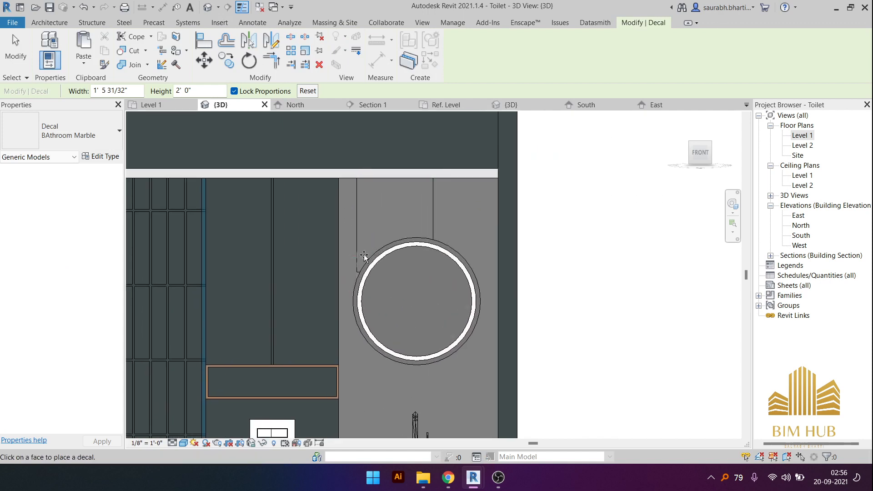
pyautogui.click(356, 212)
pyautogui.press('Escape')
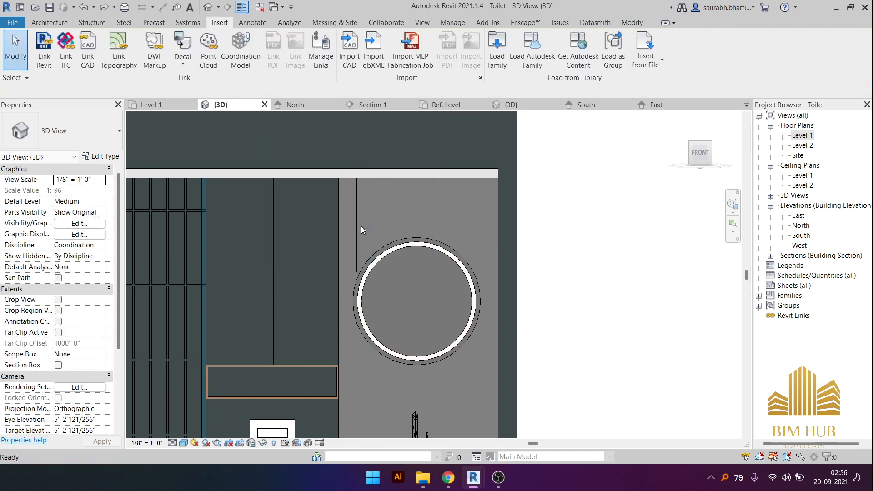
# - Align the decal with the marble wall's upper corner beside the toilet panel and enlarge it to about 3' 4" wide by 4' 6" high
pyautogui.click(361, 225)
pyautogui.moveTo(361, 201); pyautogui.dragTo(350, 217)
pyautogui.scroll(-5, 357, 227)
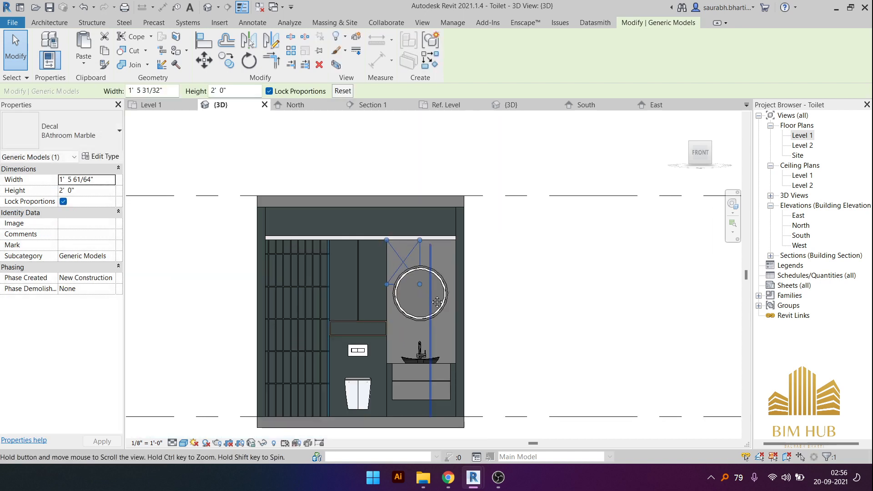
pyautogui.moveTo(383, 212); pyautogui.dragTo(417, 282)
pyautogui.scroll(1, 427, 285)
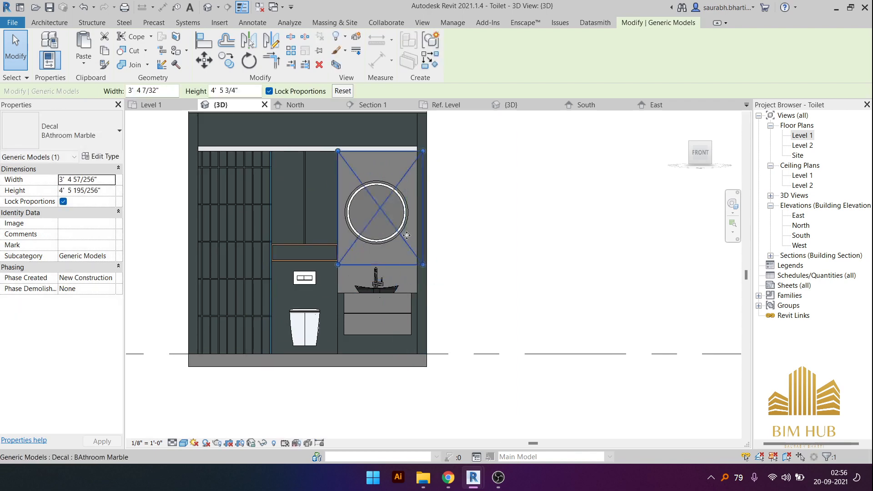
pyautogui.press('Escape')
pyautogui.moveTo(401, 217); pyautogui.dragTo(400, 223, button='middle')
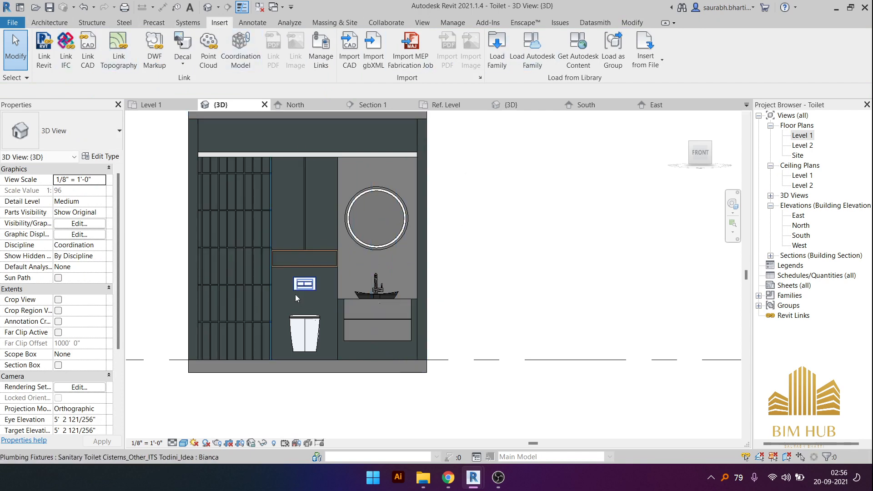
# - Open the marble wall for in-place editing and associate its extrusion's material with the Structural Material parameter
pyautogui.scroll(3, 342, 294)
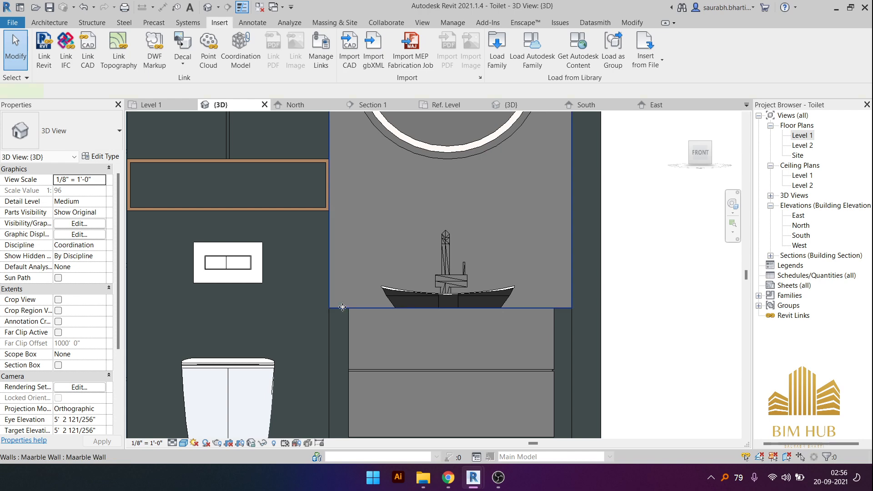
pyautogui.doubleClick(343, 303)
pyautogui.click(344, 310)
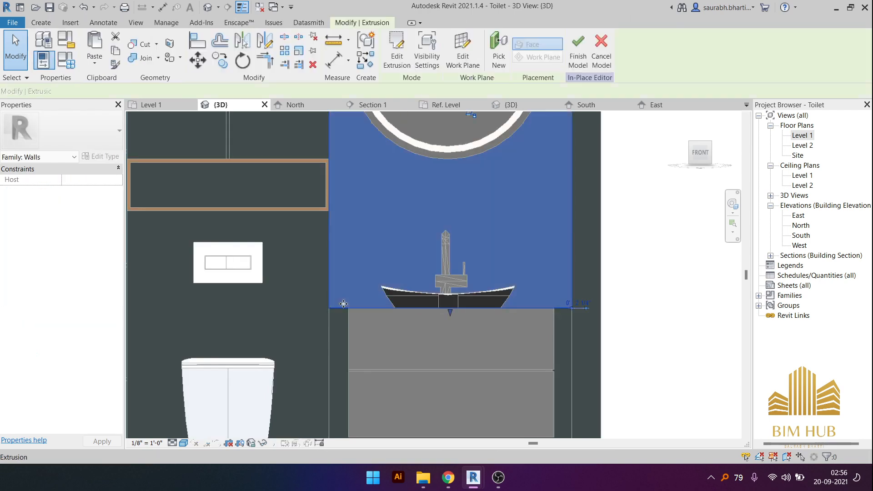
pyautogui.click(119, 257)
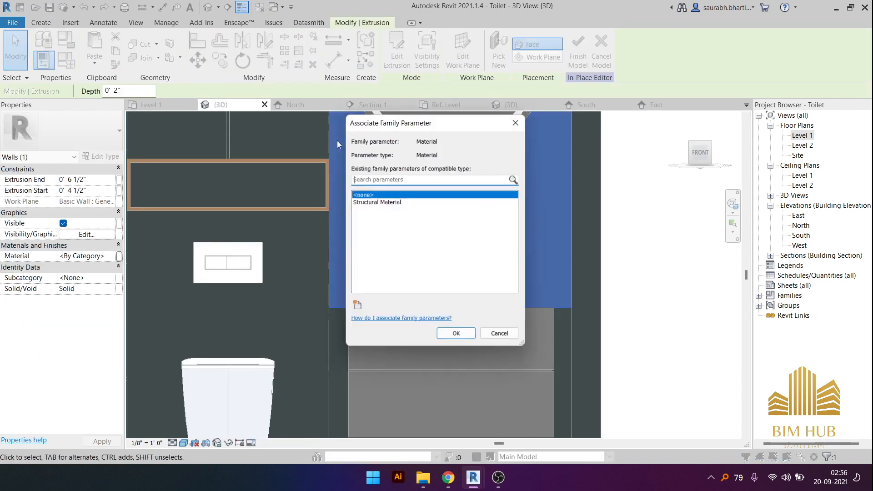
pyautogui.click(383, 203)
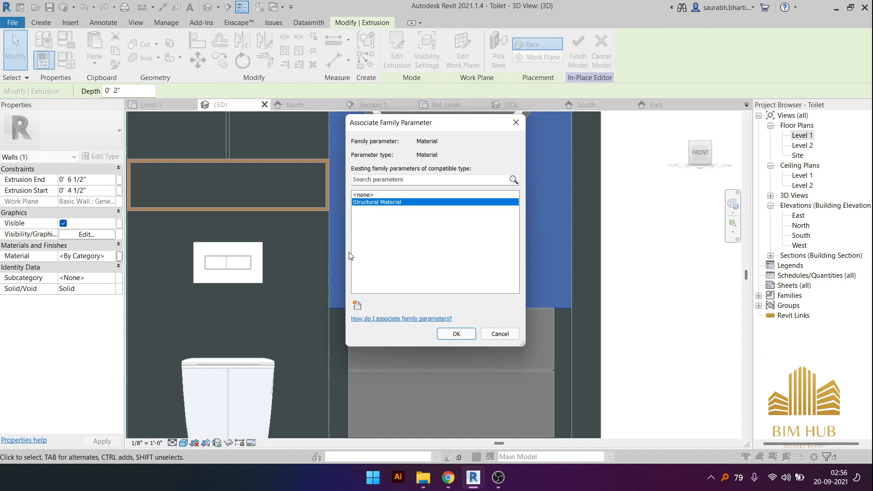
pyautogui.click(456, 334)
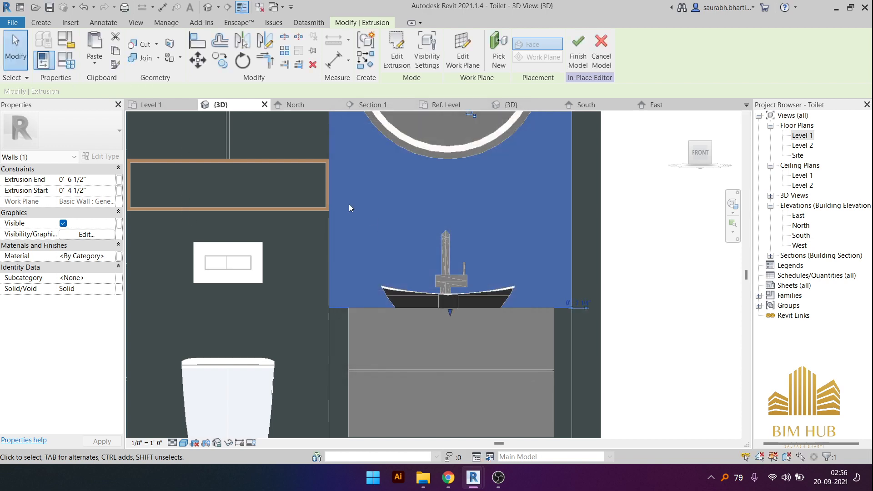
# - Add an instance family parameter named "Wall MAterial" to the marble wall's family types and leave the in-place editor
pyautogui.click(74, 66)
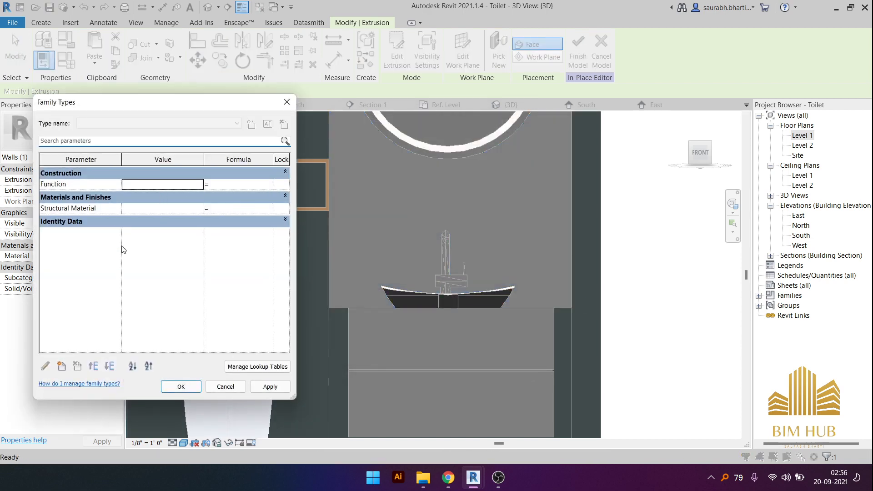
pyautogui.click(64, 366)
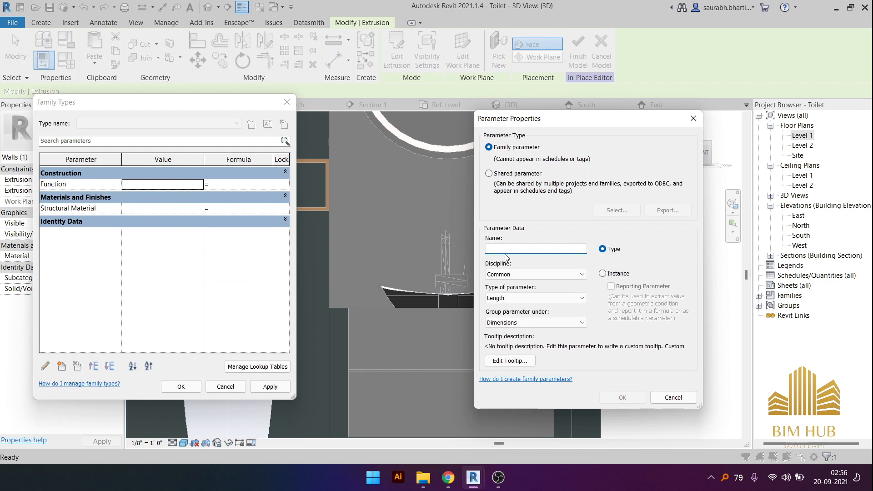
pyautogui.write('Wall MAterial')
pyautogui.click(603, 274)
pyautogui.click(624, 396)
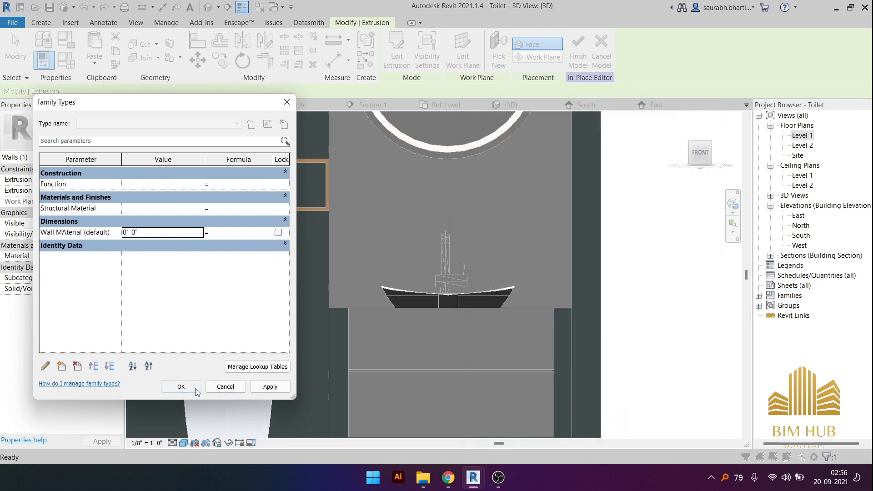
pyautogui.click(181, 386)
pyautogui.click(391, 43)
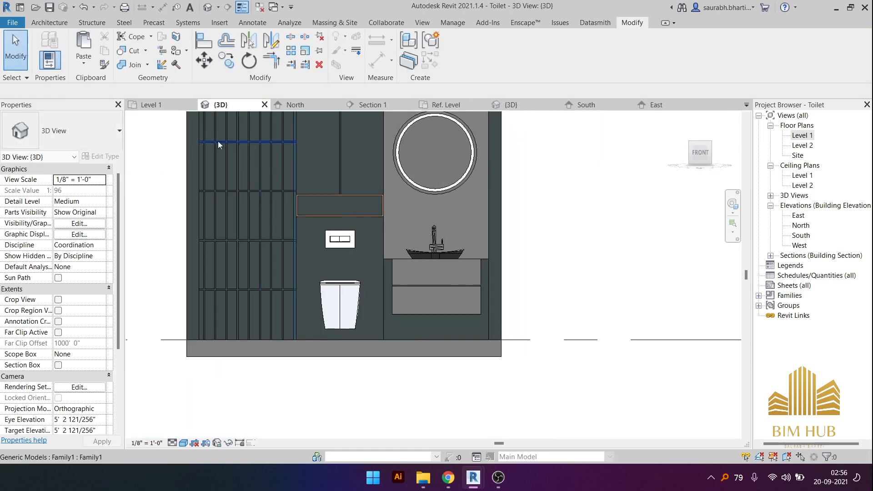
# - Create a new project material and rename it "1. WAll Image"
pyautogui.click(452, 24)
pyautogui.click(45, 67)
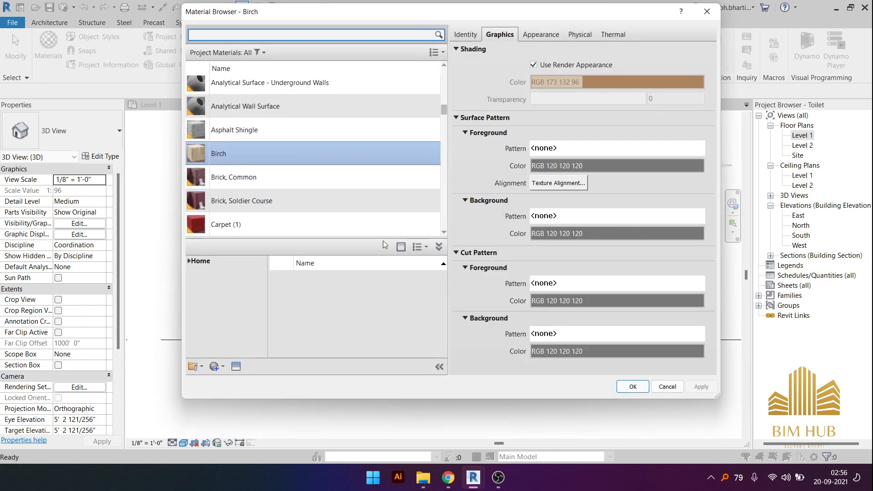
pyautogui.click(223, 367)
pyautogui.click(228, 381)
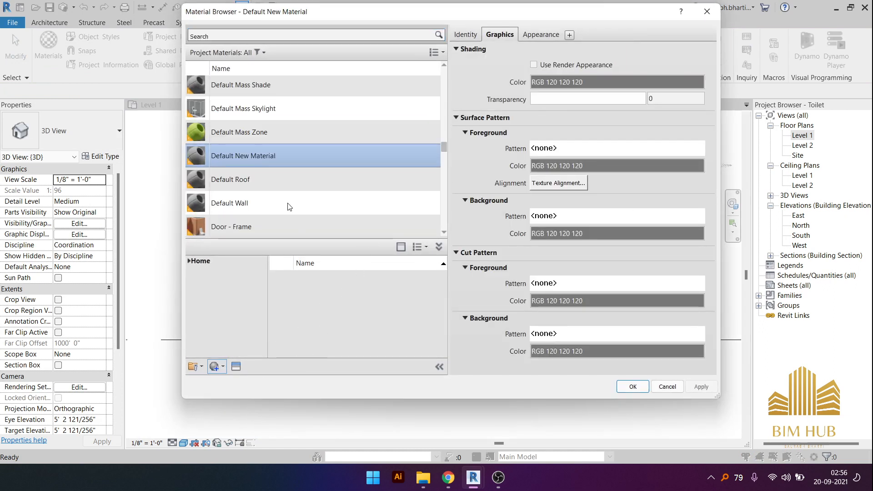
pyautogui.rightClick(253, 155)
pyautogui.click(303, 188)
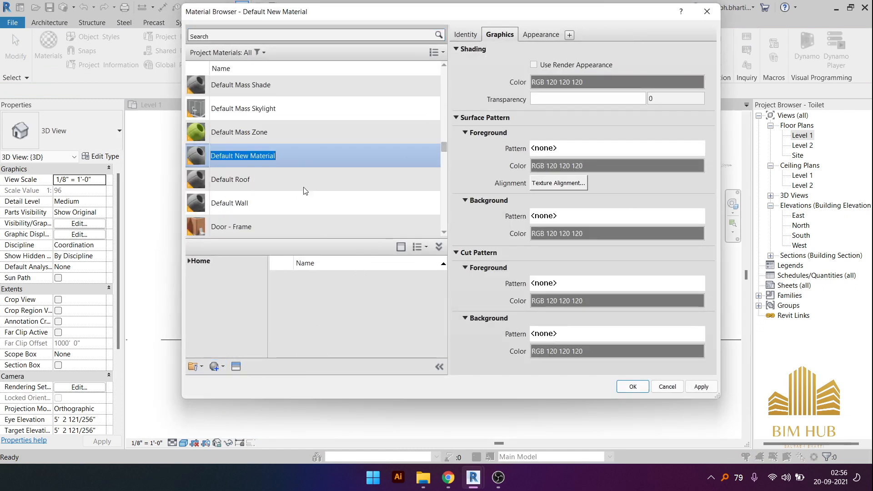
pyautogui.write('1. WAll Image')
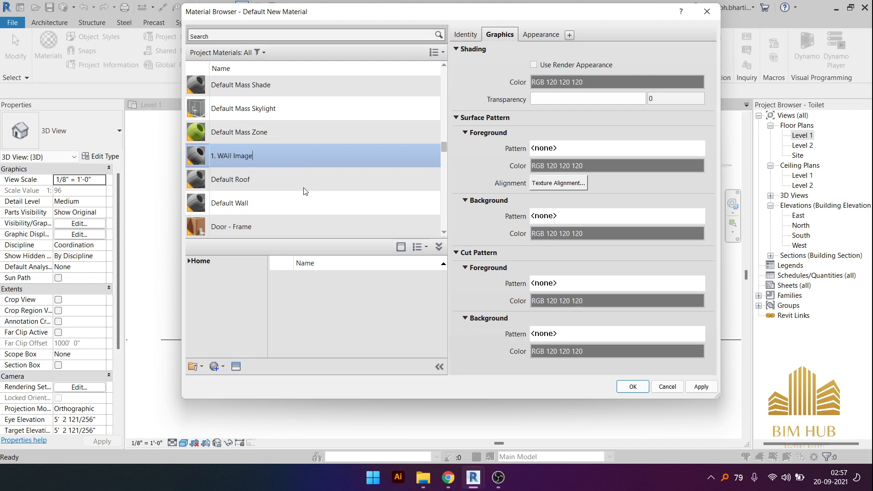
pyautogui.press('Return')
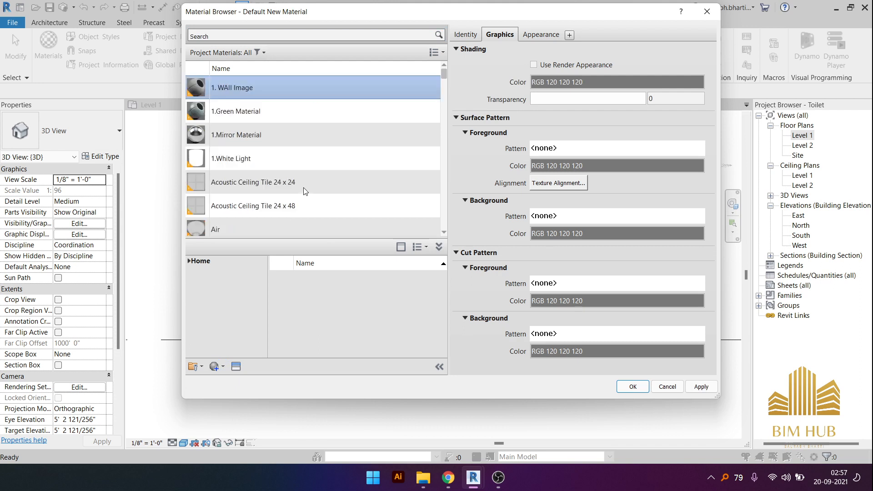
# - Enable Use Render Appearance for the 1. WAll Image material's shading and open its appearance settings
pyautogui.click(535, 35)
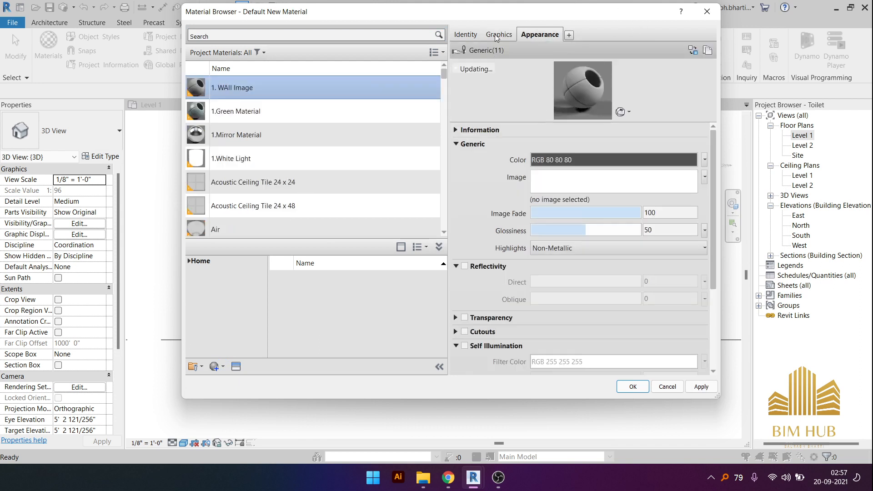
pyautogui.click(500, 35)
pyautogui.click(533, 65)
pyautogui.click(540, 35)
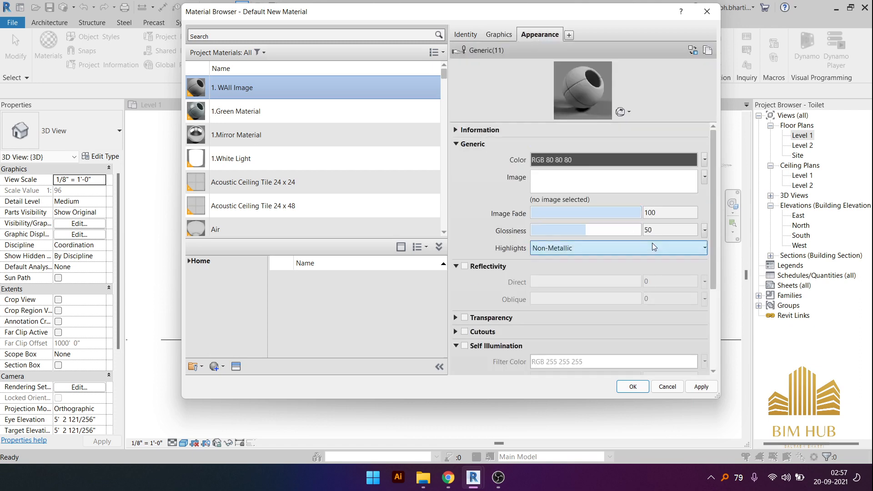
# - Assign TexturesCom_InkDrop0025_M.jpg as the generic appearance image of the 1. WAll Image material
pyautogui.click(594, 160)
pyautogui.press('Return')
pyautogui.click(596, 178)
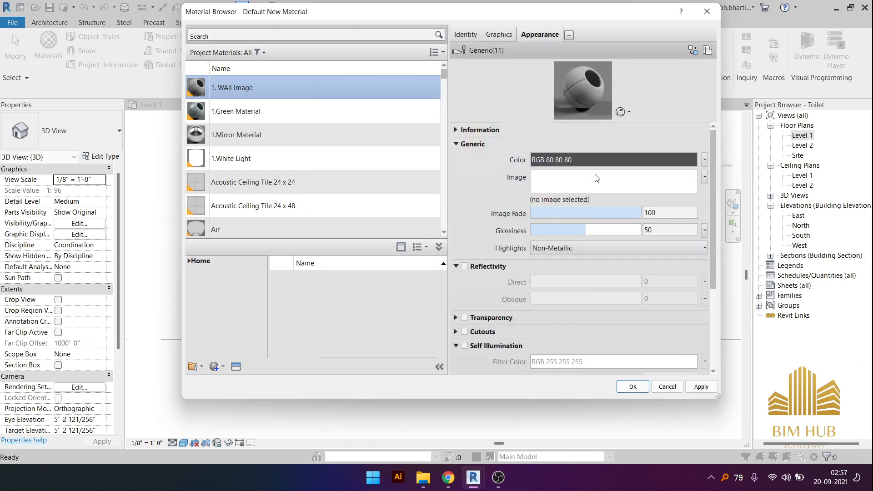
pyautogui.doubleClick(417, 165)
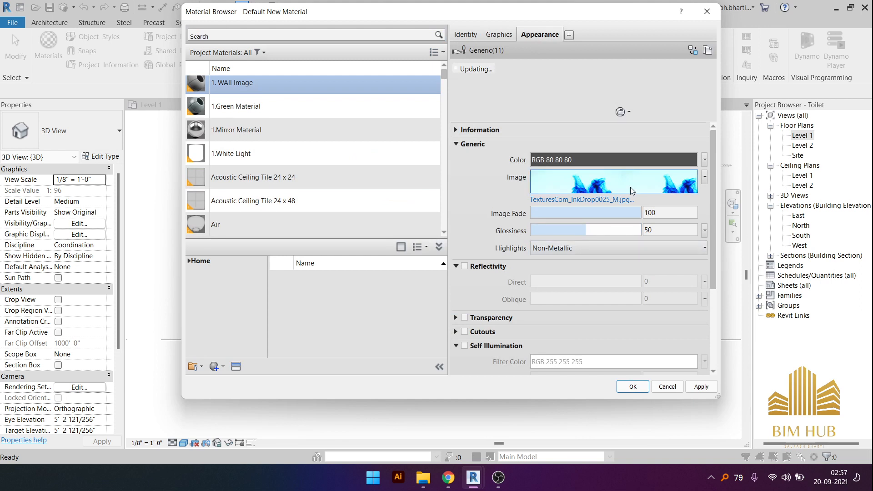
# - Edit the ink-drop image's texture scale, entering a sample width of 3' and a sample height of 5'
pyautogui.click(632, 187)
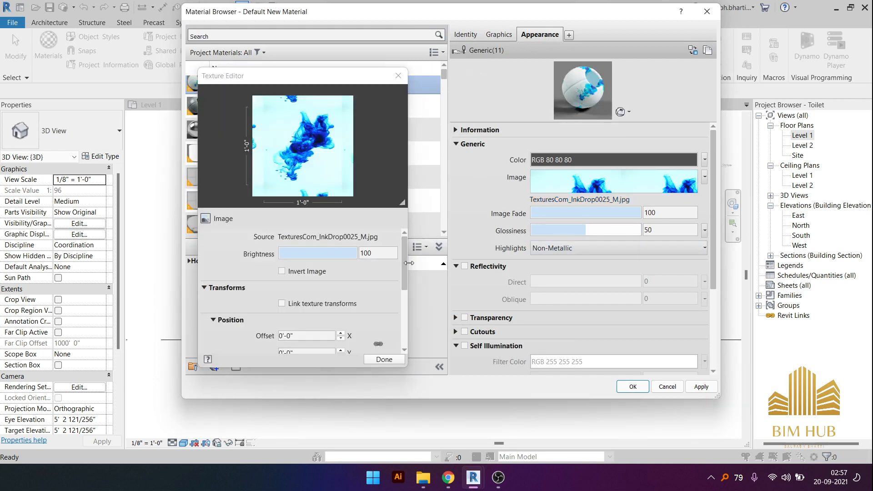
pyautogui.moveTo(404, 265); pyautogui.dragTo(403, 302)
pyautogui.click(324, 318)
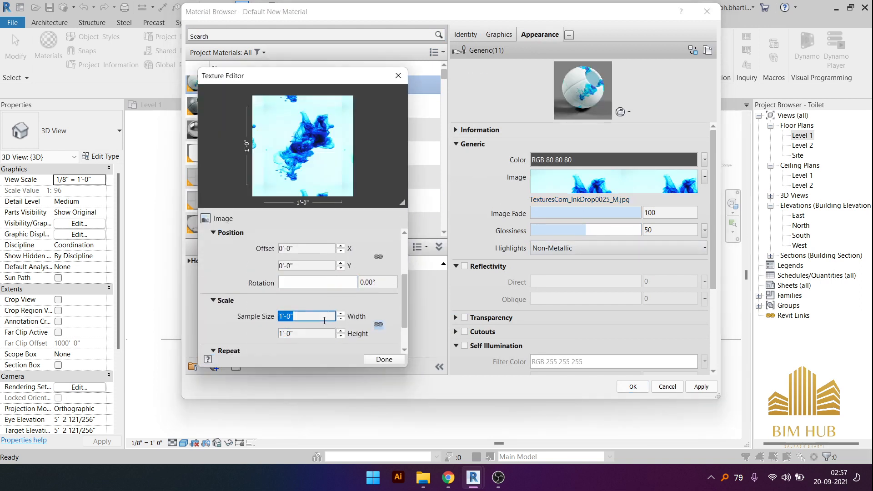
pyautogui.write('2')
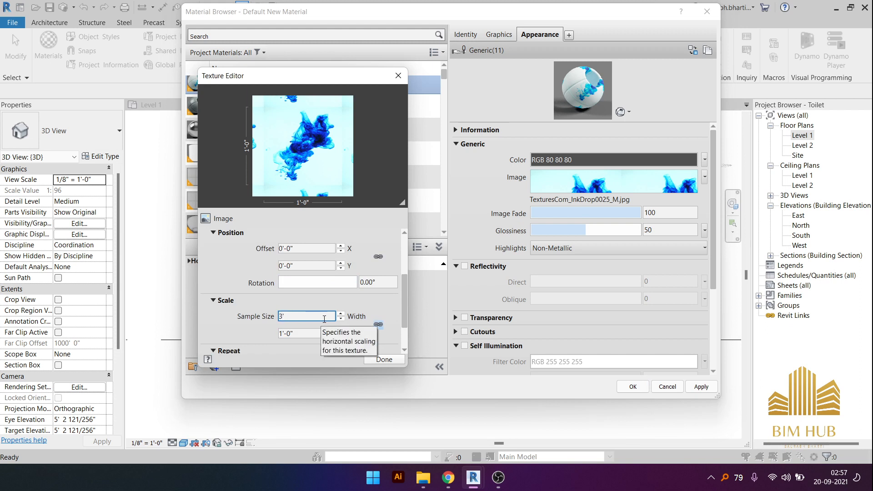
pyautogui.click(301, 333)
pyautogui.write('5')
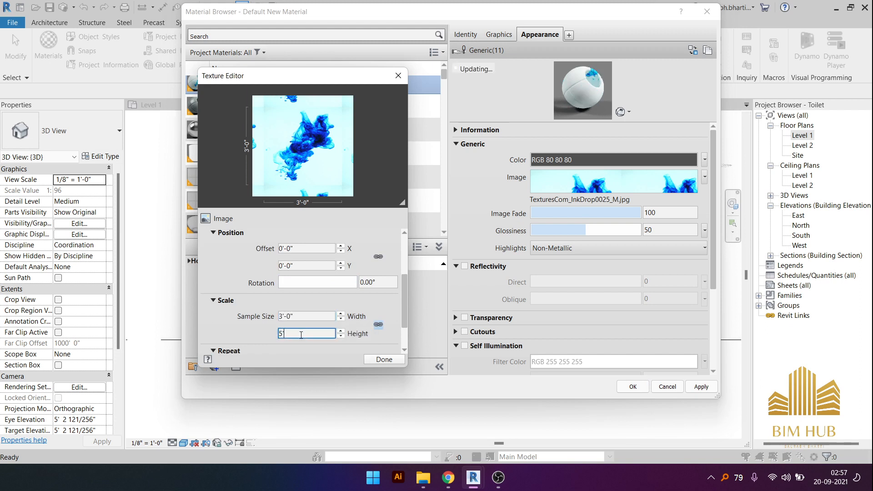
pyautogui.write("'")
# - Unlink the texture's sample width and height, and set only the width to 3'
pyautogui.click(300, 316)
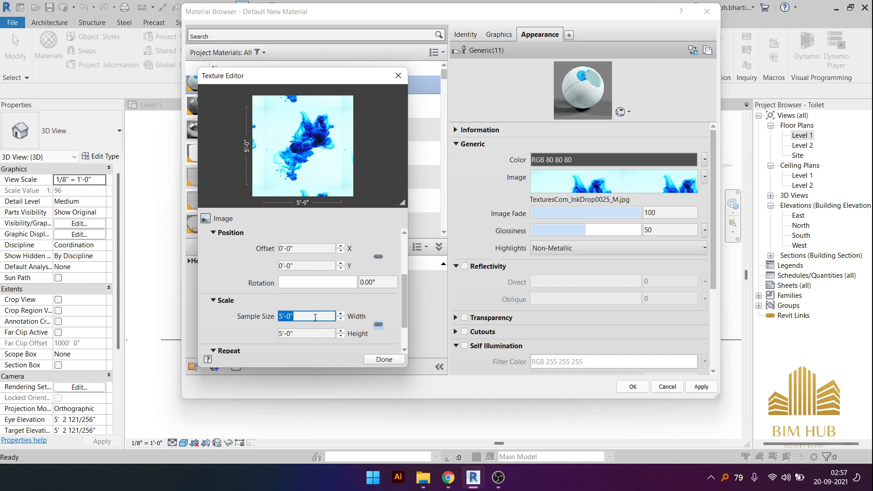
pyautogui.click(377, 325)
pyautogui.click(307, 317)
pyautogui.write("3'")
pyautogui.press('Tab')
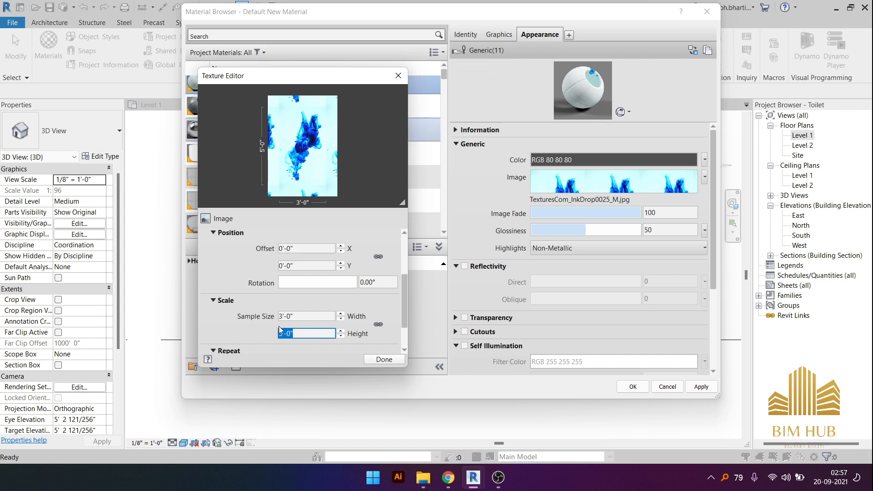
# - Set the texture's sample width to 3'-6" and save the 1. WAll Image material
pyautogui.click(291, 316)
pyautogui.click(291, 316)
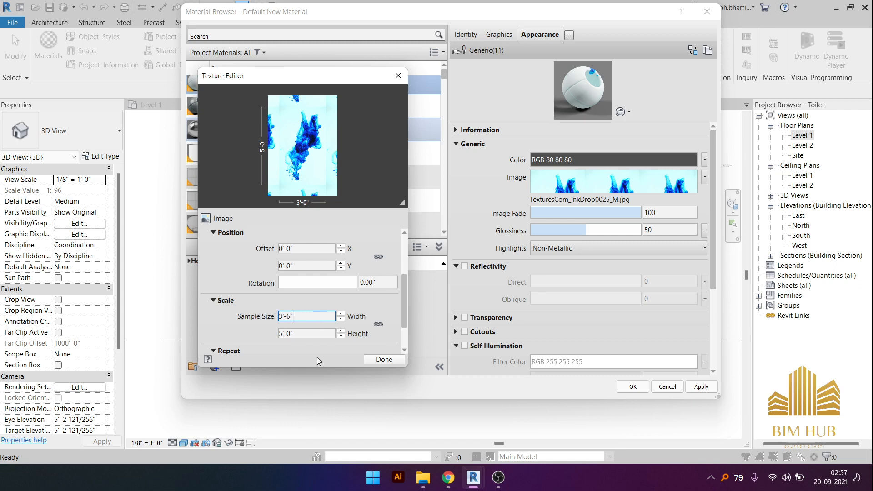
pyautogui.press('Tab')
pyautogui.click(400, 360)
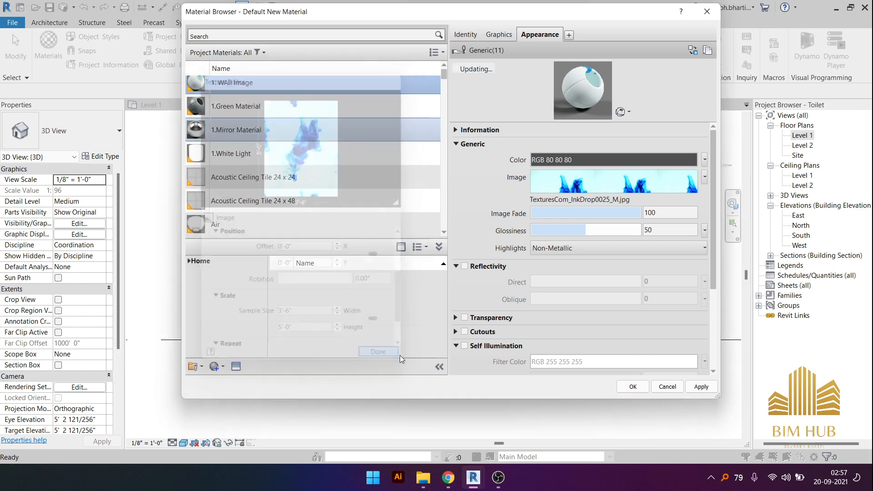
pyautogui.click(700, 387)
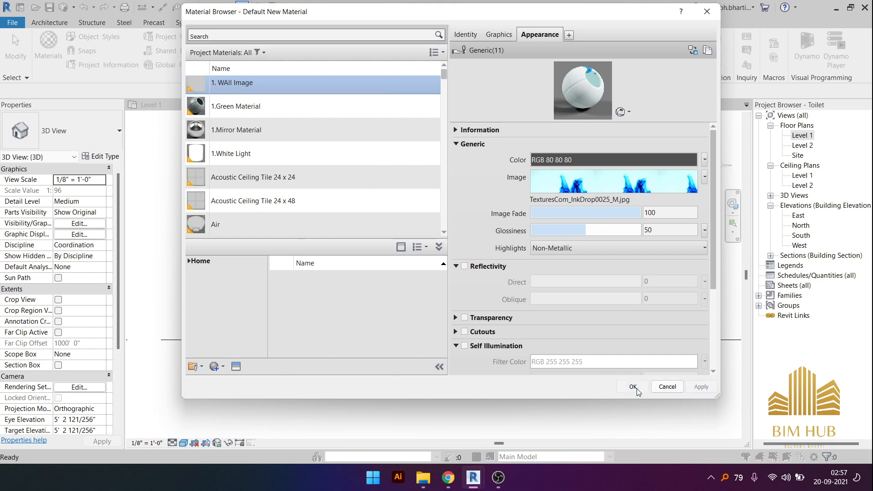
pyautogui.click(632, 387)
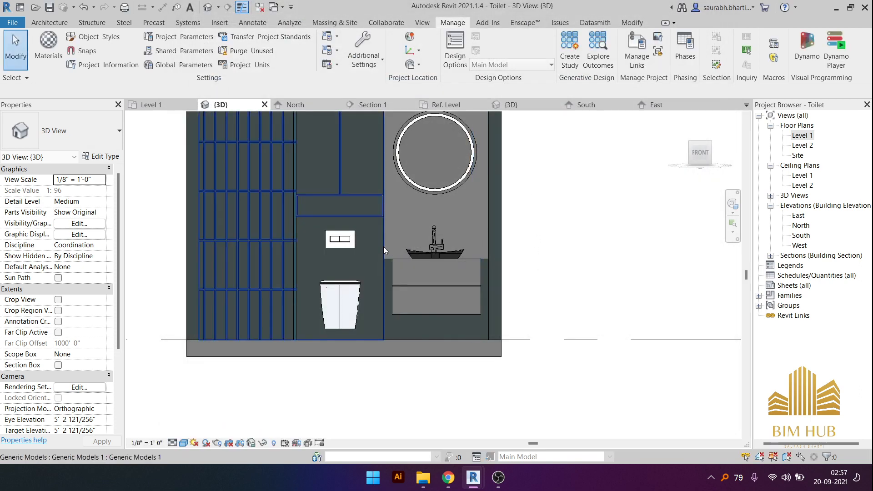
pyautogui.scroll(4, 388, 255)
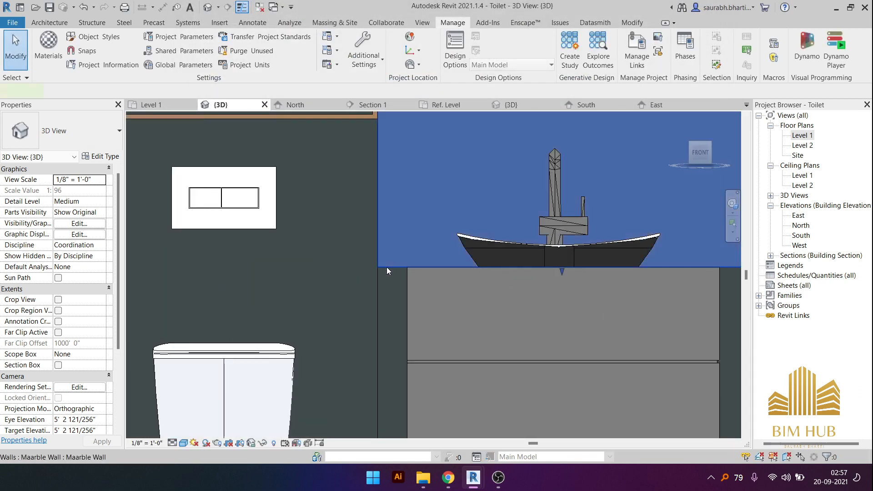
pyautogui.click(387, 269)
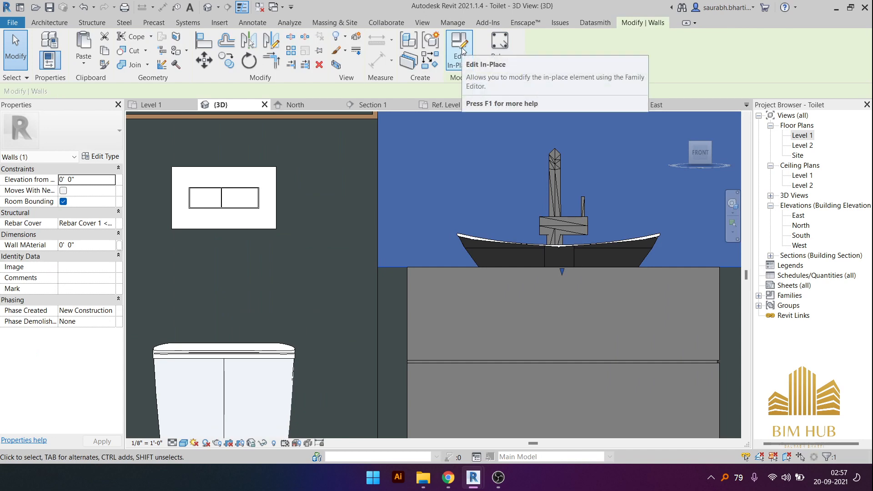
pyautogui.click(460, 48)
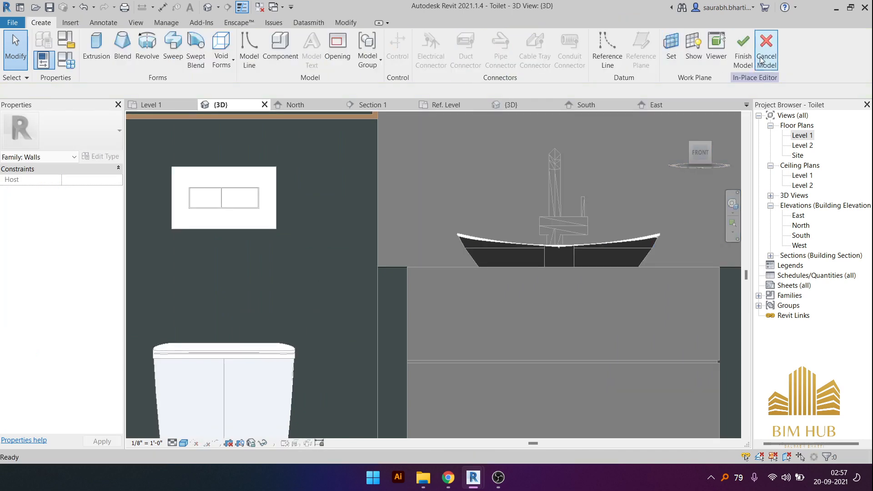
pyautogui.click(760, 59)
# - Select the marble wall and check the global parameter association options of its Wall MAterial parameter
pyautogui.click(391, 268)
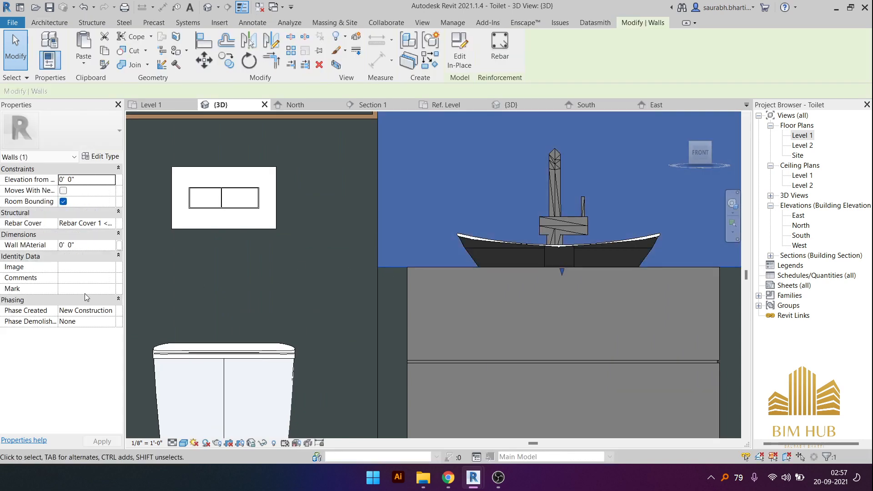
pyautogui.click(114, 245)
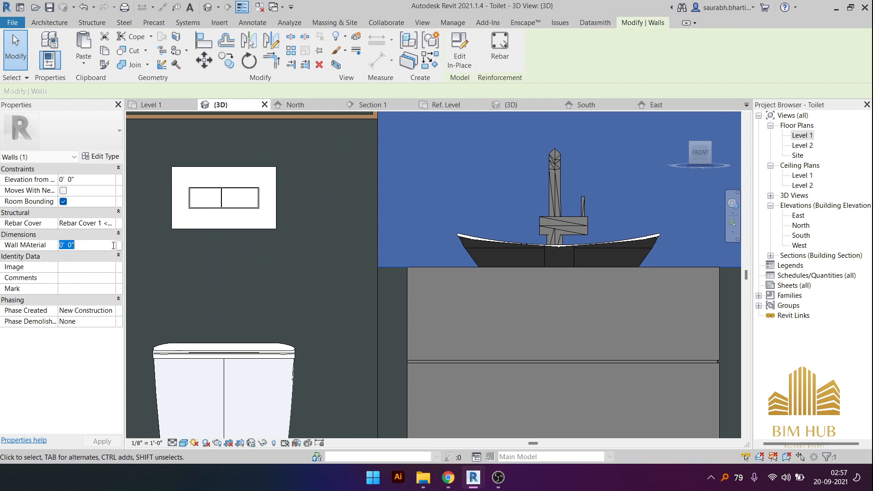
pyautogui.click(119, 245)
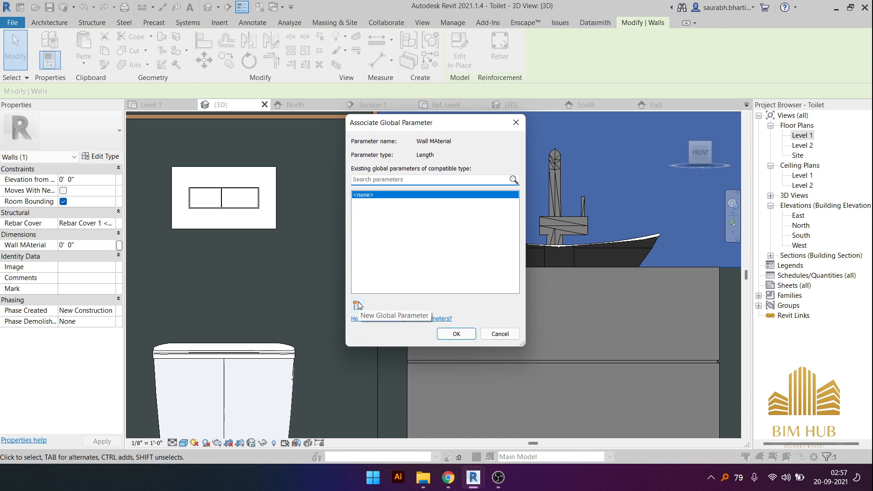
pyautogui.click(500, 334)
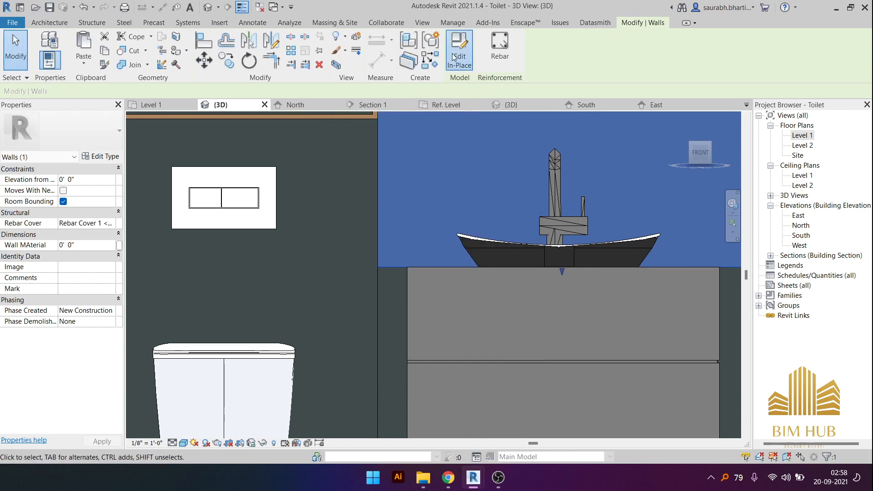
# - Edit the marble wall in place and associate its extrusion's material with a new instance family parameter named "Material"
pyautogui.click(452, 53)
pyautogui.click(397, 264)
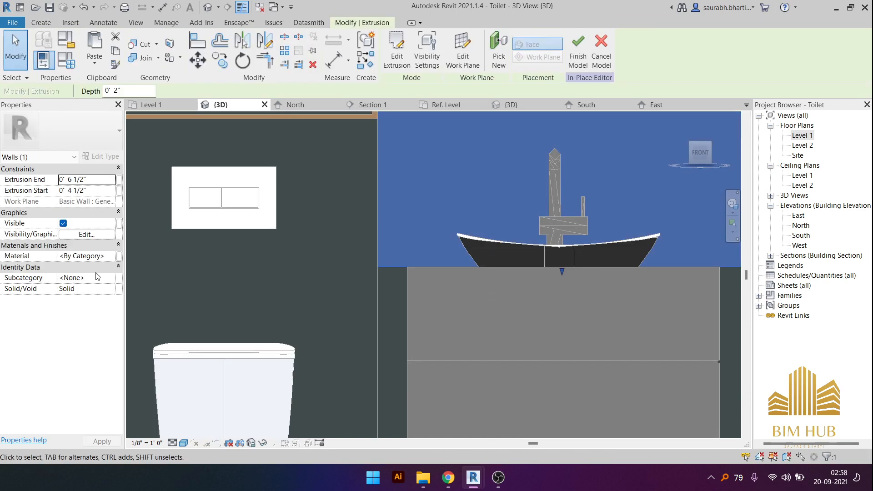
pyautogui.click(118, 256)
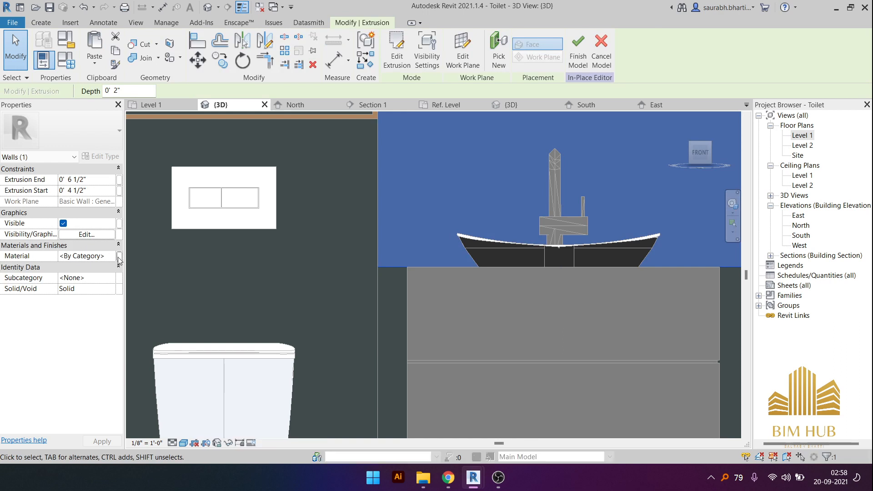
pyautogui.click(418, 202)
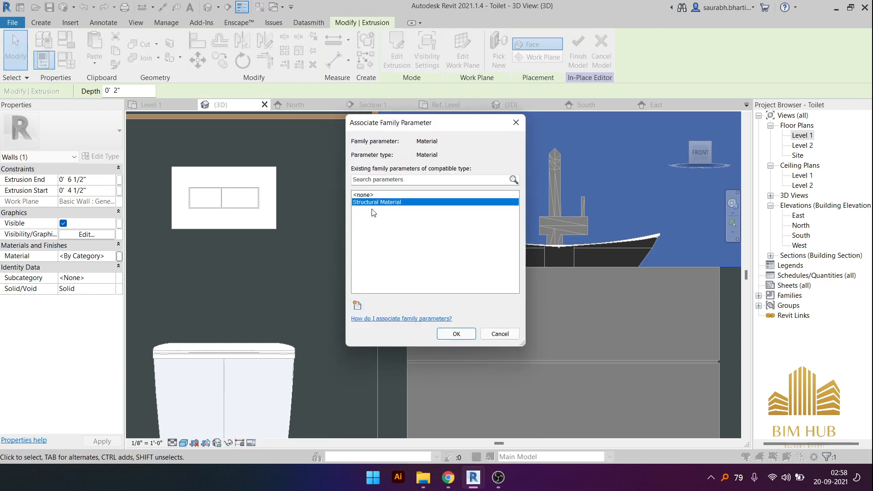
pyautogui.click(357, 305)
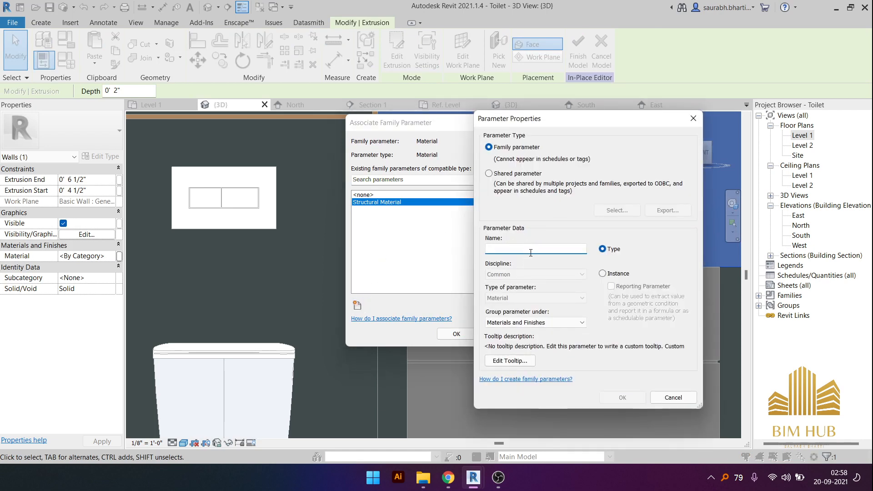
pyautogui.write('Material')
pyautogui.click(603, 273)
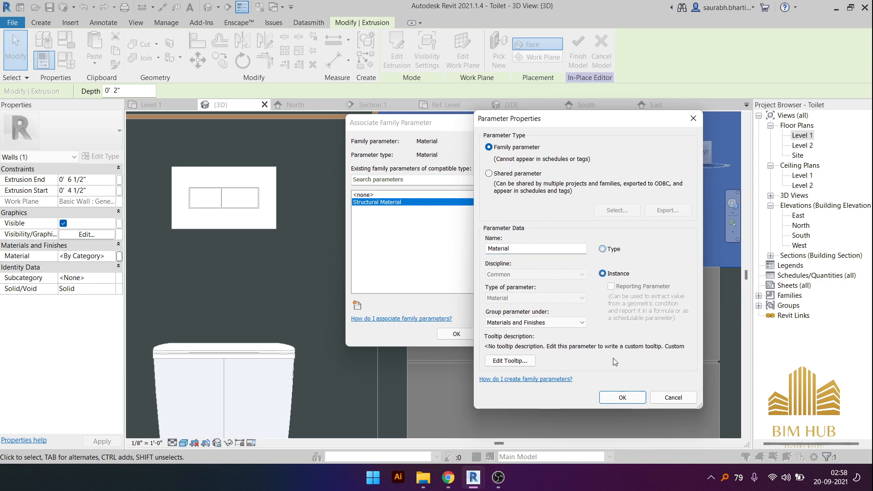
pyautogui.click(622, 399)
pyautogui.click(503, 333)
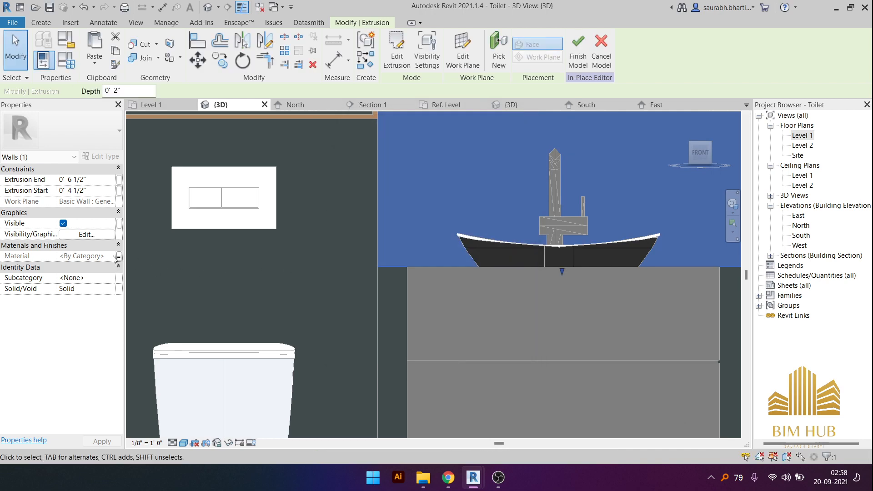
pyautogui.click(67, 59)
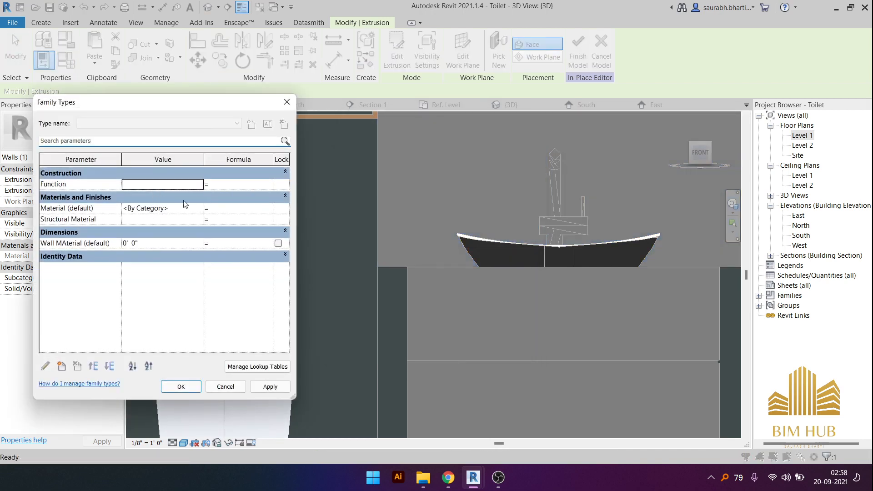
pyautogui.click(195, 210)
pyautogui.click(199, 209)
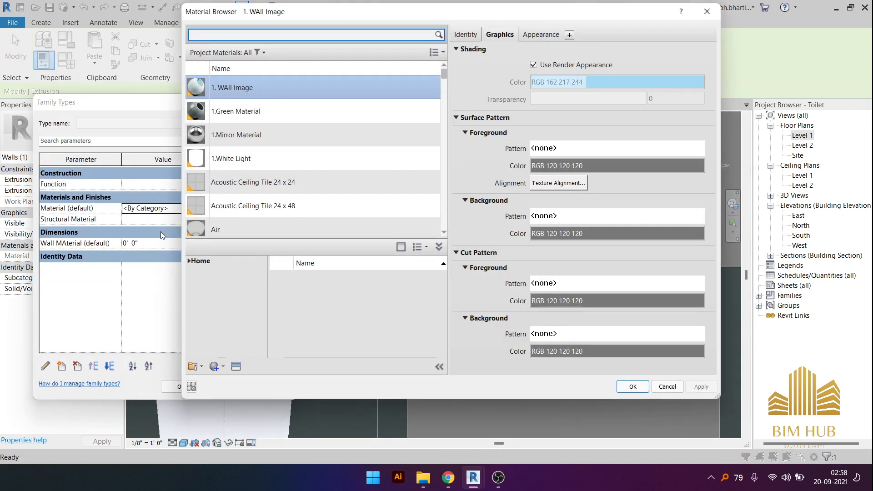
pyautogui.press('Escape')
pyautogui.click(145, 223)
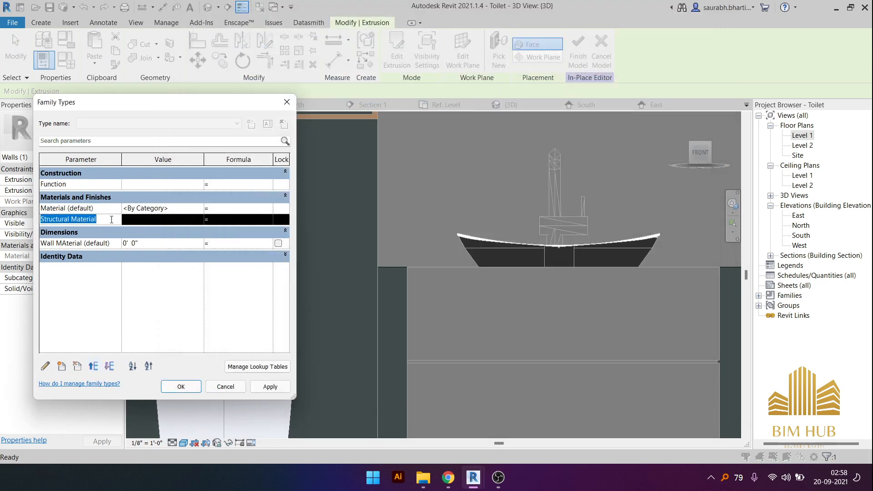
pyautogui.click(46, 367)
pyautogui.click(199, 358)
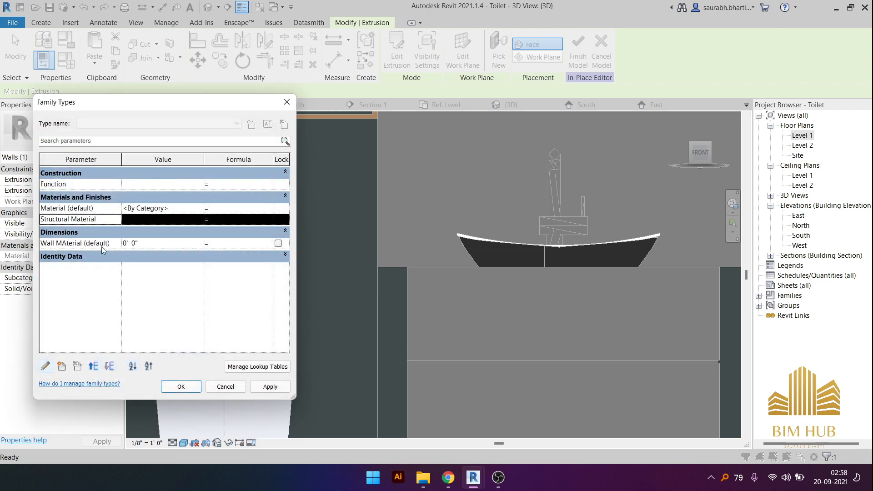
pyautogui.press('Escape')
pyautogui.press('Escape')
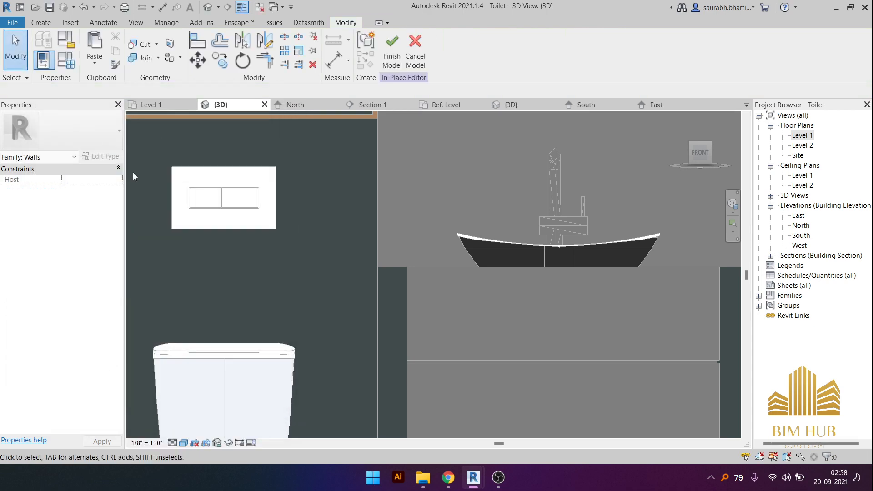
pyautogui.click(66, 60)
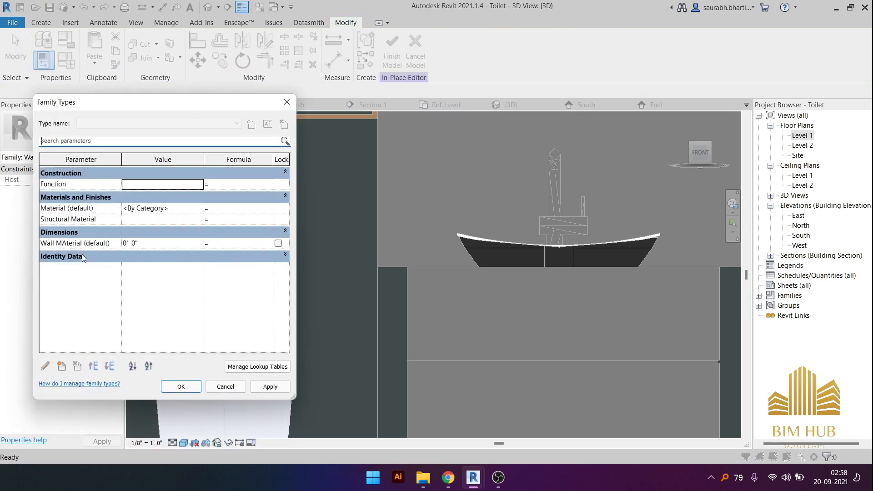
pyautogui.click(110, 223)
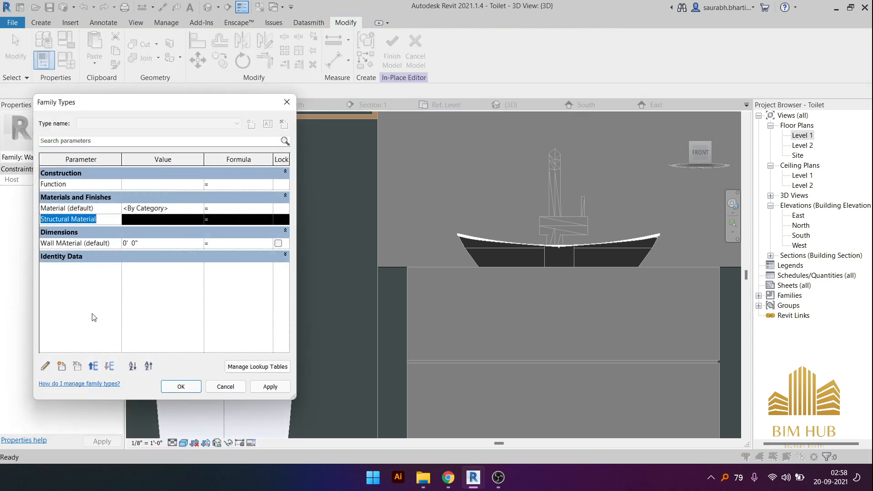
pyautogui.click(217, 221)
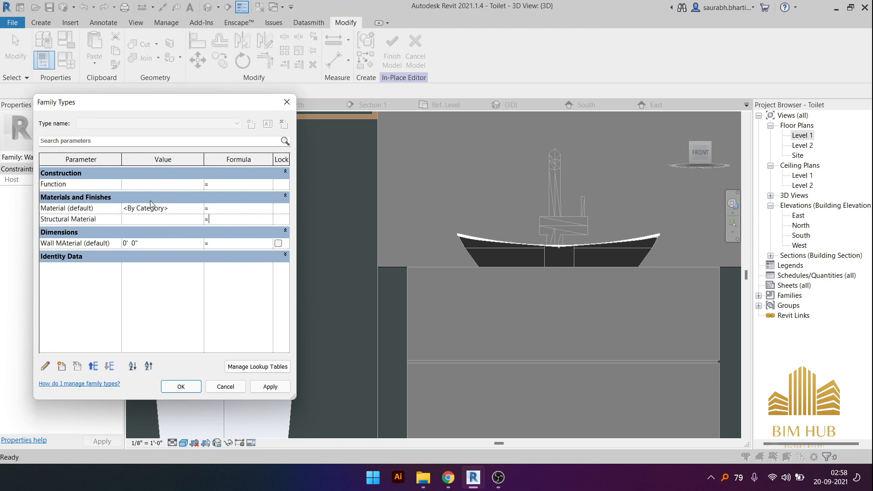
pyautogui.click(167, 209)
pyautogui.click(181, 386)
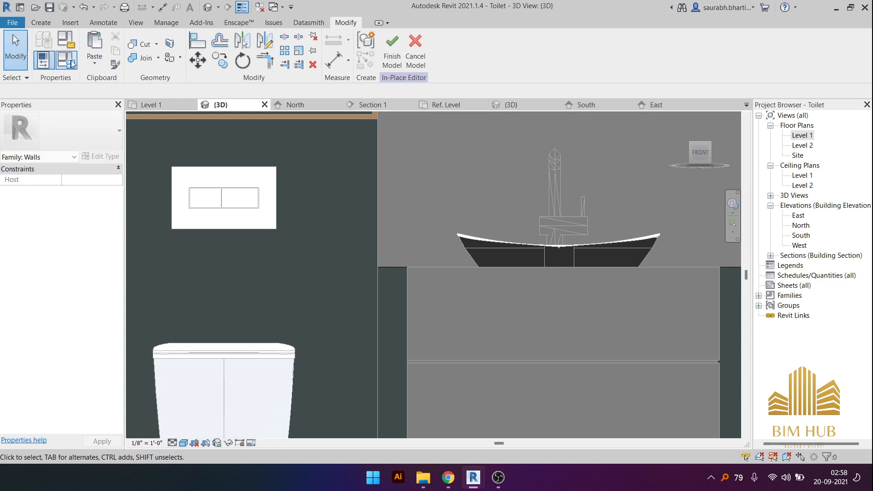
# - Assign 1. WAll Image to the wall family's Material parameter and finish the in-place model
pyautogui.click(71, 64)
pyautogui.click(202, 209)
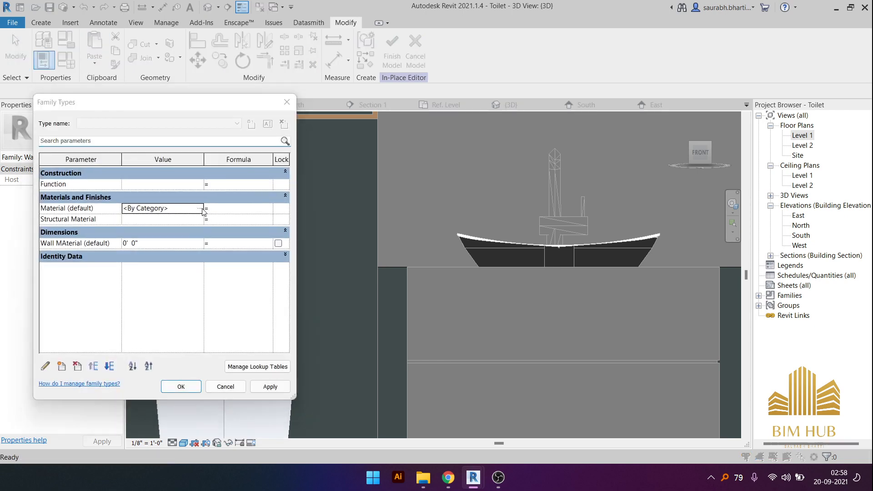
pyautogui.click(200, 208)
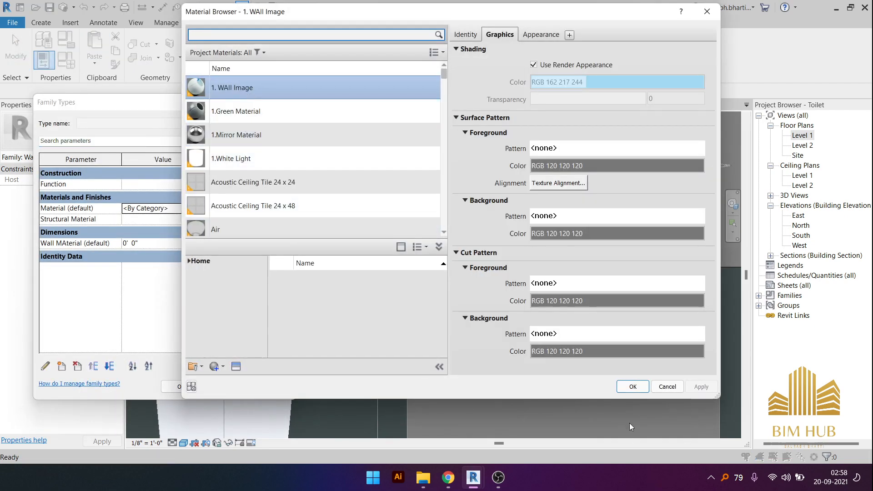
pyautogui.click(632, 386)
pyautogui.click(270, 386)
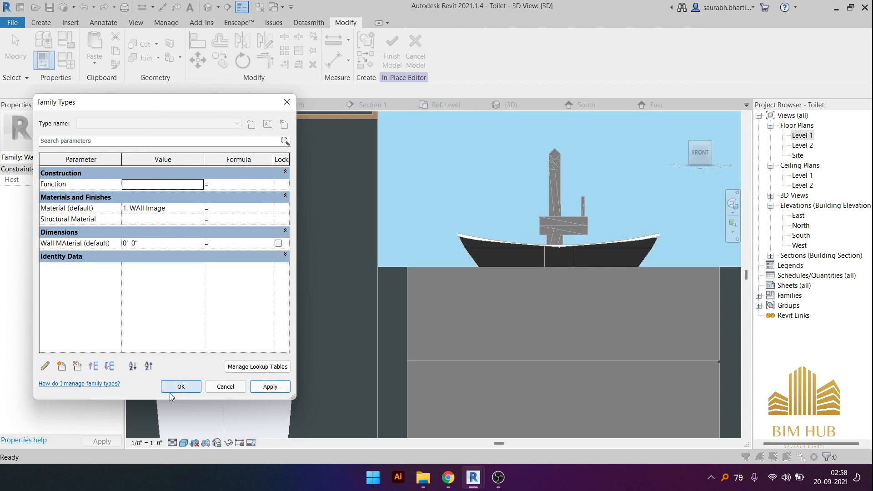
pyautogui.click(180, 386)
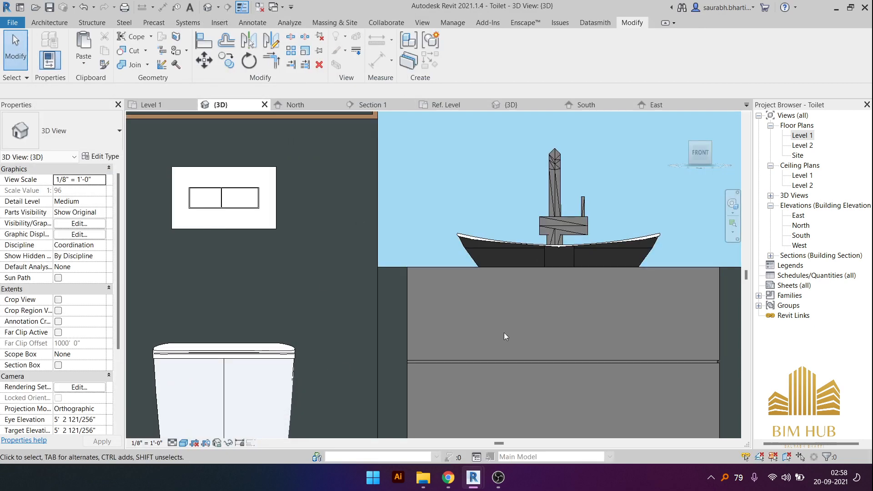
# - Examine the whole toilet model and its basin wall finish from several angles, ending in the front view
pyautogui.scroll(-5, 504, 332)
pyautogui.scroll(-4, 472, 245)
pyautogui.keyDown('shift'); pyautogui.moveTo(436, 257); pyautogui.dragTo(419, 242, button='middle'); pyautogui.keyUp('shift')
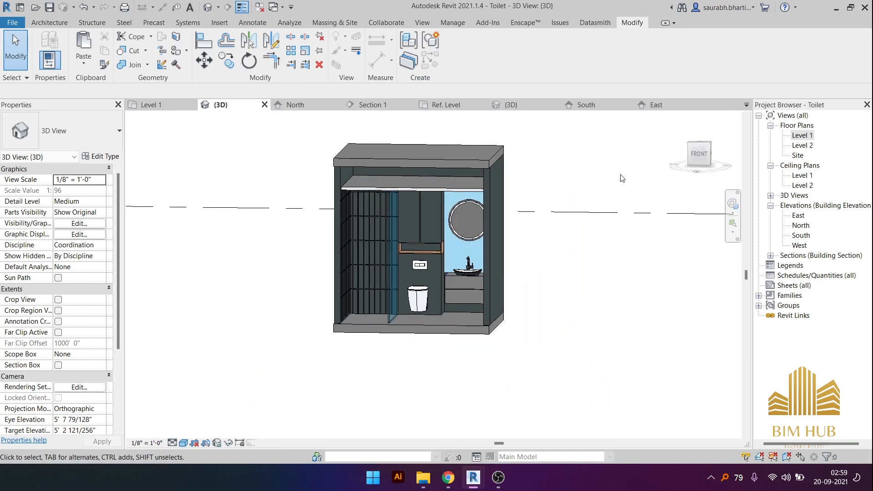
pyautogui.keyDown('shift'); pyautogui.moveTo(381, 217); pyautogui.dragTo(380, 187, button='middle'); pyautogui.keyUp('shift')
pyautogui.keyDown('shift'); pyautogui.moveTo(394, 220); pyautogui.dragTo(401, 231, button='middle'); pyautogui.keyUp('shift')
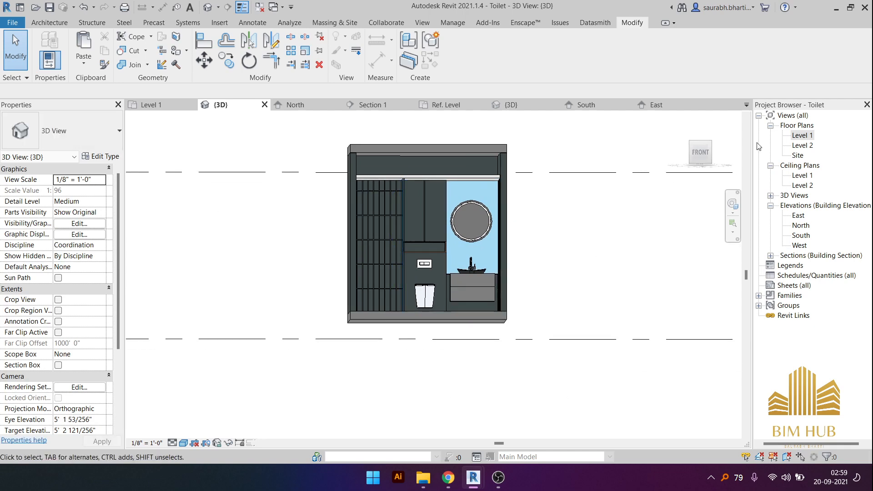
pyautogui.click(699, 156)
pyautogui.scroll(8, 402, 277)
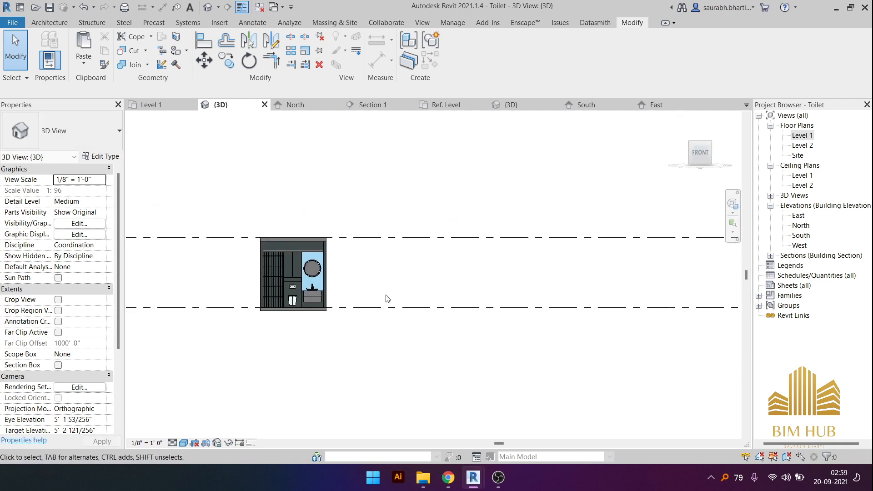
# - Open the Shower_Kit-Delta-Dryden-Monitor-14_Pressure_Balance-T14251-WE family from the Toilet folder and minimize the Enscape Asset Library
pyautogui.click(424, 476)
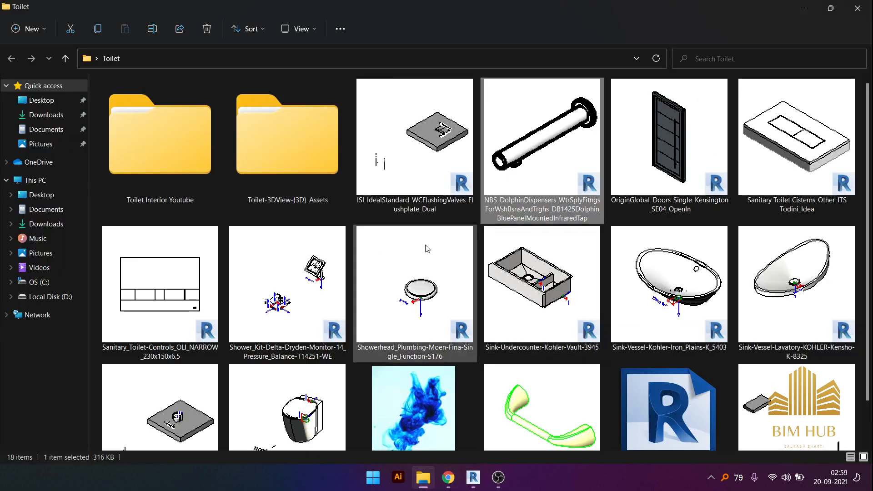
pyautogui.scroll(2, 514, 131)
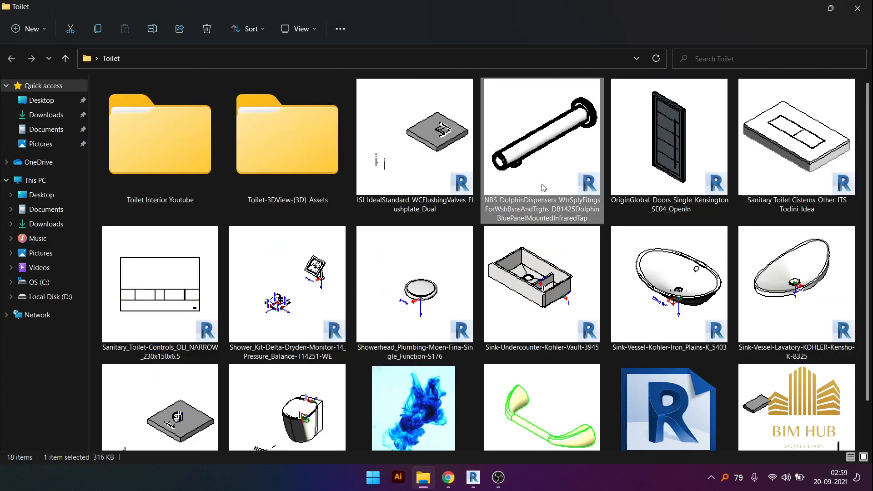
pyautogui.scroll(-2, 669, 282)
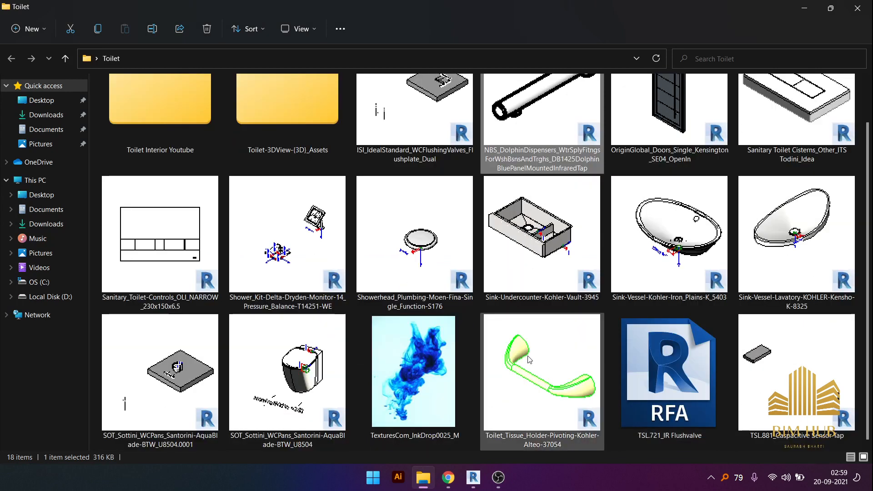
pyautogui.doubleClick(314, 248)
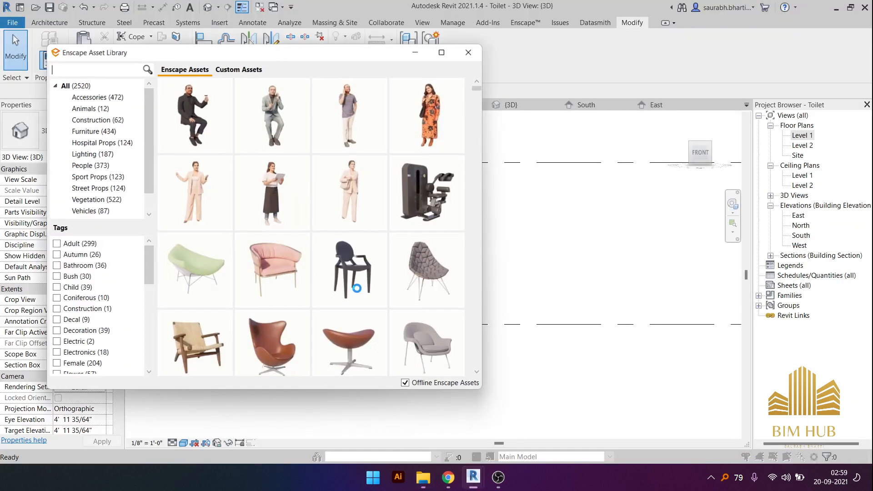
pyautogui.click(358, 232)
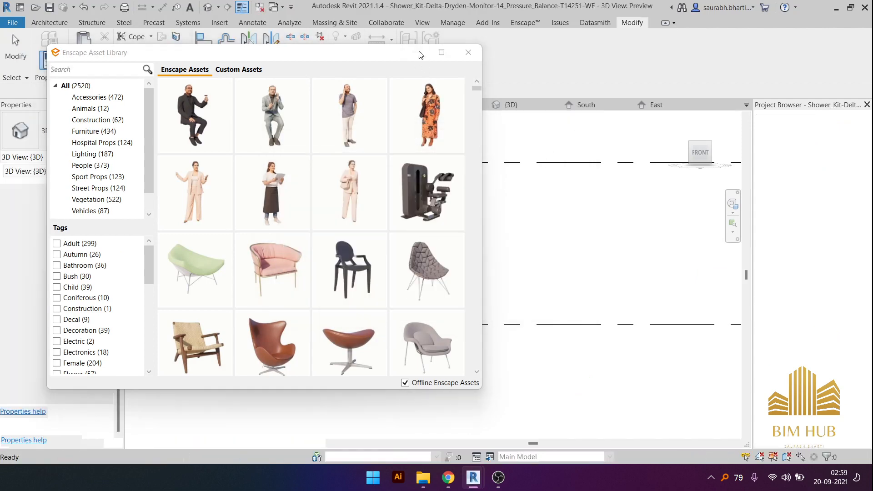
pyautogui.click(423, 57)
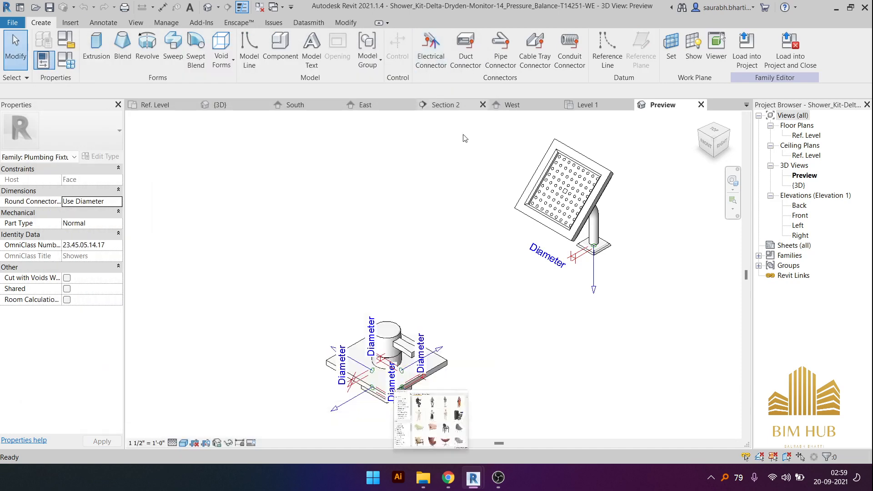
# - Inspect the shower kit's head and control plate, and load the family into Toilet.rvt
pyautogui.keyDown('shift'); pyautogui.moveTo(491, 230); pyautogui.dragTo(520, 293, button='middle'); pyautogui.keyUp('shift')
pyautogui.scroll(-1, 518, 227)
pyautogui.keyDown('shift'); pyautogui.moveTo(517, 227); pyautogui.dragTo(553, 101, button='middle'); pyautogui.keyUp('shift')
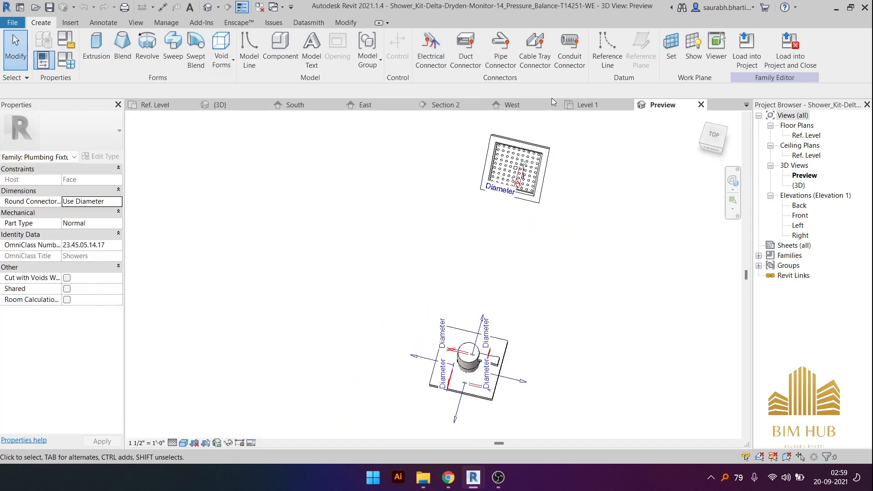
pyautogui.click(756, 48)
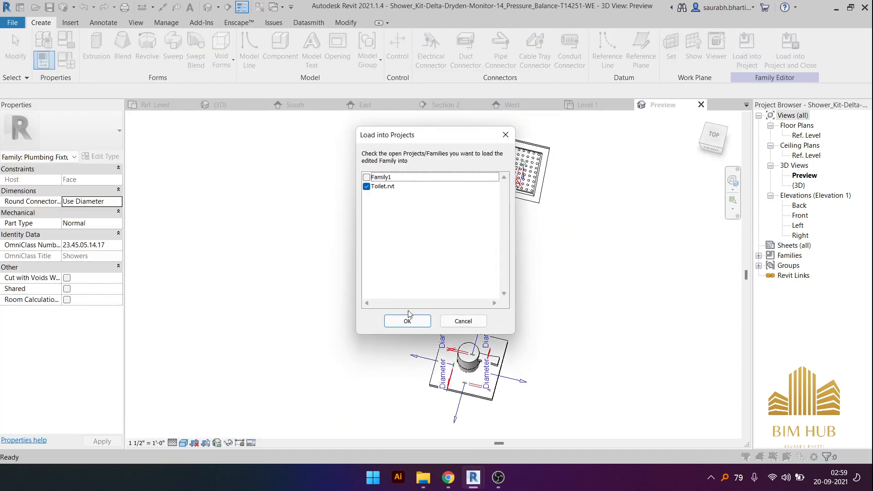
pyautogui.click(425, 323)
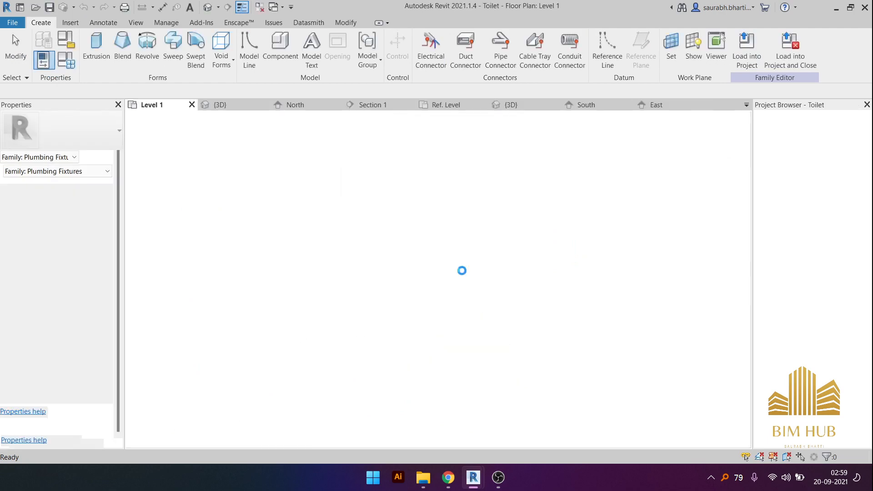
pyautogui.moveTo(265, 239)
pyautogui.mouseDown(button='middle')
pyautogui.moveTo(410, 279)
pyautogui.moveTo(386, 225)
pyautogui.mouseUp(button='middle')
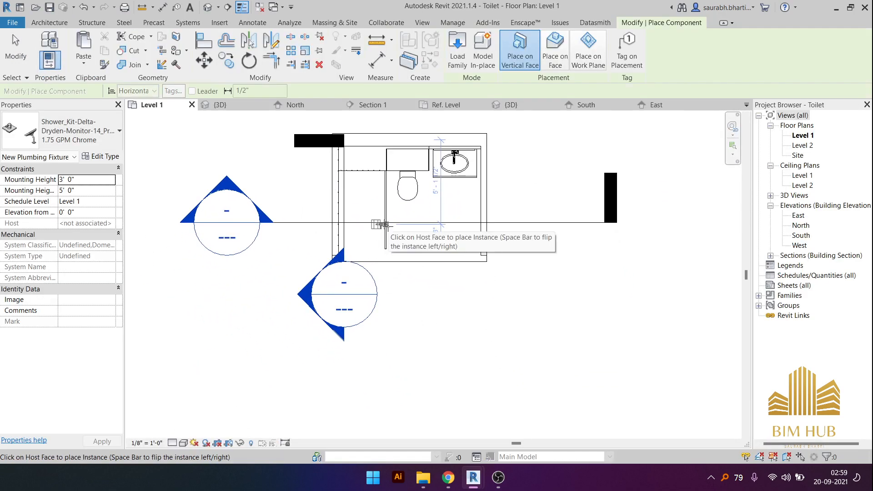
pyautogui.scroll(5, 385, 225)
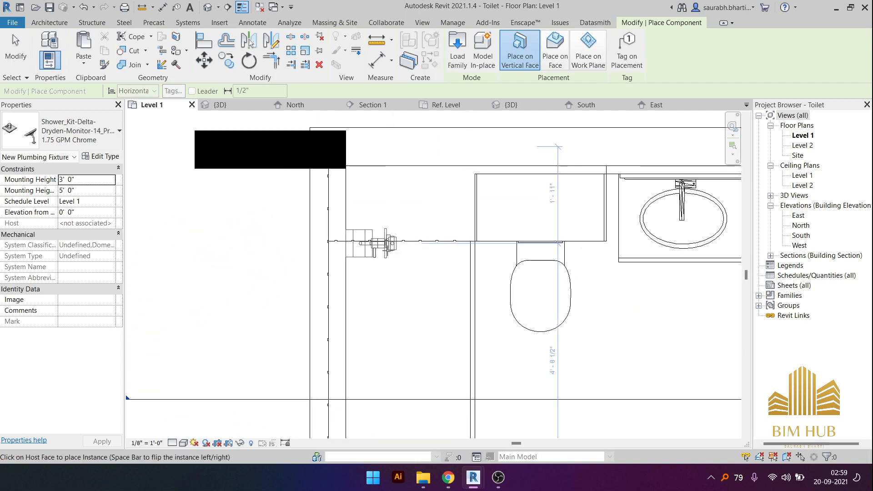
pyautogui.scroll(-2, 441, 257)
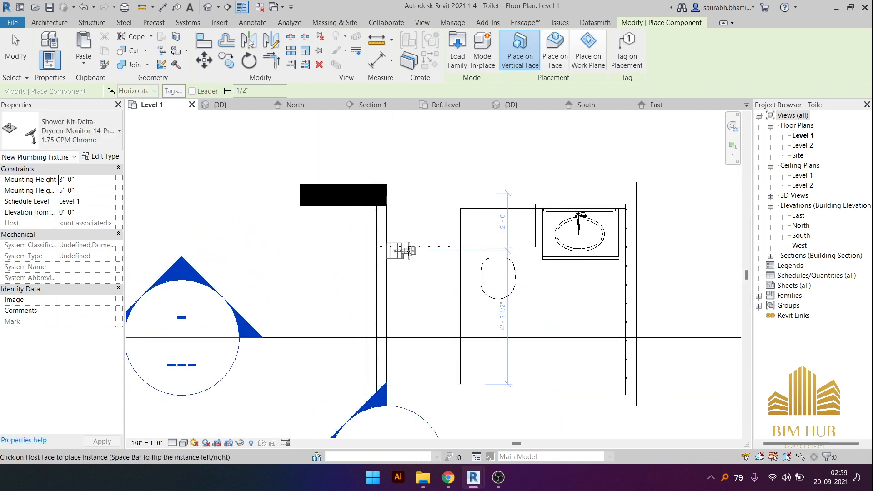
pyautogui.scroll(-3, 414, 249)
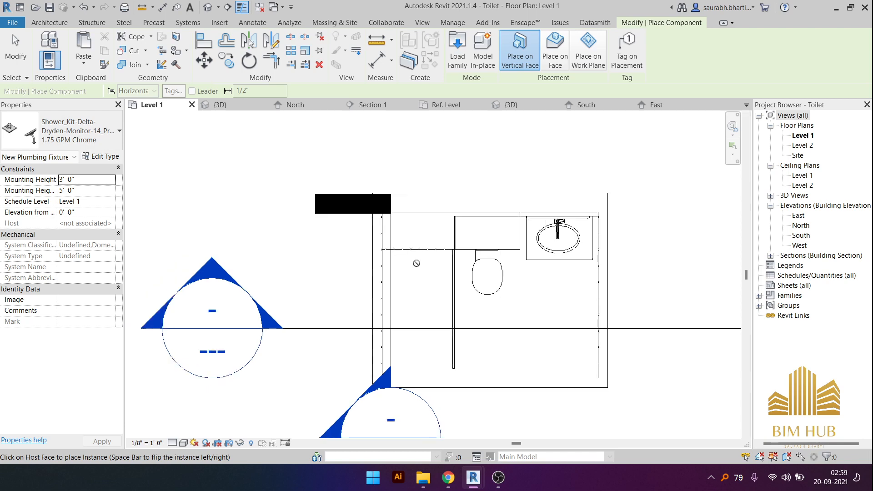
pyautogui.press('Escape')
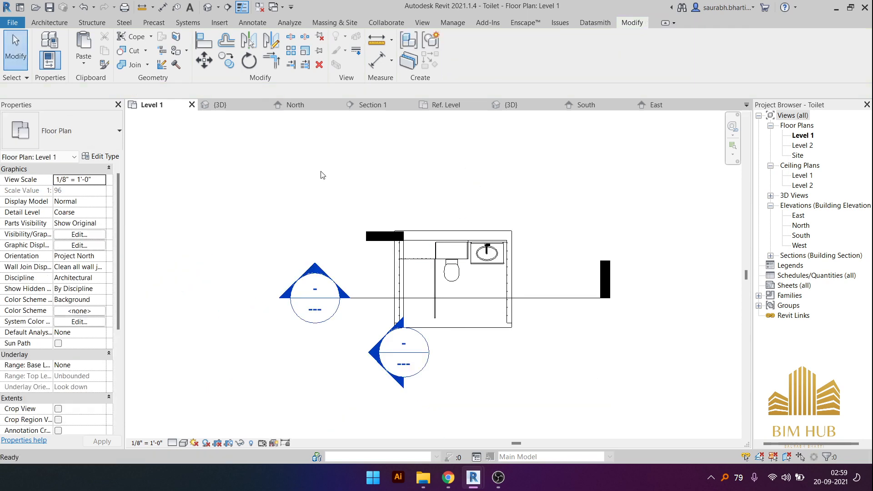
pyautogui.press('Return')
pyautogui.scroll(2, 427, 258)
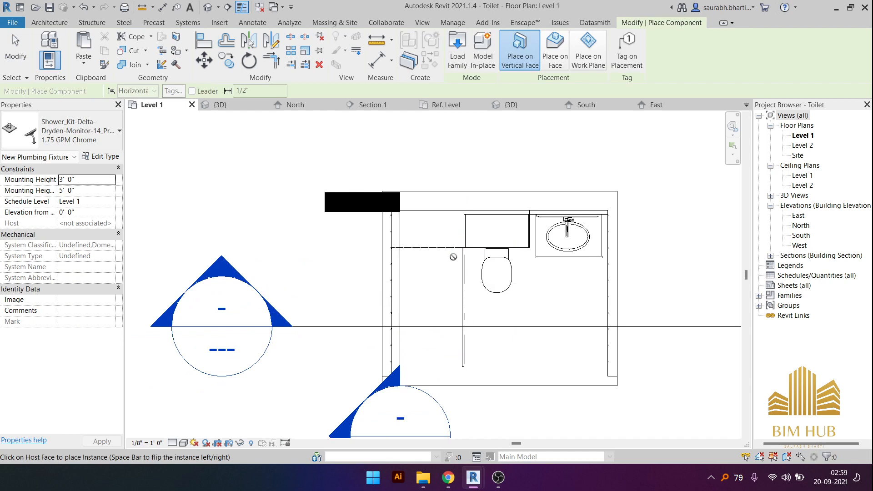
pyautogui.press('Escape')
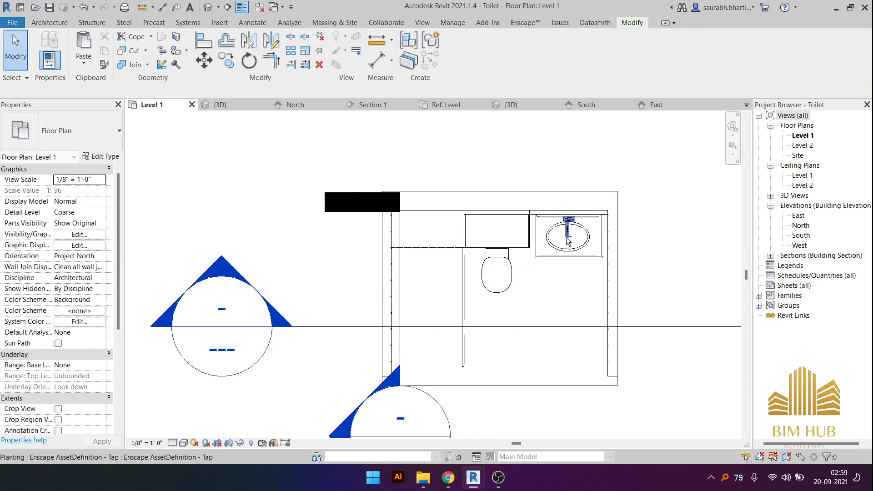
pyautogui.moveTo(567, 241); pyautogui.dragTo(540, 202, button='middle')
# - In the 3D view, set the visual style to Wireframe and place the 1.75 GPM Chrome shower kit on the strip grid of the shower's back wall
pyautogui.click(207, 7)
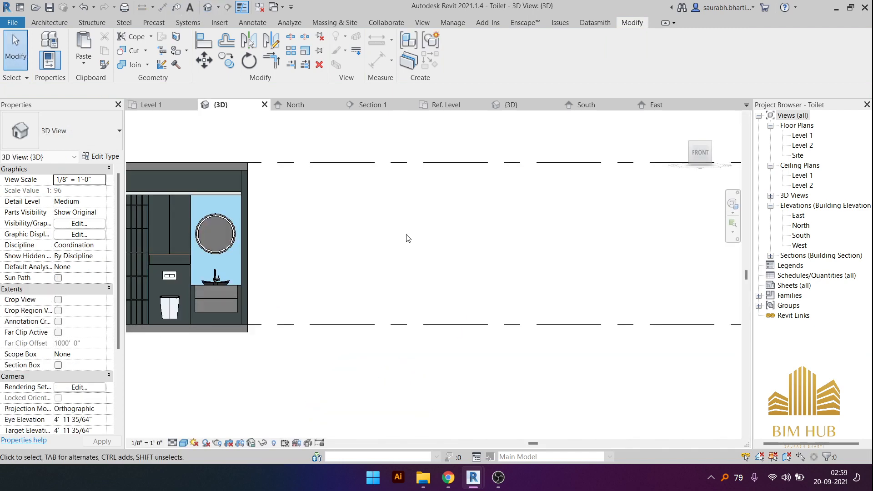
pyautogui.moveTo(289, 227); pyautogui.dragTo(628, 240, button='middle')
pyautogui.press('c')
pyautogui.press('m')
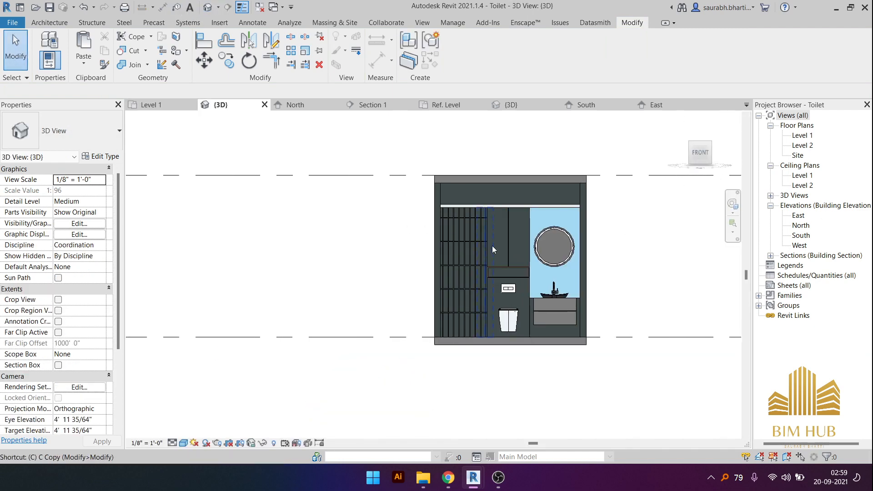
pyautogui.scroll(4, 461, 237)
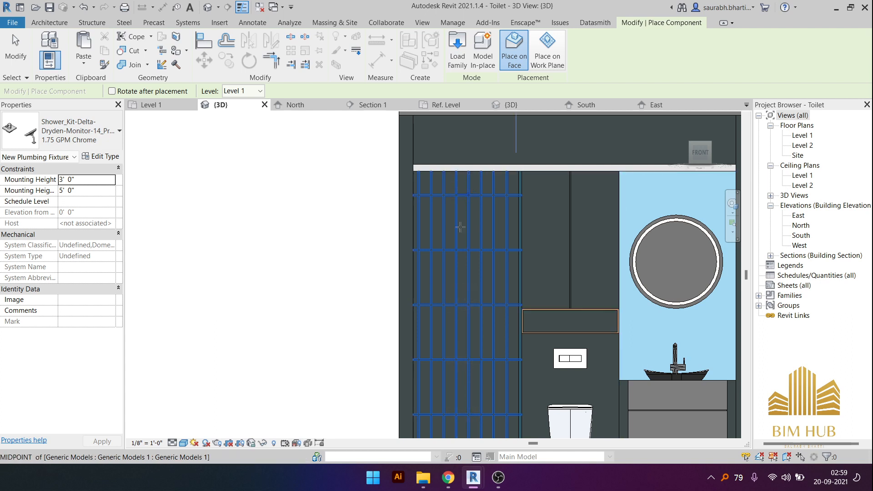
pyautogui.click(183, 442)
pyautogui.click(206, 386)
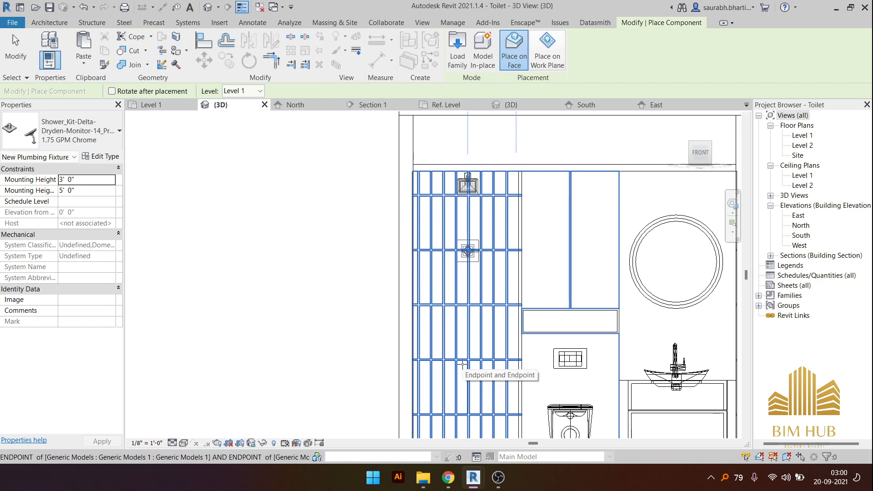
pyautogui.click(466, 434)
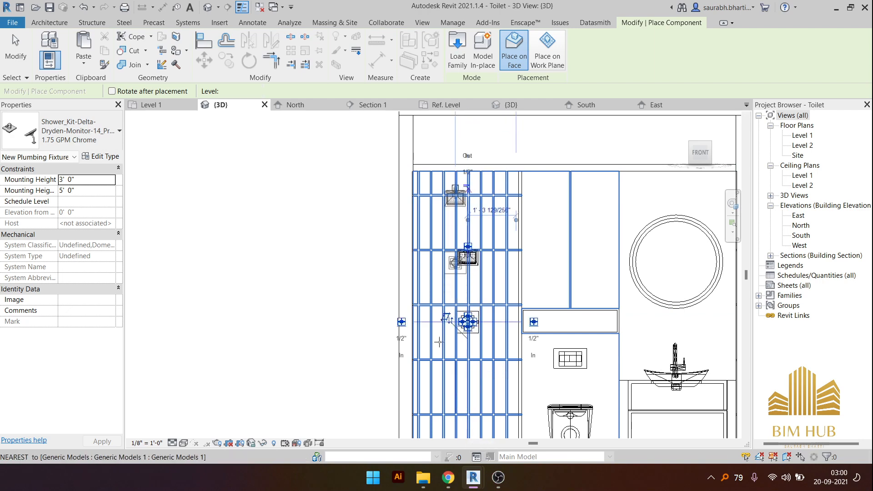
# - Finish placing the shower kit, then nudge it slightly sideways along the tiled shower wall, away from the WC
pyautogui.press('Escape')
pyautogui.press('Escape')
pyautogui.scroll(-3, 423, 326)
pyautogui.scroll(3, 445, 302)
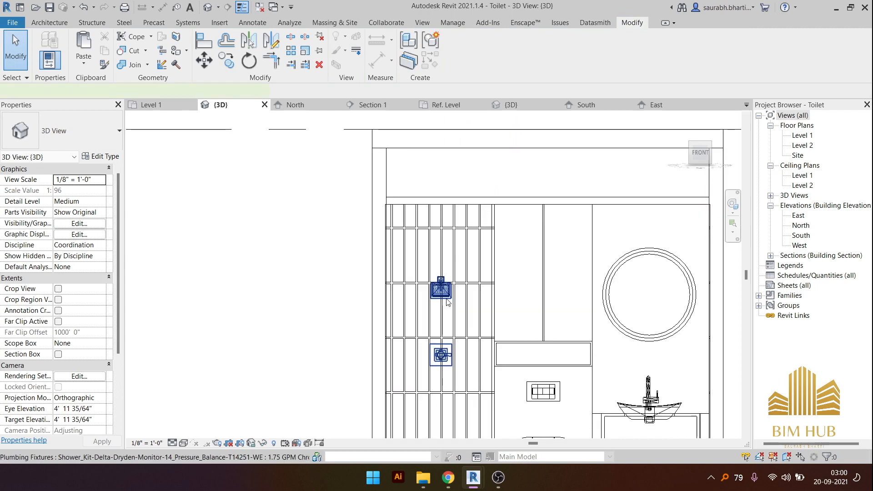
pyautogui.click(448, 302)
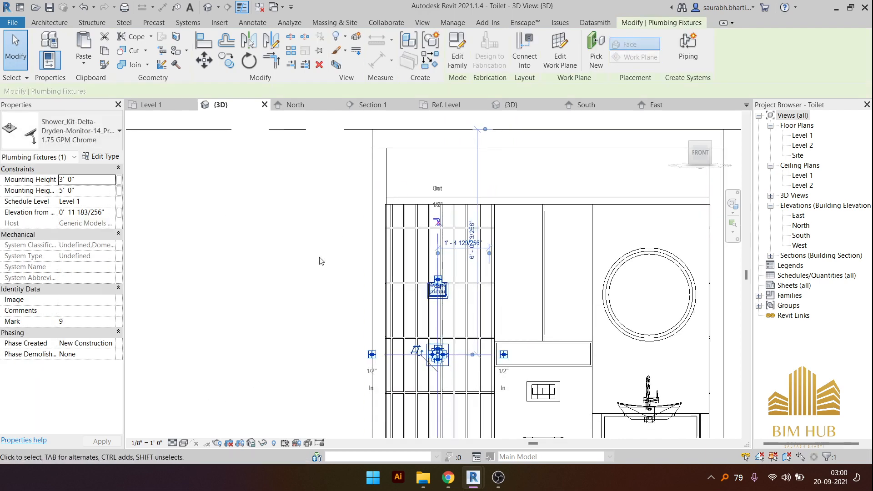
pyautogui.press('Escape')
# - Nudge the shower kit slightly upward on the tiled shower wall
pyautogui.keyDown('shift'); pyautogui.moveTo(321, 260); pyautogui.dragTo(400, 223, button='middle'); pyautogui.keyUp('shift')
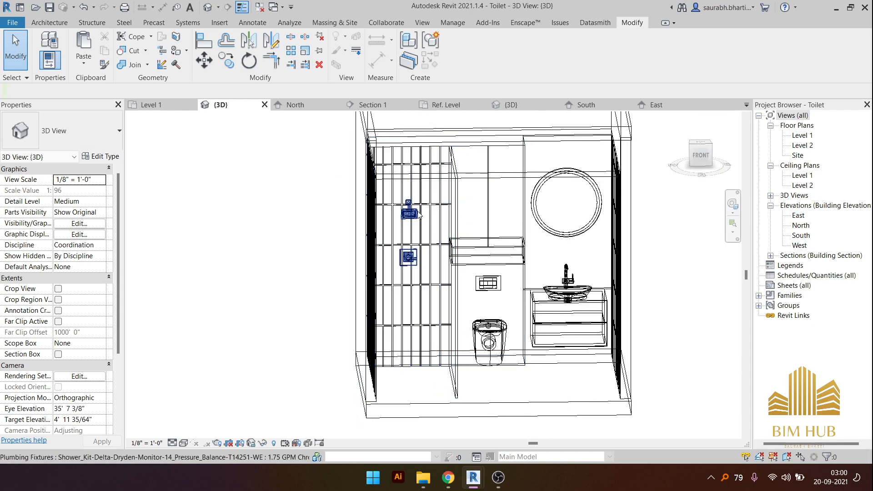
pyautogui.click(418, 214)
pyautogui.scroll(5, 648, 233)
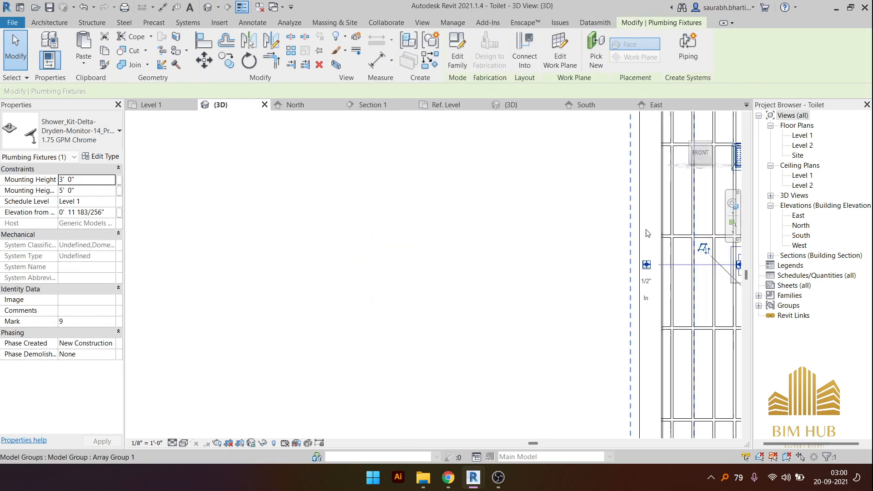
pyautogui.moveTo(648, 234); pyautogui.dragTo(330, 214, button='middle')
pyautogui.press('Up')
pyautogui.moveTo(421, 214); pyautogui.dragTo(423, 270, button='middle')
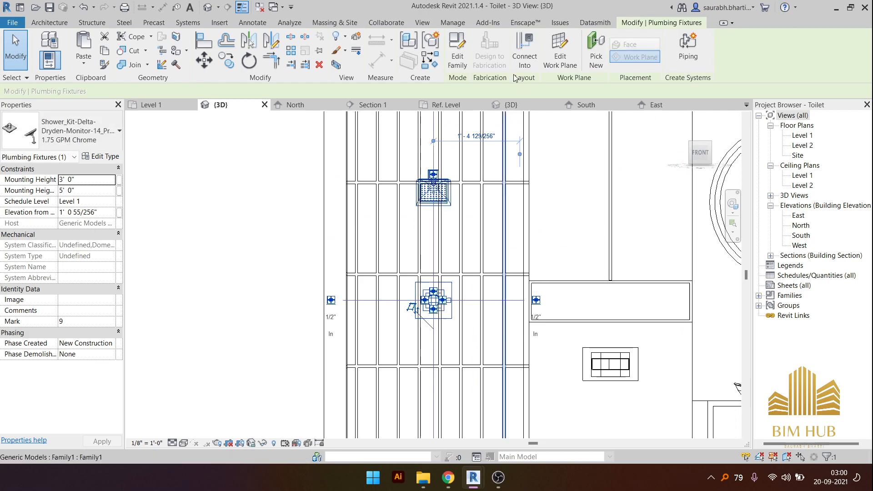
# - Open the shower kit's family for editing and display its Ref. Level floor plan around the showerhead and valve
pyautogui.click(457, 50)
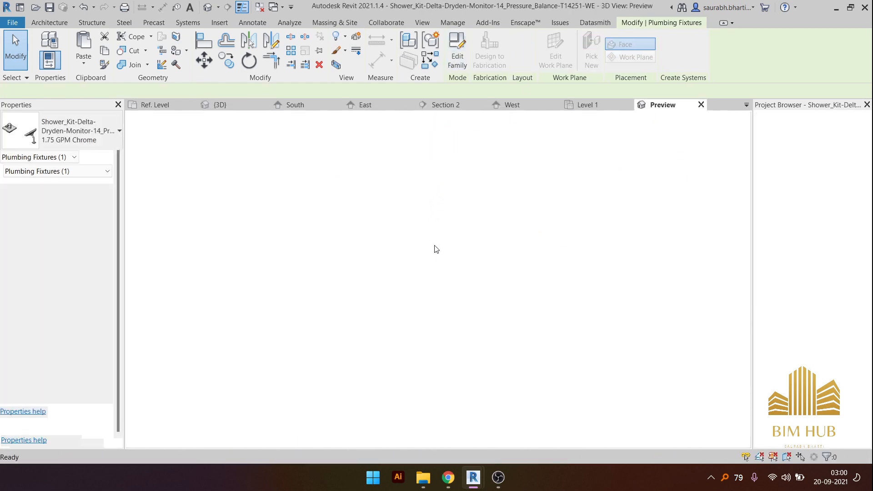
pyautogui.keyDown('shift'); pyautogui.moveTo(732, 144); pyautogui.dragTo(659, 291, button='middle'); pyautogui.keyUp('shift')
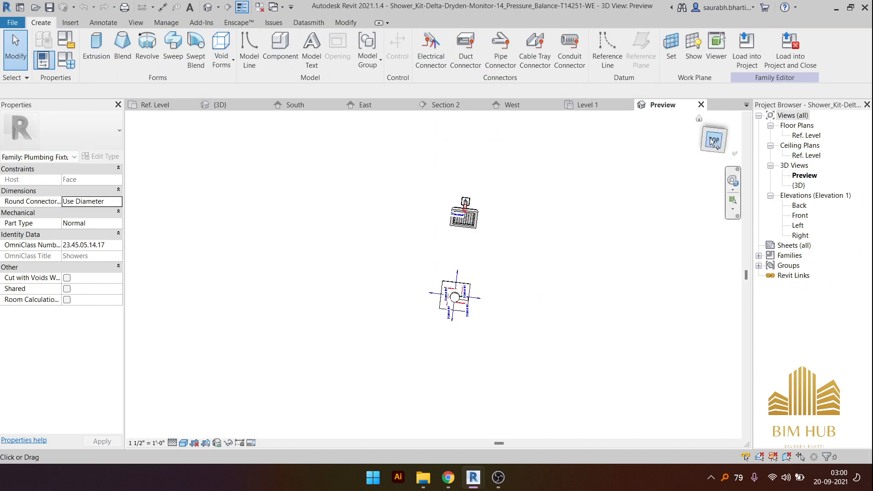
pyautogui.click(693, 153)
pyautogui.keyDown('shift'); pyautogui.moveTo(566, 242); pyautogui.dragTo(562, 389, button='middle'); pyautogui.keyUp('shift')
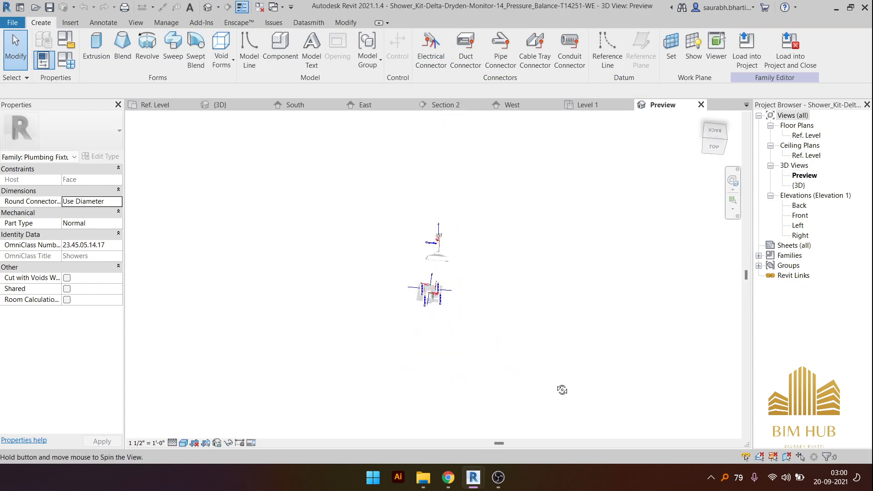
pyautogui.keyDown('shift'); pyautogui.moveTo(527, 308); pyautogui.dragTo(542, 272, button='middle'); pyautogui.keyUp('shift')
pyautogui.keyDown('shift'); pyautogui.moveTo(503, 228); pyautogui.dragTo(771, 158, button='middle'); pyautogui.keyUp('shift')
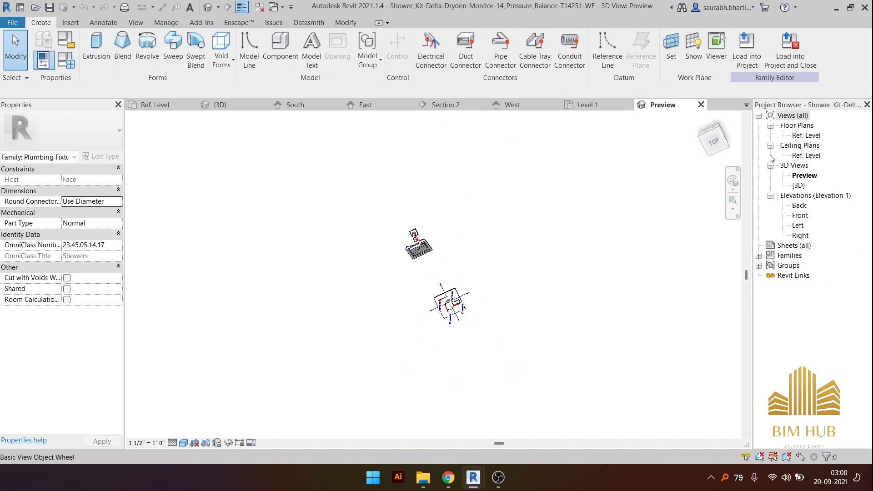
pyautogui.doubleClick(807, 135)
pyautogui.scroll(5, 454, 272)
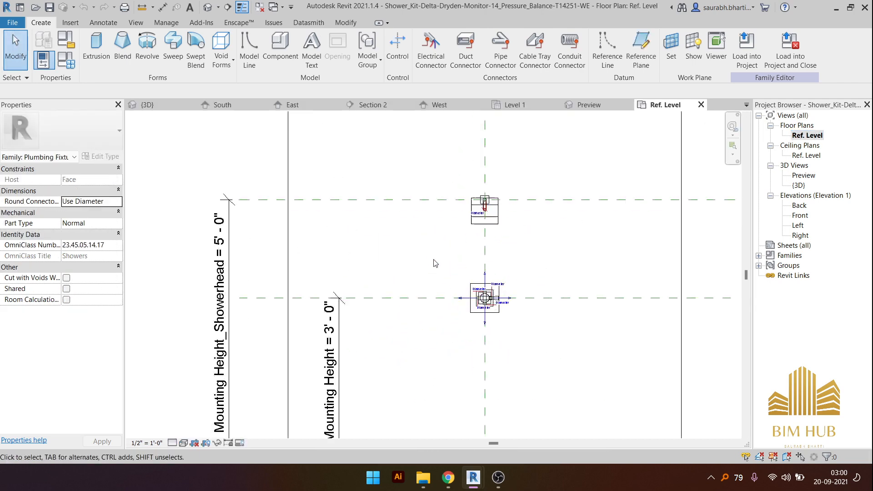
pyautogui.scroll(5, 500, 321)
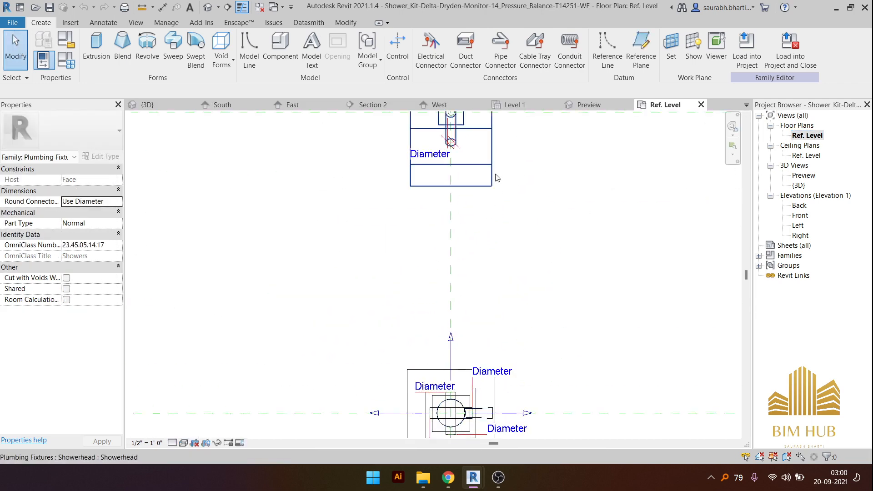
# - Set the showerhead's distance above the valve to 3' 6", removing the constraints that block the move
pyautogui.click(491, 168)
pyautogui.scroll(-5, 490, 168)
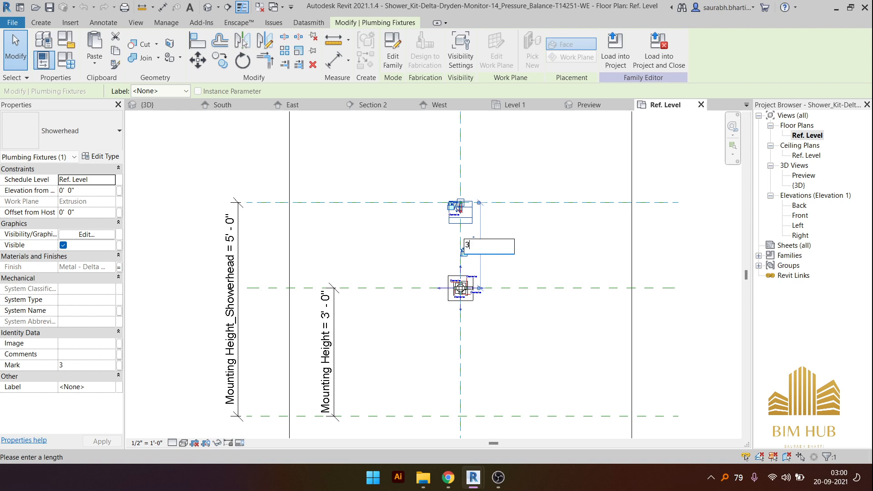
pyautogui.press('Return')
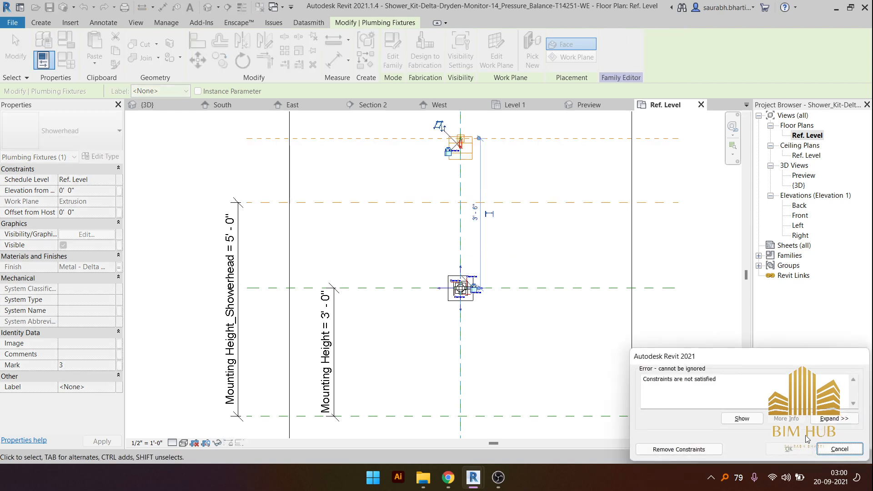
pyautogui.click(680, 450)
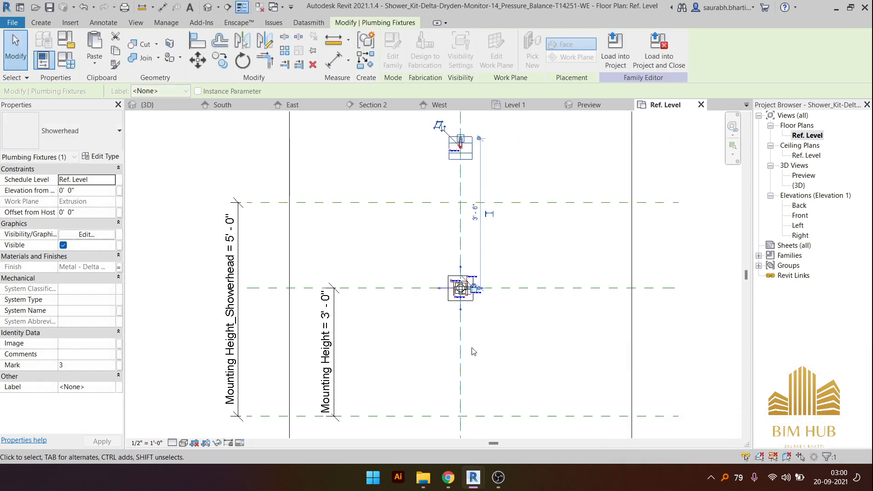
# - Load the edited shower kit family into Toilet.rvt, overwriting the existing version and its parameter values, and check it in the front 3D view
pyautogui.click(611, 66)
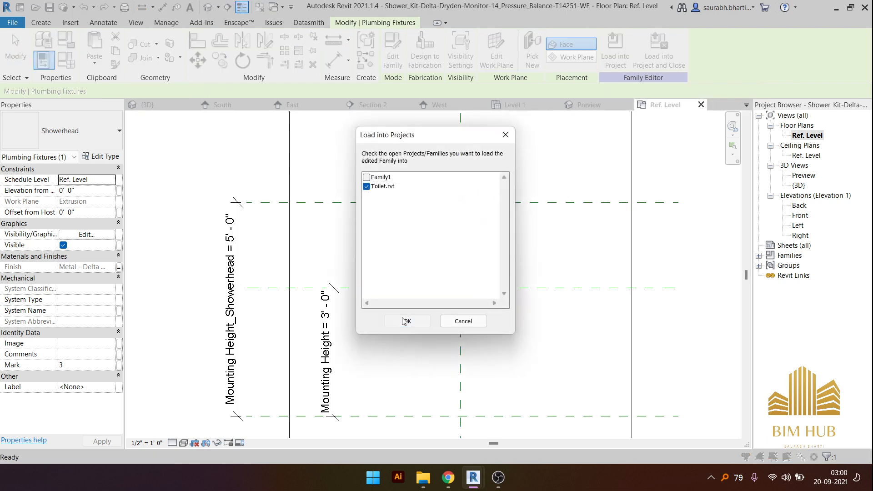
pyautogui.click(406, 321)
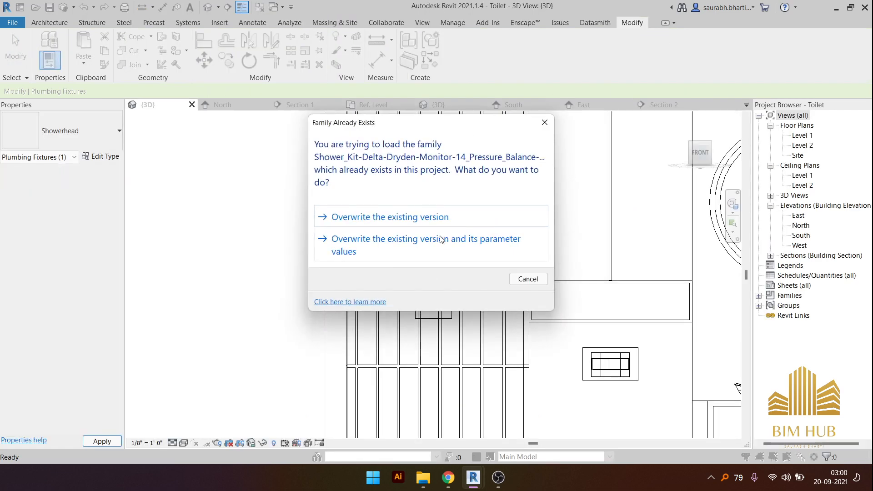
pyautogui.click(440, 240)
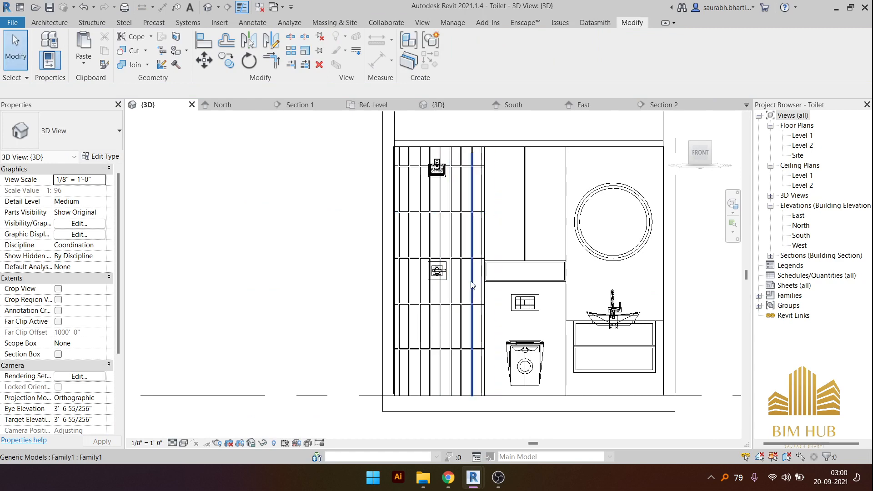
pyautogui.scroll(-1, 432, 285)
pyautogui.moveTo(434, 298)
pyautogui.keyDown('shift'); pyautogui.mouseDown(button='middle')
pyautogui.moveTo(473, 321)
pyautogui.moveTo(442, 333)
pyautogui.moveTo(434, 313)
pyautogui.mouseUp(button='middle'); pyautogui.keyUp('shift')
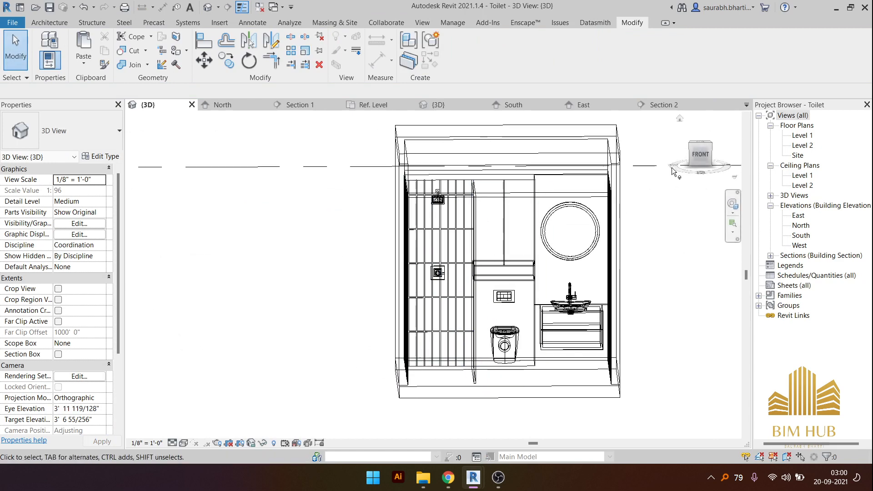
pyautogui.click(700, 156)
pyautogui.scroll(5, 396, 302)
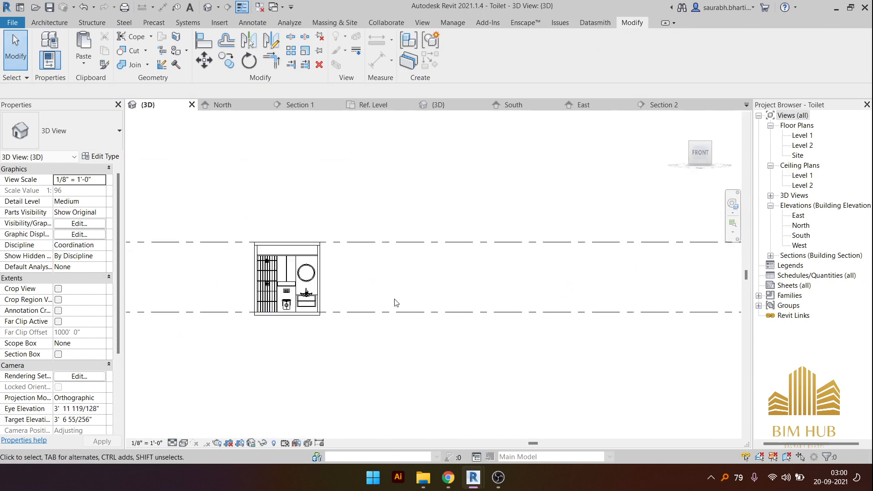
pyautogui.scroll(1, 336, 302)
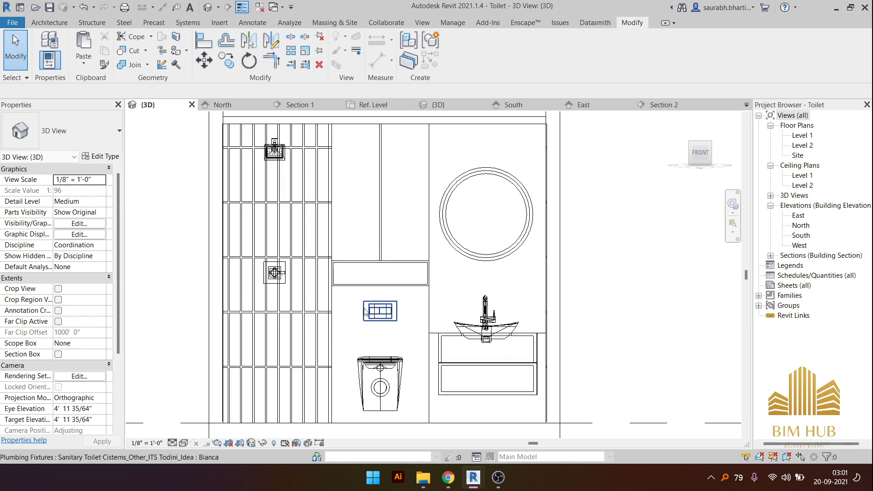
pyautogui.scroll(-2, 377, 304)
pyautogui.moveTo(376, 299); pyautogui.dragTo(504, 275, button='middle')
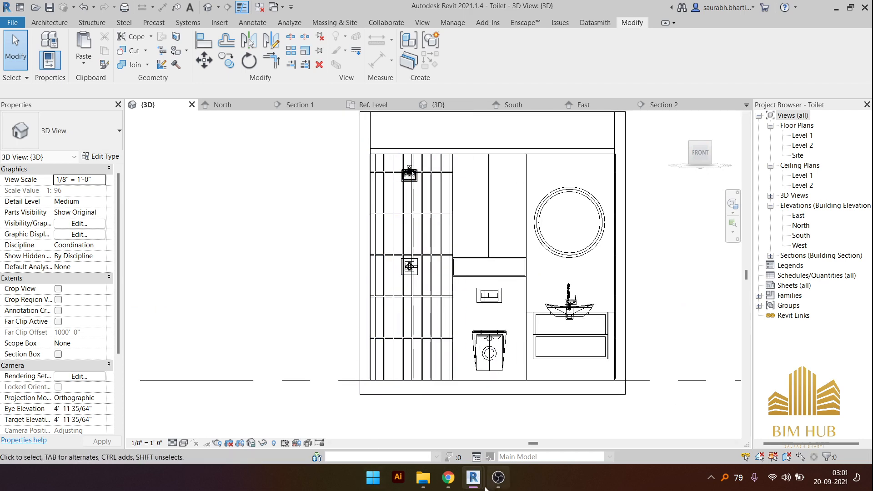
# - Open the DB1425 Dolphin infrared tap family from File Explorer's Toilet folder, upgrading the model, and load it into Toilet.rvt
pyautogui.click(423, 477)
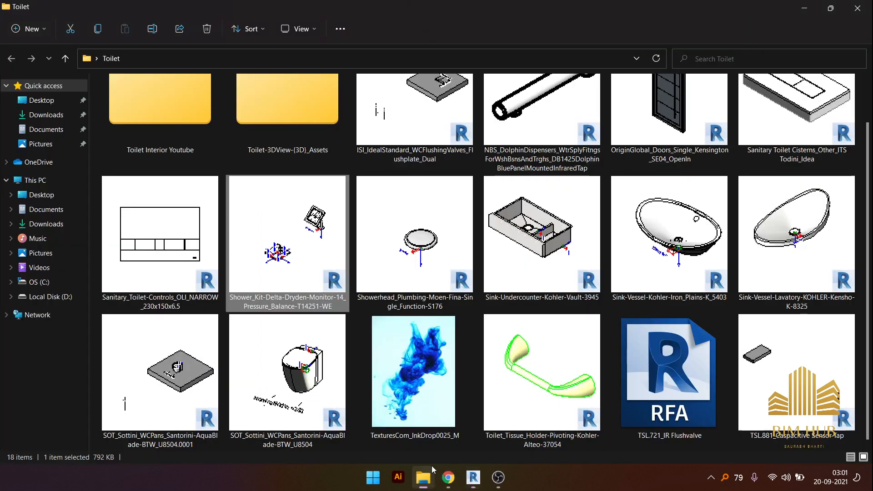
pyautogui.click(546, 136)
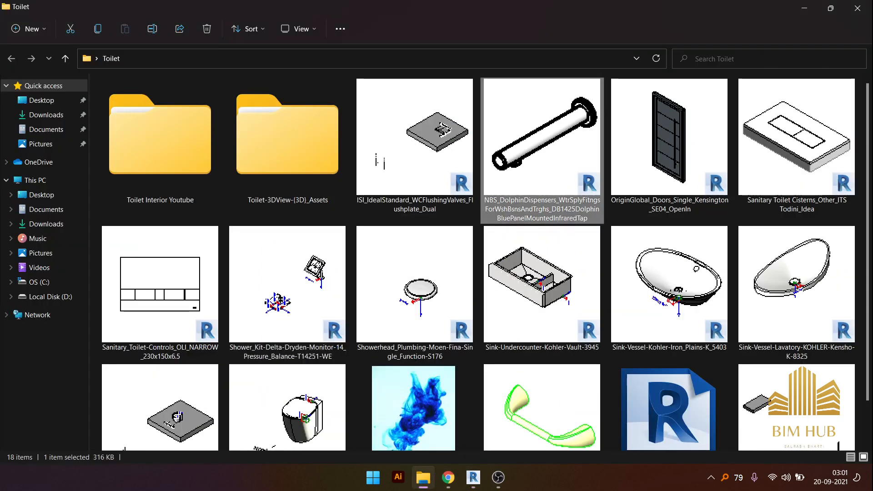
pyautogui.doubleClick(546, 170)
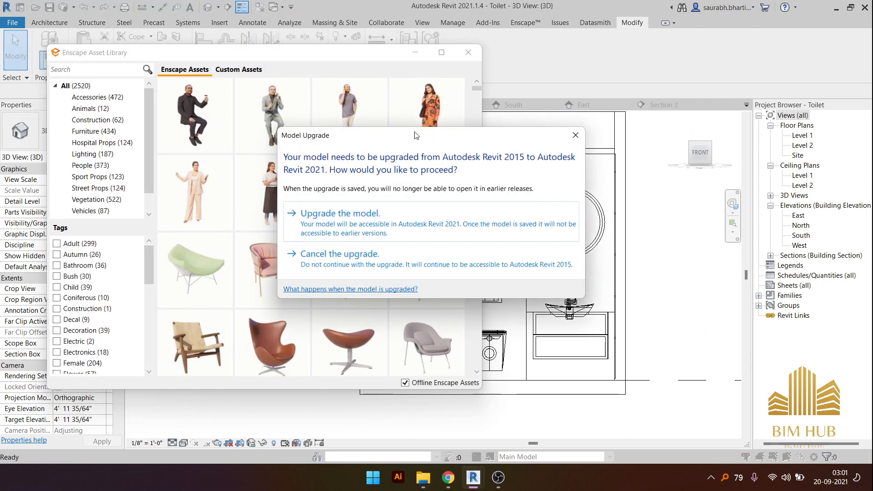
pyautogui.click(545, 210)
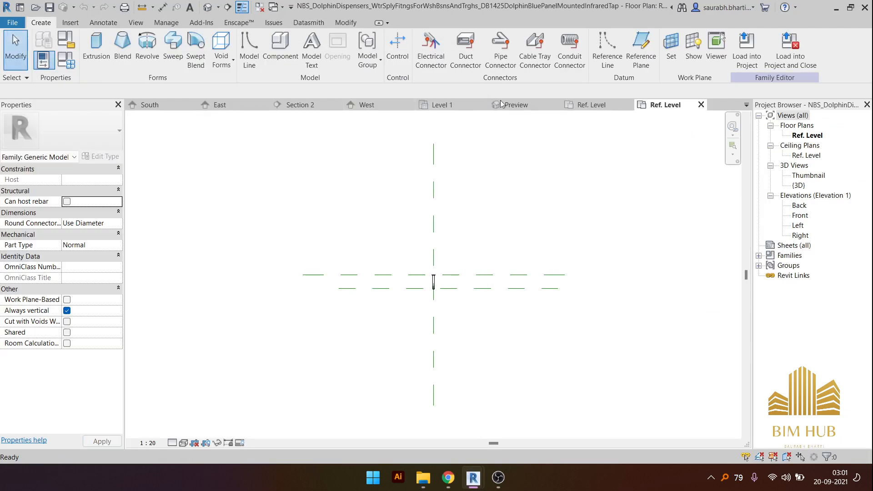
pyautogui.click(762, 58)
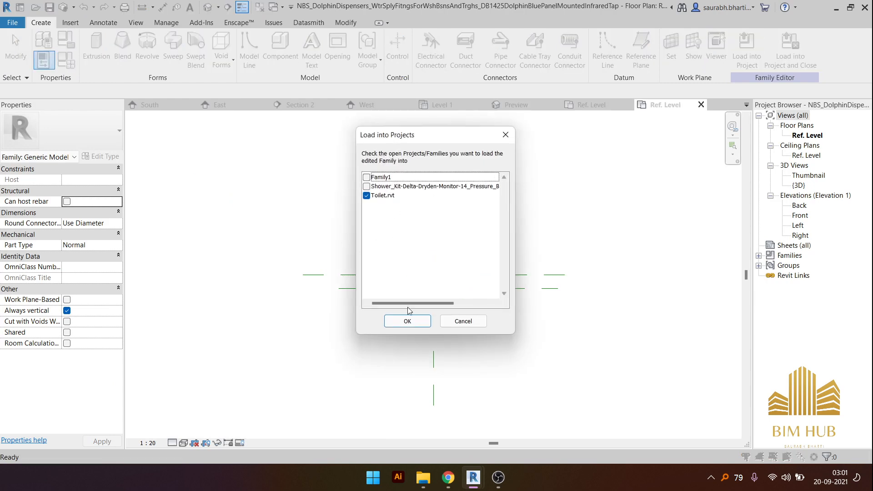
pyautogui.click(409, 321)
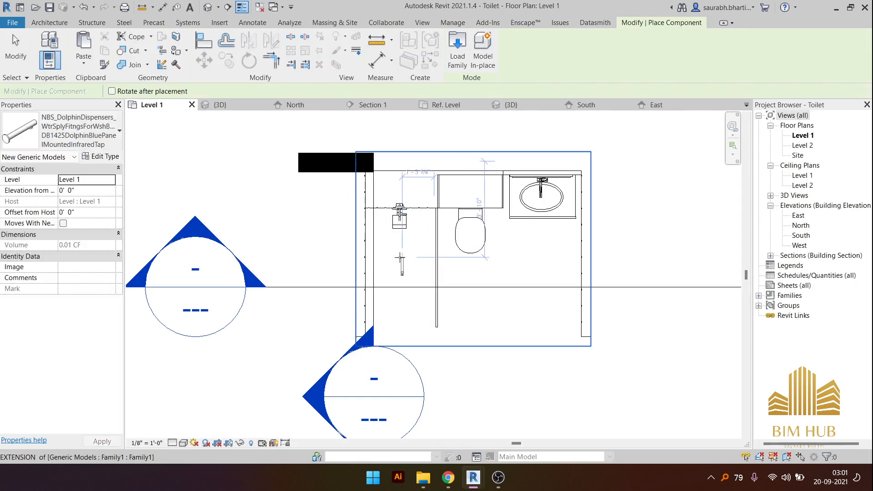
# - Place one instance of the Dolphin infrared tap on Level 1 in the 3D view, visually just below the shower valve
pyautogui.click(207, 6)
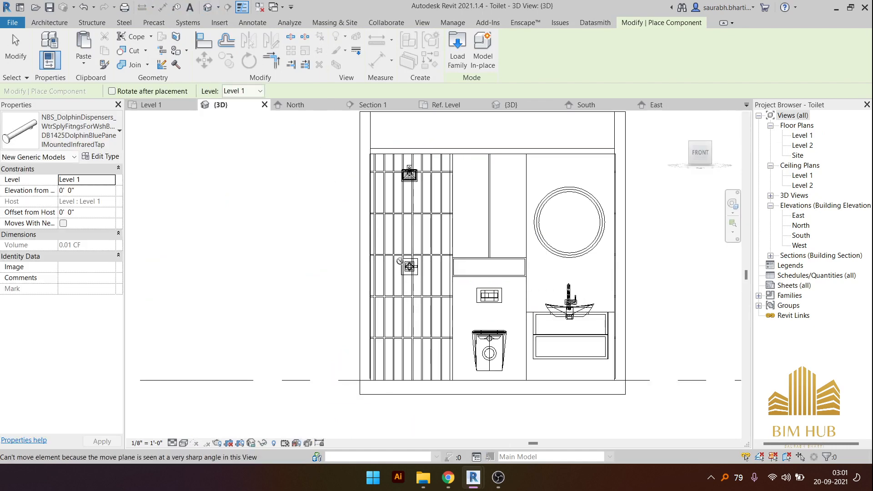
pyautogui.scroll(-3, 399, 261)
pyautogui.keyDown('shift'); pyautogui.moveTo(399, 261); pyautogui.dragTo(387, 244, button='middle'); pyautogui.keyUp('shift')
pyautogui.moveTo(387, 244); pyautogui.dragTo(444, 208, button='middle')
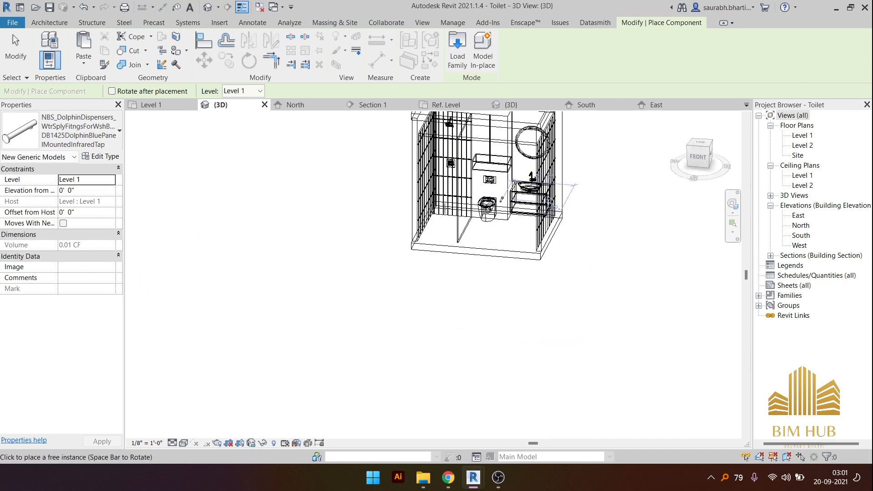
pyautogui.scroll(4, 501, 199)
pyautogui.scroll(-1, 455, 160)
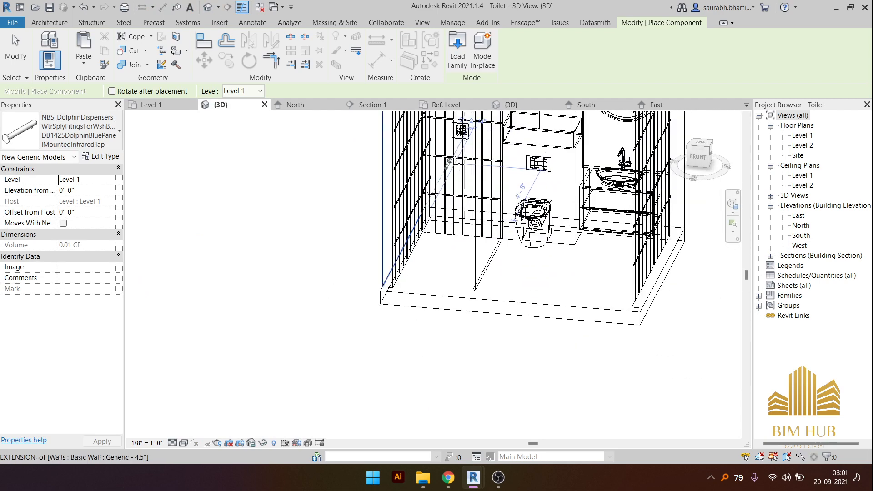
pyautogui.moveTo(456, 160); pyautogui.dragTo(316, 243, button='middle')
pyautogui.keyDown('shift'); pyautogui.moveTo(316, 243); pyautogui.dragTo(395, 255, button='middle'); pyautogui.keyUp('shift')
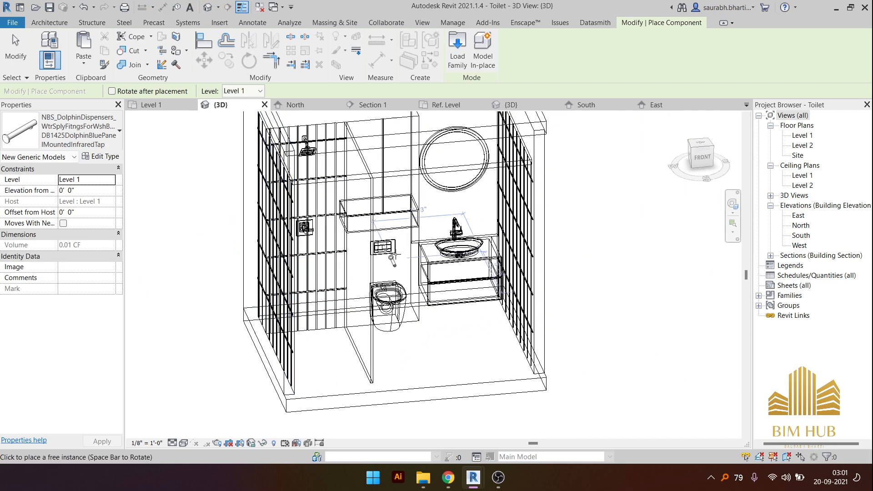
pyautogui.click(306, 253)
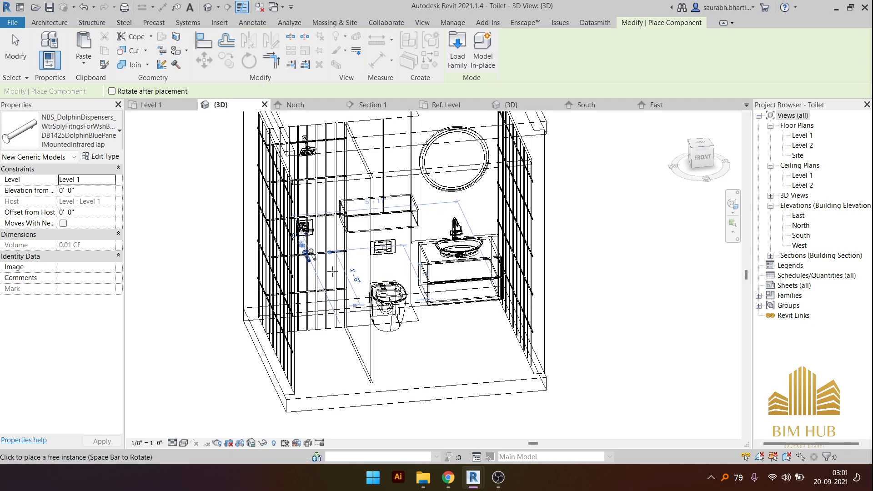
pyautogui.press('Escape')
pyautogui.press('Escape')
# - End tap placement, select the placed Dolphin tap and move it horizontally in the front 3D view into line with the shower valve
pyautogui.keyDown('shift'); pyautogui.moveTo(332, 269); pyautogui.dragTo(313, 272, button='middle'); pyautogui.keyUp('shift')
pyautogui.moveTo(314, 272); pyautogui.dragTo(450, 235, button='middle')
pyautogui.scroll(2, 416, 208)
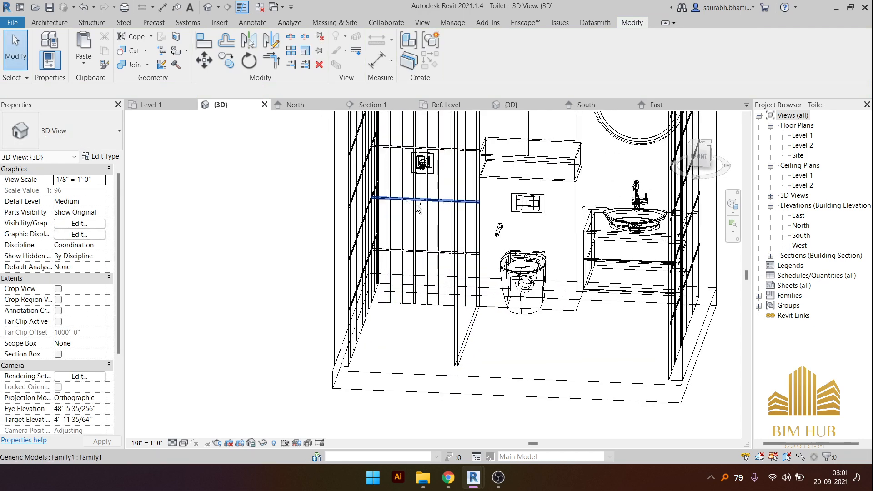
pyautogui.click(495, 232)
pyautogui.press('Escape')
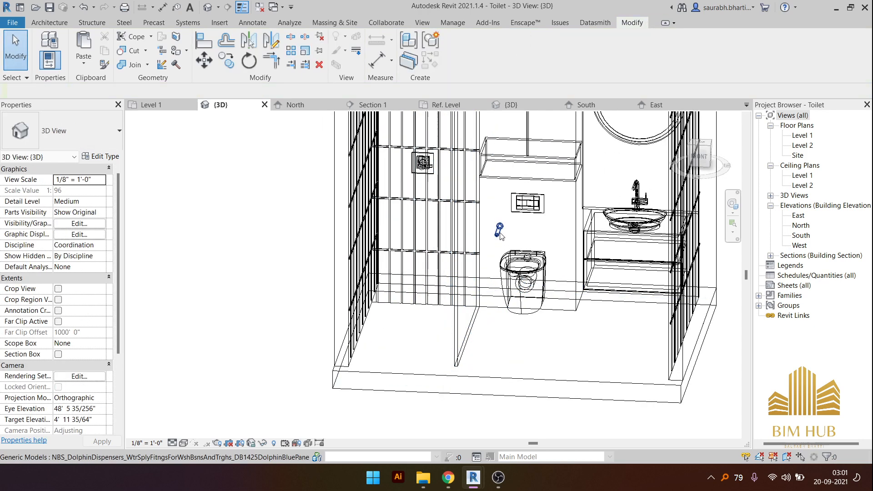
pyautogui.click(498, 231)
pyautogui.click(700, 156)
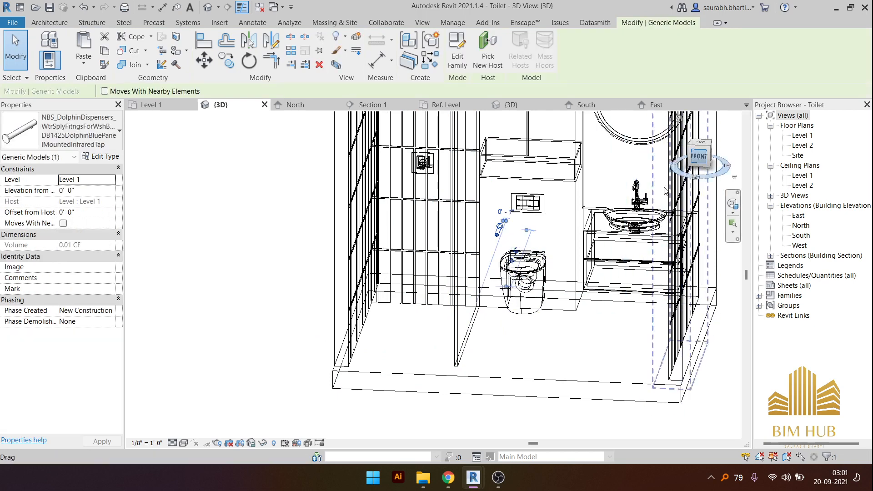
pyautogui.scroll(-12, 559, 230)
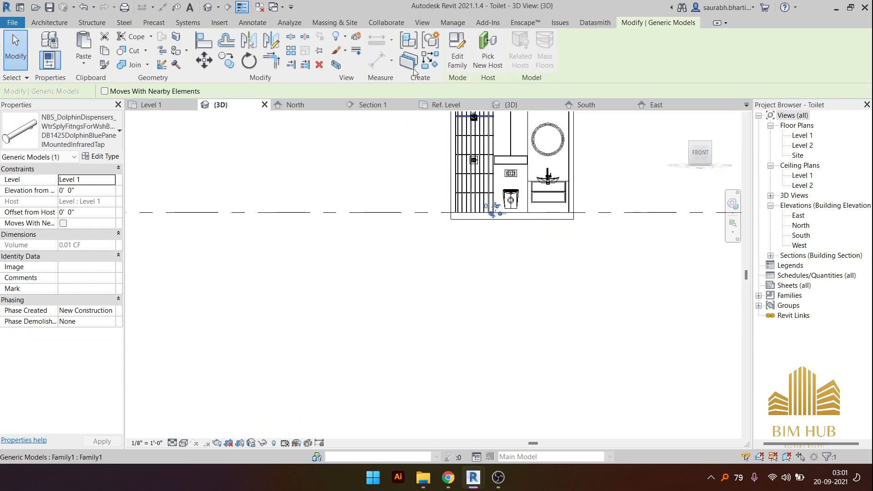
pyautogui.scroll(4, 507, 191)
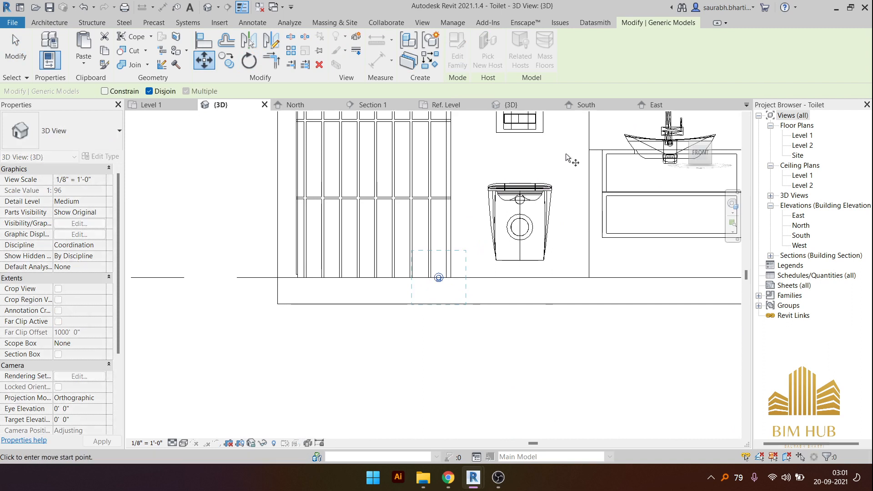
pyautogui.scroll(-2, 551, 209)
pyautogui.moveTo(550, 209); pyautogui.dragTo(542, 229, button='middle')
pyautogui.click(556, 203)
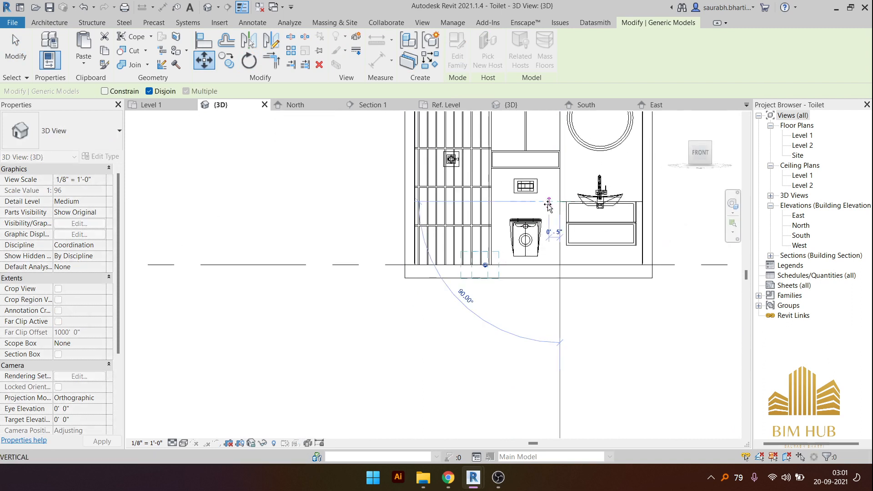
pyautogui.click(522, 202)
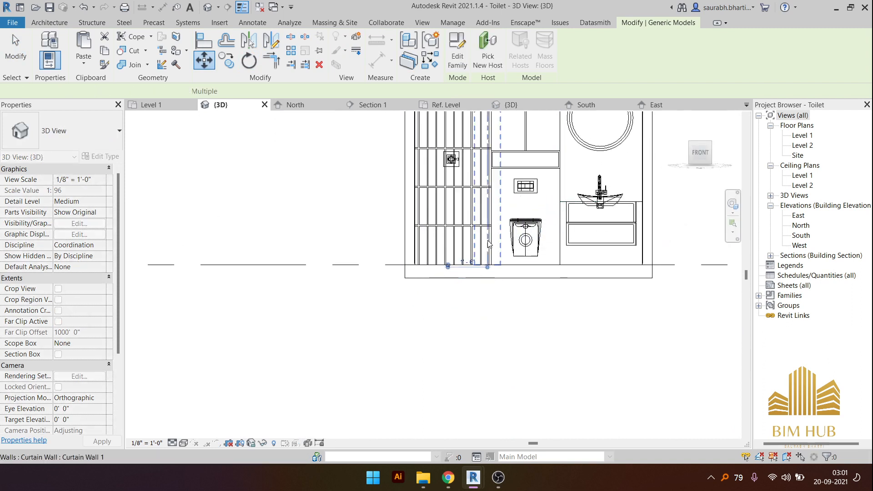
# - Move the tap vertically to about 3' 3" above Level 1, just beneath the shower valve
pyautogui.click(204, 60)
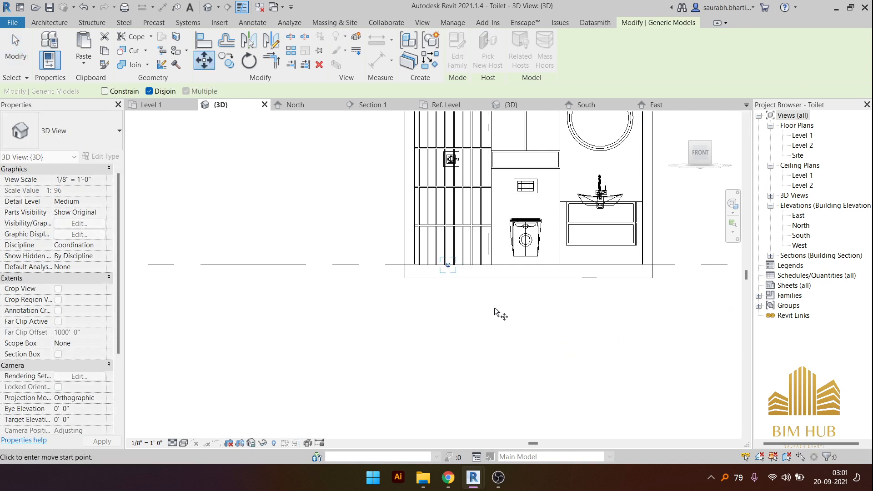
pyautogui.click(454, 277)
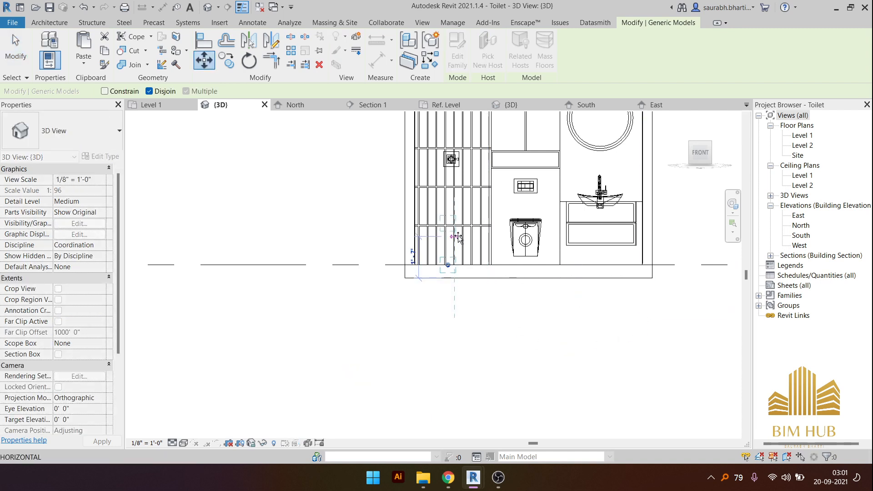
pyautogui.click(462, 198)
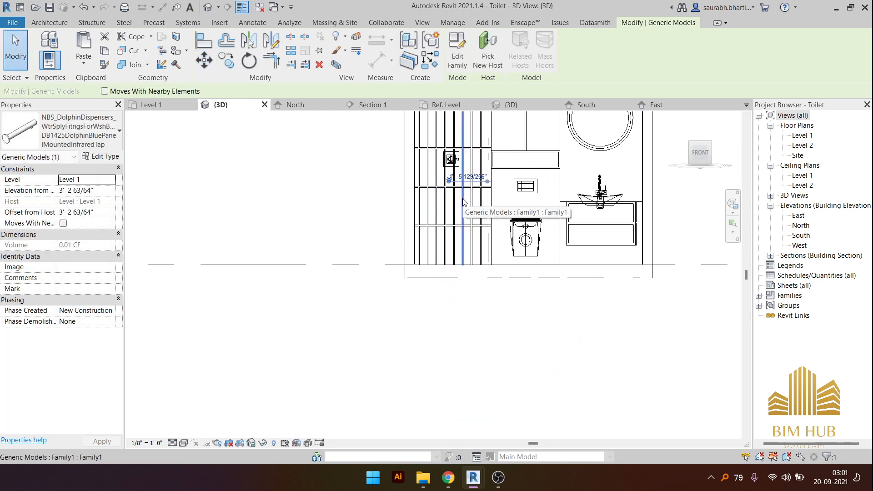
pyautogui.scroll(3, 544, 182)
pyautogui.scroll(2, 256, 178)
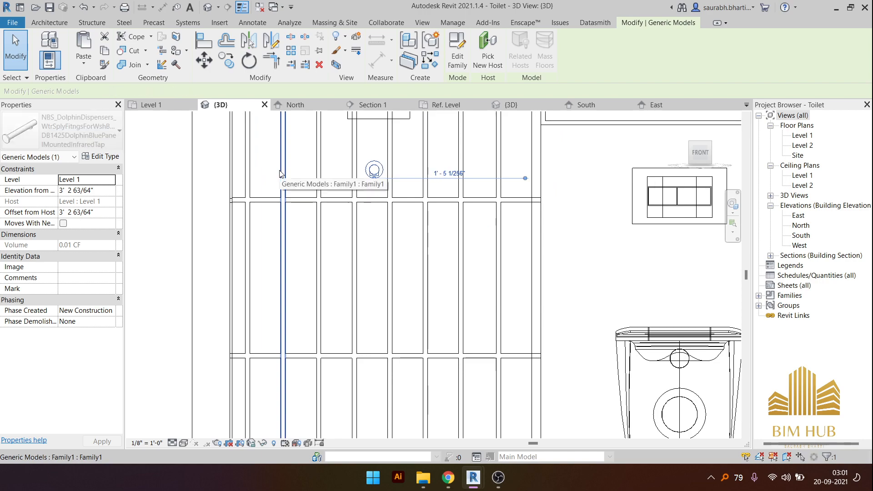
pyautogui.press('Escape')
# - Select the tap and examine its distance from the toilet's back wall in the left 3D view
pyautogui.scroll(-5, 280, 174)
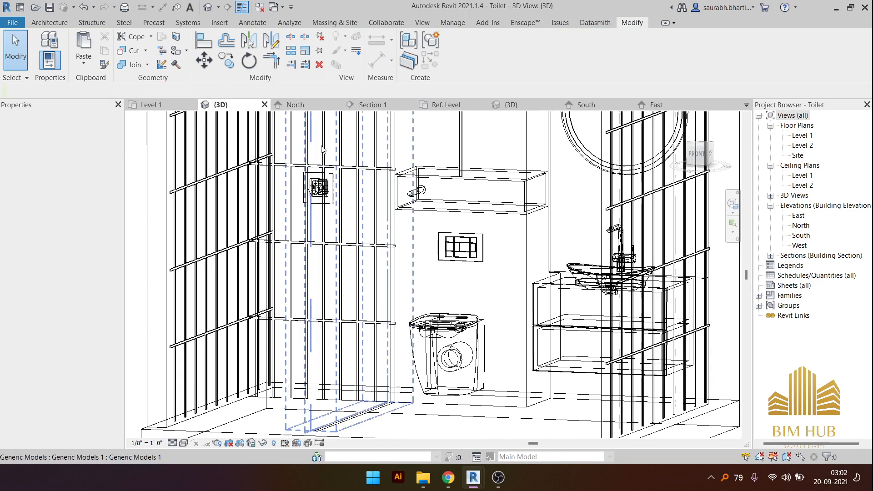
pyautogui.scroll(-3, 412, 170)
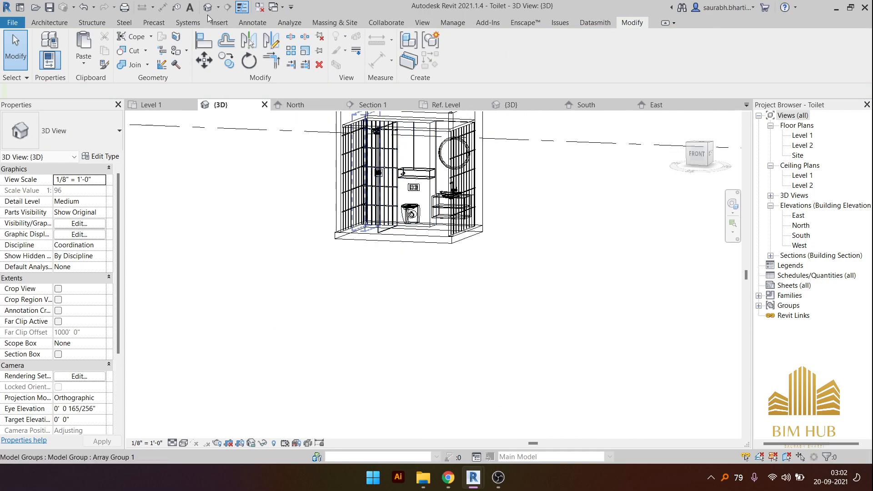
pyautogui.keyDown('shift'); pyautogui.moveTo(319, 180); pyautogui.dragTo(437, 209, button='middle'); pyautogui.keyUp('shift')
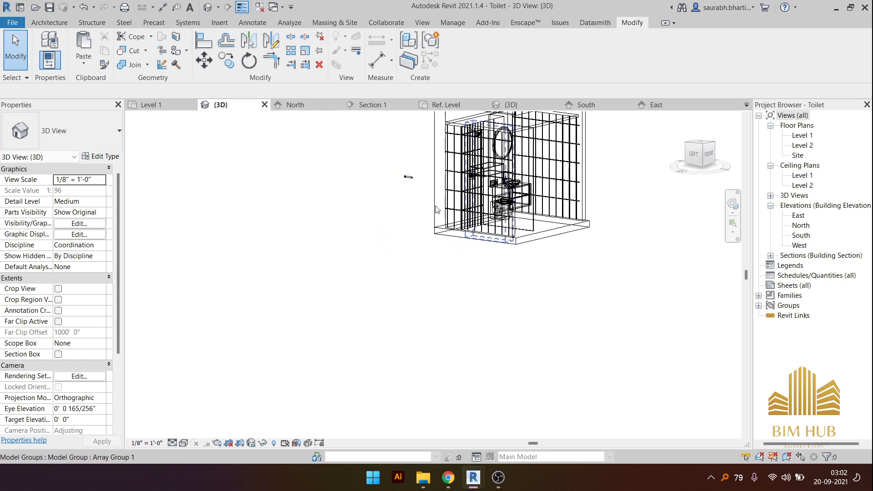
pyautogui.click(401, 177)
pyautogui.keyDown('shift'); pyautogui.moveTo(401, 176); pyautogui.dragTo(448, 207, button='middle'); pyautogui.keyUp('shift')
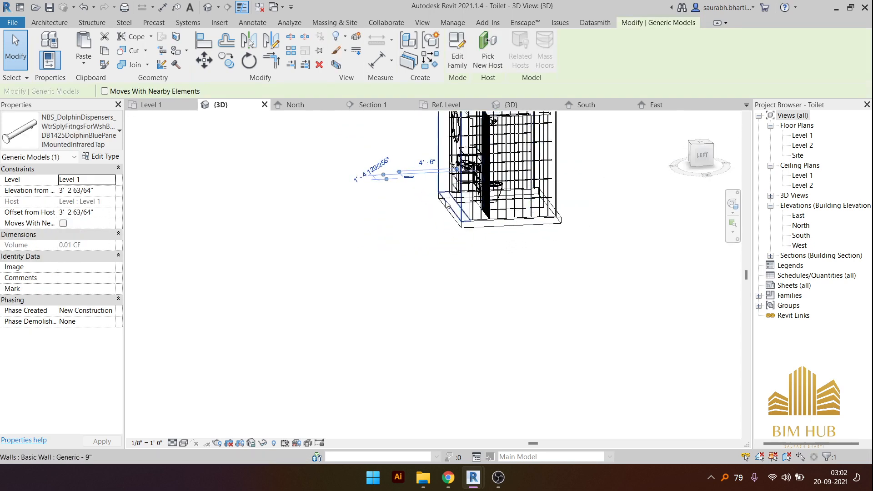
pyautogui.click(706, 160)
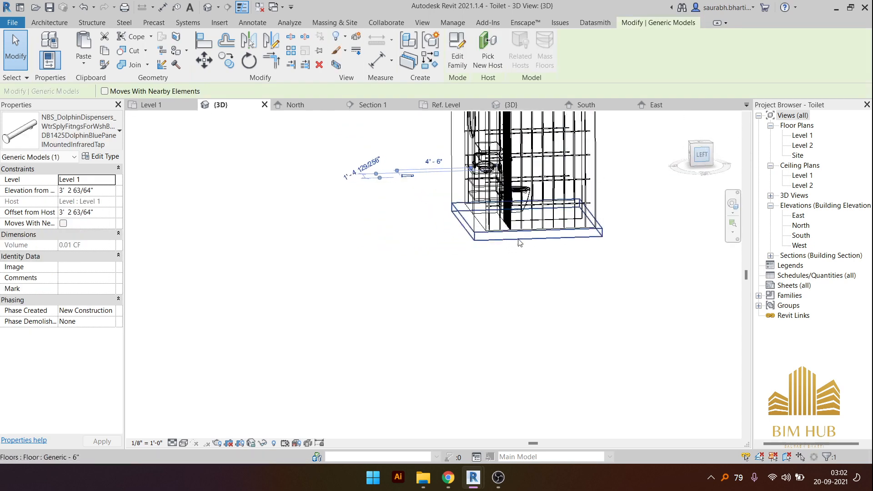
pyautogui.scroll(-9, 435, 259)
pyautogui.moveTo(434, 261); pyautogui.dragTo(346, 248, button='middle')
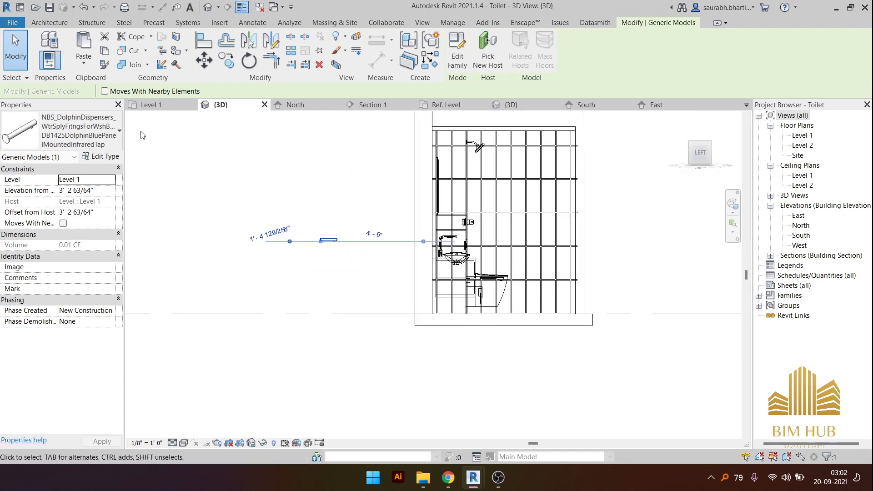
# - Move the tap horizontally by its mounting plate's corner, about 5' into the room, to the back wall behind the basin tap
pyautogui.click(201, 64)
pyautogui.scroll(4, 339, 259)
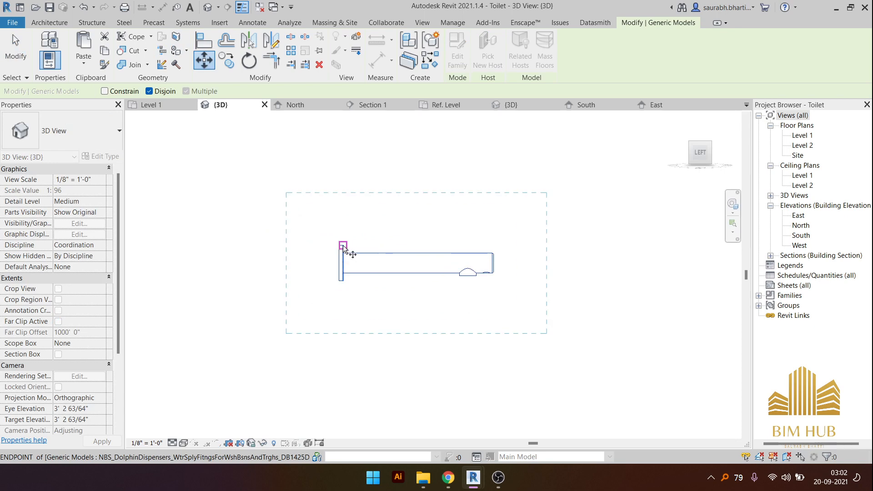
pyautogui.click(343, 244)
pyautogui.scroll(2, 336, 247)
pyautogui.scroll(-4, 336, 246)
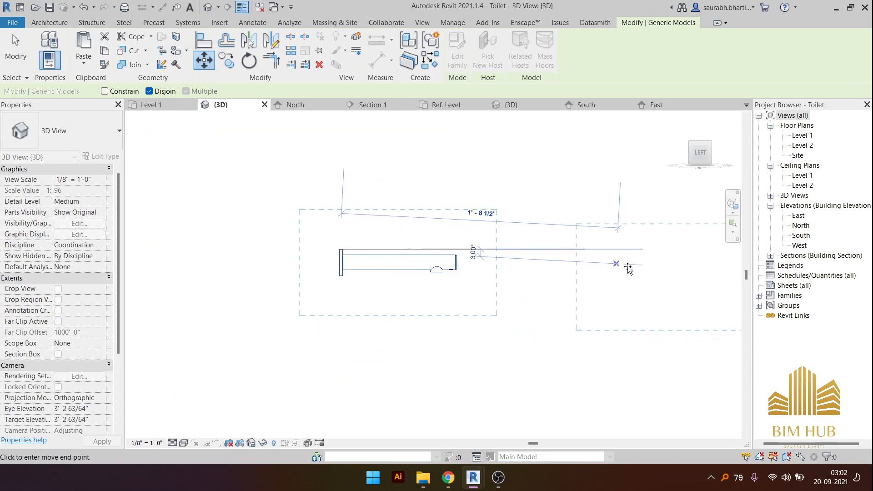
pyautogui.moveTo(644, 268); pyautogui.dragTo(170, 261, button='middle')
pyautogui.scroll(-2, 258, 254)
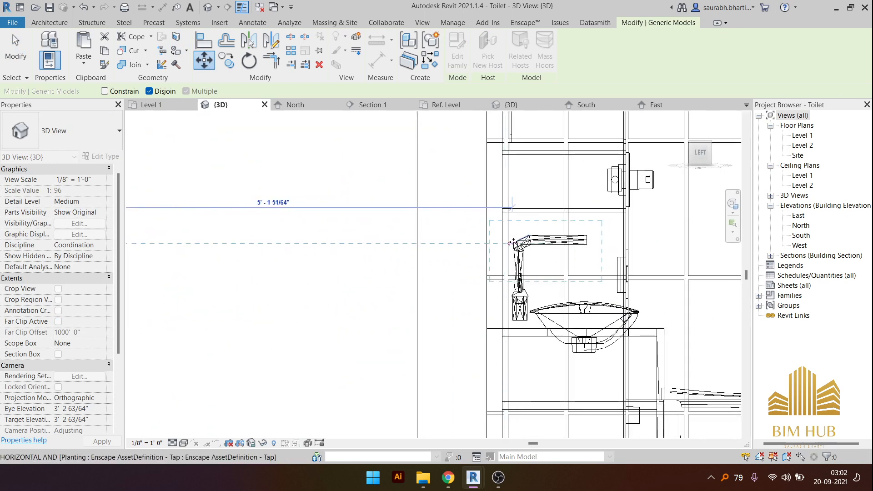
pyautogui.scroll(-2, 513, 242)
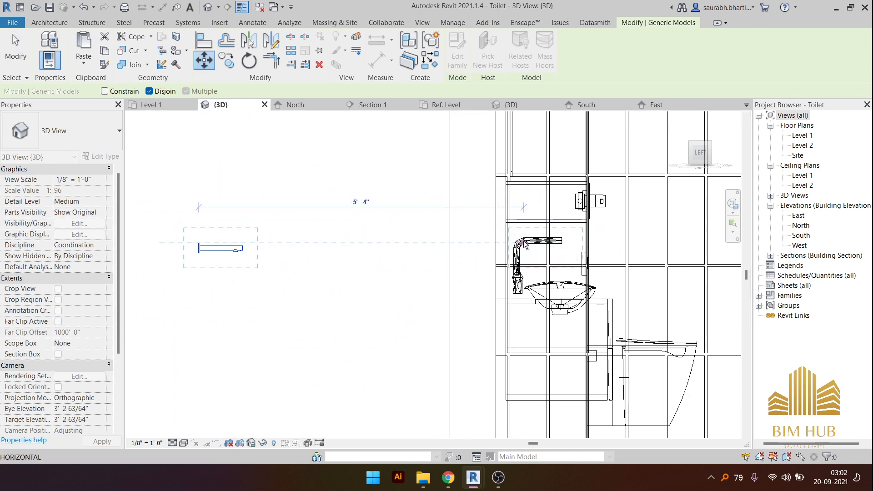
pyautogui.click(509, 243)
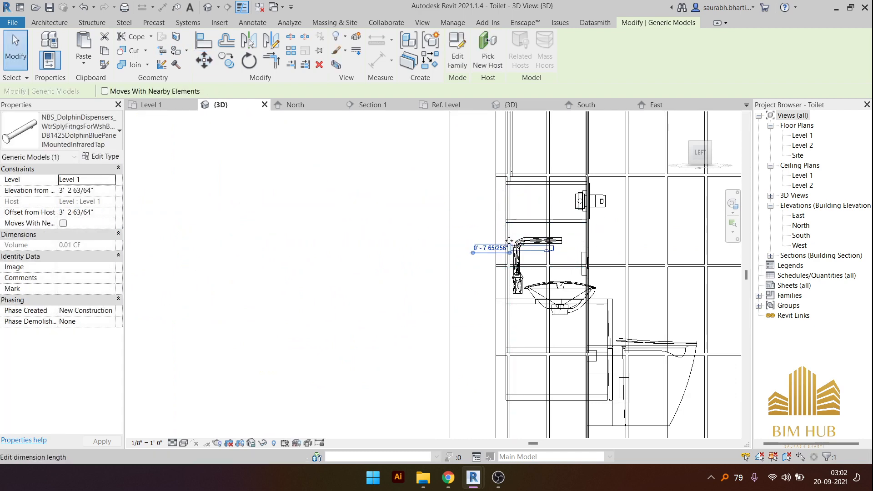
# - Check the tap's position on the shower wall below the valve from the front and at an angle
pyautogui.scroll(-5, 510, 244)
pyautogui.keyDown('shift'); pyautogui.moveTo(509, 254); pyautogui.dragTo(455, 306, button='middle'); pyautogui.keyUp('shift')
pyautogui.click(455, 306)
pyautogui.scroll(1, 504, 284)
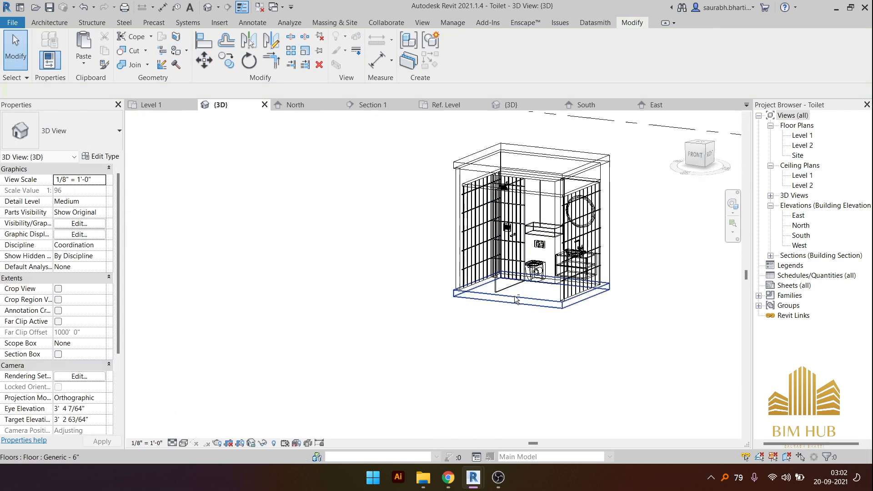
pyautogui.keyDown('shift'); pyautogui.moveTo(516, 300); pyautogui.dragTo(567, 303, button='middle'); pyautogui.keyUp('shift')
pyautogui.scroll(8, 499, 236)
pyautogui.scroll(2, 575, 245)
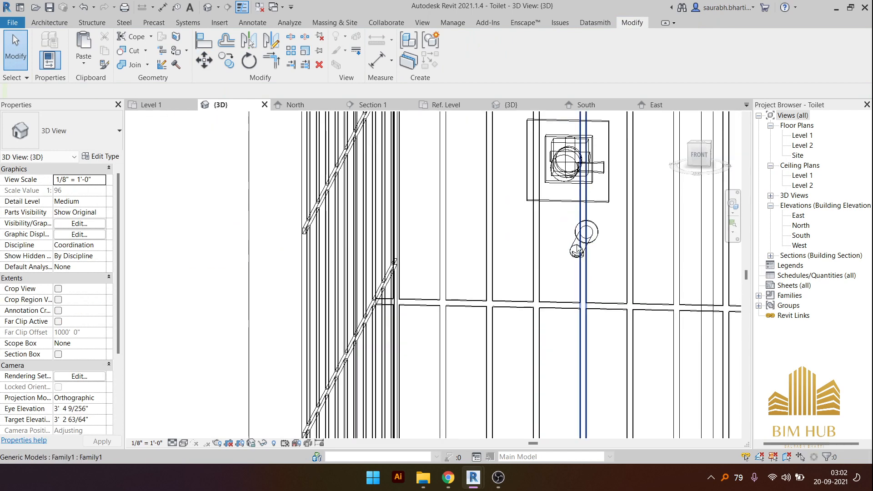
pyautogui.click(577, 237)
pyautogui.keyDown('shift'); pyautogui.moveTo(577, 237); pyautogui.dragTo(609, 273, button='middle'); pyautogui.keyUp('shift')
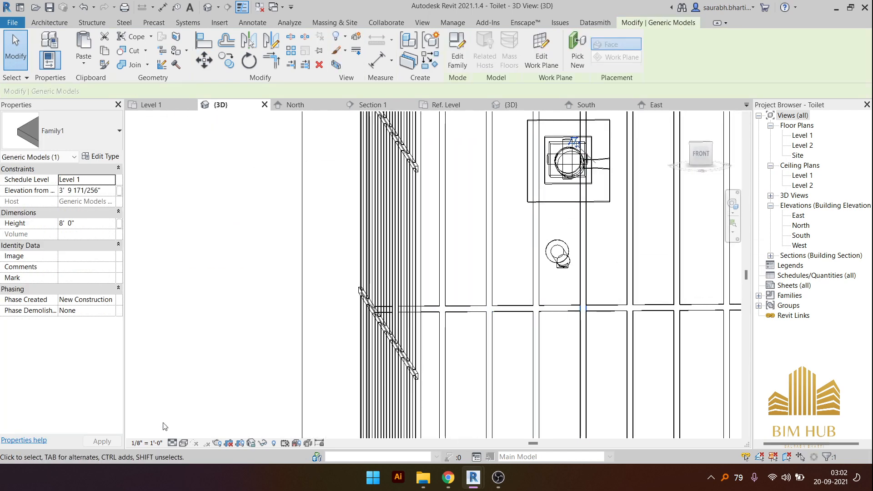
# - Check in Hidden Line style whether the tap projects from the tiled shower wall, and return the 3D view to Wireframe
pyautogui.click(183, 443)
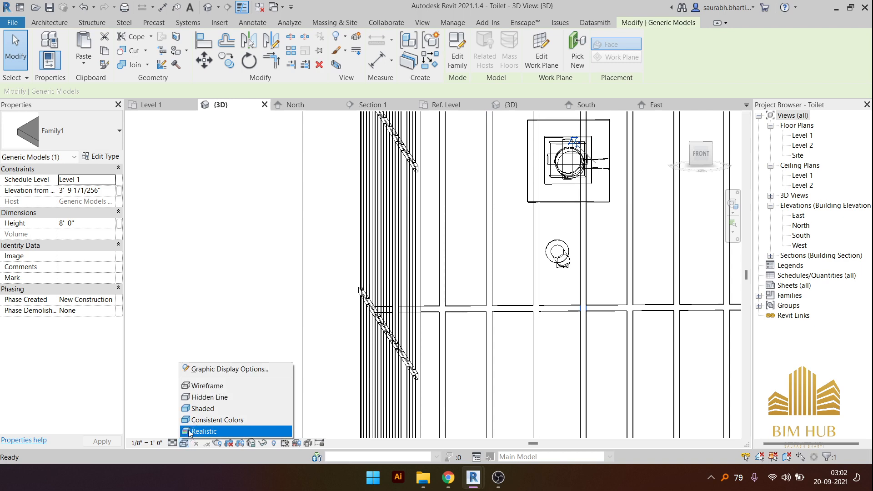
pyautogui.click(214, 396)
pyautogui.keyDown('shift'); pyautogui.moveTo(397, 331); pyautogui.dragTo(497, 323, button='middle'); pyautogui.keyUp('shift')
pyautogui.scroll(-5, 497, 323)
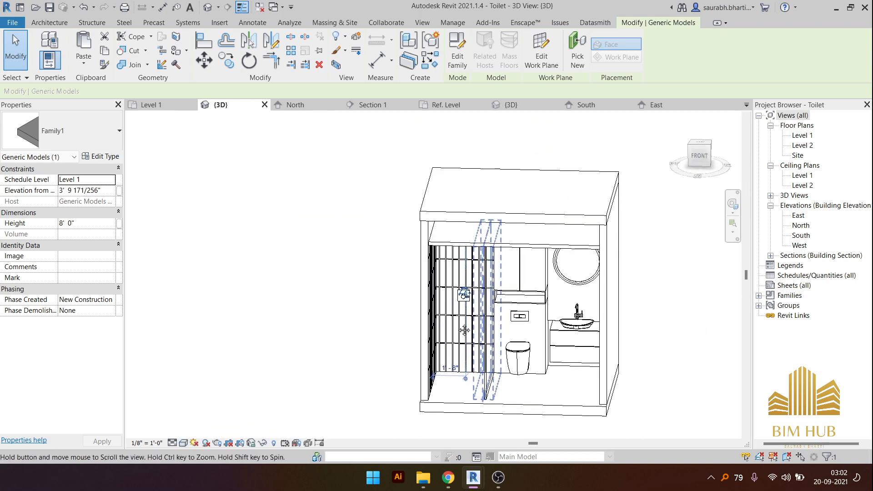
pyautogui.scroll(4, 470, 319)
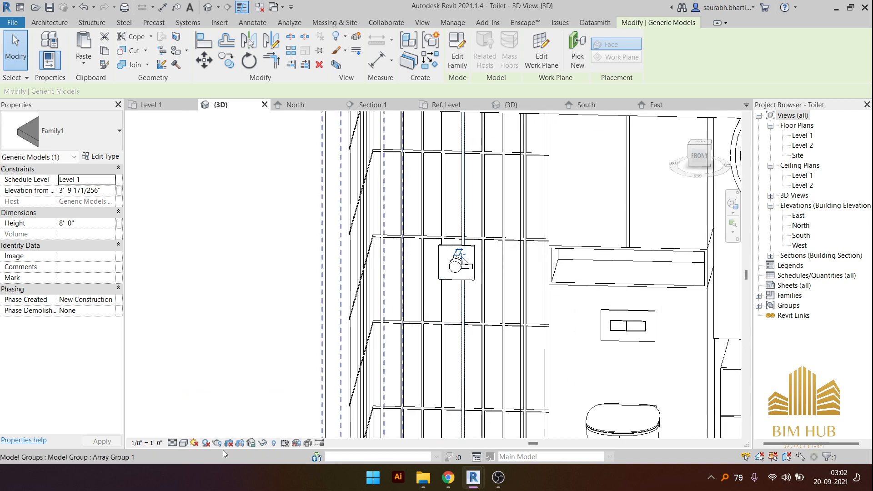
pyautogui.click(183, 442)
pyautogui.click(207, 387)
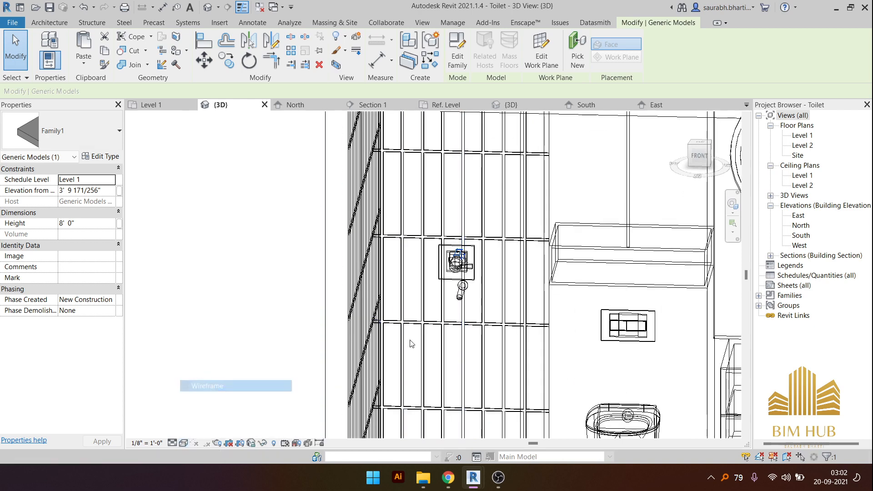
# - Select the tap and move it horizontally about 1' 5" in the left 3D view, in front of the shower valve's wall face
pyautogui.scroll(-2, 445, 305)
pyautogui.scroll(3, 445, 316)
pyautogui.click(450, 296)
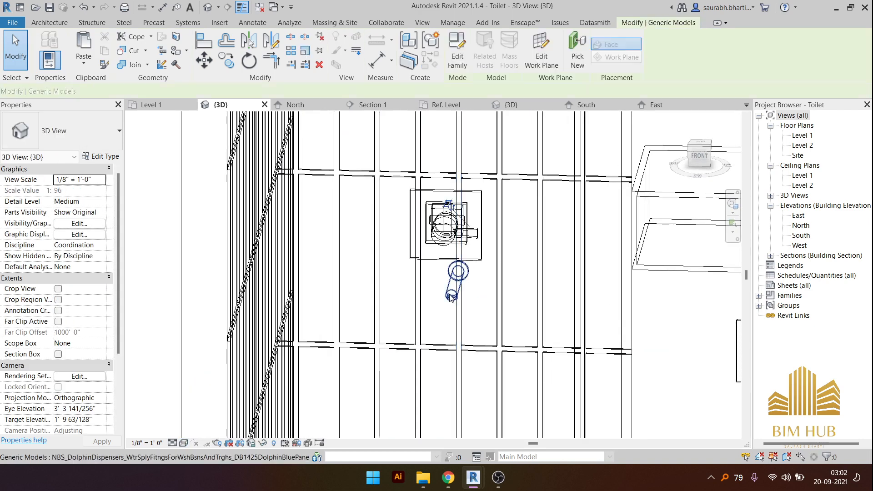
pyautogui.scroll(-4, 448, 298)
pyautogui.keyDown('shift'); pyautogui.moveTo(442, 331); pyautogui.dragTo(626, 262, button='middle'); pyautogui.keyUp('shift')
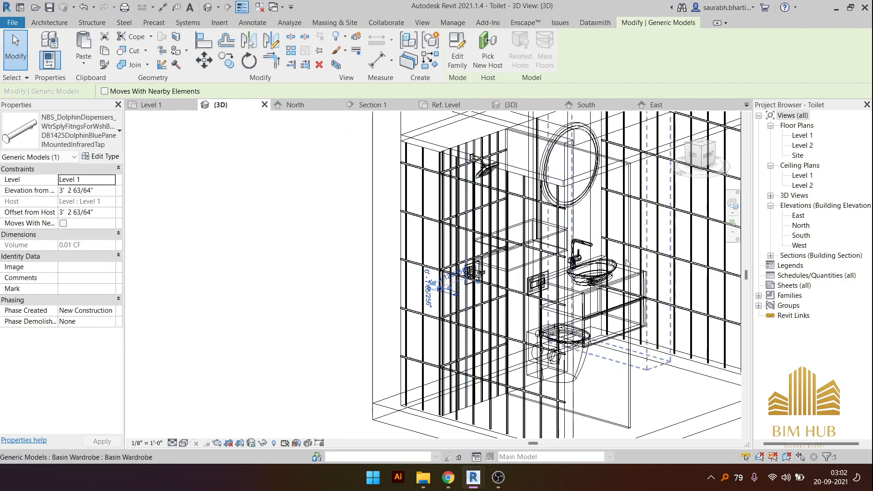
pyautogui.click(694, 156)
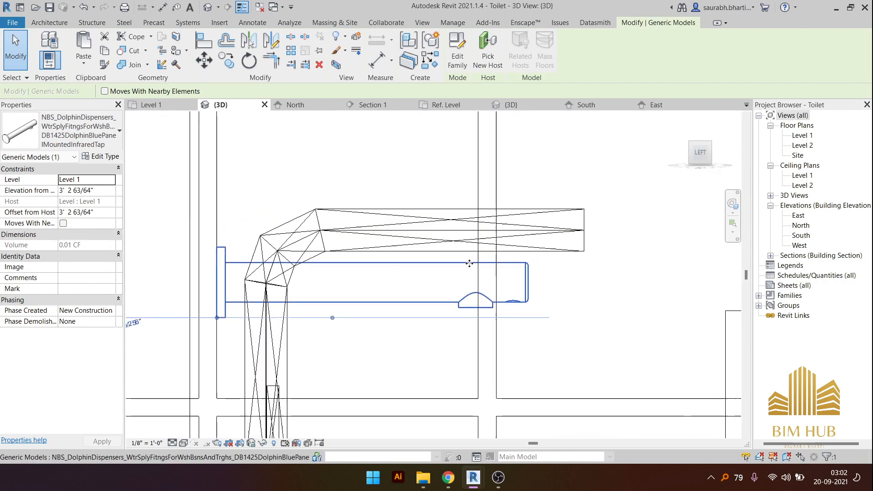
pyautogui.scroll(-3, 439, 273)
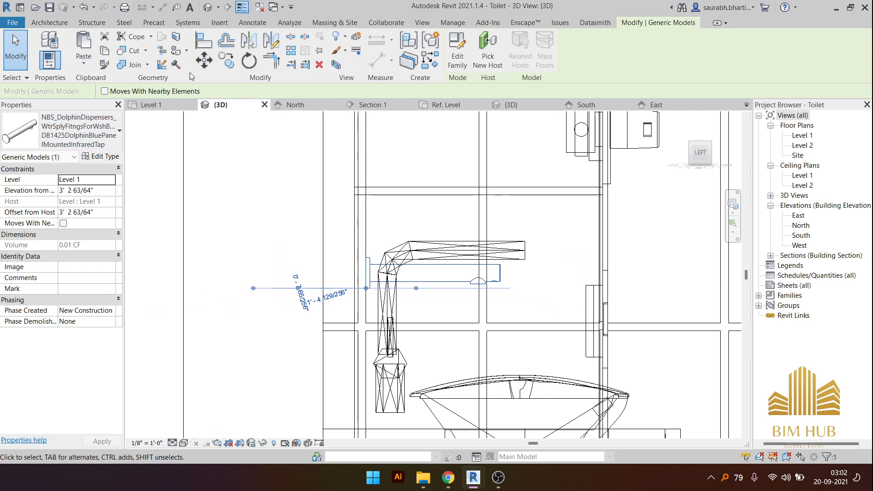
pyautogui.click(210, 65)
pyautogui.scroll(-2, 361, 324)
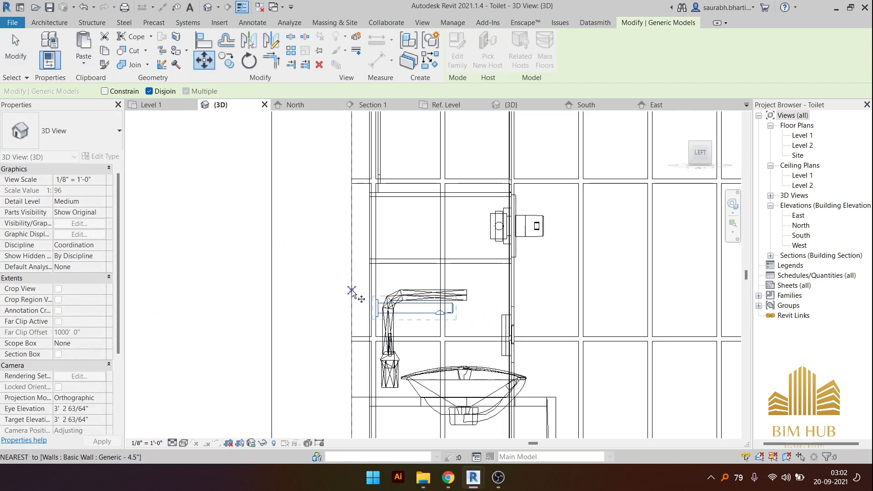
pyautogui.click(502, 292)
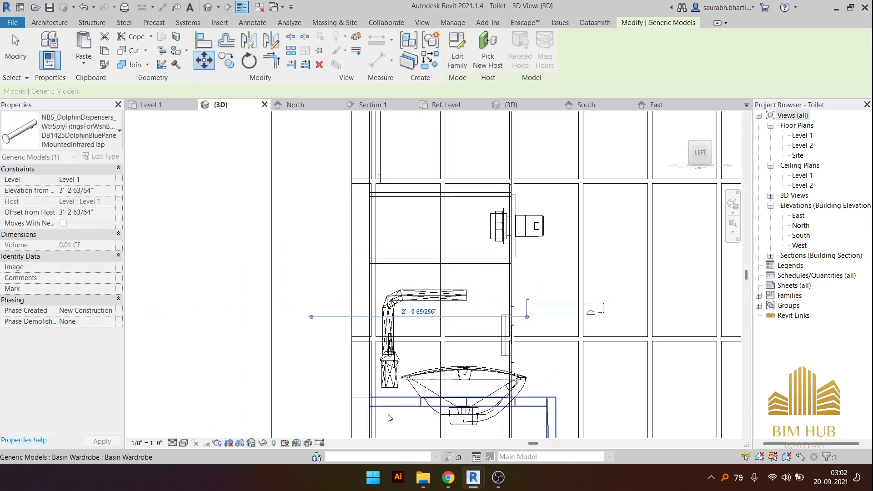
# - Set the 3D view's visual style to Hidden Line, turn it toward the toilet's outer left wall and deselect the tap
pyautogui.click(184, 444)
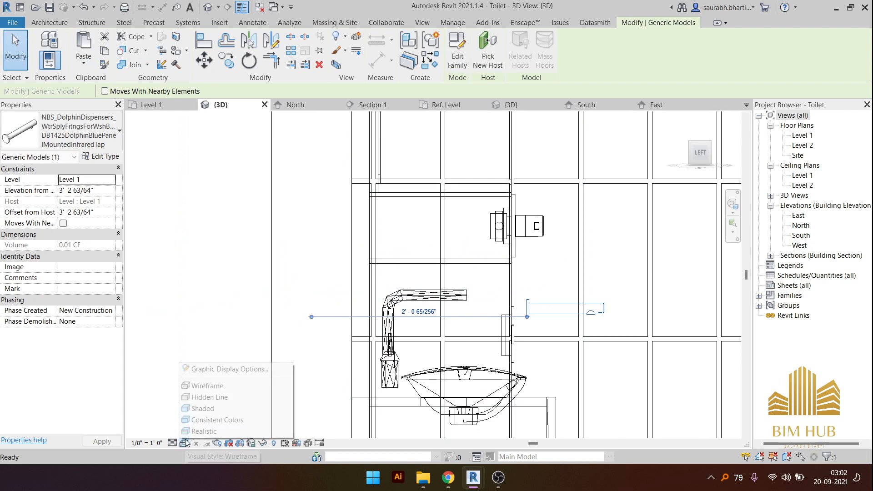
pyautogui.click(208, 399)
pyautogui.scroll(-2, 306, 381)
pyautogui.keyDown('shift'); pyautogui.moveTo(385, 362); pyautogui.dragTo(373, 360, button='middle'); pyautogui.keyUp('shift')
pyautogui.scroll(-4, 432, 285)
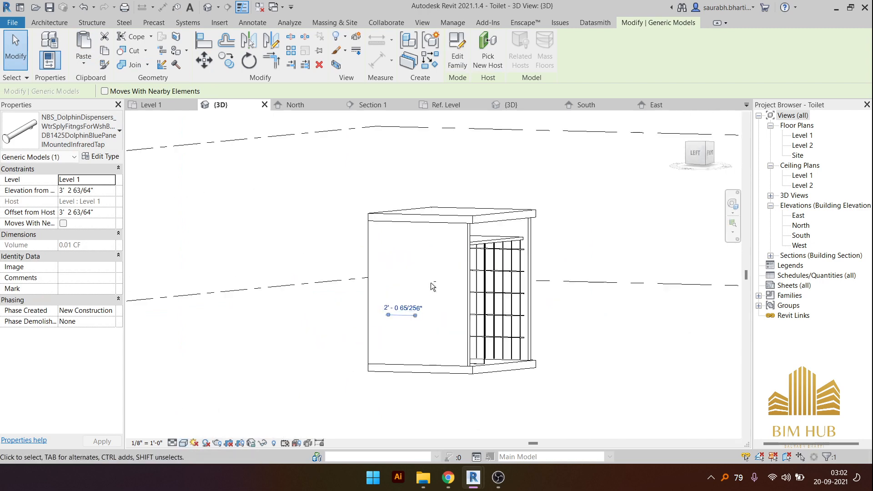
pyautogui.press('Escape')
# - Temporarily hide the left side wall, inspect the tap against the tiled shower wall, and restore the hidden wall
pyautogui.scroll(4, 468, 236)
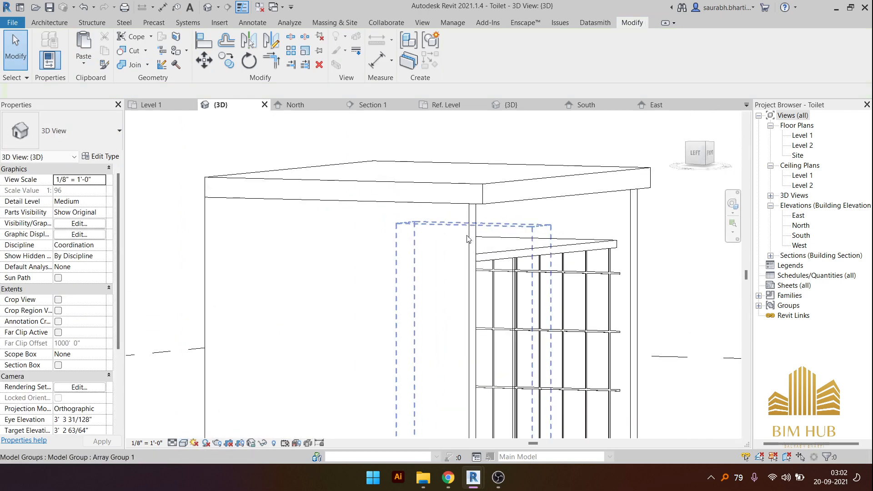
pyautogui.click(473, 227)
pyautogui.press('h')
pyautogui.press('h')
pyautogui.scroll(-5, 439, 370)
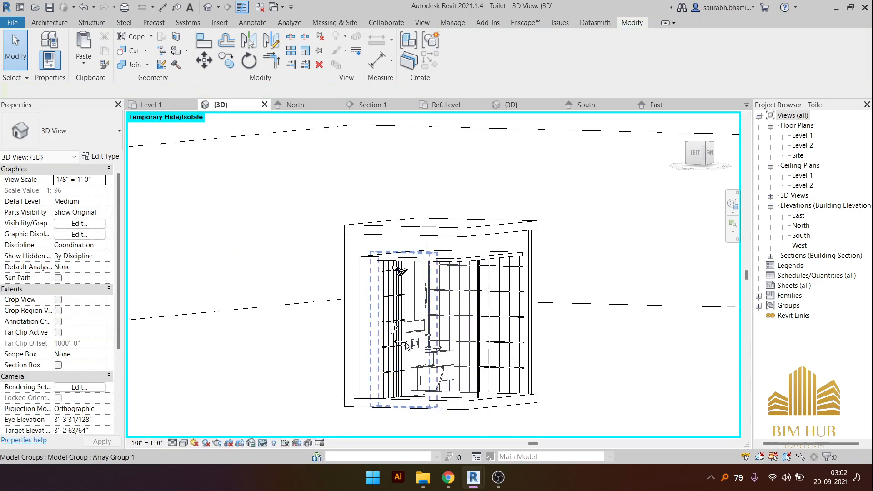
pyautogui.scroll(5, 396, 341)
pyautogui.click(412, 334)
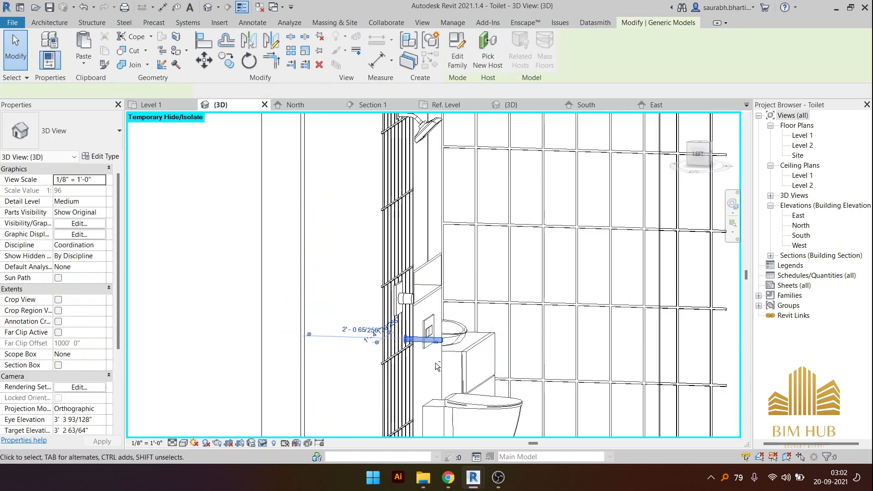
pyautogui.keyDown('shift'); pyautogui.moveTo(411, 334); pyautogui.dragTo(322, 402, button='middle'); pyautogui.keyUp('shift')
pyautogui.scroll(-3, 425, 324)
pyautogui.press('h')
pyautogui.press('r')
pyautogui.press('Escape')
pyautogui.scroll(-5, 424, 326)
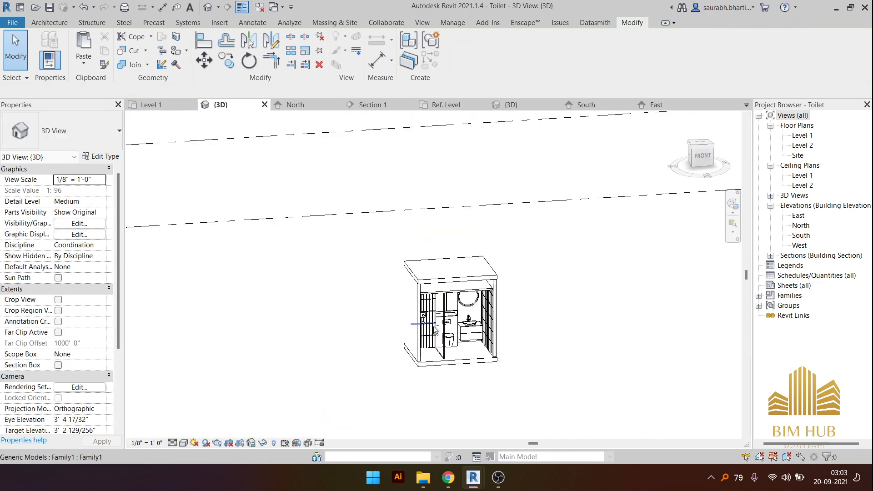
# - Check the tap's position below the shower valve from the front and at an angle
pyautogui.keyDown('shift'); pyautogui.moveTo(424, 325); pyautogui.dragTo(407, 315, button='middle'); pyautogui.keyUp('shift')
pyautogui.scroll(8, 422, 324)
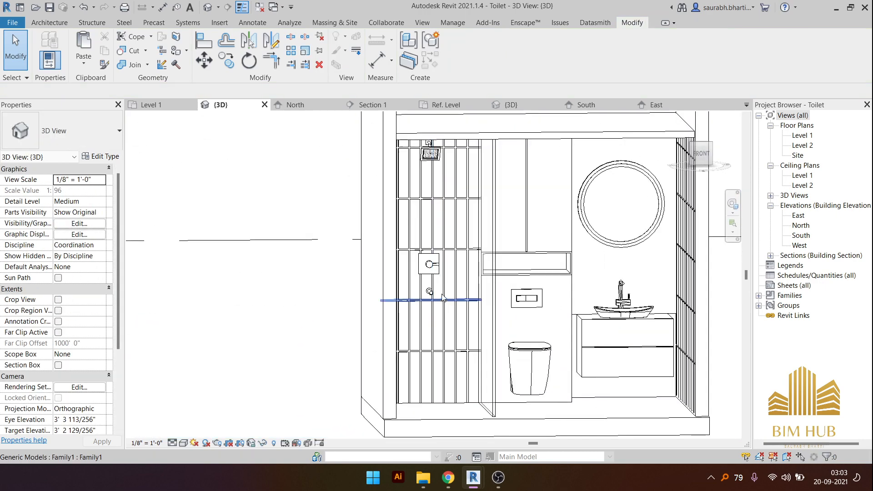
pyautogui.scroll(-2, 400, 264)
pyautogui.keyDown('shift'); pyautogui.moveTo(497, 287); pyautogui.dragTo(528, 324, button='middle'); pyautogui.keyUp('shift')
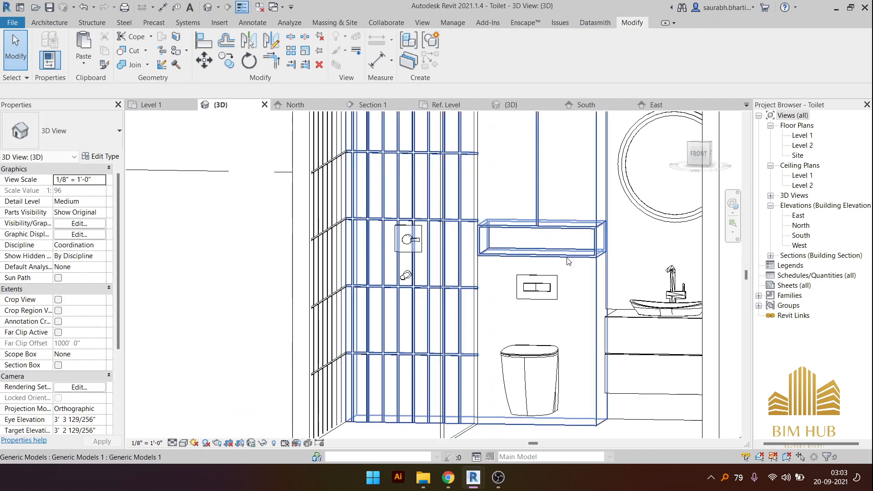
pyautogui.scroll(-8, 583, 226)
pyautogui.keyDown('shift'); pyautogui.moveTo(576, 207); pyautogui.dragTo(602, 163, button='middle'); pyautogui.keyUp('shift')
pyautogui.scroll(5, 572, 184)
pyautogui.scroll(2, 569, 177)
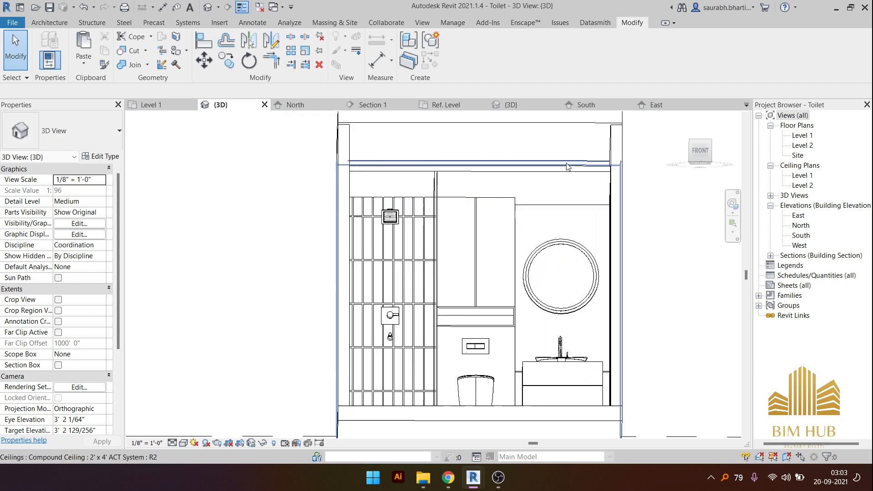
# - Select the 2' x 4' ACT System ceiling and open the material choice for its Finish 2 layer
pyautogui.moveTo(567, 216); pyautogui.dragTo(574, 198, button='middle')
pyautogui.click(559, 203)
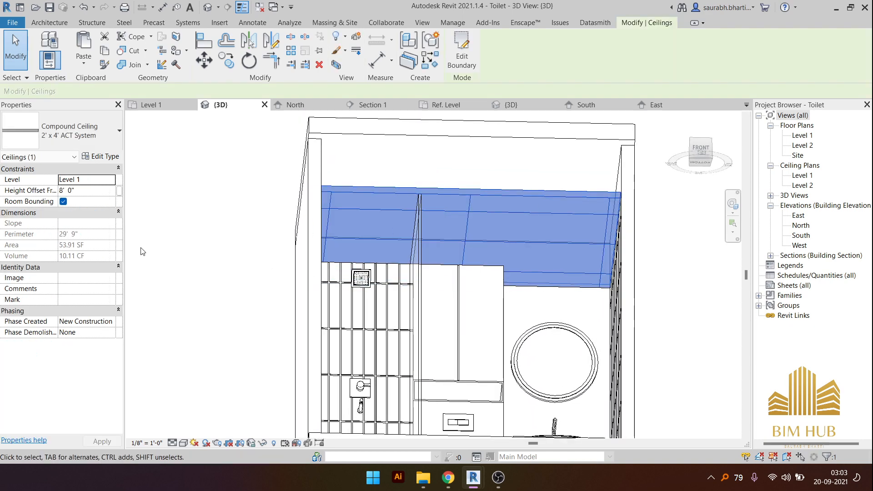
pyautogui.click(73, 157)
pyautogui.click(100, 157)
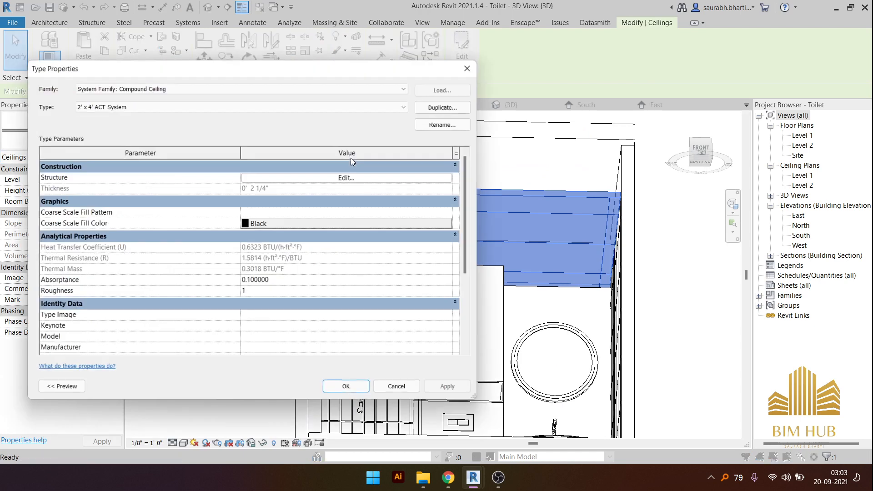
pyautogui.click(350, 177)
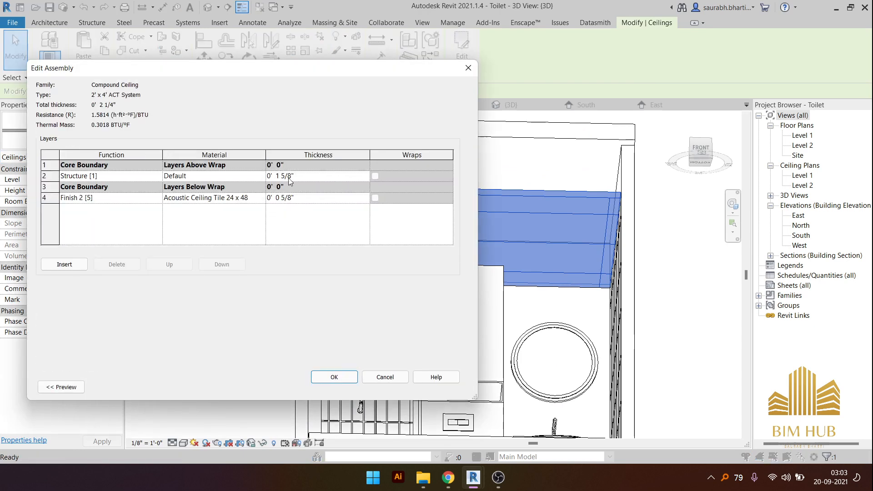
pyautogui.click(262, 199)
# - Browse the project materials for a suitable ceiling finish, including Tile, Porcelain, 4in
pyautogui.scroll(-8, 258, 173)
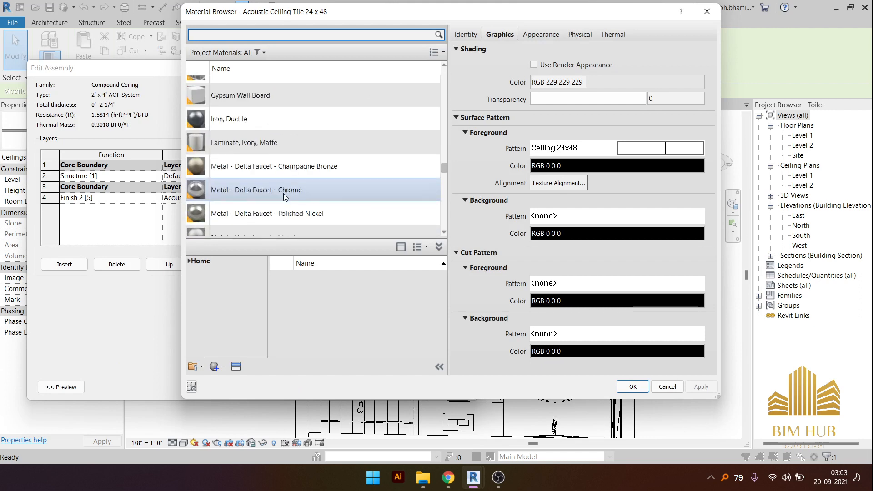
pyautogui.scroll(-4, 283, 193)
pyautogui.scroll(9, 282, 195)
pyautogui.scroll(-9, 256, 204)
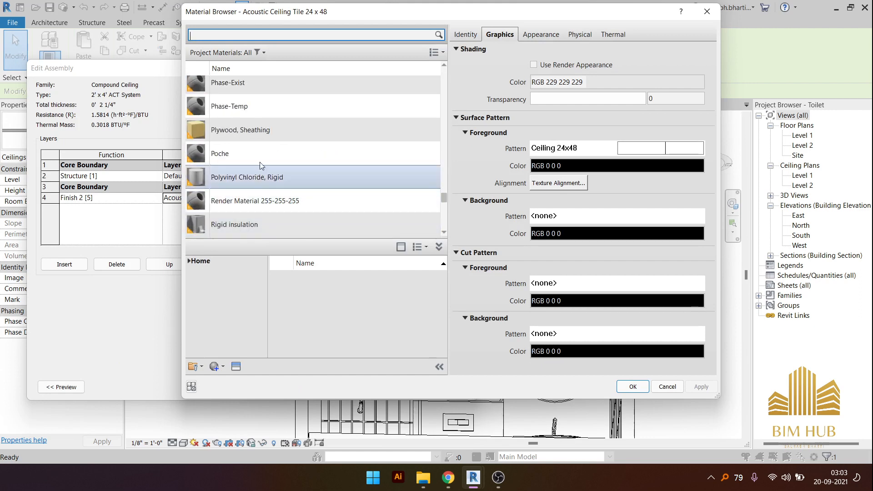
pyautogui.scroll(2, 260, 164)
pyautogui.scroll(-6, 257, 178)
pyautogui.scroll(2, 256, 177)
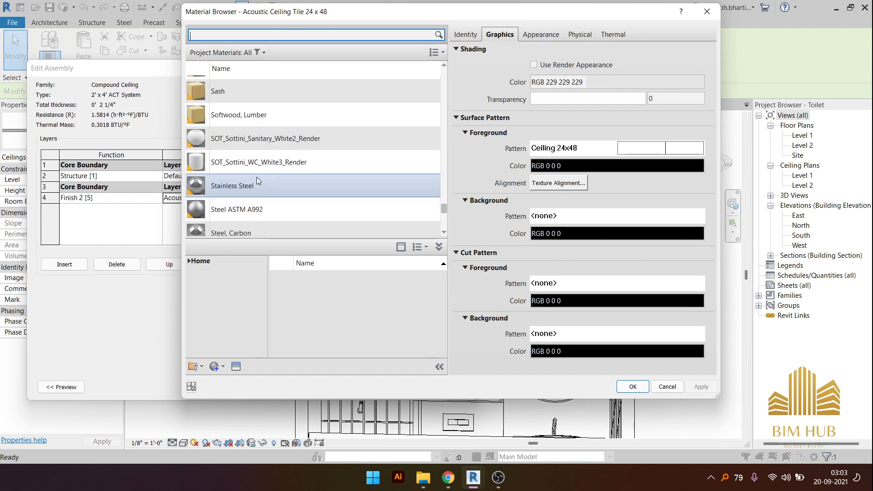
pyautogui.scroll(-6, 256, 178)
pyautogui.scroll(3, 258, 172)
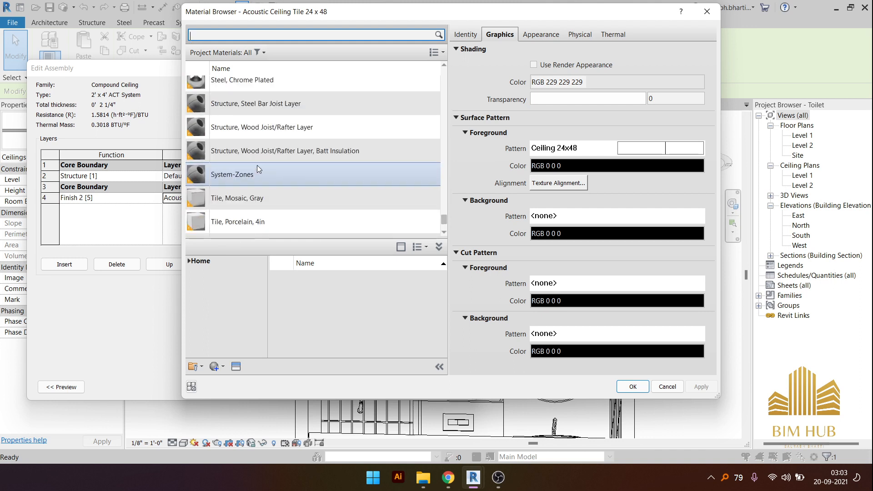
pyautogui.click(244, 222)
pyautogui.scroll(3, 253, 201)
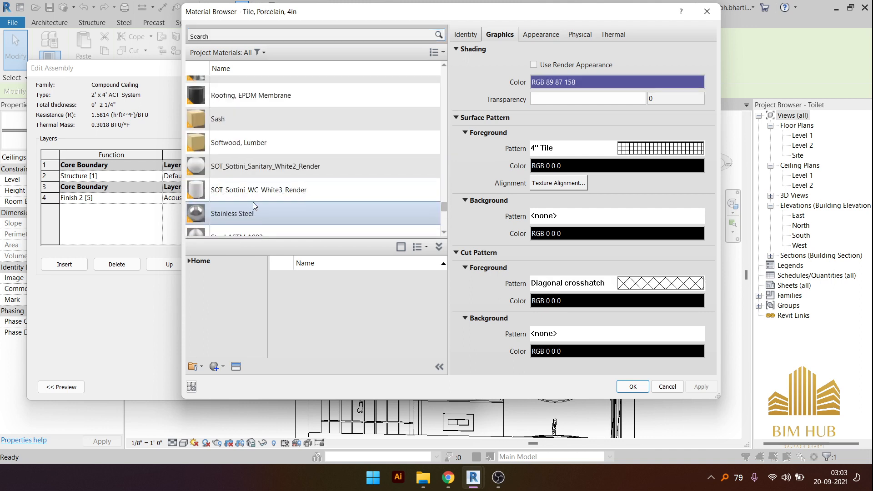
# - Assign Gypsum Wall Board to the ceiling's Finish 2 layer, accept the type changes and deselect the ceiling
pyautogui.press('g')
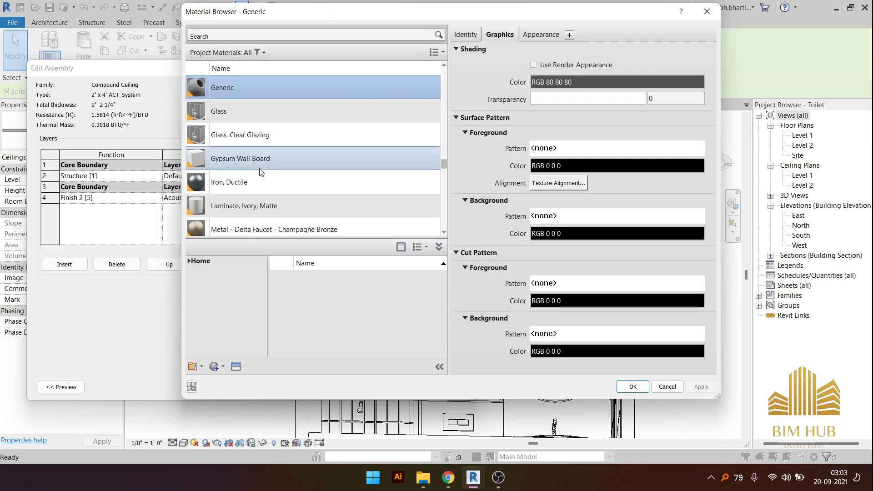
pyautogui.click(359, 158)
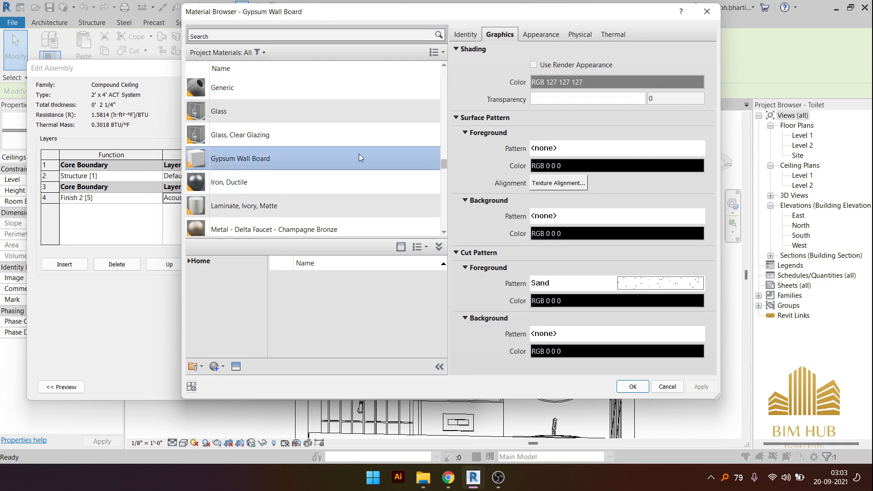
pyautogui.click(632, 386)
pyautogui.click(338, 380)
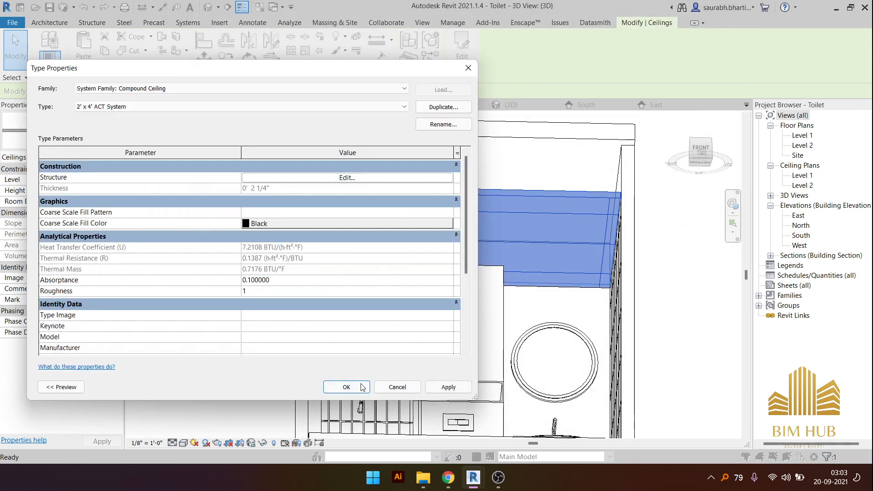
pyautogui.click(343, 384)
pyautogui.click(658, 262)
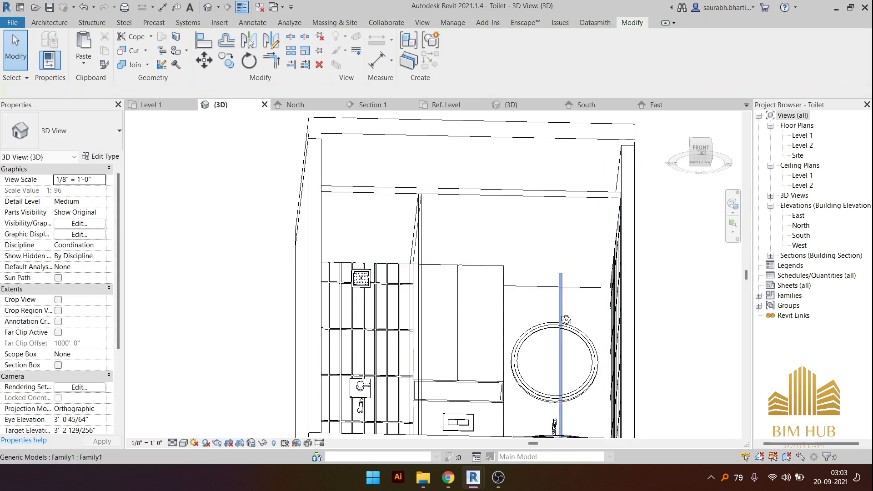
# - Review the toilet interior in 3D from the front and from above, around the shower, WC and basin
pyautogui.scroll(-6, 566, 320)
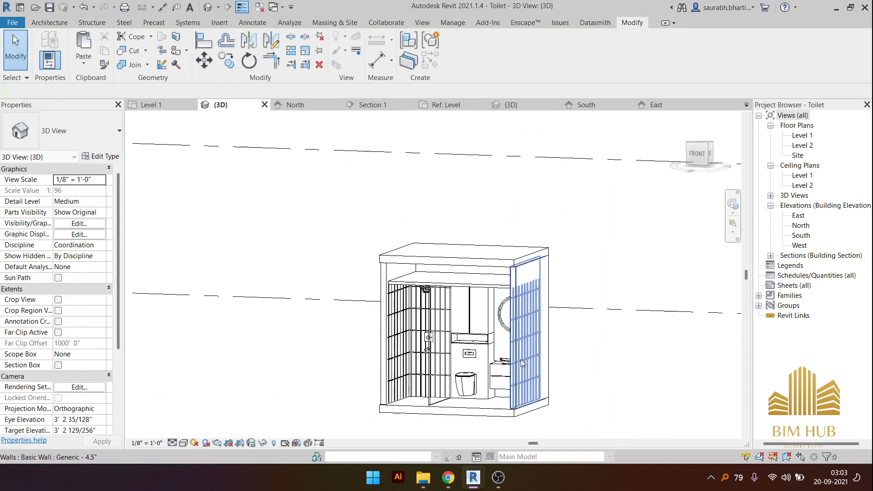
pyautogui.scroll(4, 500, 346)
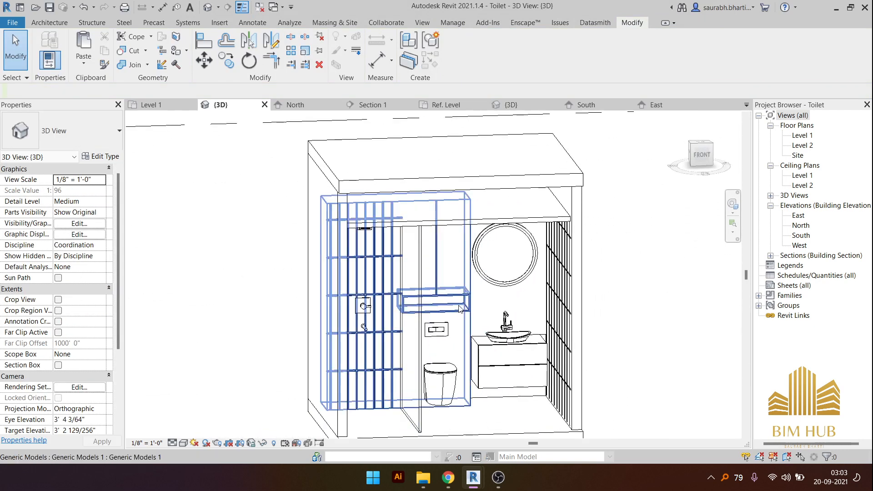
pyautogui.click(700, 157)
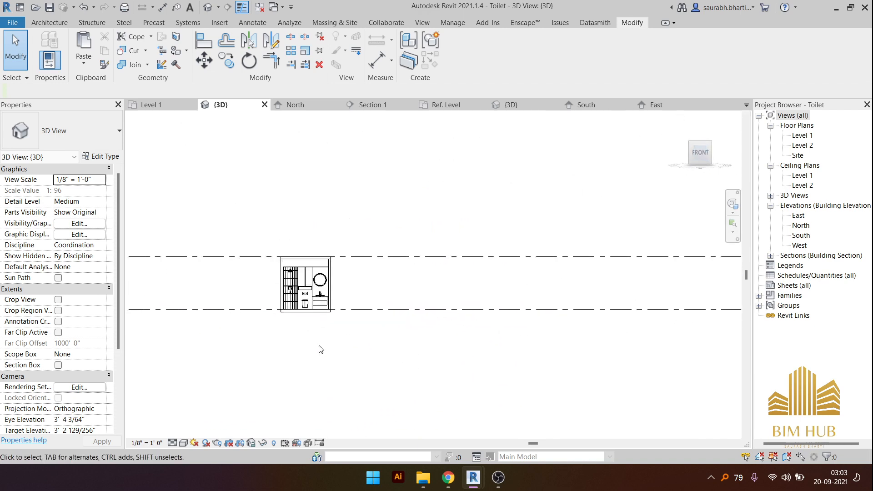
pyautogui.scroll(5, 299, 248)
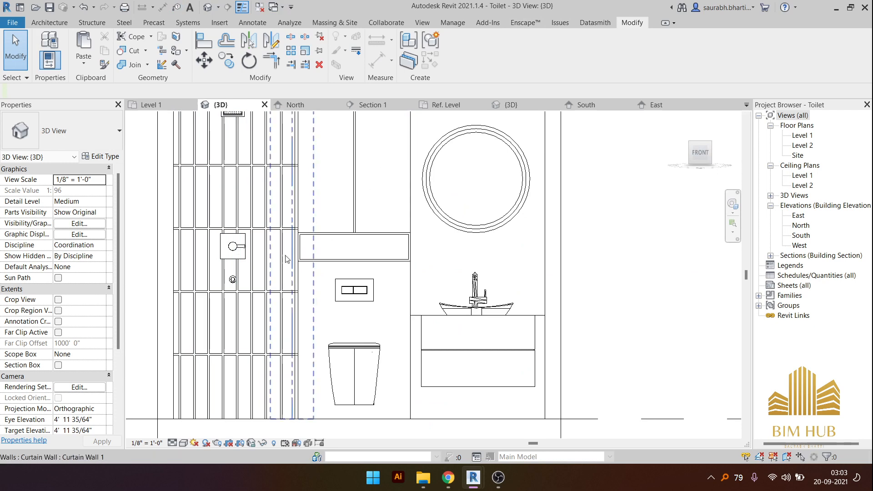
pyautogui.scroll(-5, 293, 293)
pyautogui.keyDown('shift'); pyautogui.moveTo(352, 300); pyautogui.dragTo(350, 346, button='middle'); pyautogui.keyUp('shift')
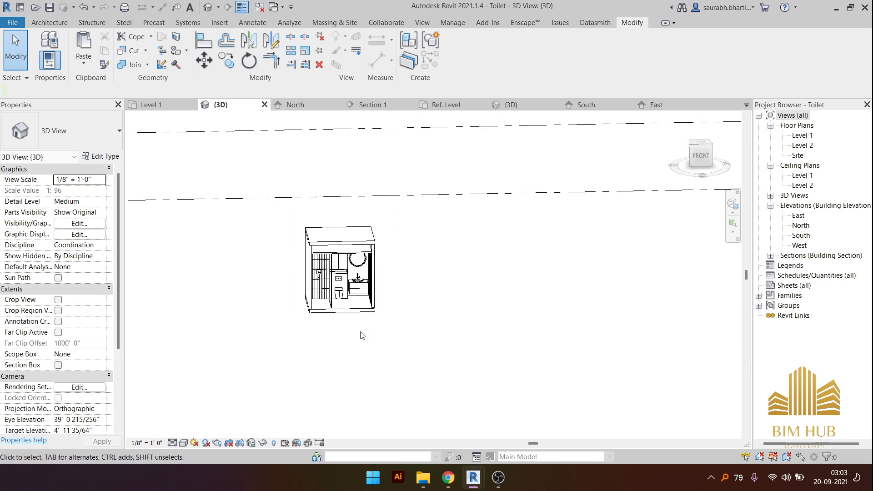
pyautogui.scroll(10, 362, 335)
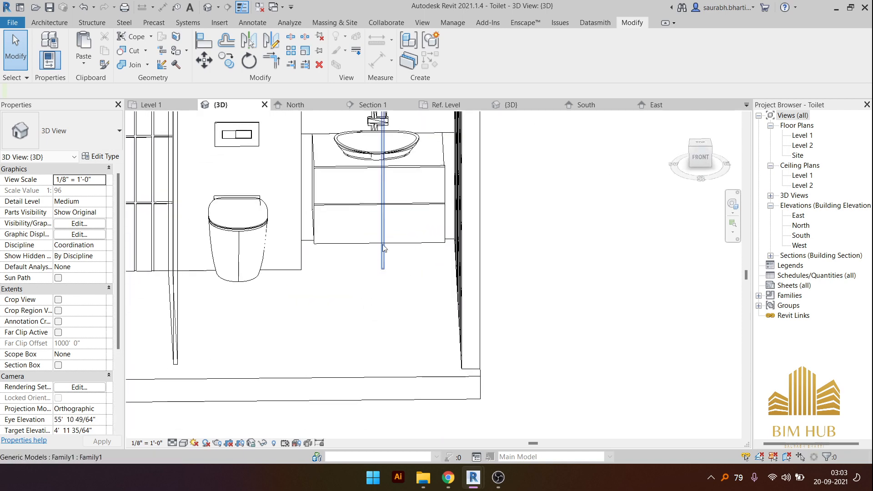
pyautogui.moveTo(383, 249); pyautogui.dragTo(395, 349, button='middle')
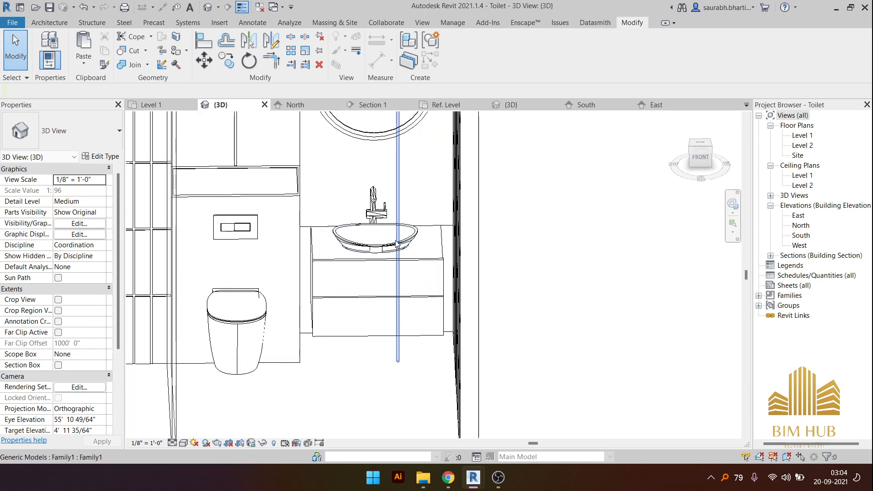
pyautogui.moveTo(392, 289)
pyautogui.keyDown('shift'); pyautogui.mouseDown(button='middle')
pyautogui.moveTo(387, 197)
pyautogui.moveTo(395, 295)
pyautogui.mouseUp(button='middle'); pyautogui.keyUp('shift')
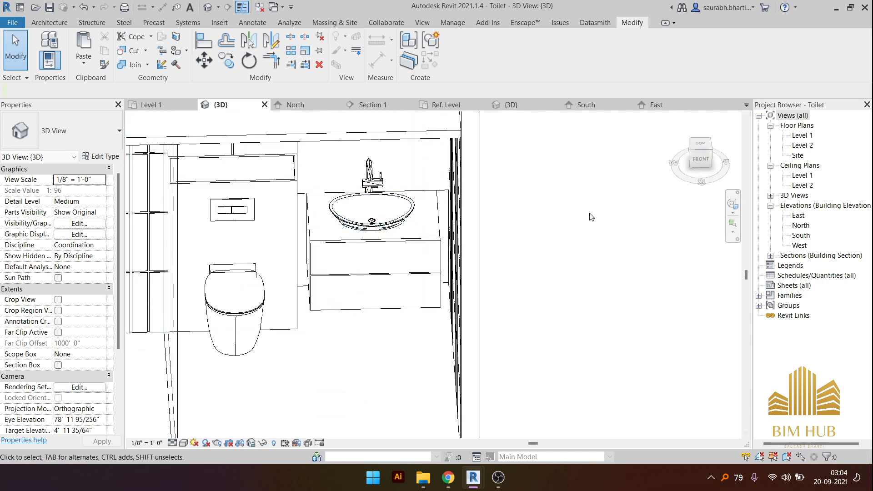
pyautogui.doubleClick(802, 136)
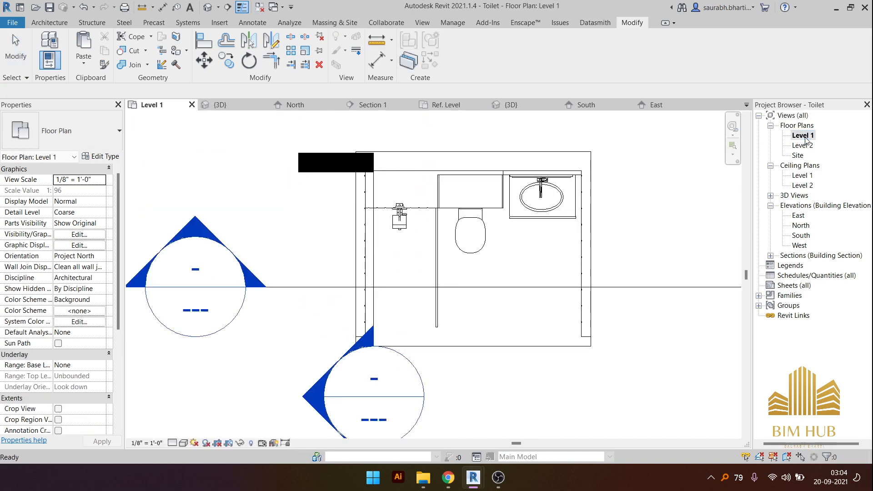
pyautogui.click(60, 24)
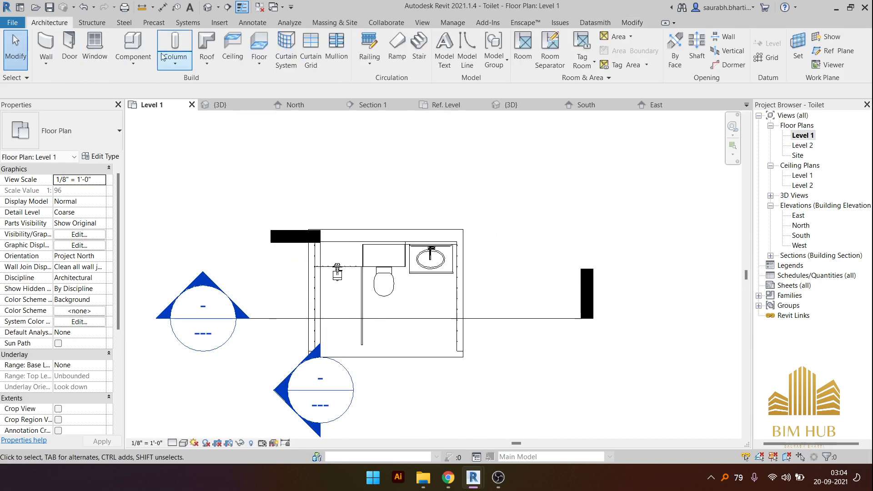
pyautogui.click(146, 62)
pyautogui.click(139, 110)
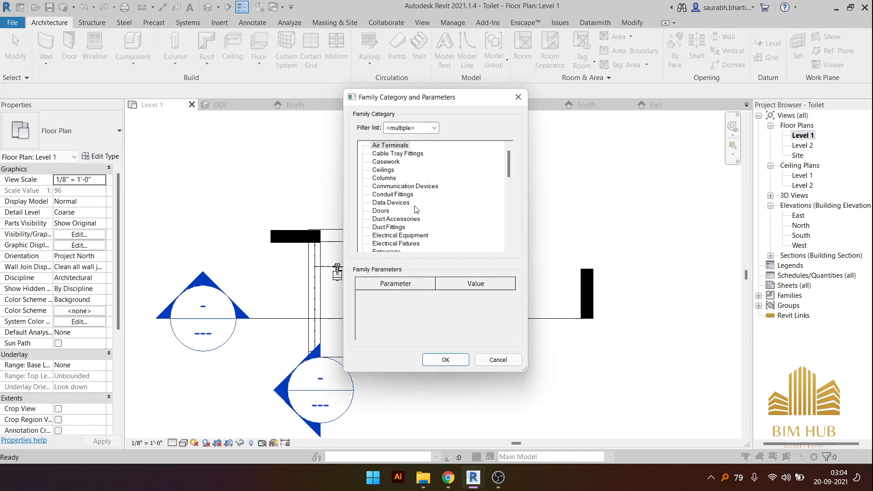
pyautogui.scroll(-1, 454, 298)
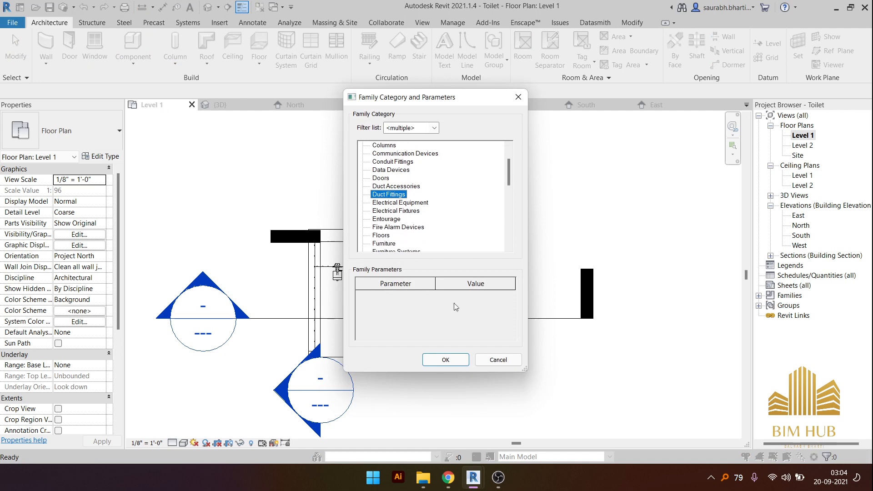
pyautogui.click(498, 359)
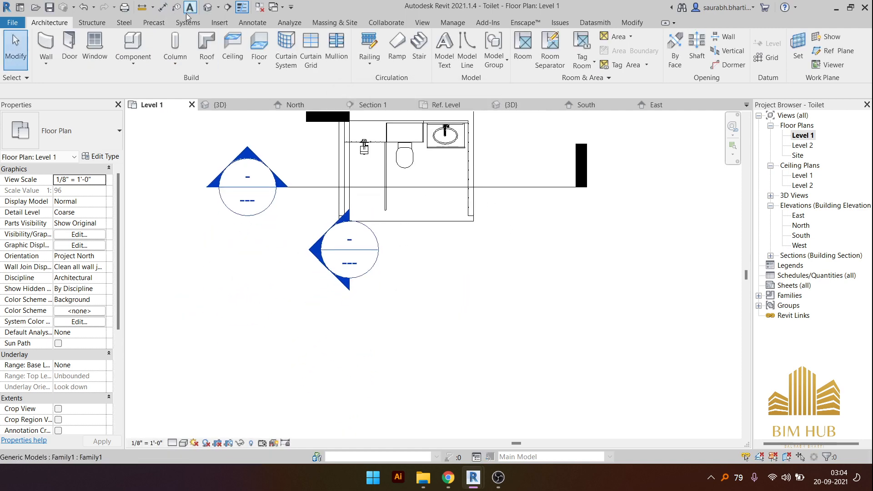
pyautogui.click(206, 7)
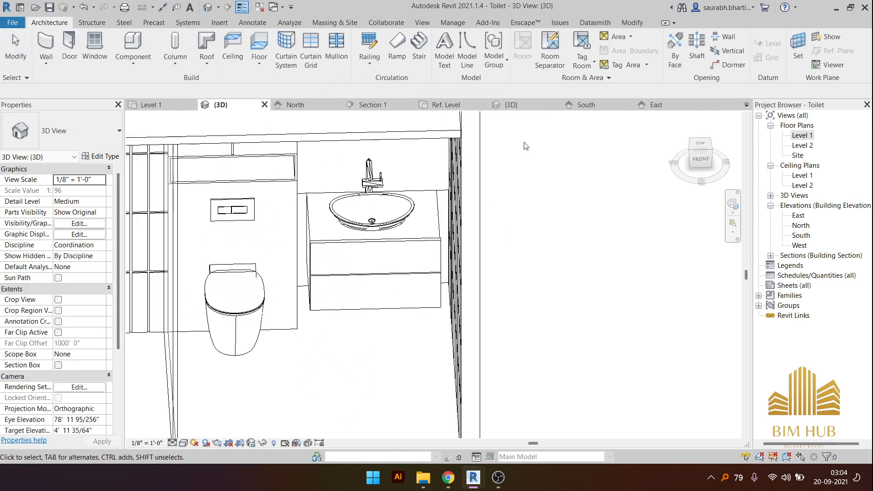
# - Create an in-place component in the Generic Models category and name it MArble
pyautogui.click(707, 165)
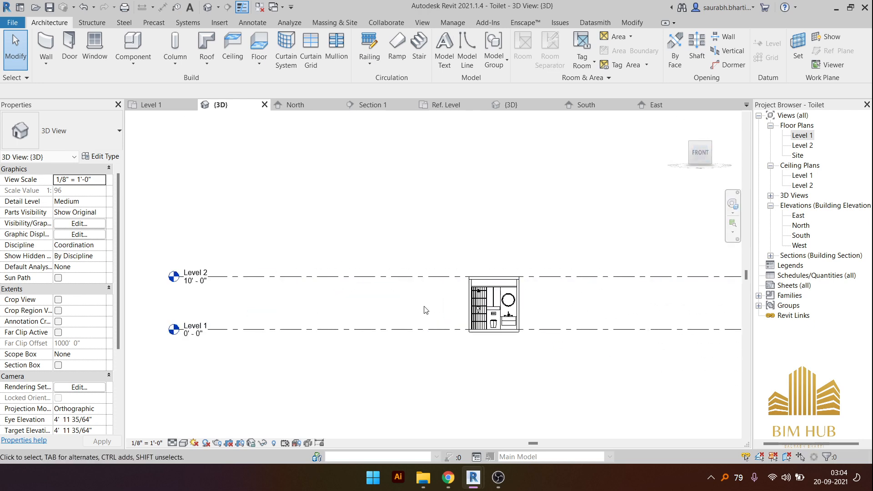
pyautogui.scroll(6, 425, 310)
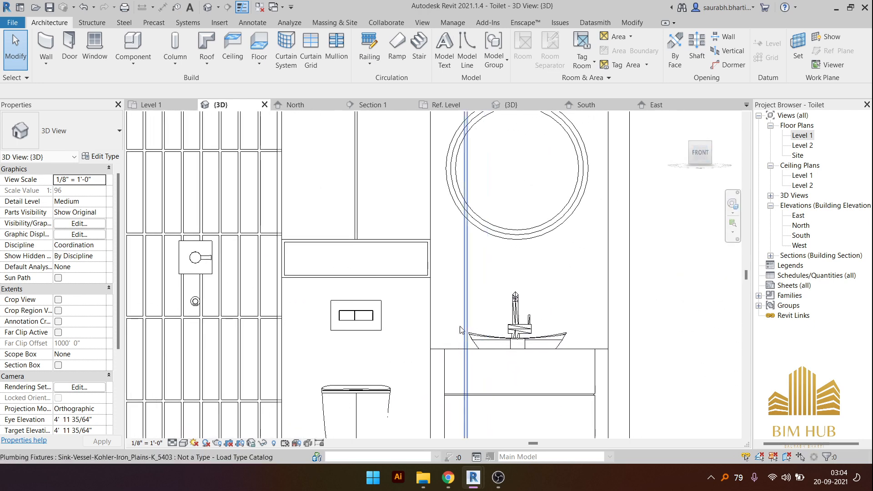
pyautogui.scroll(-4, 462, 330)
pyautogui.keyDown('shift'); pyautogui.moveTo(461, 332); pyautogui.dragTo(455, 363, button='middle'); pyautogui.keyUp('shift')
pyautogui.keyDown('shift'); pyautogui.moveTo(480, 240); pyautogui.dragTo(478, 287, button='middle'); pyautogui.keyUp('shift')
pyautogui.moveTo(471, 162); pyautogui.dragTo(419, 335, button='middle')
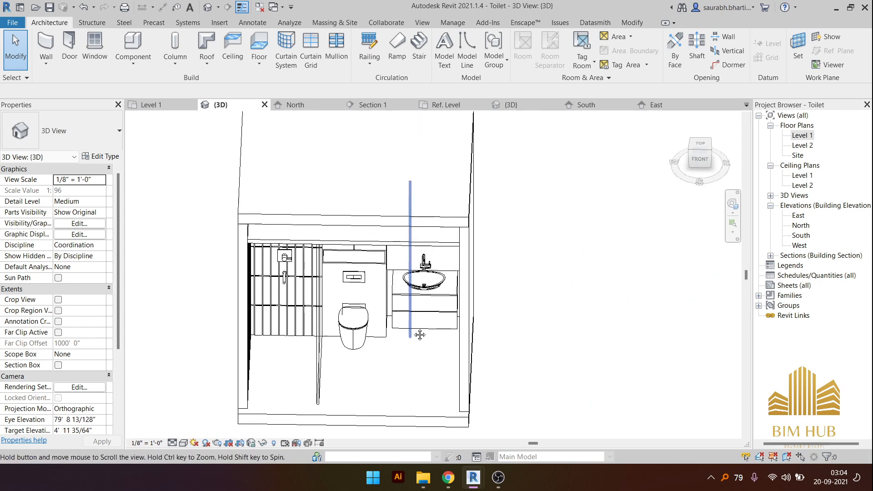
pyautogui.keyDown('shift'); pyautogui.moveTo(429, 278); pyautogui.dragTo(421, 294, button='middle'); pyautogui.keyUp('shift')
pyautogui.click(131, 67)
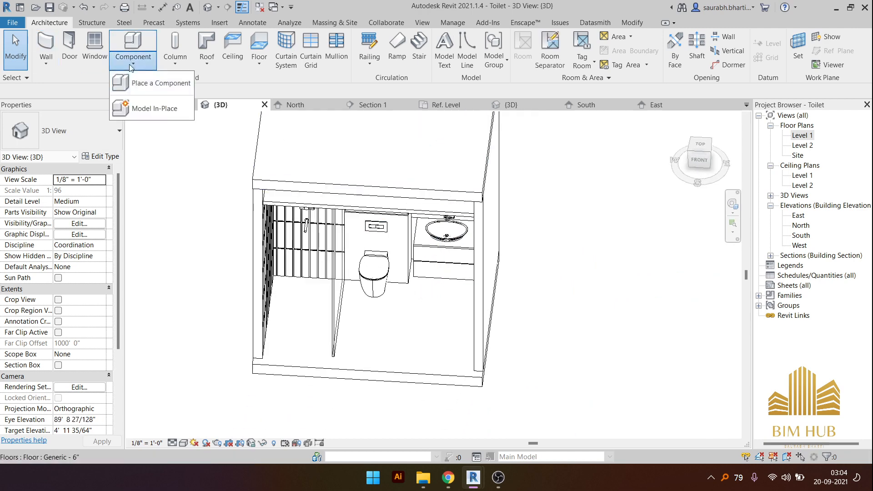
pyautogui.click(163, 109)
pyautogui.scroll(-2, 394, 227)
pyautogui.click(395, 233)
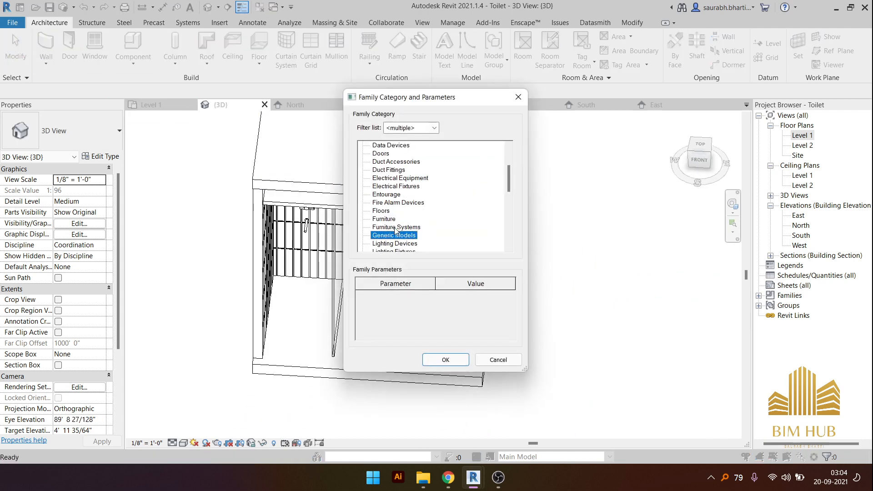
pyautogui.click(450, 360)
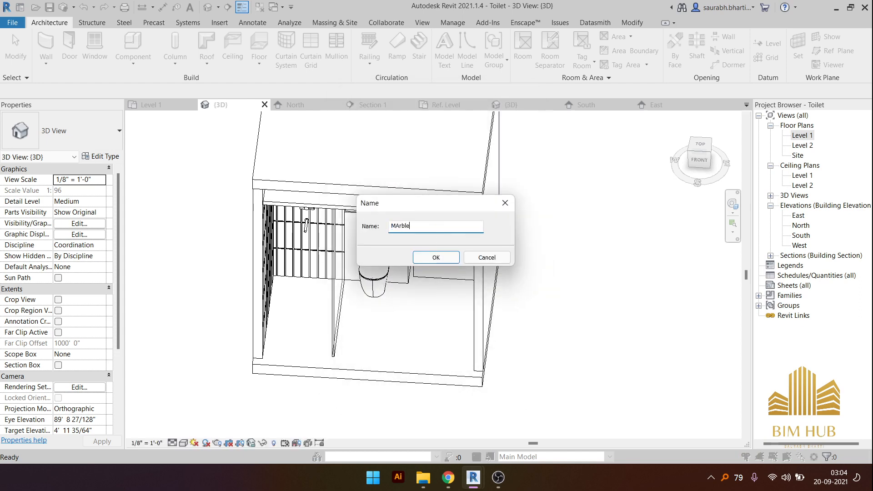
pyautogui.click(427, 262)
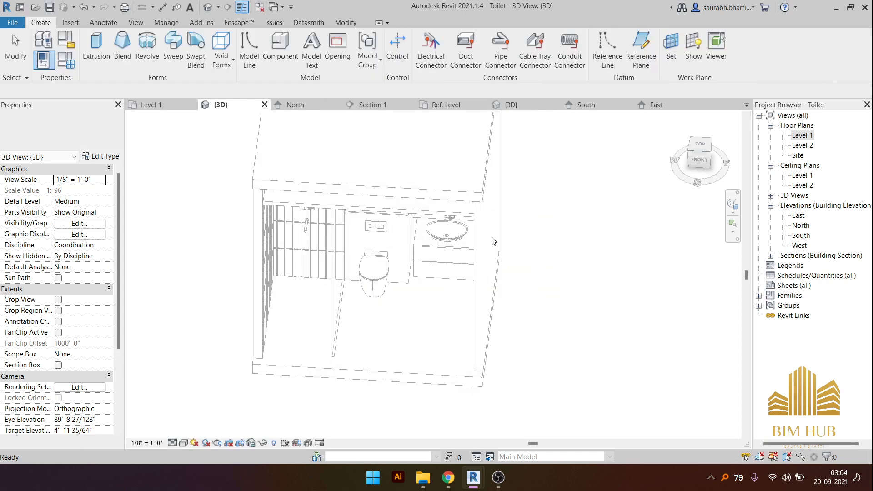
# - Start an extrusion and set its work plane by picking the top face of the basin wardrobe
pyautogui.scroll(5, 475, 244)
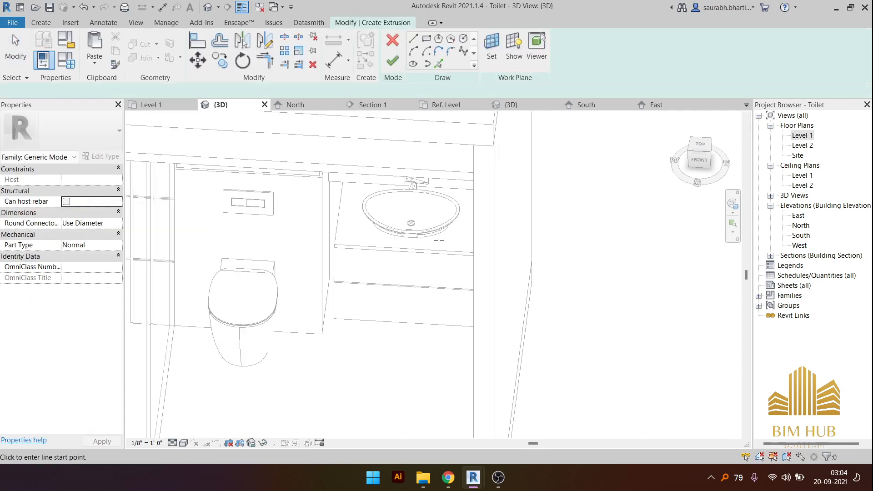
pyautogui.click(492, 58)
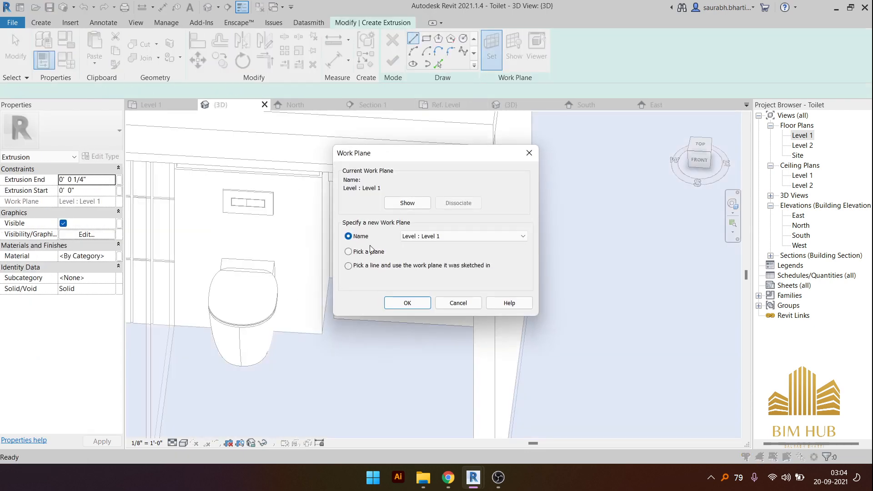
pyautogui.click(400, 303)
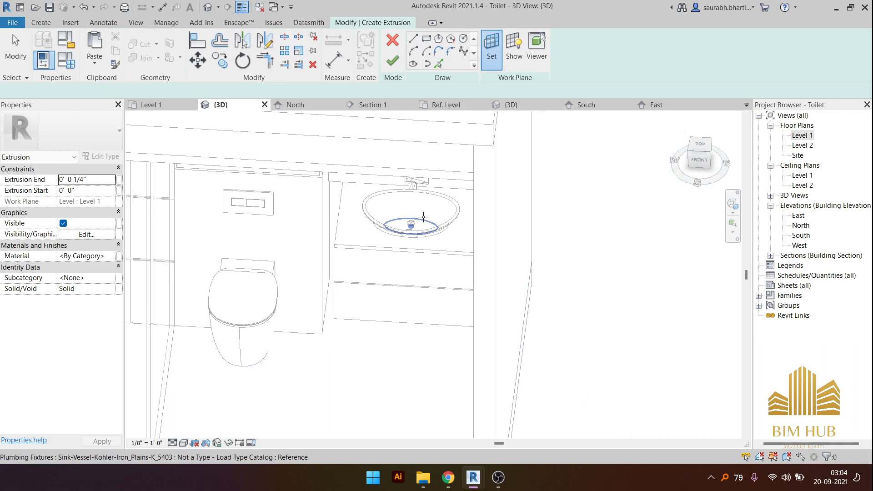
pyautogui.click(421, 244)
pyautogui.scroll(-3, 423, 248)
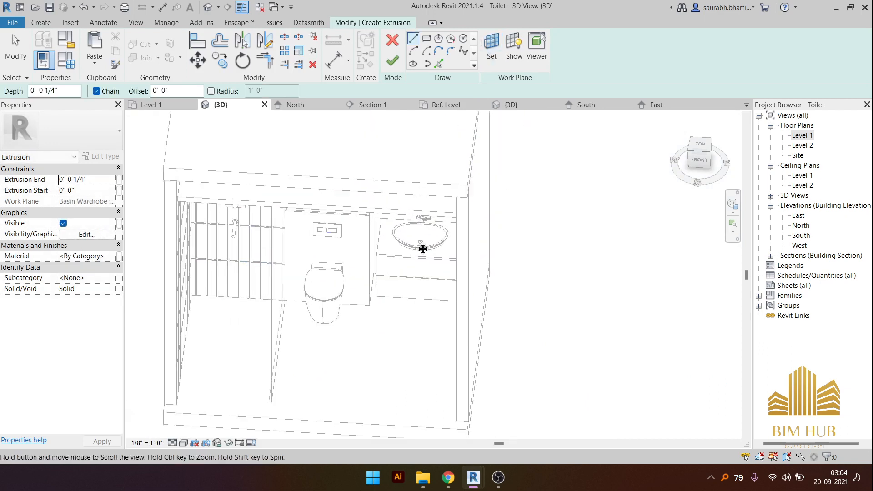
pyautogui.moveTo(423, 249); pyautogui.dragTo(448, 269, button='middle')
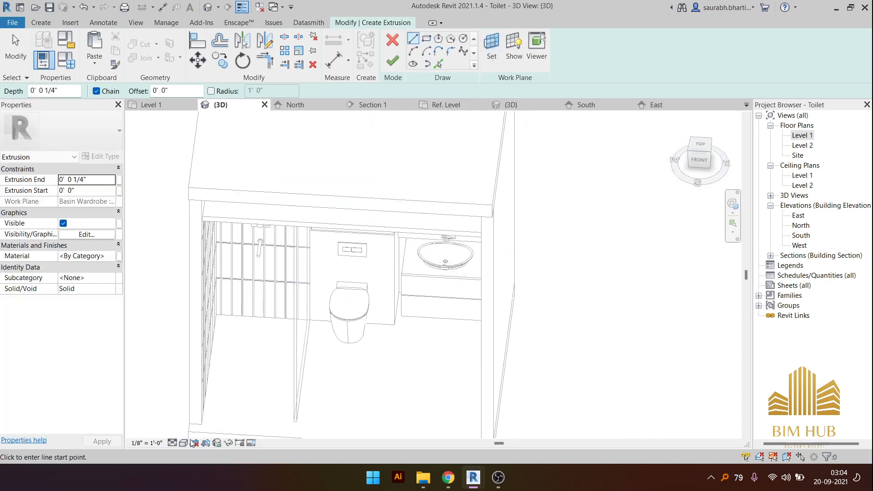
# - Sketch a rectangle over the basin wardrobe's top face, from its back corner to the diagonally opposite front corner
pyautogui.scroll(-2, 381, 347)
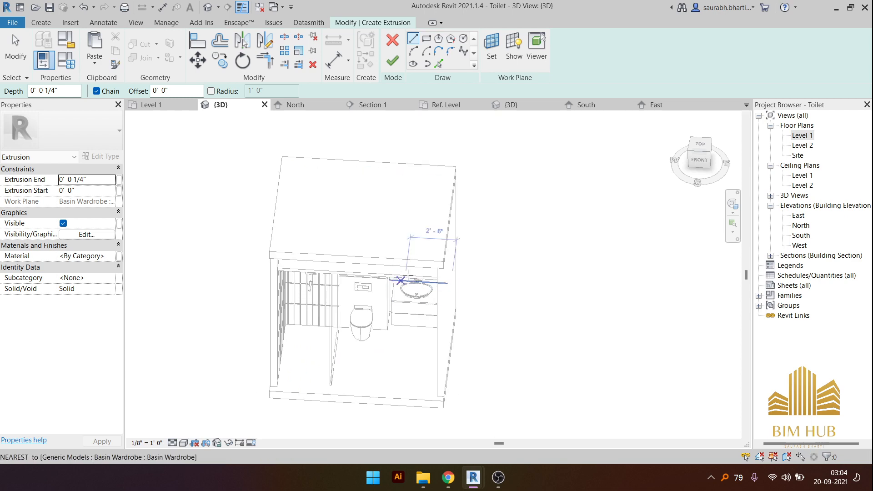
pyautogui.click(425, 40)
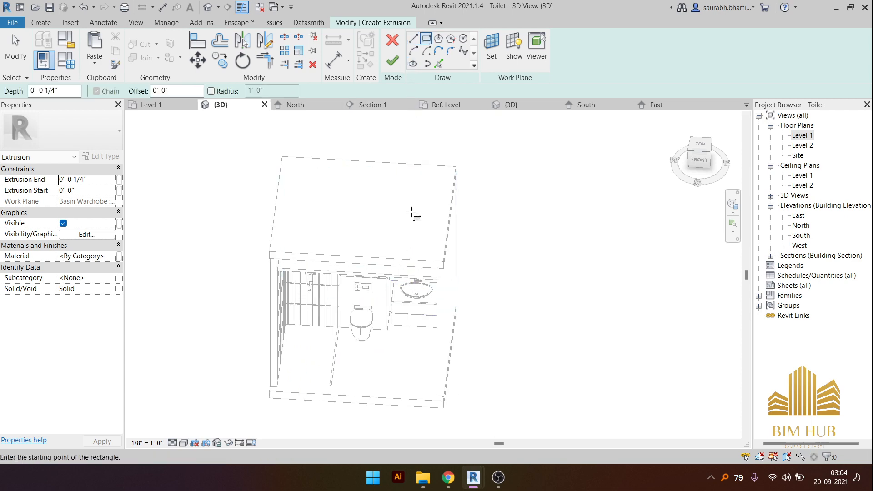
pyautogui.scroll(4, 395, 302)
pyautogui.scroll(1, 319, 242)
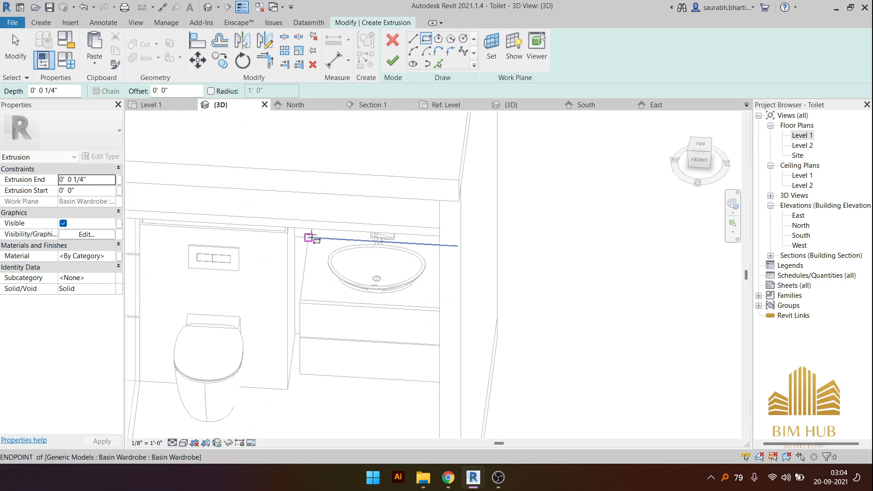
pyautogui.click(311, 236)
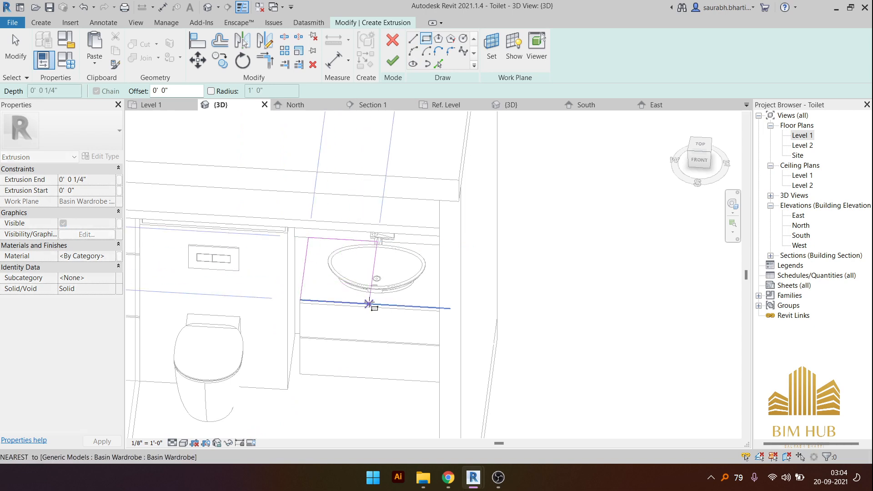
pyautogui.scroll(5, 345, 303)
pyautogui.scroll(-5, 307, 326)
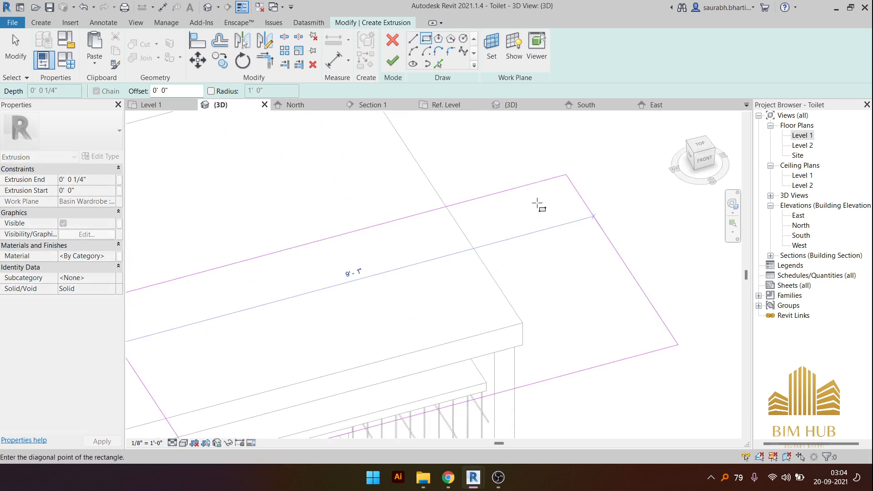
pyautogui.keyDown('shift'); pyautogui.moveTo(447, 354); pyautogui.dragTo(444, 340, button='middle'); pyautogui.keyUp('shift')
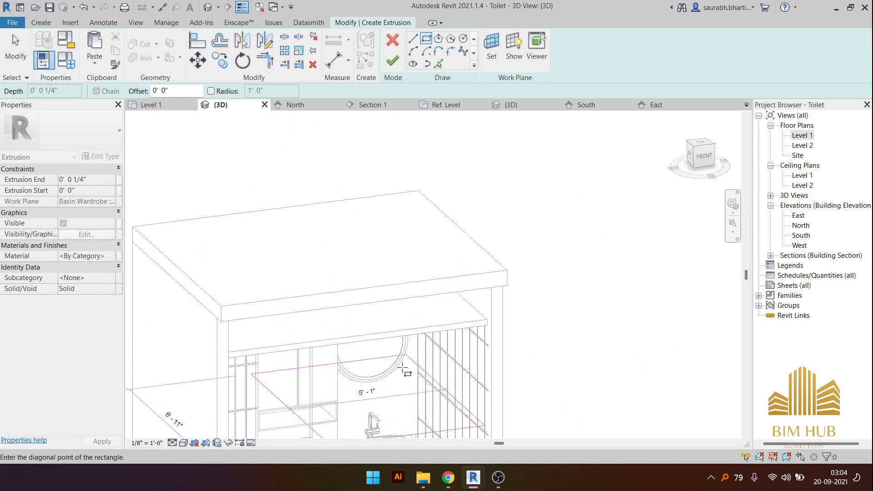
pyautogui.moveTo(415, 365); pyautogui.dragTo(445, 212, button='middle')
pyautogui.scroll(1, 453, 294)
pyautogui.scroll(3, 454, 294)
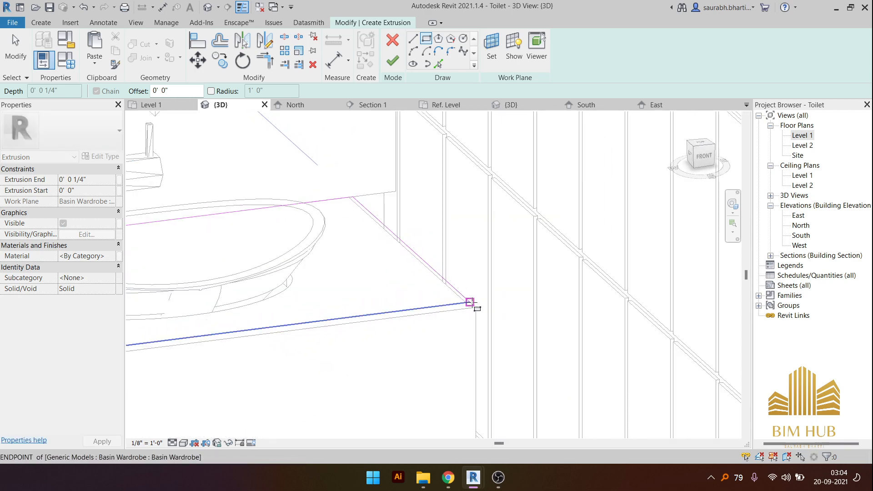
pyautogui.click(496, 325)
pyautogui.scroll(-5, 455, 318)
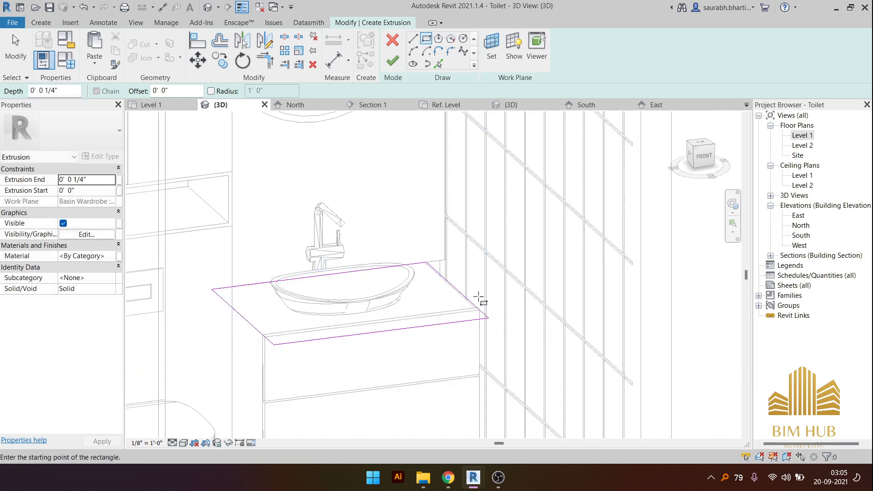
pyautogui.moveTo(526, 250); pyautogui.dragTo(500, 326, button='middle')
pyautogui.press('Escape')
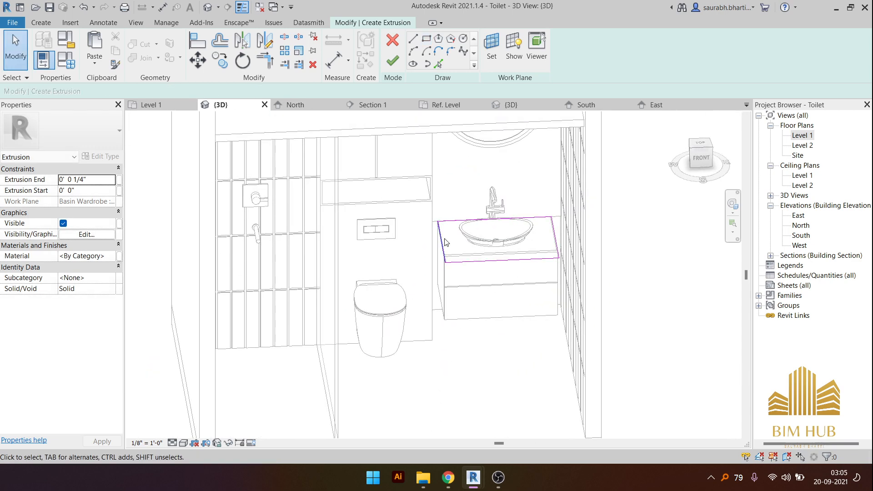
# - Move the rectangle's left and right edges outward past the basin wardrobe, making the sketch about 2' 10 3/4" wide
pyautogui.click(464, 260)
pyautogui.scroll(-3, 464, 259)
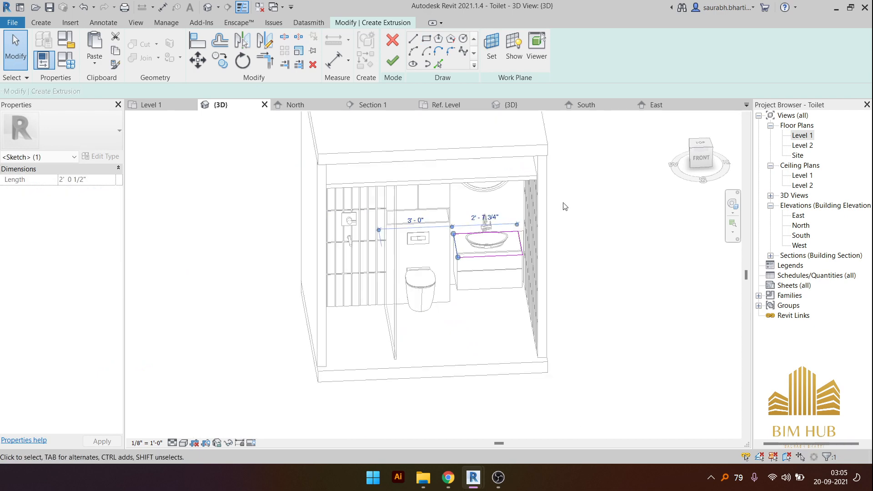
pyautogui.click(700, 144)
pyautogui.scroll(-3, 497, 282)
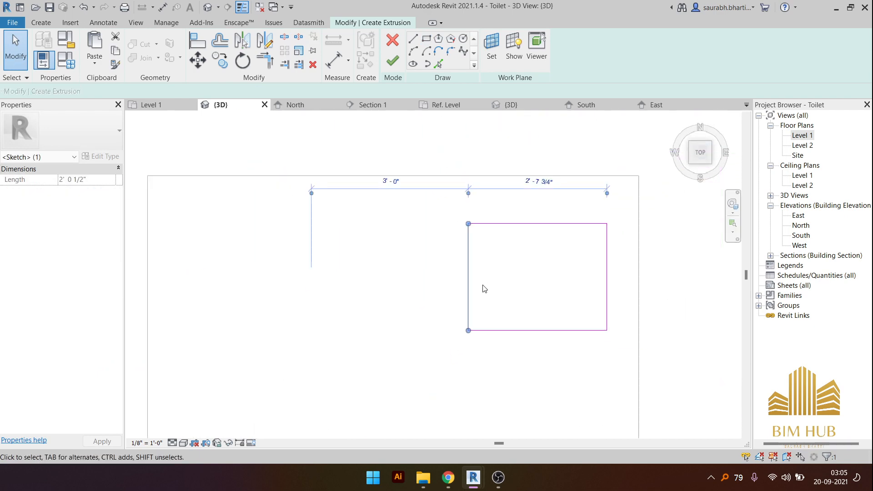
pyautogui.scroll(2, 469, 270)
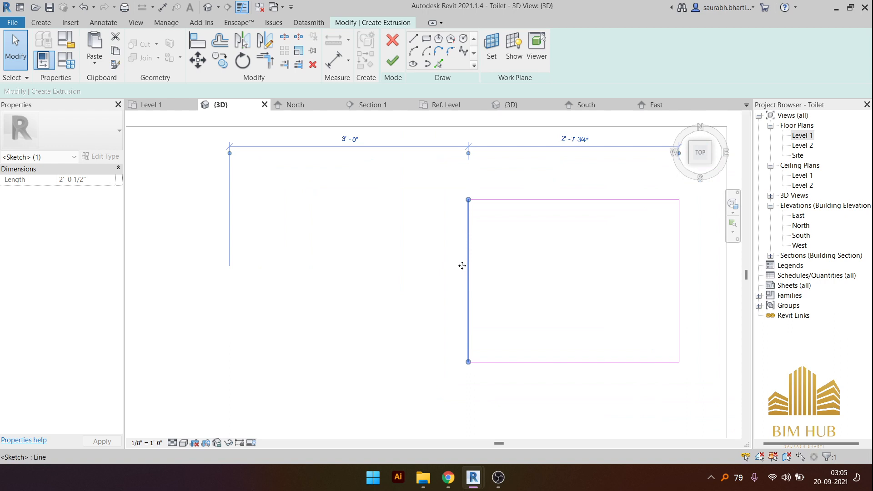
pyautogui.moveTo(452, 262); pyautogui.dragTo(461, 269)
pyautogui.moveTo(627, 282); pyautogui.dragTo(532, 288, button='middle')
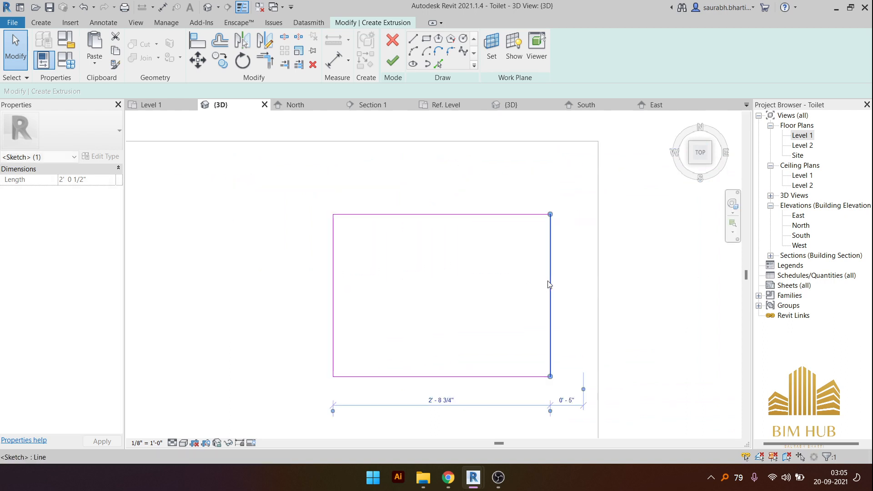
pyautogui.moveTo(547, 287); pyautogui.dragTo(613, 289)
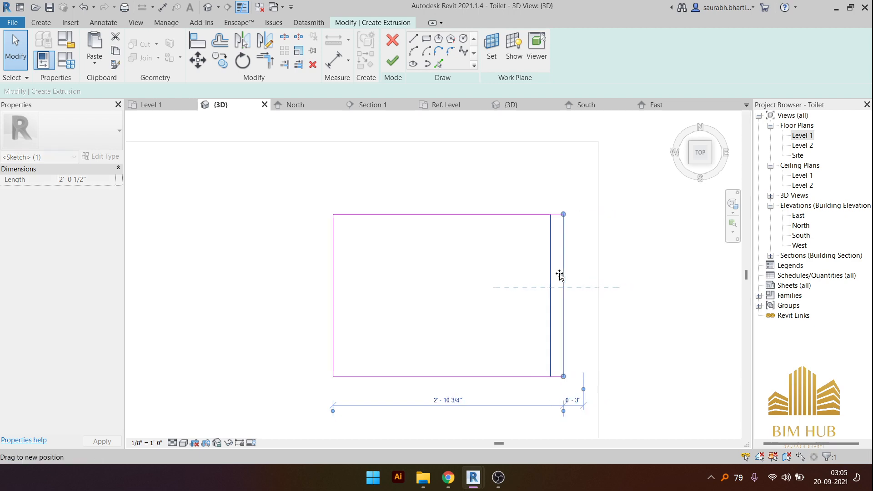
pyautogui.moveTo(561, 274); pyautogui.dragTo(563, 282)
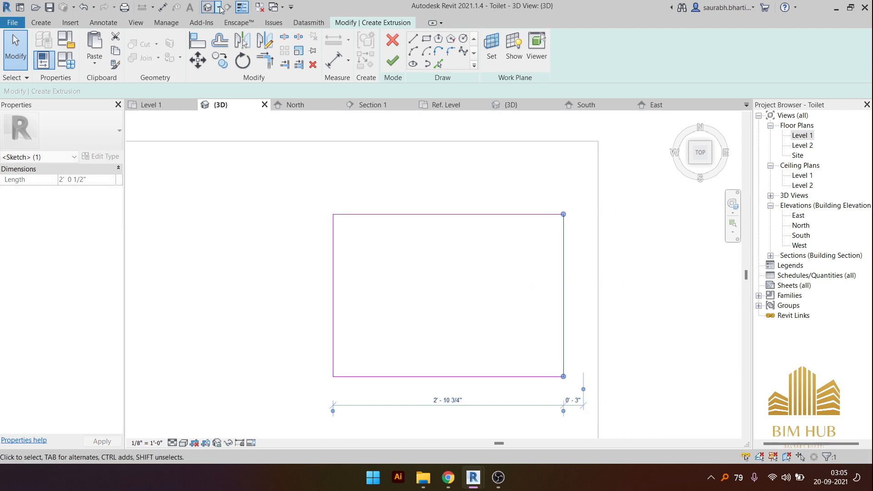
# - Shift the rectangle's right edge inward to about 0' 4" from the tiled wall side and finish the extrusion sketch
pyautogui.scroll(-2, 376, 246)
pyautogui.keyDown('shift'); pyautogui.moveTo(431, 304); pyautogui.dragTo(465, 130, button='middle'); pyautogui.keyUp('shift')
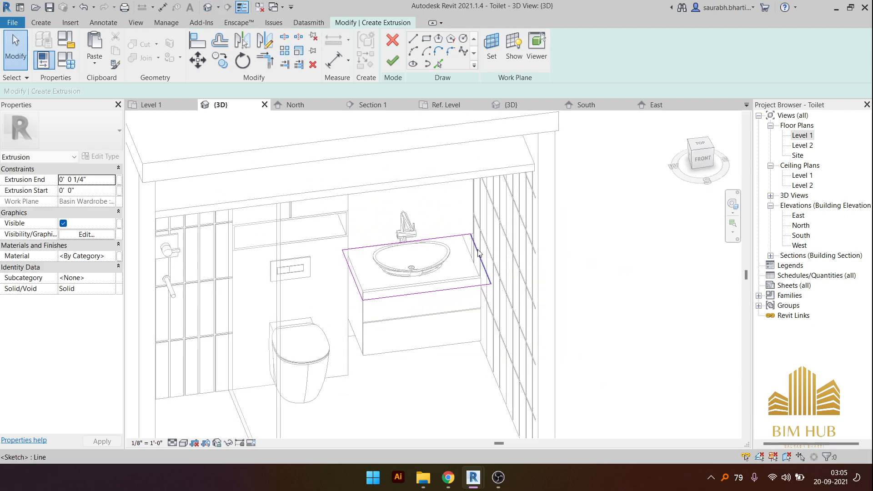
pyautogui.scroll(3, 482, 262)
pyautogui.scroll(1, 482, 263)
pyautogui.click(482, 262)
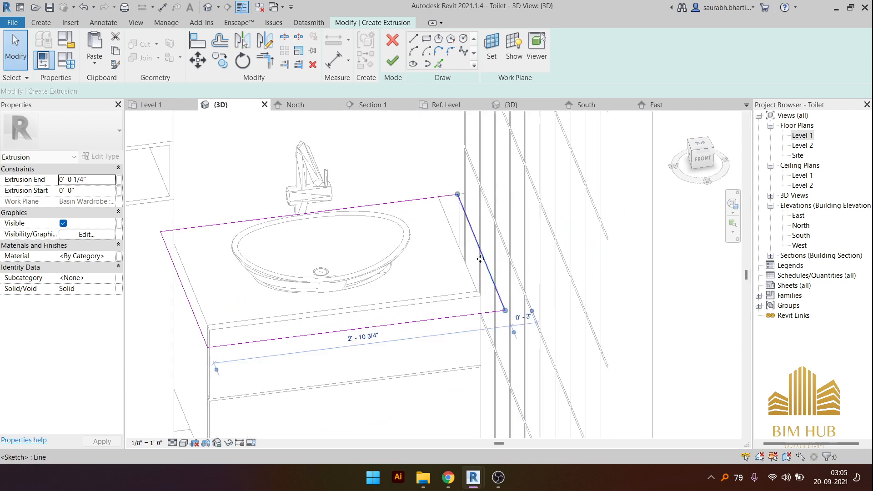
pyautogui.click(694, 163)
pyautogui.moveTo(227, 331); pyautogui.dragTo(467, 358, button='middle')
pyautogui.moveTo(430, 268); pyautogui.dragTo(430, 267)
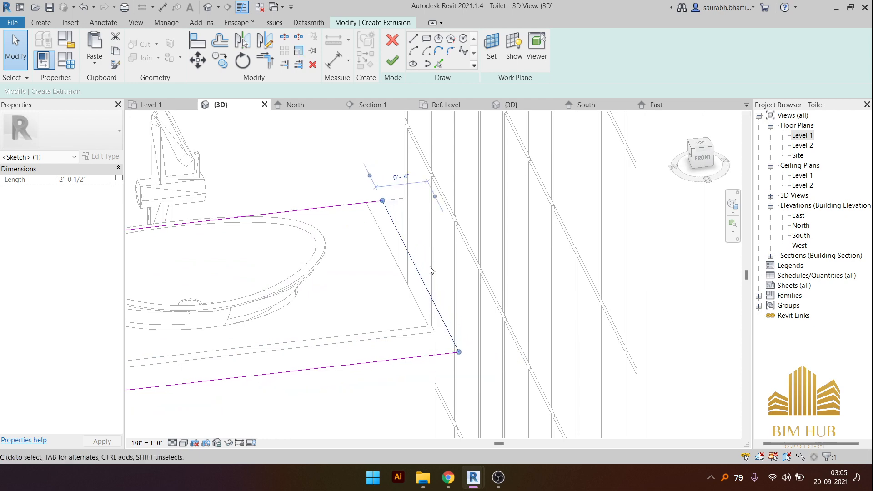
pyautogui.scroll(-2, 428, 266)
pyautogui.moveTo(421, 272)
pyautogui.keyDown('shift'); pyautogui.mouseDown(button='middle')
pyautogui.moveTo(411, 258)
pyautogui.moveTo(566, 220)
pyautogui.mouseUp(button='middle'); pyautogui.keyUp('shift')
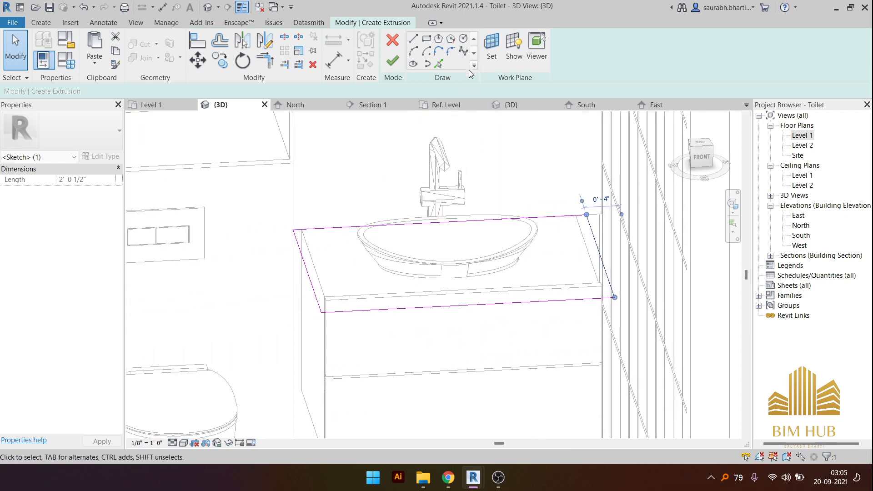
pyautogui.click(399, 66)
# - Set the countertop extrusion's start to 0' 0" and its end to 0' 1", and finish the in-place model
pyautogui.scroll(-2, 441, 200)
pyautogui.click(460, 253)
pyautogui.moveTo(441, 203)
pyautogui.keyDown('shift'); pyautogui.mouseDown(button='middle')
pyautogui.moveTo(482, 284)
pyautogui.moveTo(487, 254)
pyautogui.mouseUp(button='middle'); pyautogui.keyUp('shift')
pyautogui.keyDown('shift'); pyautogui.moveTo(447, 253); pyautogui.dragTo(142, 216, button='middle'); pyautogui.keyUp('shift')
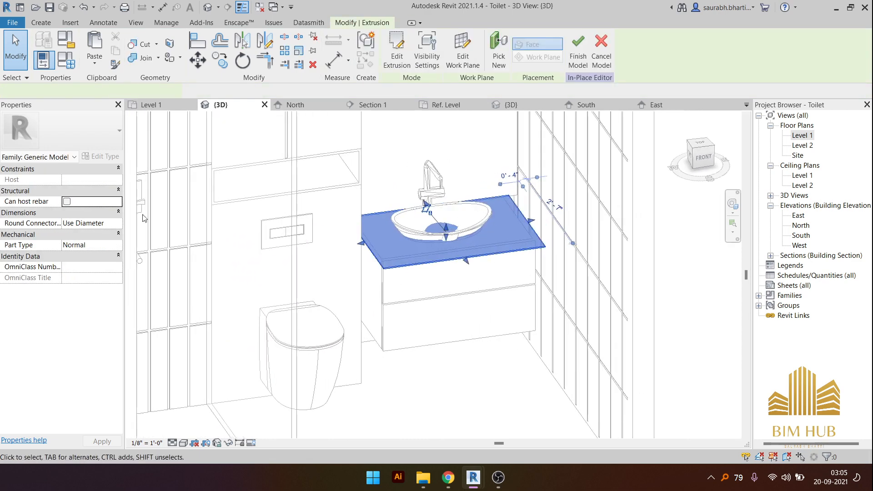
pyautogui.scroll(-5, 255, 194)
pyautogui.moveTo(255, 194); pyautogui.dragTo(348, 275, button='middle')
pyautogui.click(410, 235)
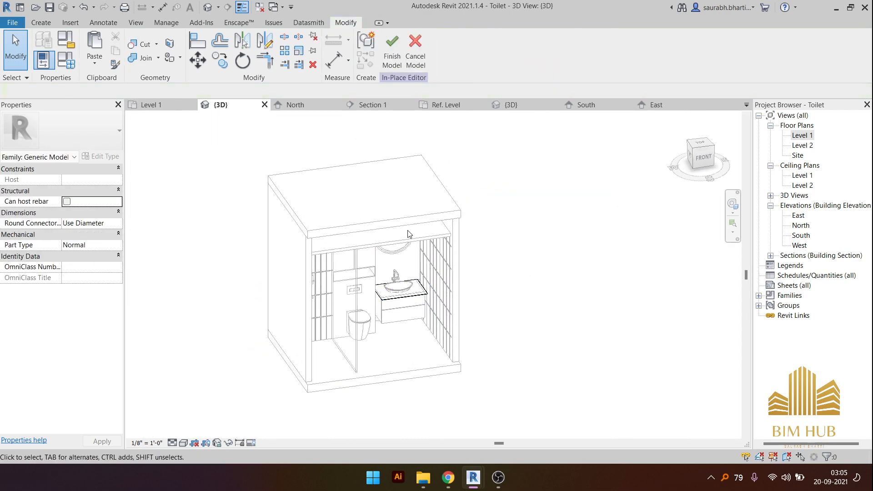
pyautogui.click(420, 296)
pyautogui.keyDown('shift'); pyautogui.moveTo(421, 296); pyautogui.dragTo(401, 271, button='middle'); pyautogui.keyUp('shift')
pyautogui.scroll(2, 396, 281)
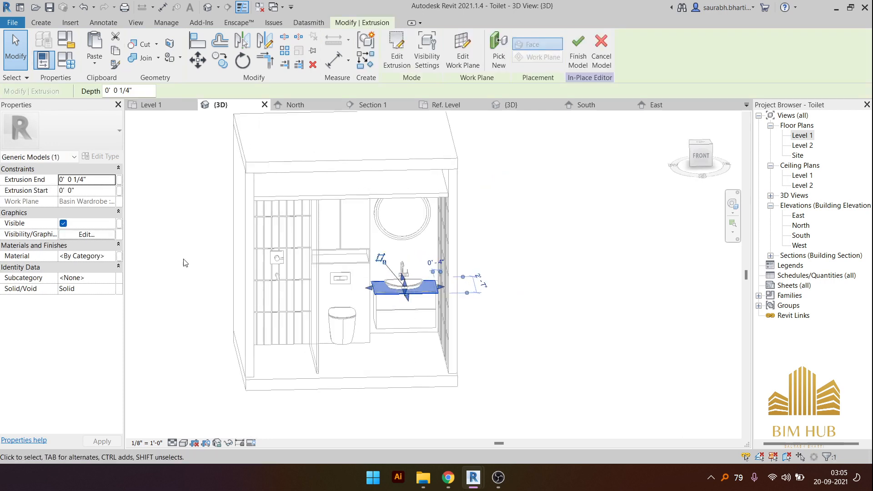
pyautogui.click(89, 192)
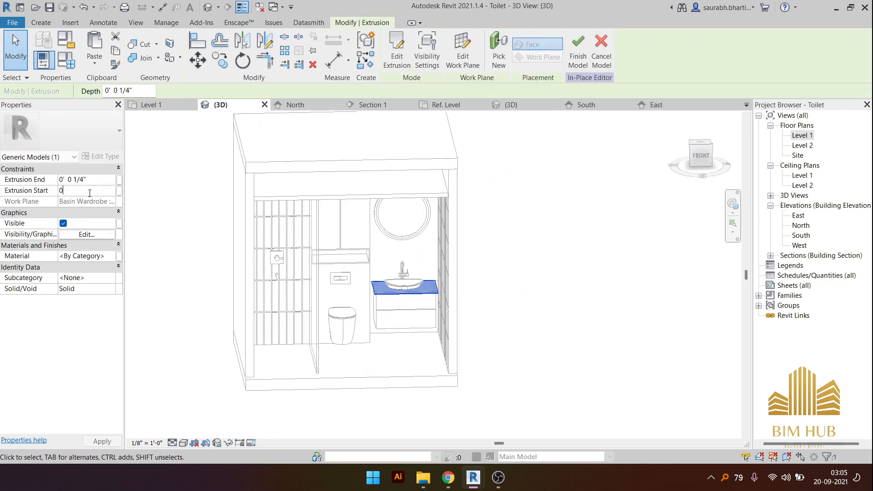
pyautogui.press('Return')
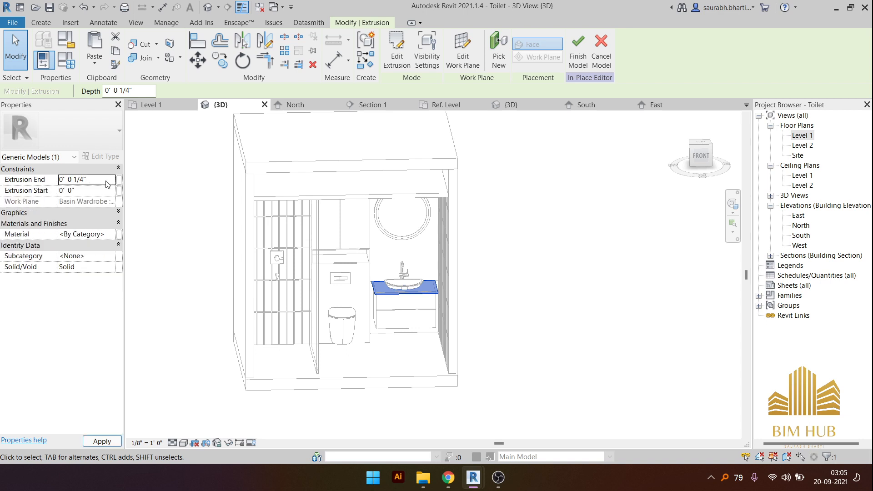
pyautogui.click(588, 221)
pyautogui.keyDown('shift'); pyautogui.moveTo(409, 286); pyautogui.dragTo(406, 320, button='middle'); pyautogui.keyUp('shift')
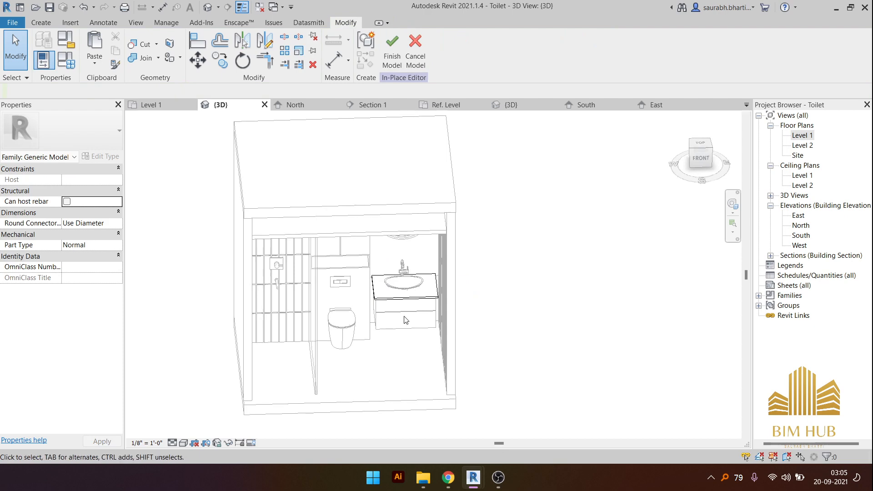
pyautogui.click(392, 45)
# - Temporarily hide the Level 2 roof slab and the ceiling below it to expose the toilet interior
pyautogui.click(410, 206)
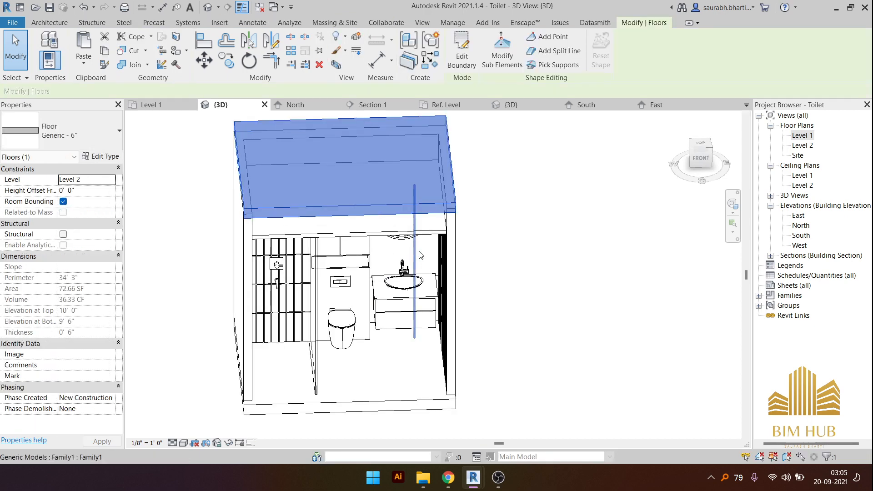
pyautogui.keyDown('ctrl'); pyautogui.click(417, 232); pyautogui.keyUp('ctrl')
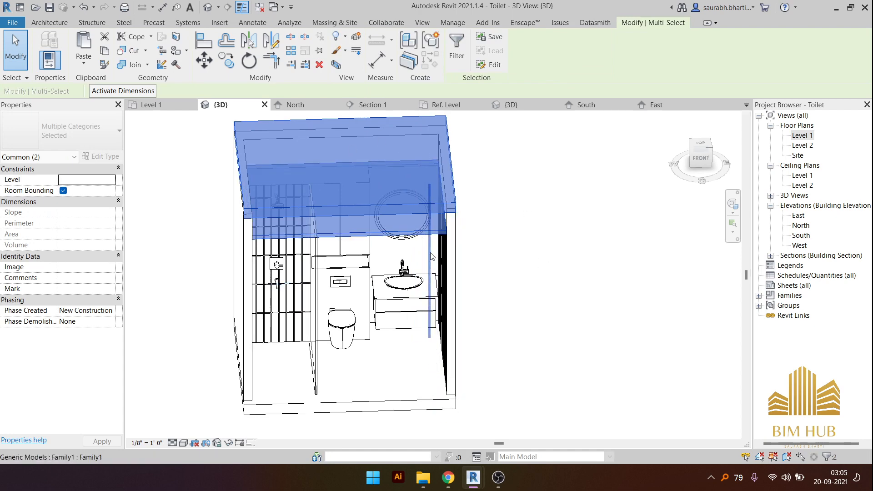
pyautogui.press('h')
pyautogui.press('h')
# - Edit the marble countertop in place from above, adding the basin's outer elliptical rim as an opening to its extrusion sketch, and finish the sketch
pyautogui.click(425, 291)
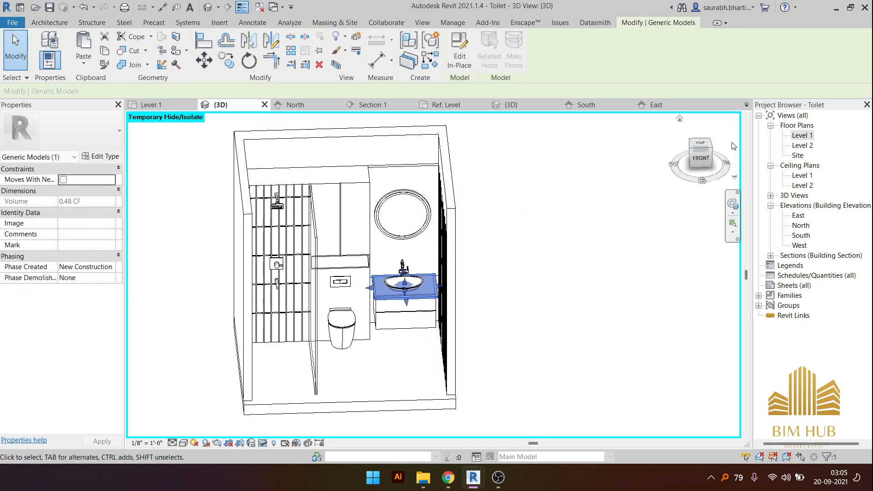
pyautogui.click(699, 147)
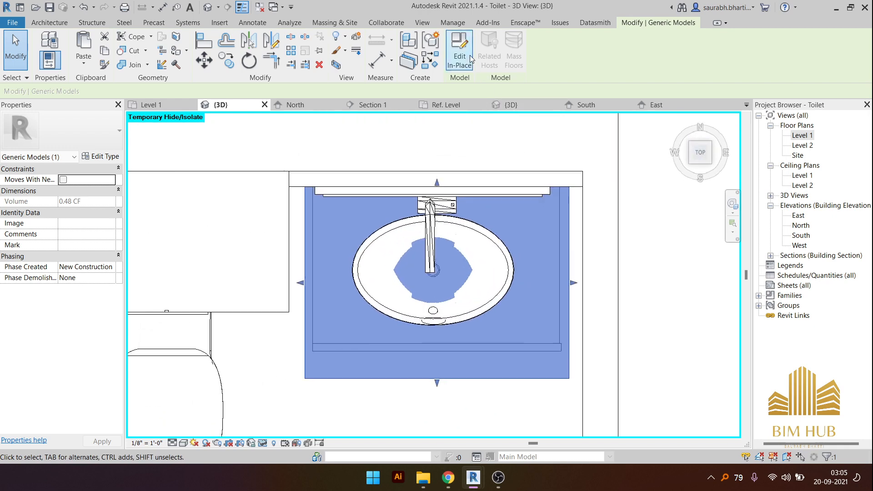
pyautogui.click(470, 56)
pyautogui.click(514, 361)
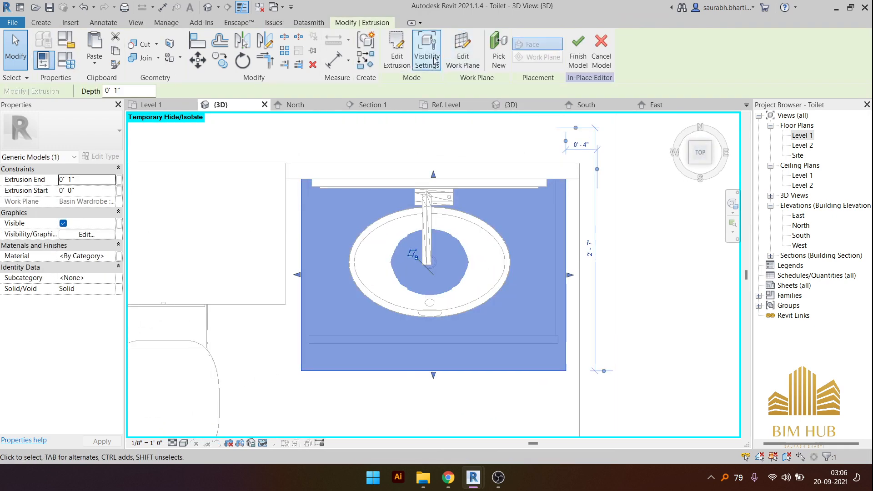
pyautogui.click(427, 50)
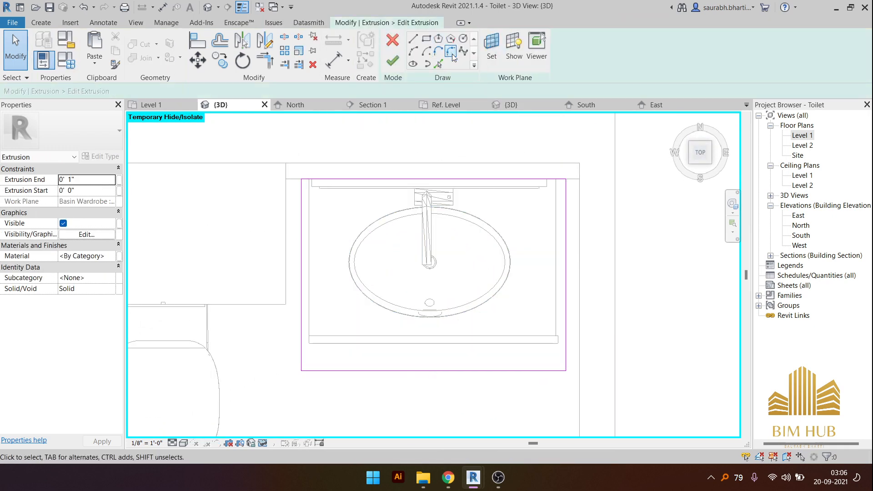
pyautogui.click(437, 64)
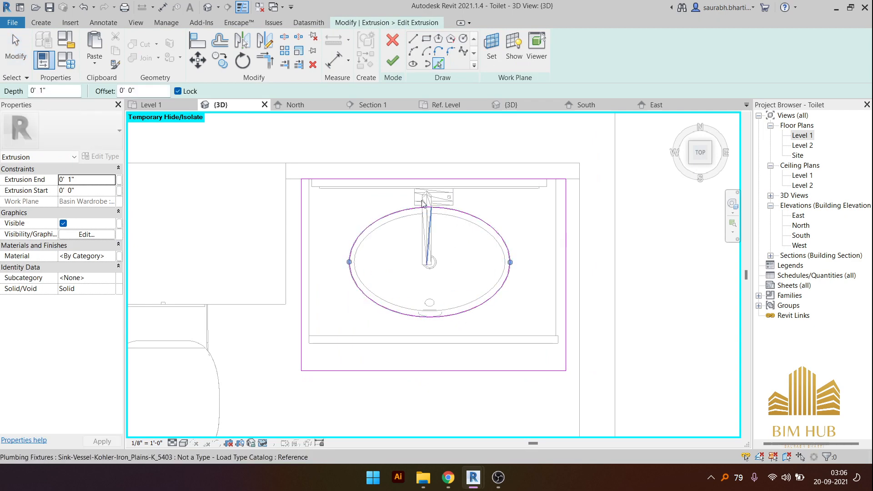
pyautogui.click(392, 60)
pyautogui.moveTo(418, 172)
pyautogui.keyDown('shift'); pyautogui.mouseDown(button='middle')
pyautogui.moveTo(435, 156)
pyautogui.moveTo(458, 82)
pyautogui.mouseUp(button='middle'); pyautogui.keyUp('shift')
pyautogui.press('Escape')
pyautogui.keyDown('shift'); pyautogui.moveTo(452, 256); pyautogui.dragTo(448, 243, button='middle'); pyautogui.keyUp('shift')
# - Reopen the countertop extrusion's sketch and trace a smaller ellipse inside the existing opening from the basin's lower edge
pyautogui.click(464, 243)
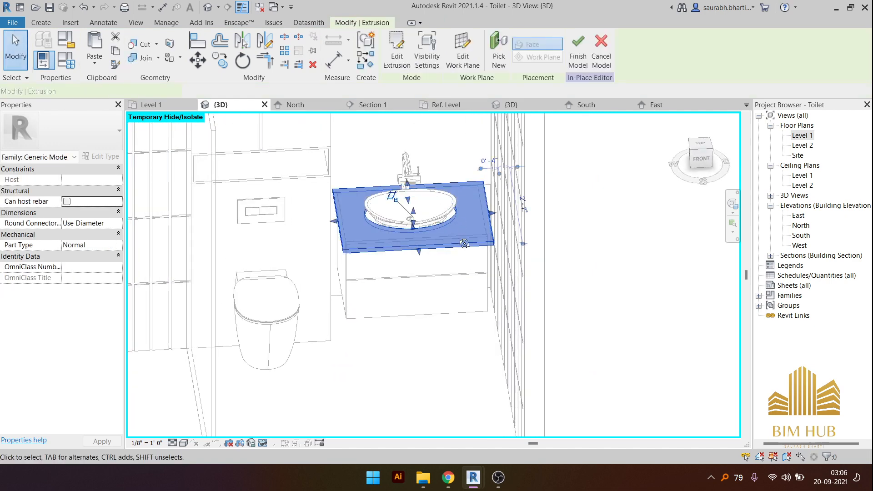
pyautogui.doubleClick(464, 243)
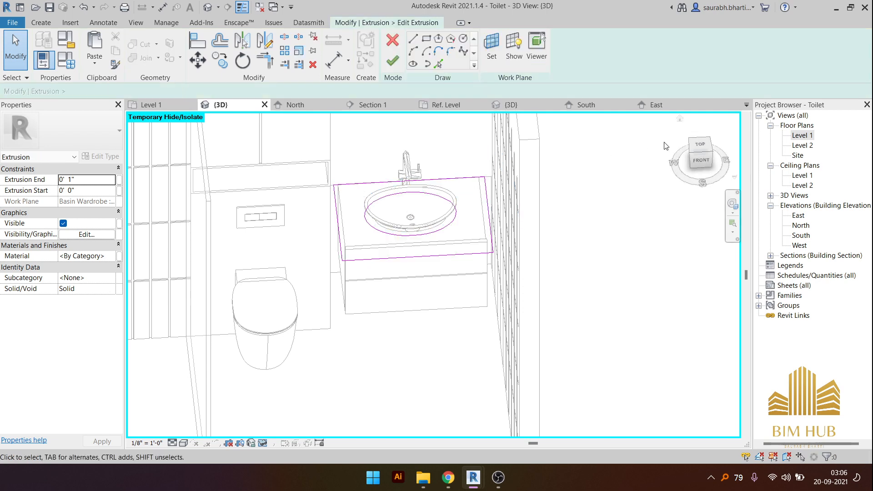
pyautogui.click(700, 145)
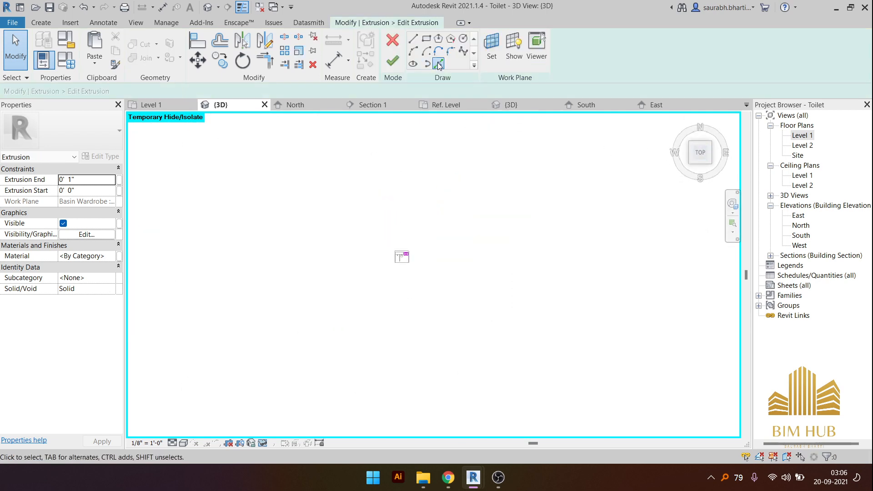
pyautogui.click(439, 64)
pyautogui.scroll(8, 391, 257)
pyautogui.keyDown('shift'); pyautogui.moveTo(354, 270); pyautogui.dragTo(360, 266, button='middle'); pyautogui.keyUp('shift')
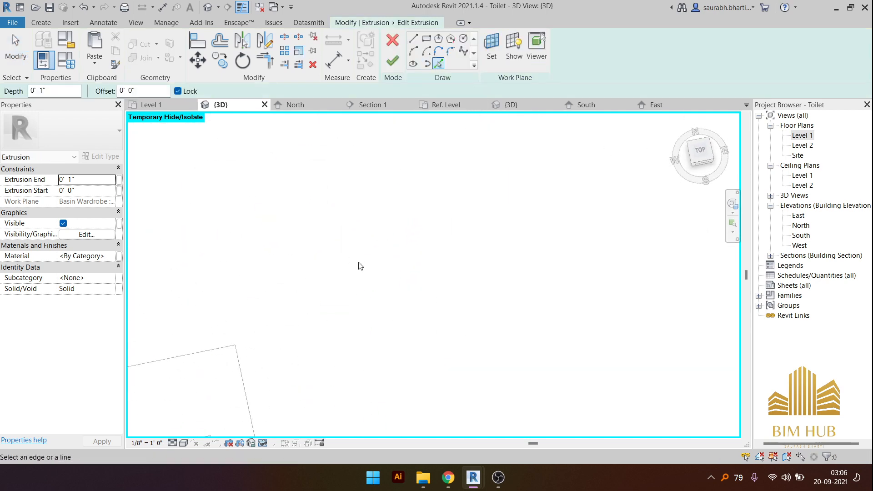
pyautogui.scroll(-8, 481, 351)
pyautogui.scroll(4, 468, 267)
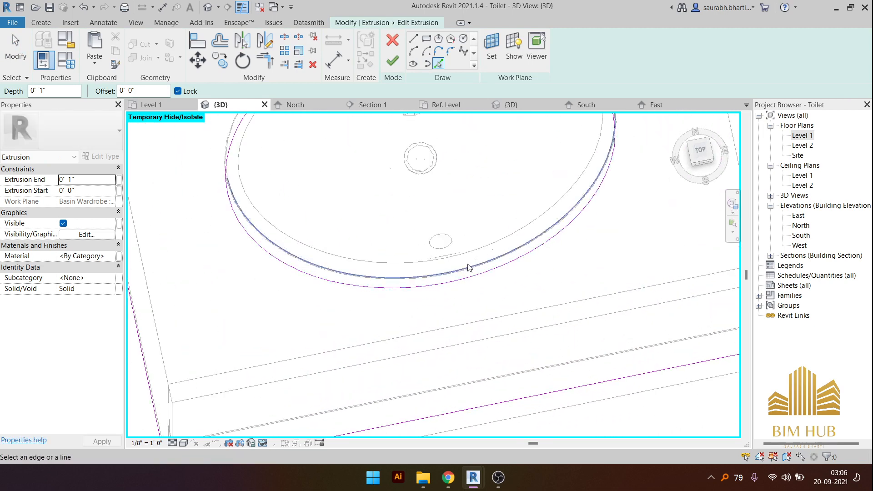
pyautogui.click(470, 267)
pyautogui.moveTo(470, 266); pyautogui.dragTo(501, 389, button='middle')
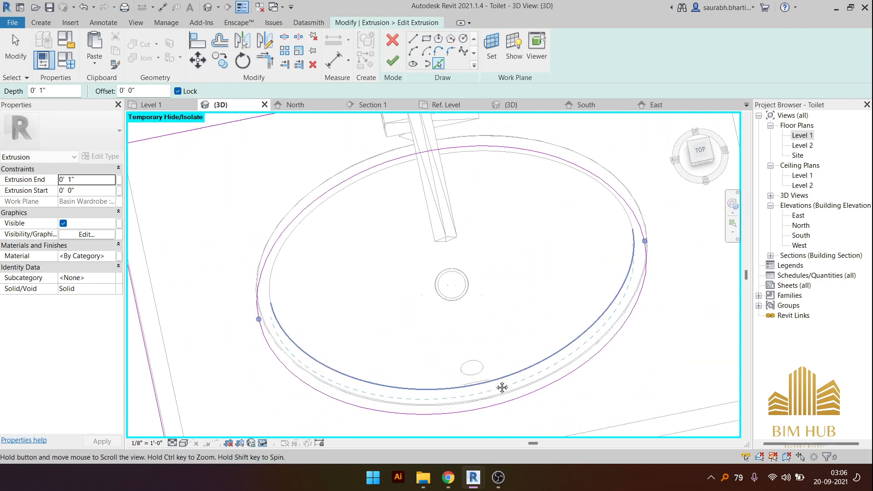
pyautogui.click(412, 160)
pyautogui.press('Escape')
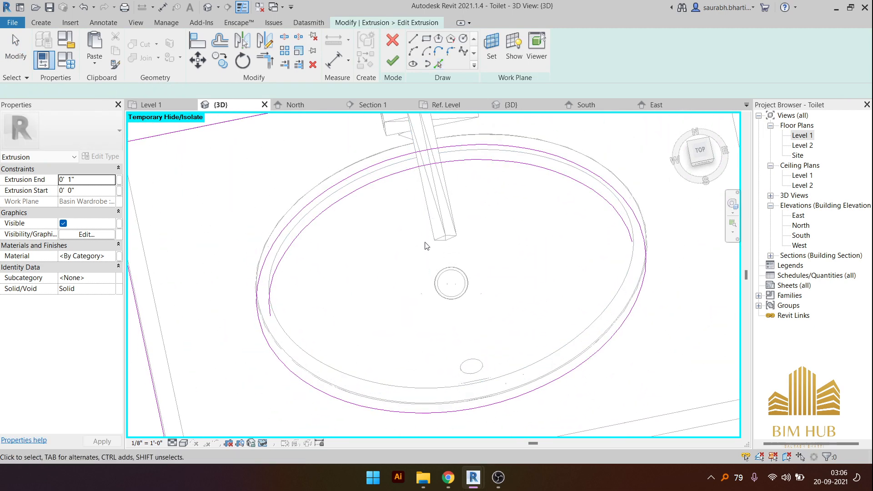
# - Complete the front half of the smaller basin ellipse and delete both halves of the larger ellipse from the countertop sketch
pyautogui.click(471, 410)
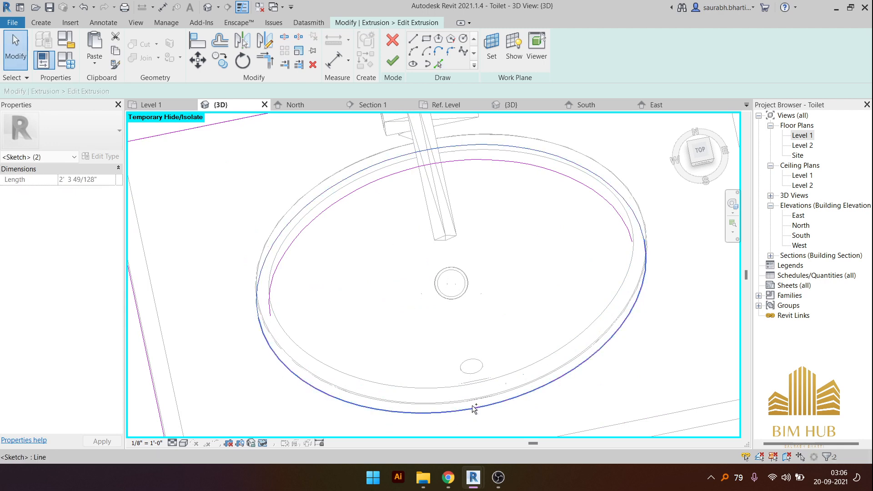
pyautogui.click(462, 389)
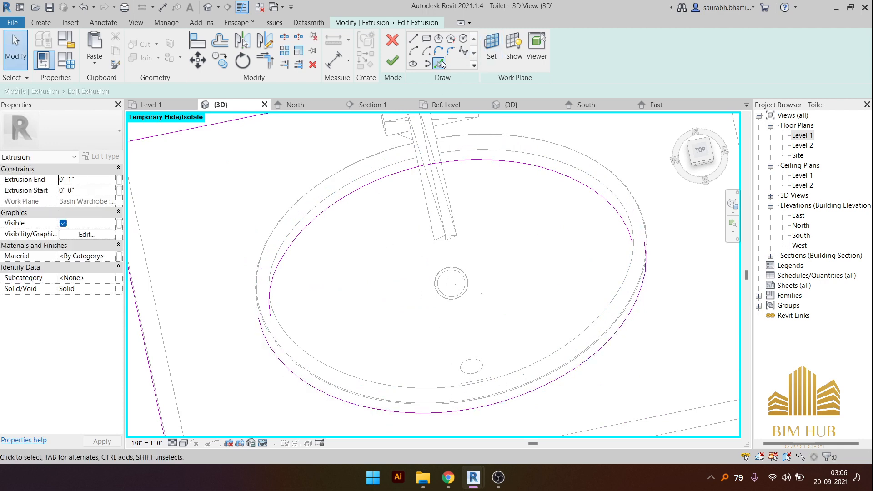
pyautogui.click(439, 63)
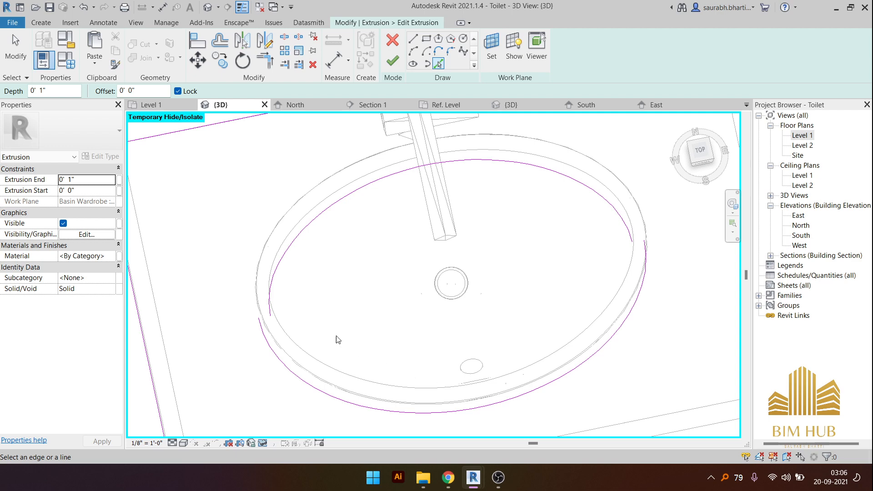
pyautogui.keyDown('shift'); pyautogui.moveTo(386, 345); pyautogui.dragTo(442, 253, button='middle'); pyautogui.keyUp('shift')
pyautogui.scroll(-1, 442, 253)
pyautogui.press('Escape')
pyautogui.scroll(-1, 480, 176)
pyautogui.moveTo(481, 175); pyautogui.dragTo(410, 331, button='middle')
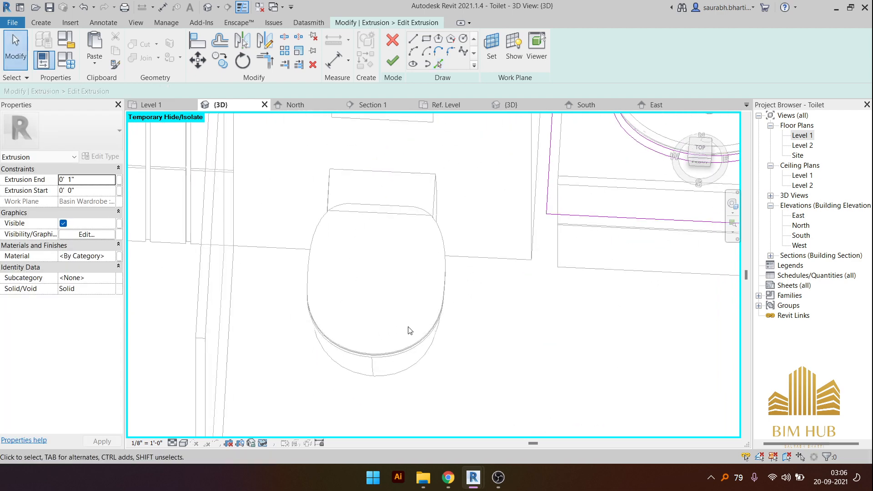
pyautogui.moveTo(533, 229)
pyautogui.mouseDown(button='middle')
pyautogui.moveTo(514, 250)
pyautogui.moveTo(286, 323)
pyautogui.mouseUp(button='middle')
pyautogui.click(438, 257)
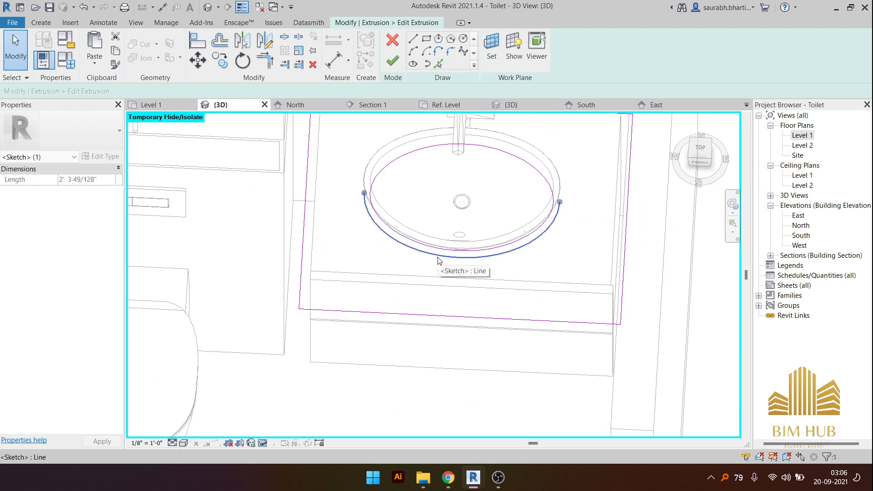
pyautogui.press('Delete')
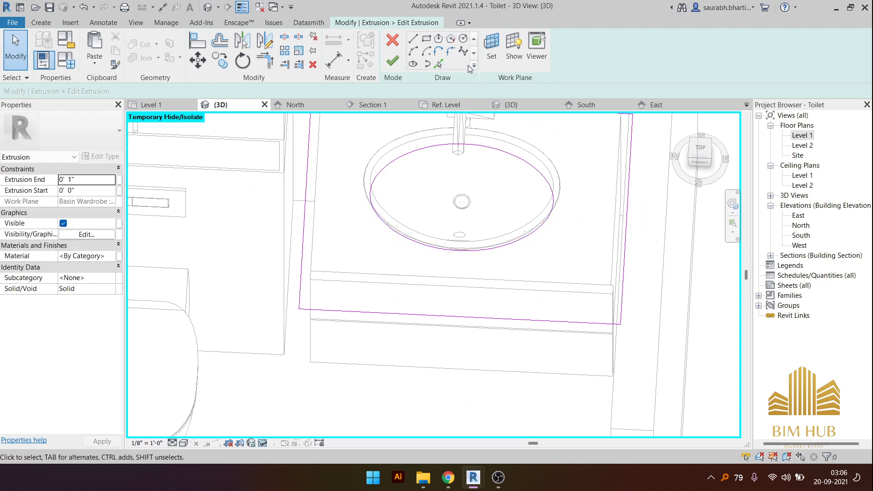
# - Finish the countertop's revised extrusion sketch and close the in-place model
pyautogui.click(393, 61)
pyautogui.scroll(-2, 457, 200)
pyautogui.moveTo(510, 254)
pyautogui.keyDown('shift'); pyautogui.mouseDown(button='middle')
pyautogui.moveTo(535, 257)
pyautogui.moveTo(464, 194)
pyautogui.moveTo(502, 164)
pyautogui.moveTo(499, 148)
pyautogui.moveTo(526, 181)
pyautogui.mouseUp(button='middle'); pyautogui.keyUp('shift')
pyautogui.press('Escape')
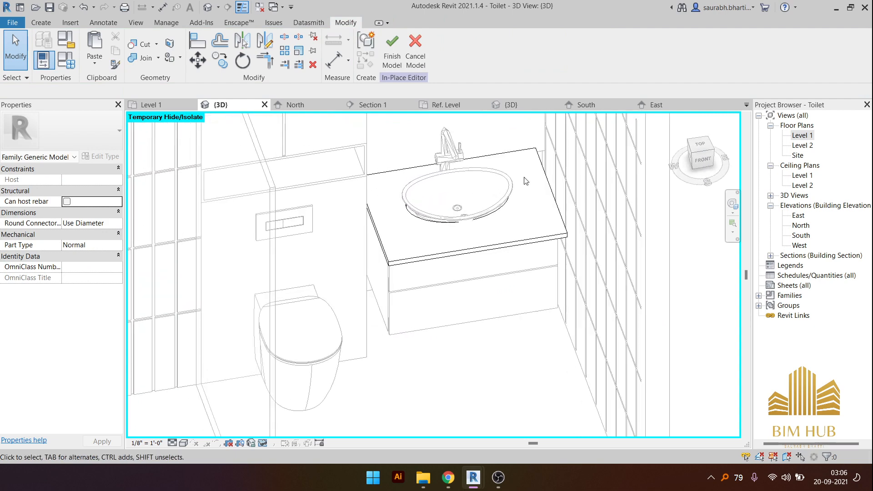
pyautogui.click(392, 50)
# - Select the marble countertop and import the Marble 01 material from the Stones category of the Enscape Material Library
pyautogui.click(521, 236)
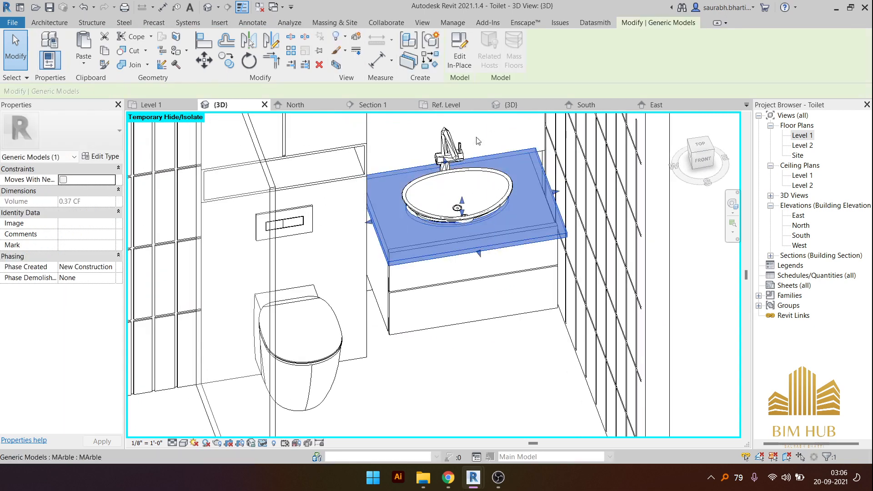
pyautogui.keyDown('shift'); pyautogui.moveTo(447, 231); pyautogui.dragTo(242, 160, button='middle'); pyautogui.keyUp('shift')
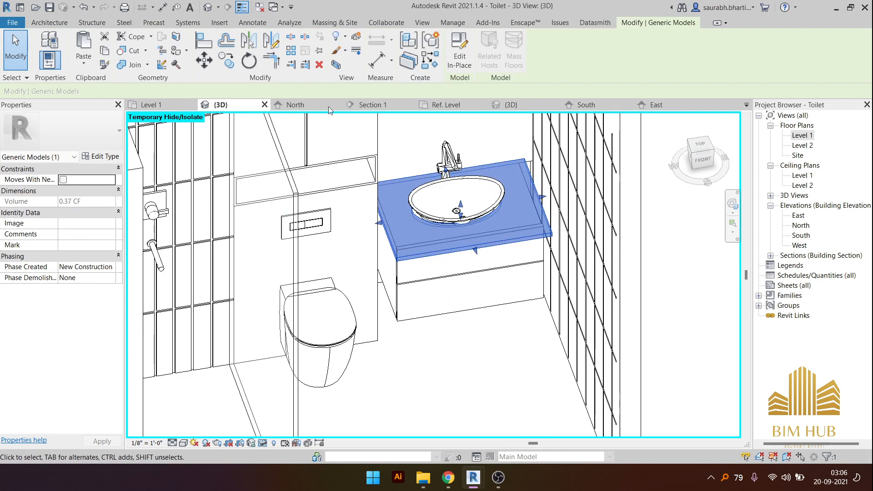
pyautogui.click(525, 22)
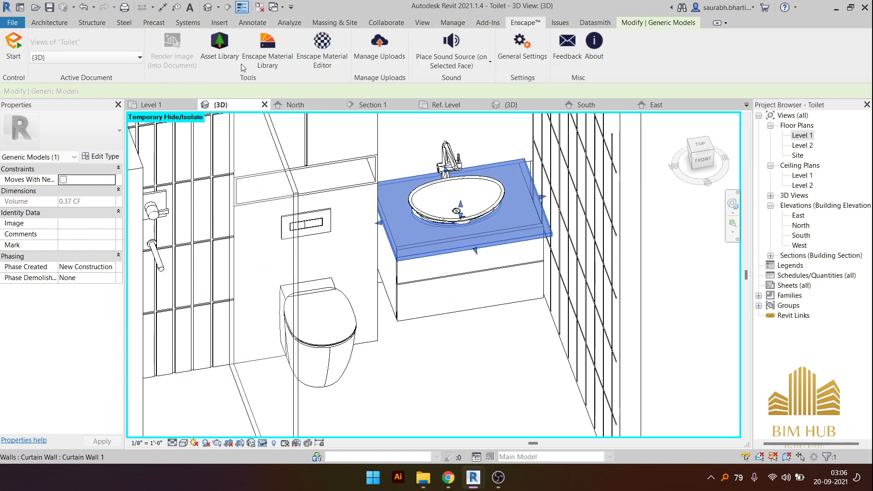
pyautogui.click(268, 49)
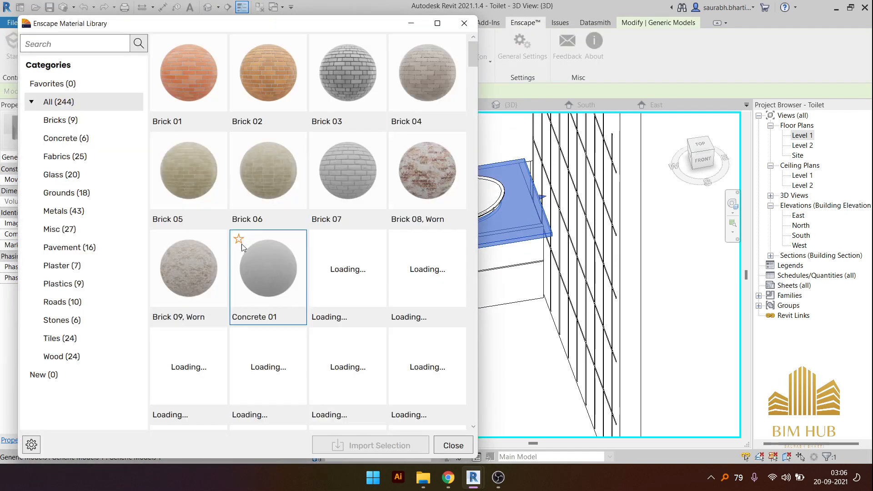
pyautogui.scroll(-15, 334, 268)
pyautogui.scroll(15, 346, 312)
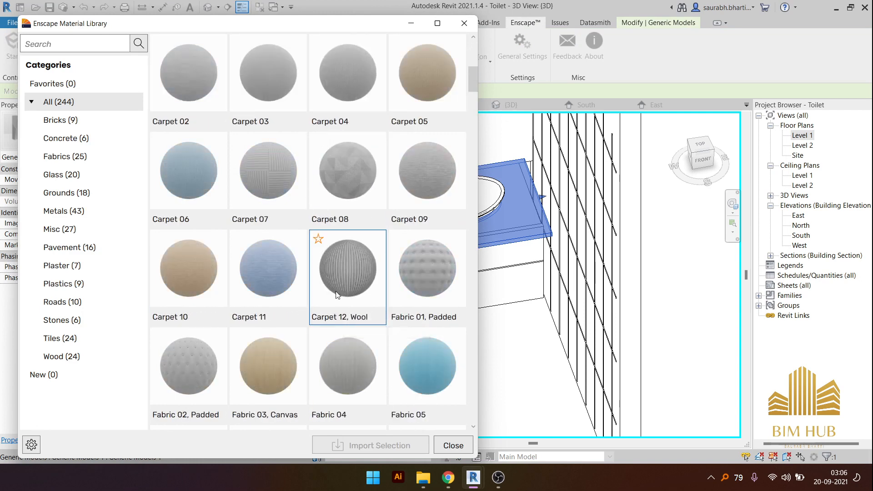
pyautogui.click(109, 324)
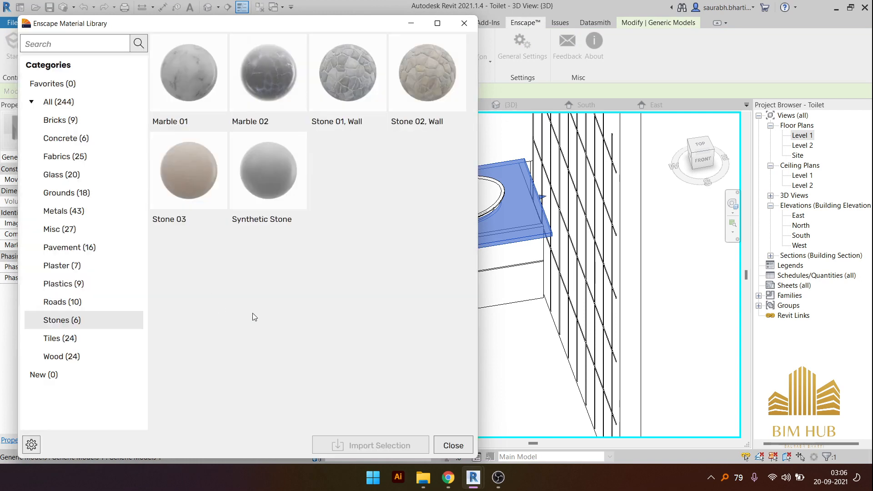
pyautogui.click(184, 69)
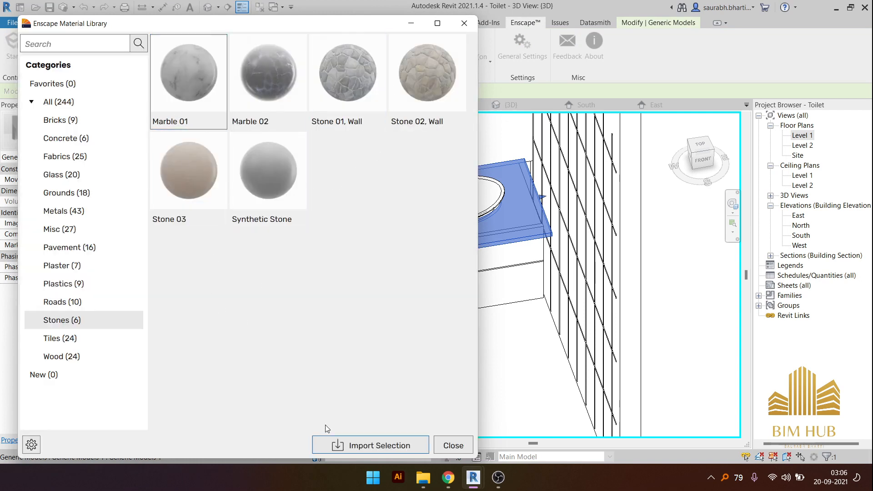
pyautogui.click(362, 445)
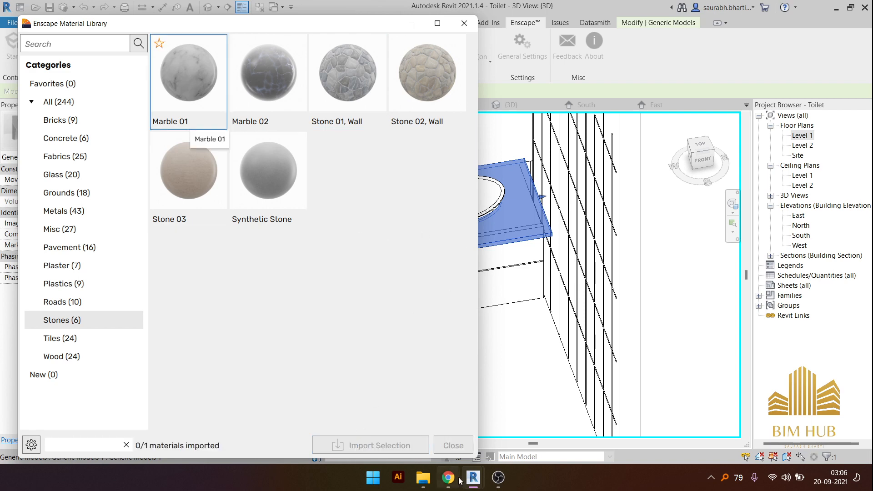
# - Close the Enscape Material Library and check the project's materials for the imported Marble 01
pyautogui.click(452, 445)
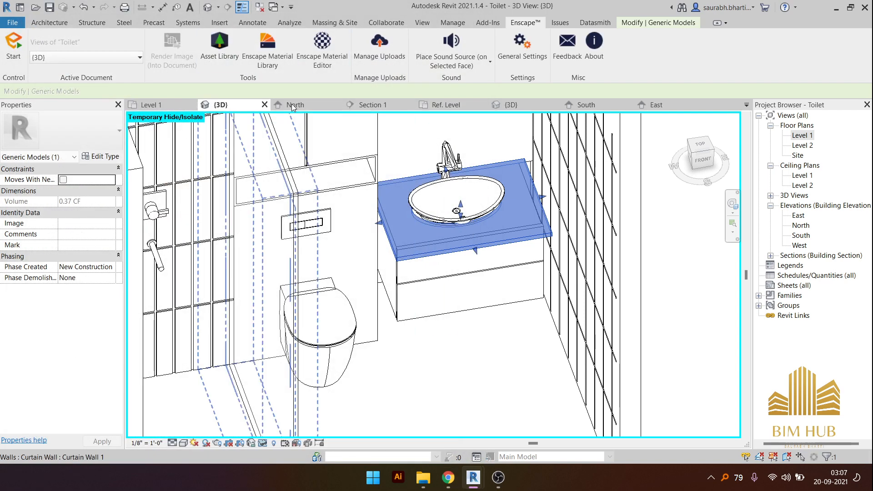
pyautogui.click(458, 25)
pyautogui.click(48, 45)
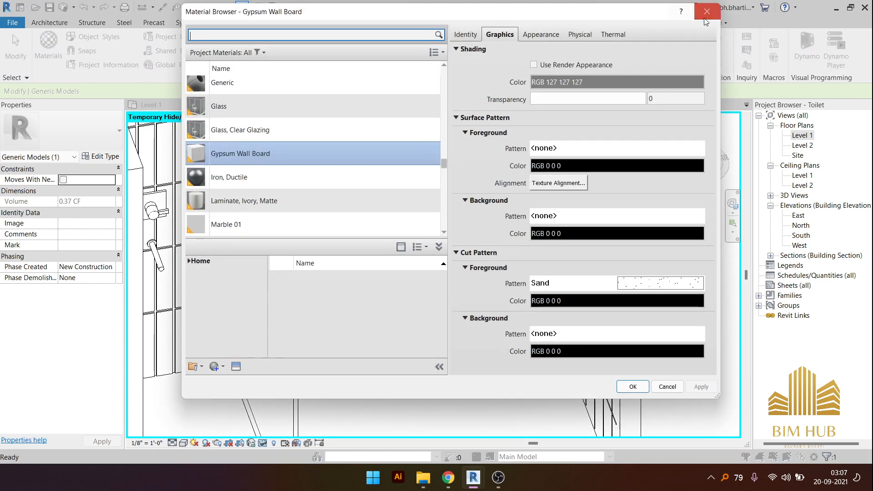
pyautogui.click(706, 16)
# - Edit the countertop in place, link its extrusion's material to a new instance parameter named maRBLE fLOOR, and finish the model
pyautogui.click(521, 240)
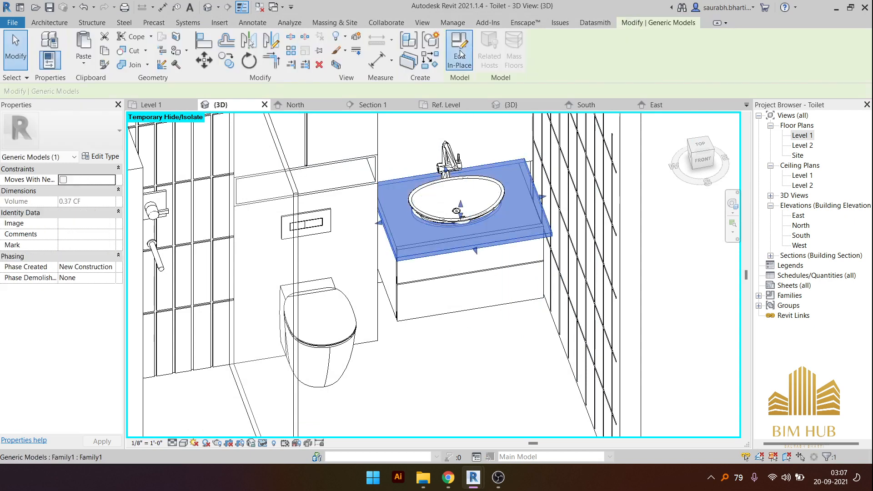
pyautogui.click(460, 54)
pyautogui.click(500, 236)
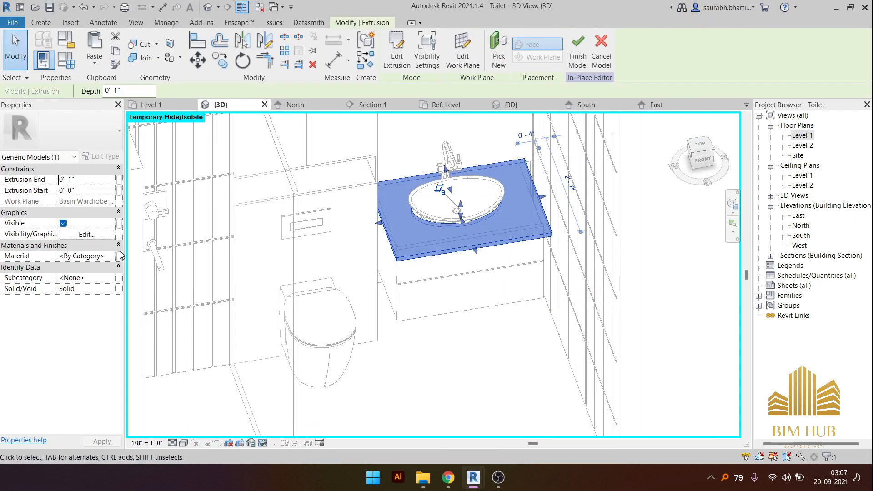
pyautogui.click(119, 256)
pyautogui.click(119, 257)
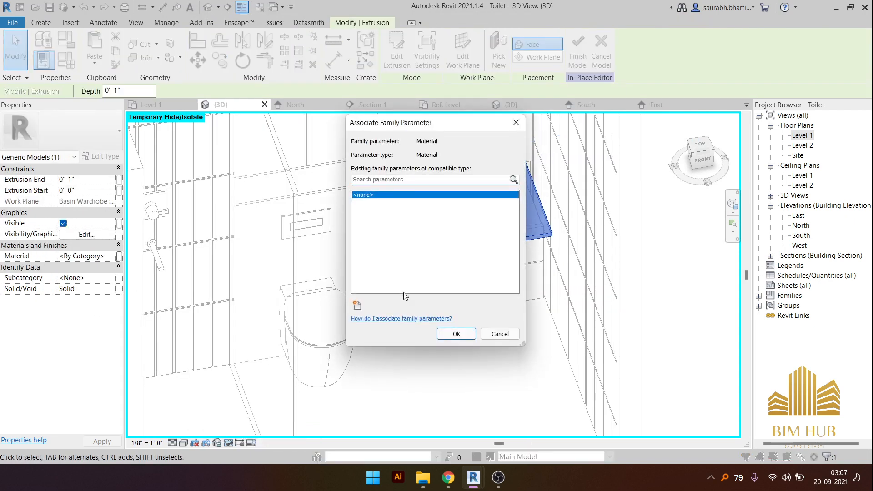
pyautogui.click(357, 306)
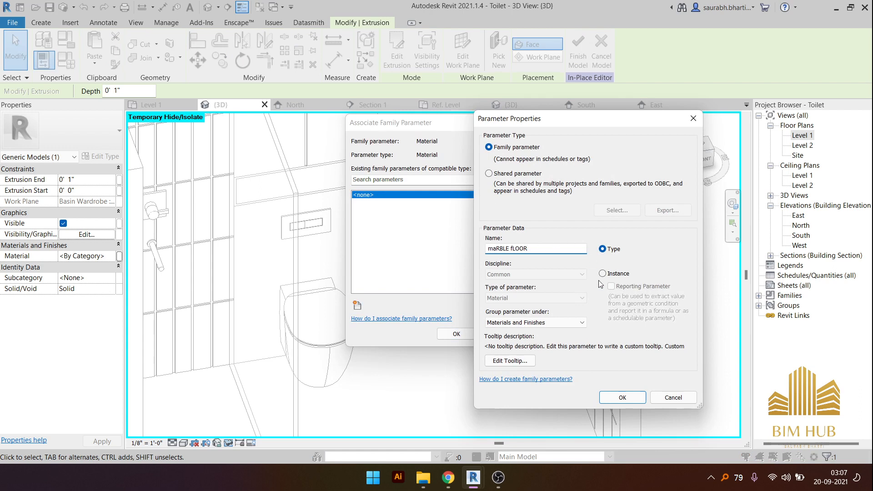
pyautogui.click(622, 398)
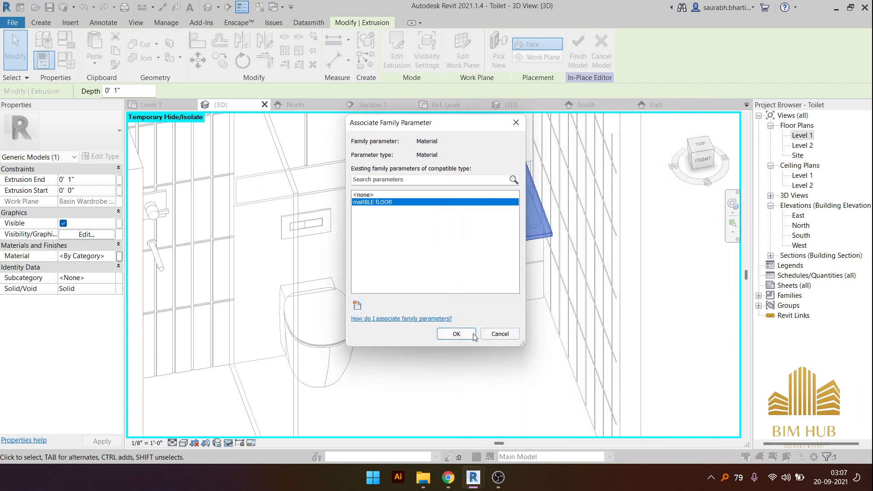
pyautogui.click(457, 333)
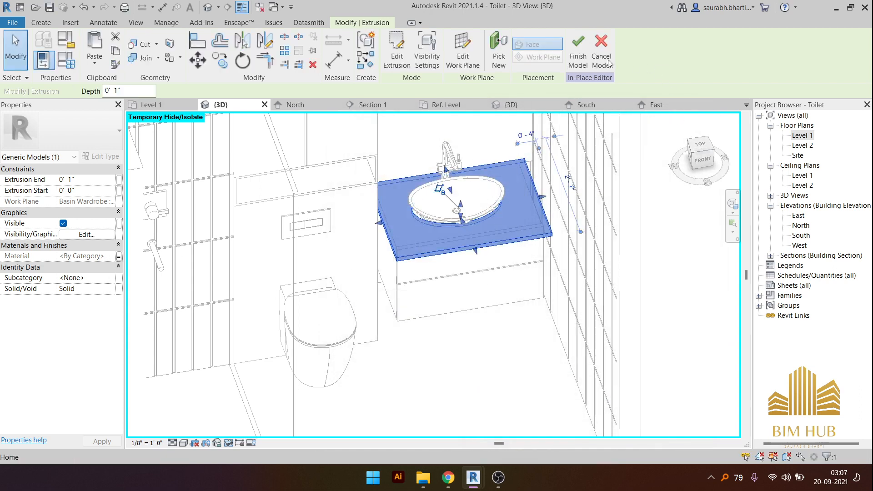
pyautogui.click(586, 51)
# - Assign the Marble 01 material to the countertop through its maRBLE fLOOR parameter
pyautogui.click(455, 240)
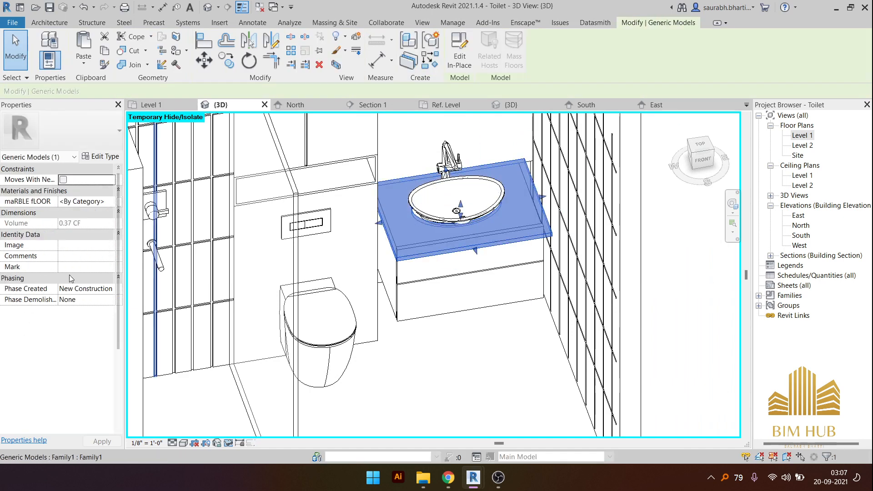
pyautogui.click(107, 203)
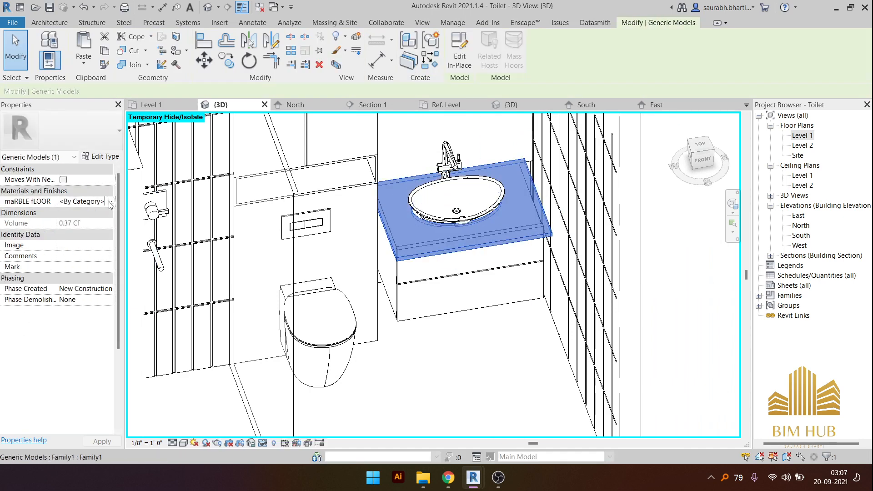
pyautogui.click(110, 202)
pyautogui.scroll(-2, 318, 163)
pyautogui.click(313, 156)
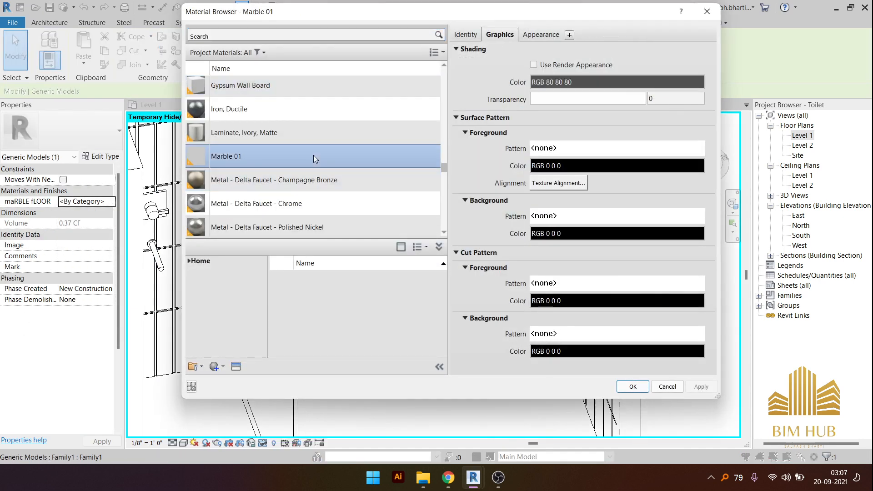
pyautogui.click(309, 175)
pyautogui.click(251, 159)
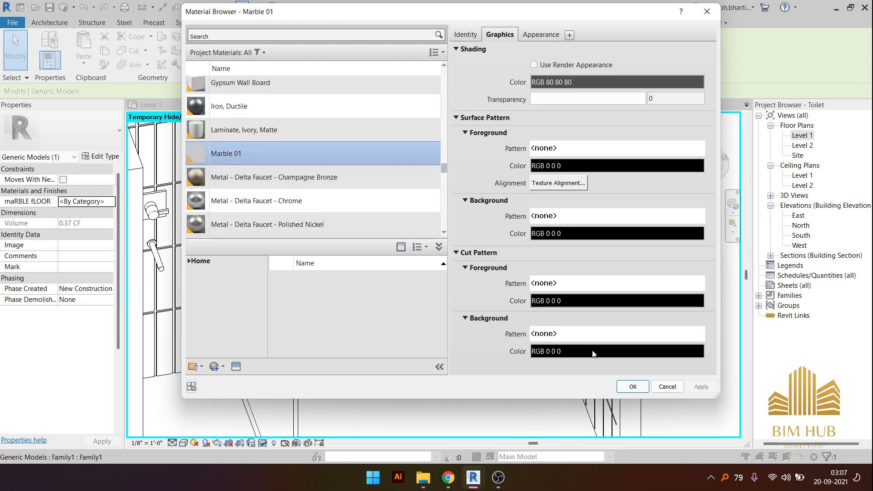
pyautogui.click(633, 387)
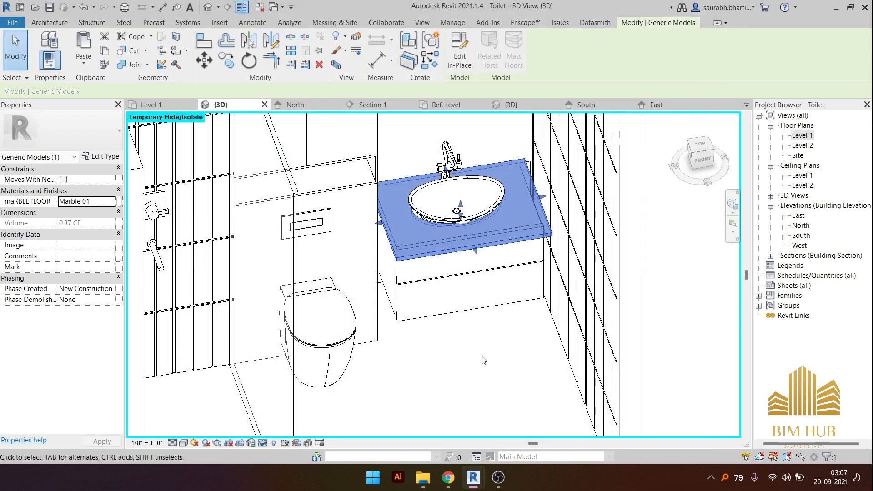
# - Select the toilet's floor slab and duplicate its Generic - 6" type under the name Marble
pyautogui.scroll(-5, 484, 360)
pyautogui.click(493, 359)
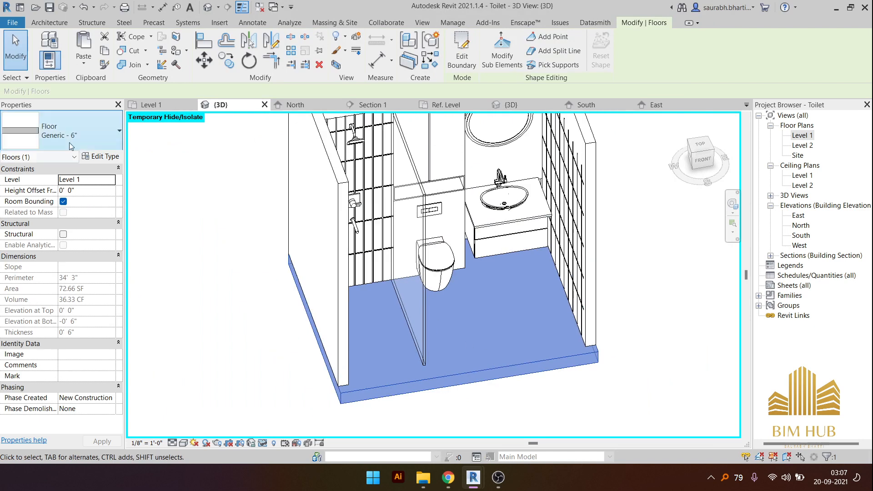
pyautogui.click(101, 155)
pyautogui.click(443, 106)
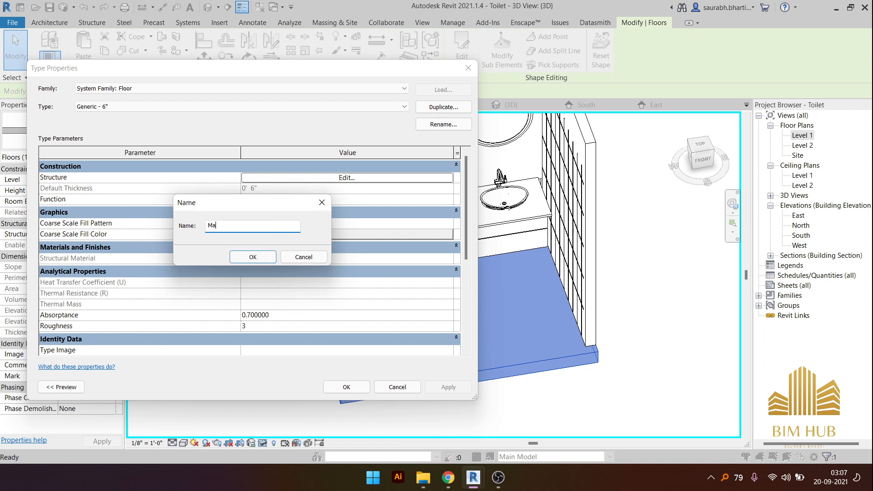
pyautogui.click(272, 258)
# - In the Marble floor type, set the structure layer to 4" and add a 2" Marble 01 layer above it
pyautogui.click(340, 178)
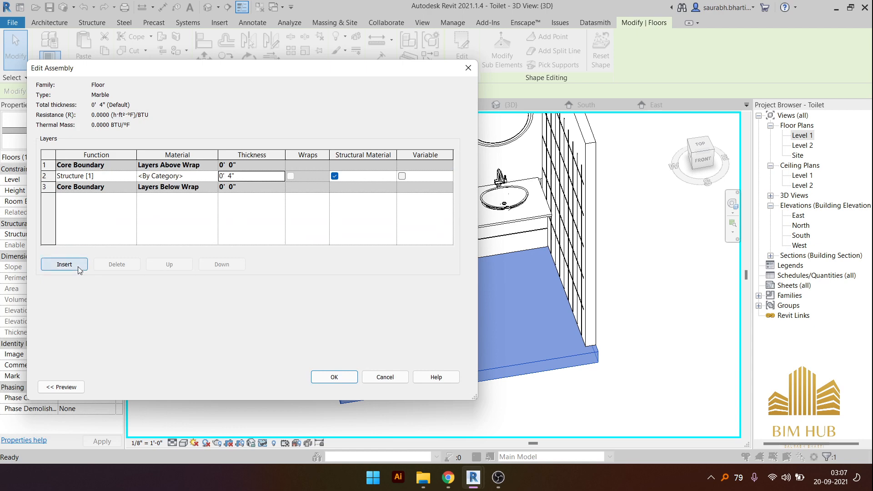
pyautogui.click(64, 264)
pyautogui.click(200, 177)
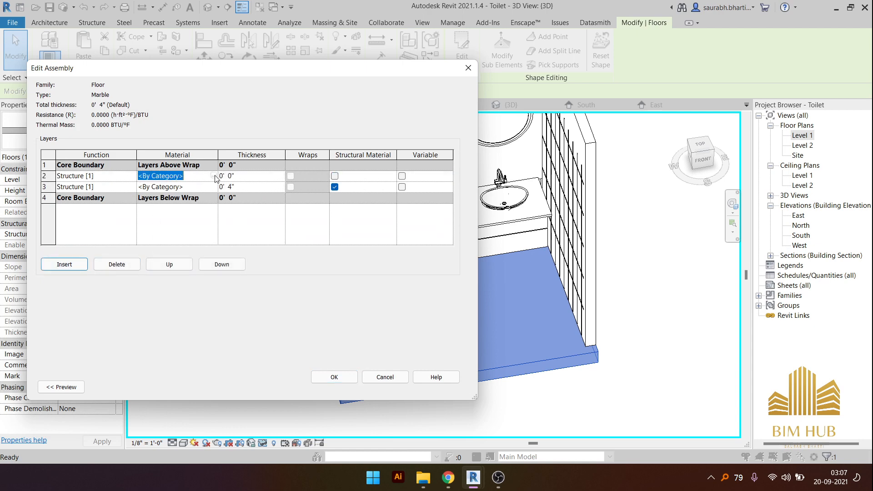
pyautogui.click(214, 176)
pyautogui.click(240, 152)
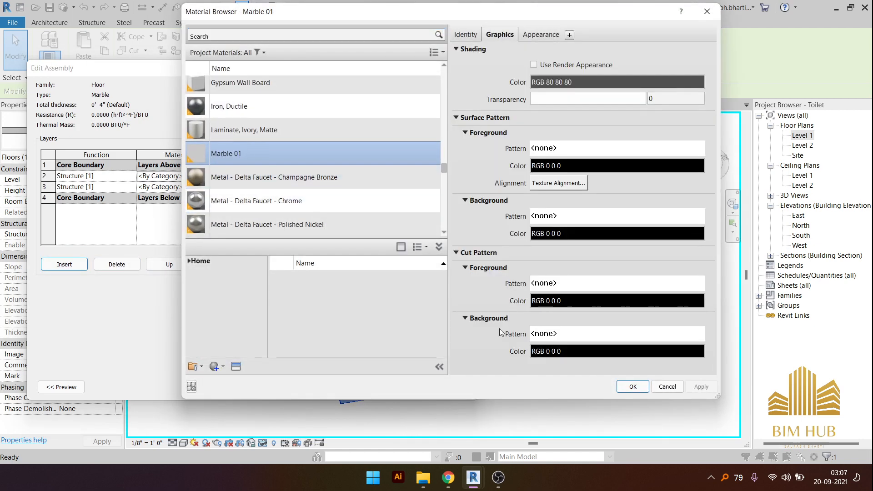
pyautogui.click(632, 386)
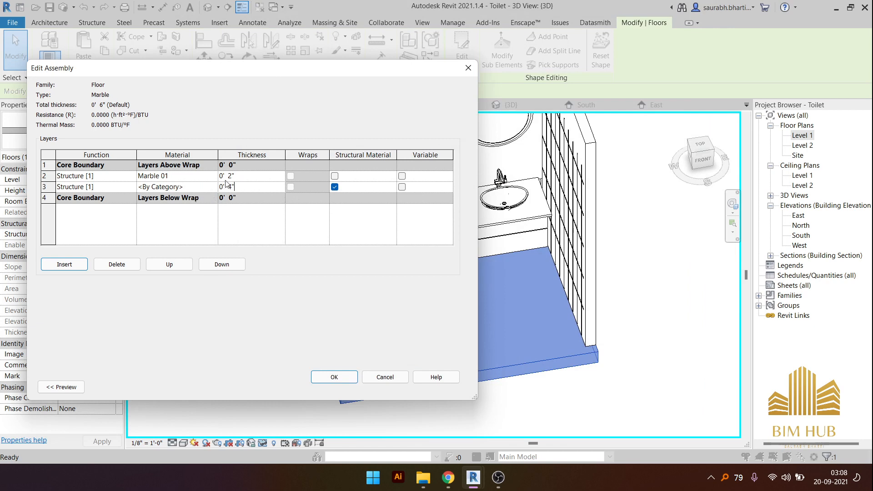
pyautogui.click(344, 380)
pyautogui.click(354, 389)
pyautogui.click(499, 400)
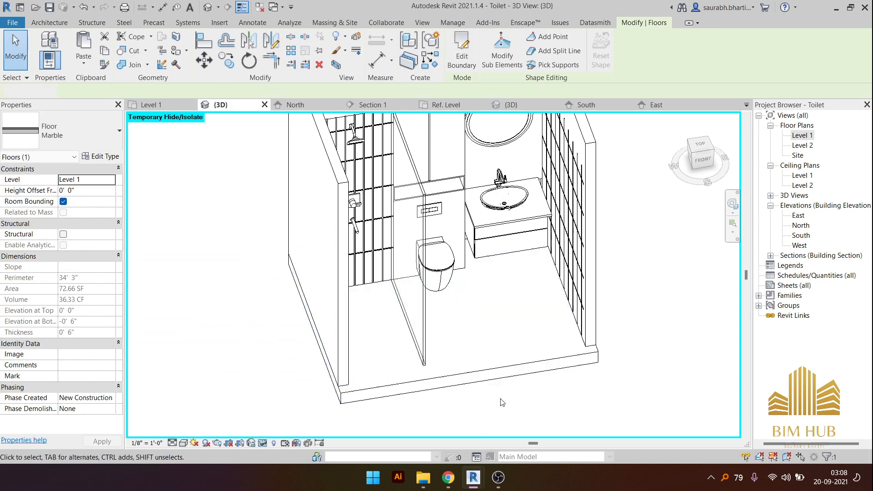
# - Reset the temporary hide/isolate in the 3D view and face the toilet interior from the front
pyautogui.keyDown('shift'); pyautogui.moveTo(571, 400); pyautogui.dragTo(561, 400, button='middle'); pyautogui.keyUp('shift')
pyautogui.press('h')
pyautogui.press('r')
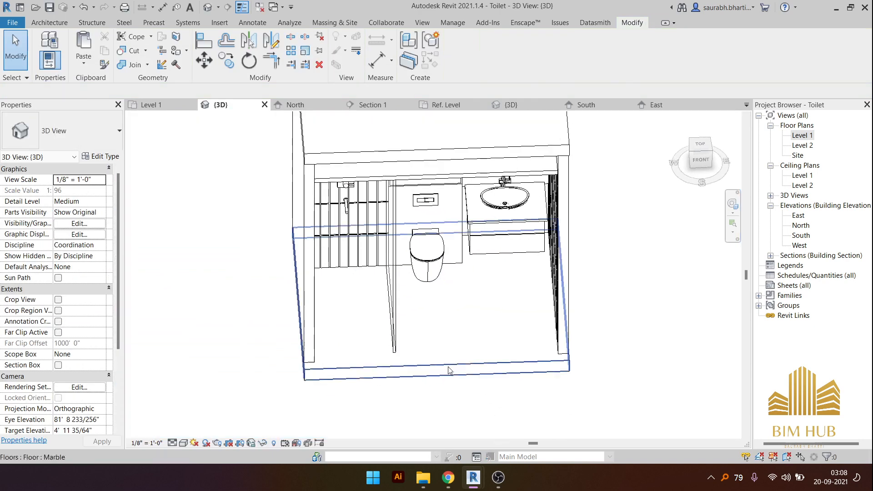
pyautogui.scroll(-2, 449, 369)
pyautogui.keyDown('shift'); pyautogui.moveTo(449, 369); pyautogui.dragTo(509, 230, button='middle'); pyautogui.keyUp('shift')
pyautogui.scroll(3, 483, 251)
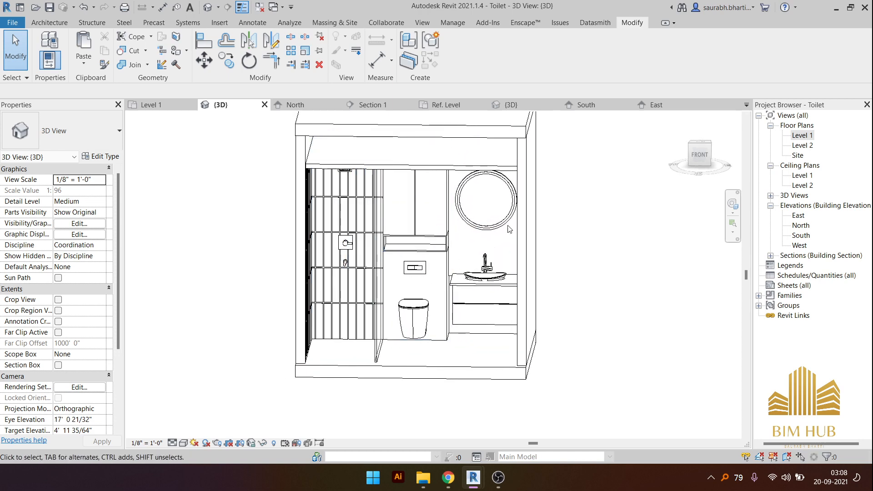
# - Open the Enscape Asset Library, filter it by the Bathroom tag, and browse the accessories
pyautogui.click(522, 22)
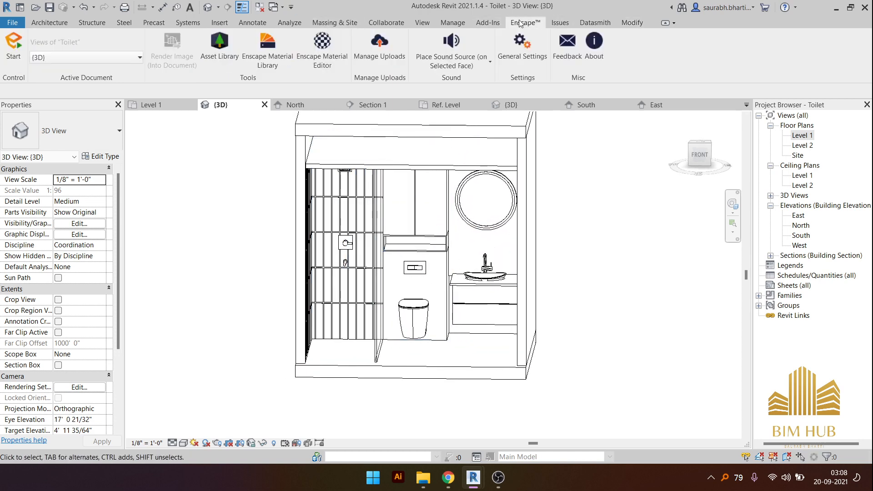
pyautogui.click(217, 50)
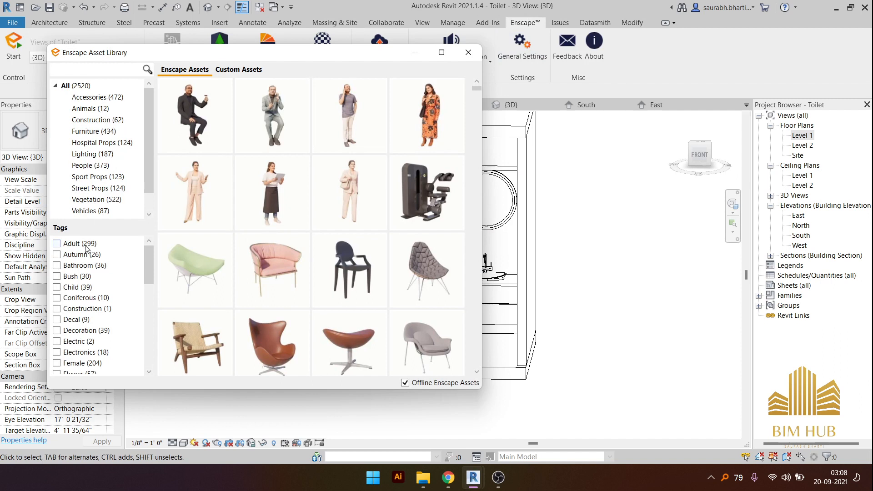
pyautogui.click(87, 267)
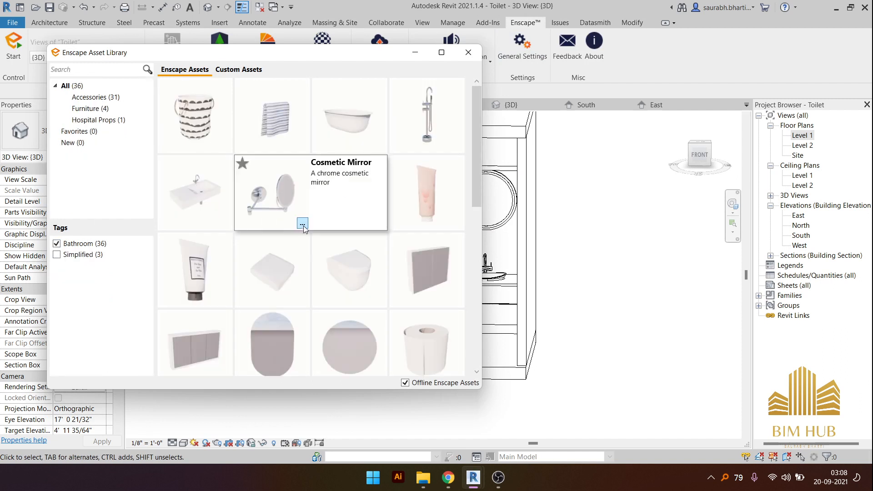
pyautogui.scroll(-3, 355, 299)
pyautogui.scroll(3, 355, 297)
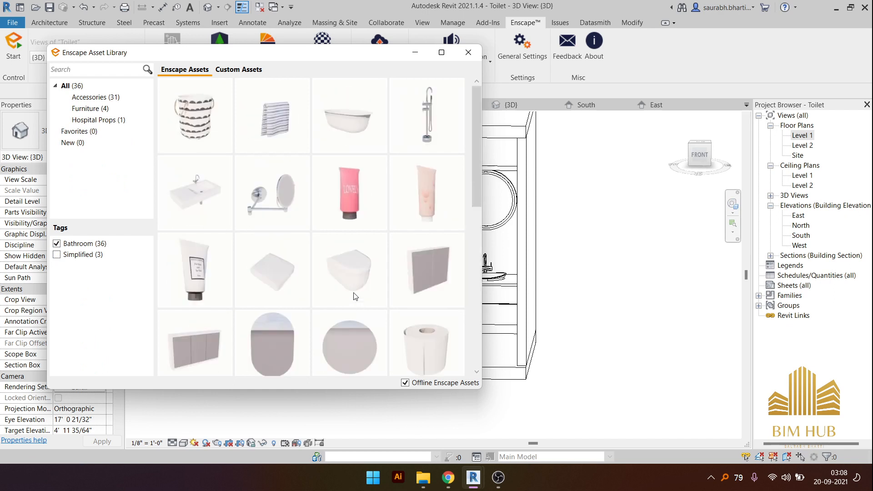
pyautogui.scroll(-10, 368, 246)
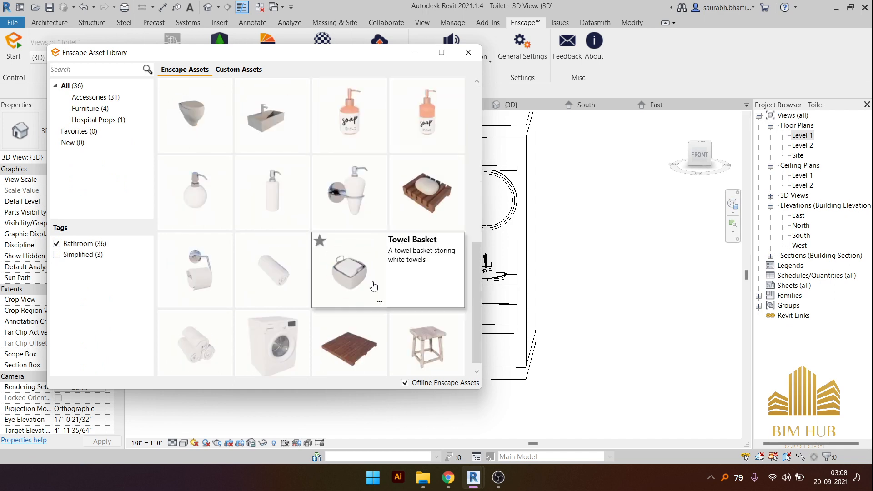
pyautogui.scroll(-4, 546, 237)
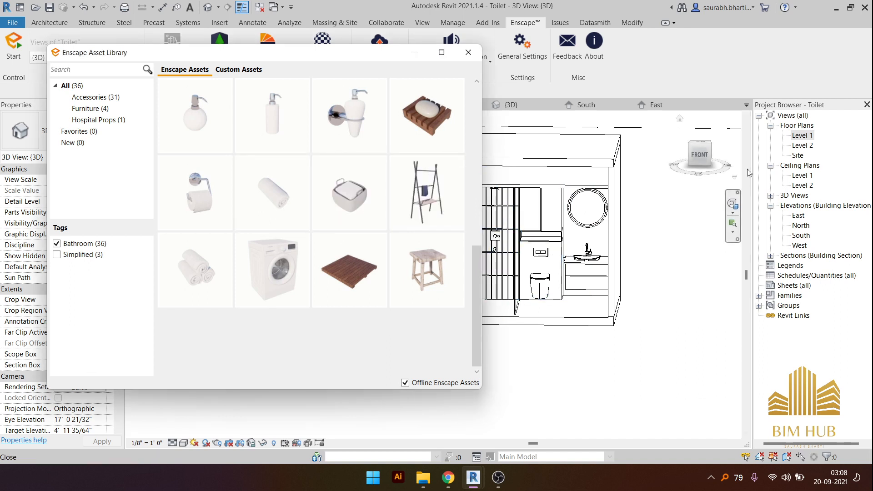
# - Place the rolled Towel asset on the ledge behind the toilet in the Level 1 floor plan and minimise the asset library
pyautogui.doubleClick(802, 137)
pyautogui.scroll(-4, 588, 210)
pyautogui.moveTo(630, 247); pyautogui.dragTo(757, 277, button='middle')
pyautogui.moveTo(651, 263); pyautogui.dragTo(632, 279, button='middle')
pyautogui.scroll(6, 634, 227)
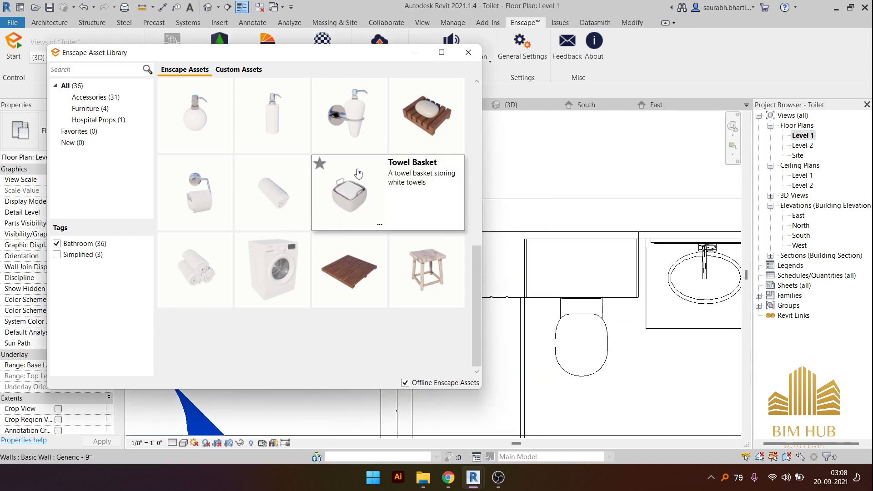
pyautogui.moveTo(270, 258)
pyautogui.click(272, 193)
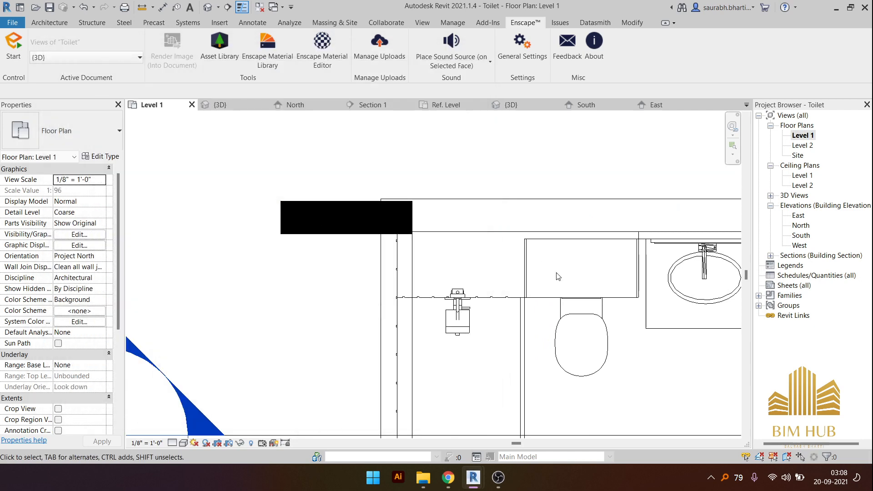
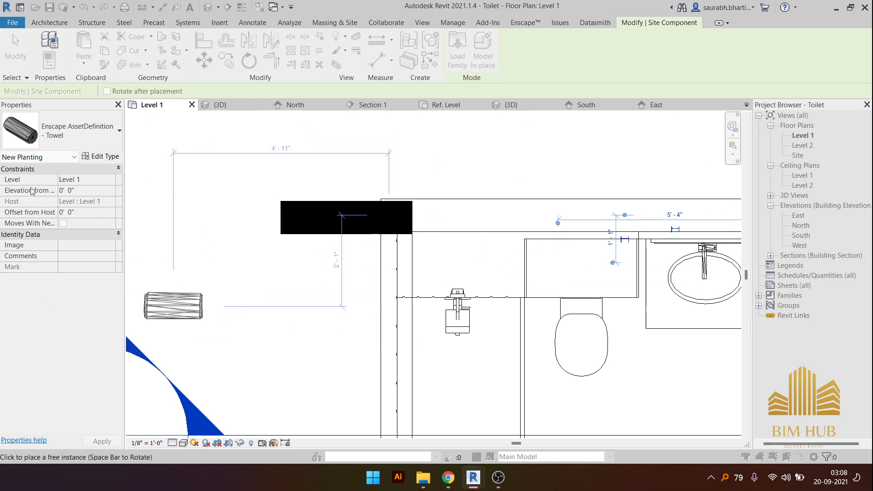
pyautogui.press('Escape')
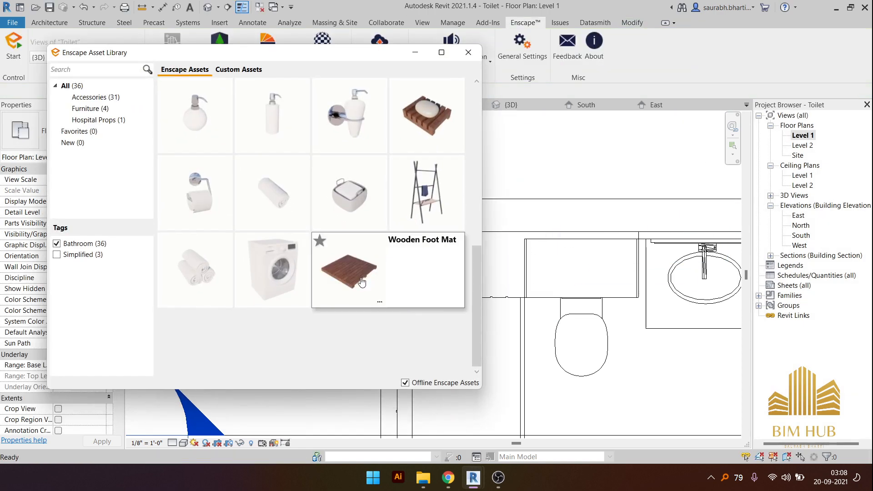
pyautogui.click(414, 52)
# - Display the Level 1 floor plan in wireframe and set the rolled towel's elevation from level to 2' 6"
pyautogui.click(184, 443)
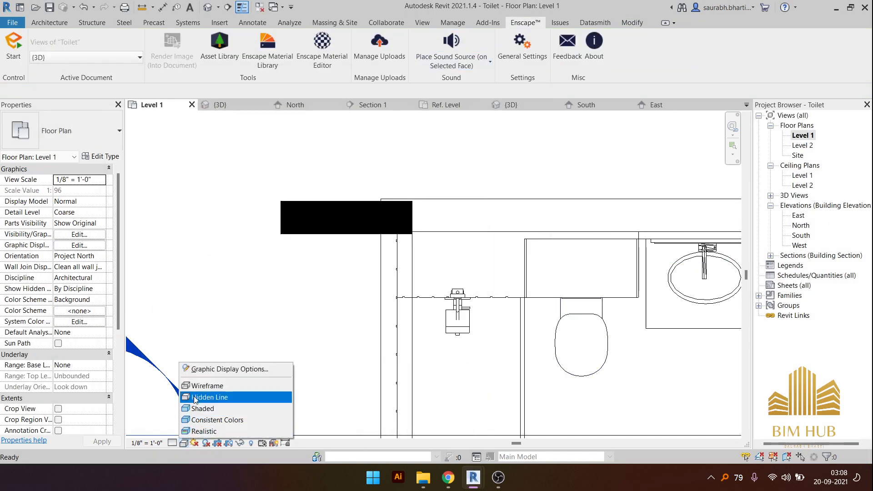
pyautogui.click(212, 385)
pyautogui.click(557, 266)
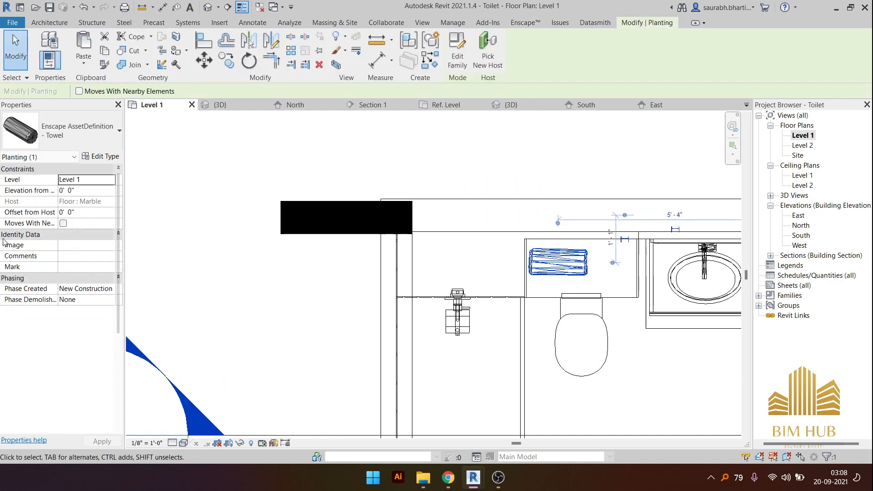
pyautogui.click(94, 190)
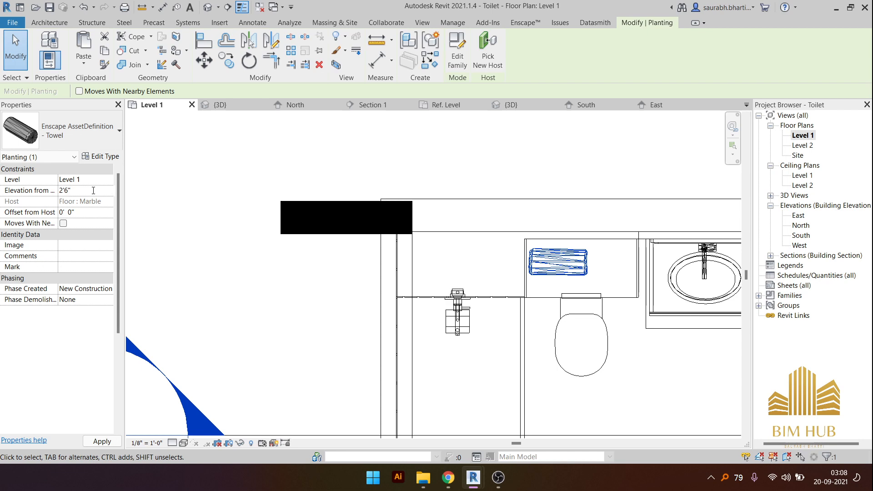
pyautogui.press('Return')
# - Show the 3D view in wireframe and raise the rolled towel's elevation from level to 3' 0"
pyautogui.click(212, 7)
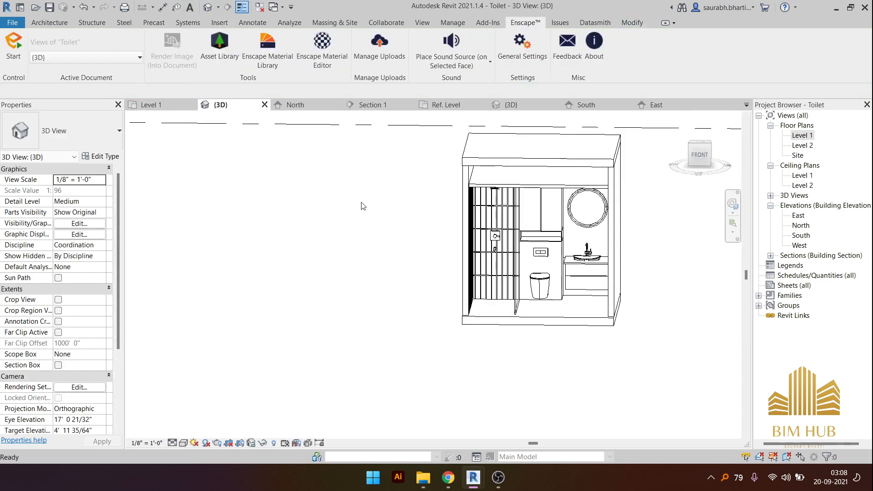
pyautogui.scroll(3, 536, 239)
pyautogui.moveTo(541, 263)
pyautogui.keyDown('shift'); pyautogui.mouseDown(button='middle')
pyautogui.moveTo(544, 284)
pyautogui.moveTo(531, 267)
pyautogui.mouseUp(button='middle'); pyautogui.keyUp('shift')
pyautogui.click(194, 442)
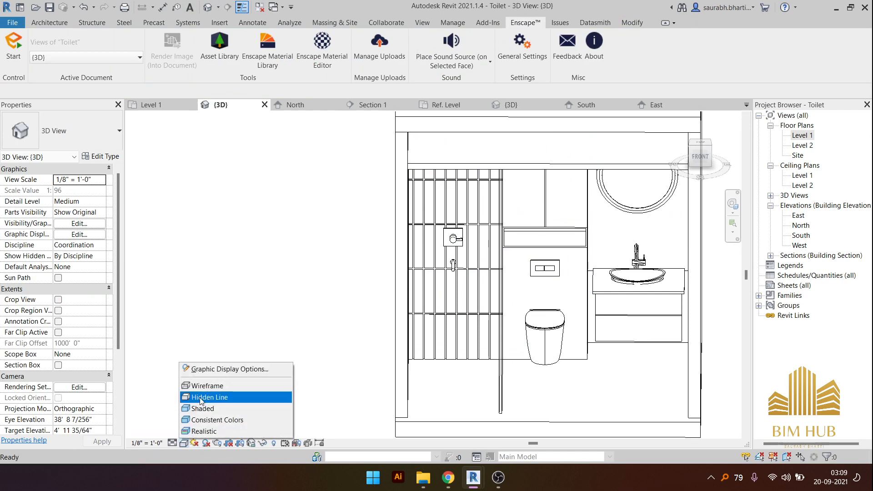
pyautogui.click(213, 385)
pyautogui.click(530, 267)
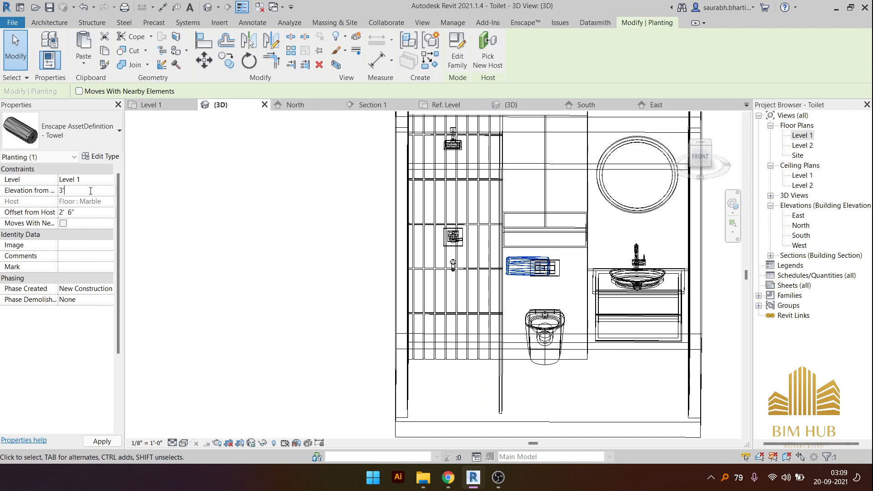
pyautogui.press('Return')
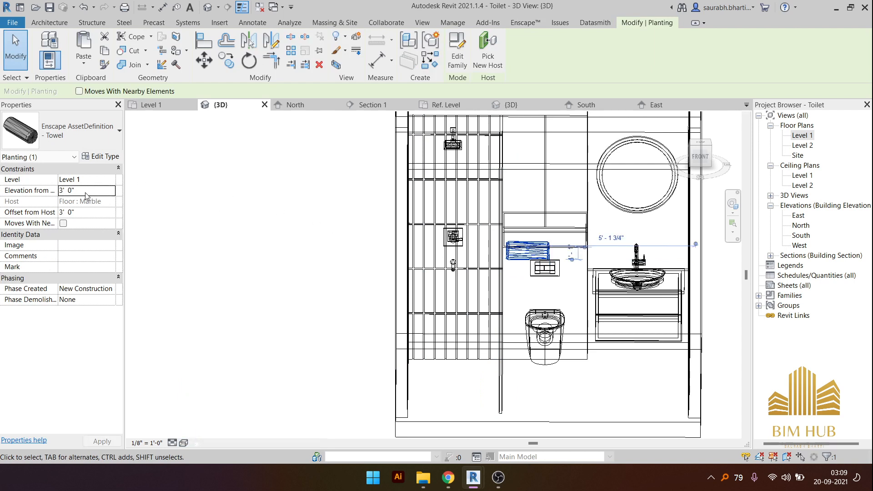
# - Set the towel's elevation from level to 3' 4" and face the 3D view straight from the front
pyautogui.click(86, 190)
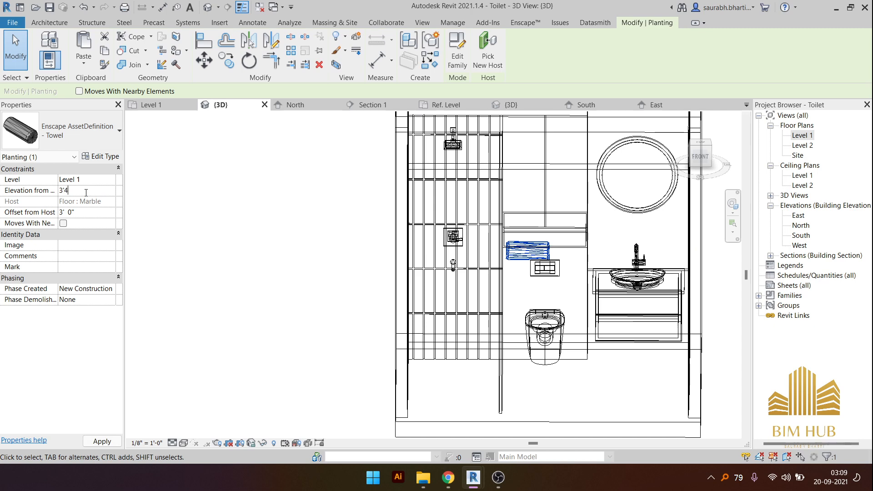
pyautogui.click(238, 228)
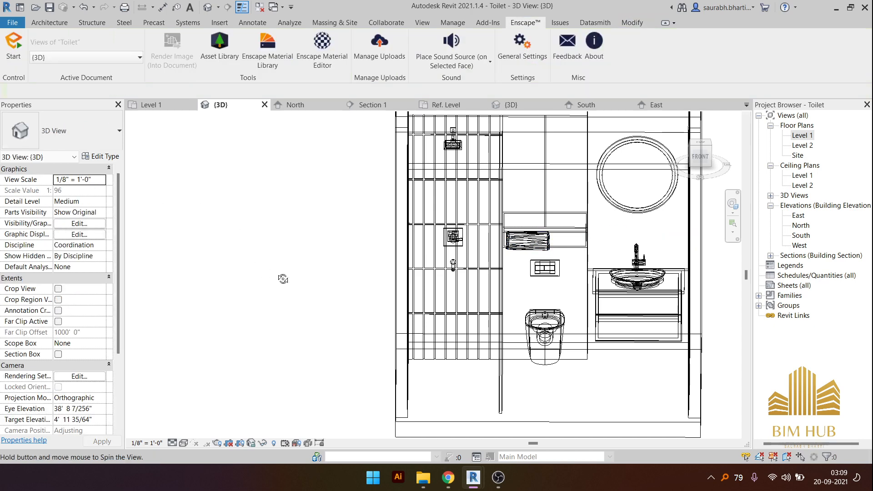
pyautogui.keyDown('shift'); pyautogui.moveTo(282, 279); pyautogui.dragTo(285, 208, button='middle'); pyautogui.keyUp('shift')
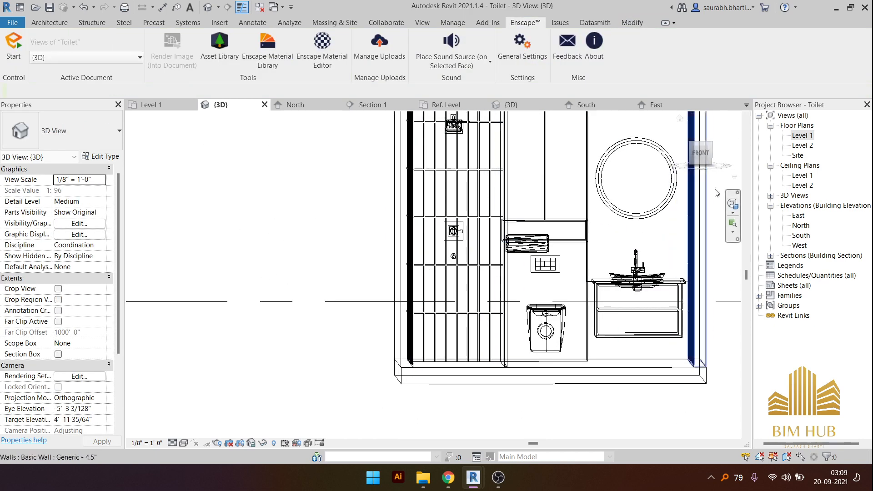
pyautogui.click(705, 150)
pyautogui.scroll(8, 454, 291)
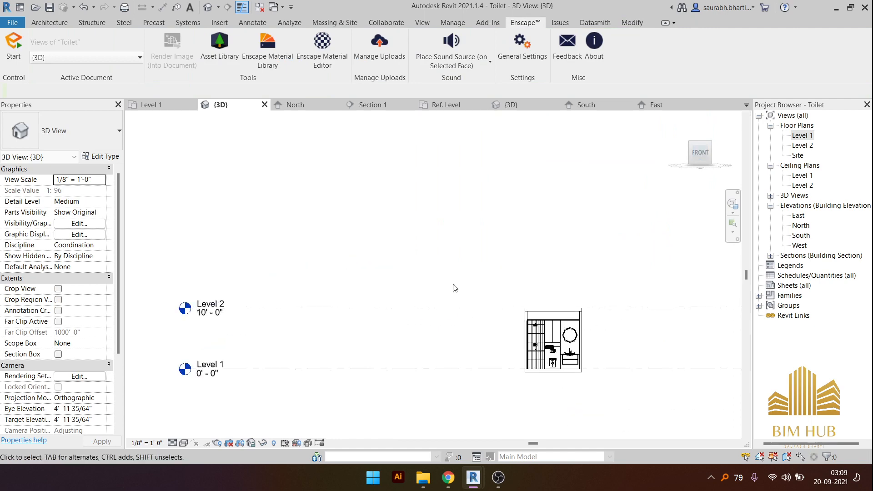
# - Try towel elevations of 3' 6" and 3' 10", then set 3' 8" to seat it on the base of the niche above the toilet
pyautogui.click(418, 245)
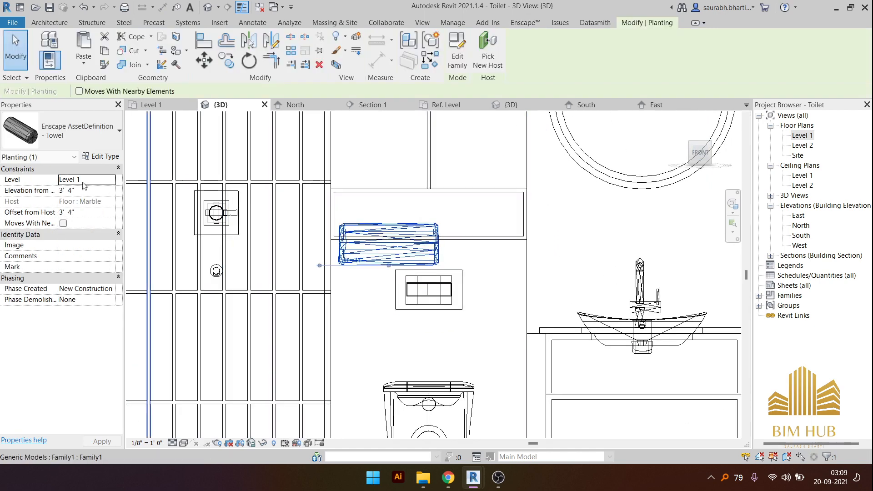
pyautogui.click(92, 191)
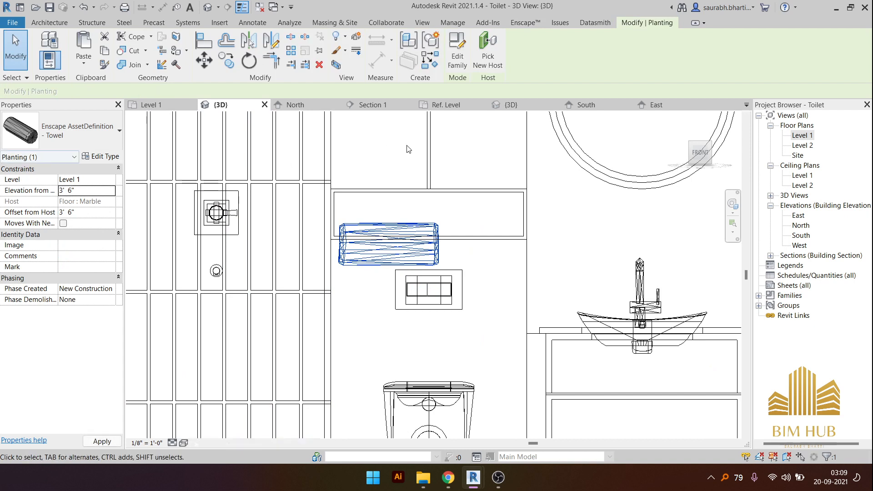
pyautogui.press('Return')
pyautogui.click(86, 193)
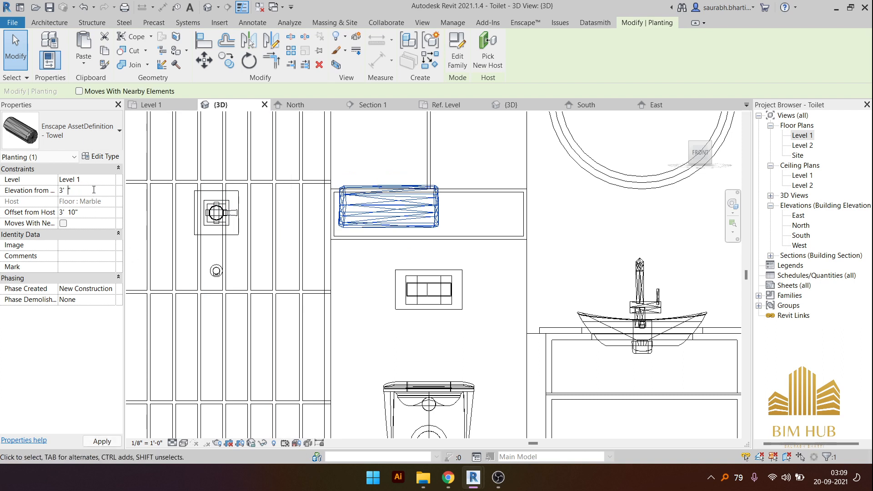
pyautogui.press('Return')
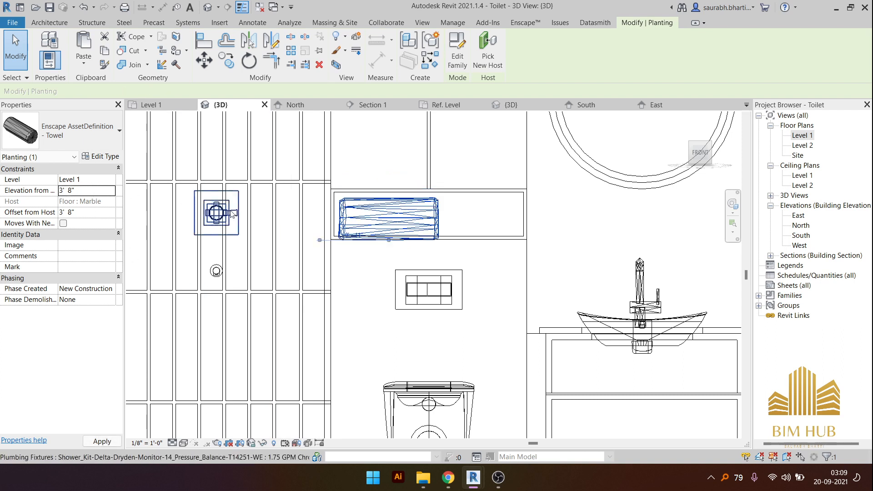
pyautogui.press('Escape')
pyautogui.scroll(-5, 383, 250)
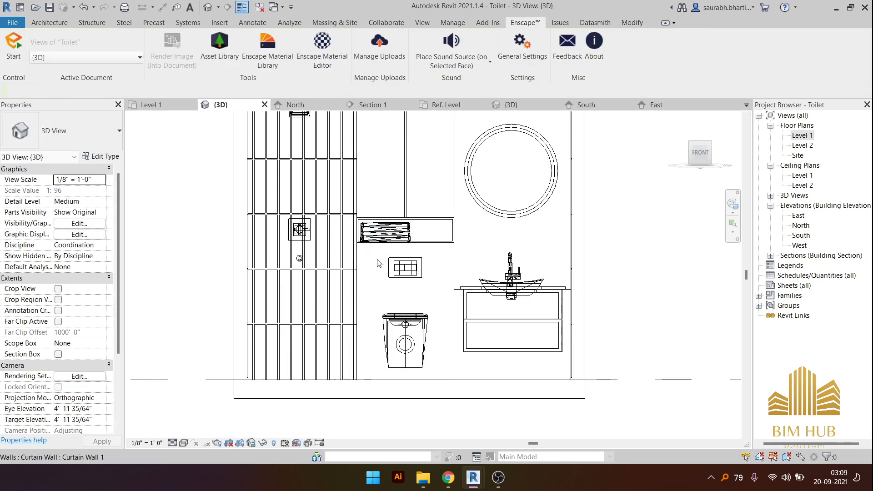
pyautogui.scroll(4, 349, 257)
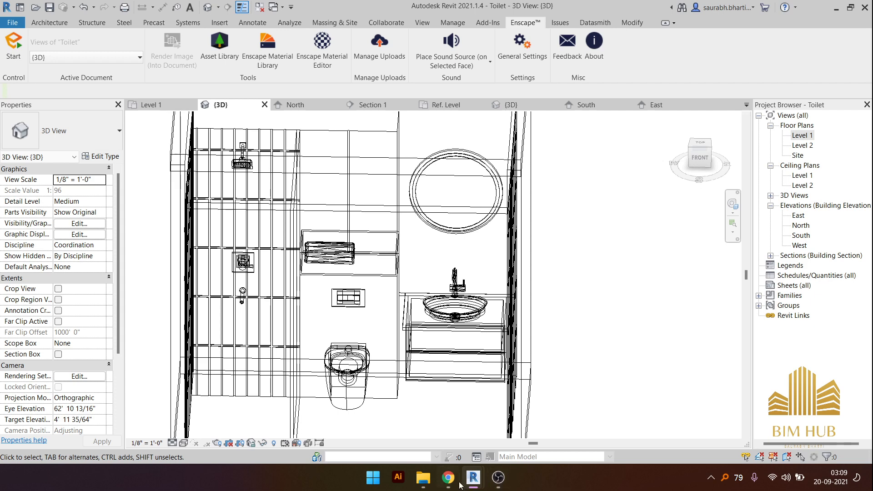
# - Place the Soap Tray asset beside the towel in the Level 1 floor plan and set its elevation from level to 3' 8"
pyautogui.moveTo(483, 480)
pyautogui.click(534, 416)
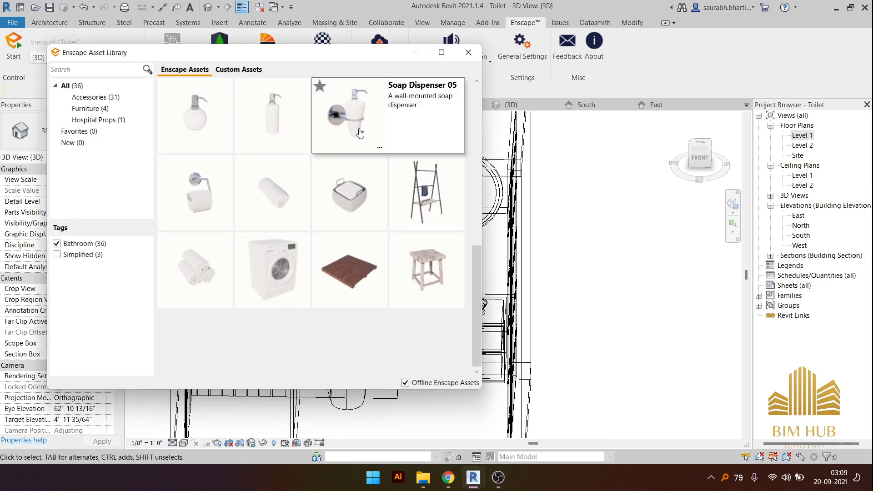
pyautogui.moveTo(296, 170)
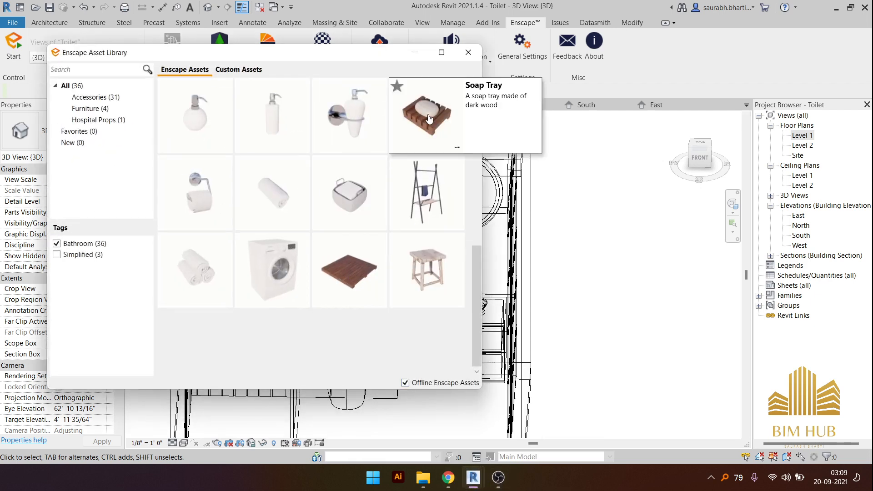
pyautogui.click(601, 201)
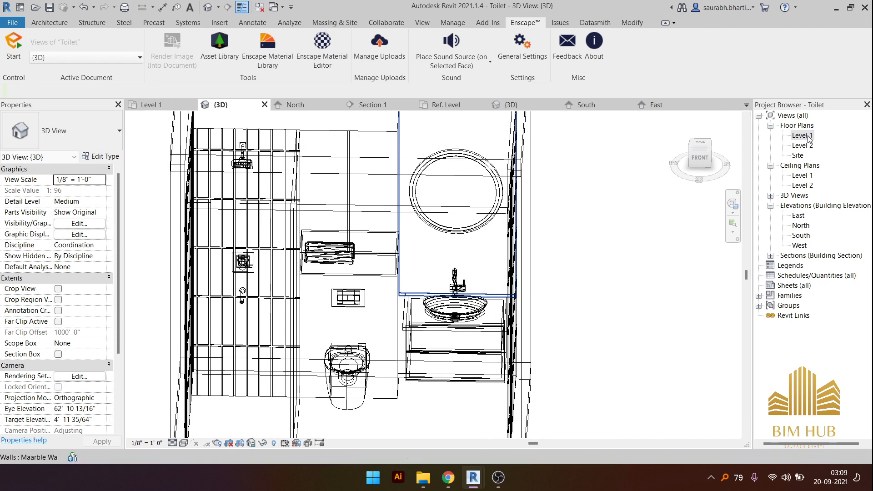
pyautogui.press('Escape')
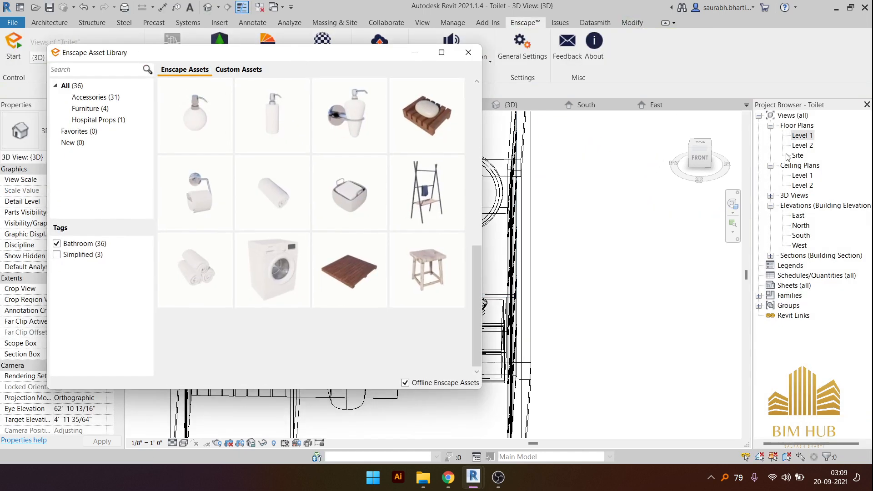
pyautogui.doubleClick(801, 135)
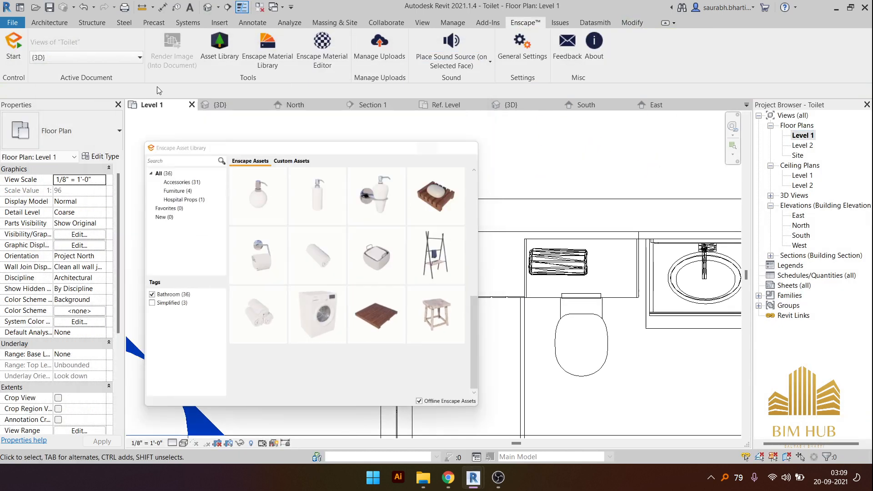
pyautogui.click(609, 262)
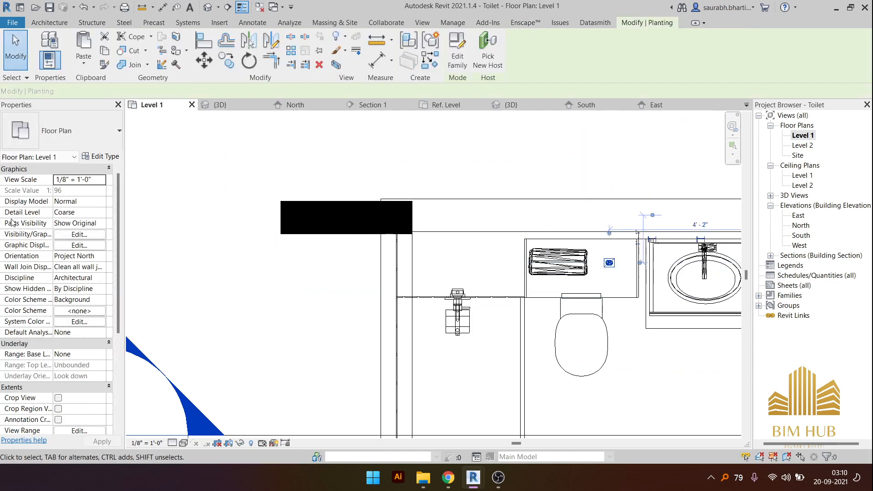
pyautogui.click(89, 193)
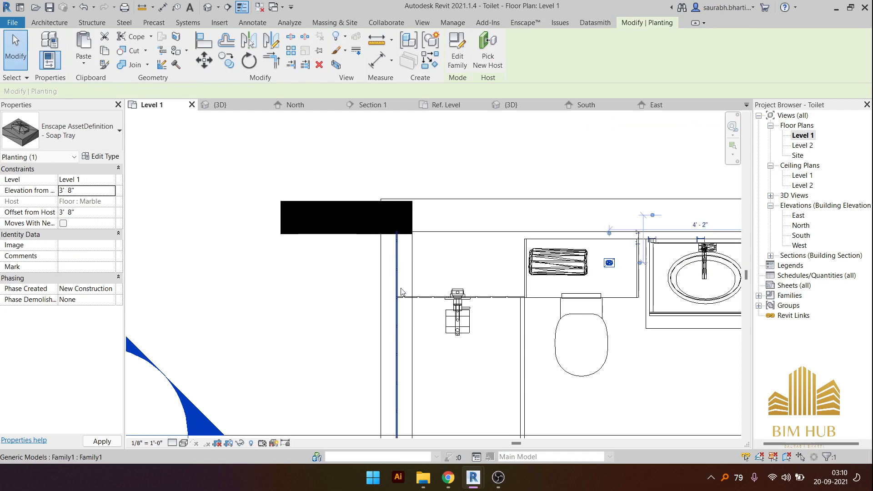
# - Browse the bathroom assets in the Enscape Asset Library for further accessories to stand beside the towel and soap tray
pyautogui.moveTo(473, 477)
pyautogui.click(533, 423)
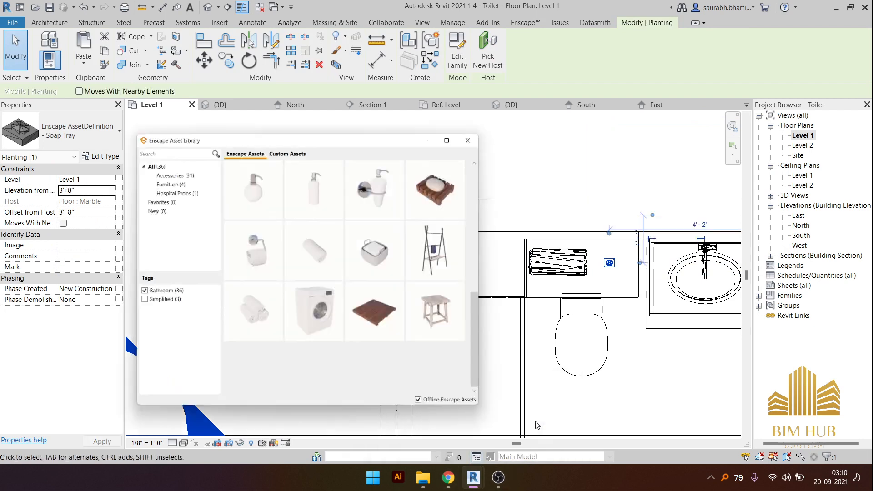
pyautogui.scroll(3, 378, 342)
pyautogui.moveTo(378, 342)
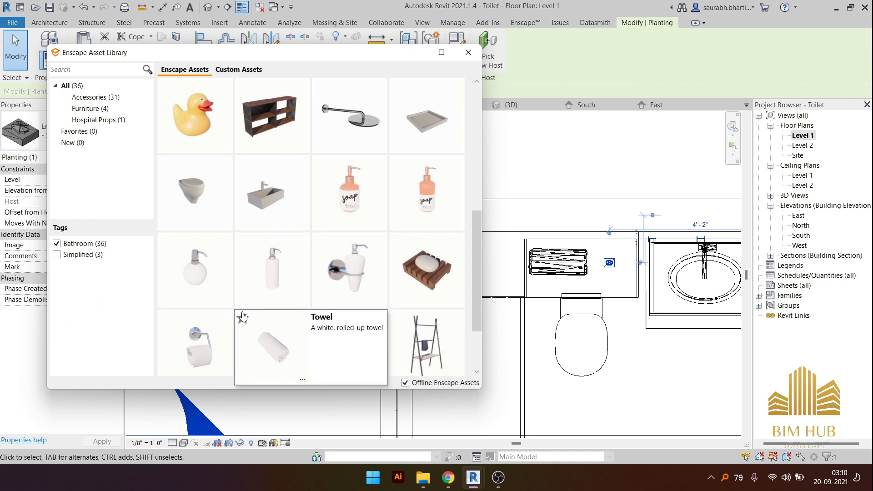
pyautogui.moveTo(227, 253)
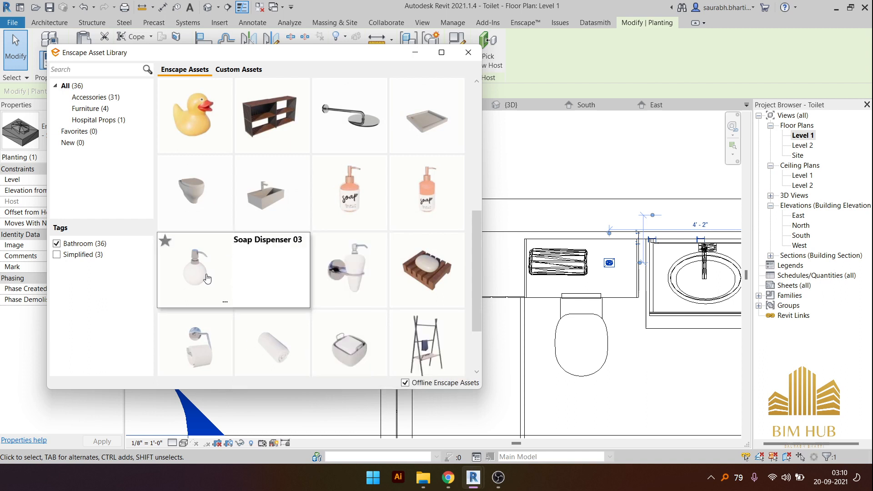
pyautogui.moveTo(363, 288)
pyautogui.scroll(2, 315, 276)
pyautogui.moveTo(362, 228)
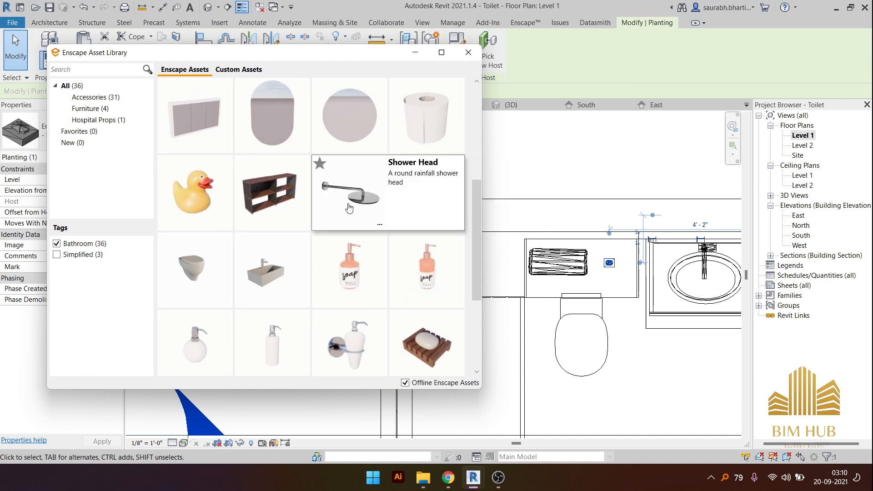
pyautogui.scroll(4, 349, 208)
pyautogui.moveTo(204, 285)
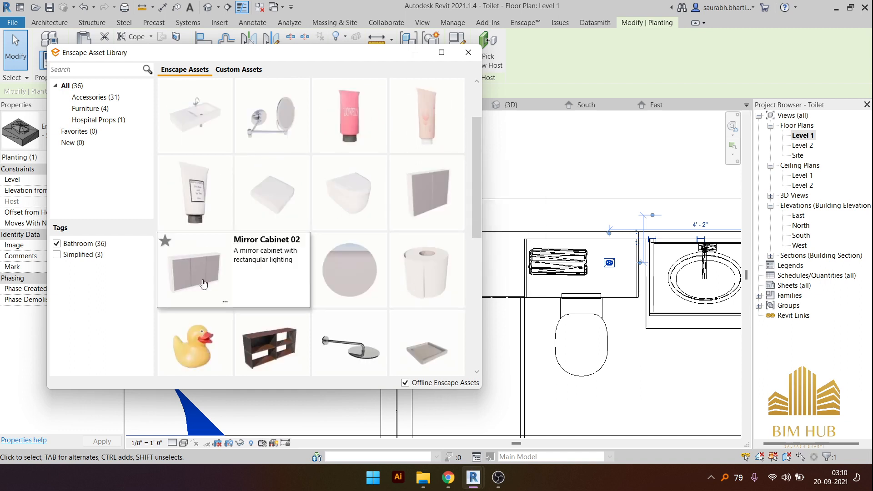
pyautogui.moveTo(431, 274)
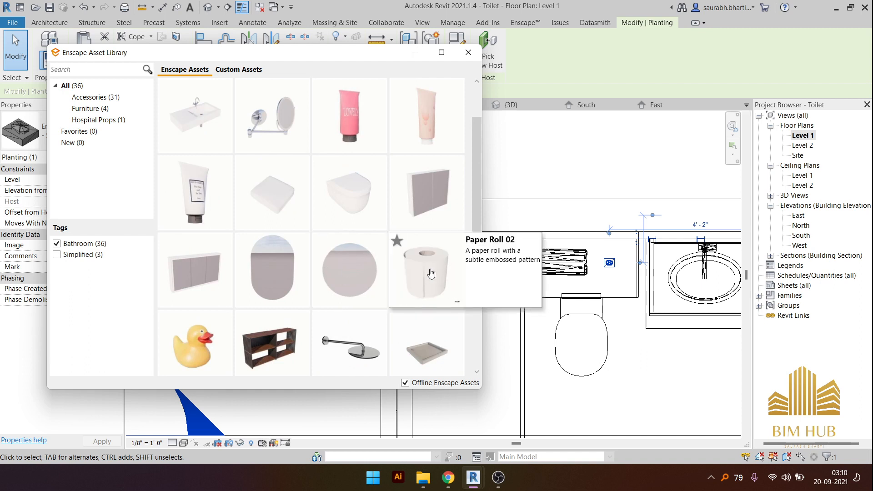
pyautogui.scroll(2, 430, 273)
pyautogui.moveTo(298, 280)
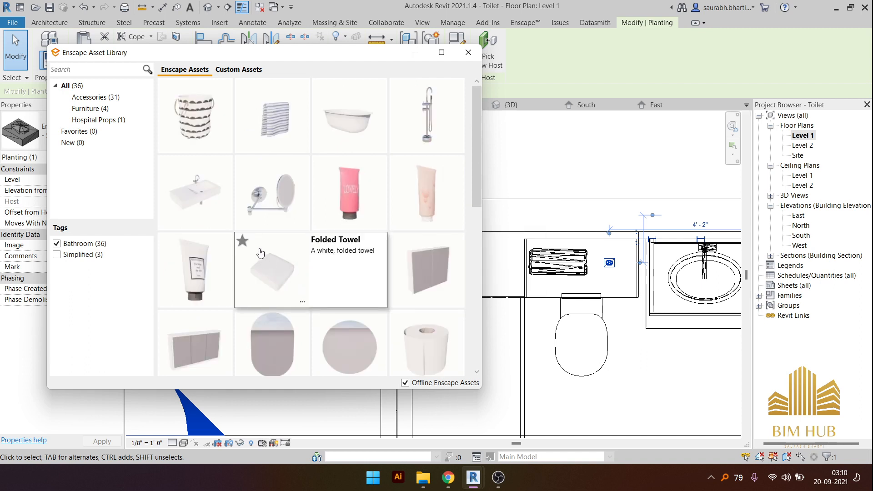
pyautogui.moveTo(348, 135)
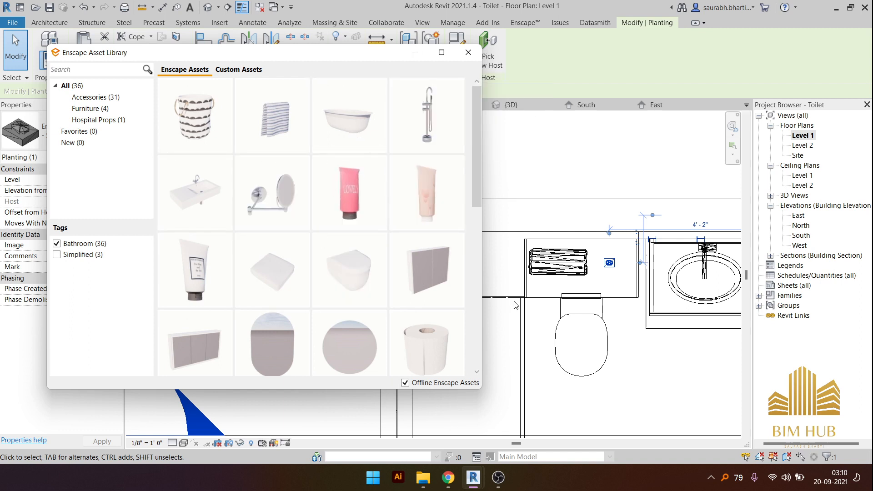
pyautogui.scroll(-1, 515, 291)
pyautogui.scroll(-1, 515, 291)
pyautogui.moveTo(551, 315); pyautogui.dragTo(713, 239, button='middle')
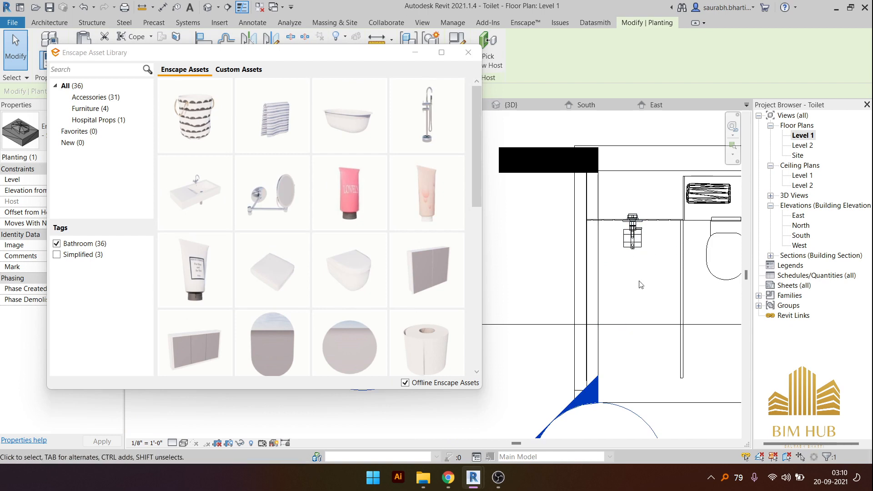
pyautogui.moveTo(643, 274); pyautogui.dragTo(382, 330, button='middle')
pyautogui.moveTo(516, 311); pyautogui.dragTo(606, 273, button='middle')
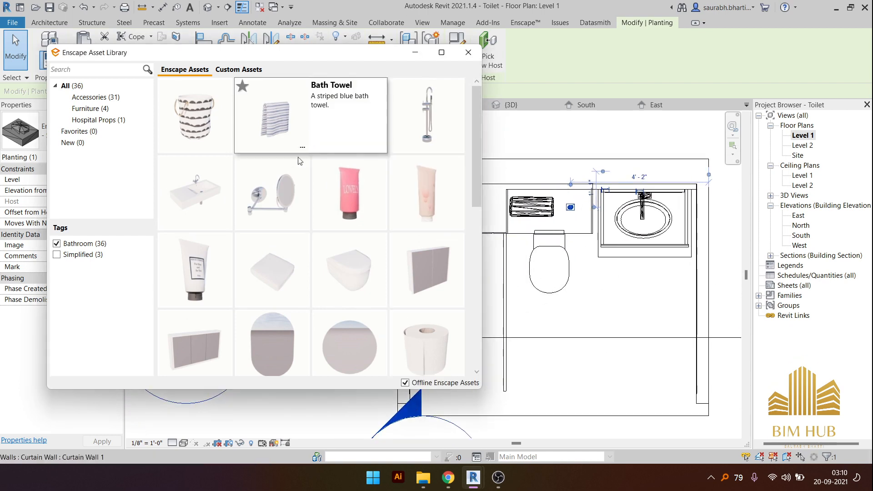
# - Place the Enscape Creme Tube 03 asset between the soap tray and the niche's washbasin-side end in the Level 1 plan
pyautogui.moveTo(286, 218)
pyautogui.scroll(-1, 296, 223)
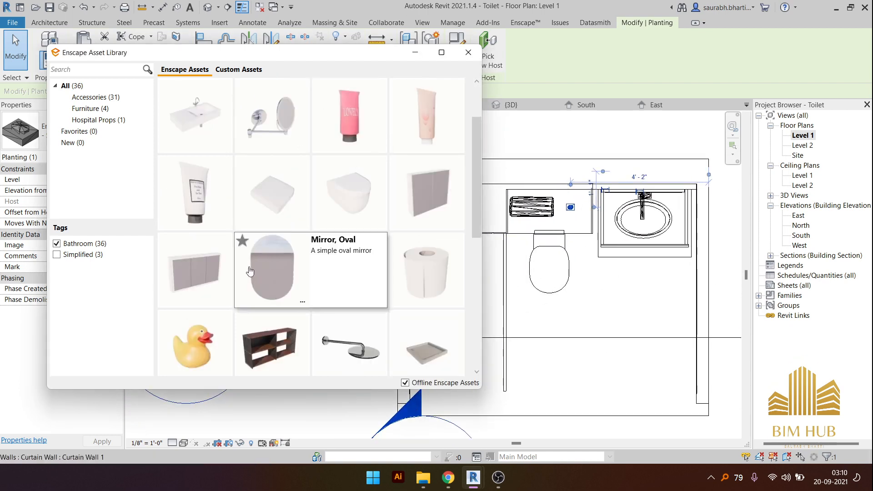
pyautogui.click(190, 191)
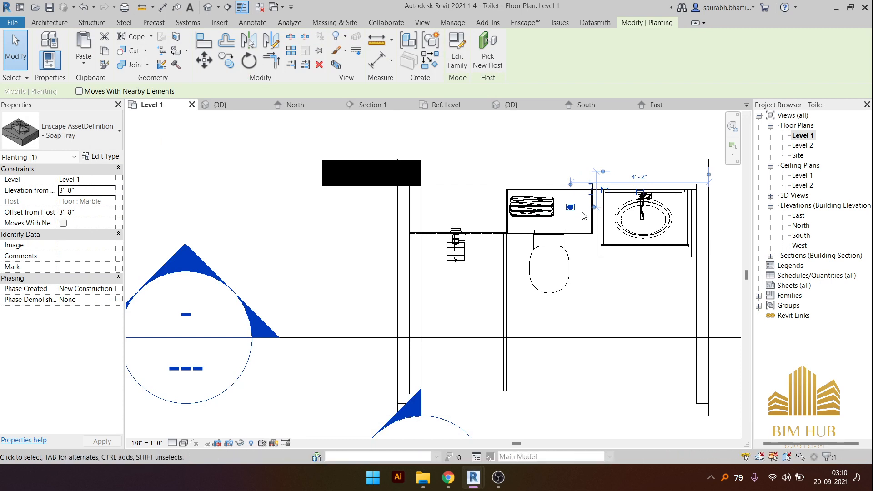
pyautogui.scroll(9, 583, 212)
pyautogui.scroll(-6, 581, 213)
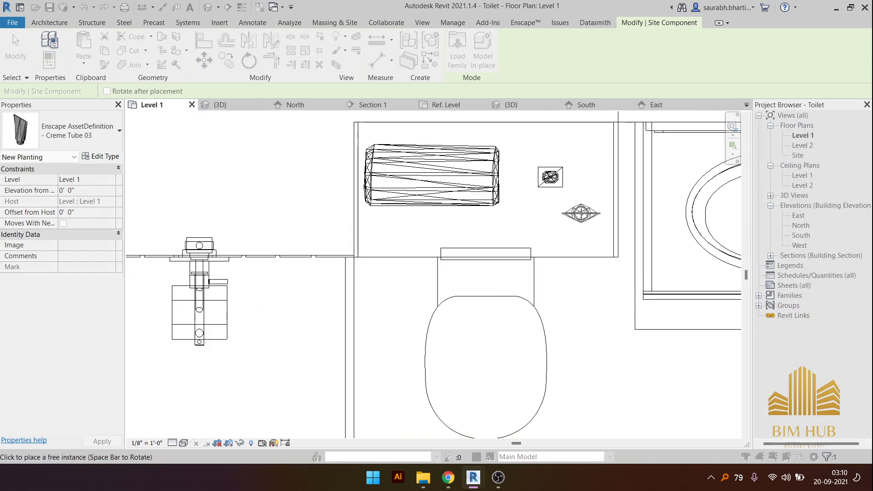
pyautogui.click(592, 177)
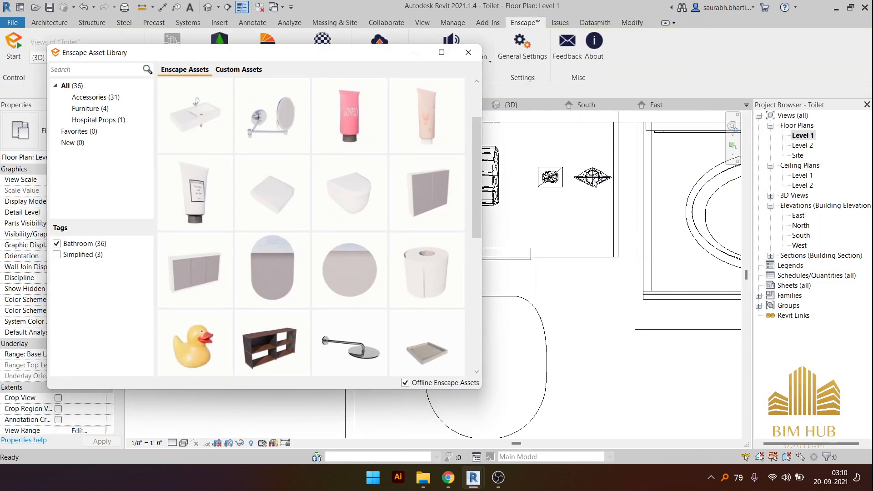
# - Place the Enscape Creme Tube 02 asset between the rolled towel and the soap tray in the niche
pyautogui.click(437, 123)
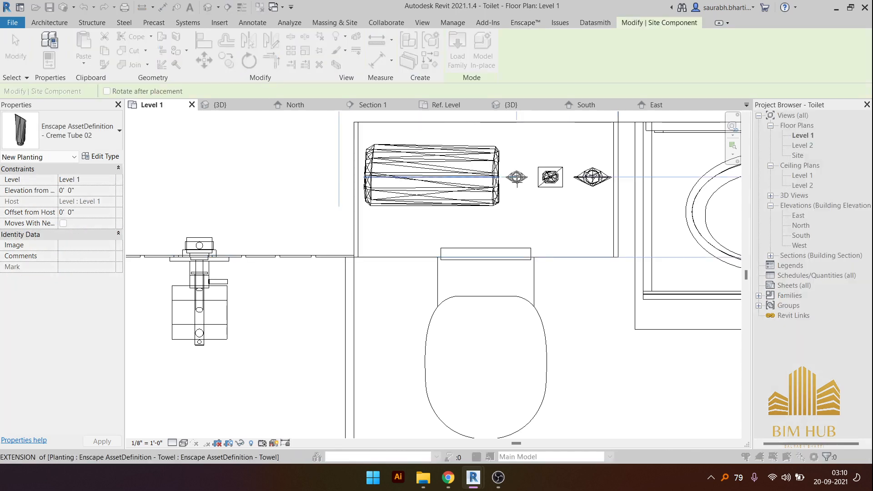
pyautogui.click(517, 179)
pyautogui.press('Escape')
pyautogui.press('Escape')
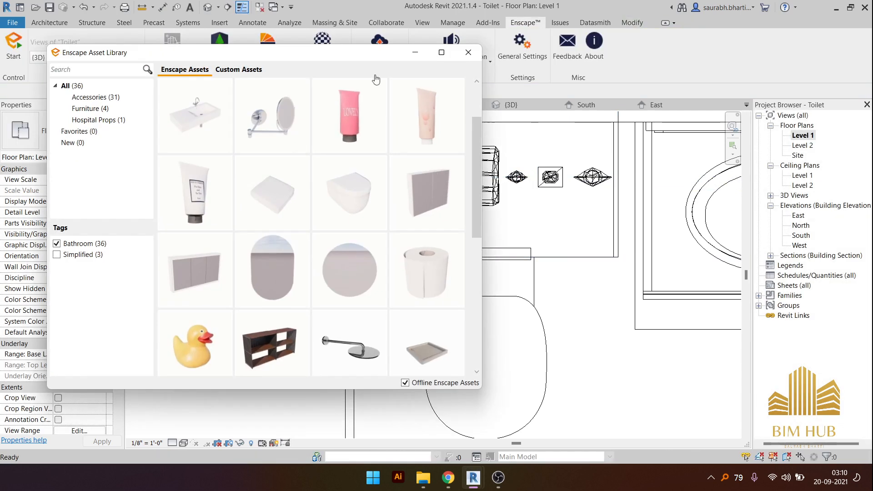
# - Set the elevation from level of both creme tubes to 3' 8"
pyautogui.click(411, 54)
pyautogui.click(589, 177)
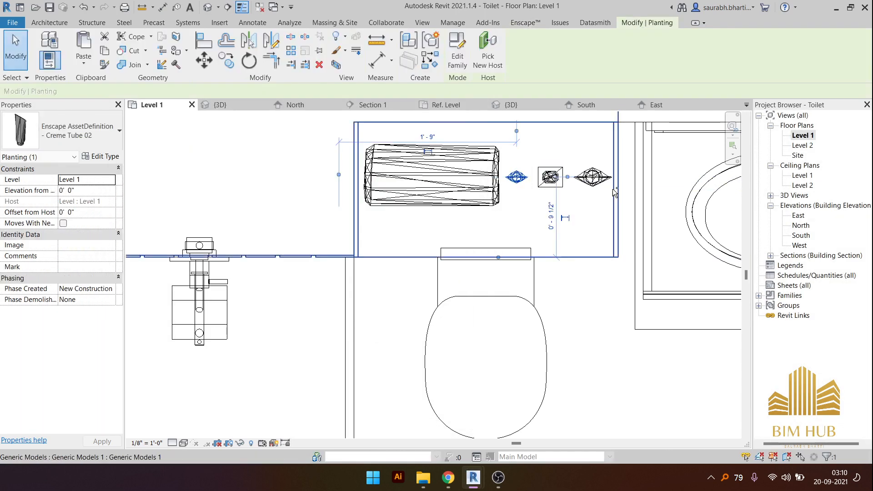
pyautogui.keyDown('ctrl'); pyautogui.click(517, 178); pyautogui.keyUp('ctrl')
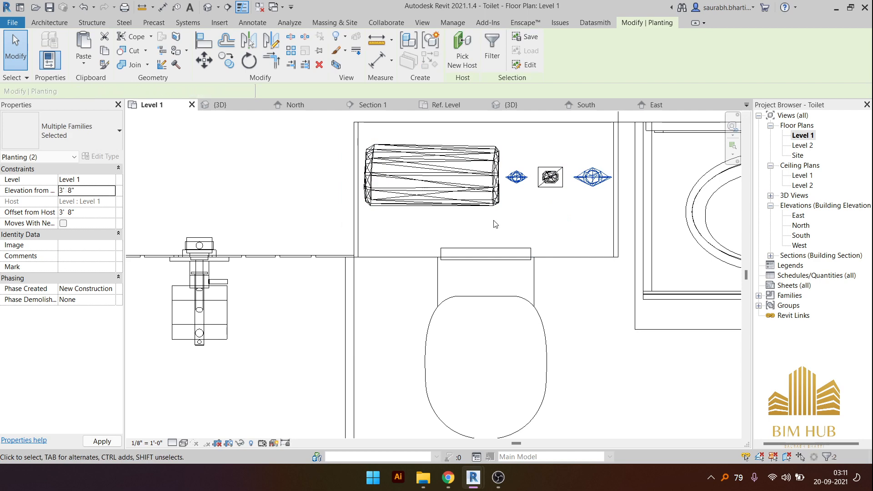
pyautogui.click(262, 149)
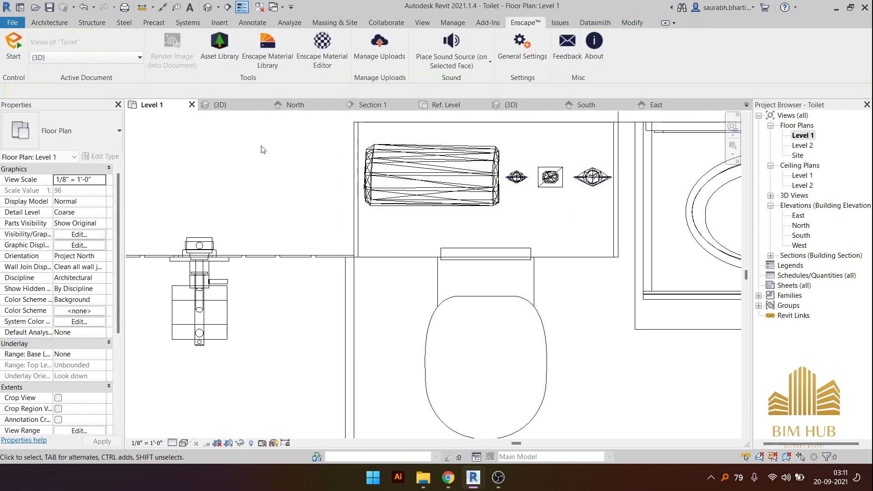
# - Show the 3D view in the Realistic visual style and inspect the niche accessories from the front and at an angle
pyautogui.click(207, 6)
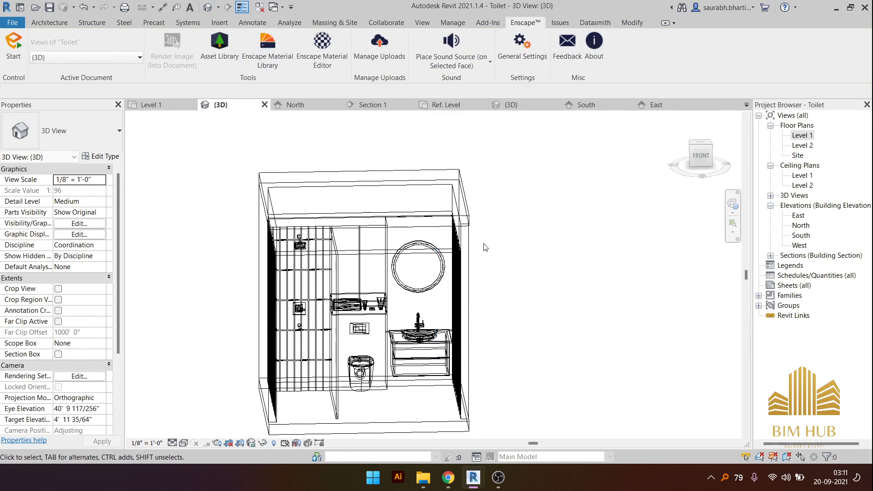
pyautogui.click(701, 156)
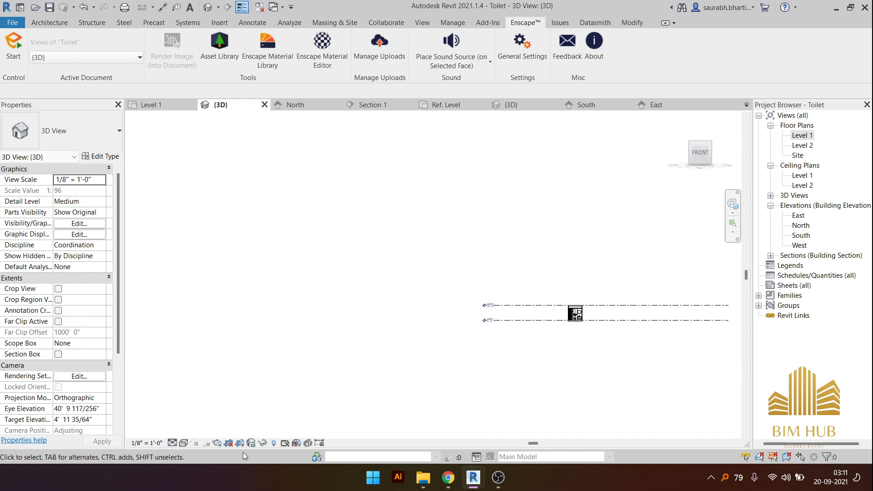
pyautogui.click(184, 443)
pyautogui.click(193, 431)
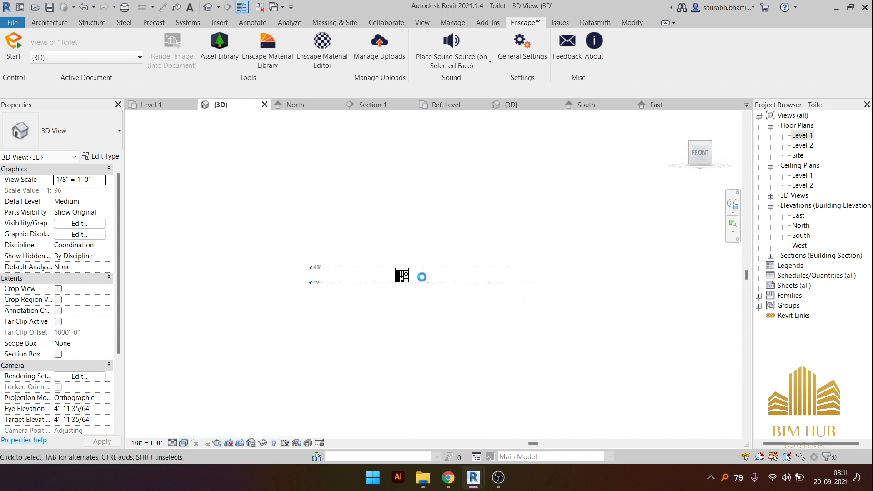
pyautogui.scroll(12, 422, 277)
pyautogui.scroll(2, 495, 278)
pyautogui.moveTo(516, 279); pyautogui.dragTo(236, 228, button='middle')
pyautogui.scroll(-4, 383, 256)
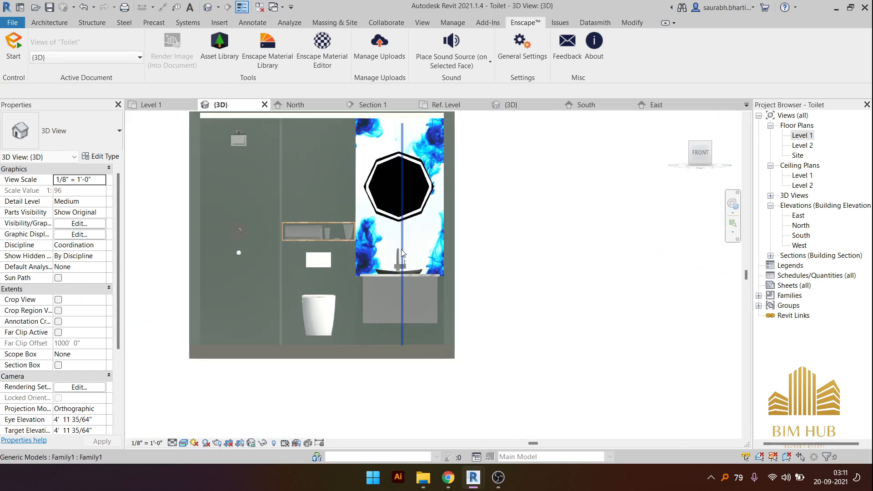
pyautogui.keyDown('shift'); pyautogui.moveTo(402, 253); pyautogui.dragTo(501, 293, button='middle'); pyautogui.keyUp('shift')
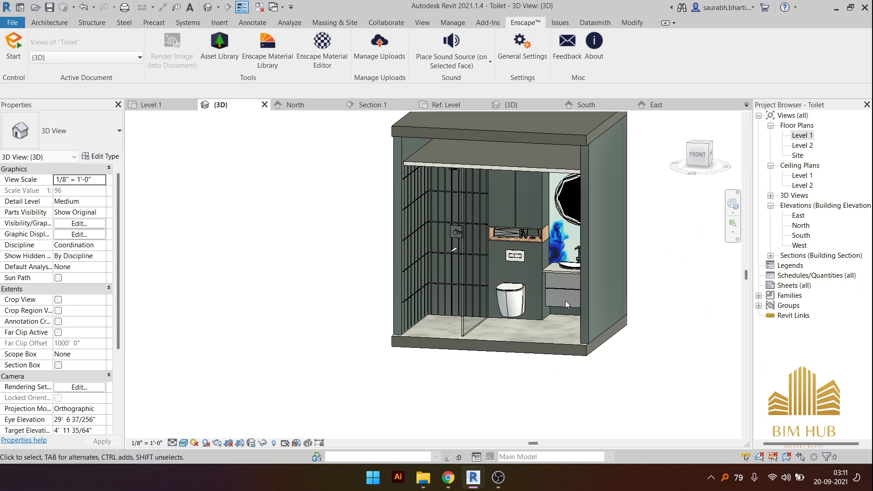
pyautogui.keyDown('shift'); pyautogui.moveTo(566, 304); pyautogui.dragTo(485, 284, button='middle'); pyautogui.keyUp('shift')
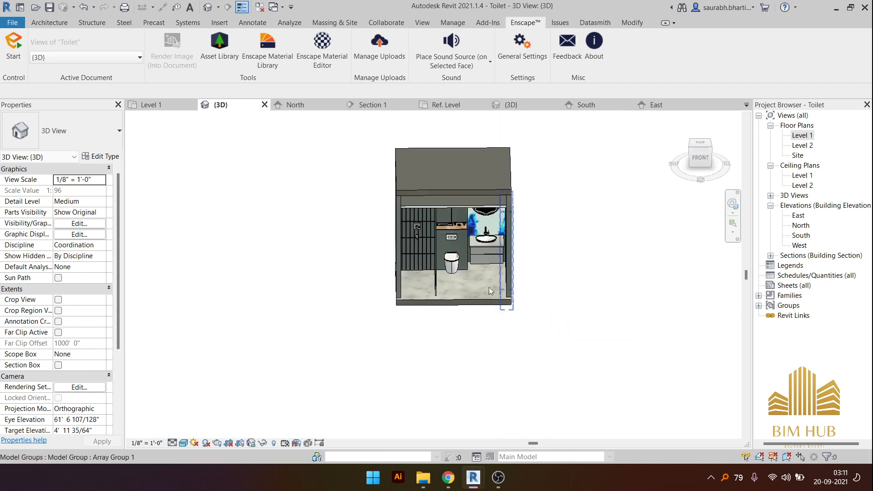
pyautogui.doubleClick(800, 136)
pyautogui.scroll(-3, 468, 220)
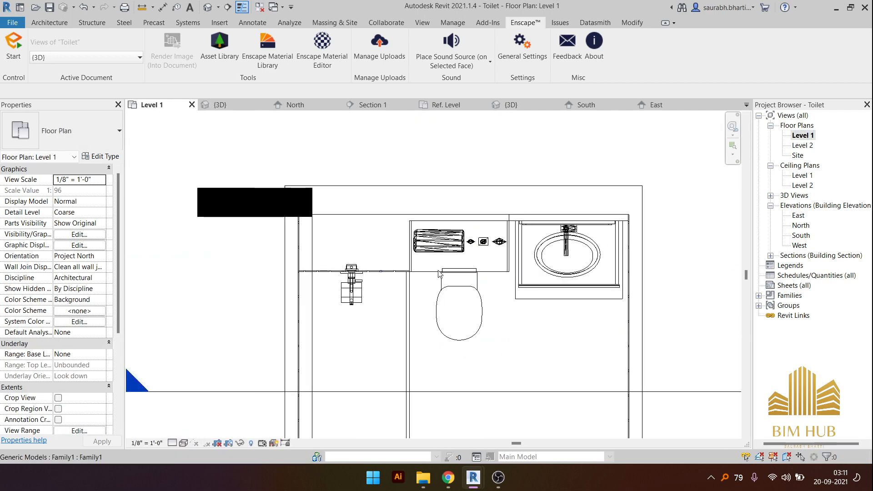
pyautogui.click(469, 220)
pyautogui.scroll(-3, 468, 221)
pyautogui.press('w')
pyautogui.press('a')
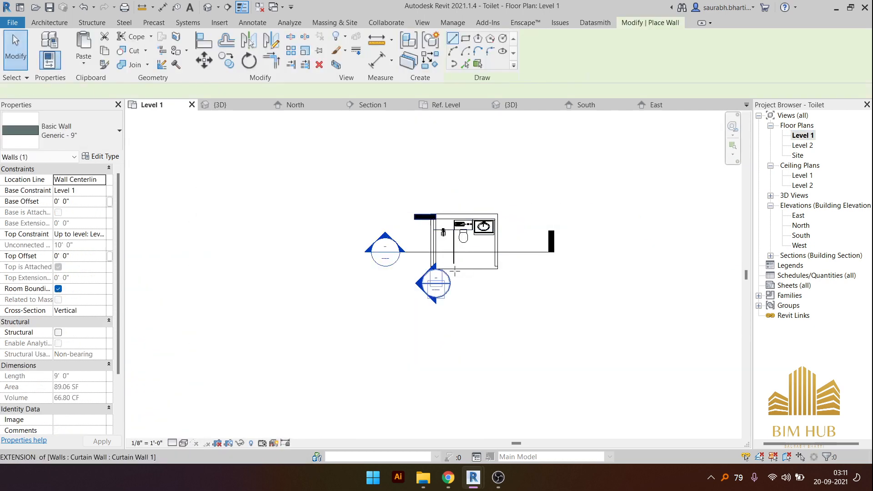
pyautogui.scroll(5, 419, 272)
pyautogui.moveTo(717, 253); pyautogui.dragTo(447, 291, button='middle')
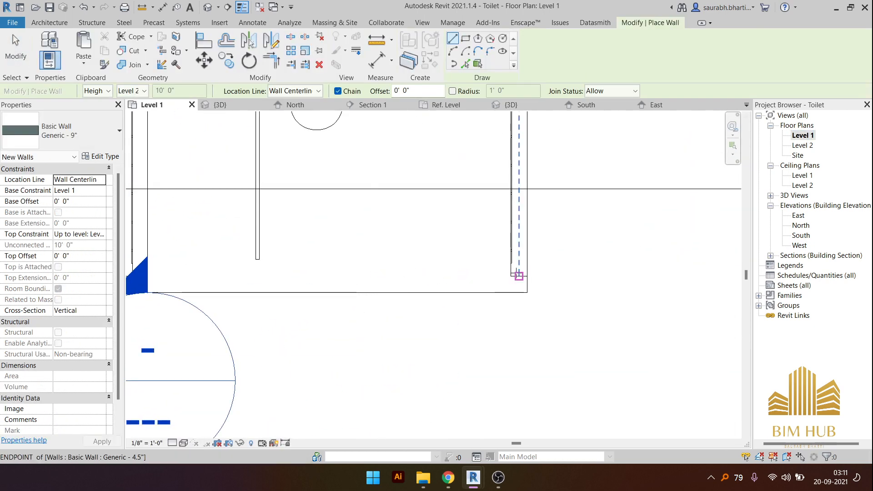
pyautogui.click(527, 276)
pyautogui.moveTo(327, 288); pyautogui.dragTo(598, 284, button='middle')
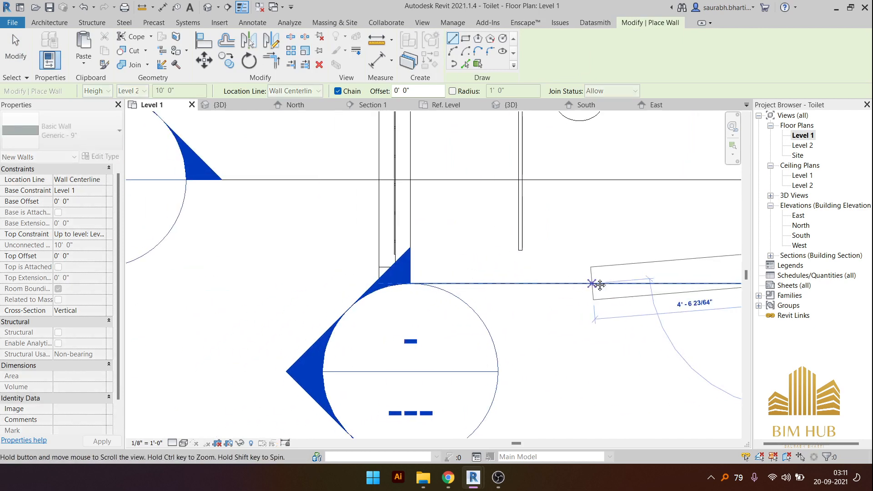
pyautogui.press('Escape')
pyautogui.press('Escape')
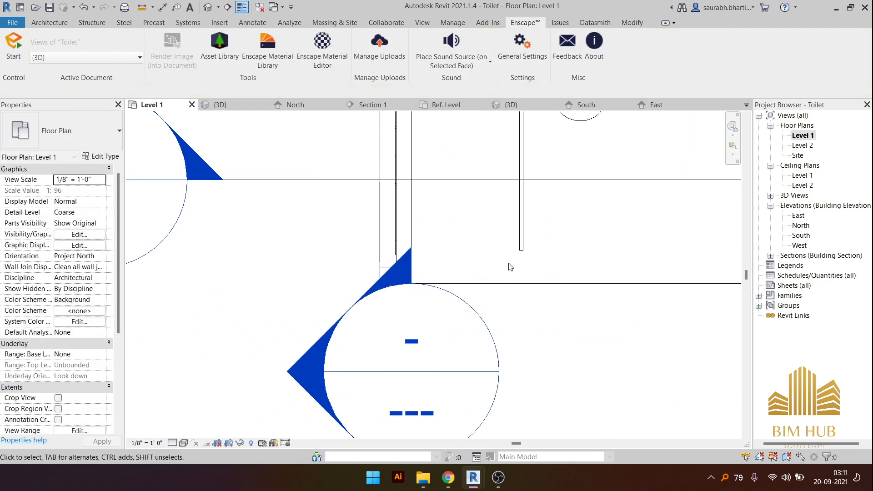
pyautogui.scroll(-3, 509, 266)
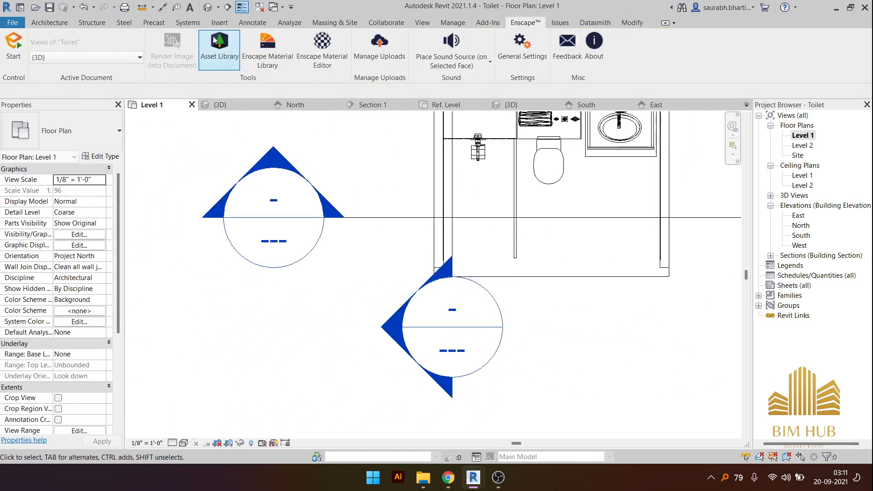
# - Temporarily hide the Generic - 4.5" side wall next to the washbasin in the 3D view and select the array group on the shower's side wall
pyautogui.click(207, 8)
pyautogui.keyDown('shift'); pyautogui.moveTo(489, 253); pyautogui.dragTo(460, 299, button='middle'); pyautogui.keyUp('shift')
pyautogui.click(460, 299)
pyautogui.press('Escape')
pyautogui.scroll(5, 468, 313)
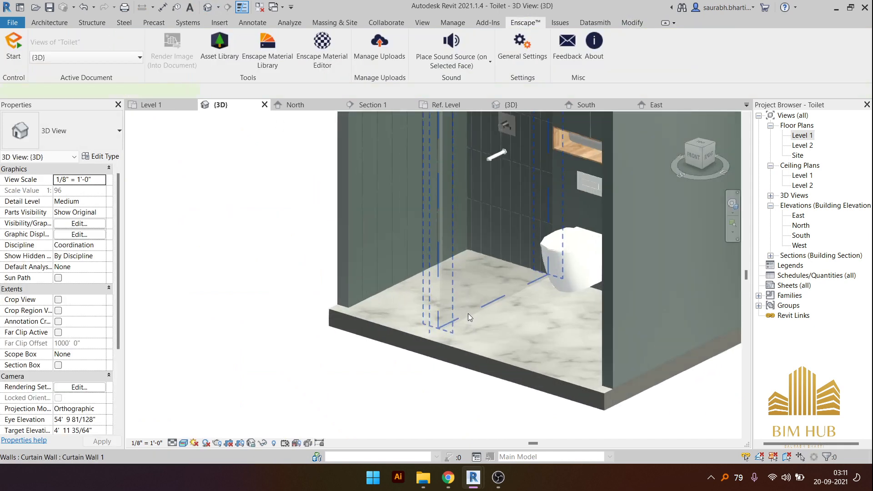
pyautogui.click(480, 263)
pyautogui.scroll(-3, 480, 264)
pyautogui.keyDown('shift'); pyautogui.moveTo(480, 263); pyautogui.dragTo(525, 222, button='middle'); pyautogui.keyUp('shift')
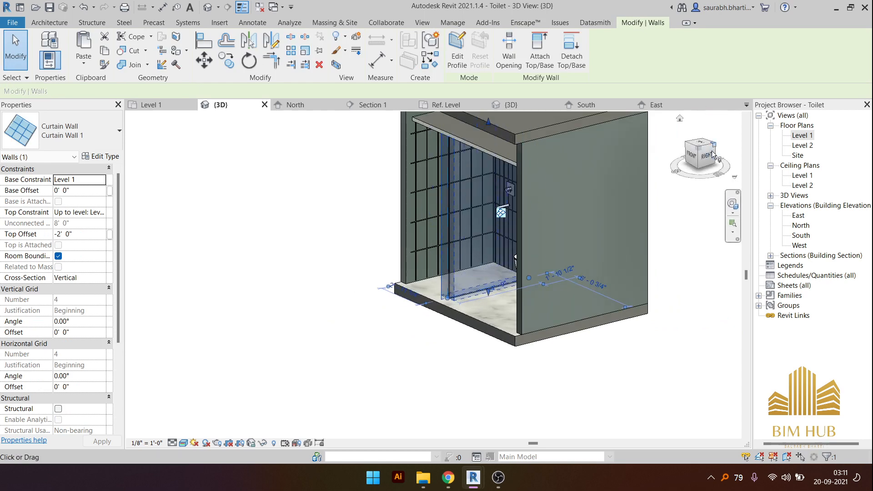
pyautogui.press('Escape')
pyautogui.click(524, 223)
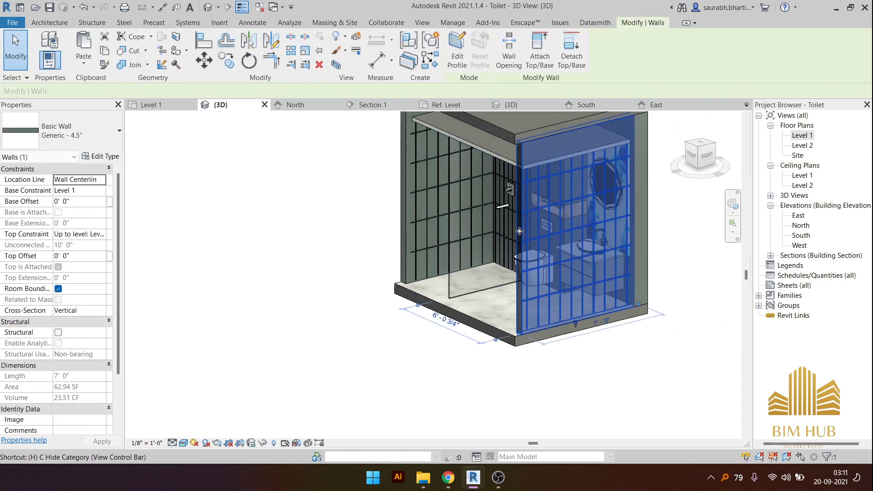
pyautogui.press('h')
pyautogui.press('h')
pyautogui.click(450, 200)
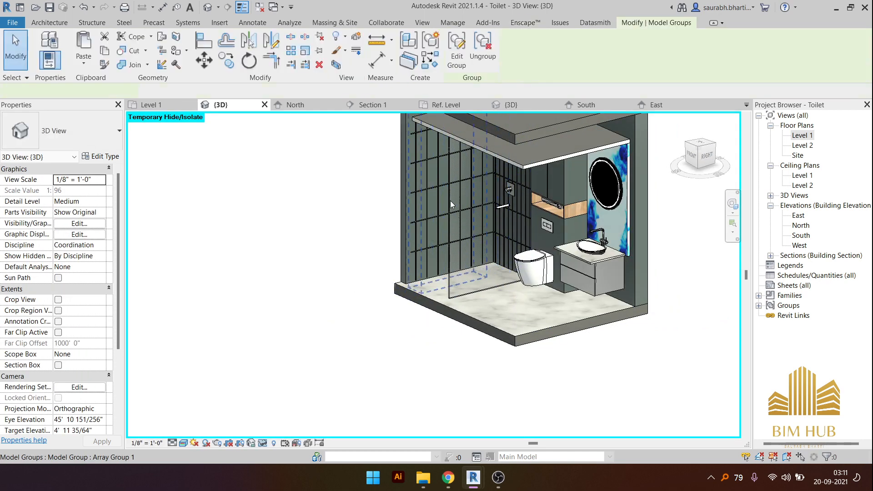
# - Edit the shower curtain wall's profile by moving its free vertical edge inward to about 3' 11" wide, removing the conflicting constraints
pyautogui.press('Escape')
pyautogui.keyDown('shift'); pyautogui.moveTo(485, 238); pyautogui.dragTo(473, 273, button='middle'); pyautogui.keyUp('shift')
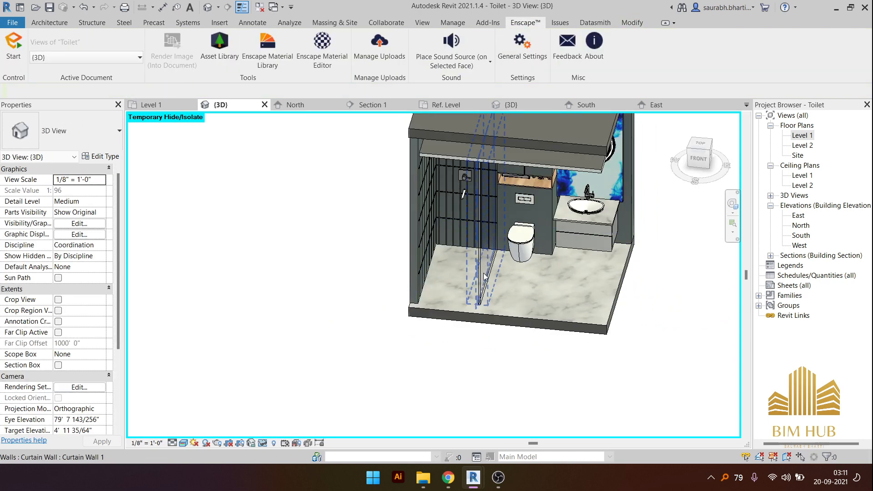
pyautogui.click(485, 275)
pyautogui.click(706, 159)
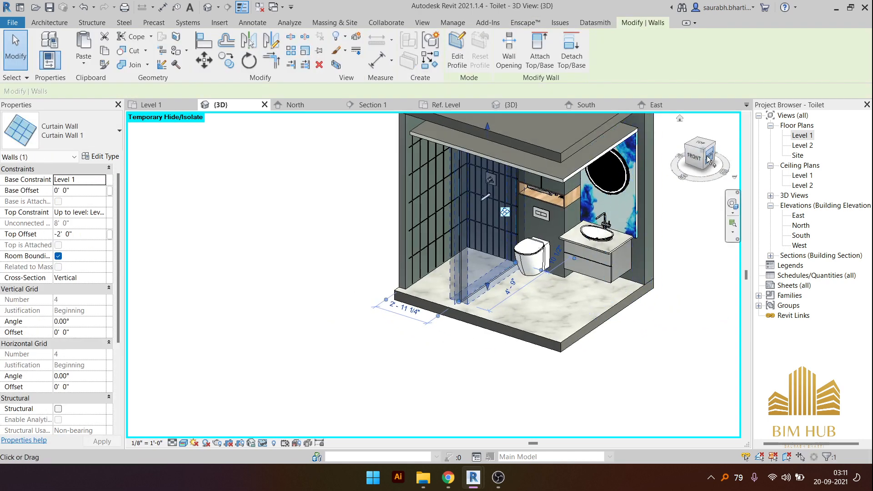
pyautogui.click(455, 45)
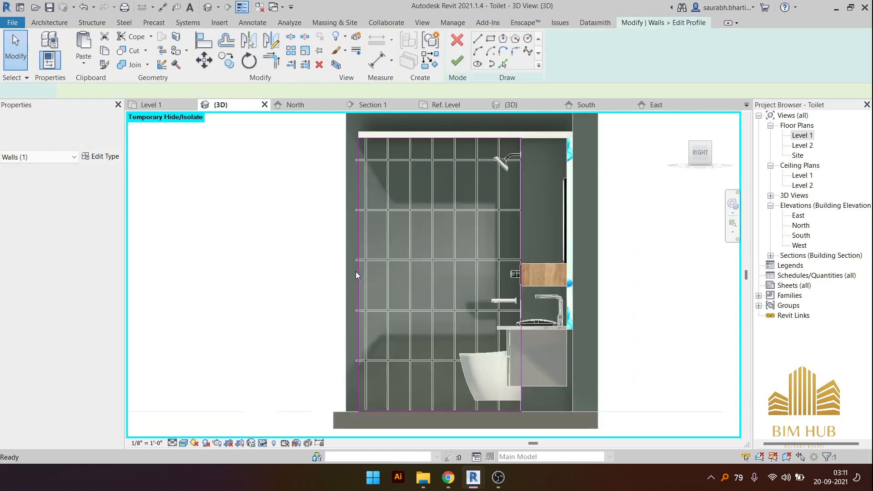
pyautogui.moveTo(358, 273); pyautogui.dragTo(388, 275)
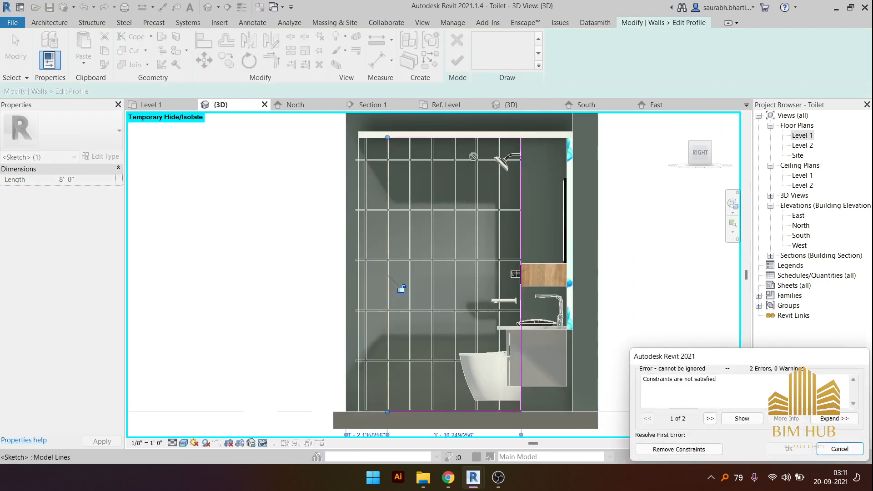
pyautogui.click(678, 450)
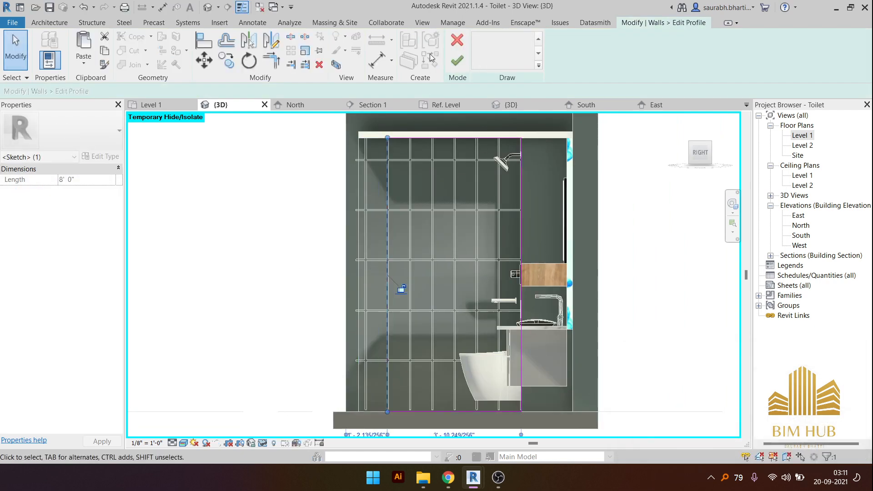
pyautogui.scroll(-1, 420, 228)
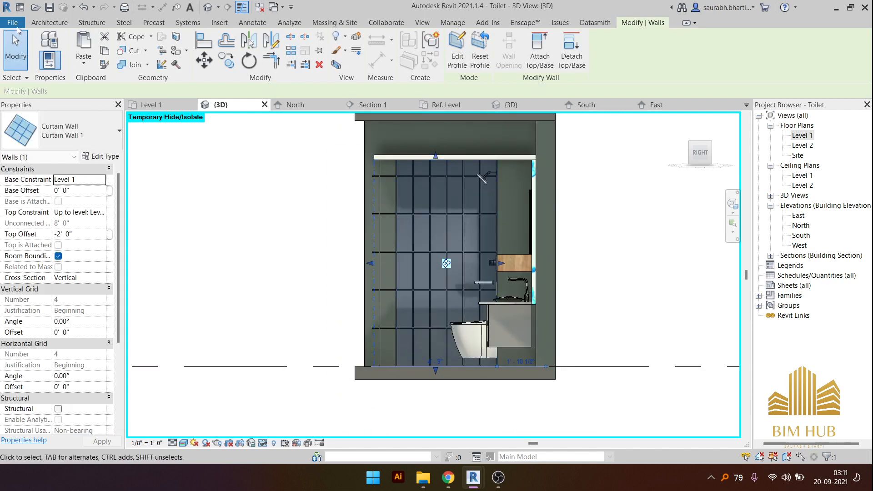
# - Start placing mullions with the 2.5" x 5" rectangular type and duplicate that type as Black Mullion
pyautogui.click(37, 23)
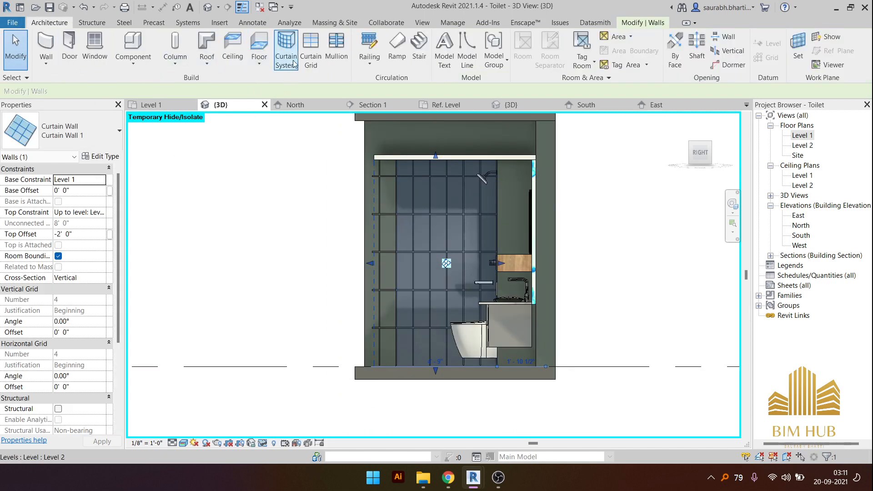
pyautogui.click(337, 51)
pyautogui.click(80, 132)
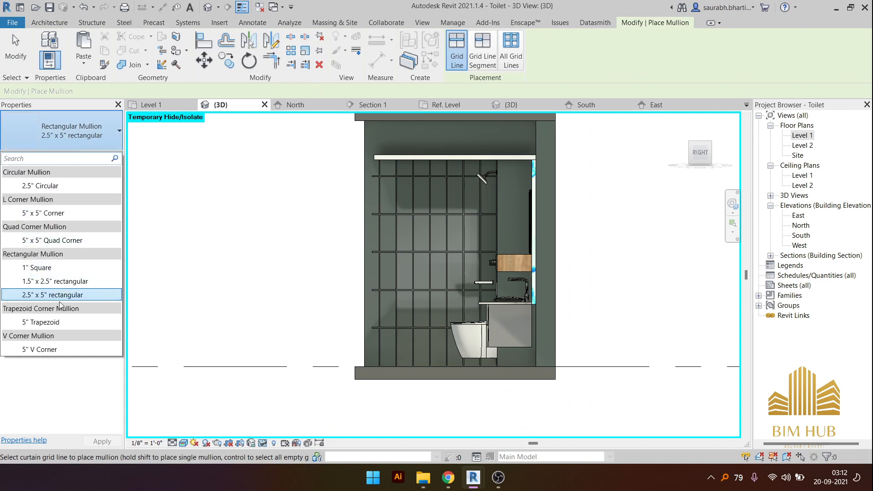
pyautogui.click(55, 295)
pyautogui.click(110, 157)
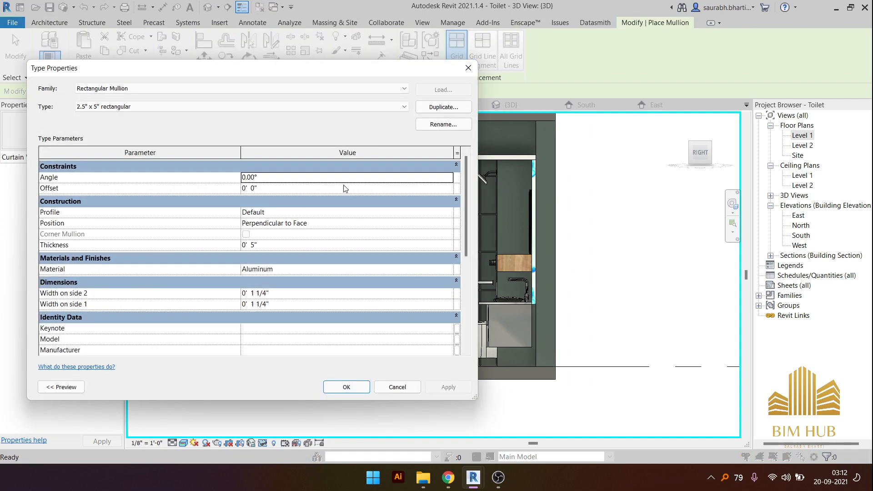
pyautogui.click(443, 108)
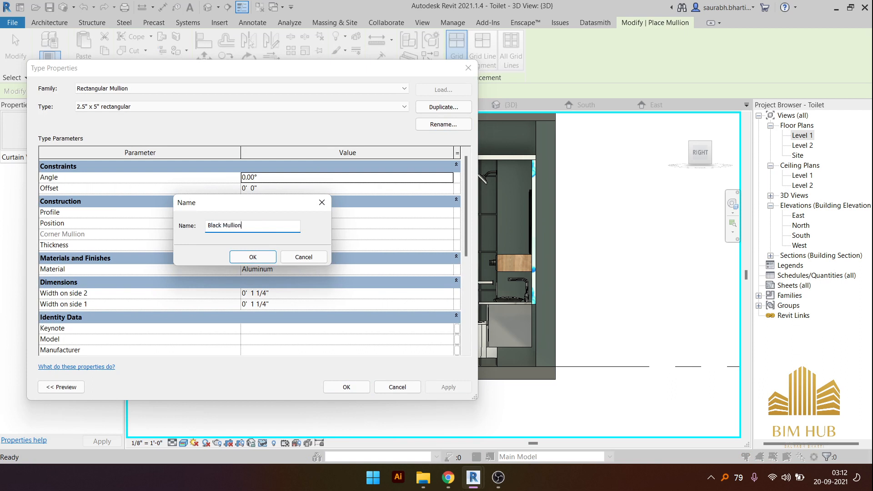
pyautogui.click(252, 256)
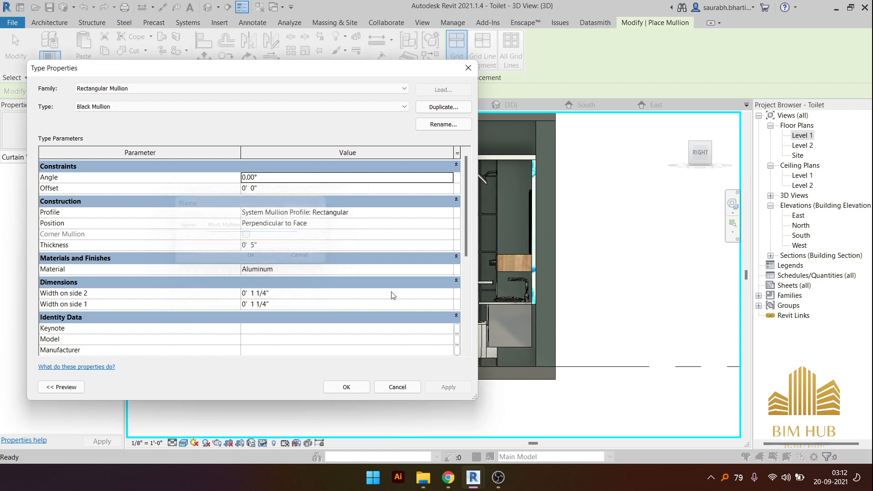
# - Create a new material named 1.Black Mullion for the Black Mullion type
pyautogui.click(447, 269)
pyautogui.click(449, 269)
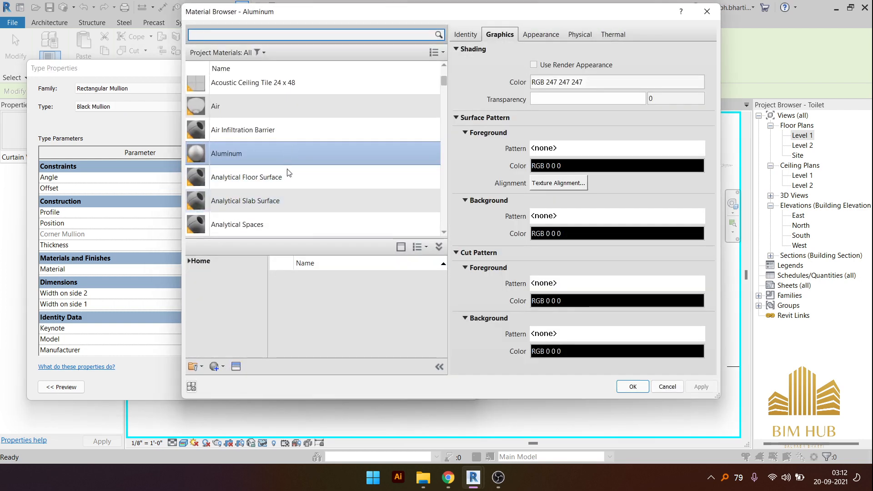
pyautogui.scroll(-5, 232, 194)
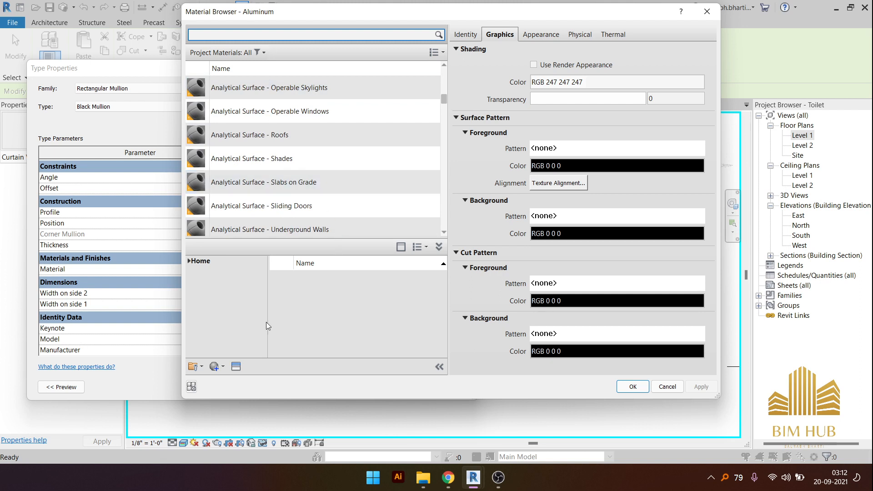
pyautogui.click(213, 366)
pyautogui.click(245, 383)
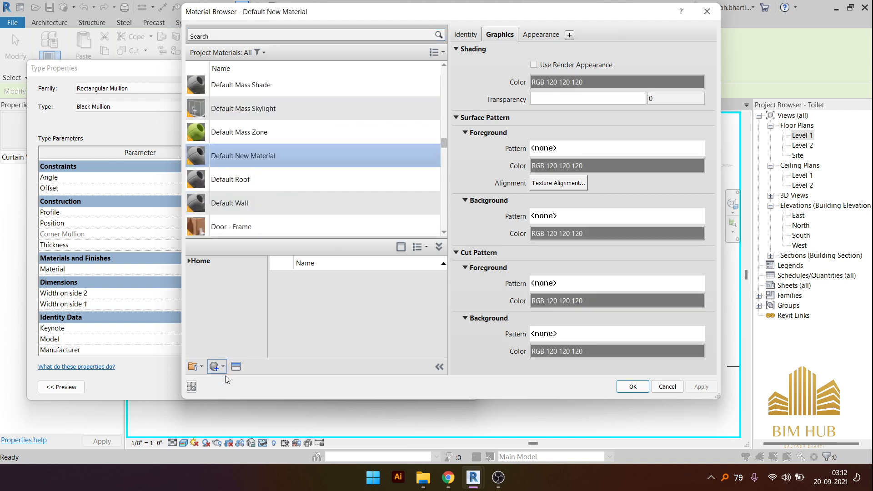
pyautogui.rightClick(240, 156)
pyautogui.click(267, 187)
pyautogui.write('1')
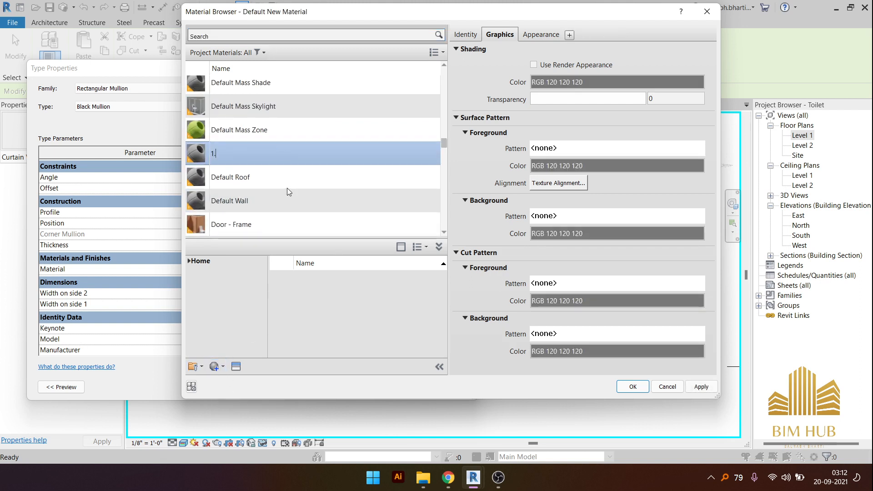
pyautogui.write('.Black Mullion')
pyautogui.press('Return')
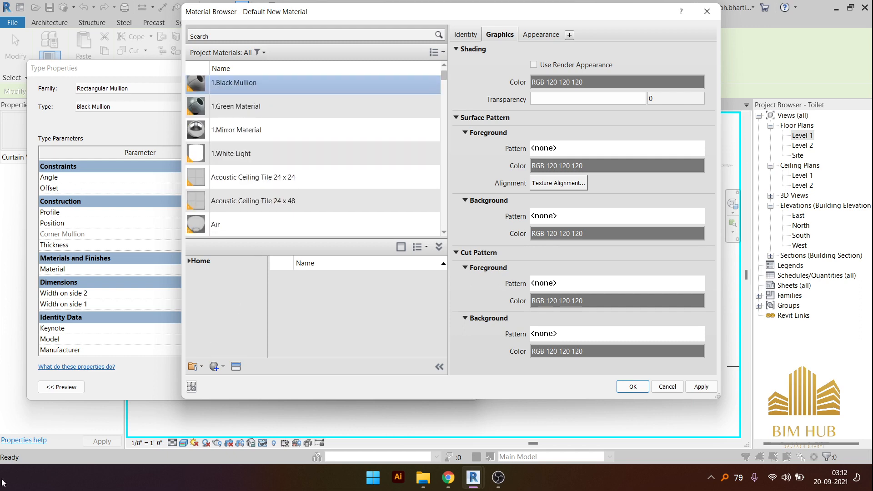
# - Give the new material the Anodized - Black metal appearance and assign it to the Black Mullion type
pyautogui.click(235, 367)
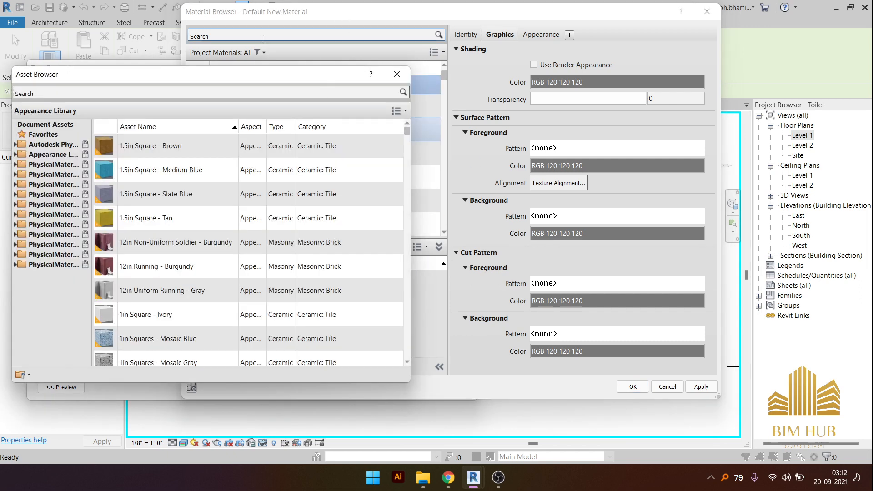
pyautogui.doubleClick(41, 155)
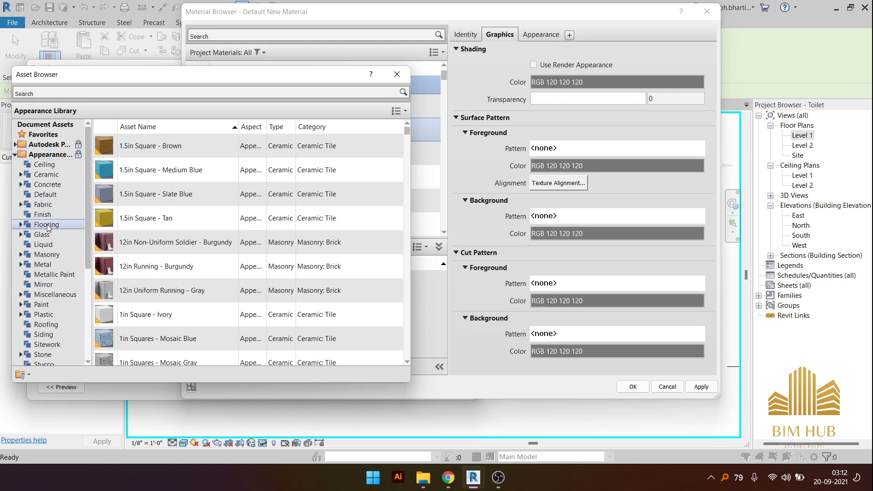
pyautogui.click(43, 265)
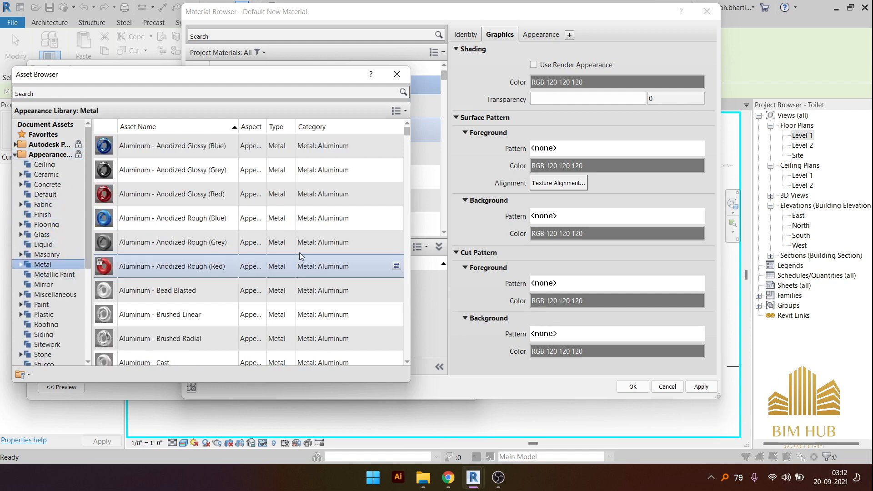
pyautogui.scroll(-3, 234, 271)
pyautogui.scroll(-5, 234, 271)
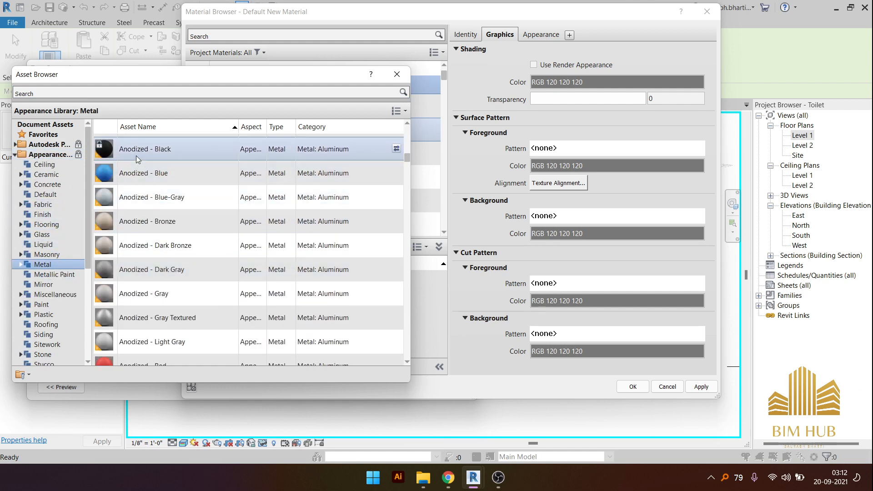
pyautogui.doubleClick(138, 155)
pyautogui.click(397, 75)
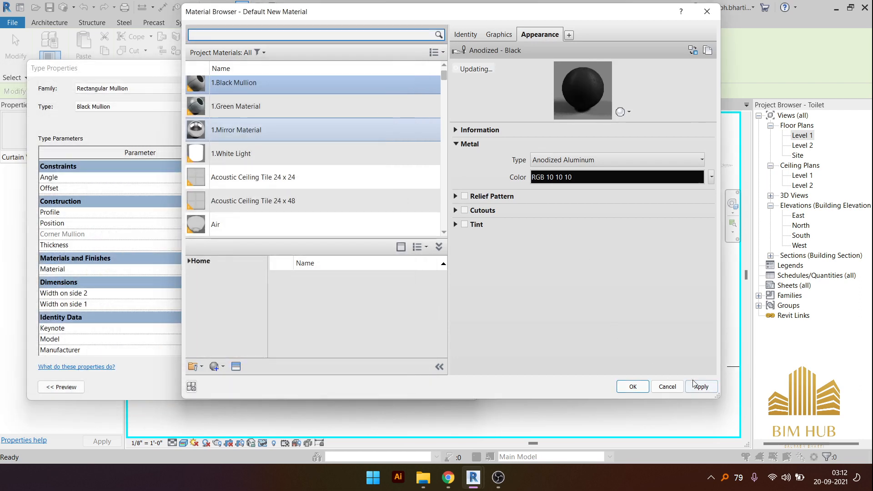
pyautogui.click(633, 386)
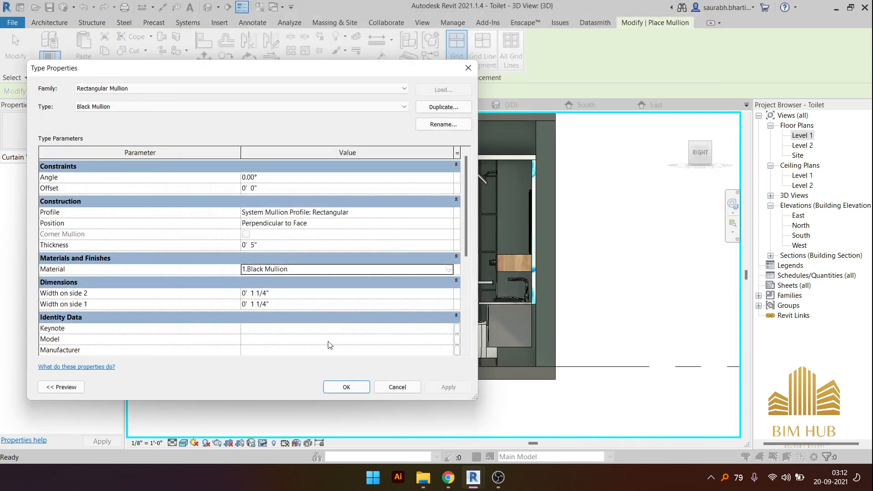
pyautogui.click(344, 386)
# - Set the Black Mullion type's width on side 1 and side 2 to 1/4" each
pyautogui.keyDown('shift'); pyautogui.moveTo(397, 376); pyautogui.dragTo(443, 370, button='middle'); pyautogui.keyUp('shift')
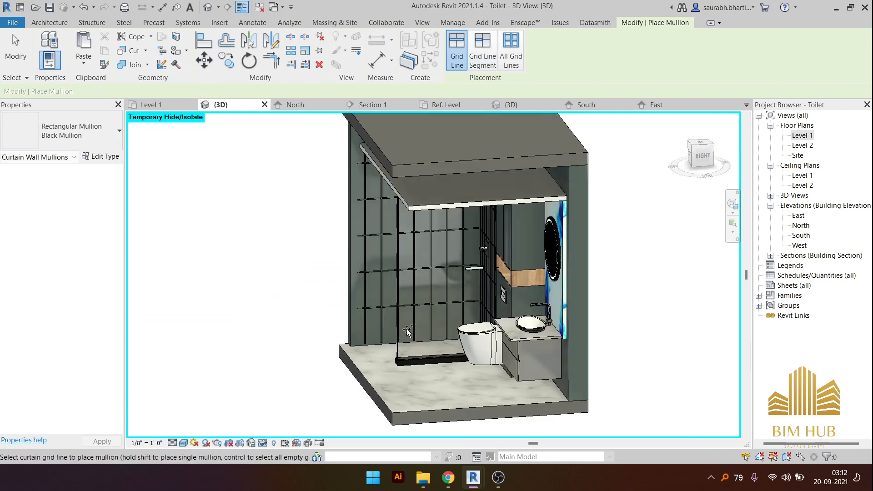
pyautogui.keyDown('shift'); pyautogui.moveTo(407, 331); pyautogui.dragTo(425, 250, button='middle'); pyautogui.keyUp('shift')
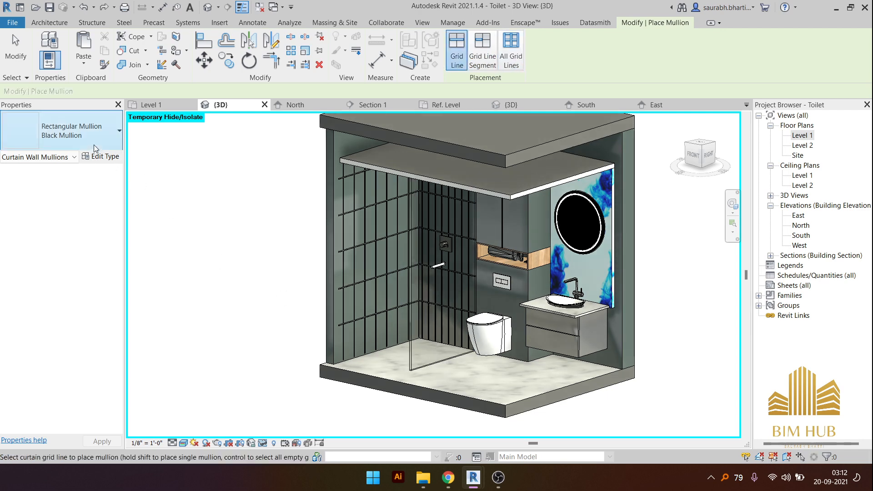
pyautogui.click(101, 157)
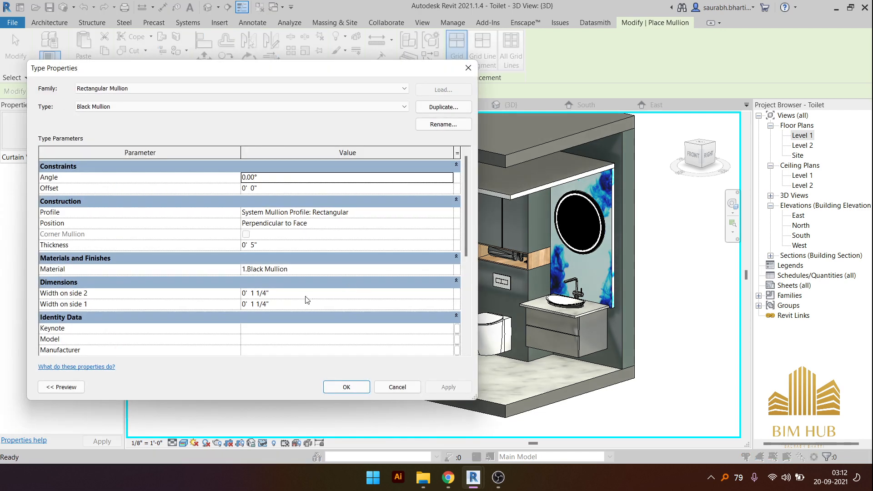
pyautogui.click(289, 292)
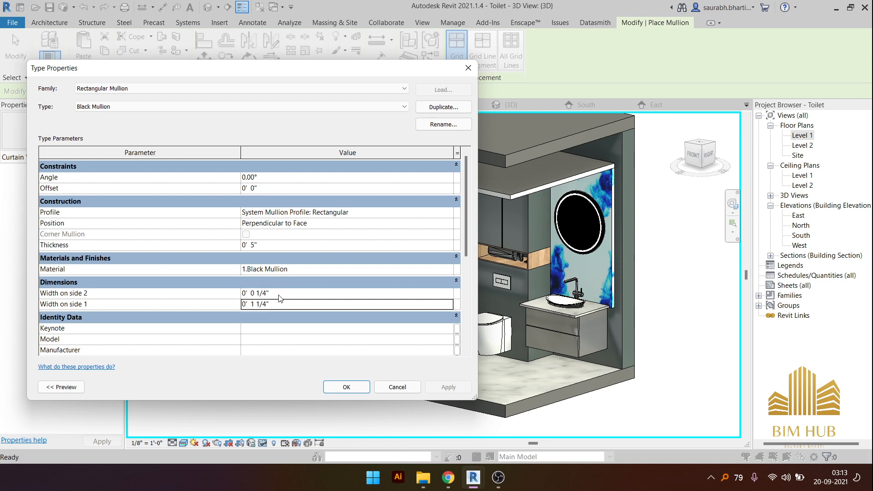
pyautogui.click(282, 304)
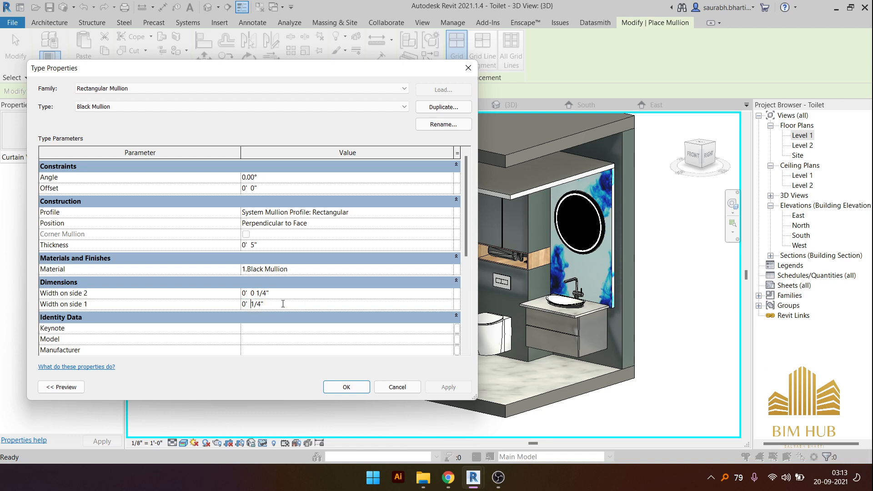
pyautogui.click(288, 293)
pyautogui.click(348, 388)
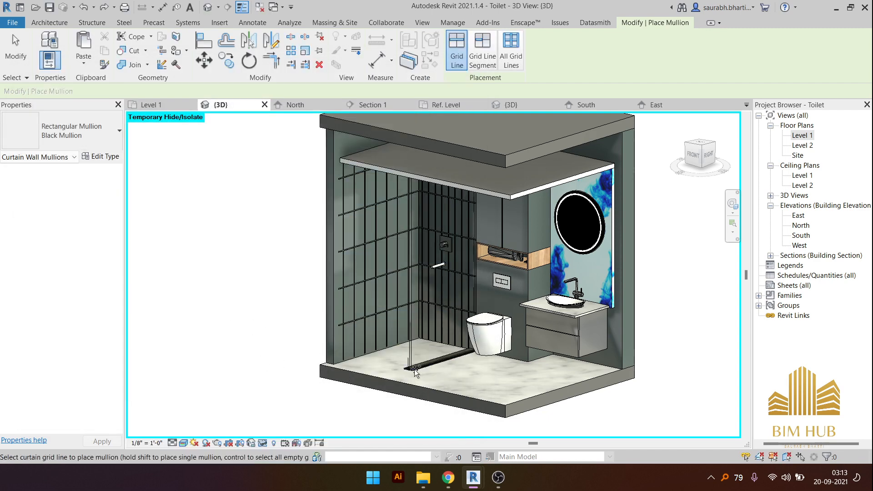
# - Place Black Mullion frames along the shower curtain wall's edges, including the free vertical edge and the top edge
pyautogui.click(410, 338)
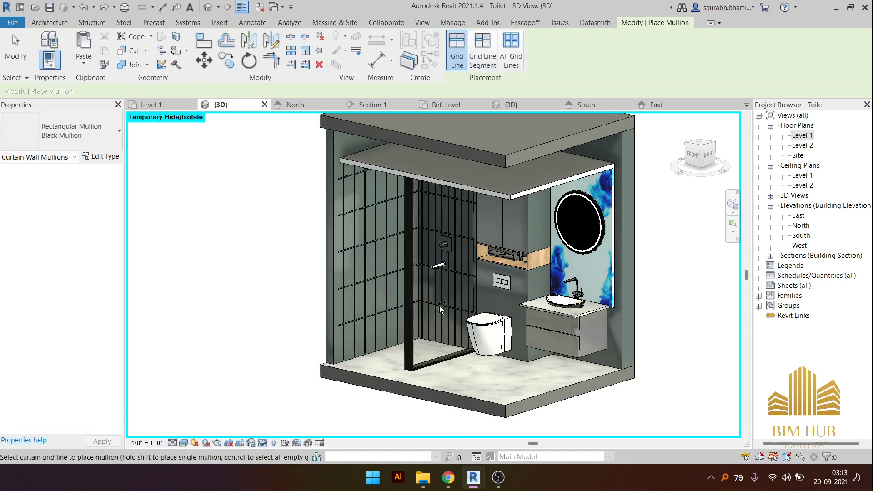
pyautogui.keyDown('shift'); pyautogui.moveTo(441, 309); pyautogui.dragTo(462, 202, button='middle'); pyautogui.keyUp('shift')
pyautogui.scroll(5, 482, 232)
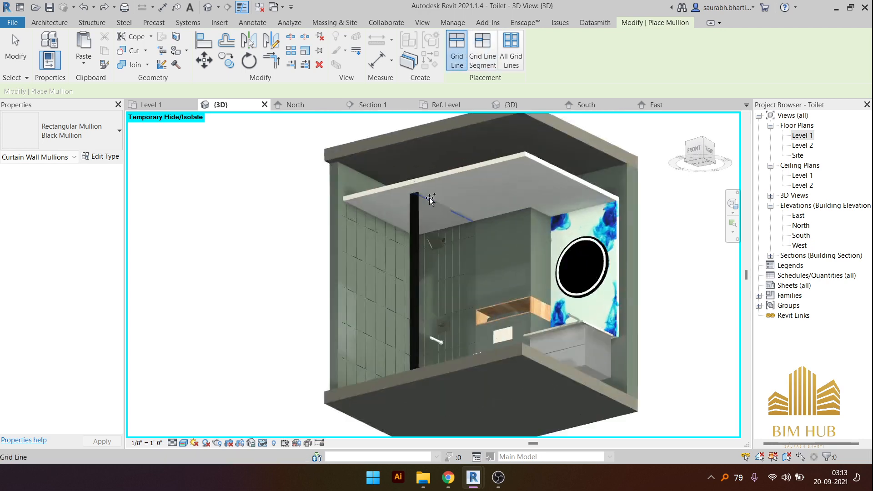
pyautogui.click(499, 264)
pyautogui.scroll(-2, 499, 263)
pyautogui.keyDown('shift'); pyautogui.moveTo(499, 268); pyautogui.dragTo(520, 310, button='middle'); pyautogui.keyUp('shift')
pyautogui.press('Escape')
pyautogui.scroll(-2, 471, 345)
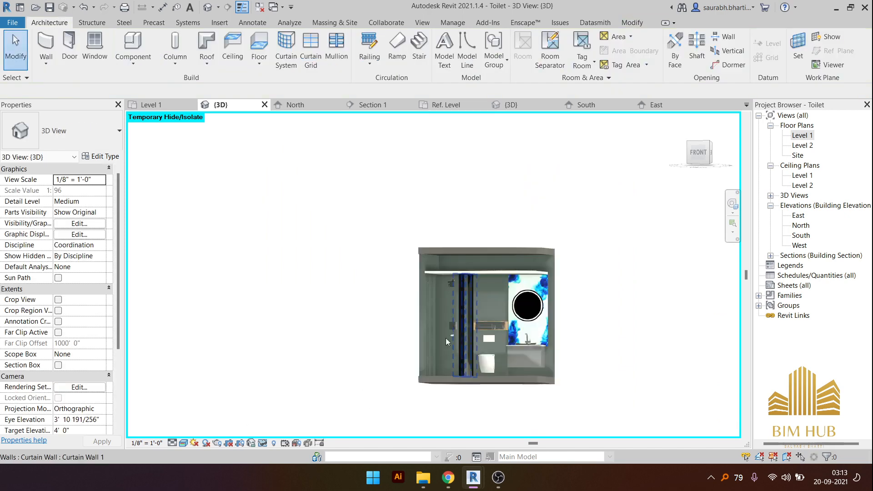
pyautogui.keyDown('shift'); pyautogui.moveTo(446, 342); pyautogui.dragTo(667, 251, button='middle'); pyautogui.keyUp('shift')
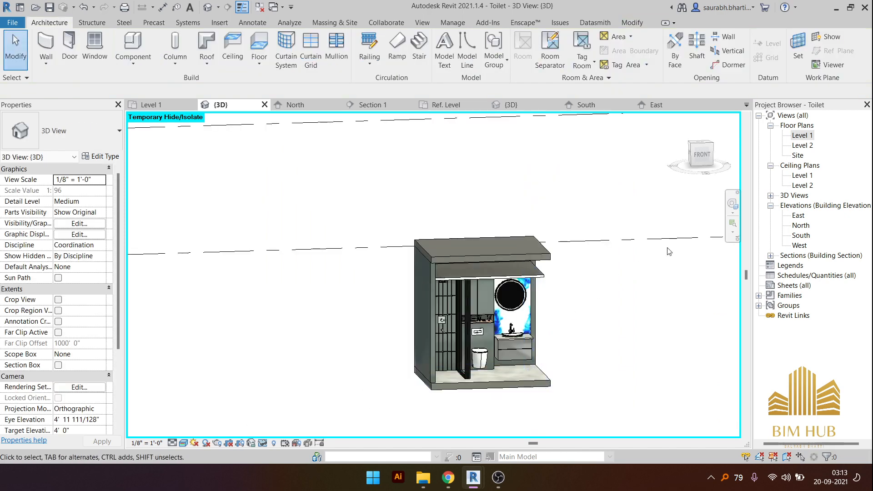
# - Draw a Generic - 9" wall across the room's open side in the Level 1 plan, between the ends of the two side walls
pyautogui.doubleClick(797, 137)
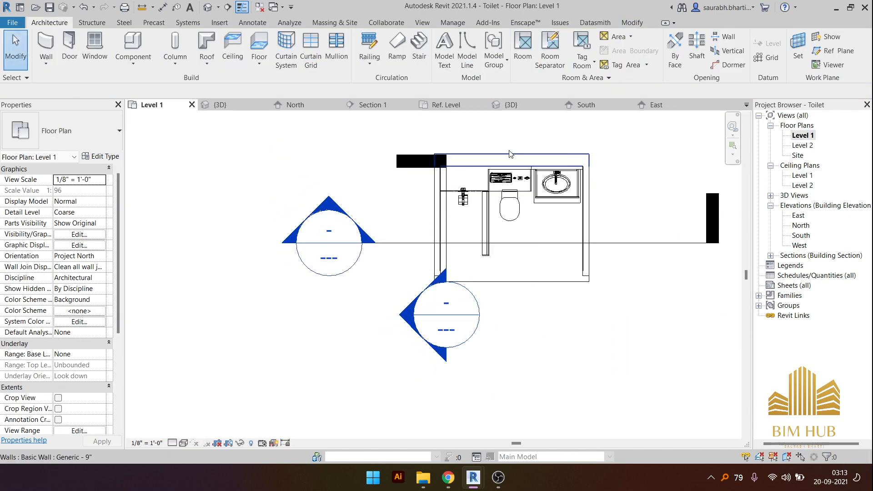
pyautogui.click(516, 158)
pyautogui.press('c')
pyautogui.press('s')
pyautogui.scroll(3, 600, 277)
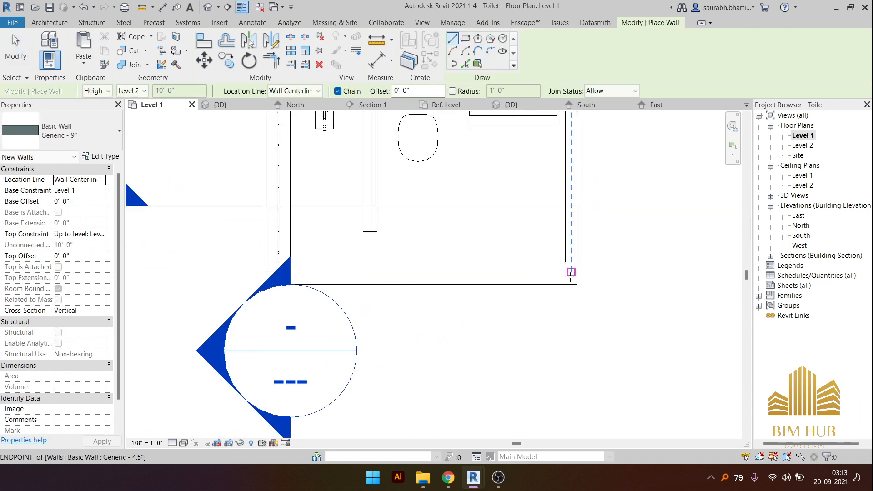
pyautogui.click(577, 272)
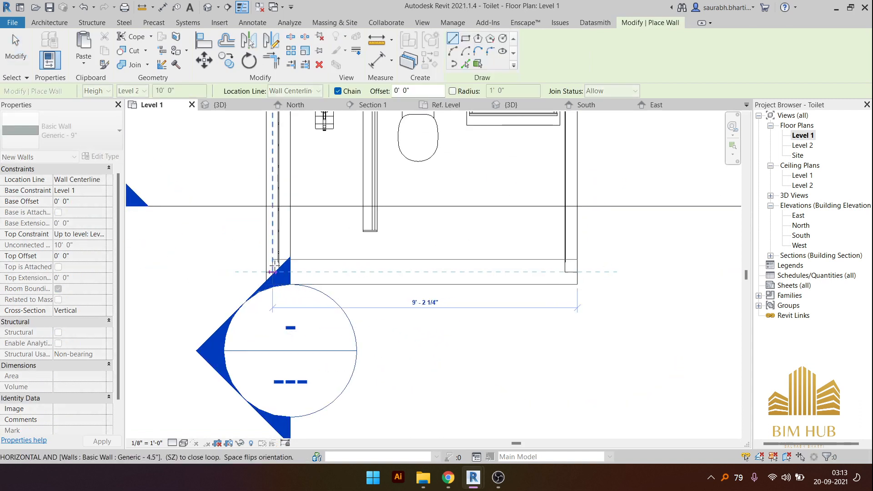
pyautogui.click(273, 271)
pyautogui.press('Escape')
pyautogui.press('Escape')
pyautogui.click(366, 265)
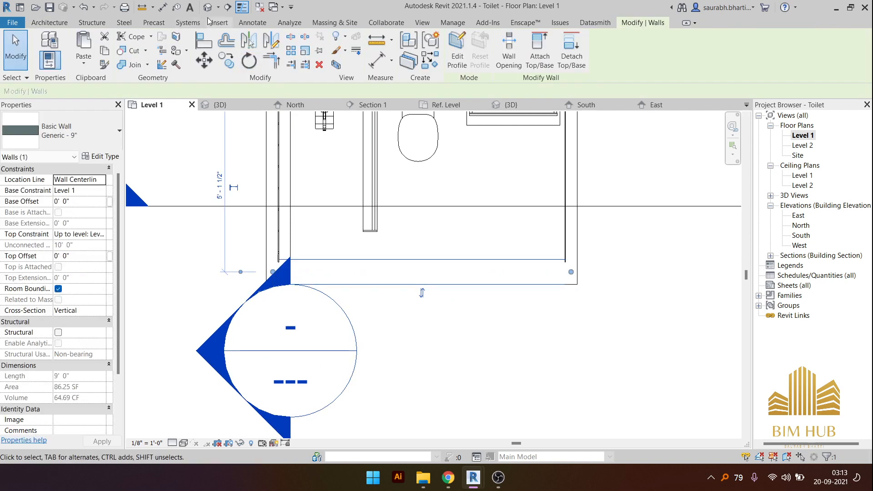
# - Reset the temporary hide/isolate in the 3D view to show all the room's walls
pyautogui.click(207, 7)
pyautogui.keyDown('shift'); pyautogui.moveTo(444, 366); pyautogui.dragTo(318, 359, button='middle'); pyautogui.keyUp('shift')
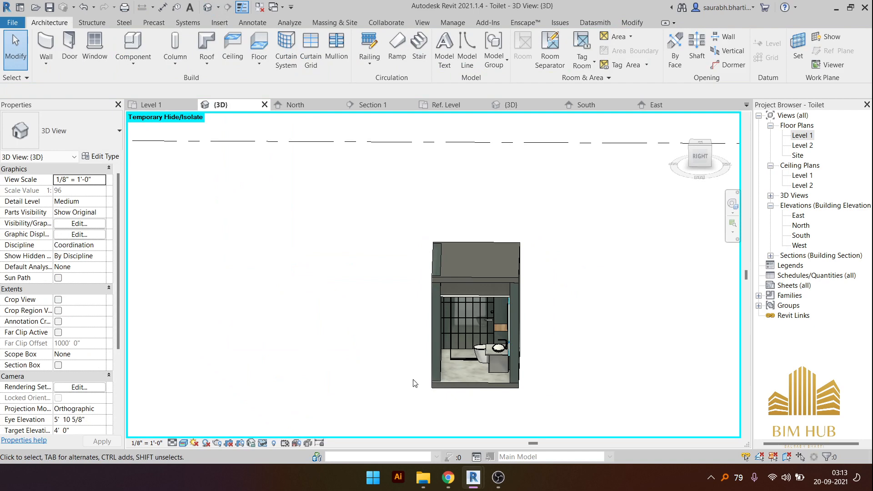
pyautogui.press('h')
pyautogui.press('r')
pyautogui.click(470, 387)
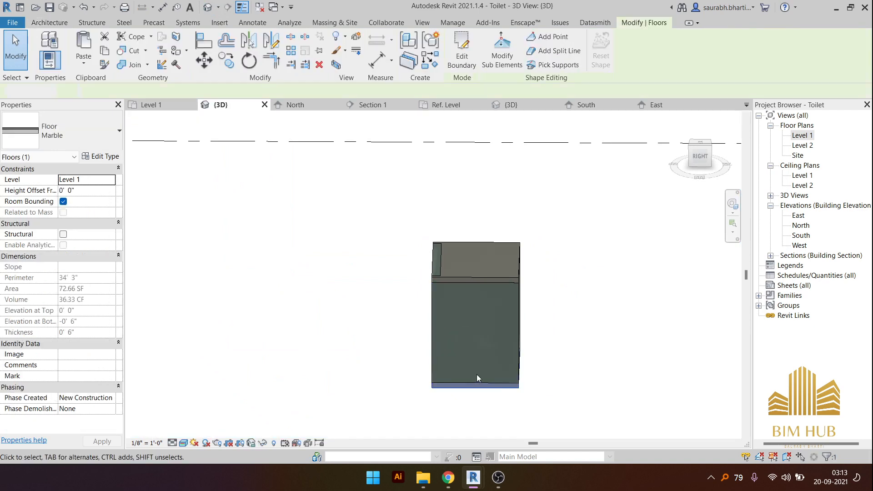
pyautogui.press('Escape')
pyautogui.keyDown('shift'); pyautogui.moveTo(500, 290); pyautogui.dragTo(501, 259, button='middle'); pyautogui.keyUp('shift')
# - Switch to File Explorer, find the Kensington SE04 OpenIn single door family in the Toilet folder, and return to Revit
pyautogui.moveTo(448, 478)
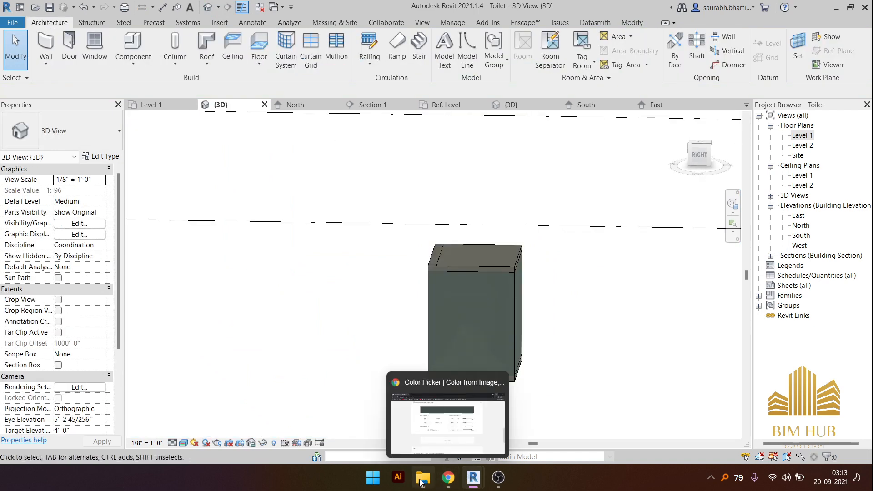
pyautogui.click(703, 156)
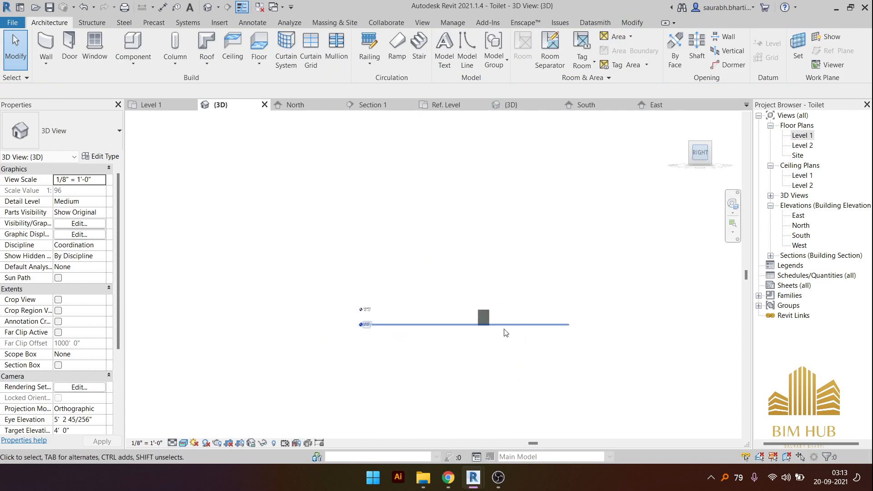
pyautogui.click(432, 481)
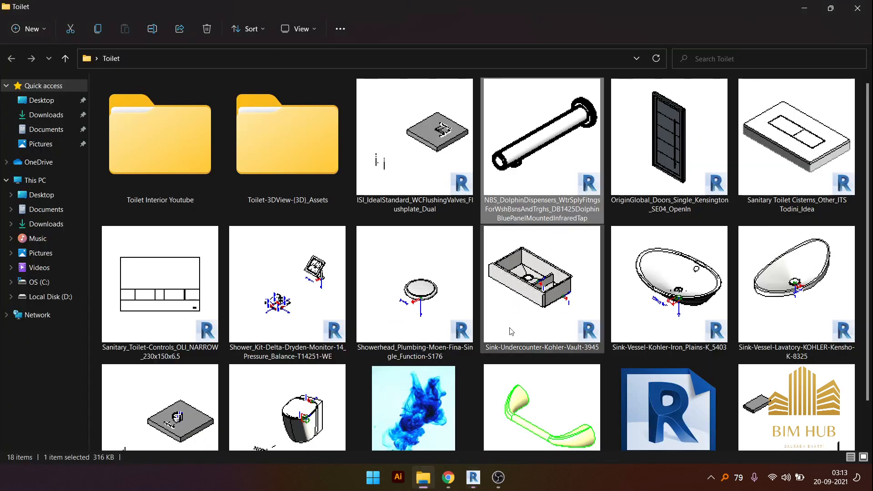
pyautogui.click(666, 132)
pyautogui.scroll(-1, 666, 132)
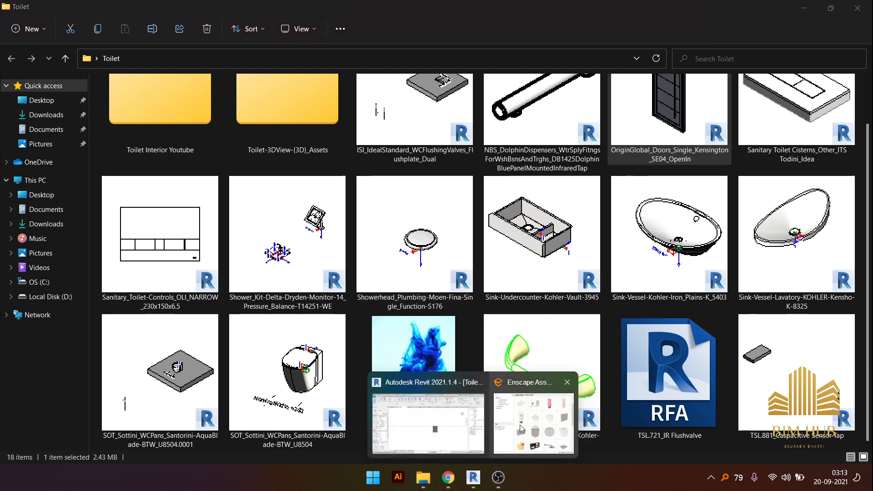
pyautogui.click(427, 423)
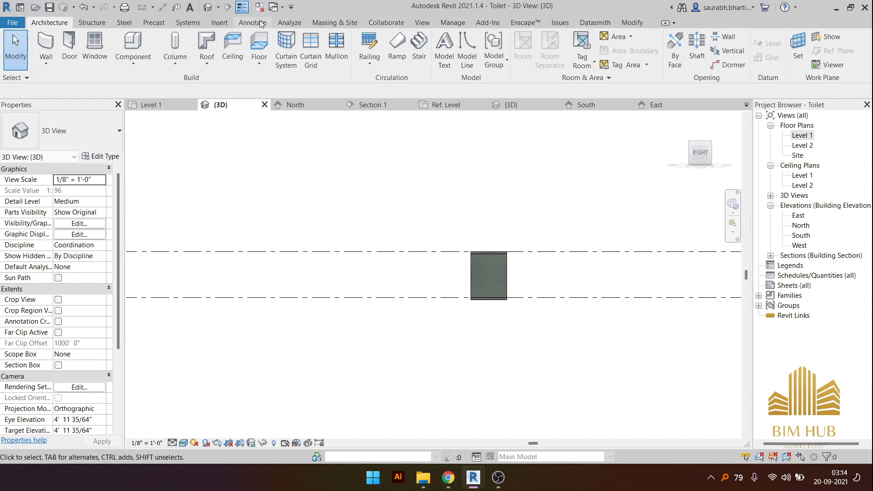
# - Load the door family OriginGlobal_Doors_Single_Kensington_SE04_OpenIn.rfa from the Toilet folder
pyautogui.click(222, 24)
pyautogui.click(38, 24)
pyautogui.click(70, 46)
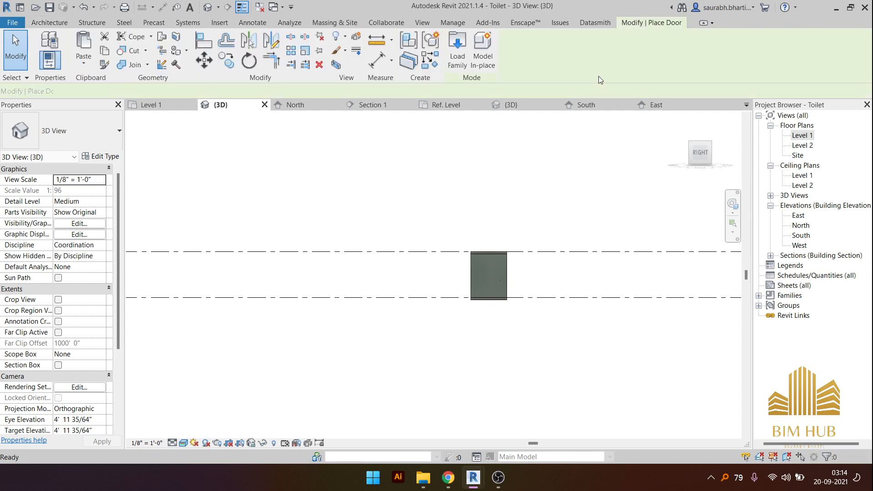
pyautogui.click(457, 52)
pyautogui.click(447, 121)
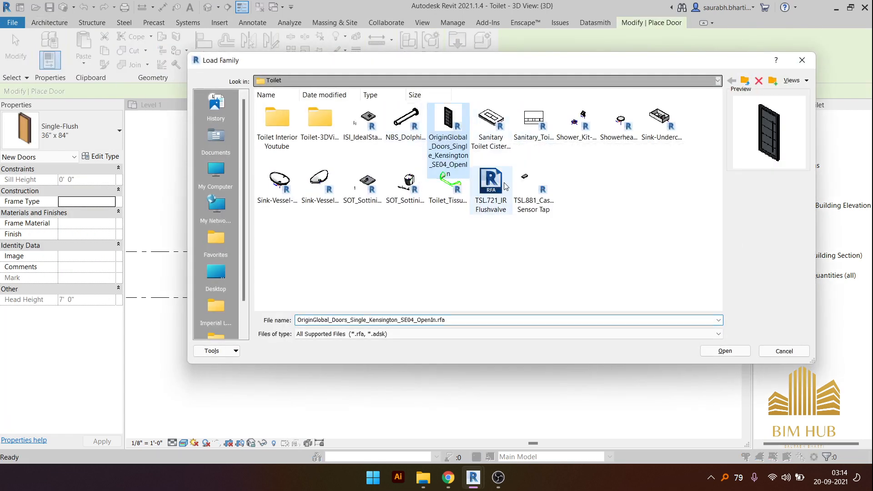
pyautogui.click(723, 349)
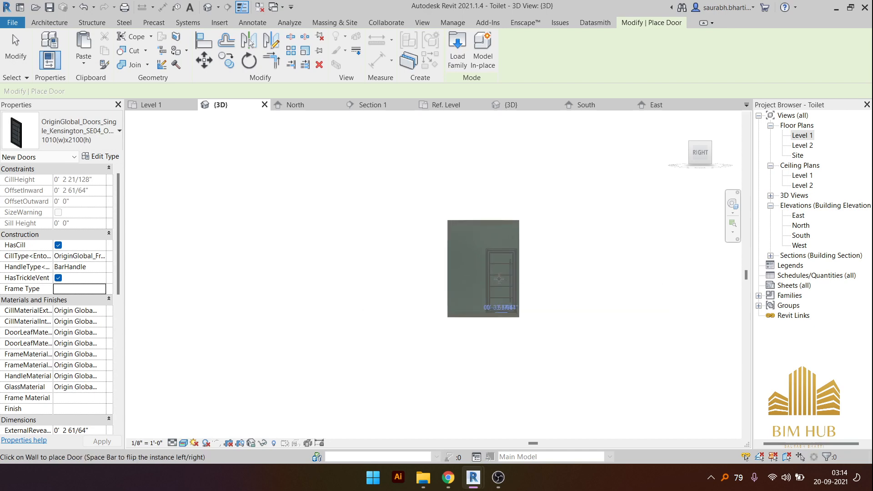
# - Place the 1010(w)x2100(h) Kensington door in the new wall on the Level 1 plan, near the end facing the washbasin
pyautogui.click(499, 279)
pyautogui.doubleClick(802, 136)
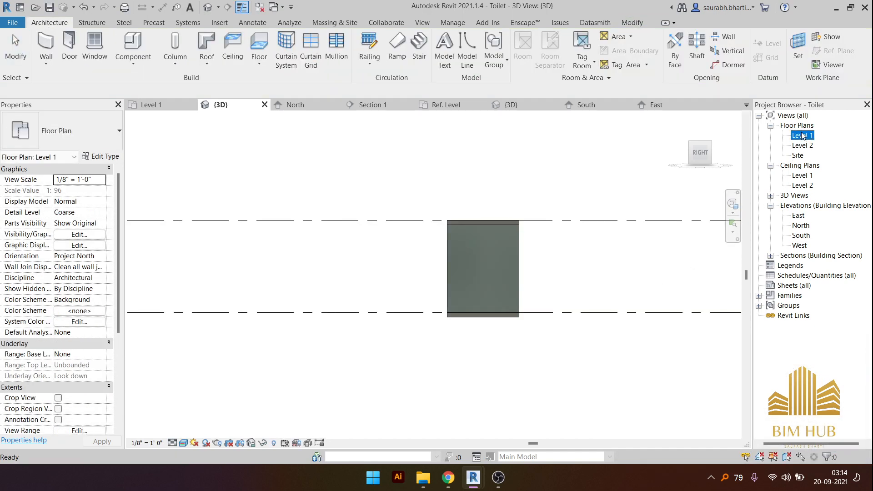
pyautogui.scroll(-3, 403, 353)
pyautogui.press('d')
pyautogui.press('r')
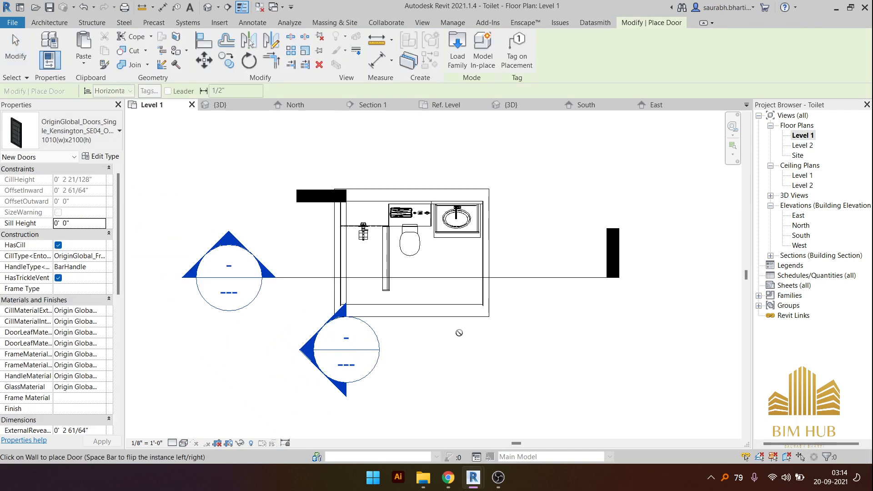
pyautogui.scroll(3, 459, 332)
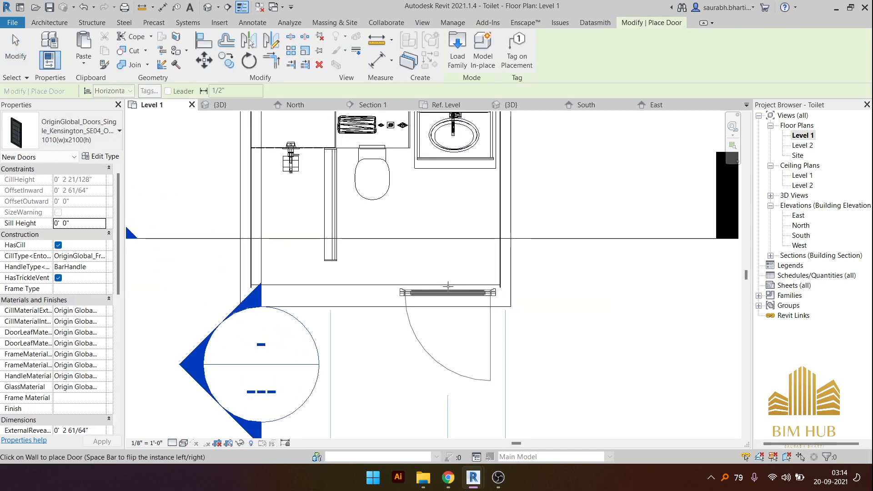
pyautogui.click(448, 289)
pyautogui.press('Escape')
pyautogui.press('Escape')
# - Flip the placed door so it swings into the room, hinged on the side nearer the shower
pyautogui.click(459, 303)
pyautogui.press('space')
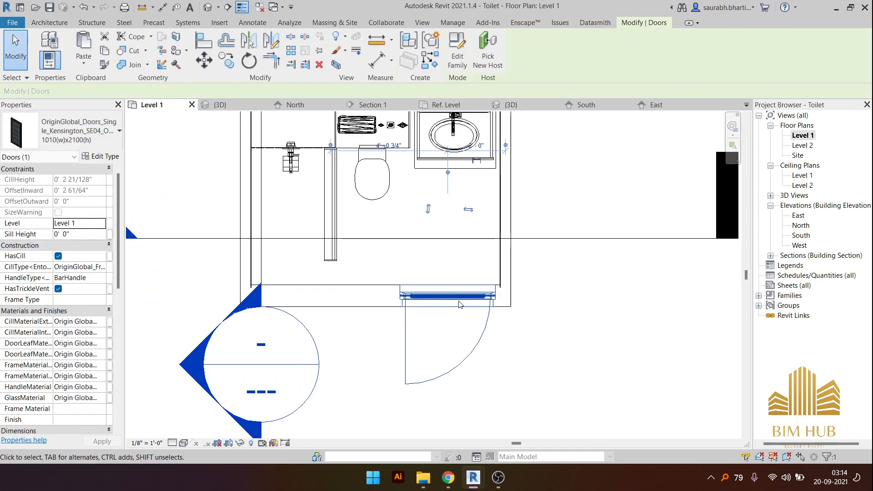
pyautogui.press('space')
pyautogui.press('Escape')
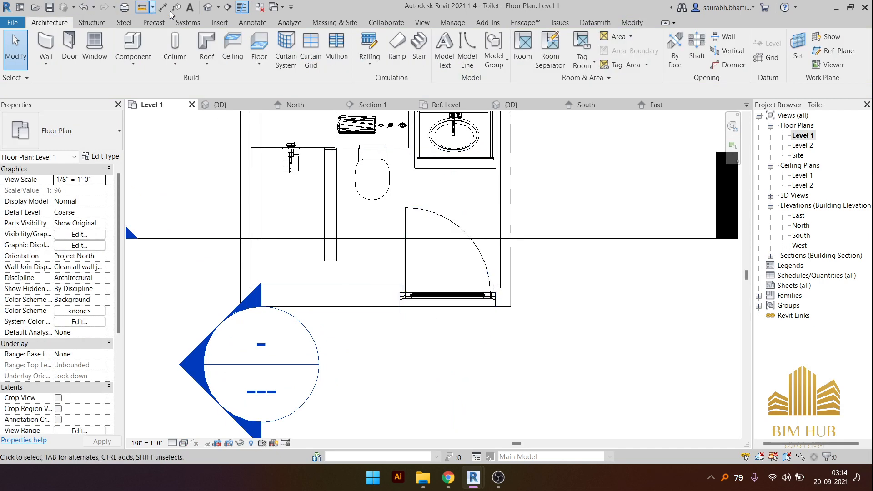
# - Inspect the enclosed room and its new door in the 3D view and the Level 1 plan
pyautogui.click(207, 10)
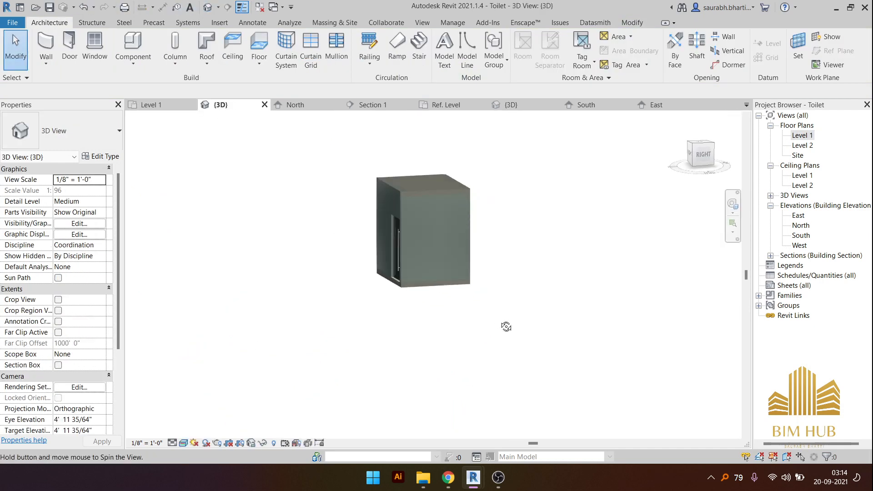
pyautogui.keyDown('shift'); pyautogui.moveTo(273, 304); pyautogui.dragTo(522, 298, button='middle'); pyautogui.keyUp('shift')
pyautogui.doubleClick(801, 136)
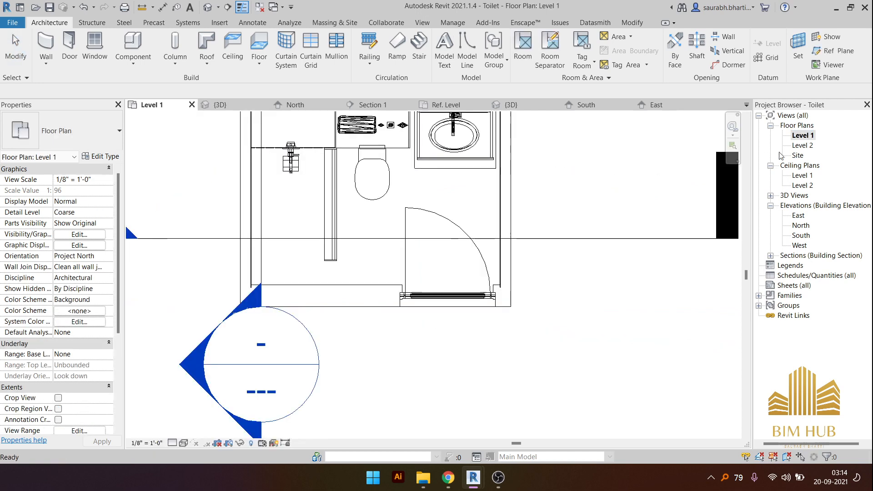
pyautogui.scroll(-3, 355, 241)
pyautogui.scroll(5, 354, 241)
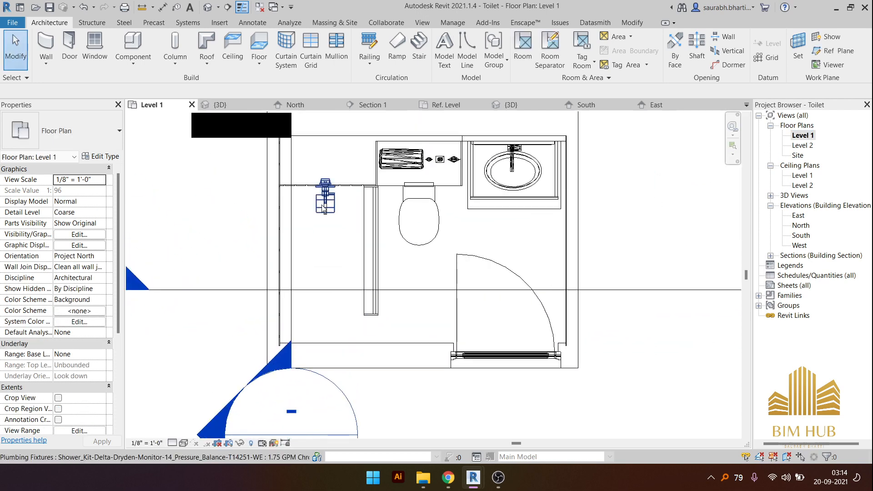
pyautogui.scroll(-1, 368, 363)
pyautogui.scroll(-2, 400, 349)
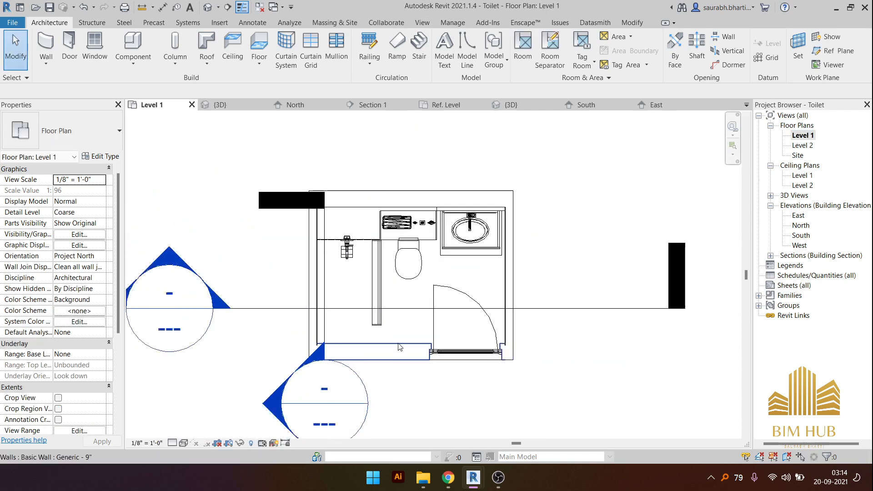
pyautogui.moveTo(445, 371); pyautogui.dragTo(444, 311, button='middle')
# - Start Enscape for the {3D} view and switch to its render window
pyautogui.click(207, 8)
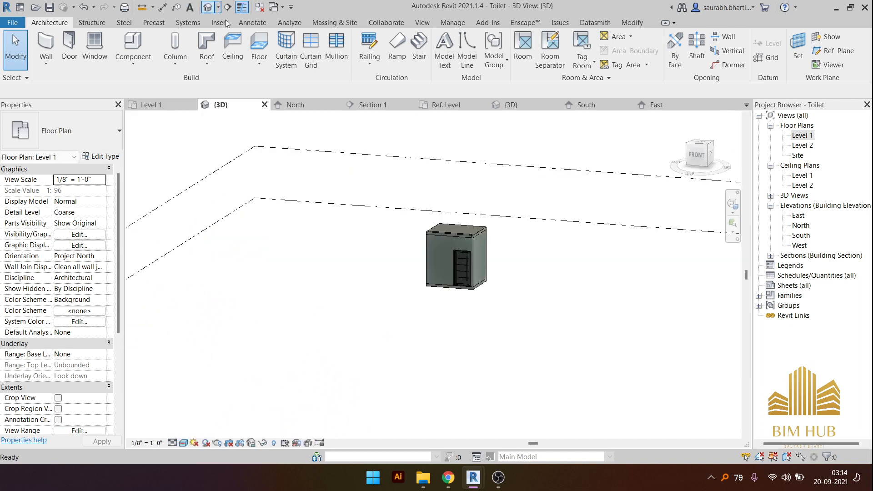
pyautogui.click(527, 23)
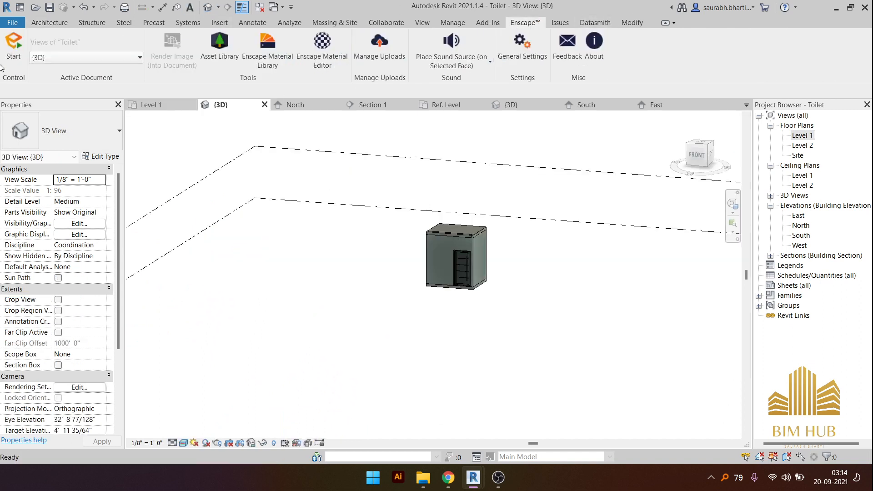
pyautogui.click(14, 57)
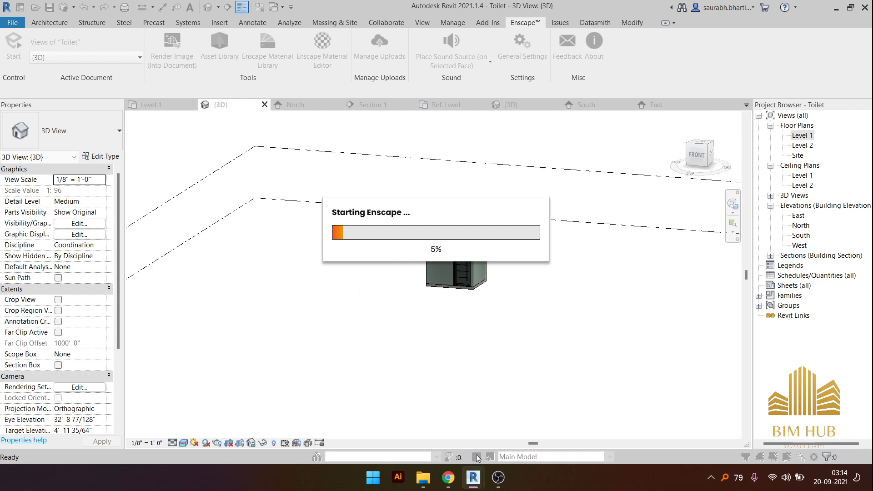
pyautogui.moveTo(473, 478)
pyautogui.click(541, 424)
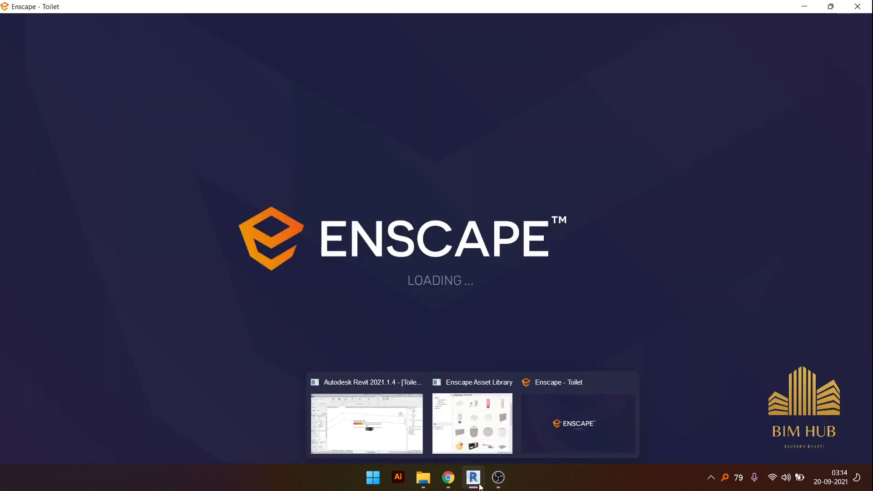
pyautogui.click(498, 478)
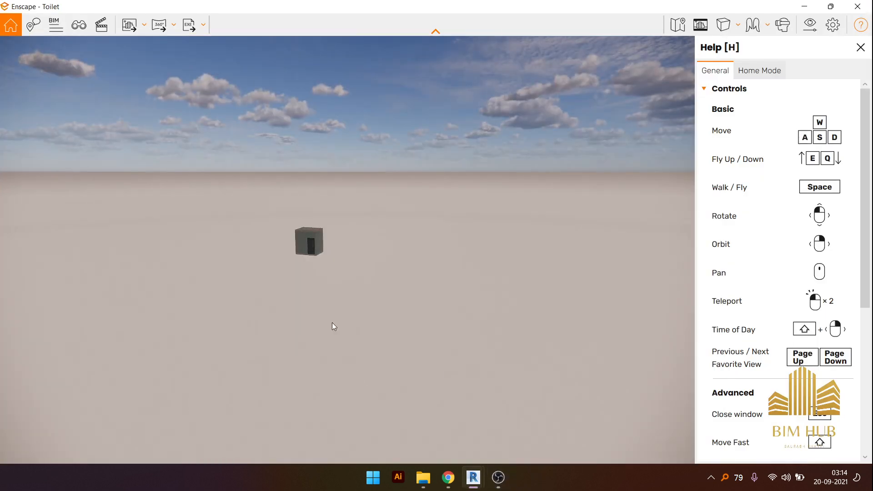
# - Examine the toilet model from several viewpoints in the Enscape render window, and return to Revit
pyautogui.moveTo(283, 276)
pyautogui.mouseDown()
pyautogui.moveTo(325, 339)
pyautogui.moveTo(279, 262)
pyautogui.mouseUp()
pyautogui.press('w')
pyautogui.scroll(5, 272, 246)
pyautogui.scroll(-3, 273, 246)
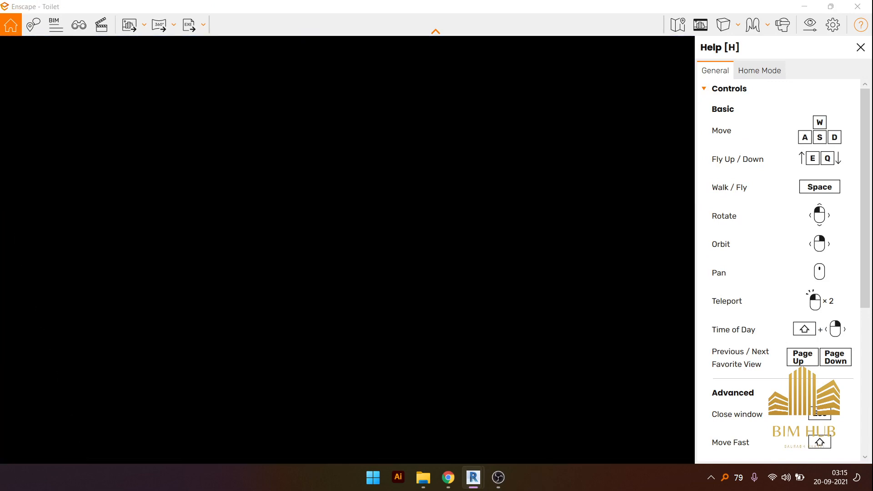
pyautogui.scroll(3, 348, 250)
pyautogui.scroll(-5, 347, 250)
pyautogui.press('space')
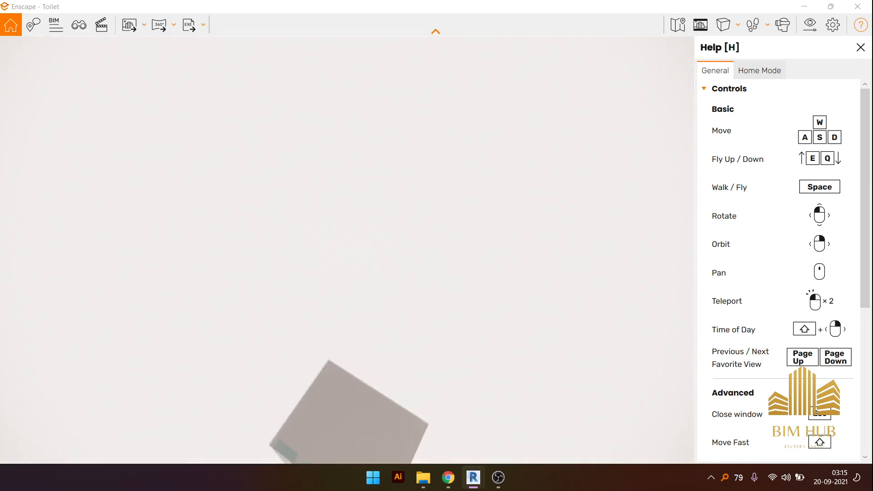
pyautogui.scroll(-3, 348, 250)
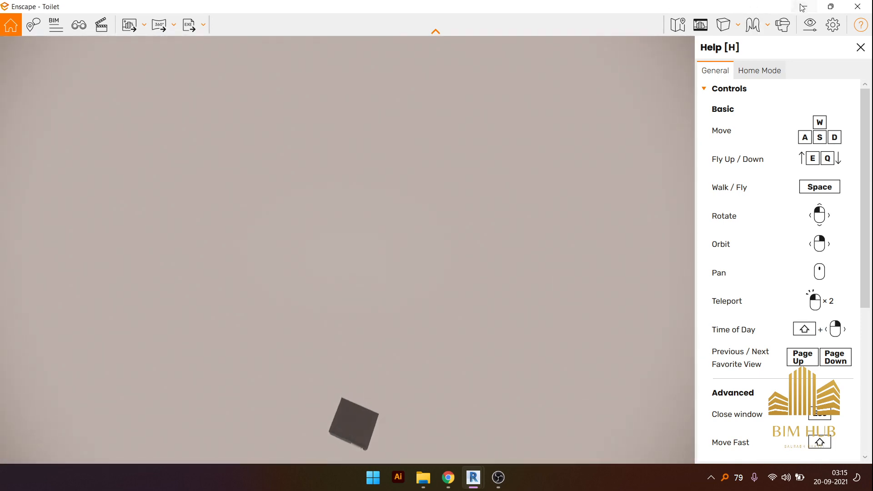
pyautogui.click(803, 7)
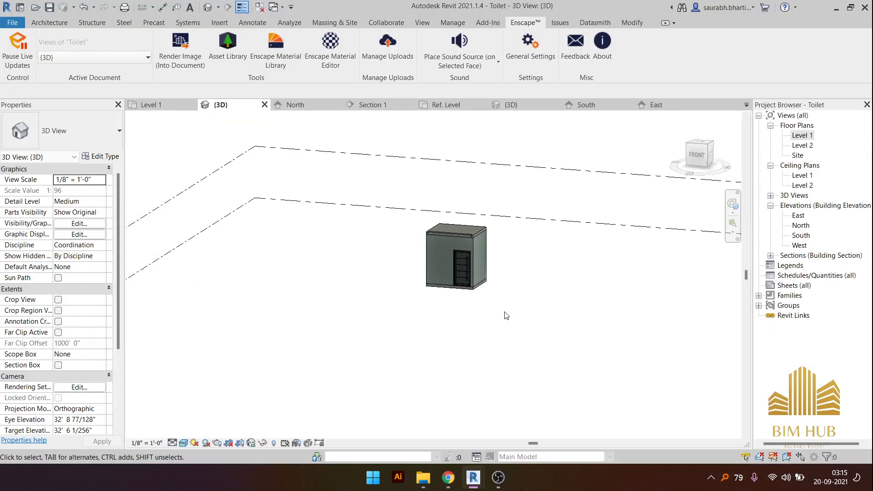
# - Temporarily hide the Kensington door in the front wall of the {3D} view
pyautogui.scroll(5, 454, 253)
pyautogui.click(455, 253)
pyautogui.press('h')
pyautogui.press('h')
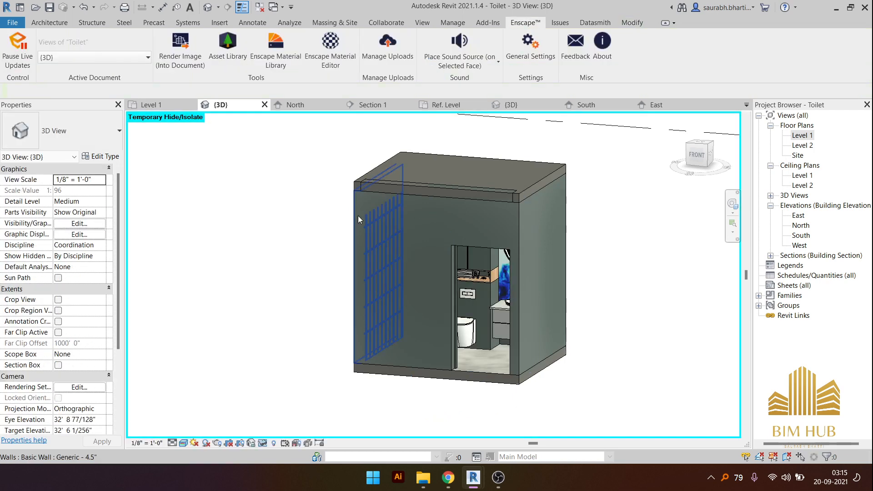
# - Attach the top of the front Generic - 9" wall to the Generic - 6" slab above it
pyautogui.scroll(4, 514, 214)
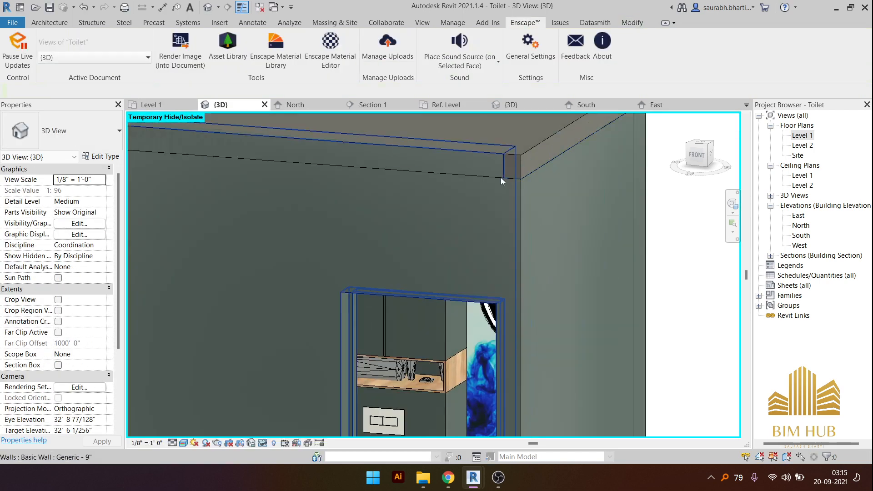
pyautogui.click(485, 191)
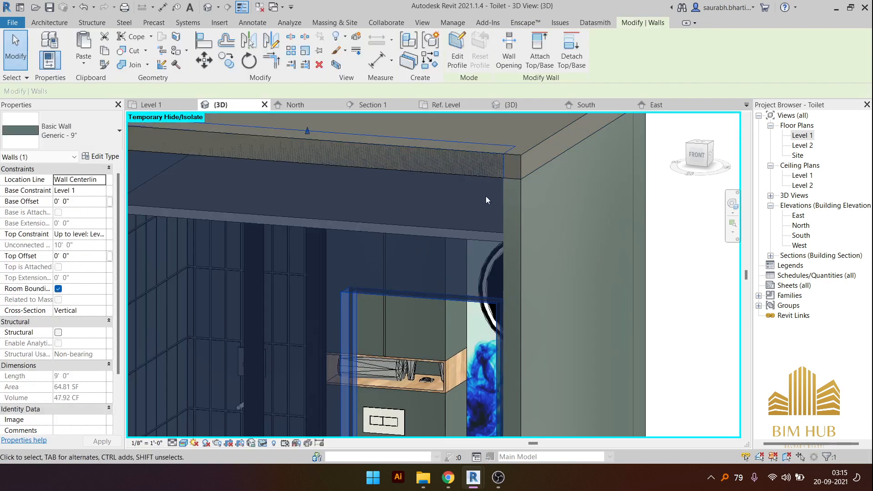
pyautogui.click(539, 50)
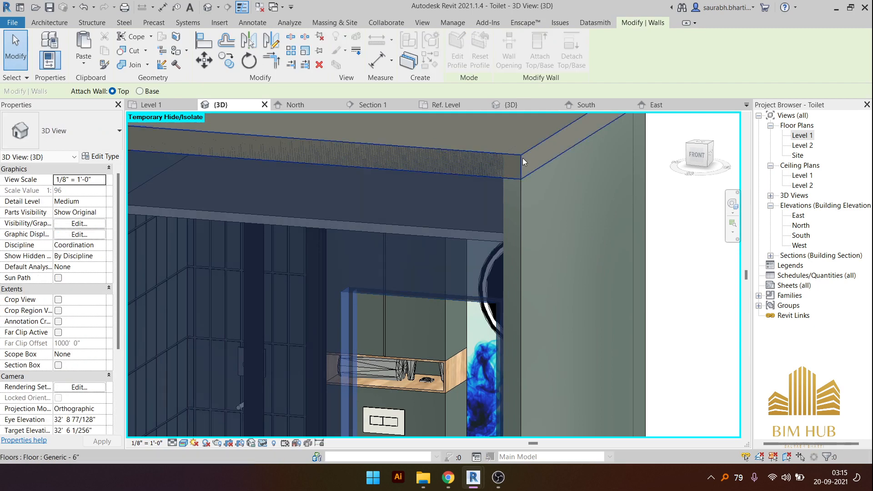
pyautogui.click(484, 170)
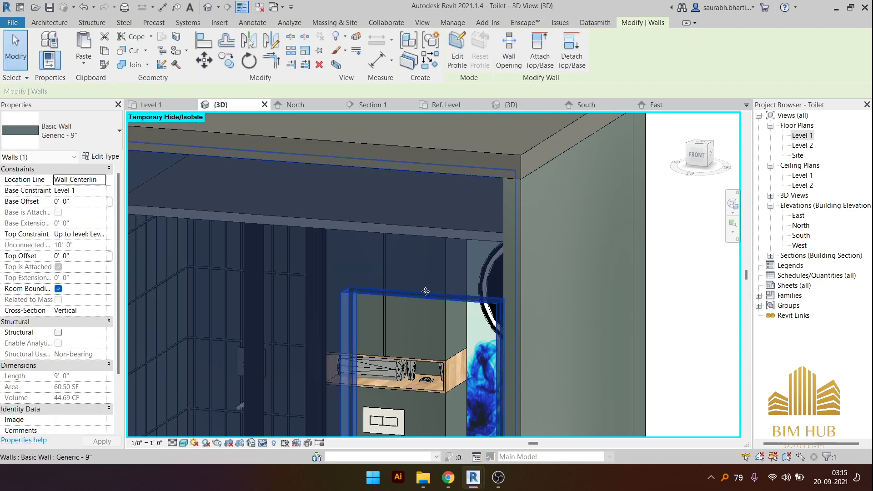
pyautogui.press('Escape')
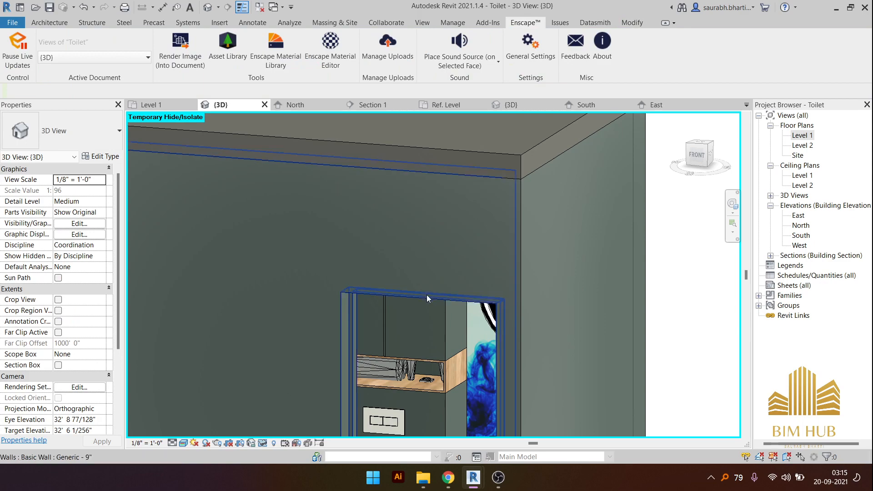
# - Temporarily hide the front wall and switch to the Enscape render window
pyautogui.click(426, 294)
pyautogui.press('Escape')
pyautogui.hotkey('alt', 'Tab')
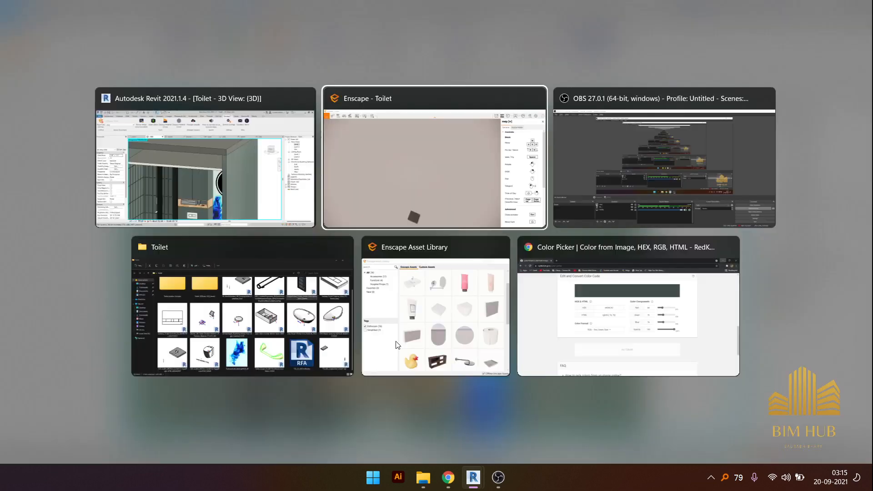
# - Approach the toilet's open front in Enscape and adjust the time of day
pyautogui.moveTo(427, 294); pyautogui.dragTo(523, 327)
pyautogui.press('w')
pyautogui.press('w')
pyautogui.press('s')
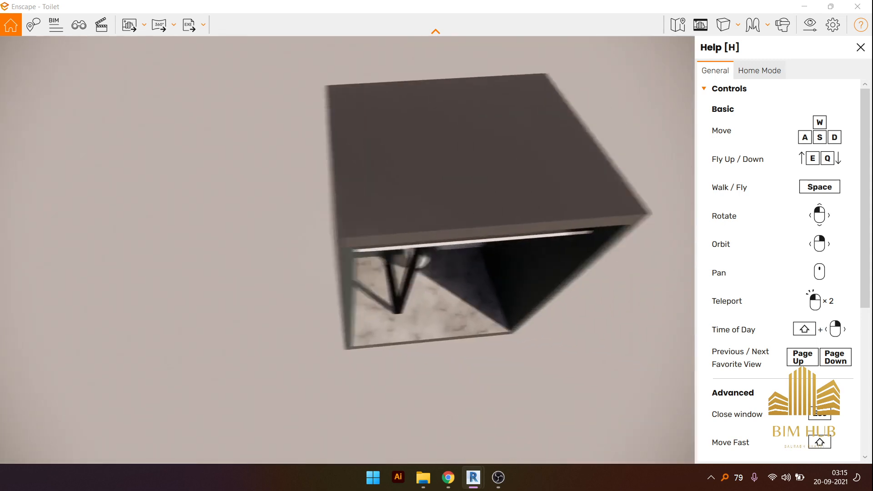
pyautogui.press('w')
pyautogui.moveTo(432, 382); pyautogui.dragTo(432, 347)
pyautogui.keyDown('shift'); pyautogui.moveTo(433, 347); pyautogui.dragTo(400, 358, button='right'); pyautogui.keyUp('shift')
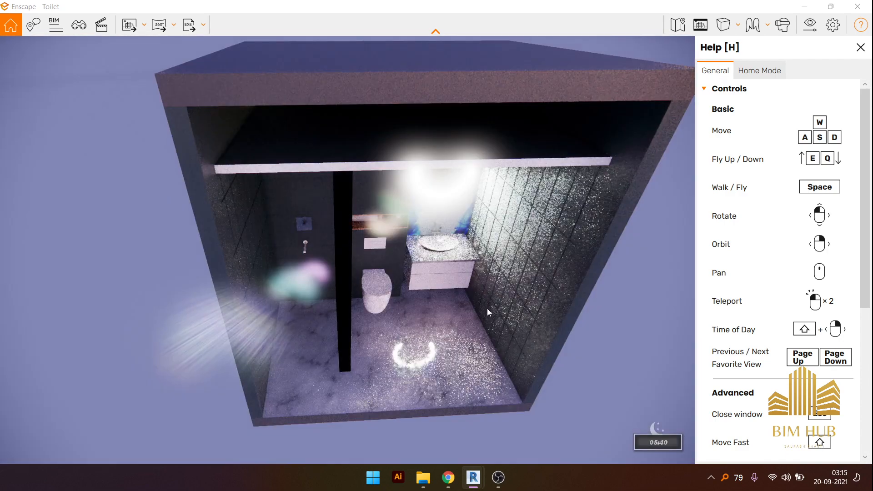
# - Examine the shower fittings, wall tiles and glass partition up close inside the rendered toilet
pyautogui.moveTo(457, 295); pyautogui.dragTo(441, 262)
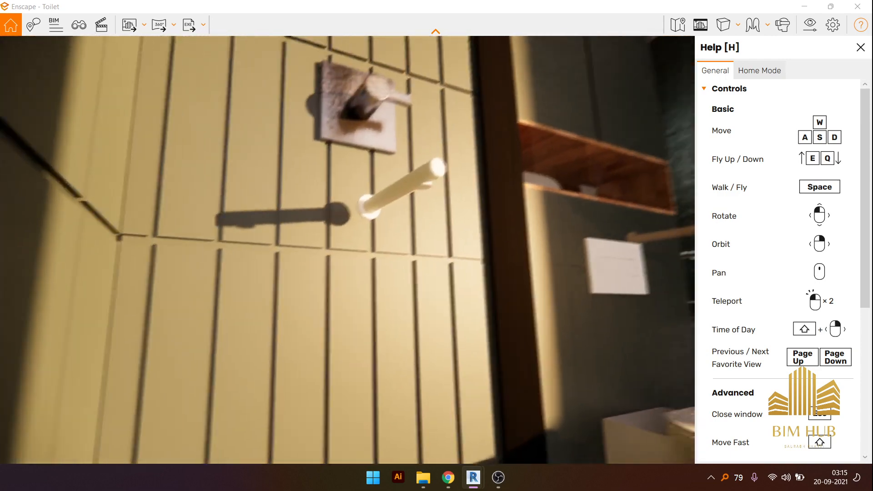
pyautogui.moveTo(347, 250); pyautogui.dragTo(543, 148)
pyautogui.press('s')
pyautogui.press('s')
pyautogui.press('w')
pyautogui.press('w')
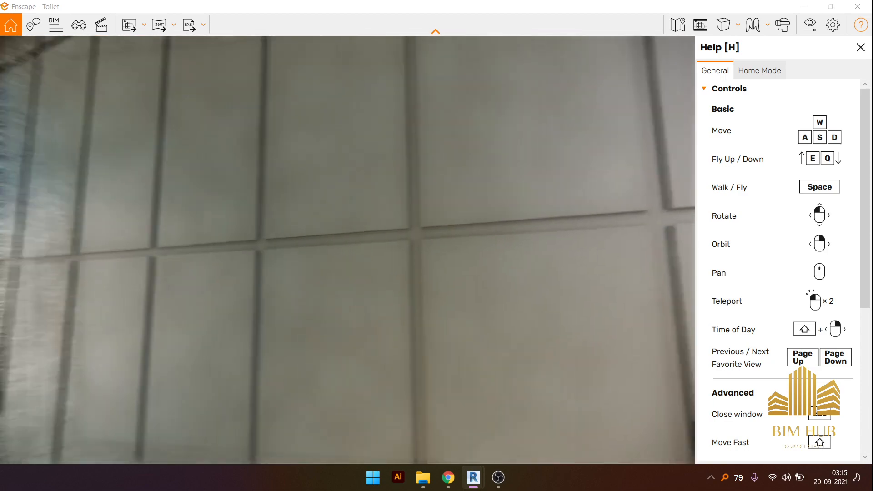
pyautogui.moveTo(504, 341); pyautogui.dragTo(395, 411)
pyautogui.press('w')
pyautogui.press('s')
pyautogui.press('w')
pyautogui.press('w')
pyautogui.moveTo(461, 291); pyautogui.dragTo(379, 302)
pyautogui.press('s')
pyautogui.moveTo(498, 279); pyautogui.dragTo(463, 280)
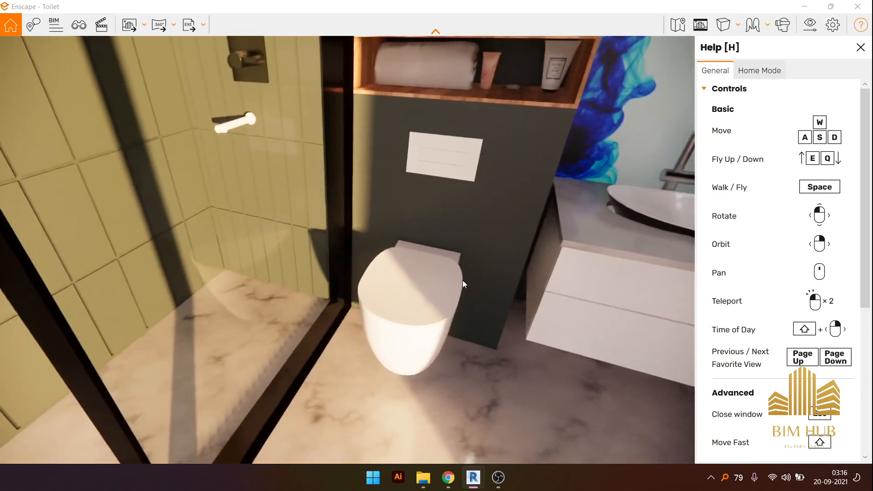
# - Examine the toilet, niche, vanity, shower wall and false ceiling from inside and outside the open front
pyautogui.press('w')
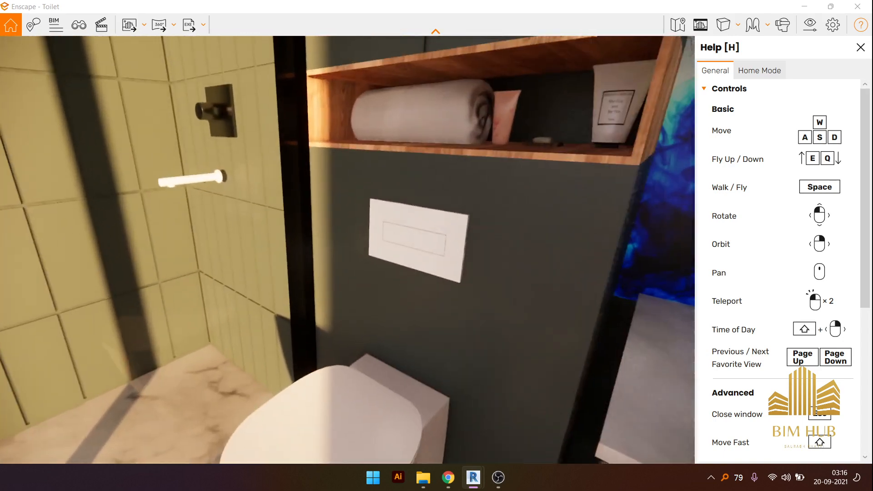
pyautogui.press('e')
pyautogui.press('q')
pyautogui.moveTo(359, 290); pyautogui.dragTo(382, 189)
pyautogui.press('s')
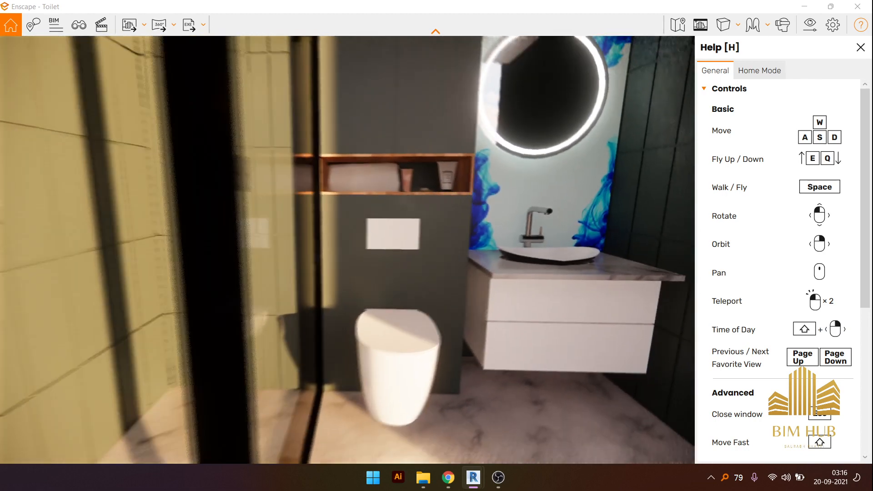
pyautogui.press('a')
pyautogui.press('s')
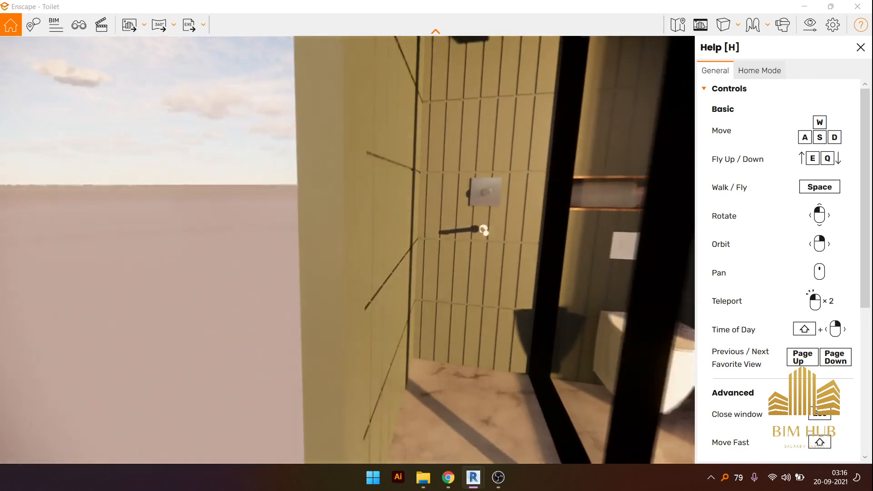
pyautogui.press('d')
pyautogui.press('w')
pyautogui.press('e')
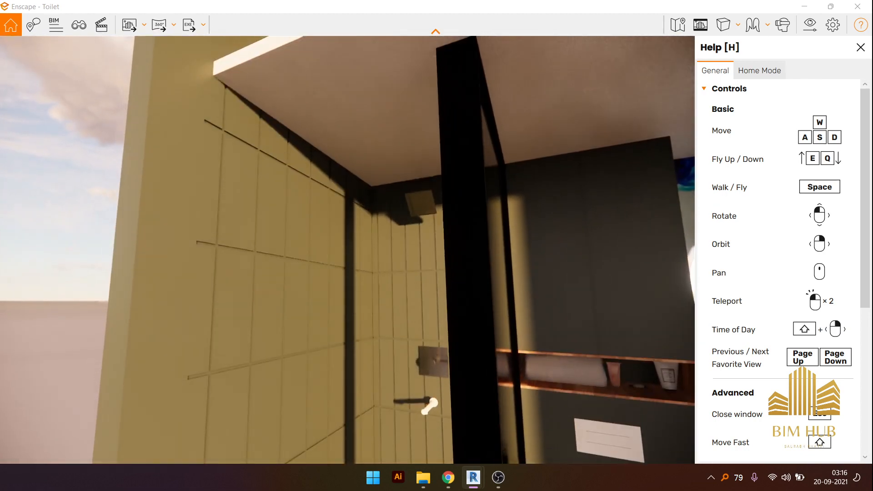
pyautogui.moveTo(457, 175); pyautogui.dragTo(475, 214)
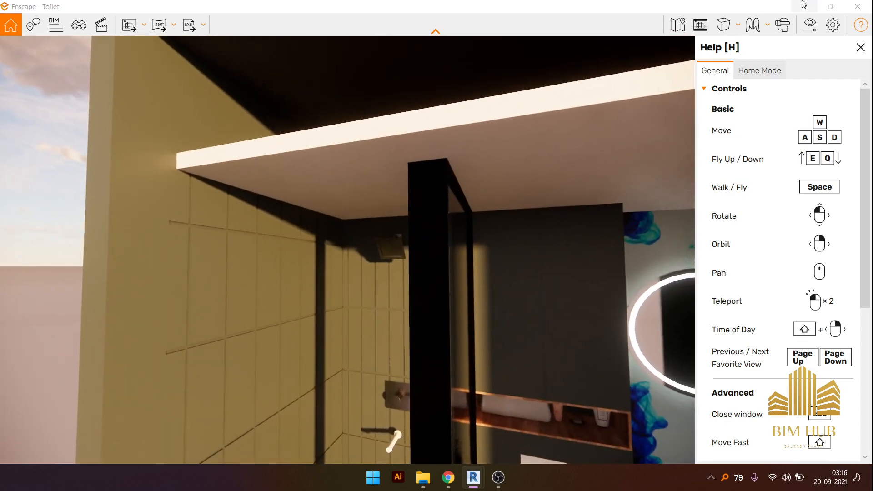
# - Return to Revit and temporarily hide the Generic - 4.5" side wall beside the vanity
pyautogui.click(803, 6)
pyautogui.moveTo(284, 352); pyautogui.dragTo(622, 239, button='middle')
pyautogui.scroll(4, 424, 272)
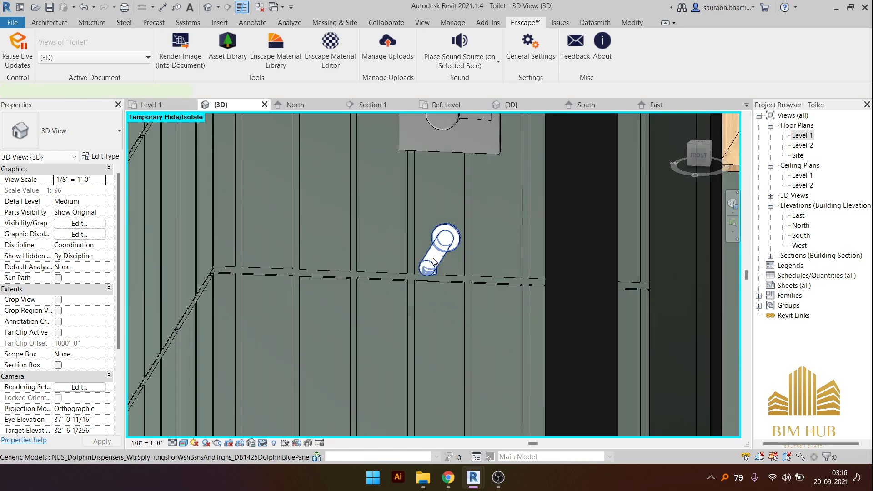
pyautogui.click(425, 272)
pyautogui.scroll(-2, 428, 264)
pyautogui.keyDown('shift'); pyautogui.moveTo(430, 256); pyautogui.dragTo(252, 272, button='middle'); pyautogui.keyUp('shift')
pyautogui.click(247, 251)
pyautogui.press('h')
pyautogui.press('h')
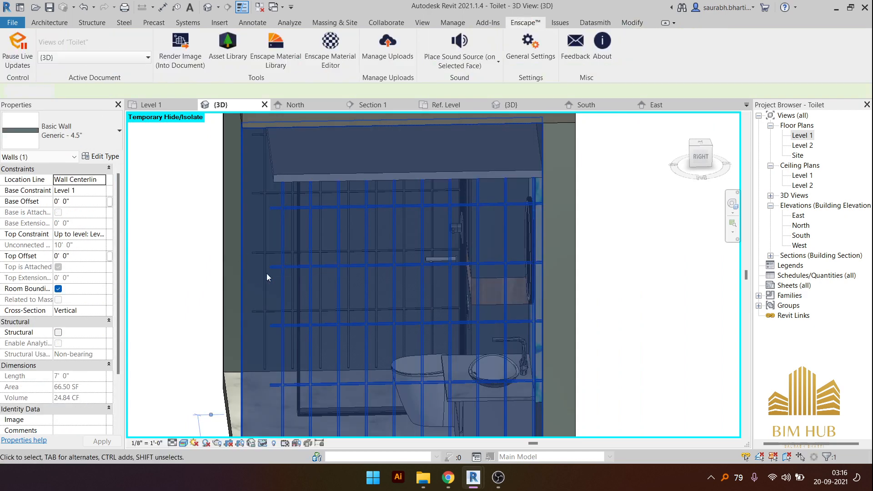
# - Move the shower's wall-mounted spout back until its flange meets the wall behind it
pyautogui.scroll(6, 424, 270)
pyautogui.click(473, 235)
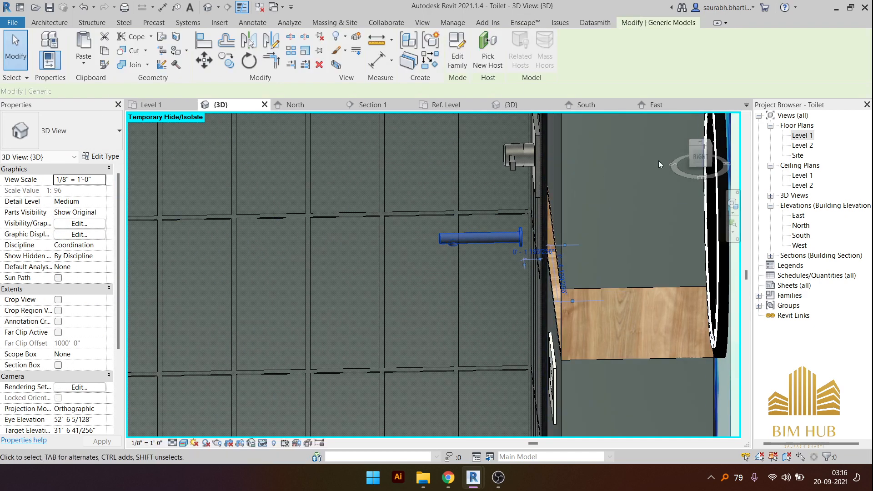
pyautogui.scroll(5, 559, 235)
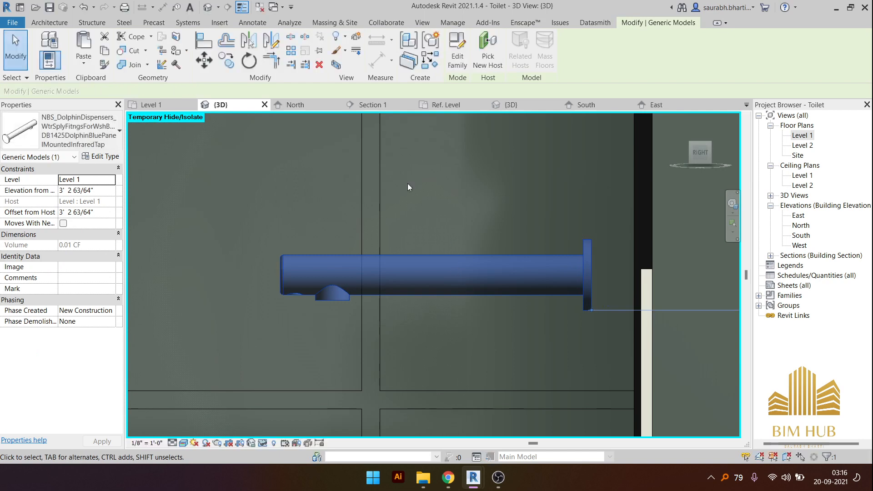
pyautogui.click(212, 64)
pyautogui.scroll(4, 631, 274)
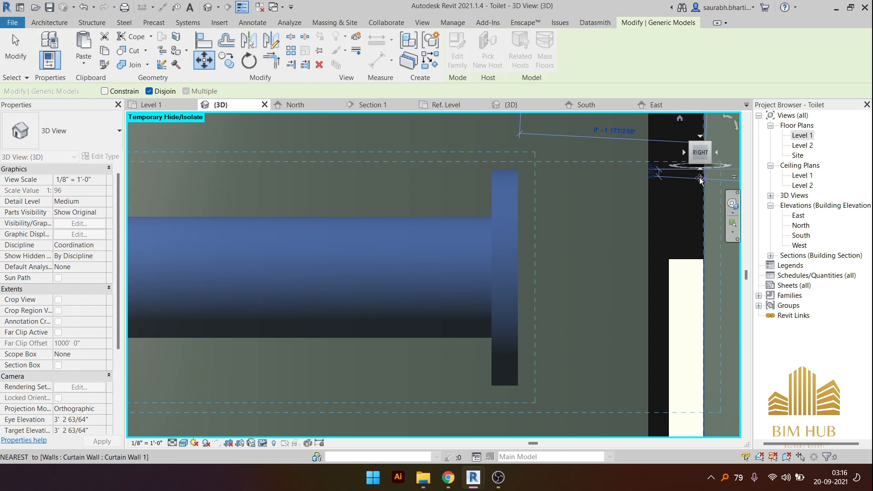
pyautogui.click(700, 180)
pyautogui.scroll(-8, 576, 228)
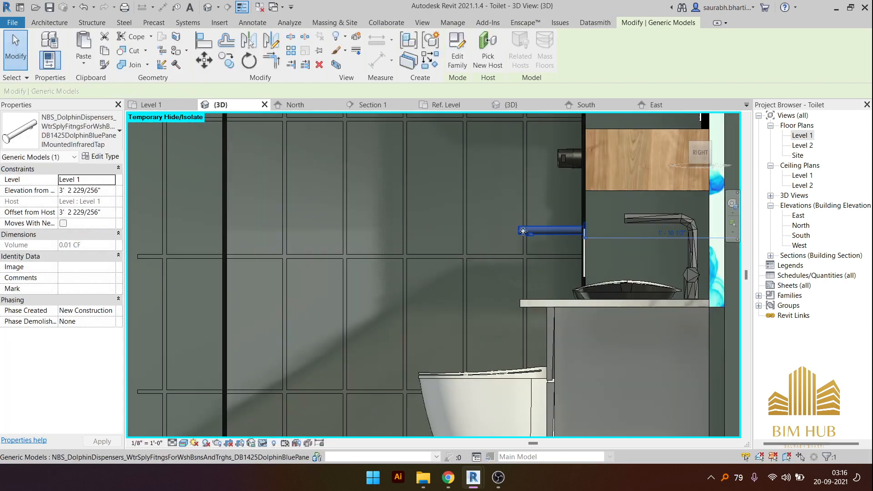
pyautogui.click(448, 244)
# - Open the shower spout's family for editing and select its pipe extrusion
pyautogui.keyDown('shift'); pyautogui.moveTo(450, 246); pyautogui.dragTo(563, 245, button='middle'); pyautogui.keyUp('shift')
pyautogui.click(559, 230)
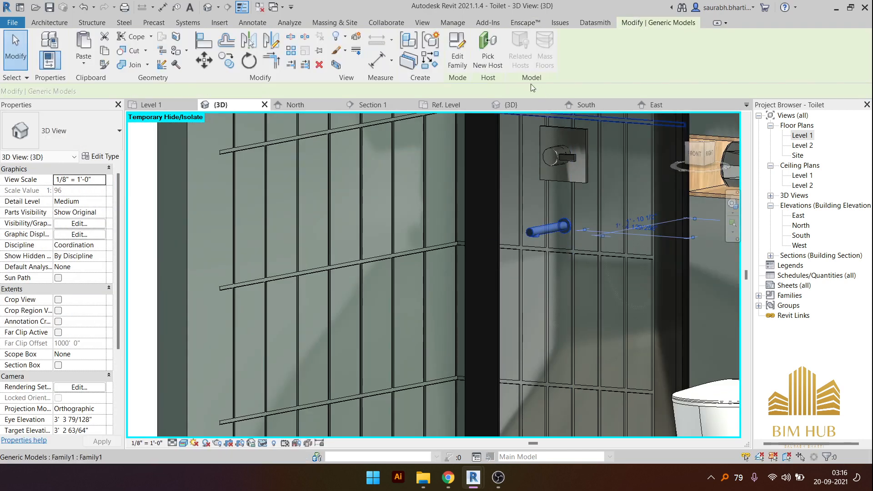
pyautogui.click(458, 50)
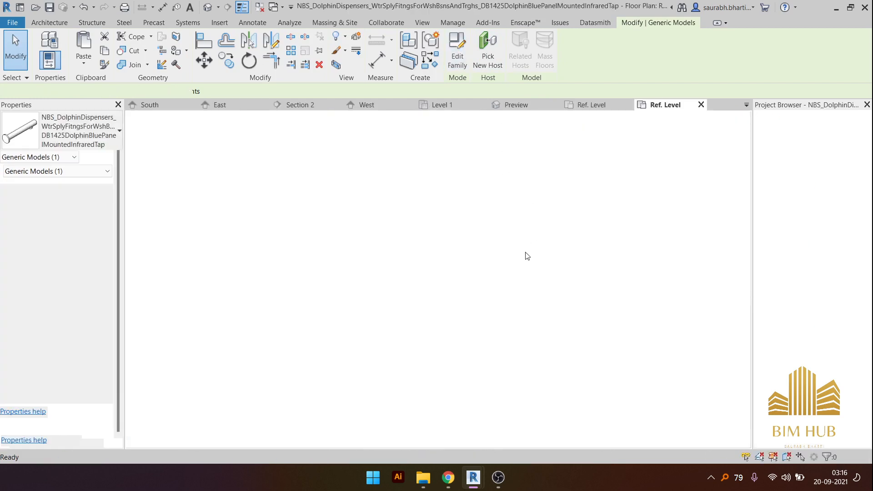
pyautogui.scroll(7, 432, 291)
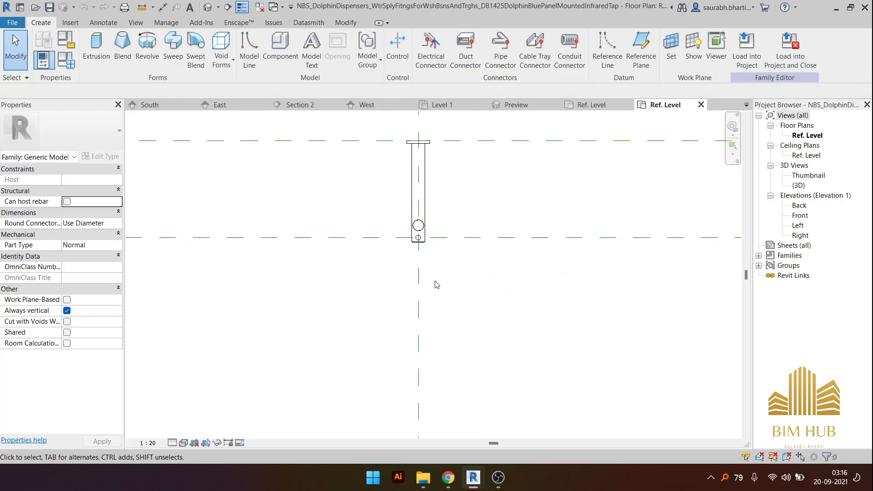
pyautogui.click(422, 167)
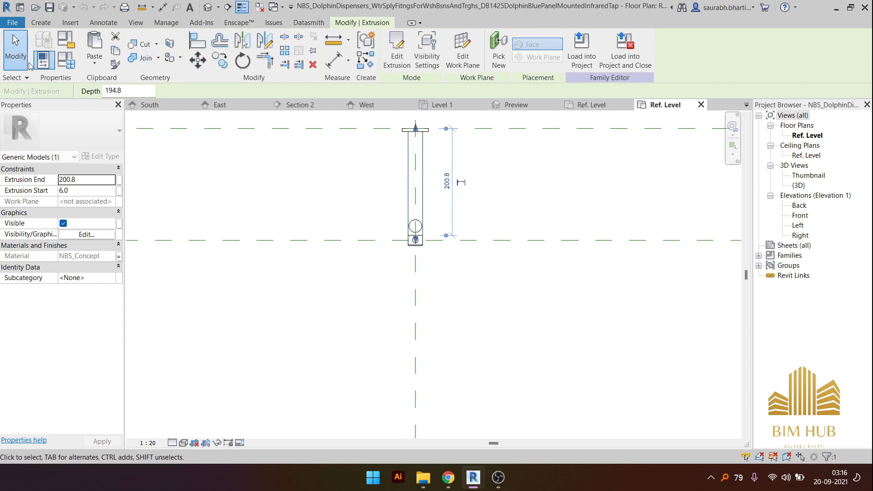
# - Create a material named 1.Golden Tap from the family's water supply fitting material parameter
pyautogui.click(62, 63)
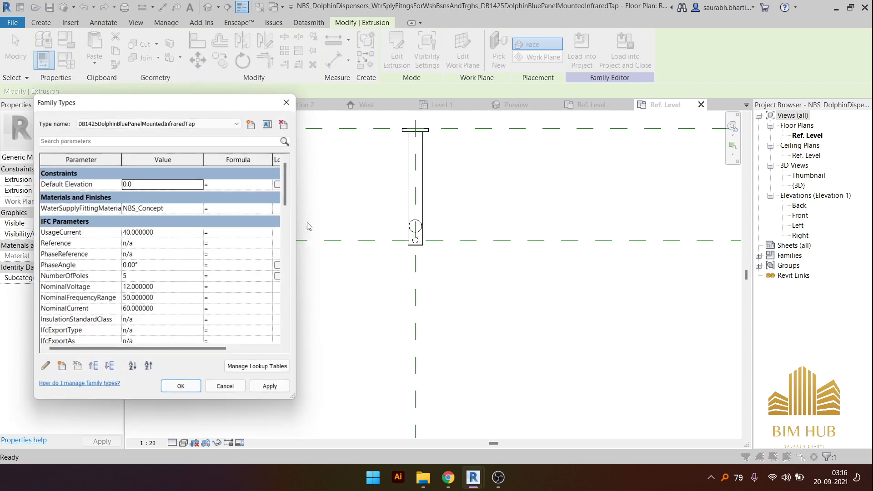
pyautogui.click(176, 209)
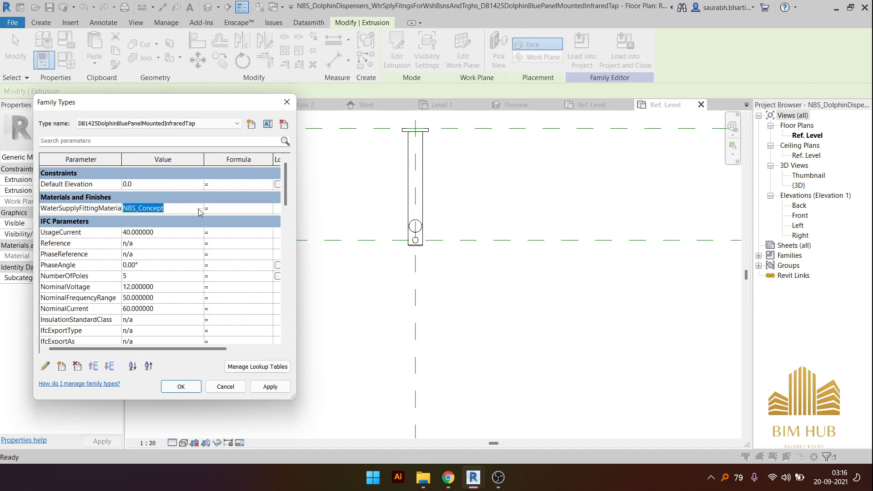
pyautogui.click(199, 210)
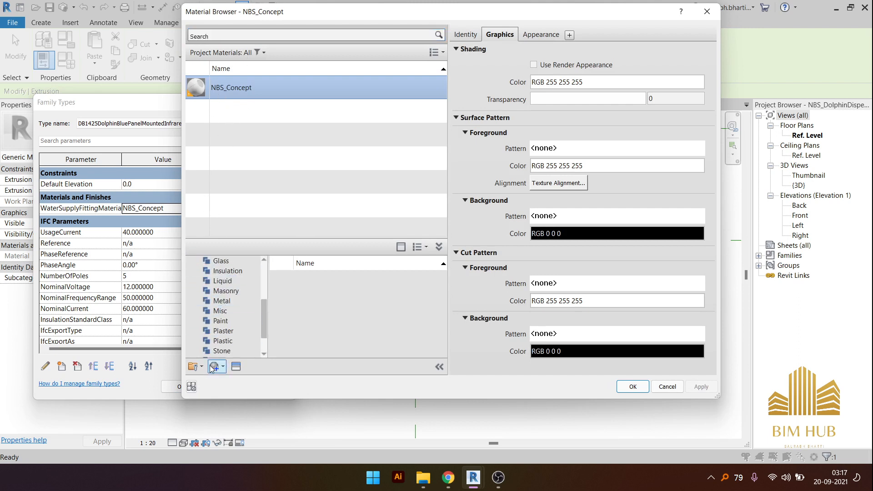
pyautogui.click(248, 382)
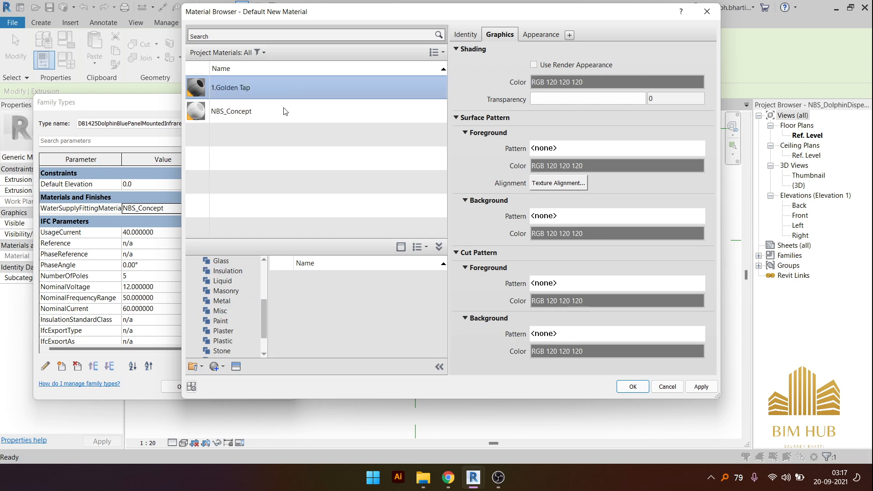
# - Browse the AEC Materials library's Metal category for a tap finish and preview the Copper material
pyautogui.click(222, 302)
pyautogui.scroll(-5, 325, 318)
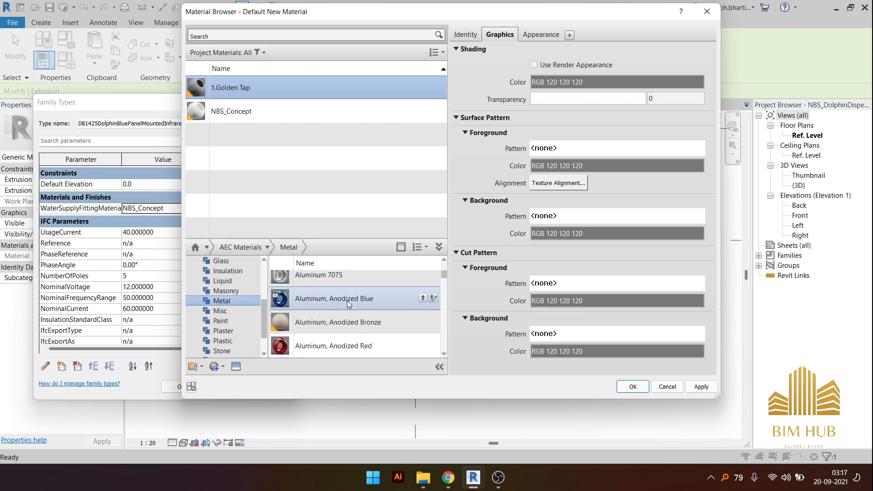
pyautogui.scroll(2, 325, 320)
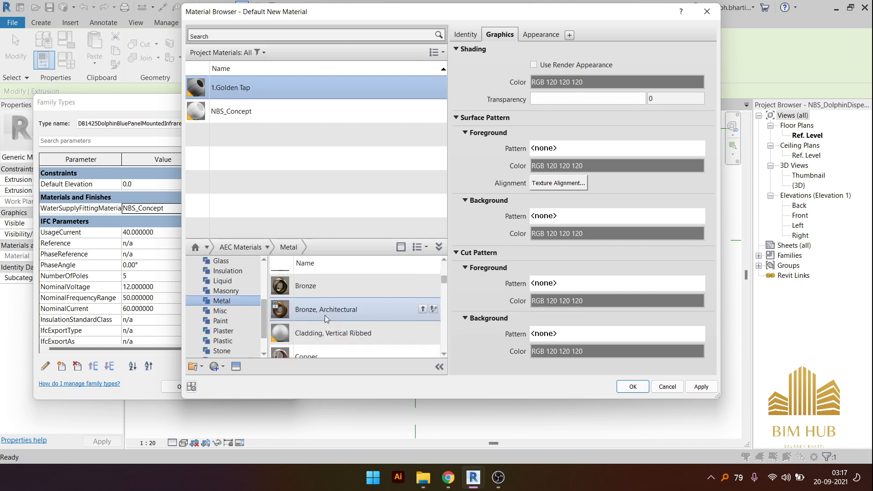
pyautogui.scroll(-2, 328, 336)
pyautogui.scroll(2, 328, 335)
pyautogui.scroll(-2, 330, 318)
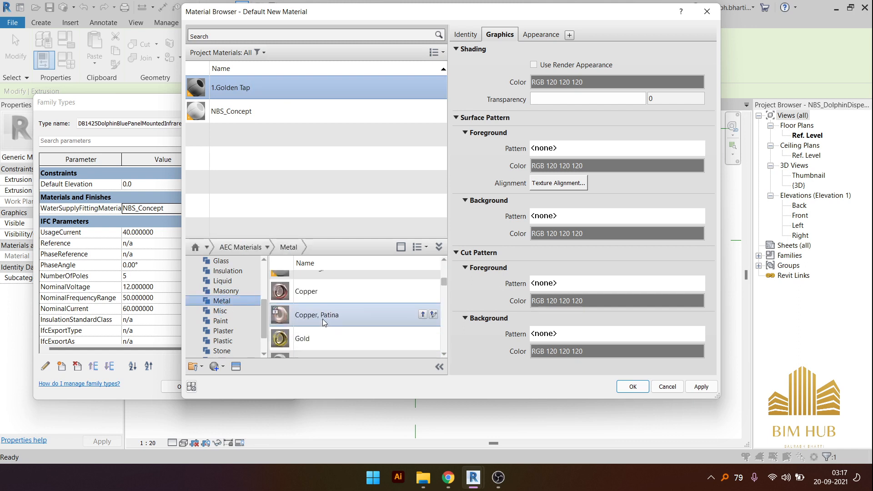
pyautogui.scroll(2, 325, 322)
pyautogui.scroll(-2, 324, 322)
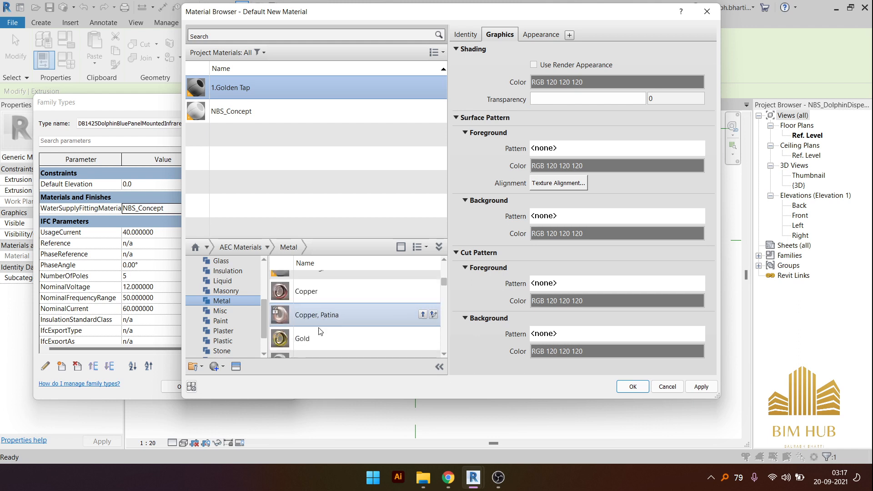
pyautogui.click(320, 300)
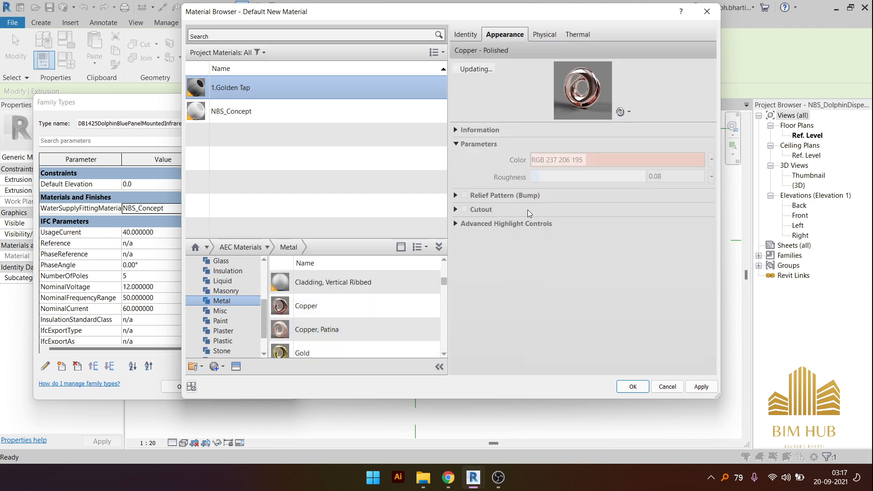
# - Assign the library's Bronze, Architectural material to the spout family's water supply fitting material parameter
pyautogui.scroll(-5, 326, 331)
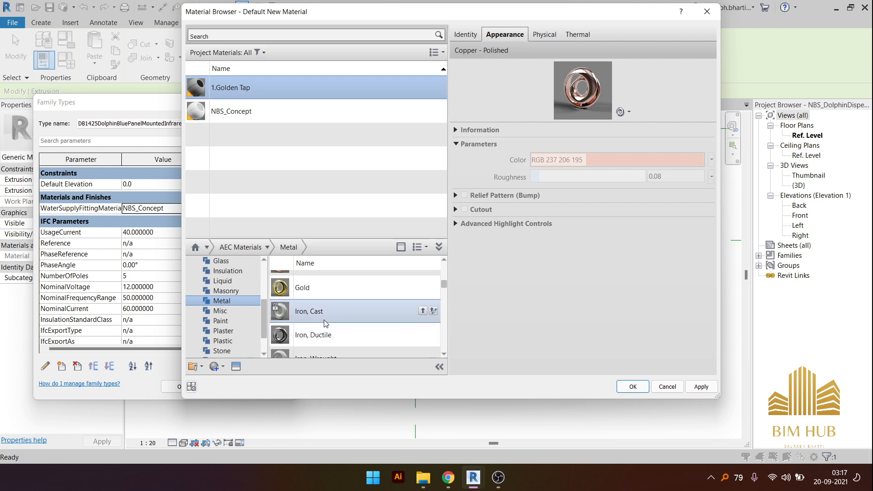
pyautogui.scroll(3, 327, 331)
pyautogui.scroll(6, 317, 321)
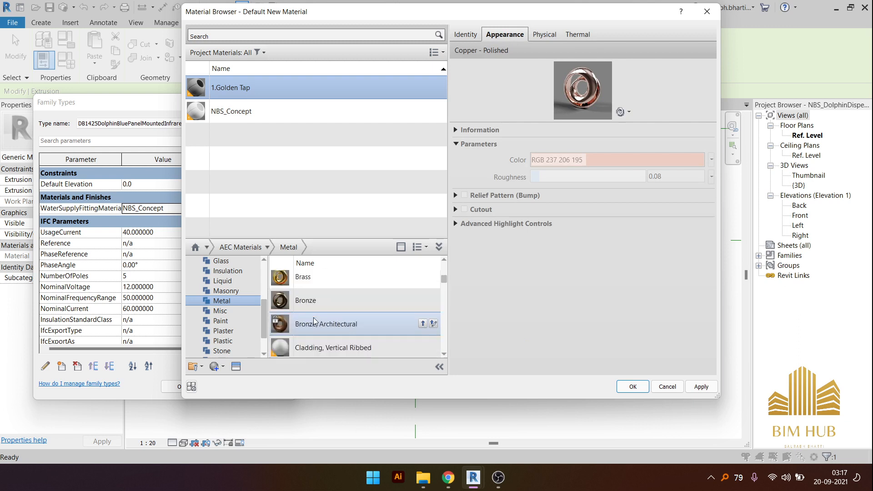
pyautogui.scroll(-2, 320, 329)
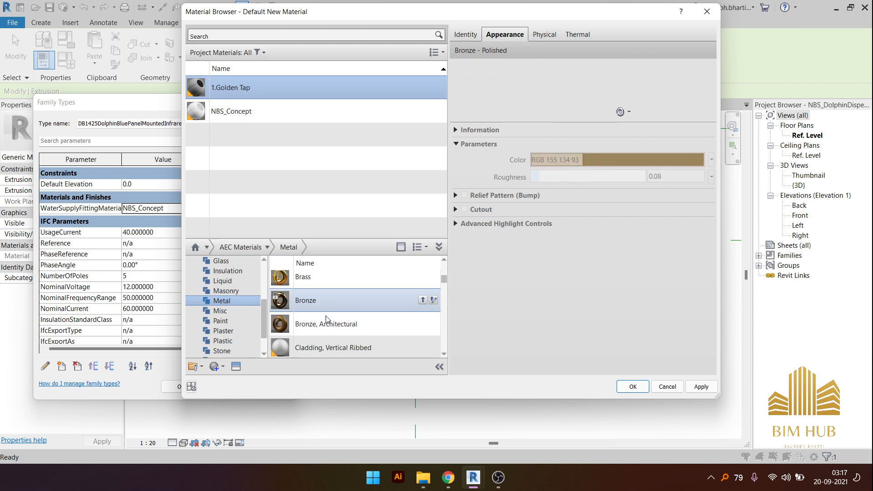
pyautogui.doubleClick(363, 323)
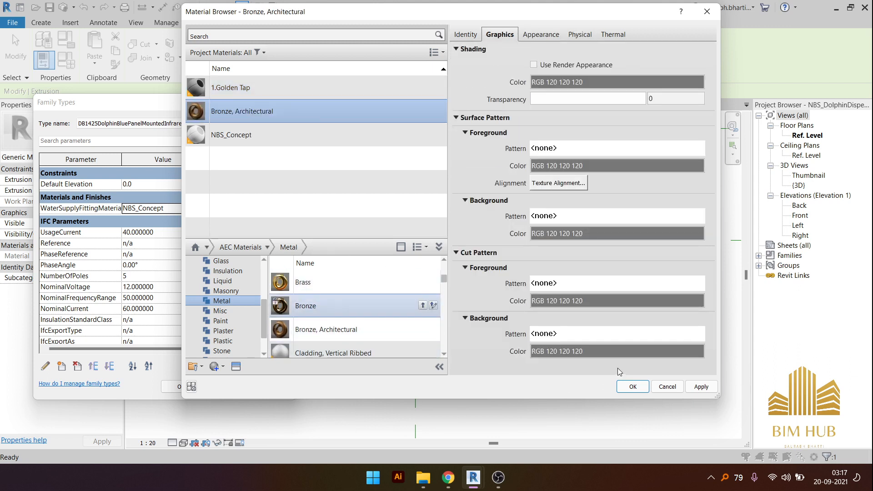
pyautogui.click(632, 387)
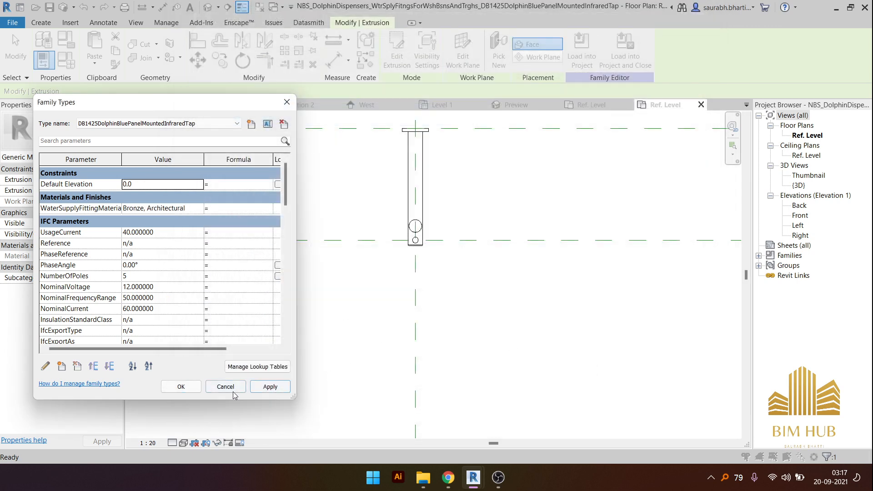
pyautogui.click(232, 390)
# - Load the spout family into Toilet.rvt, overwriting the existing version and its parameter values
pyautogui.click(403, 53)
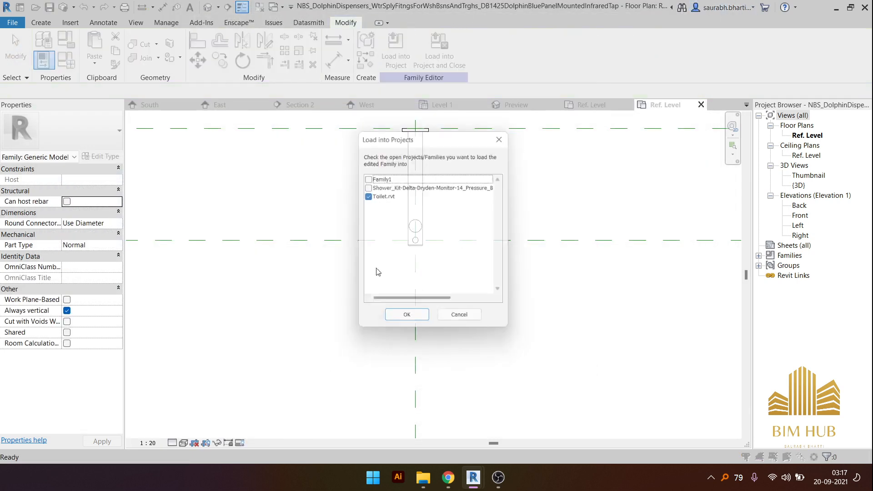
pyautogui.click(410, 323)
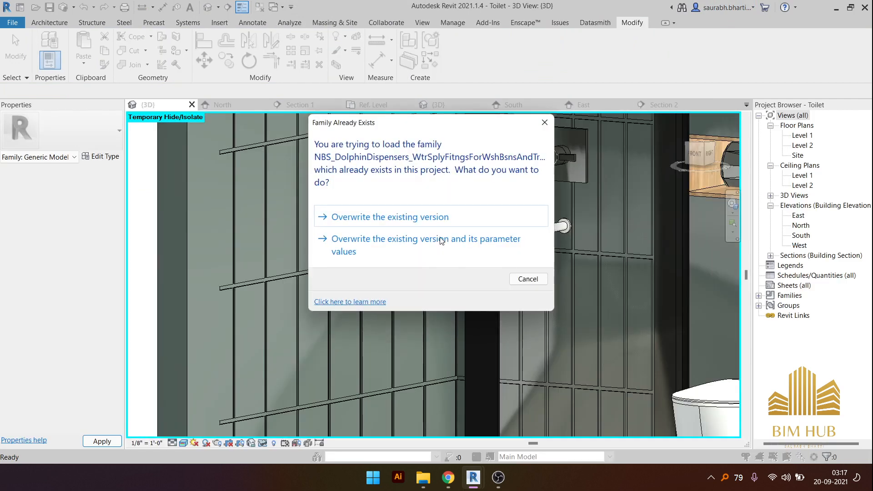
pyautogui.click(440, 241)
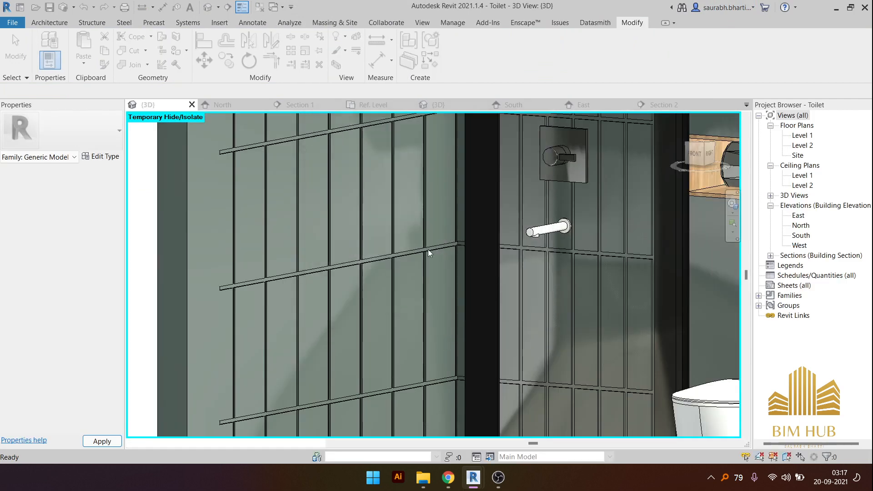
# - Return to the Toilet project in Revit and save it
pyautogui.hotkey('alt', 'Tab')
pyautogui.hotkey('alt', 'Tab')
pyautogui.hotkey('alt', 'Tab')
pyautogui.hotkey('alt', 'Tab')
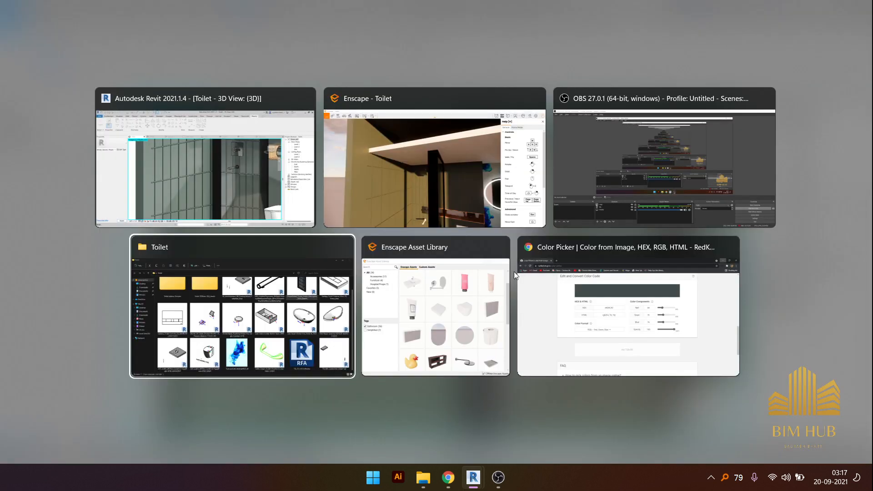
pyautogui.click(255, 174)
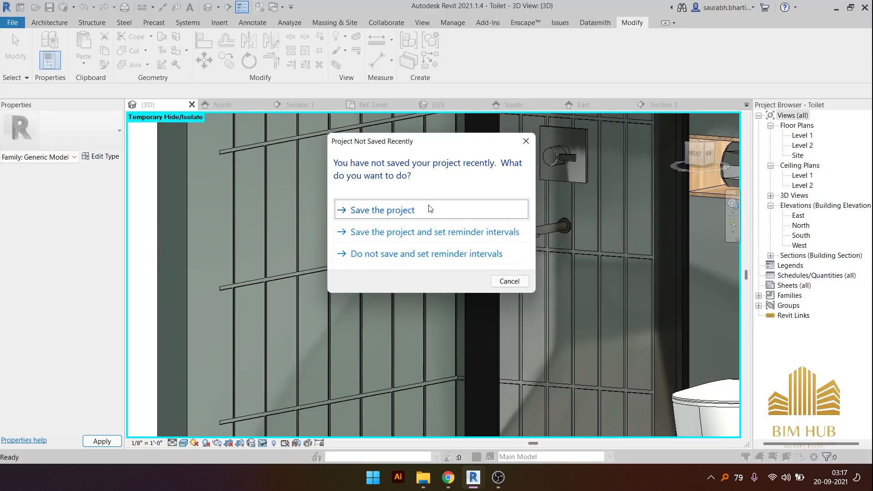
pyautogui.click(431, 208)
# - Switch to Enscape and examine the spout's new finish and the whole toilet through its open sides
pyautogui.hotkey('alt', 'Tab')
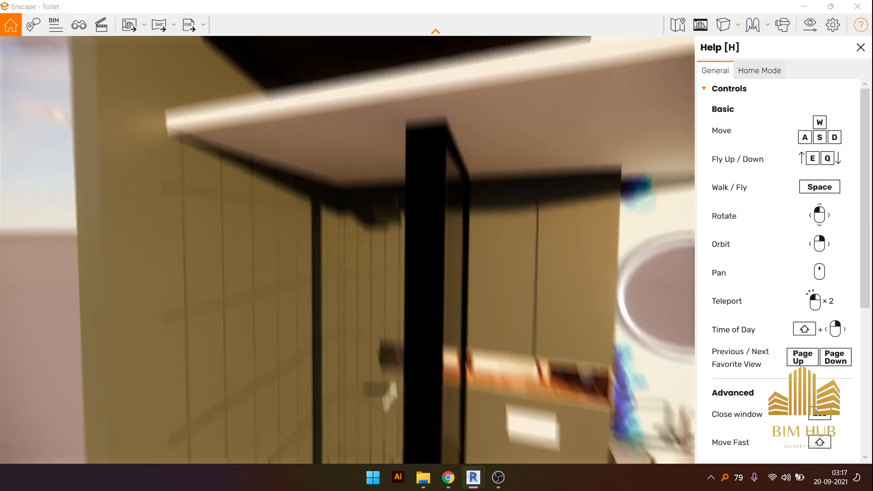
pyautogui.press('s')
pyautogui.moveTo(347, 227); pyautogui.dragTo(425, 305)
pyautogui.press('w')
pyautogui.press('w')
pyautogui.press('w')
pyautogui.press('s')
pyautogui.press('e')
pyautogui.press('s')
pyautogui.press('w')
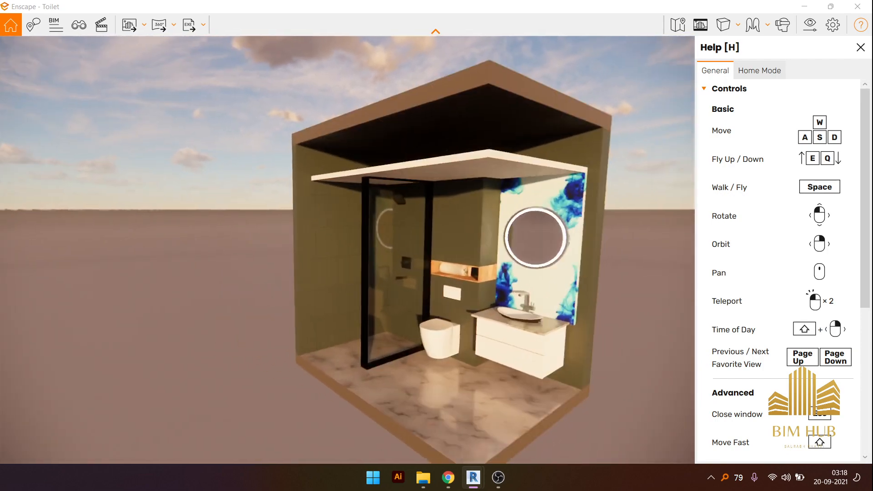
pyautogui.press('w')
pyautogui.moveTo(441, 204); pyautogui.dragTo(449, 214)
# - Return to Revit and reset the temporary hide in the 3D view to restore all walls
pyautogui.click(796, 10)
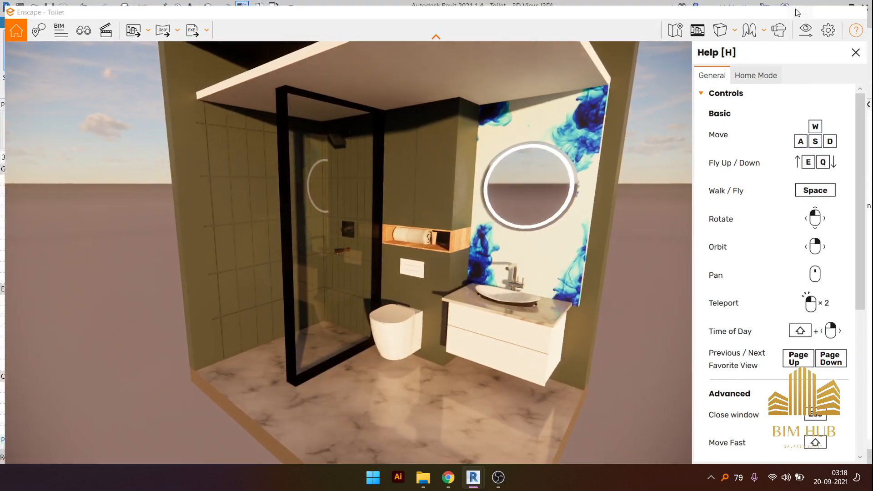
pyautogui.scroll(-6, 374, 280)
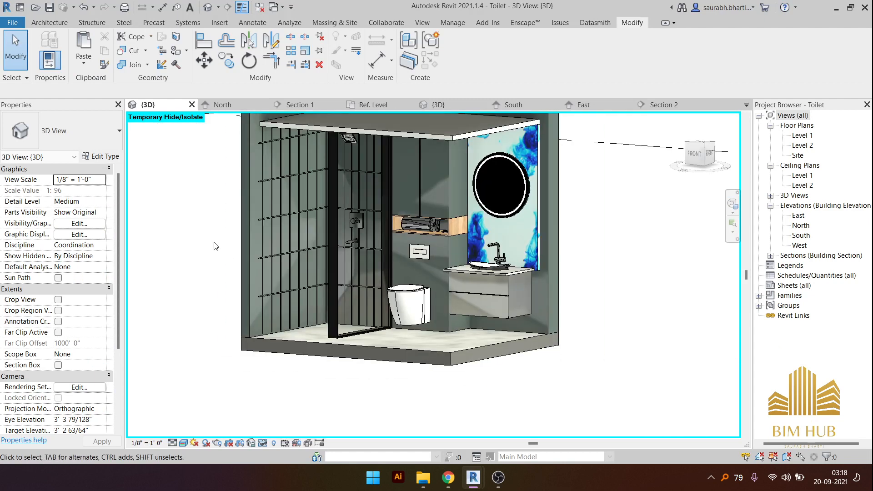
pyautogui.press('h')
pyautogui.press('r')
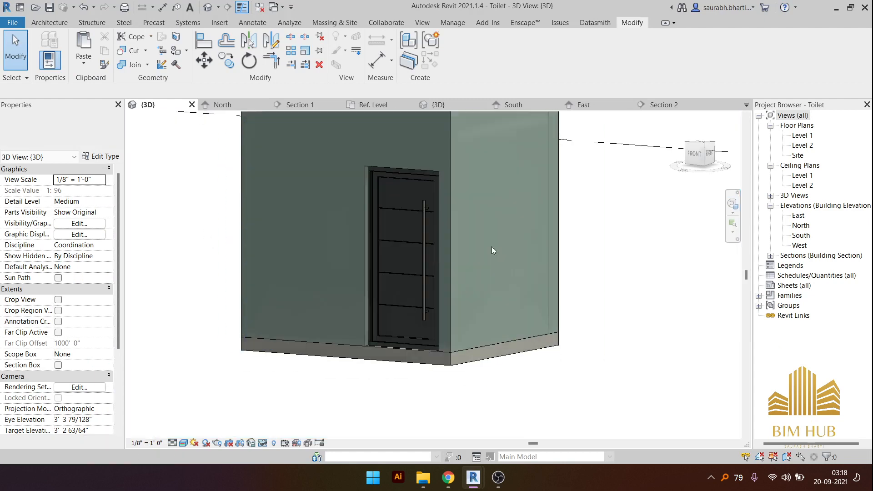
pyautogui.moveTo(443, 262); pyautogui.dragTo(518, 306, button='middle')
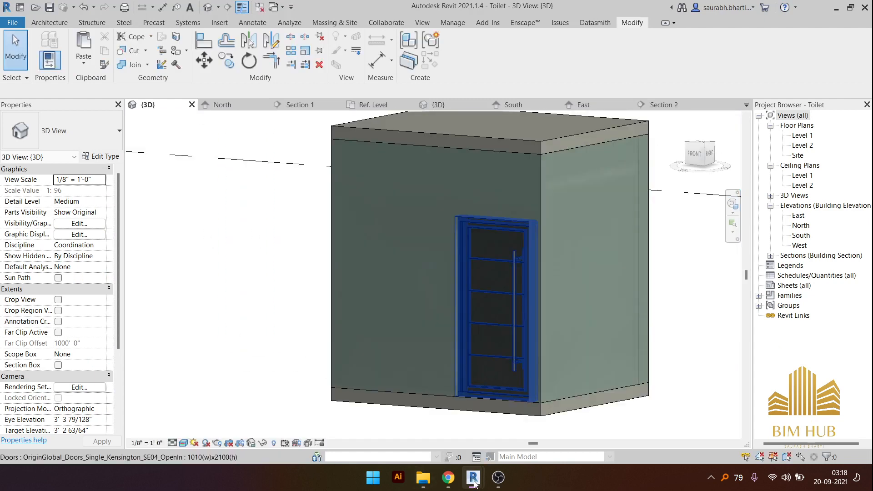
# - Switch to Enscape and move through the door into the enclosed toilet to inspect the shower corner
pyautogui.moveTo(474, 482)
pyautogui.click(562, 405)
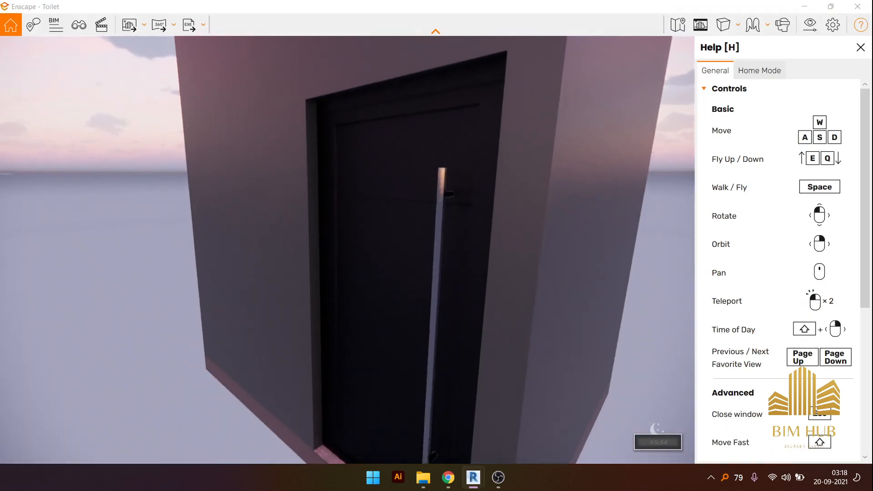
pyautogui.press('w')
pyautogui.press('w')
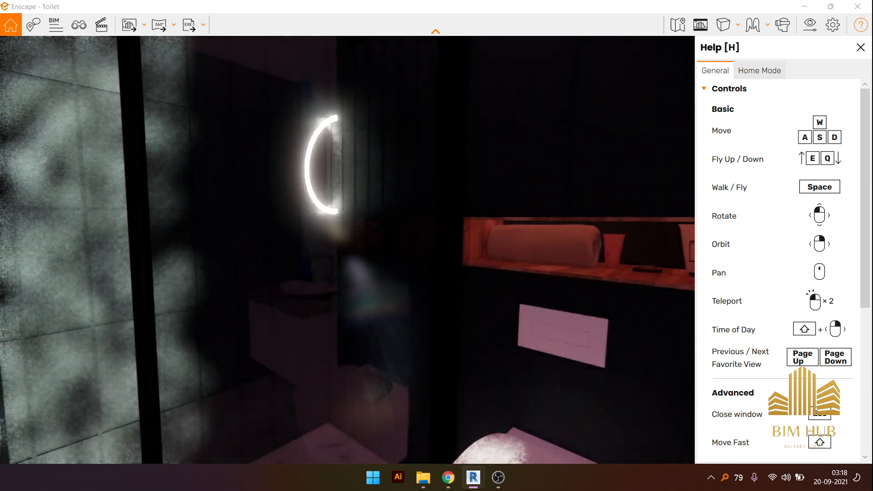
pyautogui.press('w')
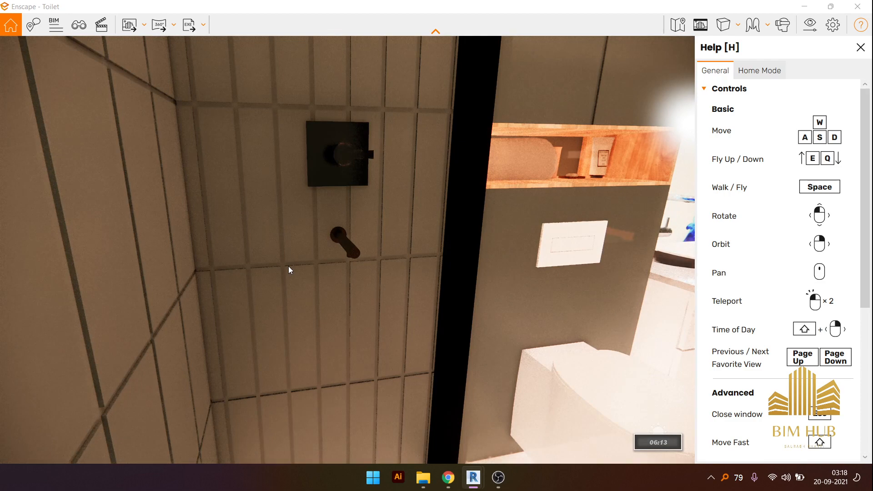
# - Adjust the Enscape time of day and orient the view over the toilet, niche, mirror and vanity
pyautogui.keyDown('shift'); pyautogui.moveTo(288, 266); pyautogui.dragTo(437, 273, button='right'); pyautogui.keyUp('shift')
pyautogui.moveTo(436, 272); pyautogui.dragTo(359, 273)
pyautogui.press('e')
pyautogui.moveTo(360, 273); pyautogui.dragTo(405, 219, button='right')
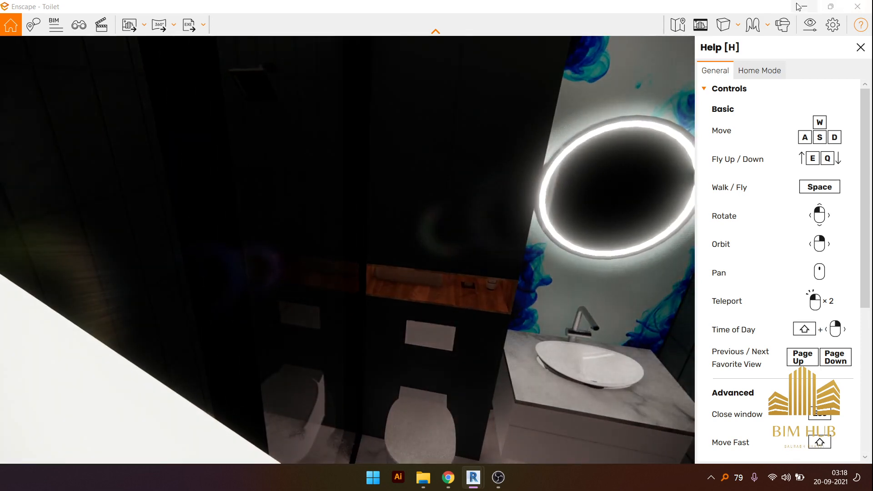
# - Return to Revit and temporarily hide the Generic - 9" front wall around the door, keeping the door
pyautogui.click(801, 6)
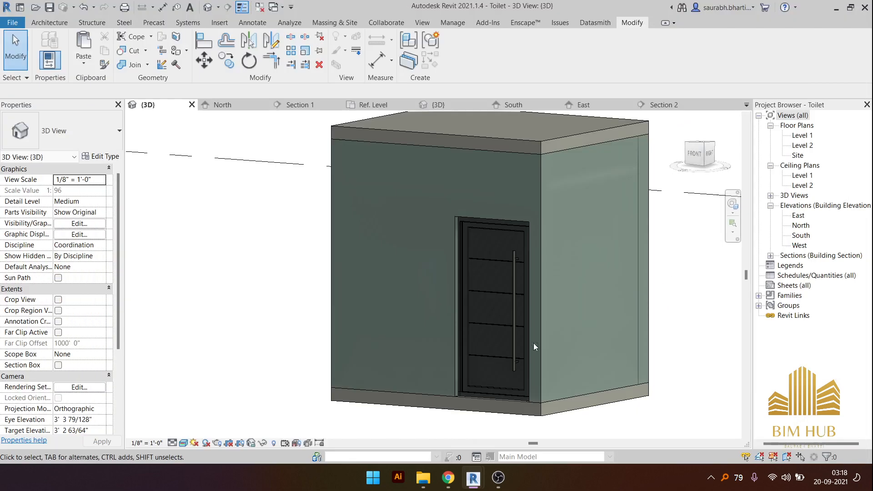
pyautogui.click(336, 222)
pyautogui.click(515, 159)
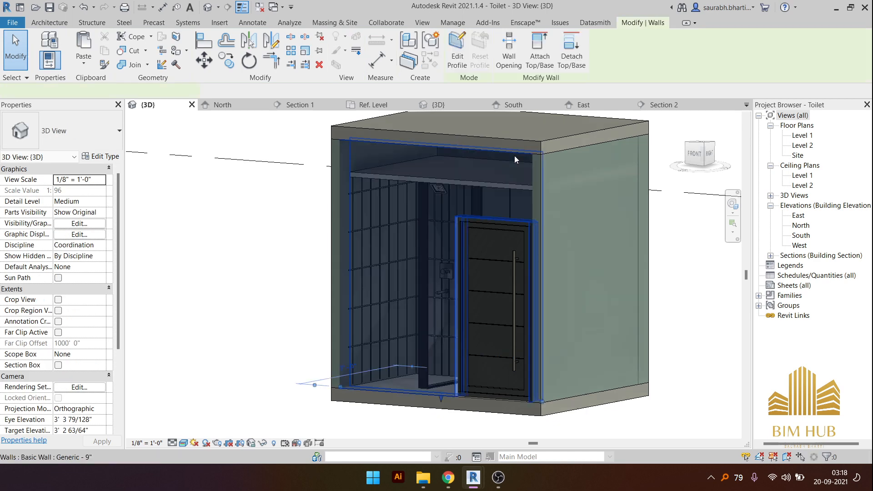
pyautogui.press('h')
# - Switch to Enscape and examine the daylit toilet interior from the open front beside the door
pyautogui.hotkey('alt', 'Tab')
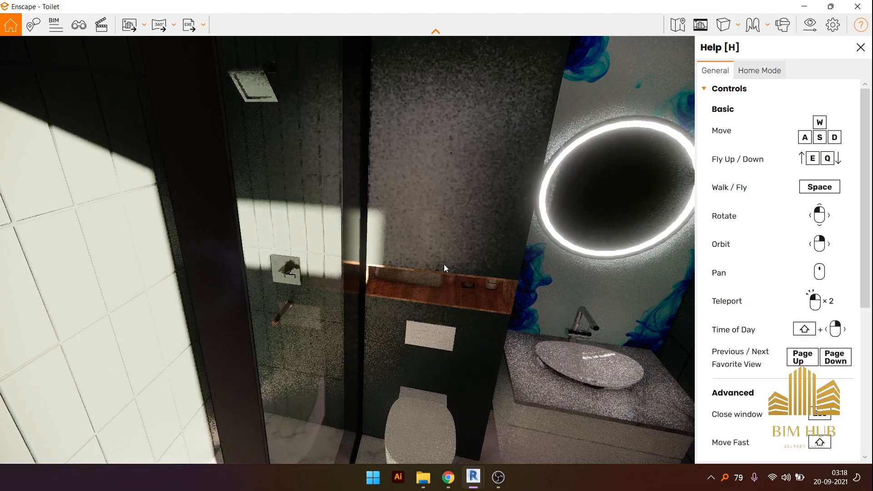
pyautogui.scroll(-5, 406, 263)
pyautogui.moveTo(406, 264); pyautogui.dragTo(335, 275)
pyautogui.press('e')
pyautogui.press('a')
pyautogui.press('w')
pyautogui.press('w')
pyautogui.press('d')
pyautogui.press('s')
pyautogui.press('d')
pyautogui.press('d')
pyautogui.press('w')
pyautogui.press('s')
pyautogui.press('s')
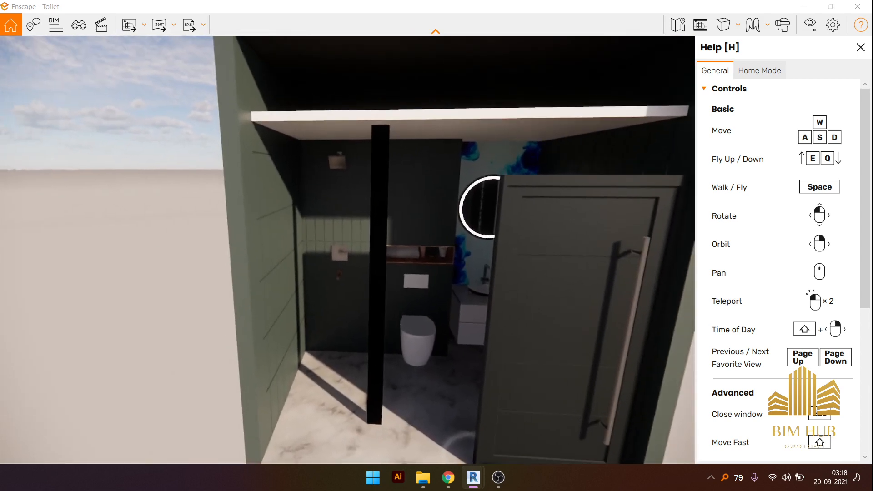
# - Inspect the bronze shower spout, mixer, wooden niche and vanity up close, and back out toward the door
pyautogui.press('w')
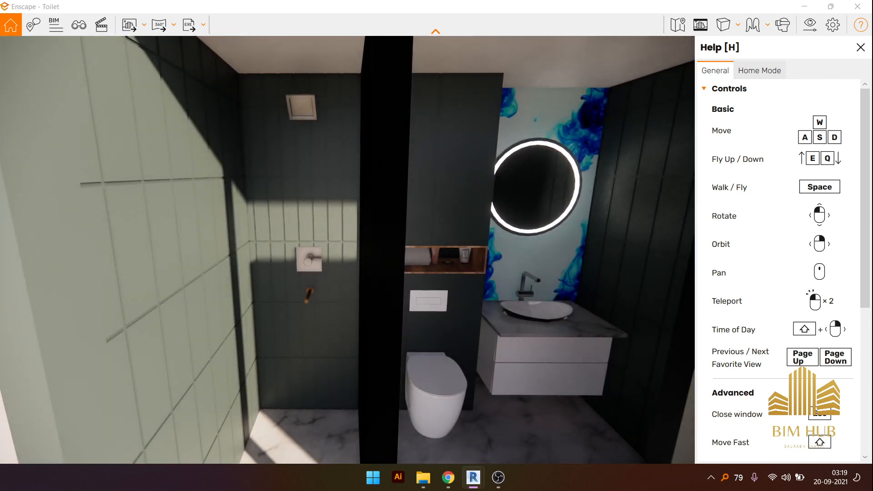
pyautogui.press('w')
pyautogui.press('w')
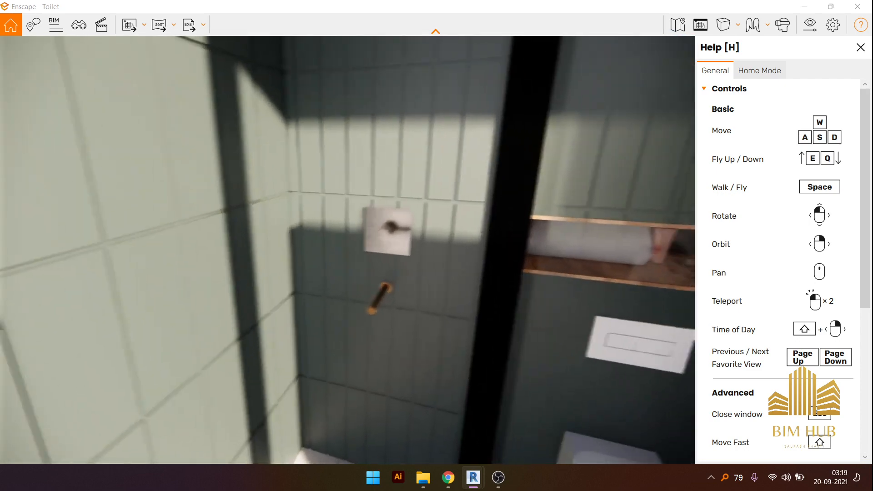
pyautogui.press('s')
pyautogui.press('w')
pyautogui.press('w')
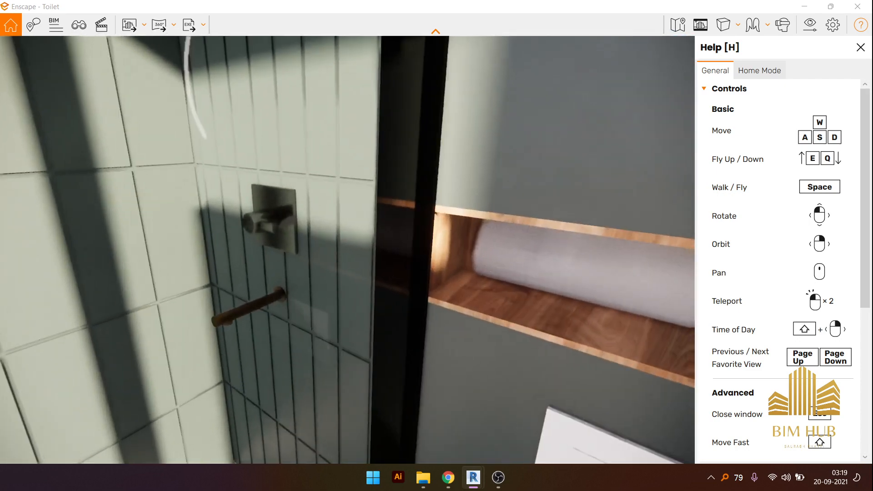
pyautogui.press('s')
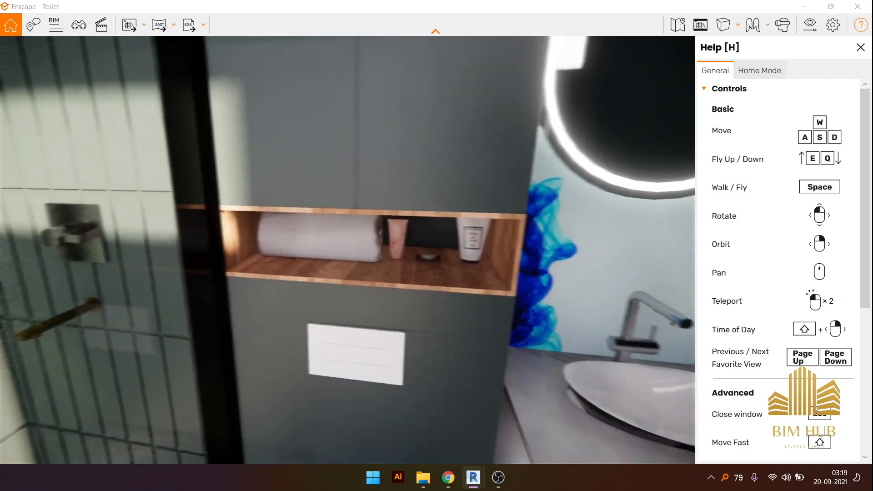
pyautogui.press('s')
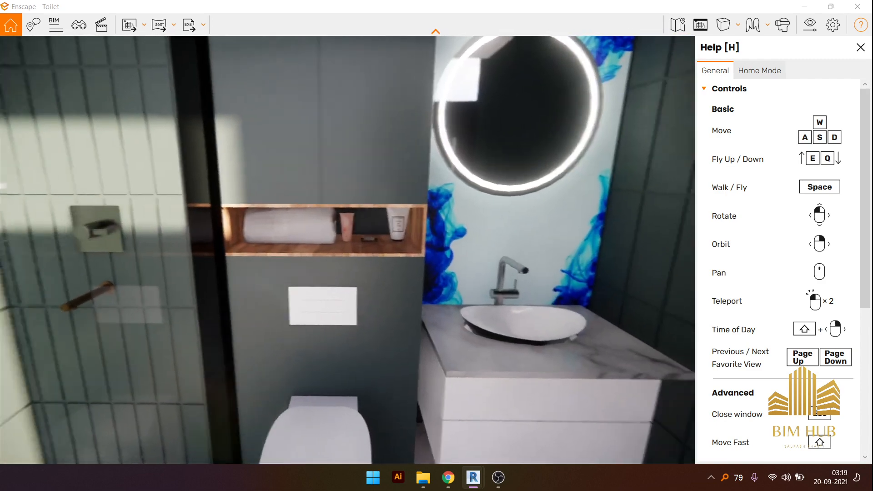
pyautogui.press('w')
pyautogui.press('s')
pyautogui.press('s')
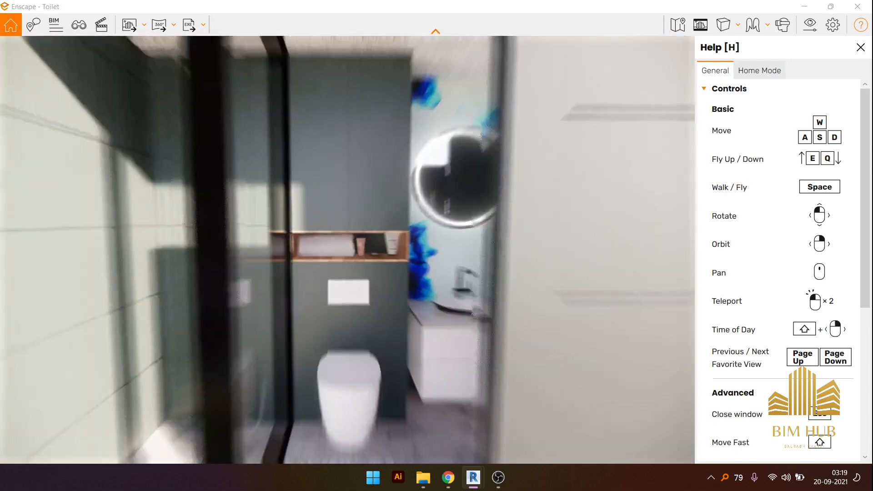
pyautogui.press('w')
pyautogui.press('w')
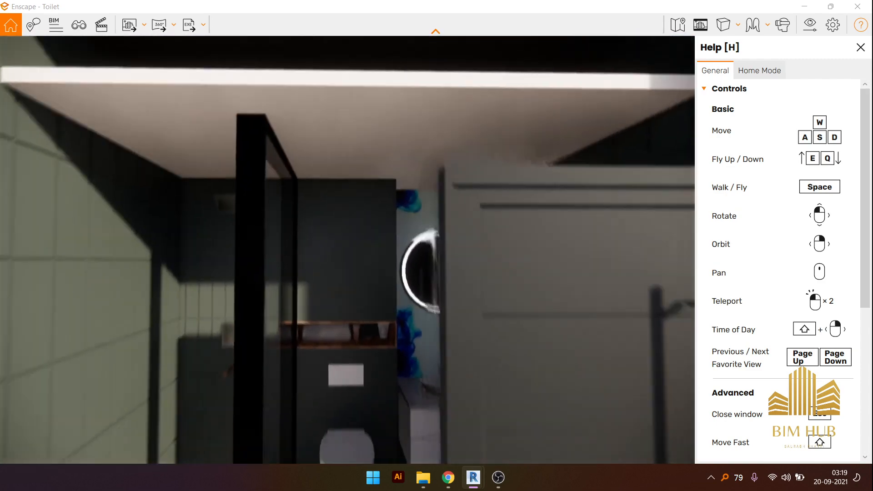